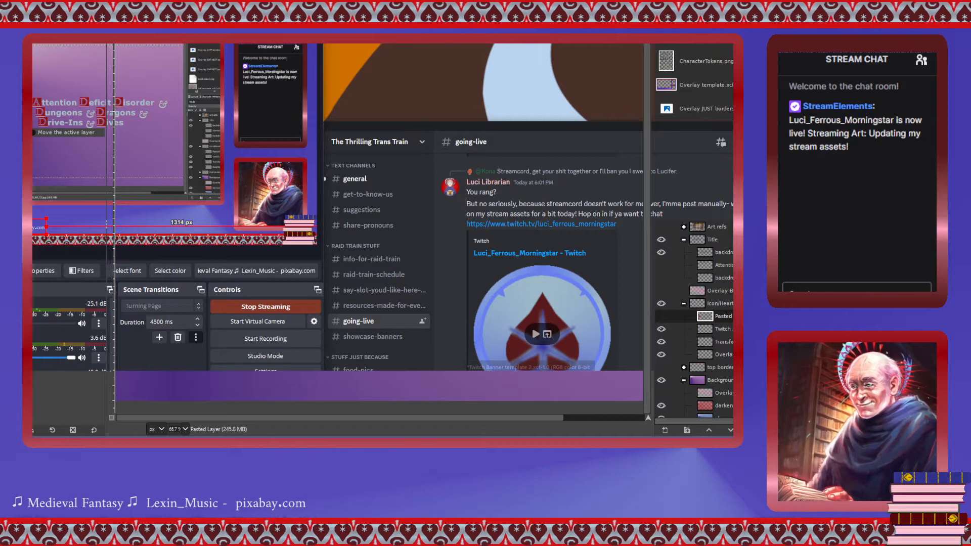
Save the stream banner project and reopen it from the recently used documents.
key(ctrl+s)
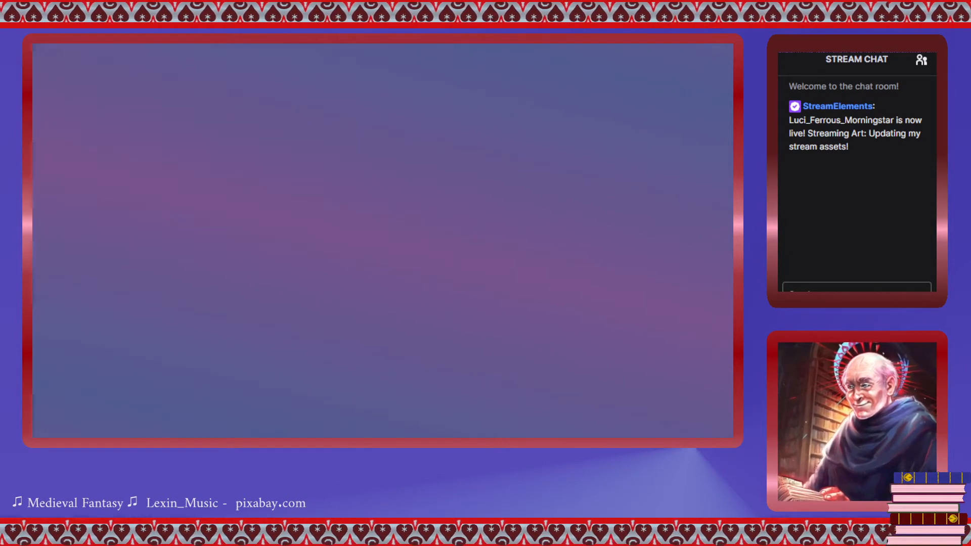
scroll(692, 48, up, 1)
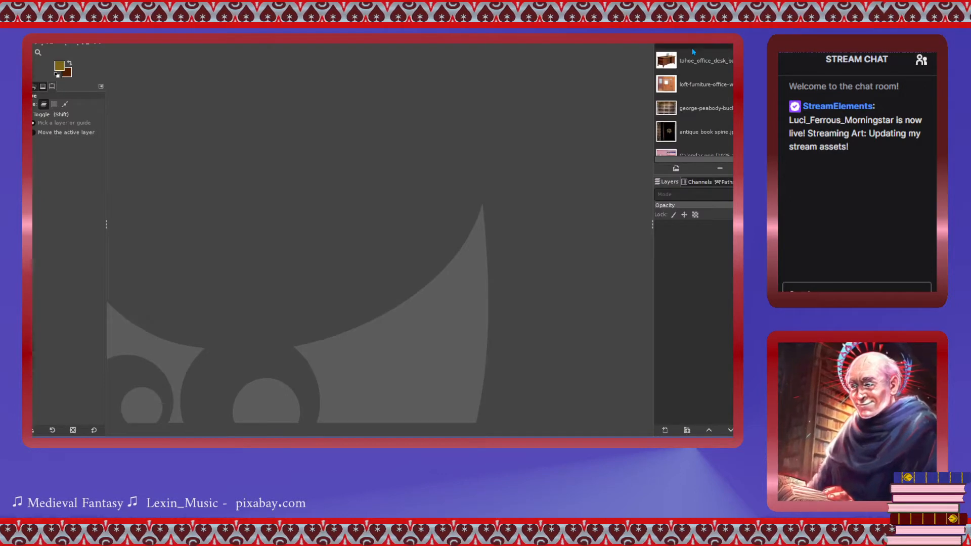
double_click(675, 45)
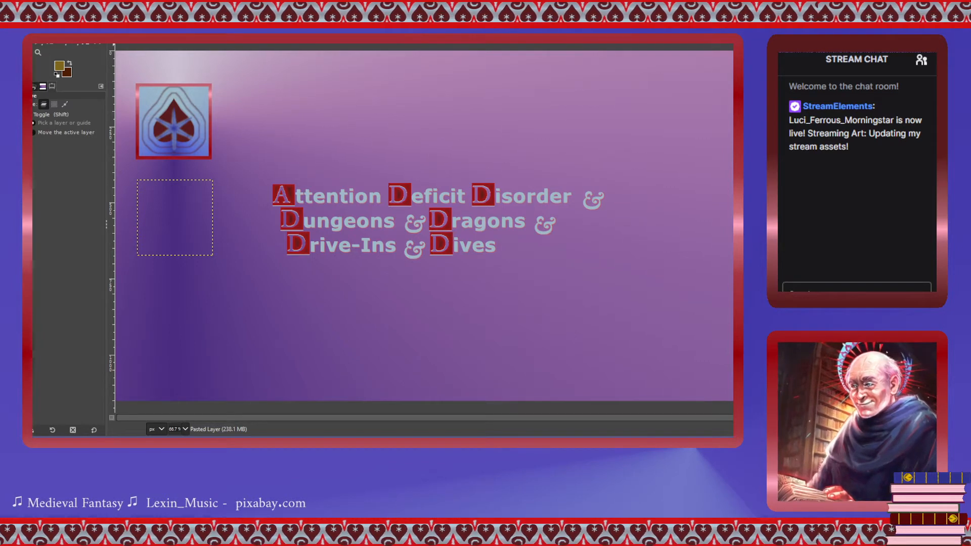
Show the hidden layers dock and widen it so the layer names can be read.
key(Tab)
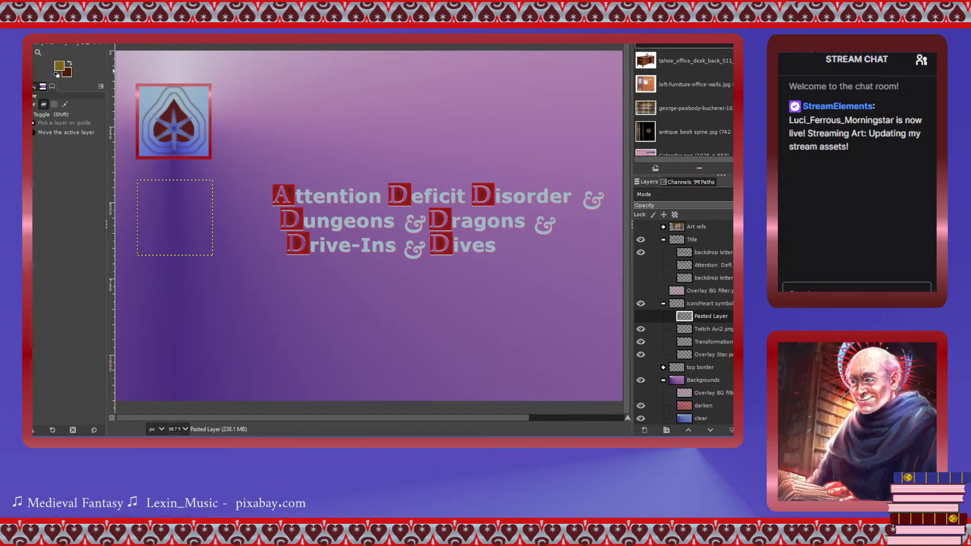
drag(632, 225, 596, 224)
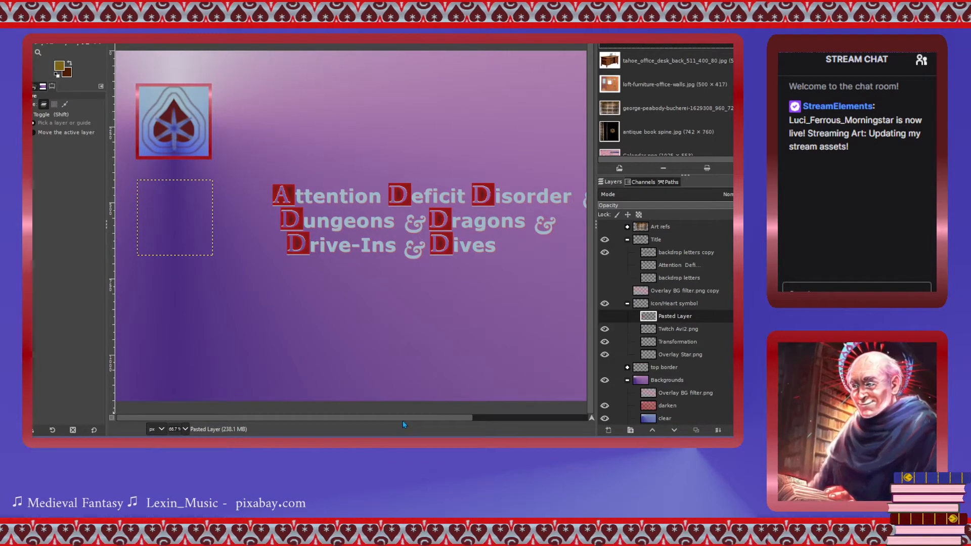
mouse_move(403, 417)
mouse_down()
mouse_move(496, 420)
mouse_move(404, 419)
mouse_up()
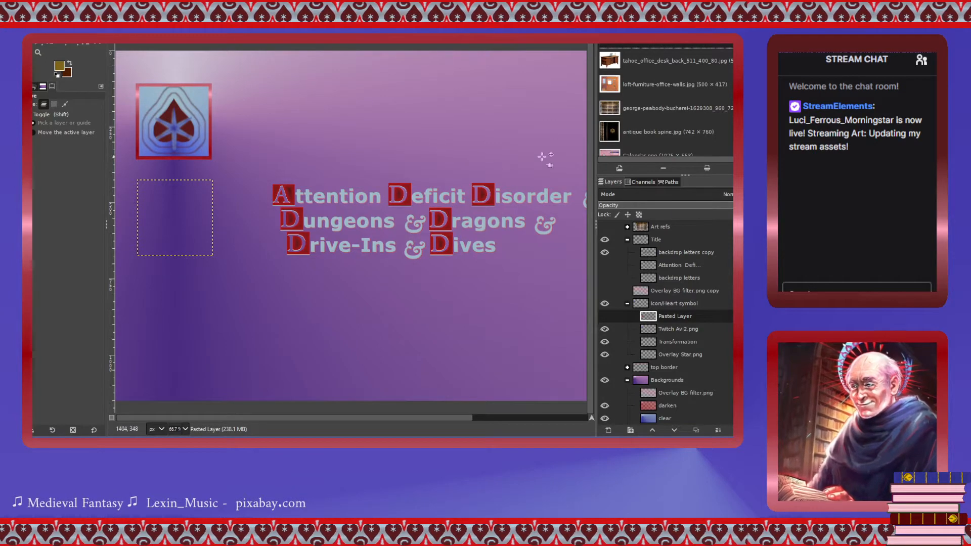
mouse_move(433, 419)
mouse_down()
mouse_move(519, 419)
mouse_move(430, 419)
mouse_up()
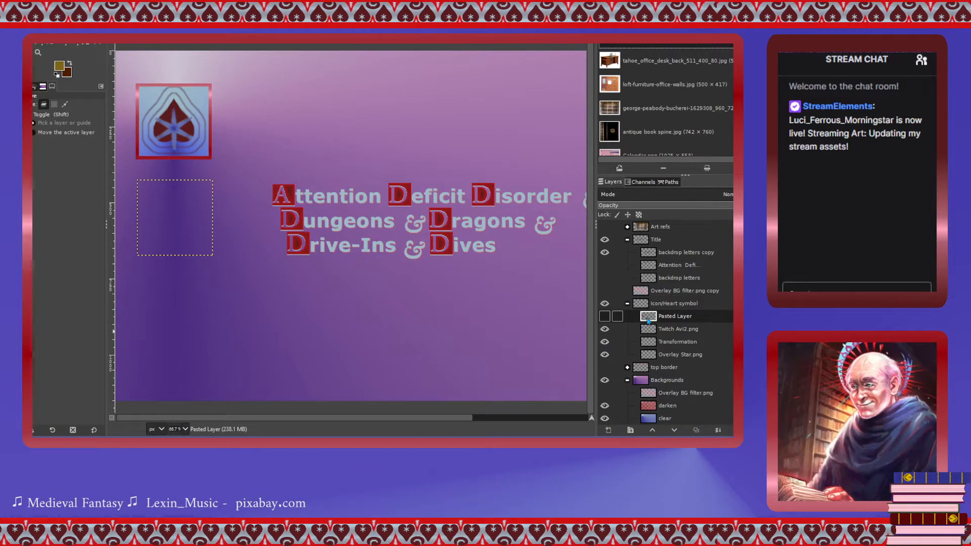
Make the top border and Art refs groups visible, and expand the Art refs group.
scroll(649, 322, down, 1)
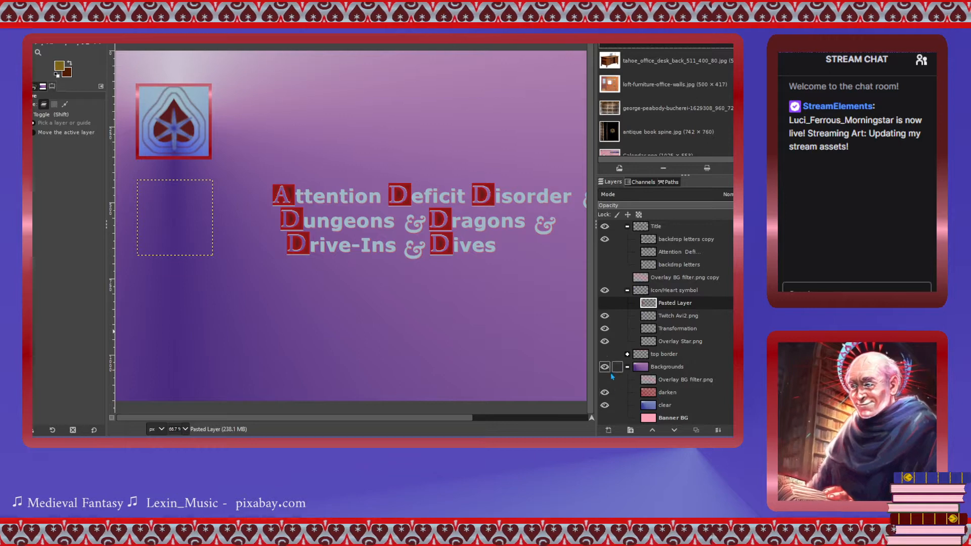
click(604, 354)
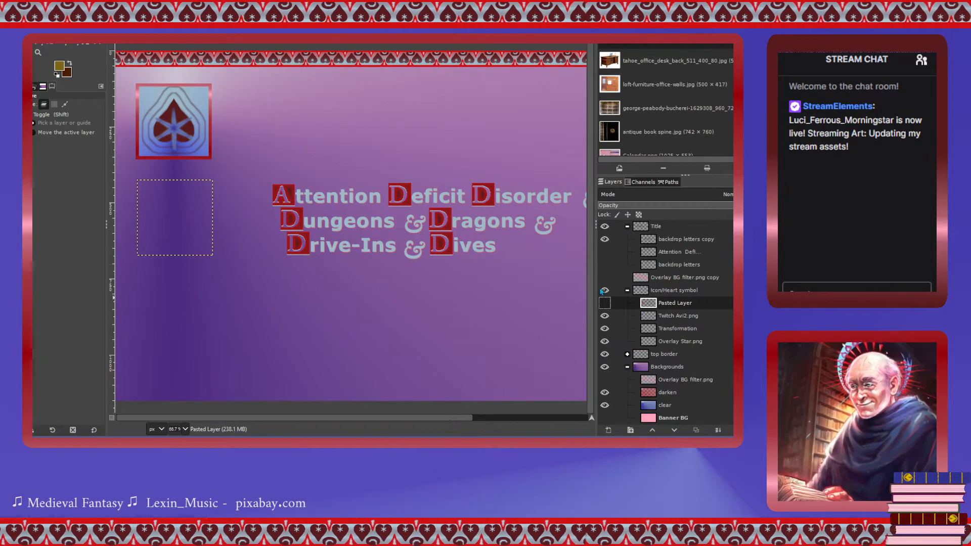
scroll(642, 269, up, 1)
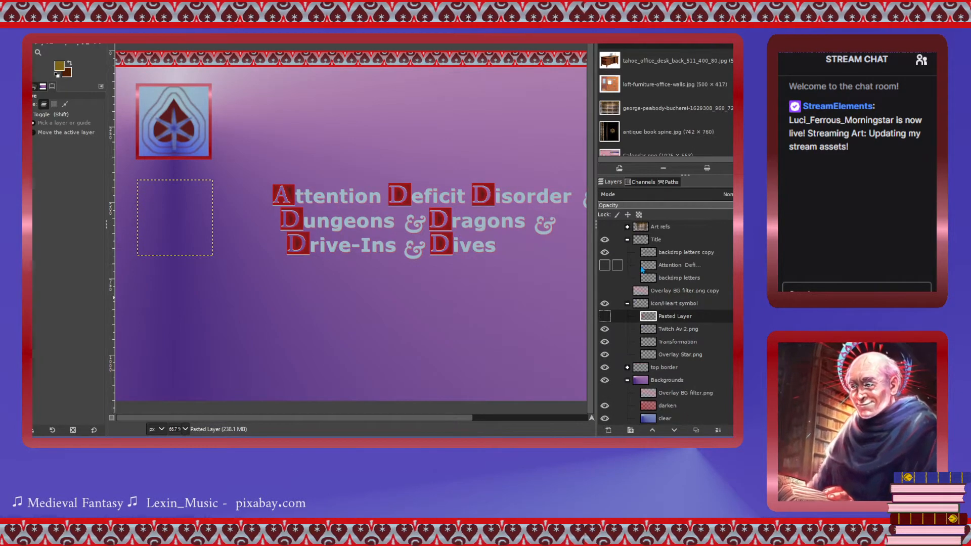
click(605, 227)
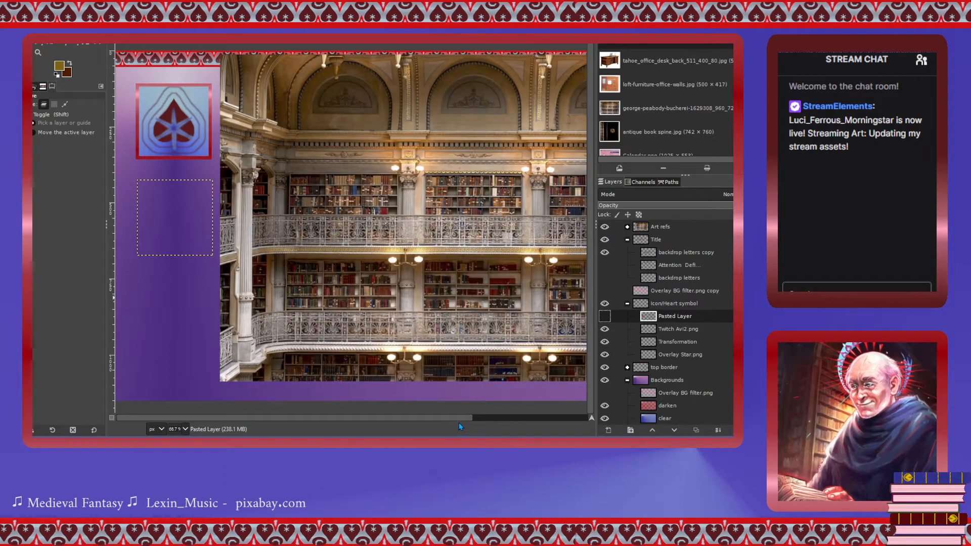
drag(459, 423, 562, 417)
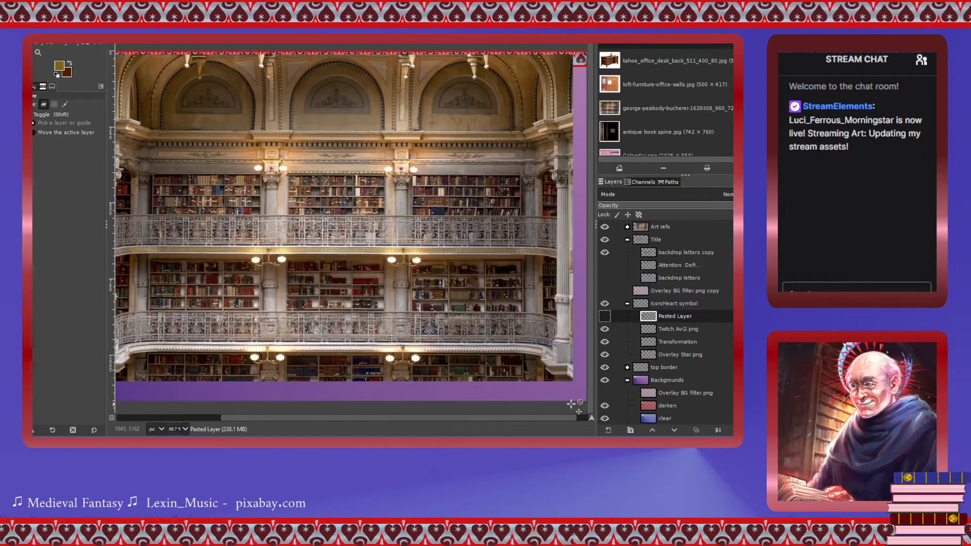
click(628, 228)
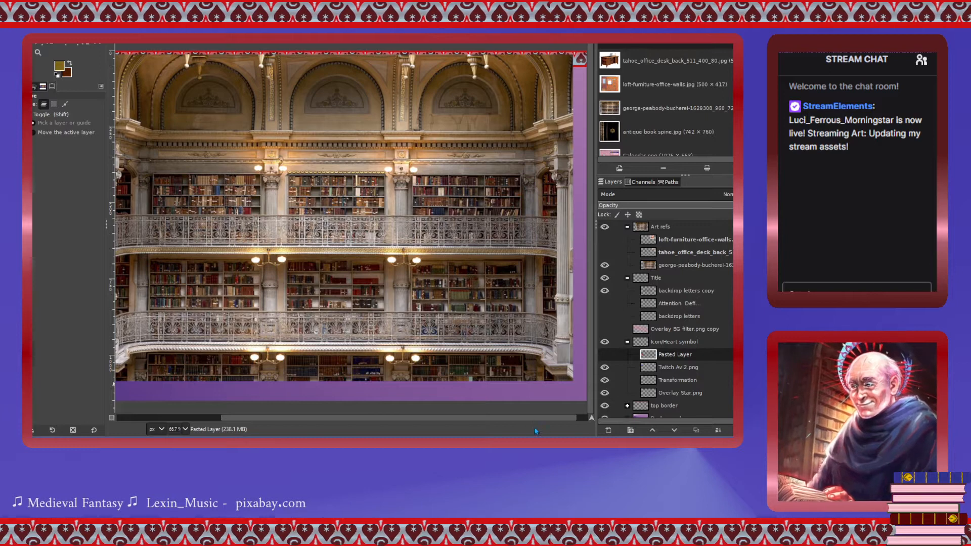
Replace the visible library photo with the desk and office-wall references, and move the office-wall image clear of the desk.
drag(521, 418, 503, 421)
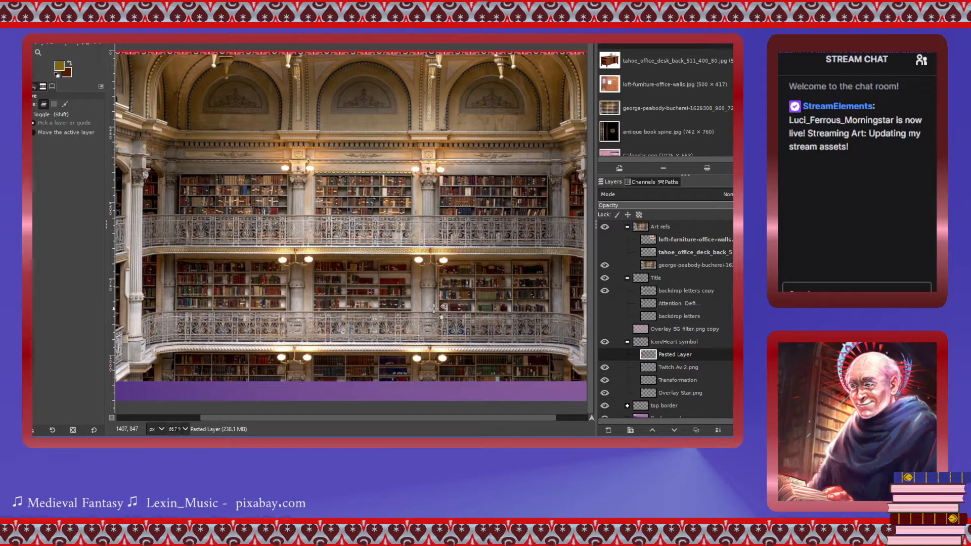
scroll(424, 416, right, 2)
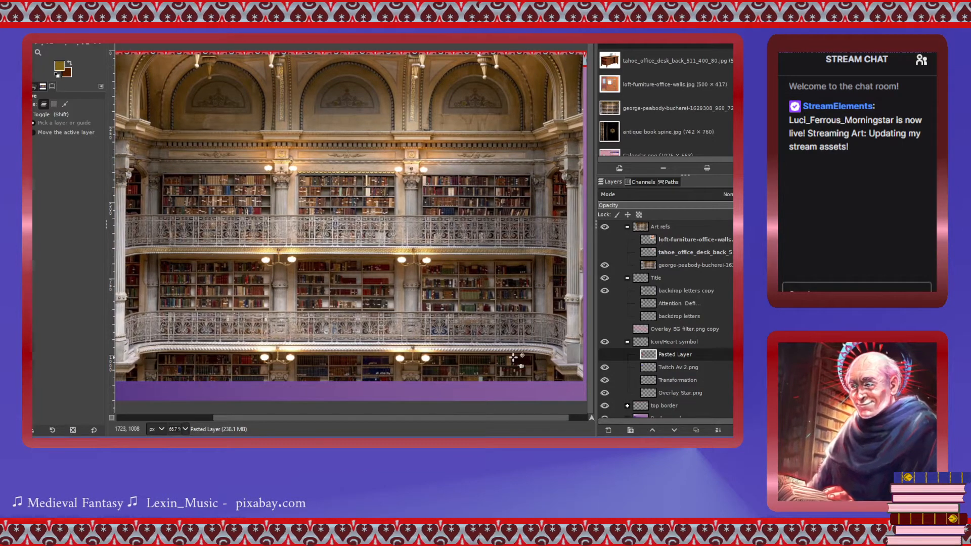
click(605, 265)
click(605, 252)
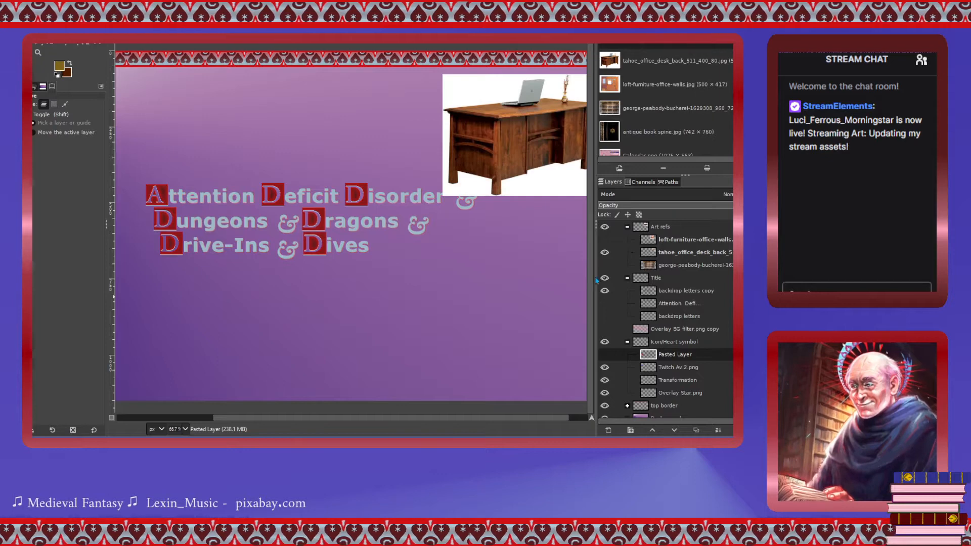
click(605, 240)
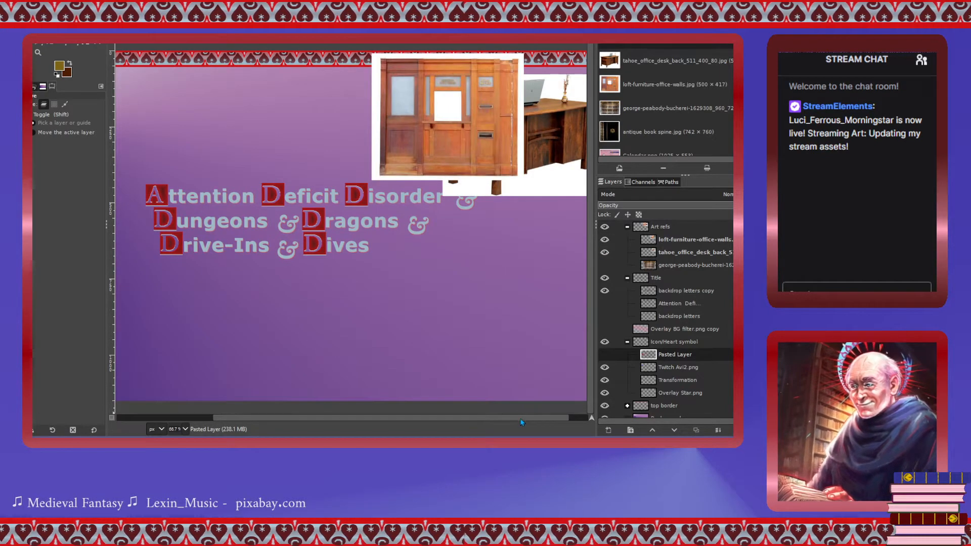
drag(520, 419, 551, 416)
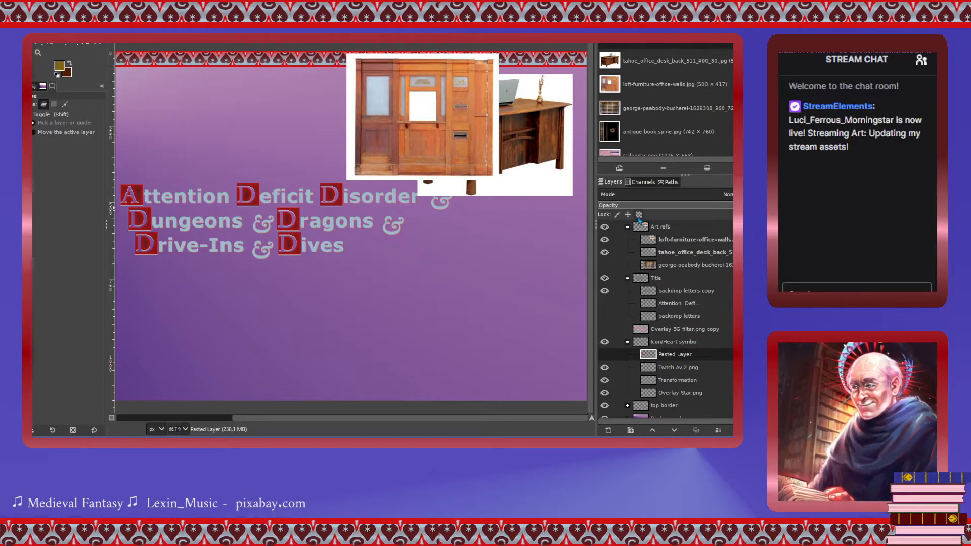
drag(420, 118, 340, 121)
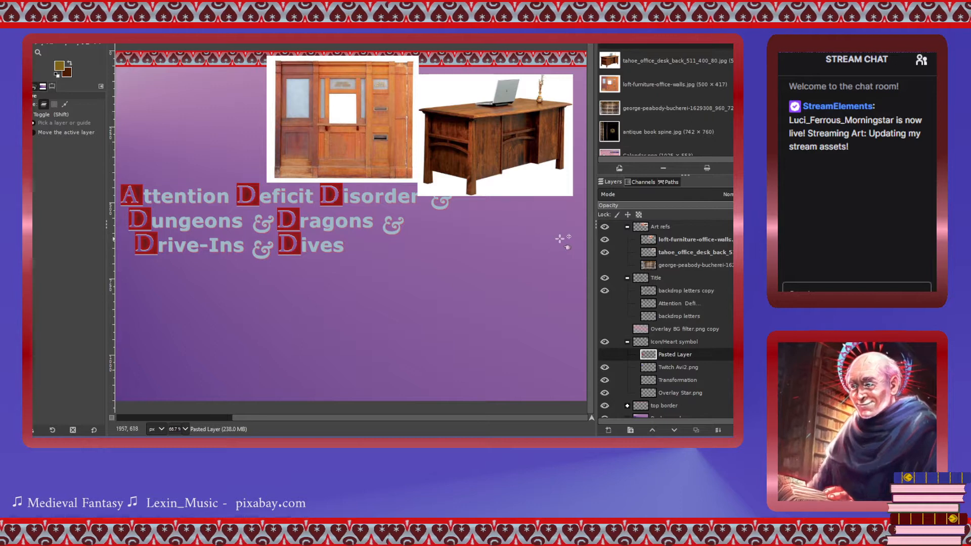
Leave only the library photo switched on within the Art refs group, and hide and collapse the group.
click(604, 265)
click(605, 252)
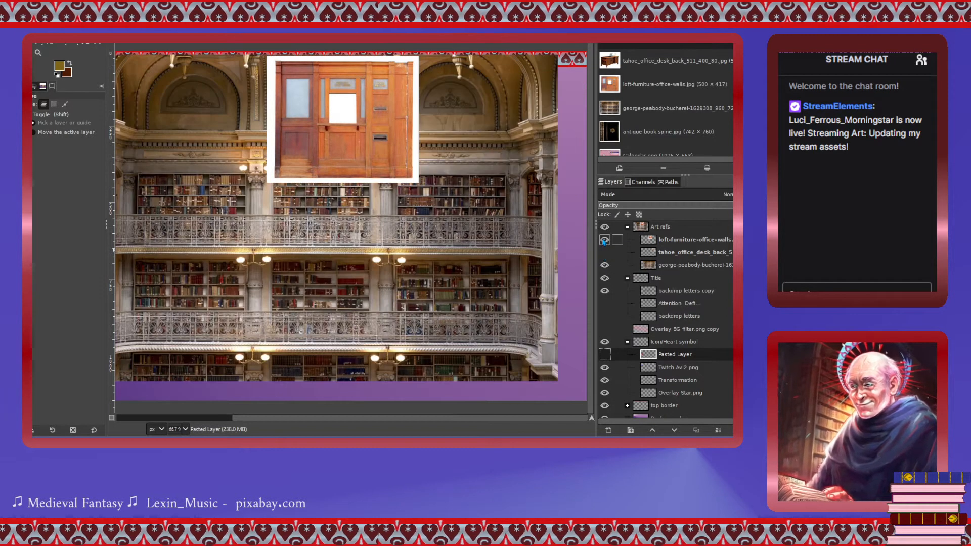
click(605, 239)
click(605, 227)
click(618, 227)
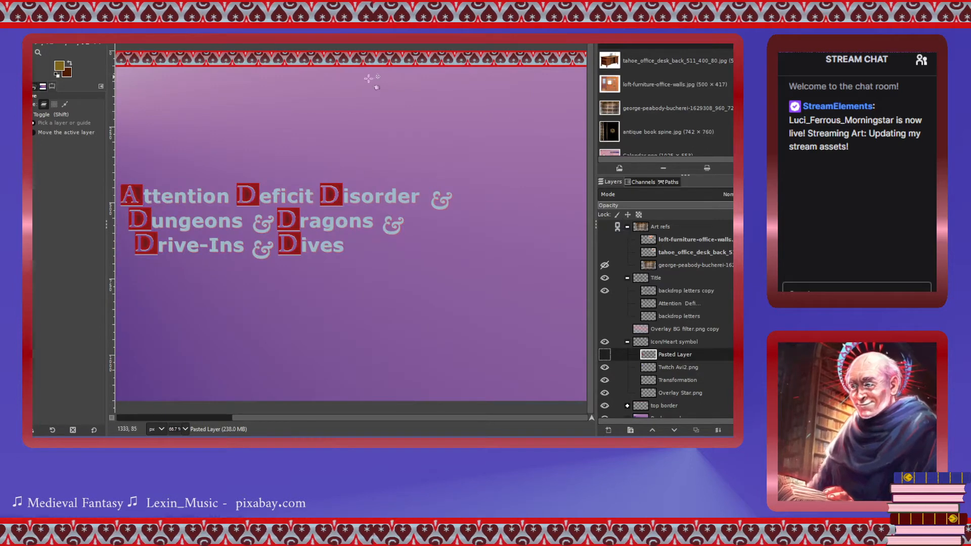
click(627, 227)
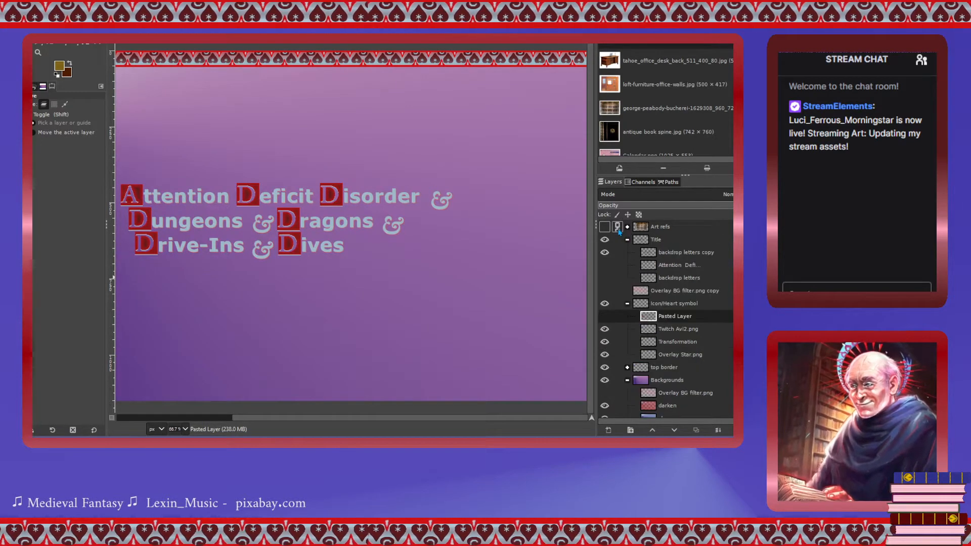
Hide the Icon/Heart symbol group on the banner.
scroll(557, 412, left, 5)
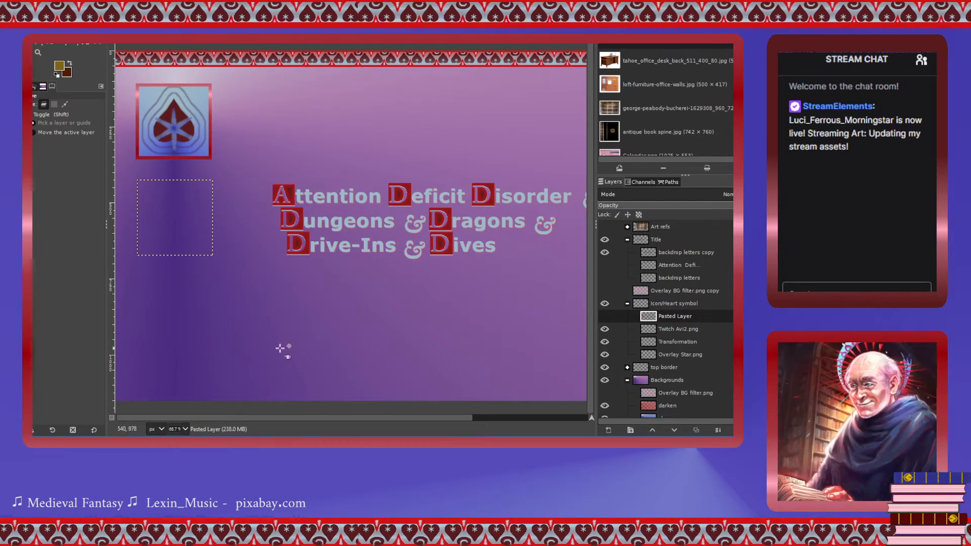
scroll(415, 418, right, 1)
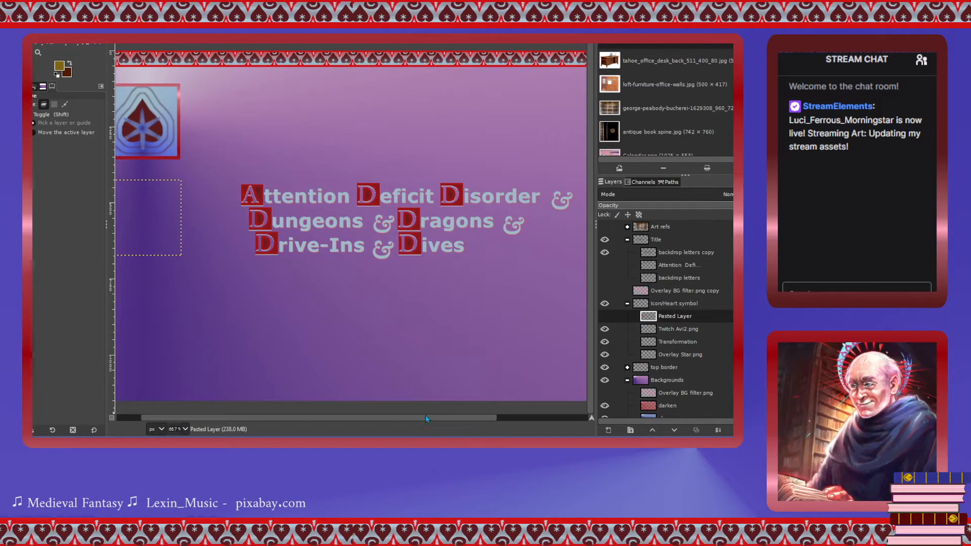
scroll(626, 349, down, 1)
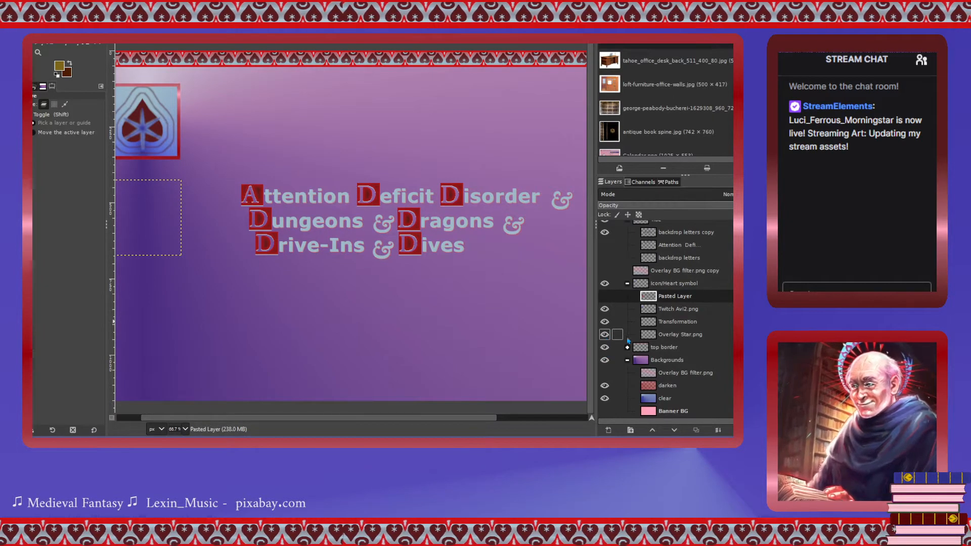
click(604, 283)
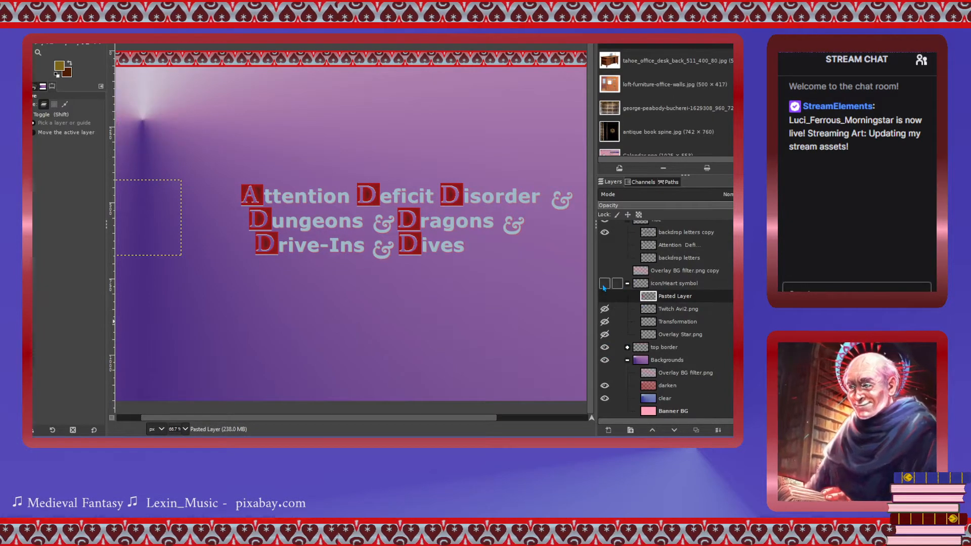
Collapse the Title group and hide it on the banner.
scroll(485, 415, left, 2)
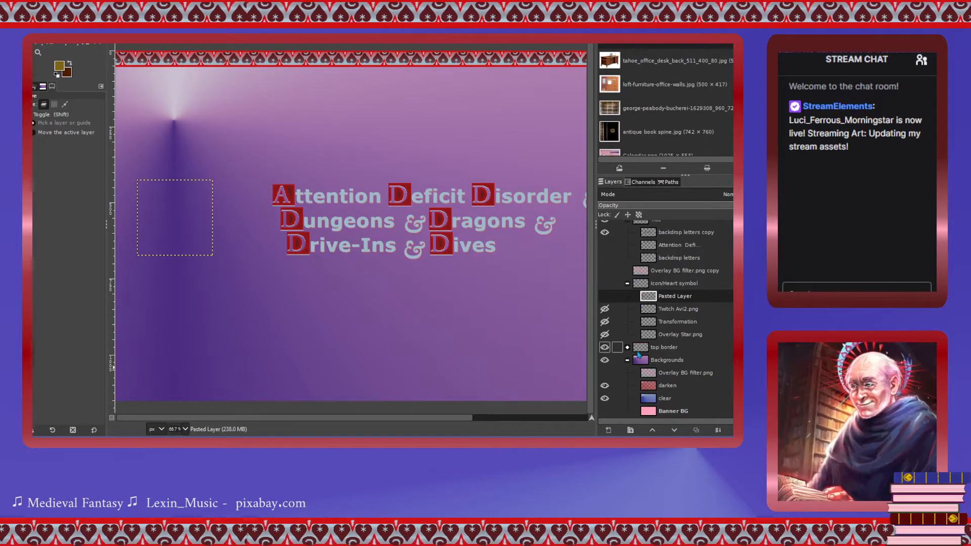
scroll(630, 267, up, 1)
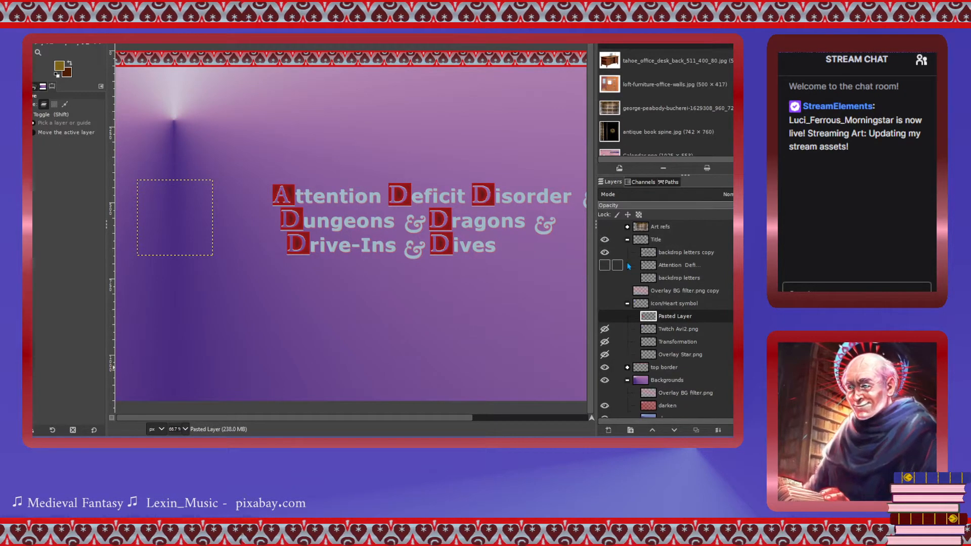
click(628, 241)
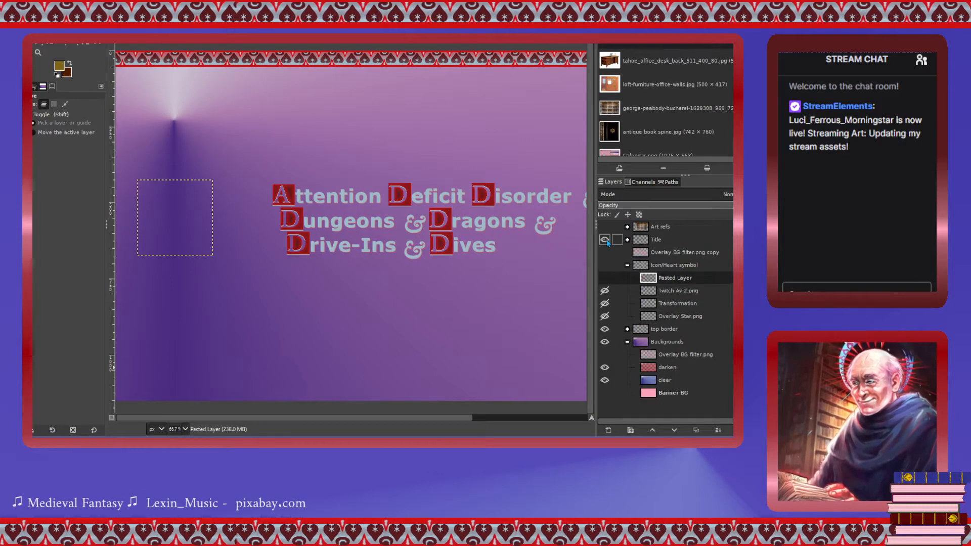
click(606, 240)
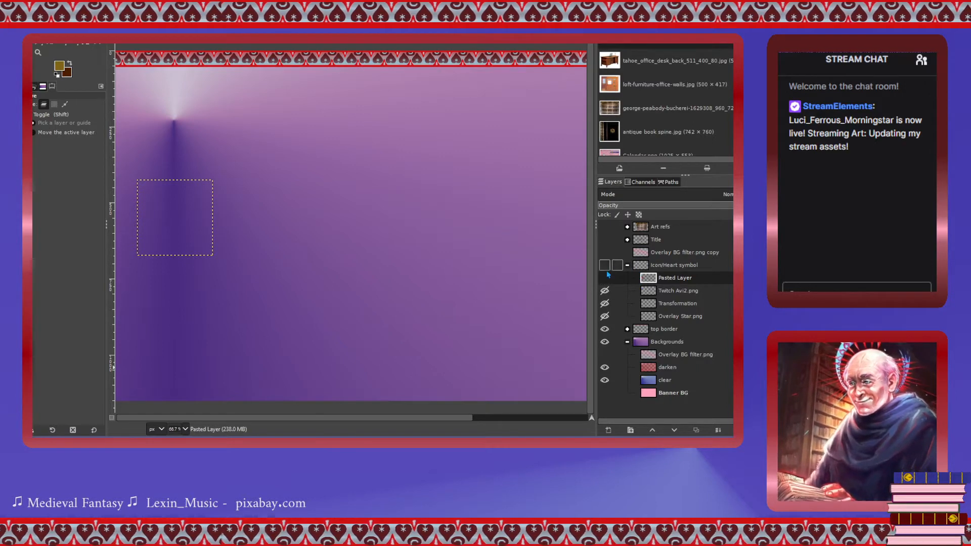
Hide the top border group and collapse the Backgrounds and Icon/Heart symbol groups.
click(605, 329)
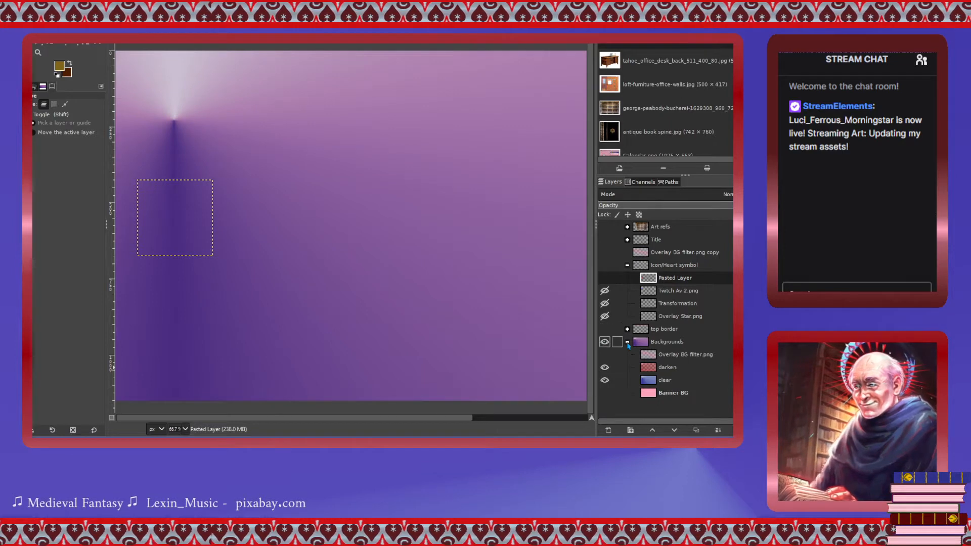
click(627, 342)
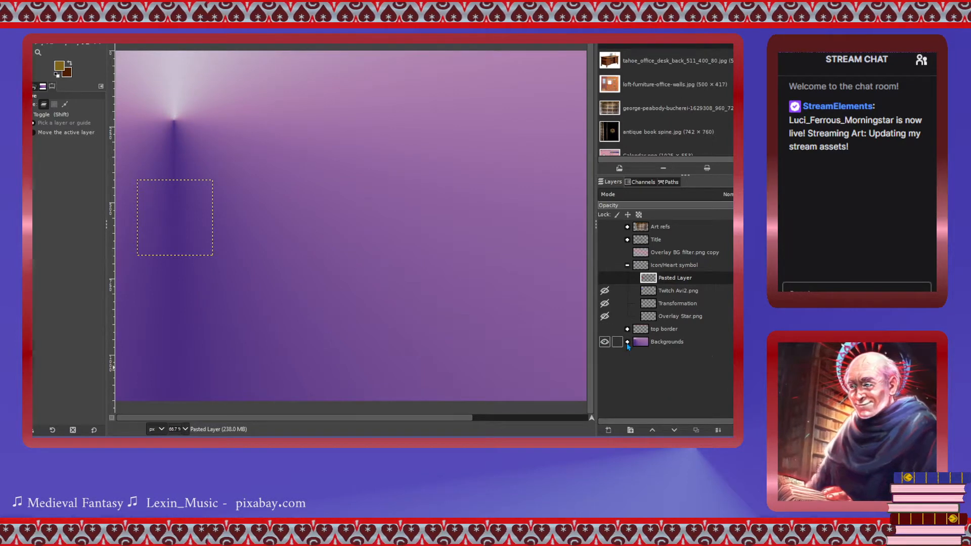
click(628, 266)
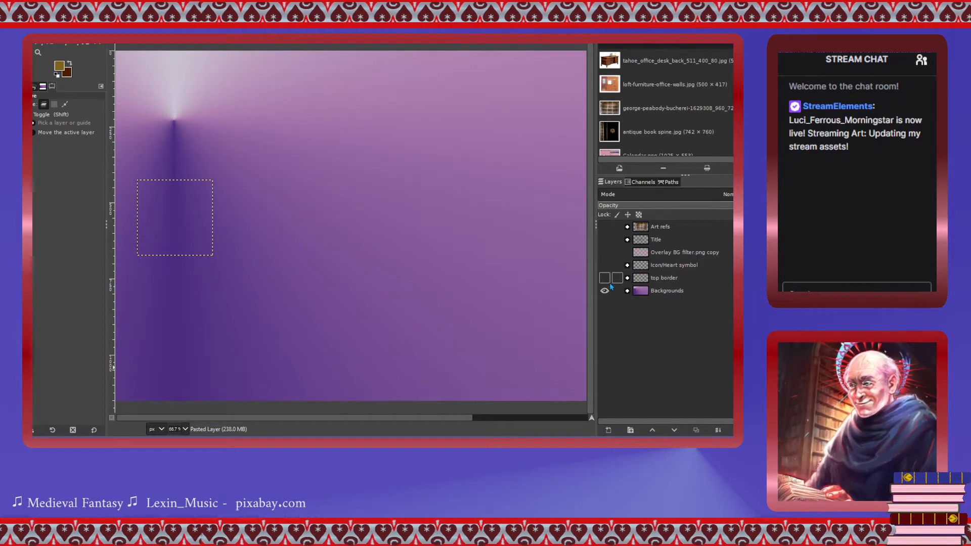
Expand the Backgrounds group and switch the darken layer off and on to compare its effect.
click(628, 291)
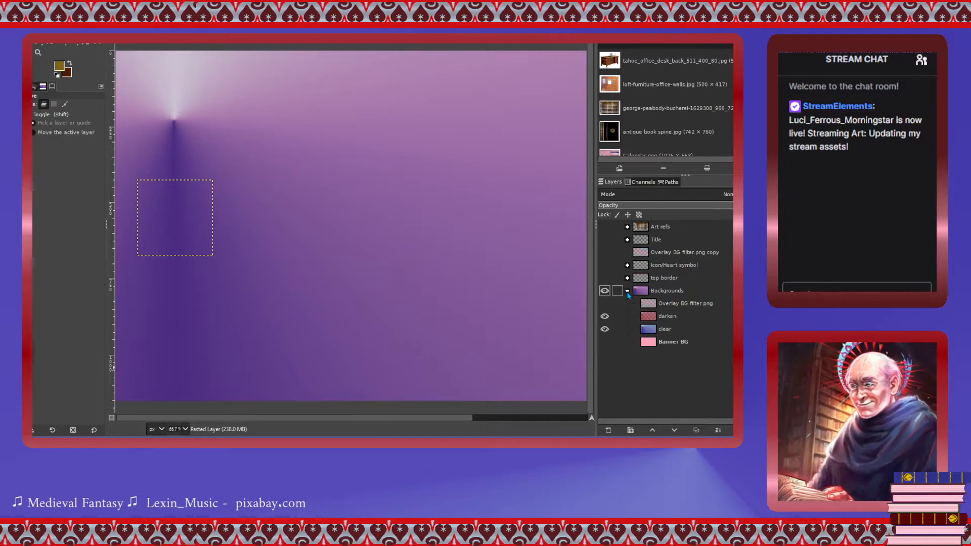
click(605, 317)
click(605, 317)
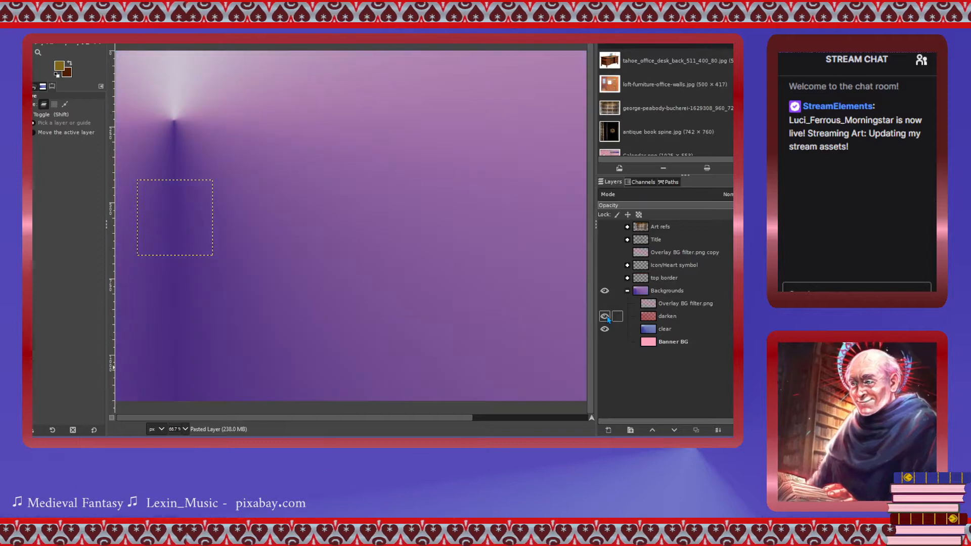
Compare the banner background without and with the darken layer once more, leaving the layer shown.
click(605, 317)
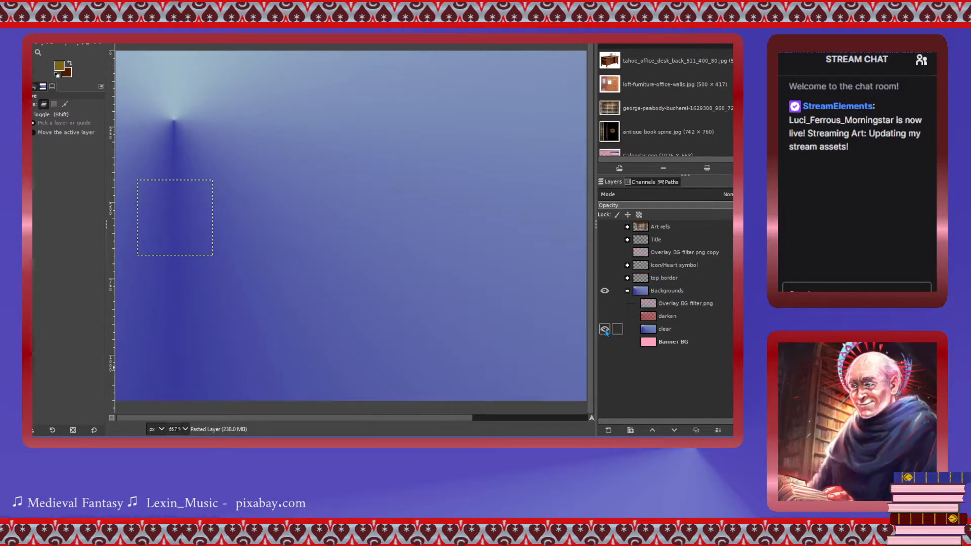
click(605, 317)
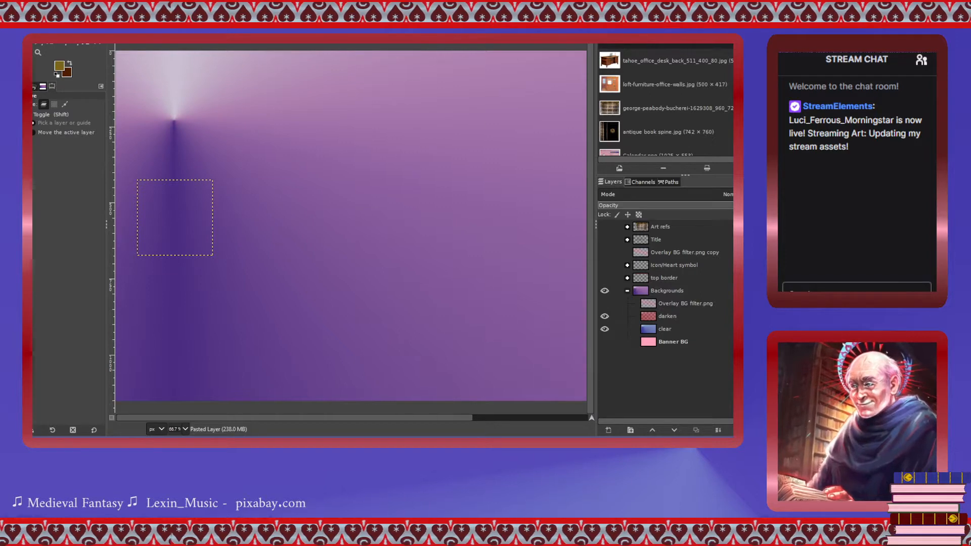
Open the recent document Calendar.xcf and collapse its Days #1 and Words layer groups.
scroll(648, 80, down, 5)
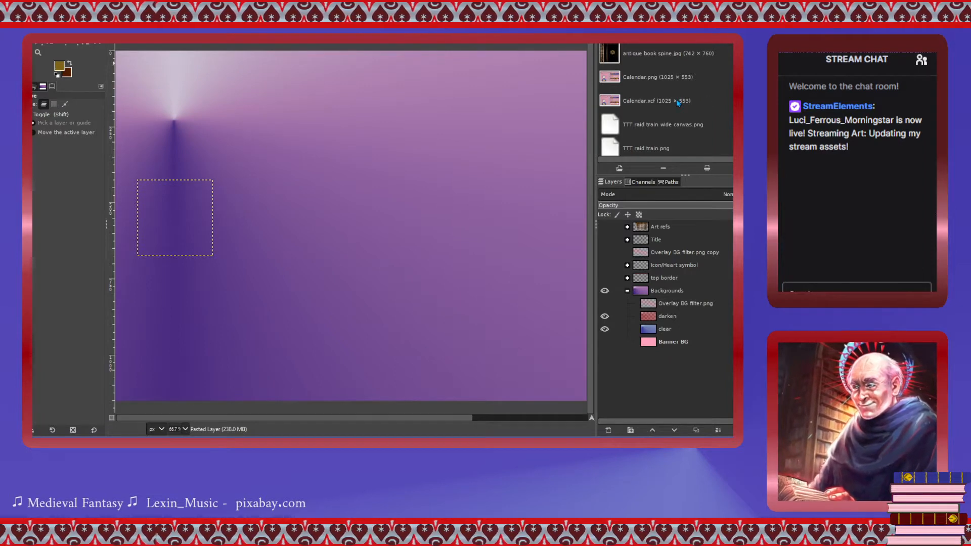
double_click(613, 101)
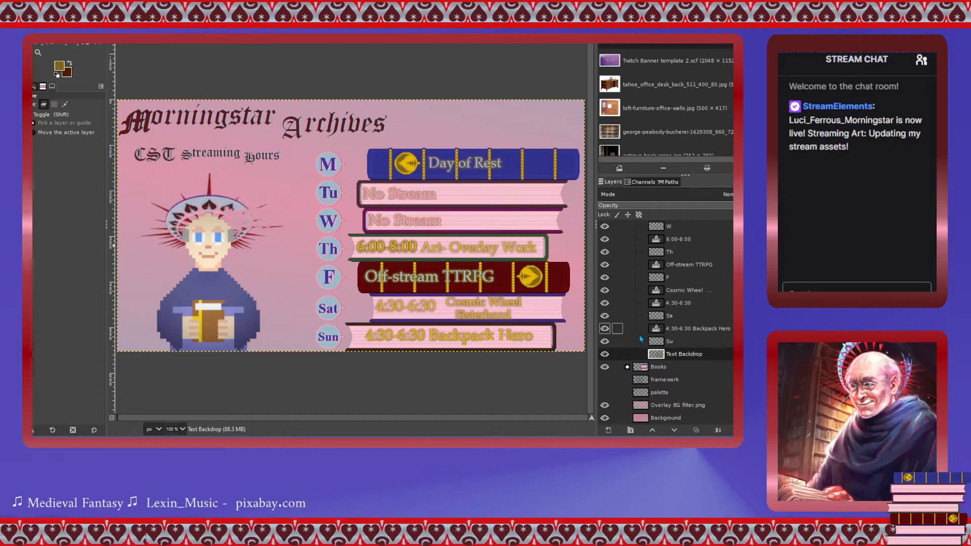
scroll(639, 341, up, 6)
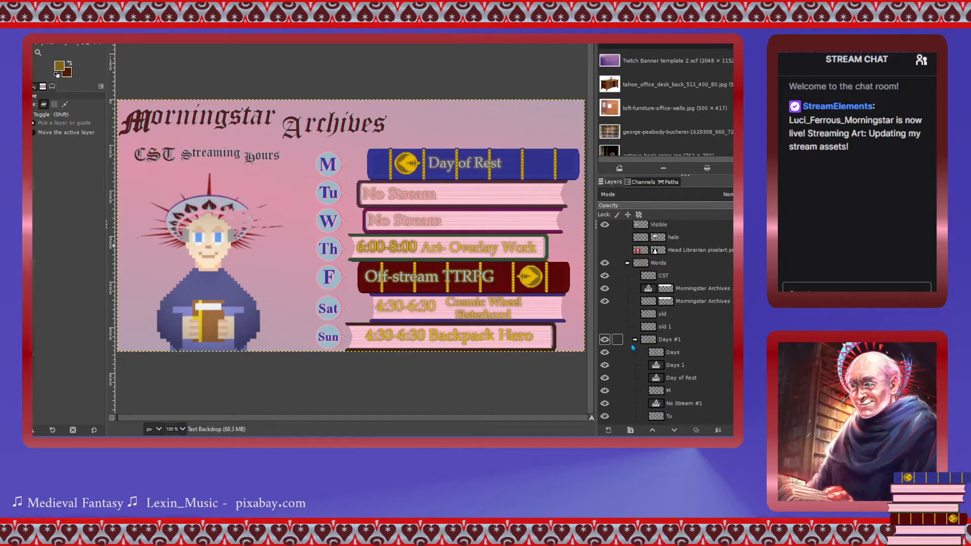
click(635, 341)
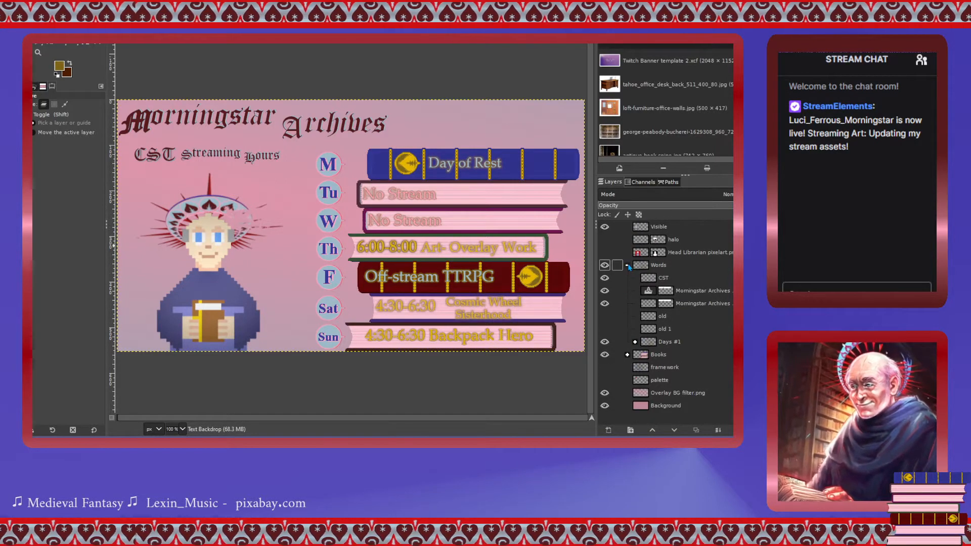
click(627, 265)
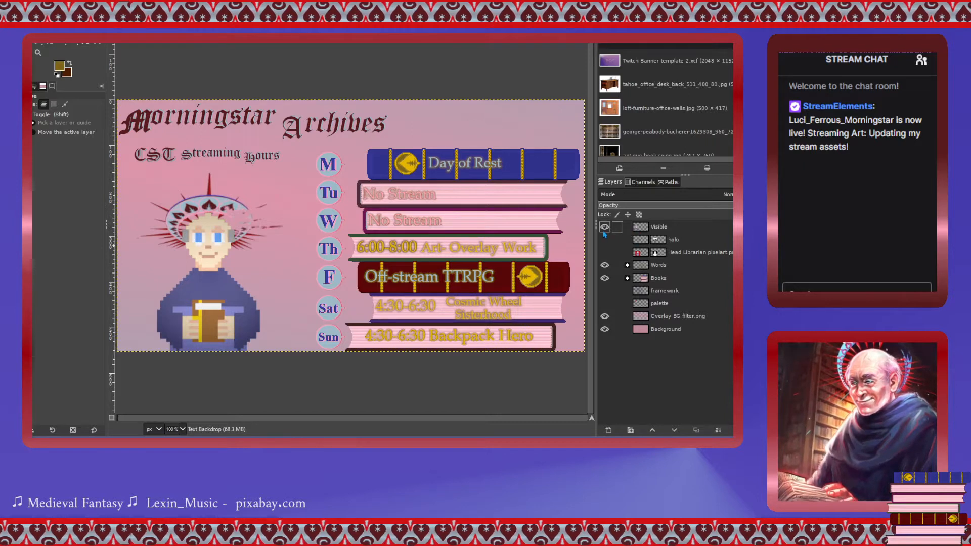
Show the calendar's palette layer and copy its entire contents.
click(604, 304)
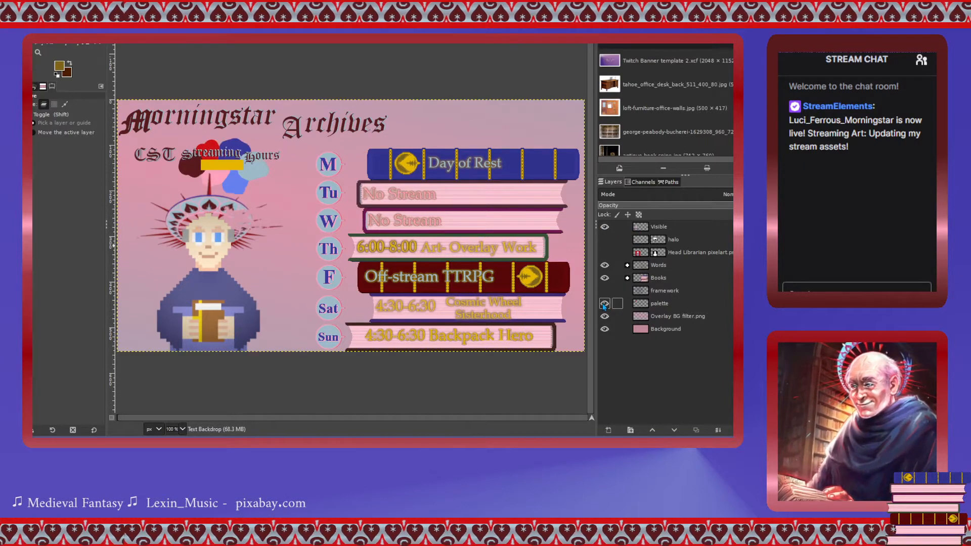
click(634, 304)
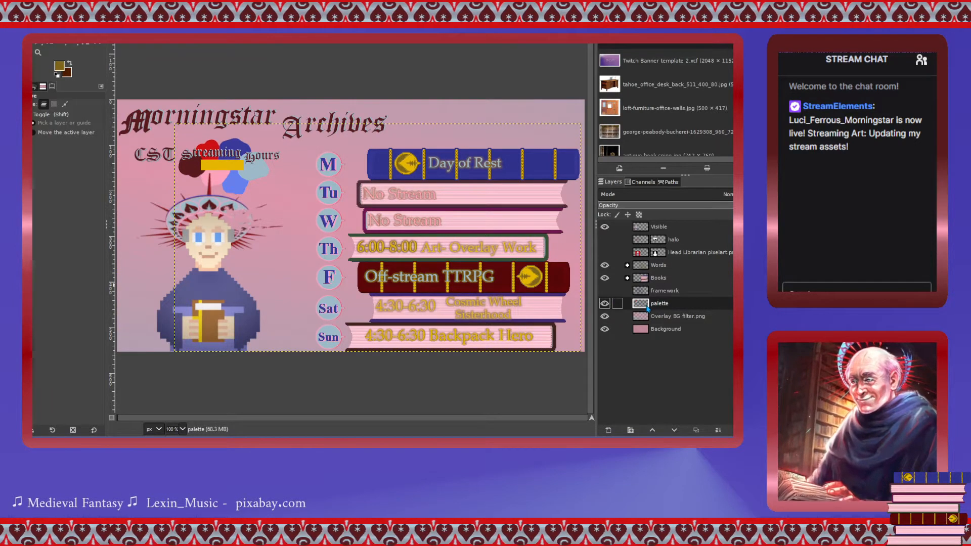
click(63, 30)
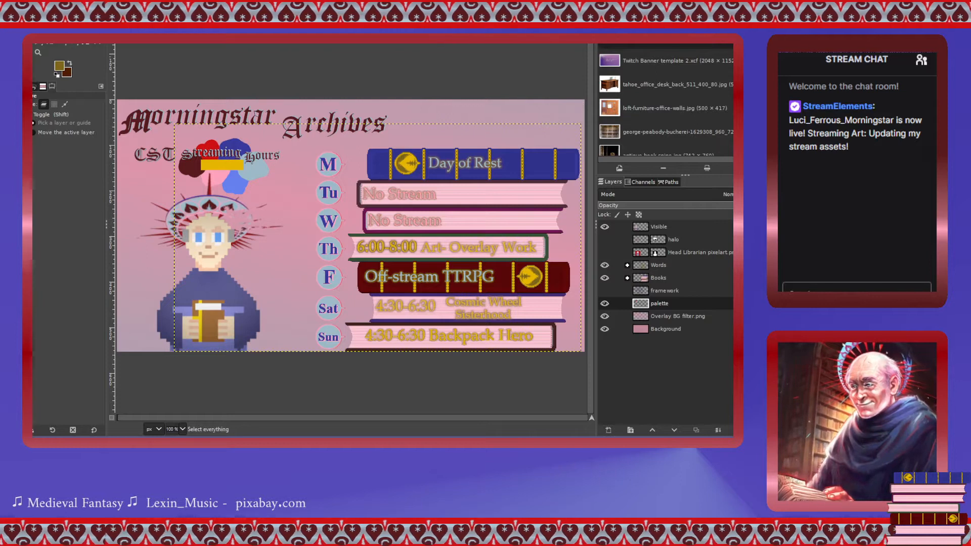
key(ctrl+a)
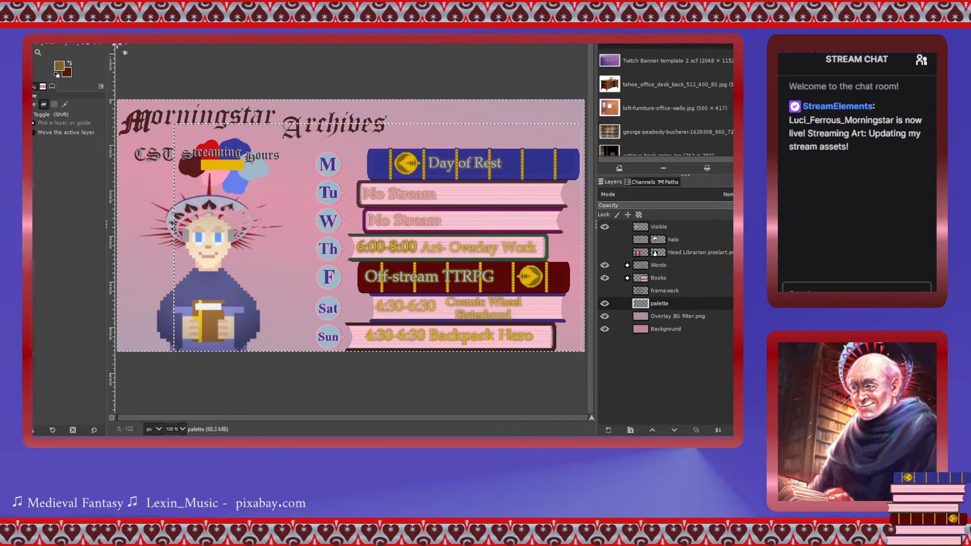
key(ctrl+c)
Paste the palette above Overlay BG filter.png in the banner's Backgrounds group, move it up near the canvas's upper edge, and anchor it.
click(172, 32)
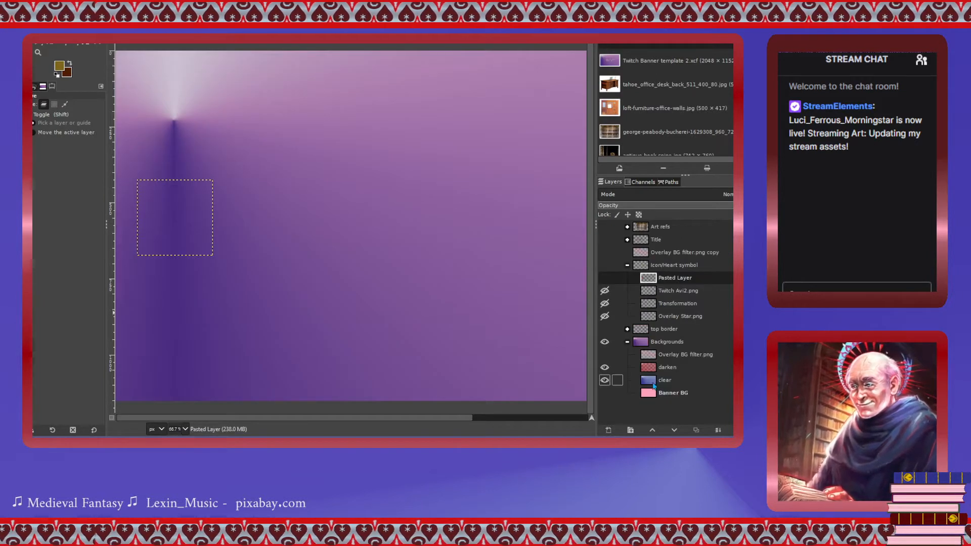
click(649, 360)
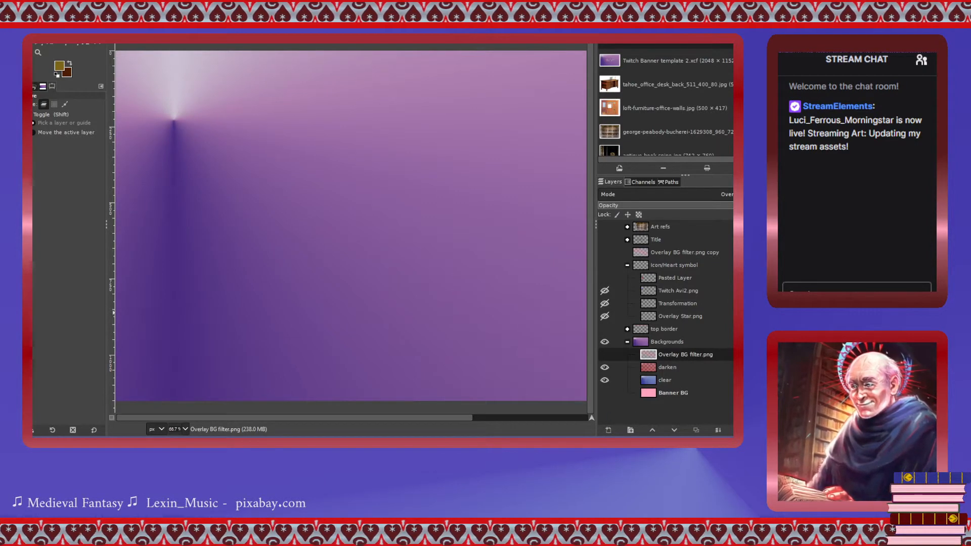
key(ctrl+v)
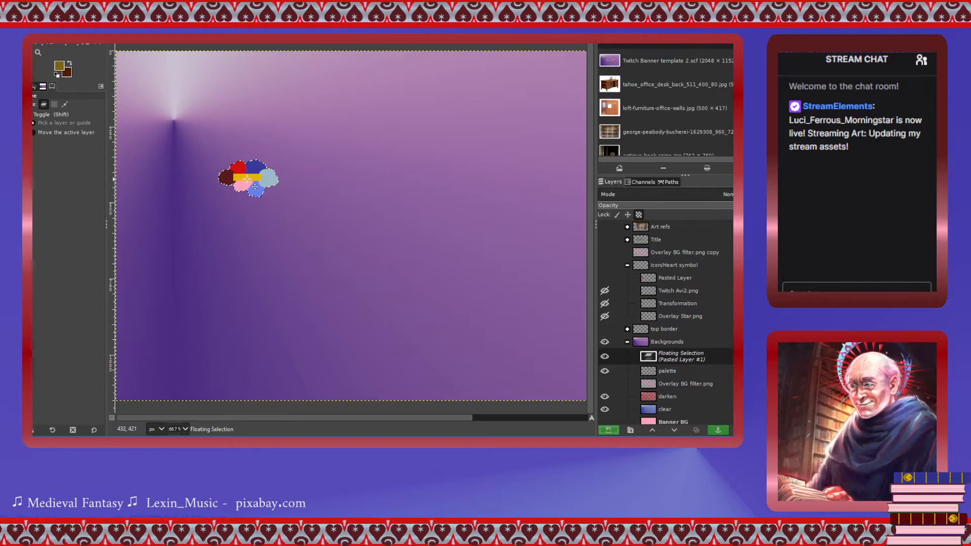
drag(244, 178, 273, 87)
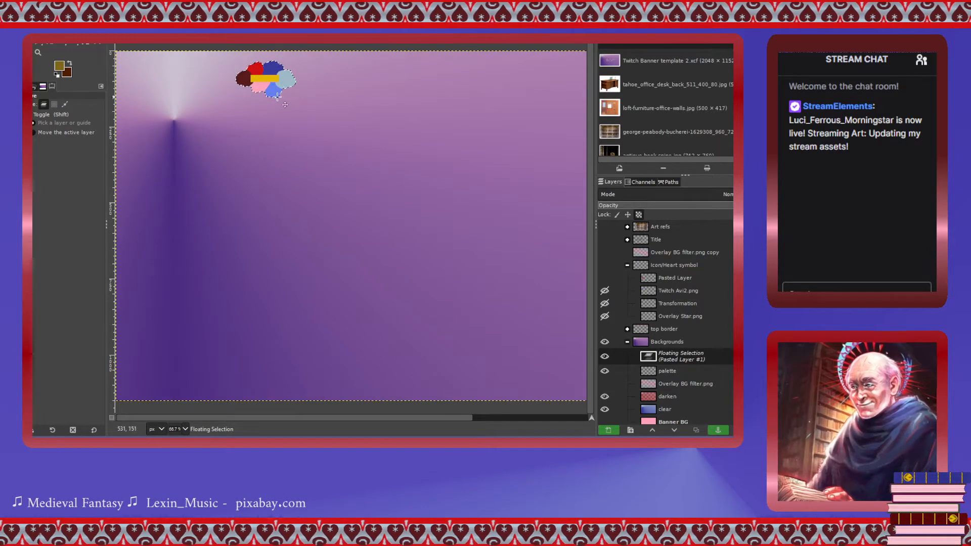
key(ctrl+v)
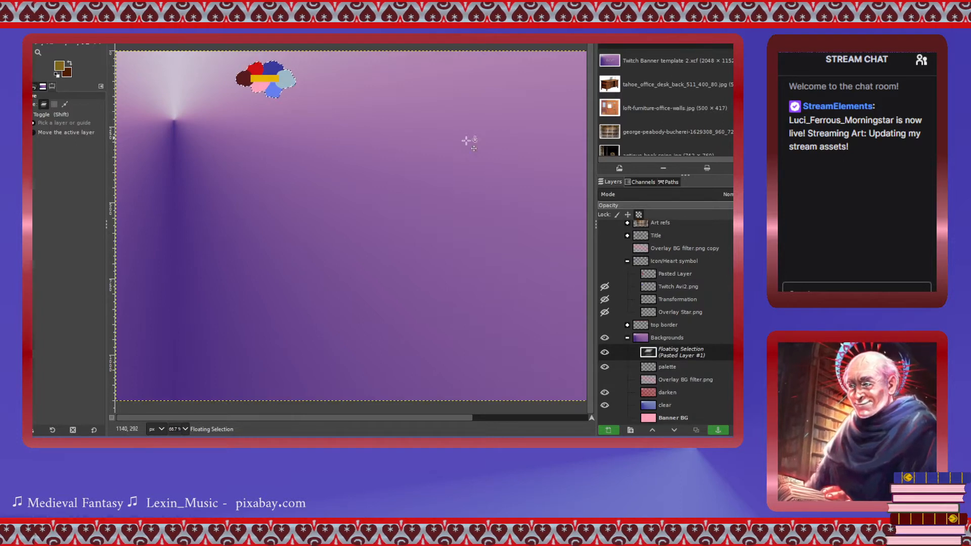
key(ctrl+h)
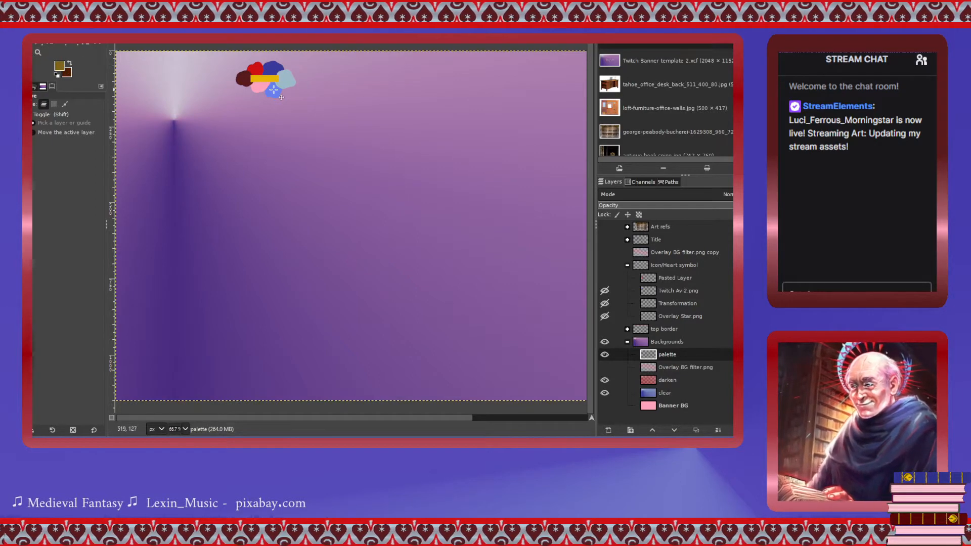
Add a dark gold swatch over the lower edge of the palette's yellow bar with the Pencil at 100 opacity, and save the banner.
scroll(274, 90, up, 3)
scroll(259, 121, up, 2)
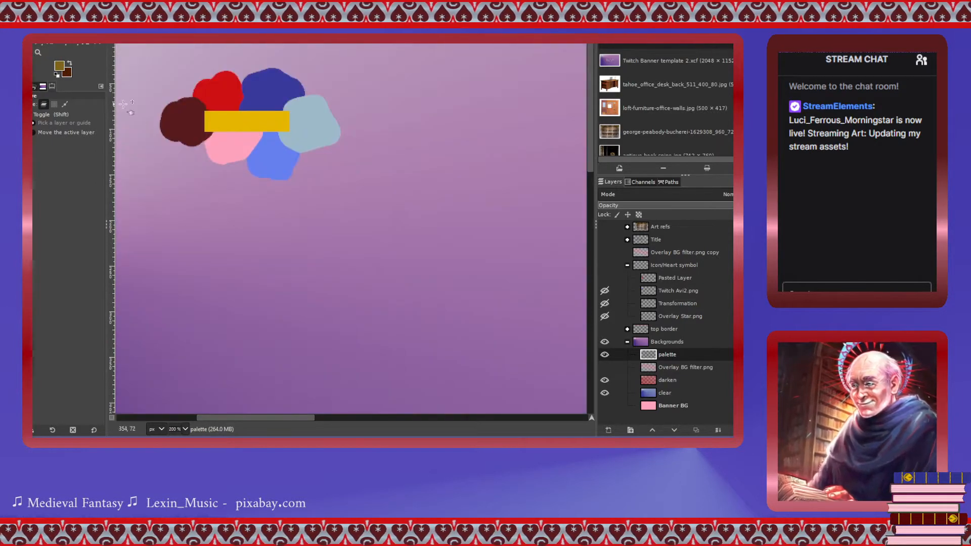
click(45, 48)
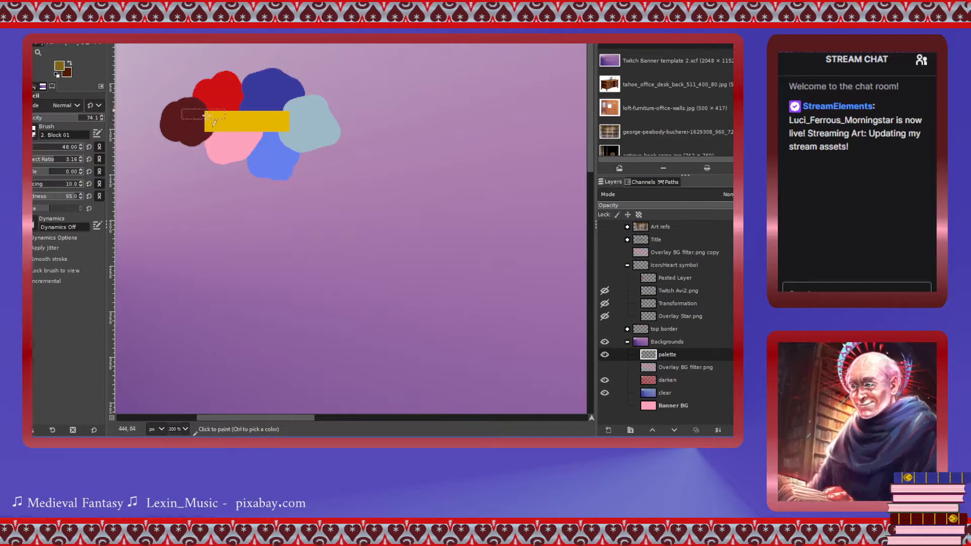
click(274, 122)
key(ctrl+z)
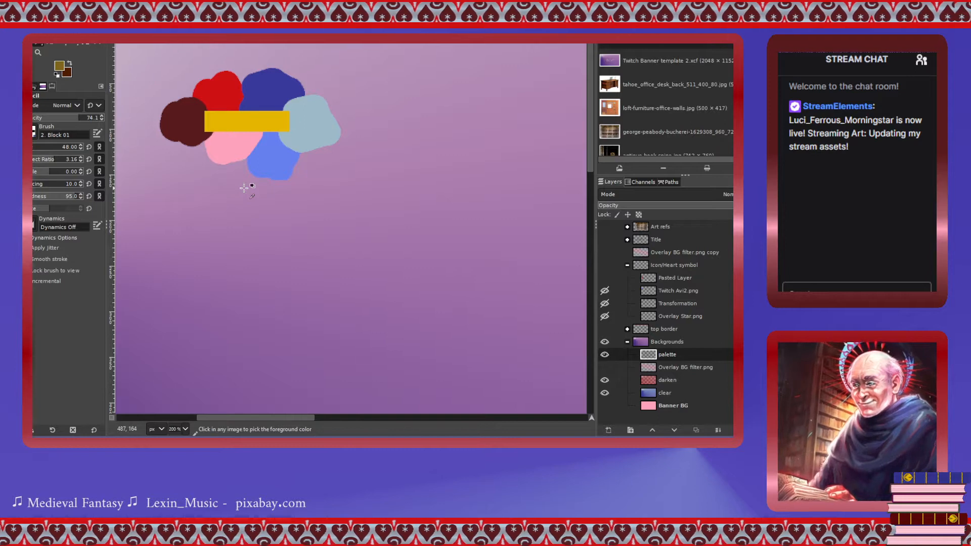
drag(90, 119, 148, 116)
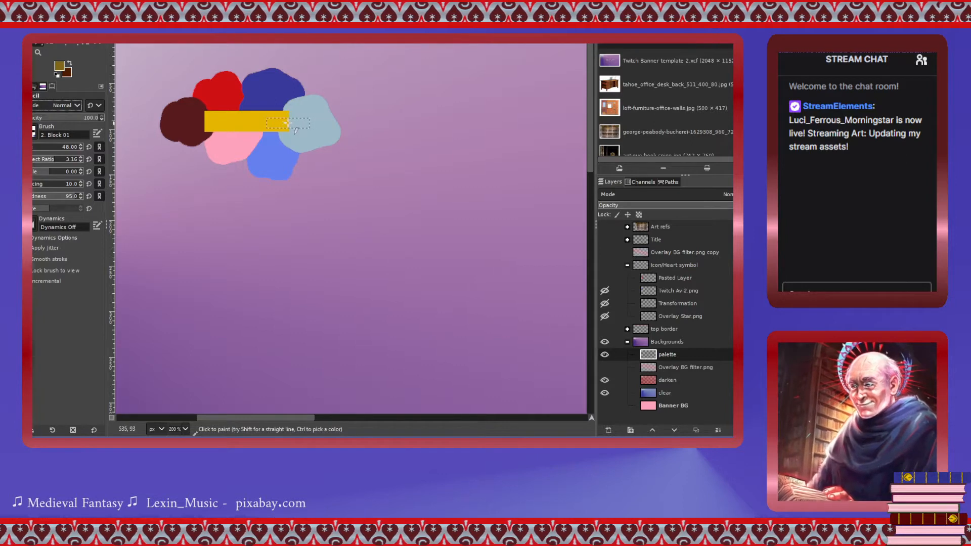
click(275, 130)
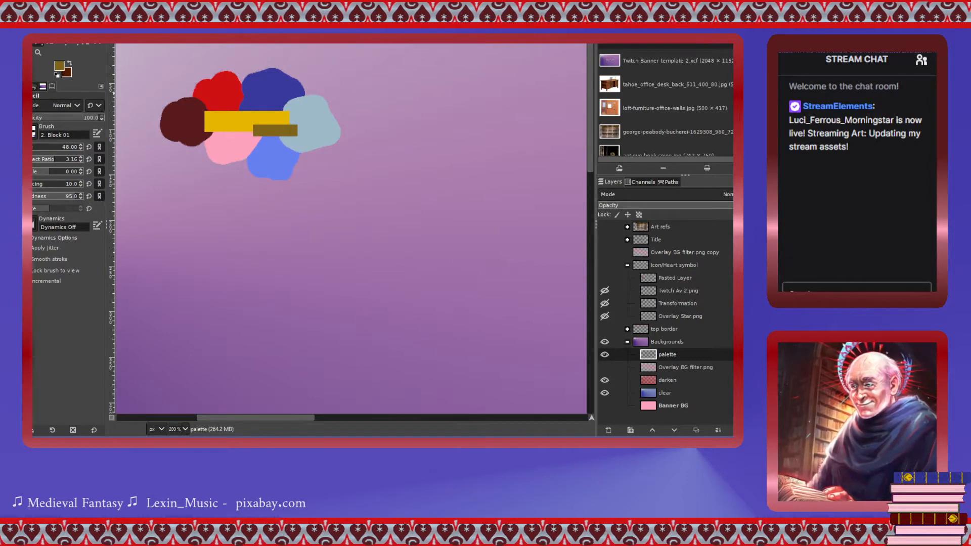
key(ctrl+s)
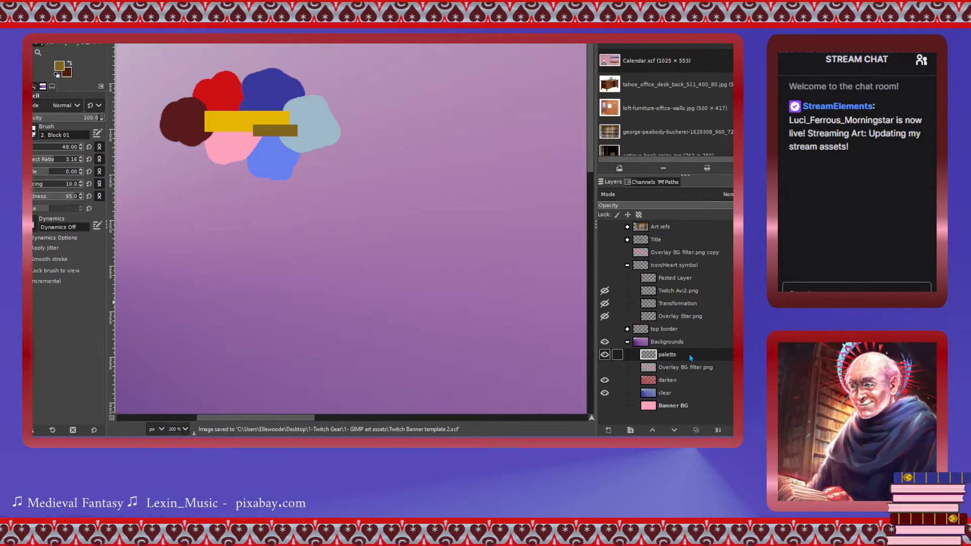
Pick the palette's bright yellow as the foreground color for the Pencil and check the calendar artwork.
click(651, 357)
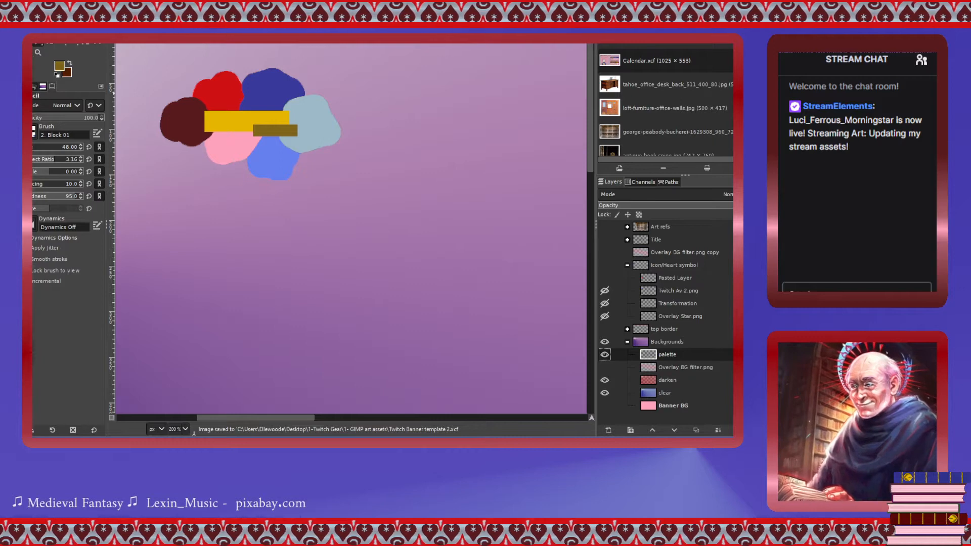
key(o)
click(227, 120)
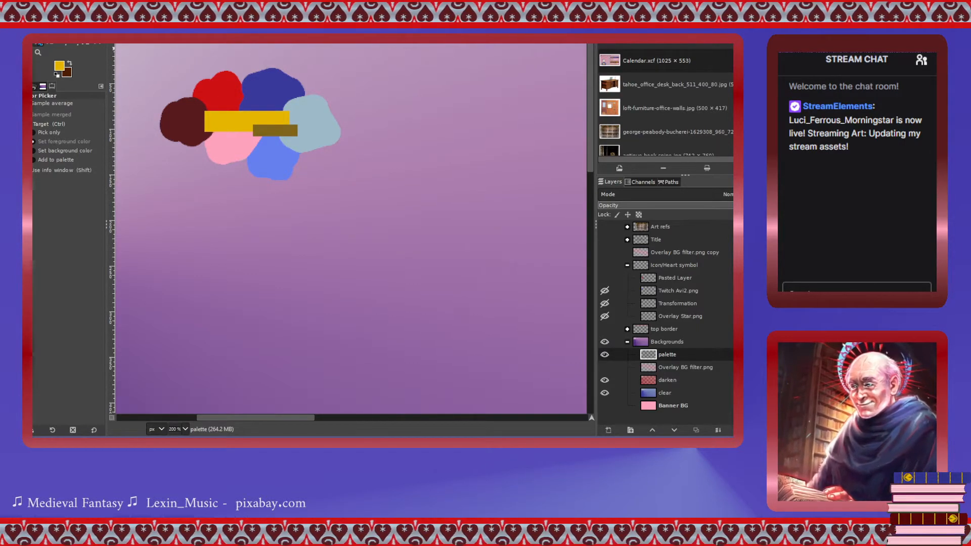
key(n)
click(324, 39)
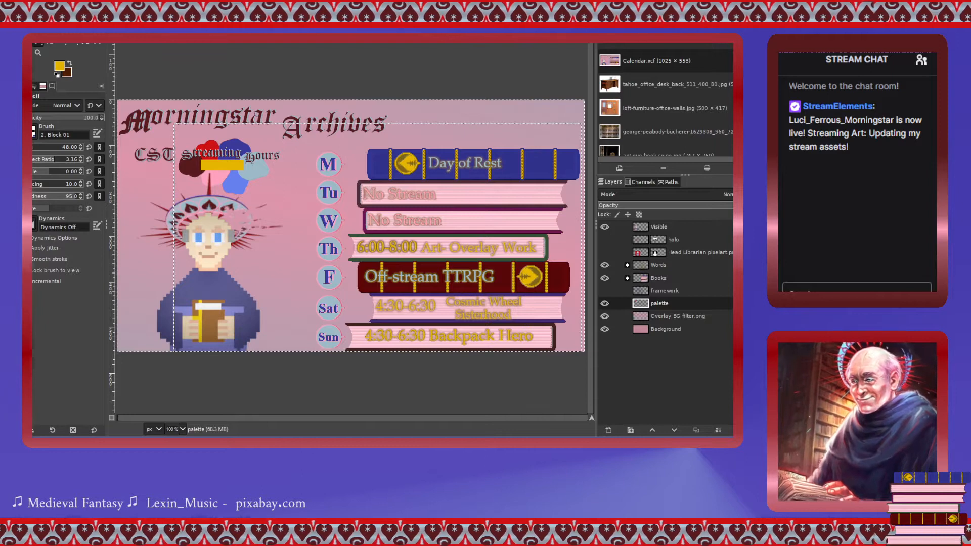
click(298, 40)
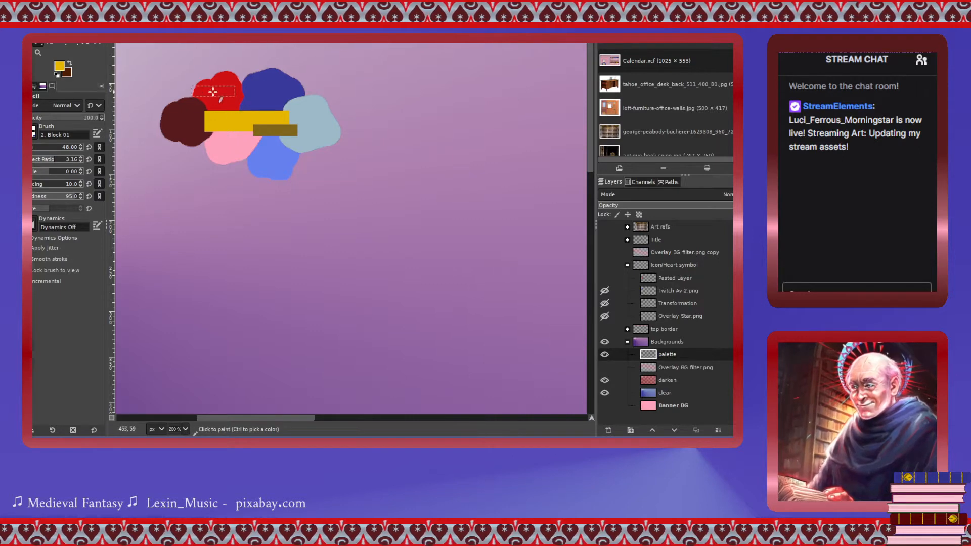
Set the Pencil to Overlay mode with an opacity of 37.1.
click(78, 106)
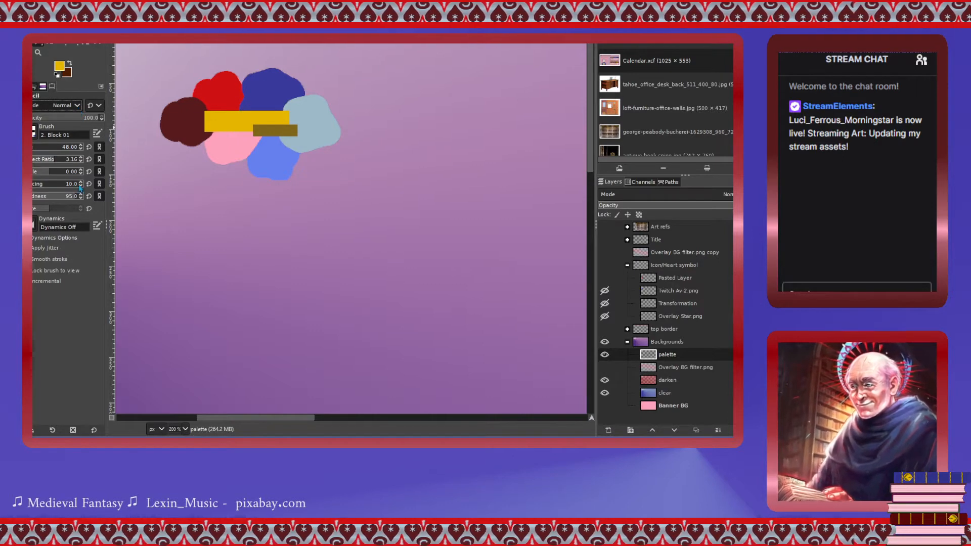
click(35, 314)
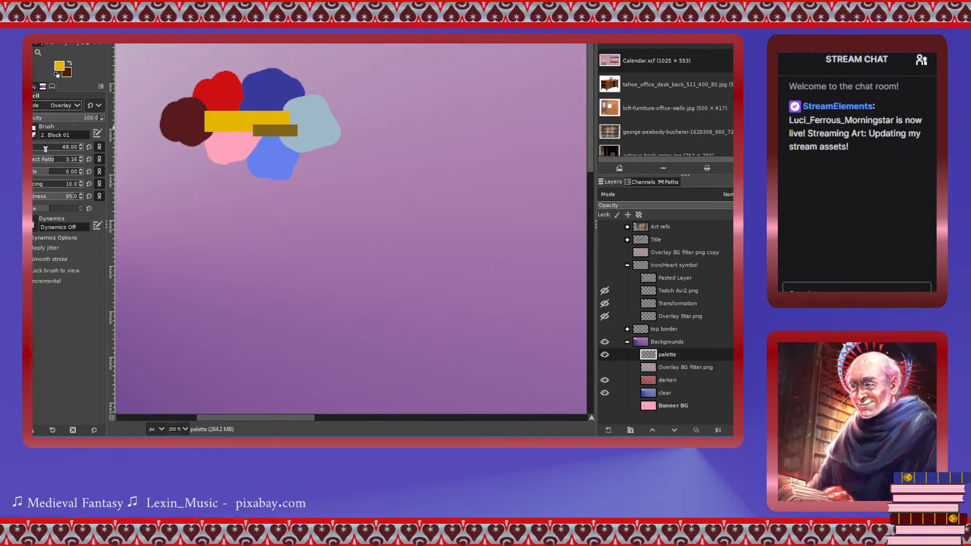
click(50, 120)
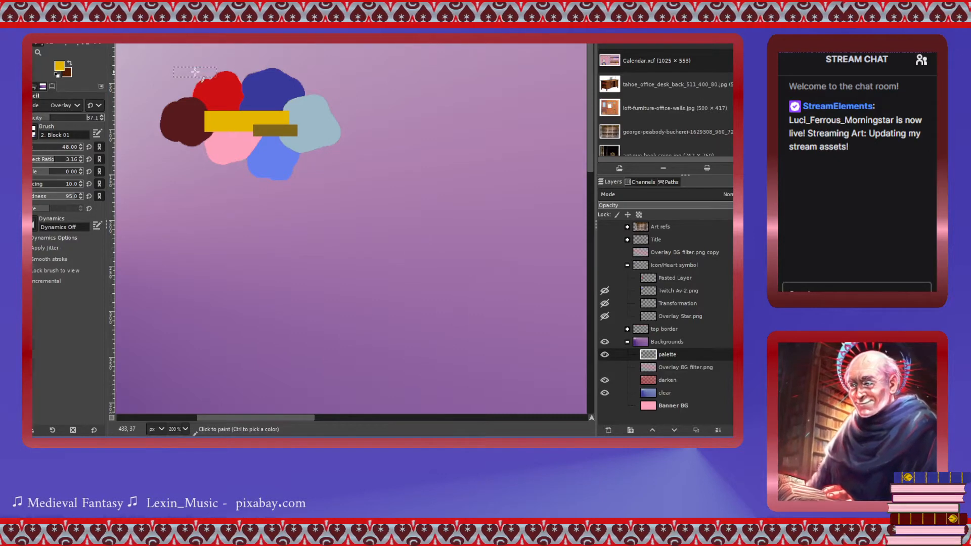
Try painting a yellow Overlay tint across all the palette swatches, and undo it.
mouse_move(175, 93)
mouse_down()
mouse_move(189, 136)
mouse_move(215, 83)
mouse_move(235, 160)
mouse_move(258, 101)
mouse_move(264, 143)
mouse_move(296, 94)
mouse_move(316, 132)
mouse_move(341, 137)
mouse_move(281, 87)
mouse_move(208, 78)
mouse_move(151, 147)
mouse_up()
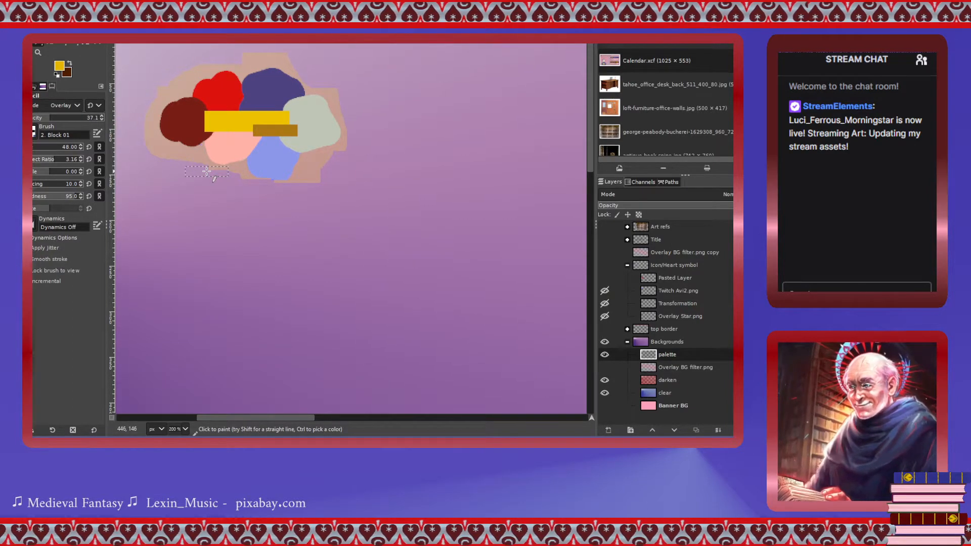
key(ctrl+z)
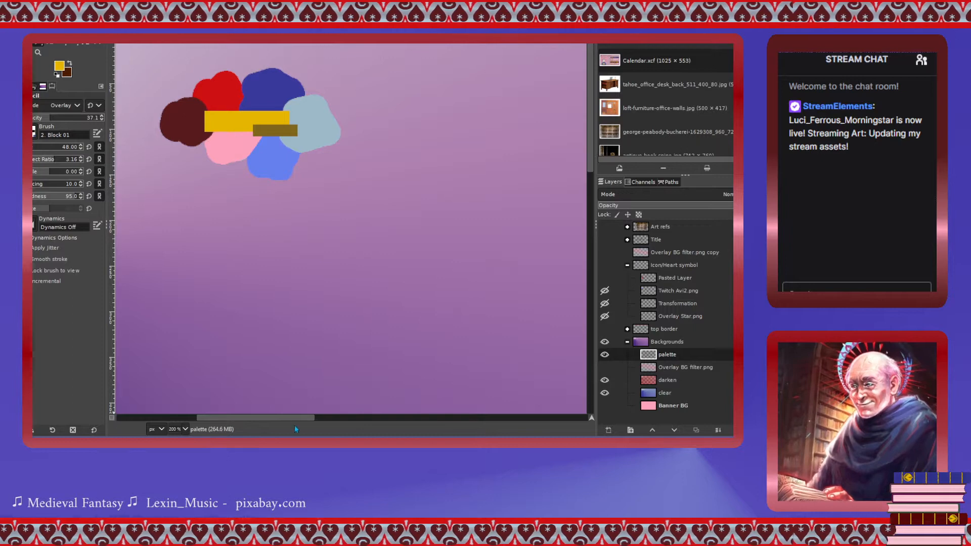
drag(280, 420, 219, 418)
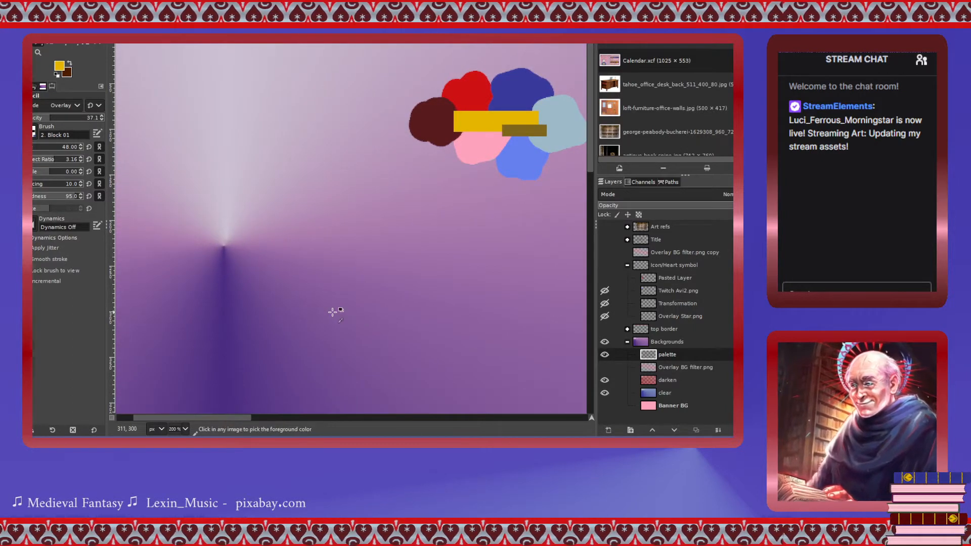
scroll(333, 312, down, 2)
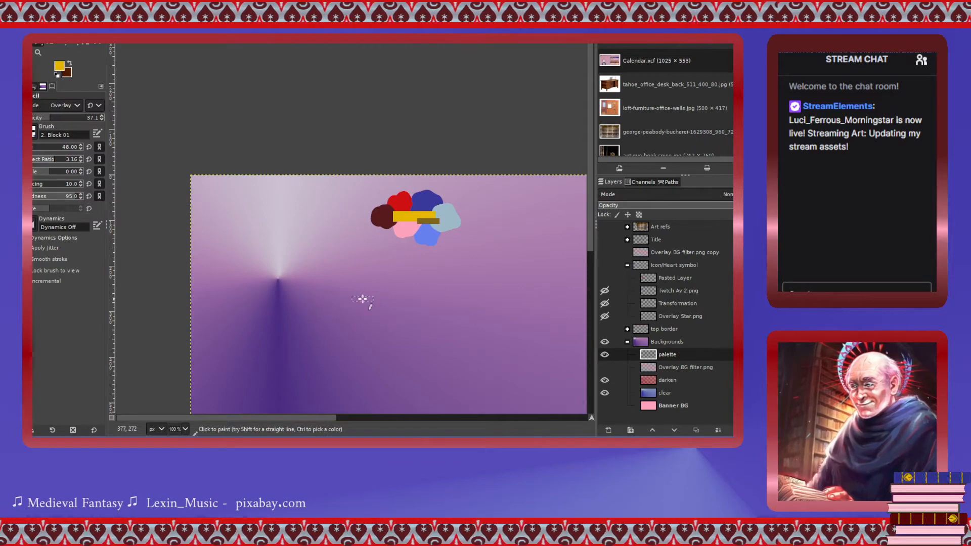
scroll(362, 299, down, 3)
drag(311, 420, 327, 418)
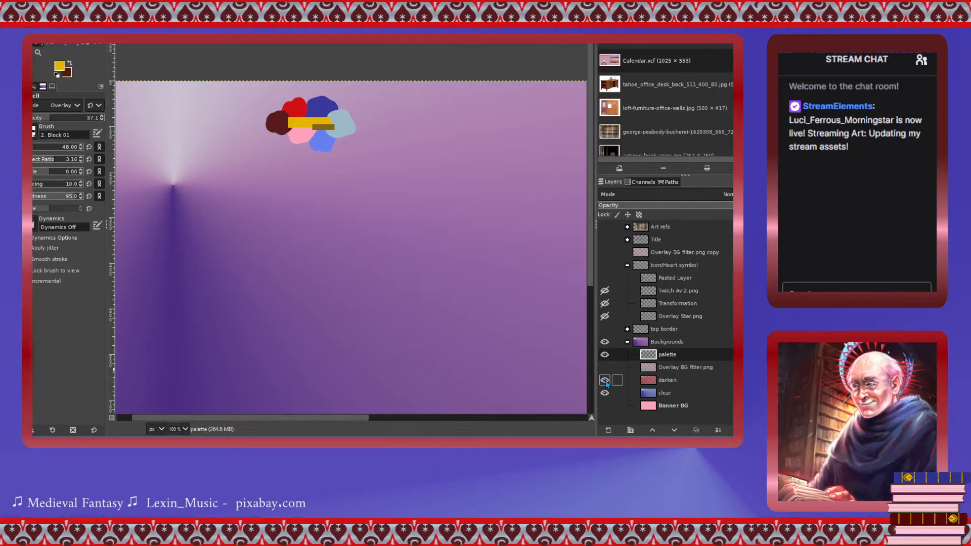
Select the darken layer and compare the background with that layer hidden and shown.
click(645, 383)
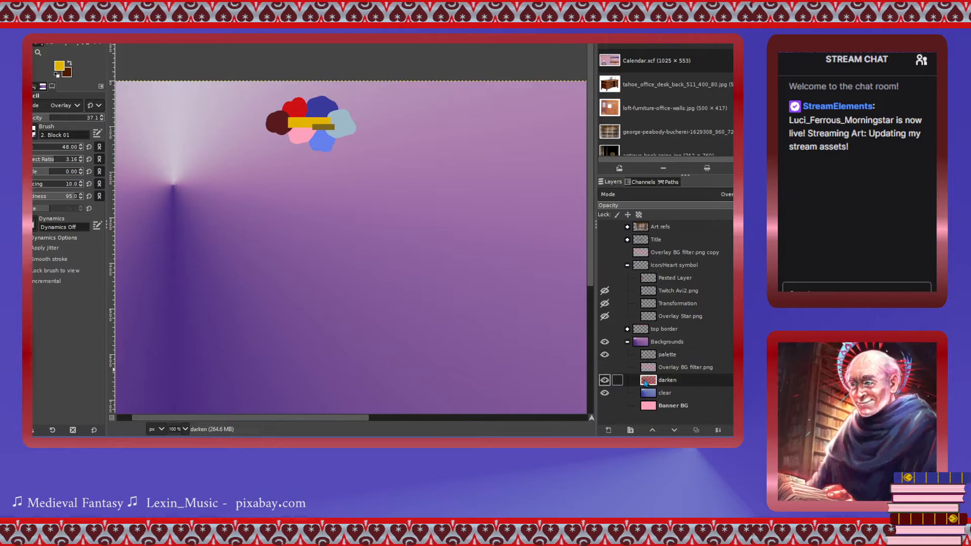
click(605, 380)
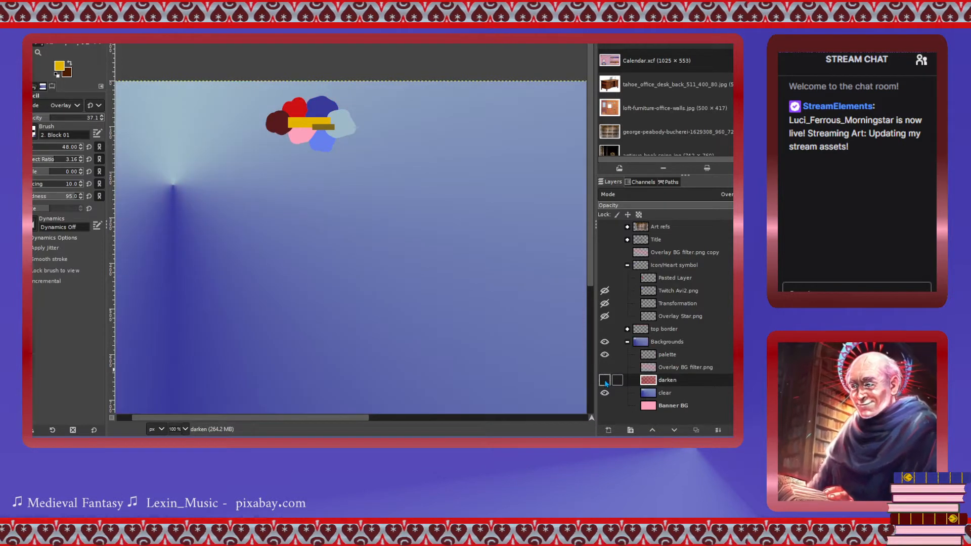
click(605, 381)
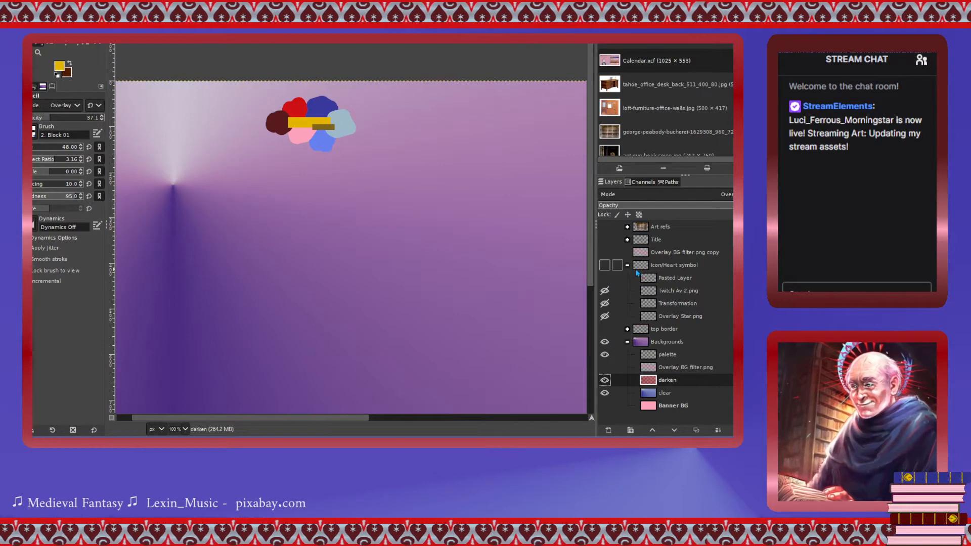
Show the Icon/Heart symbol group, hide its Twitch Avi2.png layer, and check what the Pasted Layer and Transformation layers contain.
click(604, 265)
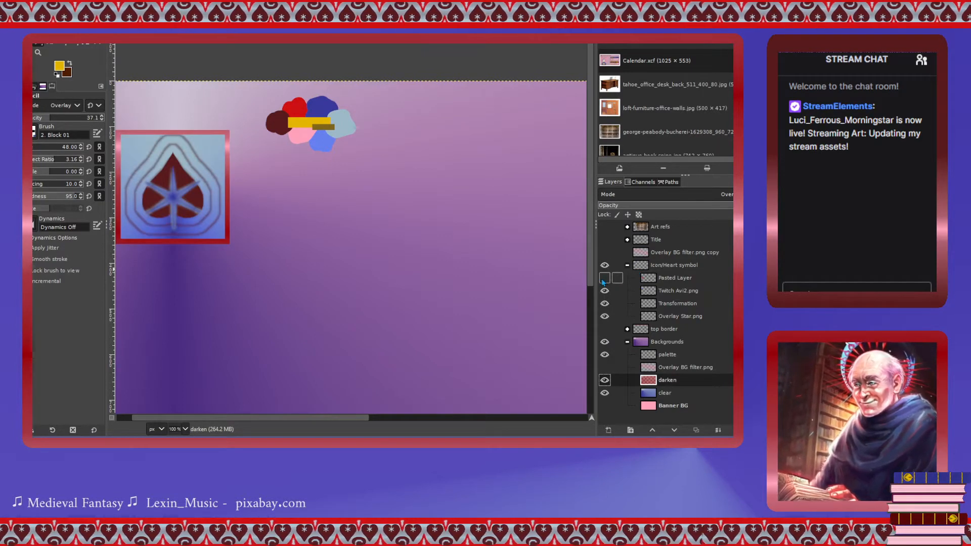
click(605, 278)
click(605, 278)
click(604, 290)
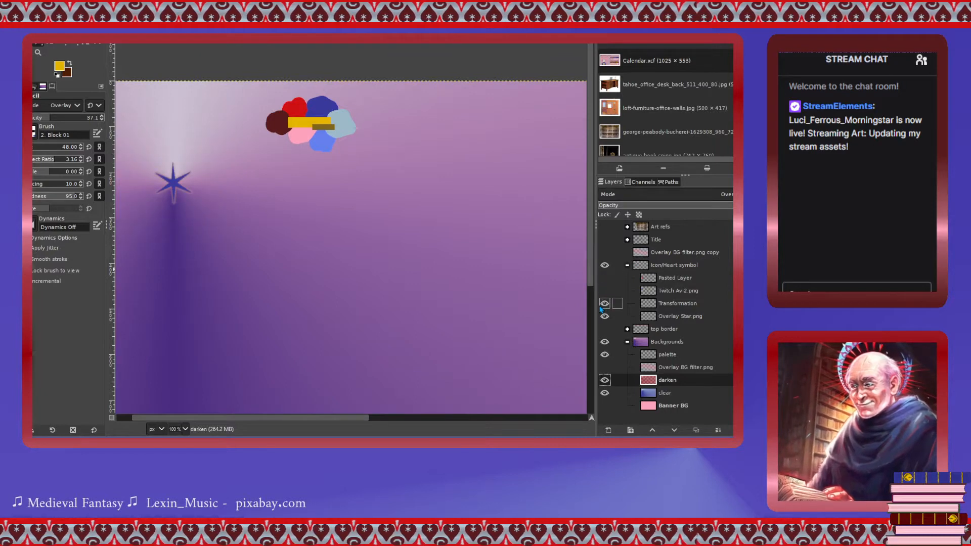
click(601, 305)
click(602, 305)
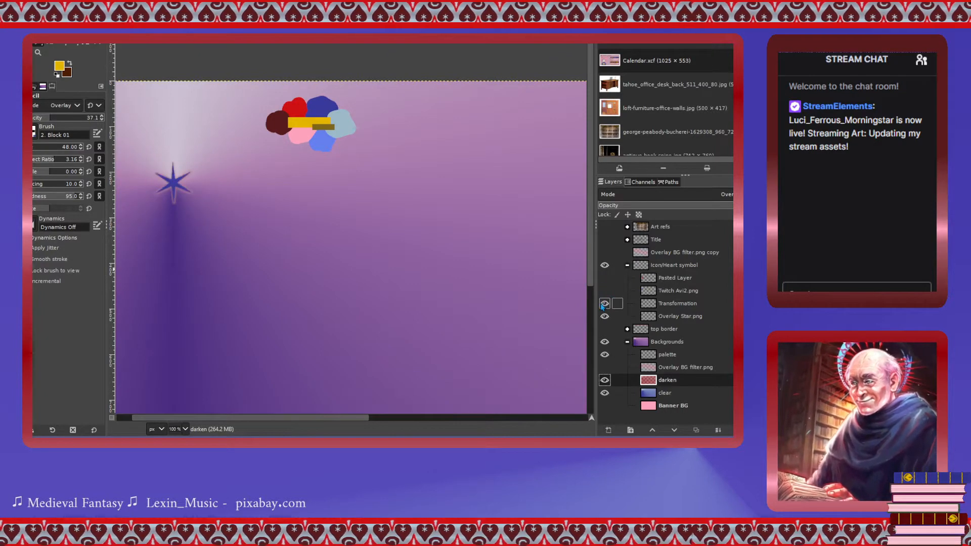
Create a new layer group above Pasted Layer inside the Icon/Heart symbol group and name it "old shit".
click(647, 284)
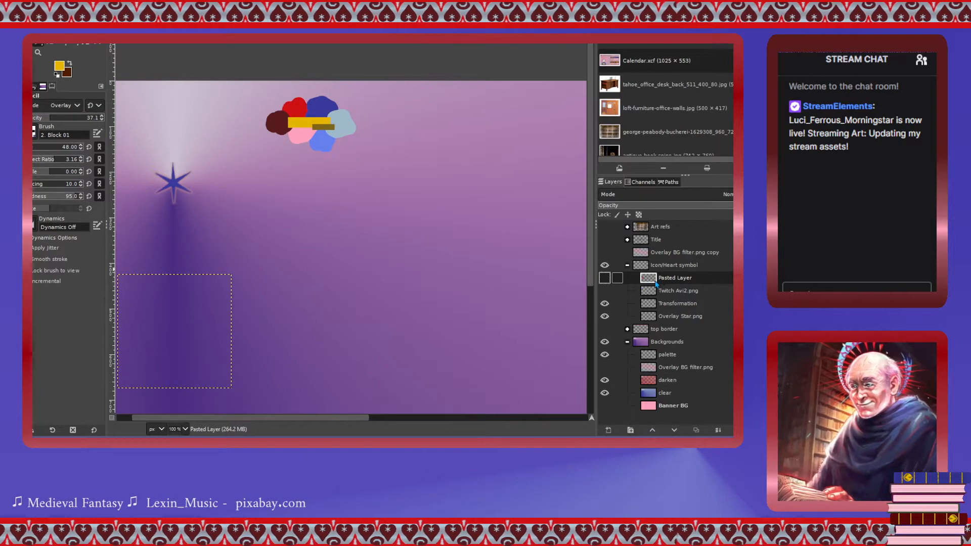
click(678, 89)
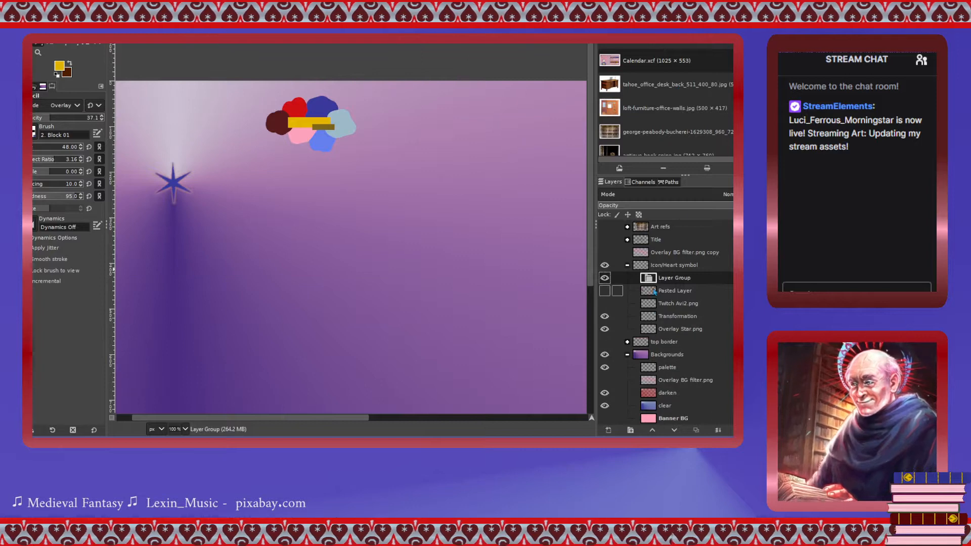
double_click(668, 280)
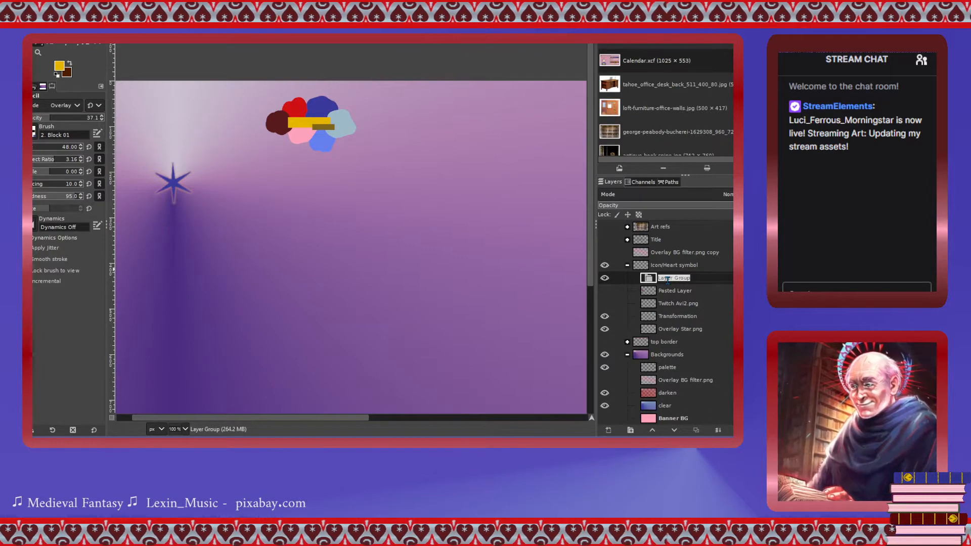
text(old shi)
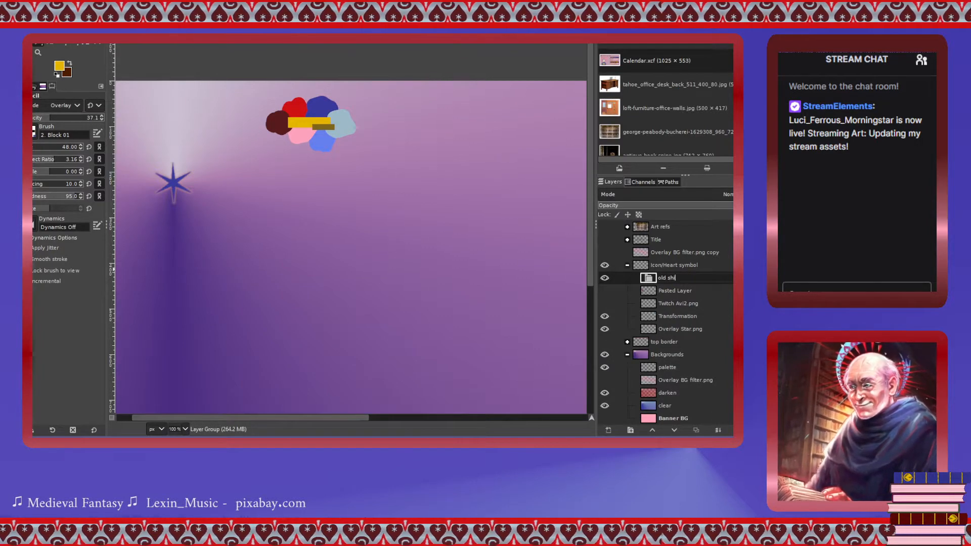
text(t)
key(Return)
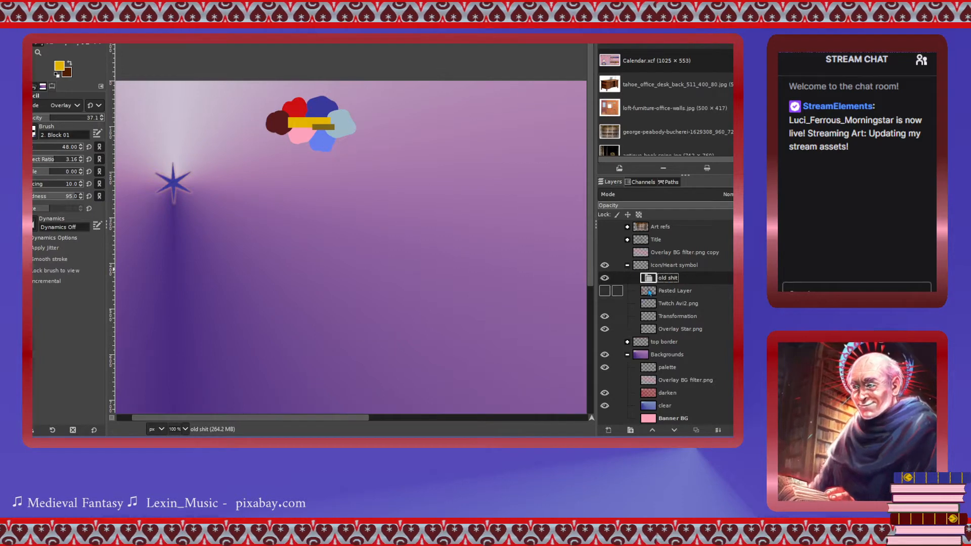
Move the Pasted Layer, Twitch Avi2.png, Transformation and Overlay Star.png layers into the "old shit" group.
mouse_move(669, 288)
mouse_down()
mouse_move(668, 278)
mouse_move(654, 292)
mouse_move(656, 330)
mouse_move(660, 304)
mouse_up()
click(654, 306)
click(660, 319)
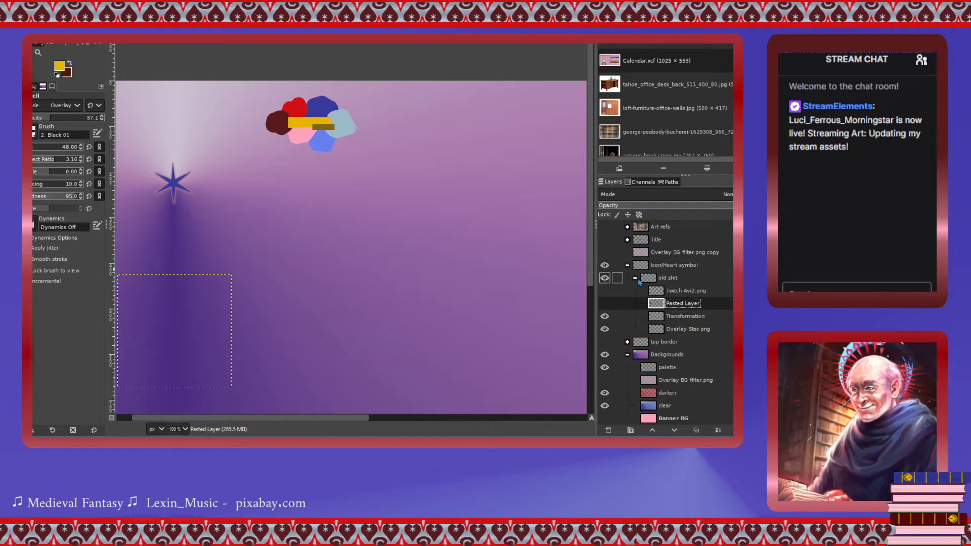
click(660, 292)
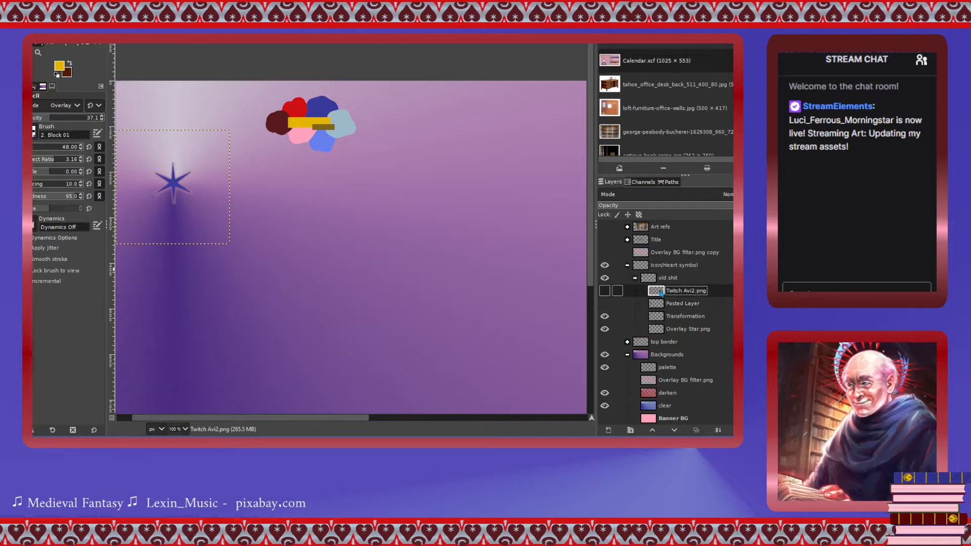
click(609, 318)
click(607, 318)
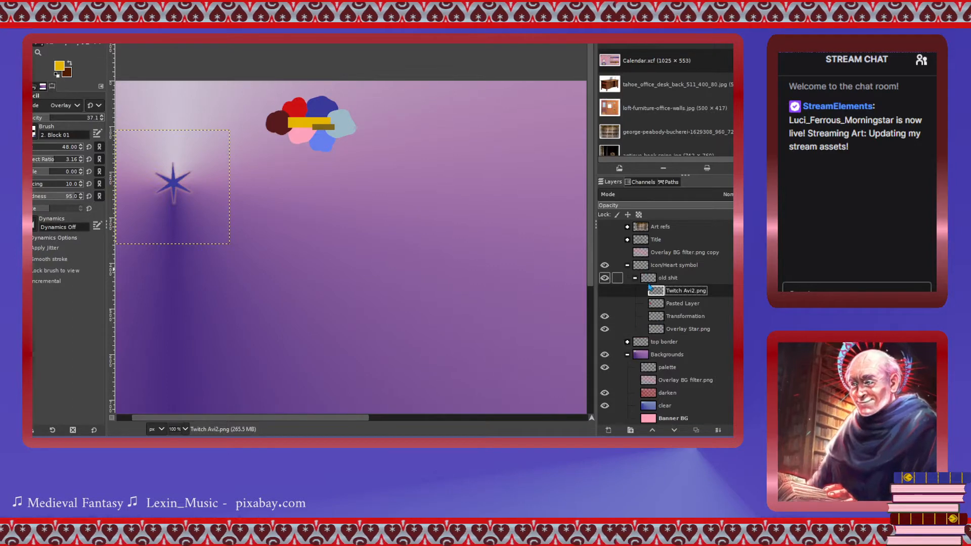
Hide the "old shit" group and add a new layer named "New heart icon" inside it.
click(635, 278)
click(605, 277)
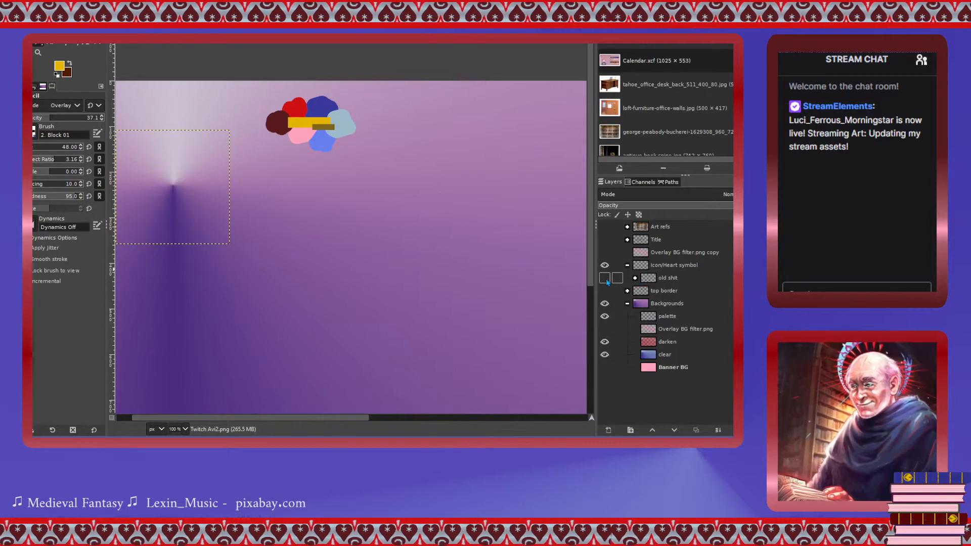
click(647, 279)
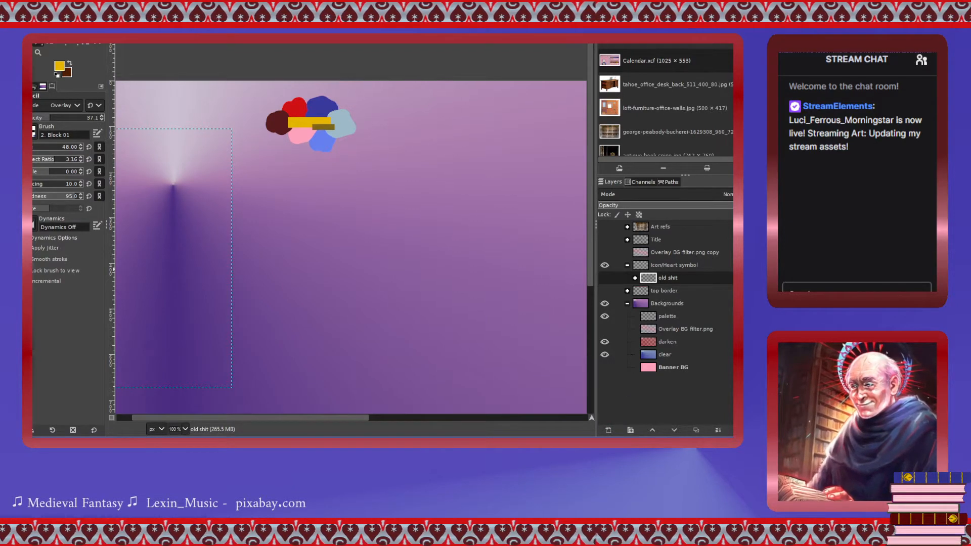
key(Return)
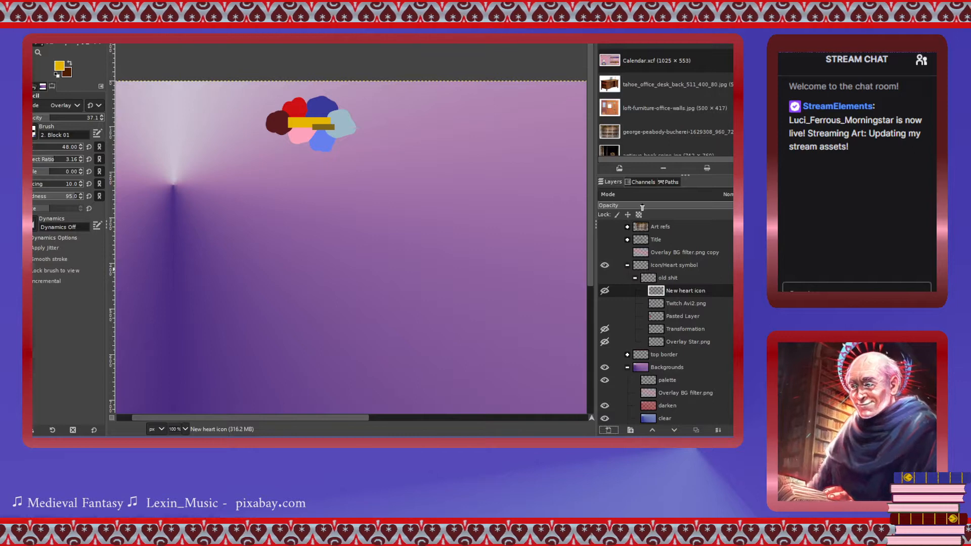
Check the calendar image's palette, framework, halo and Head Librarian layers for the heart motif, and return to the banner.
click(202, 40)
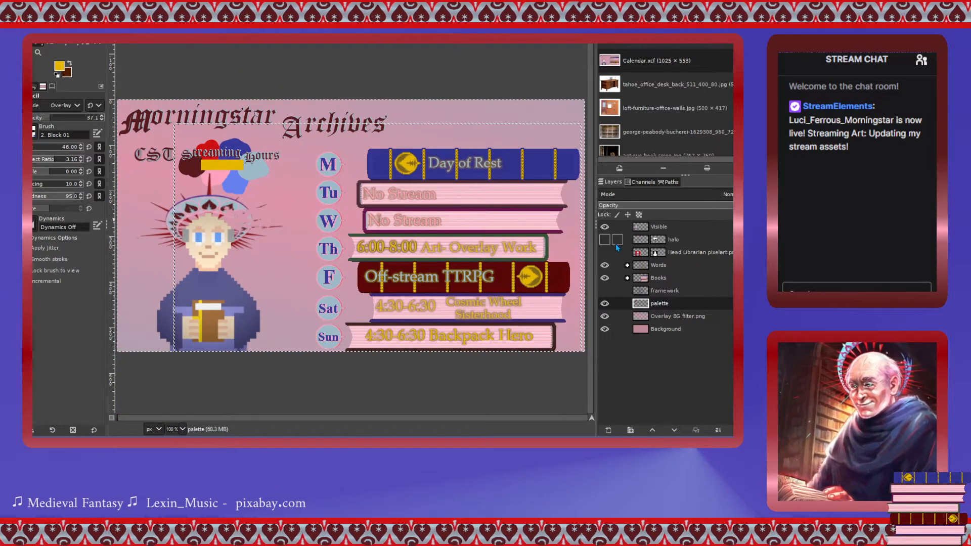
click(605, 302)
click(605, 302)
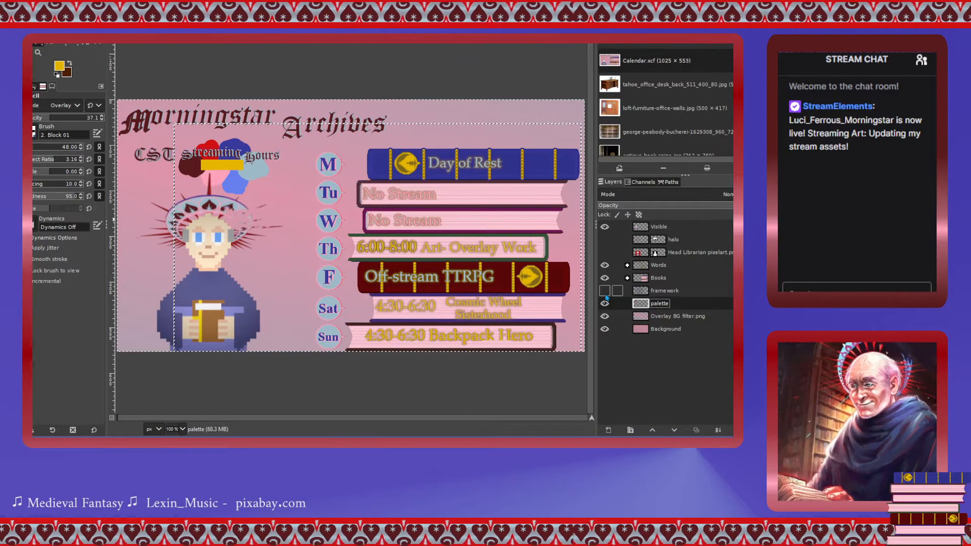
click(605, 252)
click(605, 252)
click(605, 239)
click(604, 240)
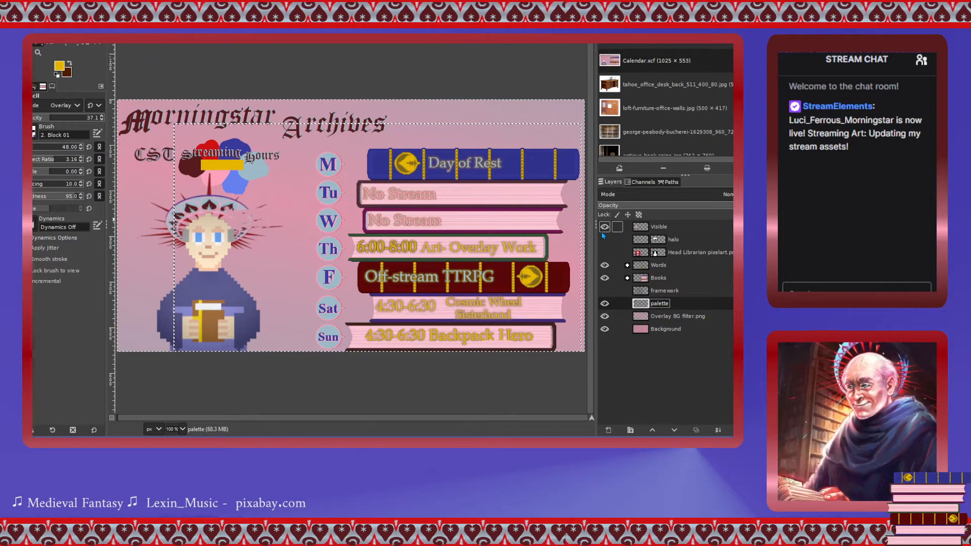
click(605, 291)
click(605, 291)
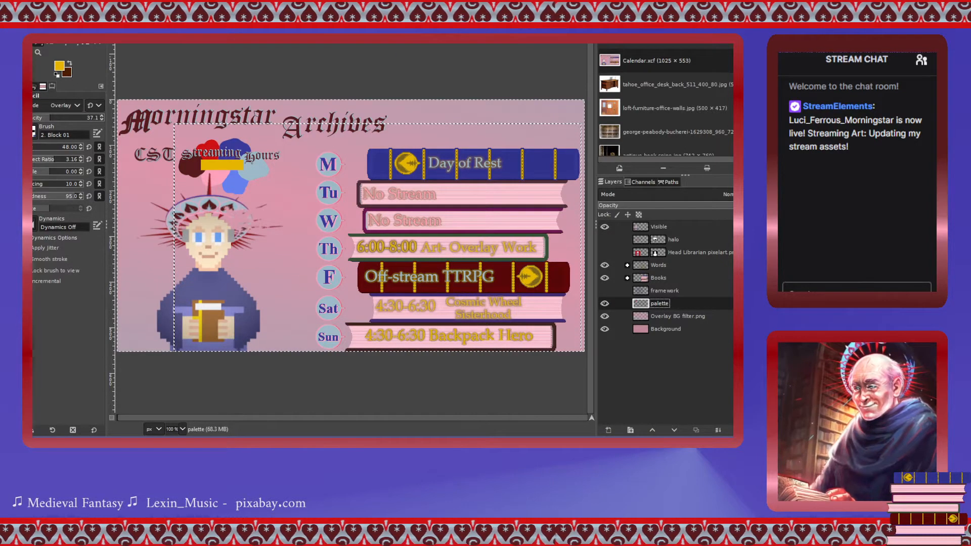
click(393, 266)
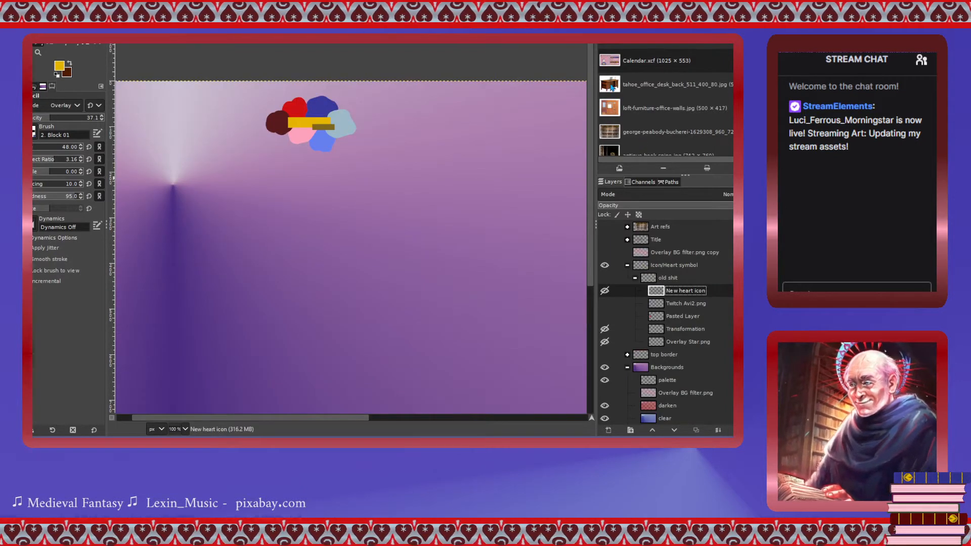
Find halo warp test.xcf in the document history and open it.
scroll(667, 143, down, 5)
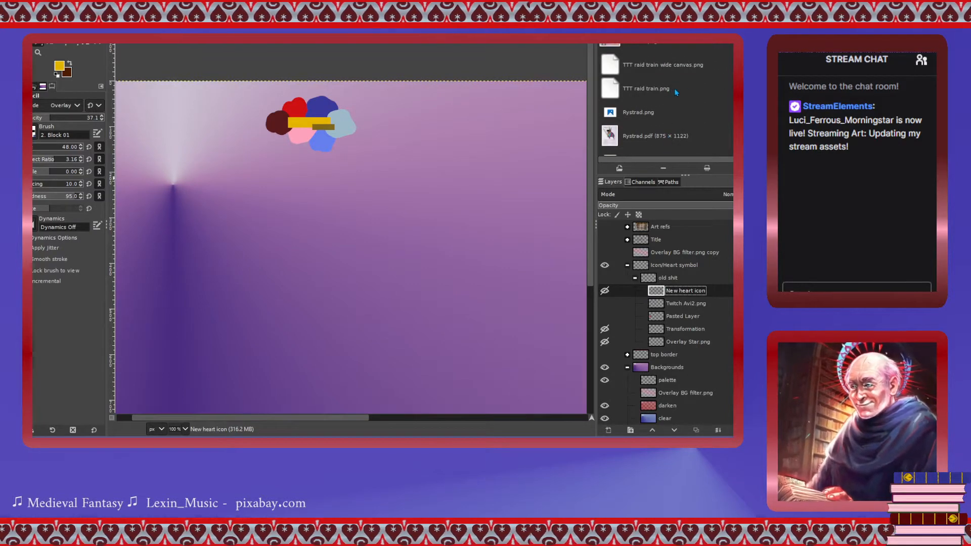
scroll(723, 103, down, 8)
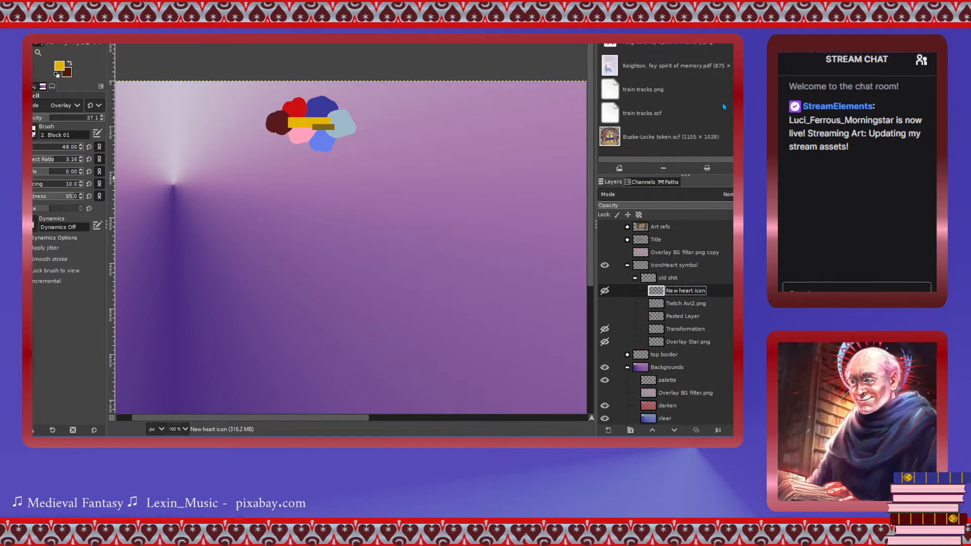
scroll(708, 103, down, 3)
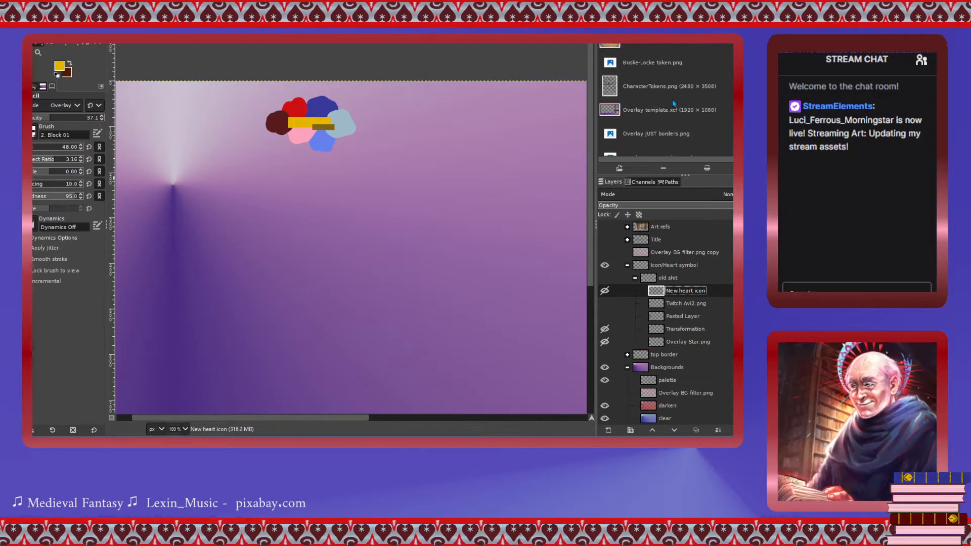
scroll(674, 103, down, 5)
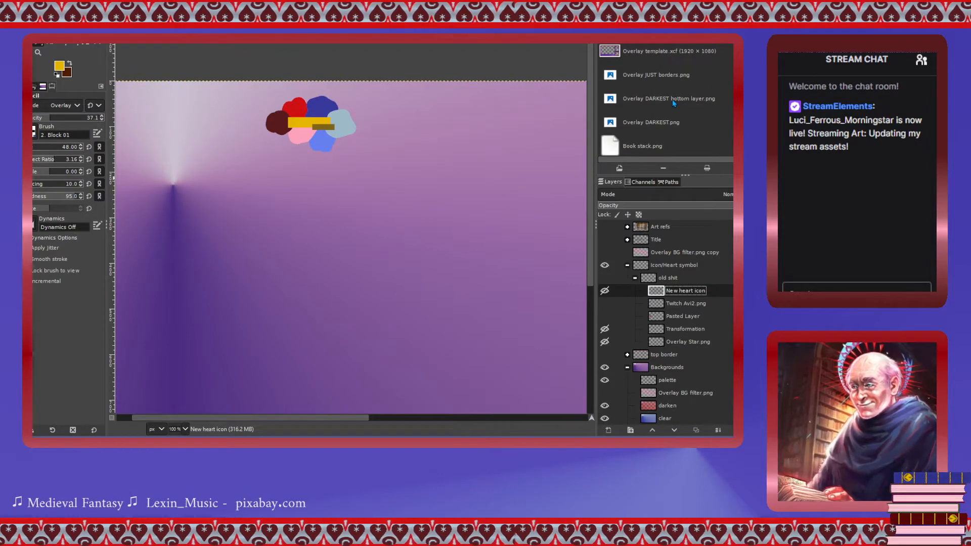
scroll(674, 103, down, 1)
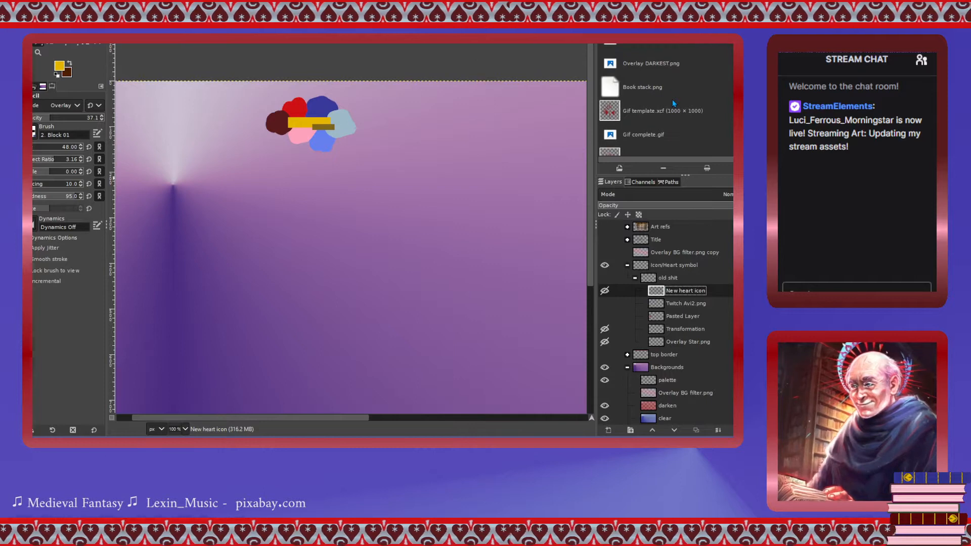
scroll(672, 103, down, 1)
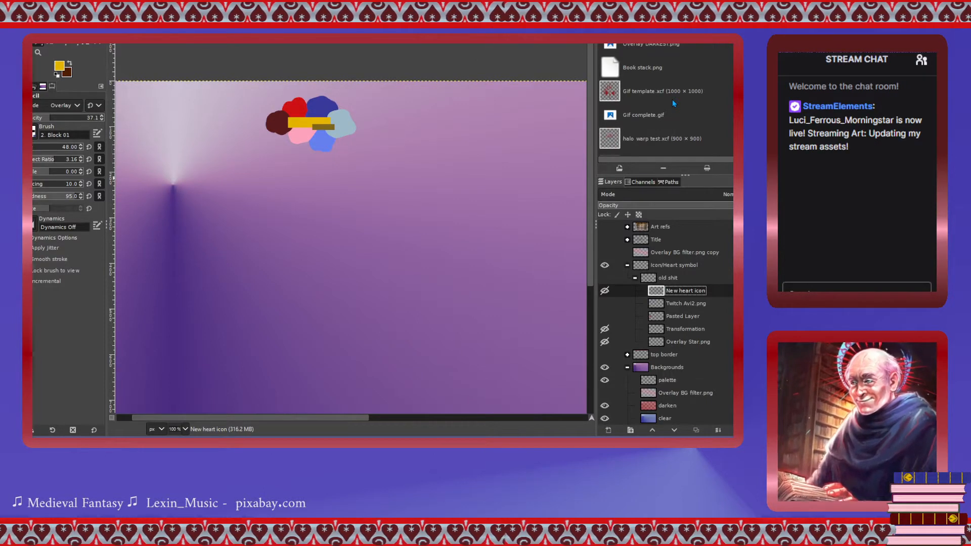
scroll(626, 99, down, 3)
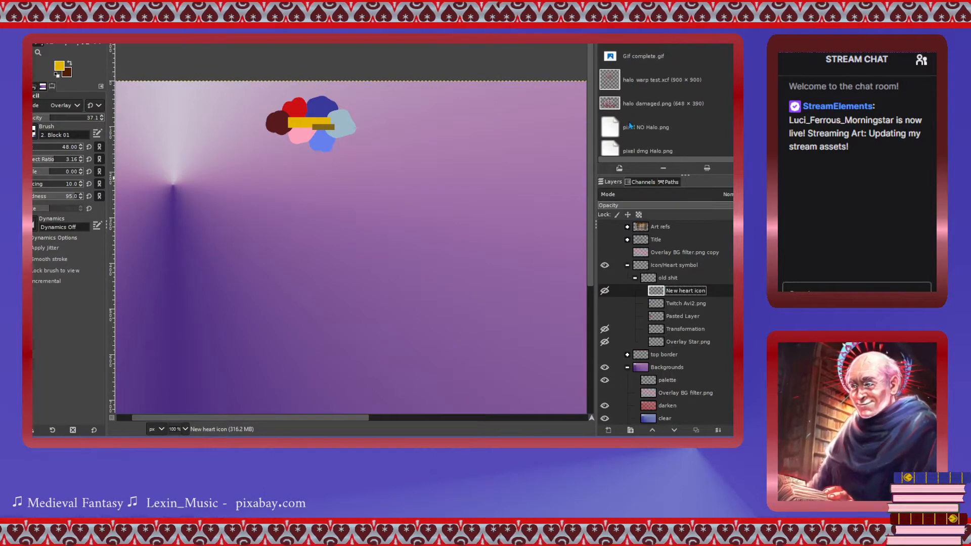
click(636, 84)
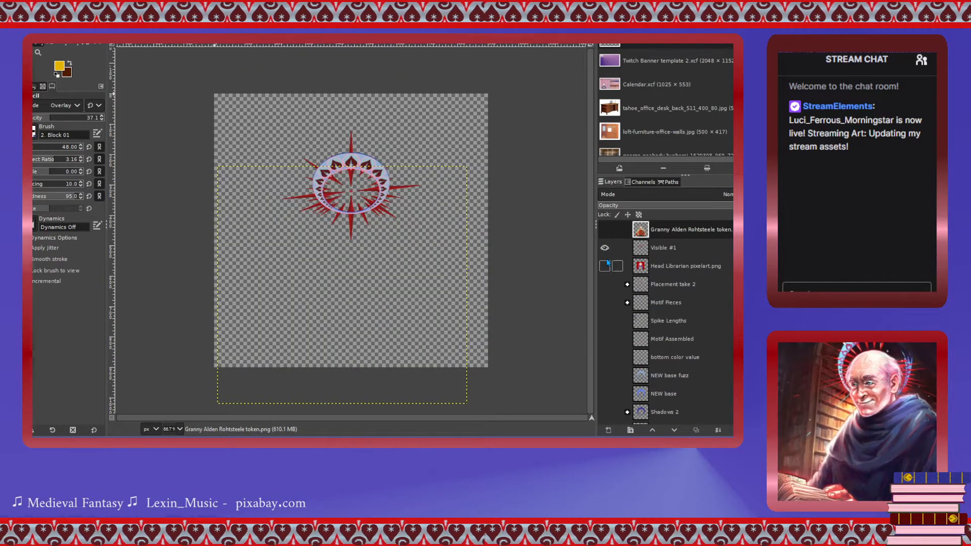
Show the Motif Assembled layer in the halo image and make it the active layer.
scroll(610, 261, down, 3)
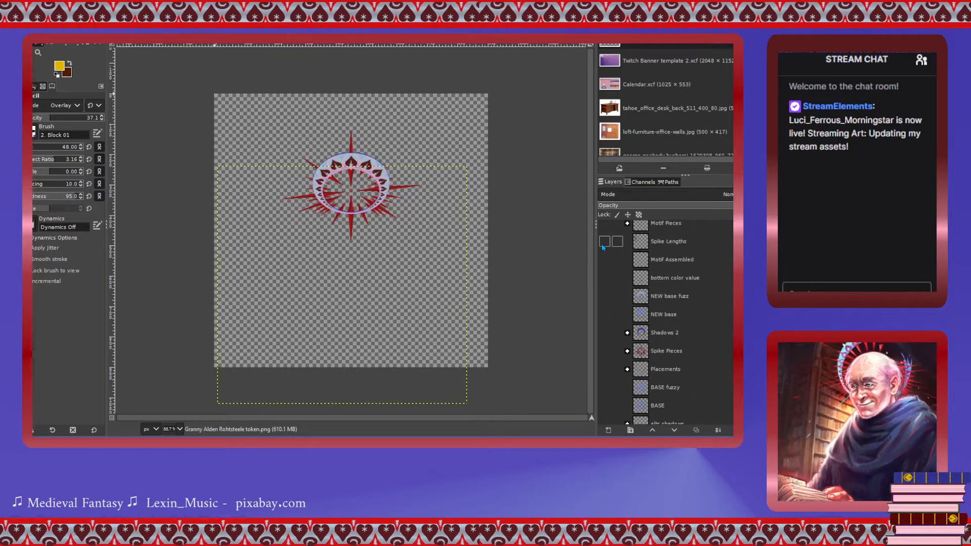
click(605, 260)
click(638, 264)
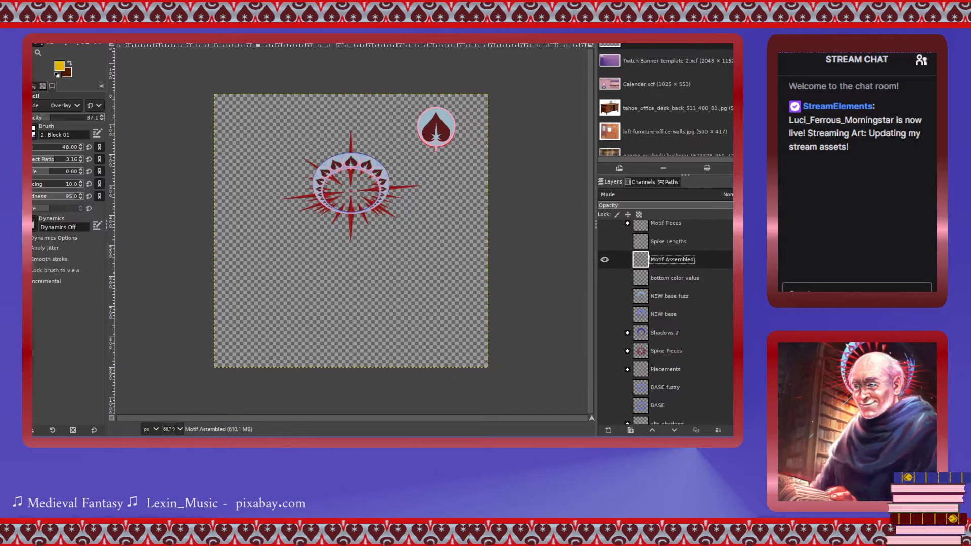
Outline the round heart motif on the Motif Assembled layer with Free Select and cut it to the clipboard.
key(f)
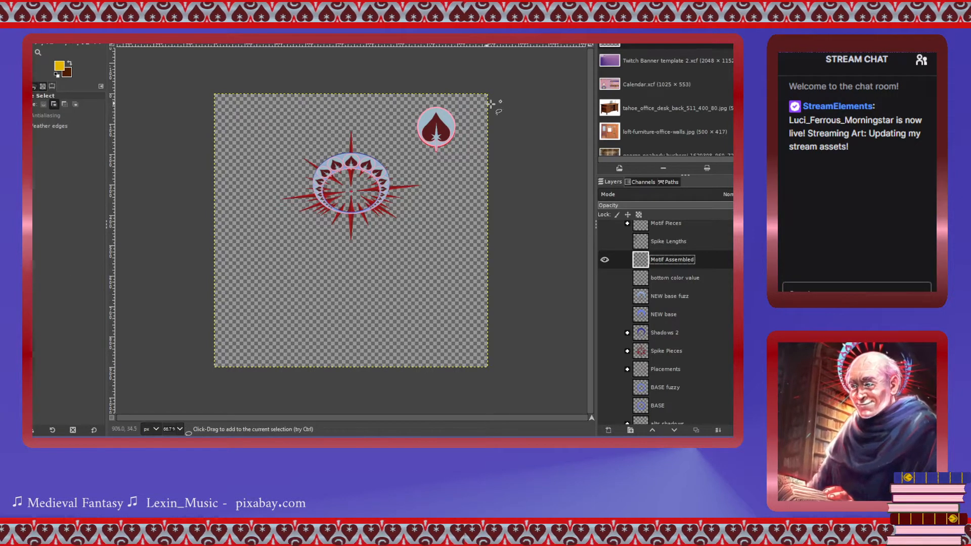
mouse_move(473, 113)
mouse_down()
mouse_move(413, 96)
mouse_move(413, 153)
mouse_move(475, 131)
mouse_move(466, 110)
mouse_up()
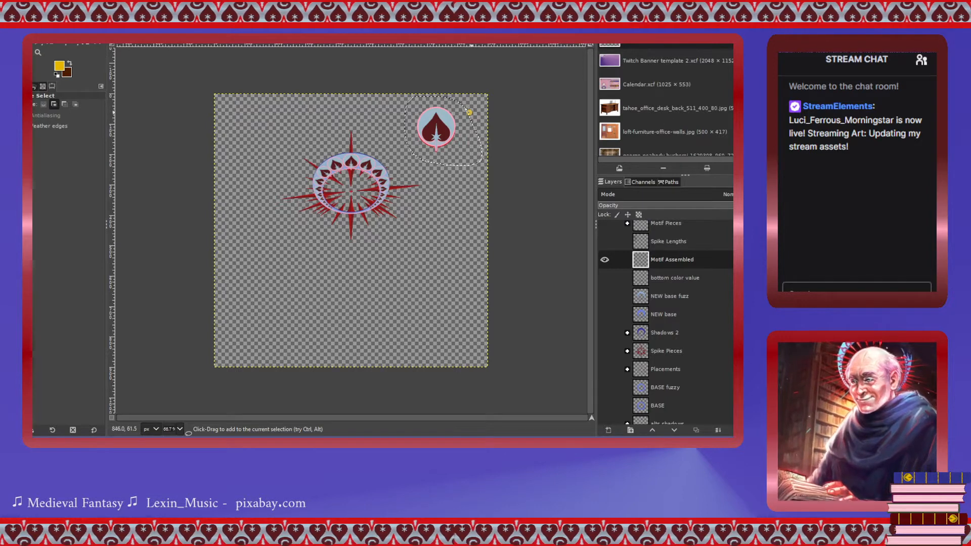
key(Return)
key(ctrl+x)
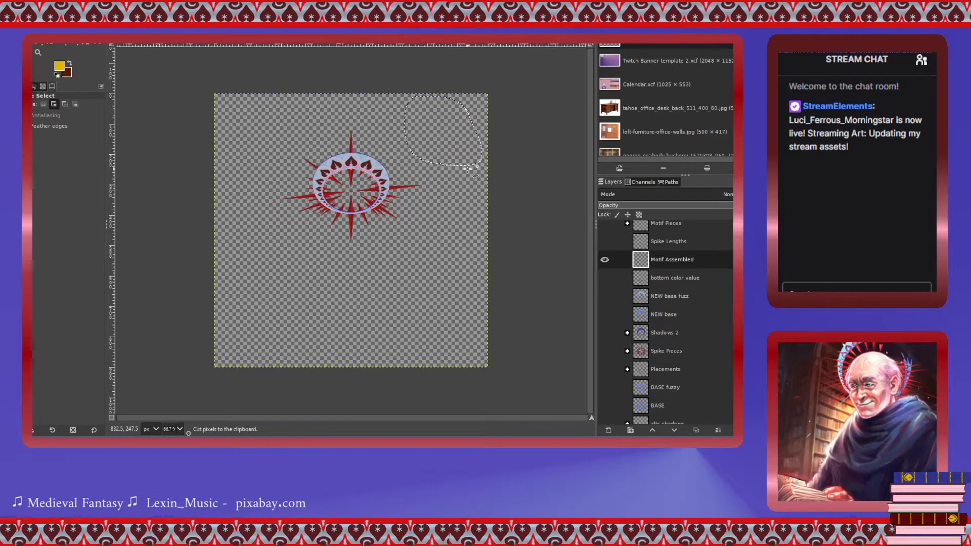
Undo the motif cut in the halo image, then in the banner move New heart icon out of the old shit group and show it.
key(ctrl+z)
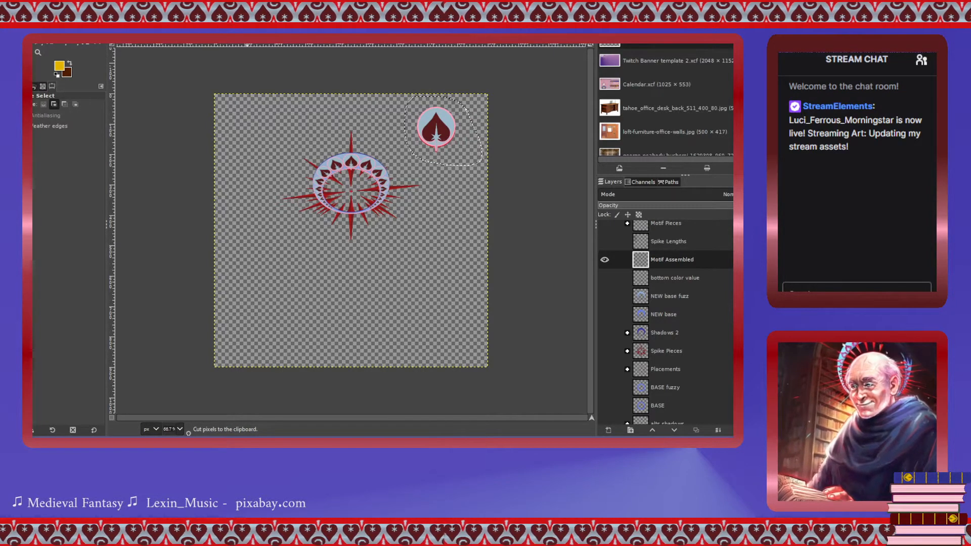
key(ctrl+Tab)
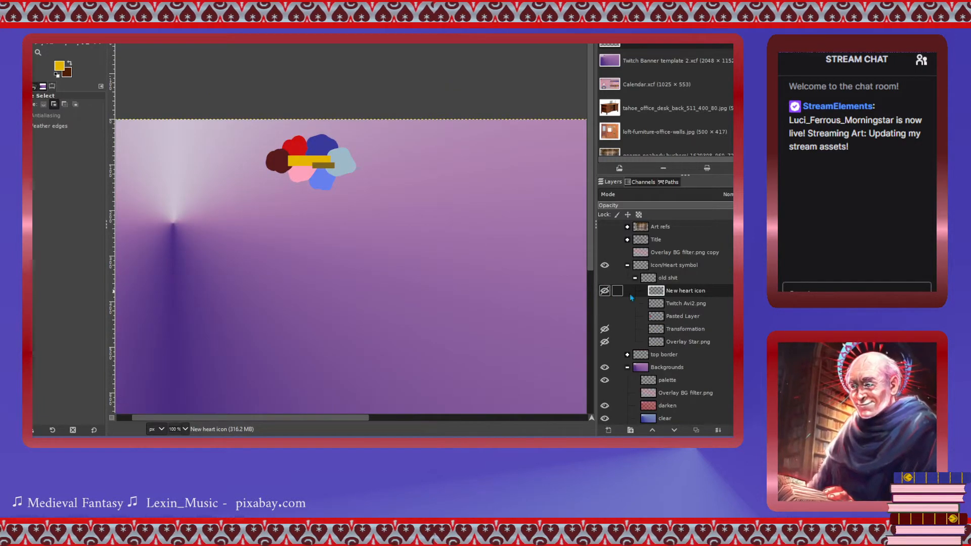
drag(659, 295, 656, 276)
click(604, 278)
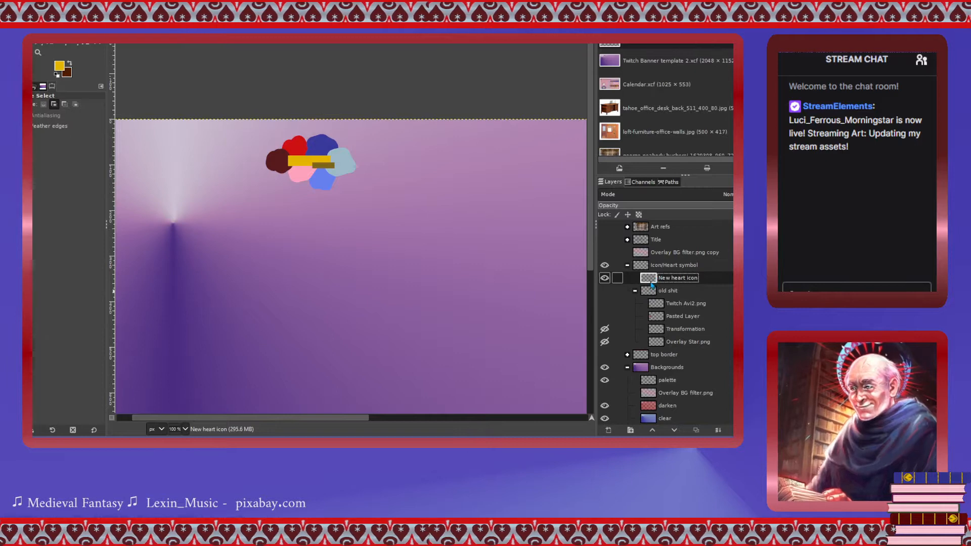
Paste the heart motif onto the New heart icon layer, place it directly below the background gradient's point, and anchor it.
scroll(376, 266, down, 1)
scroll(357, 278, down, 2)
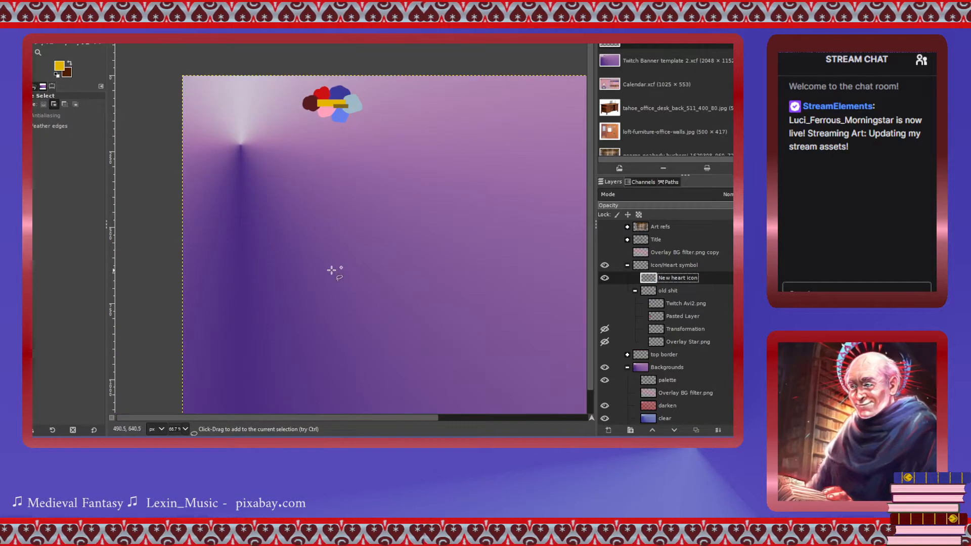
key(ctrl+v)
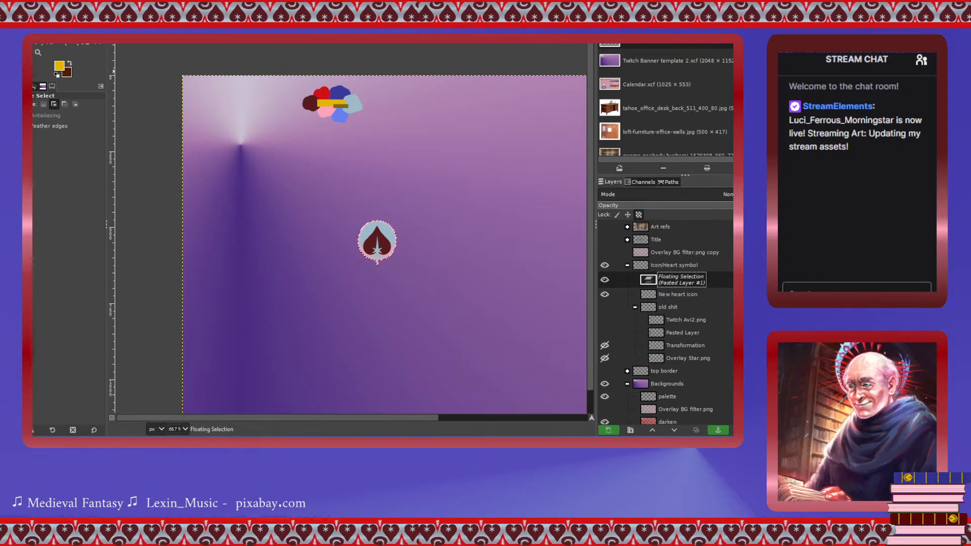
key(m)
drag(384, 243, 247, 238)
drag(248, 246, 248, 246)
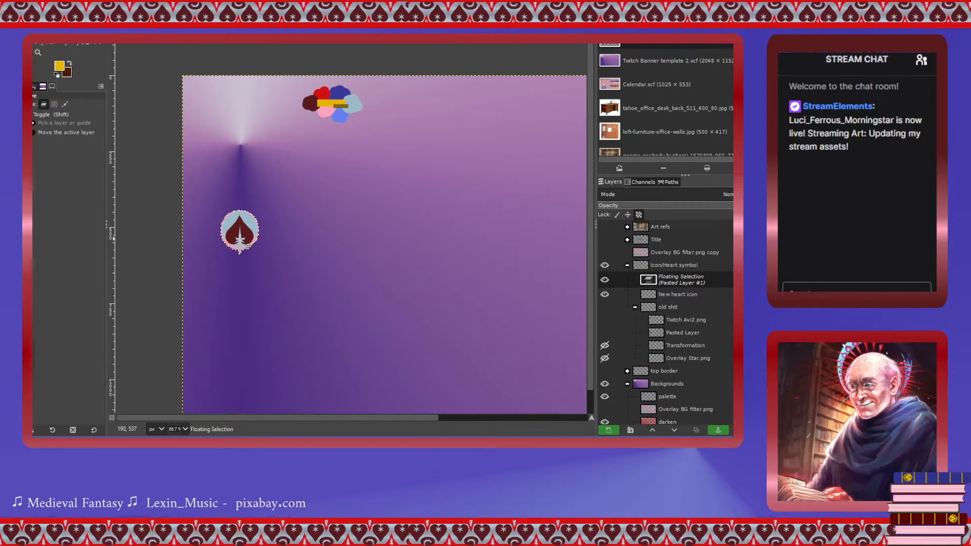
key(ctrl+v)
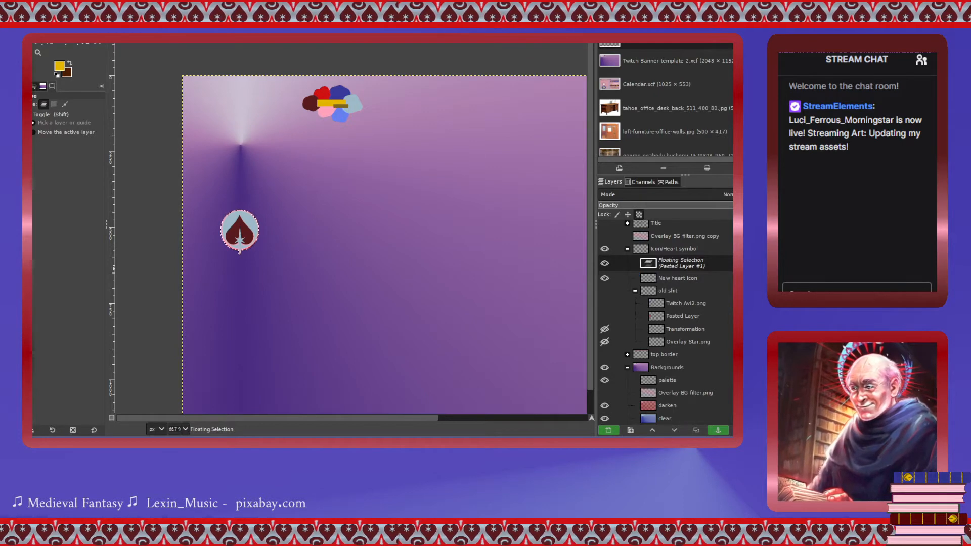
key(ctrl+h)
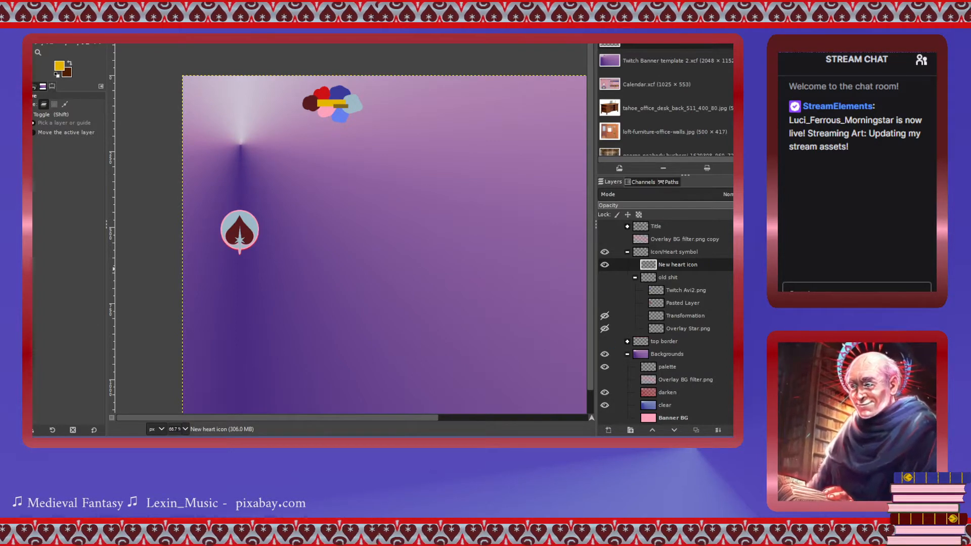
Add a layer named New heart LG with New heart icon hidden, and paste the heart motif onto it.
key(Return)
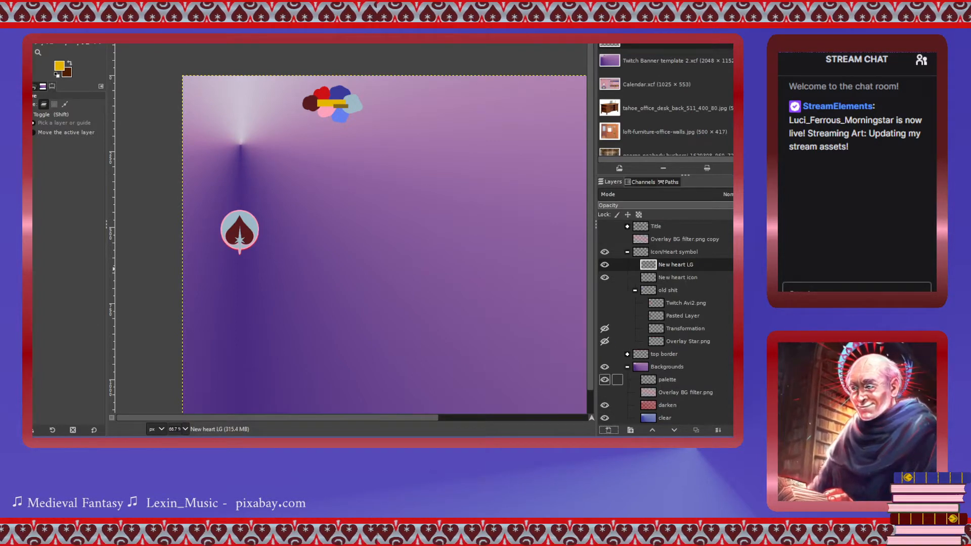
click(605, 280)
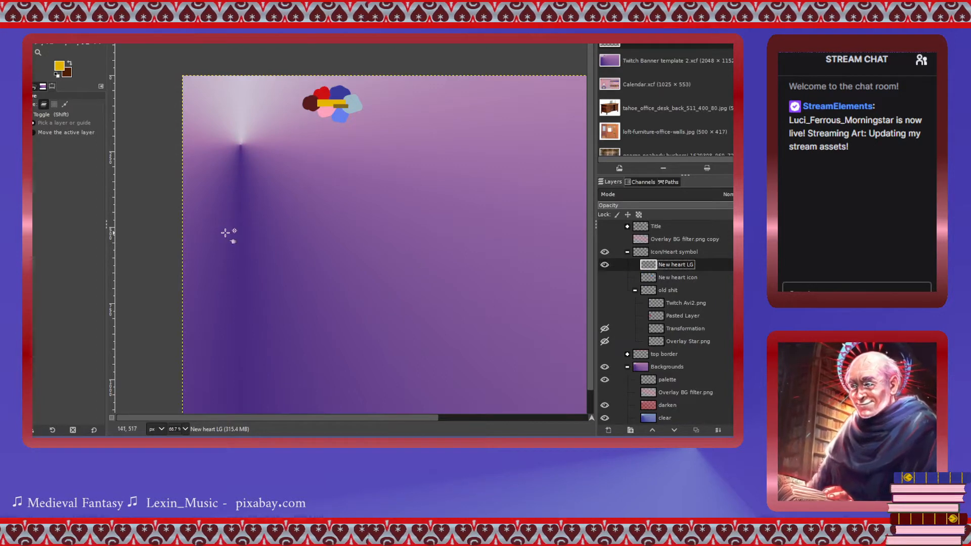
scroll(427, 422, right, 3)
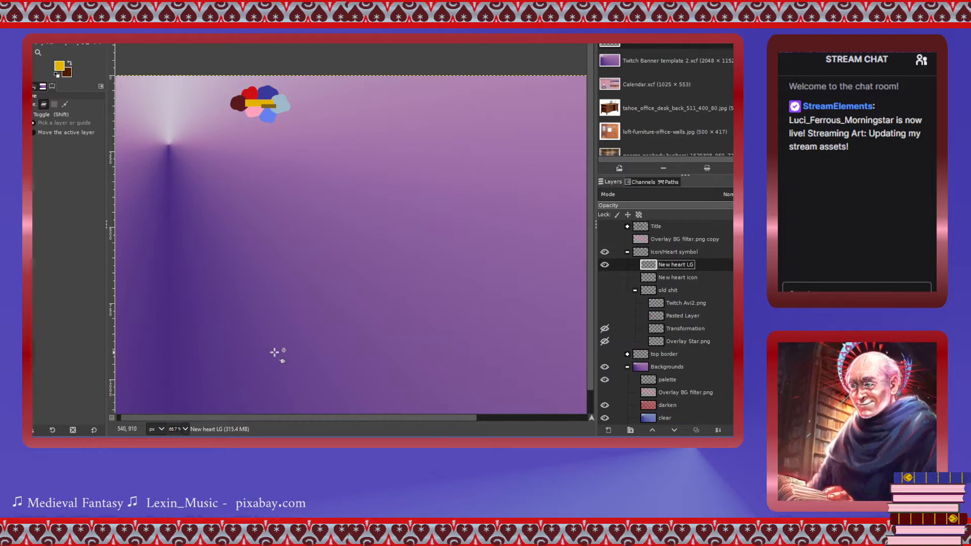
key(ctrl+v)
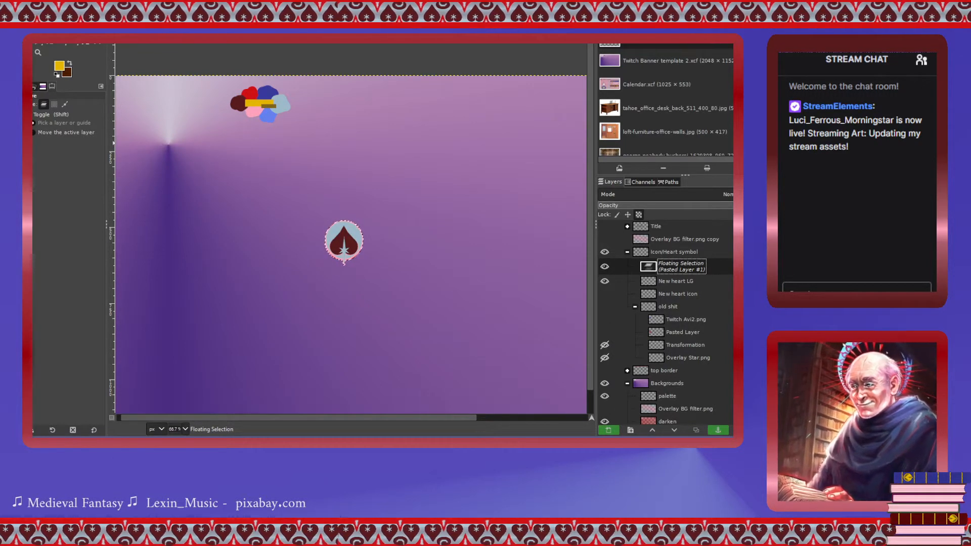
key(shift+s)
click(352, 247)
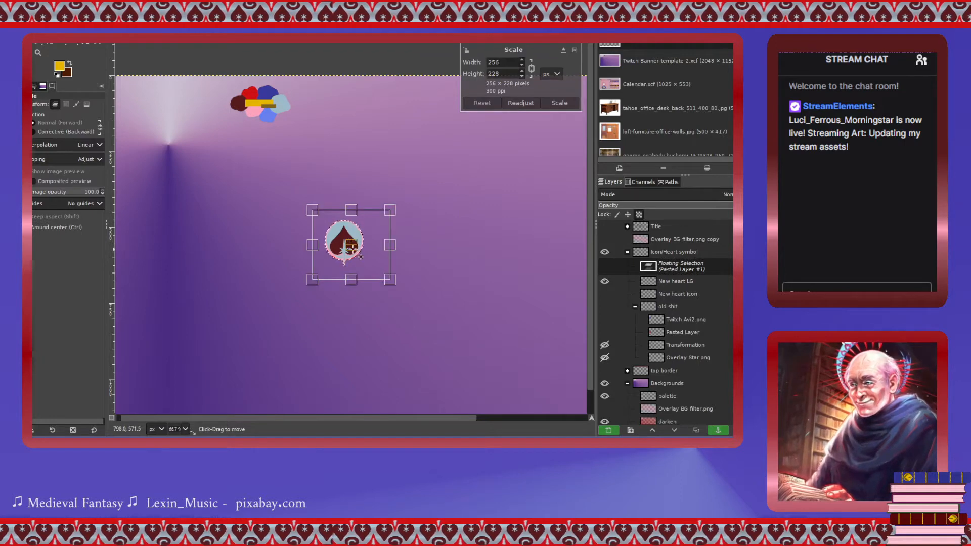
drag(357, 252, 185, 251)
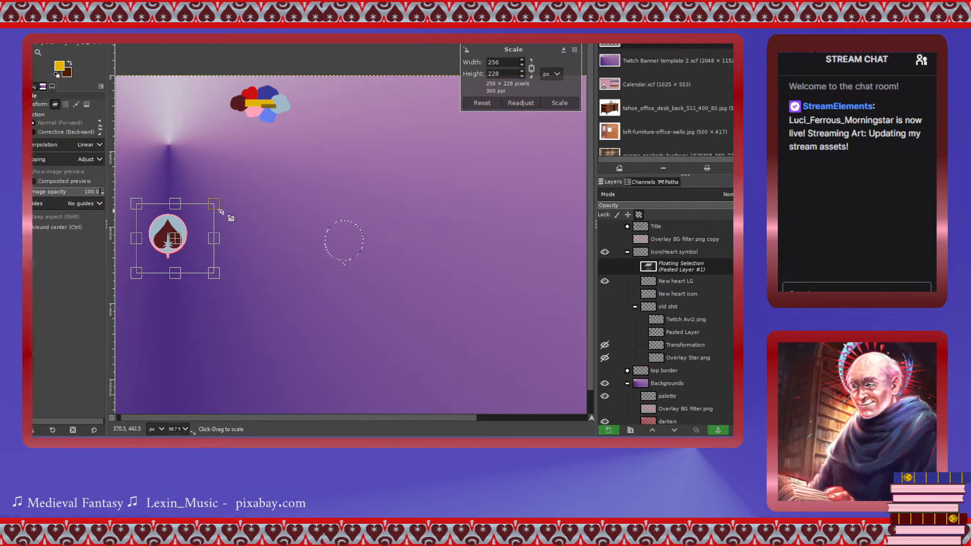
click(481, 103)
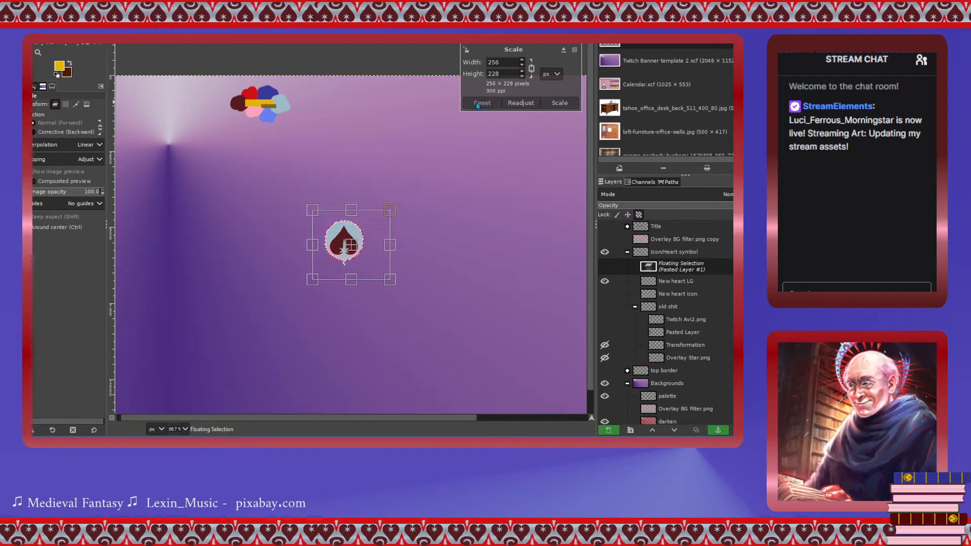
click(575, 49)
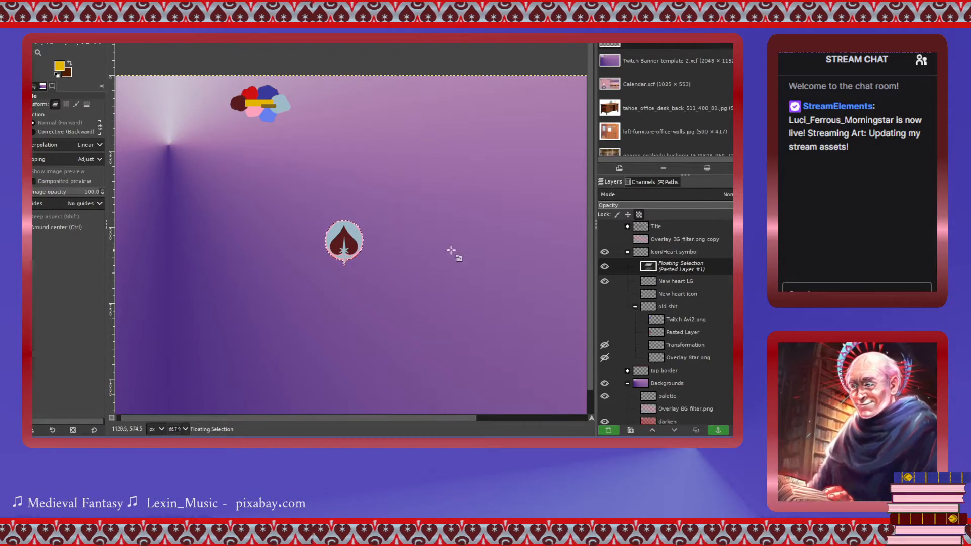
Anchor the pasted motif, then select only its outline and cut and paste it as a tightly trimmed floating selection.
scroll(665, 324, down, 1)
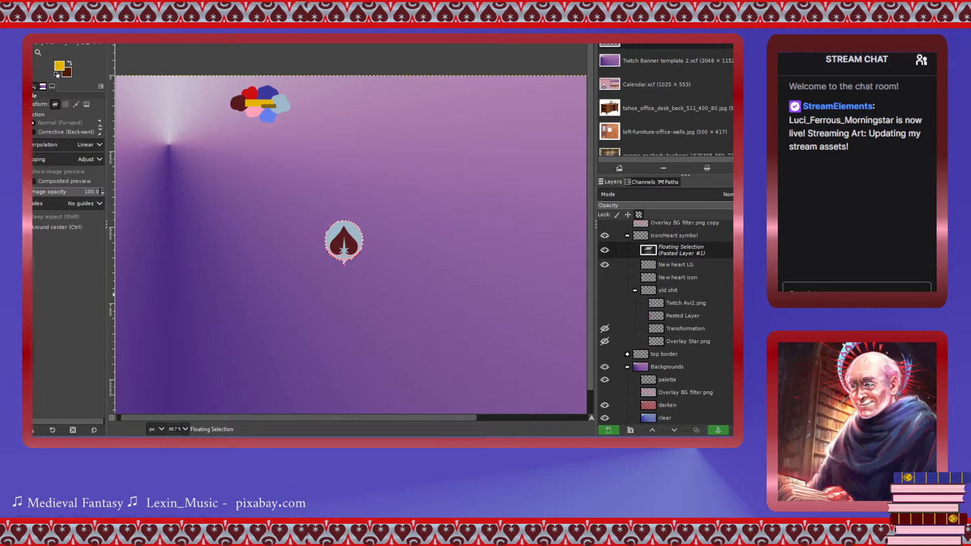
key(ctrl+h)
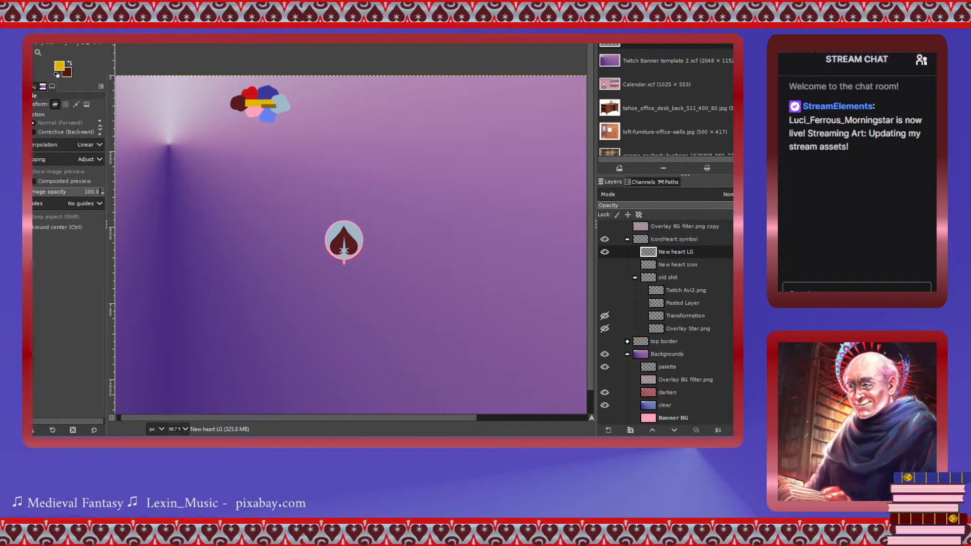
key(f)
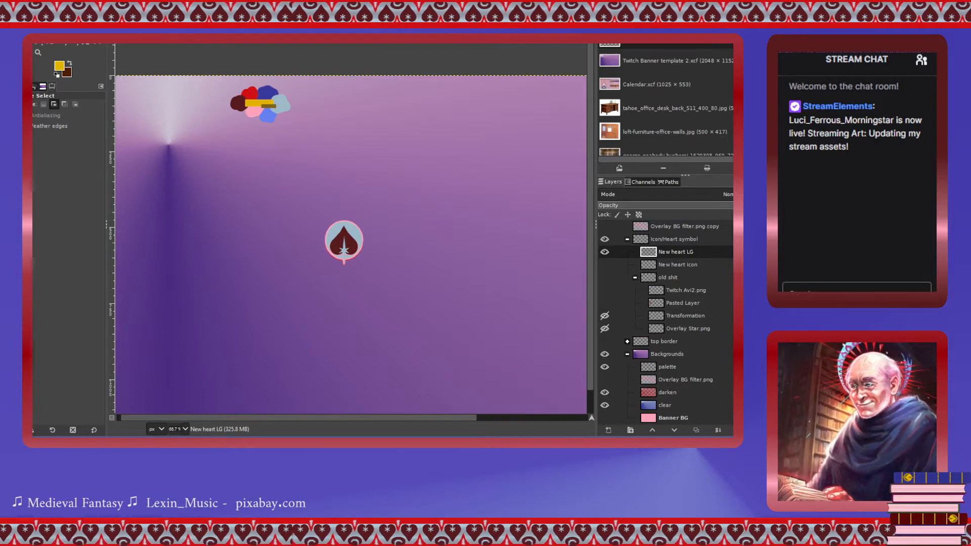
key(u)
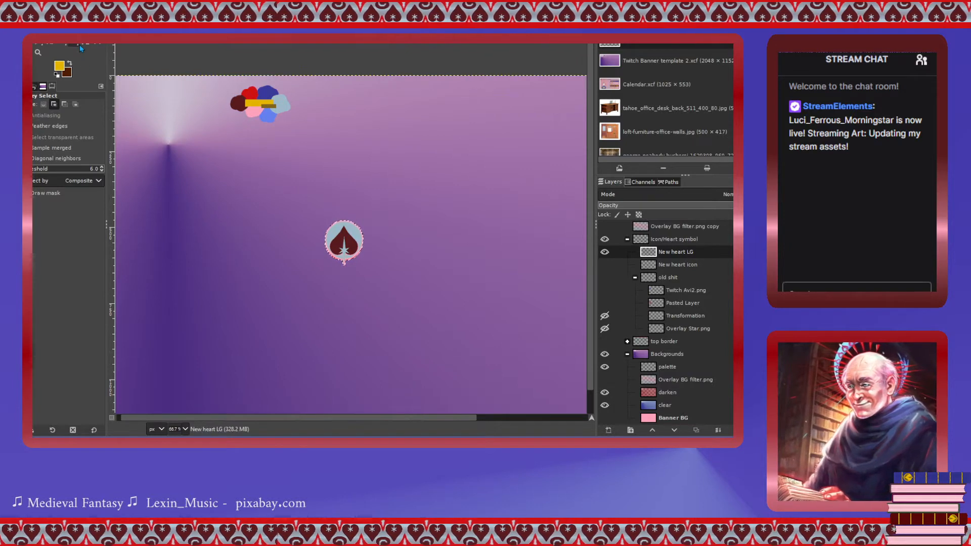
key(ctrl+x)
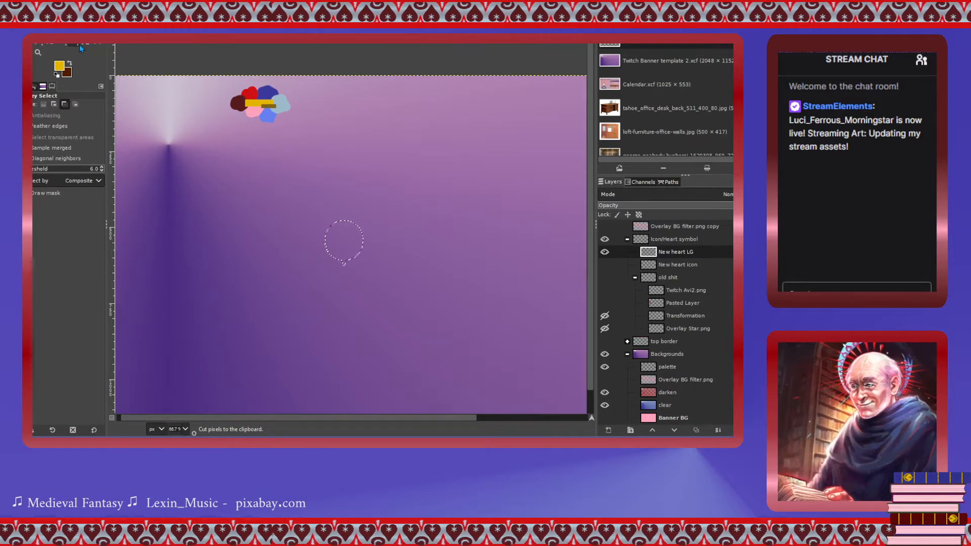
key(ctrl+v)
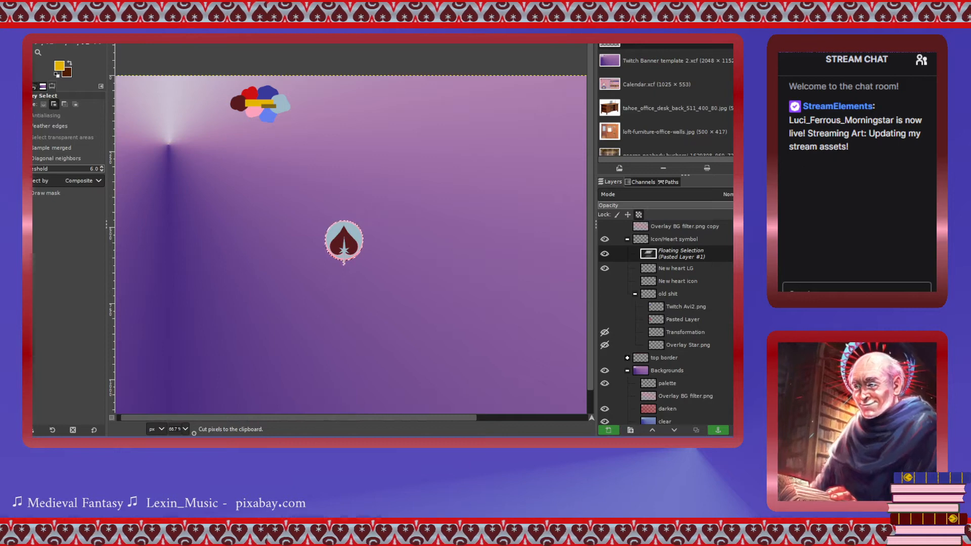
Move the floating motif below the gradient's point with Scale, and show only the old group's Pasted Layer frame as a size reference.
key(shift+s)
click(347, 244)
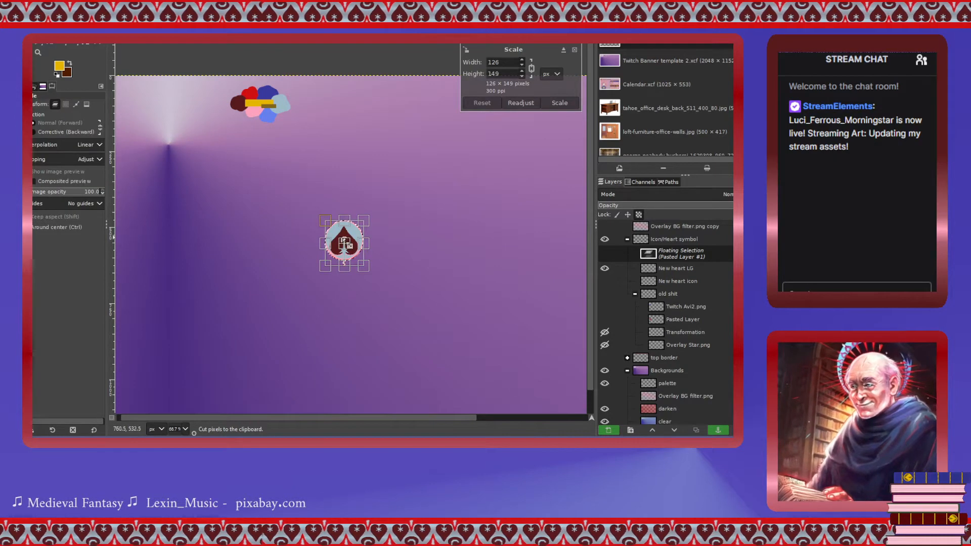
drag(349, 246, 177, 265)
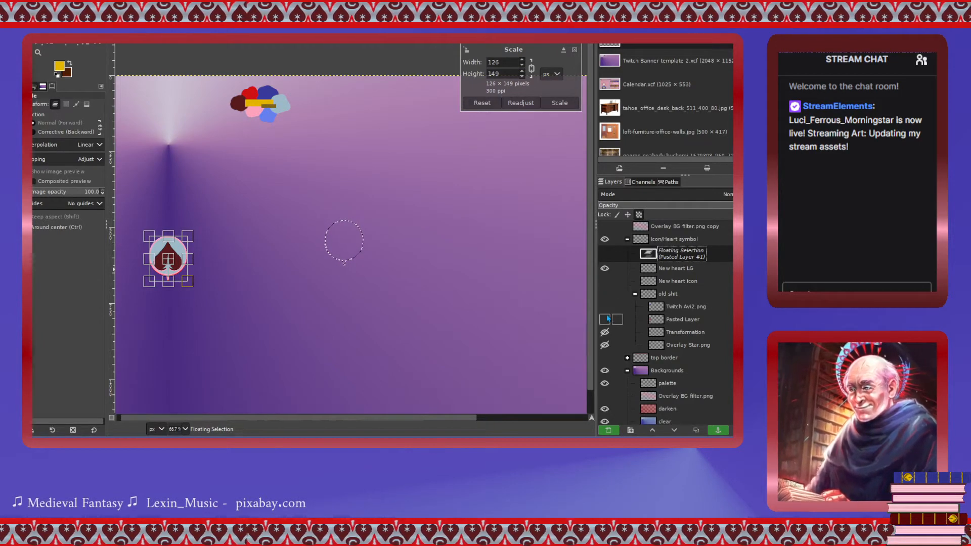
click(604, 332)
click(604, 344)
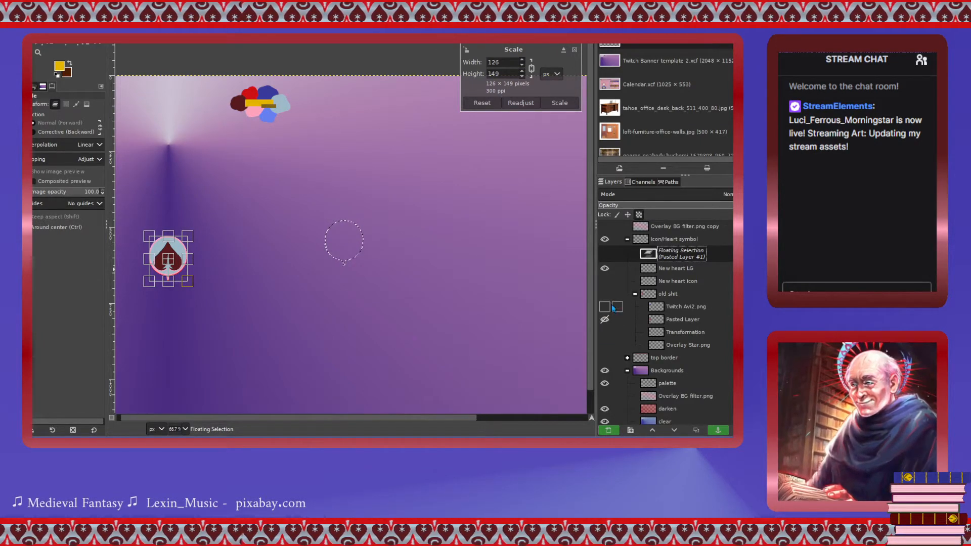
click(604, 294)
Scale the floating motif to 223 × 264 pixels and centre it over the old square icon frame.
drag(187, 237, 215, 202)
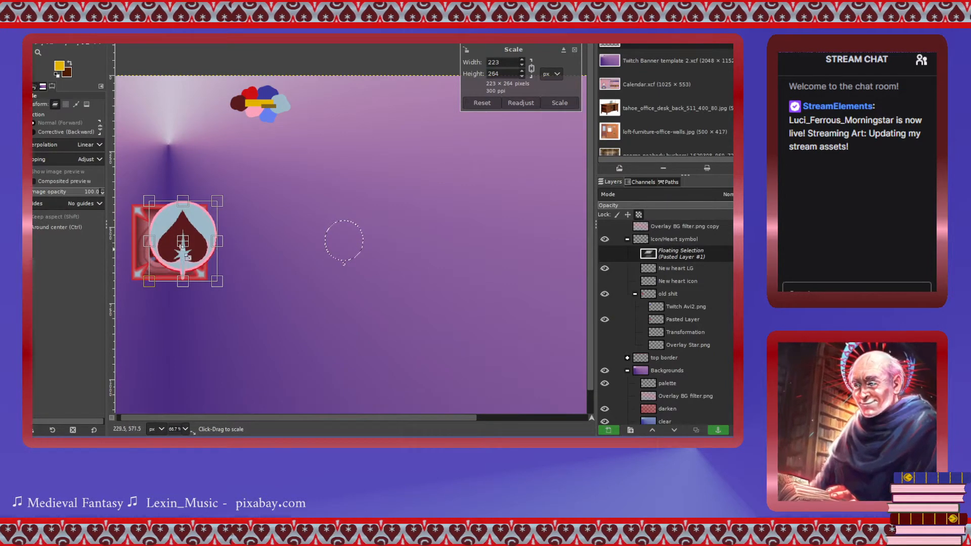
drag(190, 251, 171, 250)
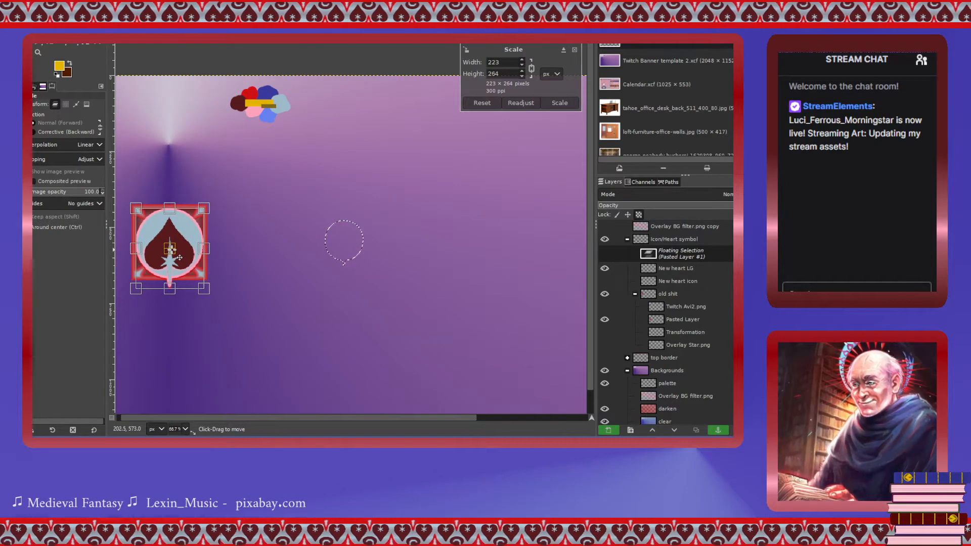
click(547, 102)
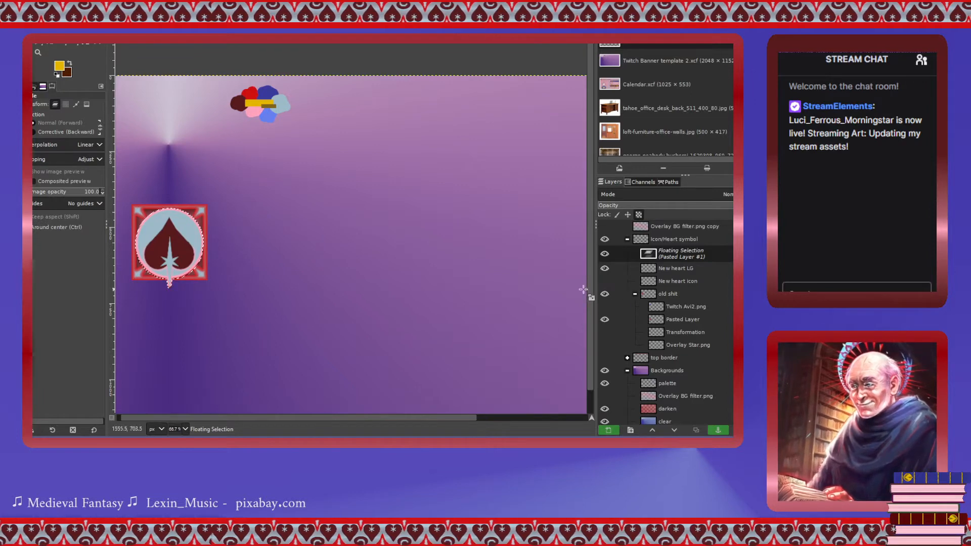
Hide and collapse the old shit group, and check the enlarged motif against the whole banner.
click(604, 293)
click(635, 293)
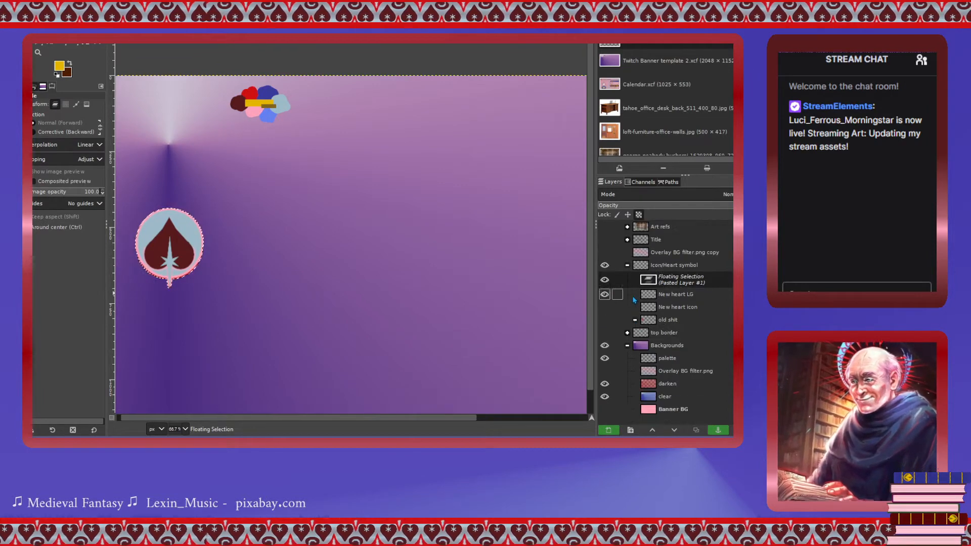
scroll(290, 270, down, 1)
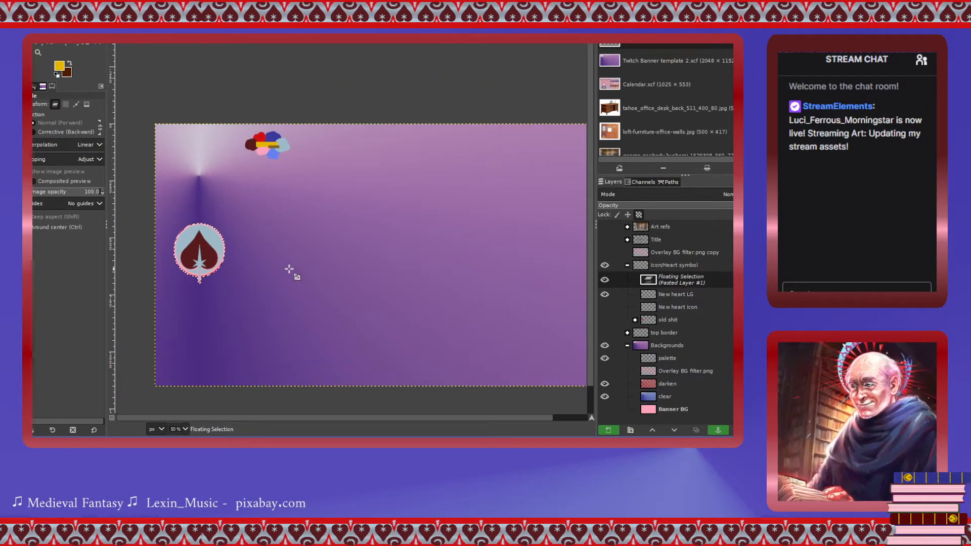
scroll(290, 270, down, 1)
scroll(290, 270, up, 2)
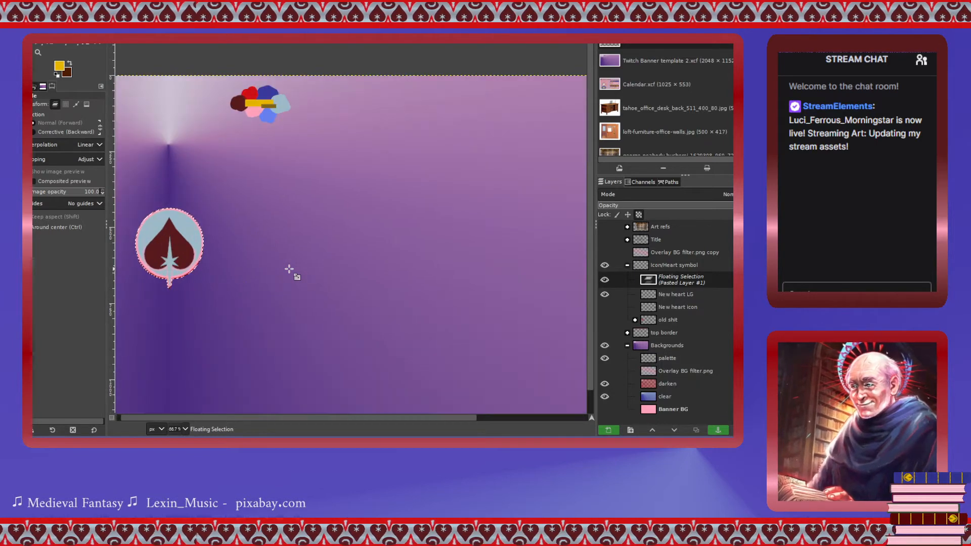
Anchor the enlarged motif on the New heart LG layer and check it by switching the layer off and on.
key(ctrl+z)
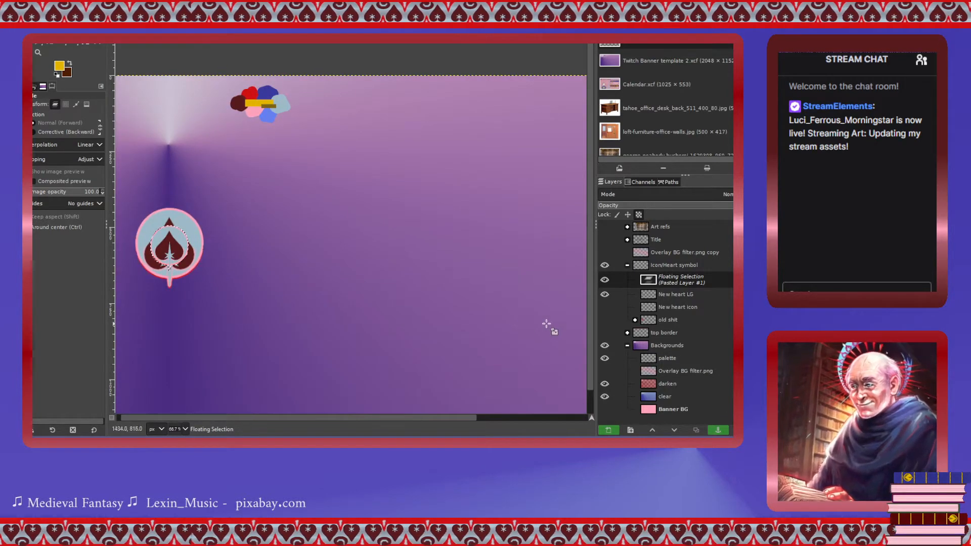
key(ctrl+z)
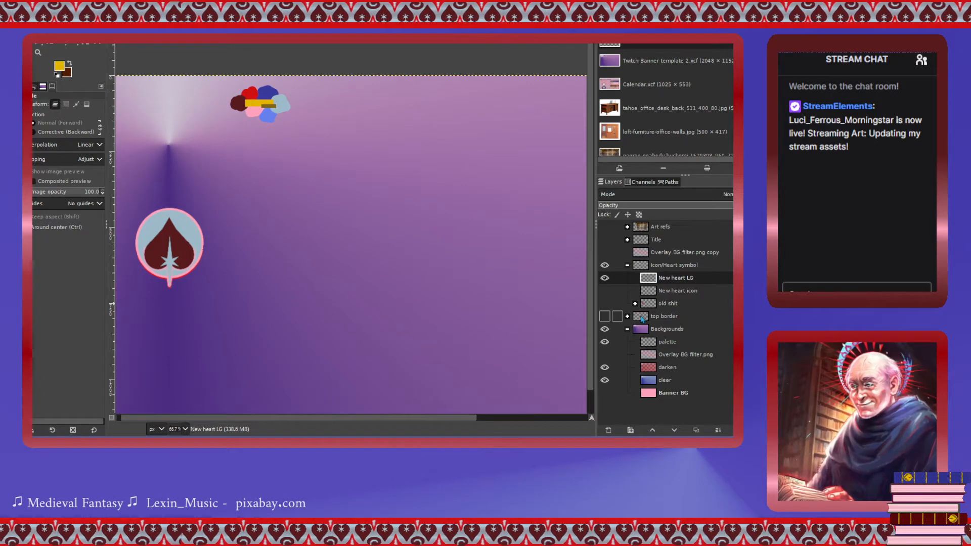
click(605, 278)
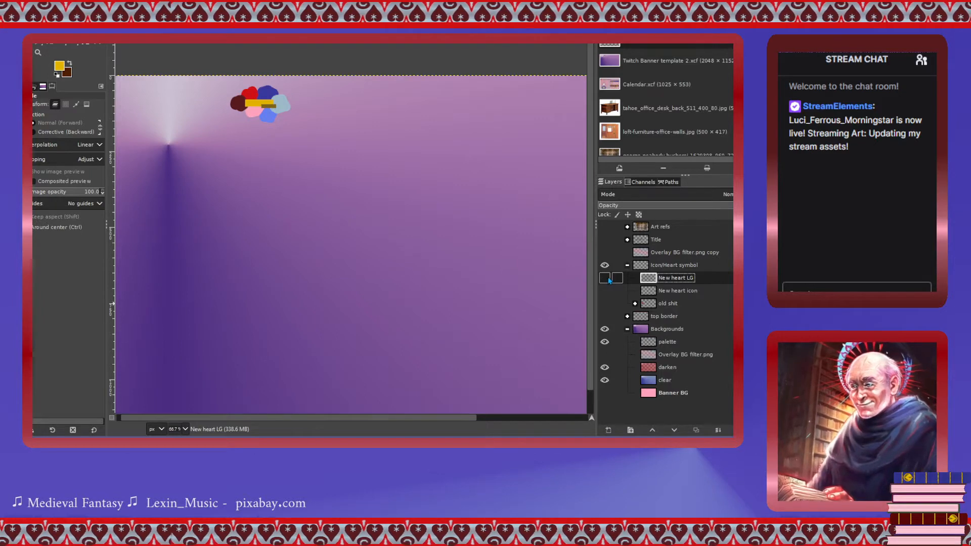
click(604, 278)
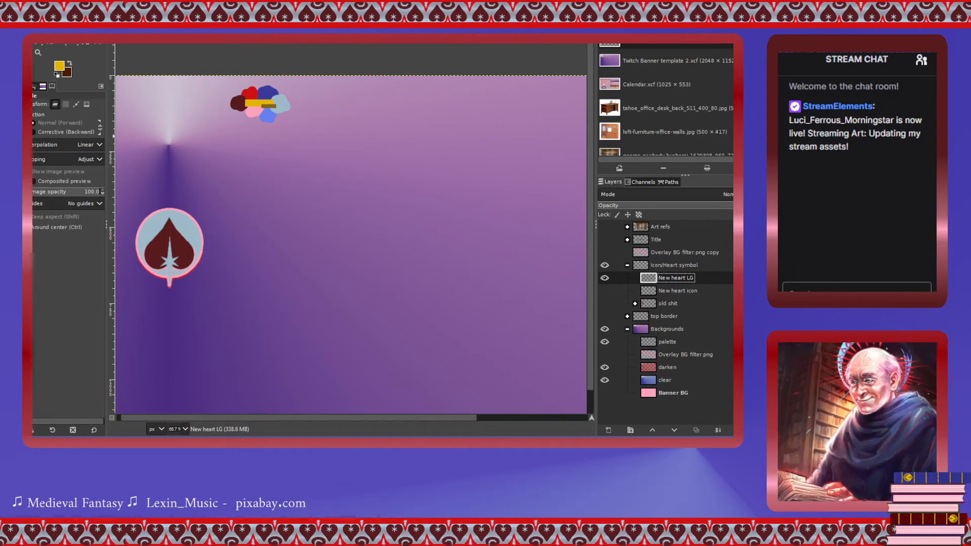
Sample the palette's dark blue as the background colour and its light blue as the foreground colour.
key(o)
click(268, 94)
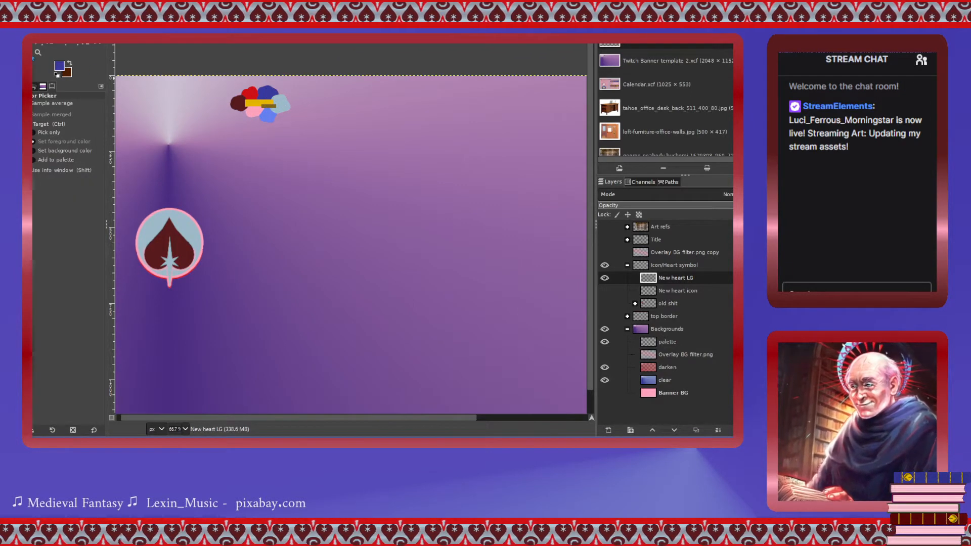
click(70, 63)
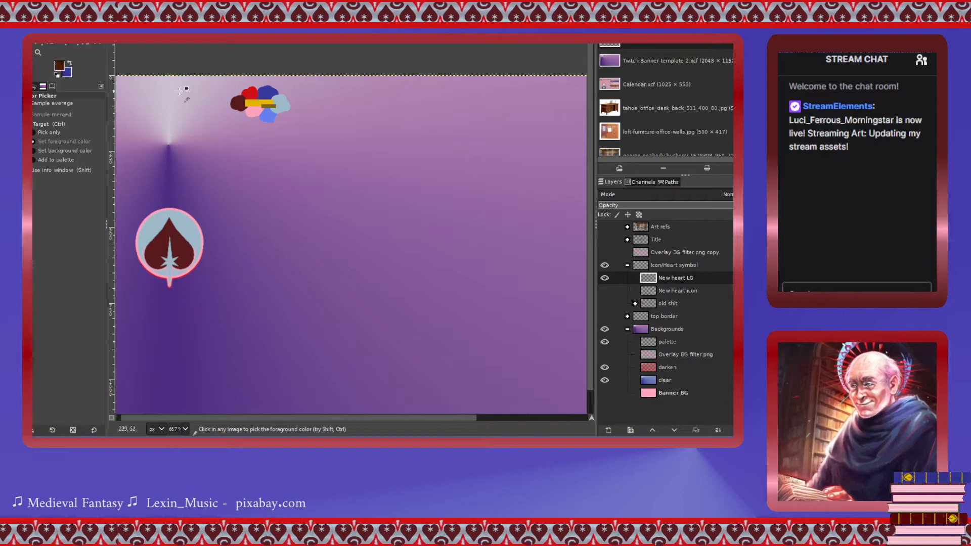
click(264, 117)
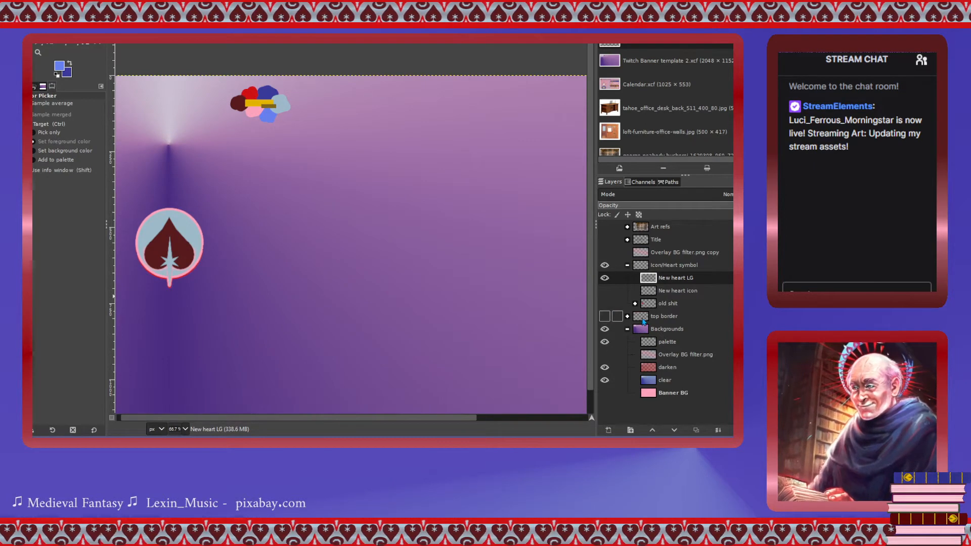
Select and show the Banner BG layer, and hide the clear and darken layers above it.
click(645, 344)
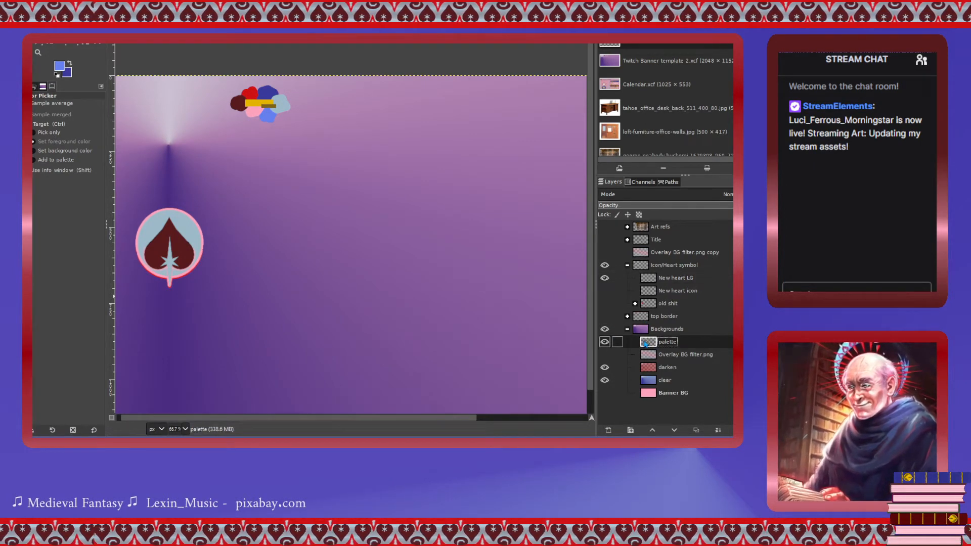
click(605, 383)
click(607, 369)
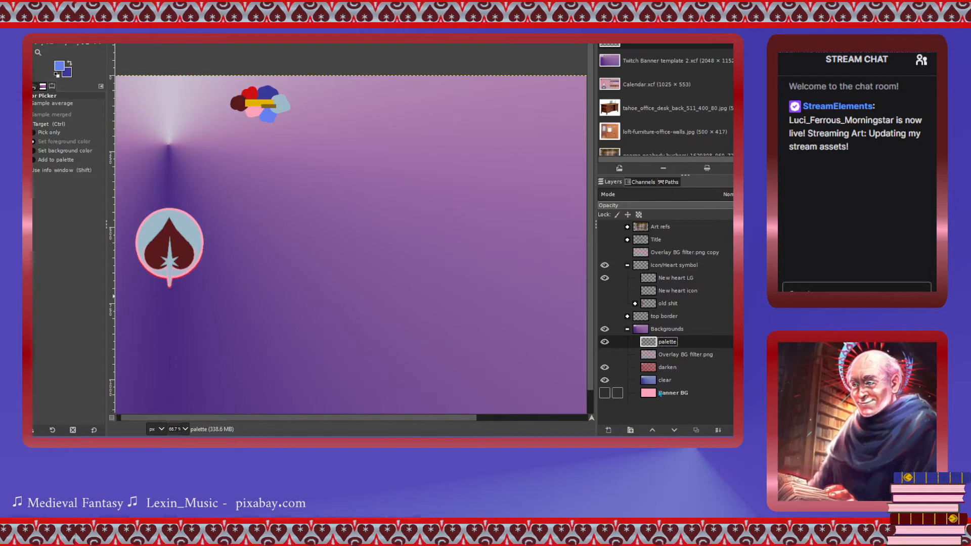
click(619, 394)
click(605, 393)
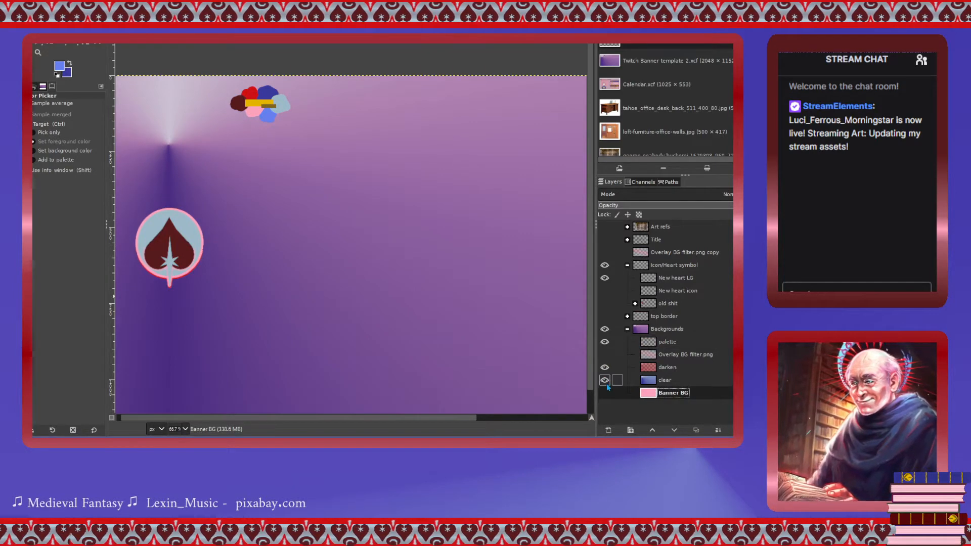
click(605, 380)
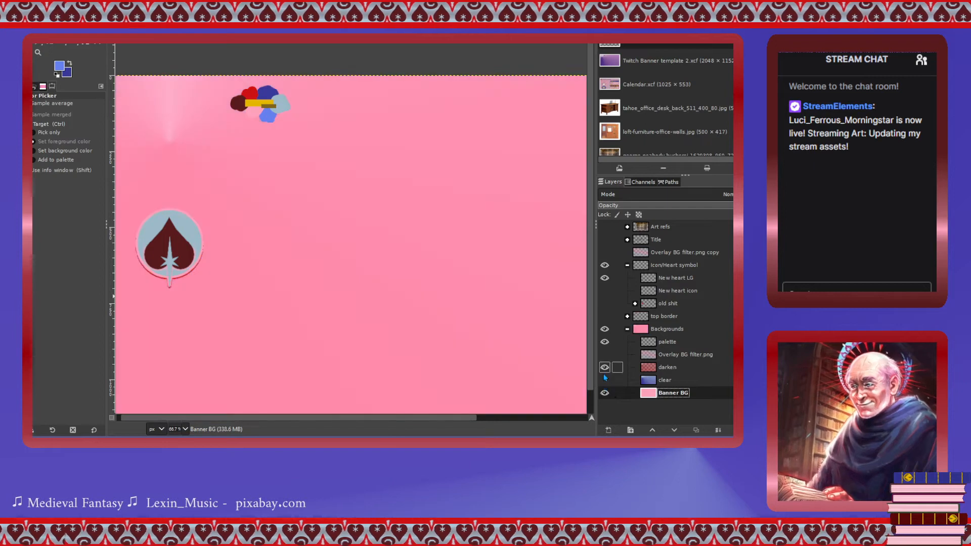
click(605, 367)
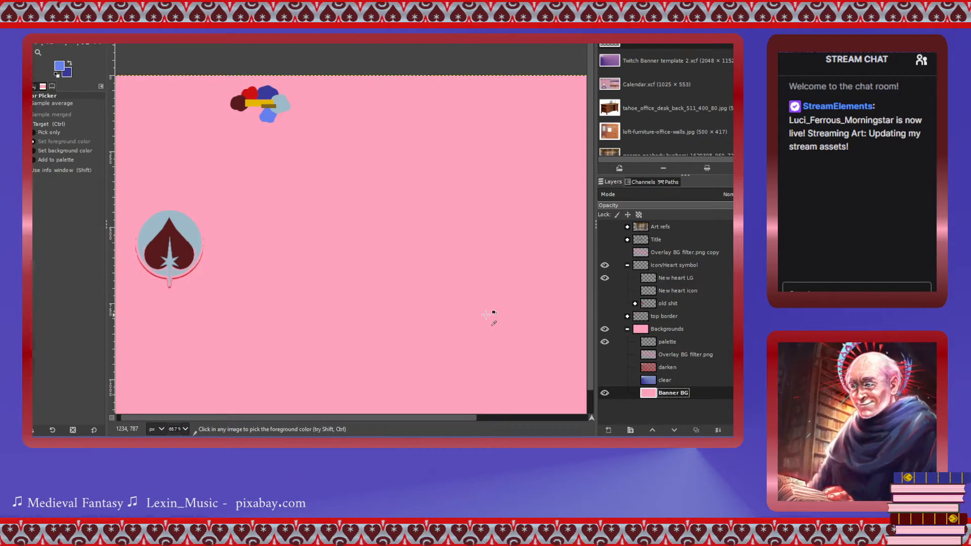
Draw an FG to BG gradient diagonally across the Banner BG layer and set its shape to Conical (sym).
key(minus)
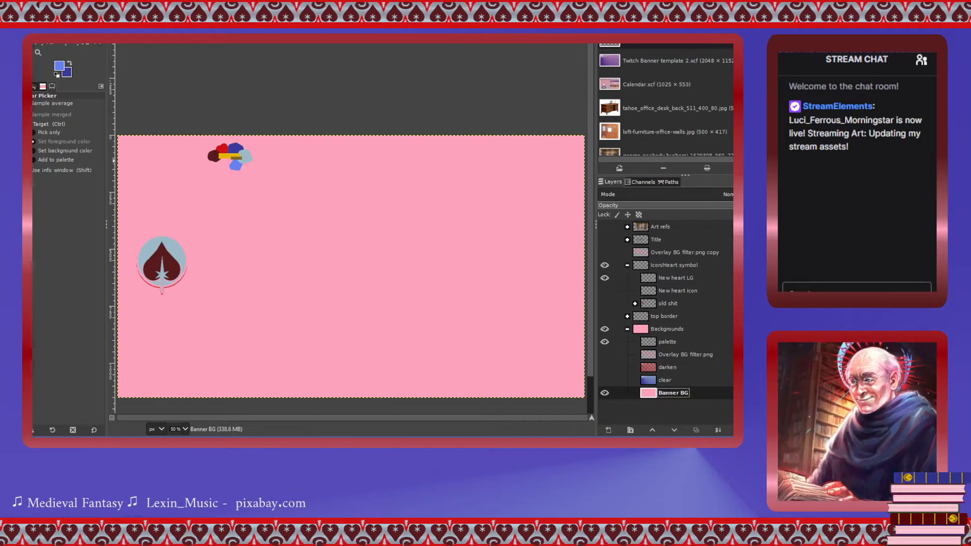
key(g)
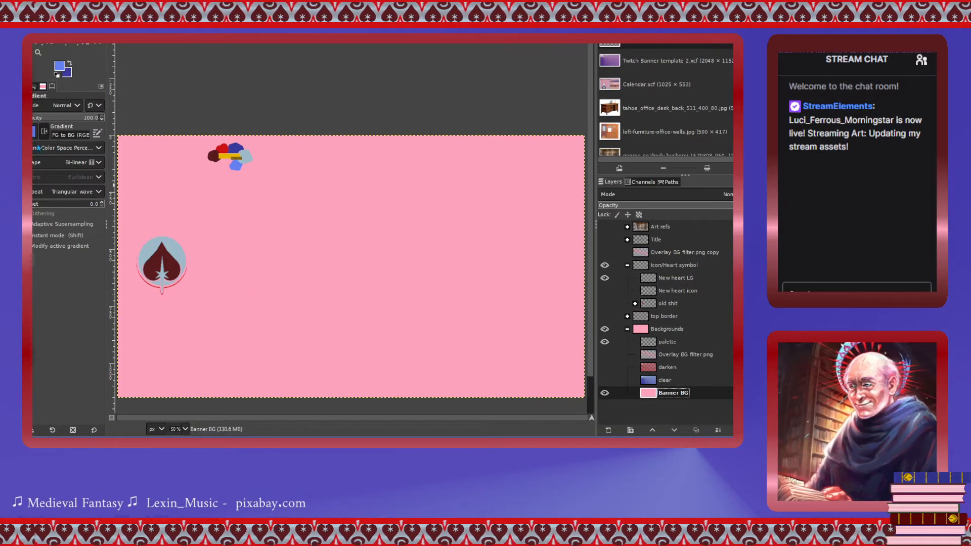
drag(263, 279, 329, 228)
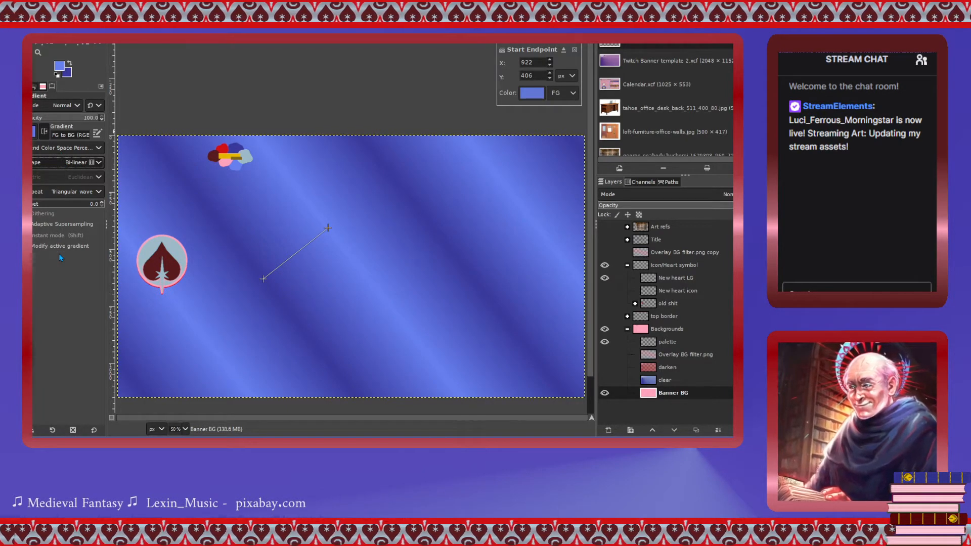
click(67, 221)
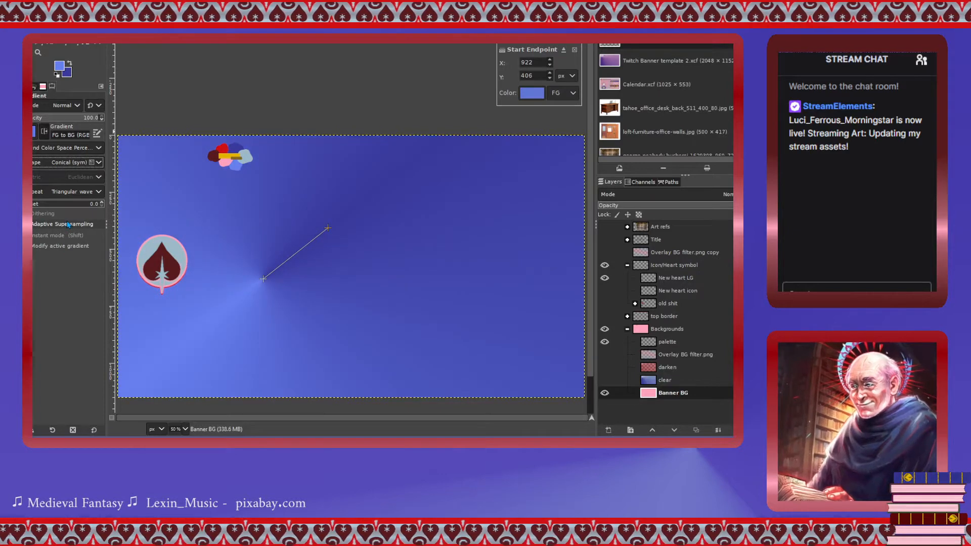
Reposition the gradient line beside the heart icon, with its end endpoint at about 390, 502 and start endpoint at about 822, 130.
drag(263, 280, 274, 246)
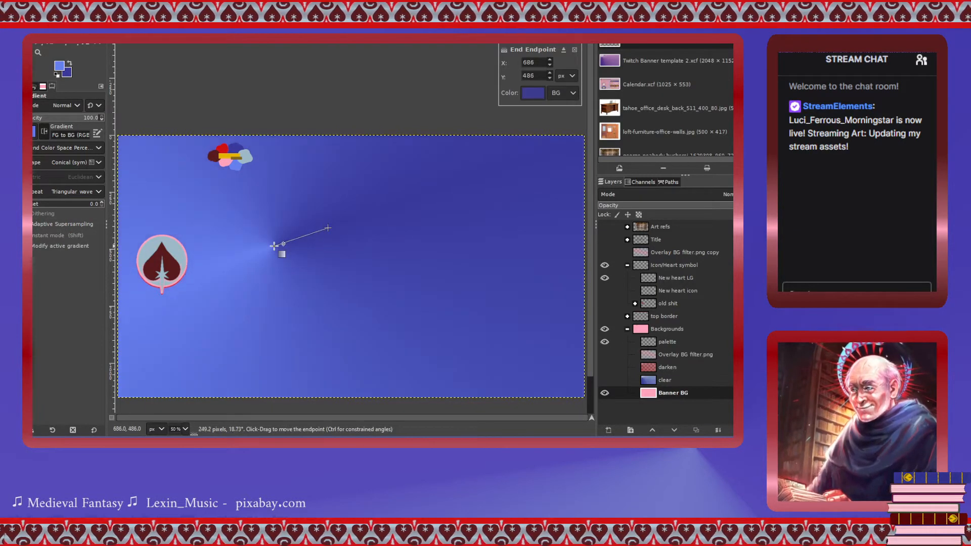
drag(328, 228, 317, 208)
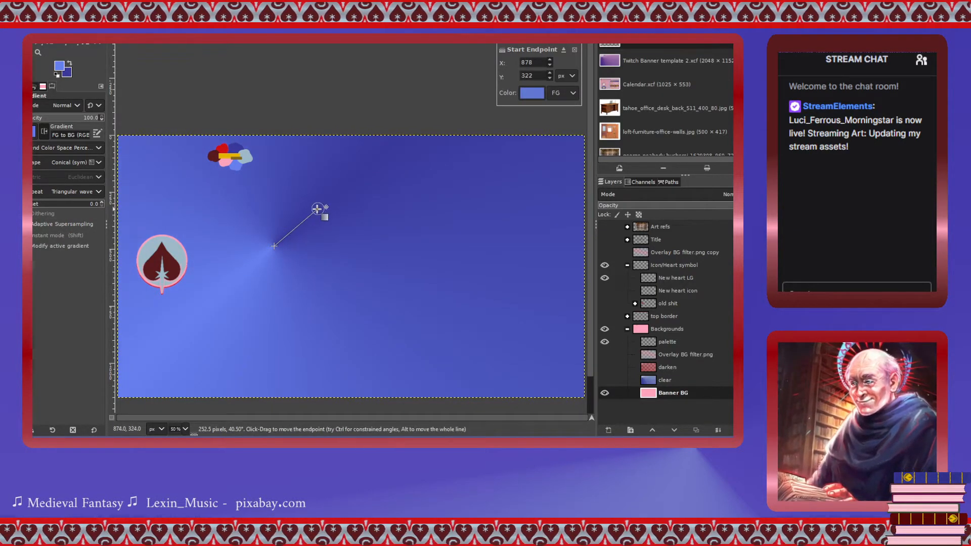
drag(274, 247, 207, 250)
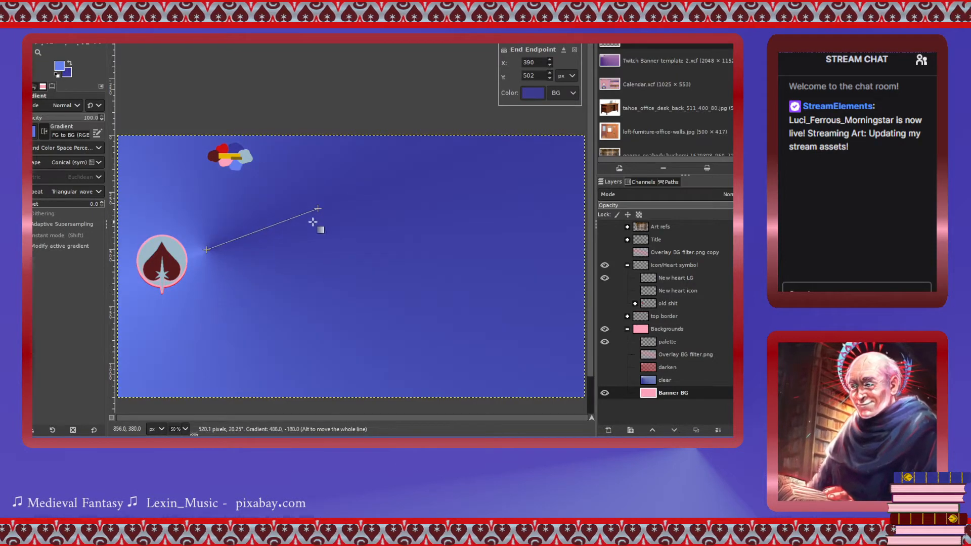
drag(318, 209, 305, 165)
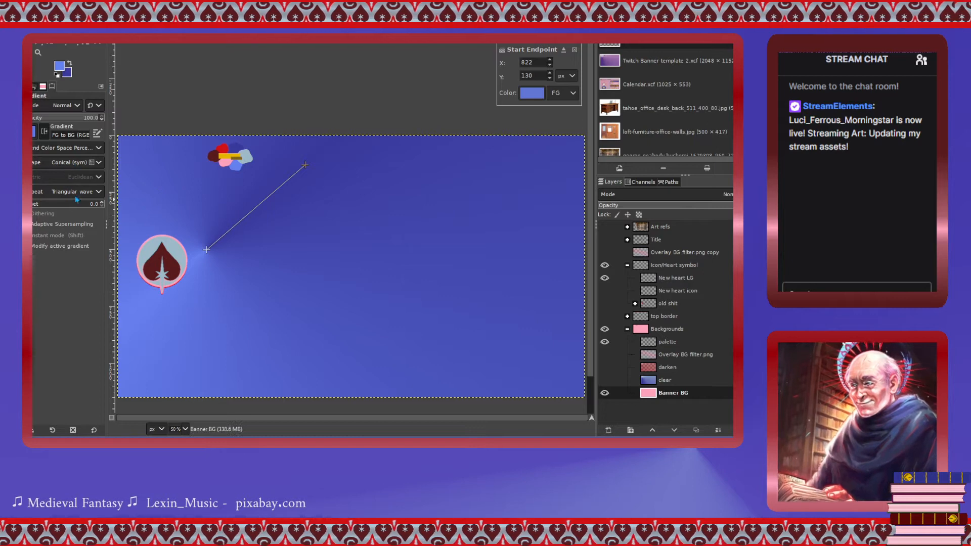
Try the gradient's Sawtooth wave and Truncate repeat modes, and settle on None (extend).
click(69, 215)
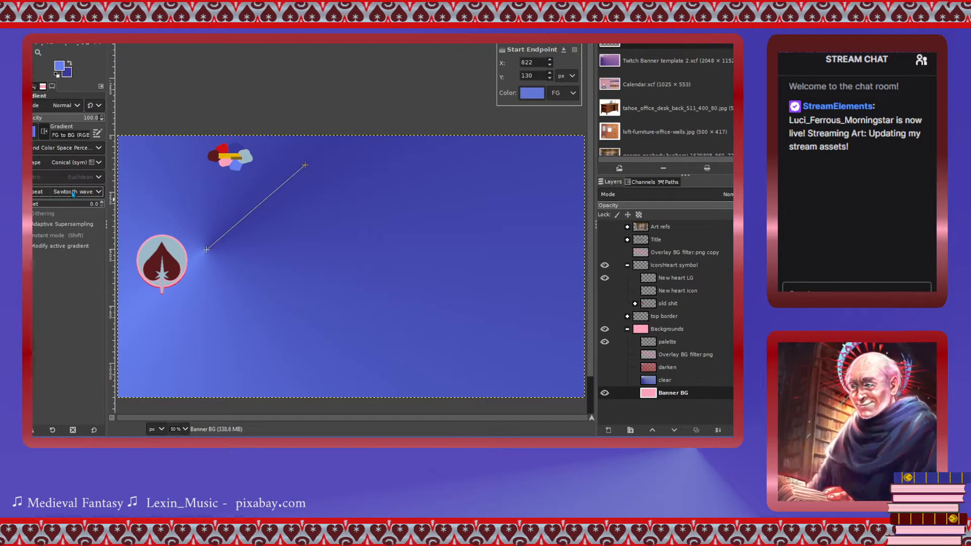
click(72, 193)
click(69, 206)
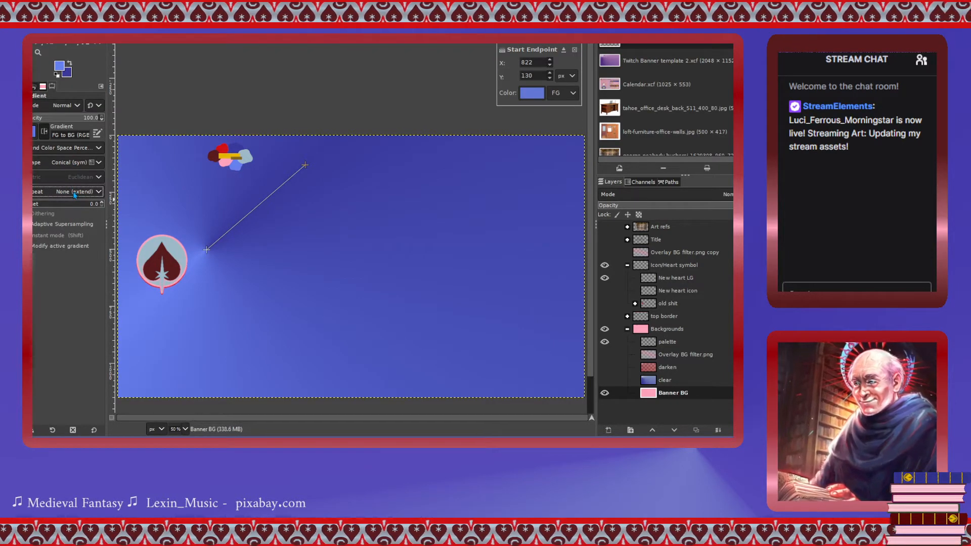
click(74, 195)
click(60, 238)
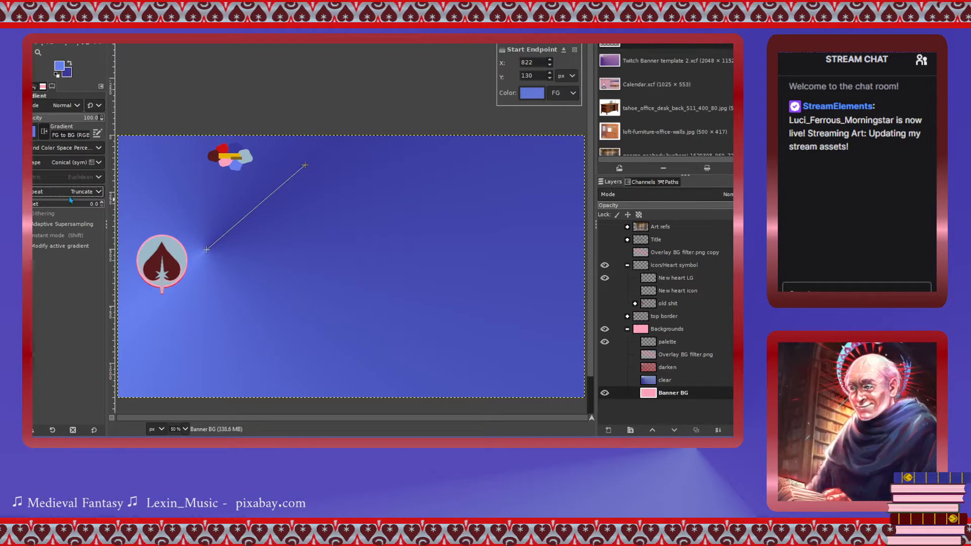
click(71, 195)
click(68, 205)
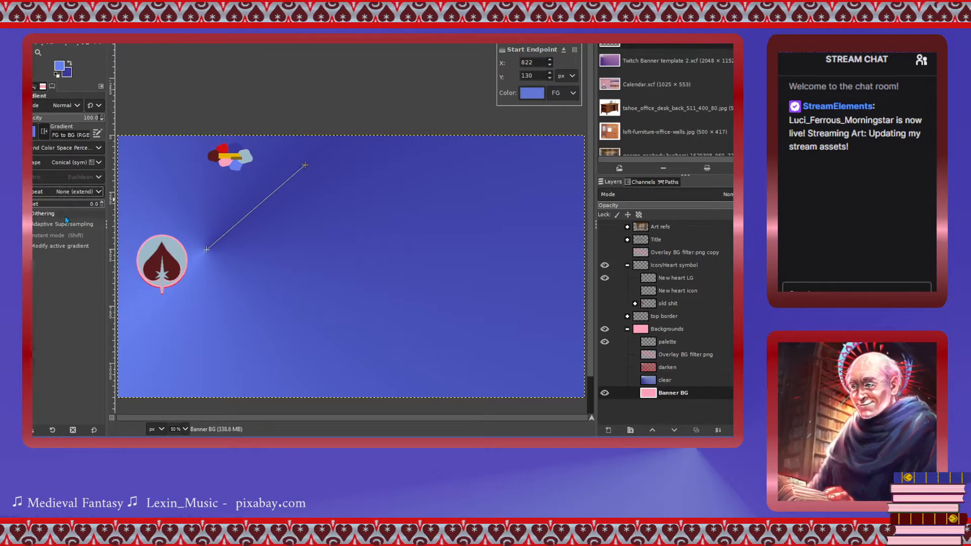
Try raising the gradient offset to about 11, and return it to 0.
click(102, 203)
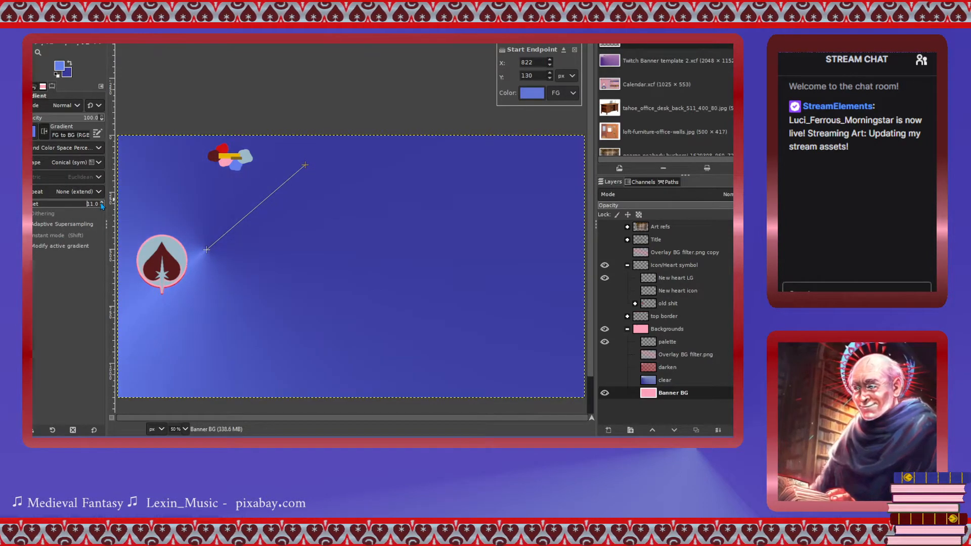
click(102, 203)
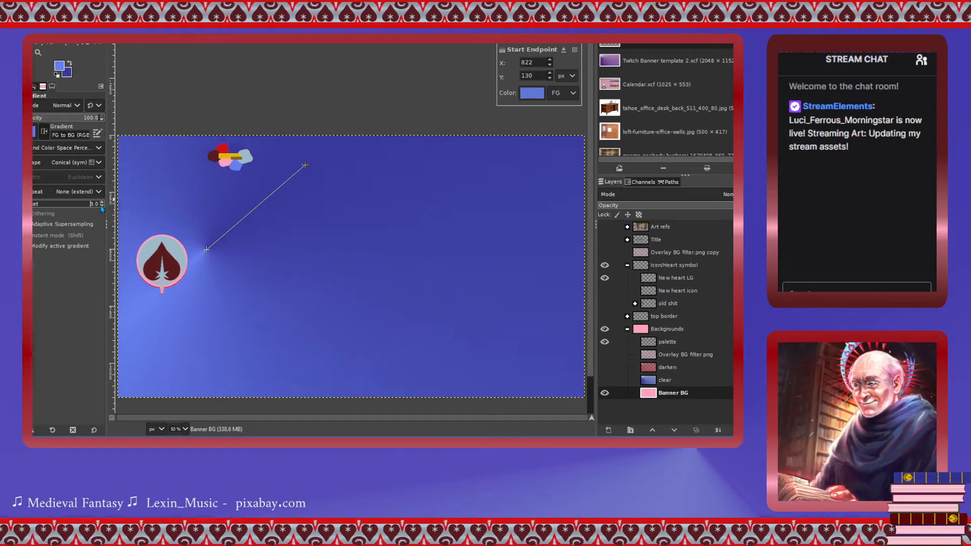
click(101, 206)
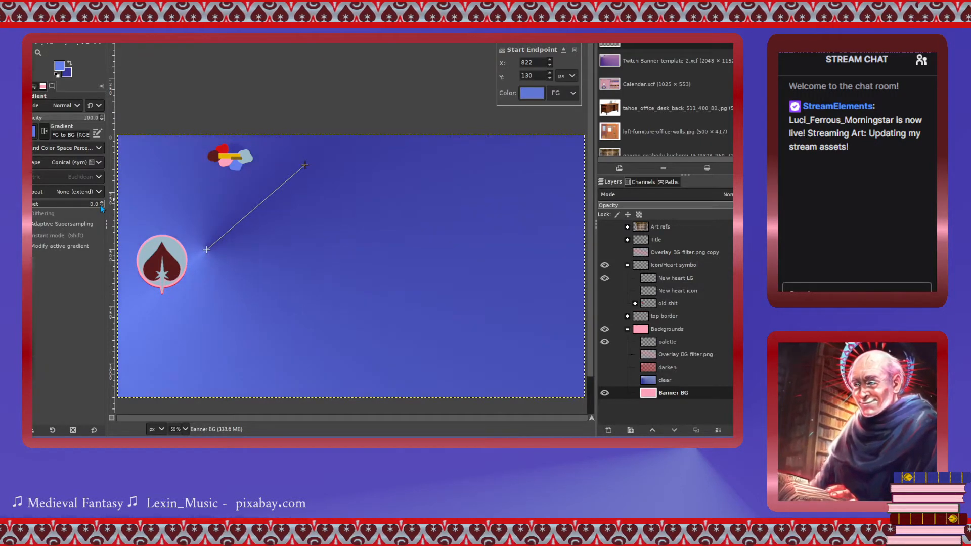
Reverse the gradient and move its start endpoint to about 504, 346 and its end endpoint onto the heart icon at about 264, 544.
click(48, 136)
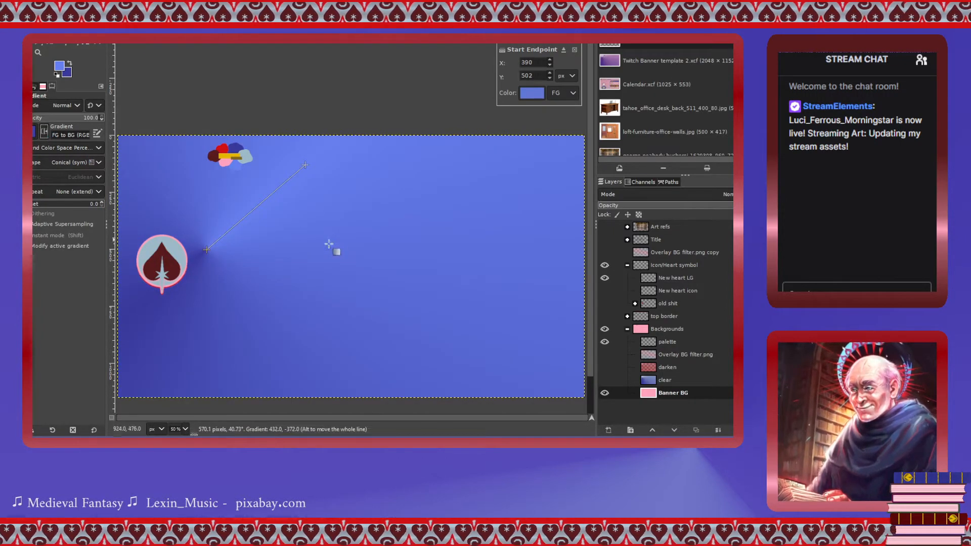
drag(306, 165, 233, 214)
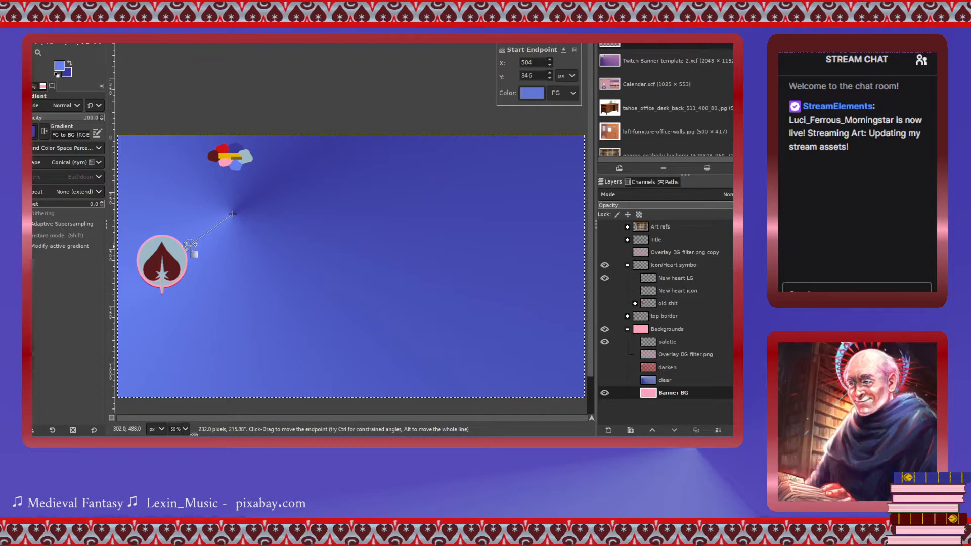
drag(190, 245, 179, 258)
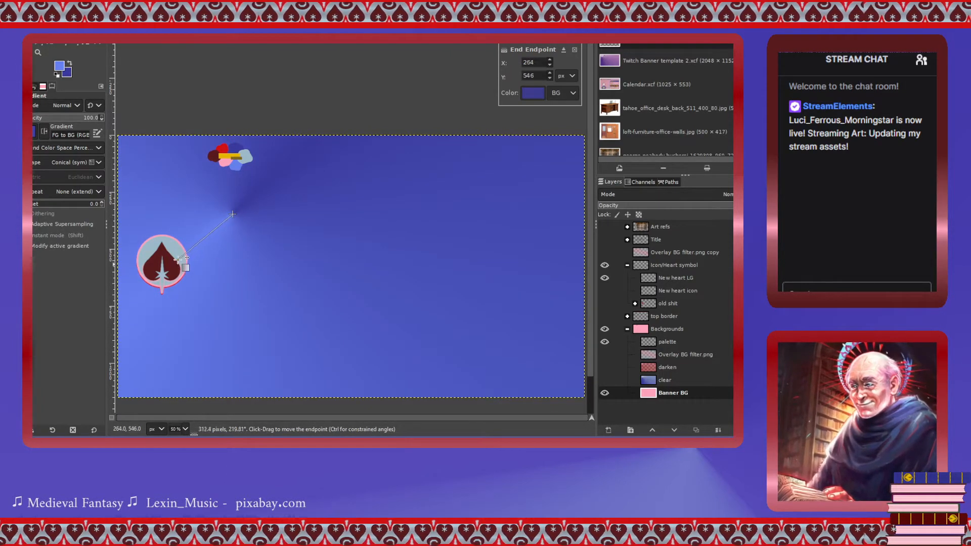
Test higher gradient offsets and bring the offset down to 1.0.
click(102, 203)
click(102, 203)
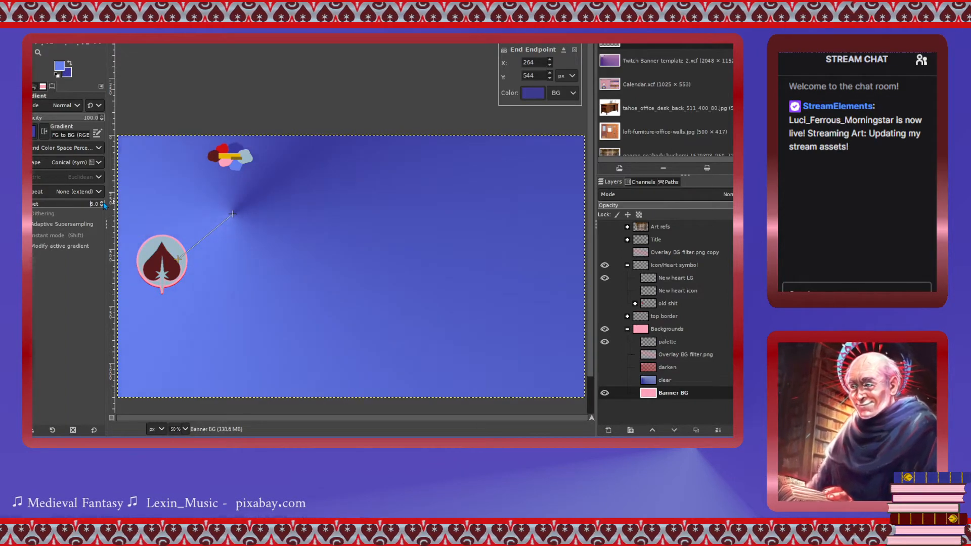
click(102, 203)
click(103, 203)
click(102, 206)
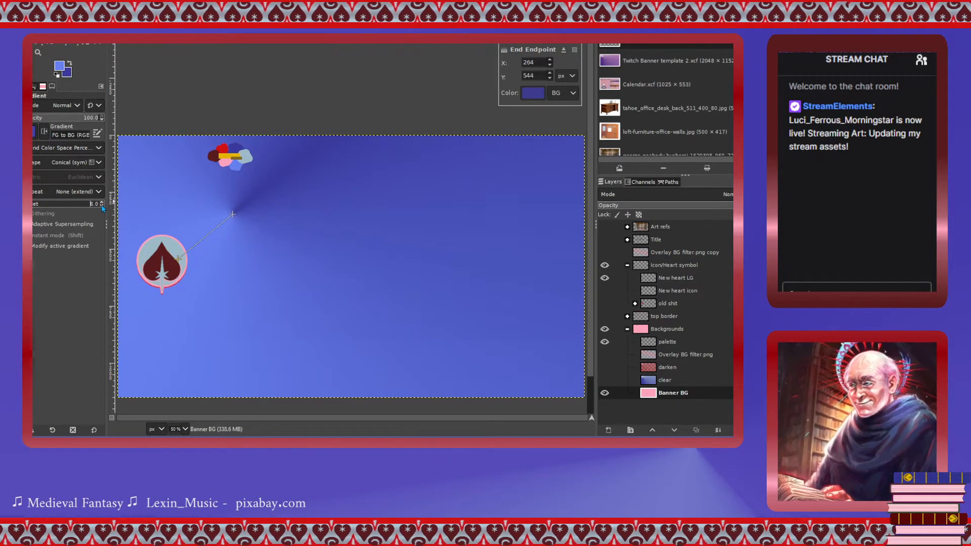
click(101, 206)
click(102, 206)
click(102, 206)
click(102, 206)
click(102, 206)
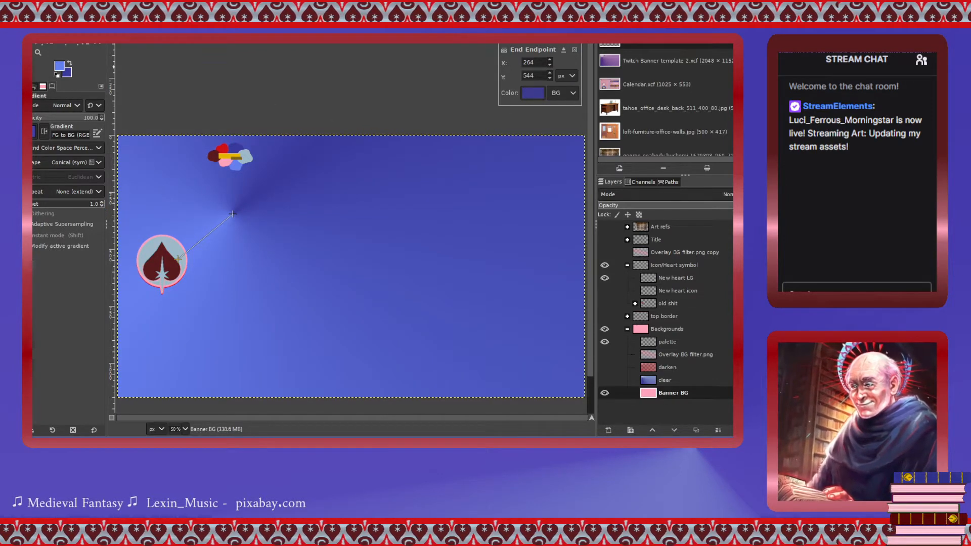
Open the FG to BG gradient in the gradient editor, zoom its preview in and out, and sample a colour from it.
click(606, 31)
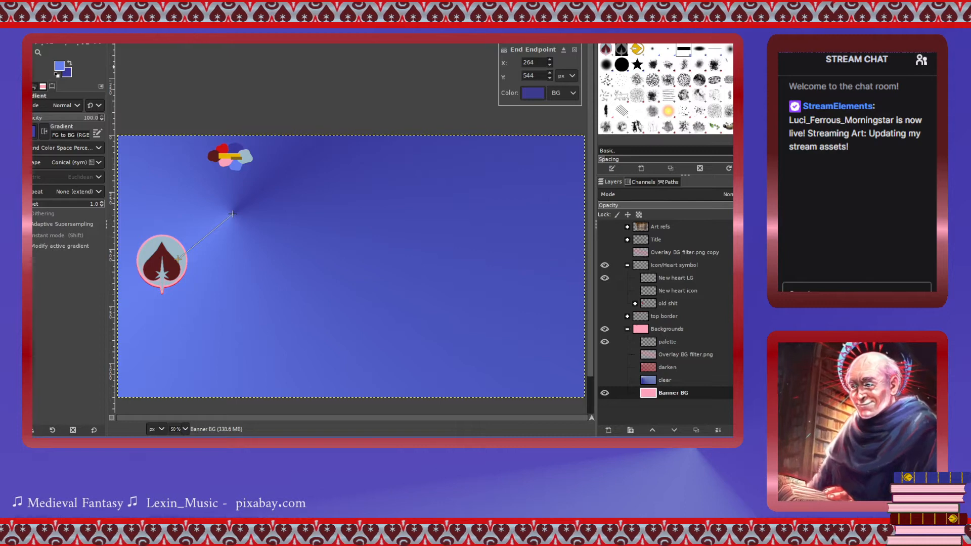
click(633, 31)
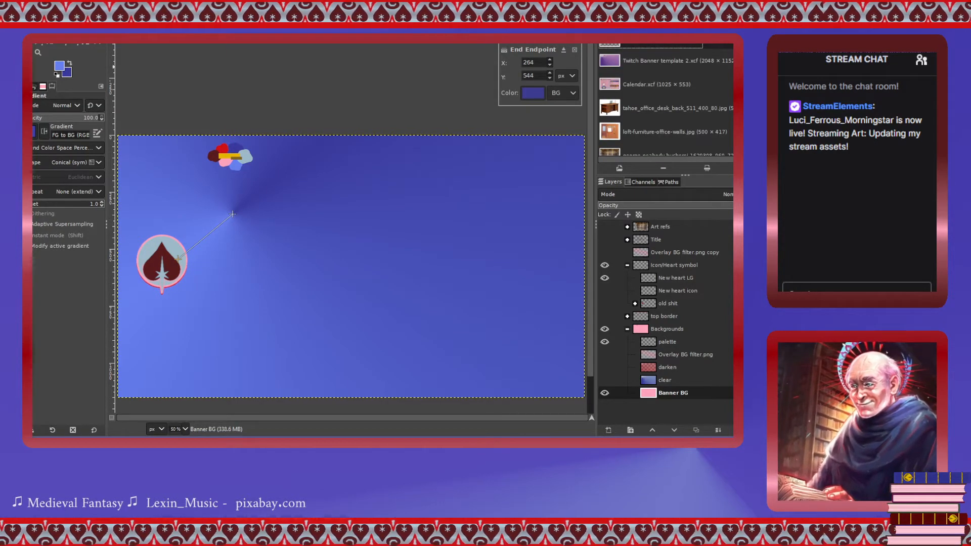
click(97, 134)
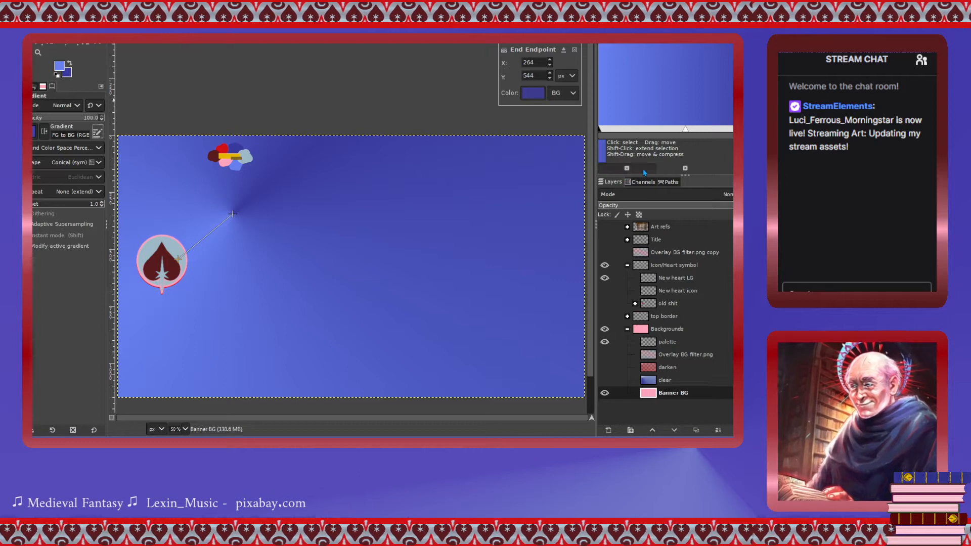
click(680, 169)
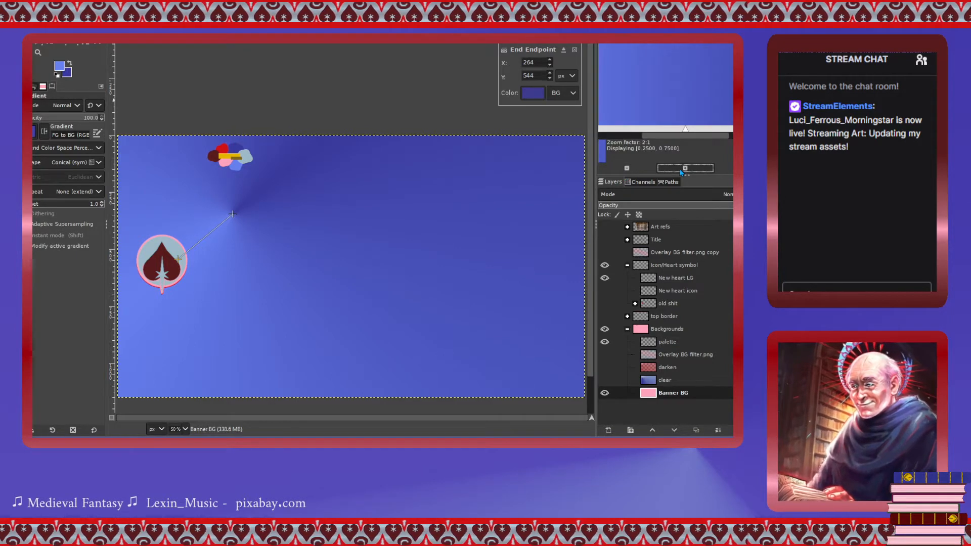
click(630, 168)
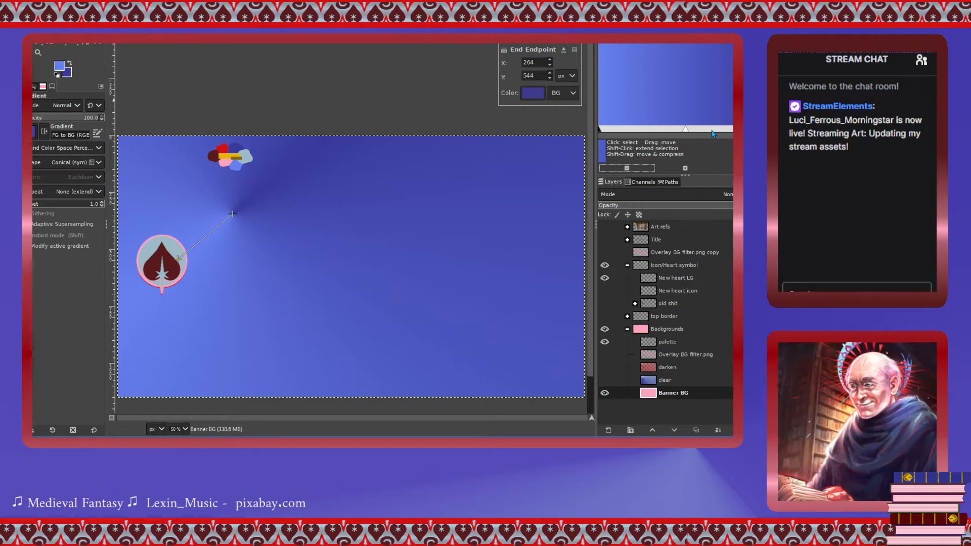
click(669, 124)
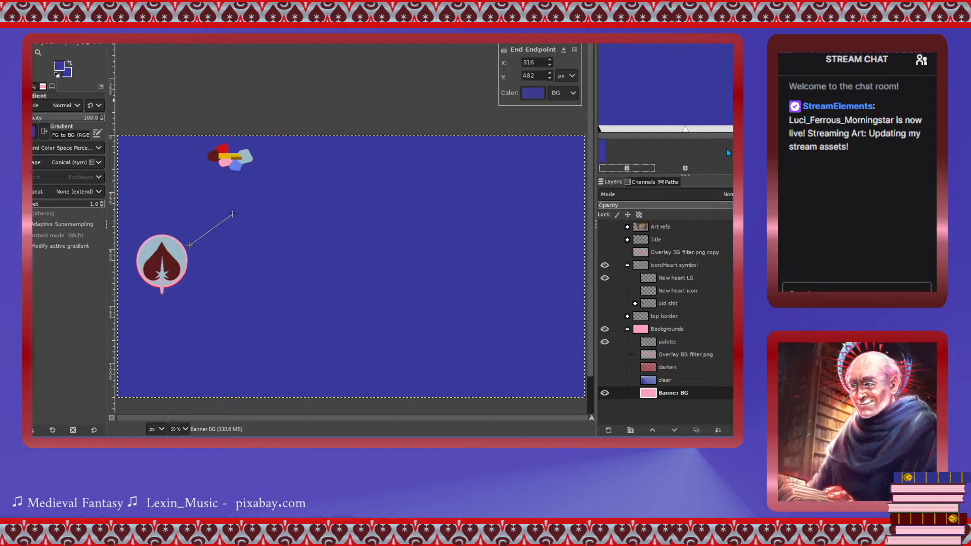
Undo the last two gradient changes and pick the light blue palette swatch as the foreground colour.
key(ctrl+z)
key(ctrl+z)
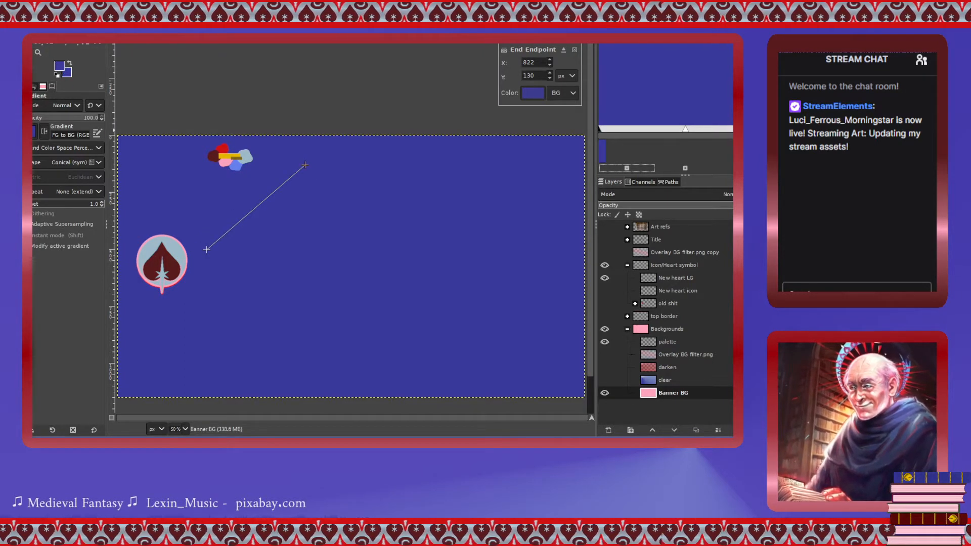
key(o)
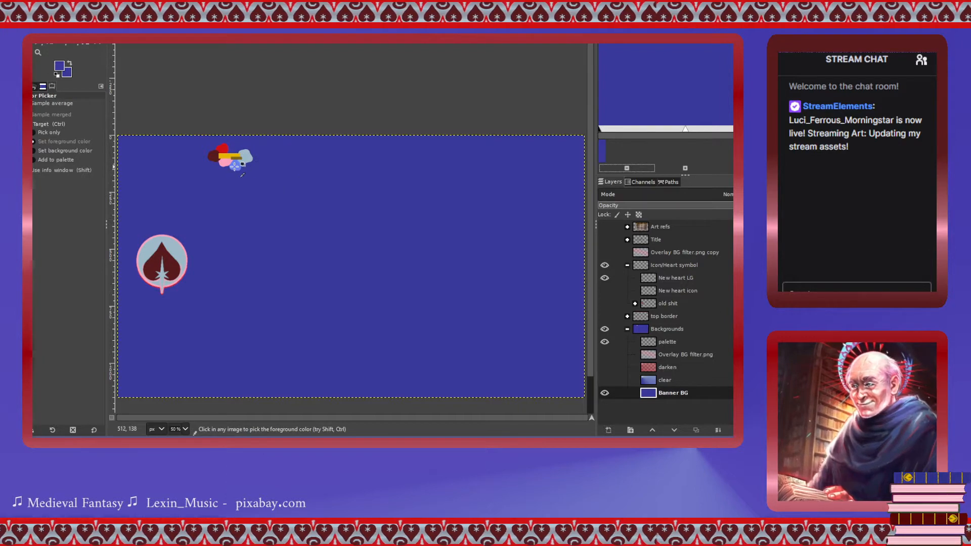
click(235, 166)
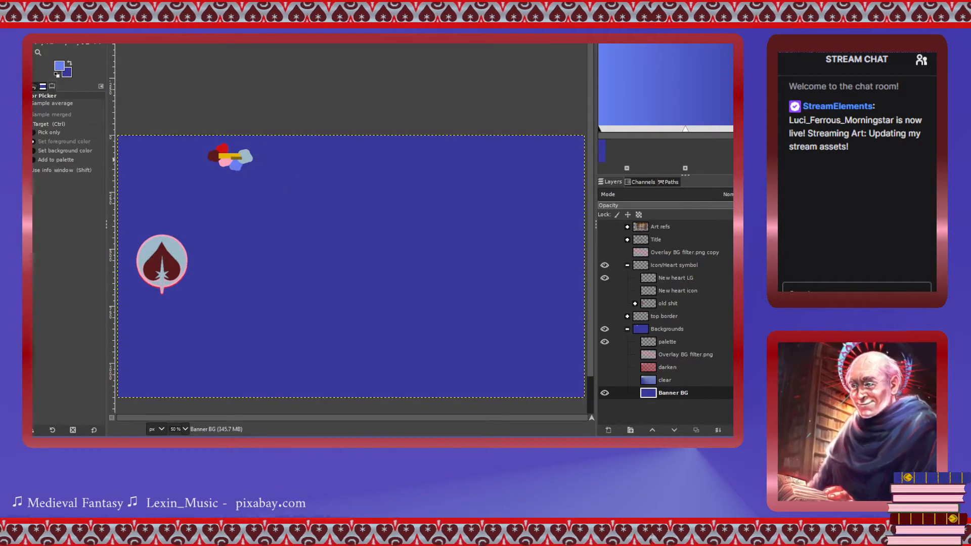
Draw a light-to-dark blue conical gradient beside the heart icon, from about 534, 538 to 714, 386, and reverse it.
key(g)
drag(239, 258, 281, 223)
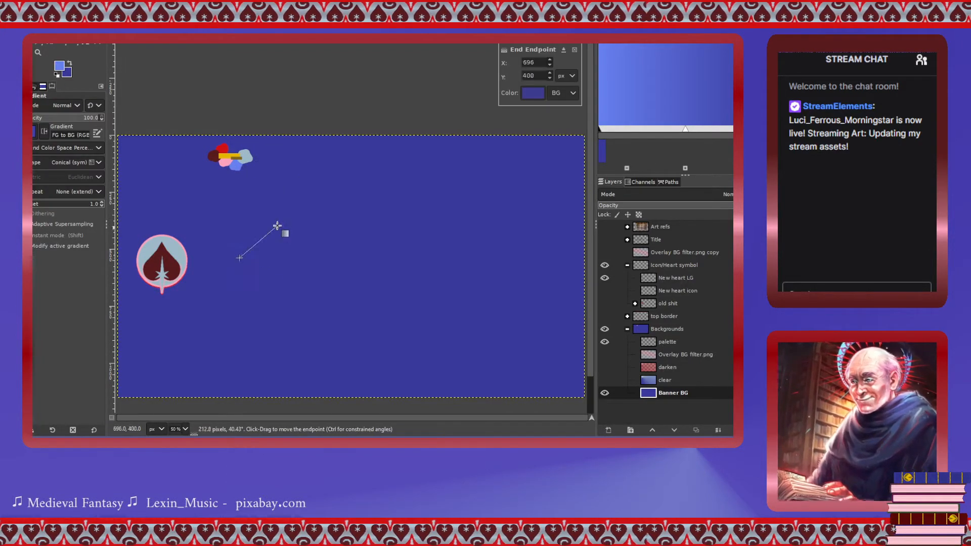
click(44, 133)
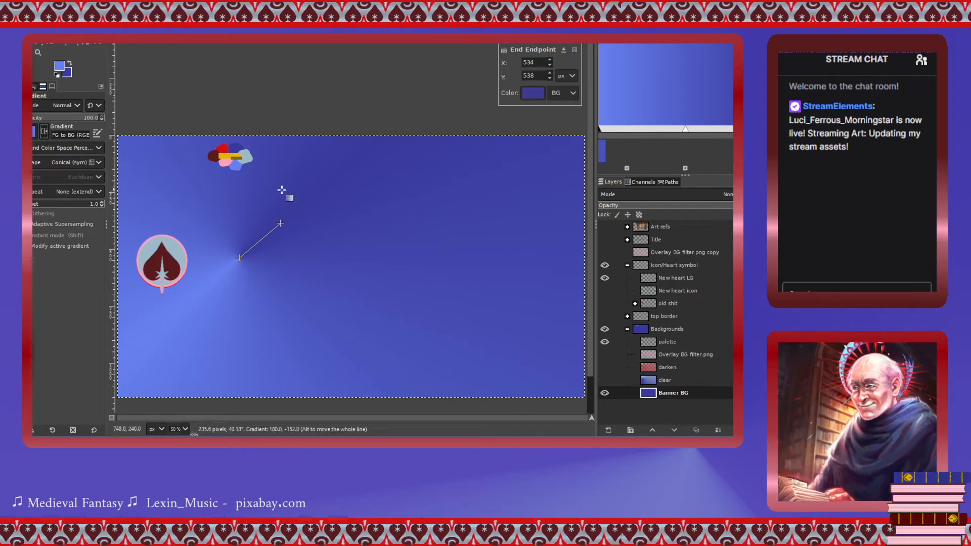
Examine the effect of the Green, Blue and Red channels by toggling their visibility, check the paths, and return to the layers.
click(646, 184)
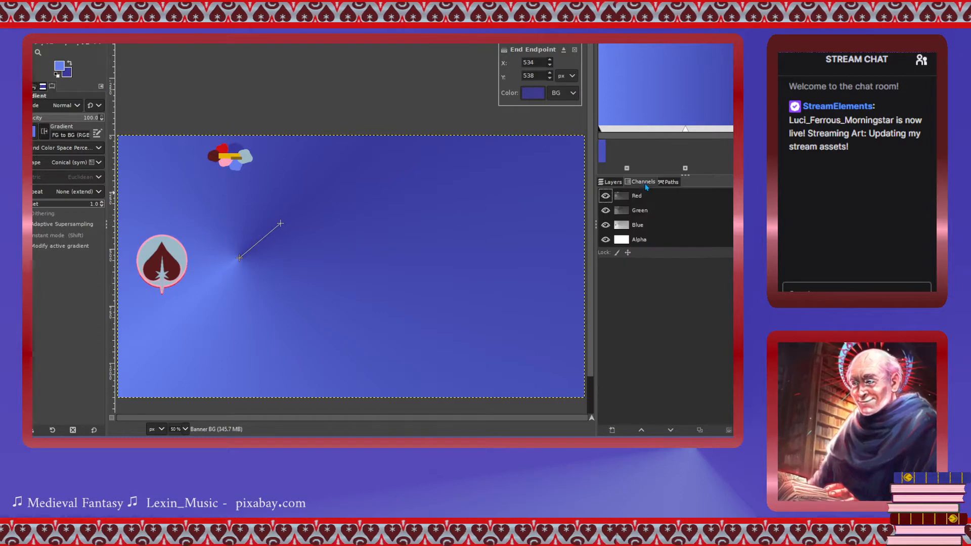
click(618, 184)
click(642, 183)
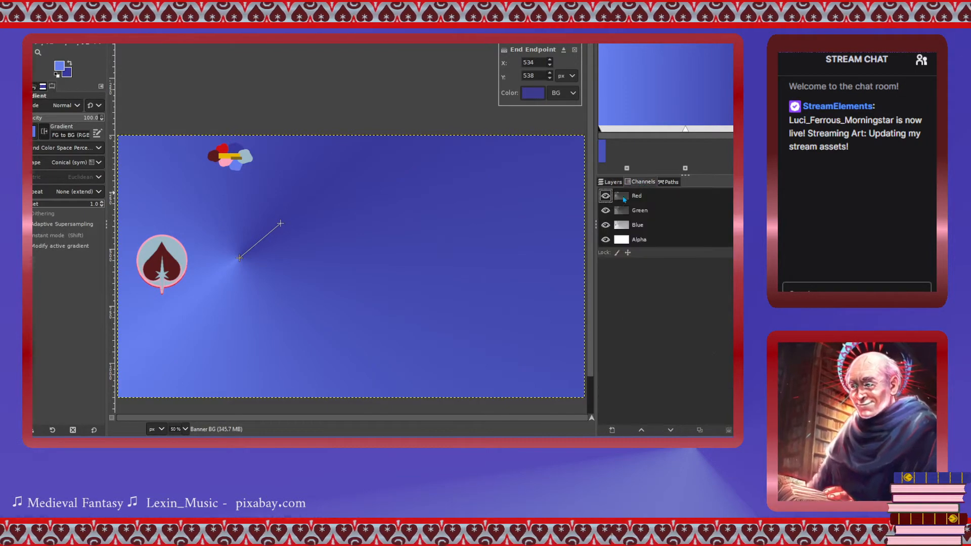
click(605, 211)
click(605, 210)
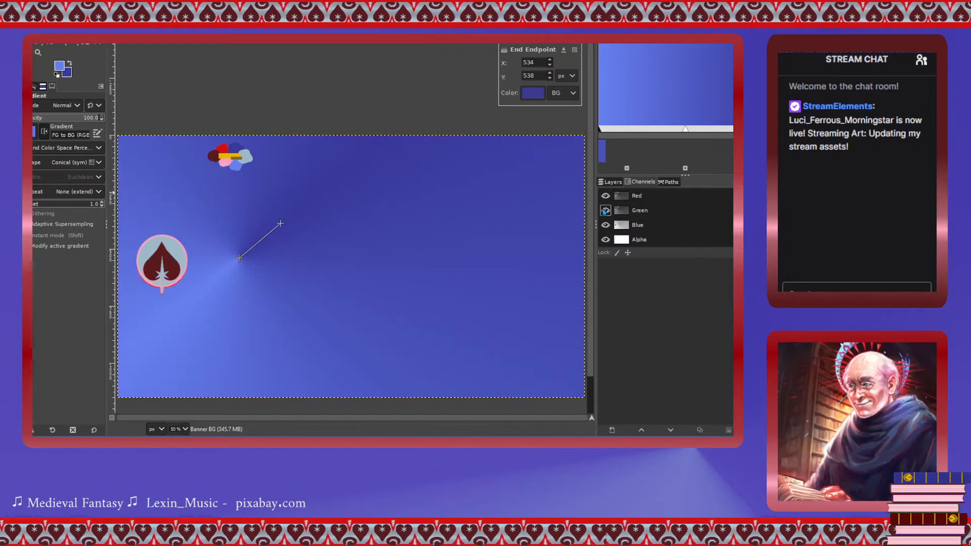
click(605, 211)
click(605, 210)
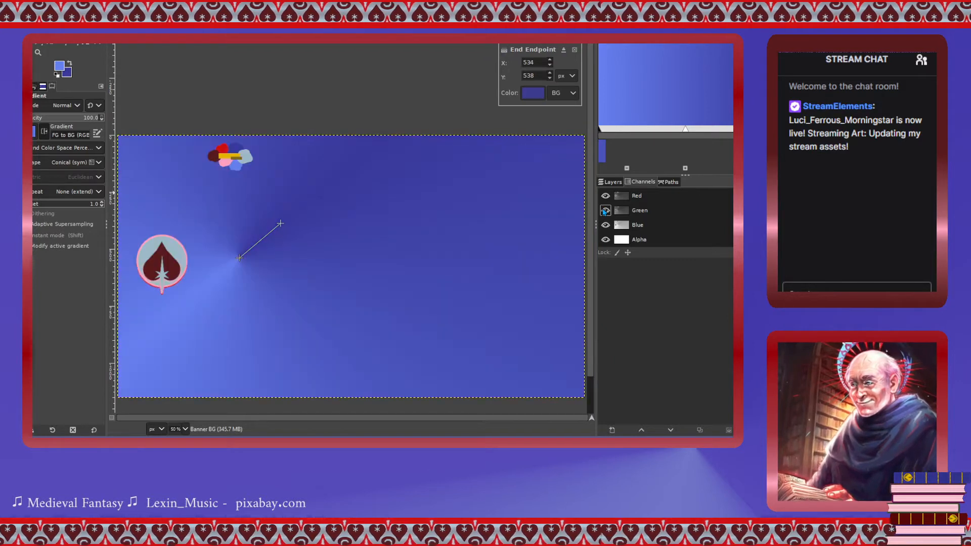
click(605, 226)
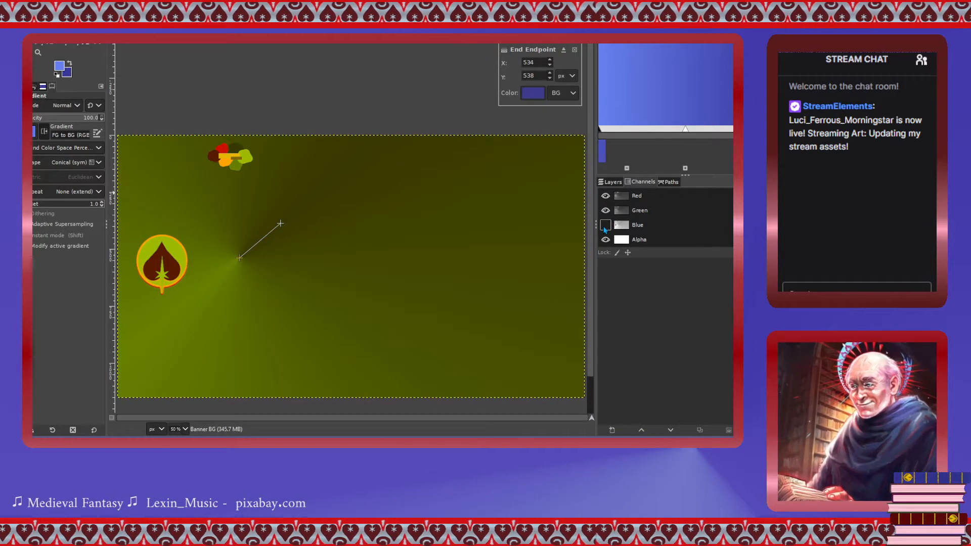
click(605, 226)
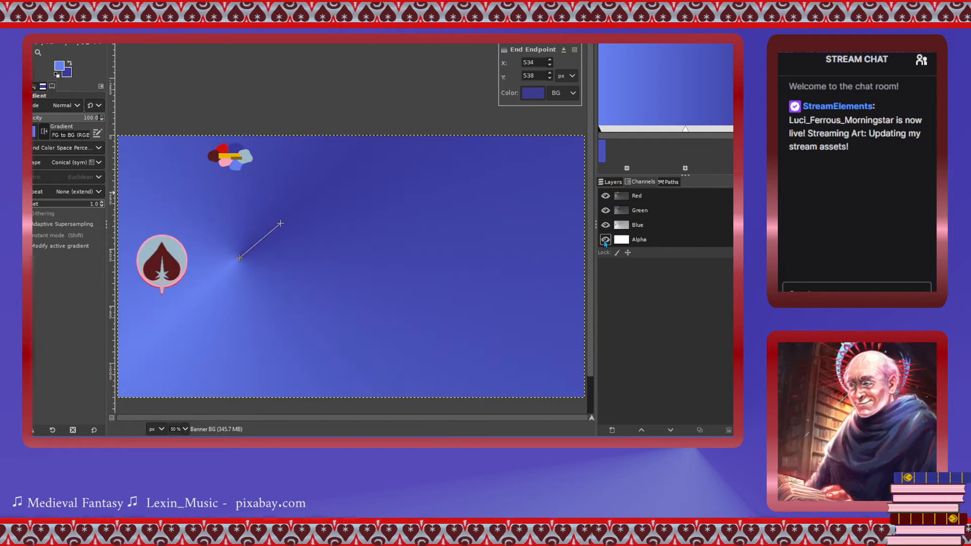
click(606, 196)
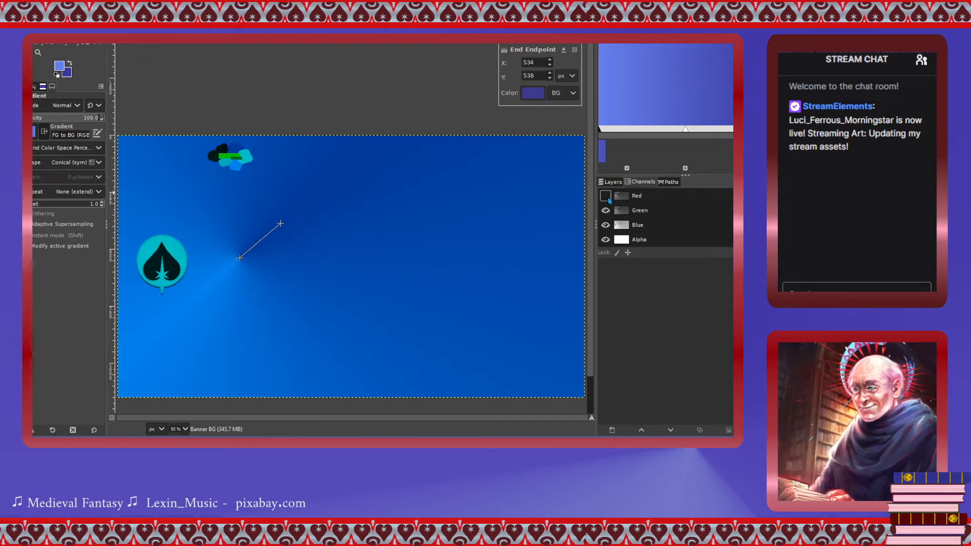
click(606, 196)
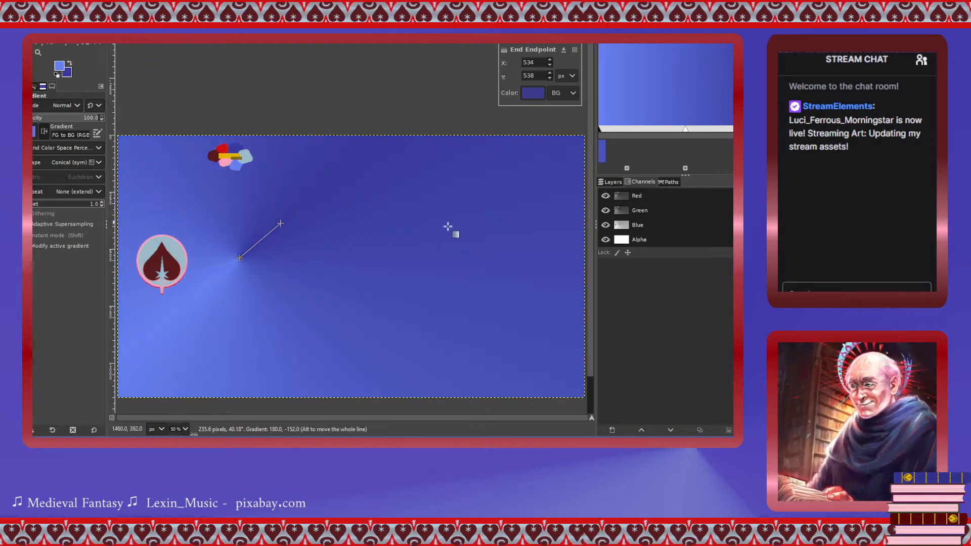
click(672, 182)
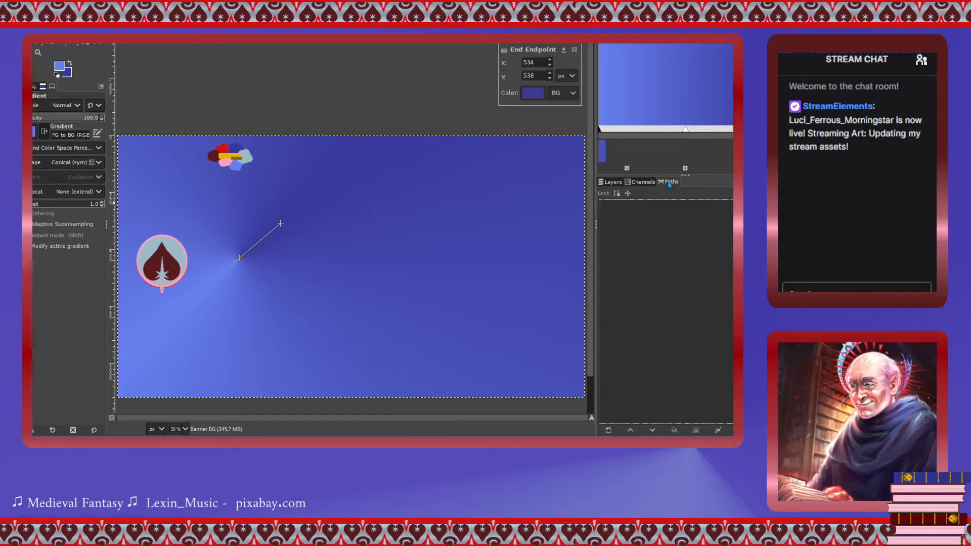
click(617, 183)
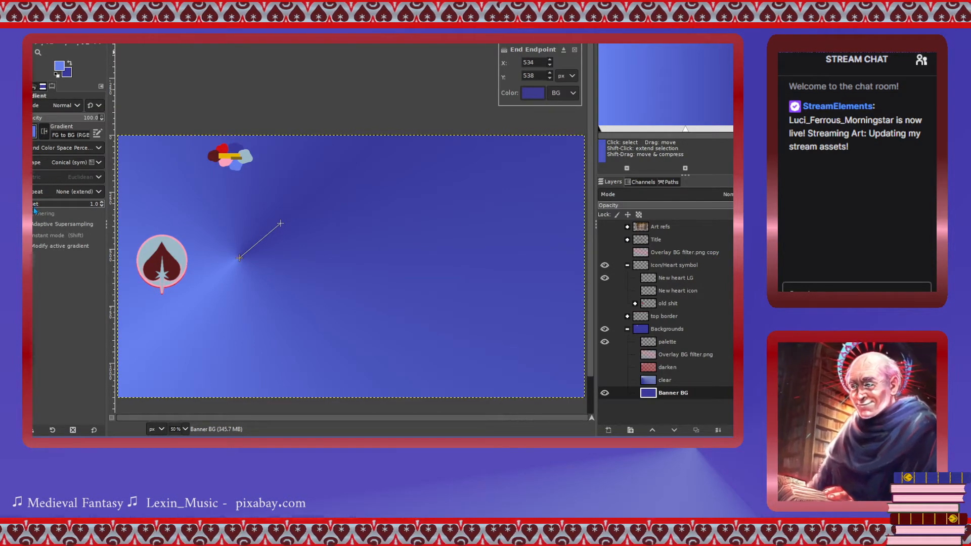
Switch the background to the Custom gradient and delete its leading blue, green and purple segments.
click(45, 152)
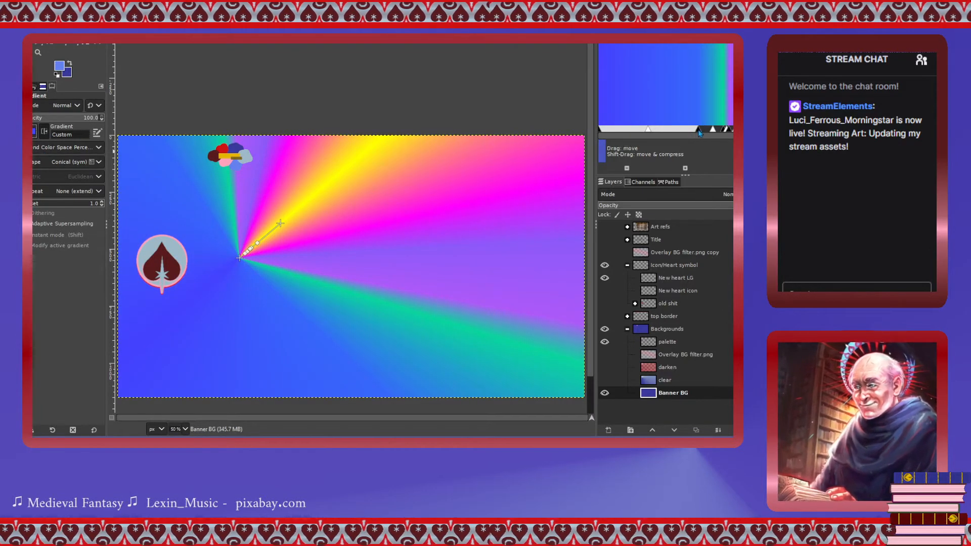
drag(700, 130, 628, 132)
drag(751, 130, 751, 131)
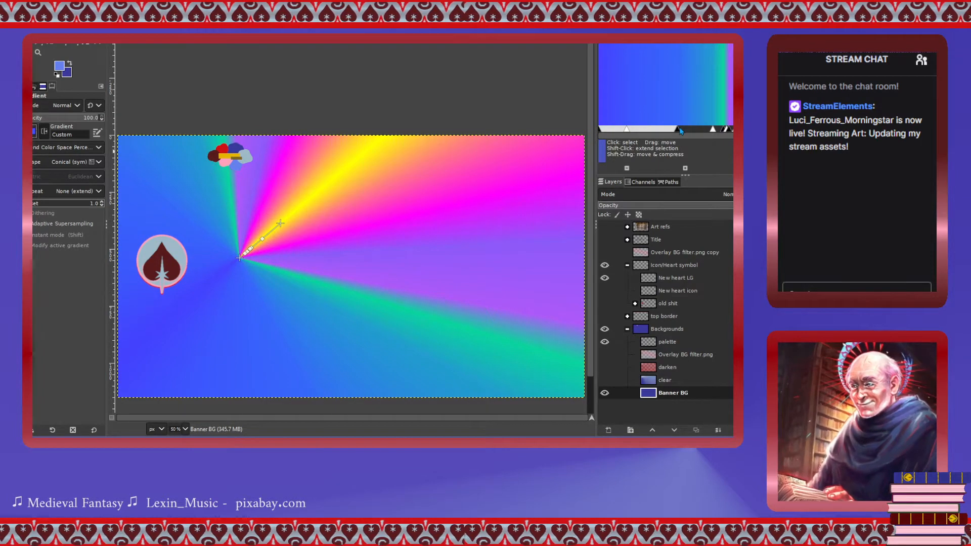
click(717, 320)
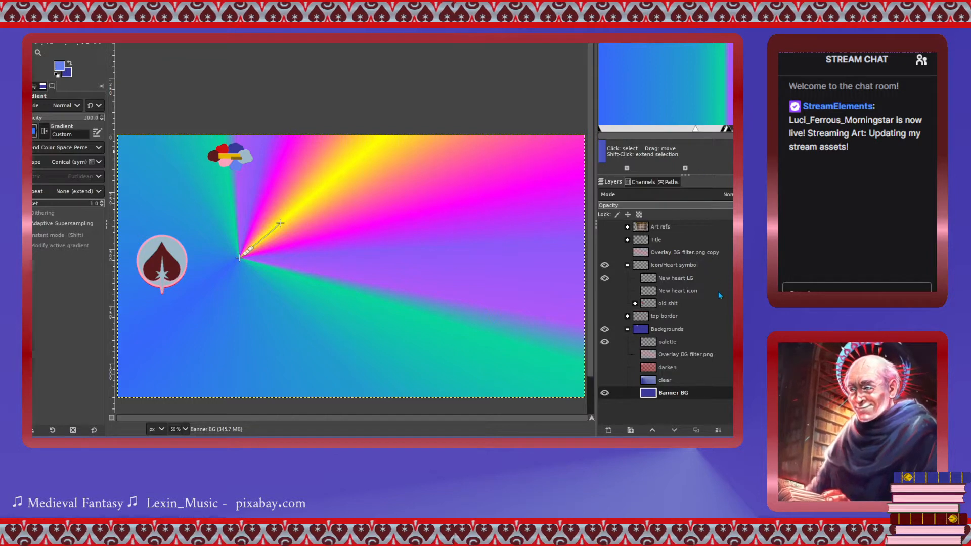
click(722, 320)
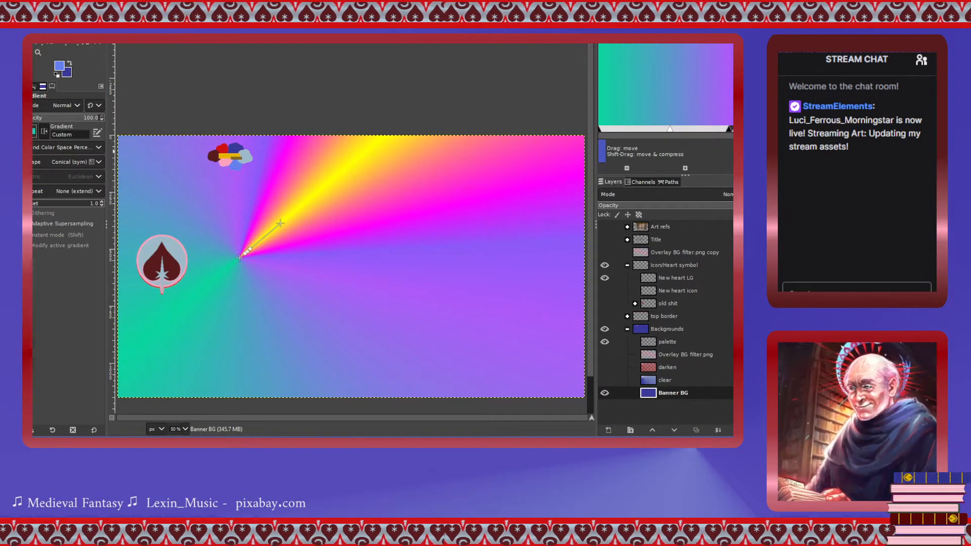
click(721, 320)
mouse_move(735, 129)
mouse_down()
mouse_move(695, 129)
mouse_move(718, 129)
mouse_up()
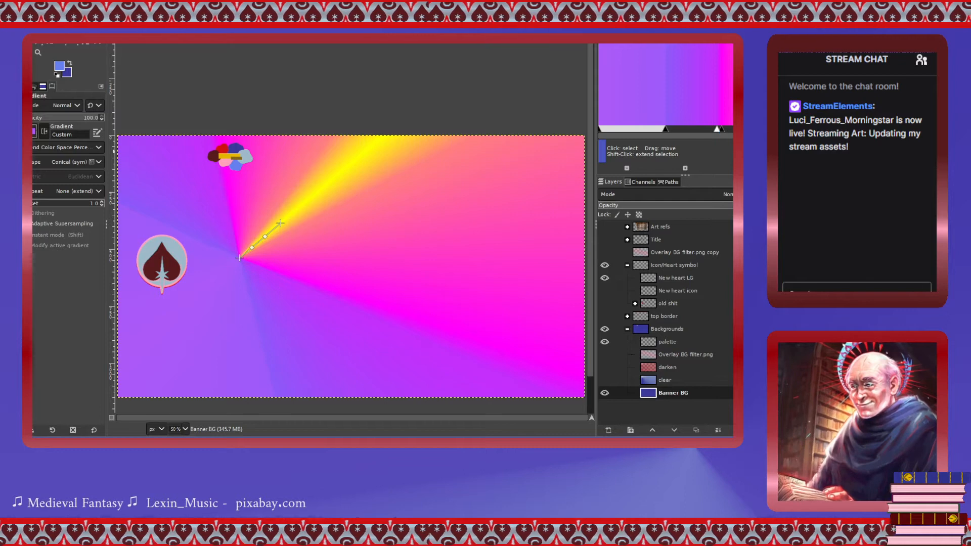
click(613, 315)
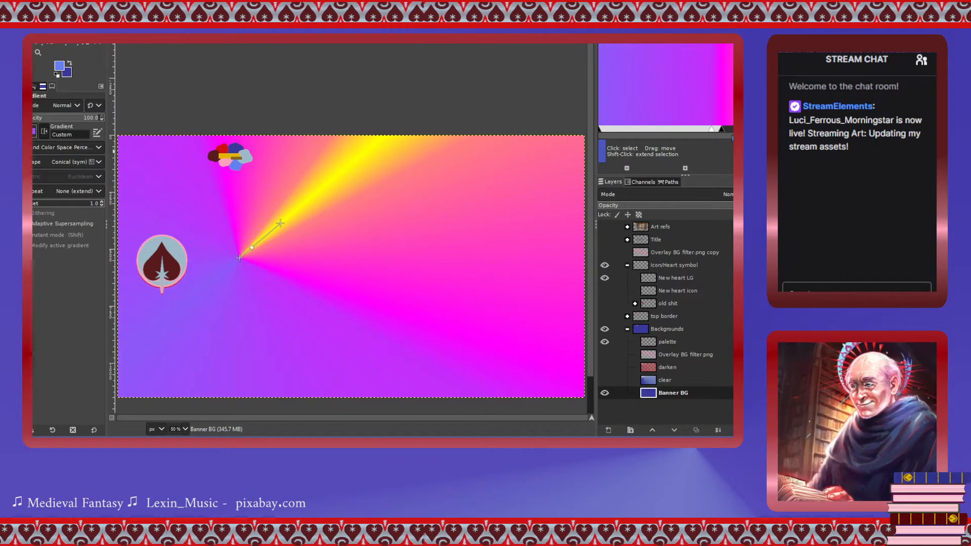
Recolour the first gradient segment from light blue to dark blue and shorten it by moving its end handle.
drag(722, 131, 661, 128)
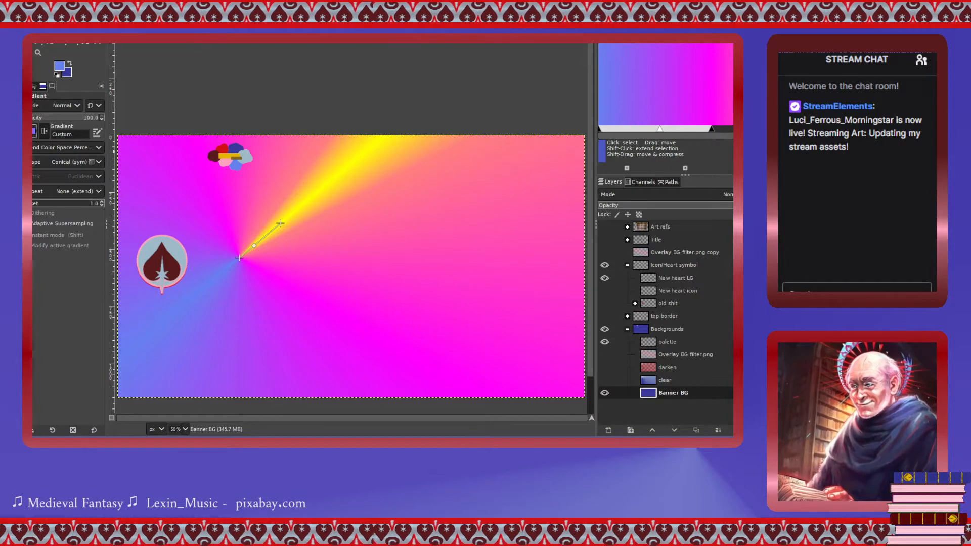
click(712, 247)
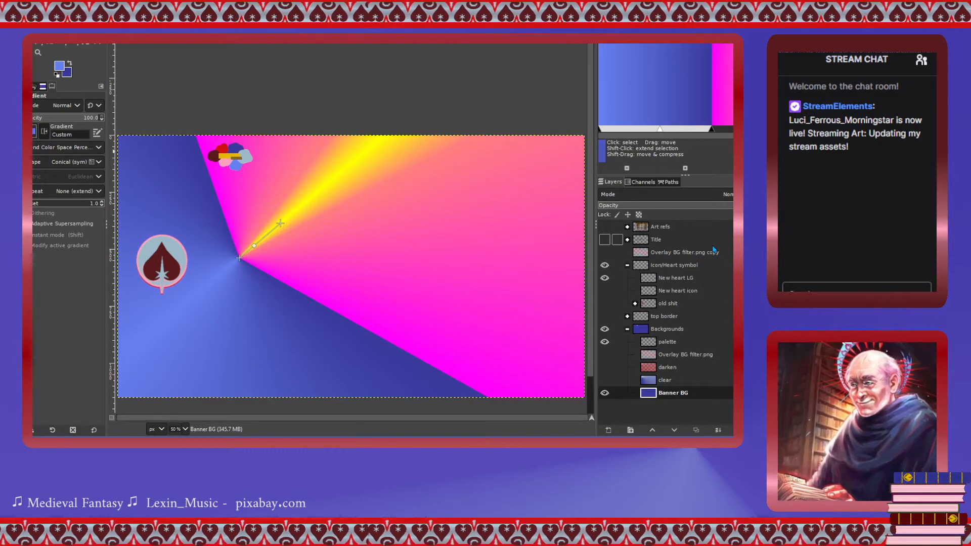
drag(711, 129, 672, 131)
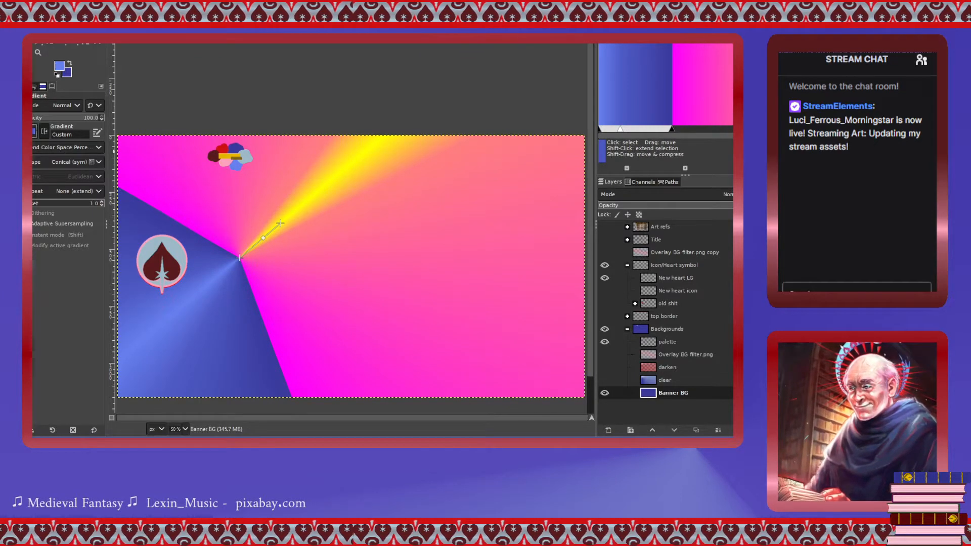
Adjust the boundary between the blue and magenta segments and shift the midpoint of the magenta-to-yellow segment.
drag(762, 131, 716, 130)
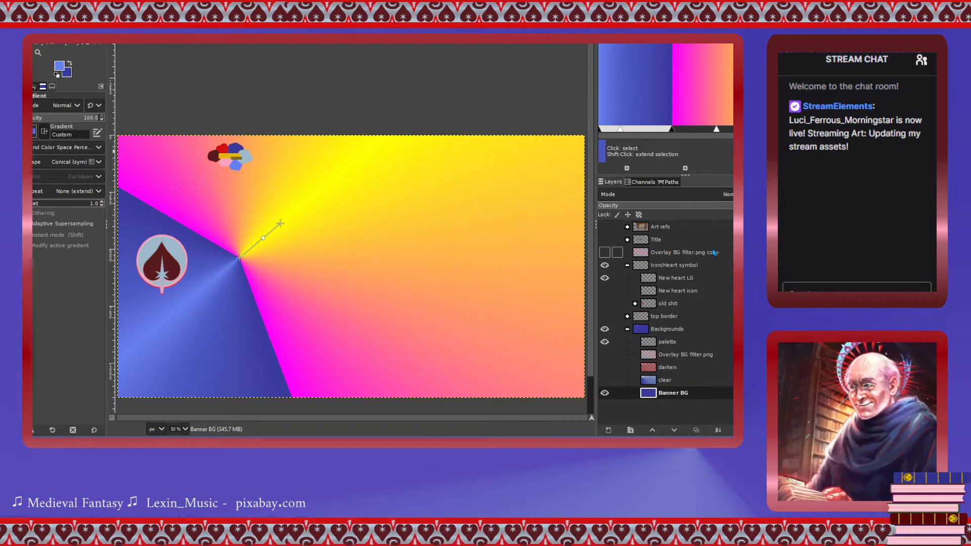
drag(761, 129, 719, 133)
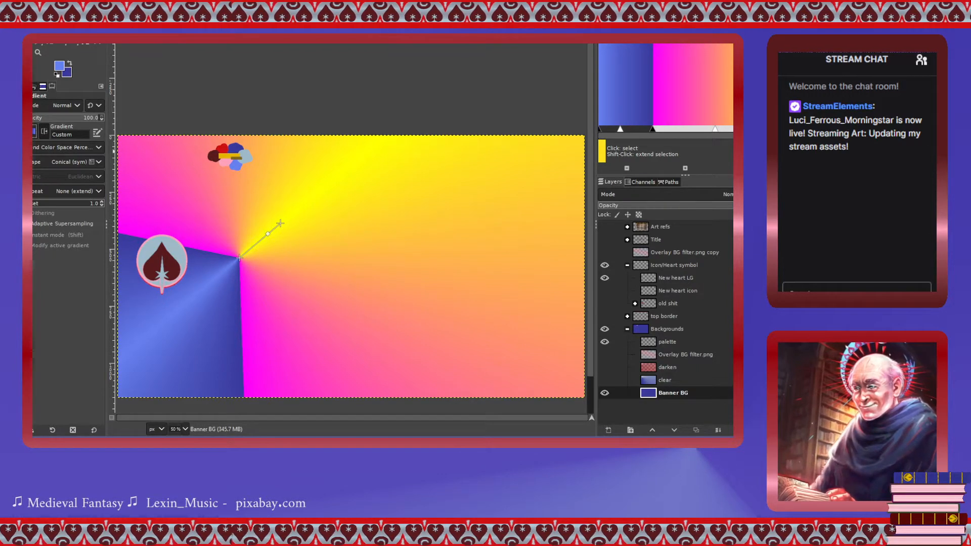
drag(652, 129, 672, 135)
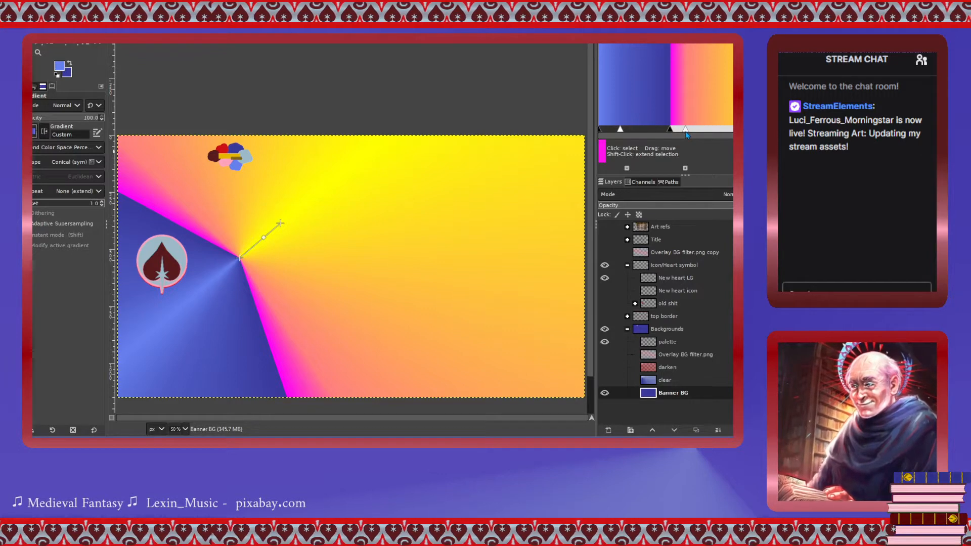
drag(688, 134, 705, 133)
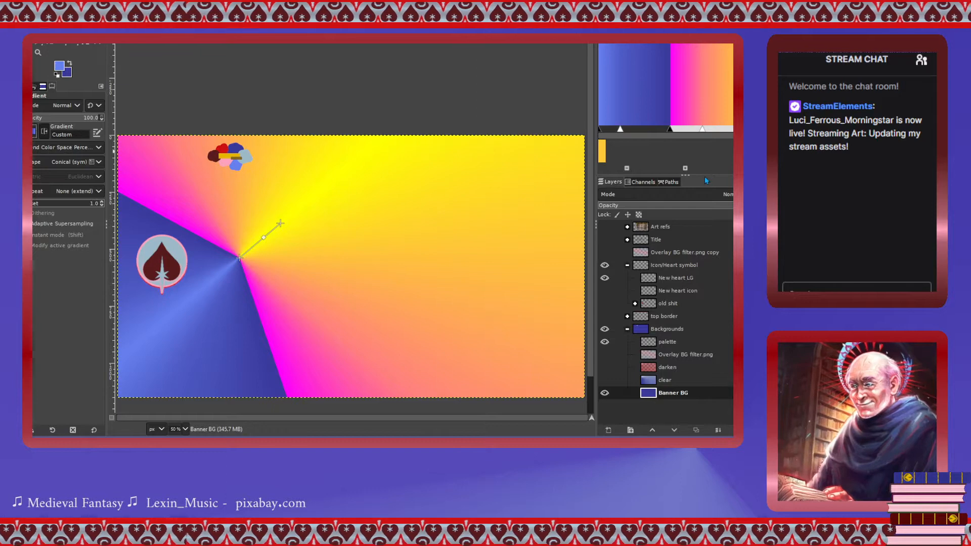
Change the yellow end colour of the last gradient segment to dark blue.
drag(706, 177, 718, 113)
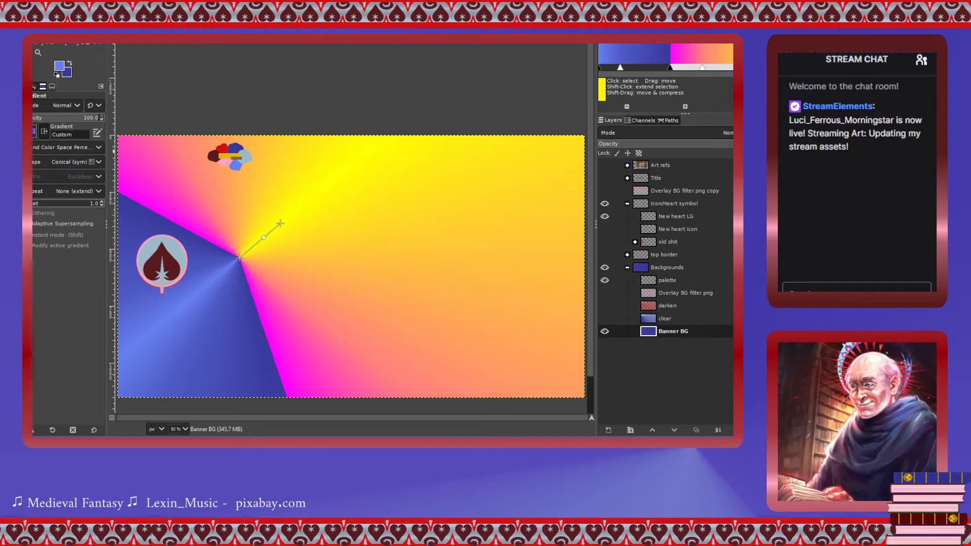
click(713, 196)
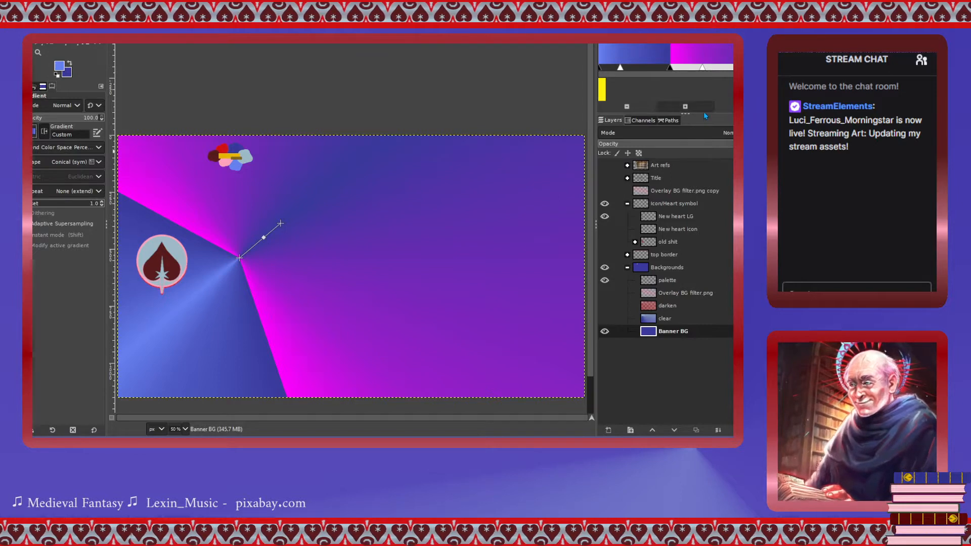
drag(702, 114, 710, 200)
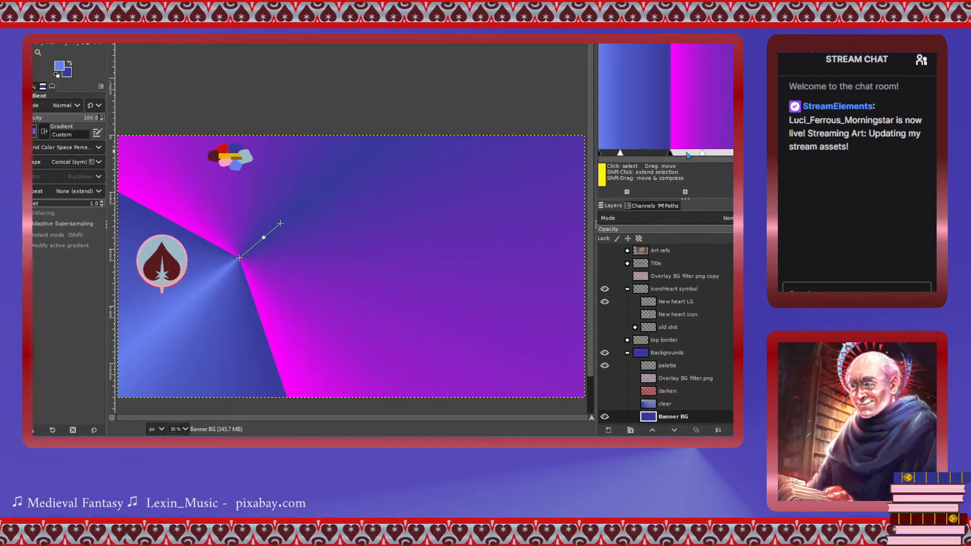
Recolour the magenta start of the last gradient segment light blue and reposition the boundary and handles between the two segments.
drag(671, 153, 698, 154)
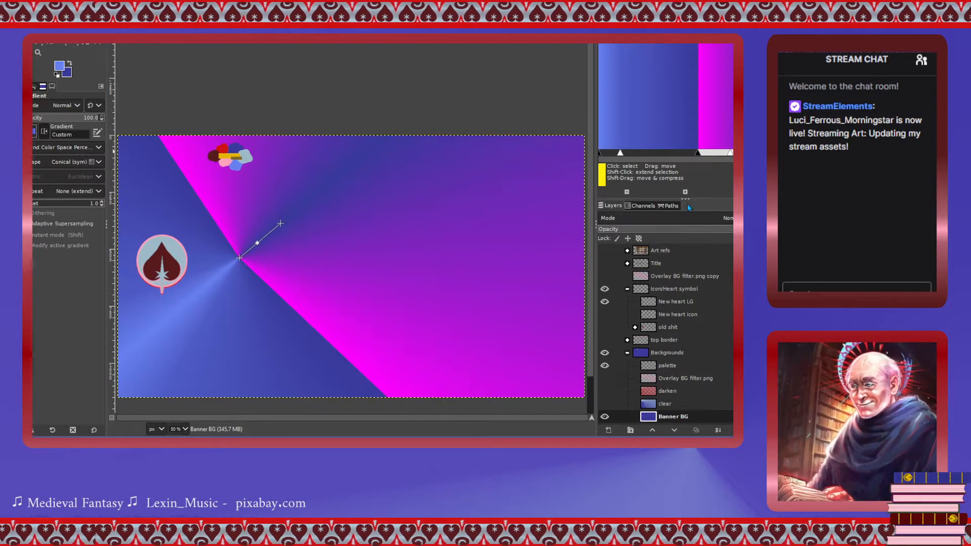
click(648, 219)
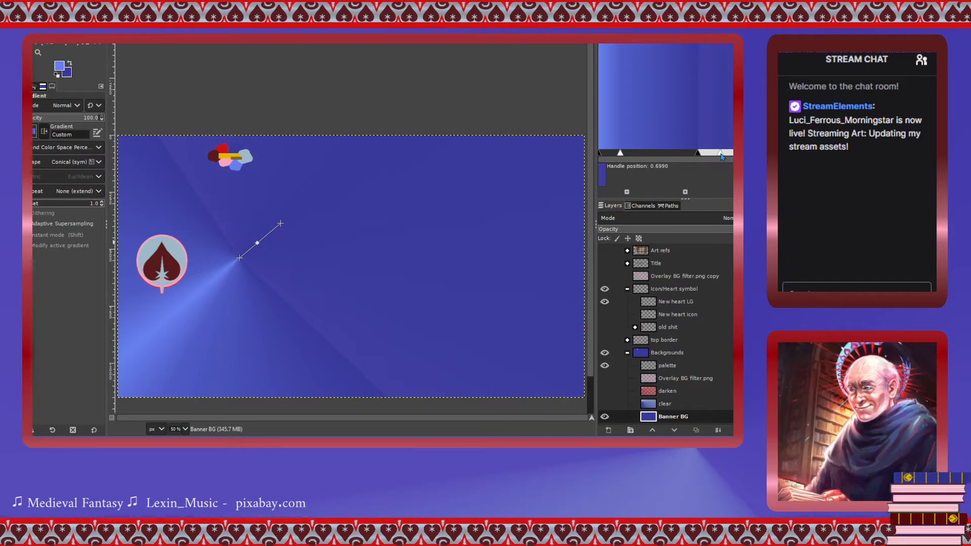
mouse_move(698, 154)
mouse_down()
mouse_move(676, 155)
mouse_move(687, 156)
mouse_up()
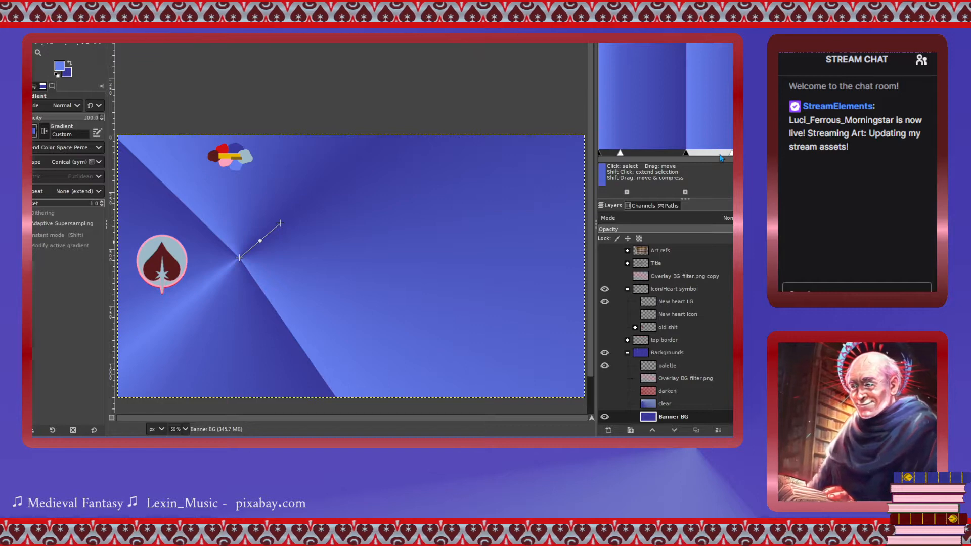
mouse_move(721, 154)
mouse_down()
mouse_move(704, 155)
mouse_move(727, 154)
mouse_up()
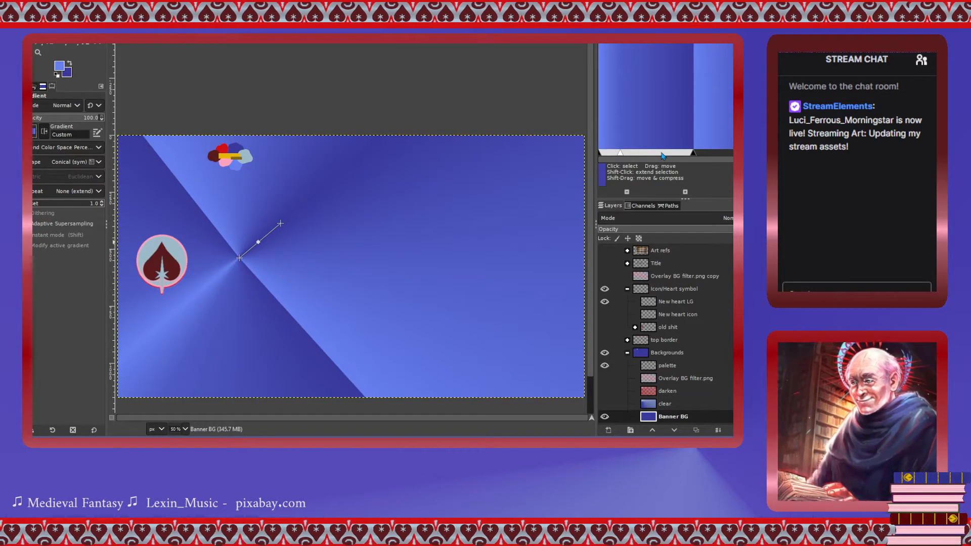
Recolour the start of the last gradient segment dark blue and reposition the boundary between the two segments, widening the first one.
drag(721, 157, 698, 157)
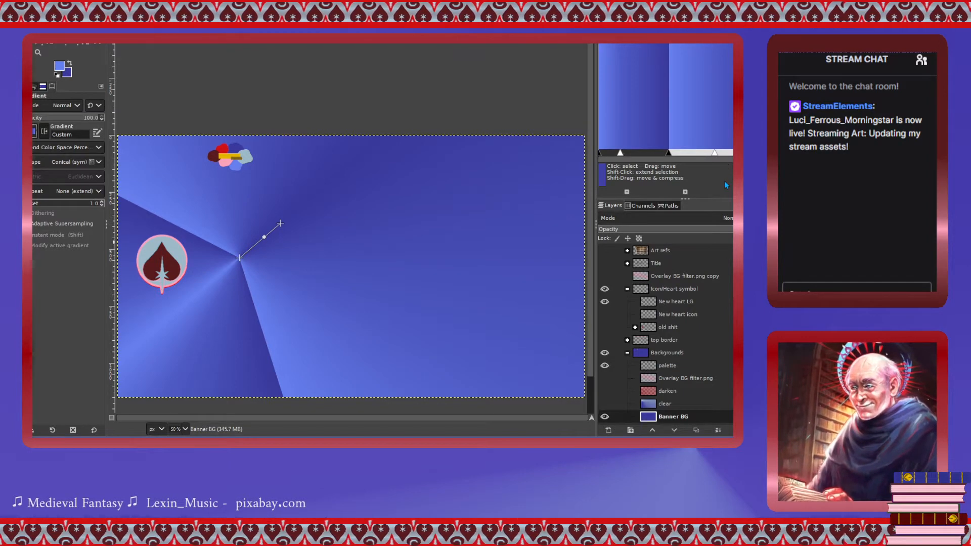
click(628, 219)
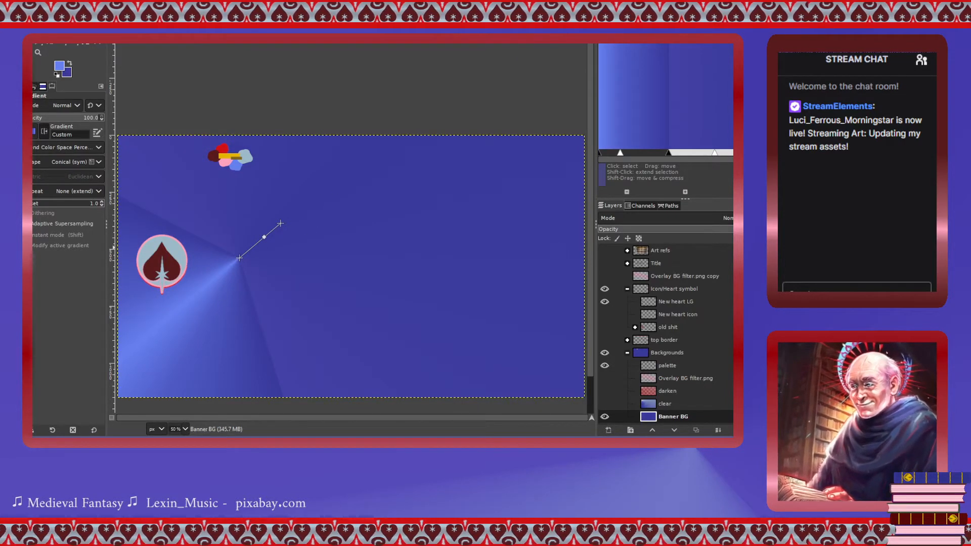
drag(715, 154, 694, 157)
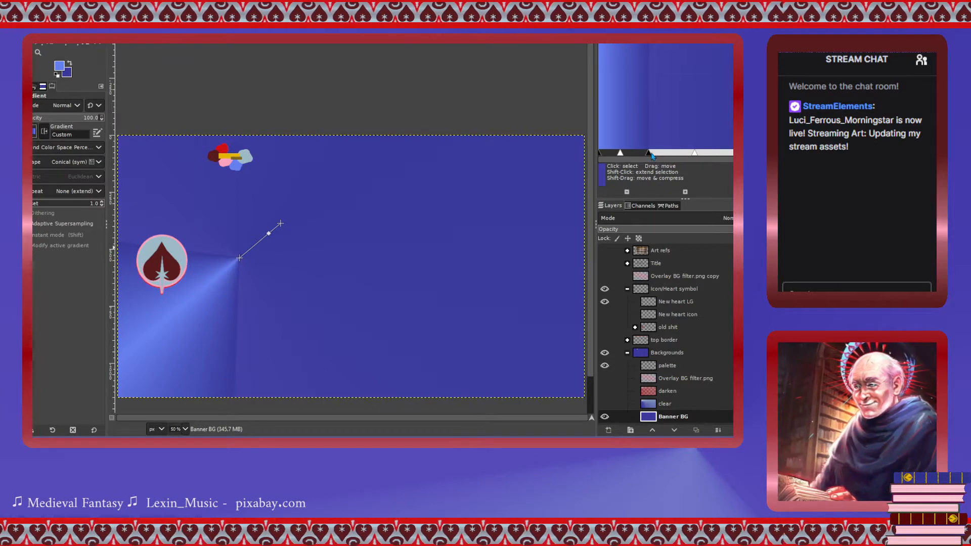
drag(651, 154, 730, 157)
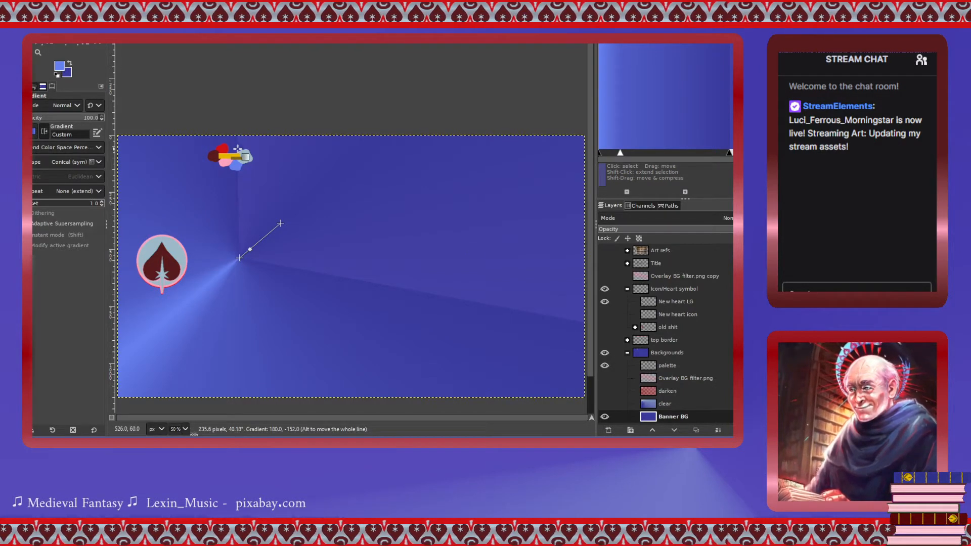
Sample the light blue palette swatch as the foreground colour and redraw the conical gradient slightly up and left of its previous centre.
key(o)
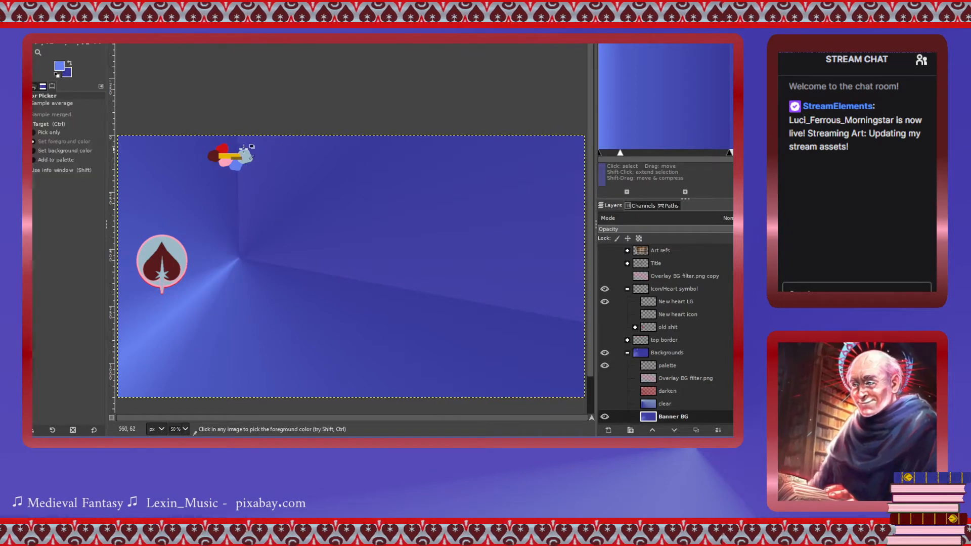
click(237, 147)
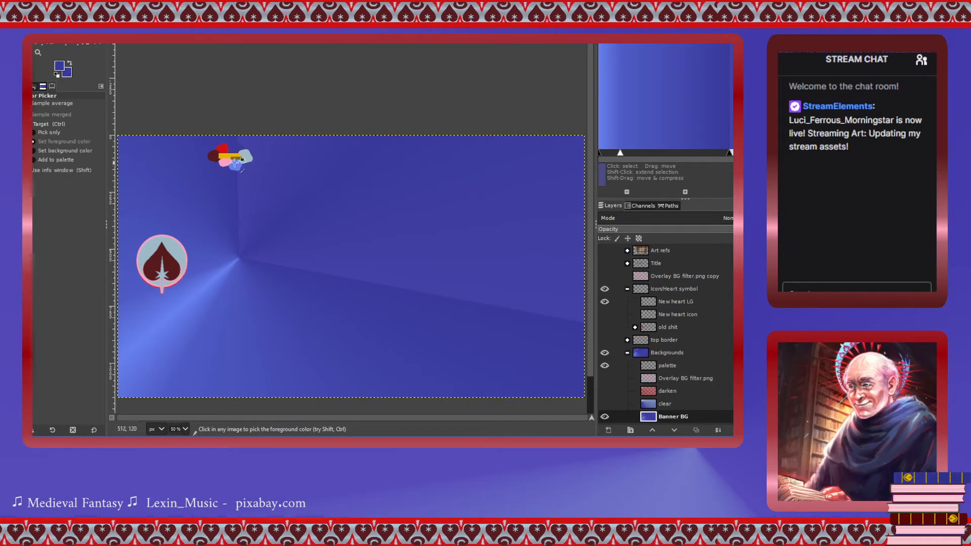
click(238, 169)
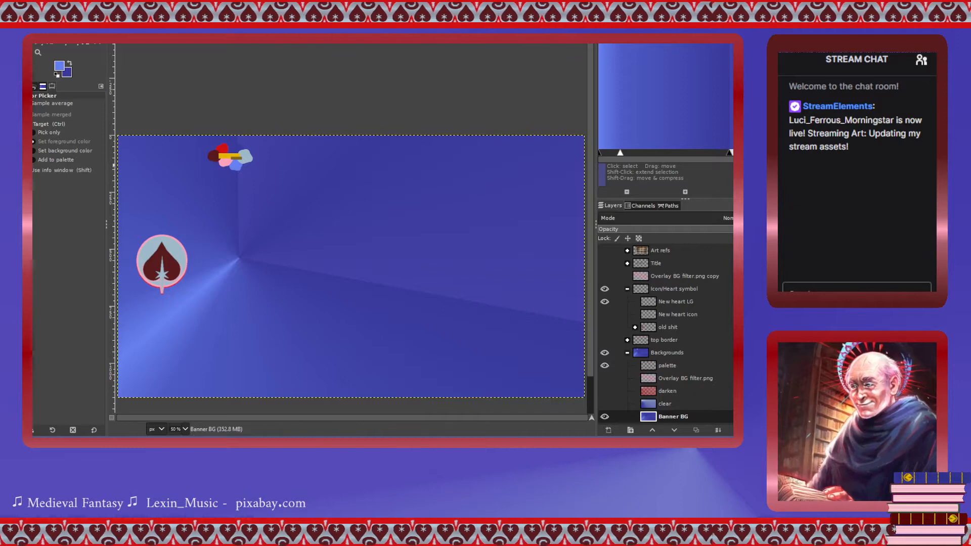
key(g)
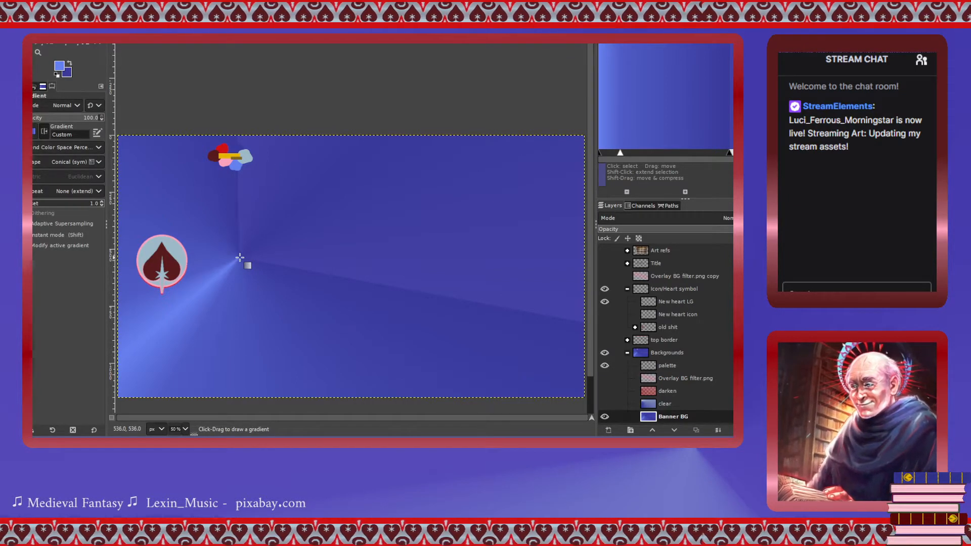
mouse_move(229, 239)
mouse_down()
mouse_move(283, 204)
mouse_move(260, 212)
mouse_up()
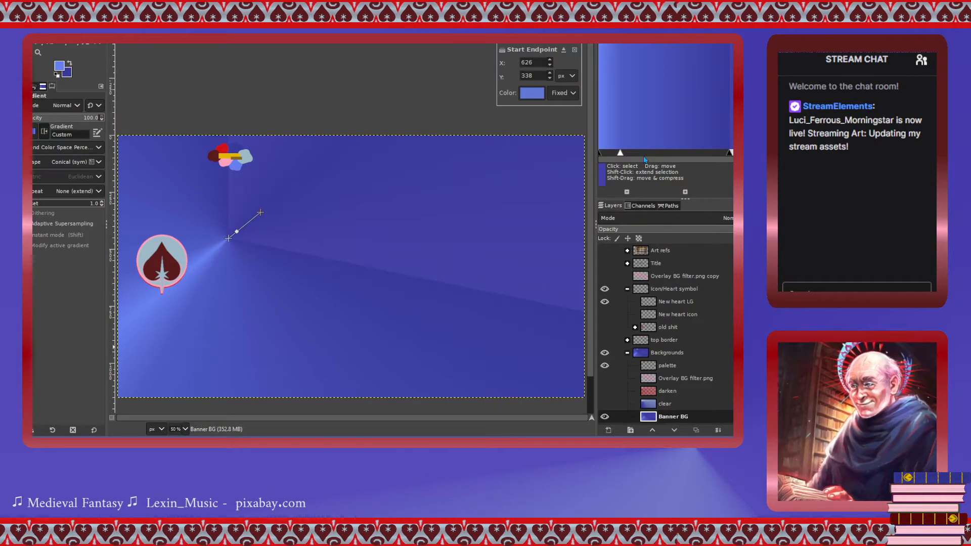
Centre the first gradient segment's midpoint, recolour its end a more saturated blue, and move its boundary with the last segment inward.
click(621, 154)
drag(622, 156, 656, 155)
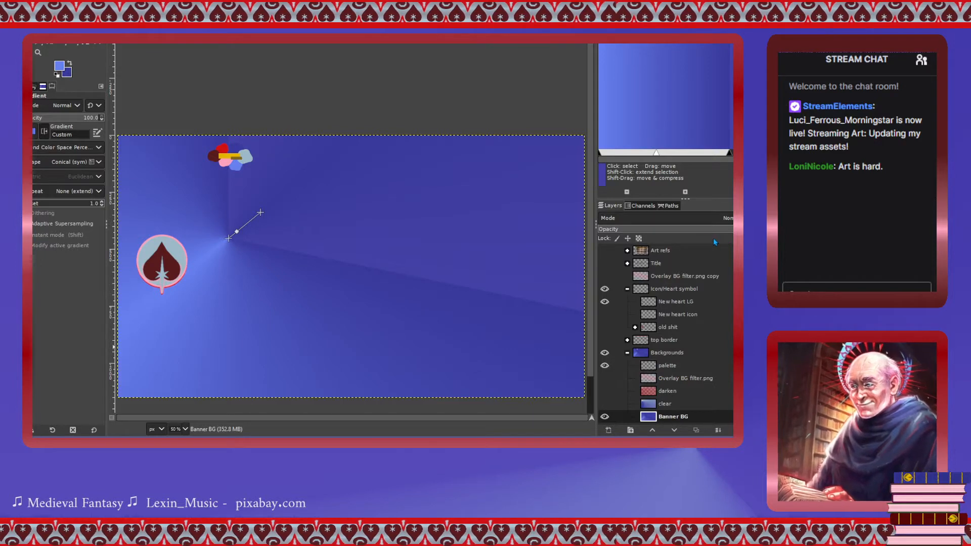
click(642, 265)
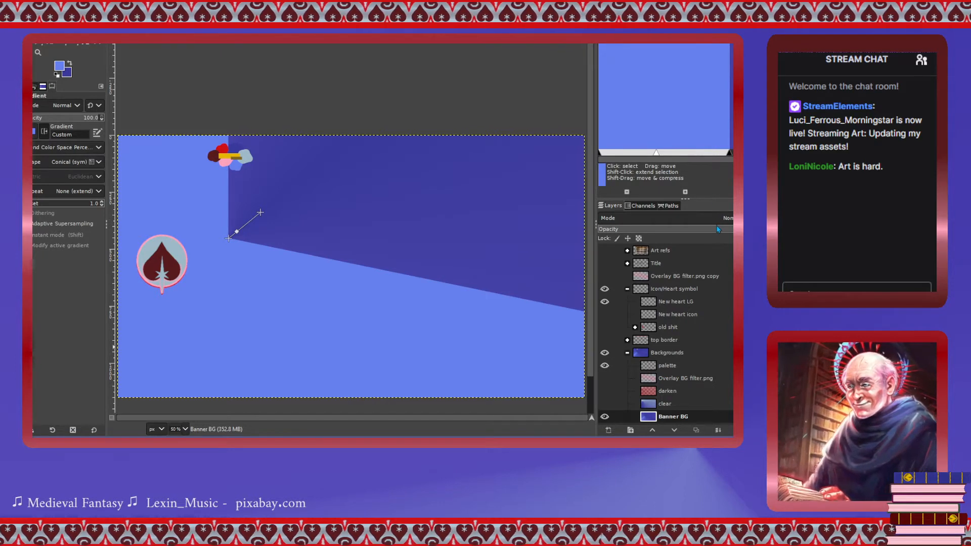
click(605, 262)
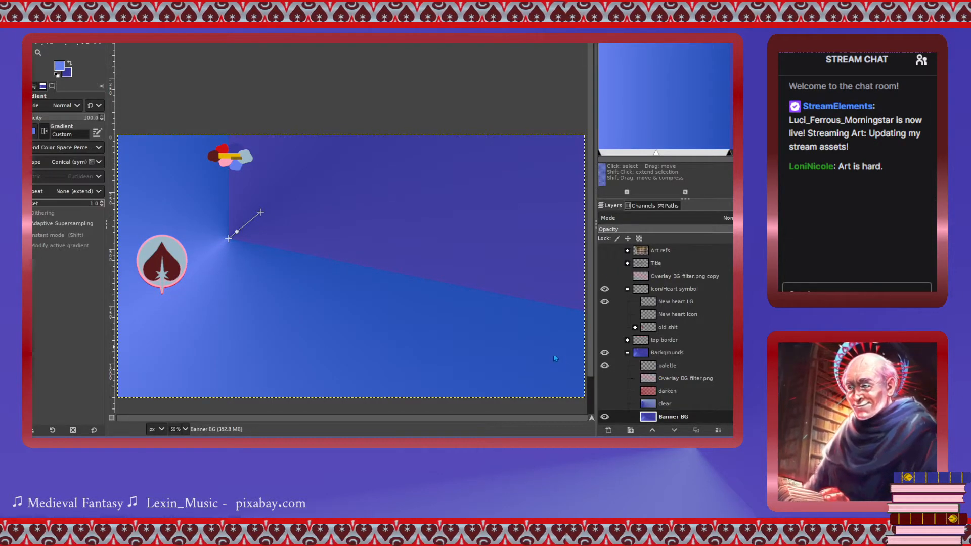
drag(729, 154, 705, 158)
click(726, 157)
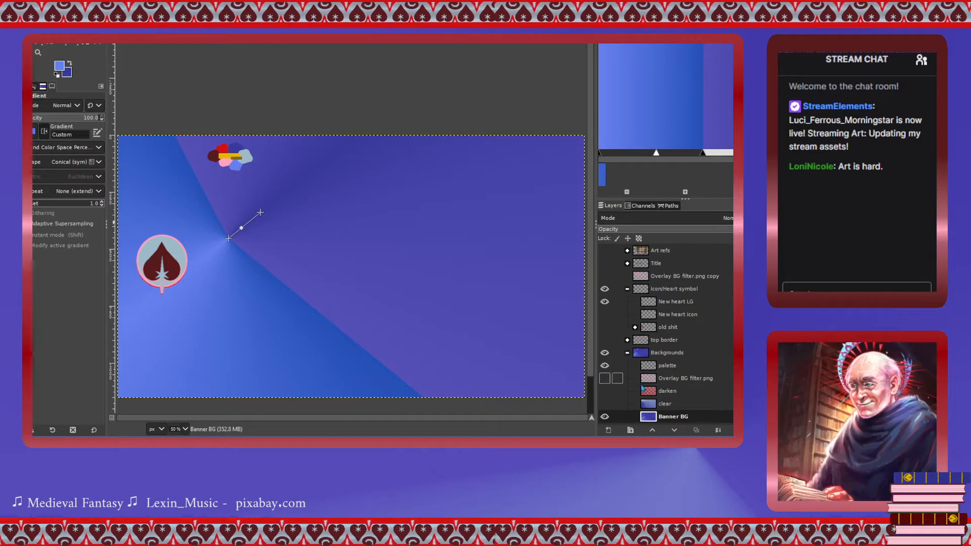
Paint light and dark blue test swatches on the palette layer with the Pencil in Overlay mode at 37.1 opacity.
click(652, 368)
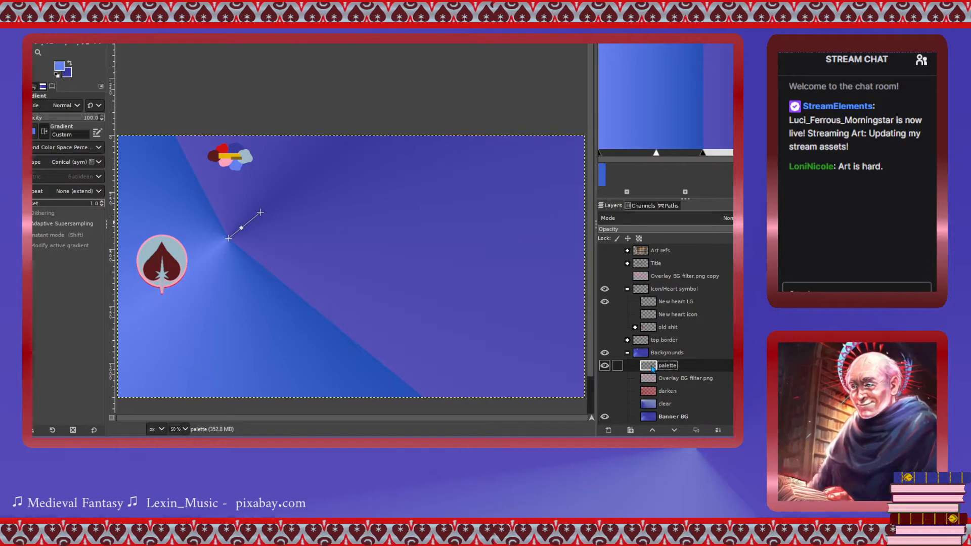
click(38, 45)
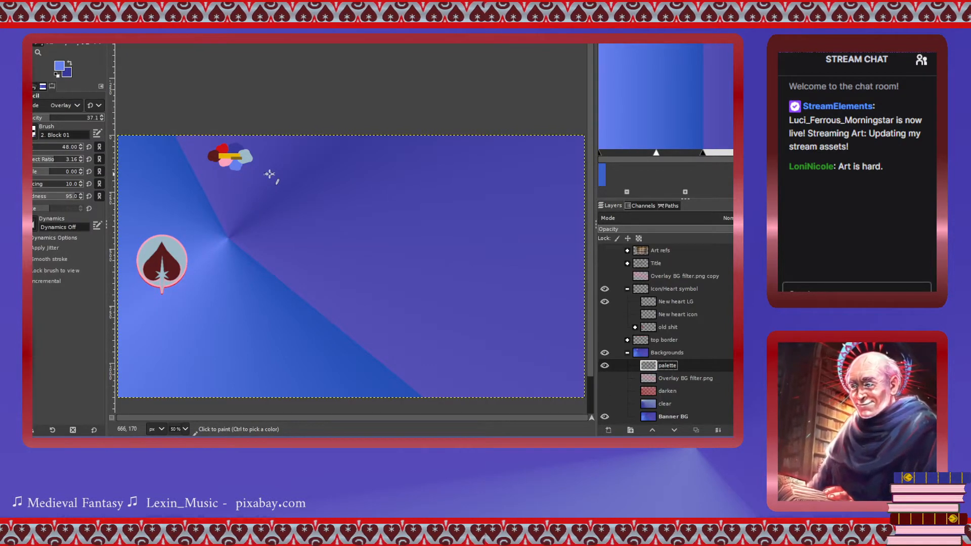
drag(270, 174, 265, 179)
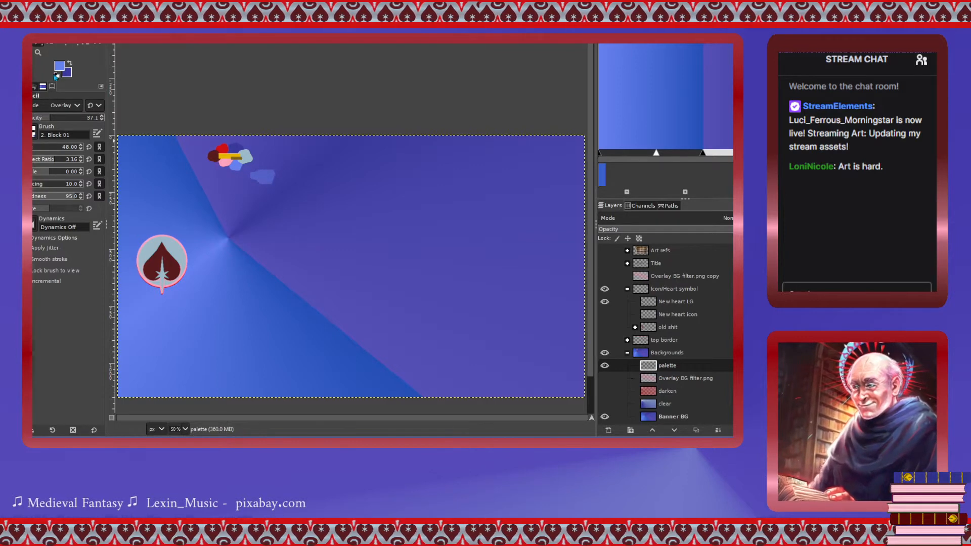
click(69, 64)
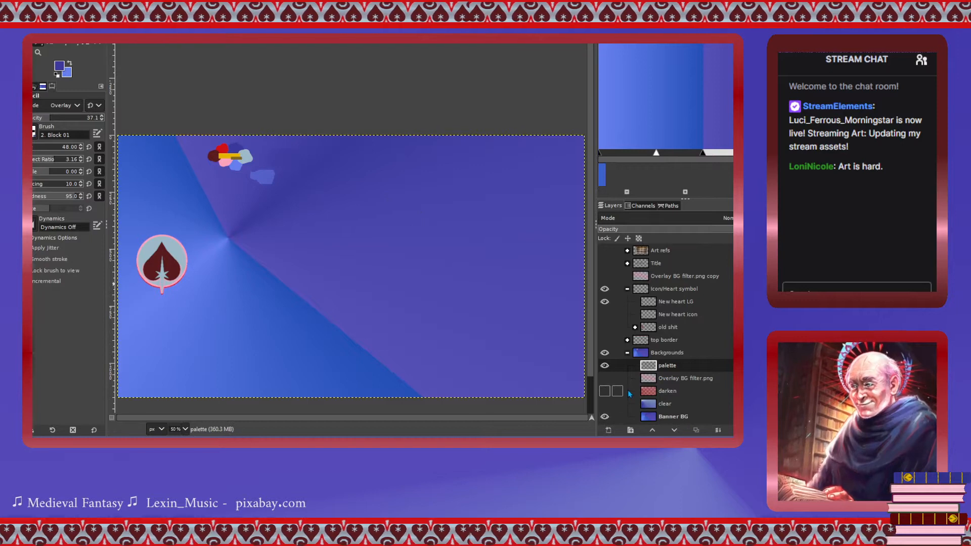
Preview the darken and clear layers one at a time, hide both again, and show the Overlay BG filter.png layer.
click(605, 392)
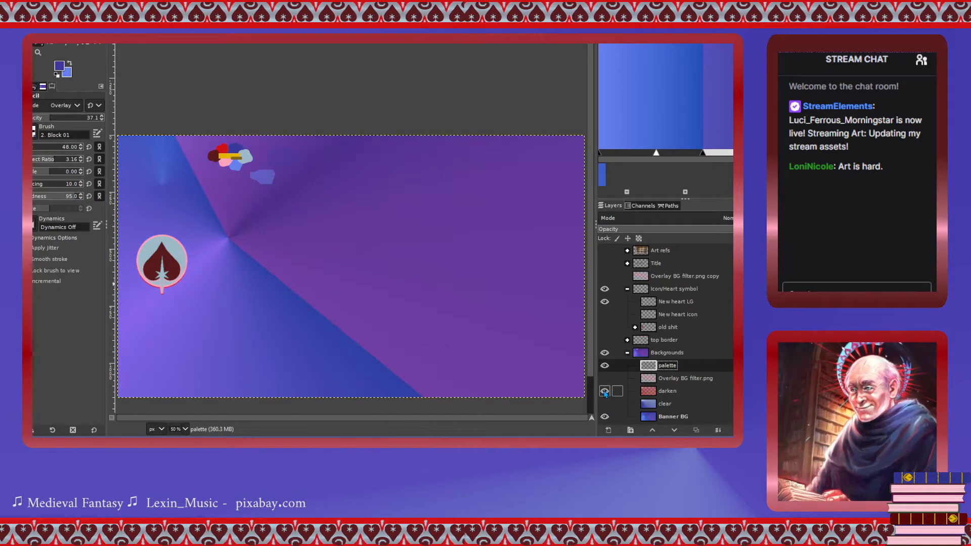
click(605, 391)
click(605, 404)
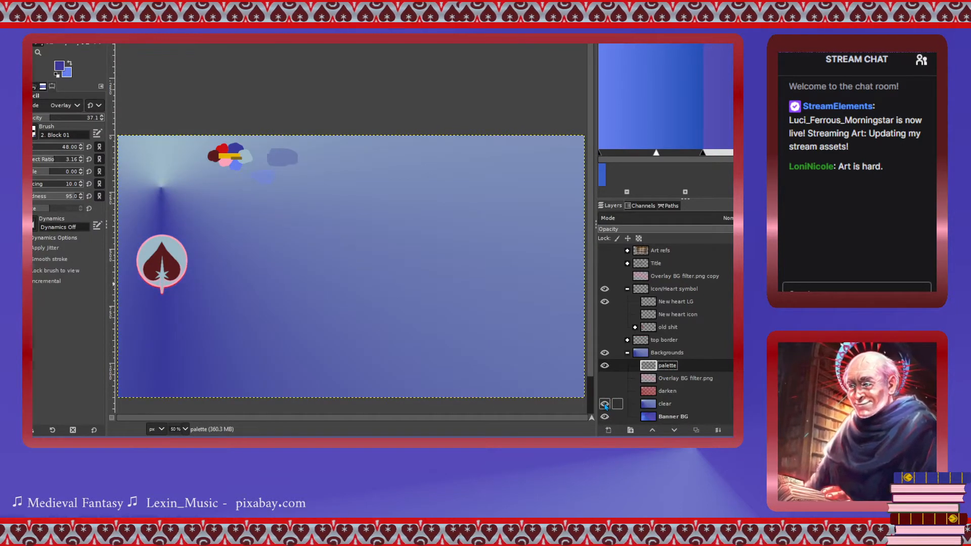
click(605, 404)
click(605, 379)
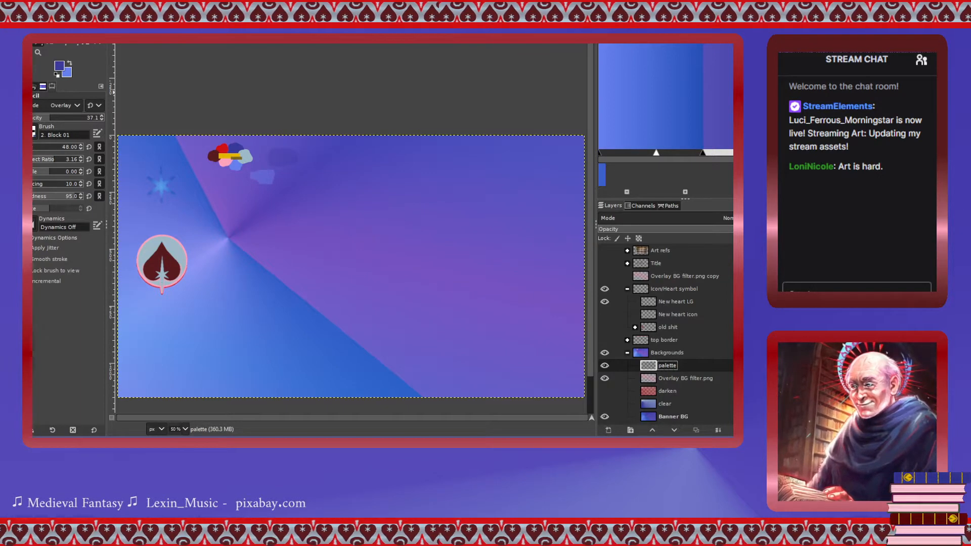
Bucket-fill the light test swatch with dark blue and the dark one with light blue, using Overlay mode at 54.7 opacity.
key(shift+b)
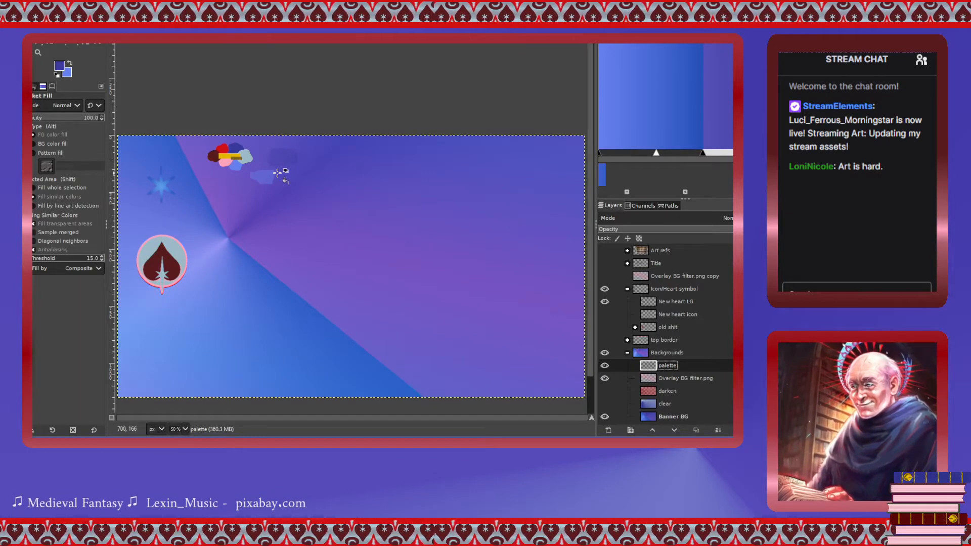
scroll(293, 194, up, 2)
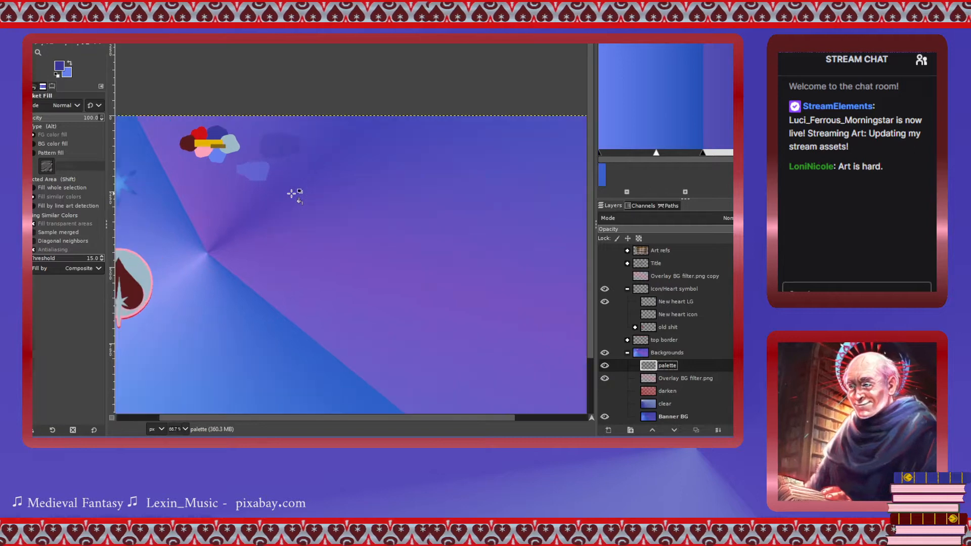
drag(378, 421, 310, 419)
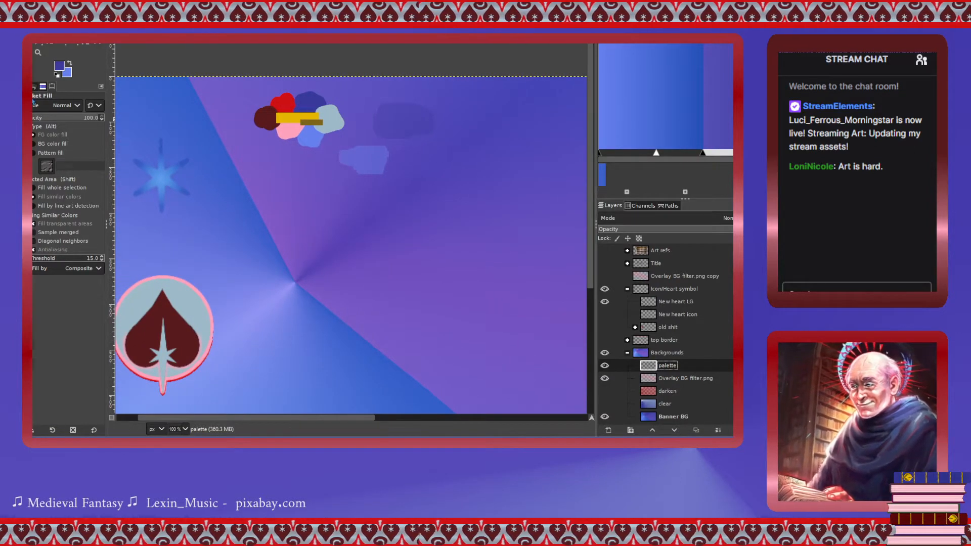
click(65, 110)
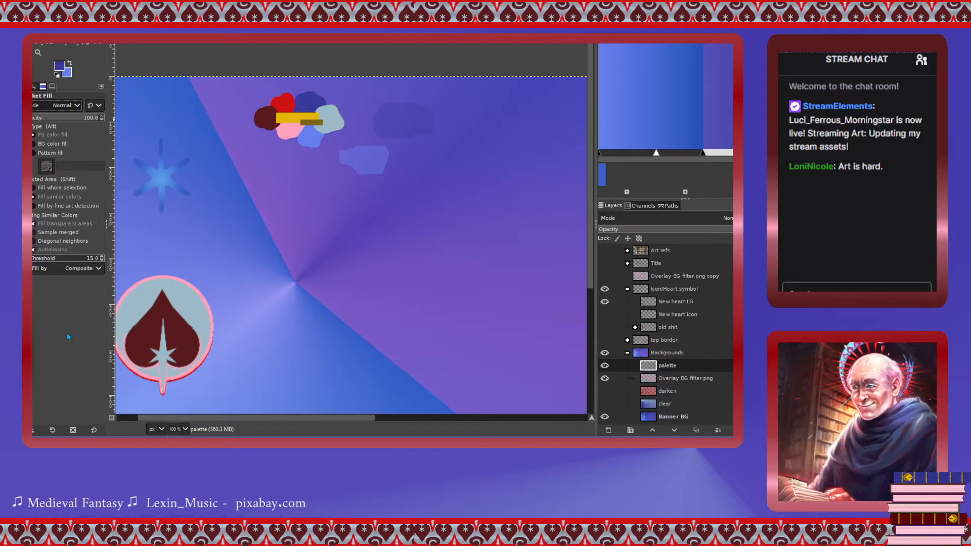
click(50, 323)
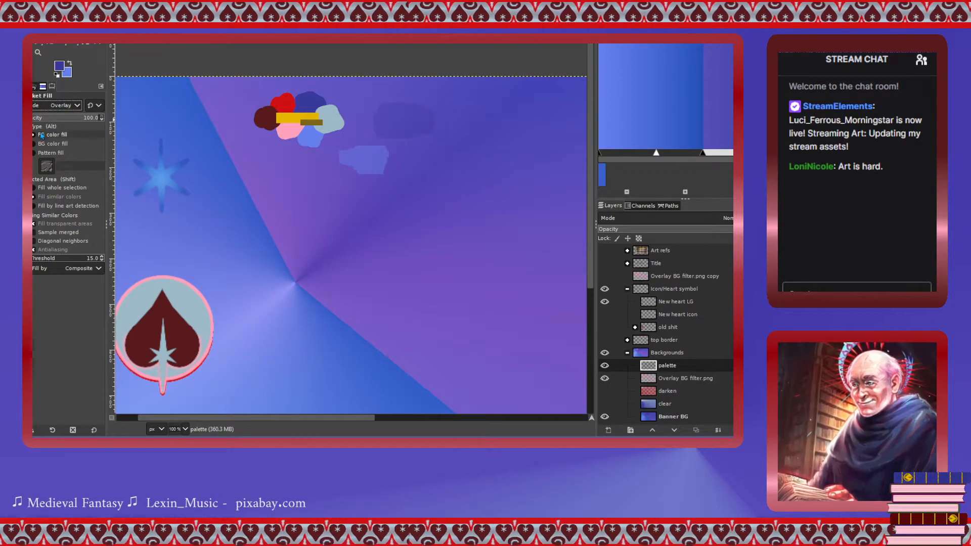
click(71, 118)
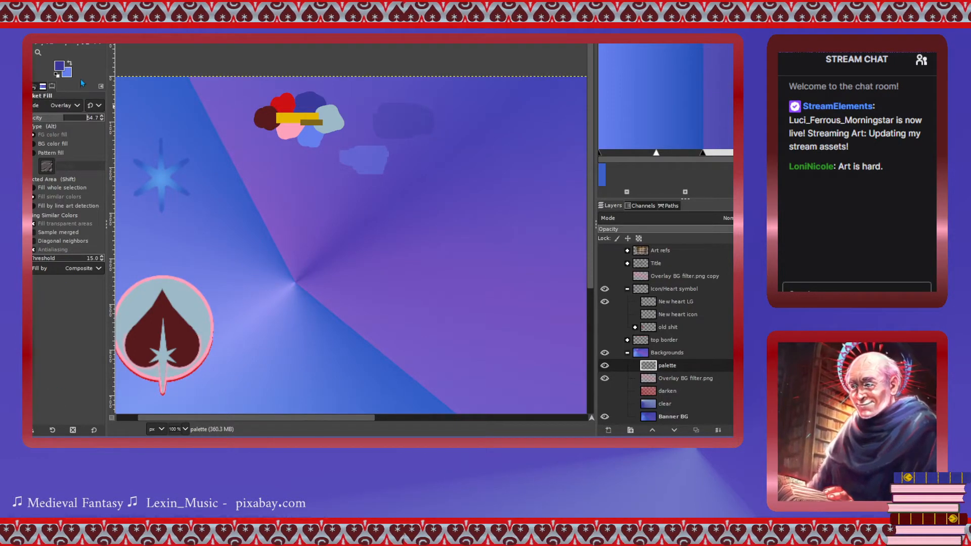
click(375, 159)
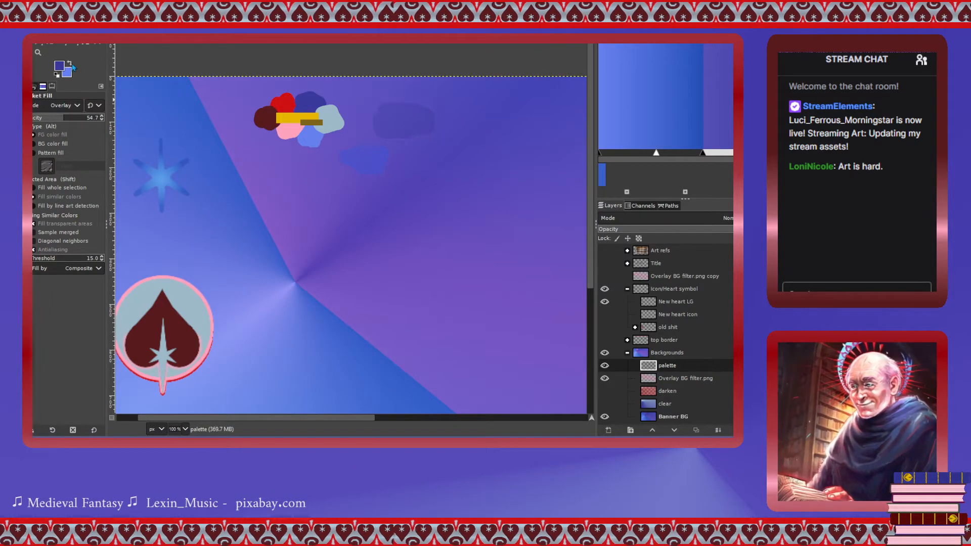
key(x)
click(401, 118)
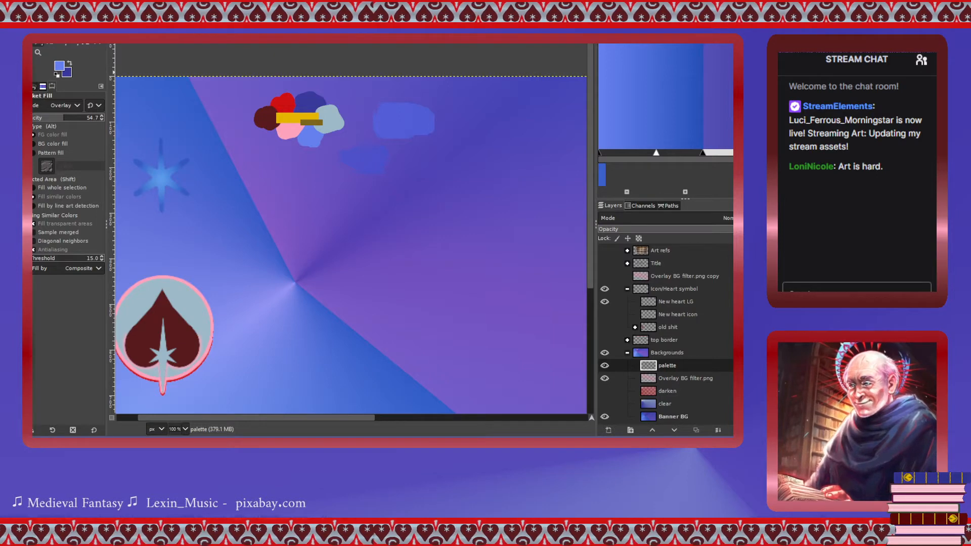
Pencil a second pair of test swatches, one light blue and one dark blue, beside the first pair on the palette layer.
key(n)
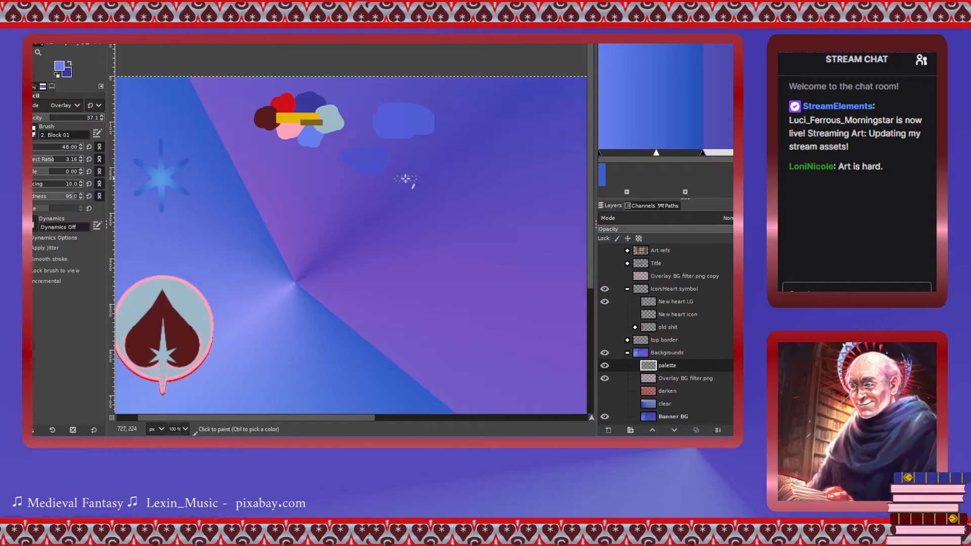
click(358, 187)
drag(415, 181, 415, 189)
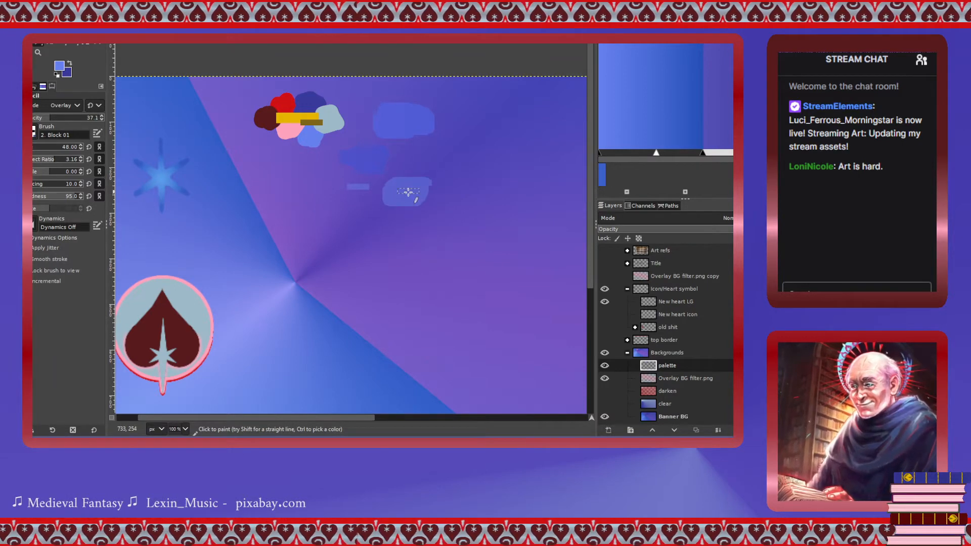
click(70, 65)
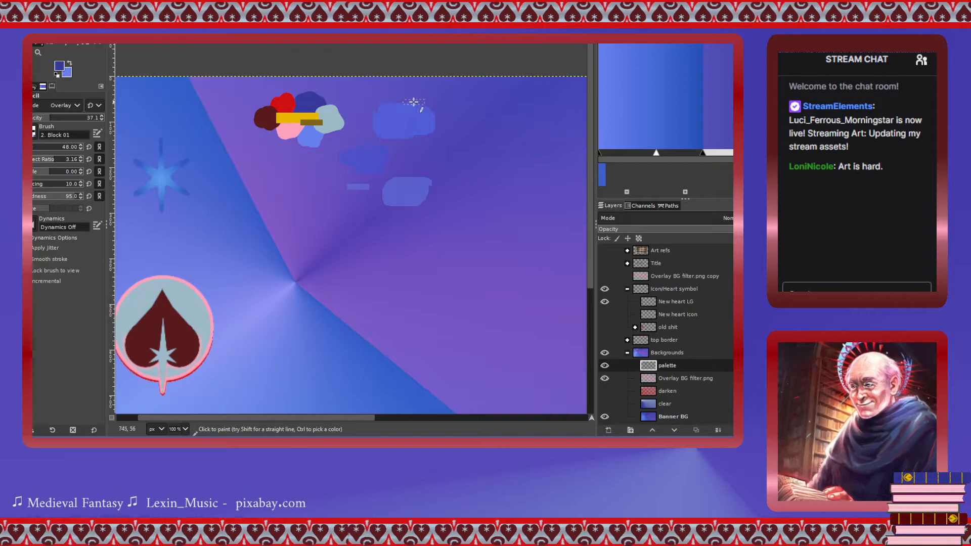
mouse_move(477, 135)
mouse_down()
mouse_move(441, 140)
mouse_move(479, 128)
mouse_move(466, 147)
mouse_up()
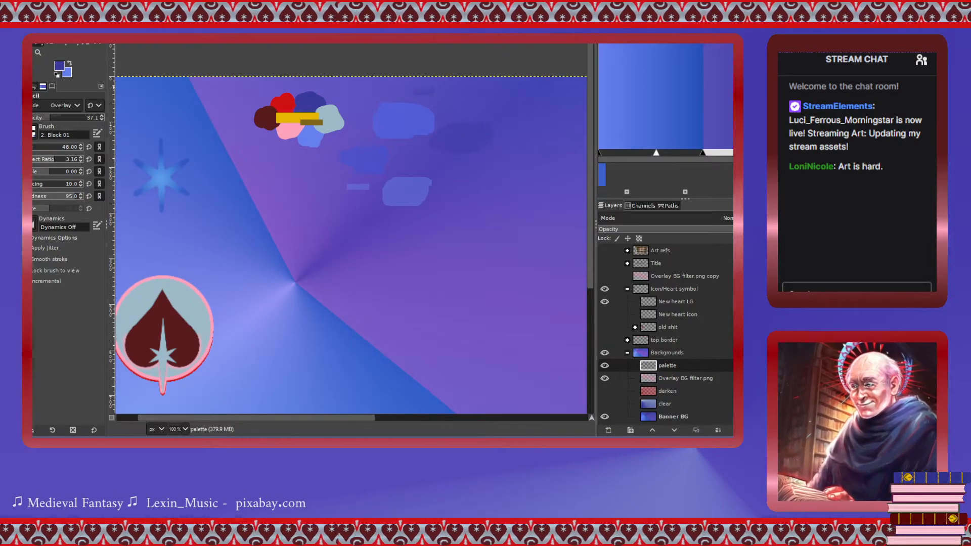
Bucket-fill the second pair of test swatches in Overlay mode at 26.5 opacity, dark blue on the light one and light blue on the dark one.
click(28, 42)
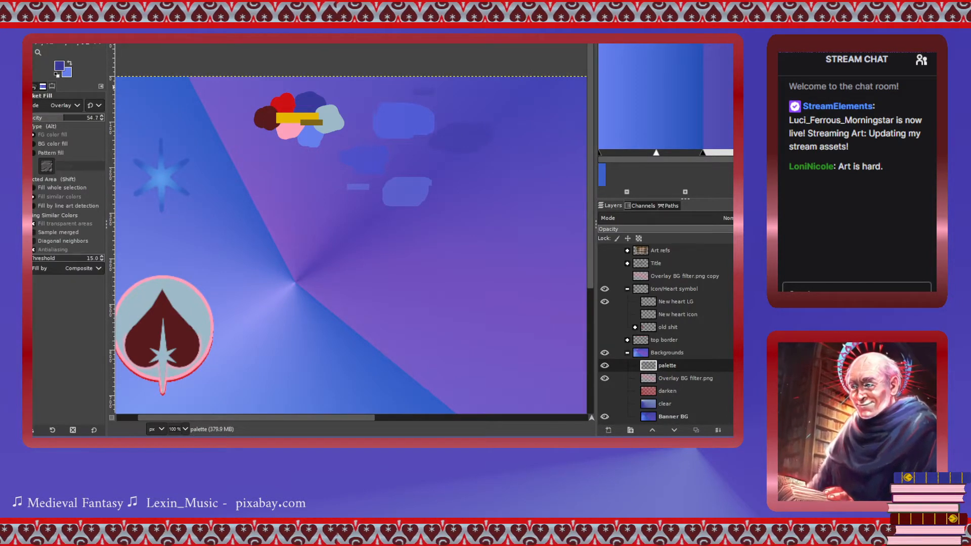
click(42, 119)
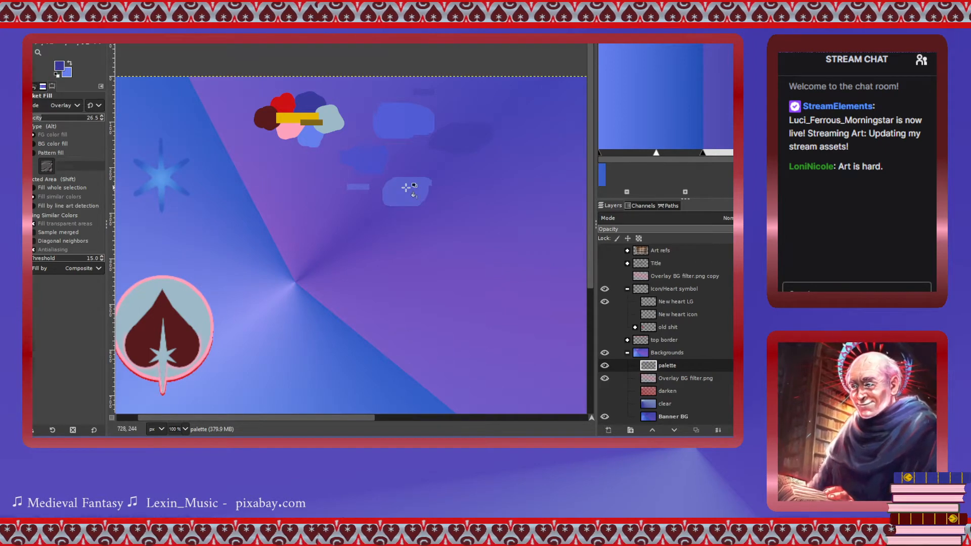
click(407, 188)
click(69, 62)
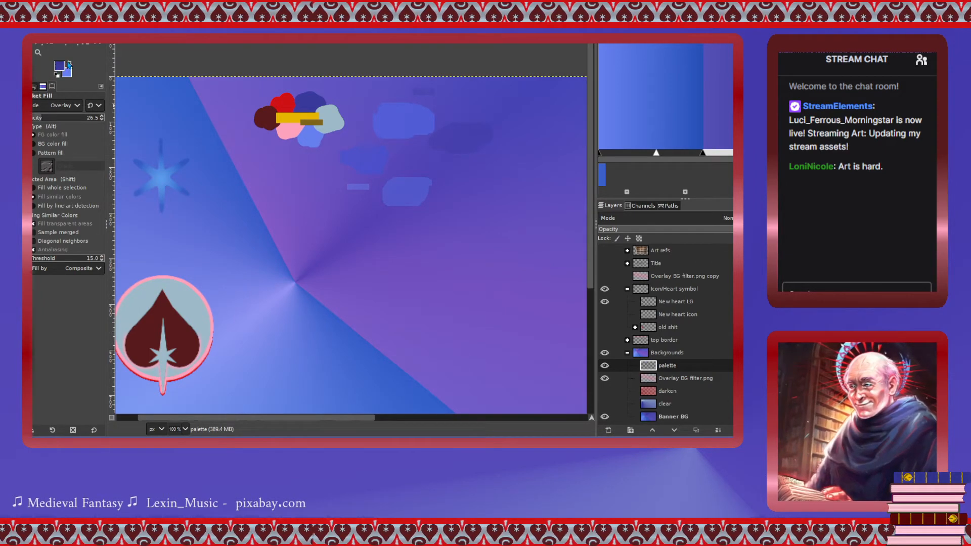
click(464, 140)
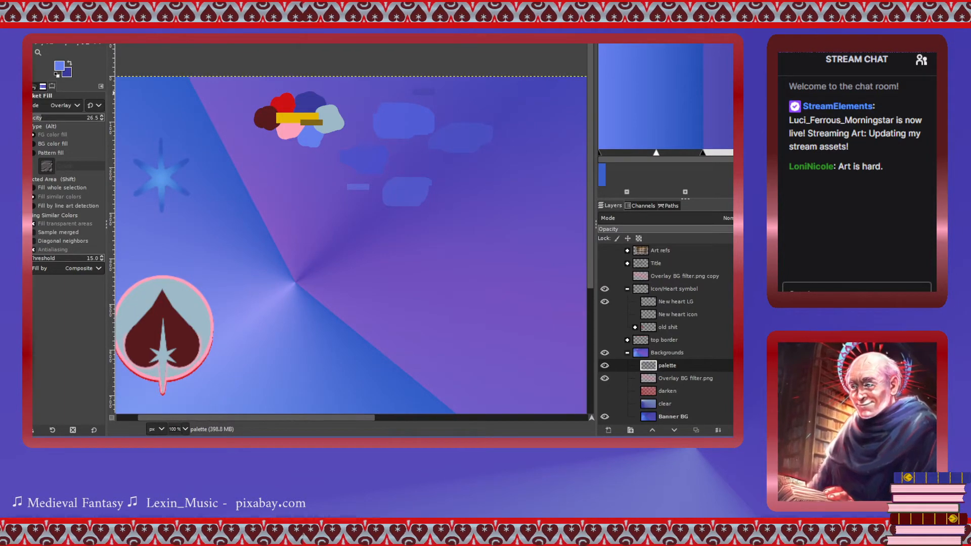
key(o)
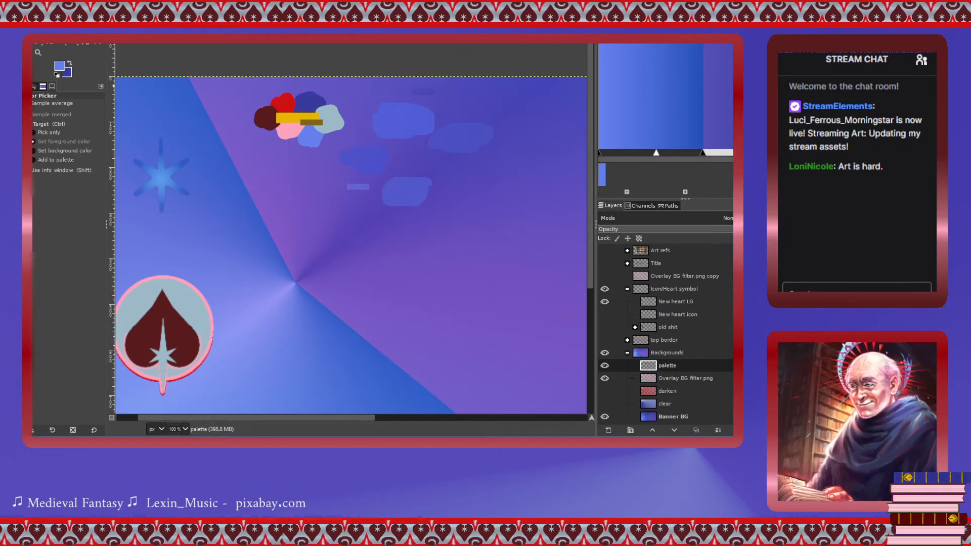
key(shift+g)
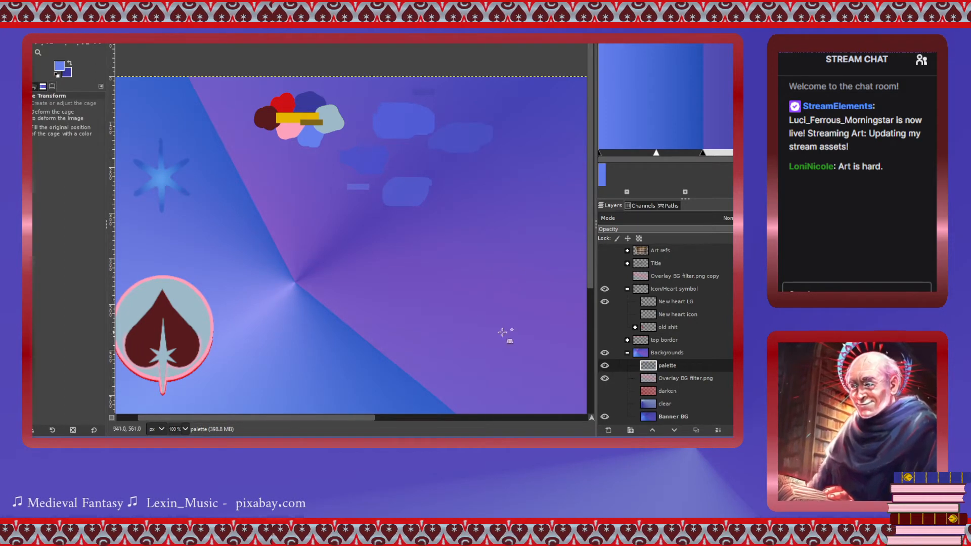
scroll(405, 310, down, 1)
click(339, 276)
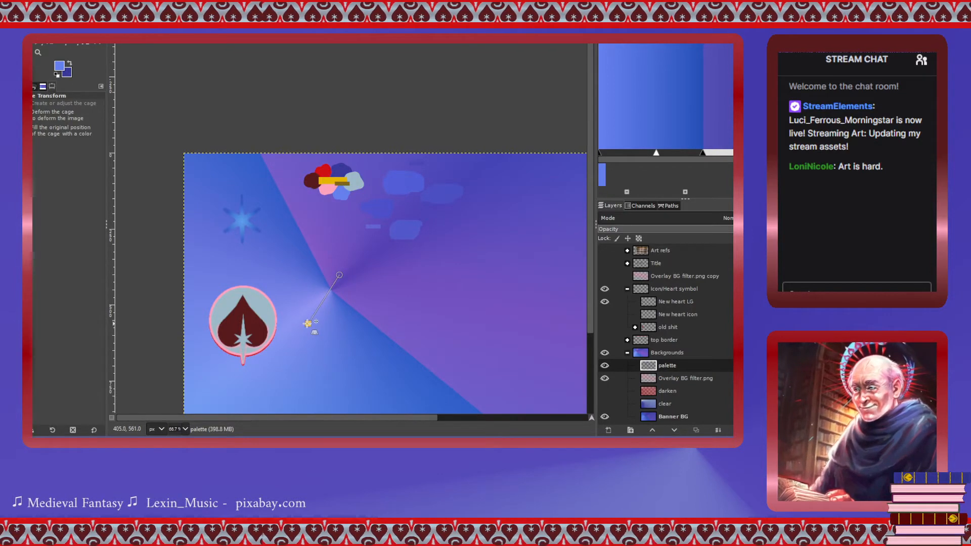
click(308, 324)
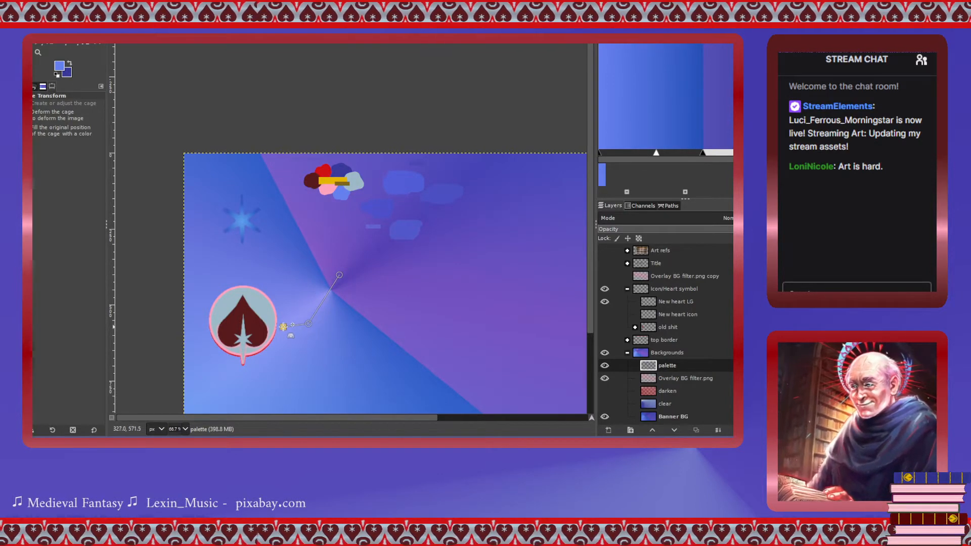
click(283, 327)
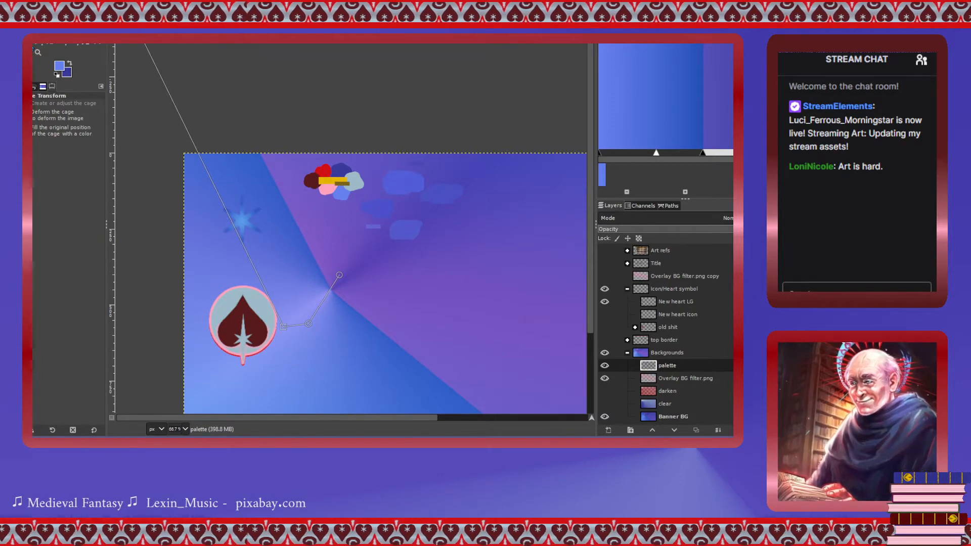
key(g)
drag(296, 318, 360, 265)
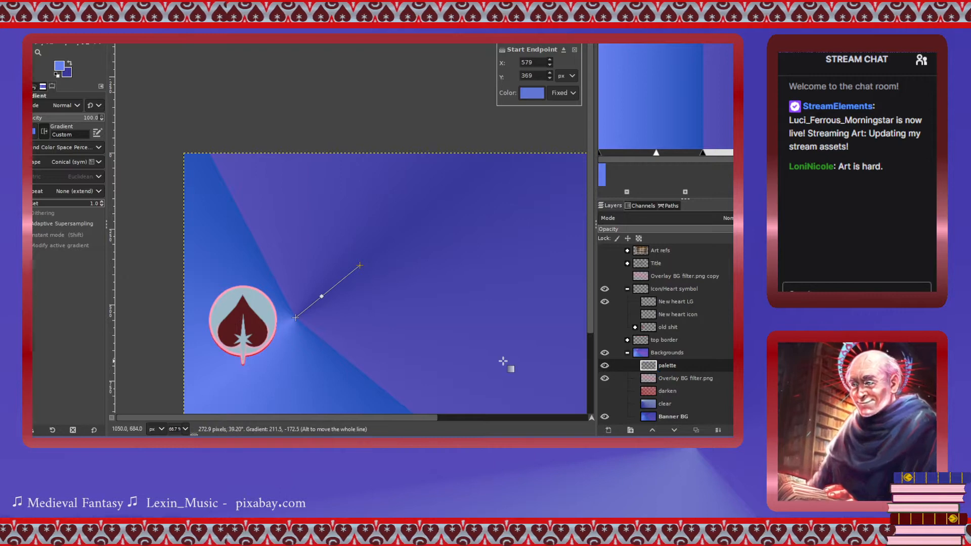
key(Escape)
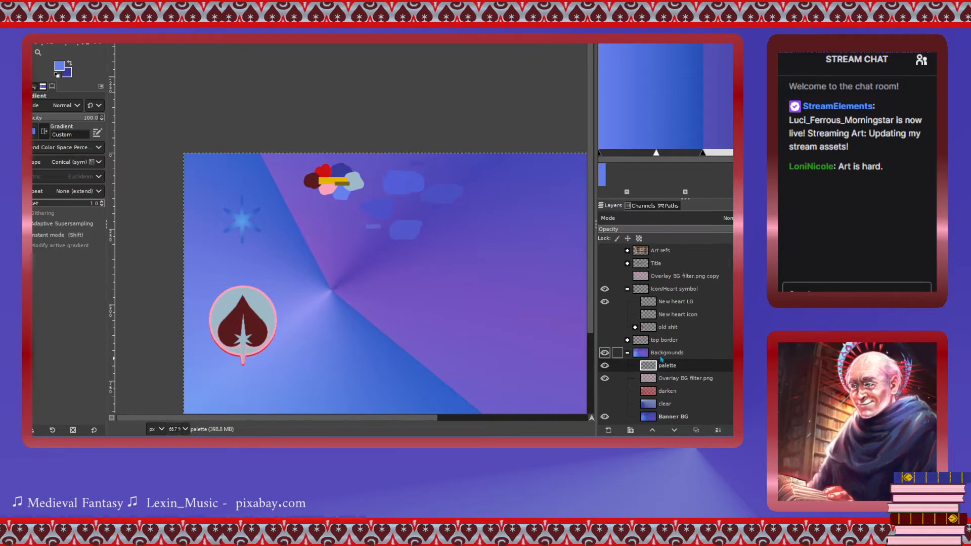
Draw a custom conical gradient on the Banner BG layer beside the heart icon and nudge its start point slightly lower.
click(673, 417)
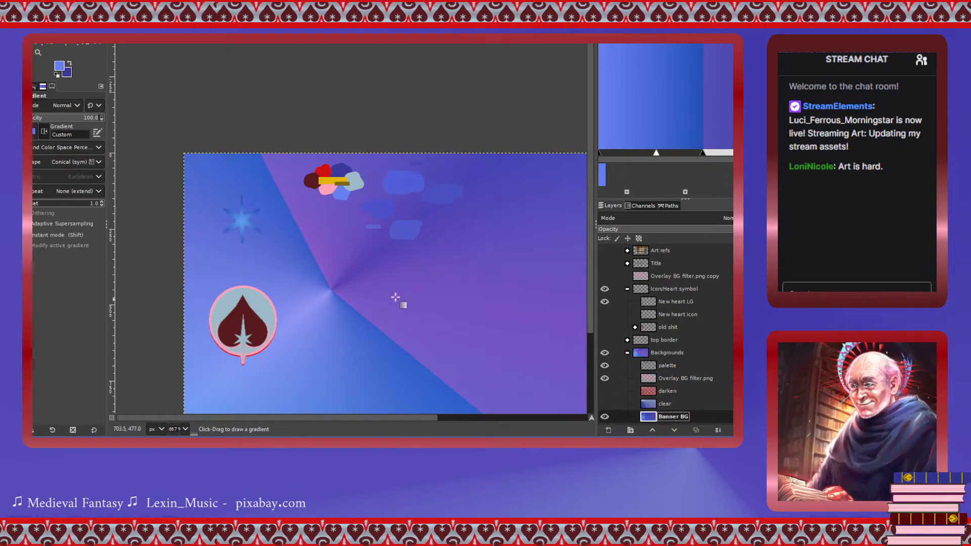
mouse_move(286, 318)
mouse_down()
mouse_move(360, 284)
mouse_move(348, 266)
mouse_up()
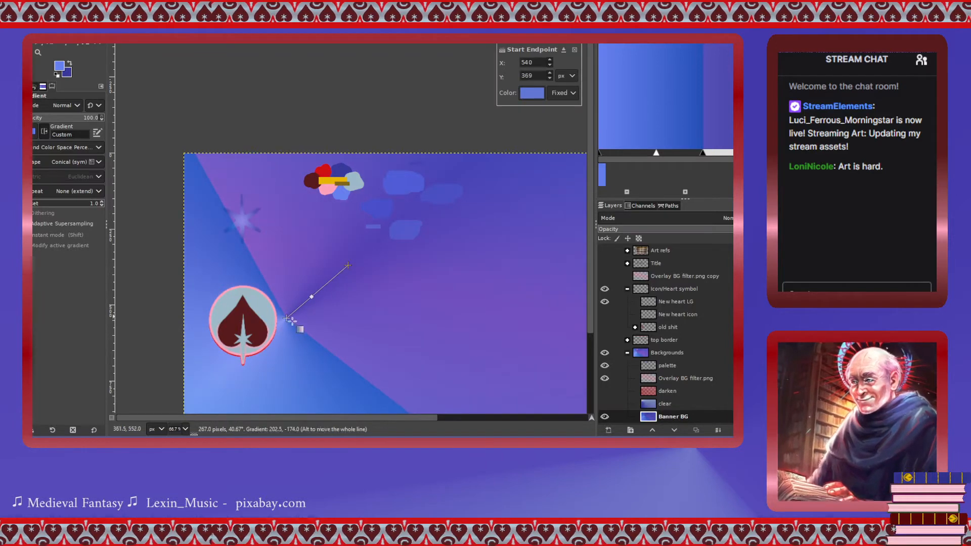
drag(287, 319, 290, 324)
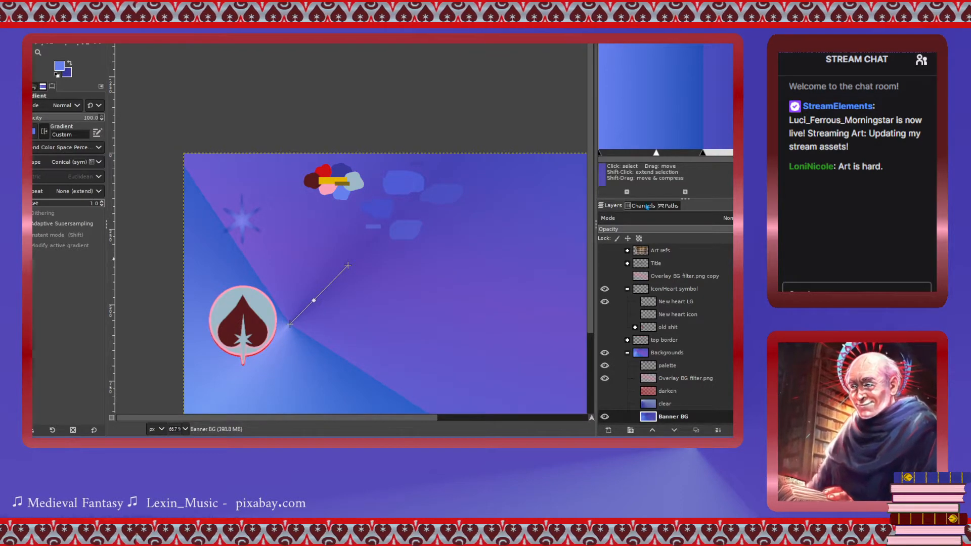
Recolour the end of the selected gradient segment with a test swatch's blue, split the segment in two, and reposition its end stop.
click(687, 158)
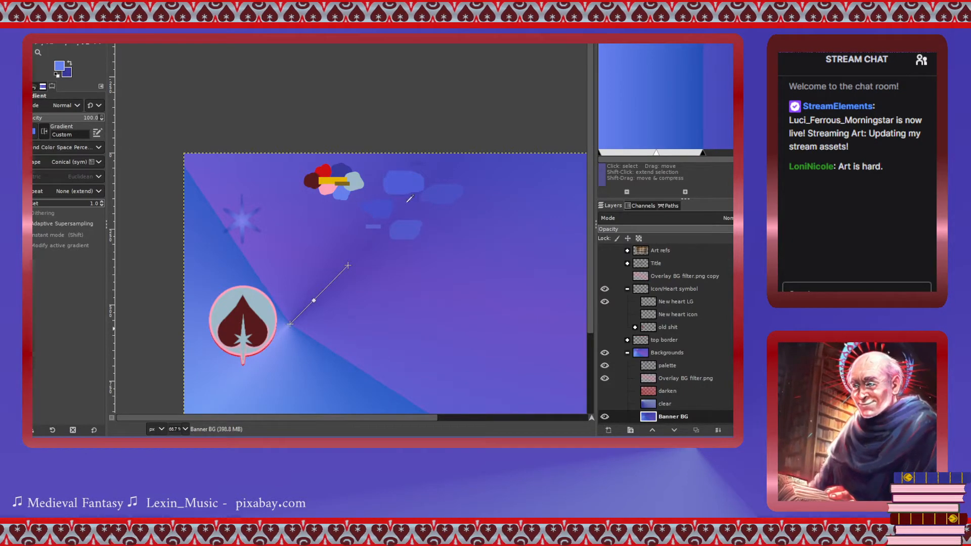
click(406, 229)
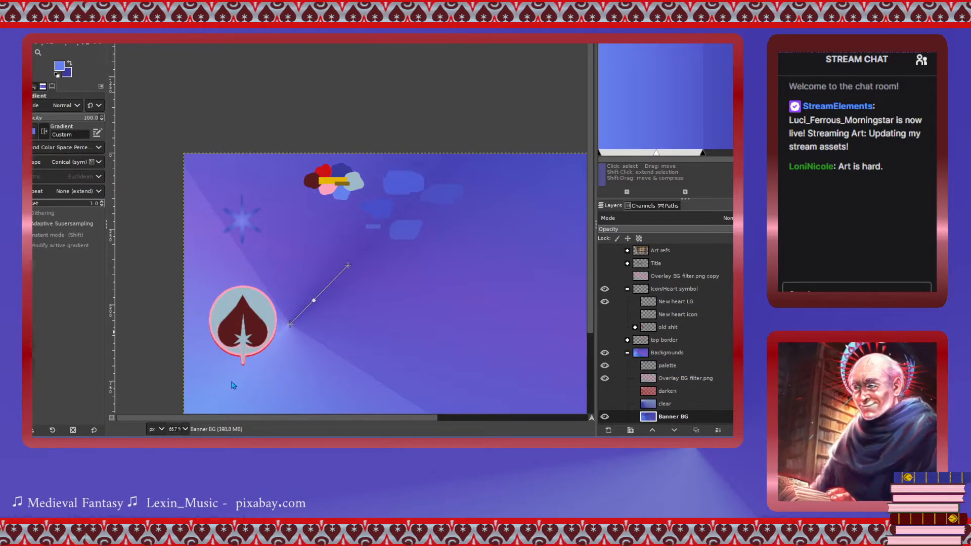
drag(703, 158, 689, 158)
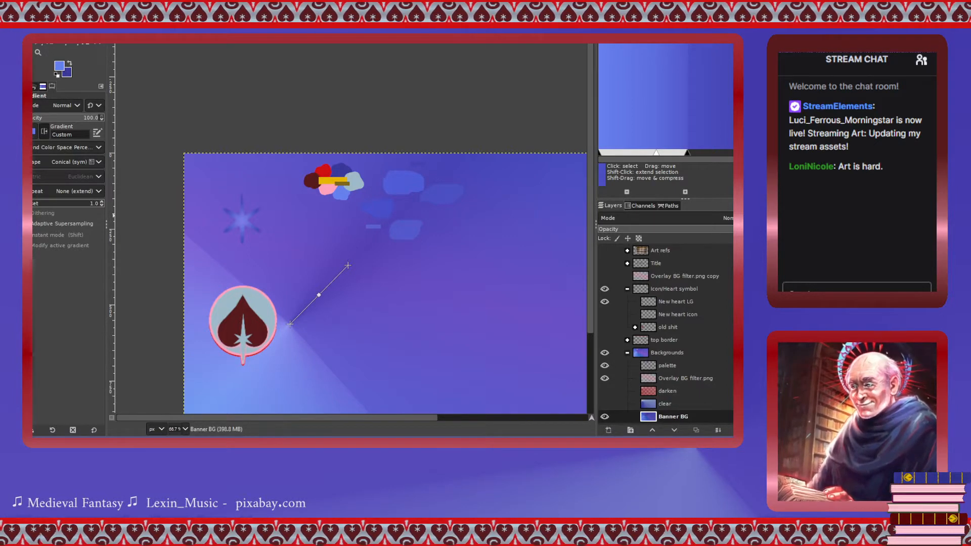
click(611, 328)
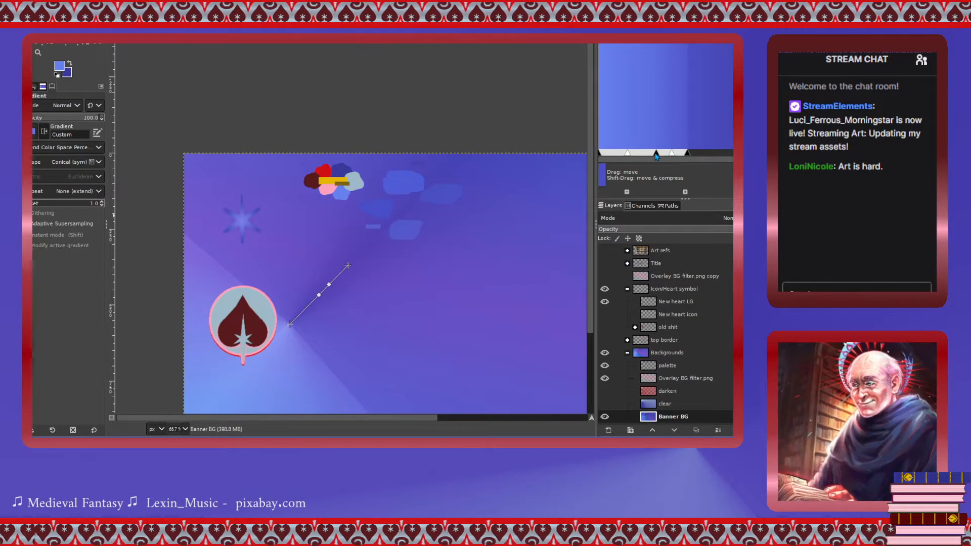
mouse_move(692, 155)
mouse_down()
mouse_move(722, 155)
mouse_move(683, 154)
mouse_move(691, 159)
mouse_up()
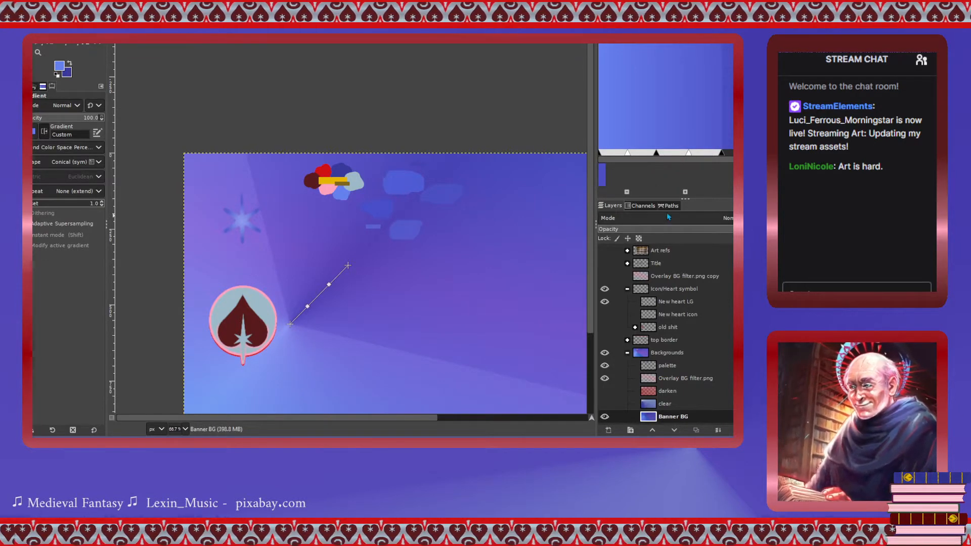
Recolour the end of the gradient's first segment so that it blends smoothly into the neighbouring segment.
click(612, 154)
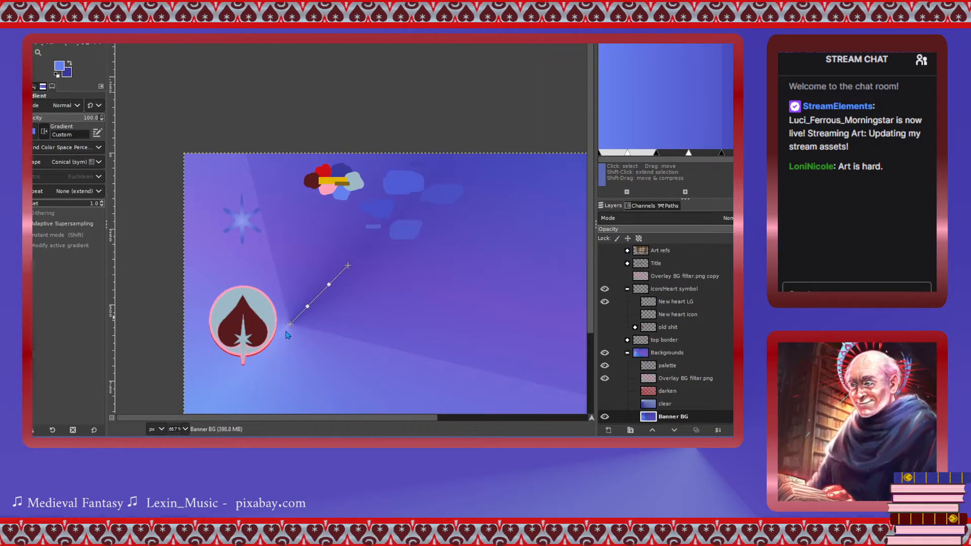
click(406, 184)
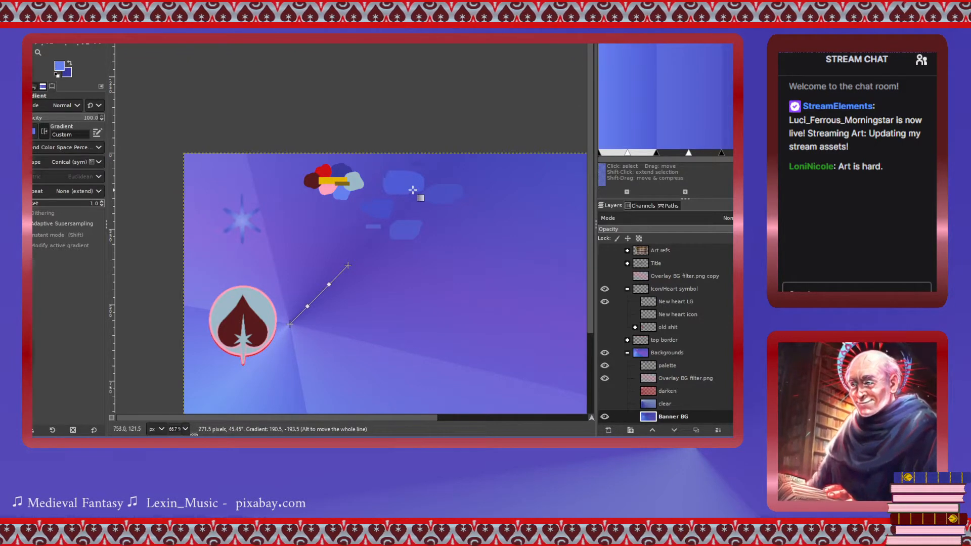
click(653, 365)
click(401, 183)
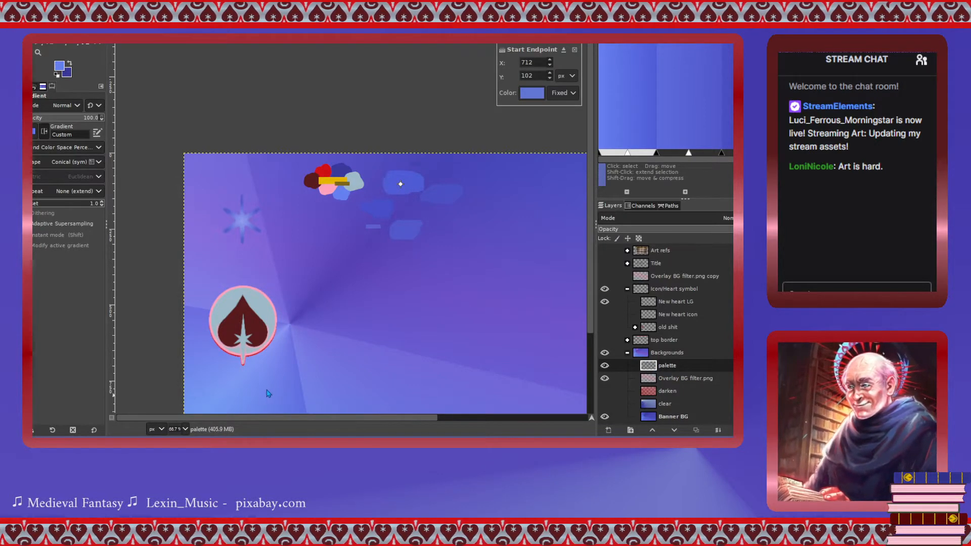
click(277, 332)
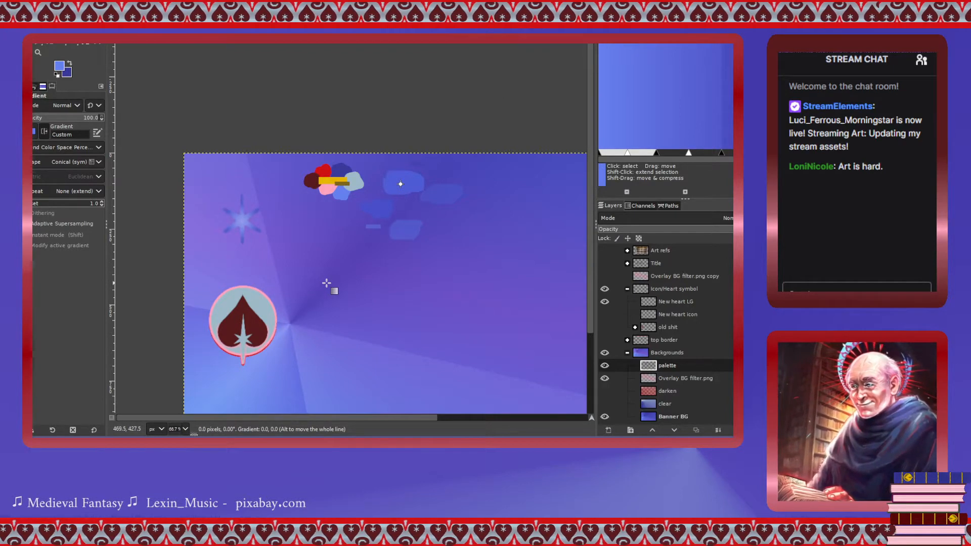
Redraw the conical gradient on the Banner BG layer from below the palette swatches toward the heart icon, about 199 px long.
click(672, 416)
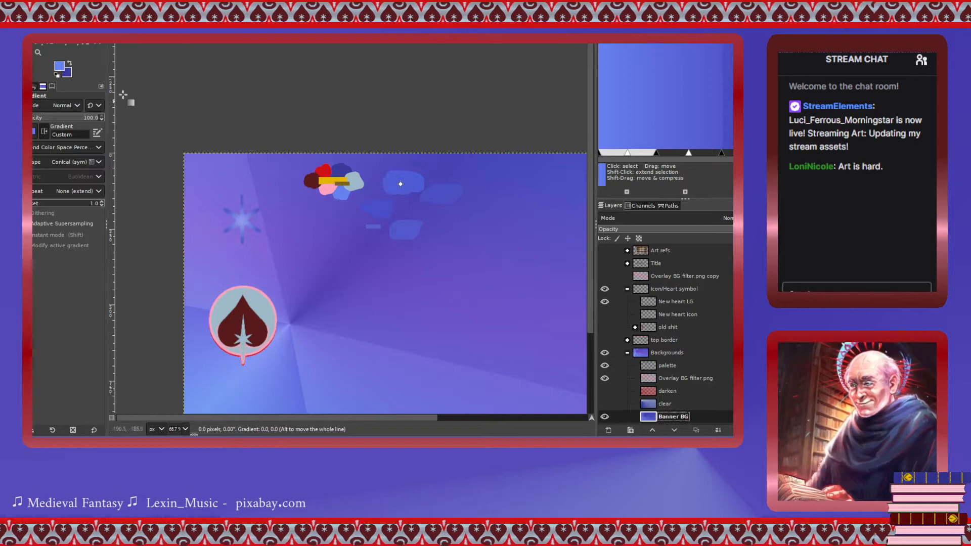
click(314, 238)
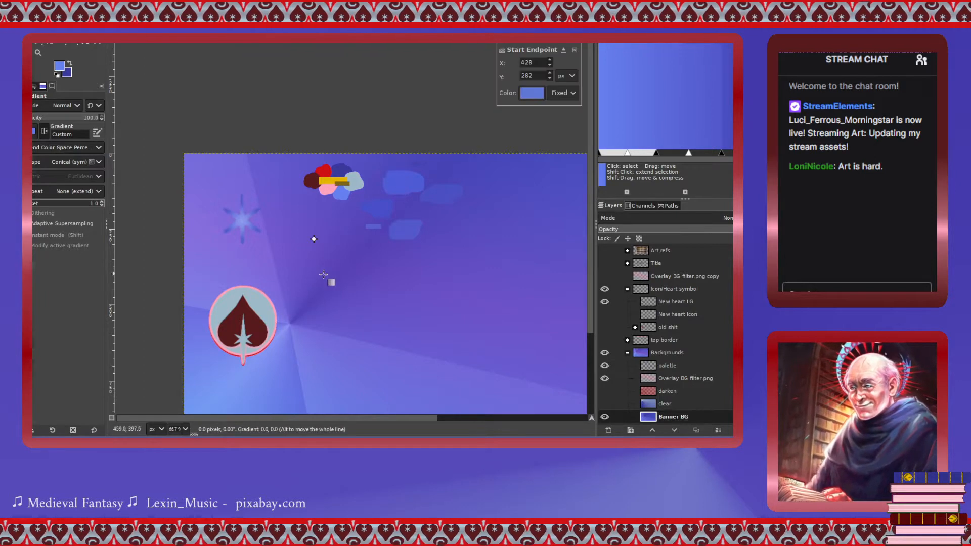
click(261, 293)
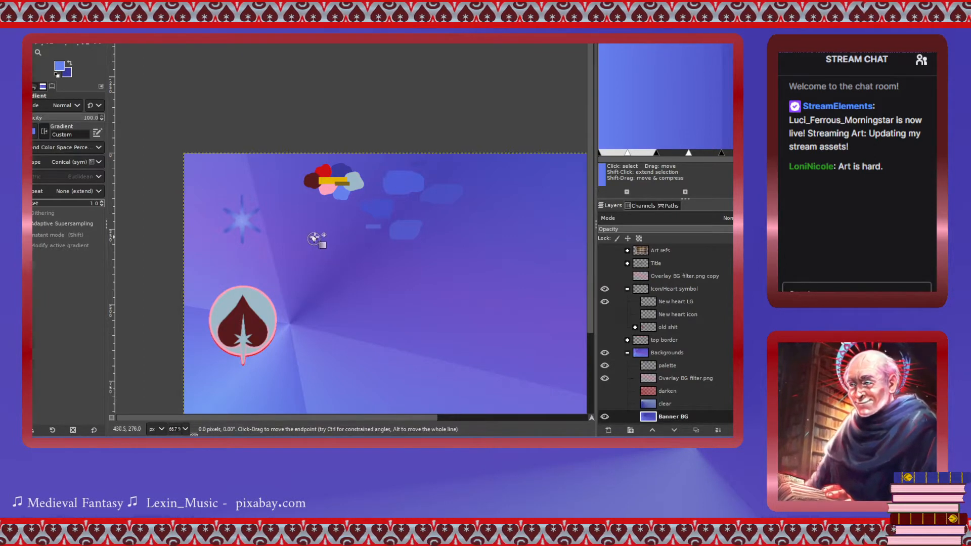
drag(313, 239, 276, 286)
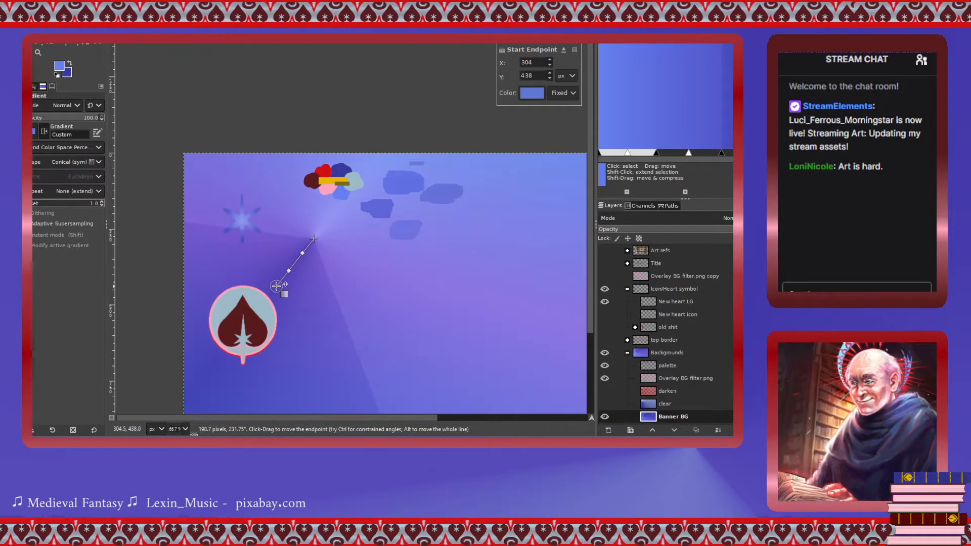
Hide the Banner BG and Overlay BG filter.png layers and make the palette layer active for sampling the test swatches.
click(606, 417)
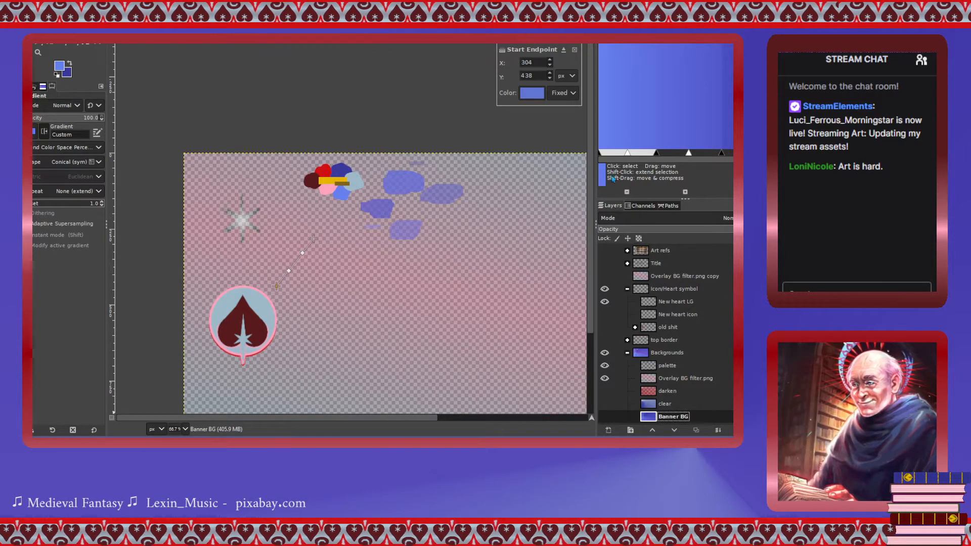
click(653, 366)
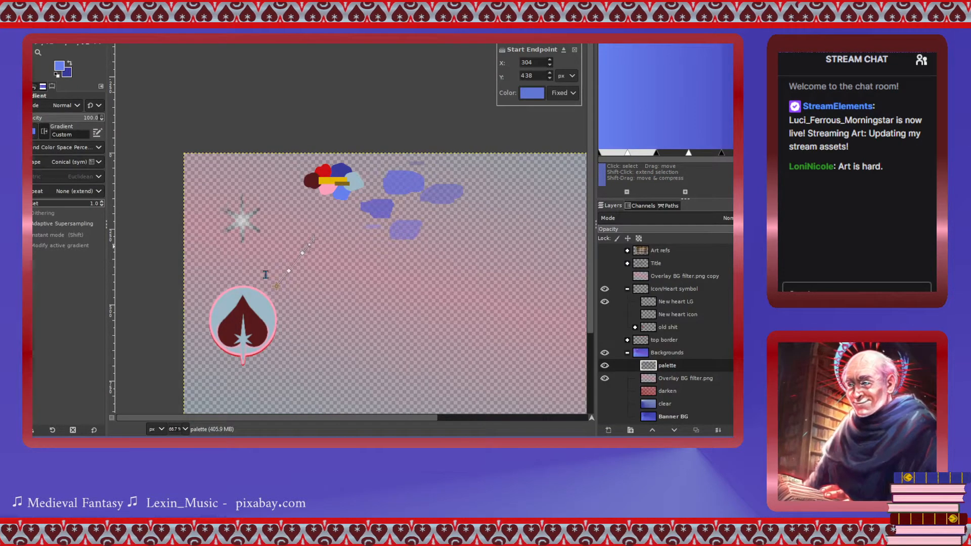
click(409, 228)
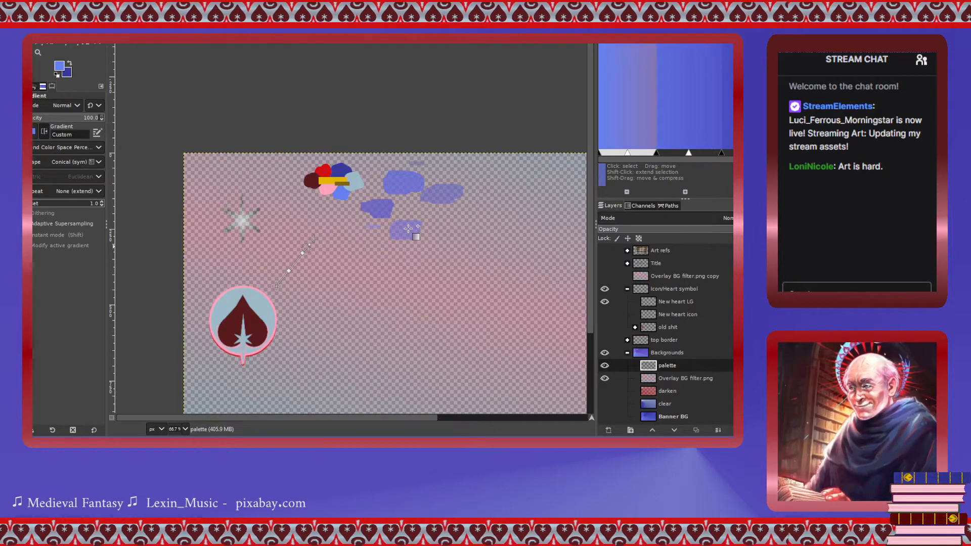
click(604, 379)
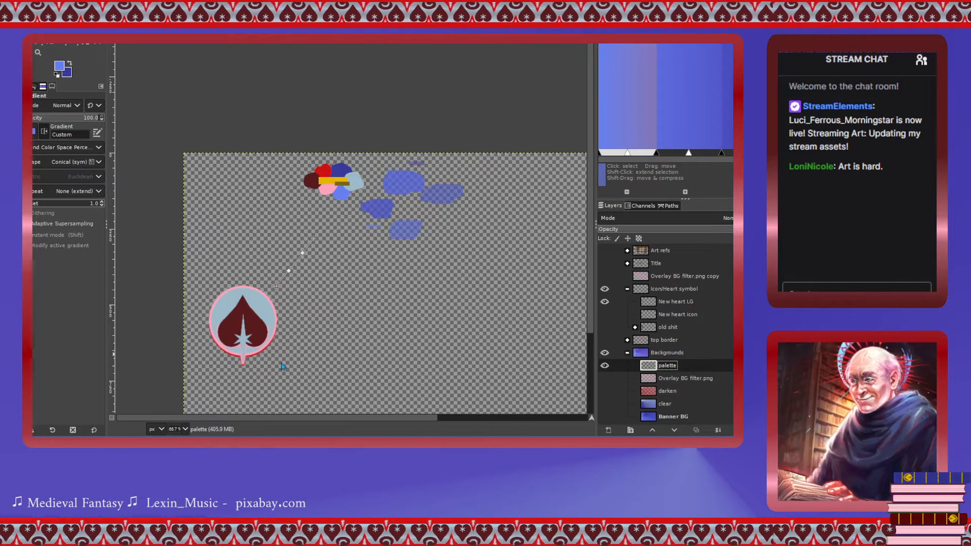
Replace the end colour of the gradient's first segment with a blue that leads smoothly into the next segment.
key(n)
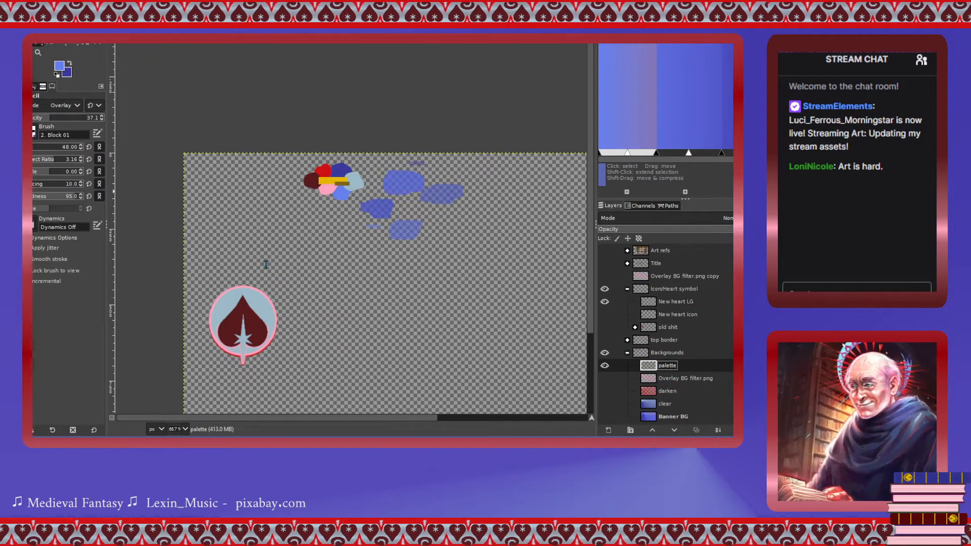
click(285, 334)
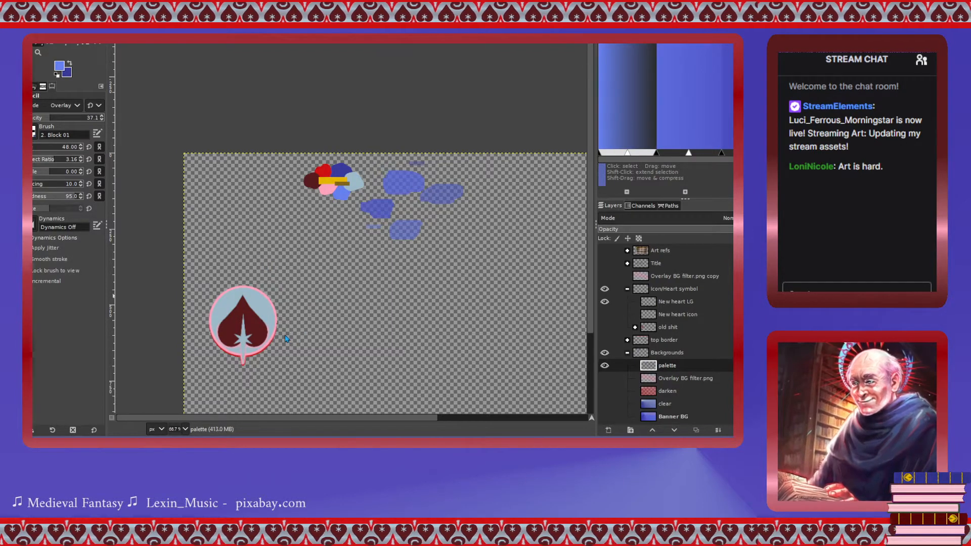
click(284, 386)
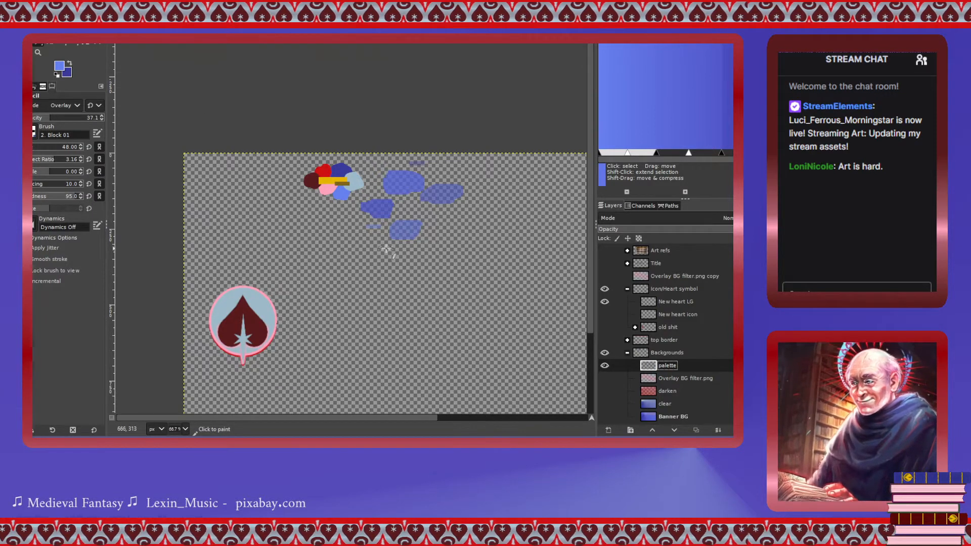
Sample the middle-left test swatch's blue and repaint that swatch on the palette layer with the Pencil at 100 opacity in Normal mode.
scroll(386, 250, up, 2)
scroll(474, 258, up, 1)
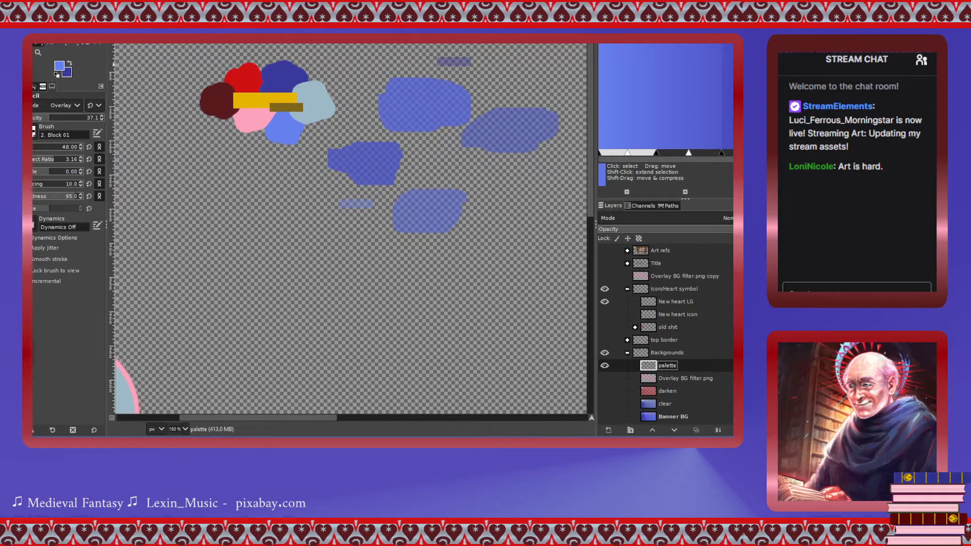
key(o)
click(381, 156)
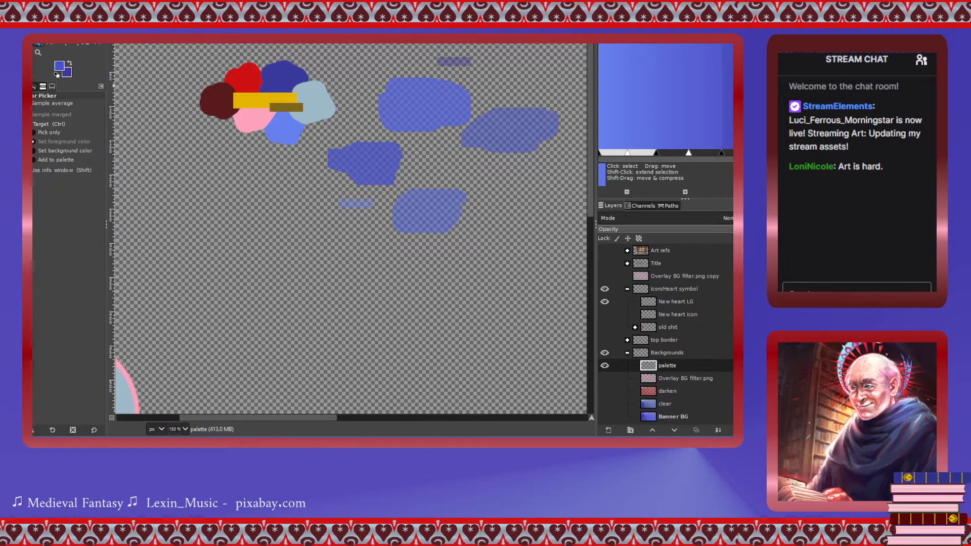
key(n)
mouse_move(381, 162)
mouse_down()
mouse_move(356, 157)
mouse_move(363, 173)
mouse_move(376, 152)
mouse_up()
drag(75, 119, 105, 123)
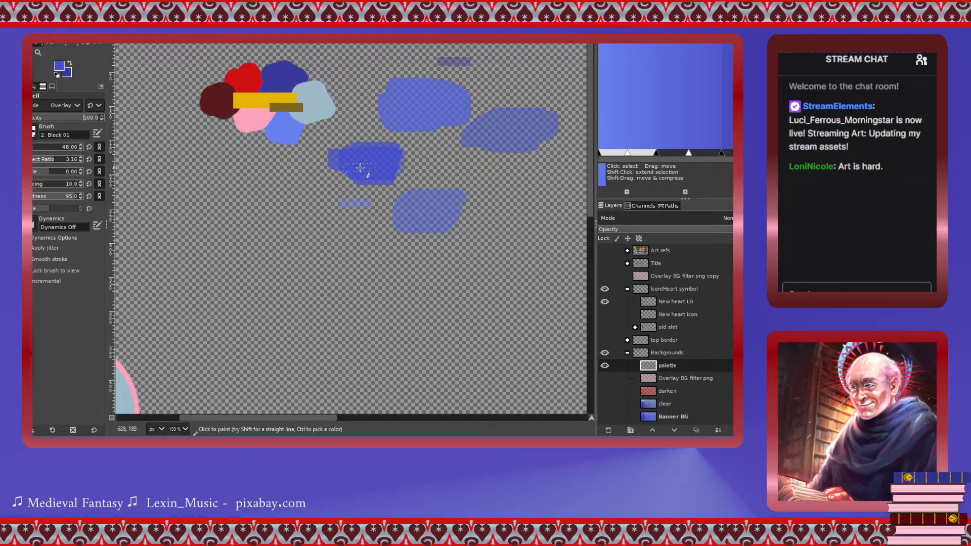
mouse_move(375, 158)
mouse_down()
mouse_move(349, 152)
mouse_move(353, 168)
mouse_move(383, 173)
mouse_move(381, 154)
mouse_move(344, 155)
mouse_move(351, 177)
mouse_move(386, 175)
mouse_move(391, 156)
mouse_move(354, 169)
mouse_up()
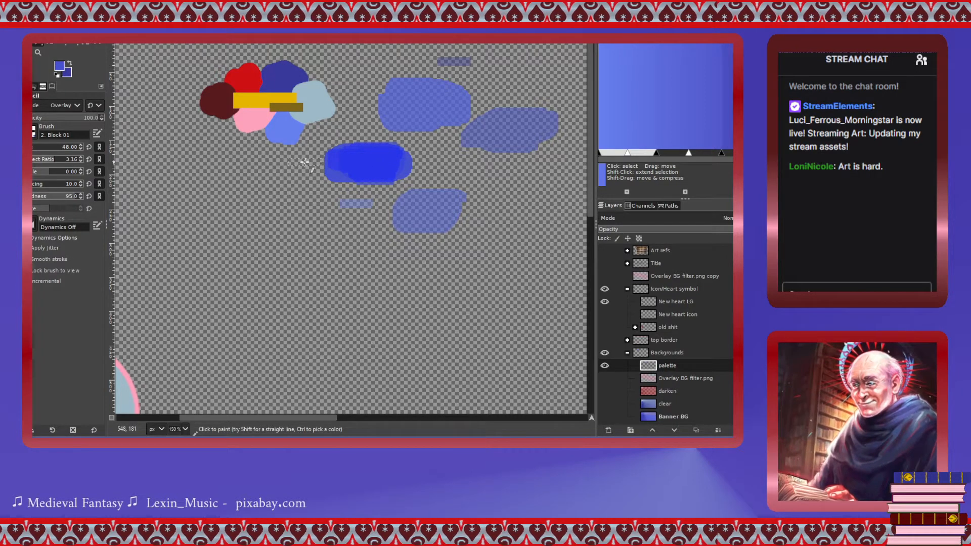
click(67, 118)
mouse_move(375, 176)
mouse_down()
mouse_move(397, 166)
mouse_move(374, 150)
mouse_move(341, 167)
mouse_move(369, 179)
mouse_move(375, 154)
mouse_move(366, 170)
mouse_move(386, 155)
mouse_move(376, 145)
mouse_move(354, 152)
mouse_move(355, 172)
mouse_move(388, 175)
mouse_move(375, 159)
mouse_move(339, 153)
mouse_up()
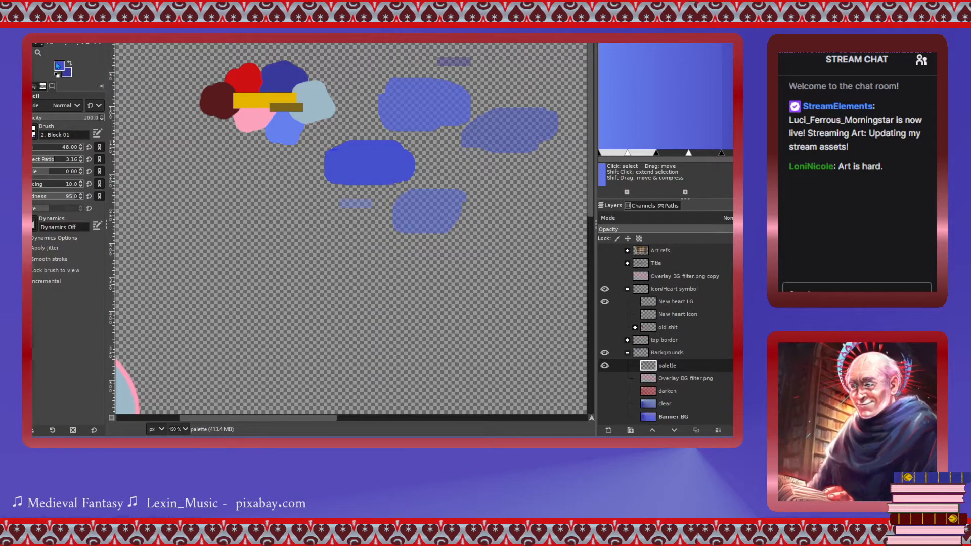
Repaint the remaining three translucent blue test swatches as opaque patches, using blues sampled on the palette layer.
key(o)
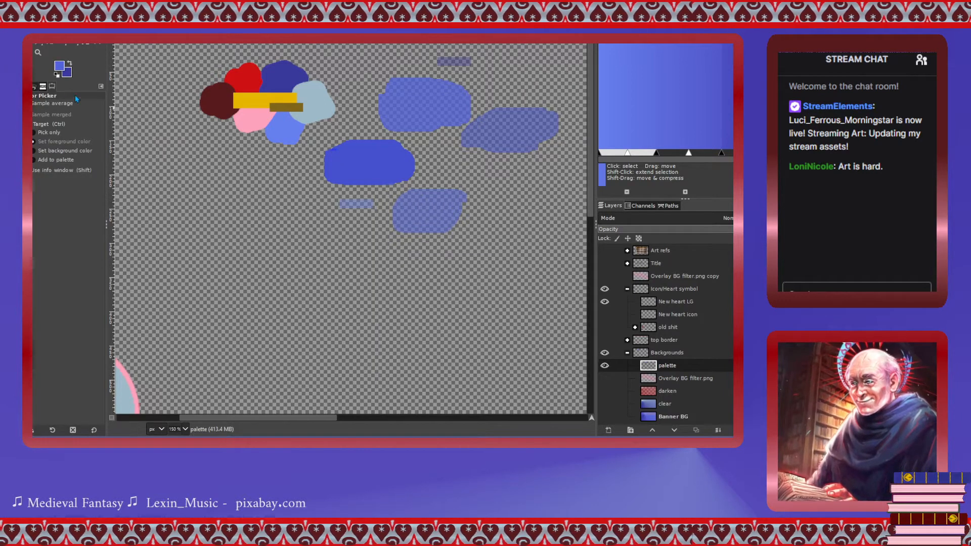
click(48, 52)
mouse_move(439, 198)
mouse_down()
mouse_move(413, 206)
mouse_move(422, 222)
mouse_move(451, 209)
mouse_move(427, 197)
mouse_move(413, 223)
mouse_move(463, 226)
mouse_move(449, 198)
mouse_move(409, 202)
mouse_up()
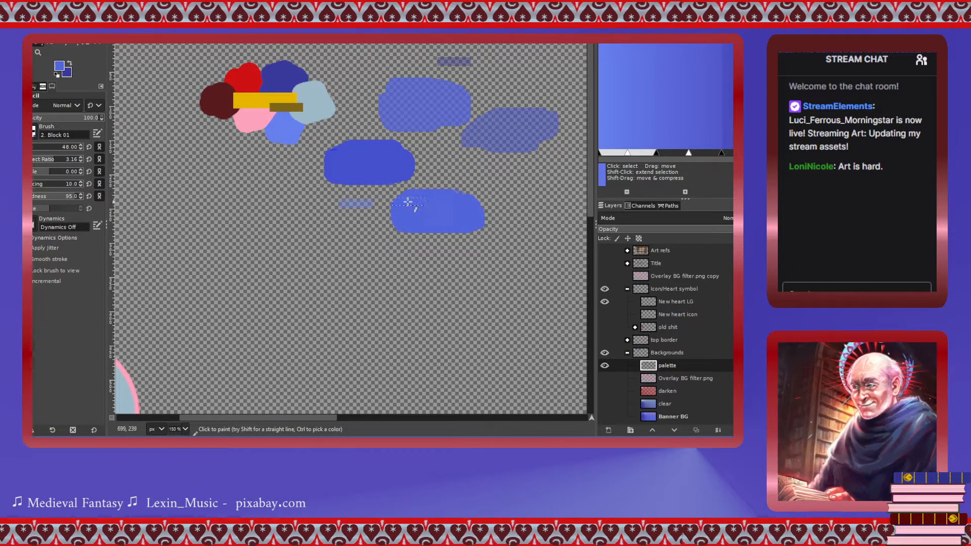
key(o)
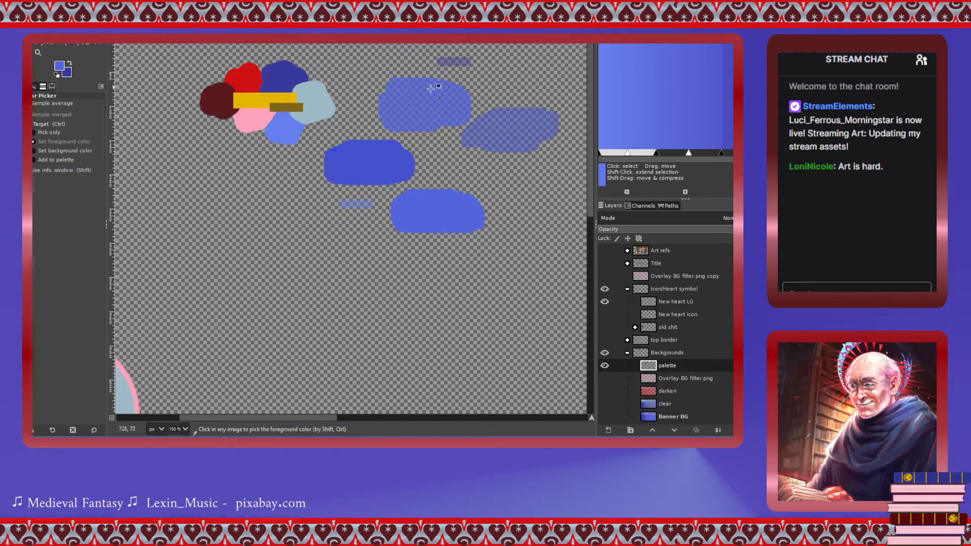
key(n)
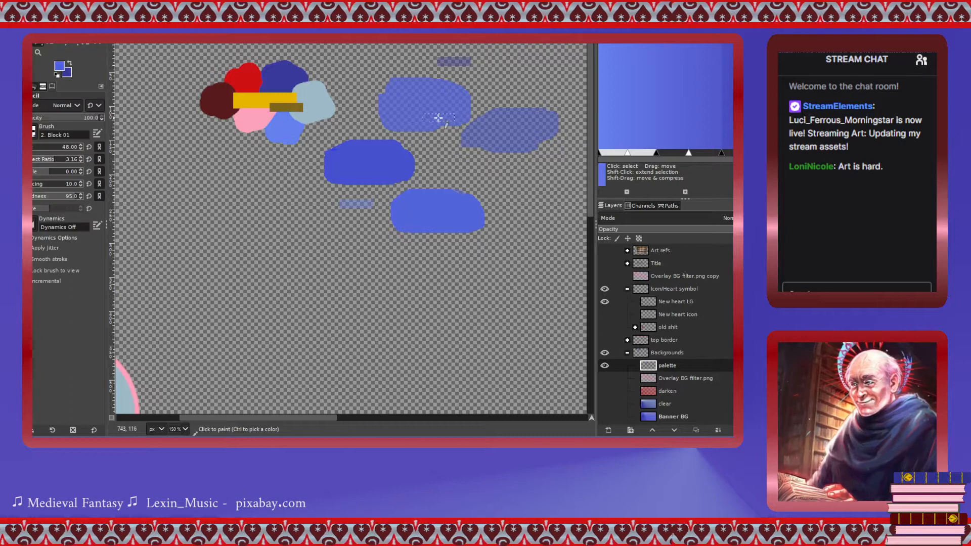
mouse_move(436, 120)
mouse_down()
mouse_move(430, 94)
mouse_move(407, 102)
mouse_move(430, 124)
mouse_move(395, 104)
mouse_move(440, 121)
mouse_move(444, 94)
mouse_move(403, 82)
mouse_move(399, 111)
mouse_move(448, 112)
mouse_move(444, 87)
mouse_up()
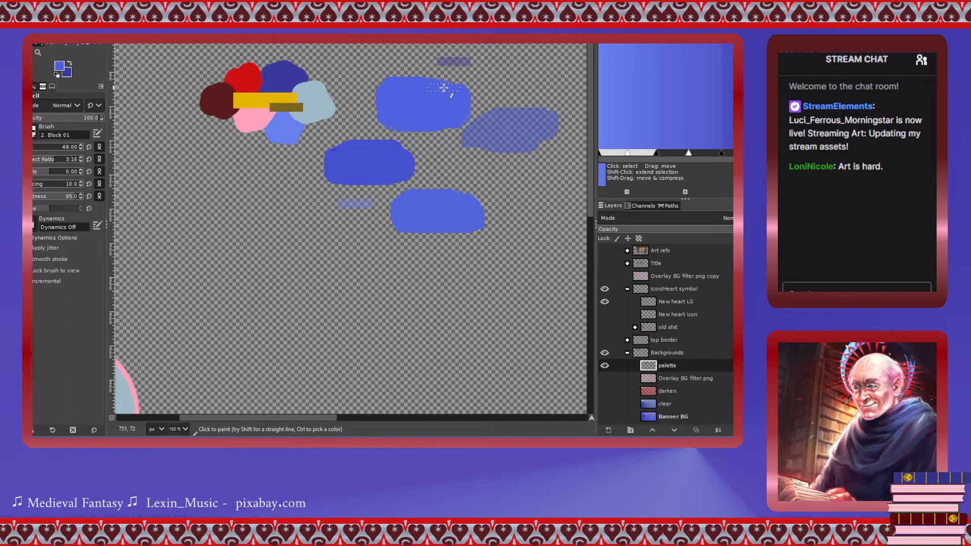
key(o)
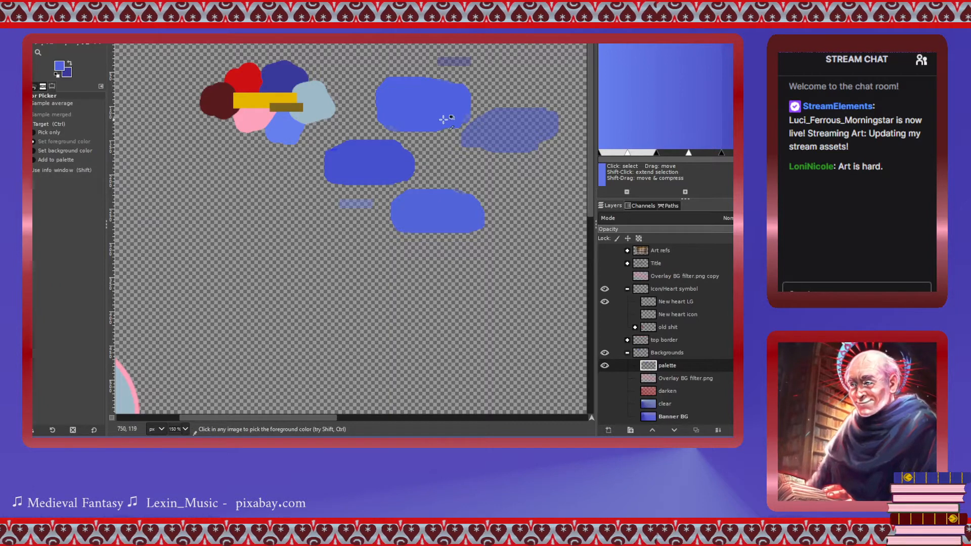
click(39, 46)
mouse_move(493, 146)
mouse_down()
mouse_move(534, 133)
mouse_move(483, 135)
mouse_move(511, 149)
mouse_move(534, 120)
mouse_move(496, 111)
mouse_move(524, 148)
mouse_move(531, 123)
mouse_up()
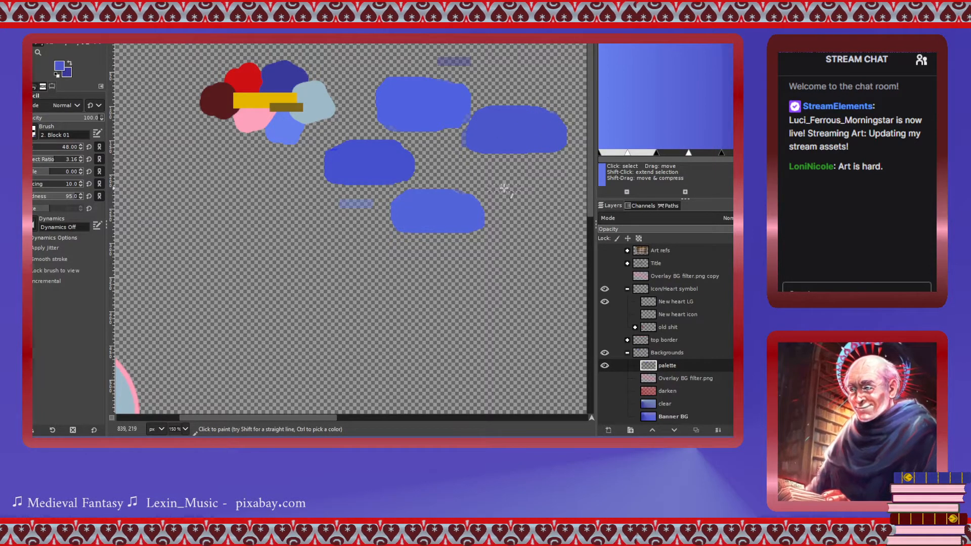
Adjust the gradient's middle stop and recolour its middle and last segments with blue sampled from the upper opaque test swatch.
key(1)
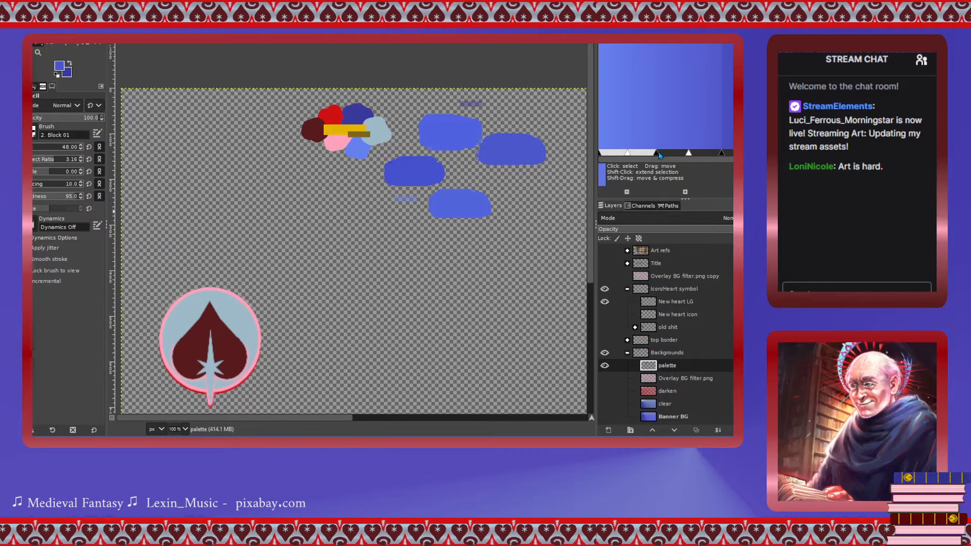
drag(656, 154, 658, 154)
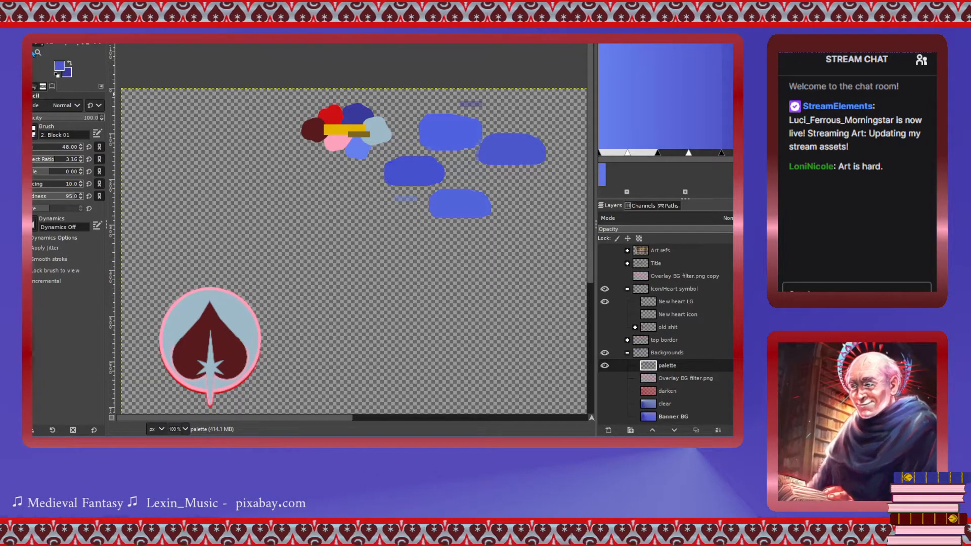
key(o)
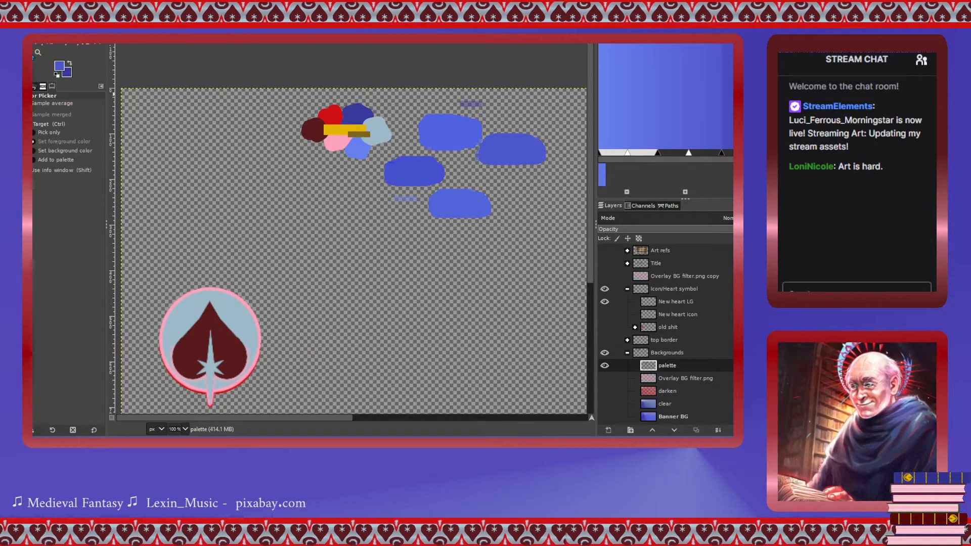
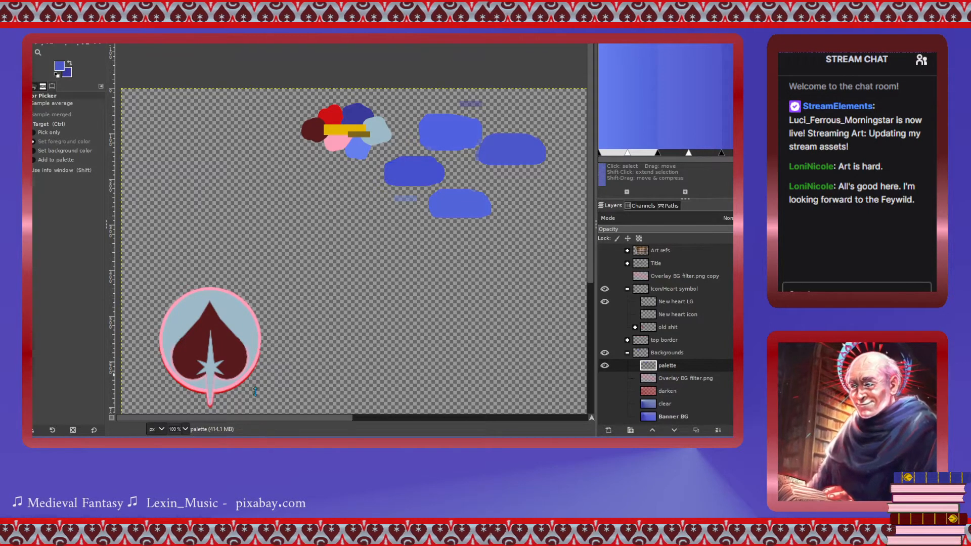
click(680, 154)
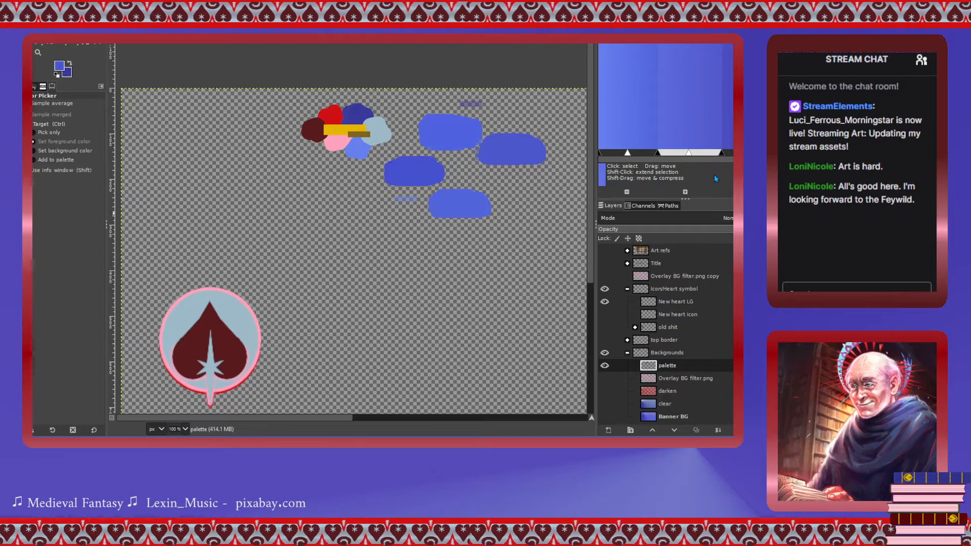
click(455, 126)
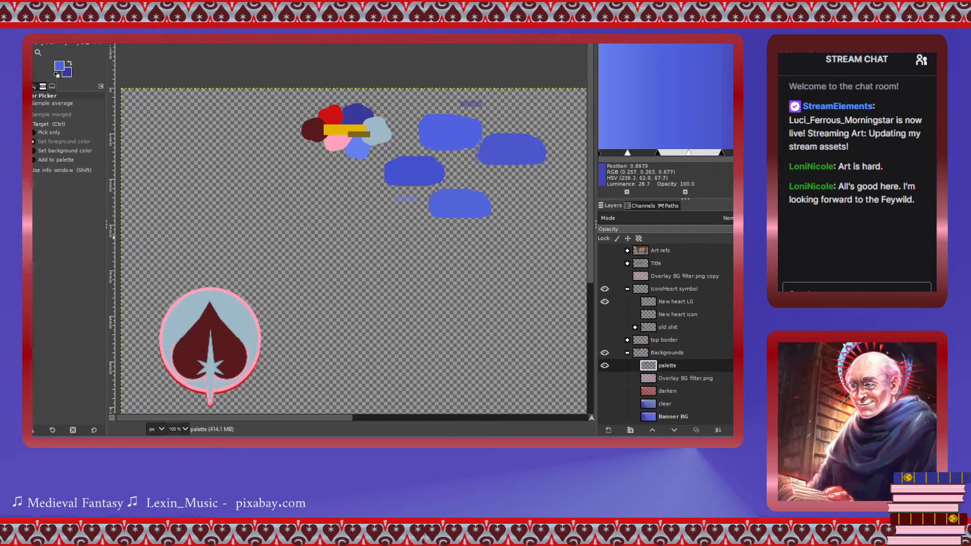
click(732, 152)
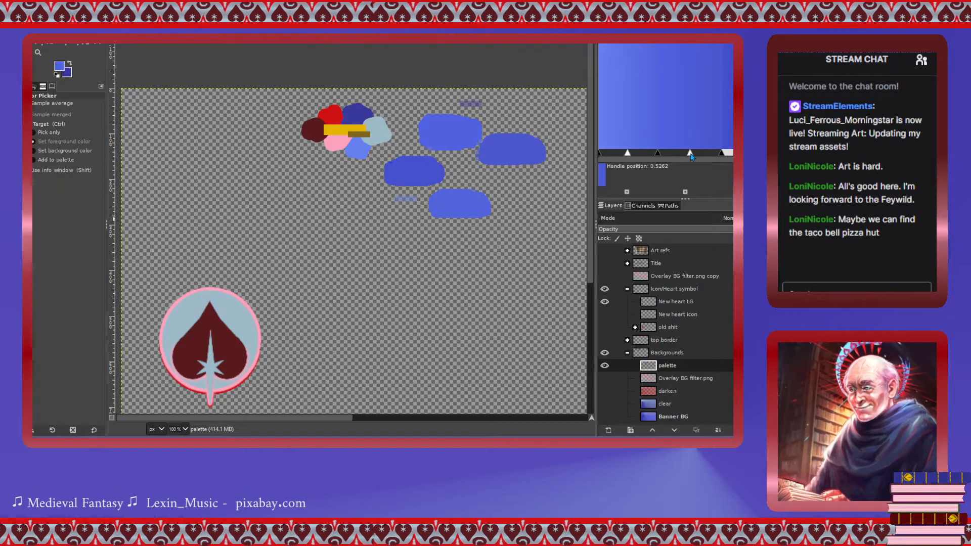
Make Banner BG the active, visible layer and hide the palette layer.
click(649, 416)
click(607, 417)
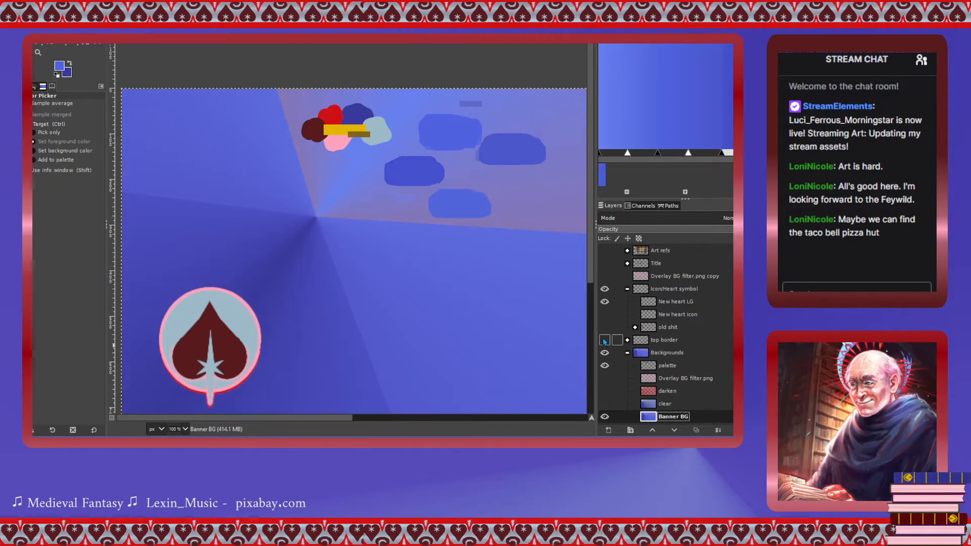
click(605, 365)
scroll(480, 286, down, 1)
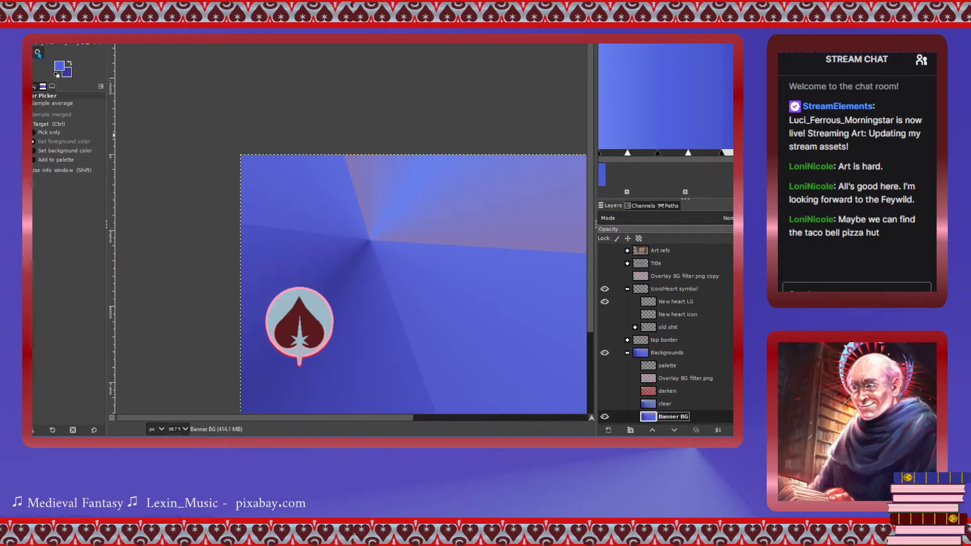
Redraw the conical gradient on Banner BG between the heart icon's edge and a point above it, placing the end point at 324, 494.
key(g)
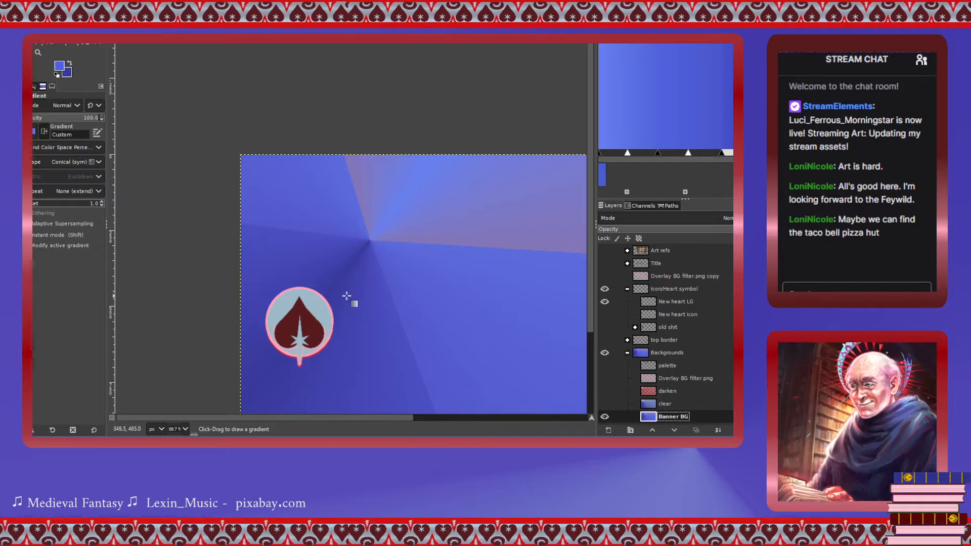
drag(332, 285, 415, 224)
drag(332, 285, 339, 304)
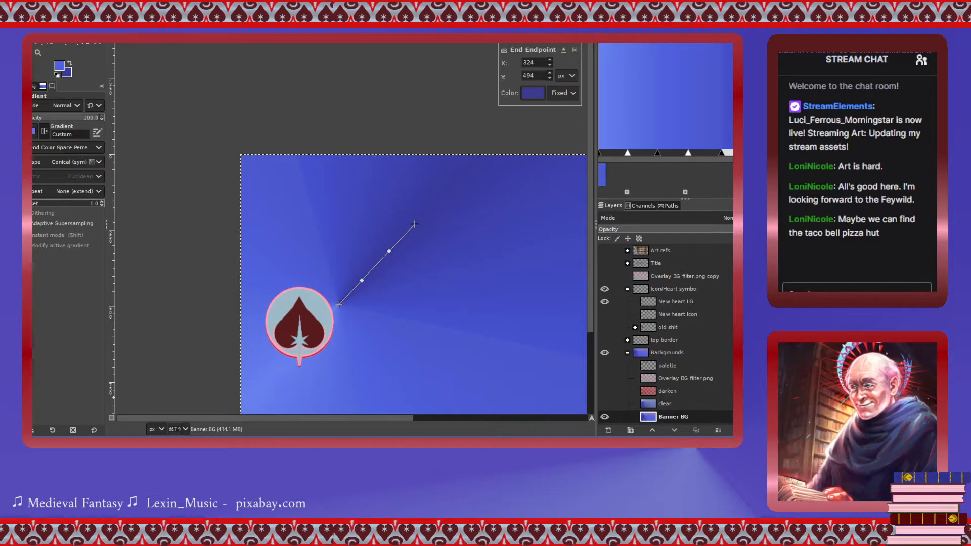
Move the conical gradient's end point onto the heart icon and its start point to X 598, Y 244.
scroll(496, 277, down, 1)
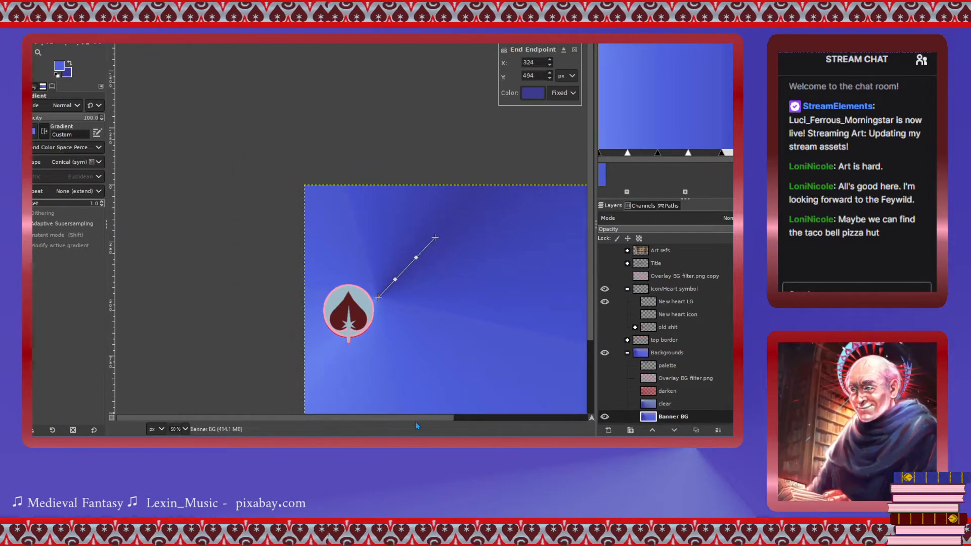
drag(417, 419, 453, 418)
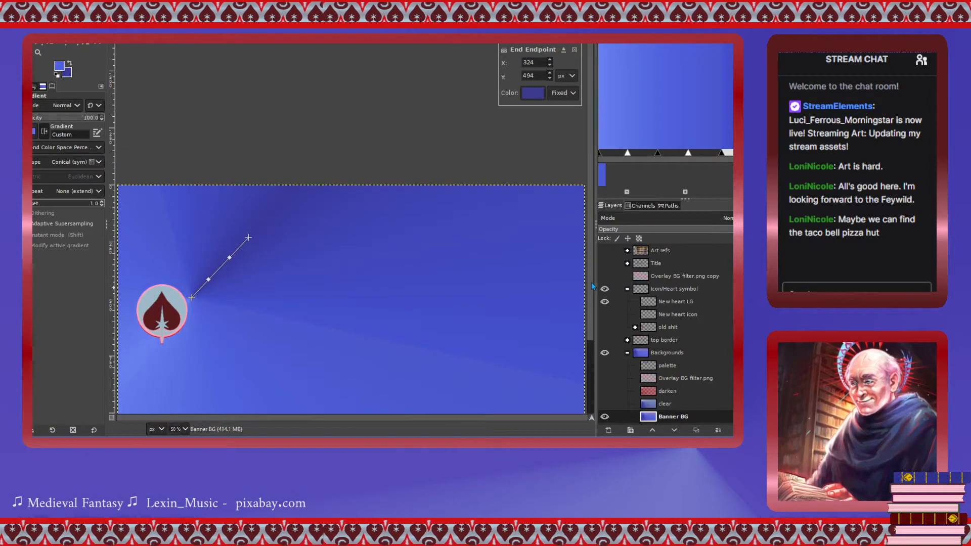
scroll(593, 304, down, 3)
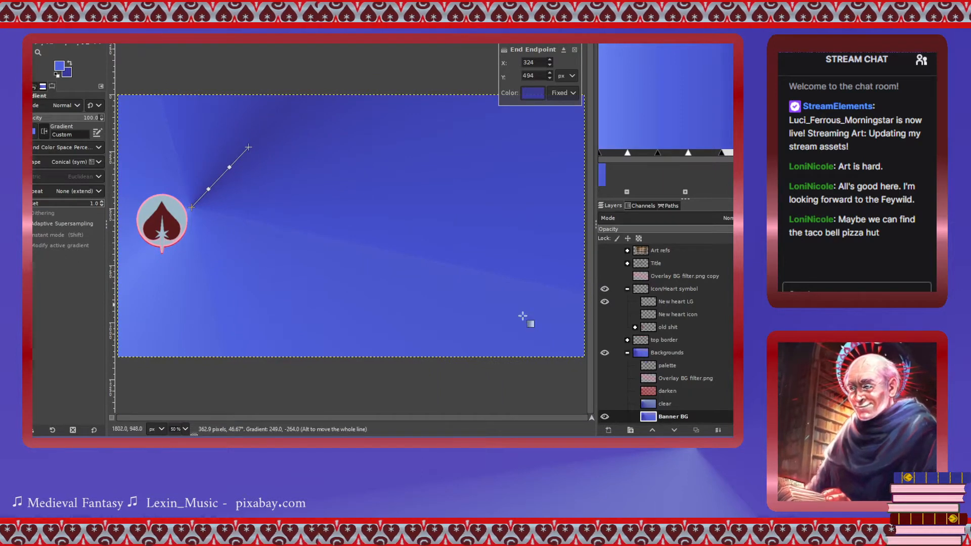
drag(192, 206, 170, 219)
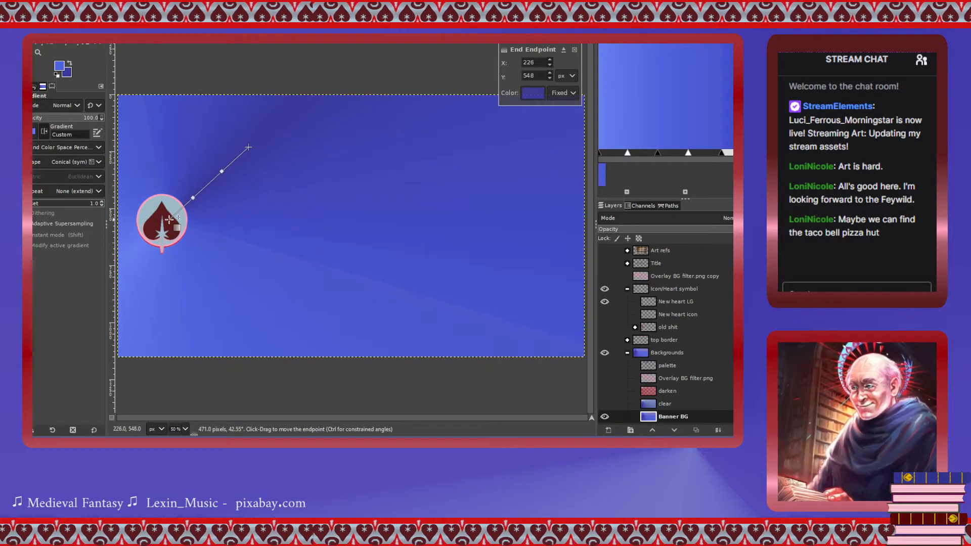
drag(249, 148, 254, 151)
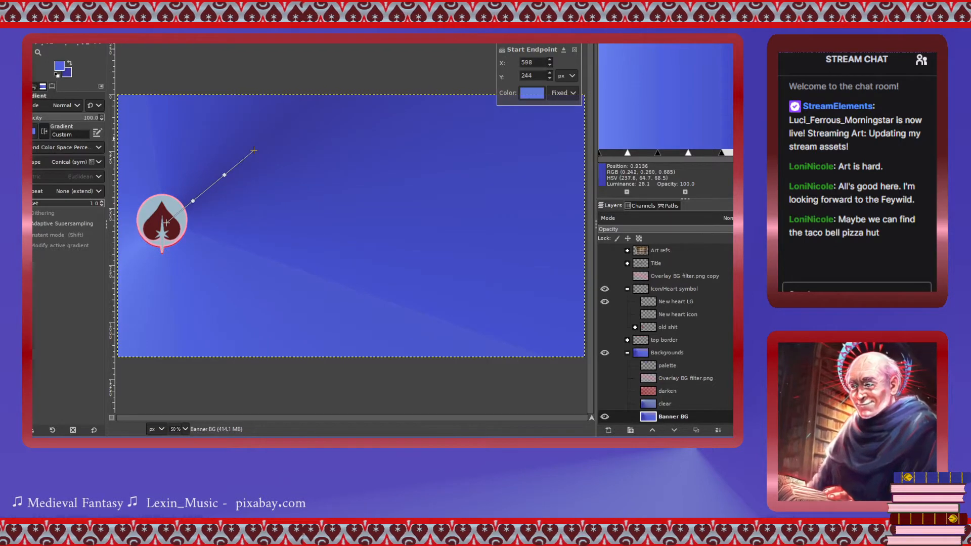
Try moving the gradient's last stop closer to its end.
mouse_move(748, 153)
mouse_down()
mouse_move(759, 153)
mouse_move(727, 153)
mouse_move(738, 152)
mouse_up()
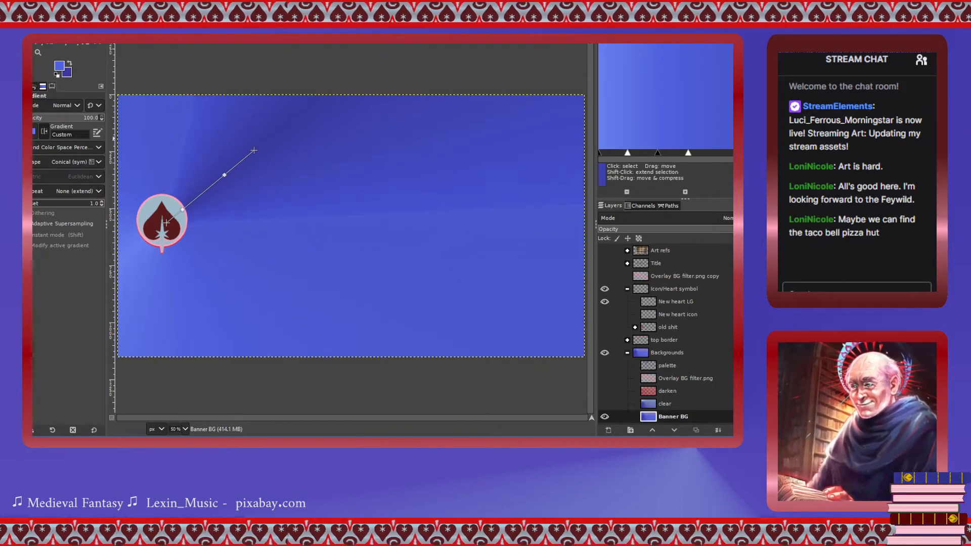
drag(756, 153, 762, 153)
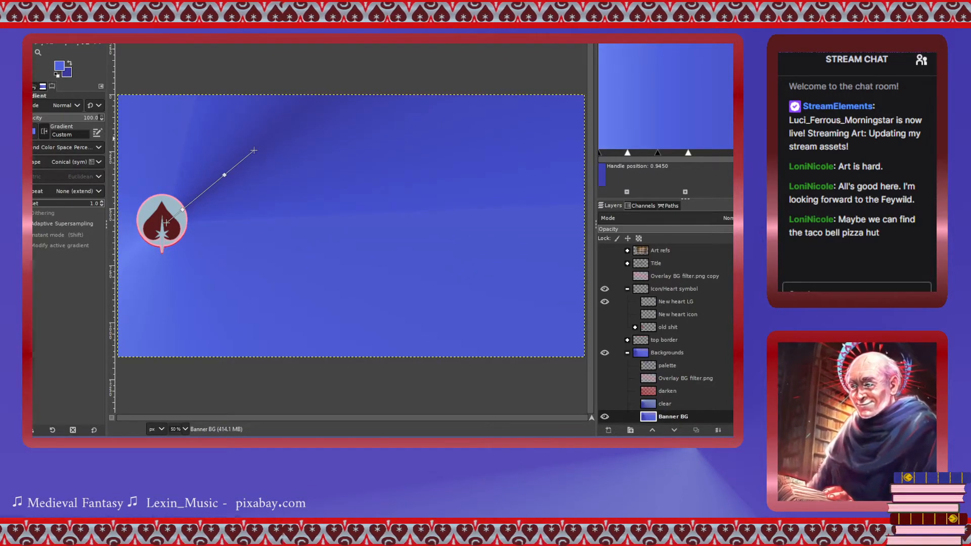
Try several blending functions on the gradient's first segment, including a hard step, and settle on a smooth transition.
click(690, 155)
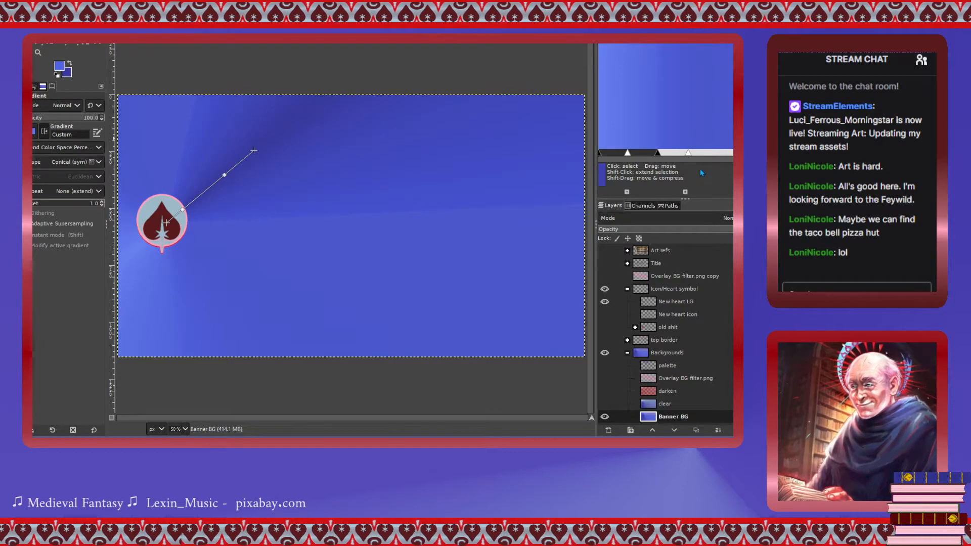
click(641, 153)
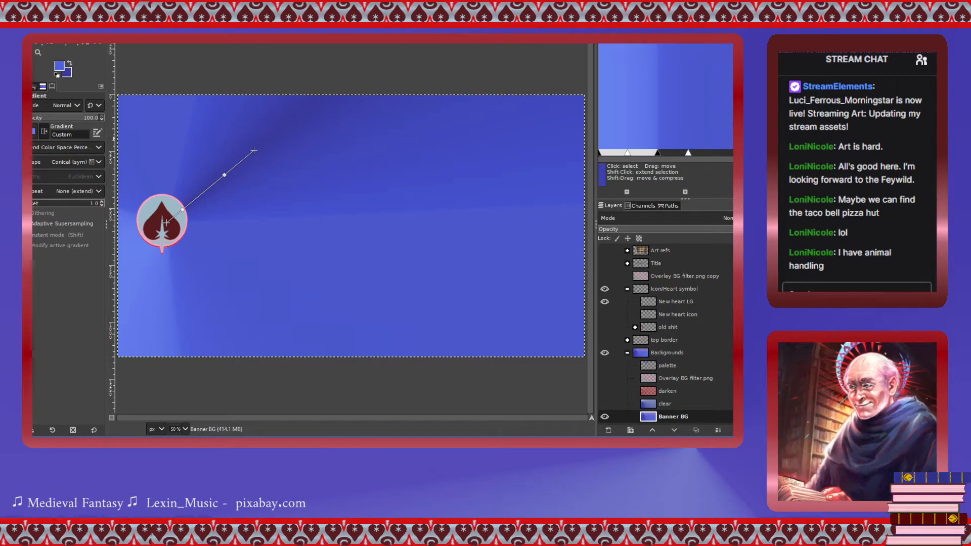
click(609, 323)
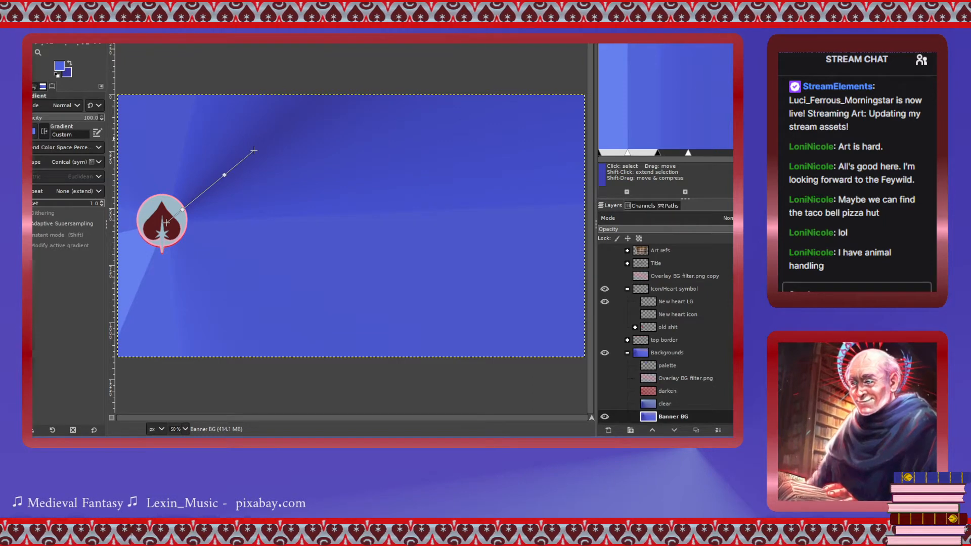
click(612, 310)
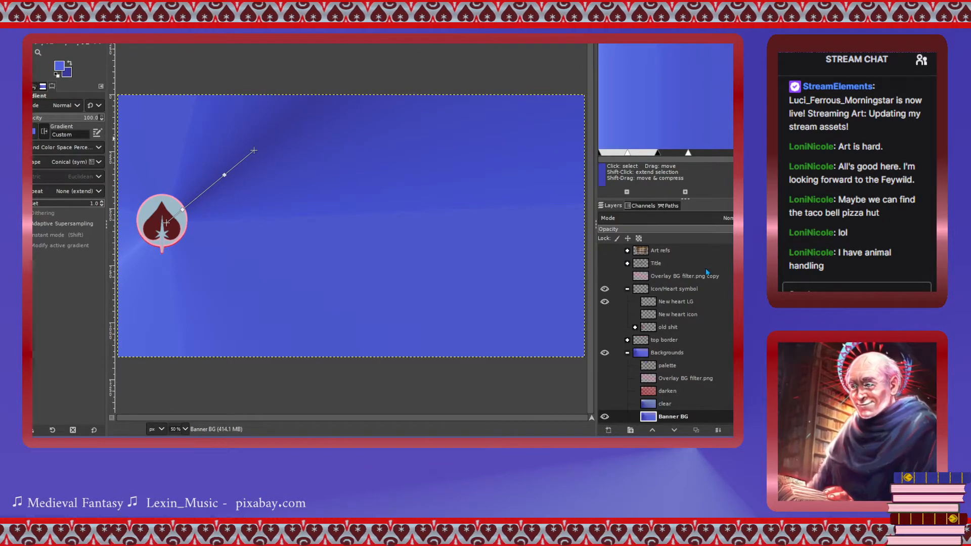
click(675, 289)
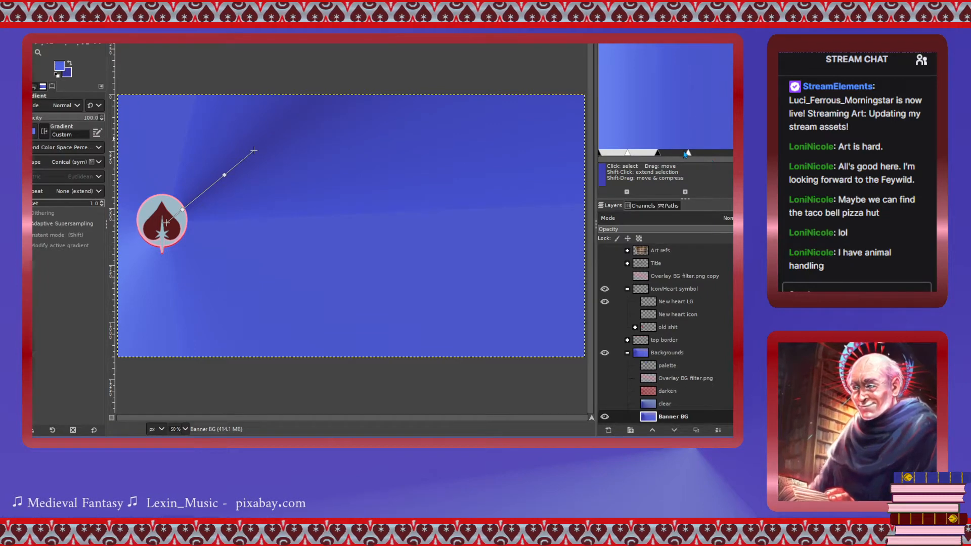
Readjust the gradient's last stop, then shift the middle stop and the midpoint after it slightly toward the start.
click(732, 153)
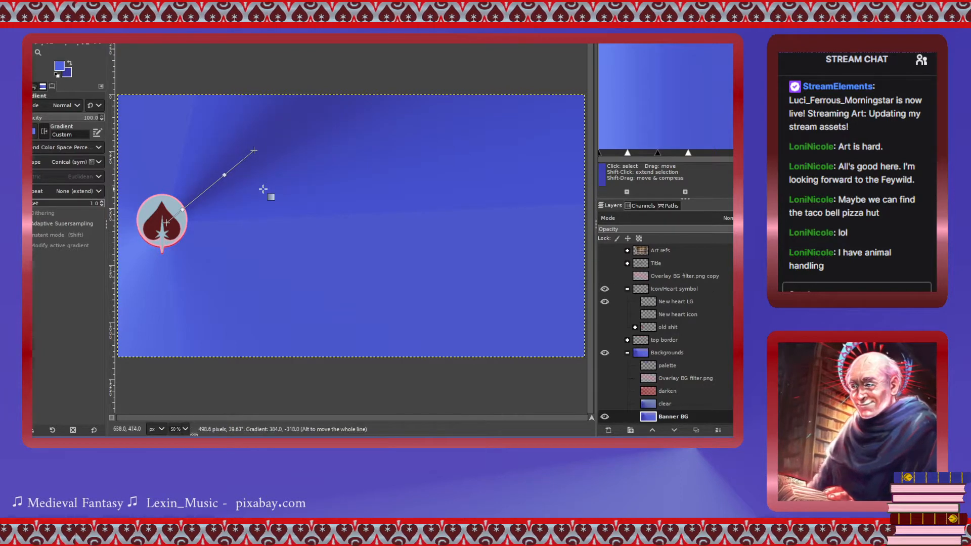
drag(741, 157, 764, 154)
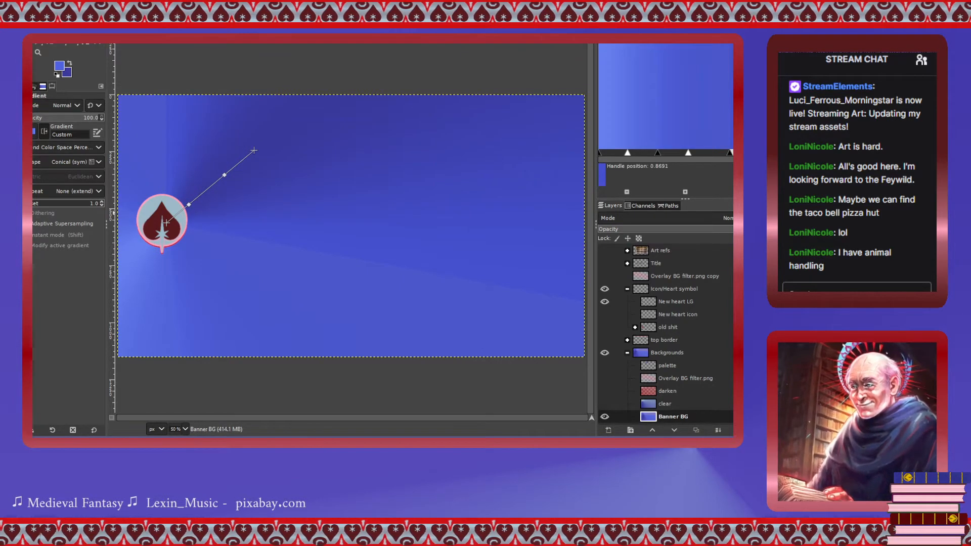
drag(730, 154, 721, 154)
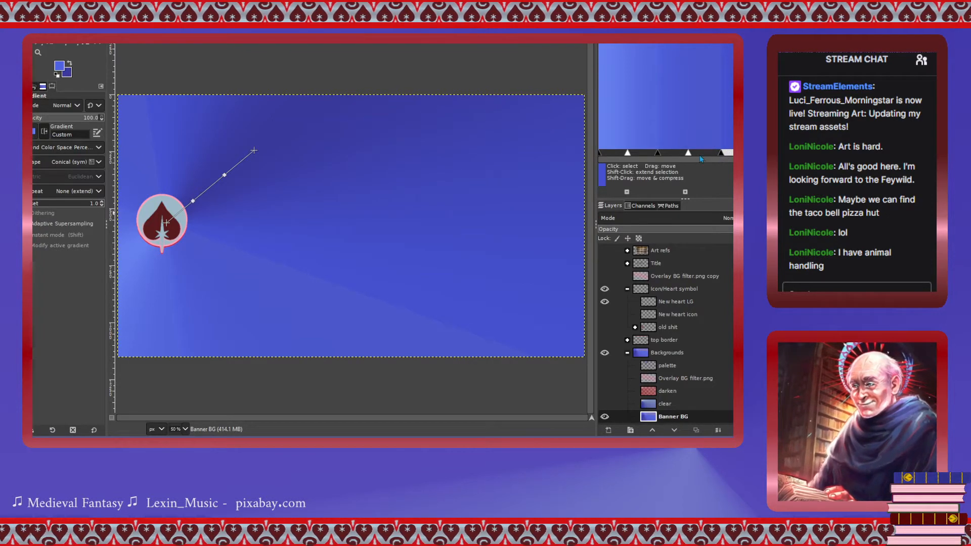
drag(691, 158, 652, 155)
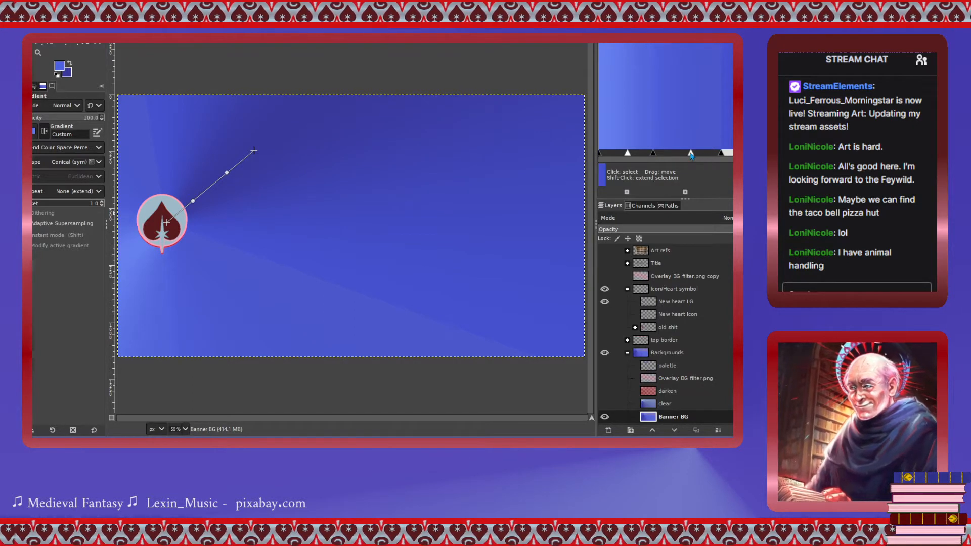
mouse_move(691, 156)
mouse_down()
mouse_move(675, 156)
mouse_move(703, 156)
mouse_move(680, 156)
mouse_up()
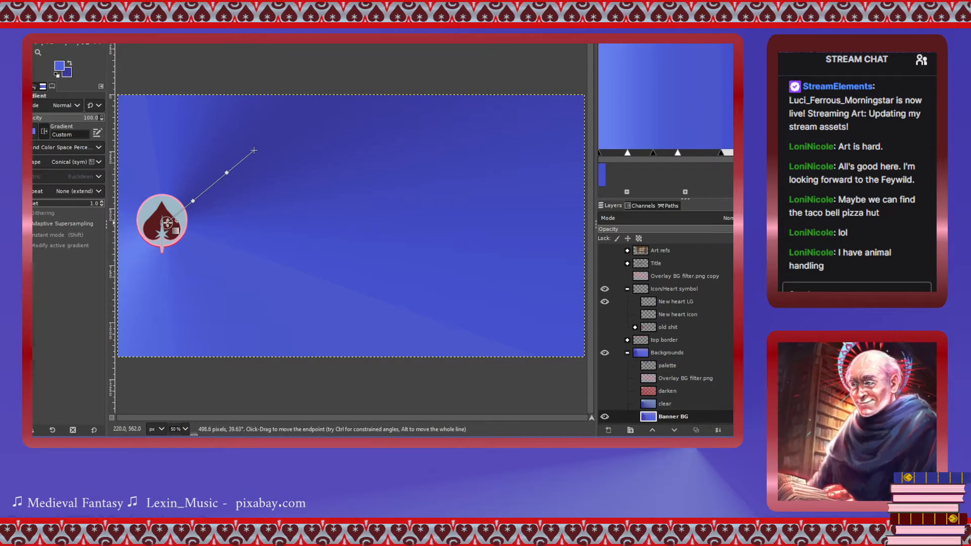
Move the conical gradient's end point to X 198, Y 564 and start point to X 656, Y 200, and apply the gradient.
click(166, 223)
drag(167, 223, 163, 223)
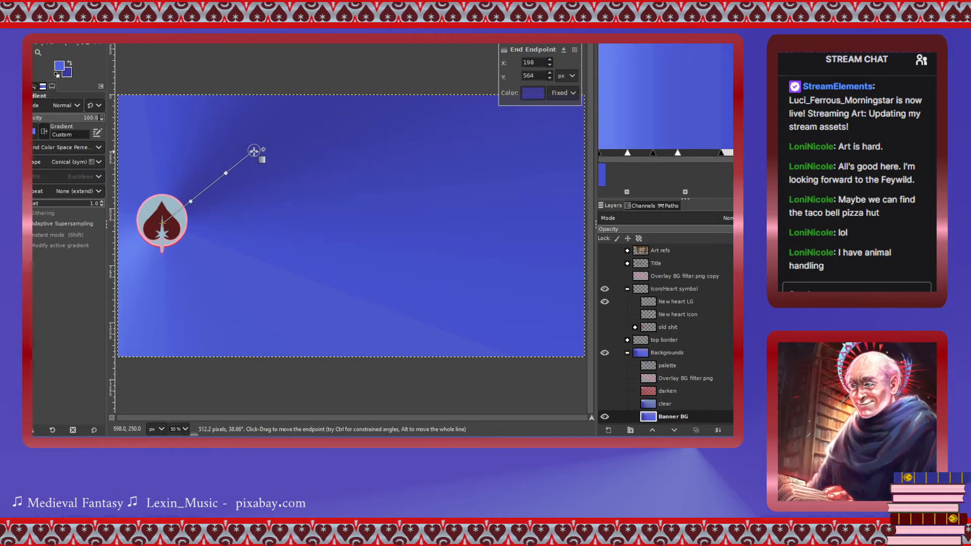
mouse_move(254, 150)
mouse_down()
mouse_move(254, 134)
mouse_move(267, 140)
mouse_up()
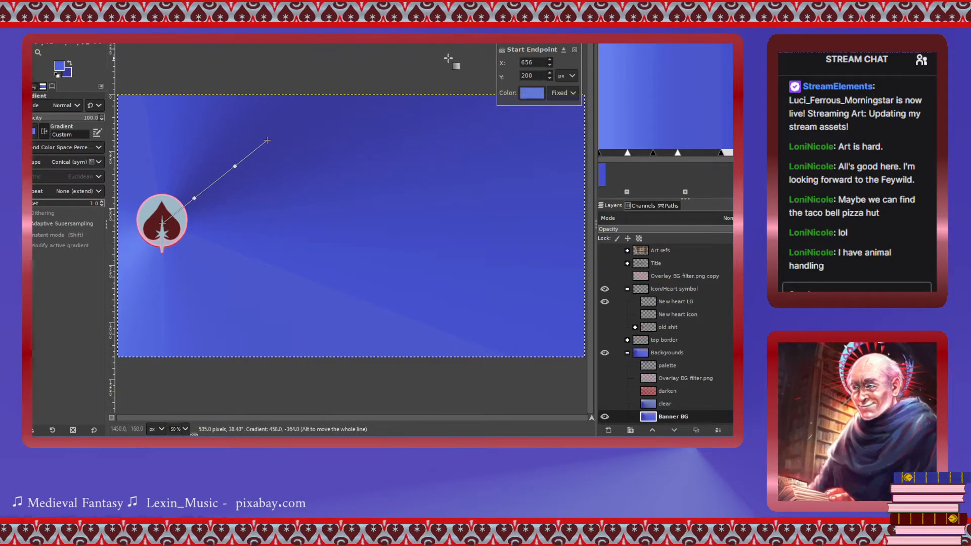
key(Return)
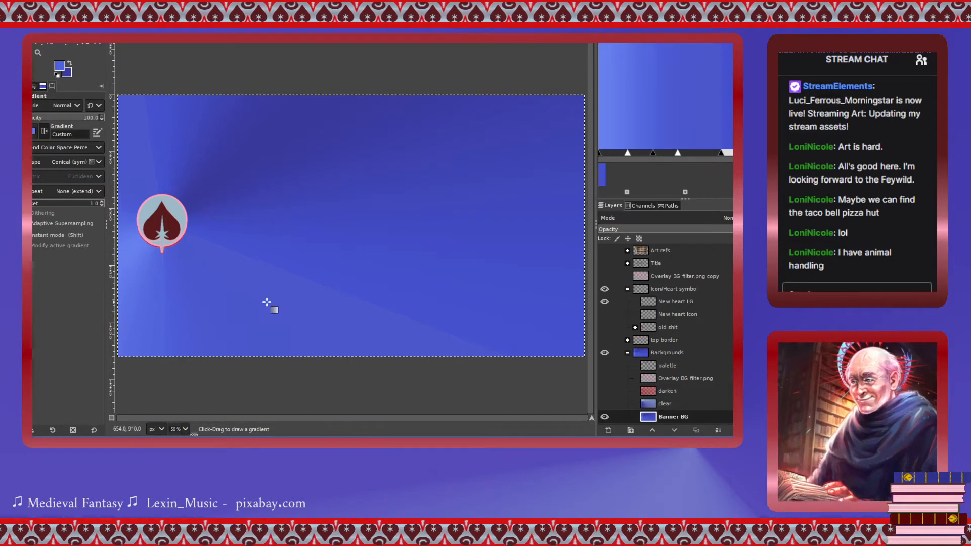
Duplicate the Banner BG layer and hide the original.
click(653, 417)
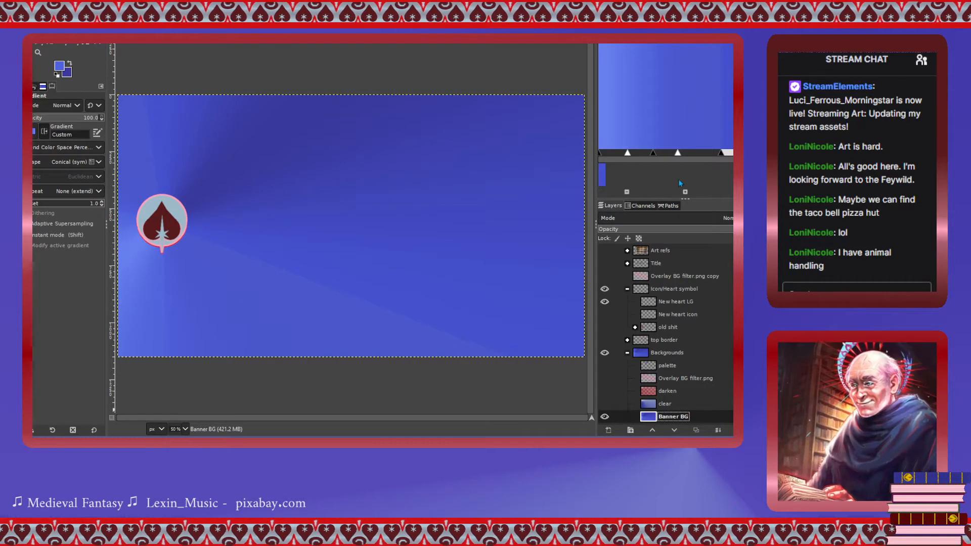
key(ctrl+shift+d)
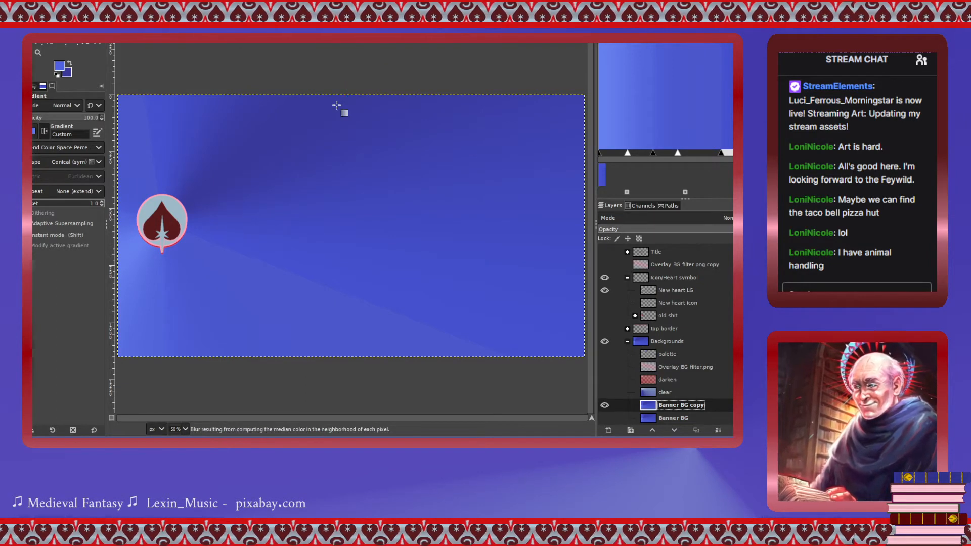
Try a focus blur on Banner BG copy with a large elliptical focus area centred on the heart icon.
key(o)
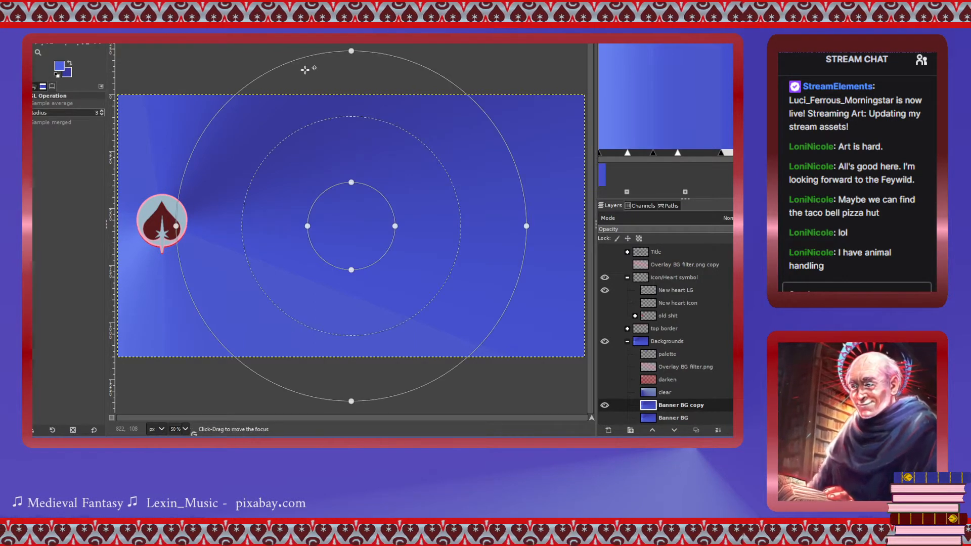
drag(333, 239, 140, 233)
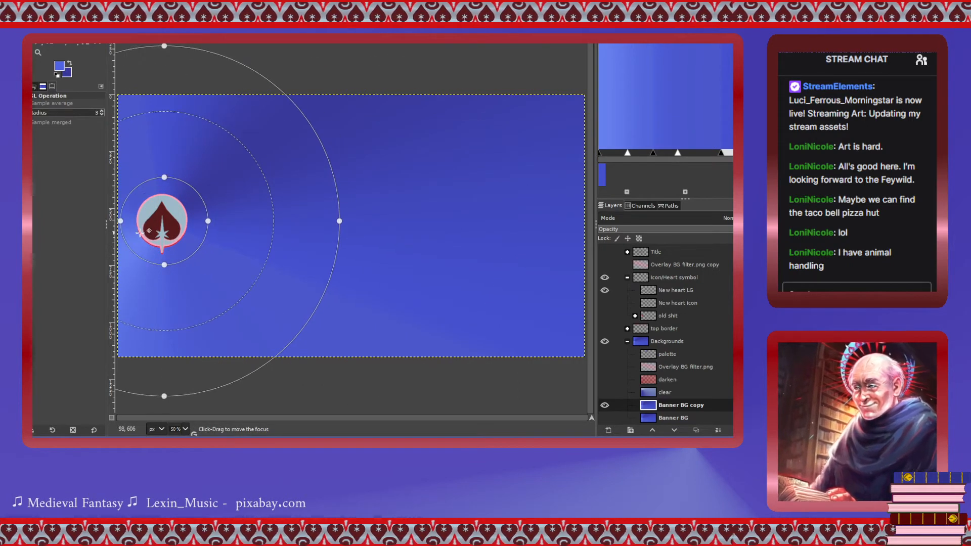
drag(347, 223, 450, 272)
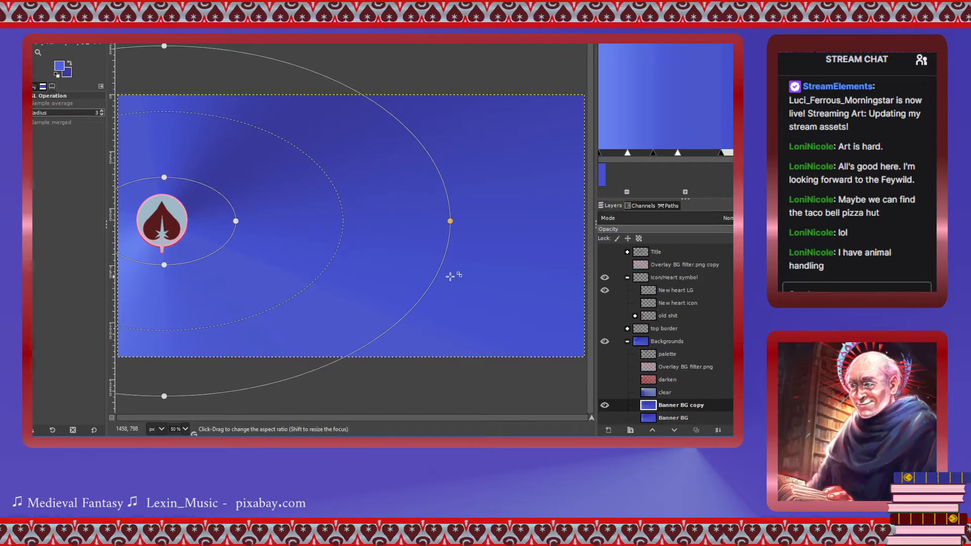
drag(164, 177, 164, 163)
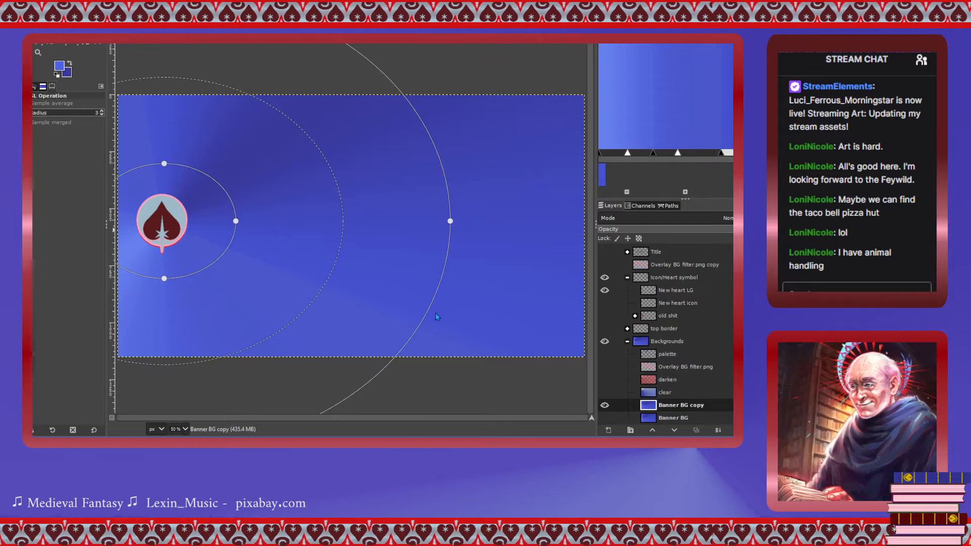
key(Return)
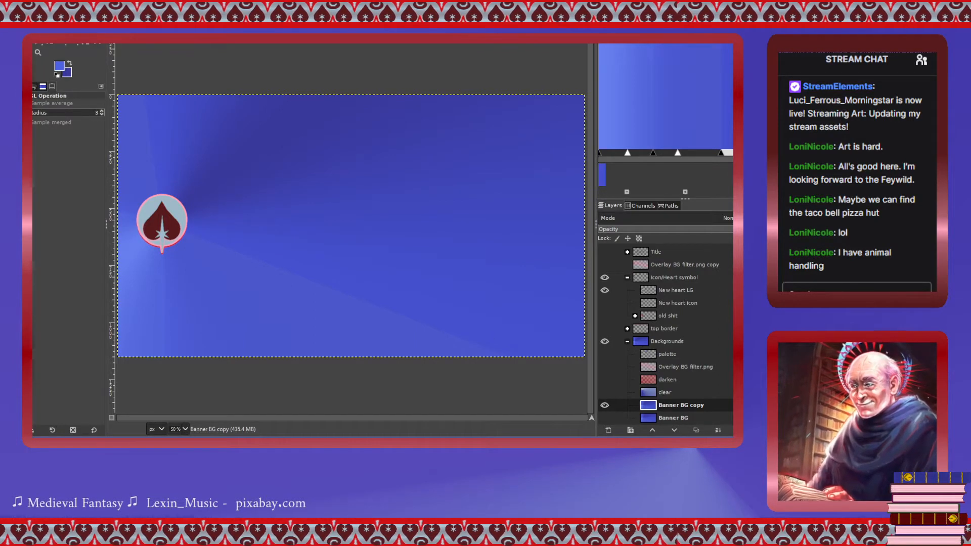
Try a focus blur centred on the heart icon, changing the focus shape from circle to diamond and stretching it horizontally.
click(293, 72)
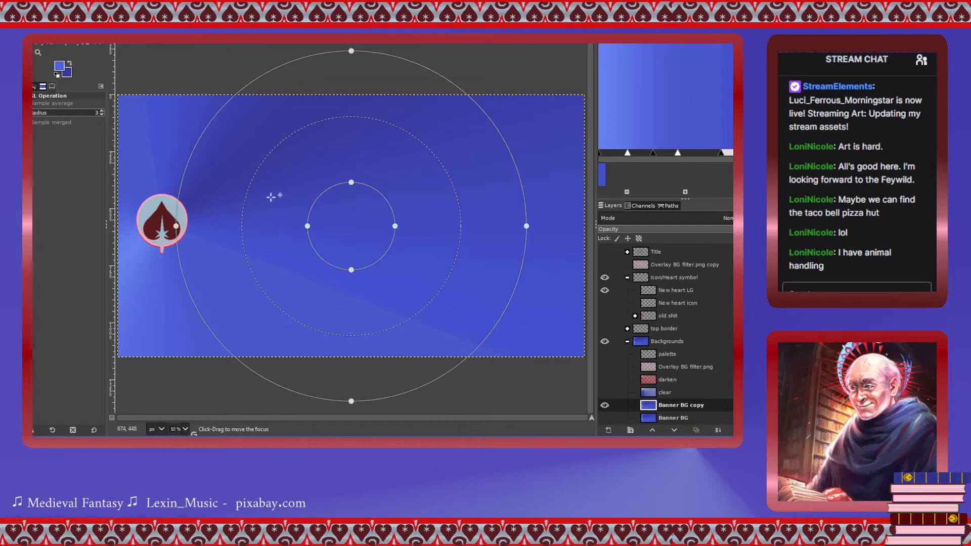
drag(330, 231, 142, 227)
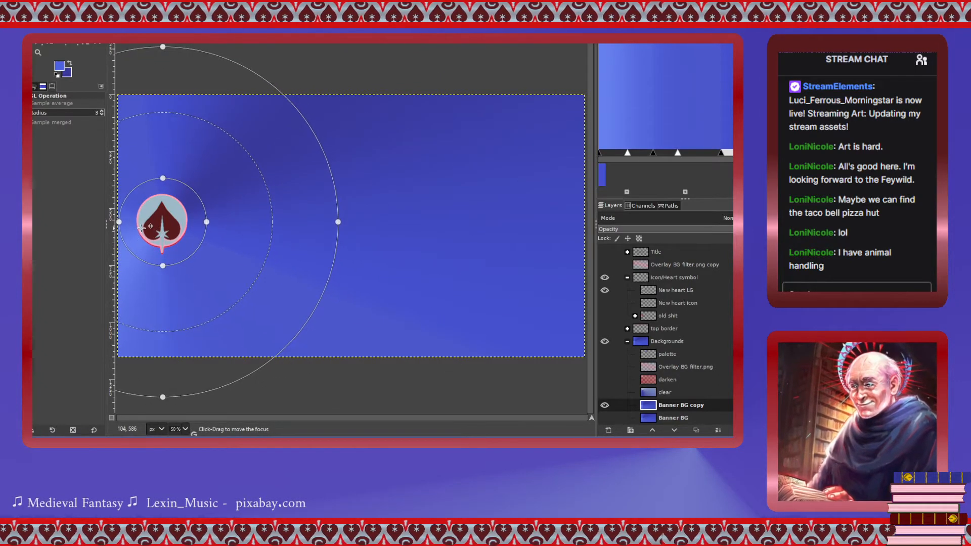
drag(206, 222, 201, 223)
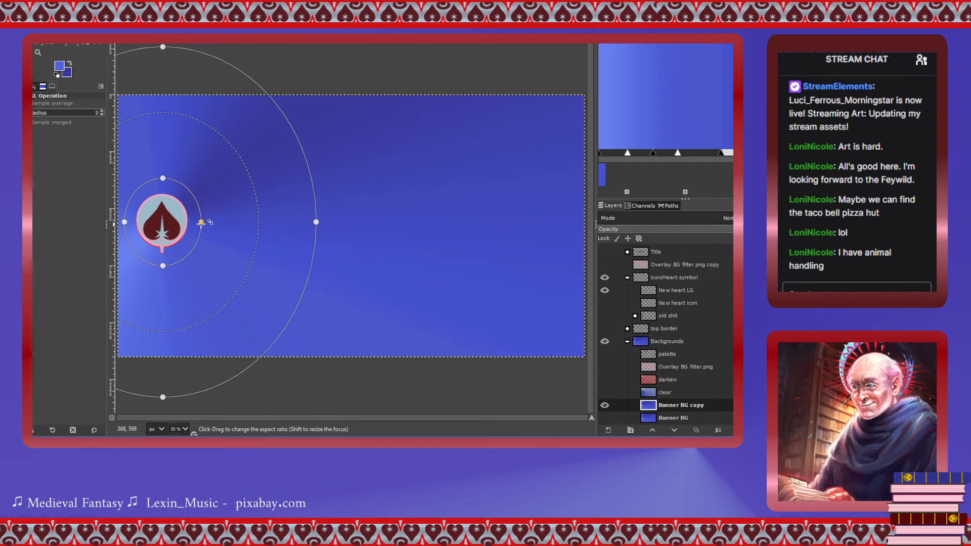
drag(163, 178, 163, 184)
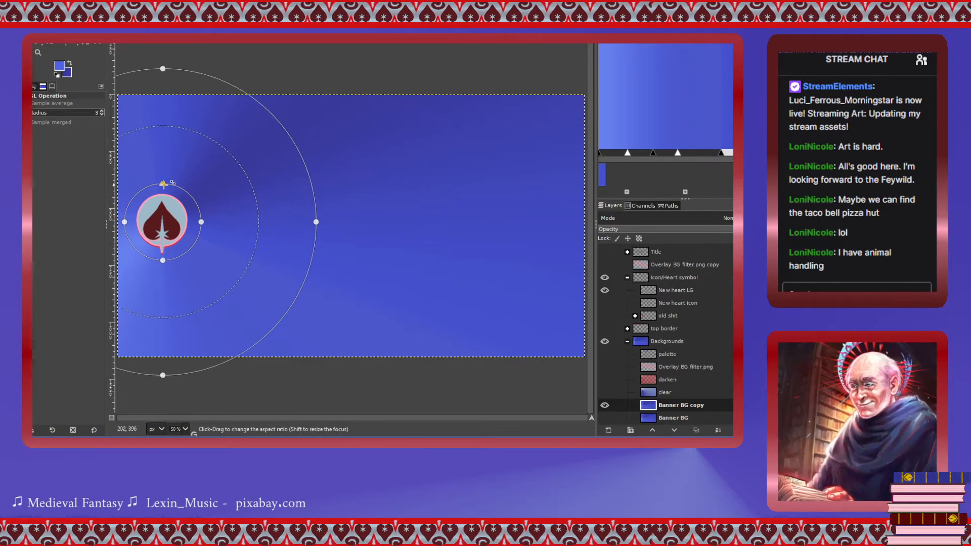
drag(317, 222, 343, 222)
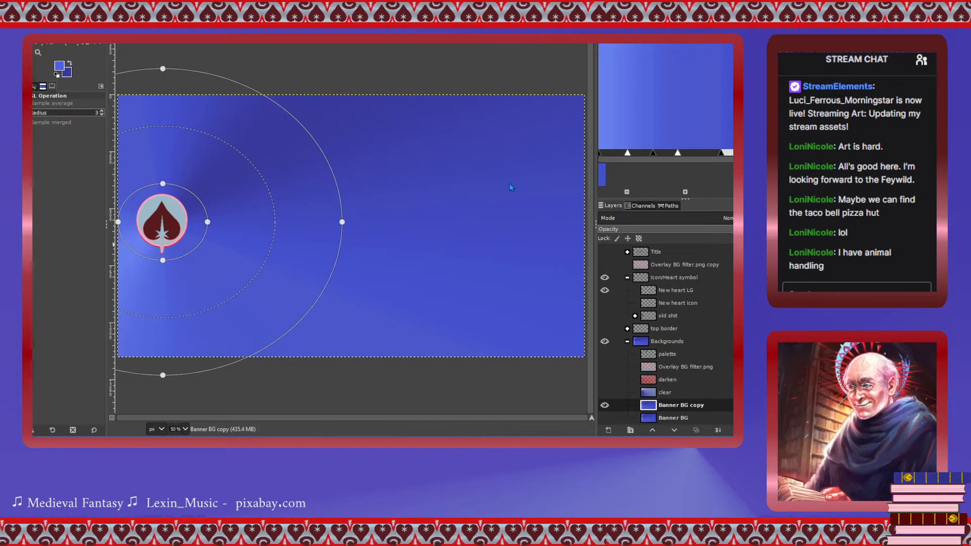
click(386, 218)
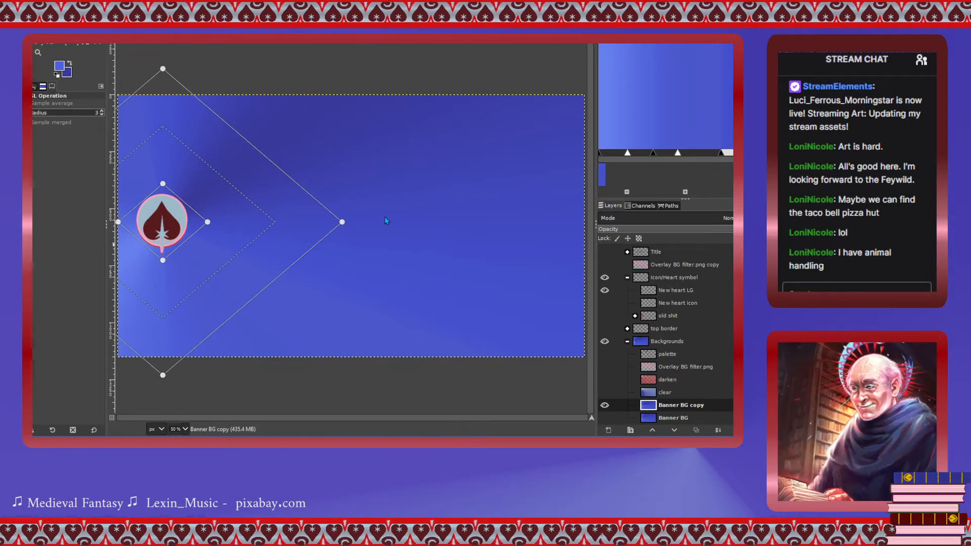
mouse_move(170, 261)
mouse_down()
mouse_move(165, 268)
mouse_move(186, 267)
mouse_up()
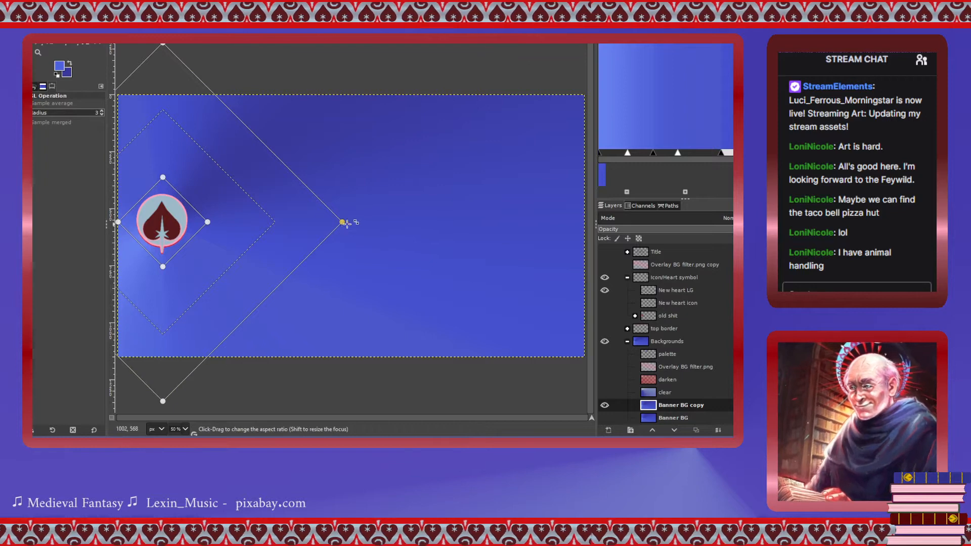
drag(344, 223, 406, 222)
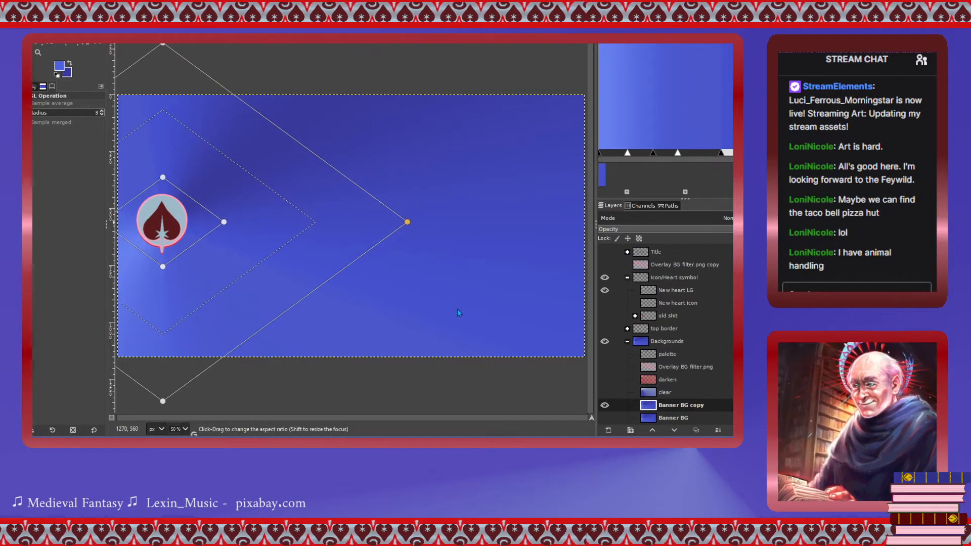
key(Return)
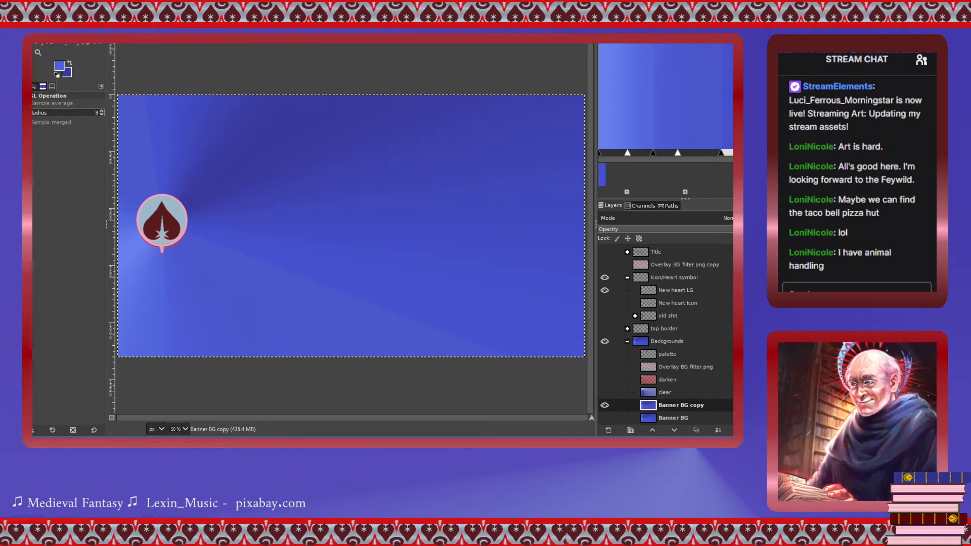
Try a focus blur on Banner BG copy with a narrow, tall diamond-shaped focus area centred on the heart icon.
click(309, 73)
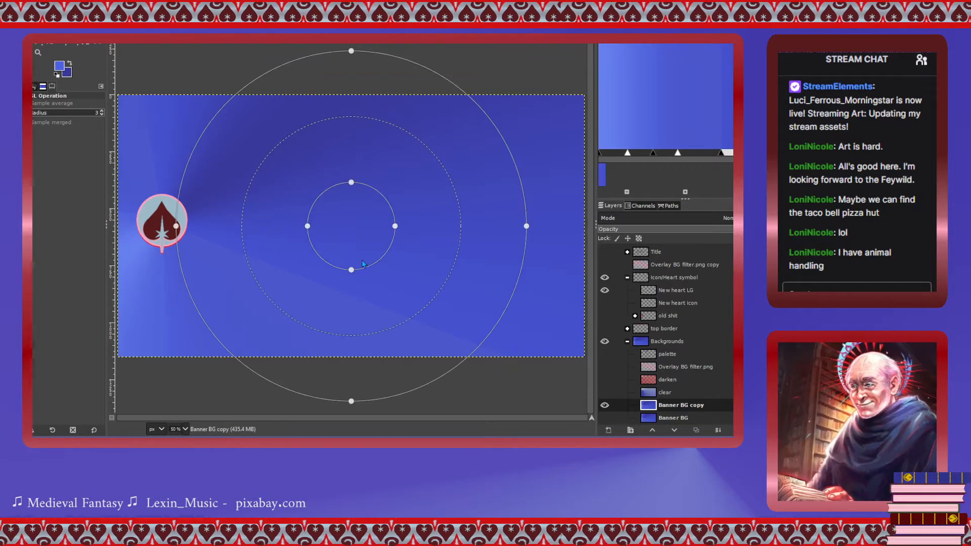
click(377, 222)
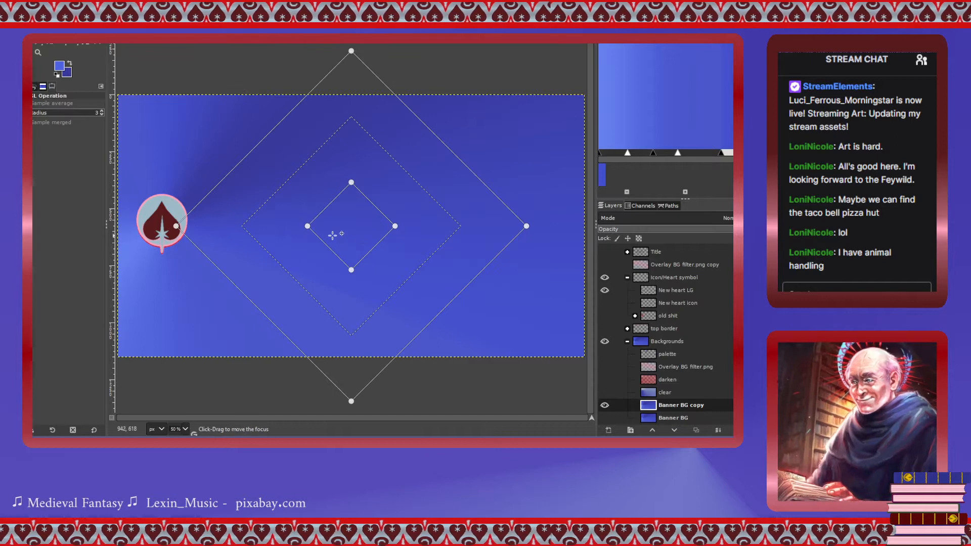
drag(332, 236, 152, 230)
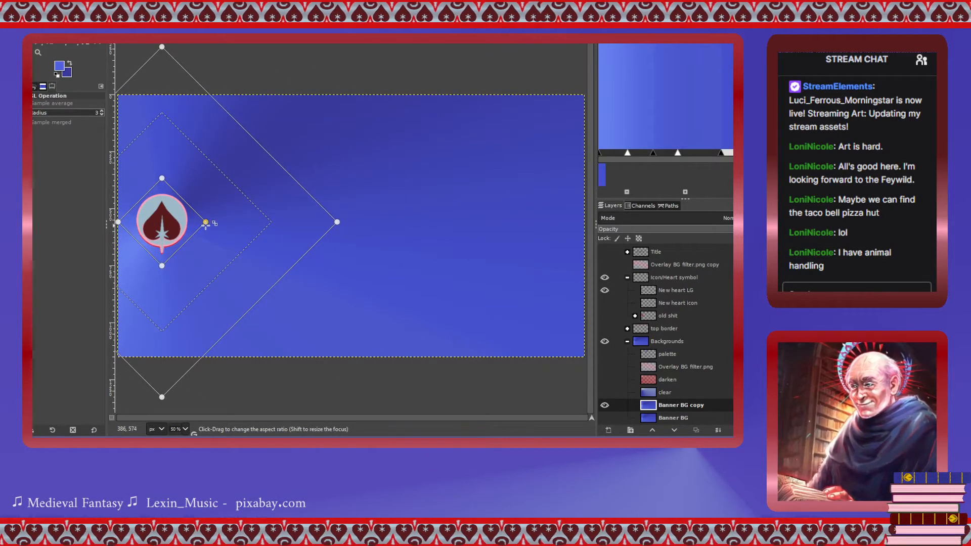
drag(205, 224, 195, 222)
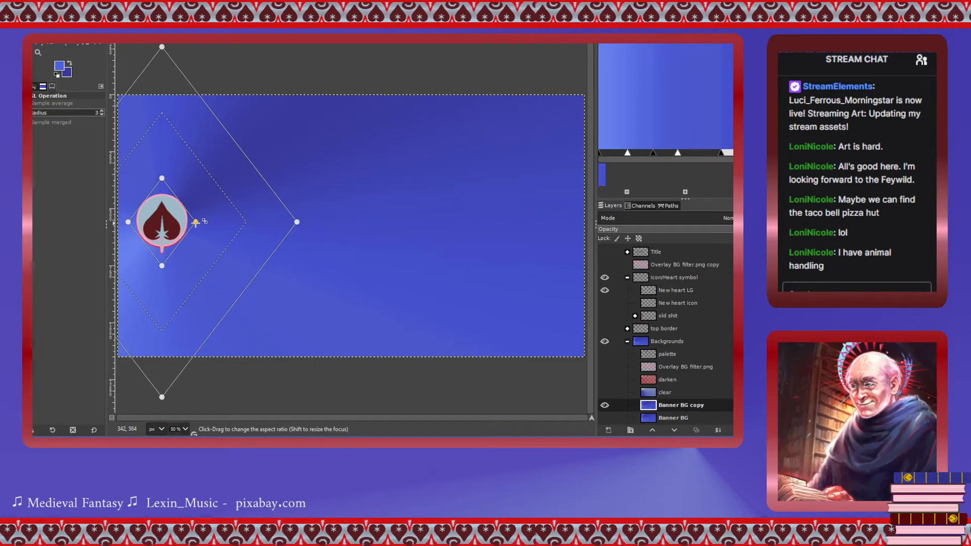
drag(162, 265, 162, 287)
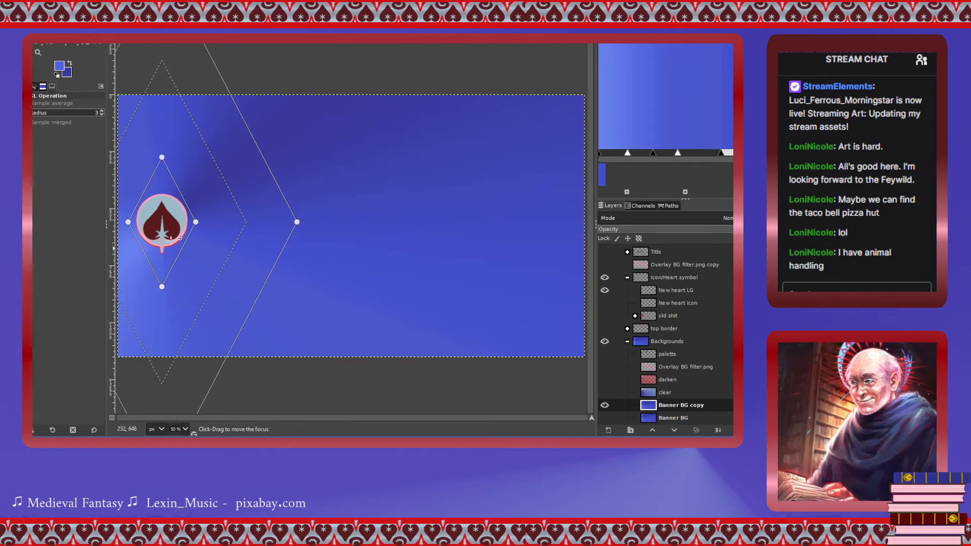
key(Return)
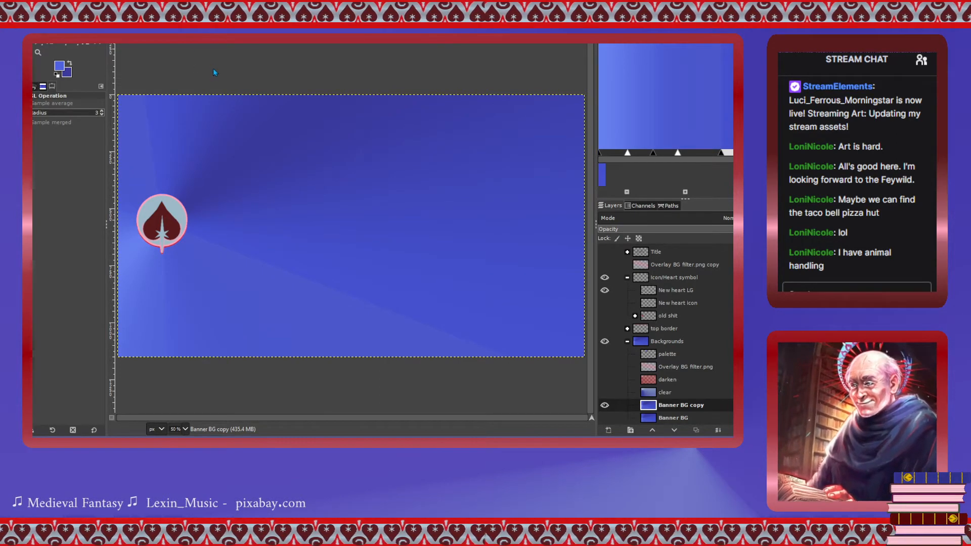
Start another focus blur on Banner BG copy with a diamond-shaped focus area and centre it on the heart icon.
click(325, 76)
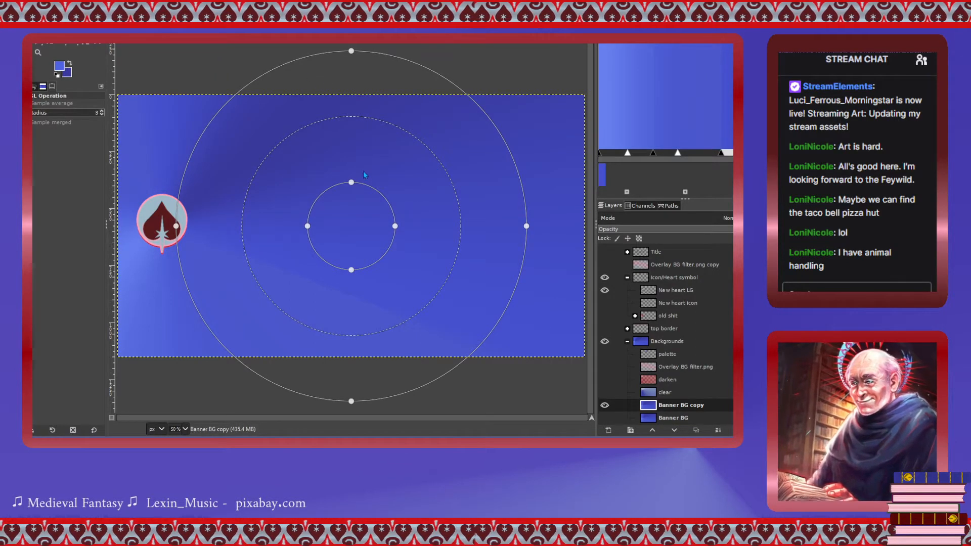
click(380, 219)
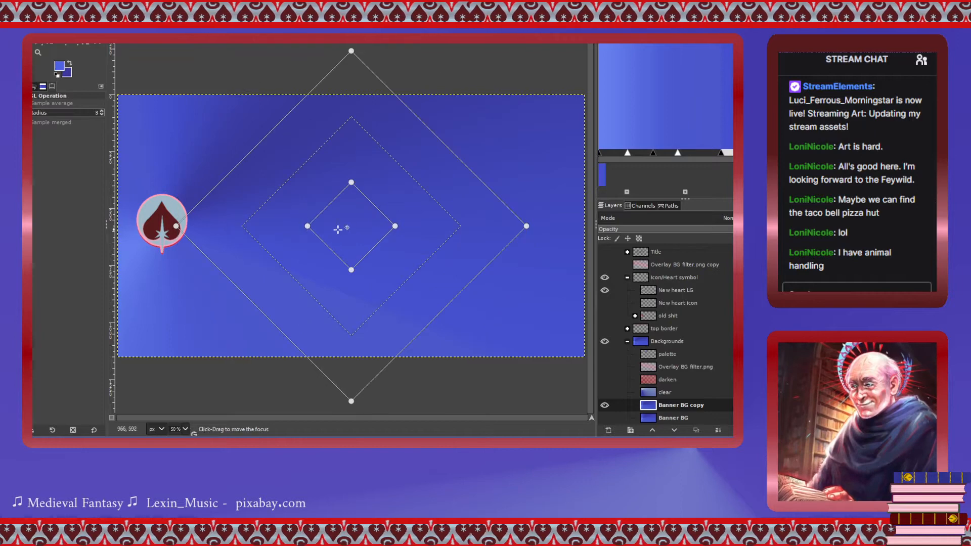
drag(338, 230, 144, 227)
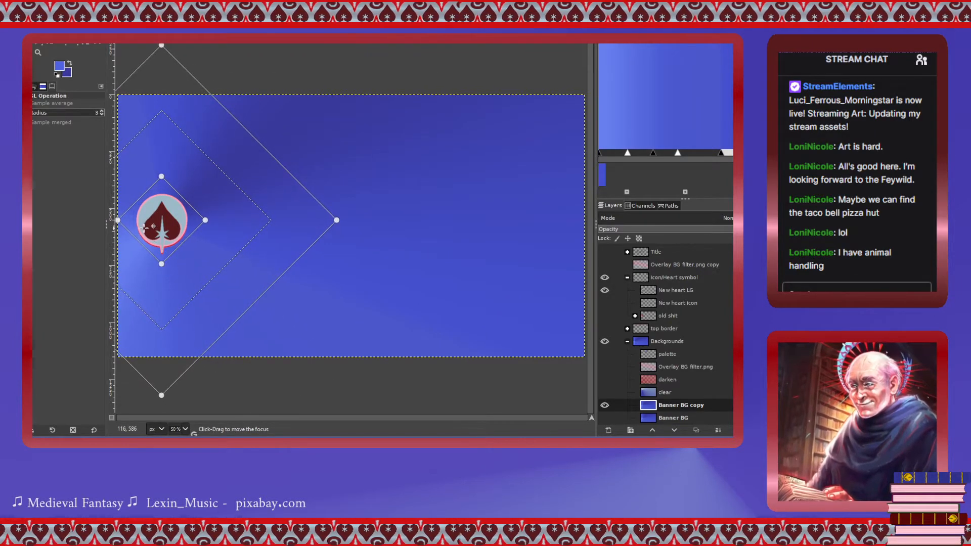
Fine-tune the handles of the filter's diamond-shaped focus area around the heart icon on the Banner BG copy layer.
drag(162, 177, 161, 182)
drag(207, 220, 205, 220)
drag(162, 258, 162, 262)
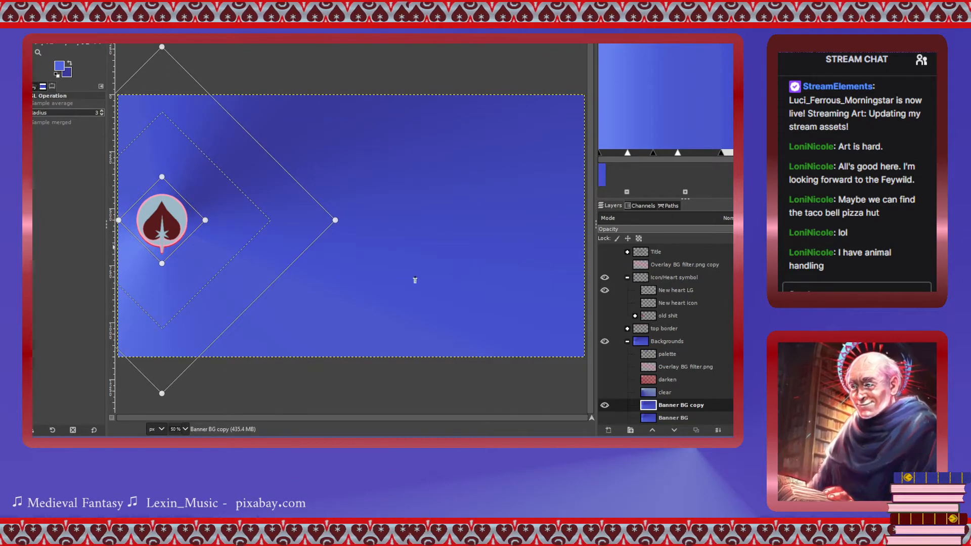
Rotate the filter's diamond-shaped focus area slightly clockwise around the heart icon.
click(497, 303)
click(497, 303)
click(497, 303)
click(497, 303)
click(497, 303)
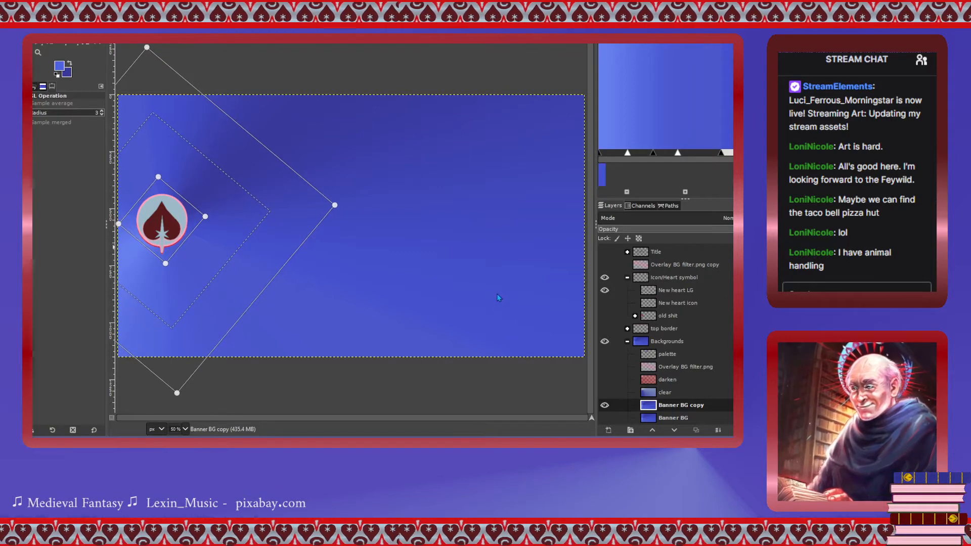
scroll(497, 300, up, 15)
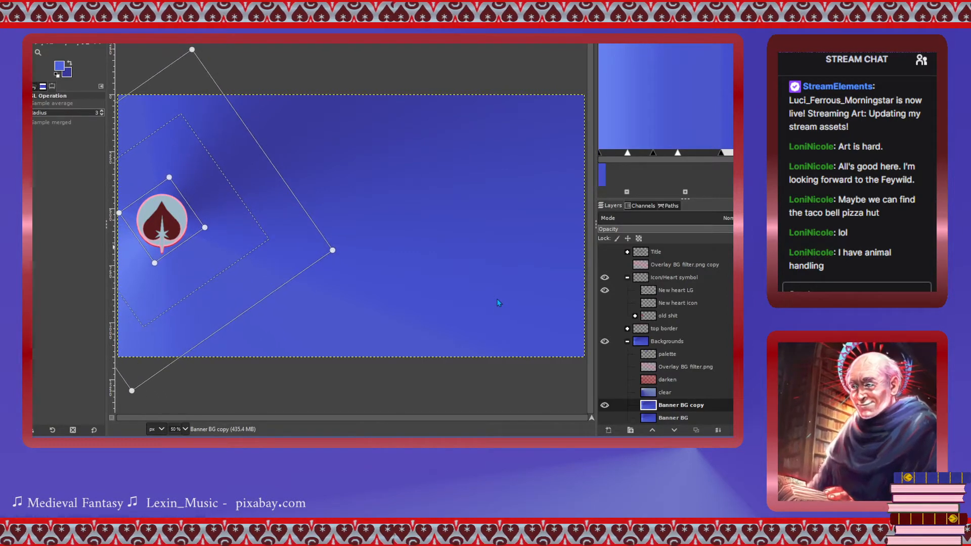
scroll(497, 303, up, 5)
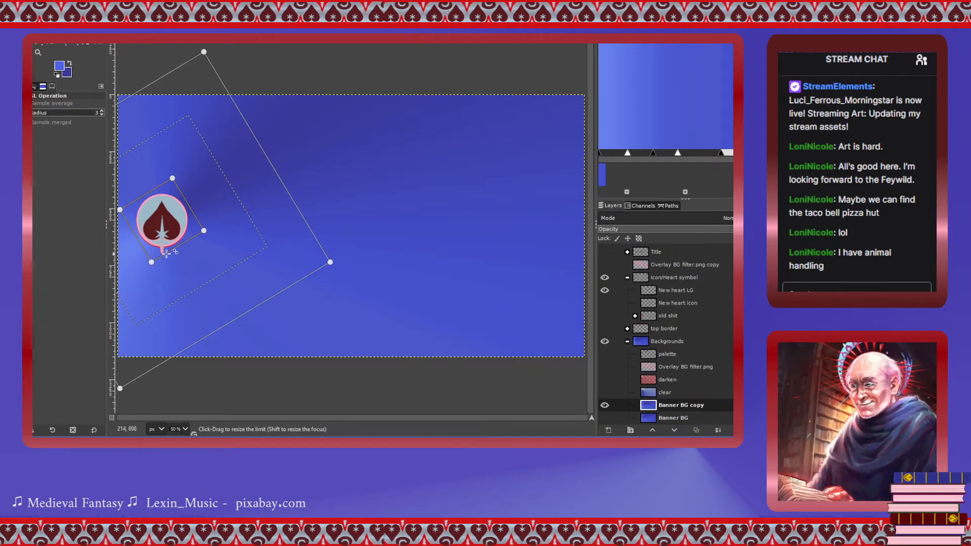
Stretch the focus area slightly, apply the filter to Banner BG copy, and save the image.
drag(152, 262, 151, 267)
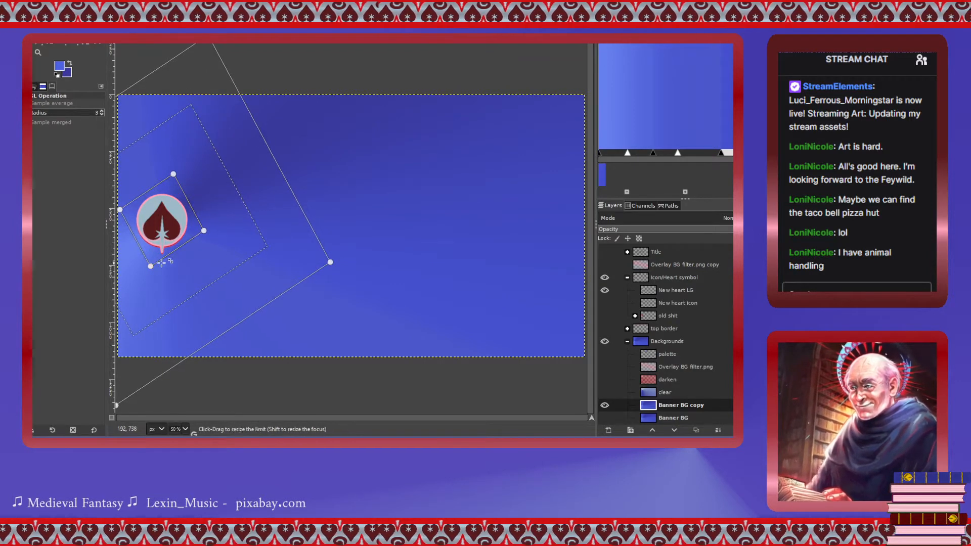
click(461, 376)
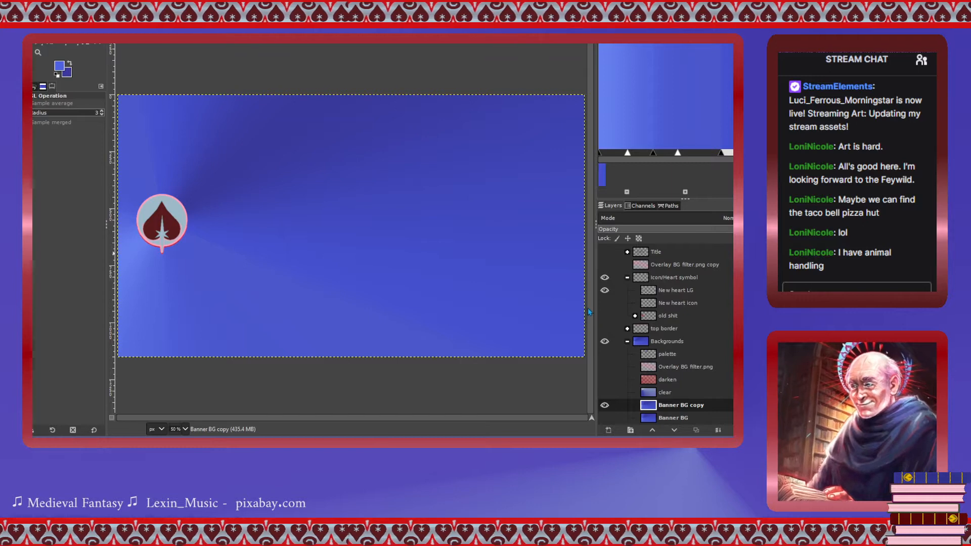
key(ctrl+s)
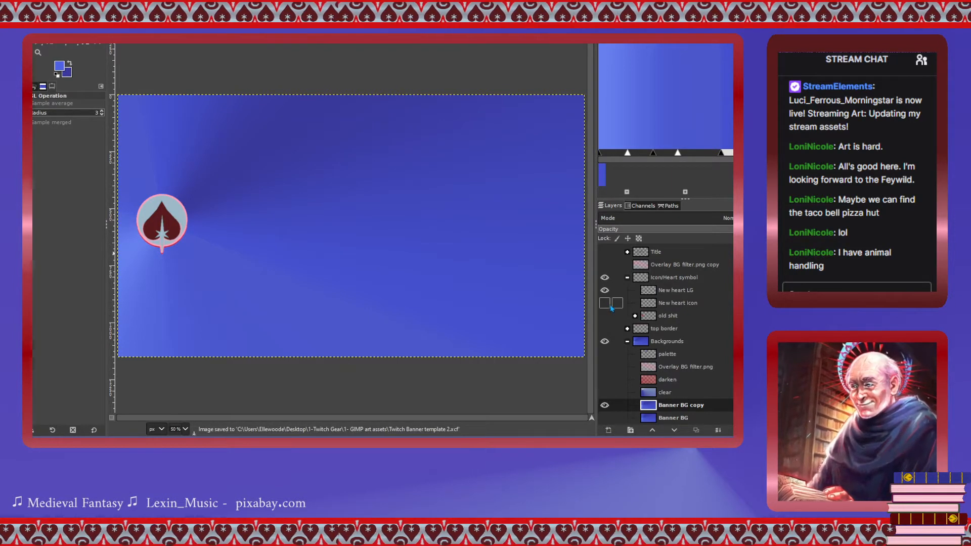
Check the Icon/Heart symbol group's effect by toggling its visibility, and collapse the group.
scroll(611, 309, up, 1)
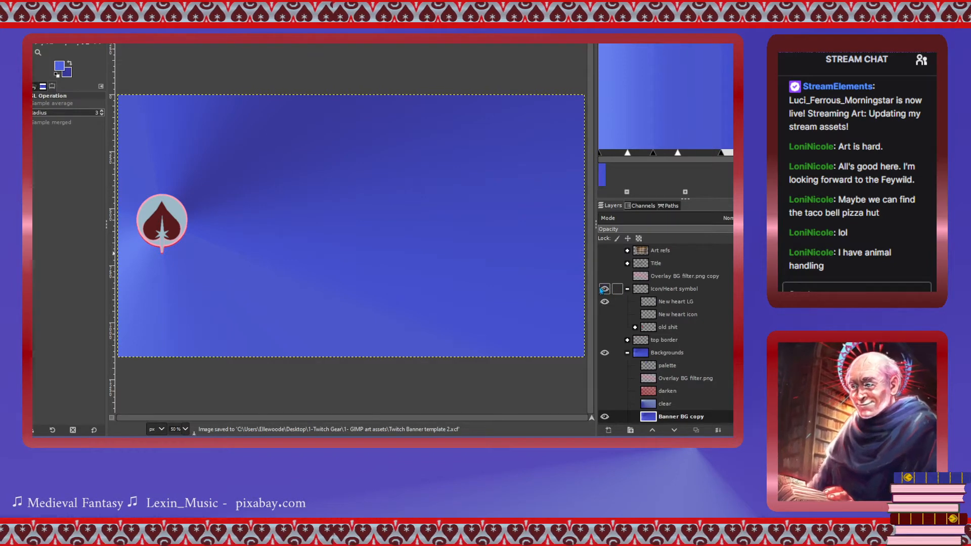
click(602, 290)
click(602, 290)
click(627, 289)
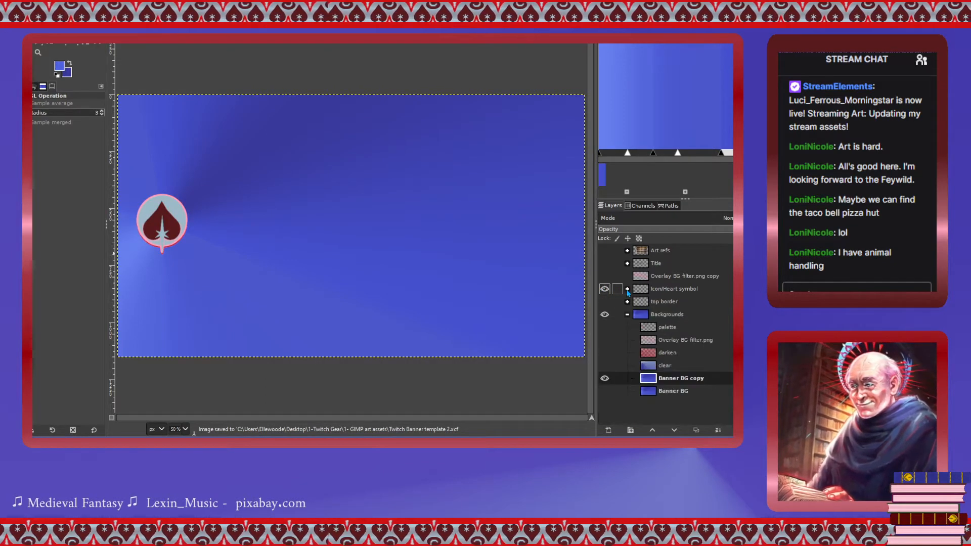
Compare the banner with and without the Overlay BG filter.png copy layer, leaving that layer hidden.
click(605, 277)
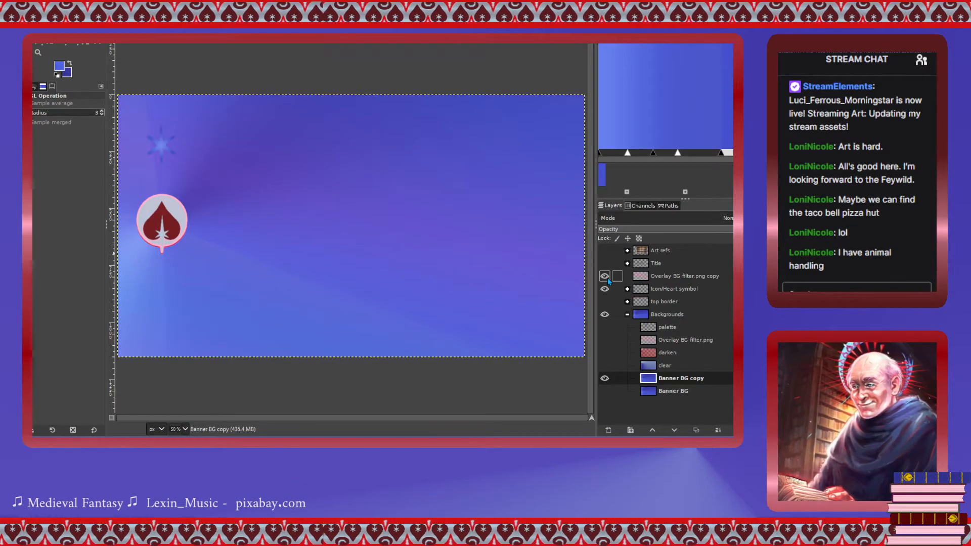
click(605, 277)
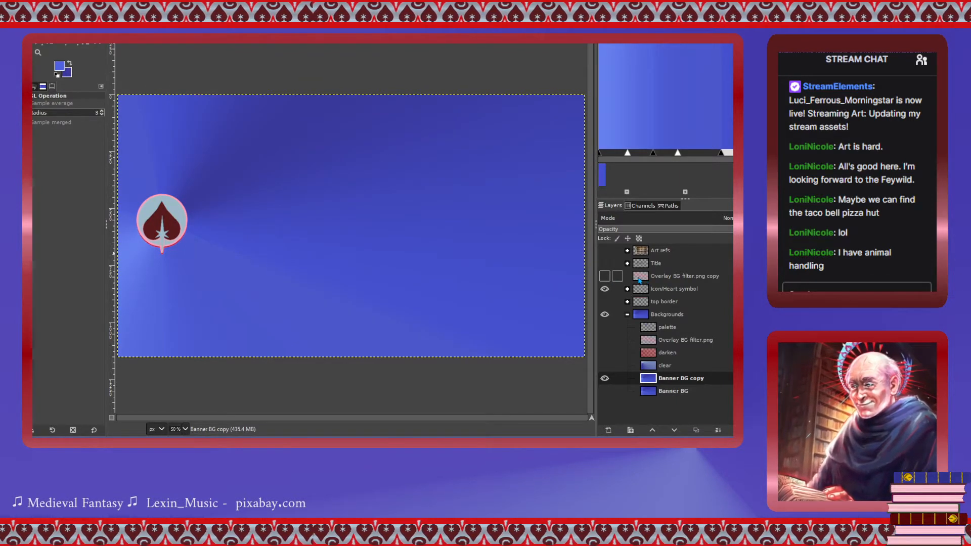
click(605, 276)
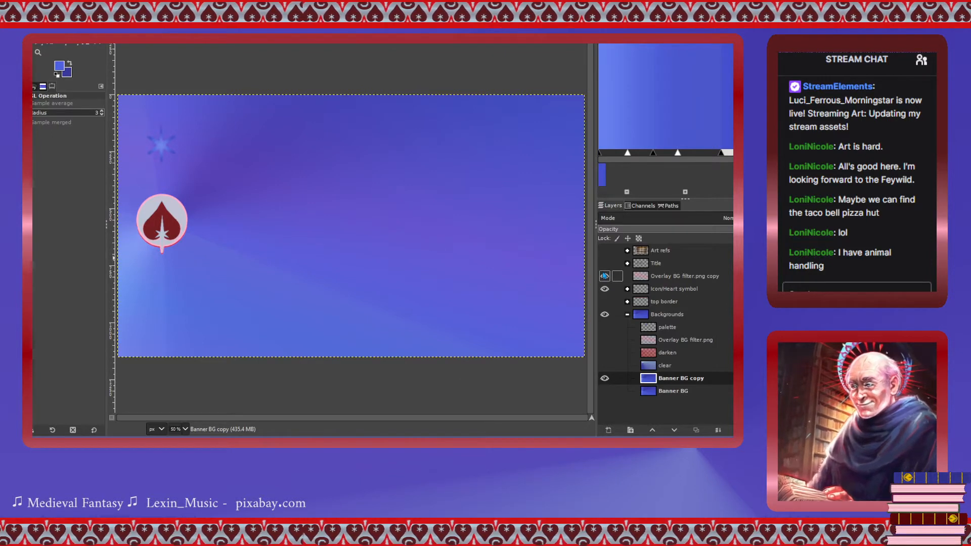
click(605, 277)
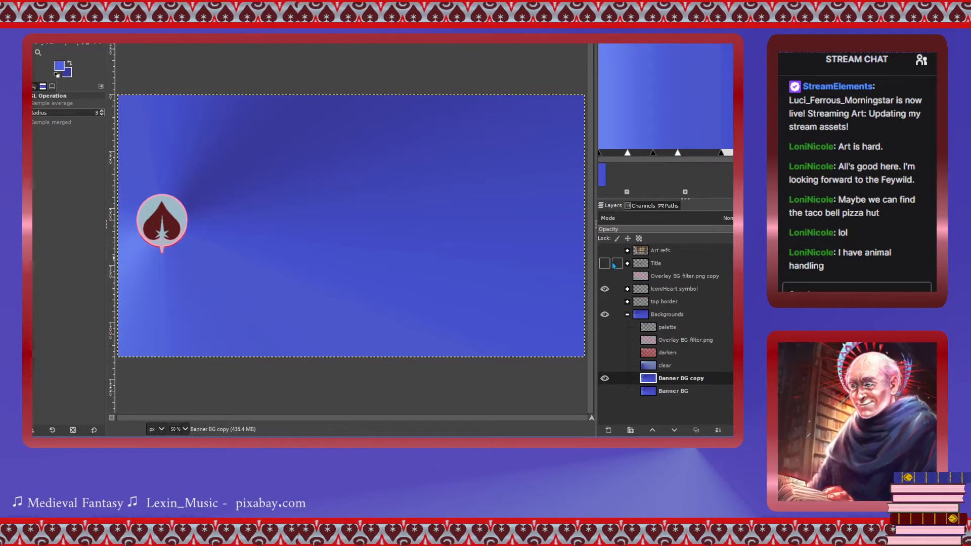
Show and expand the Title group, and make its "Attention Defi..." layer visible together with backdrop letters copy.
click(605, 263)
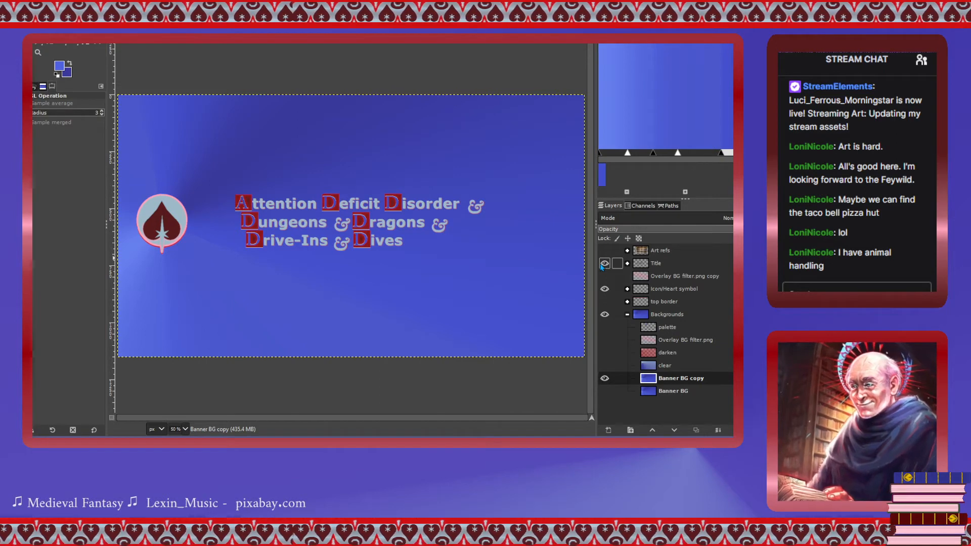
click(603, 265)
click(605, 266)
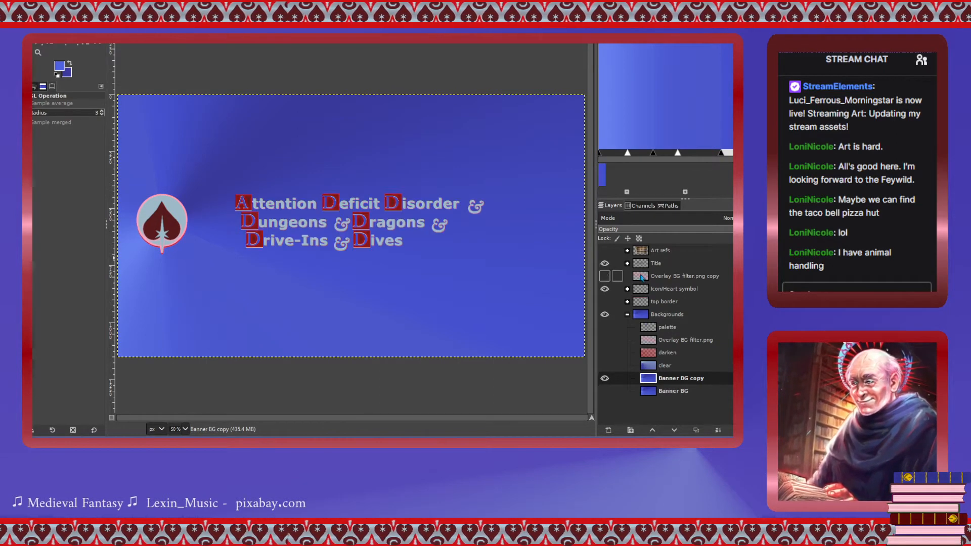
click(628, 263)
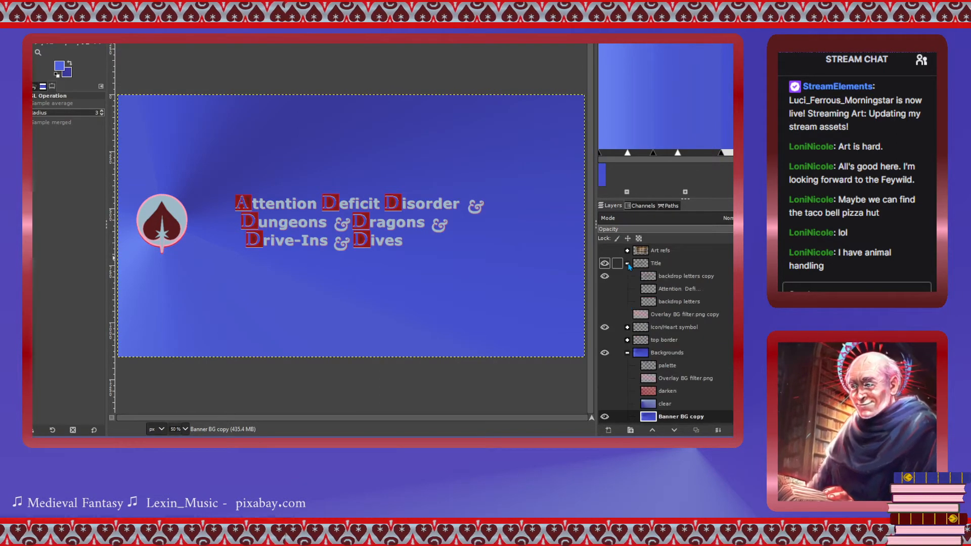
click(605, 289)
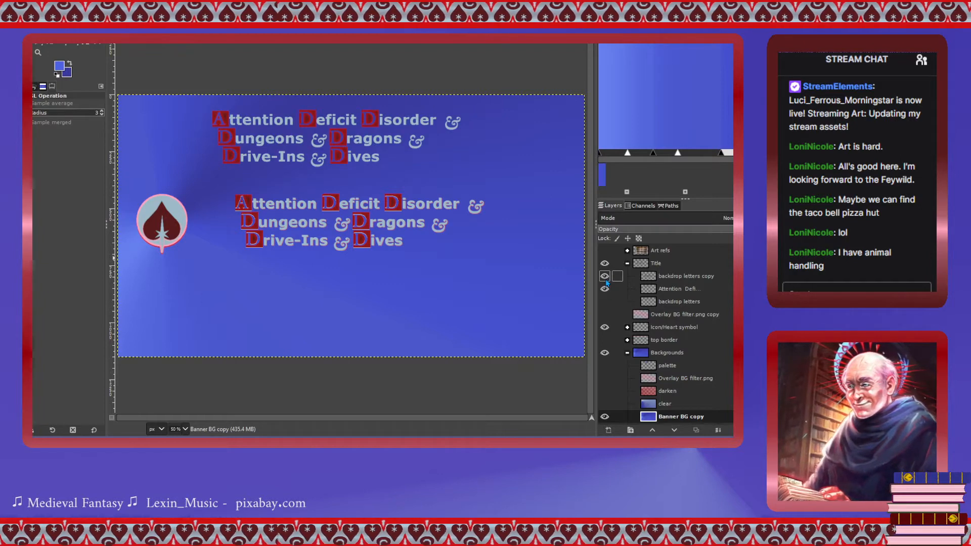
click(606, 279)
click(605, 279)
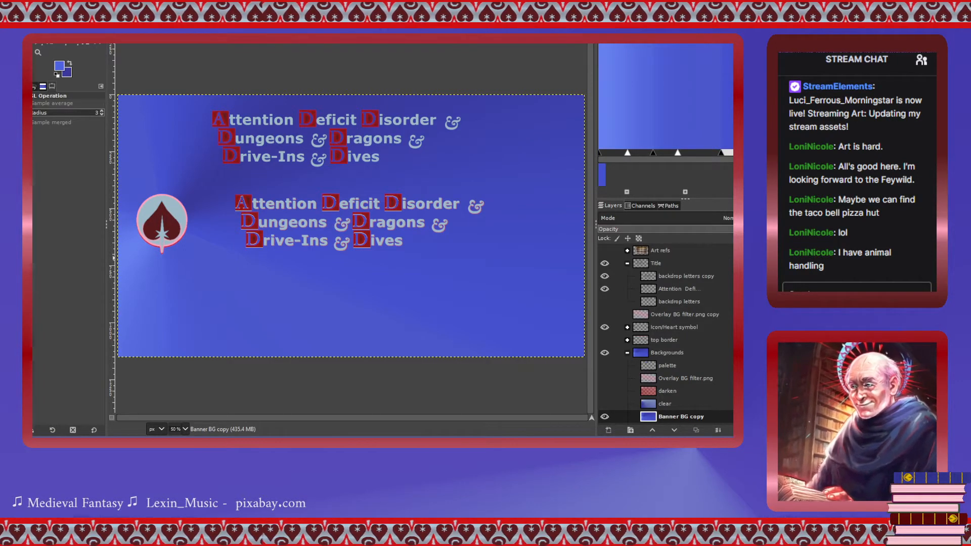
Preview the titles over the clear and darken backgrounds, and switch back to the Banner BG copy background.
click(605, 416)
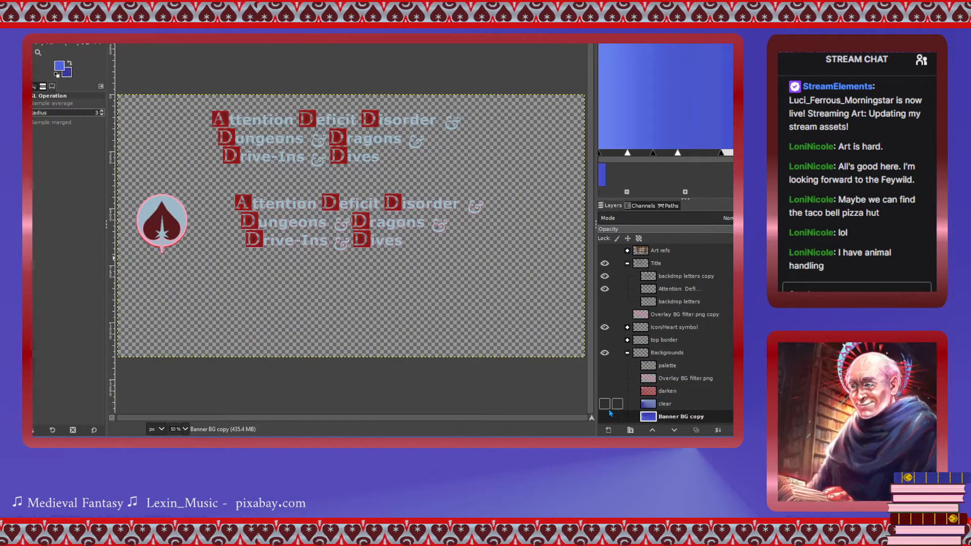
drag(605, 405, 607, 396)
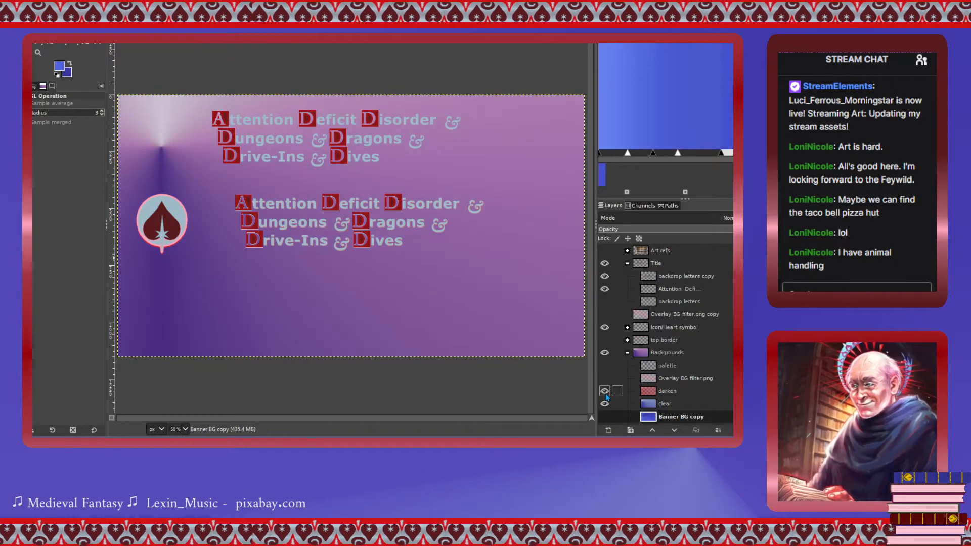
click(606, 396)
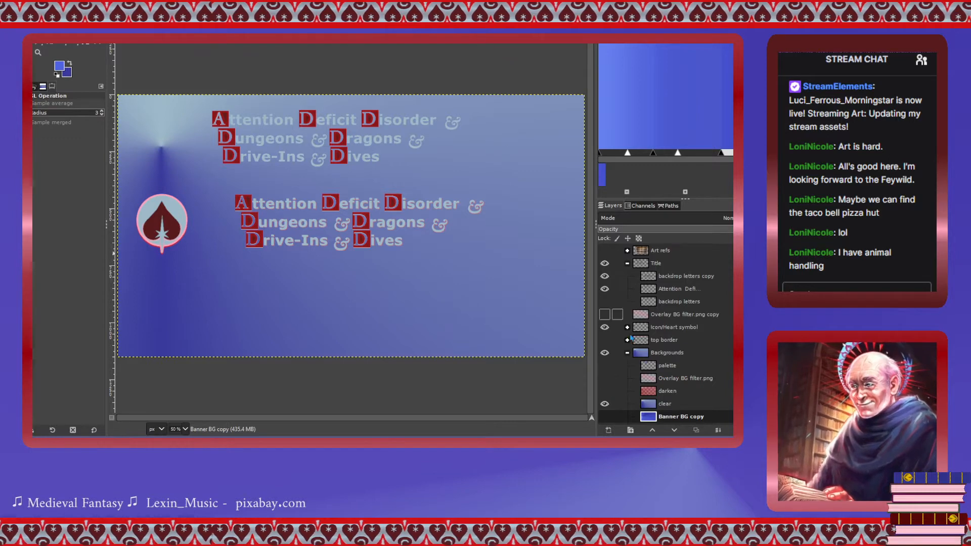
scroll(611, 393, down, 1)
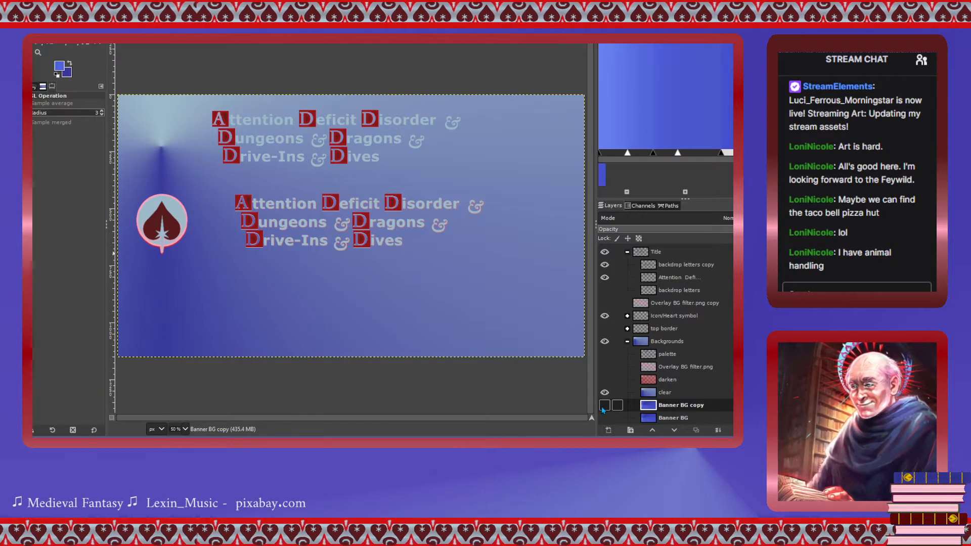
click(604, 405)
click(604, 393)
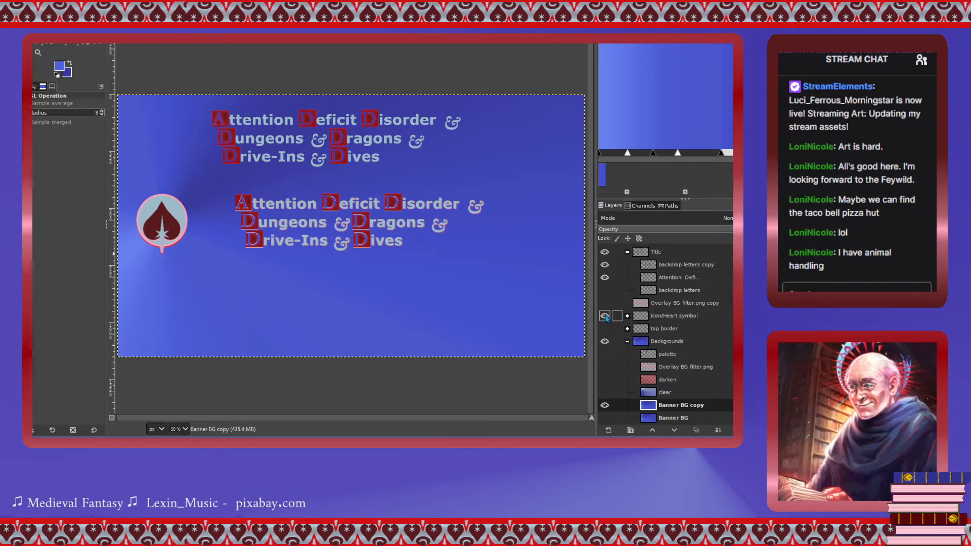
Hide the backdrop letters copy and "Attention Defi..." layers, and show the backdrop letters layer in the Title group.
scroll(605, 314, up, 1)
click(604, 277)
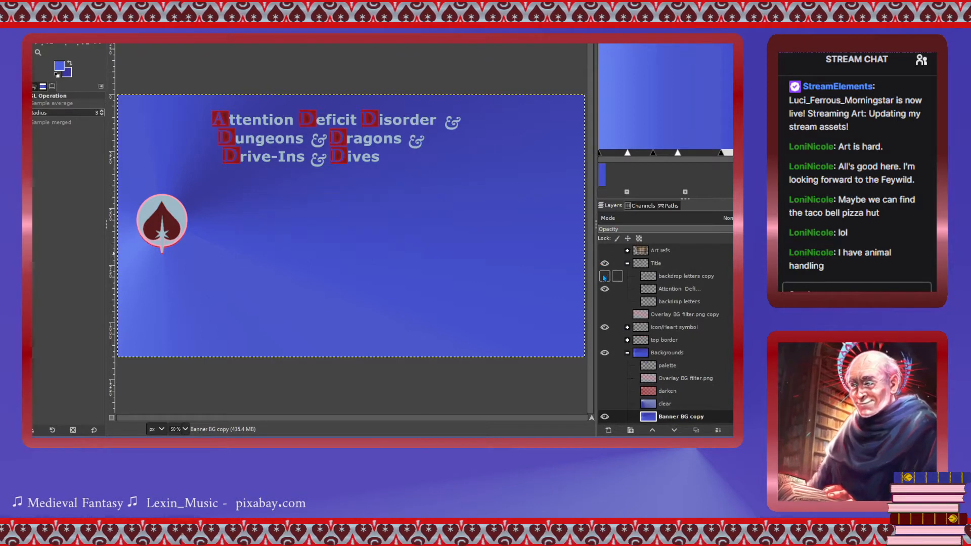
click(605, 289)
click(604, 302)
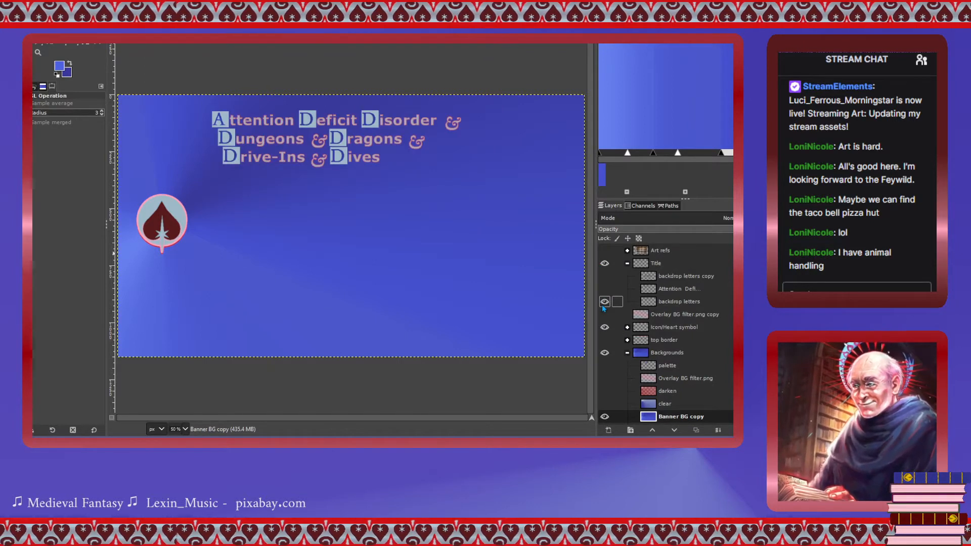
Compare the "Attention Defi..." and backdrop letters title layers, leaving both of them hidden.
click(605, 289)
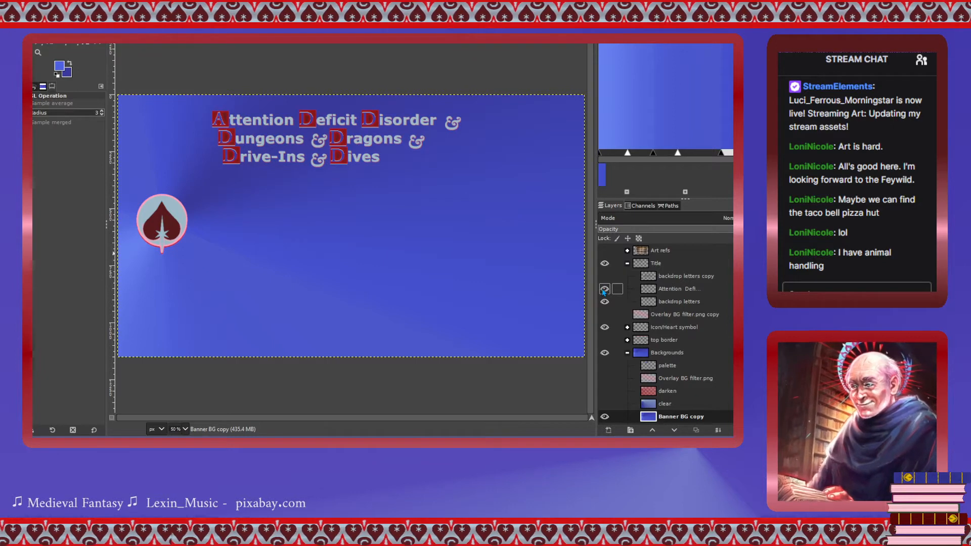
click(604, 289)
click(605, 289)
click(604, 302)
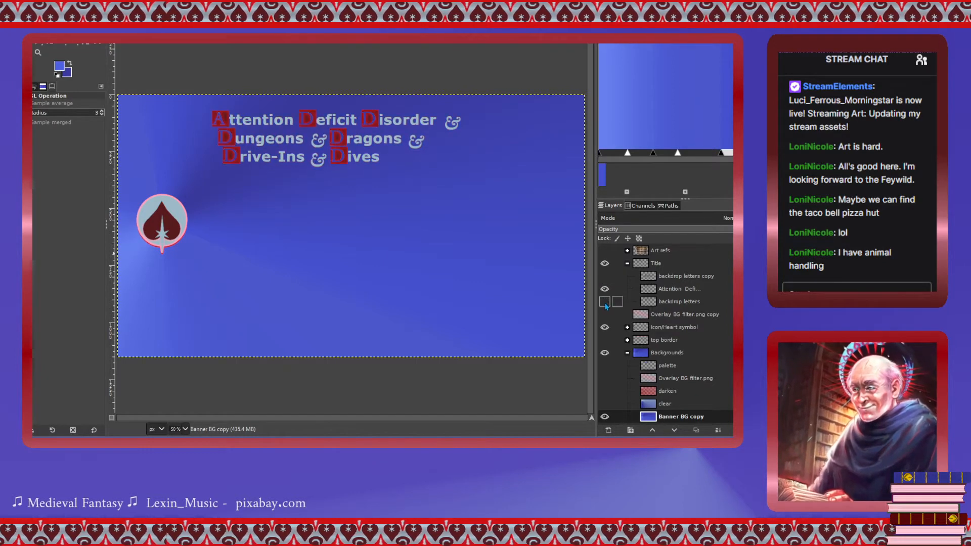
click(605, 302)
click(605, 289)
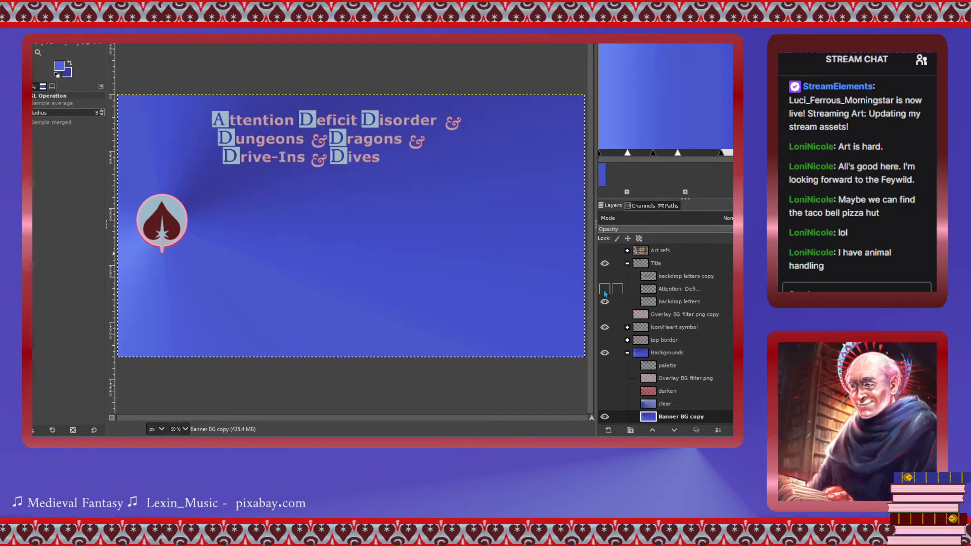
click(604, 302)
With backdrop letters copy selected, draw a large Text tool box in the empty area beside the heart icon.
click(651, 277)
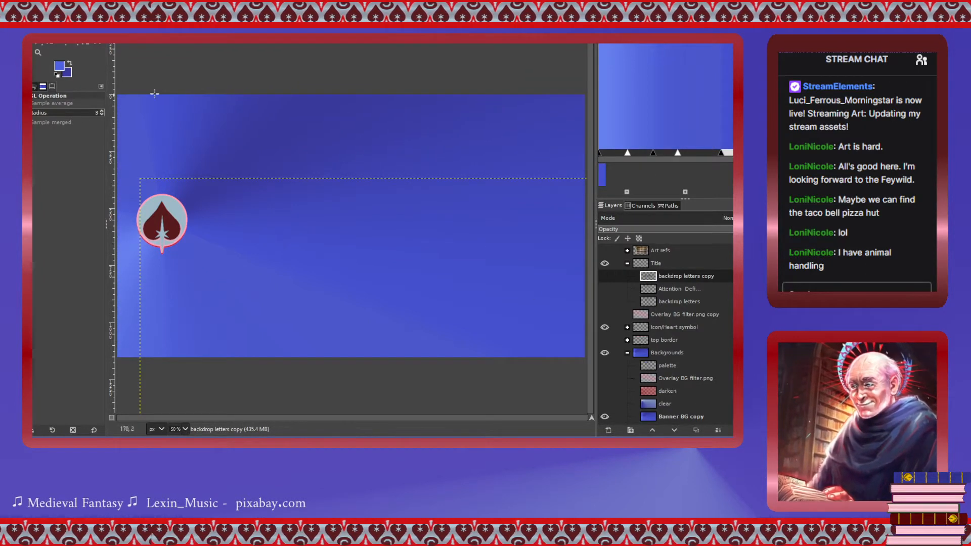
click(92, 45)
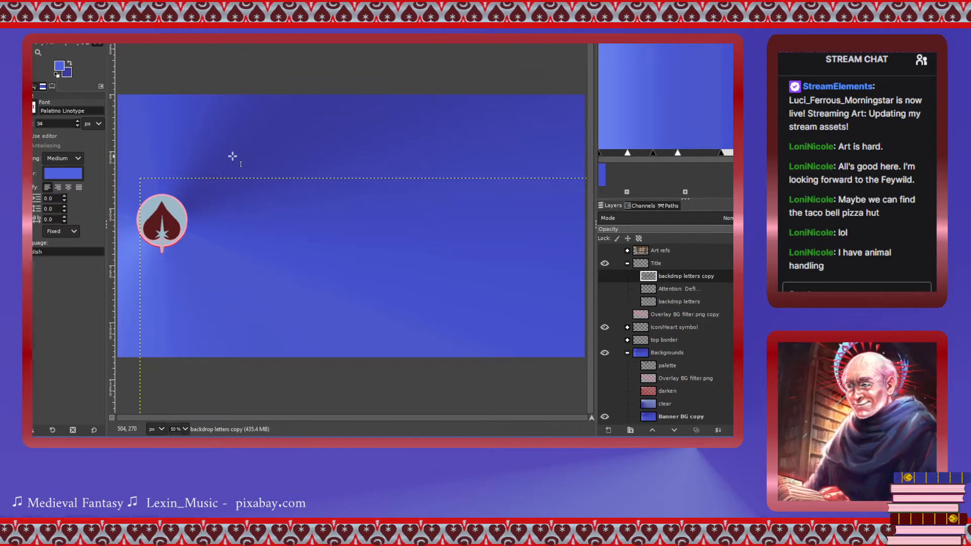
drag(222, 147, 548, 264)
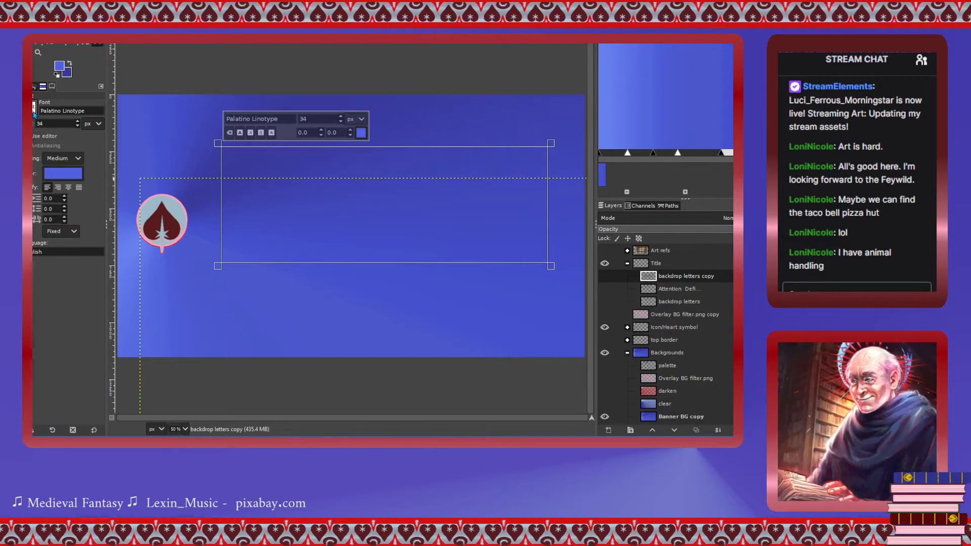
Set the font of the new text box to Crowley Bold.
drag(283, 118, 226, 118)
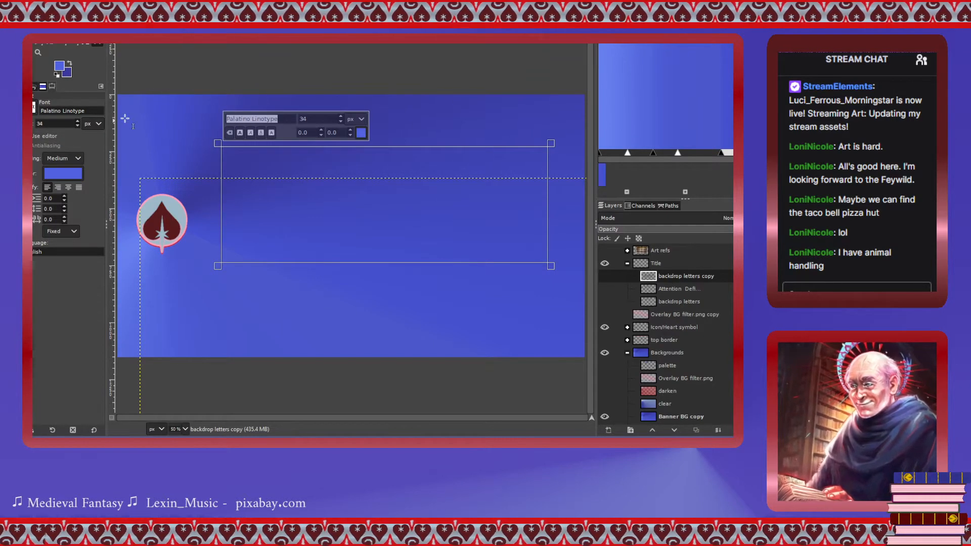
text(Crowley)
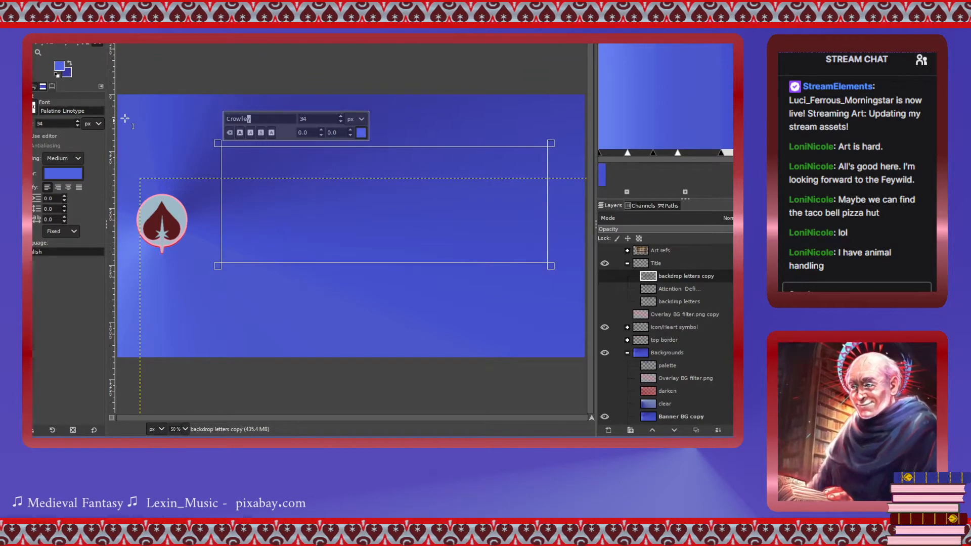
click(304, 138)
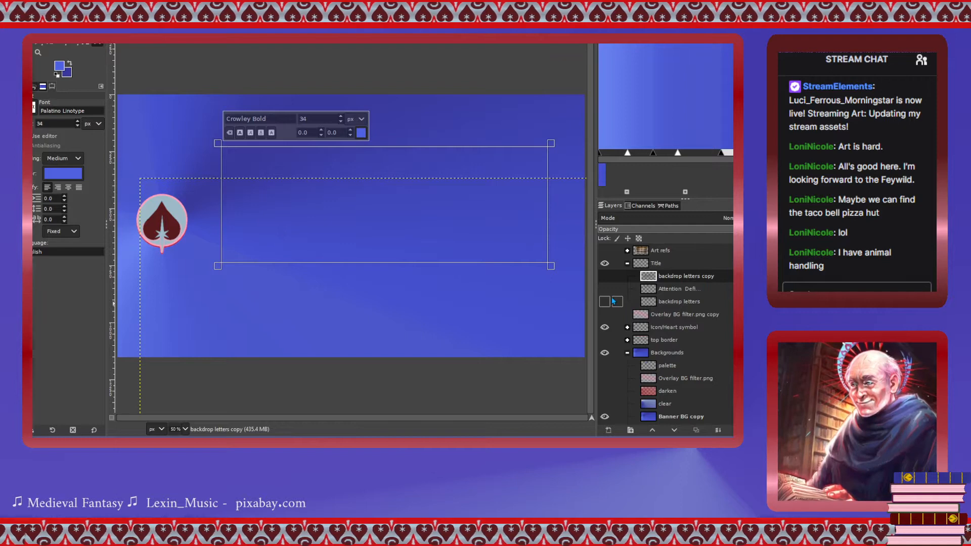
scroll(613, 302, down, 1)
scroll(615, 341, up, 1)
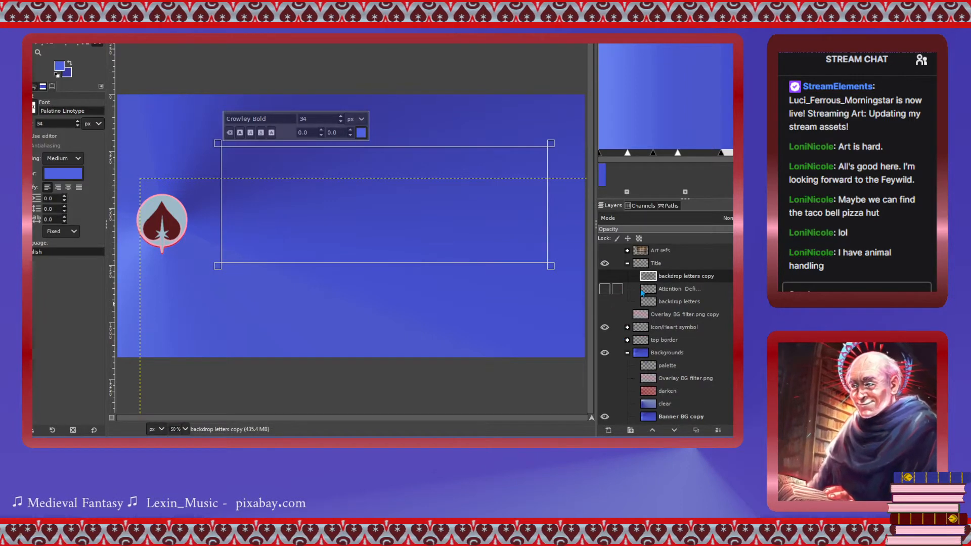
Show the old "Attention Defi..." title for reference and enter "Attention Deficiet Disorder", "Dungeons Dragons" and "Drive-Ins Dives" as three lines in the text box.
click(604, 291)
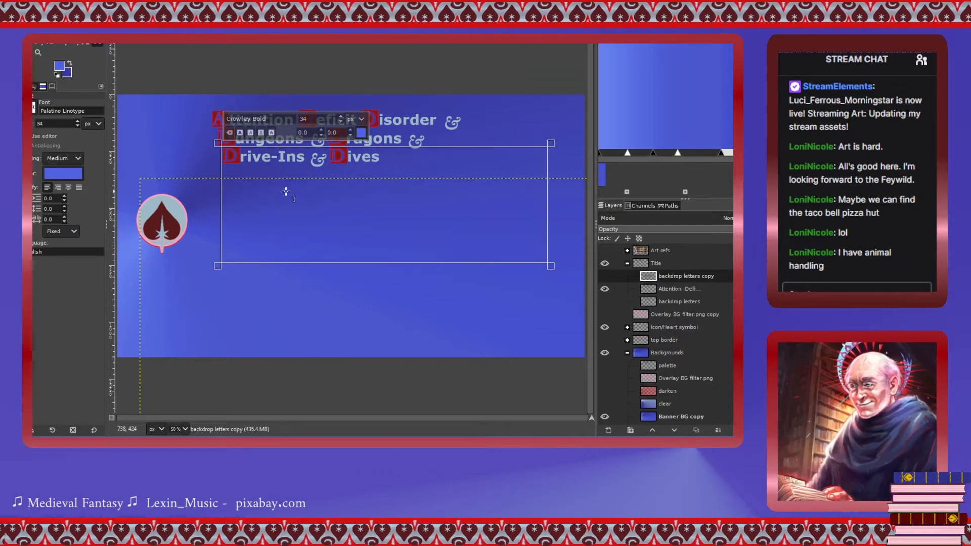
text(Atten)
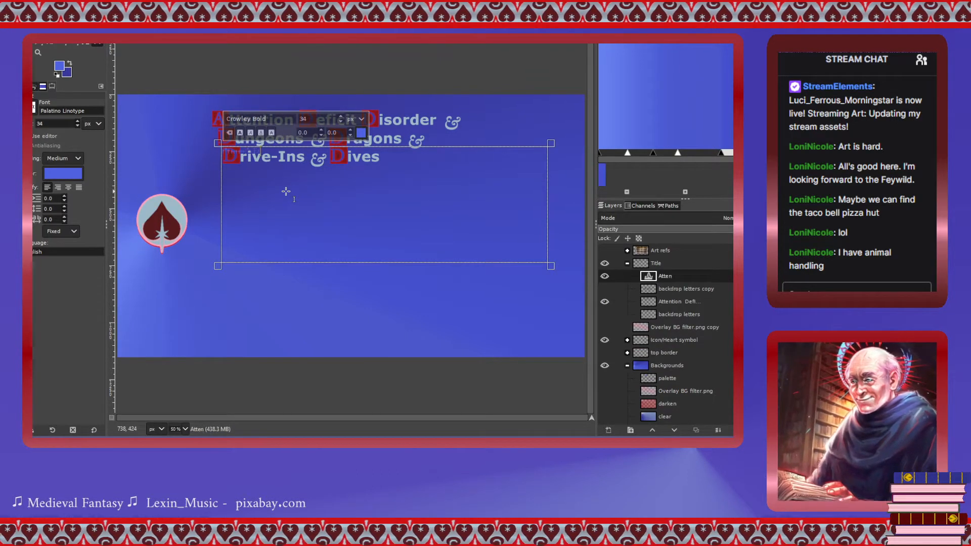
text(tion Defici)
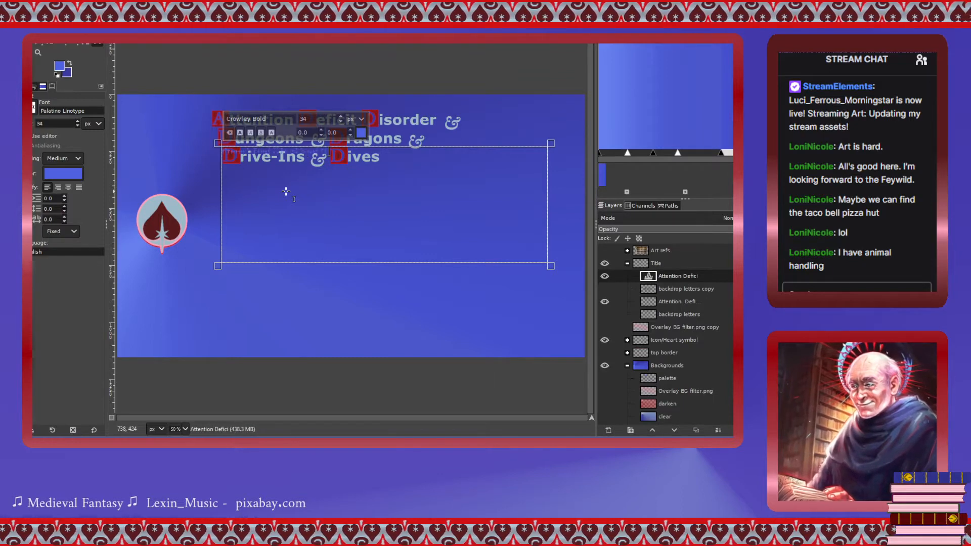
text(et Disorder)
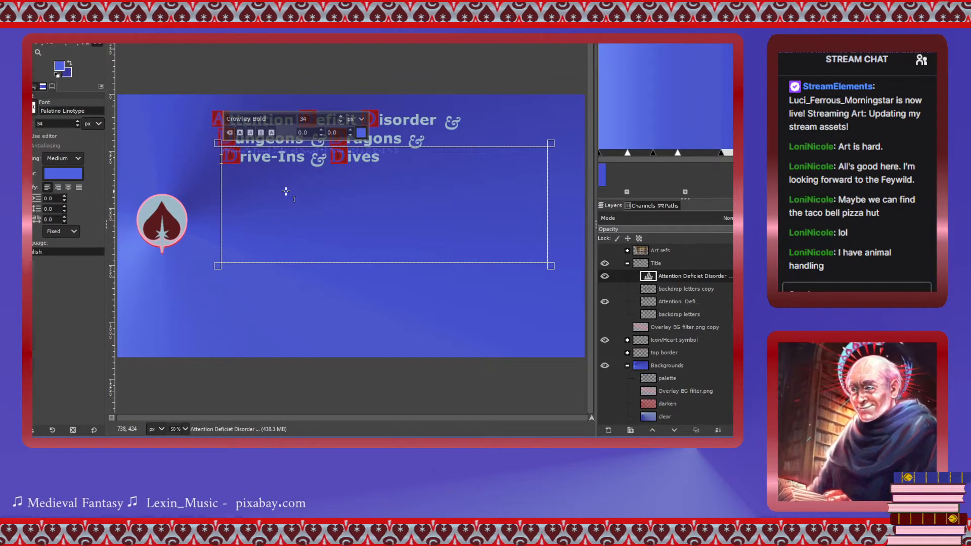
text( & Dungeons )
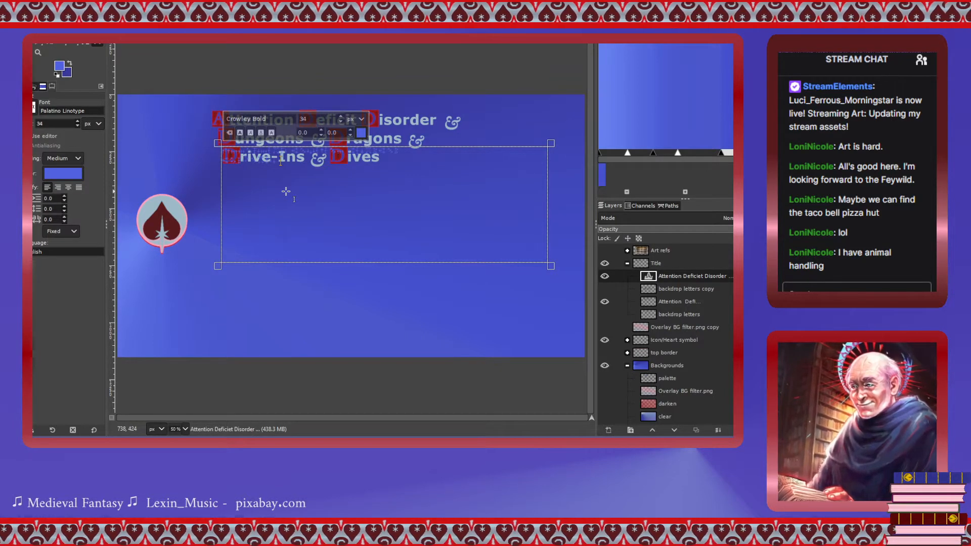
text(& Dragons & )
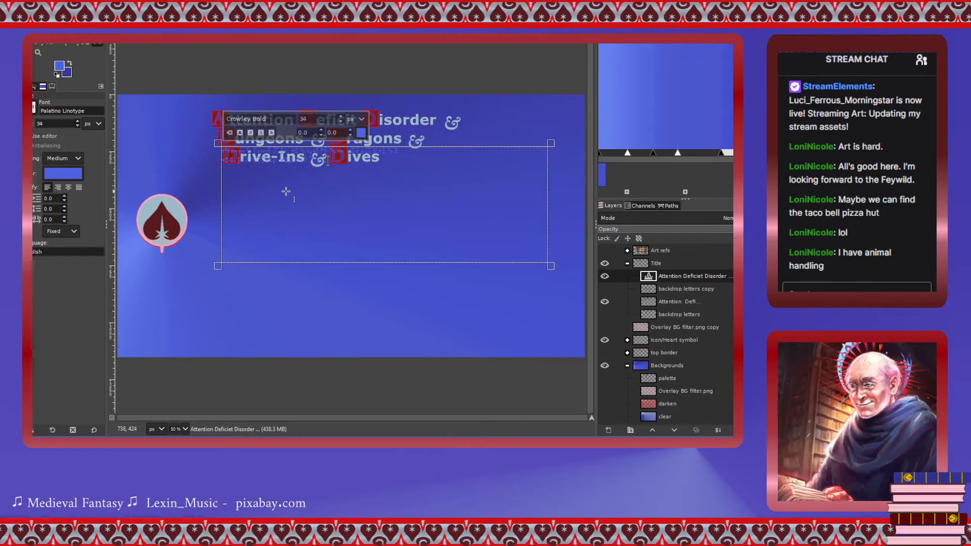
text(Drive)
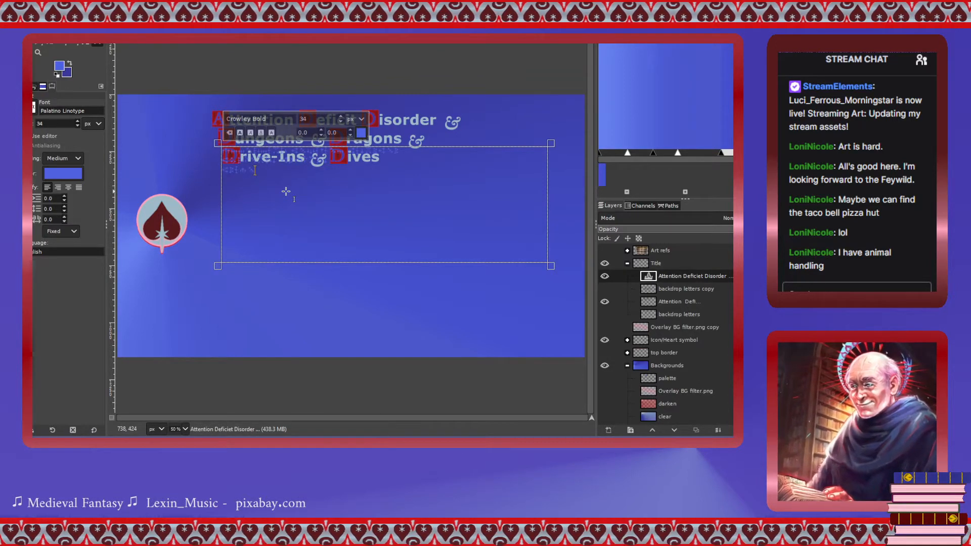
text(-Ins)
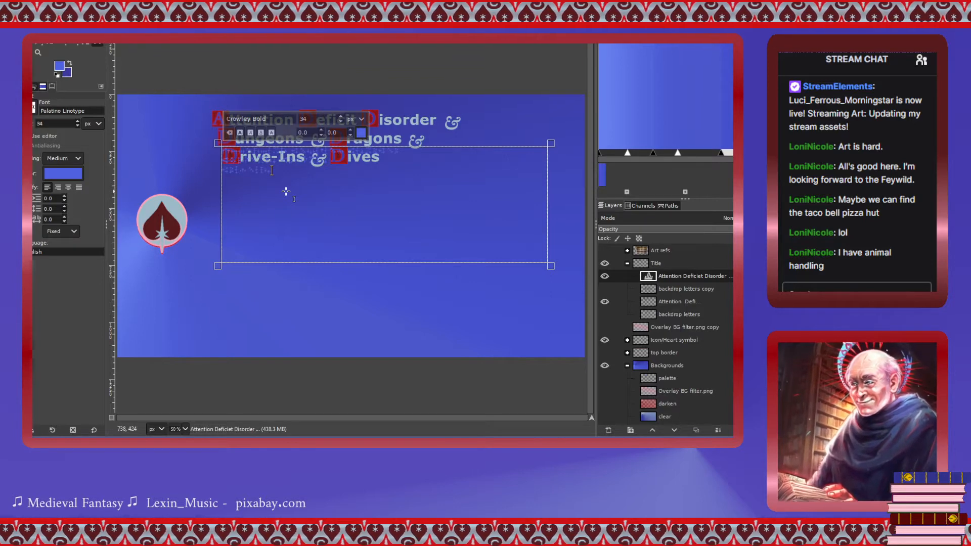
text( & Di)
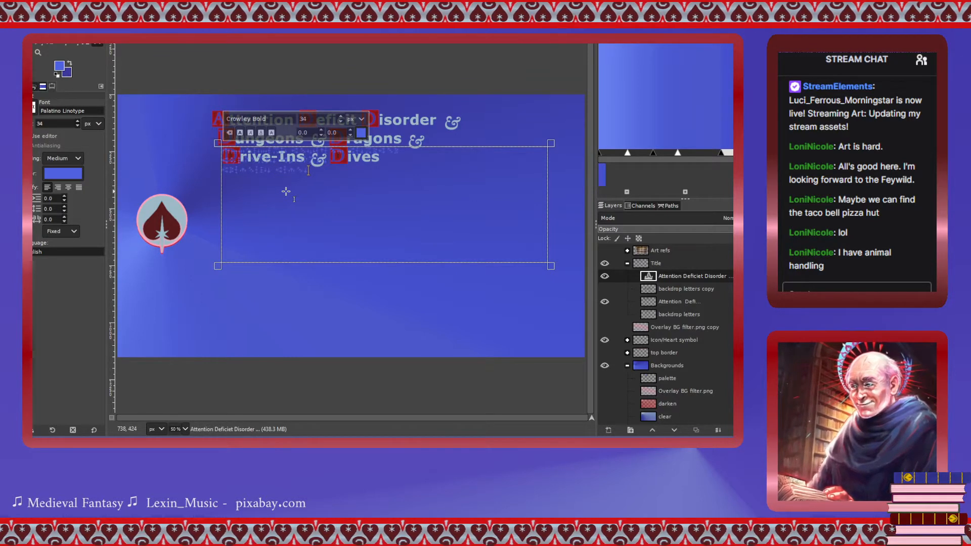
Select the whole new title text, give it a dark red-brown colour and set its size to 77 px.
drag(341, 174, 206, 140)
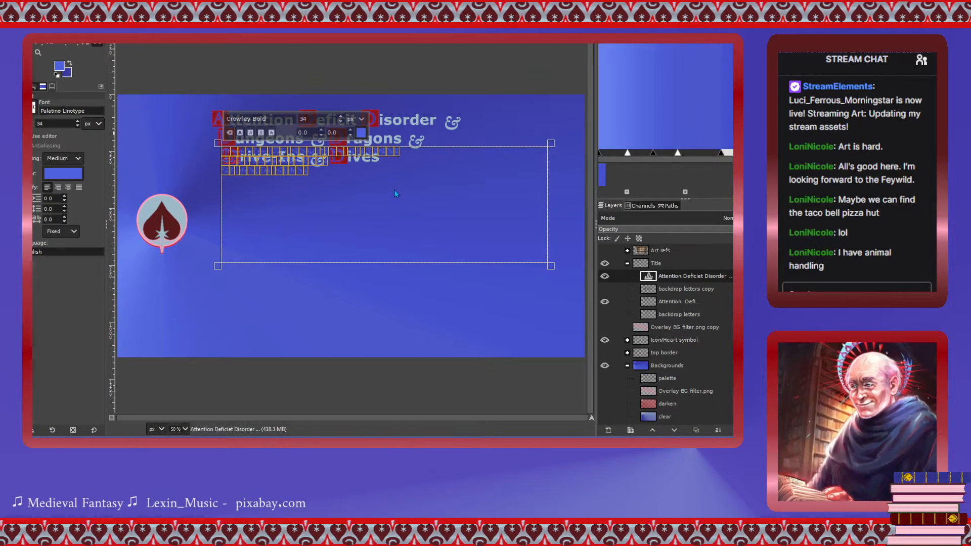
click(402, 217)
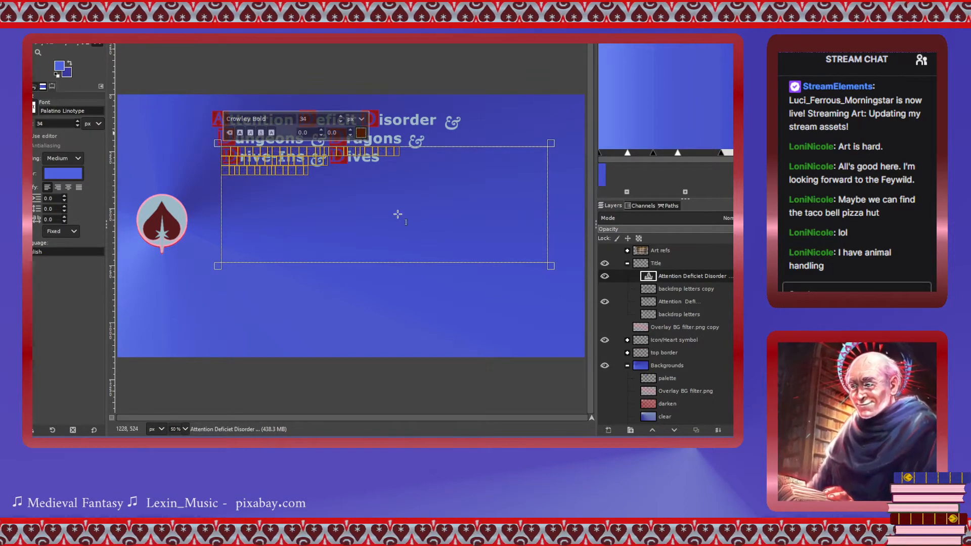
click(341, 116)
drag(341, 119, 342, 118)
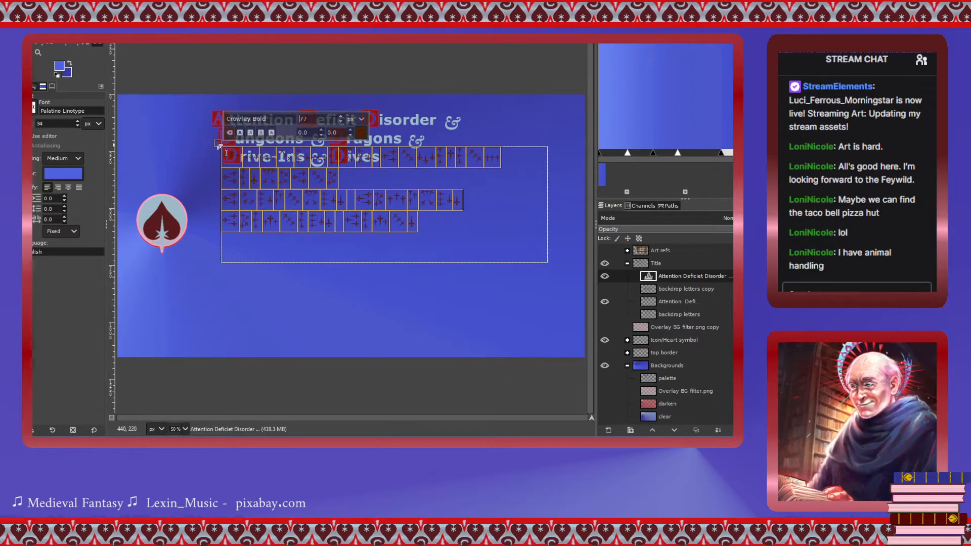
Enlarge the title's text box leftward to the middle of the heart icon and downward, and pull its right edge in to the banner's edge.
drag(218, 145, 161, 145)
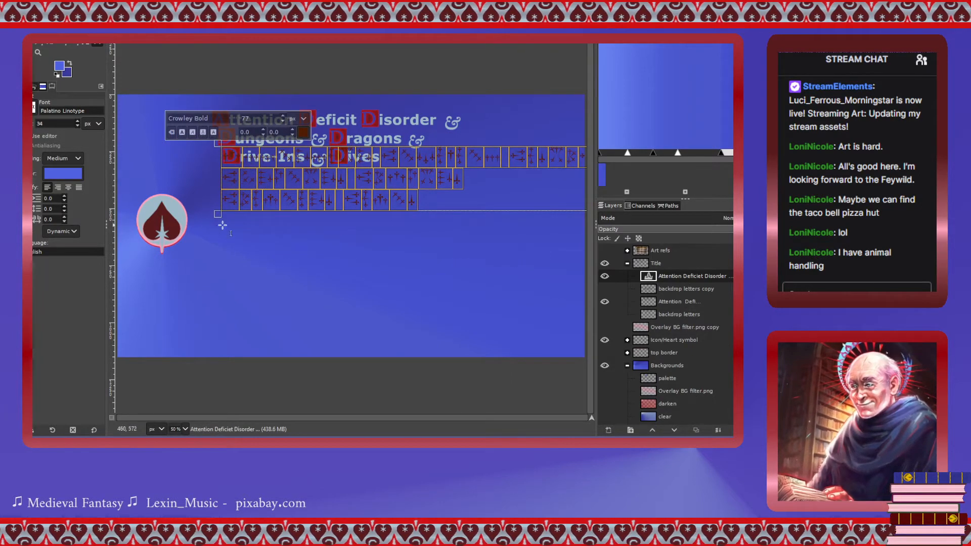
drag(219, 212, 158, 291)
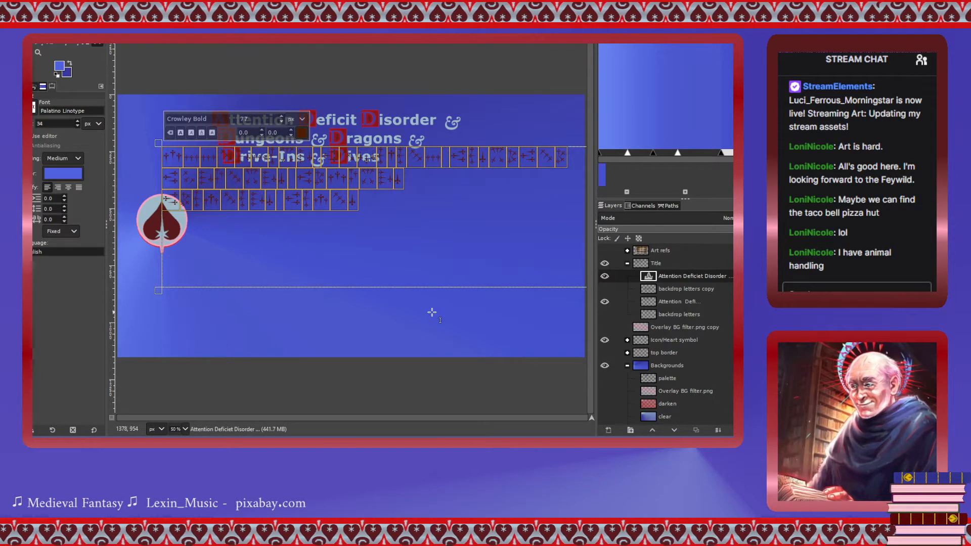
scroll(432, 312, down, 1)
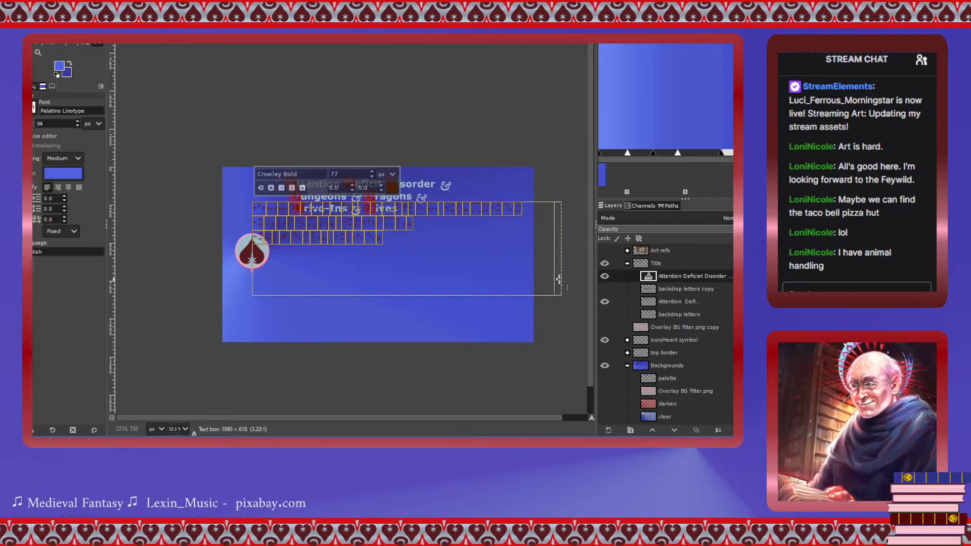
drag(560, 284, 531, 279)
scroll(410, 272, up, 2)
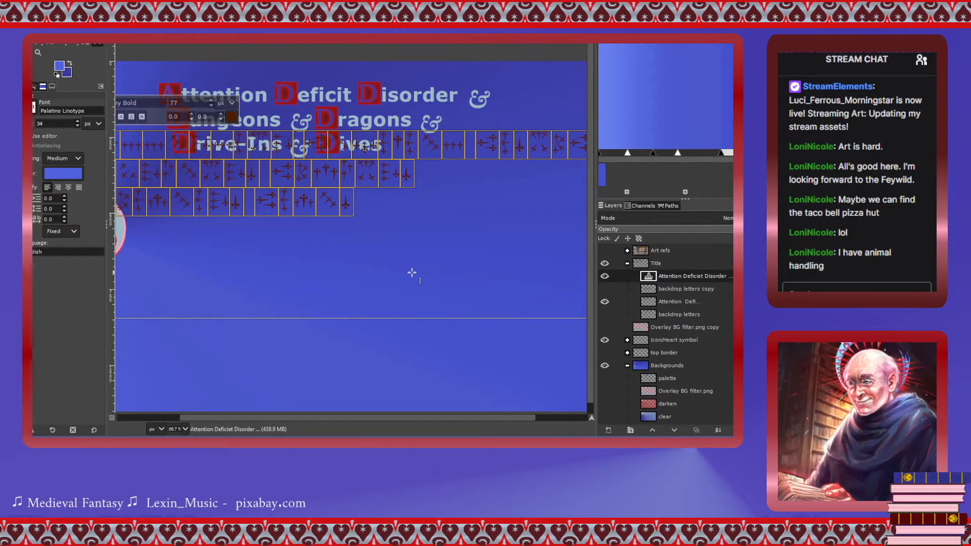
Select all of the new title text with the Text tool and change its font to Crackhouse.
drag(435, 422, 400, 423)
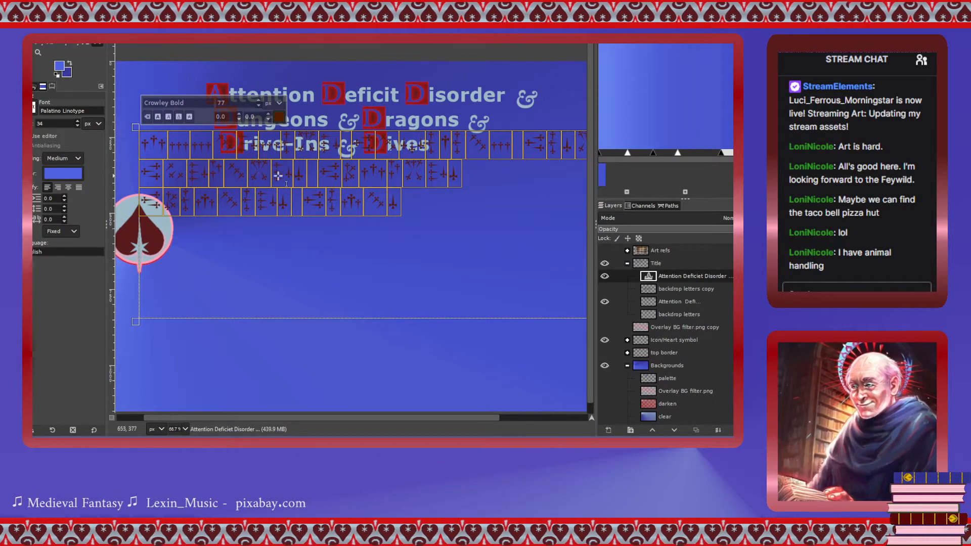
key(m)
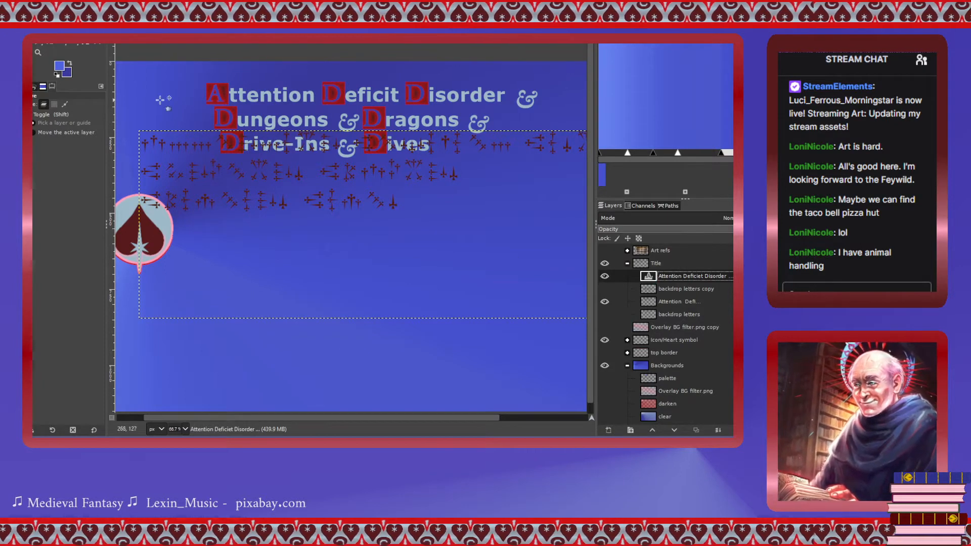
click(97, 44)
click(393, 206)
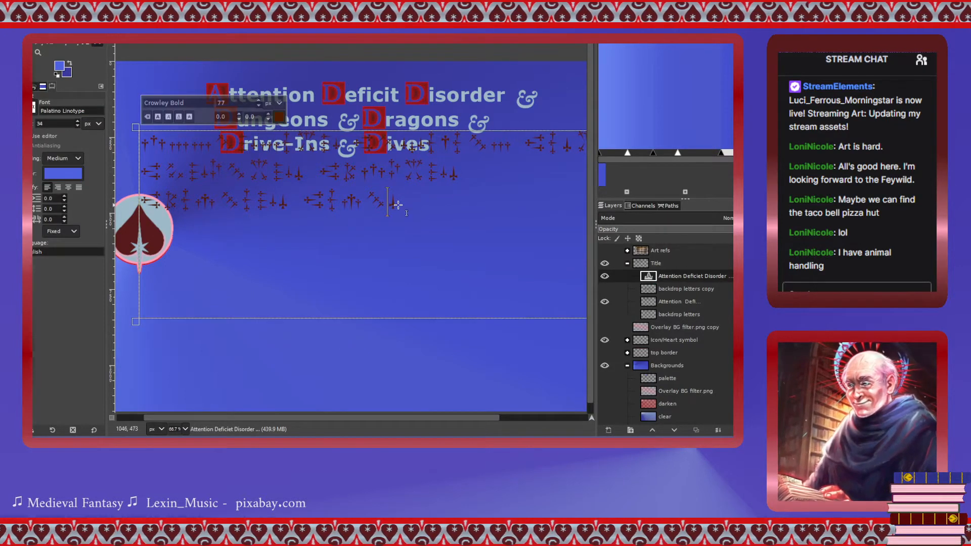
drag(398, 205, 281, 194)
key(ctrl+a)
drag(184, 103, 98, 101)
text(Crackhous)
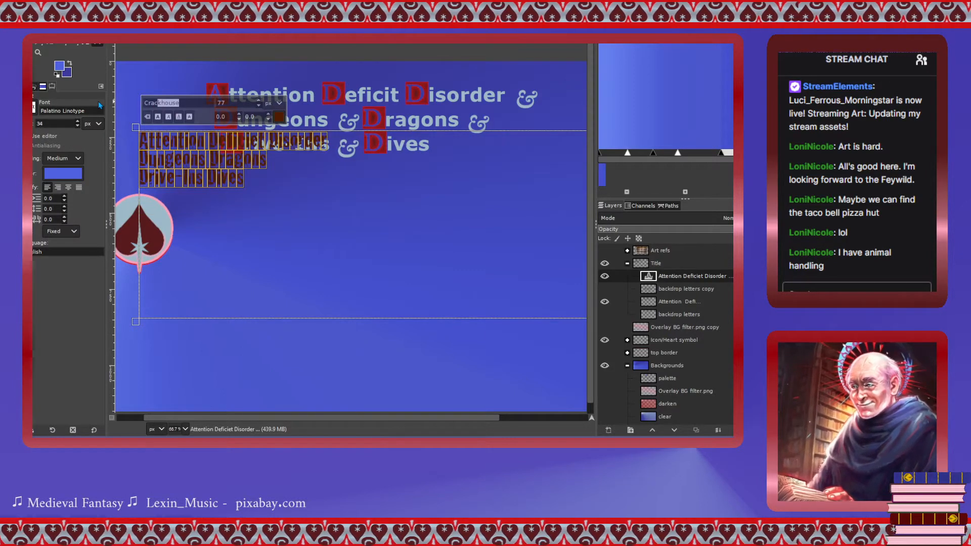
text(e)
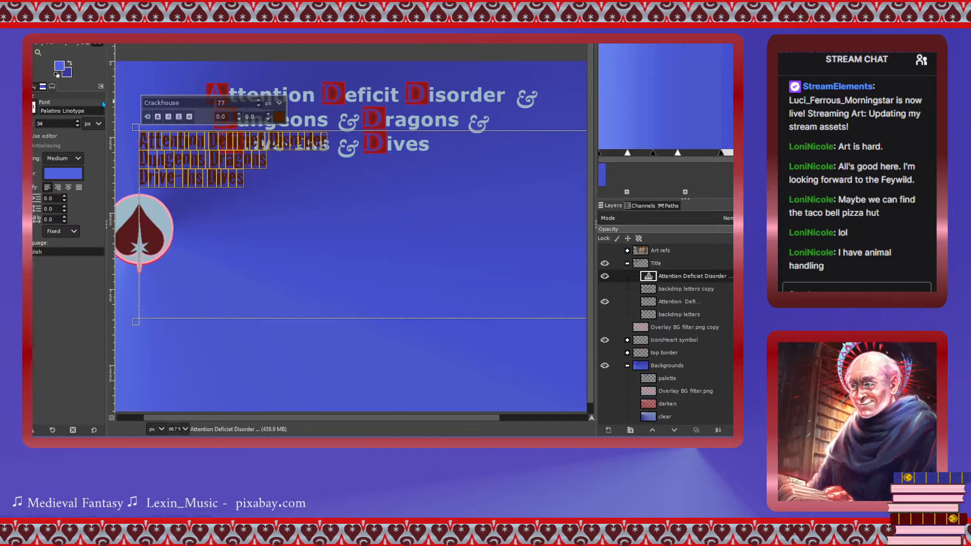
click(291, 177)
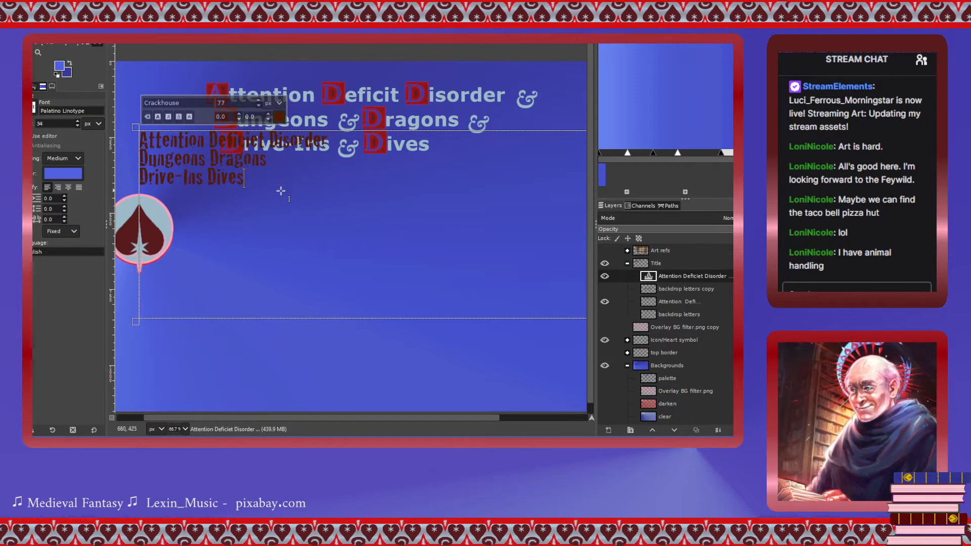
Hide the old "Attention Defi..." layer and set the size of the whole new title text to 135 px.
drag(272, 189, 139, 133)
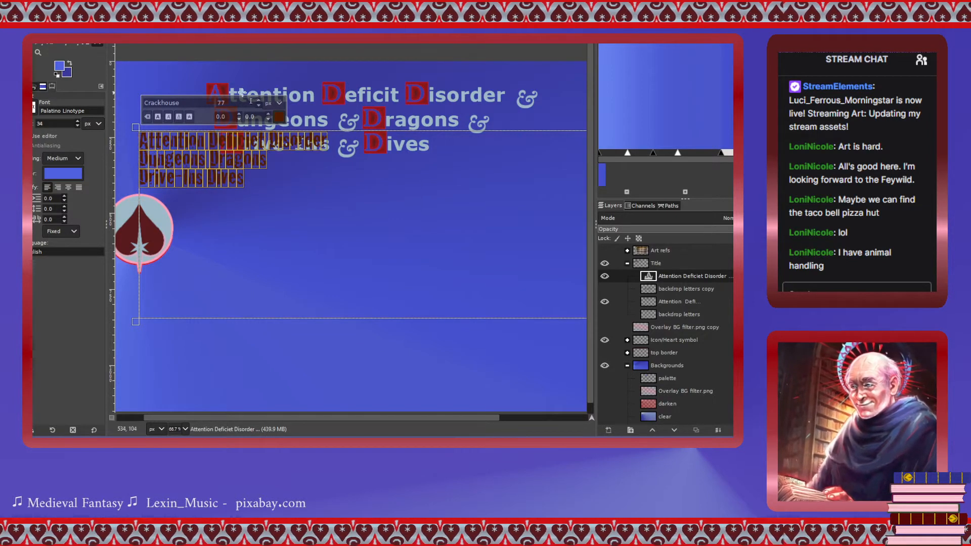
click(605, 302)
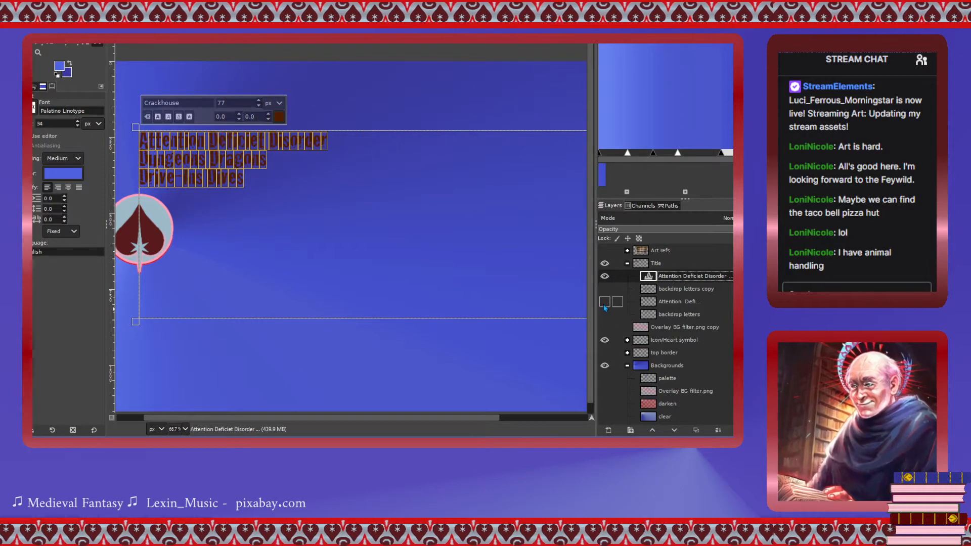
click(259, 102)
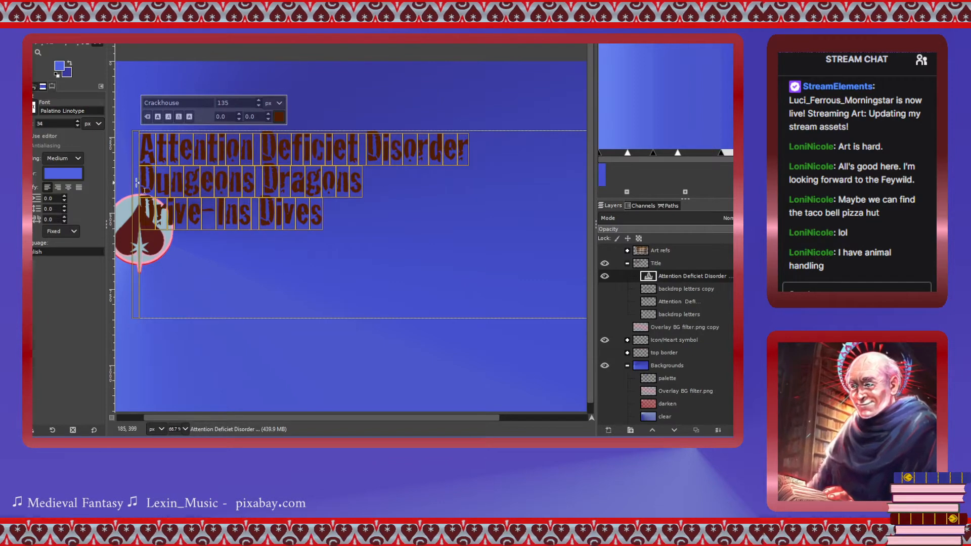
Shrink the title's text box so its right side fits inside the banner and its left edge clears the heart icon.
drag(135, 184, 556, 297)
click(136, 244)
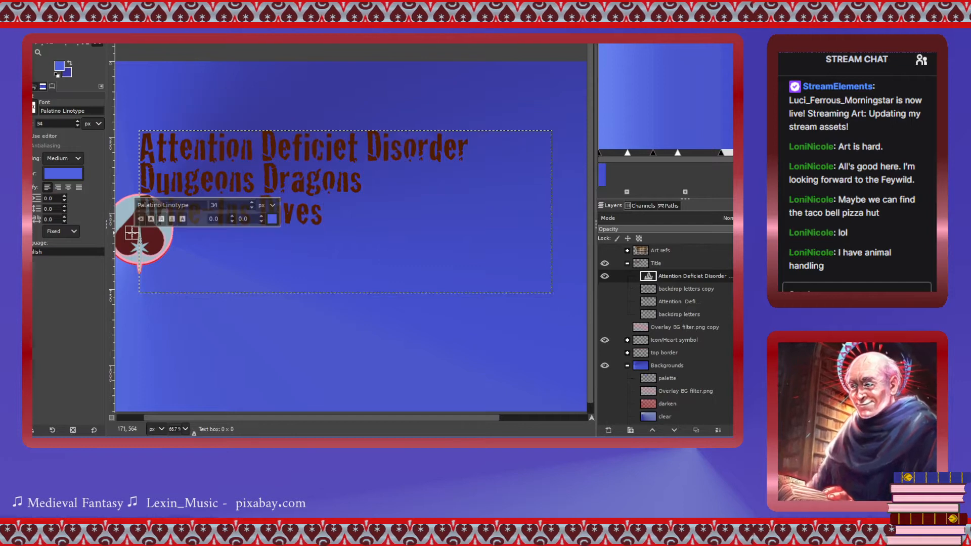
drag(136, 248, 185, 251)
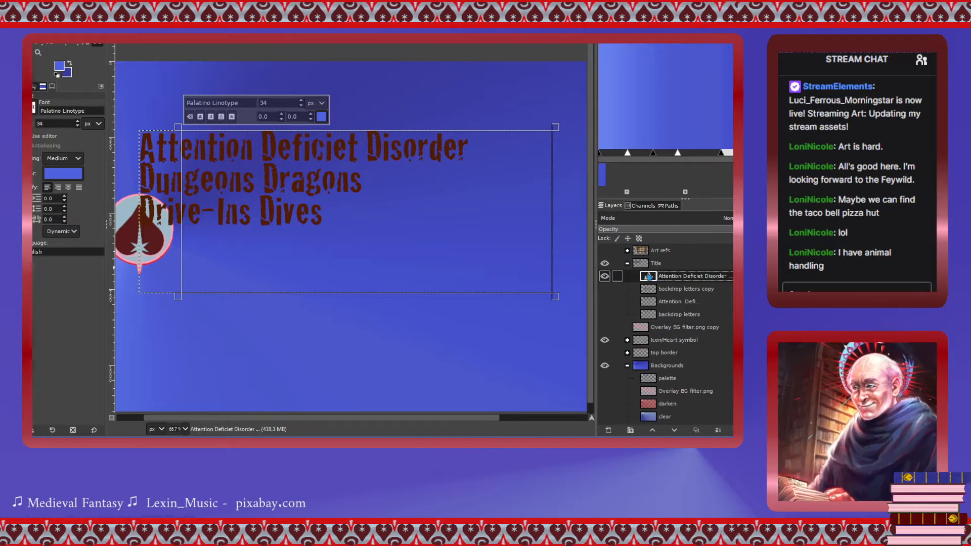
click(155, 180)
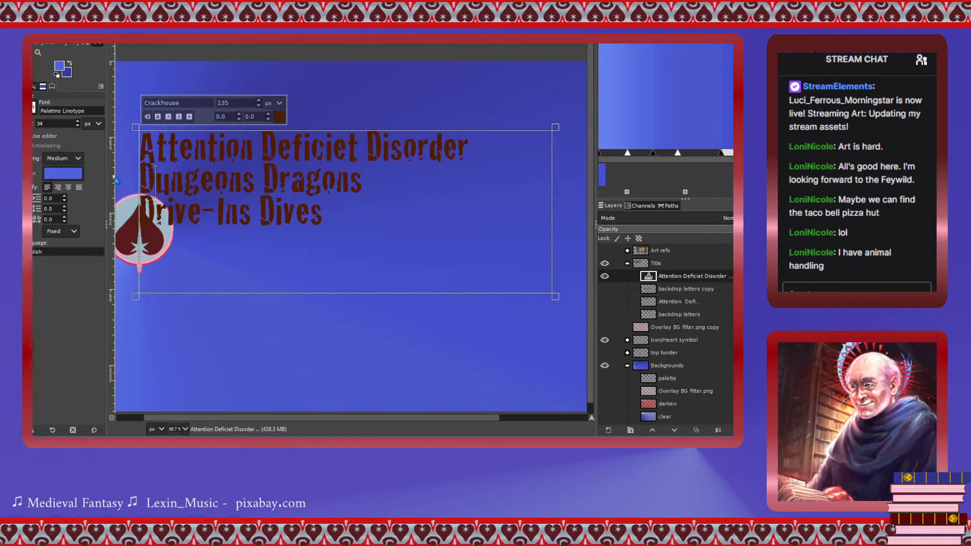
drag(156, 180, 176, 185)
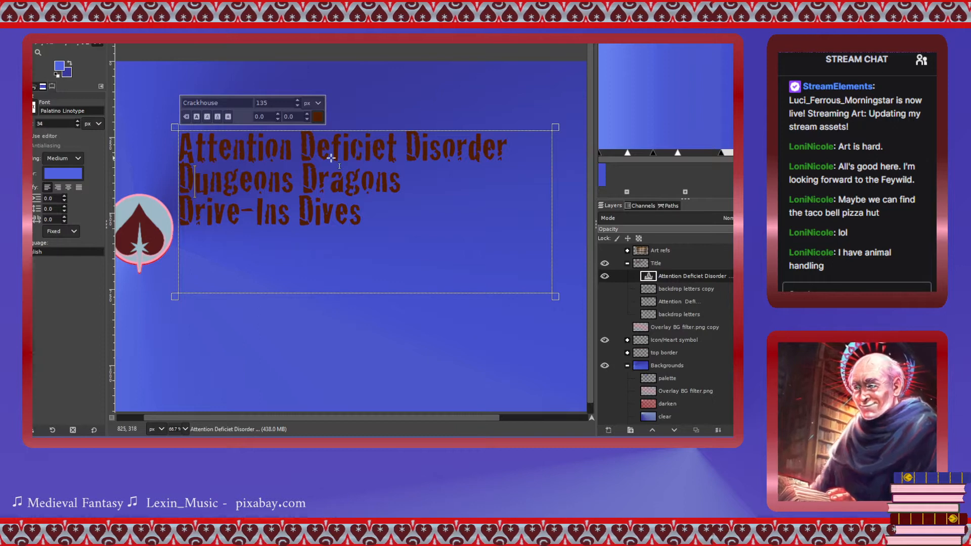
Check the title wording against the old "Attention Defi..." layer, hide that layer again, and correct "Deficiet" to "Deficit".
click(605, 302)
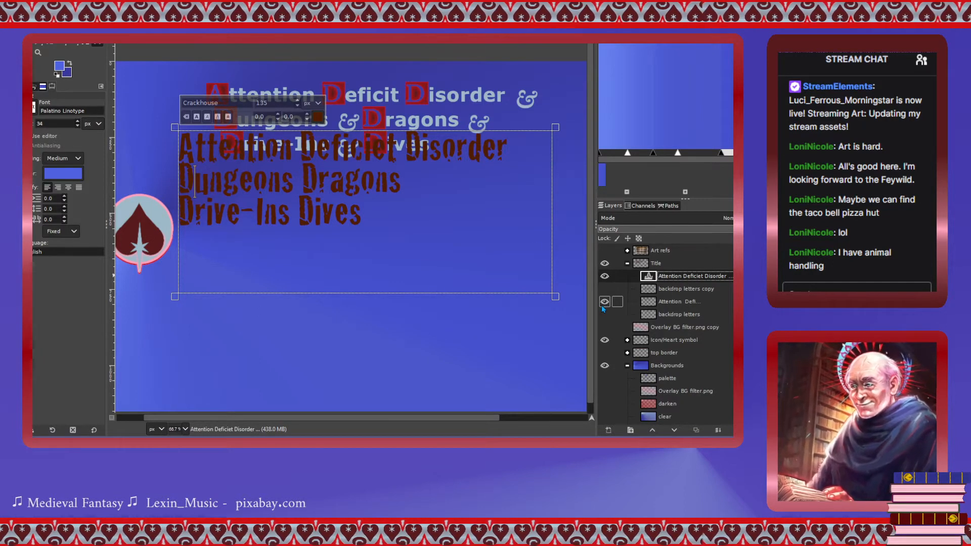
click(605, 302)
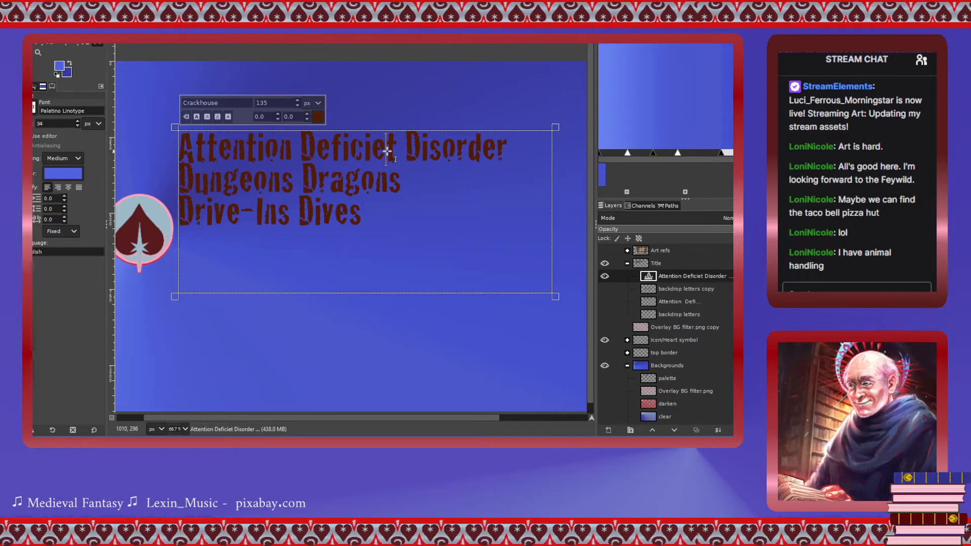
key(BackSpace)
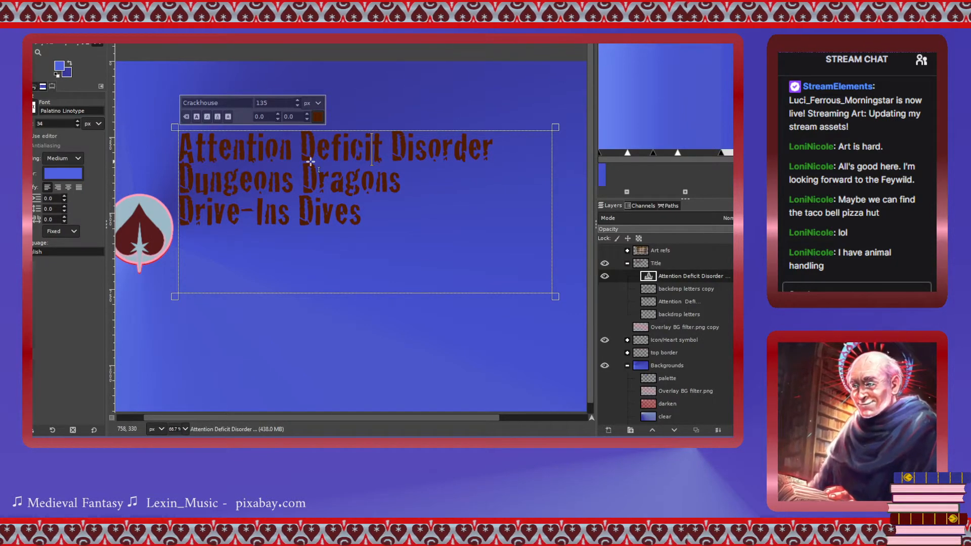
Show the backdrop letters copy layer for reference and insert "n" between "Attention" and "Deficit" in the new title.
click(605, 291)
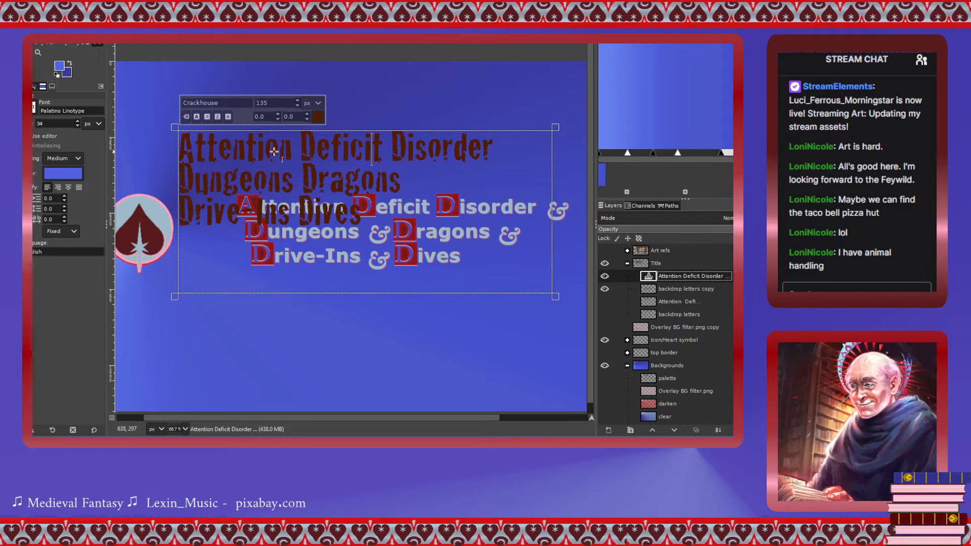
click(298, 148)
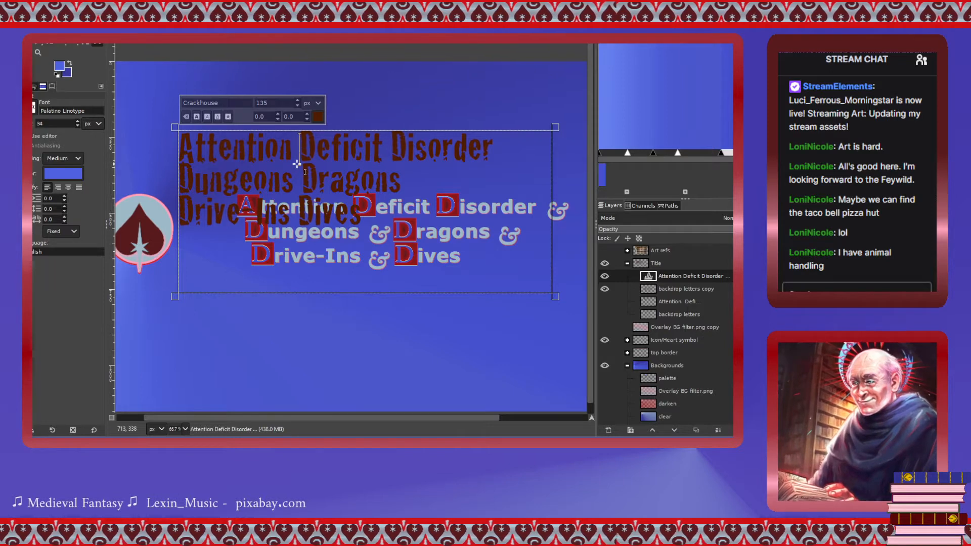
text(n)
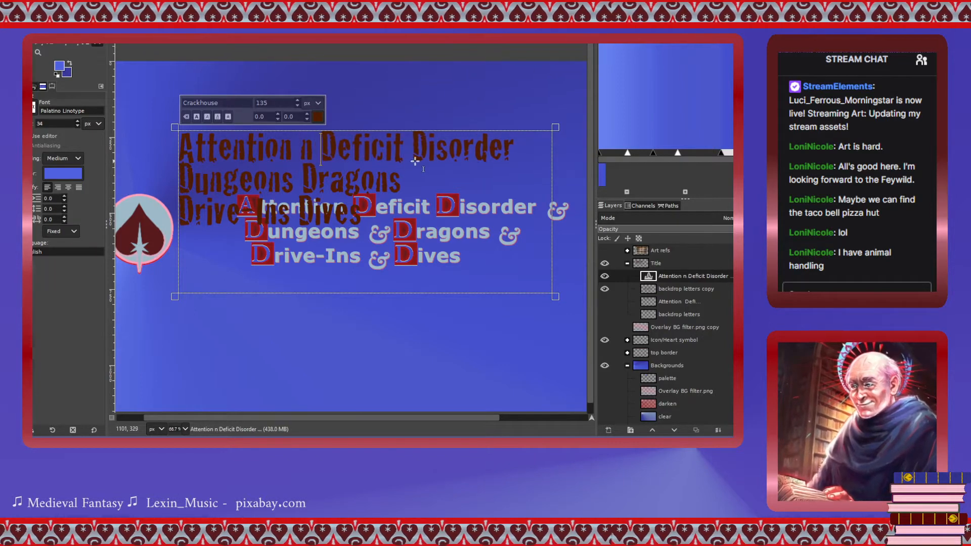
Insert "n" after "Deficit" and after "Disorder" in the new title, widening the text box so both stay on the first line.
click(405, 151)
text(n)
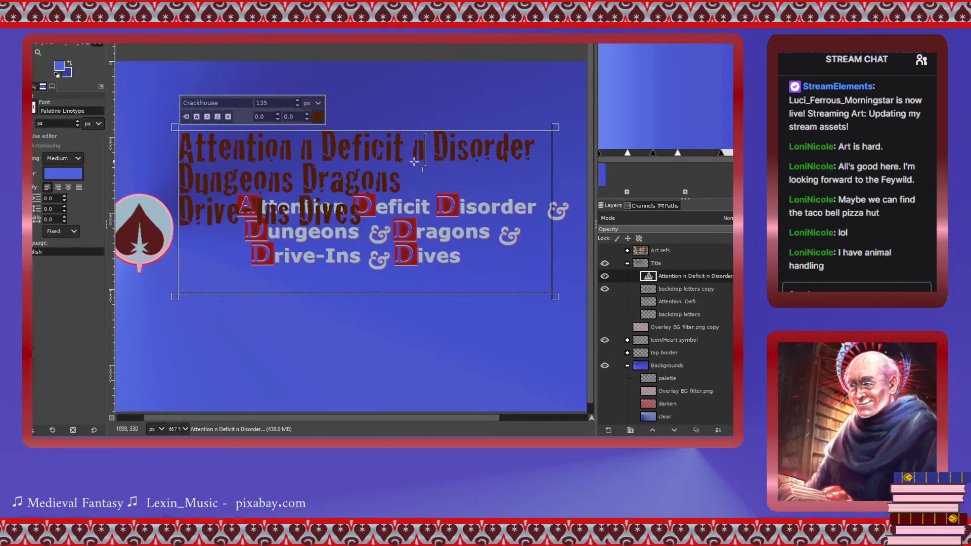
click(546, 154)
key(Return)
text(n)
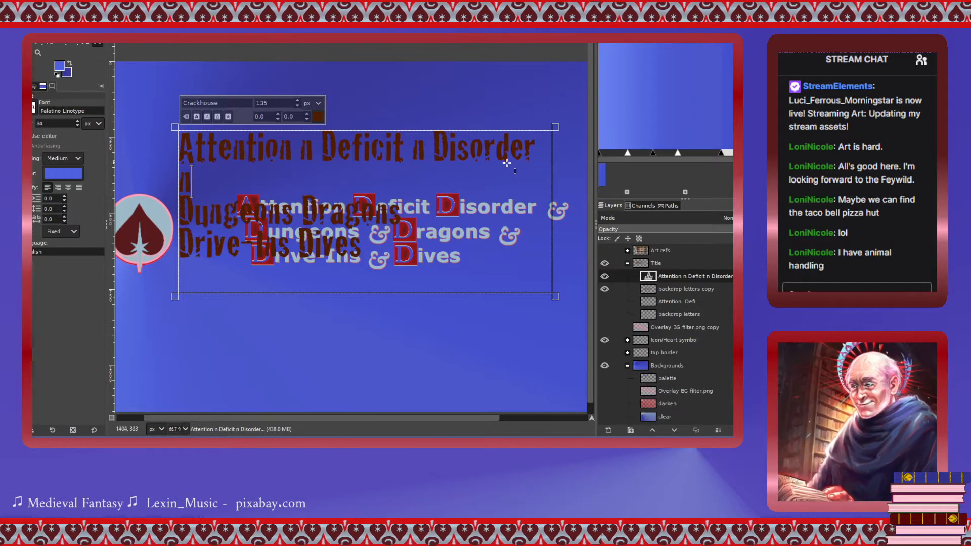
key(BackSpace)
key(BackSpace)
text(n)
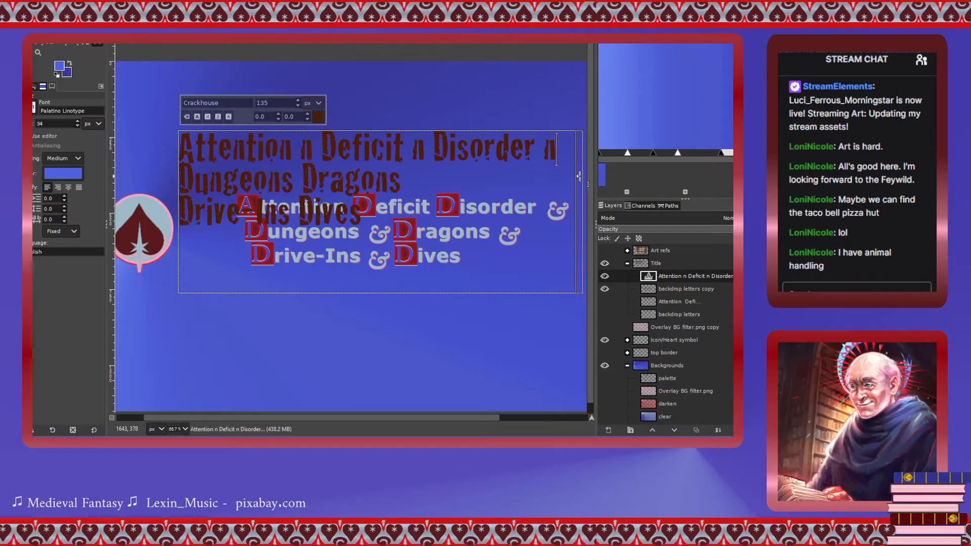
Insert "n" after "Dungeons", "Dragons" and "Drive-Ins" in the new title, and hide the backdrop letters copy layer.
click(297, 184)
text(n)
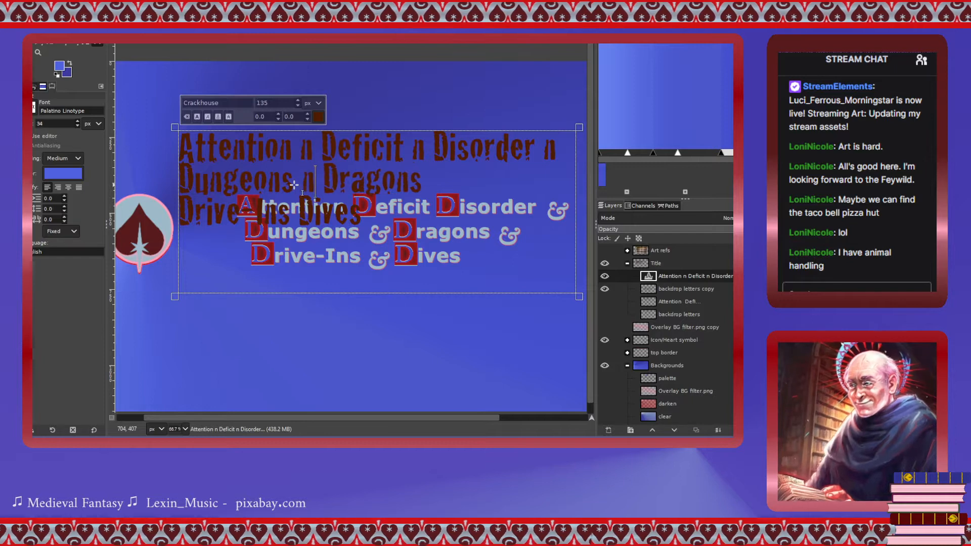
click(436, 176)
text(n)
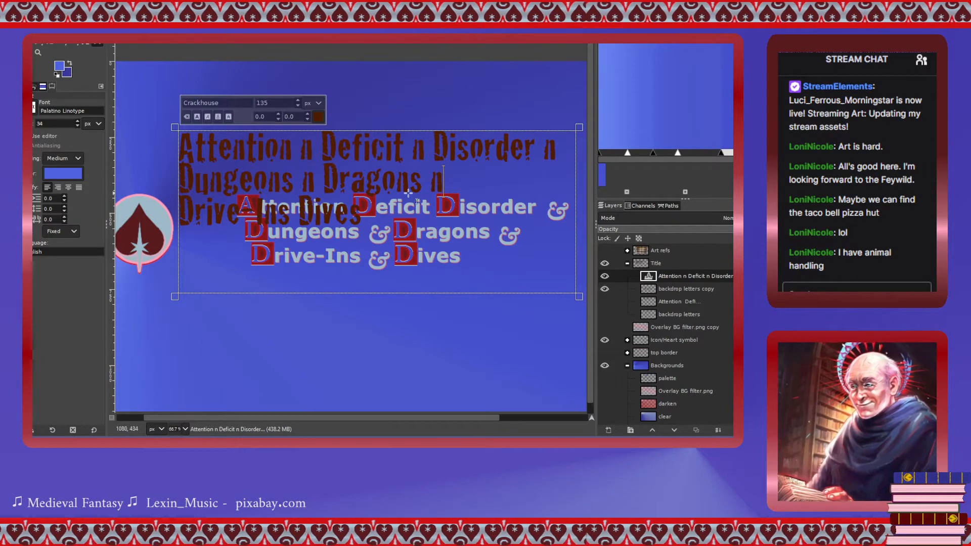
click(297, 223)
text(n)
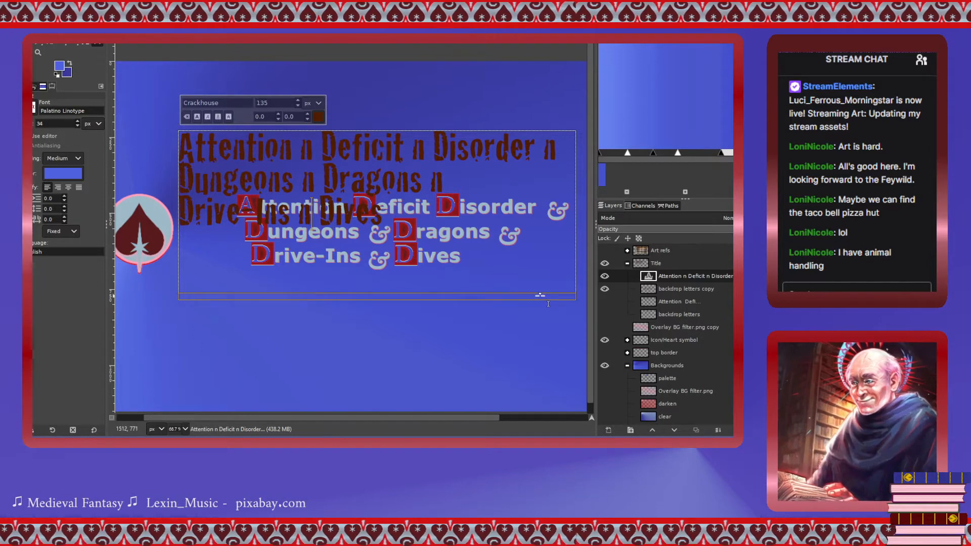
click(604, 289)
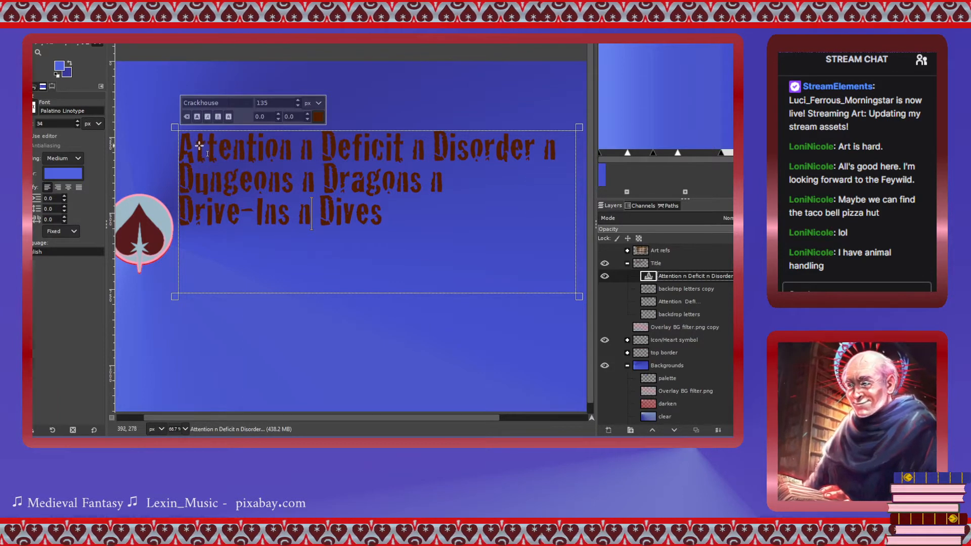
Retype the lowercase letters of "Attention", "Deficit" and "Disorder" in the title as capitals.
drag(196, 147, 281, 146)
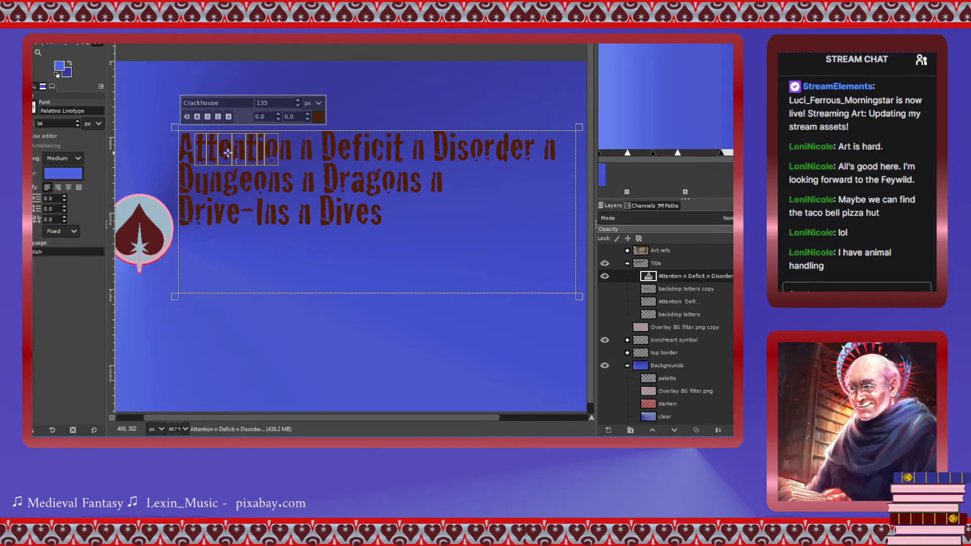
drag(205, 152, 289, 150)
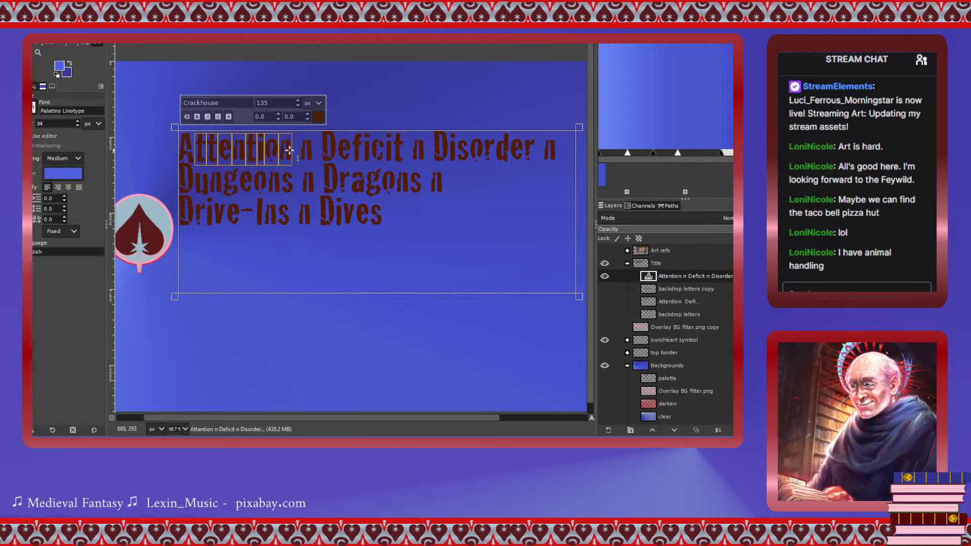
text(TTENTION)
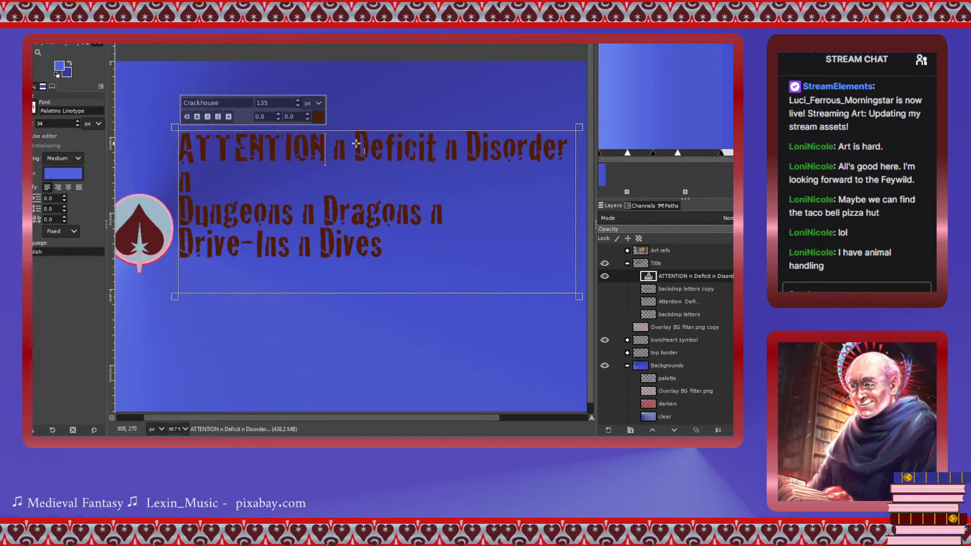
drag(370, 149, 438, 157)
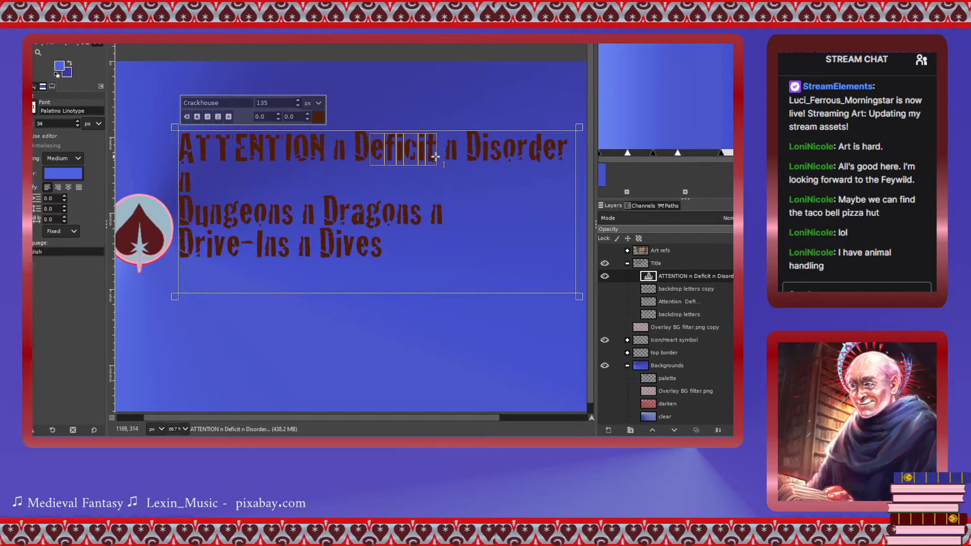
text(EFICIT)
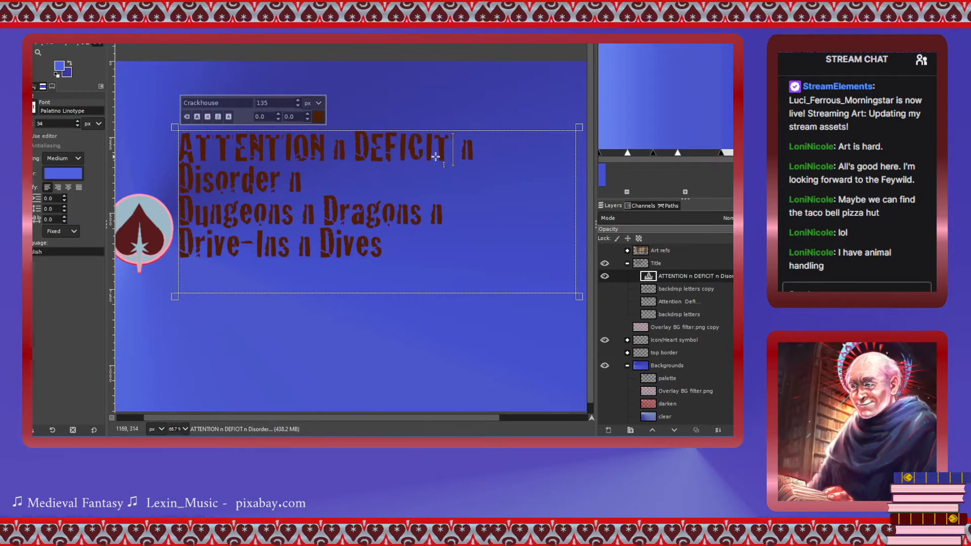
drag(281, 188, 196, 186)
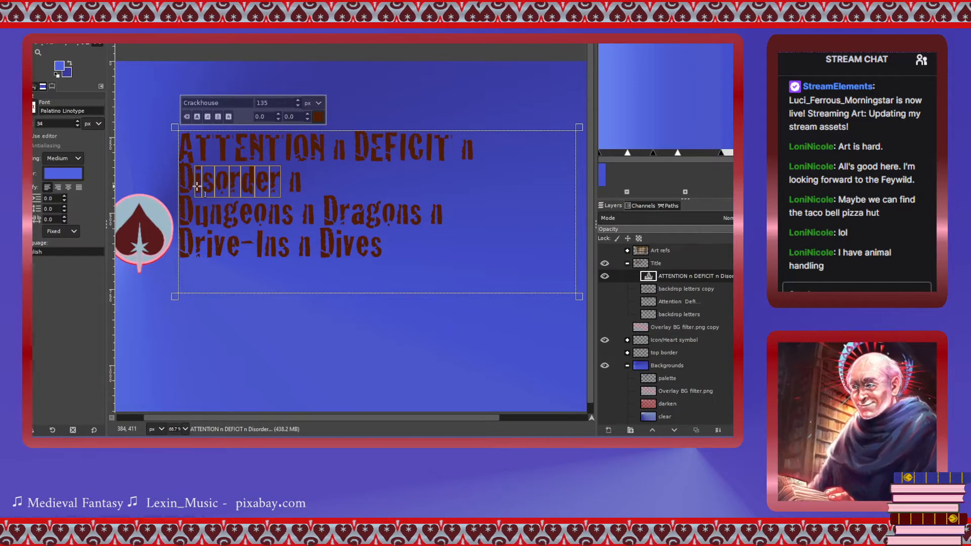
text(ISORDER)
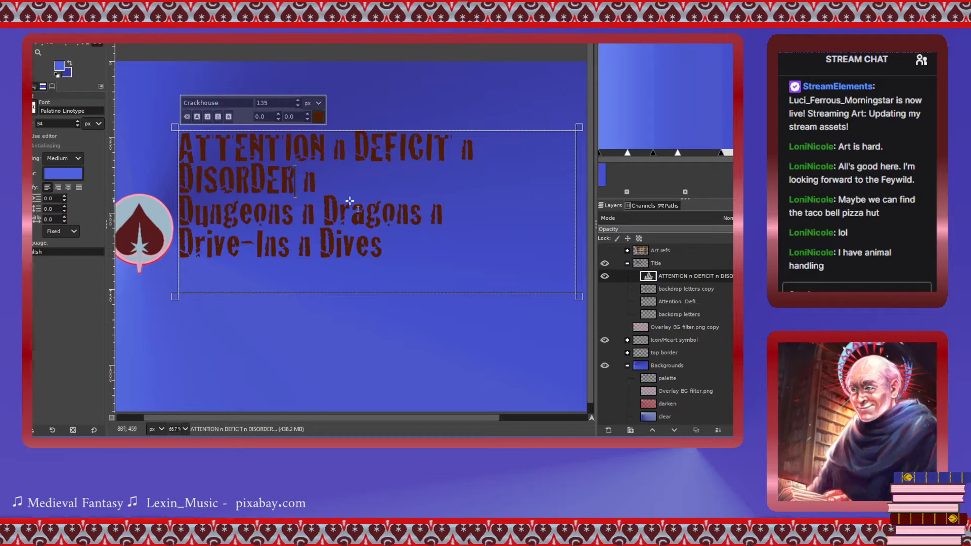
Set the size of the whole title text to 125 px and widen its text box so the first line fits without wrapping.
drag(403, 271, 165, 143)
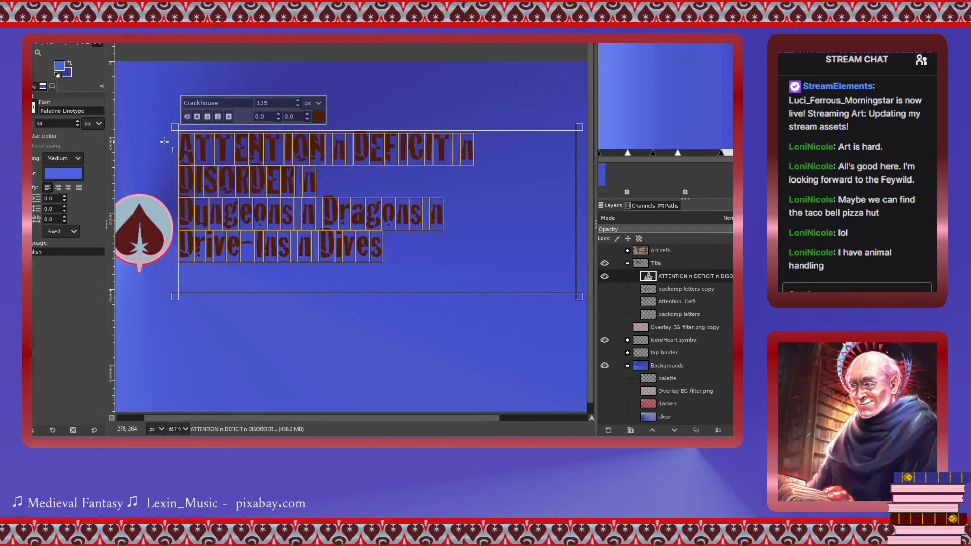
scroll(299, 108, down, 10)
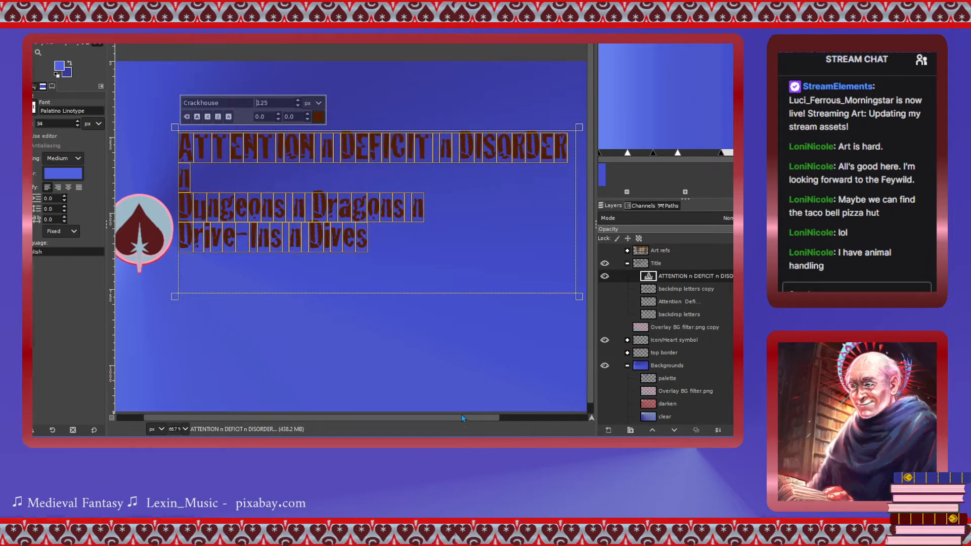
drag(462, 417, 525, 417)
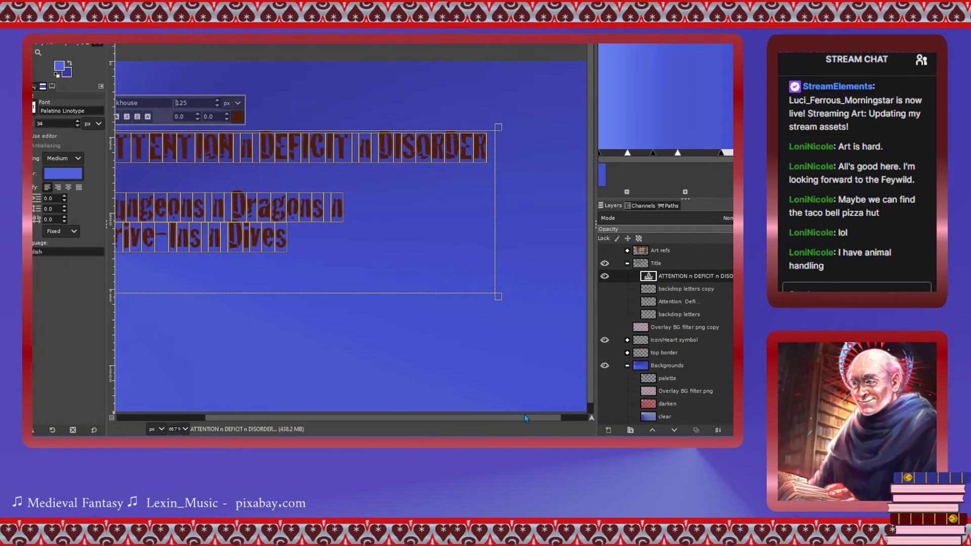
drag(503, 232, 549, 226)
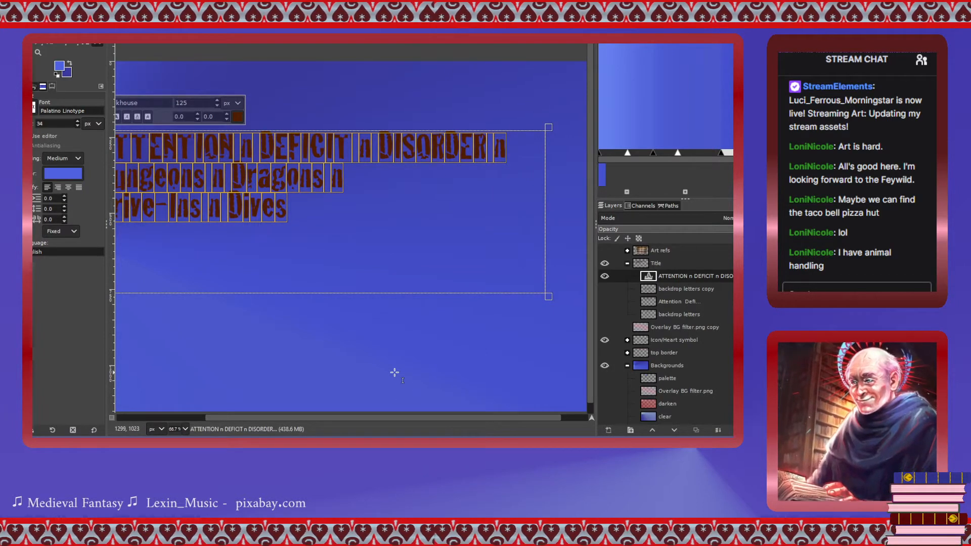
scroll(394, 372, left, 3)
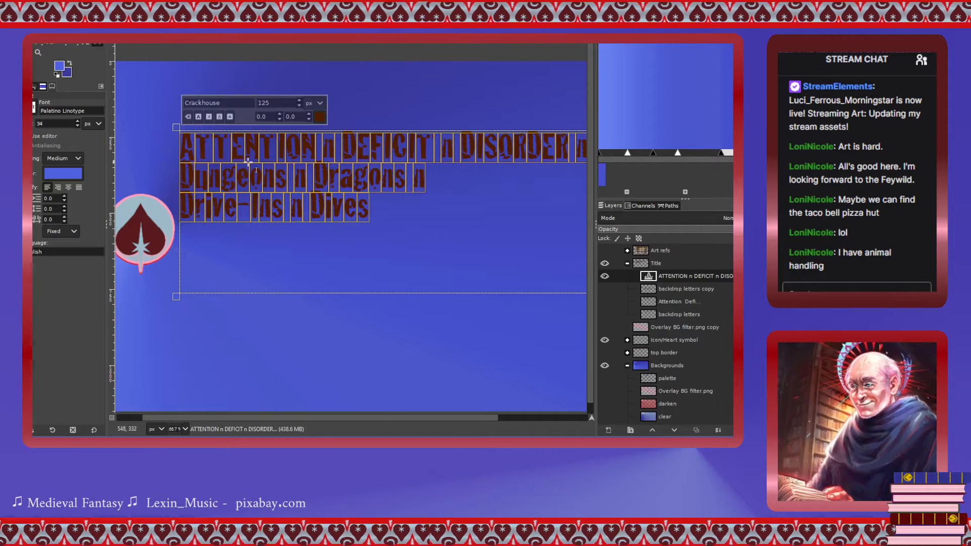
Reduce the letters "TTENTION" after the initial A to 95 px for a small-caps look.
drag(196, 151, 316, 152)
click(299, 107)
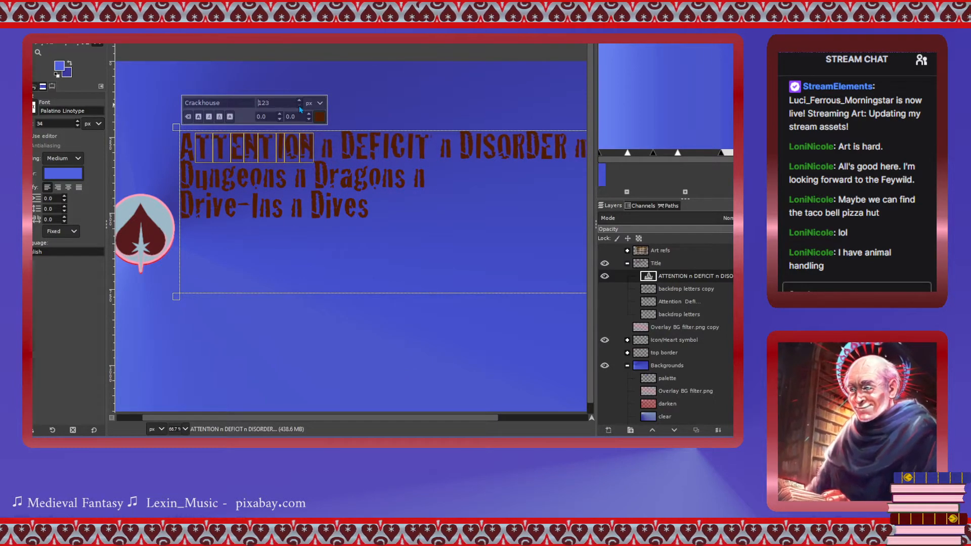
click(299, 107)
click(299, 106)
click(299, 106)
click(299, 105)
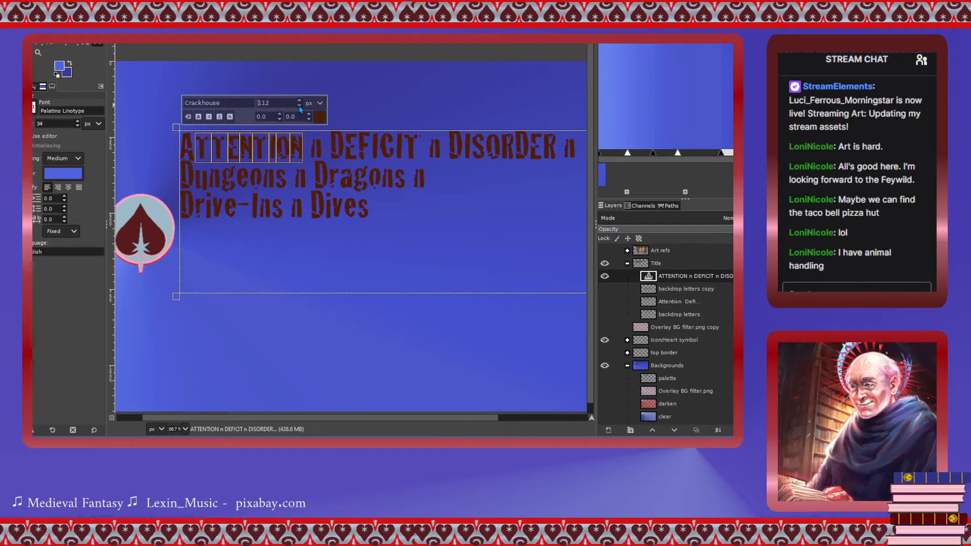
click(299, 105)
click(299, 105)
click(299, 105)
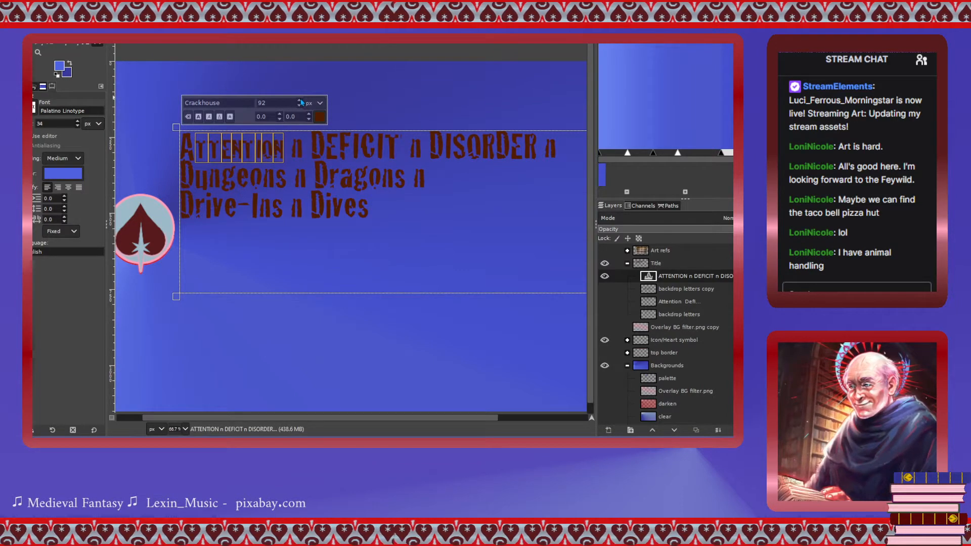
scroll(301, 103, up, 3)
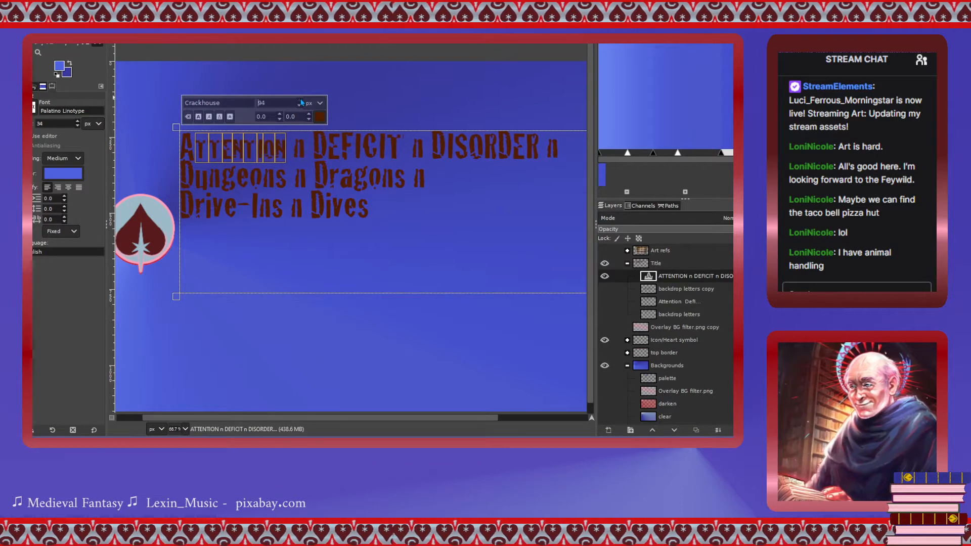
Set the letters "EFICIT" and "ISORDER" after their initial D's to 95 px.
click(332, 146)
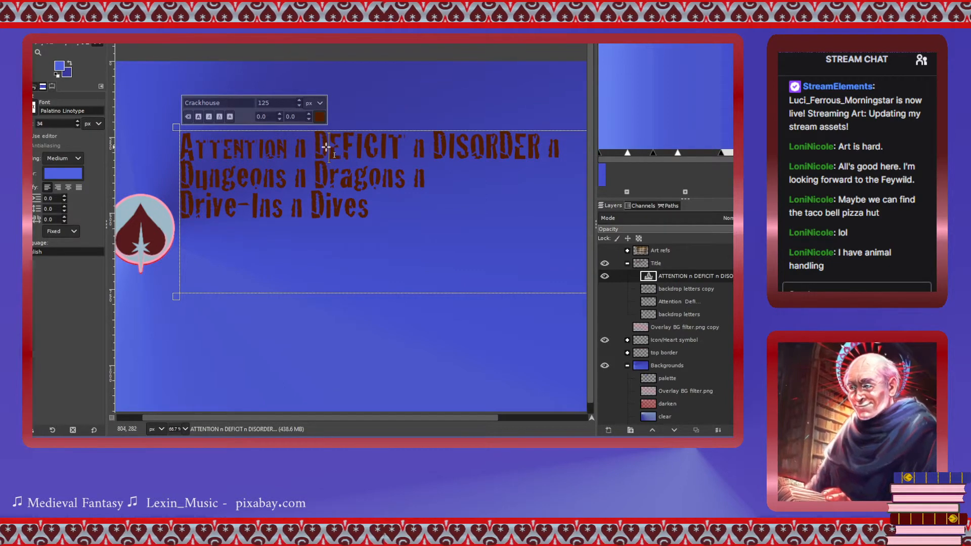
drag(332, 146, 400, 144)
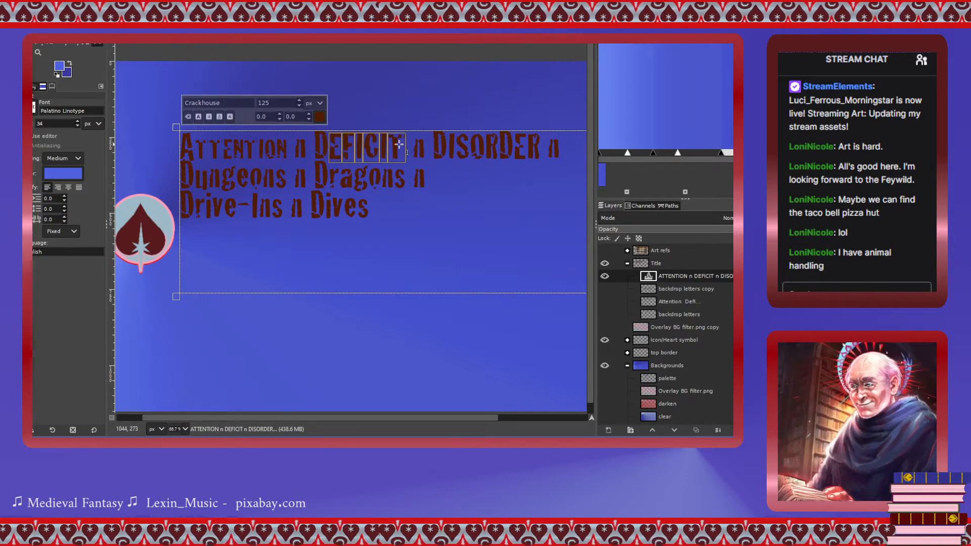
drag(271, 103, 248, 101)
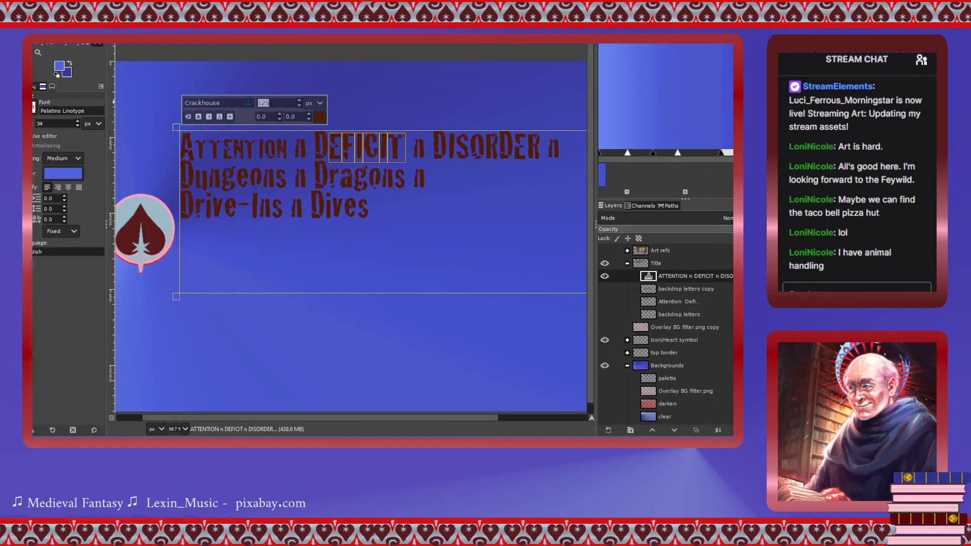
text(95)
key(Return)
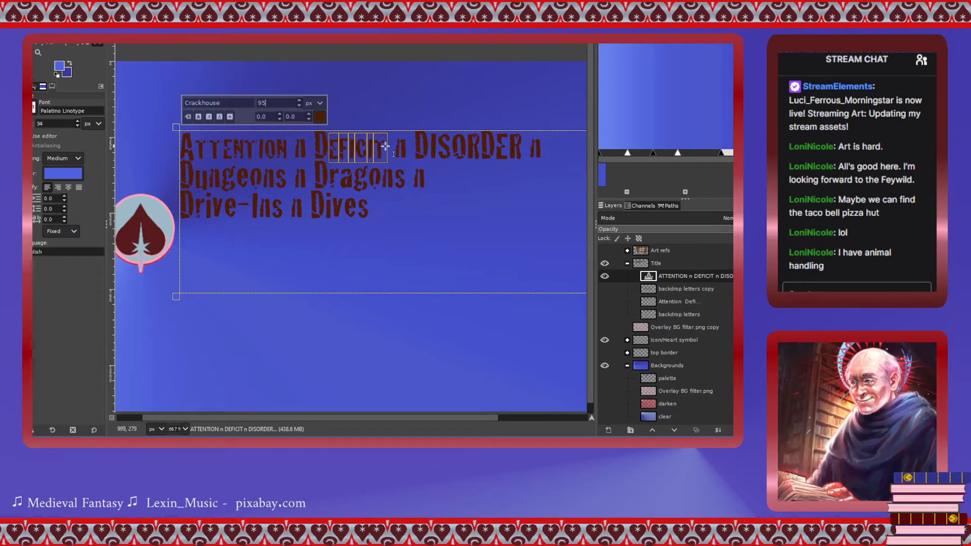
drag(429, 145, 524, 149)
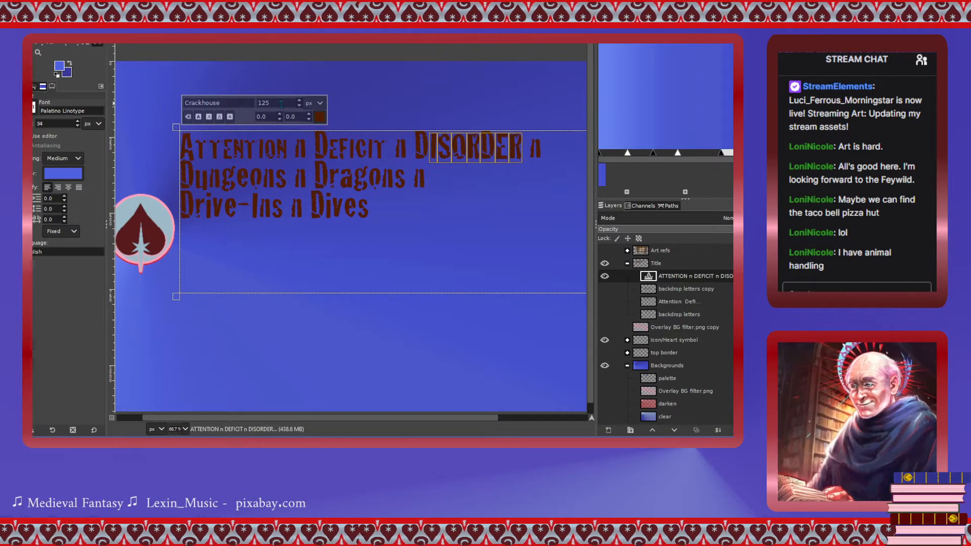
drag(281, 103, 238, 102)
text(95)
key(Return)
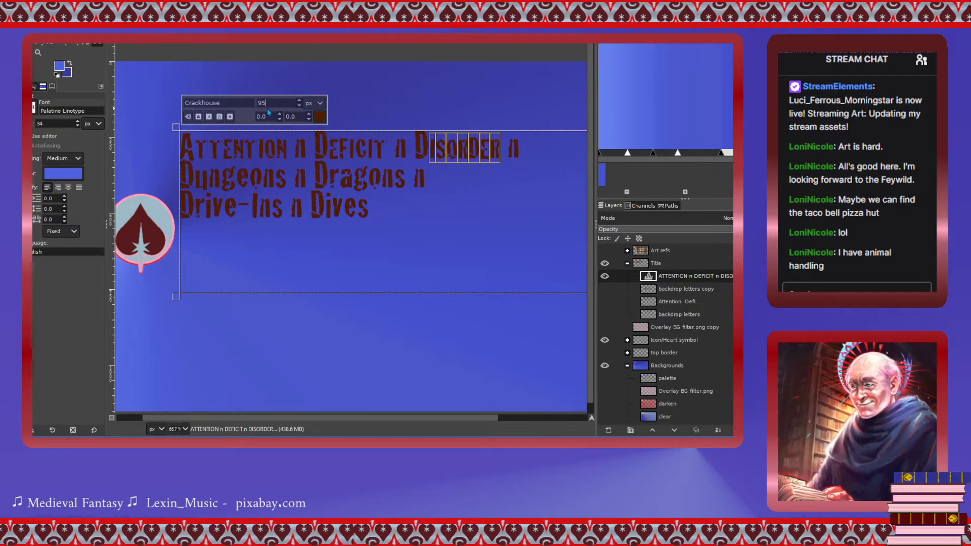
click(446, 154)
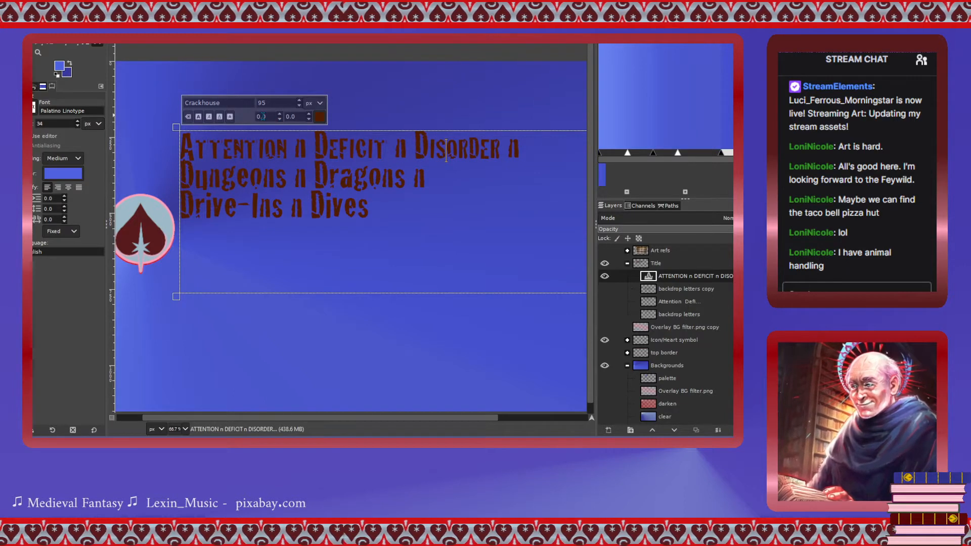
Lower the baseline of the smaller letters "TTENTION" in the title to -10.0.
drag(196, 148, 282, 148)
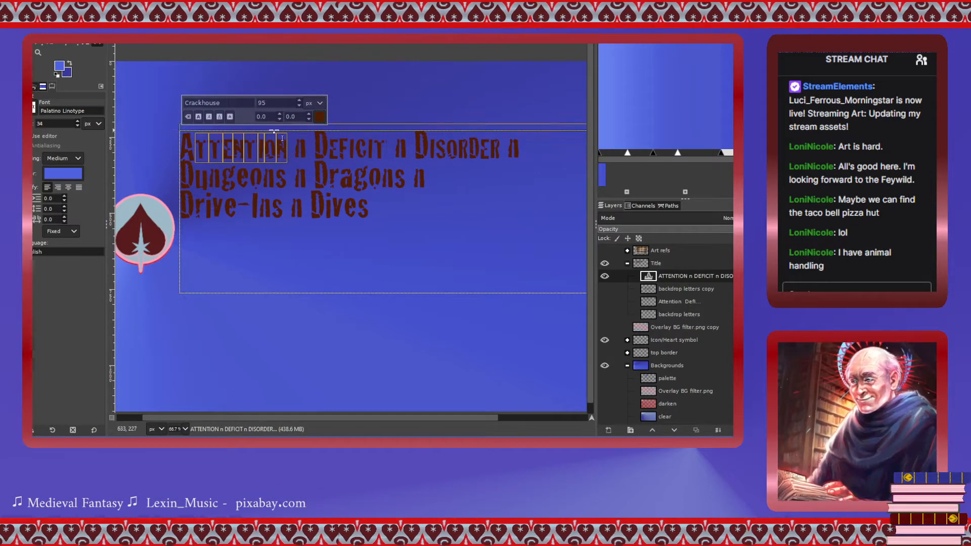
click(280, 120)
click(279, 119)
click(279, 119)
click(280, 120)
click(279, 119)
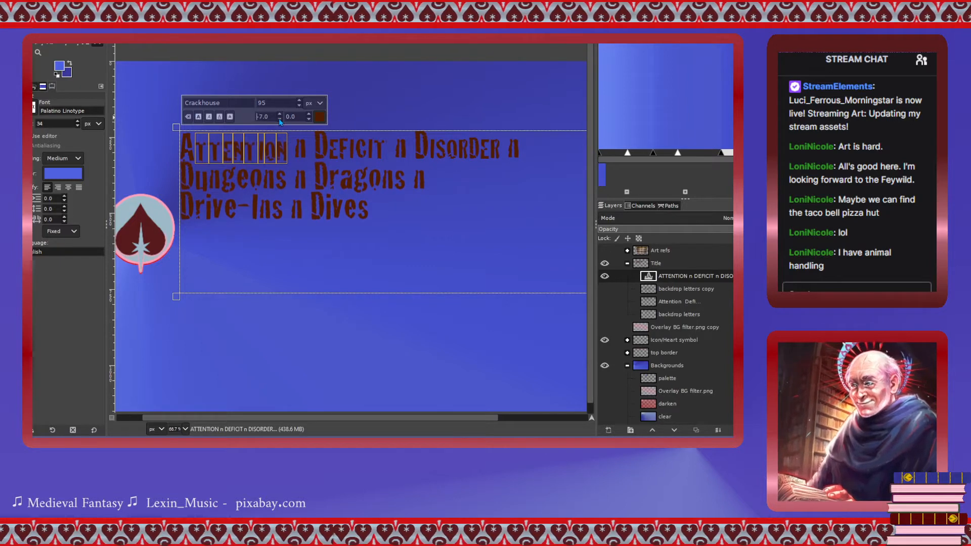
click(279, 120)
click(280, 119)
click(279, 119)
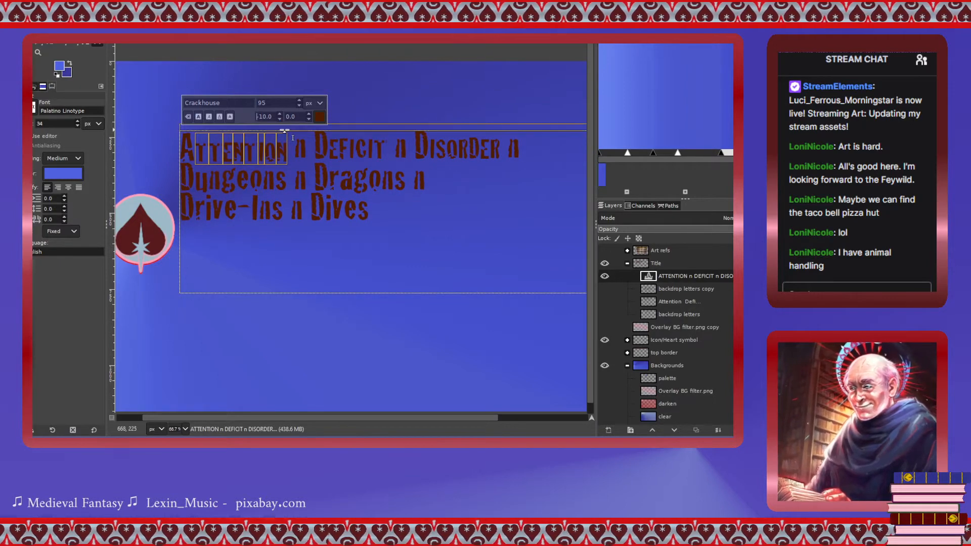
Lower the baseline of the smaller letters "EFICIT" in the title's first line to -10.0.
click(330, 151)
drag(330, 151, 388, 152)
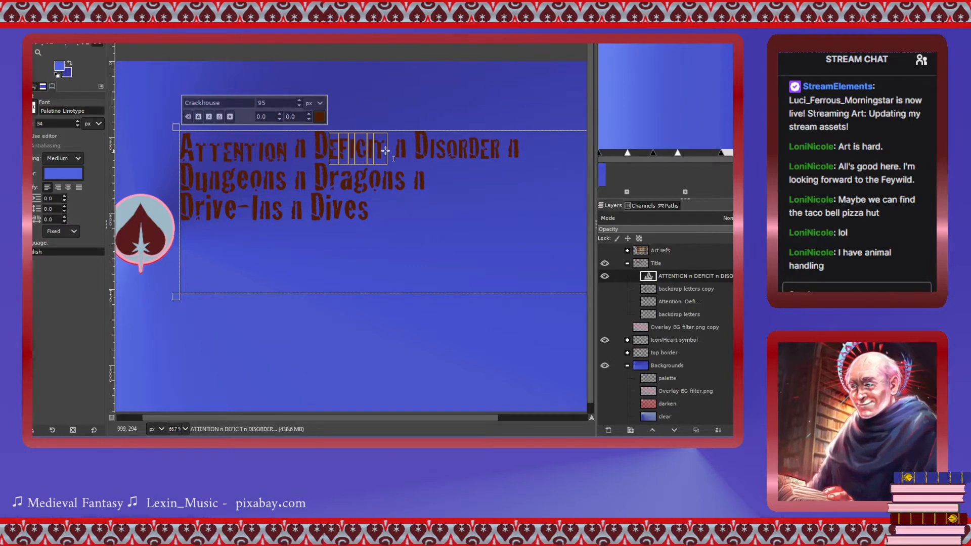
click(280, 121)
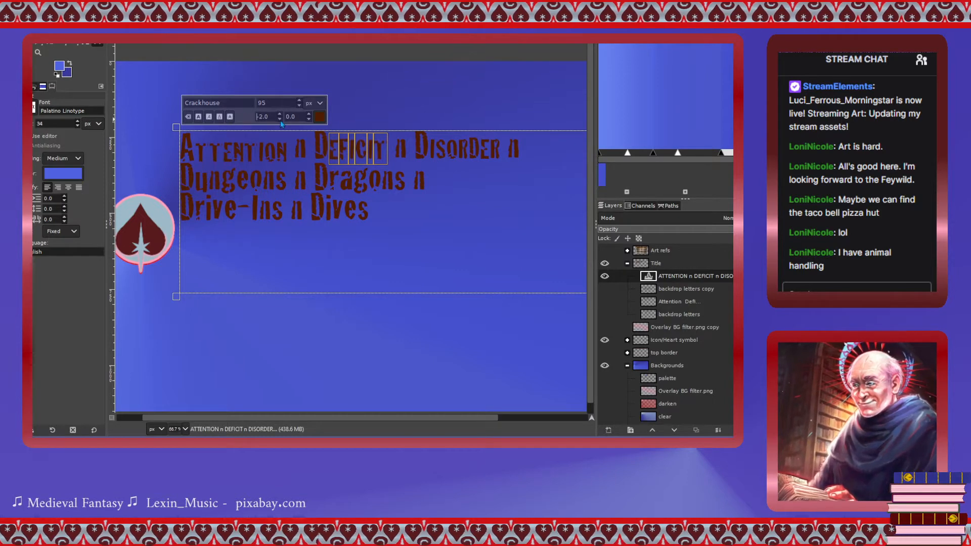
click(281, 114)
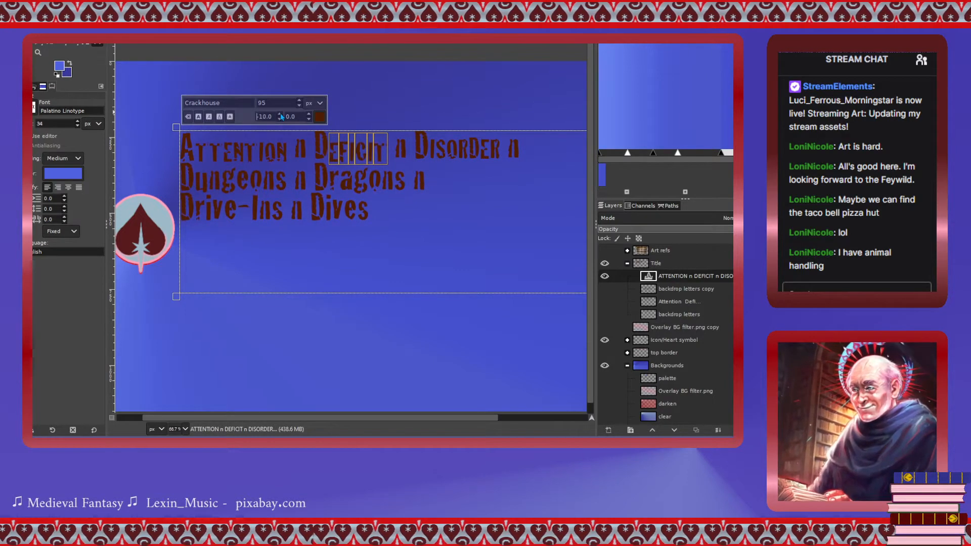
drag(429, 151, 501, 153)
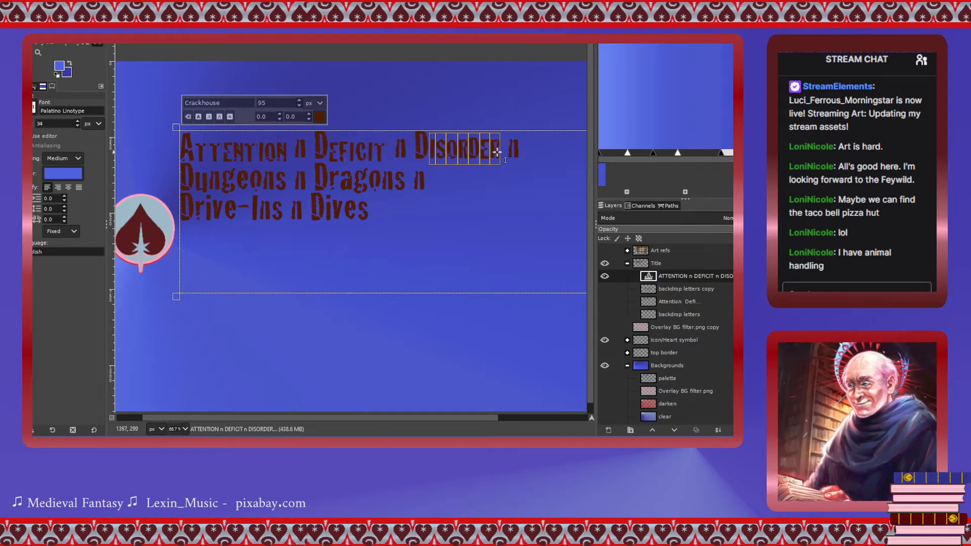
click(309, 120)
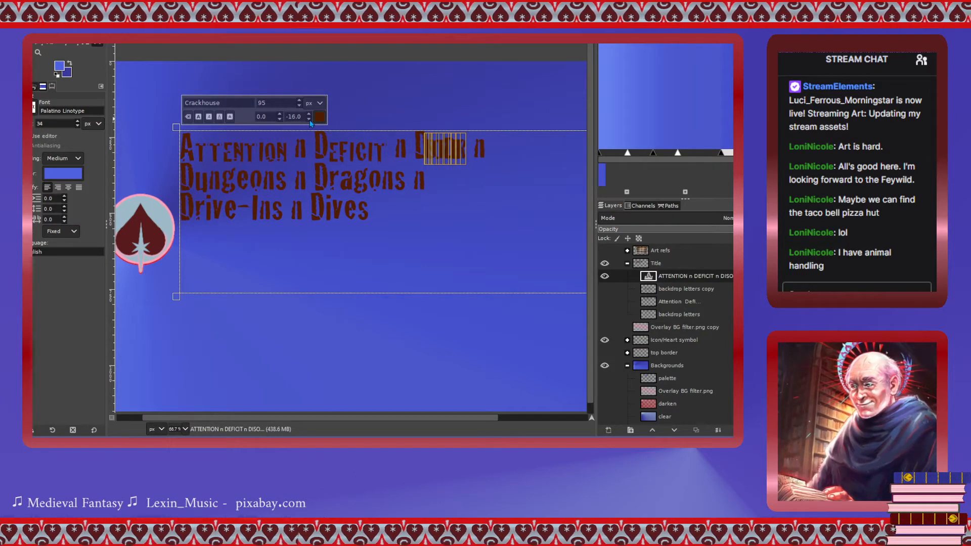
key(ctrl+z)
click(281, 119)
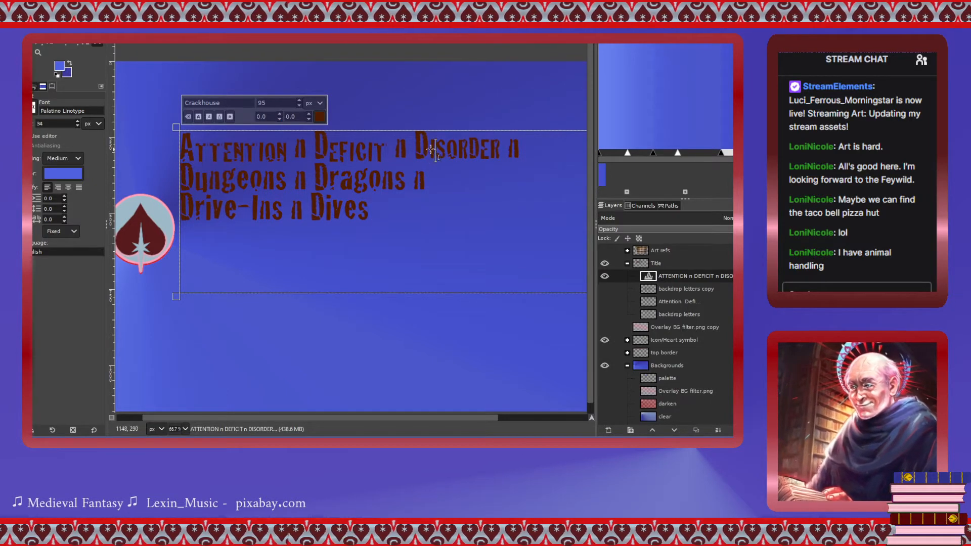
Lower the baseline of the smaller letters "ISORDER" in the title's first line to -10.0.
drag(429, 150, 500, 150)
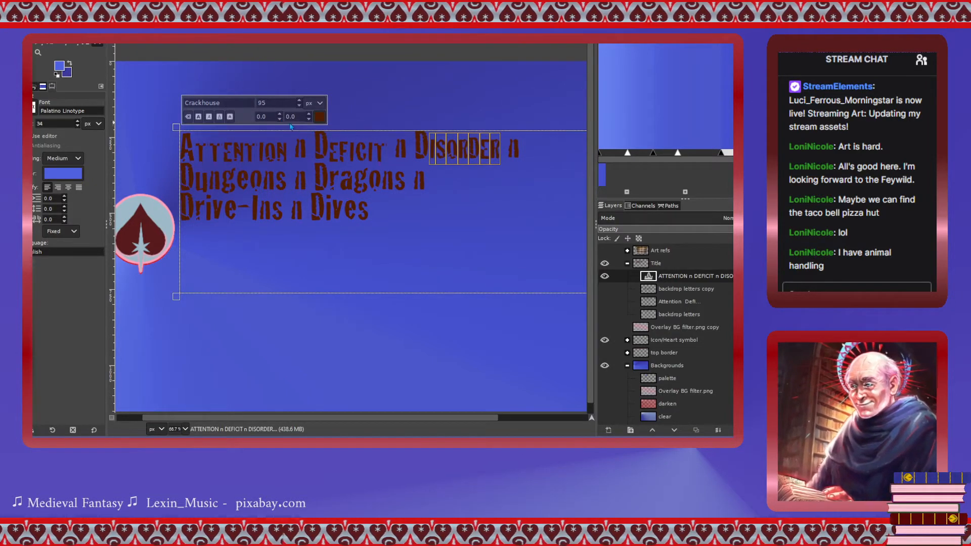
click(280, 120)
click(281, 120)
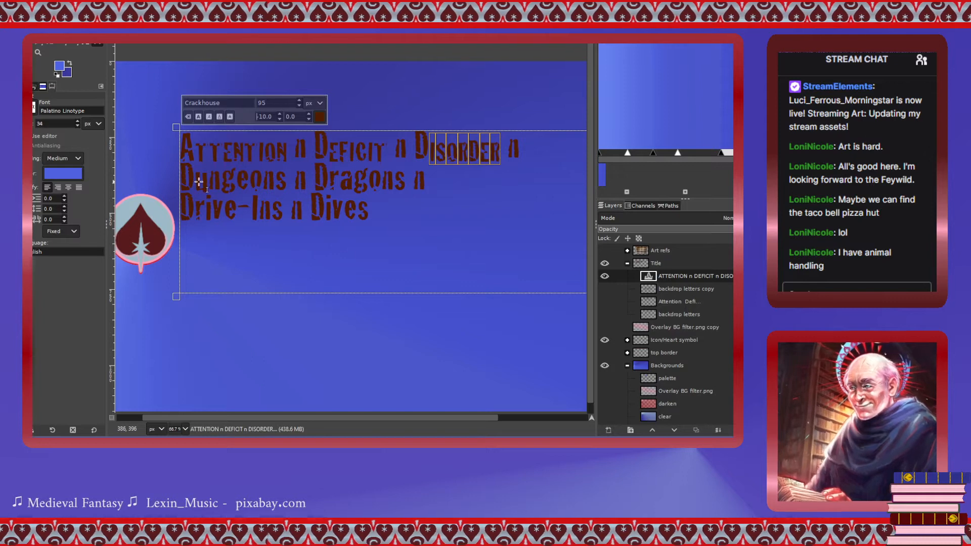
Retype the lowercase letters of "Dungeons" and "Dragons" in the second title line as capitals "UNGEONS" and "RAGONS".
drag(195, 182, 284, 185)
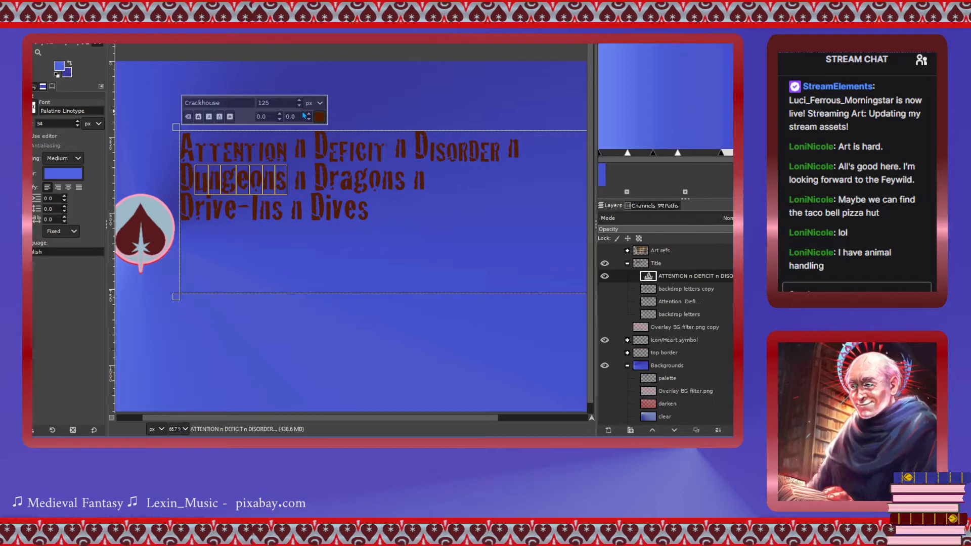
text(UNGEONS)
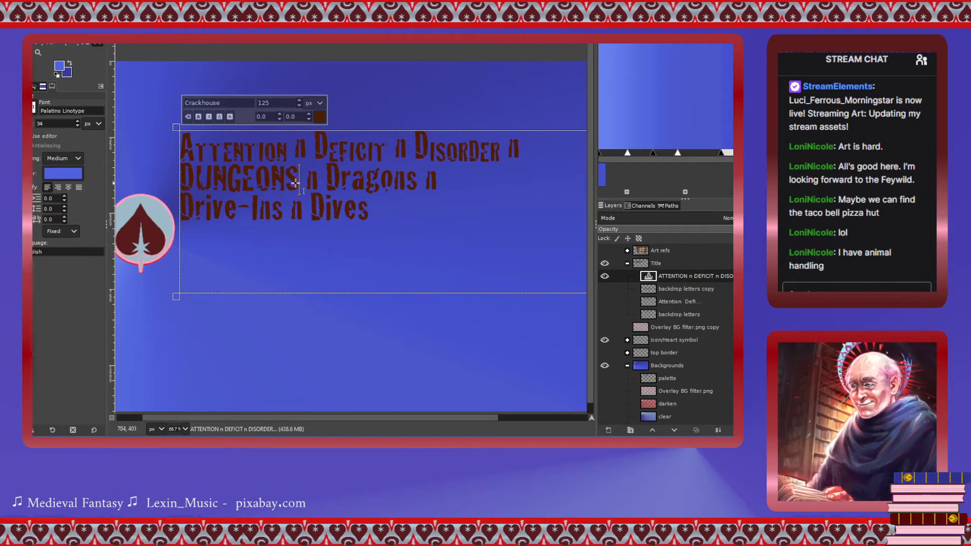
drag(341, 179, 413, 179)
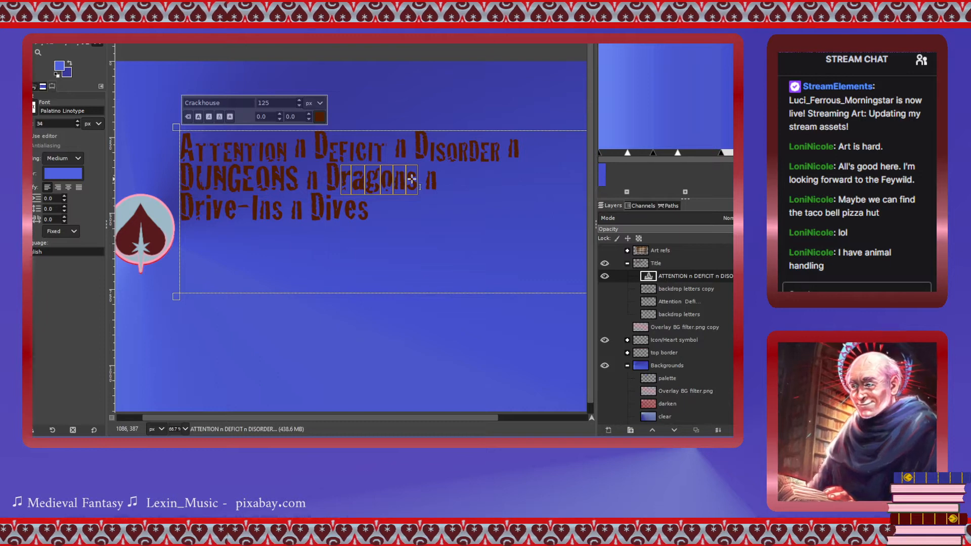
text(RAGONS)
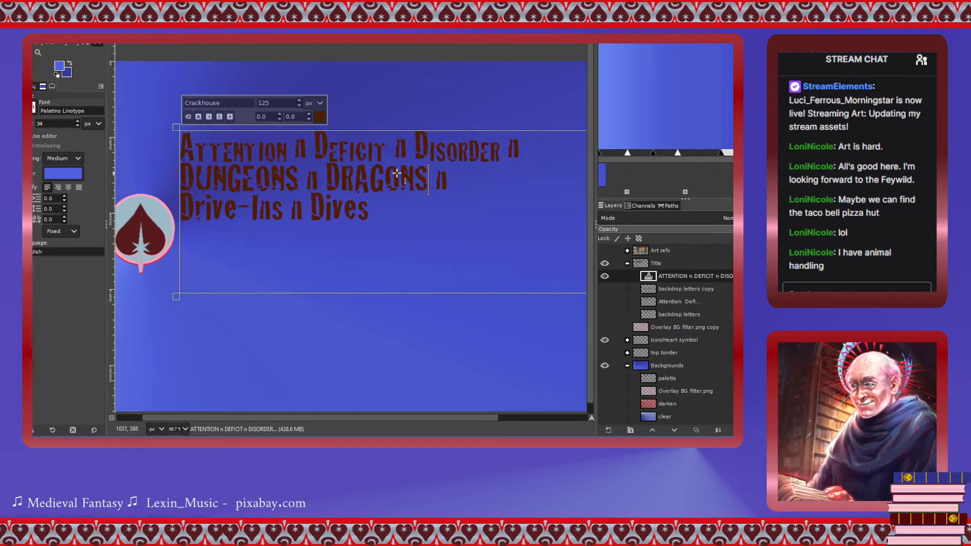
Retype the lowercase letters of "Drive-Ins" and "Dives" in the third title line as capitals "RIVE", "NS" and "IVES".
drag(195, 211, 232, 217)
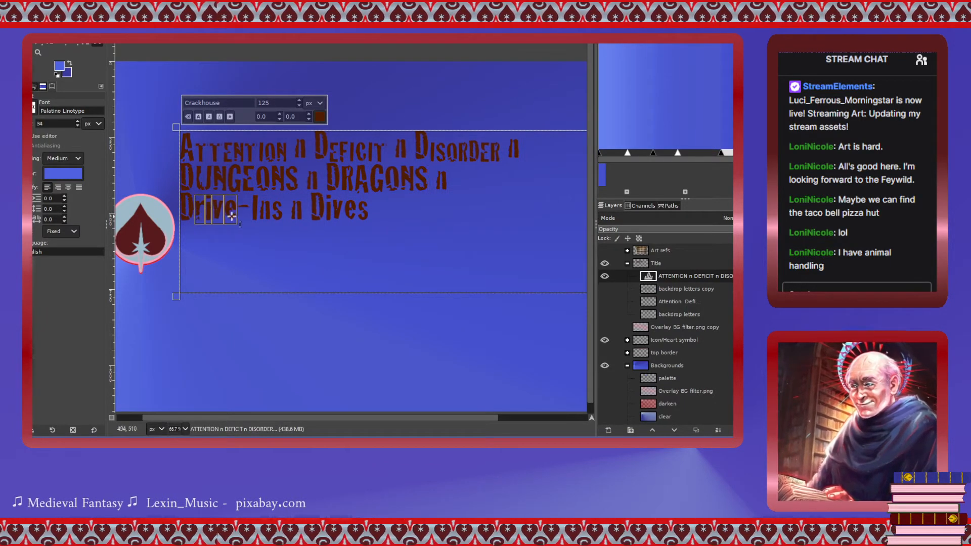
text(RIVE)
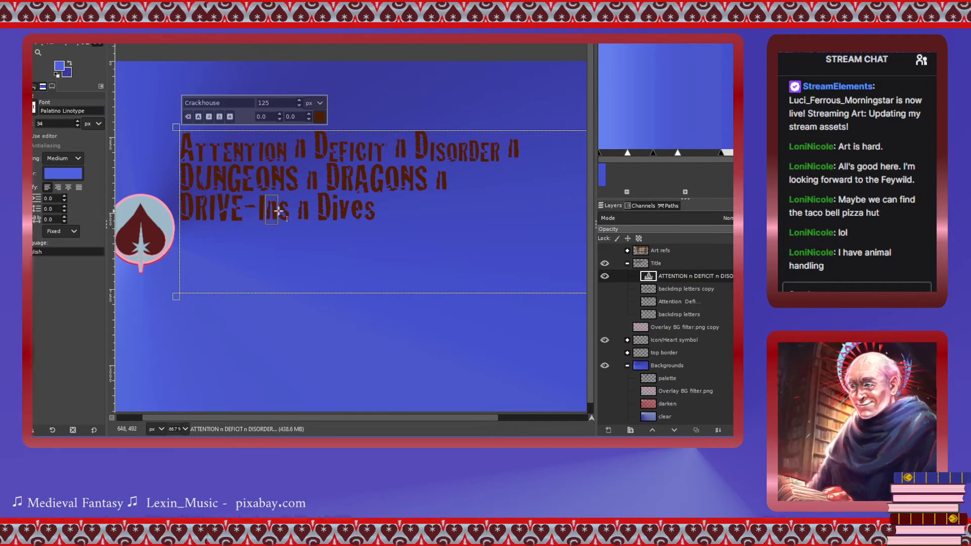
drag(264, 208, 289, 211)
text(NS)
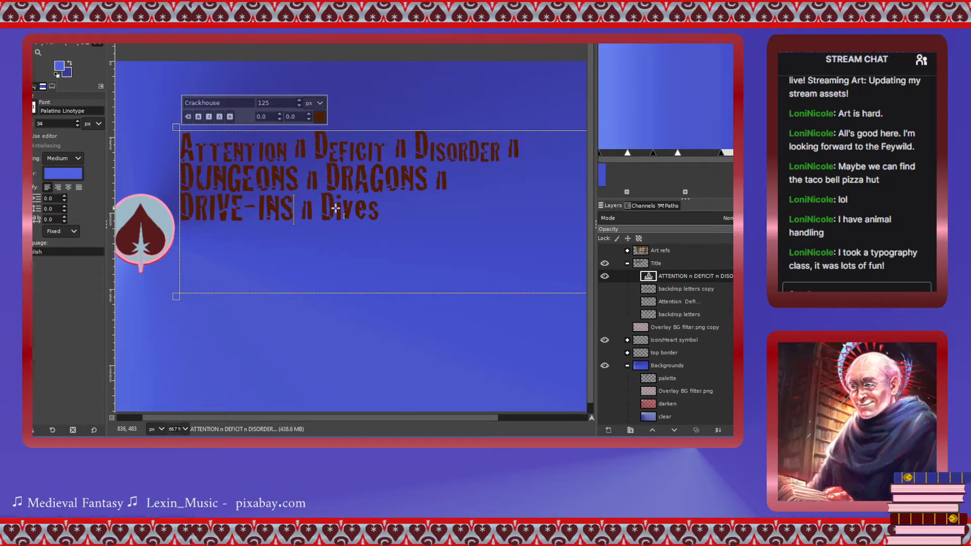
drag(336, 209, 373, 208)
text(IVES)
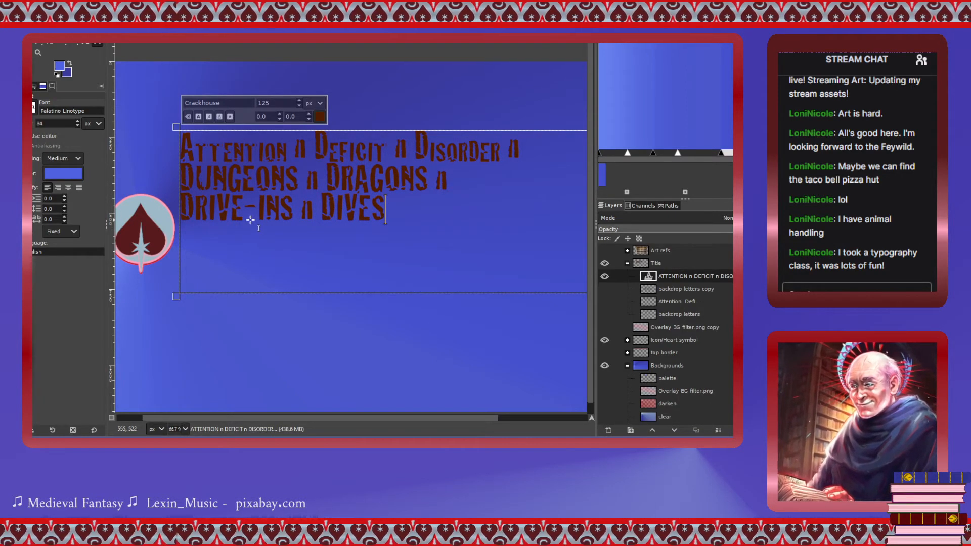
Reduce the letters "UNGEONS" after the initial D in the second title line to 95 px.
drag(194, 180, 300, 182)
drag(275, 104, 243, 98)
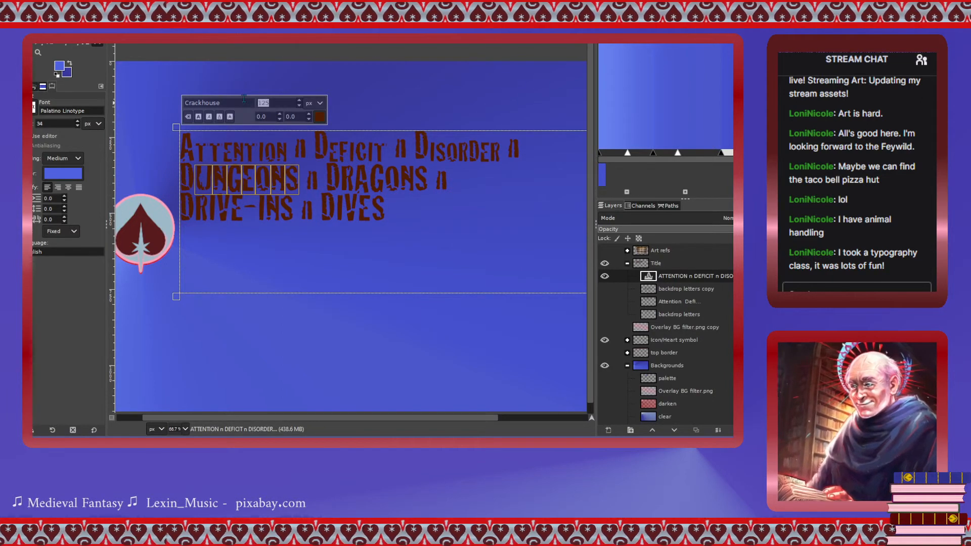
text(95)
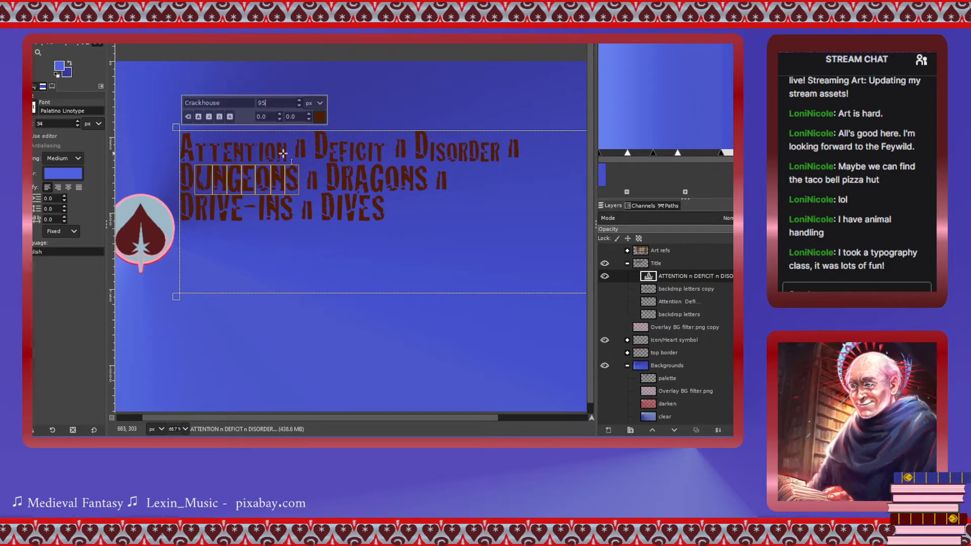
key(Return)
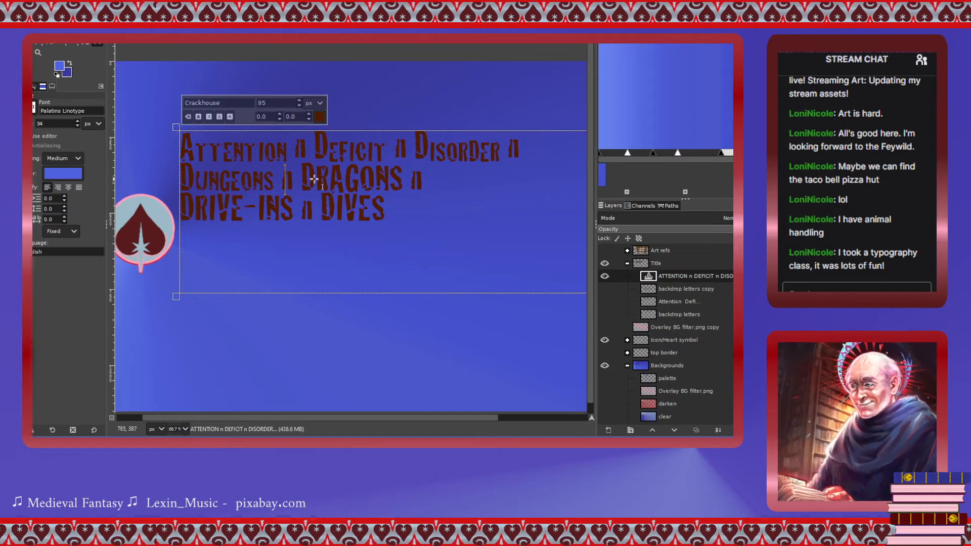
drag(319, 179, 401, 179)
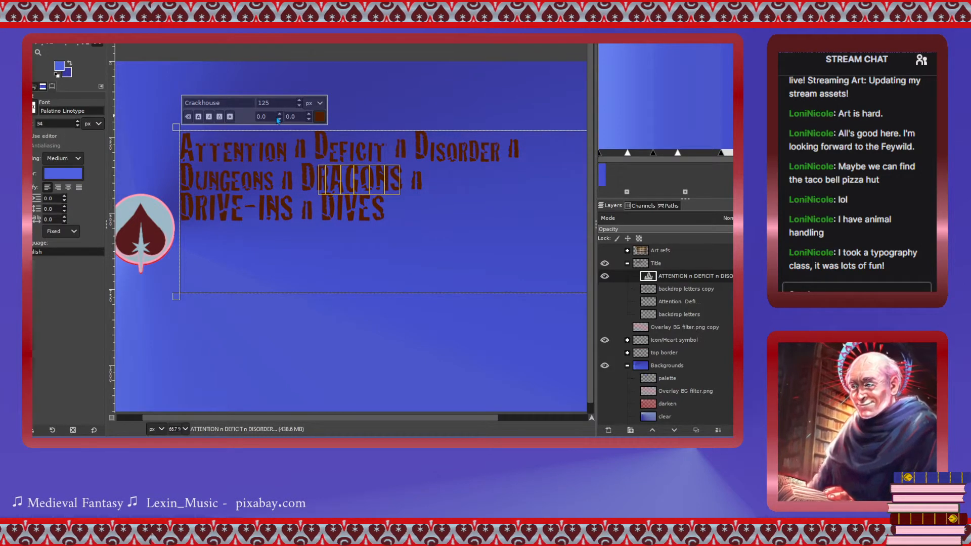
drag(276, 105, 254, 103)
text(59)
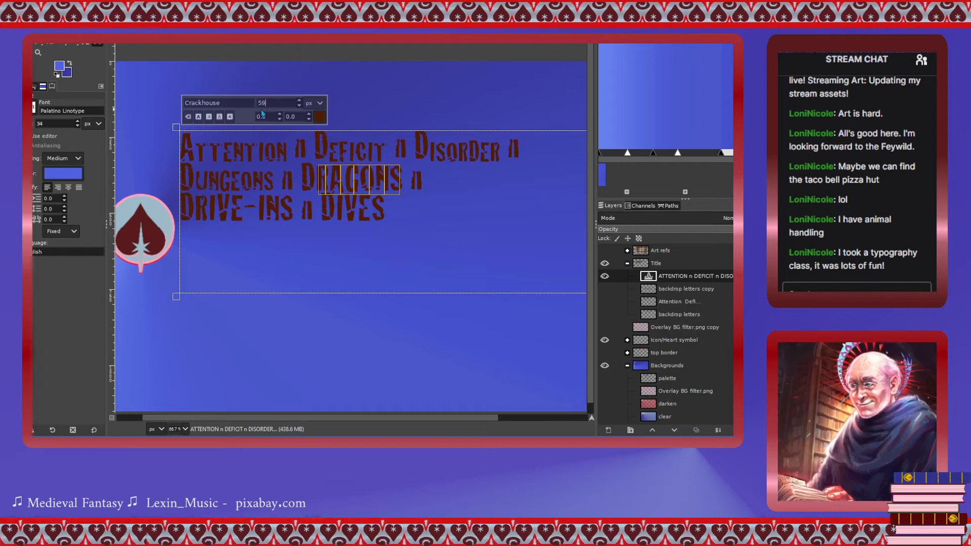
key(BackSpace)
key(BackSpace)
text(95)
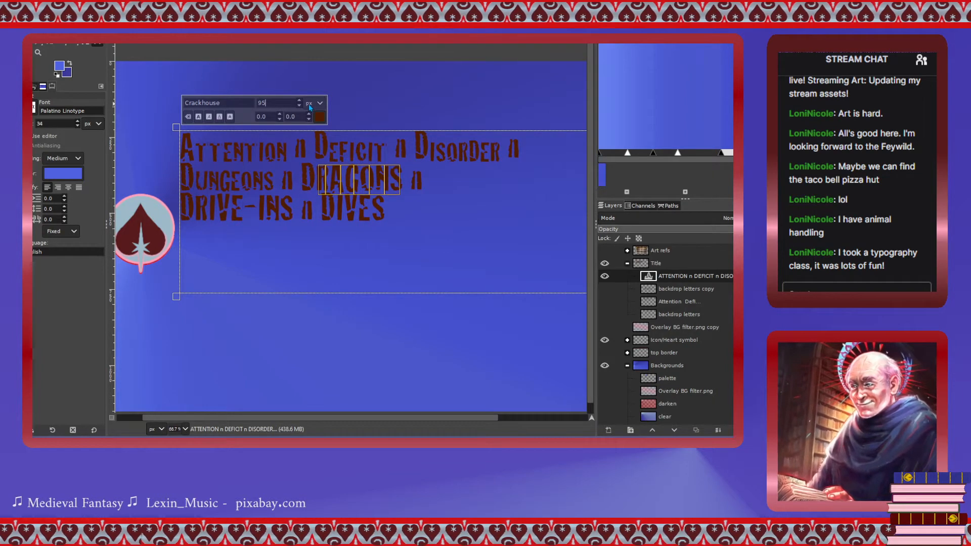
key(Return)
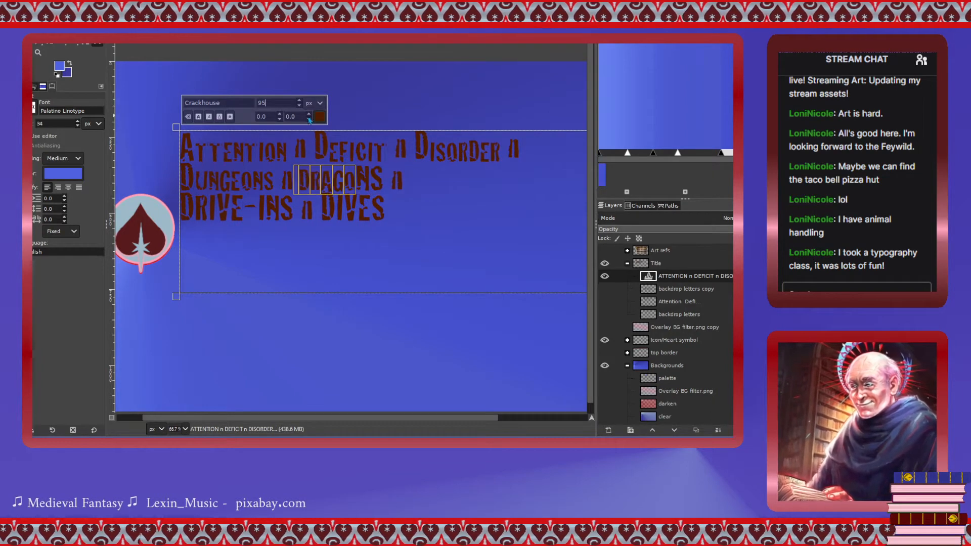
key(ctrl+z)
Reduce the letters "RAGONS" after the initial D in the second title line to 95 px.
double_click(318, 185)
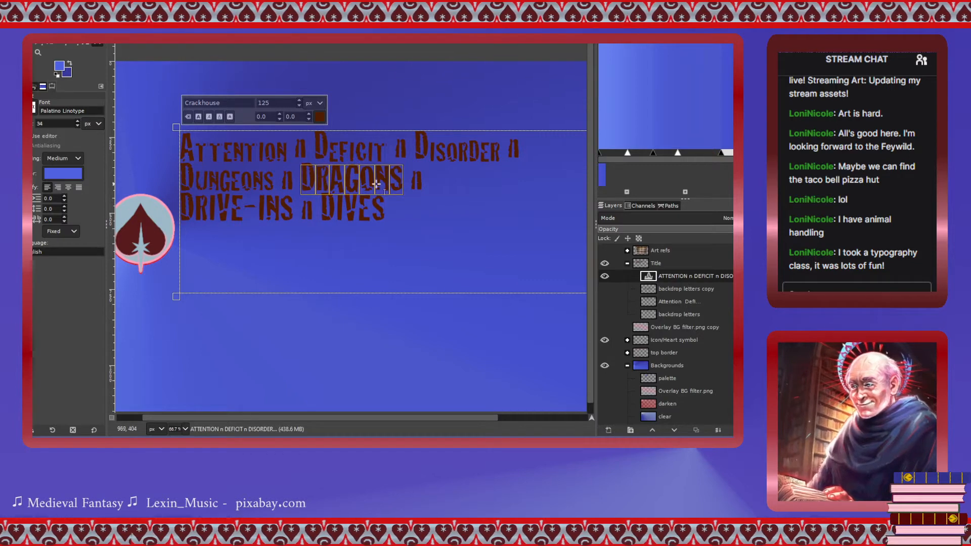
drag(316, 180, 403, 180)
drag(274, 103, 246, 103)
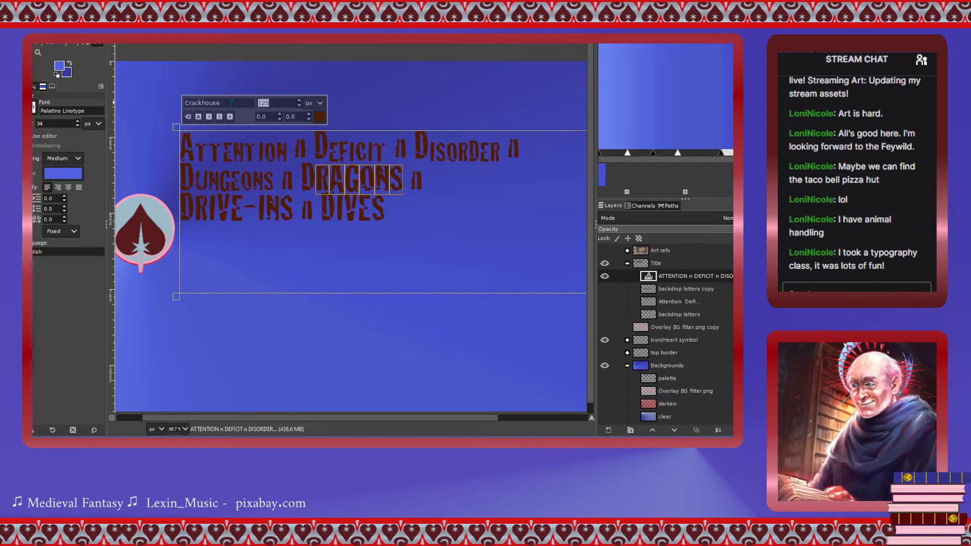
text(95)
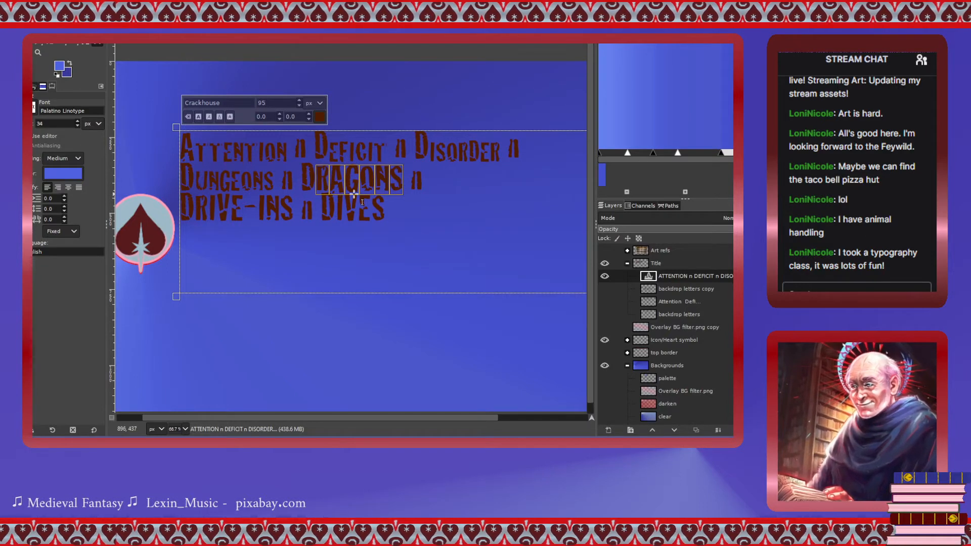
key(Return)
Reduce the letters "RIVE" after the initial D in the third title line to 95 px.
click(209, 210)
click(196, 214)
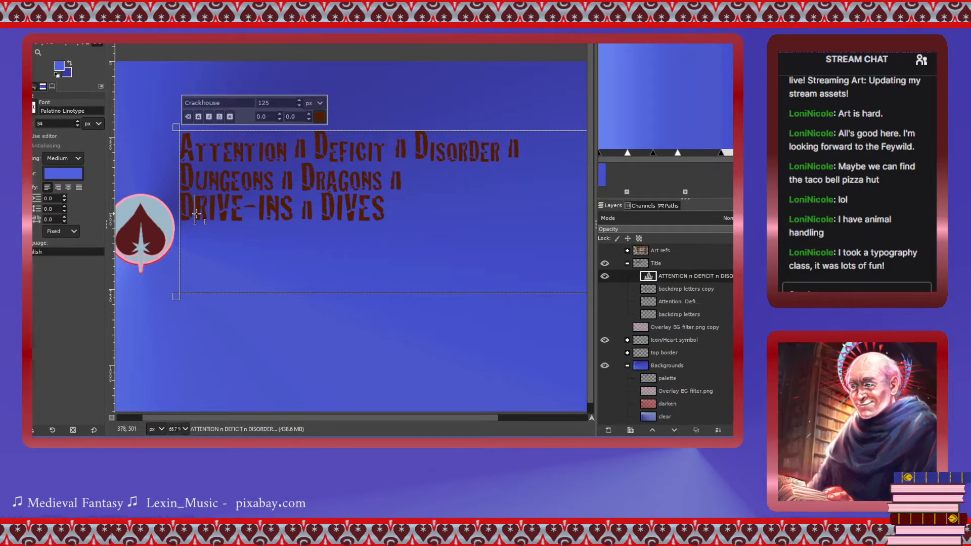
drag(196, 214, 242, 213)
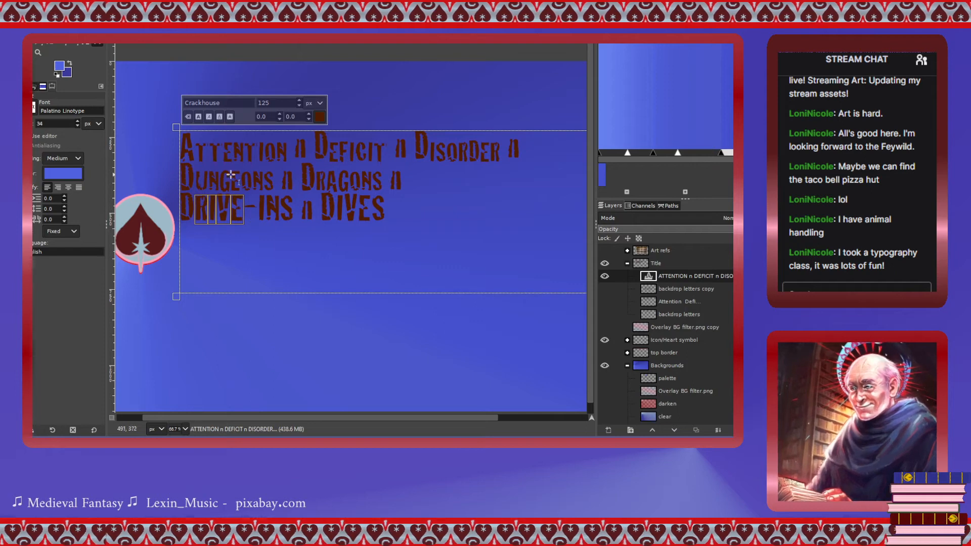
drag(262, 102, 233, 103)
text(95)
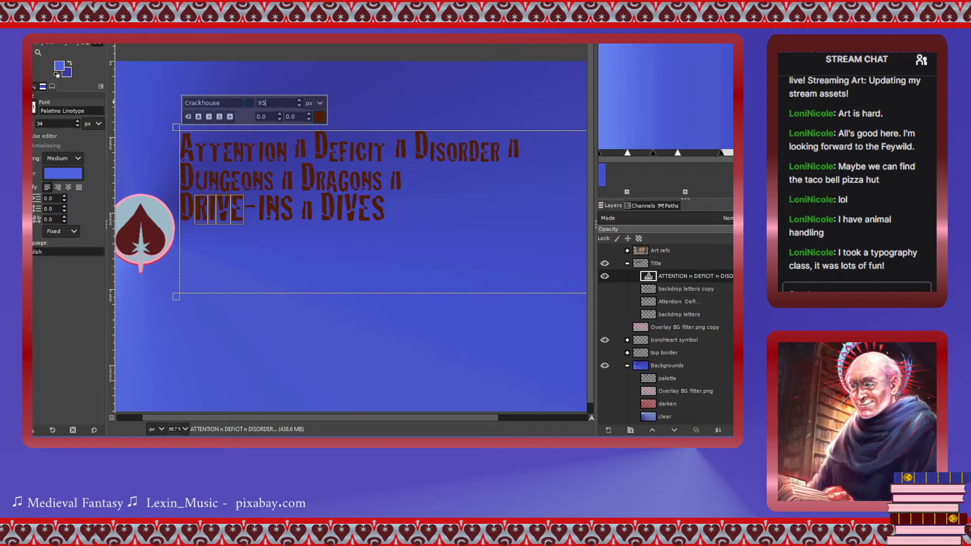
key(Return)
Reduce the letters "NS" after the capital I of "Drive-Ins" to 95 px.
drag(254, 209, 282, 209)
drag(261, 100, 273, 101)
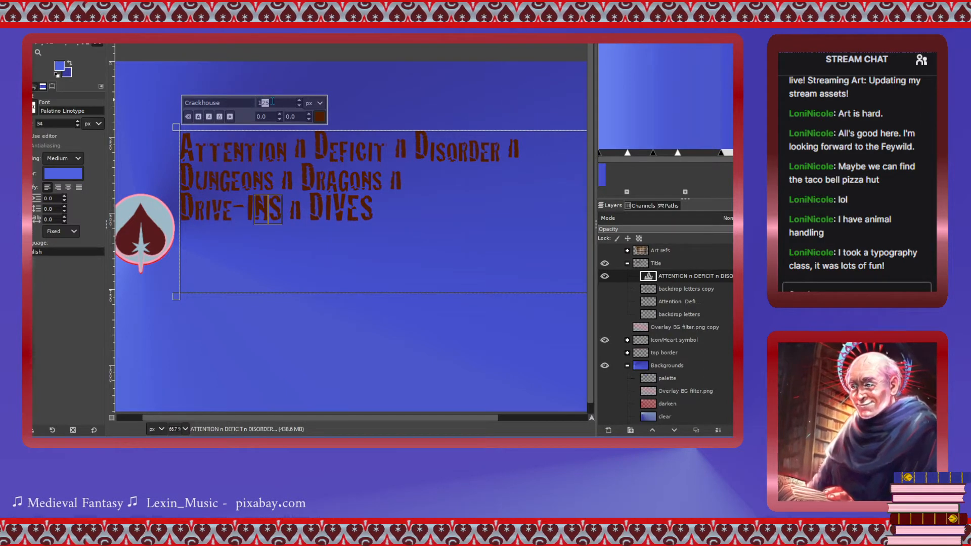
click(267, 103)
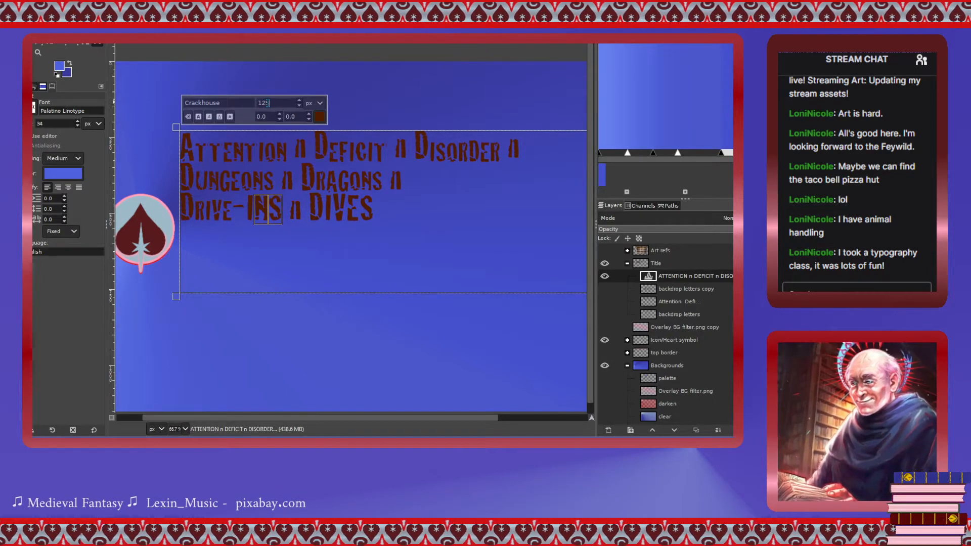
drag(264, 102, 238, 102)
text(95)
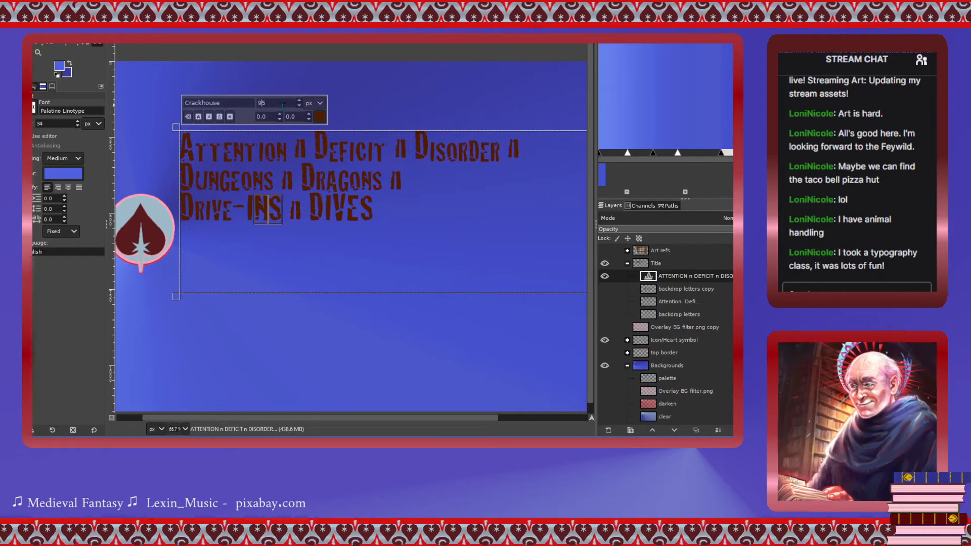
key(Return)
Reduce the letters "IVES" after the initial D of "Dives" in the third title line to 95 px.
drag(316, 205, 367, 209)
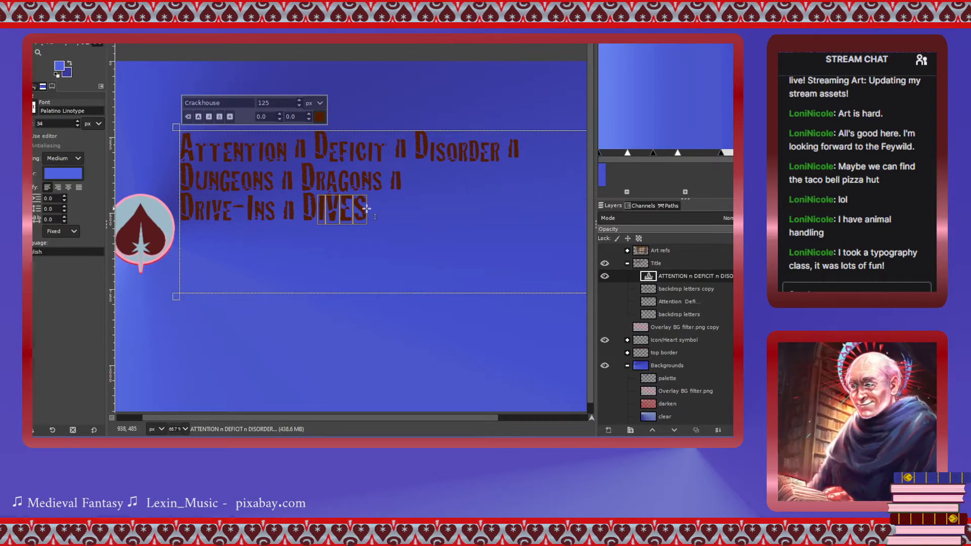
drag(264, 102, 235, 103)
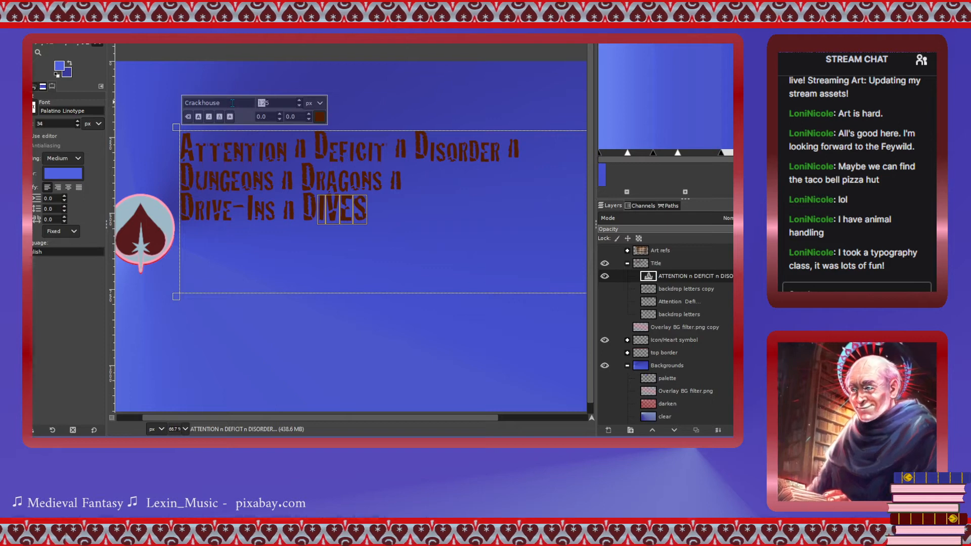
text(95)
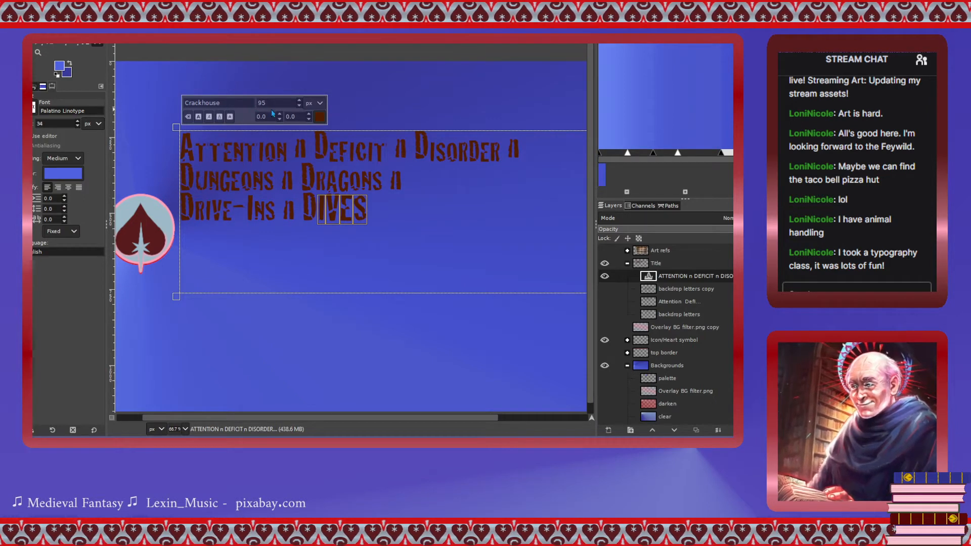
key(Return)
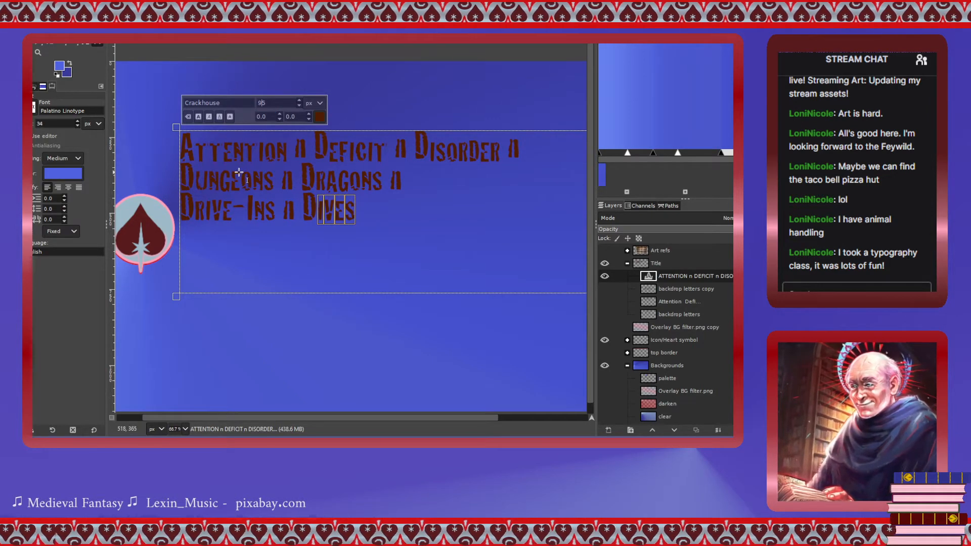
Lower the baseline of the letters "UNGEONS" after the initial D in the second title line to -10.0.
click(196, 180)
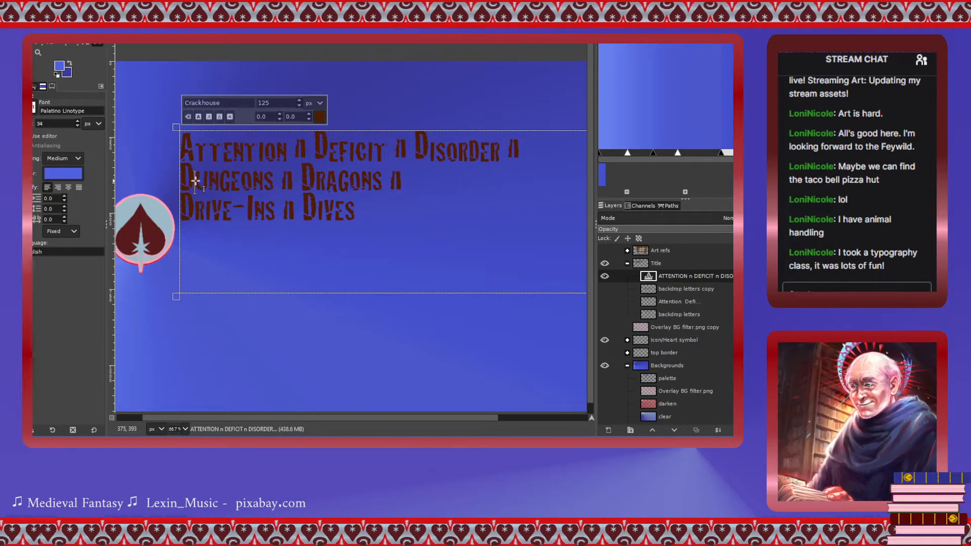
drag(195, 181, 272, 188)
click(278, 119)
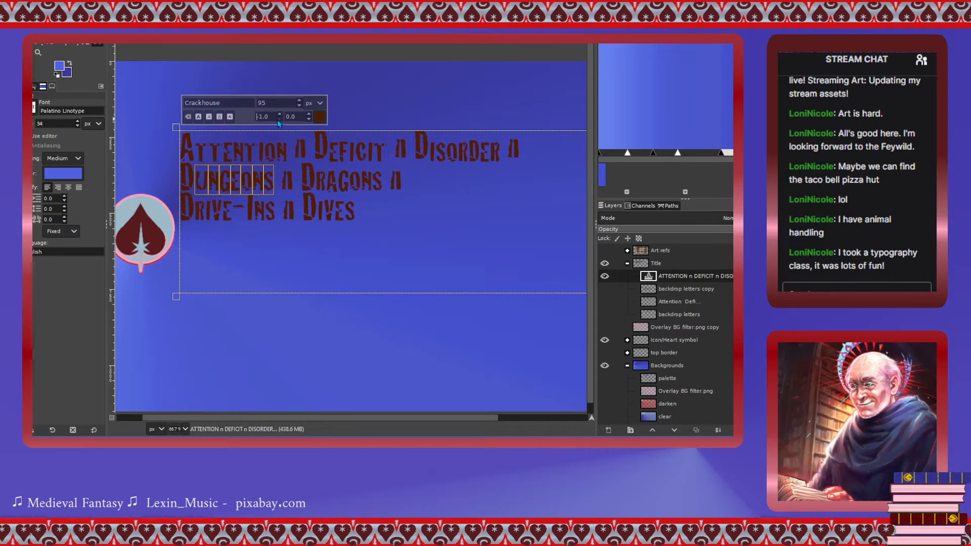
click(279, 119)
click(278, 119)
click(279, 120)
click(279, 120)
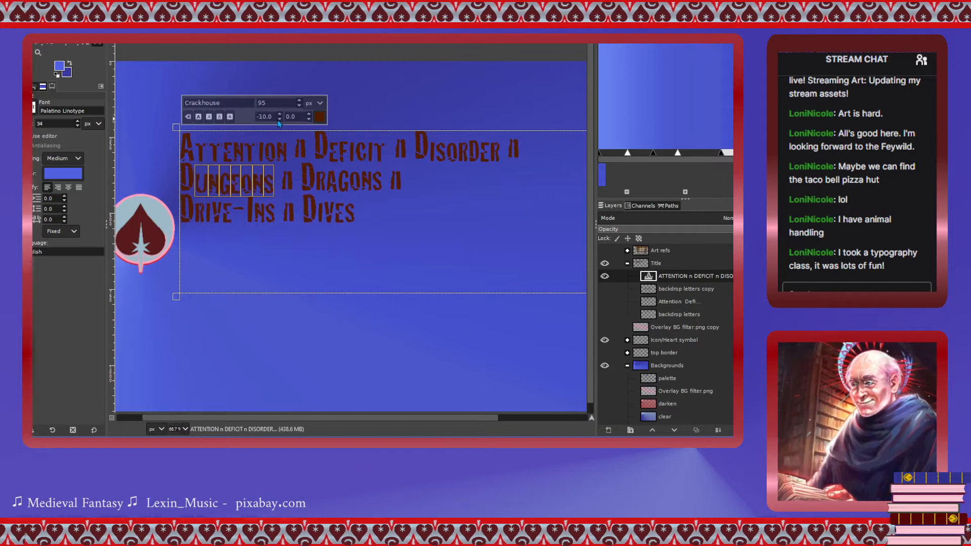
Lower the baseline of the letters "RAGONS" after the initial D in the second title line to -10.0.
click(323, 180)
drag(324, 180, 383, 182)
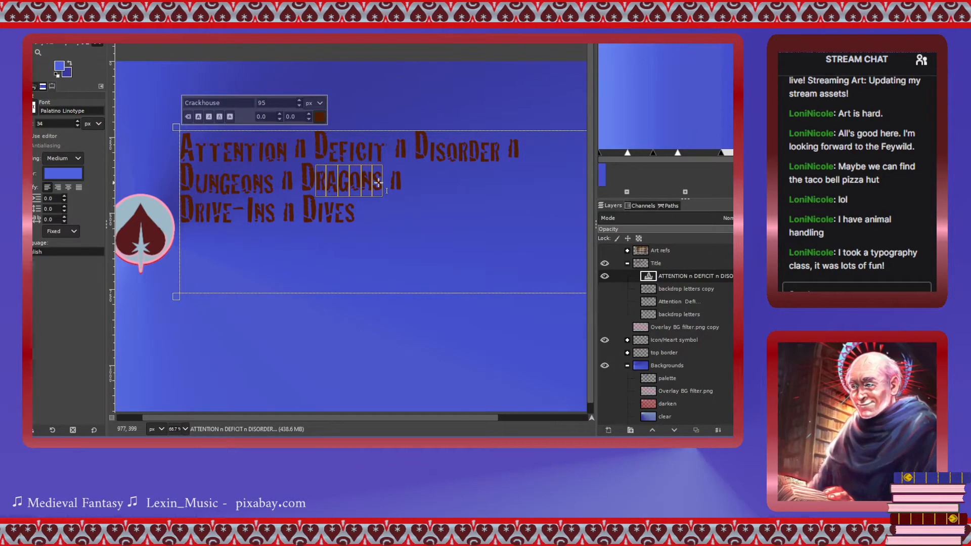
click(279, 119)
click(279, 119)
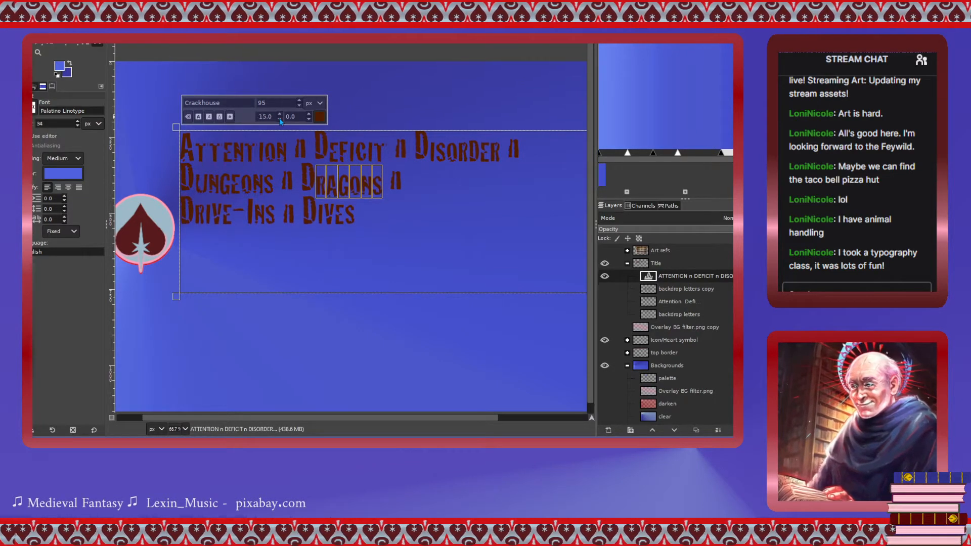
click(280, 119)
click(280, 119)
click(280, 119)
click(279, 119)
click(280, 119)
click(279, 118)
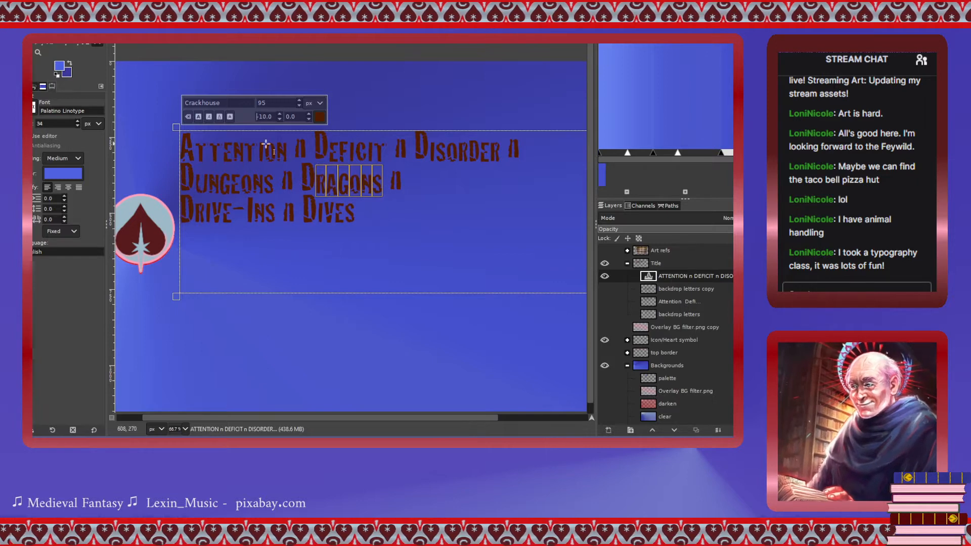
Lower the baseline of the letters "RIVE" after the initial D in the third title line to -10.0.
drag(195, 216, 232, 217)
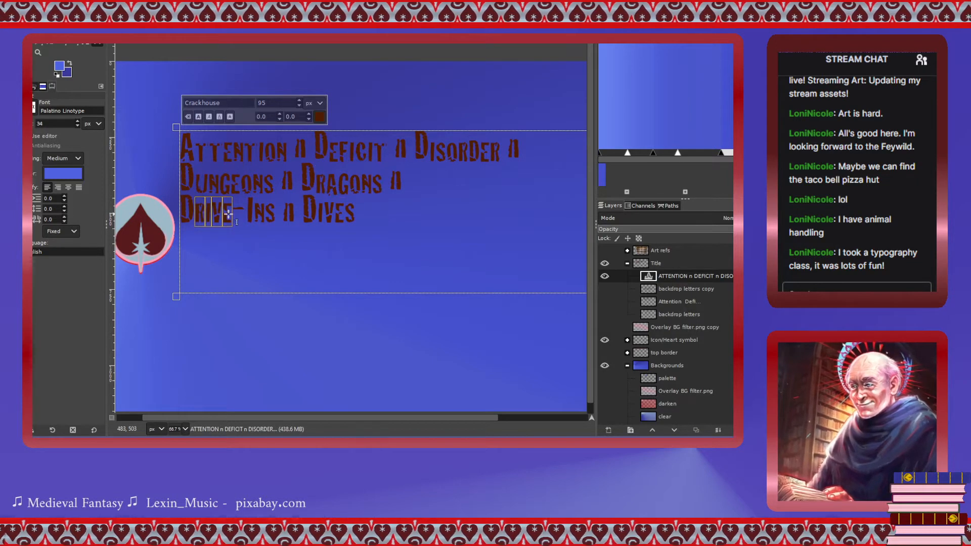
click(280, 119)
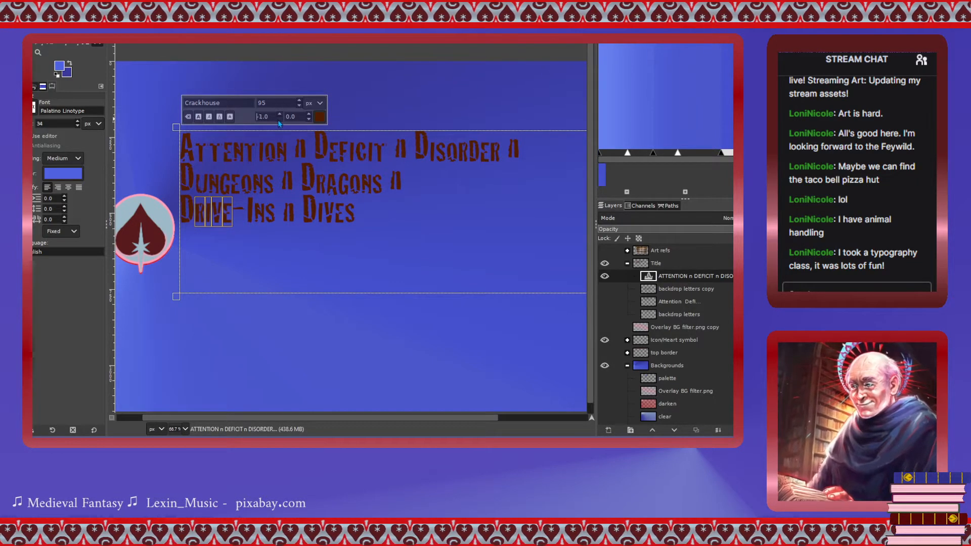
click(280, 118)
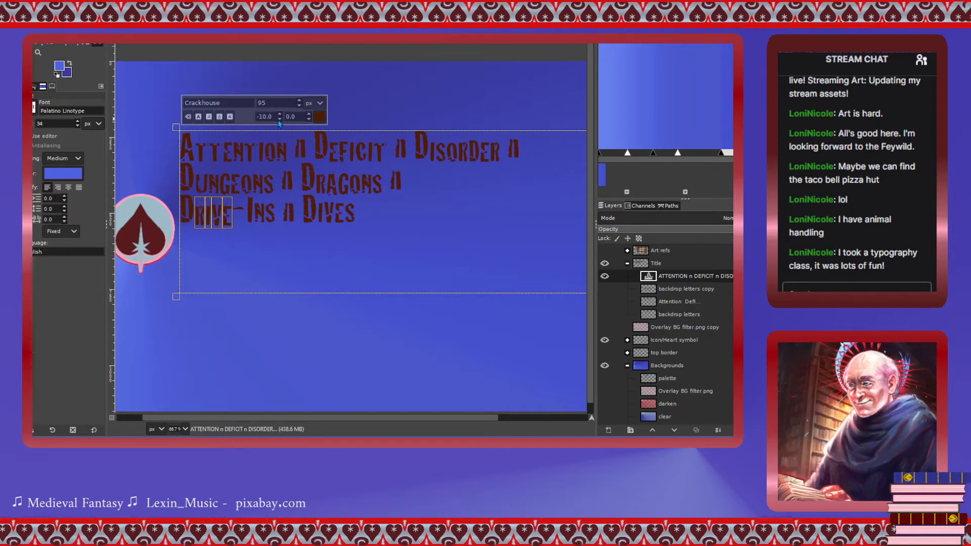
Lower the baseline of the letters "NS" after the capital I of "Drive-Ins".
click(255, 215)
drag(255, 215, 276, 215)
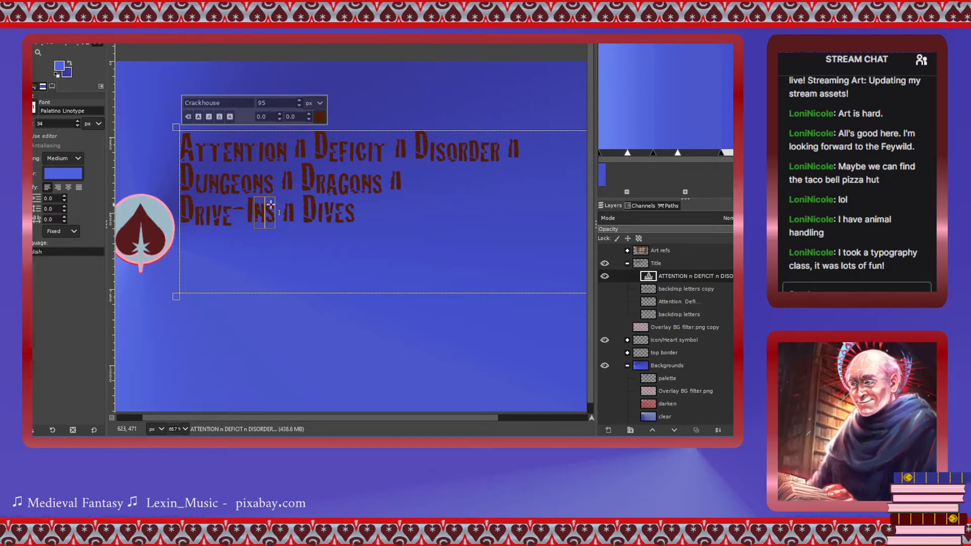
click(279, 119)
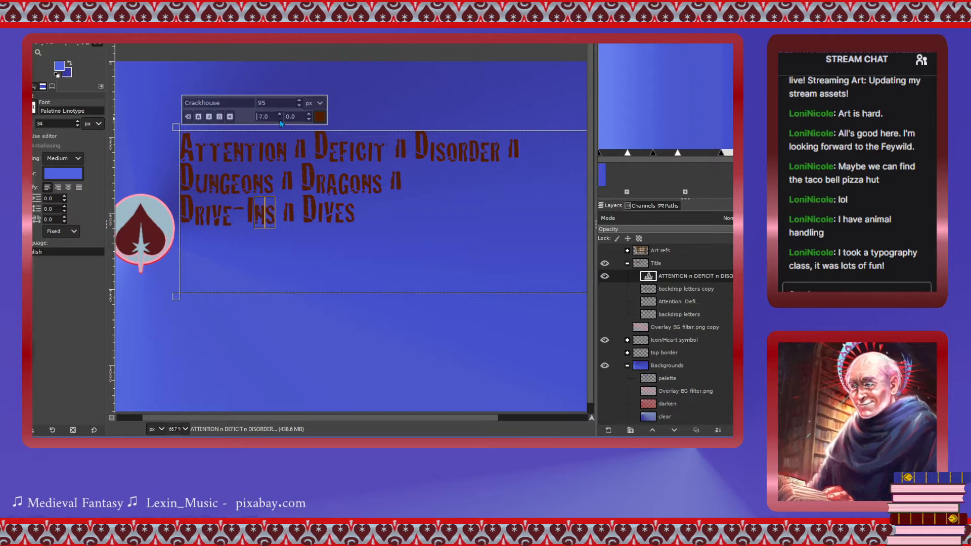
Lower the baseline of the letters "IVES" after the initial D of "Dives" to -10.0.
drag(318, 213, 352, 212)
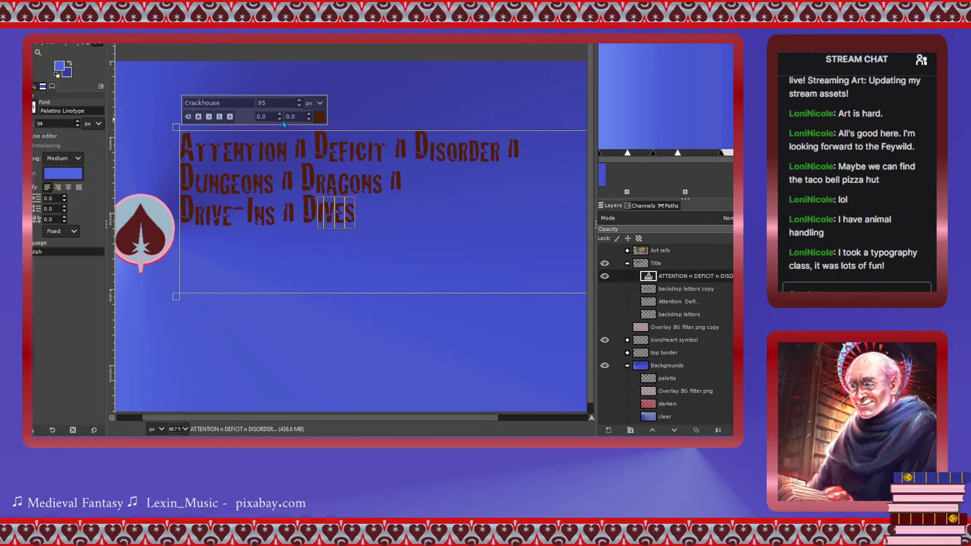
scroll(281, 120, down, 6)
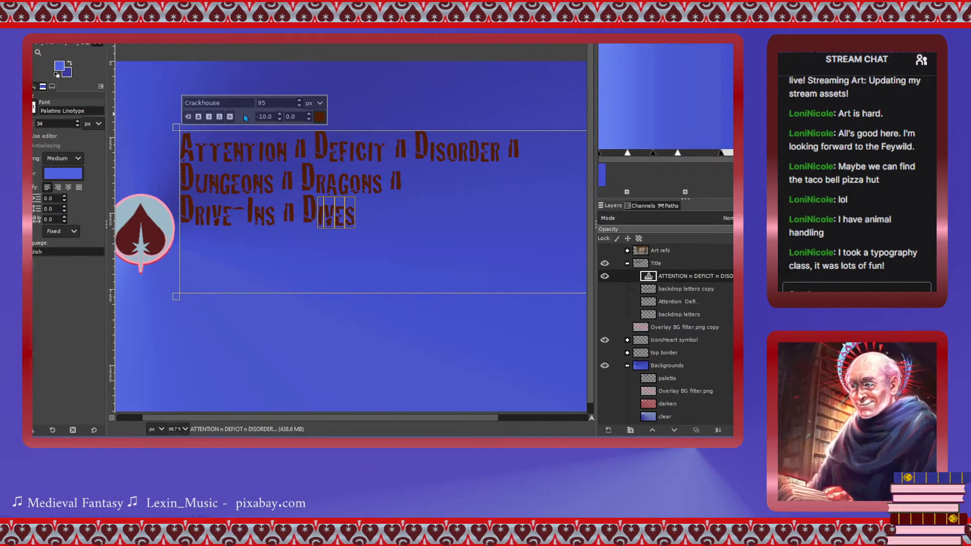
click(355, 220)
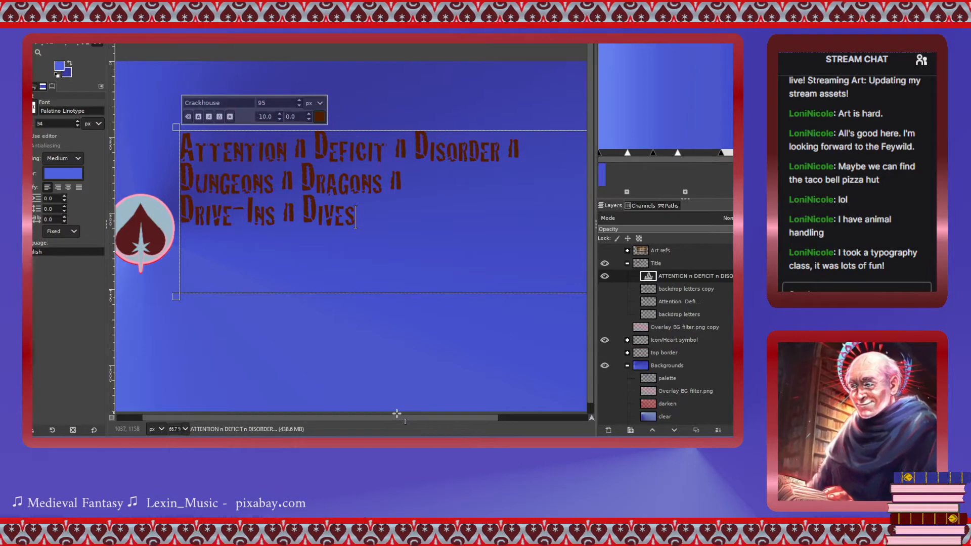
Resize the title's text box, moving its left edge farther from the heart icon and extending its lower-right corner outward.
mouse_move(384, 419)
mouse_down()
mouse_move(463, 419)
mouse_move(367, 419)
mouse_up()
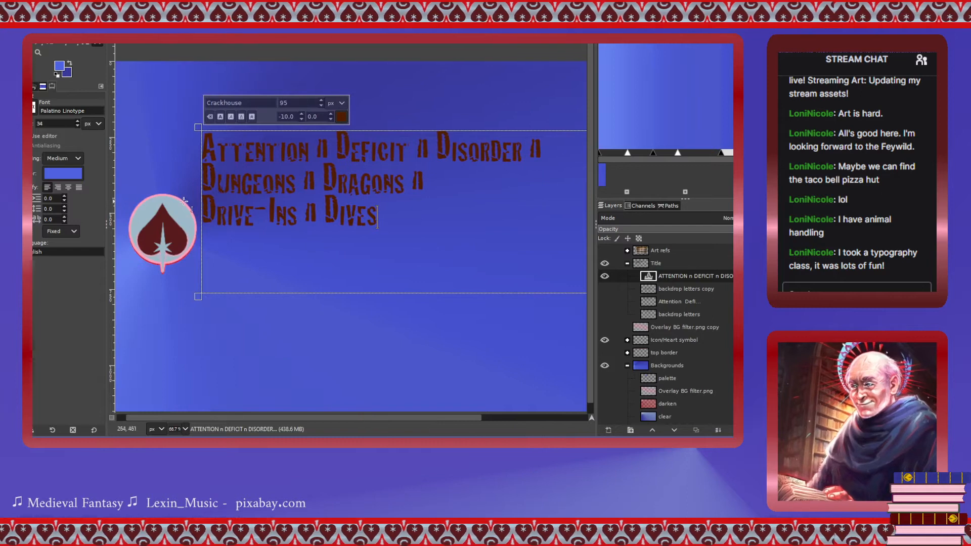
drag(198, 190, 233, 190)
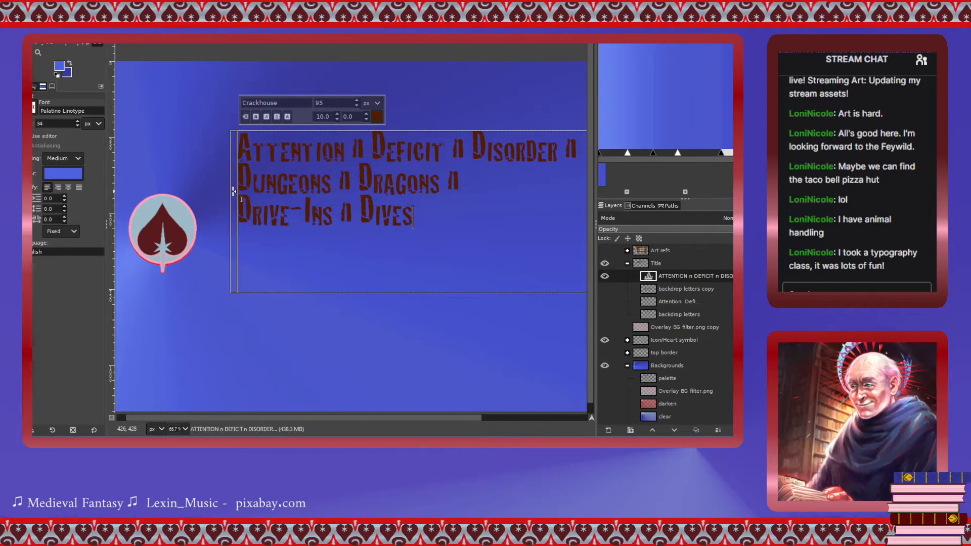
drag(377, 418, 450, 418)
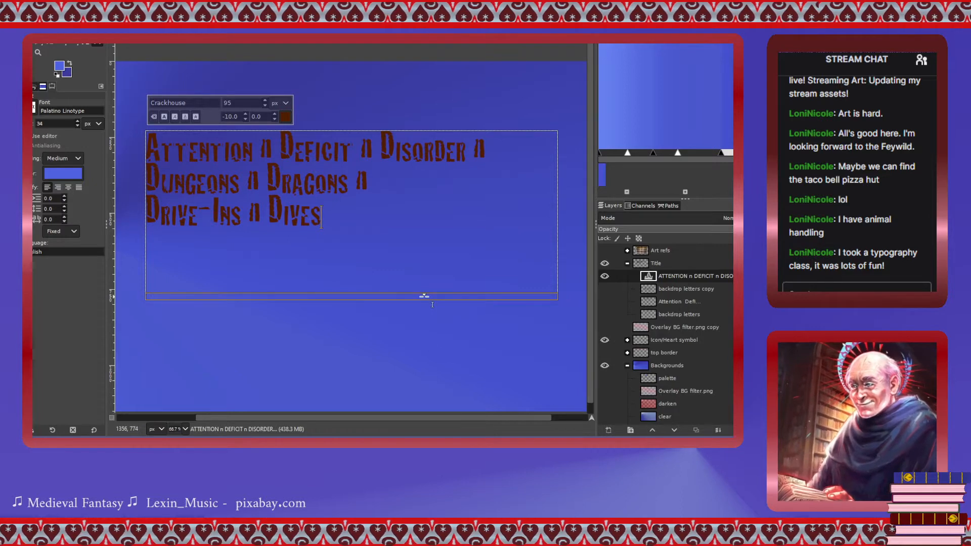
drag(558, 295, 588, 330)
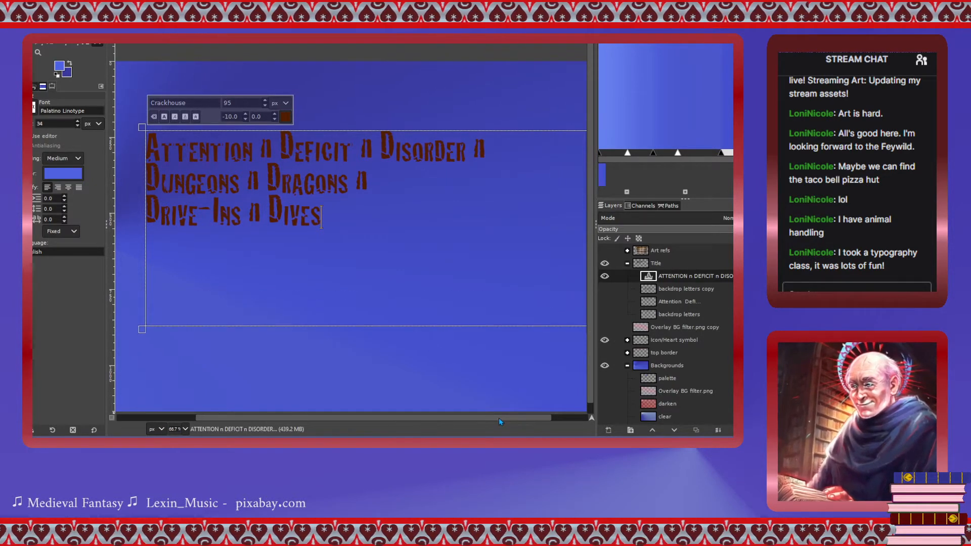
mouse_move(498, 418)
mouse_down()
mouse_move(562, 418)
mouse_move(490, 418)
mouse_up()
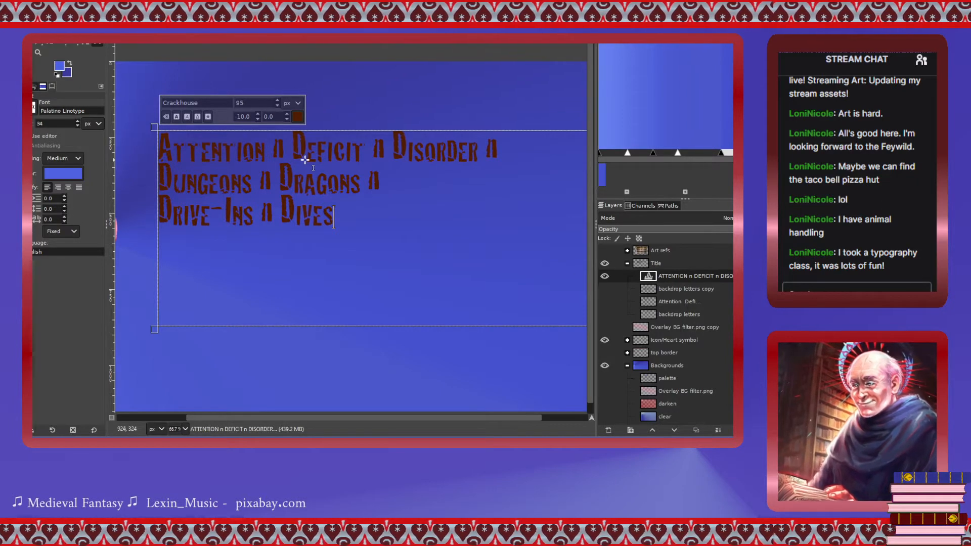
Set the kerning after the capital A of "Attention" to 3.0 and widen it after the capital D of "Deficit".
click(173, 151)
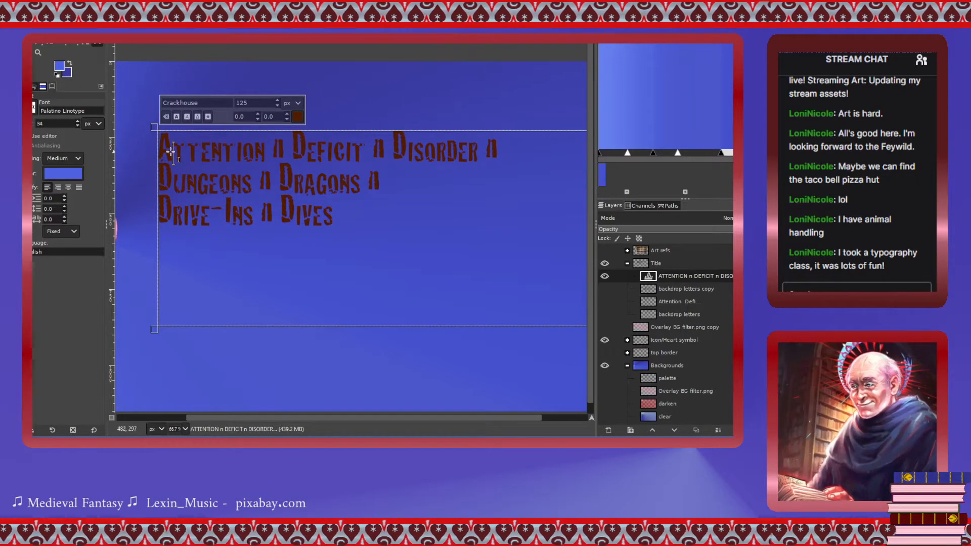
click(287, 115)
click(288, 116)
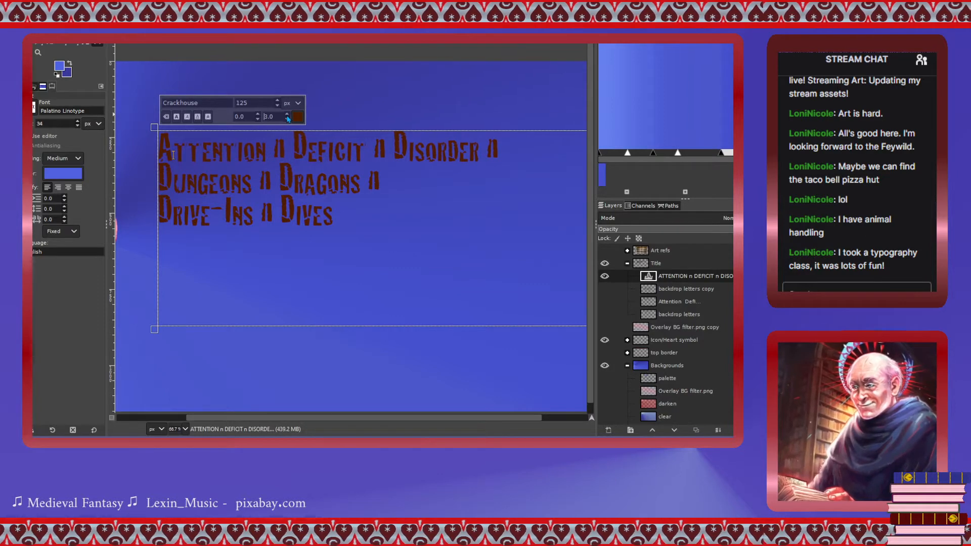
click(307, 154)
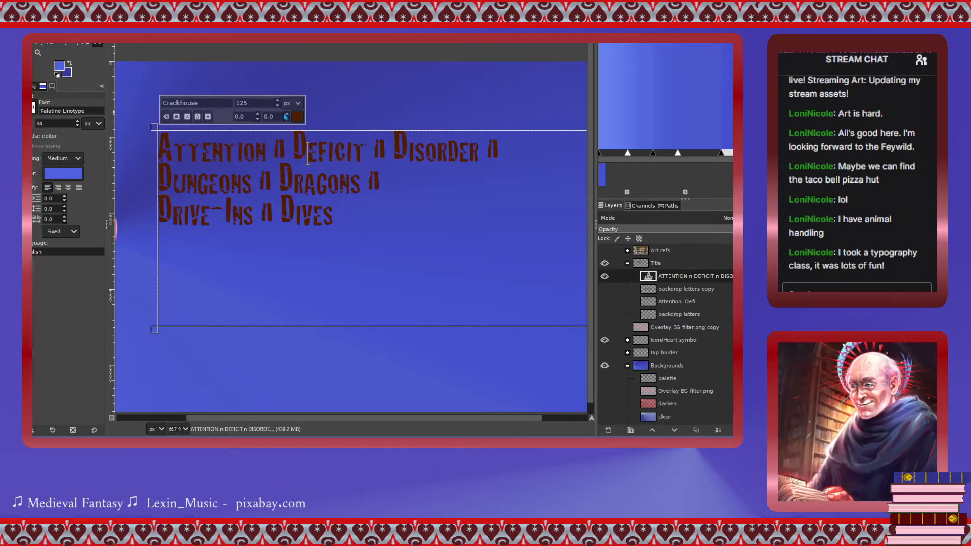
click(287, 115)
Set the kerning after the capital D of "Disorder" in the first title line to 4.0.
click(409, 153)
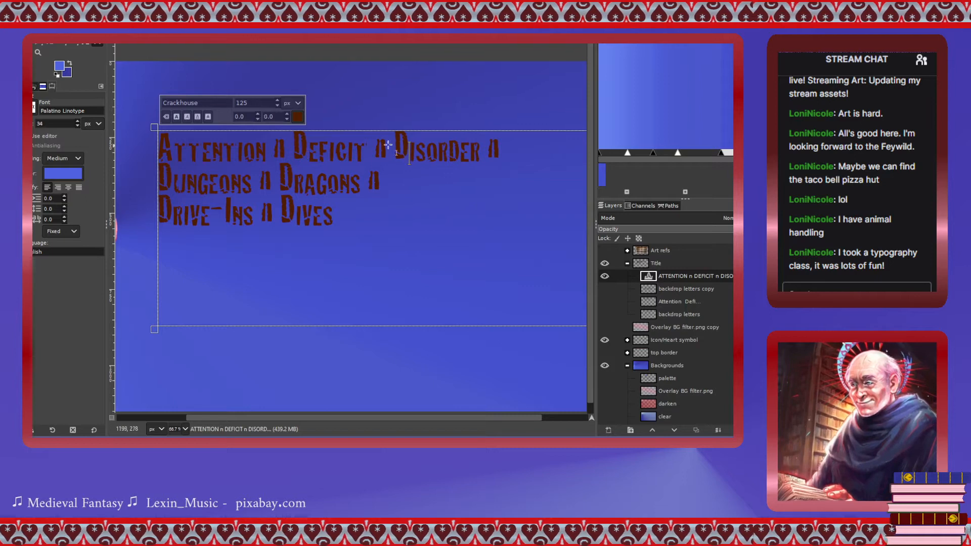
click(288, 115)
click(288, 115)
click(287, 115)
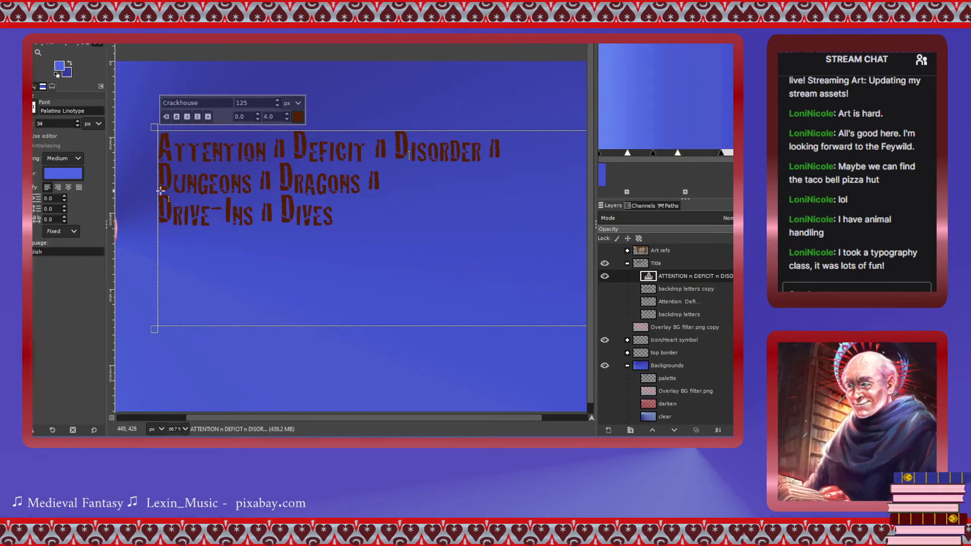
Set the kerning after the capital D of "Dungeons" to 3.0 and widen it after the capital D of "Dragons".
click(173, 186)
click(287, 114)
click(288, 114)
click(288, 114)
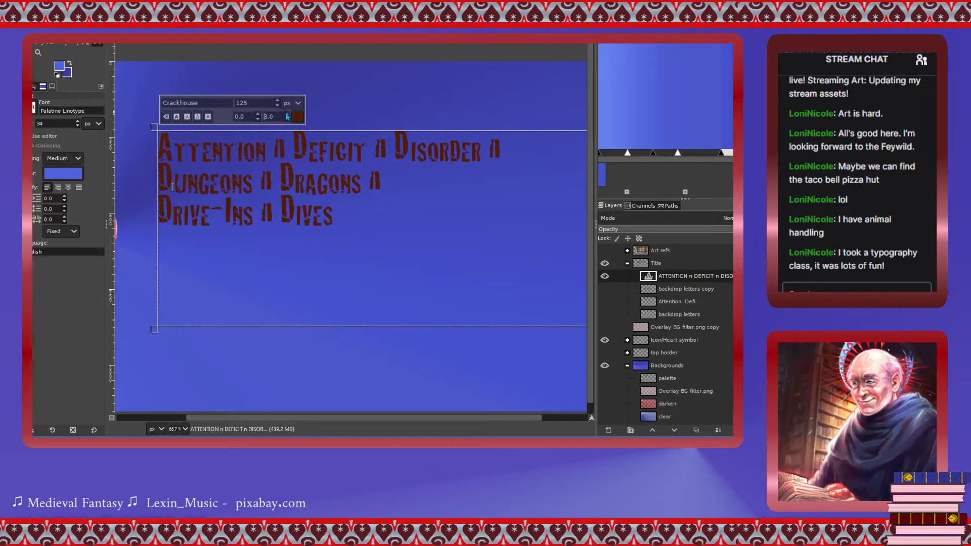
click(293, 190)
click(287, 115)
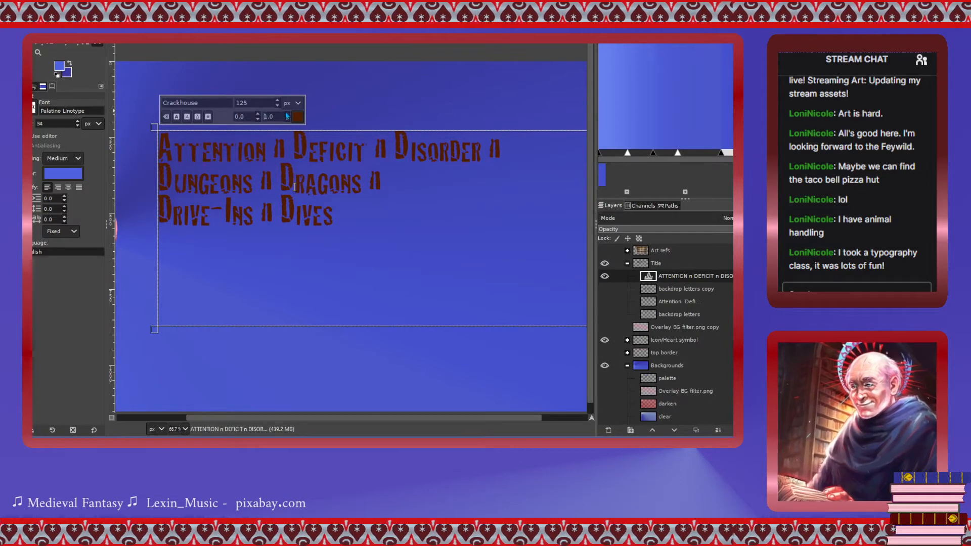
Widen the kerning after the capitals of "Drive", "Ins" and "Dives" in the third title line, using 3.0 for "Ins".
click(173, 217)
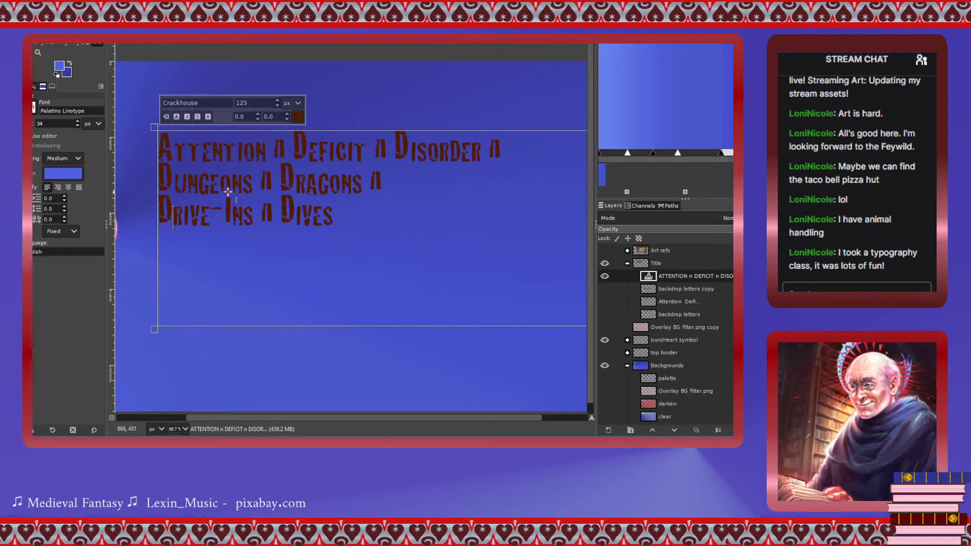
click(287, 114)
click(287, 115)
click(234, 218)
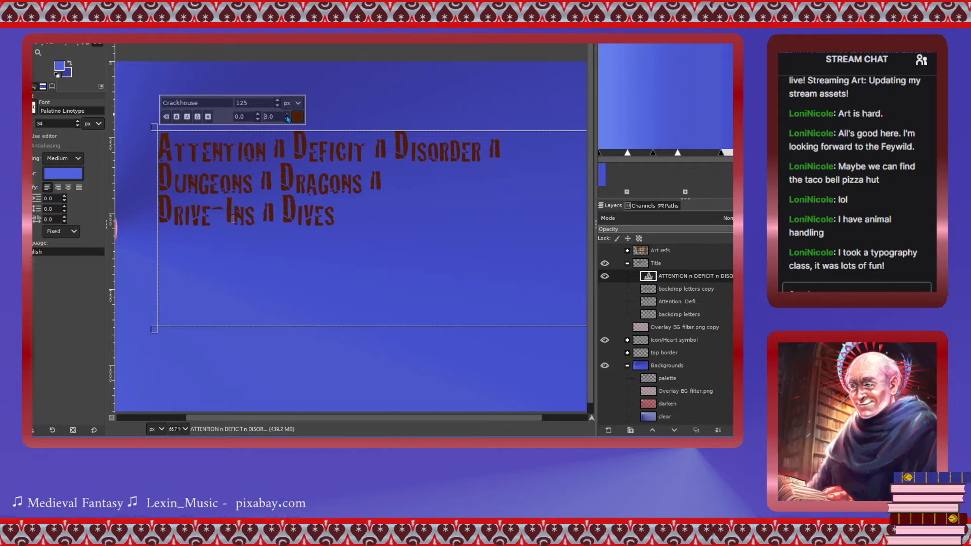
click(297, 218)
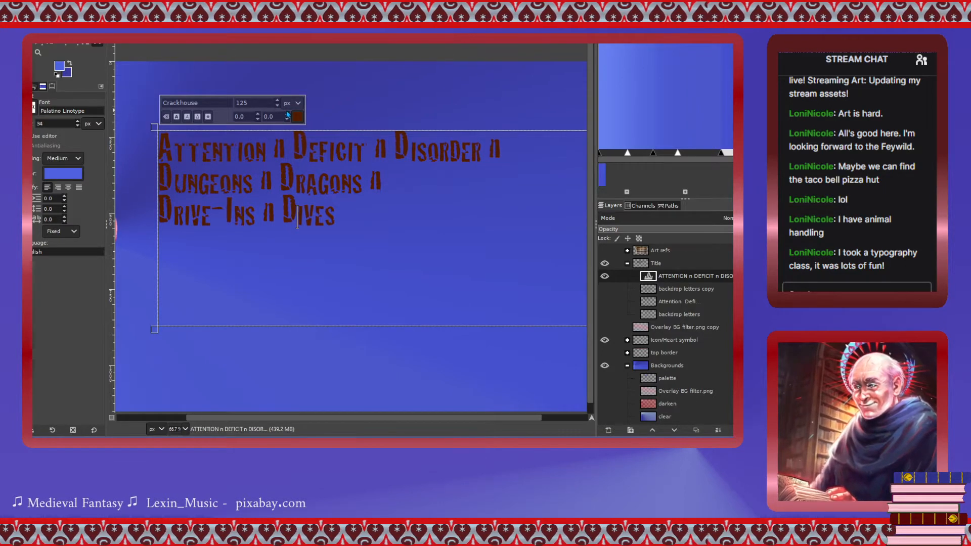
Add a space and an ampersand after "Dives" at the end of the third title line.
click(372, 227)
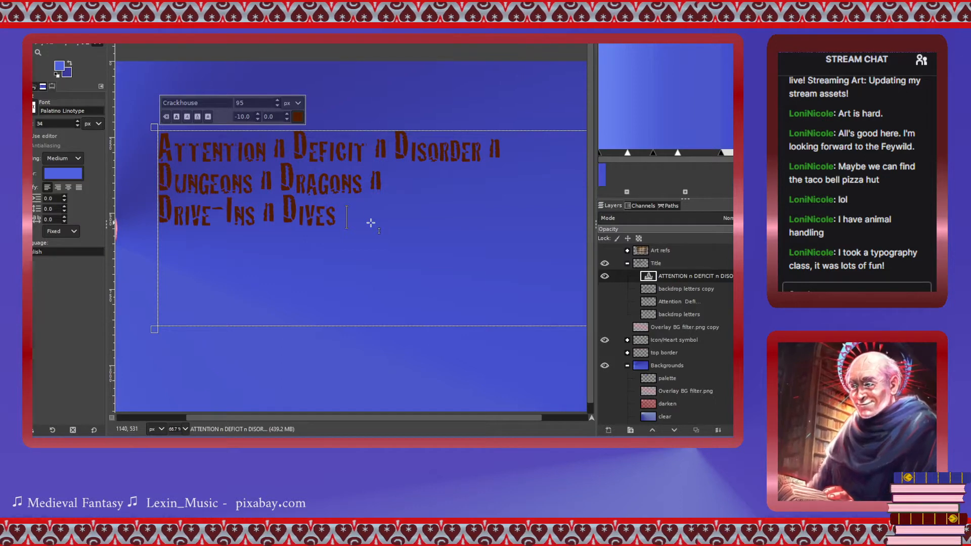
text(&)
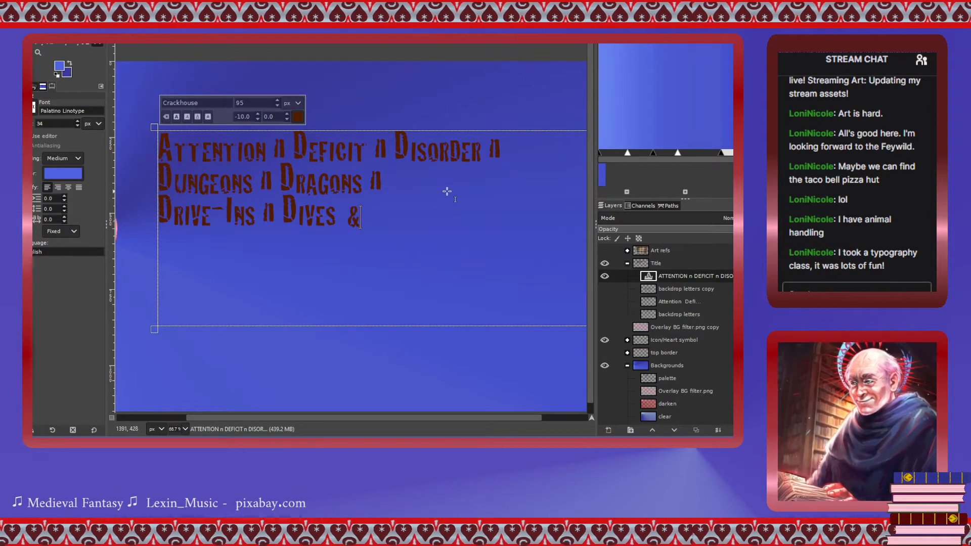
Compare the title with the backdrop letters copy layer, and delete the ampersand after "Dives" in the third line.
click(605, 291)
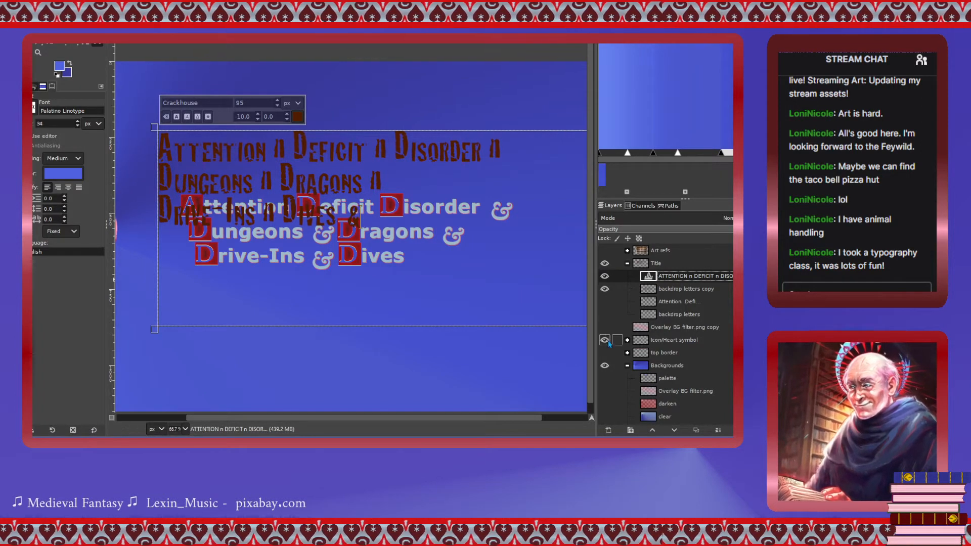
click(604, 289)
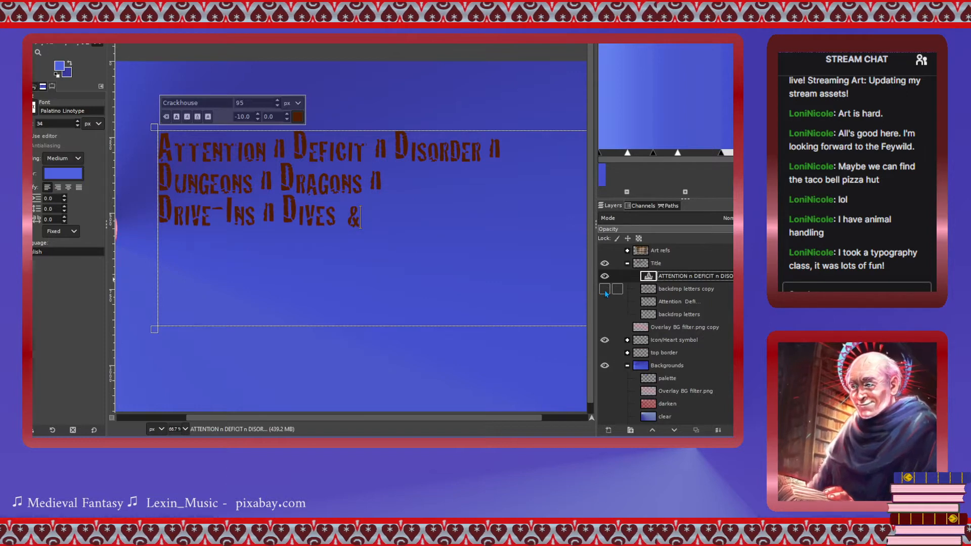
key(BackSpace)
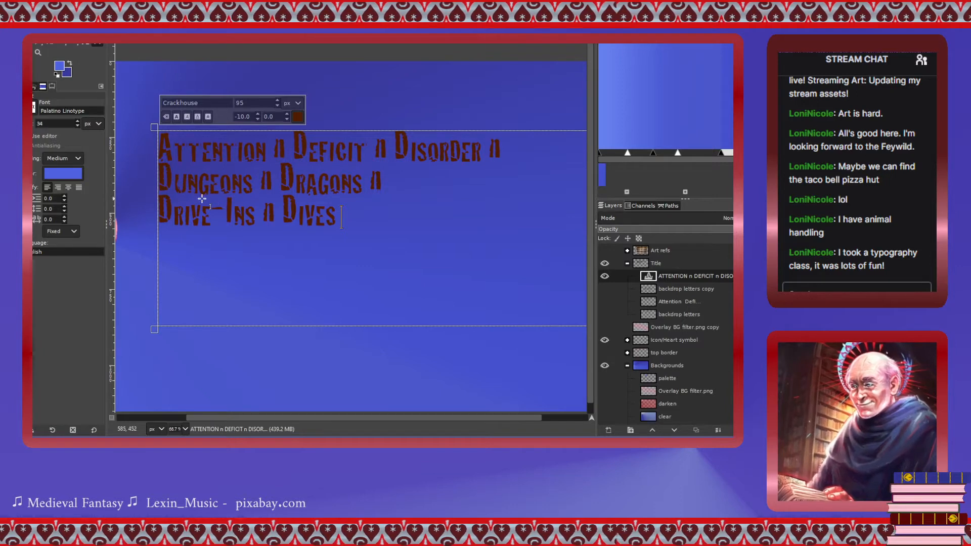
drag(359, 423, 310, 418)
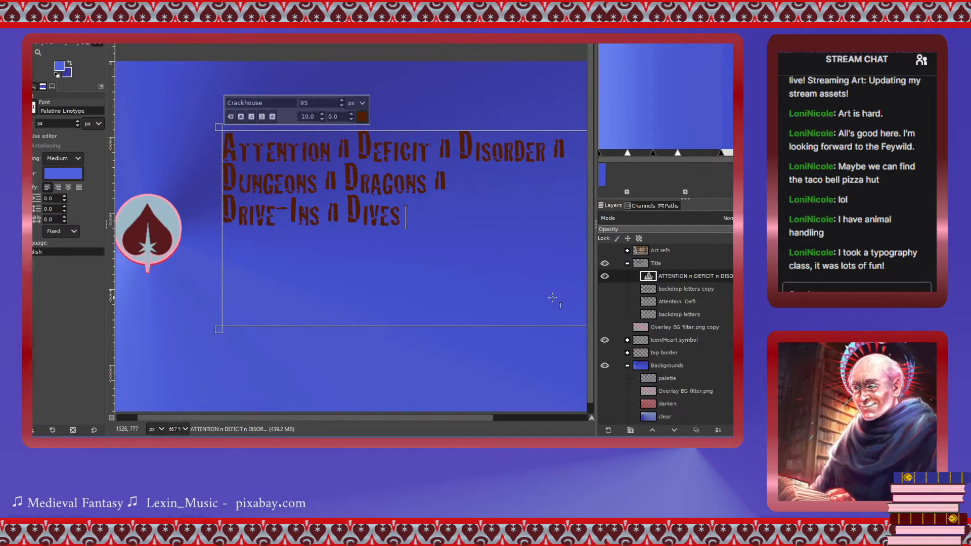
Duplicate the title text layer, hide the original, and add a new layer named ALL CAPS above the duplicate.
click(653, 292)
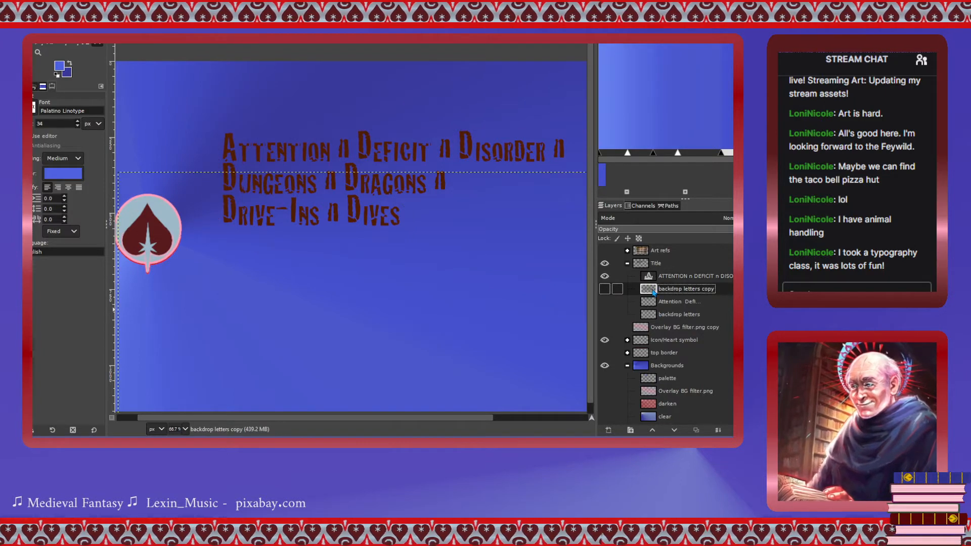
click(651, 276)
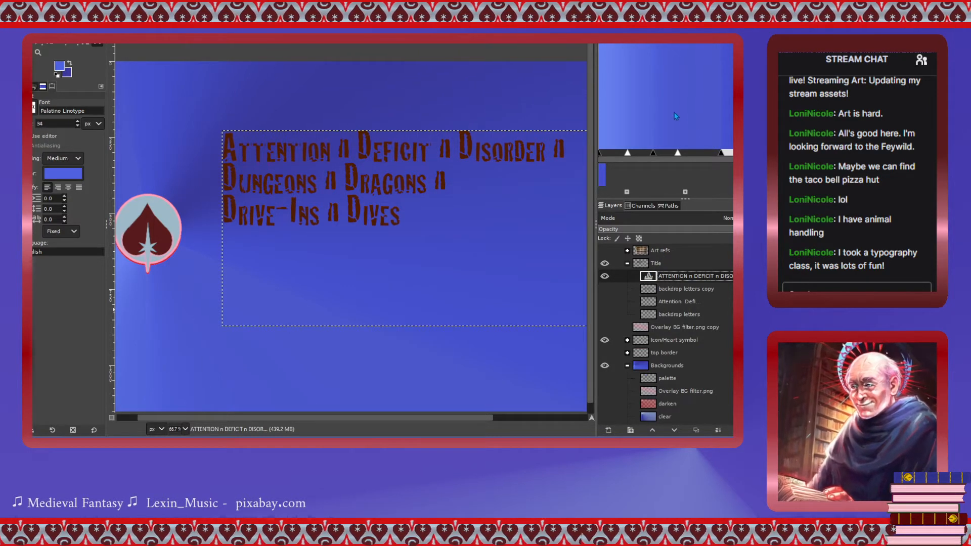
key(shift+ctrl+d)
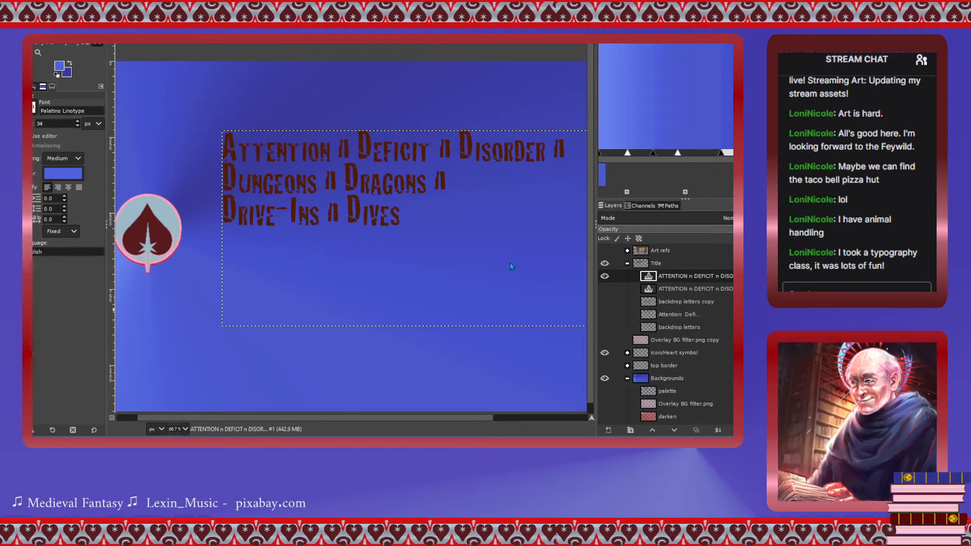
key(Return)
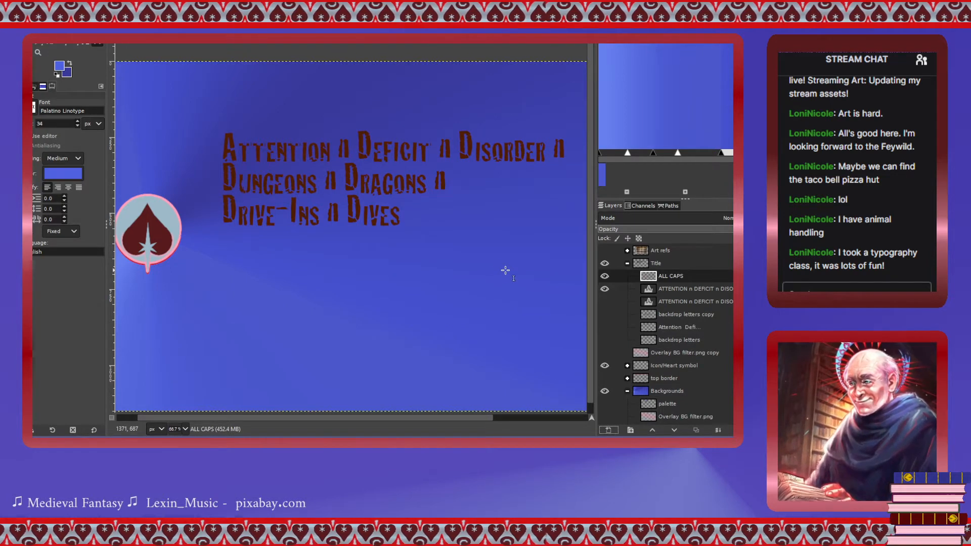
click(670, 276)
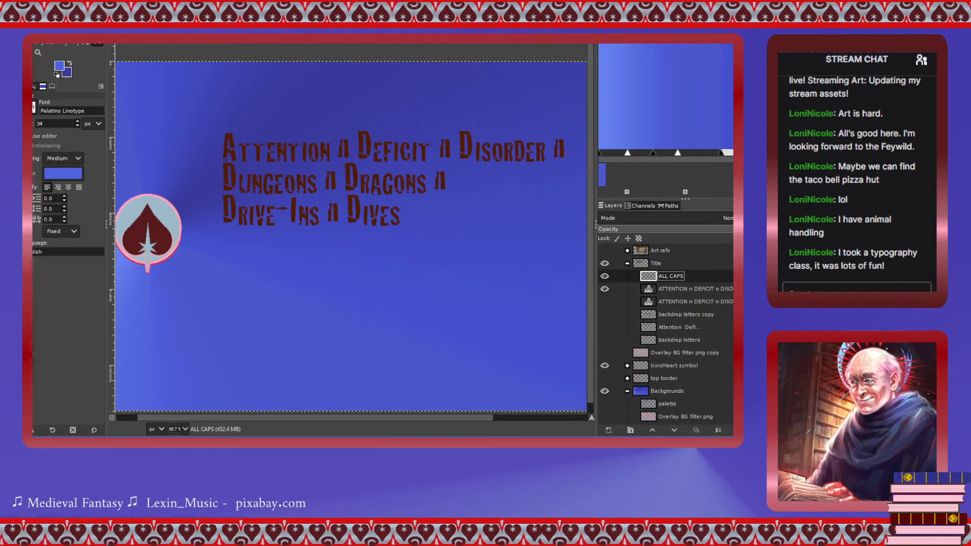
Make a rectangular selection of about 71 by 107 px around the capital A of "Attention" on the ALL CAPS layer.
key(r)
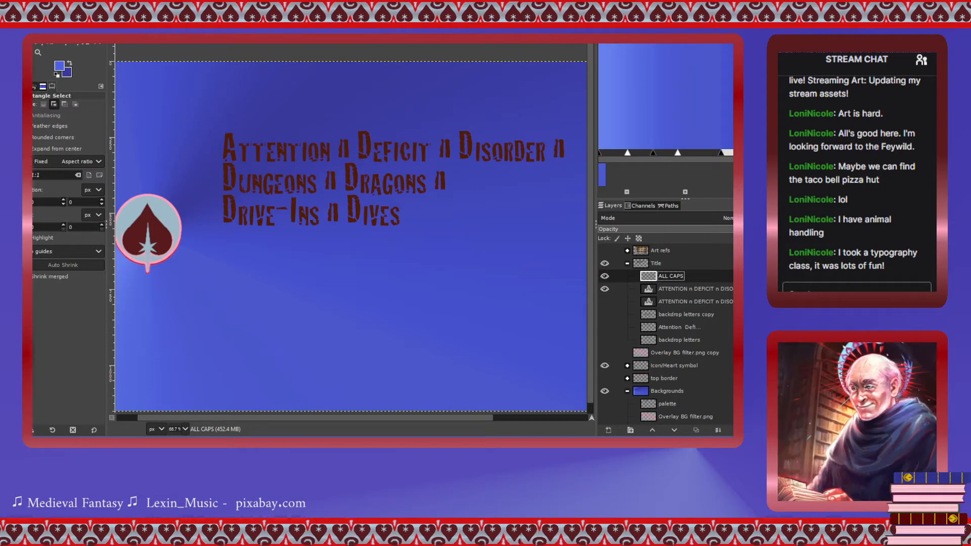
scroll(250, 162, up, 2)
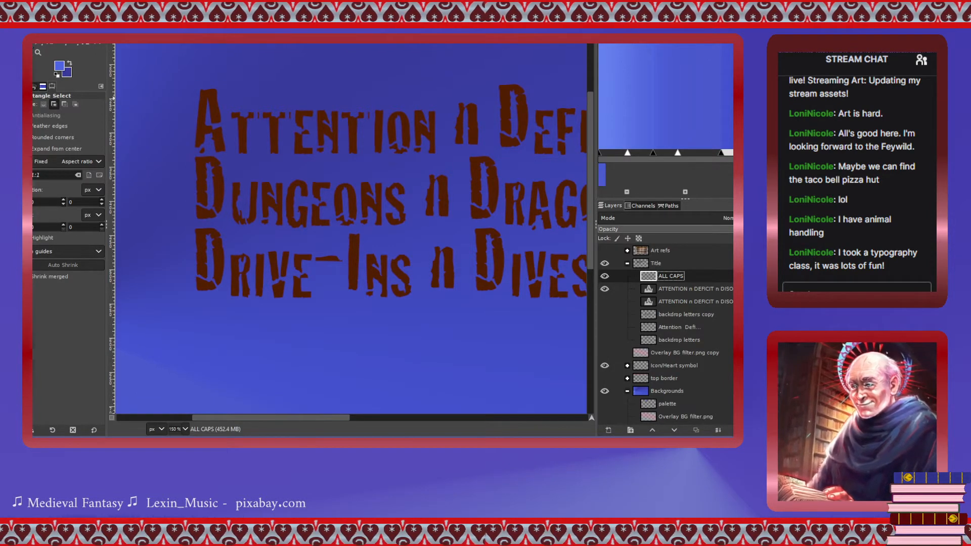
key(g)
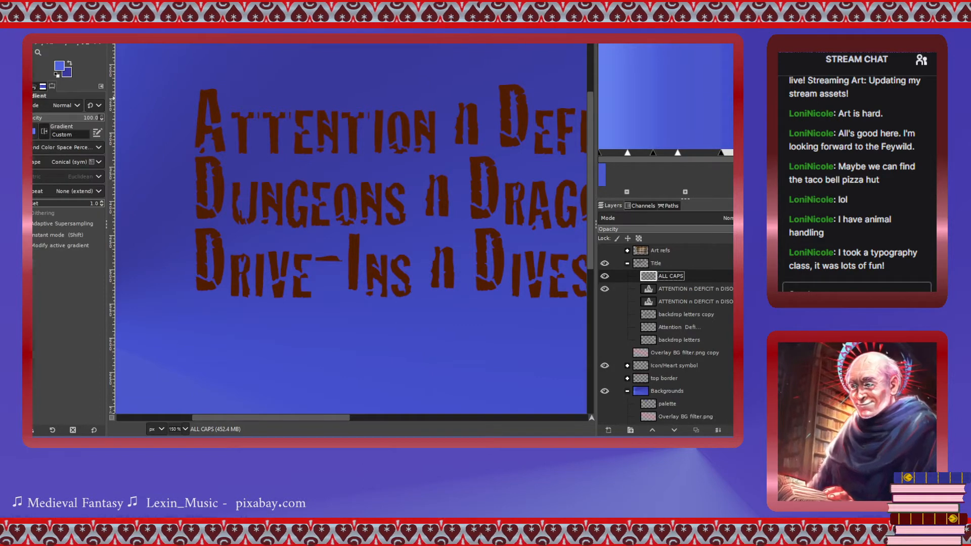
key(shift+b)
key(r)
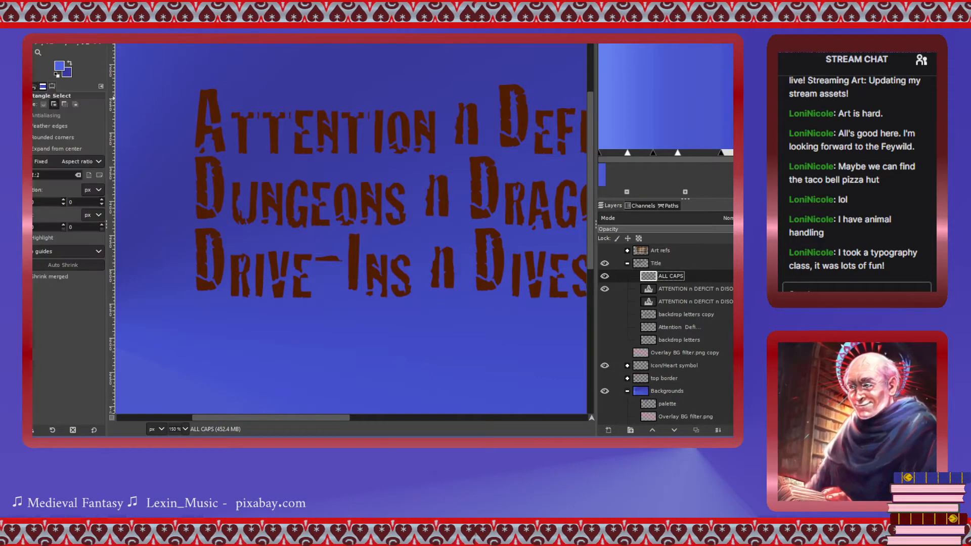
scroll(163, 127, up, 3)
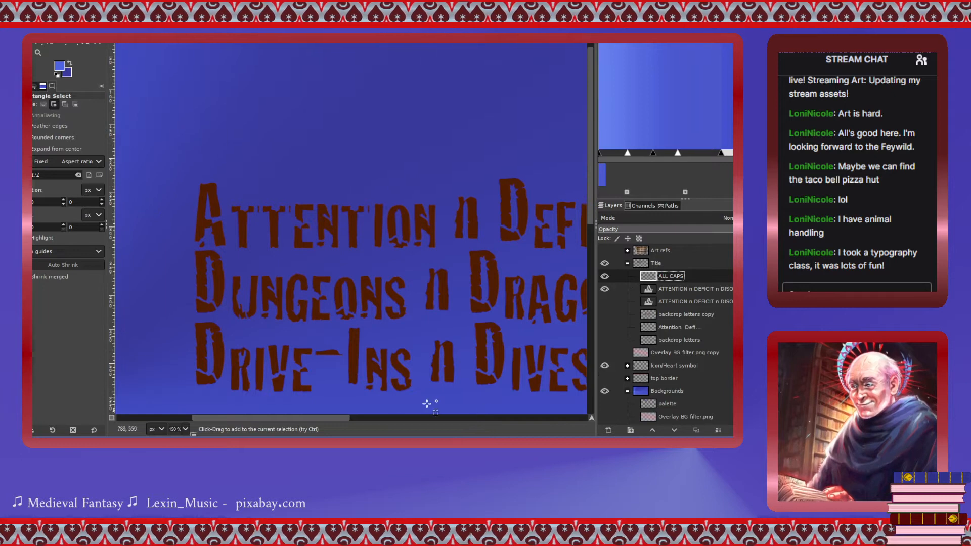
drag(335, 418, 317, 417)
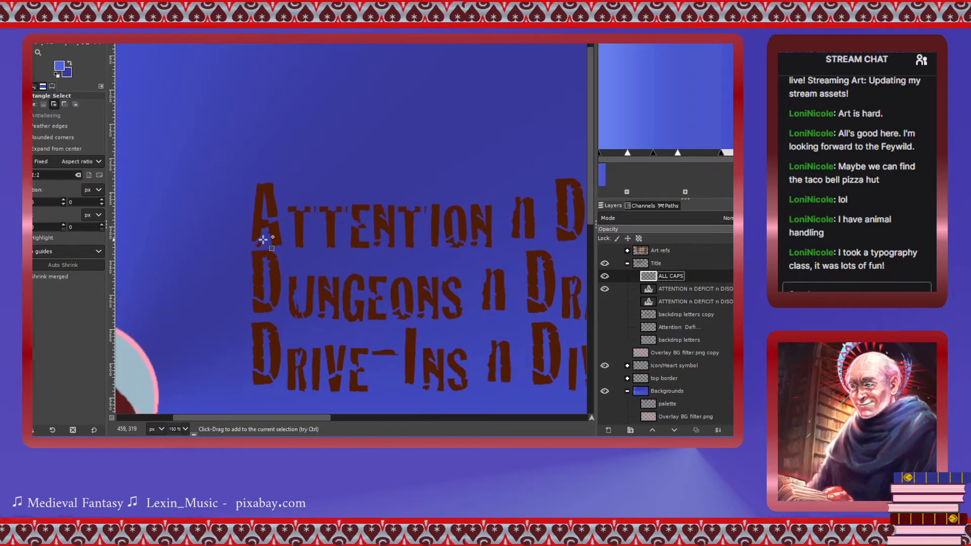
scroll(263, 273, down, 3)
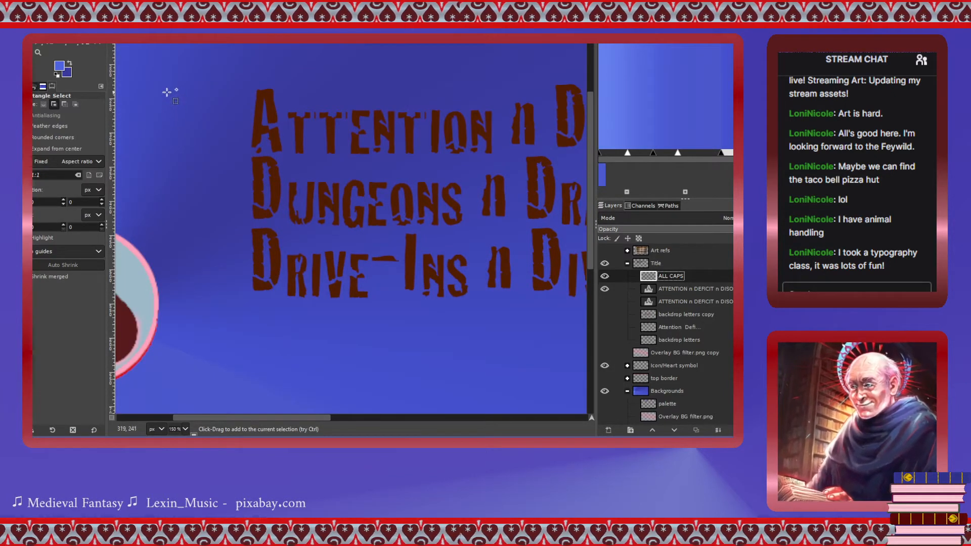
drag(167, 92, 253, 116)
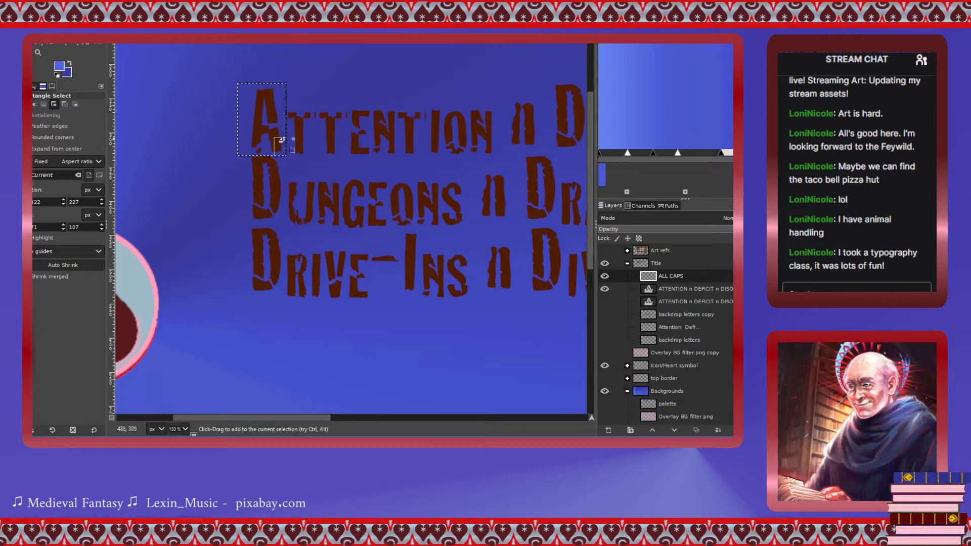
Check the backdrop letters copy layer for reference, and add a second 71 by 107 px selection in the empty area beside the capital A.
click(605, 315)
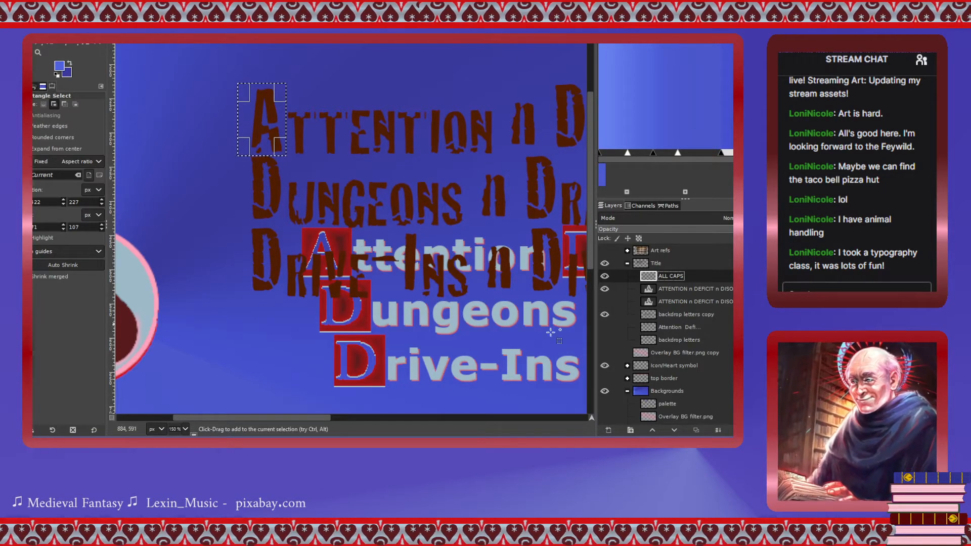
click(605, 315)
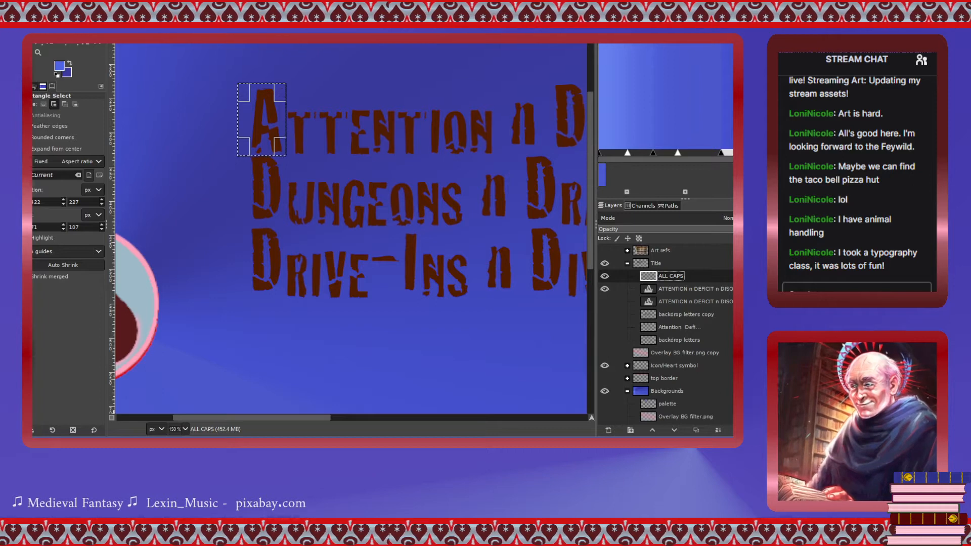
key(Return)
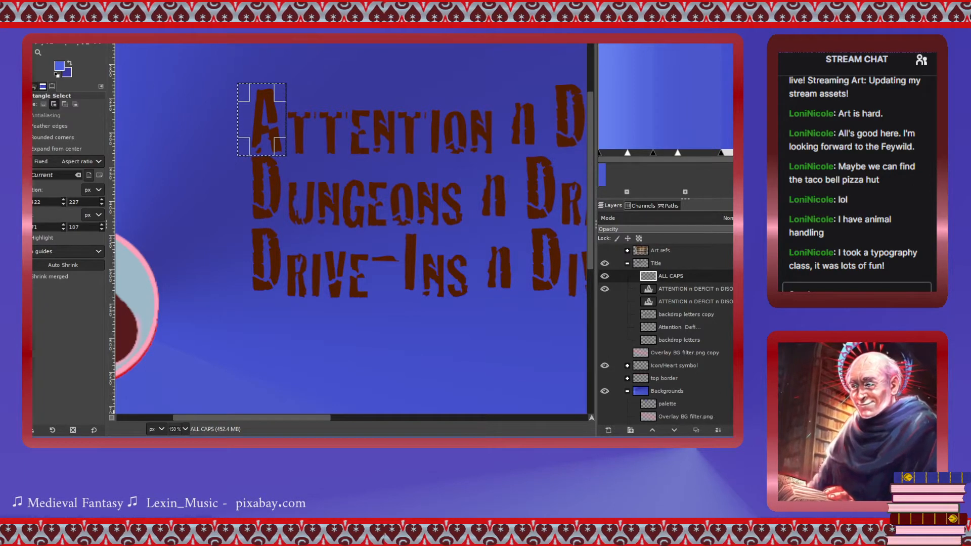
click(671, 276)
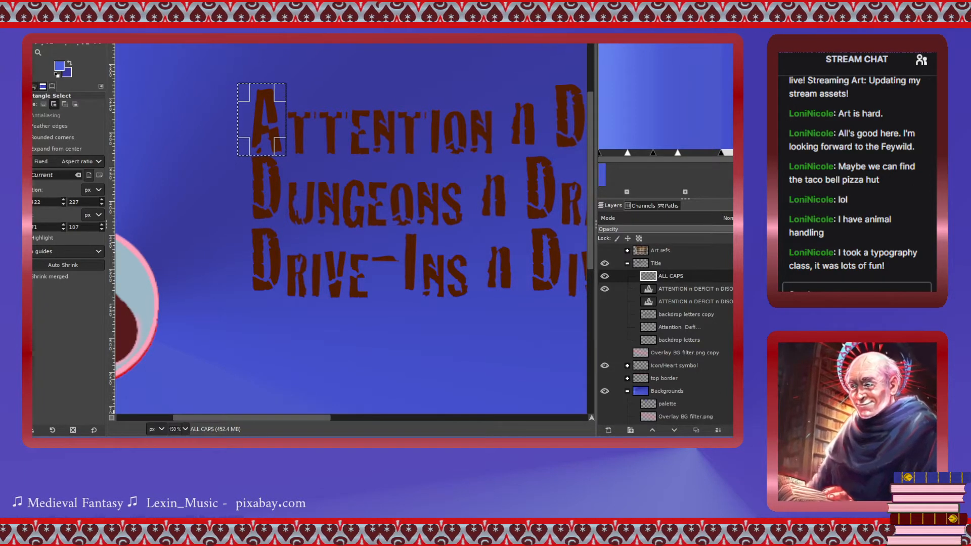
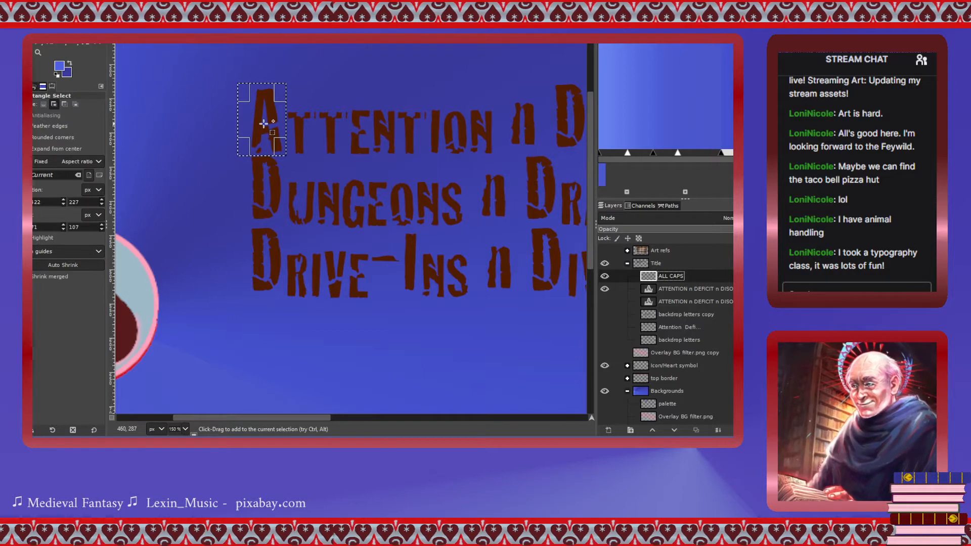
drag(273, 132, 167, 124)
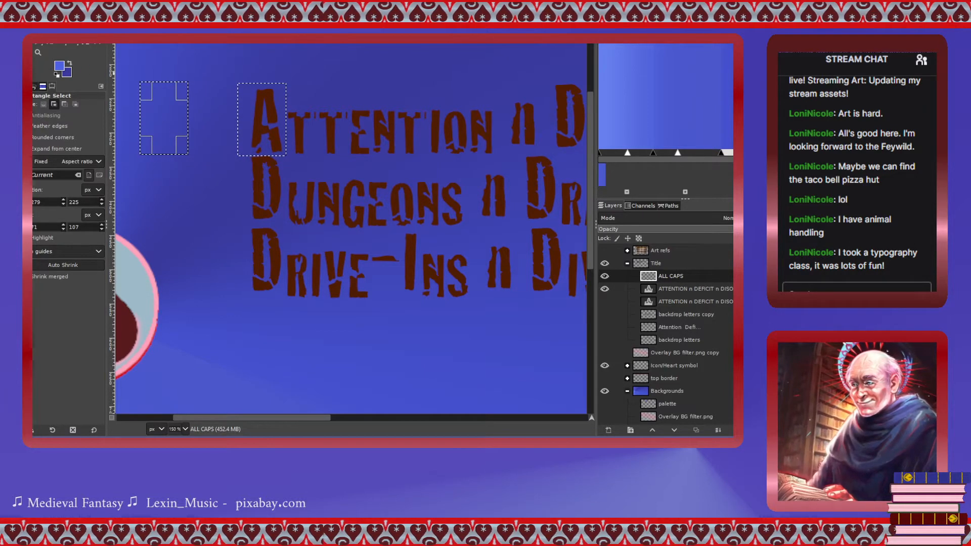
Pick the pink of the heart icon's border and bucket-fill the rectangle beside the capital A at 100 opacity.
key(o)
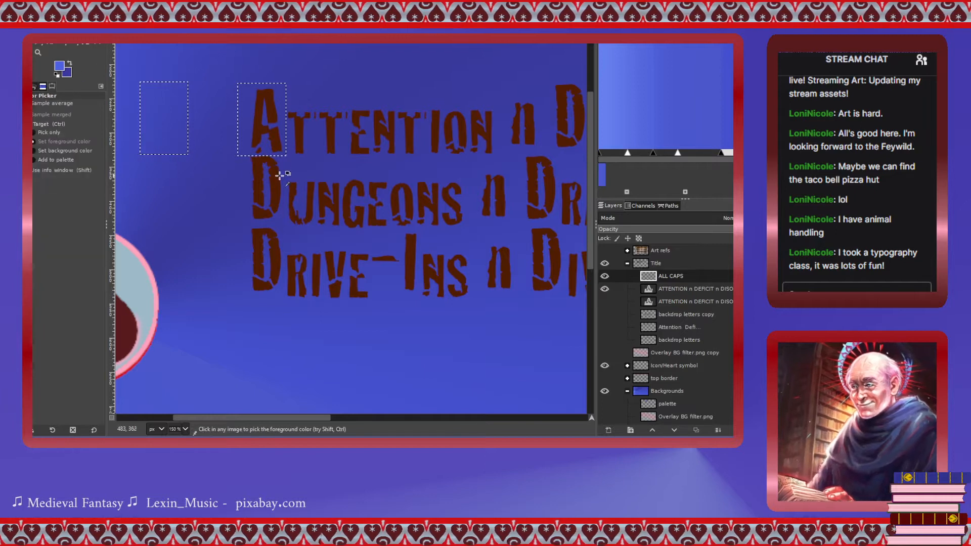
click(151, 279)
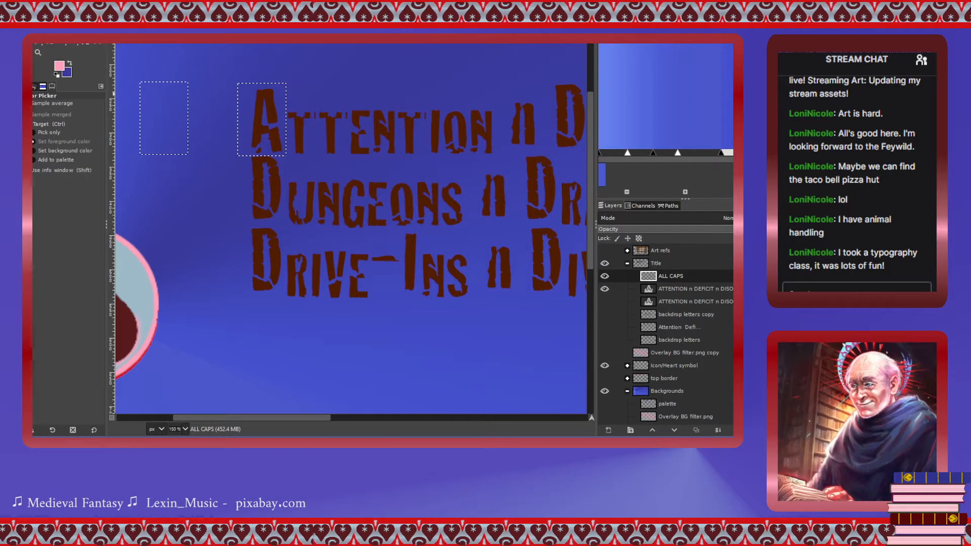
key(shift+b)
click(165, 110)
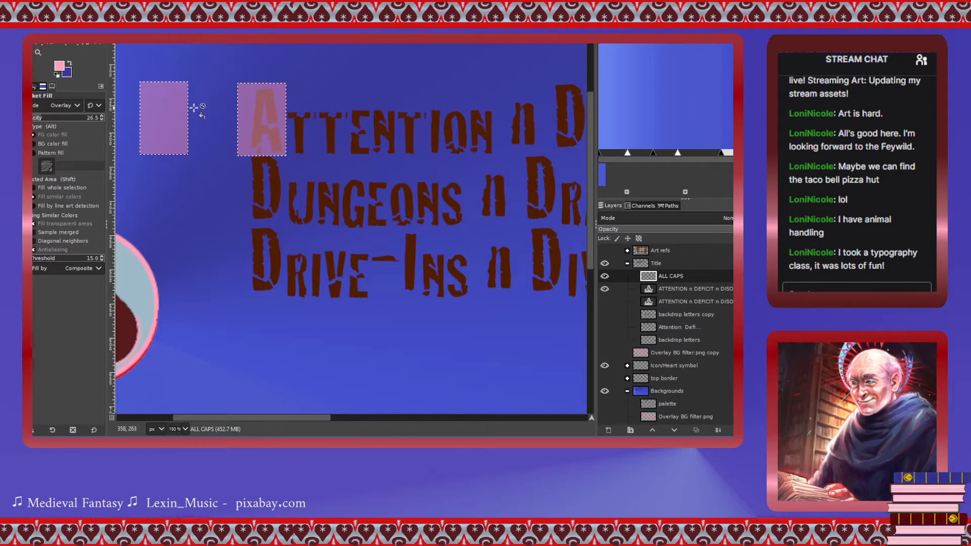
drag(102, 120, 122, 125)
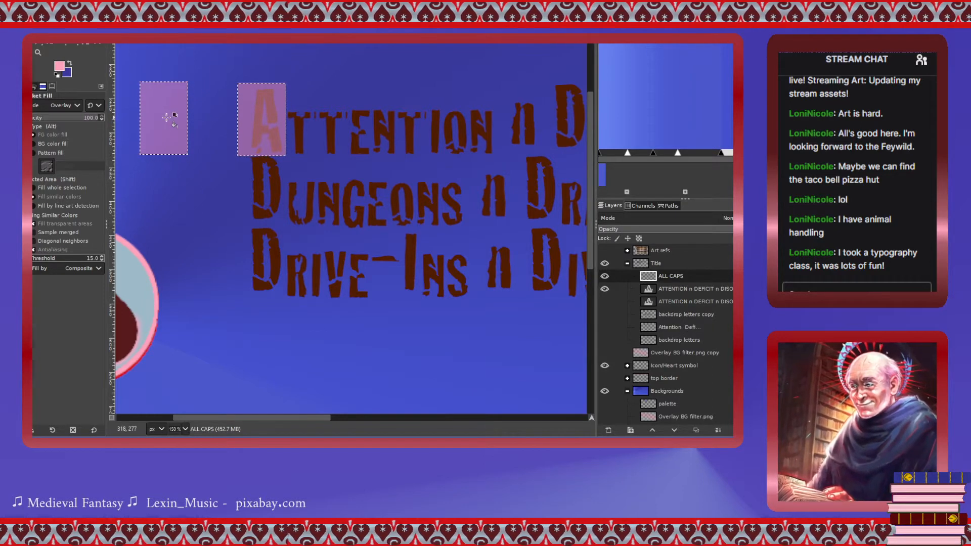
click(156, 104)
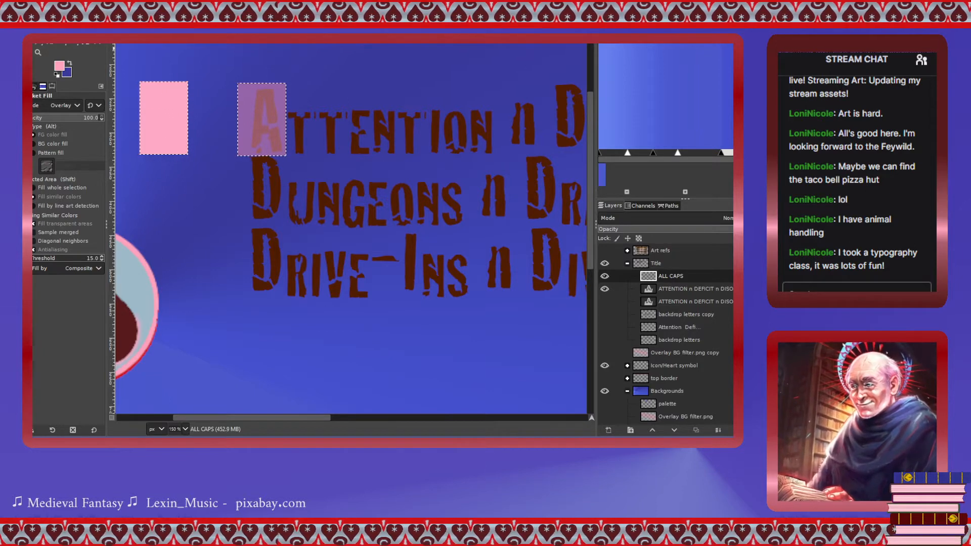
Cut the pink fill covering the capital A of "Attention" from the ALL CAPS layer and clear the selection.
key(r)
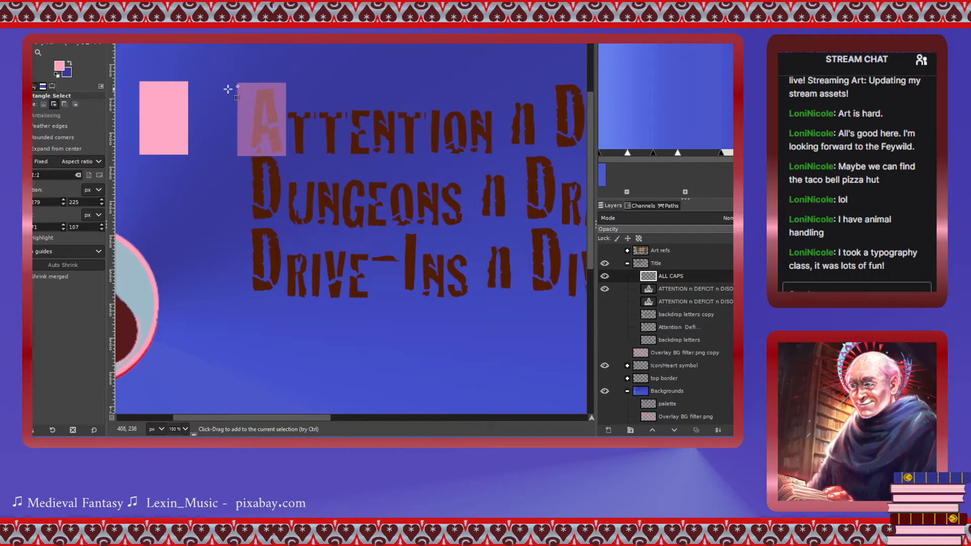
drag(233, 79, 291, 161)
key(ctrl+x)
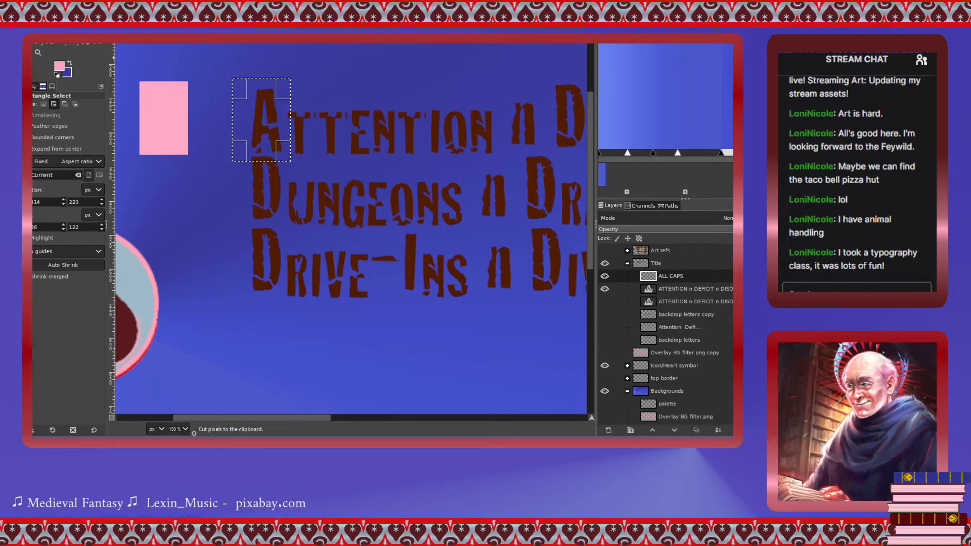
key(ctrl+shift+a)
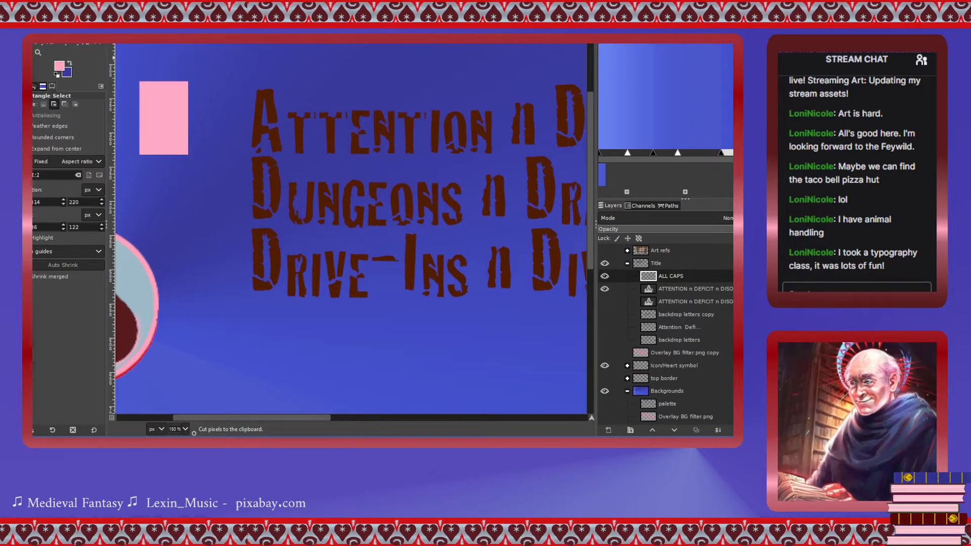
Fuzzy-select the capital A of "Attention" on the duplicated text layer and move the selection outline onto the pink rectangle.
key(u)
click(650, 290)
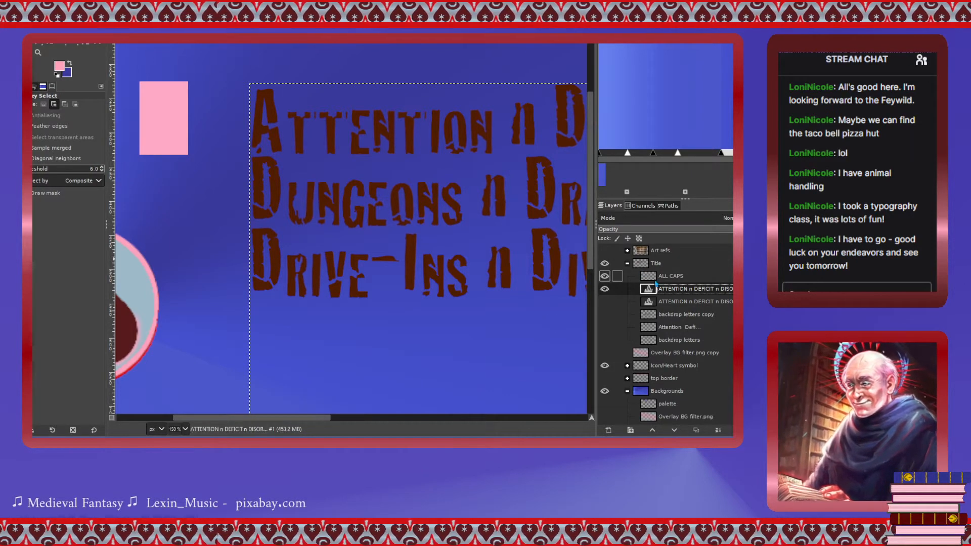
click(276, 135)
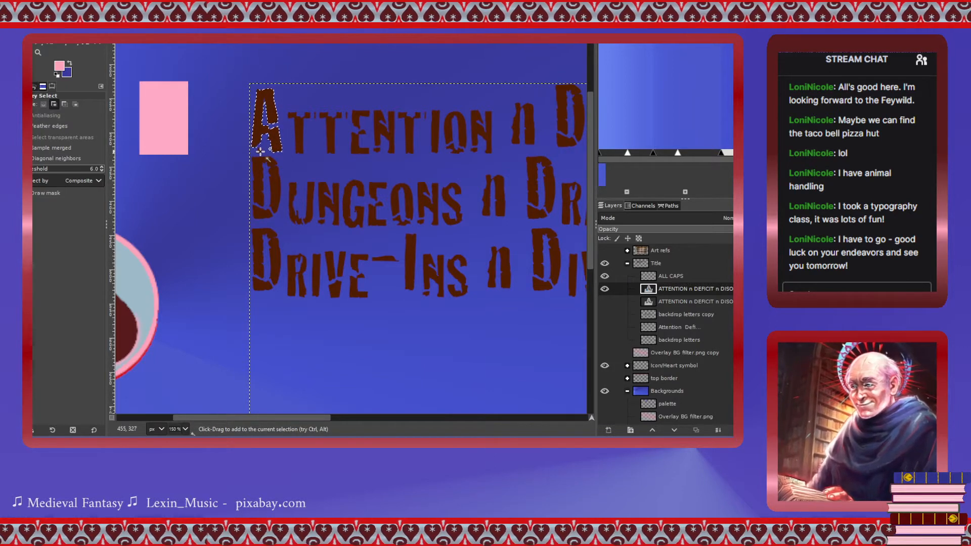
click(74, 44)
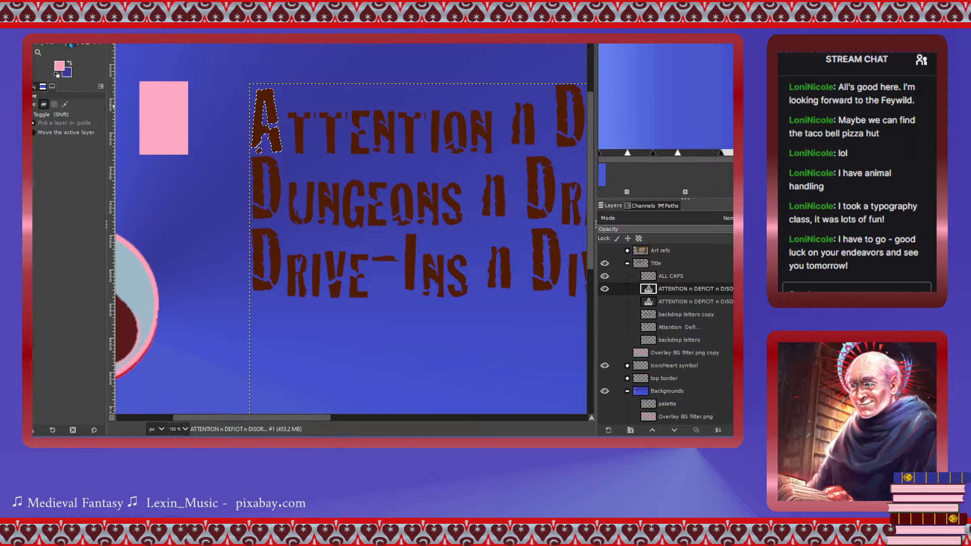
click(54, 104)
drag(263, 130, 176, 127)
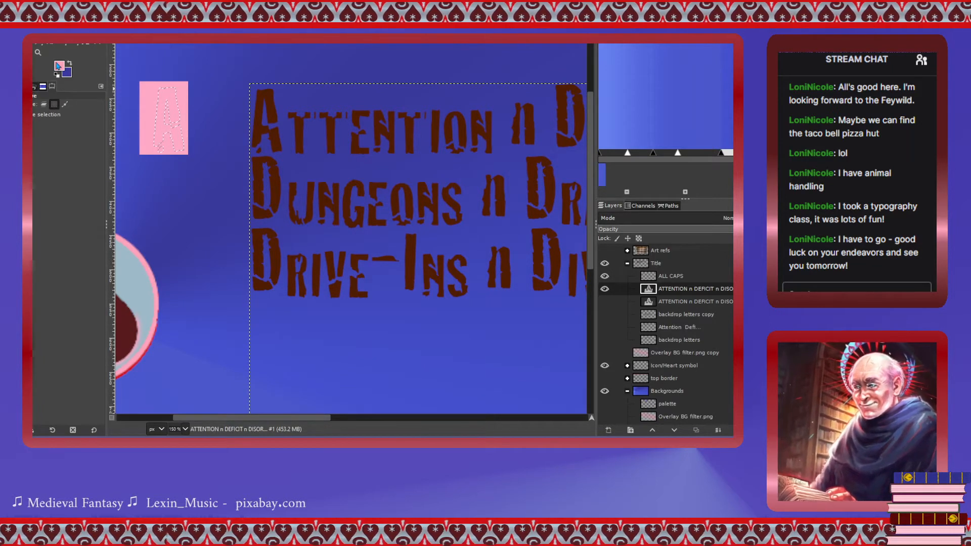
Cut the capital A shape out of the pink rectangle on the ALL CAPS layer, and fuzzy-select and copy the remaining pink block.
key(ctrl+c)
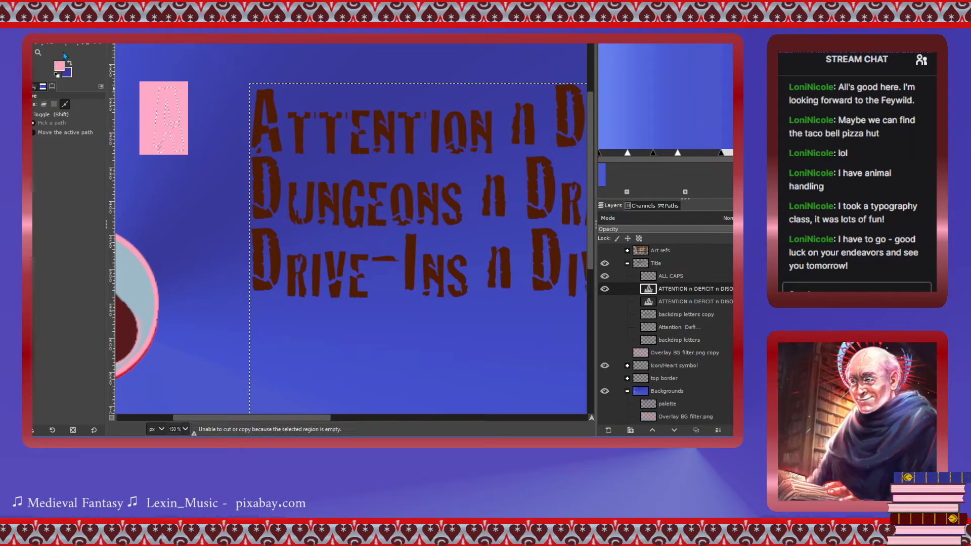
click(655, 277)
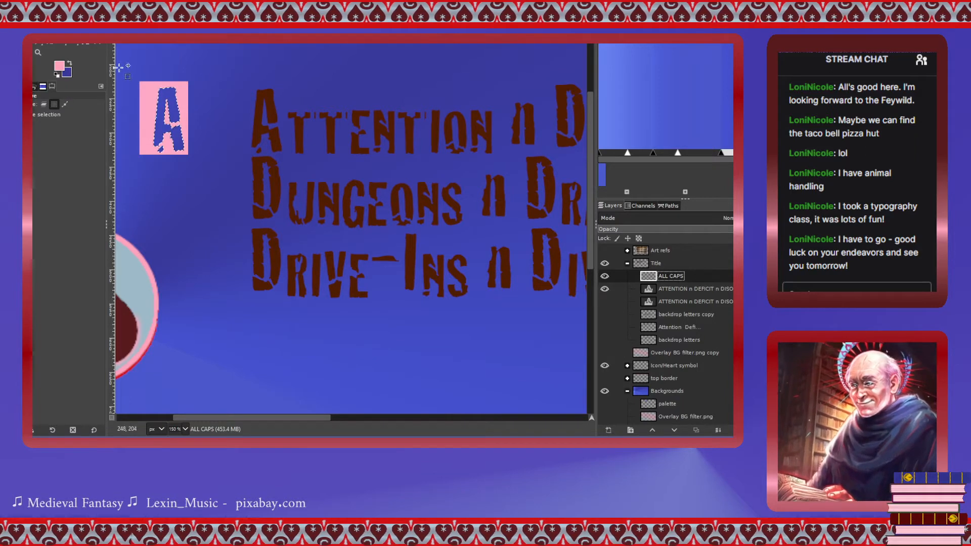
key(r)
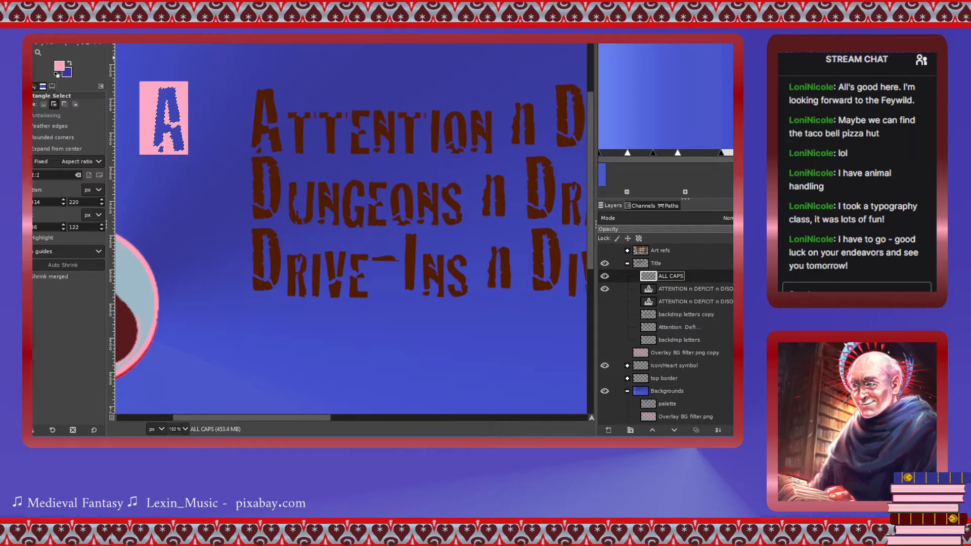
key(u)
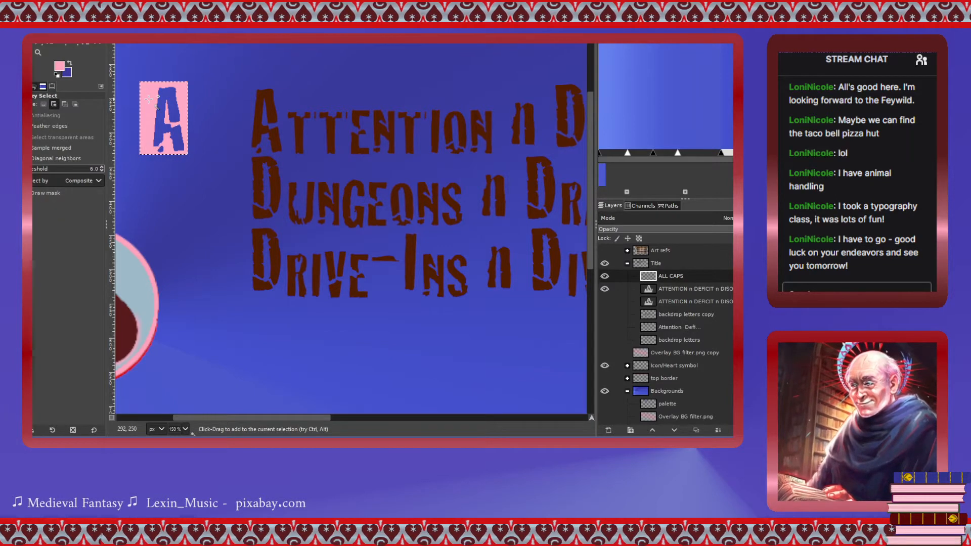
key(ctrl+c)
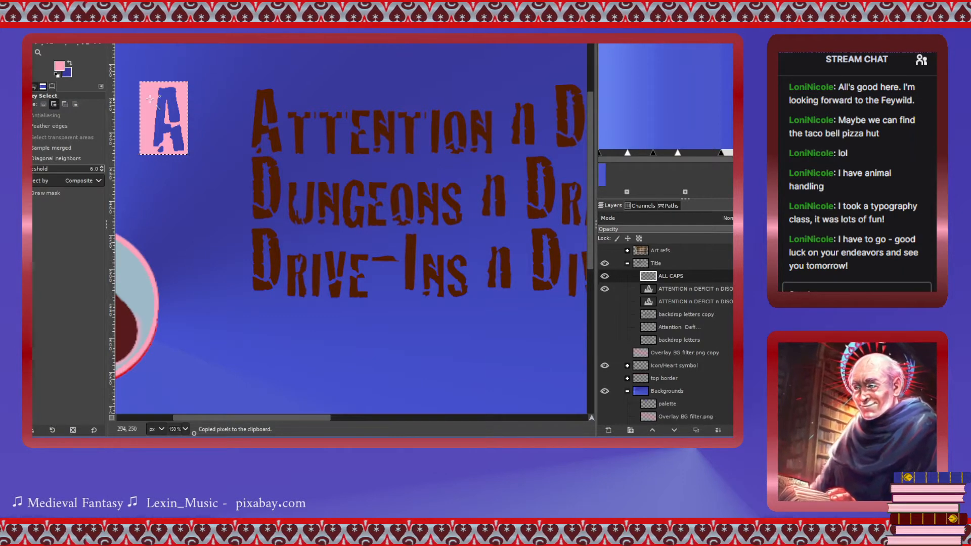
key(ctrl+v)
key(m)
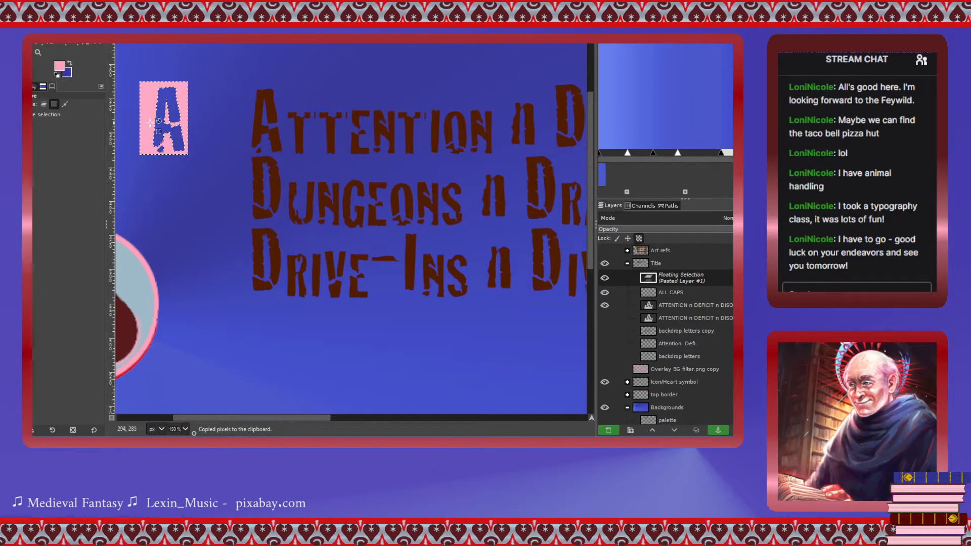
click(150, 123)
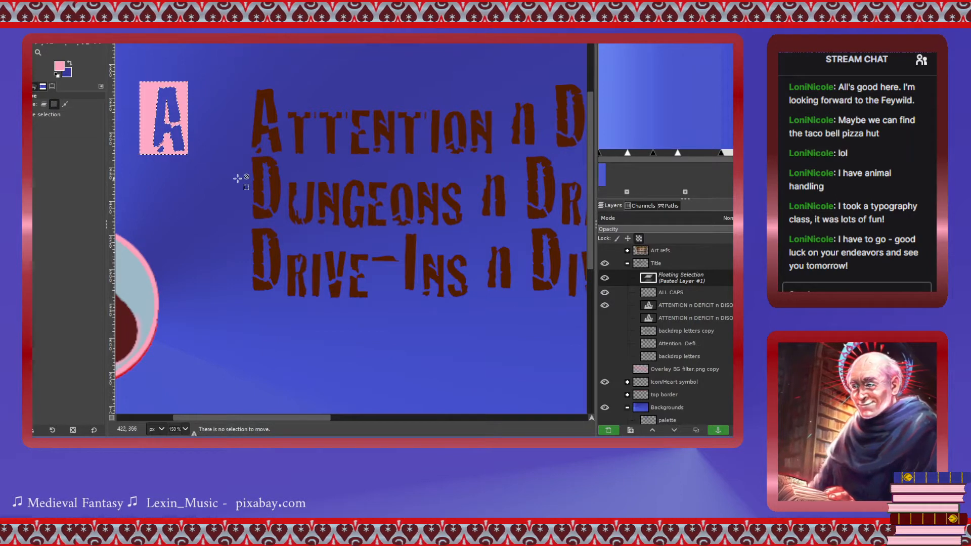
key(ctrl)
key(ctrl+h)
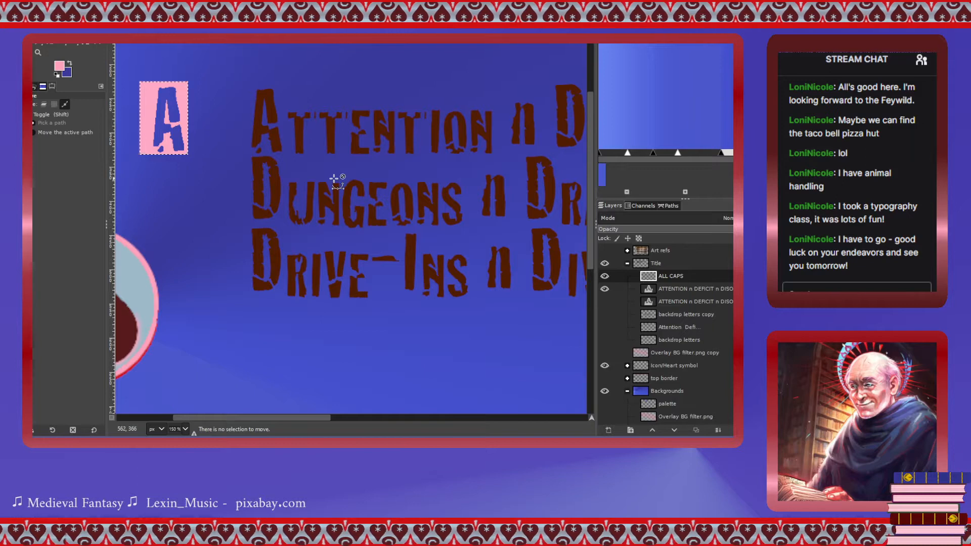
Paste a duplicate of the pink A block diagonally below the original, anchor it to the ALL CAPS layer, and bucket-fill its letter cutout pink.
key(ctrl+v)
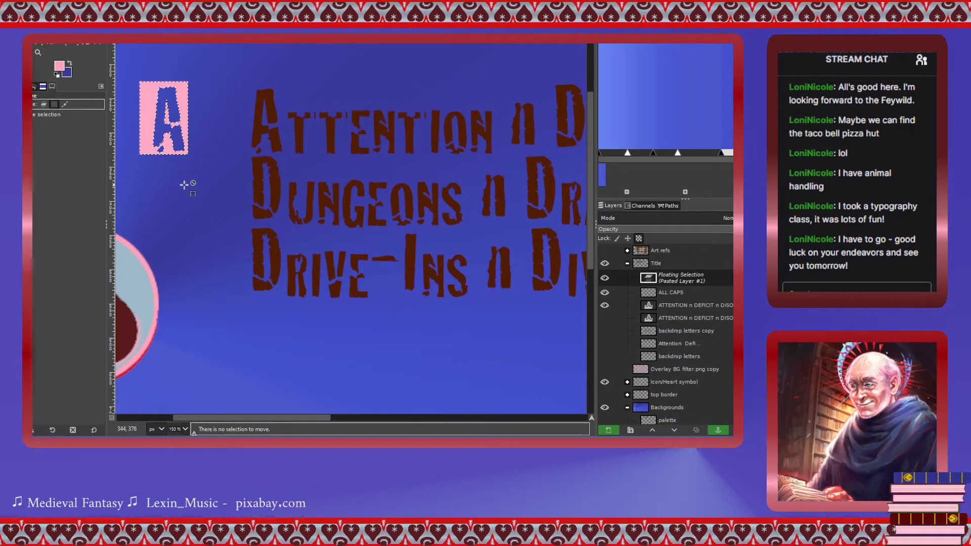
click(44, 105)
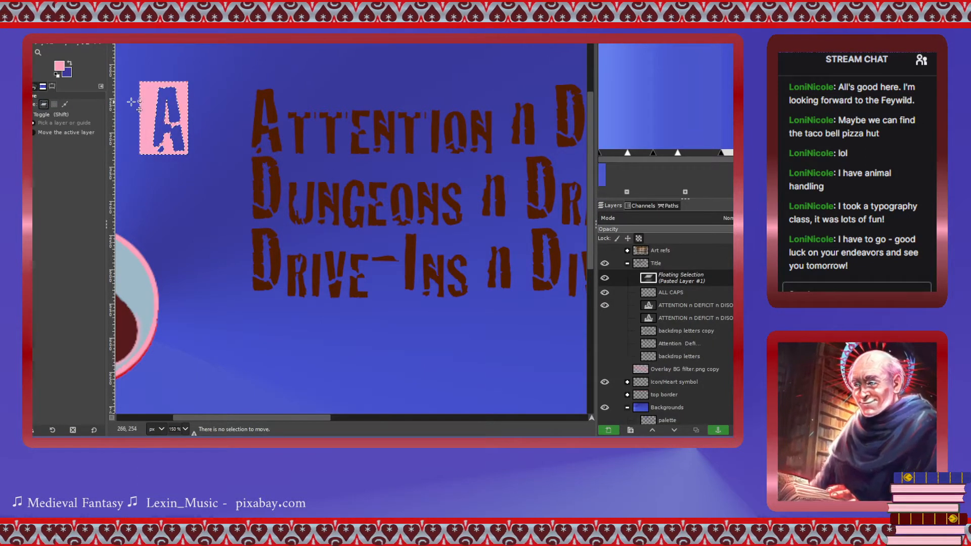
drag(142, 100, 179, 187)
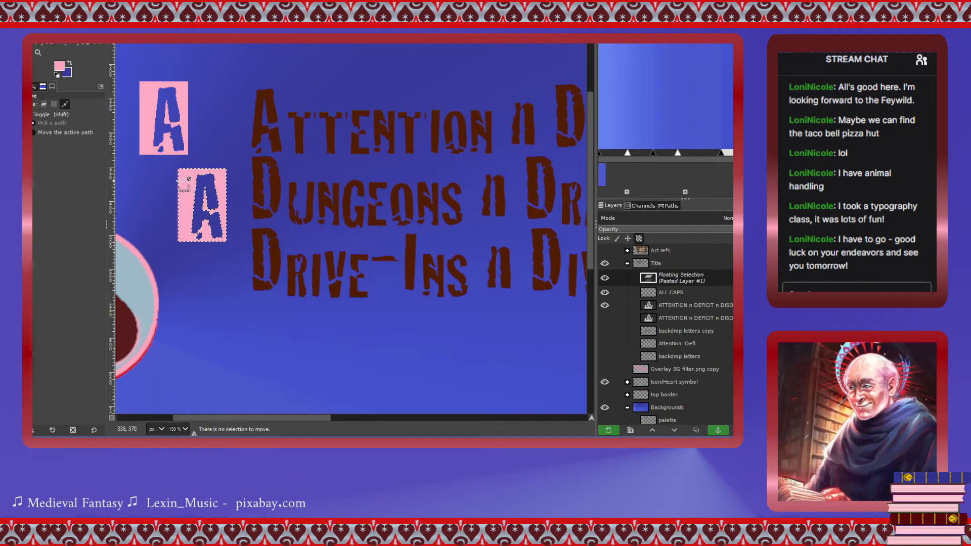
scroll(674, 405, down, 1)
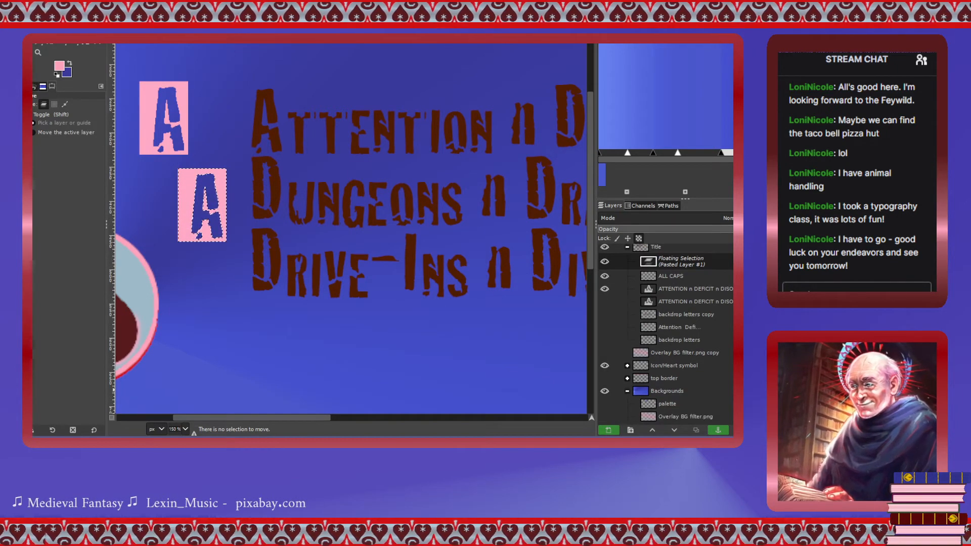
click(718, 430)
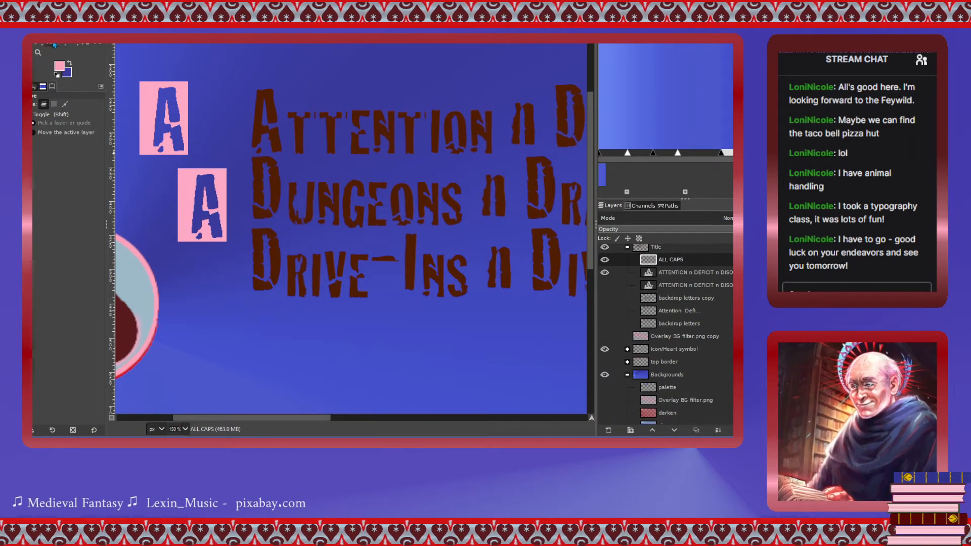
key(shift+b)
click(201, 234)
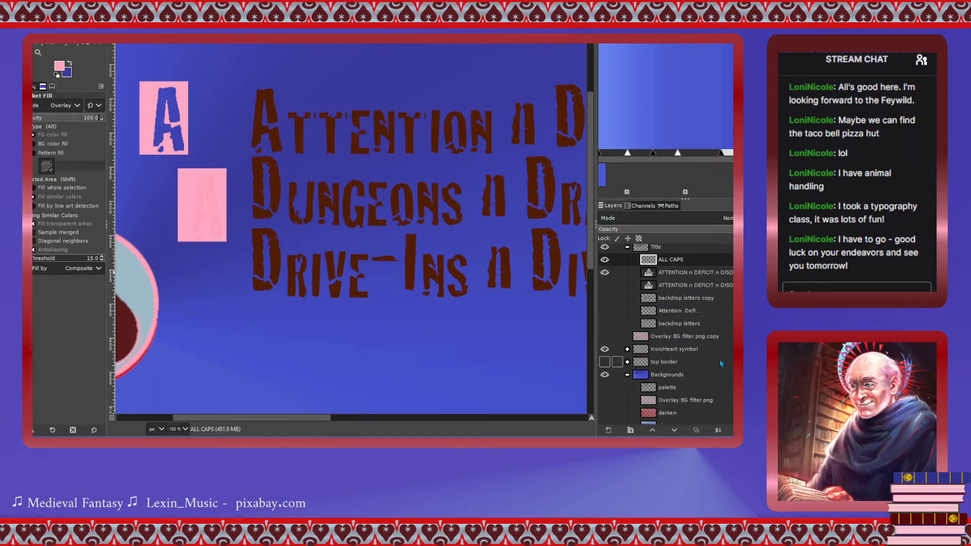
Fuzzy-select the capital D of "Dungeons" on the duplicated text layer and center the selection outline vertically on the second pink rectangle.
click(652, 275)
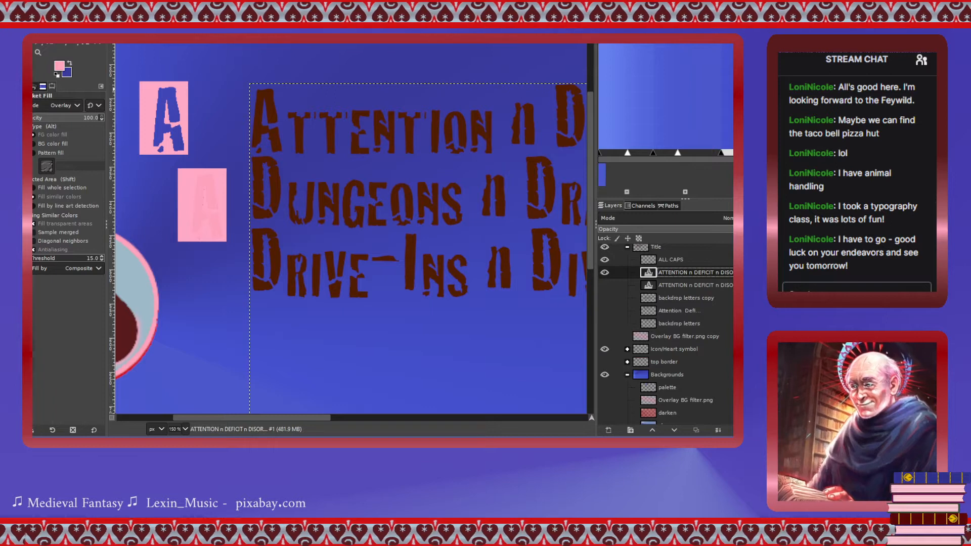
key(u)
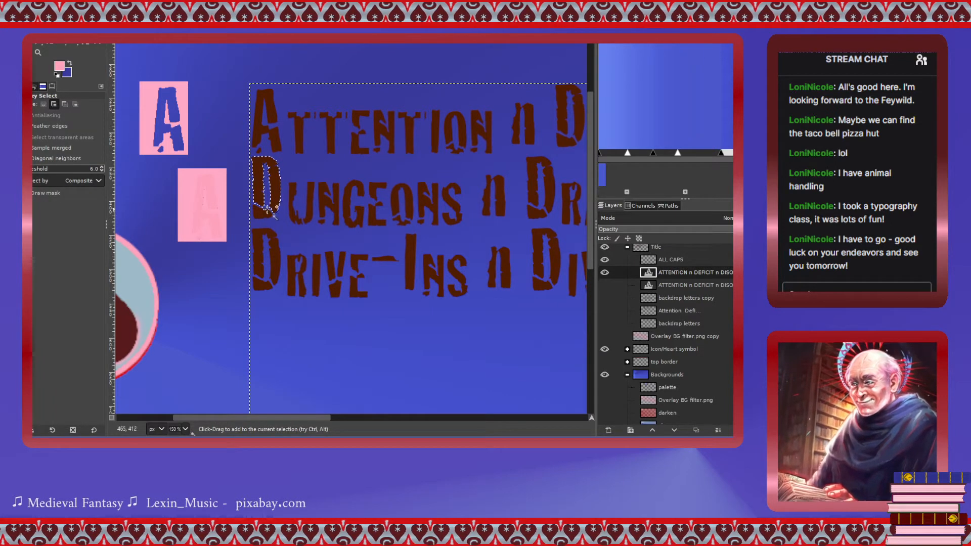
click(260, 208)
key(r)
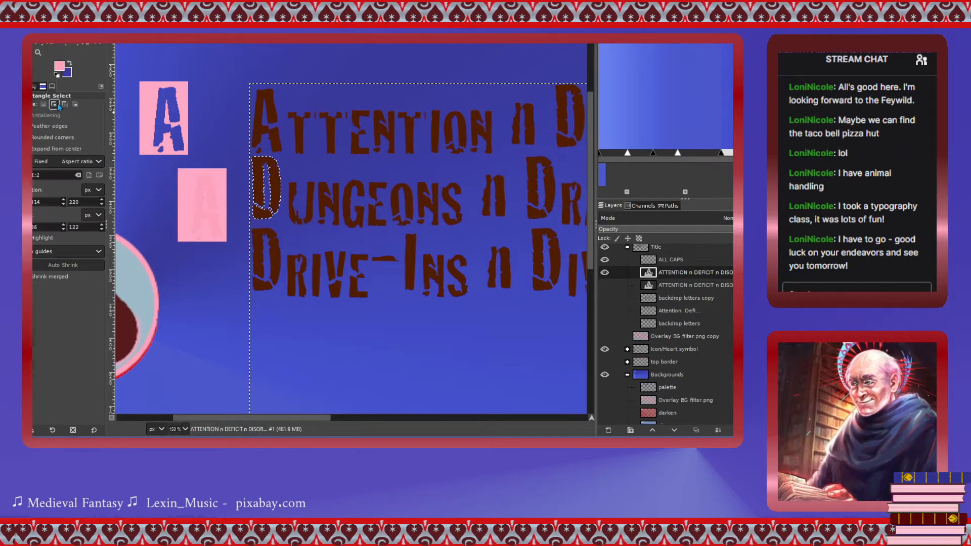
key(m)
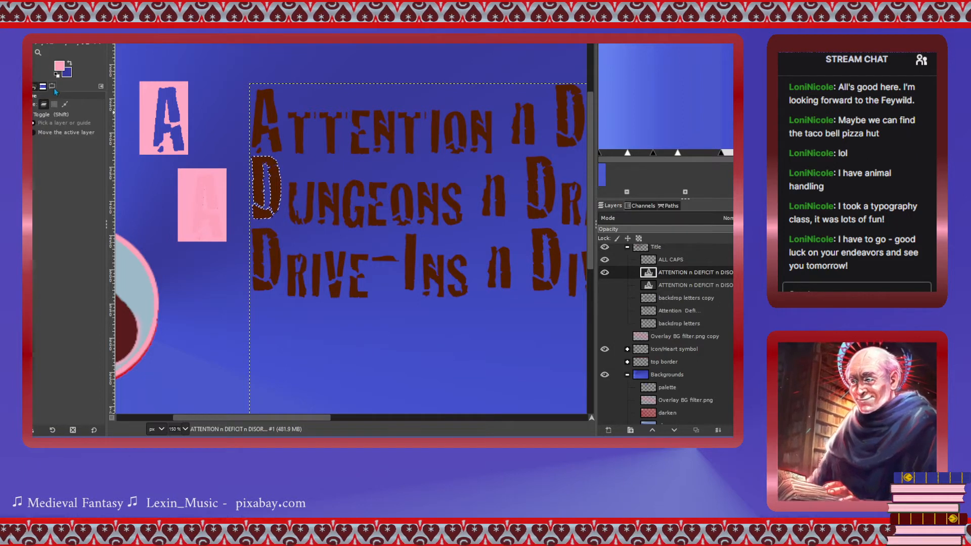
drag(273, 178, 218, 201)
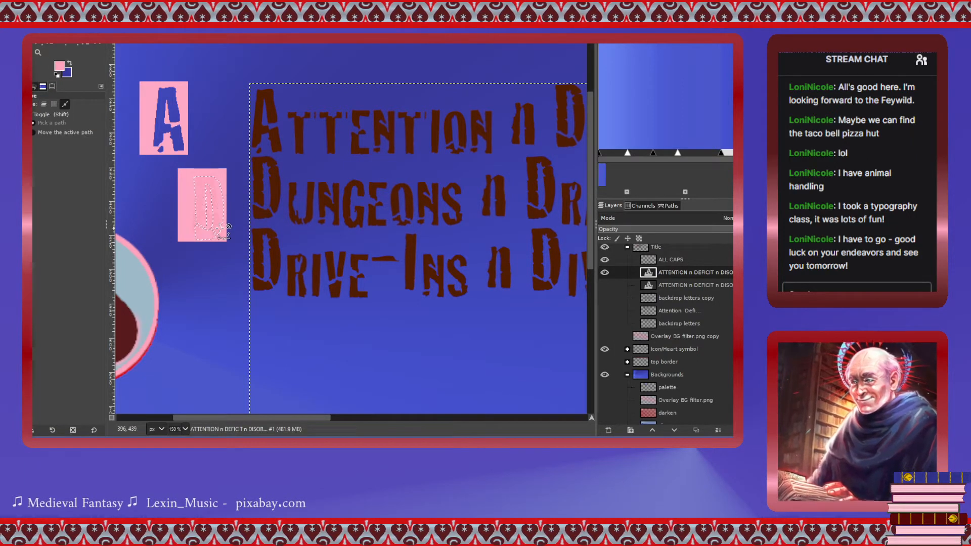
scroll(218, 228, up, 2)
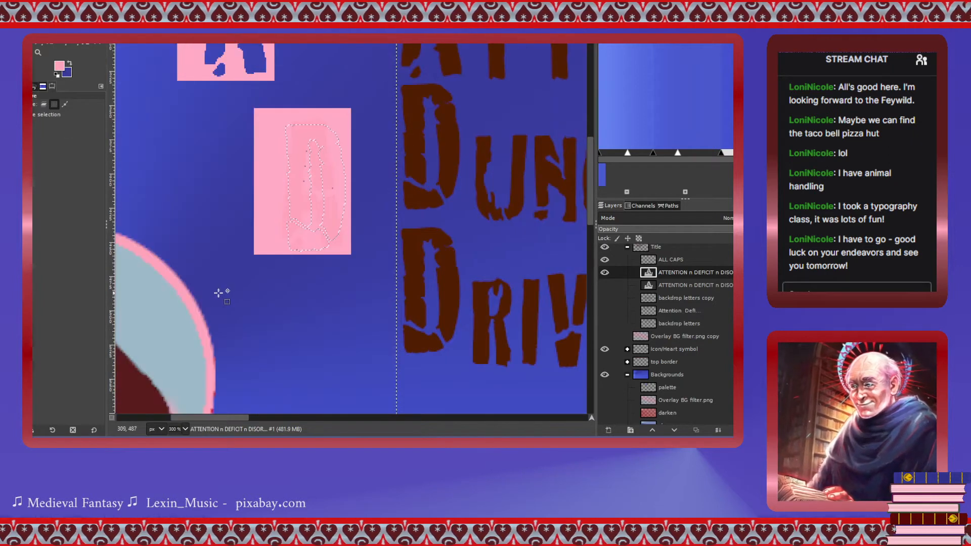
key(ctrl)
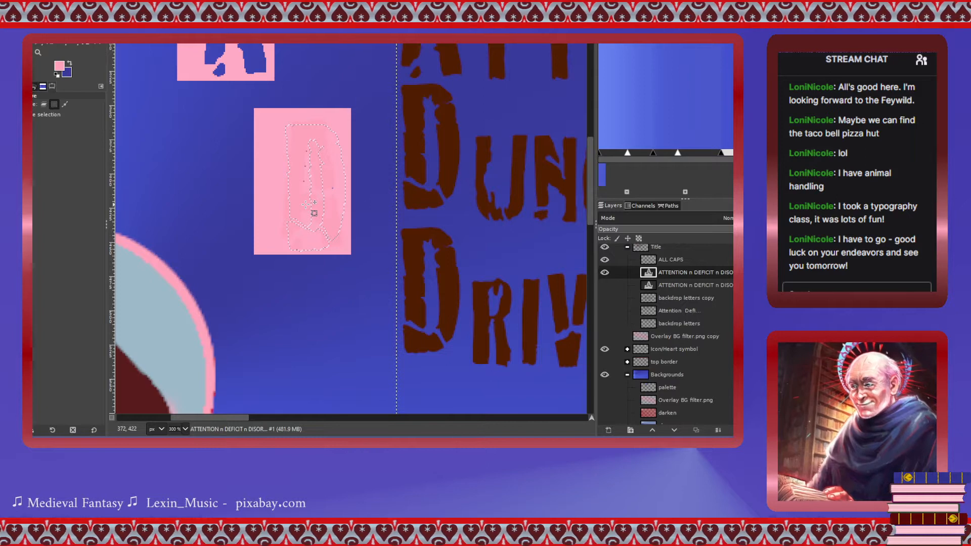
scroll(306, 204, up, 3)
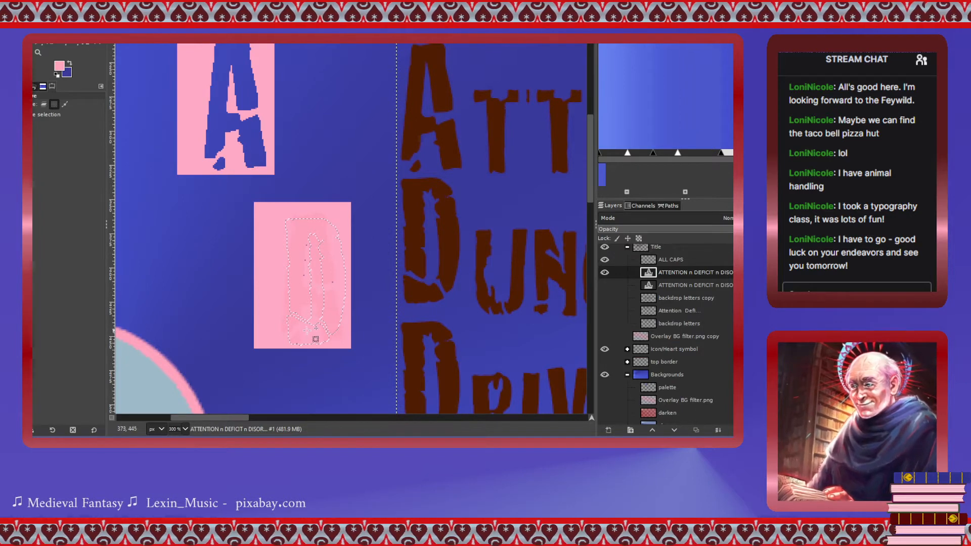
drag(306, 336, 305, 331)
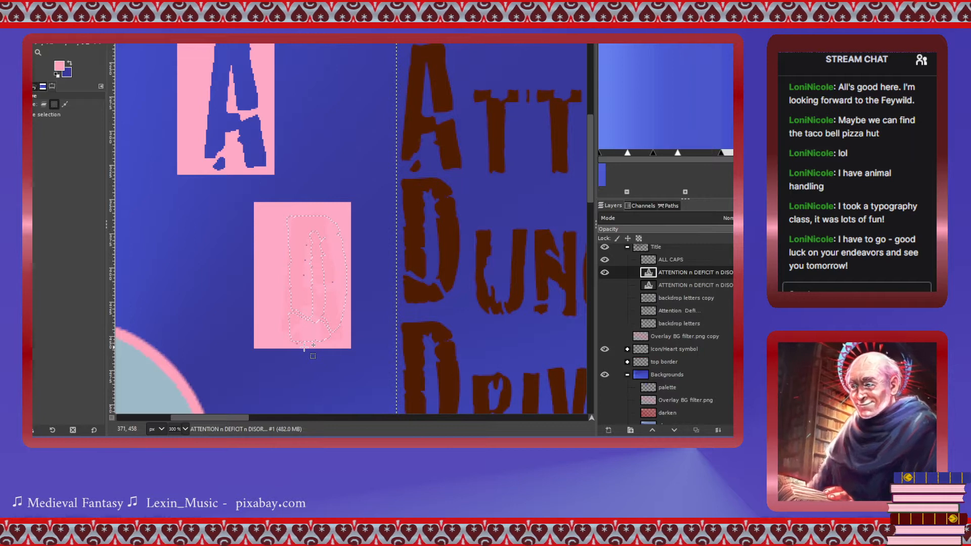
Cut the capital D shape out of the second pink rectangle on the ALL CAPS layer and clear the selection.
click(673, 259)
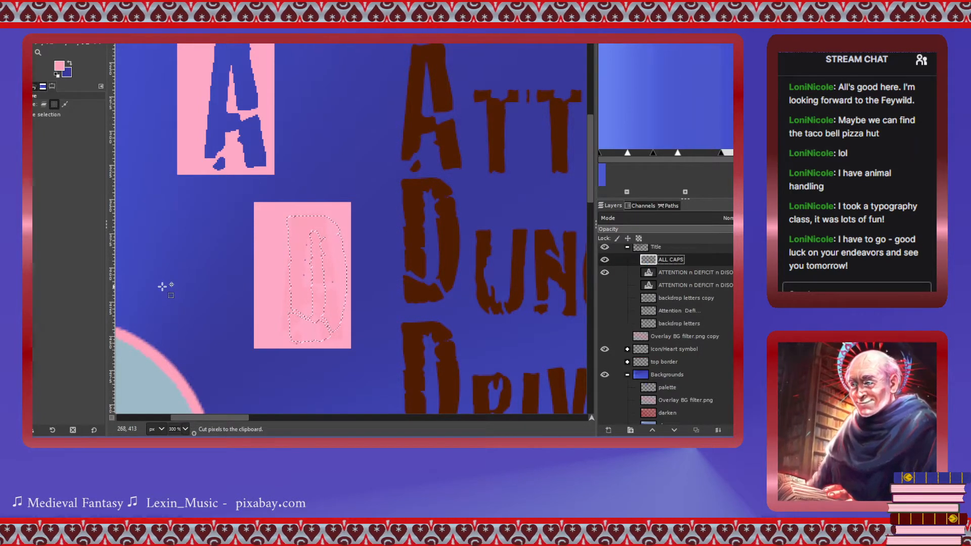
key(ctrl+x)
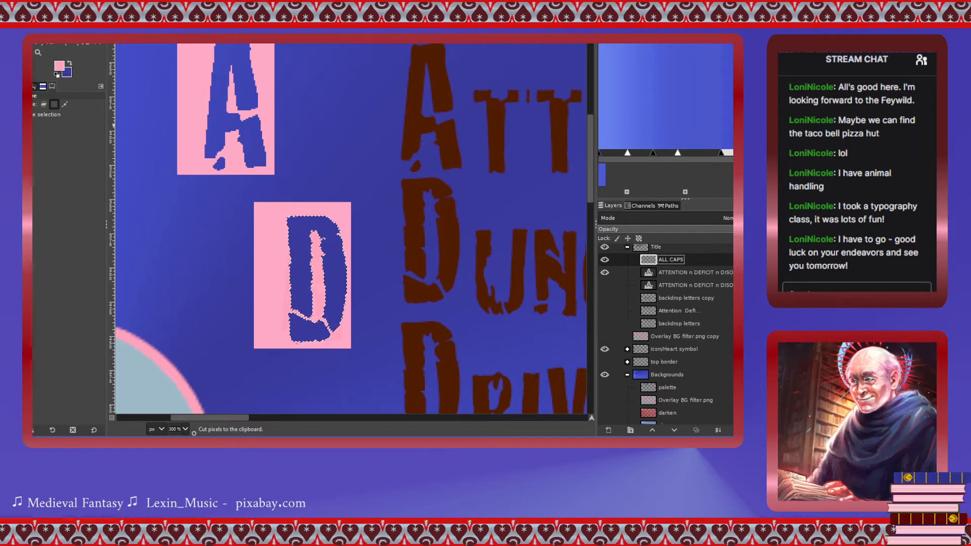
key(ctrl+shift+a)
Set the Bucket Fill mode to Normal and pick the dark brown of the title's capital A as the foreground color.
scroll(286, 271, down, 1)
scroll(288, 271, down, 1)
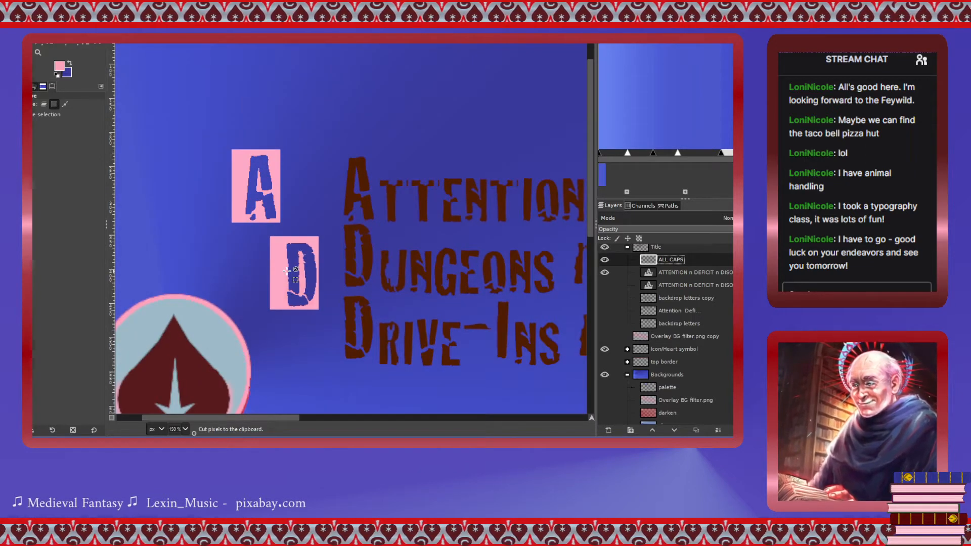
drag(294, 418, 320, 423)
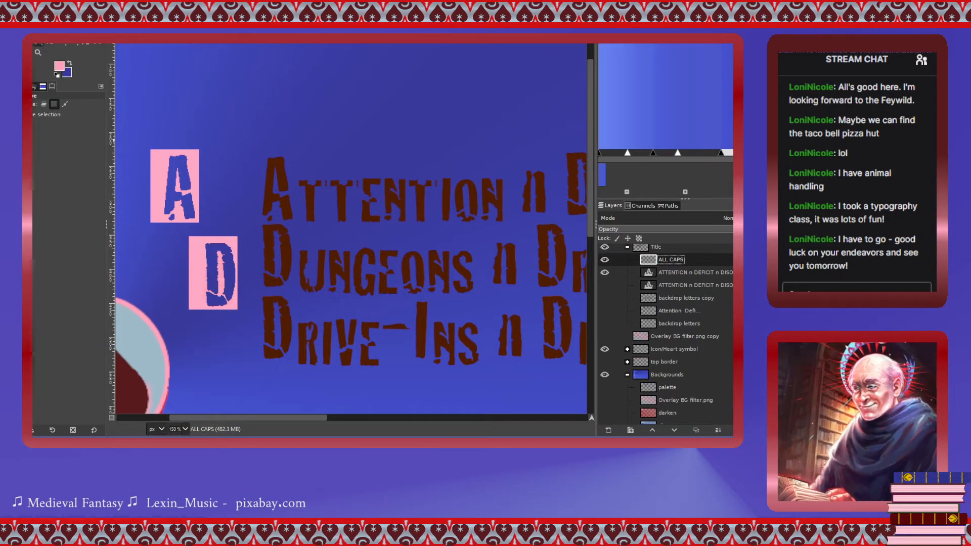
key(shift+b)
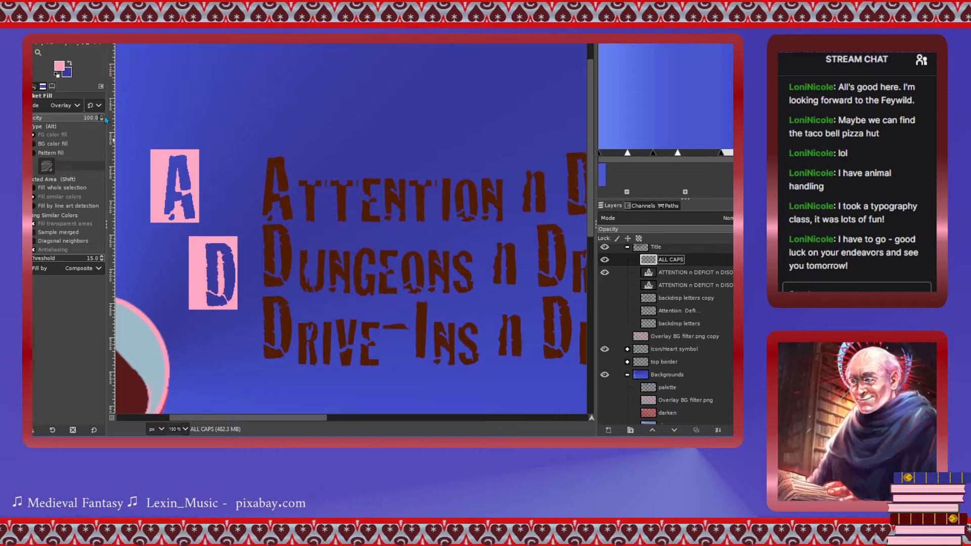
click(76, 107)
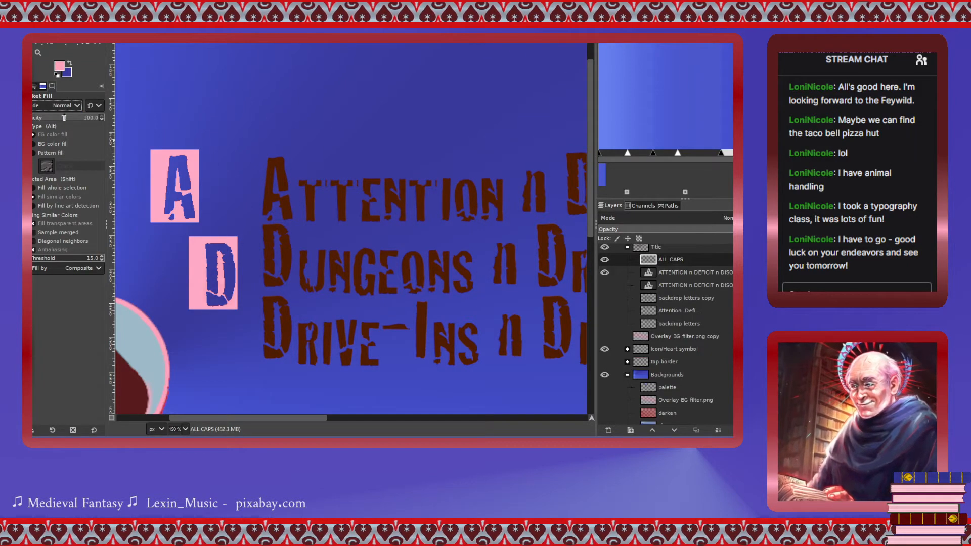
click(60, 84)
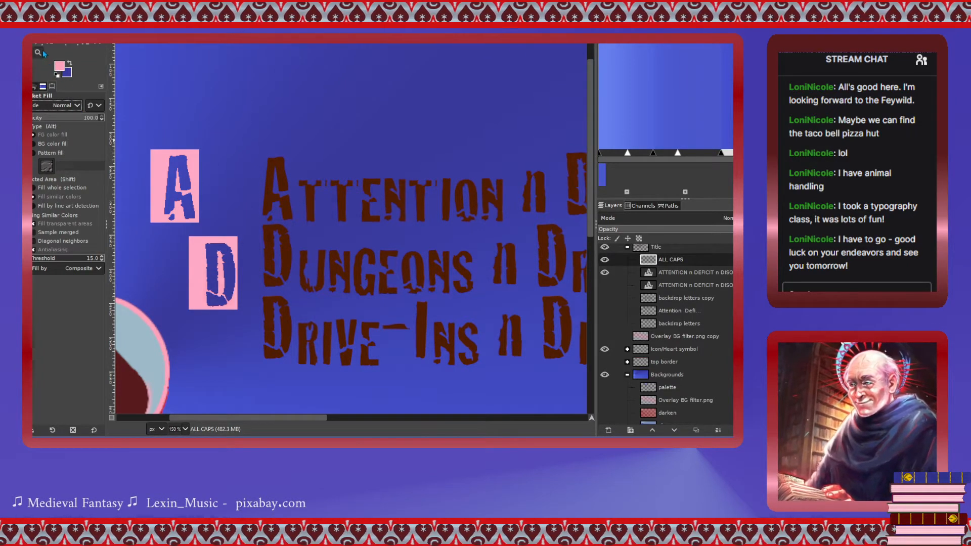
key(o)
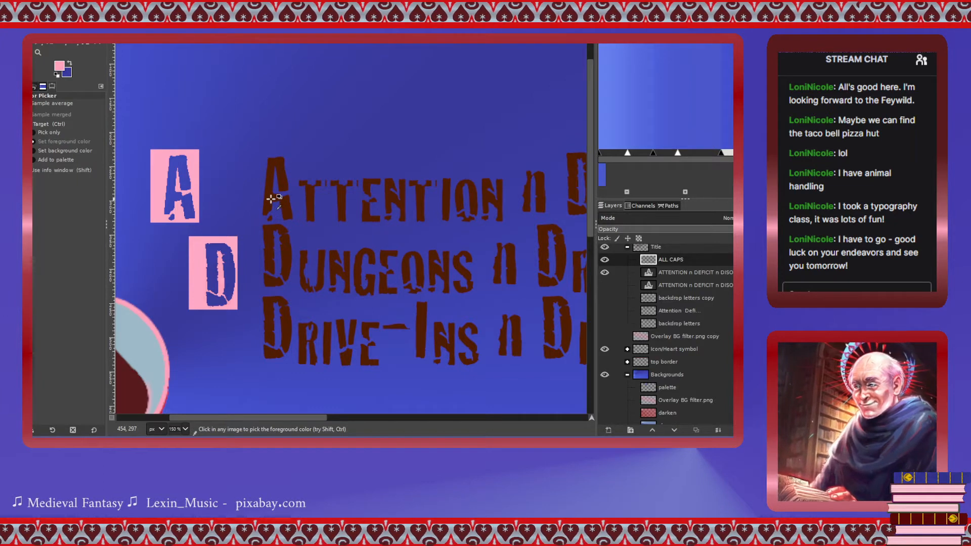
click(271, 198)
click(161, 179)
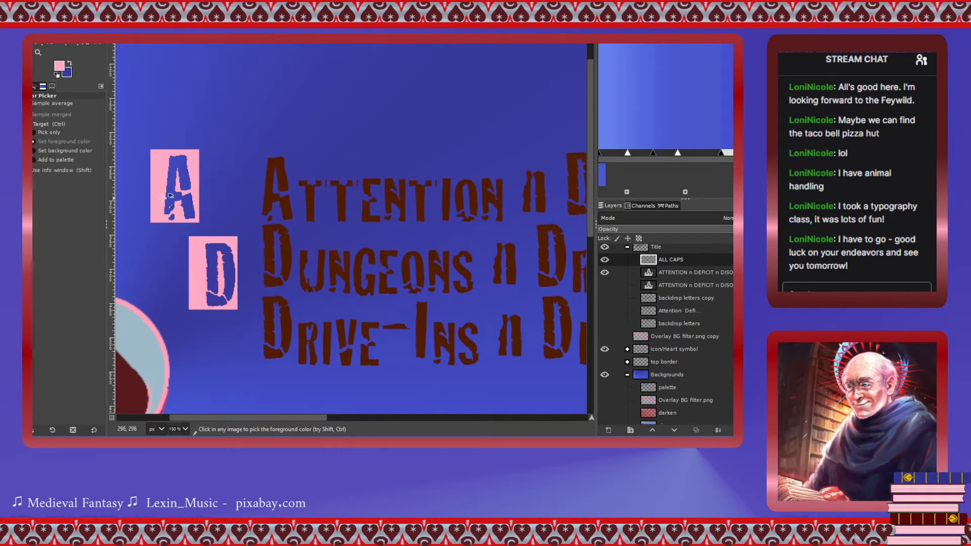
click(271, 190)
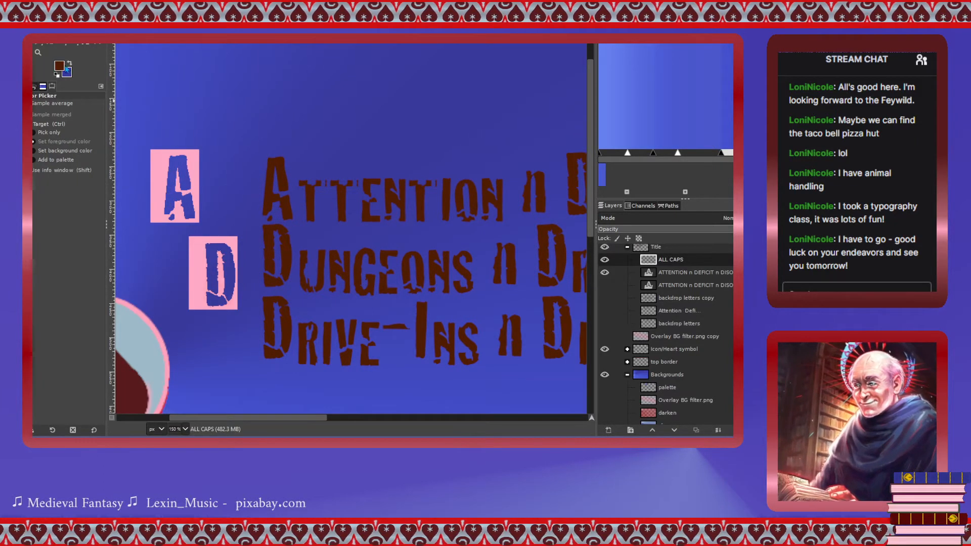
Bucket-fill the pink A and D blocks on the ALL CAPS layer with the dark brown.
key(shift+b)
click(154, 182)
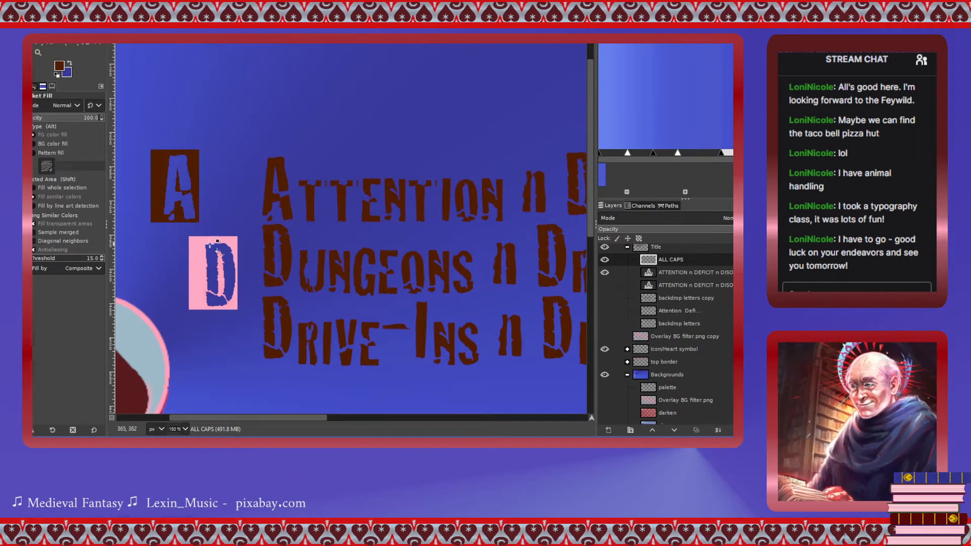
click(192, 273)
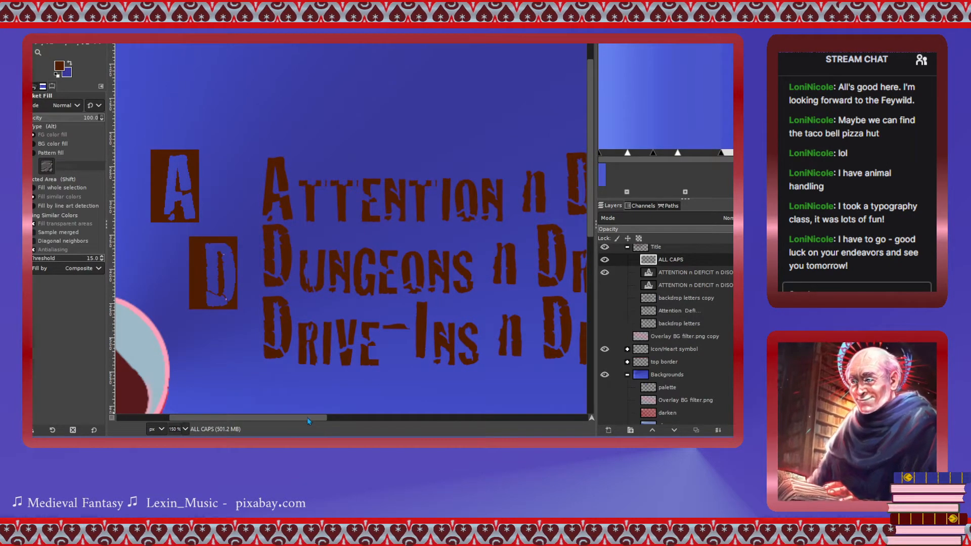
Save the banner image, and switch the visible title from the brown text layer to the backdrop letters copy layer.
mouse_move(307, 417)
mouse_down()
mouse_move(352, 418)
mouse_move(320, 414)
mouse_up()
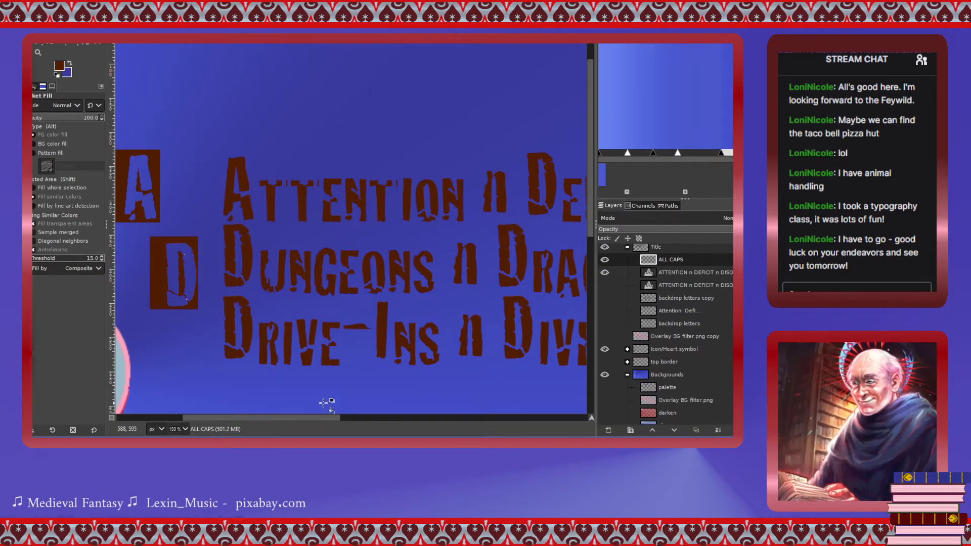
key(ctrl+s)
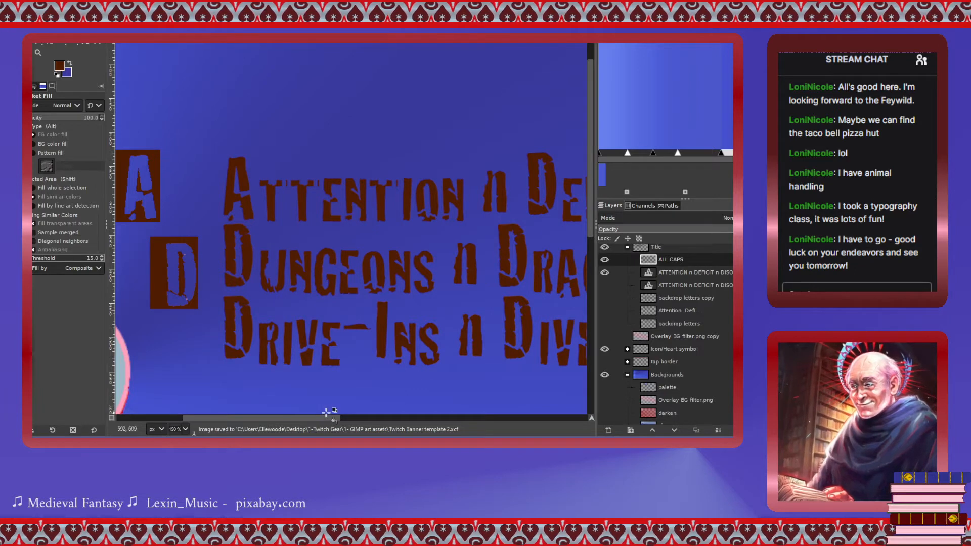
drag(325, 417, 365, 418)
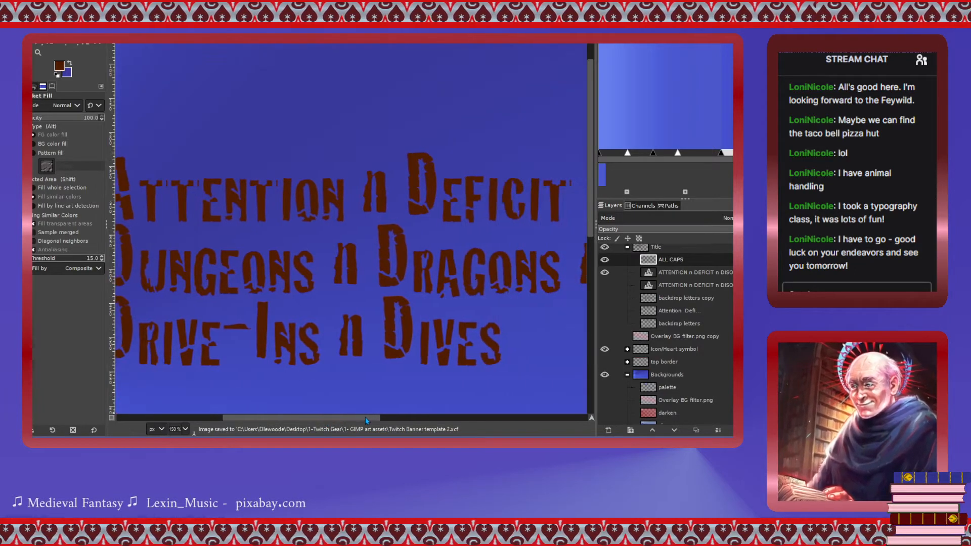
click(605, 273)
click(605, 298)
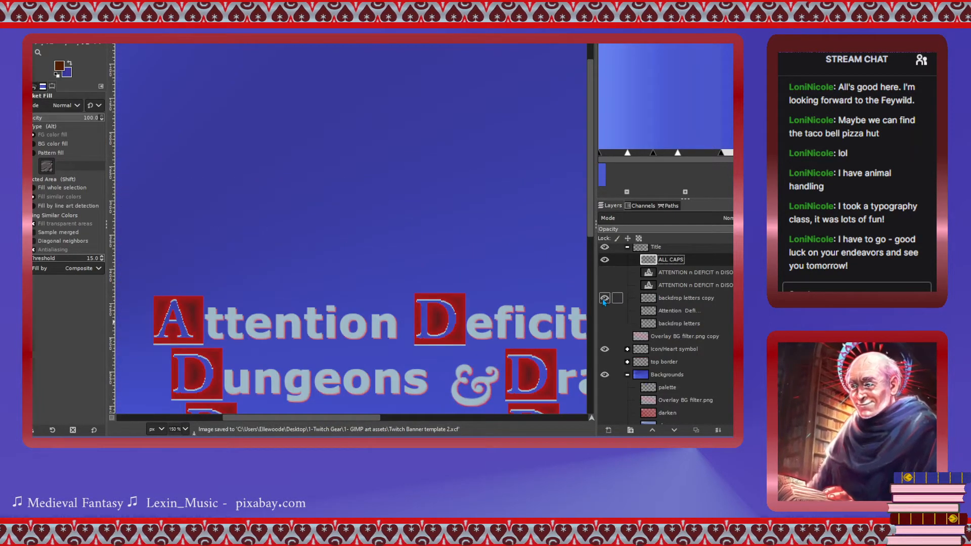
Fuzzy-select the ampersand of the "Drive-Ins & Dives" line on the backdrop letters copy layer.
drag(331, 417, 377, 417)
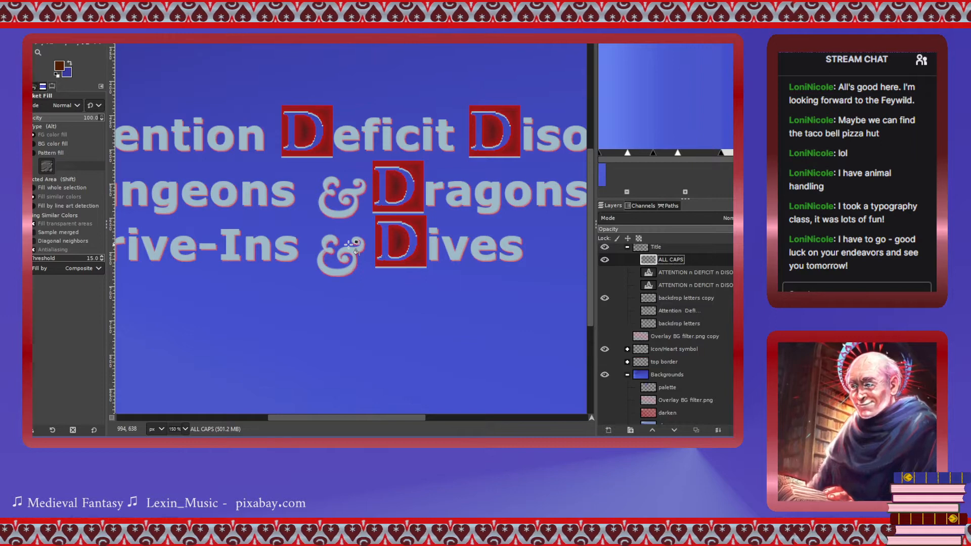
scroll(349, 244, up, 4)
scroll(350, 253, down, 3)
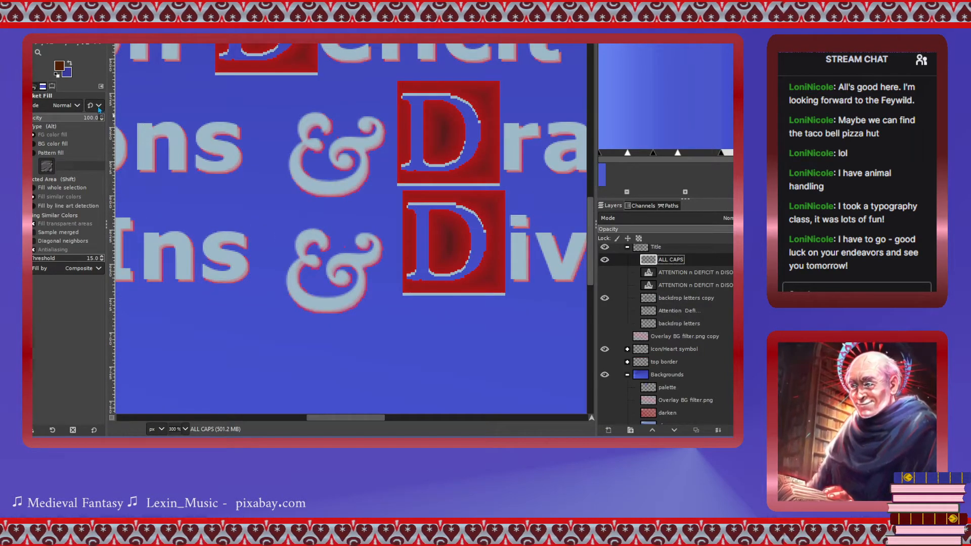
key(u)
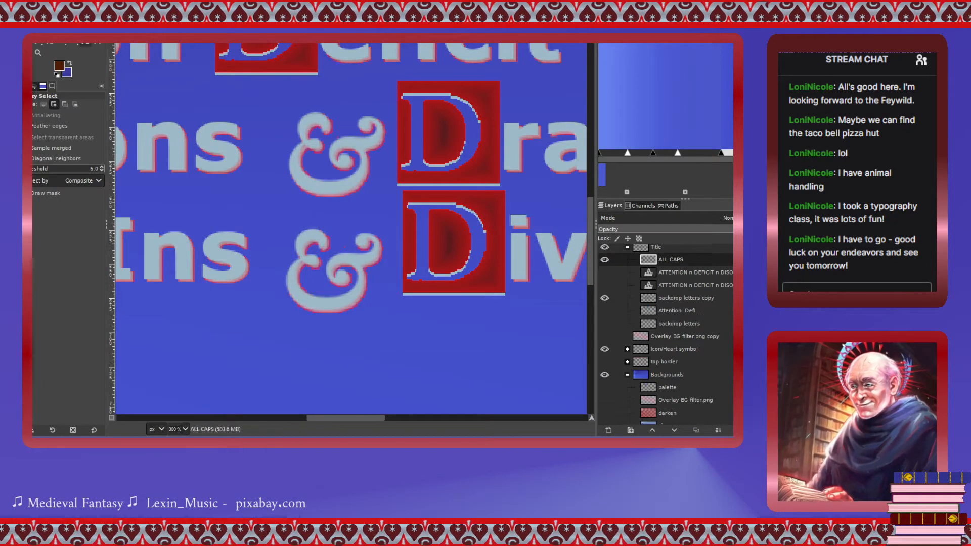
click(678, 298)
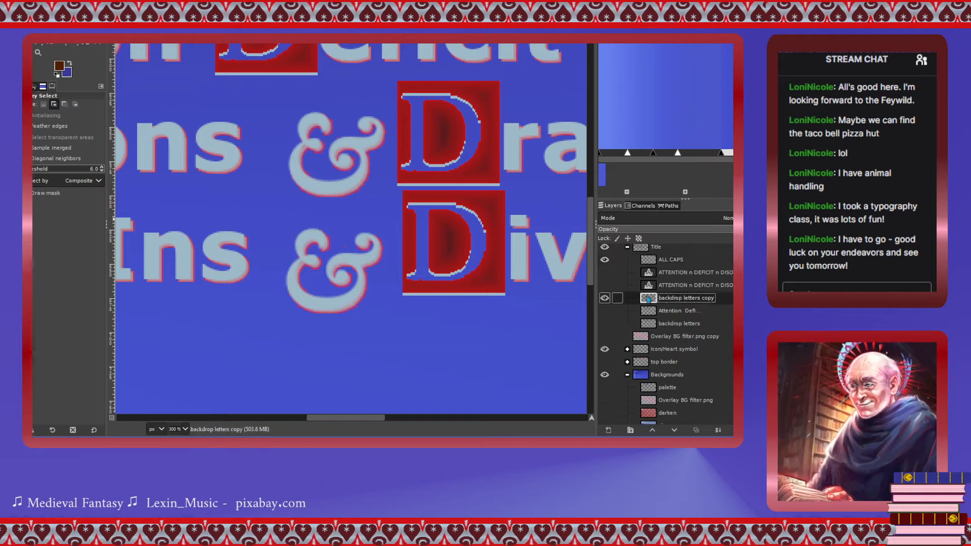
click(354, 259)
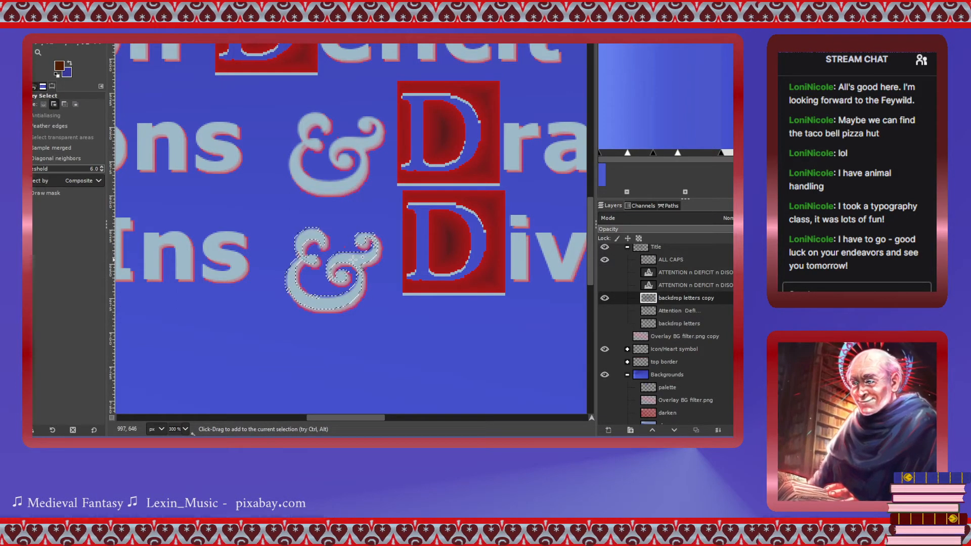
Hide the backdrop letters copy layer and make ALL CAPS the active layer, keeping the ampersand outline selected for moving.
key(m)
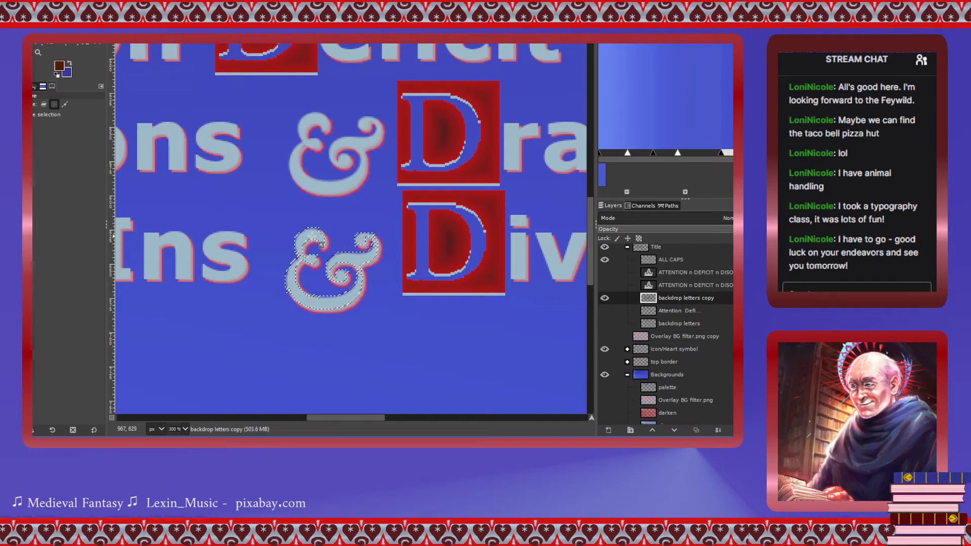
drag(321, 245, 316, 260)
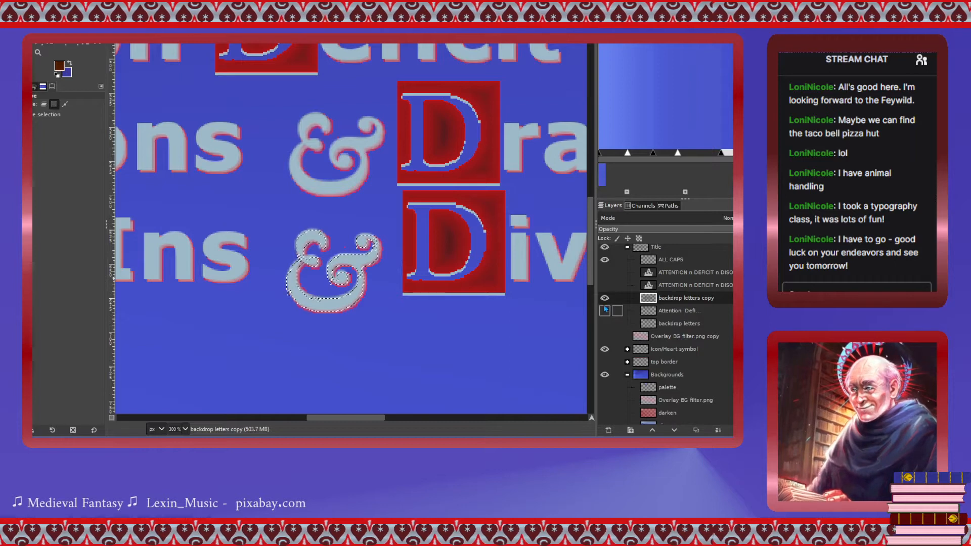
click(605, 298)
click(649, 259)
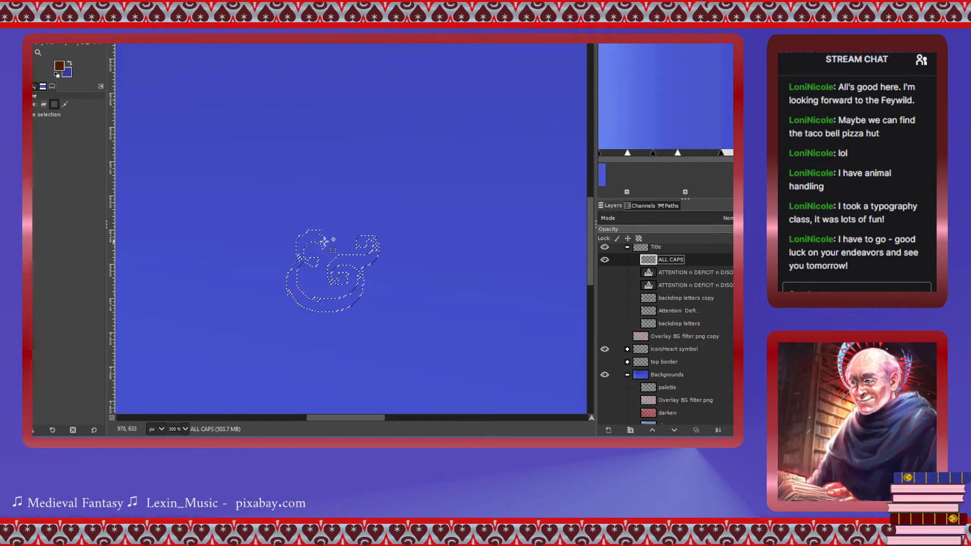
Move the ampersand selection outline across the canvas to the empty area just below the brown D block.
scroll(322, 236, down, 3)
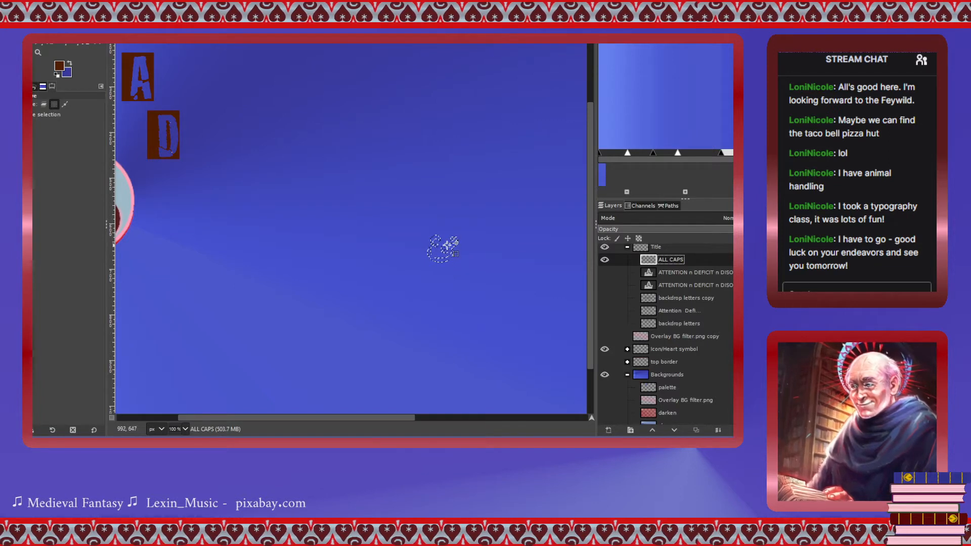
drag(456, 257, 182, 192)
scroll(178, 208, up, 1)
scroll(179, 208, up, 1)
scroll(203, 209, left, 2)
scroll(409, 218, right, 1)
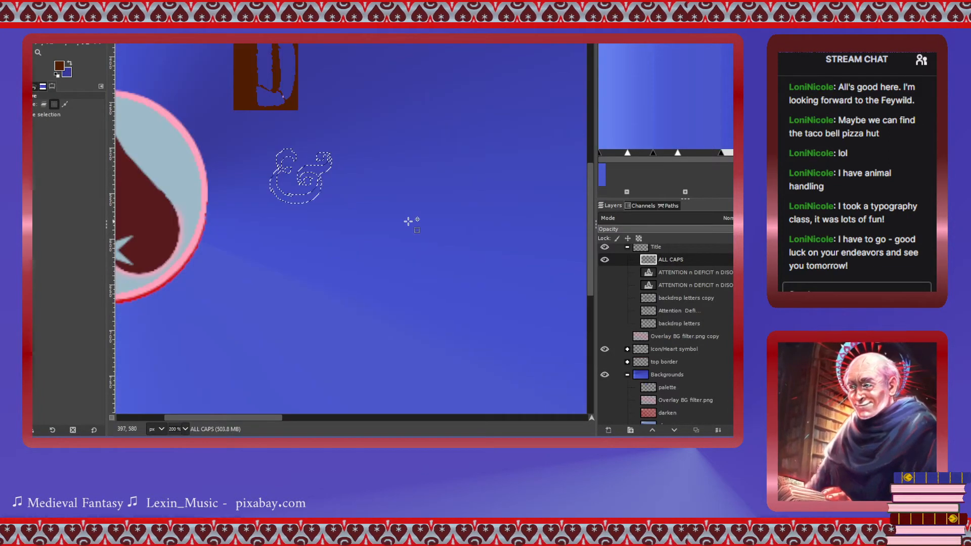
scroll(321, 207, up, 1)
scroll(292, 214, up, 2)
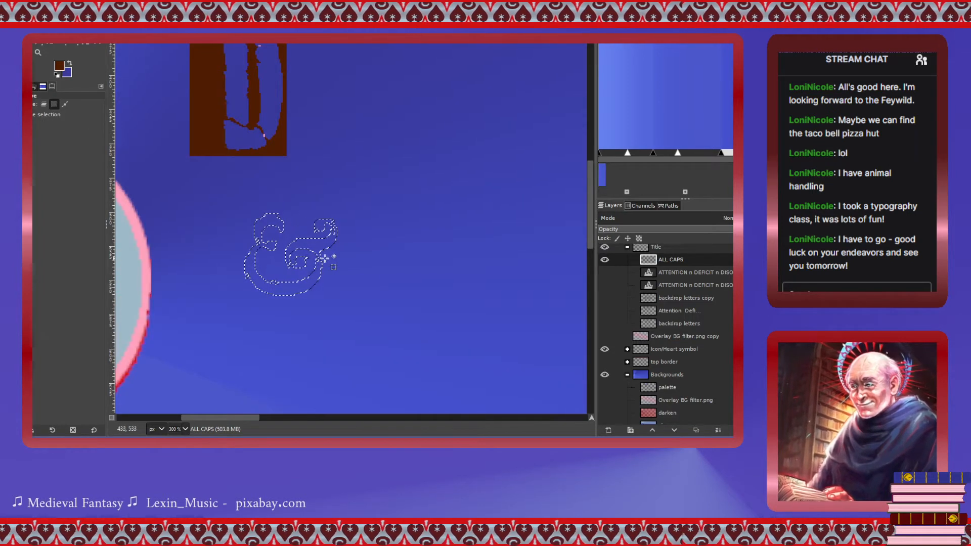
Show the palette layer and move the ampersand outline up between the A block and the palette's color swatches.
click(604, 388)
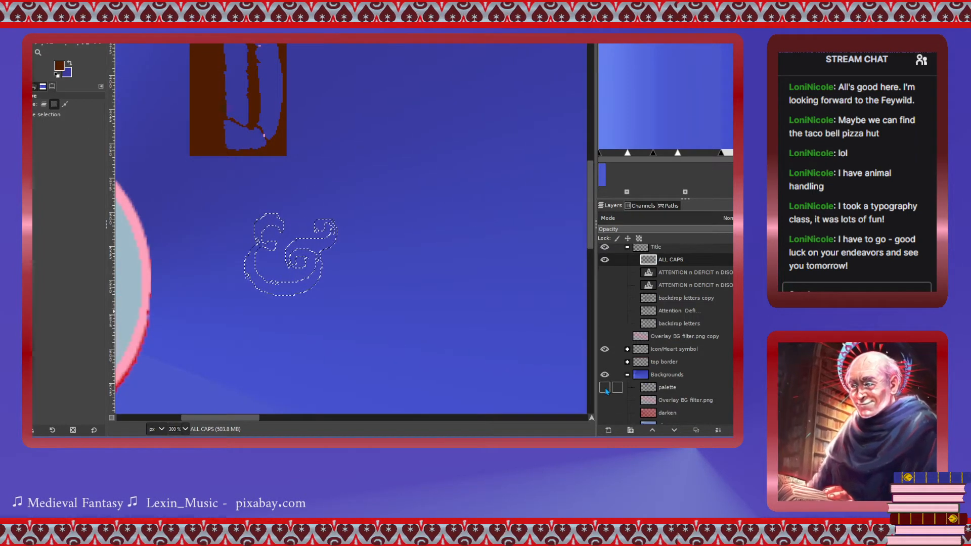
scroll(411, 285, up, 2)
scroll(410, 285, down, 2)
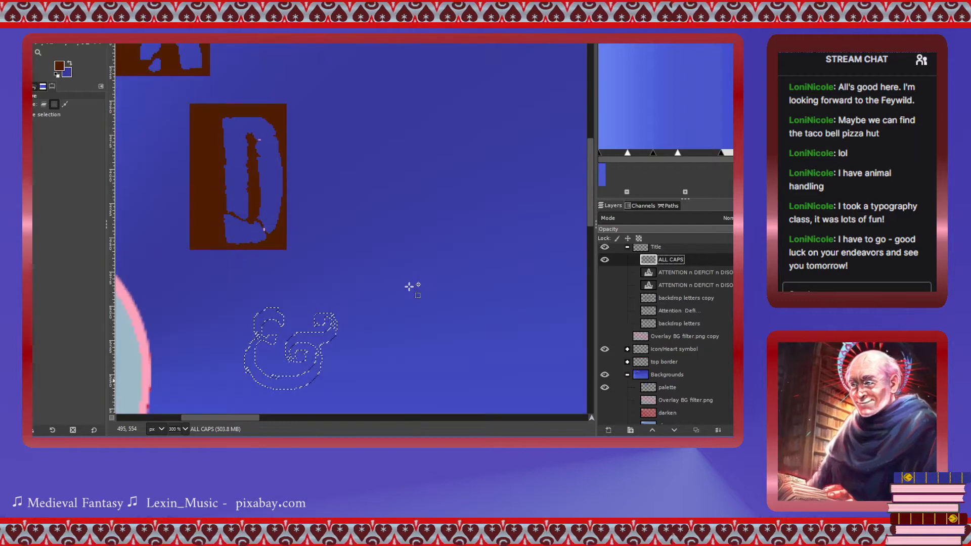
scroll(411, 285, down, 3)
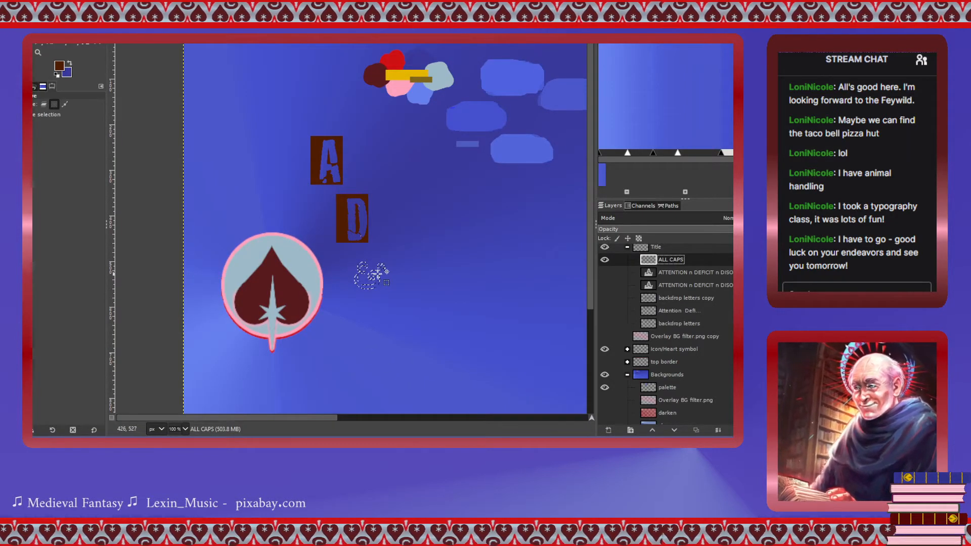
drag(376, 285, 400, 157)
scroll(409, 152, up, 3)
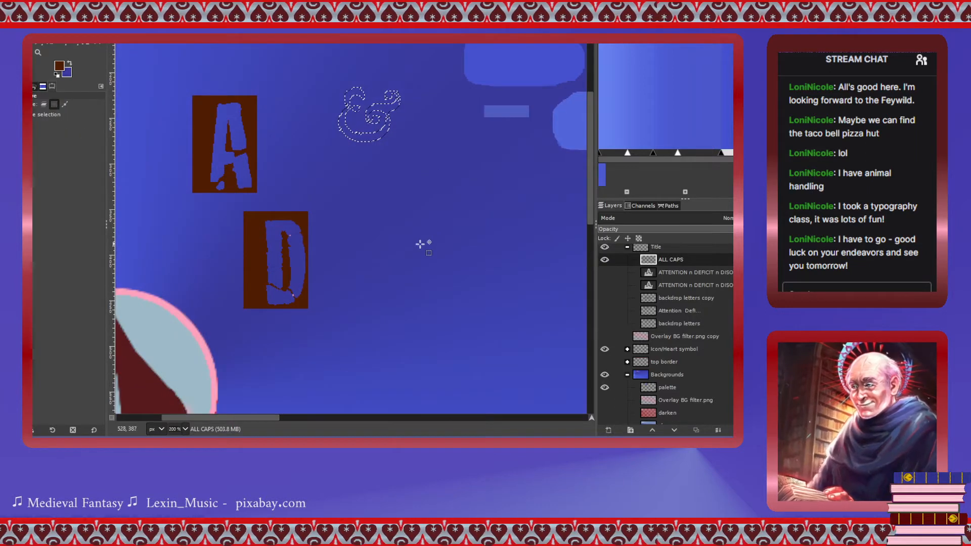
drag(389, 258, 373, 237)
scroll(395, 258, up, 2)
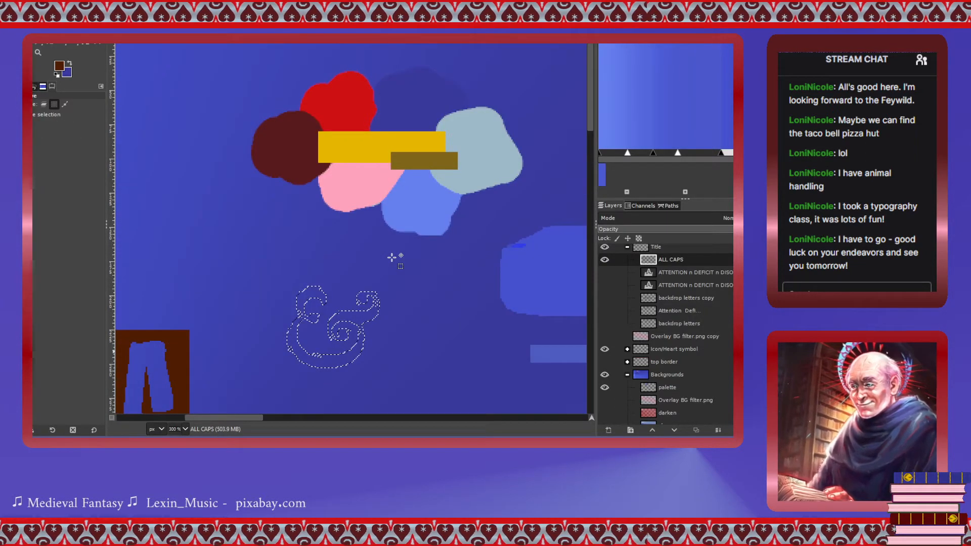
Bucket-fill the ampersand outline with dark brown on the ALL CAPS layer, and shift the outline diagonally up and left of the filled shape.
scroll(392, 258, down, 3)
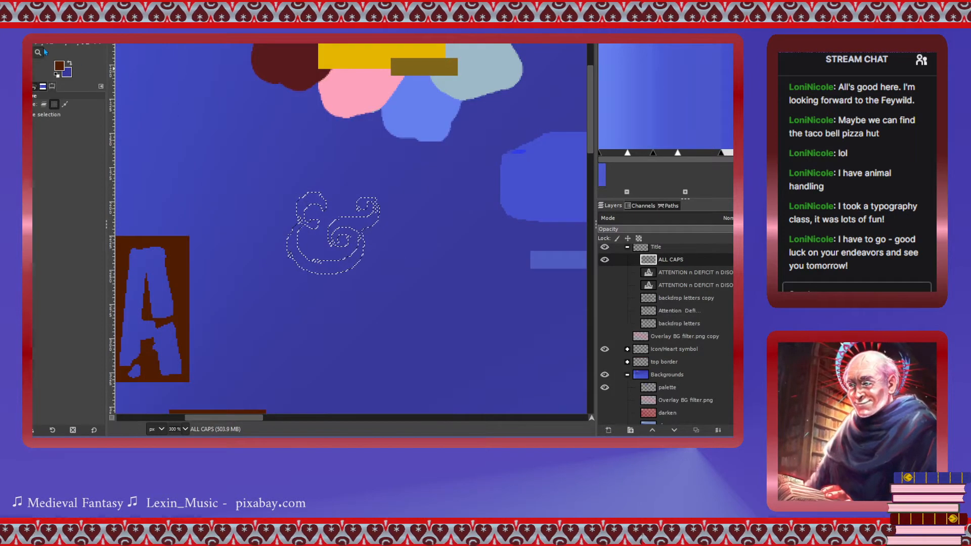
key(shift+b)
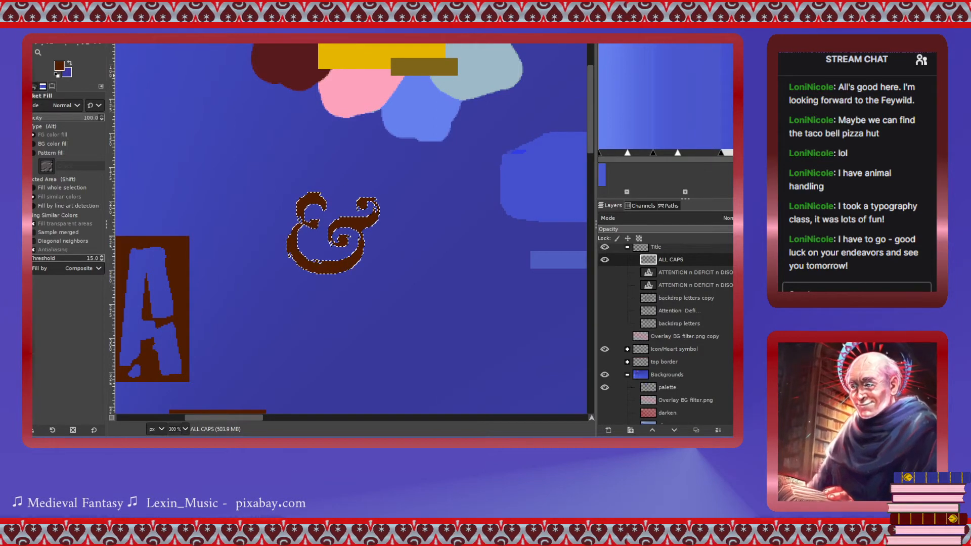
key(m)
drag(319, 211, 271, 158)
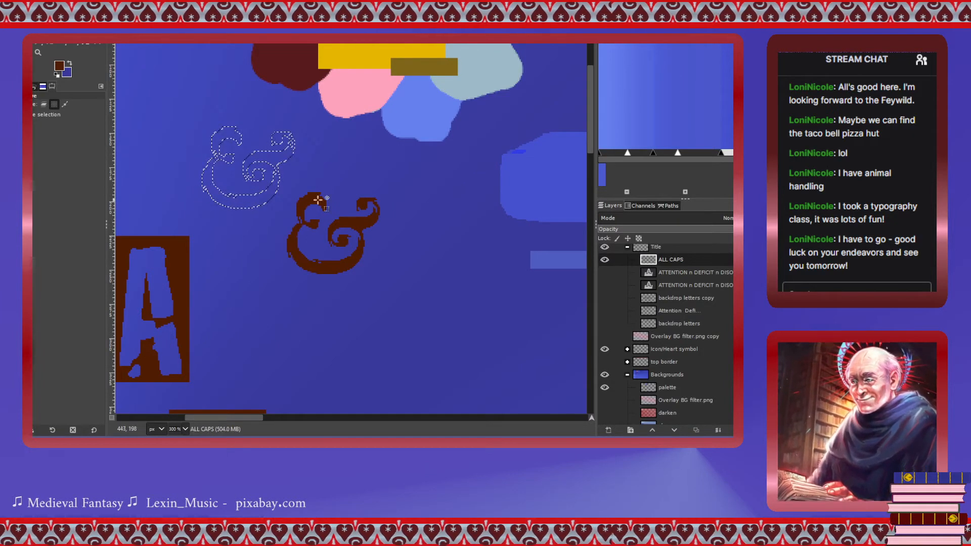
Examine the spade emblem's colors against the brown A and D blocks, the filled ampersand and the palette swatches.
drag(246, 419, 178, 419)
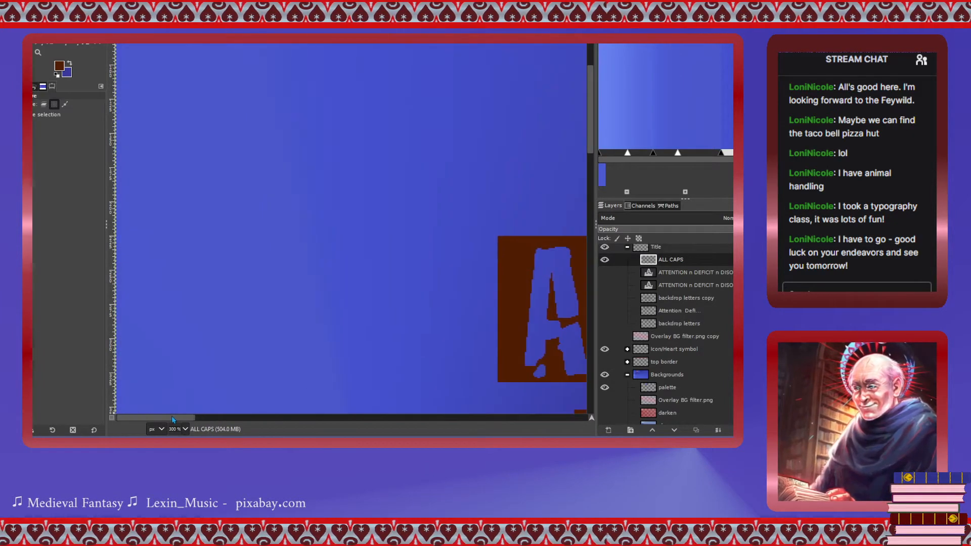
scroll(347, 332, down, 4)
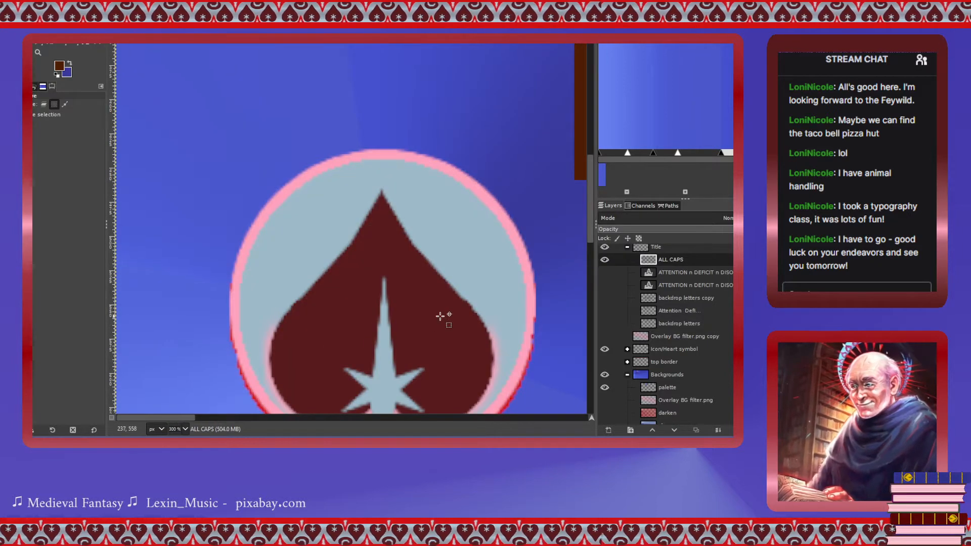
scroll(440, 316, down, 2)
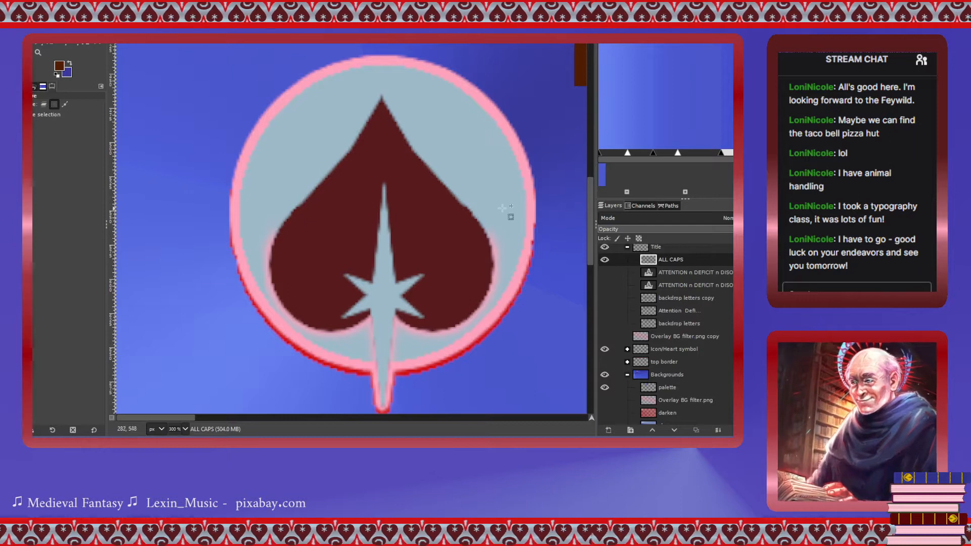
click(426, 420)
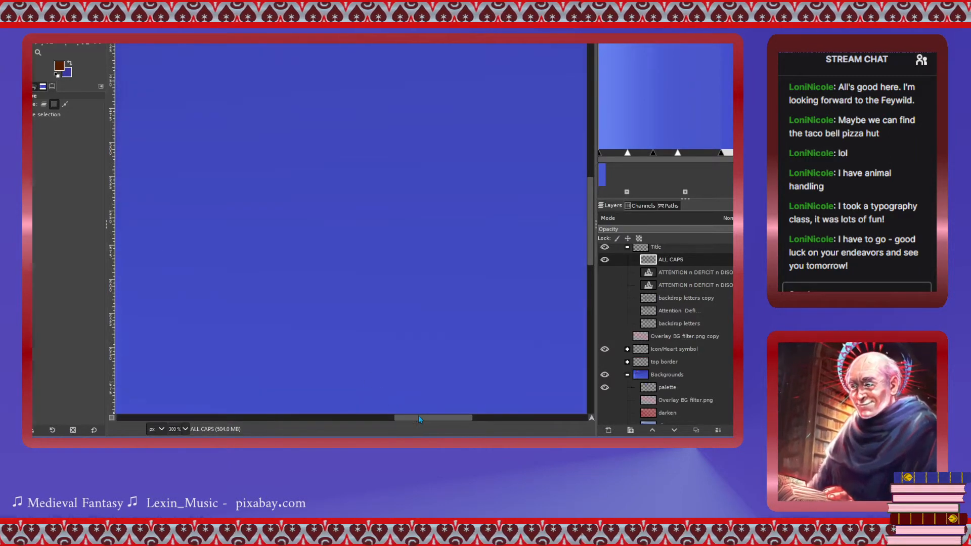
drag(419, 418, 184, 393)
scroll(406, 279, up, 5)
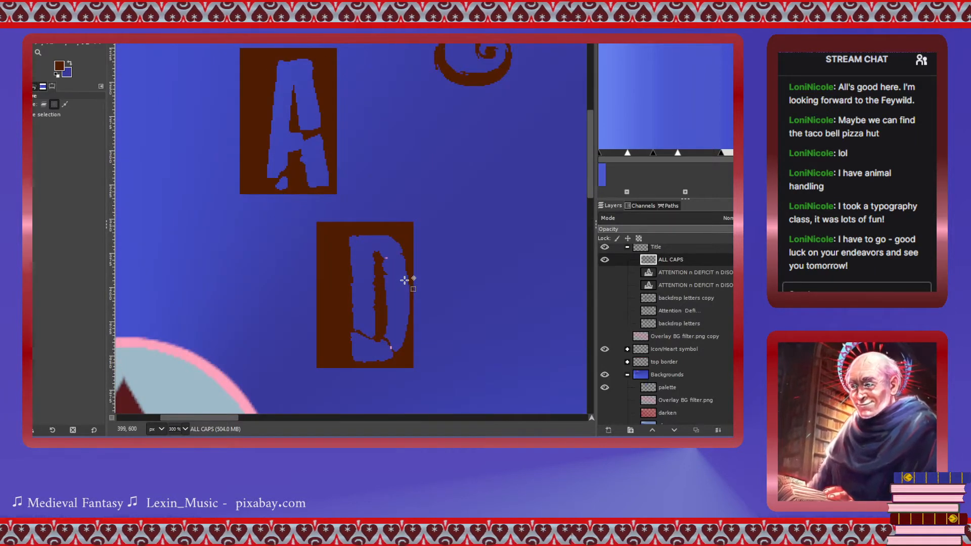
scroll(405, 280, up, 2)
scroll(405, 280, down, 4)
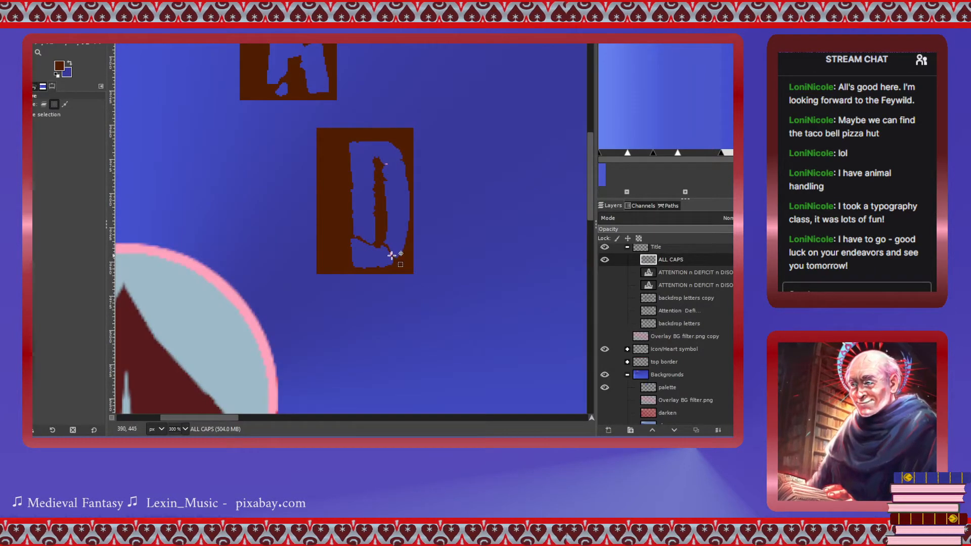
scroll(416, 244, up, 3)
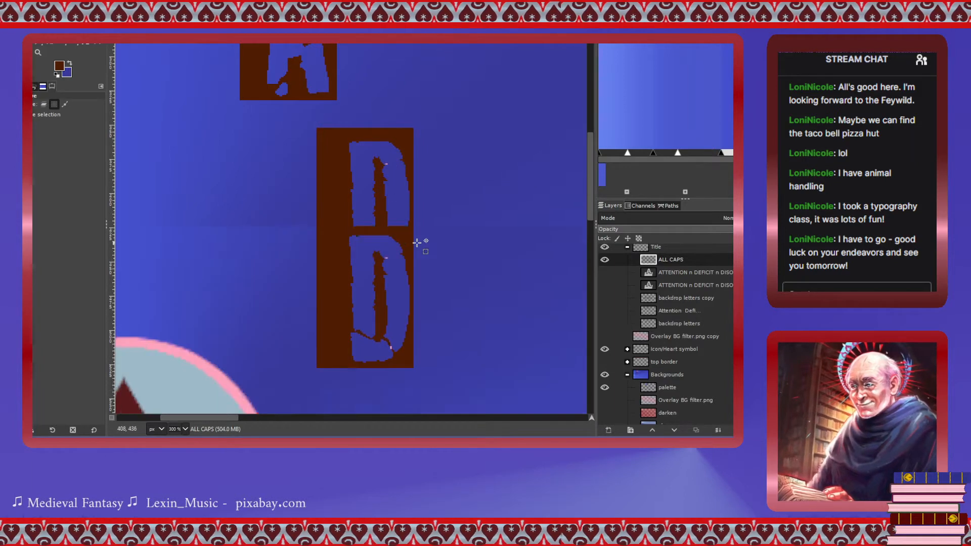
scroll(417, 243, up, 15)
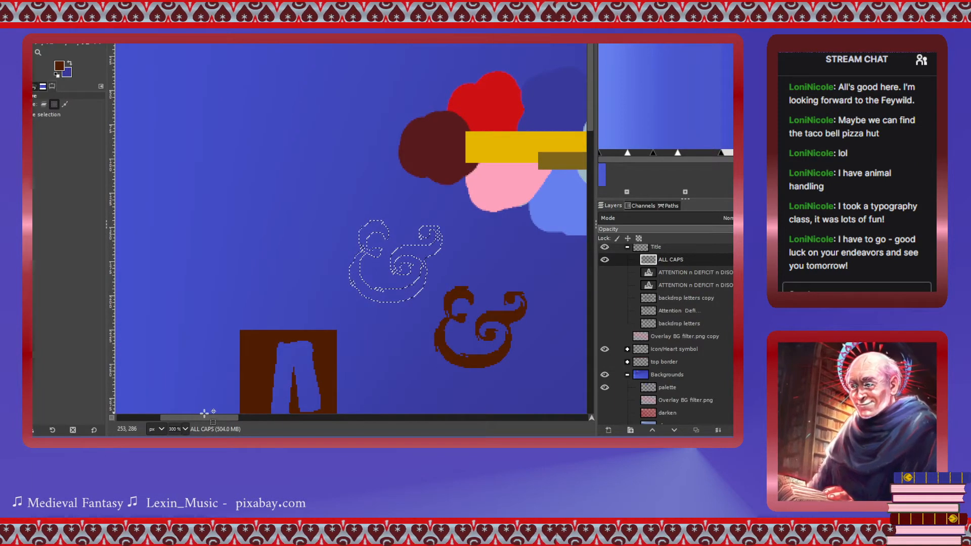
drag(207, 418, 231, 418)
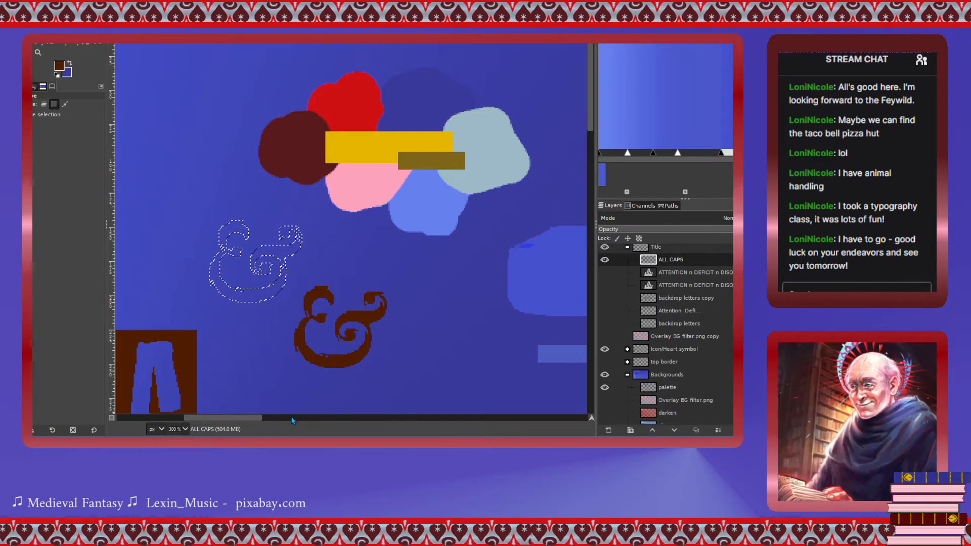
drag(245, 416, 224, 417)
scroll(218, 390, down, 5)
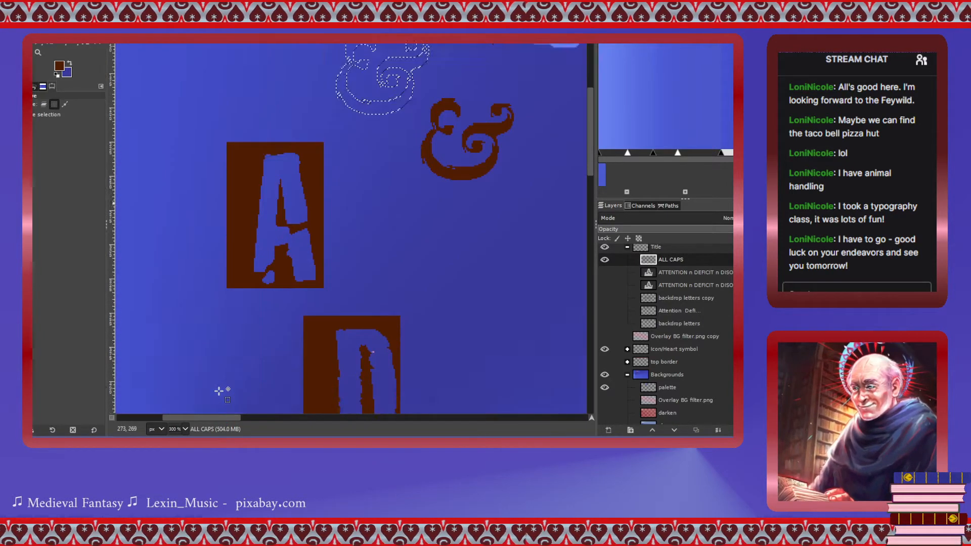
scroll(219, 390, up, 5)
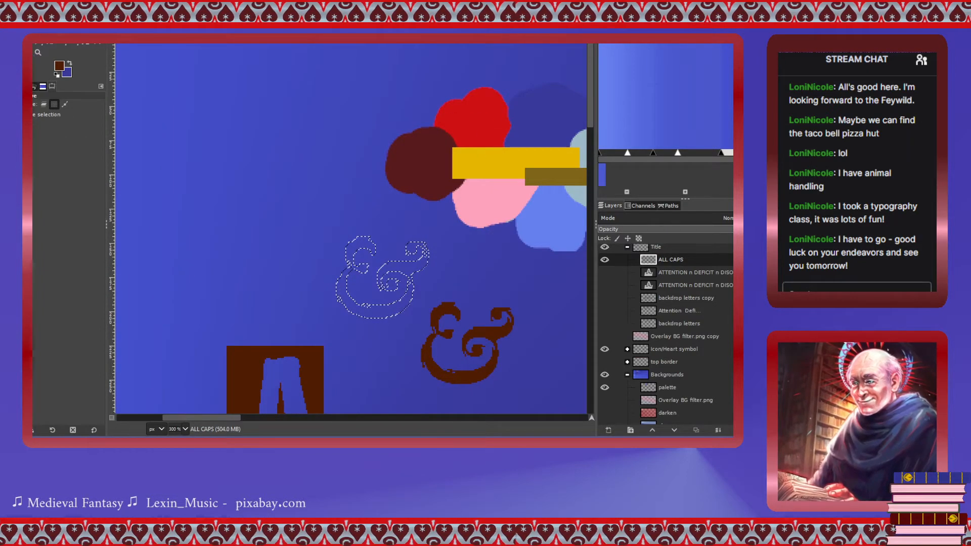
Pick the bright red of the palette swatch as the foreground color.
key(o)
click(490, 123)
click(69, 63)
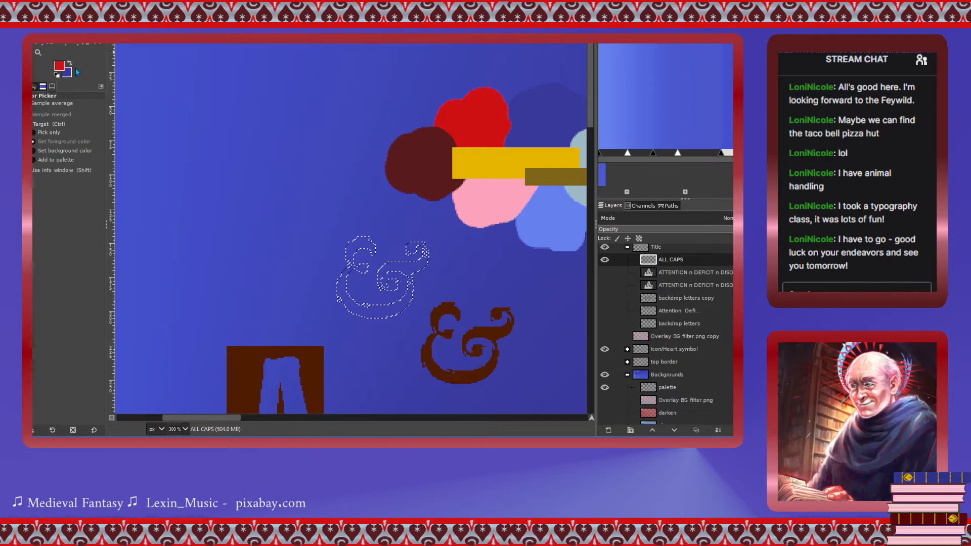
Pick the palette's pink, swap it to the background, and bucket-fill the ampersand outline with bright red.
click(465, 195)
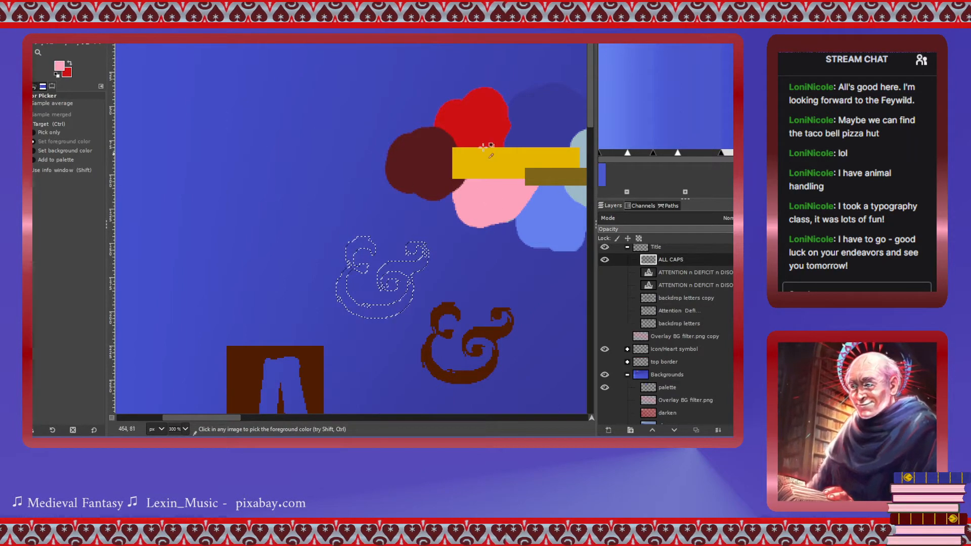
drag(229, 421, 249, 420)
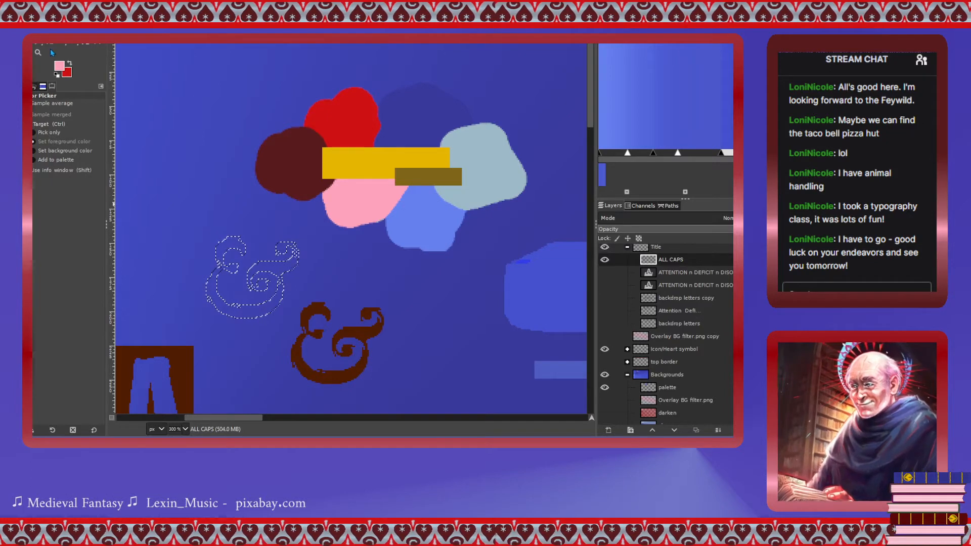
click(69, 64)
key(shift+b)
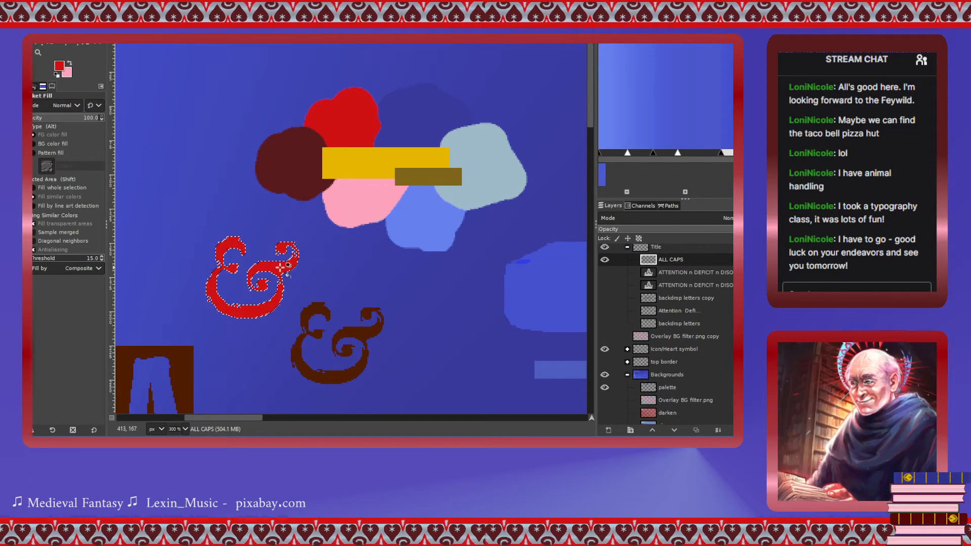
Shift the ampersand outline slightly up and left of the red shape and bucket-fill it with pink.
key(m)
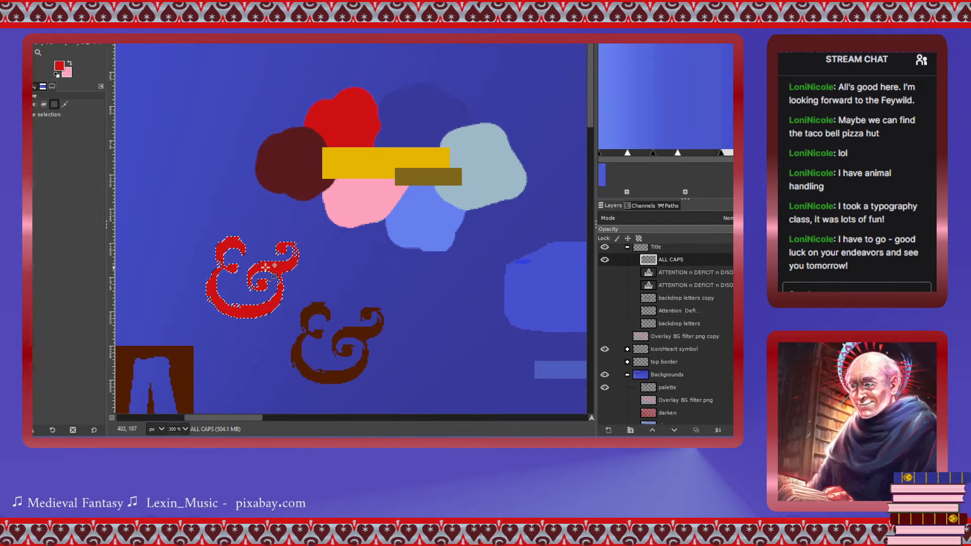
click(265, 266)
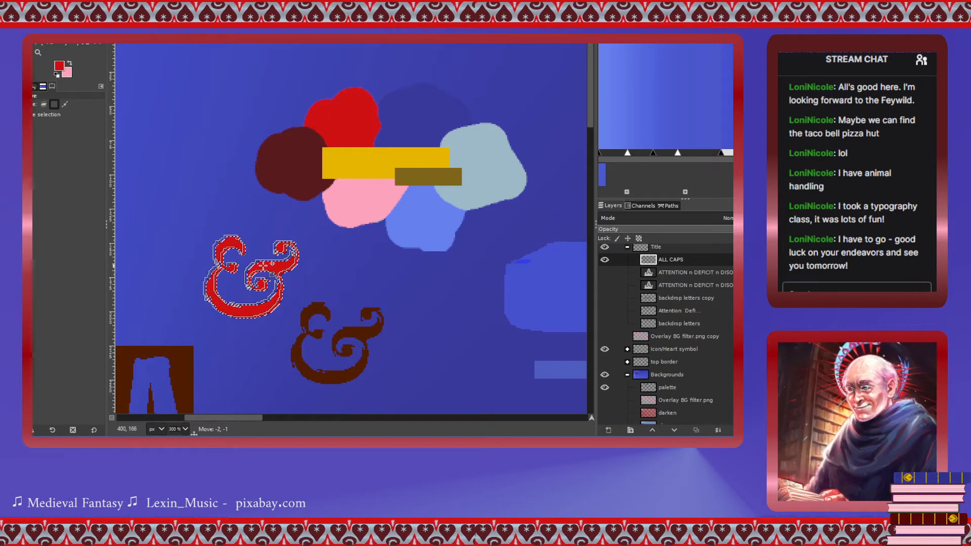
drag(264, 265, 263, 265)
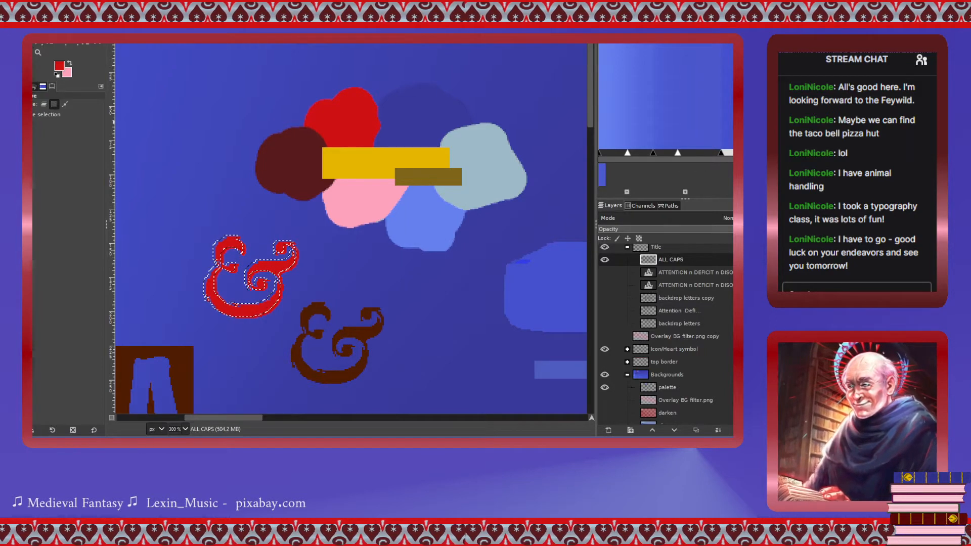
key(shift+b)
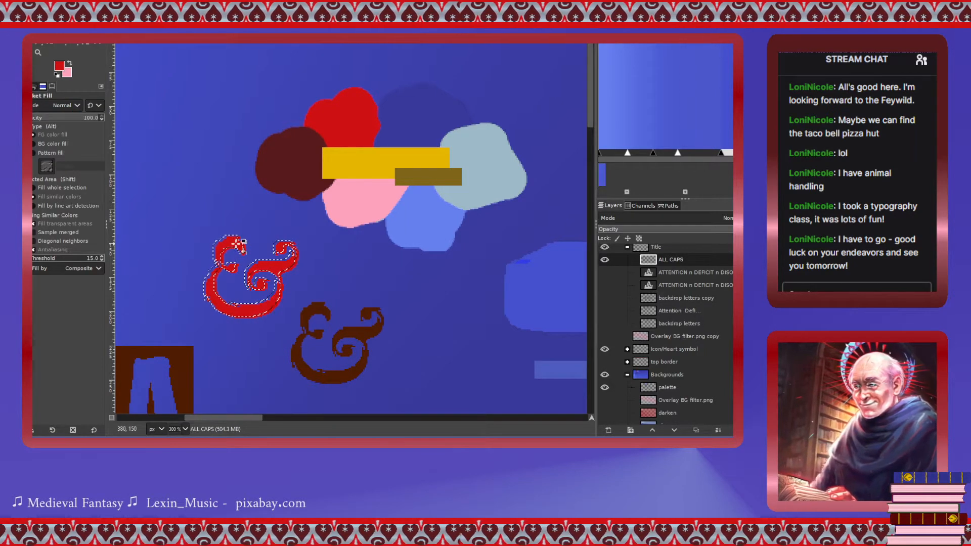
click(70, 65)
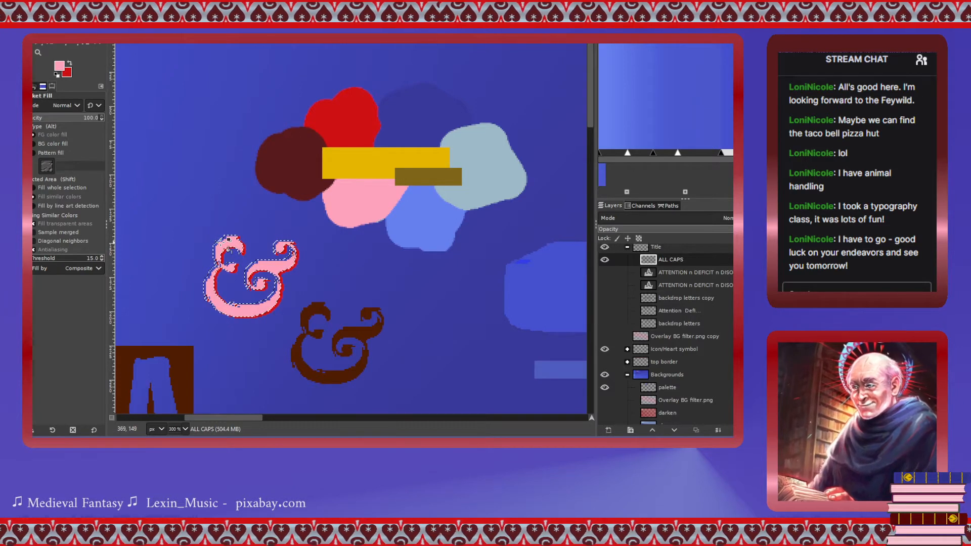
Shift the ampersand outline slightly further up and left of the pink shape.
scroll(234, 248, up, 4)
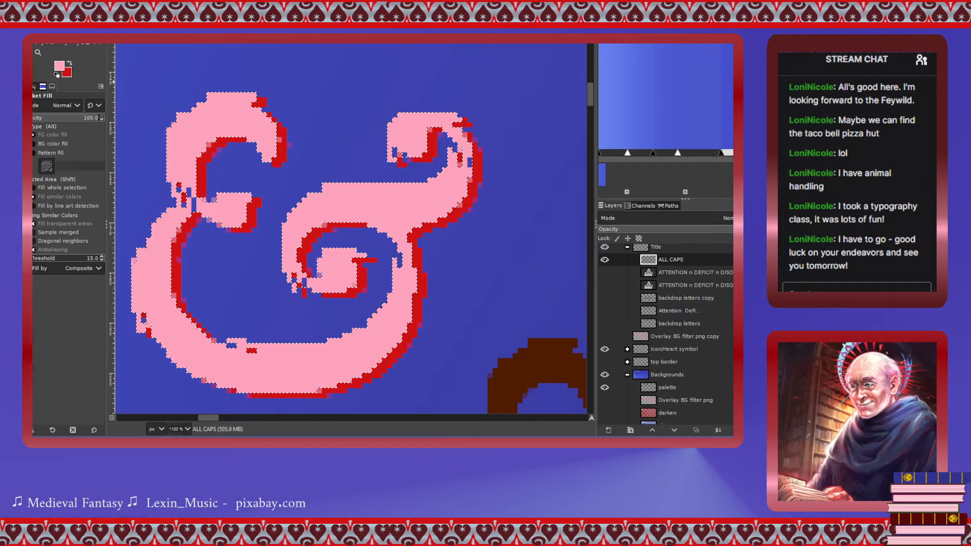
key(m)
mouse_move(335, 201)
mouse_down()
mouse_move(332, 193)
mouse_move(334, 203)
mouse_up()
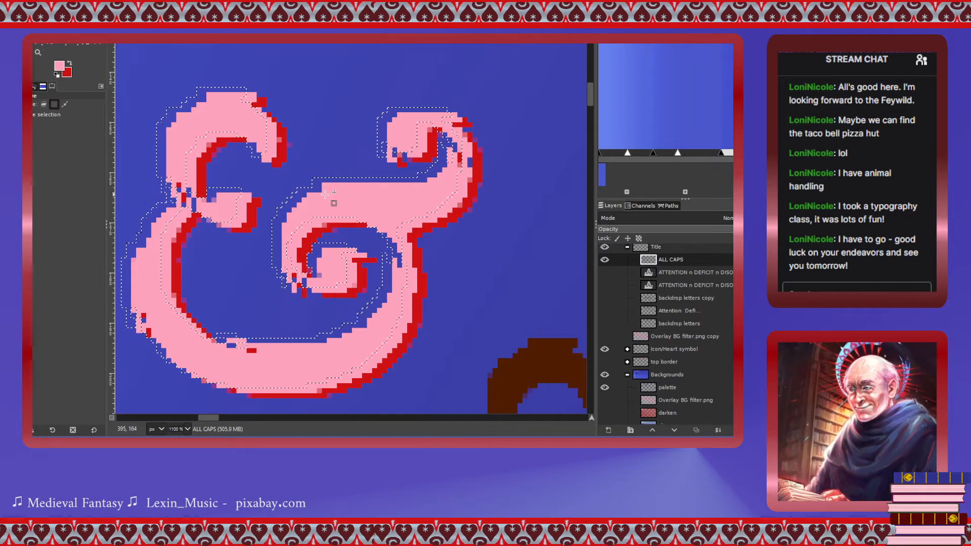
Pick the pale gray-blue of the palette swatch as the foreground color.
scroll(334, 203, down, 3)
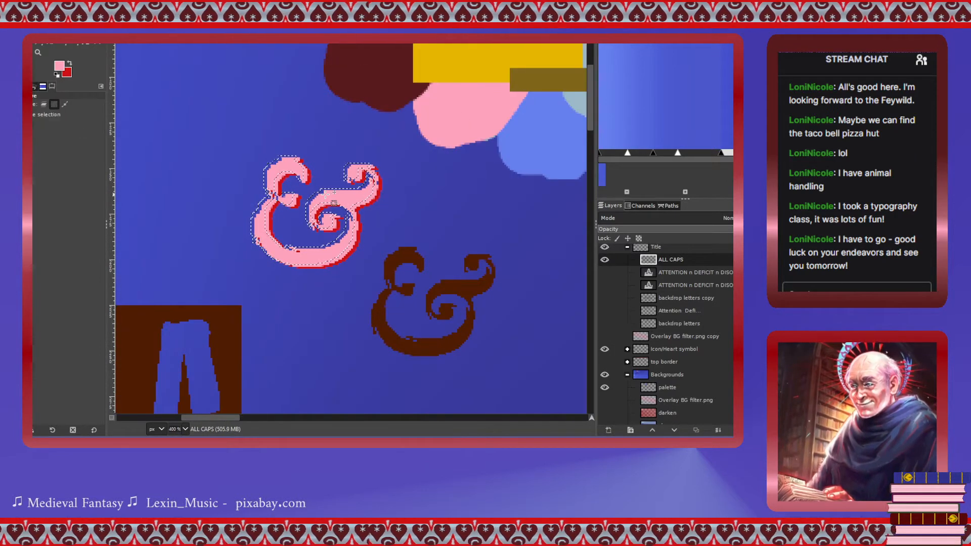
key(o)
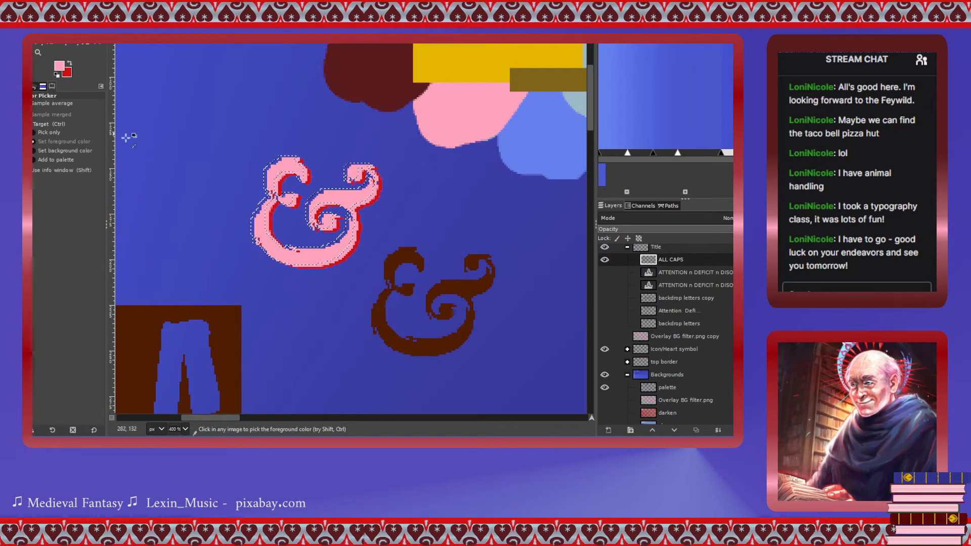
scroll(276, 193, down, 5)
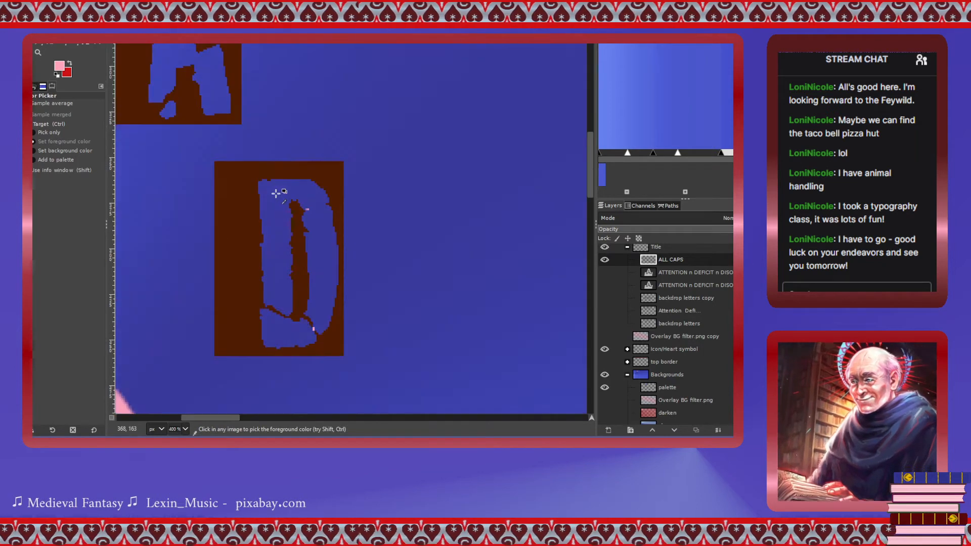
scroll(277, 193, up, 5)
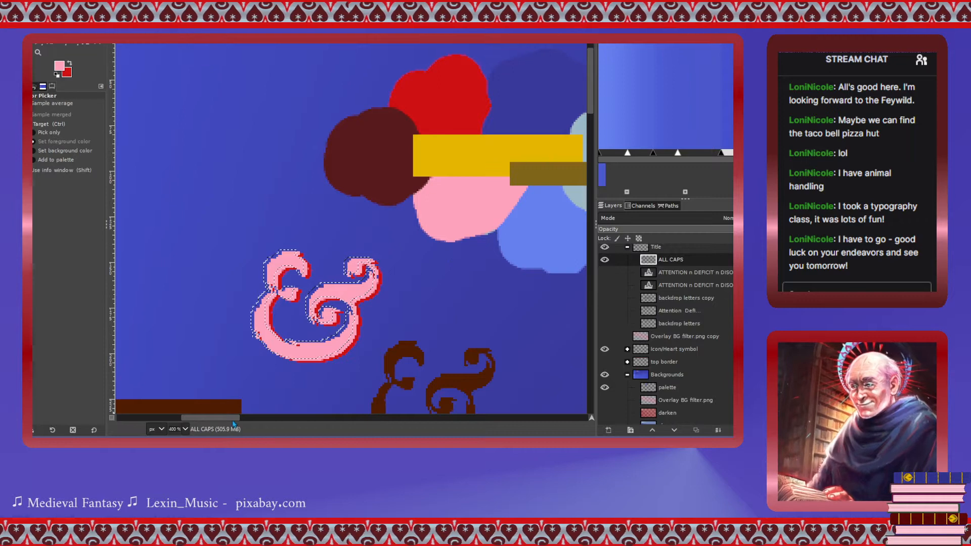
drag(229, 418, 247, 418)
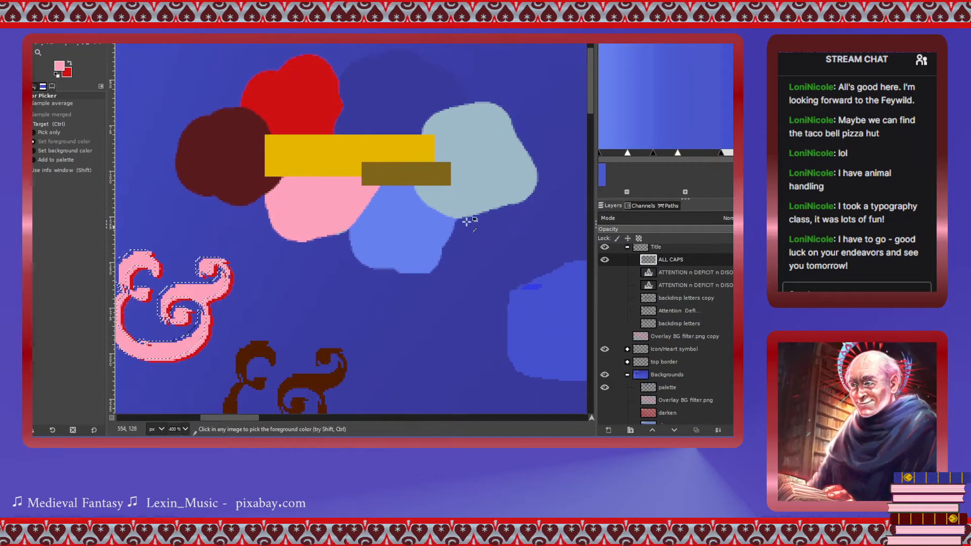
click(490, 187)
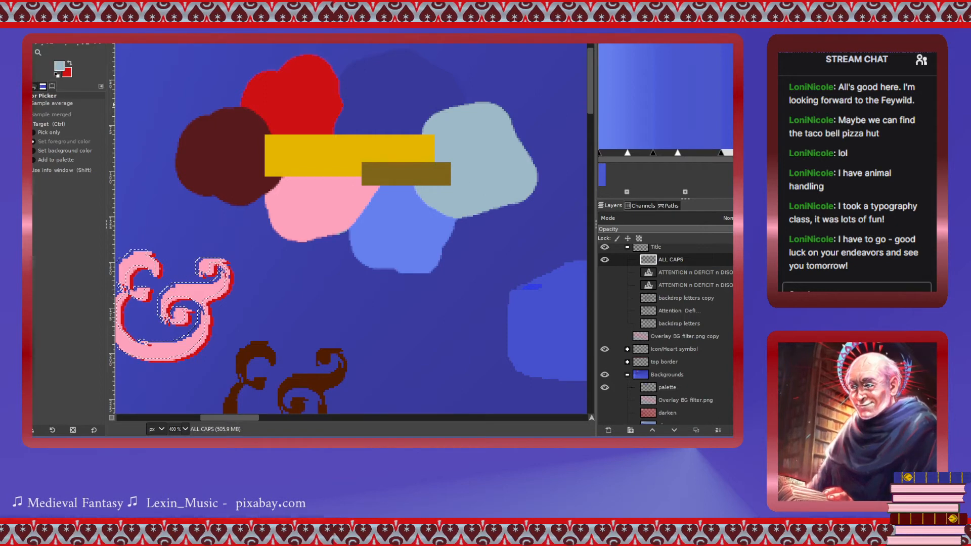
Paint the shifted ampersand outline gray-blue with the Pencil and clear the selection.
key(shift+b)
drag(240, 418, 216, 418)
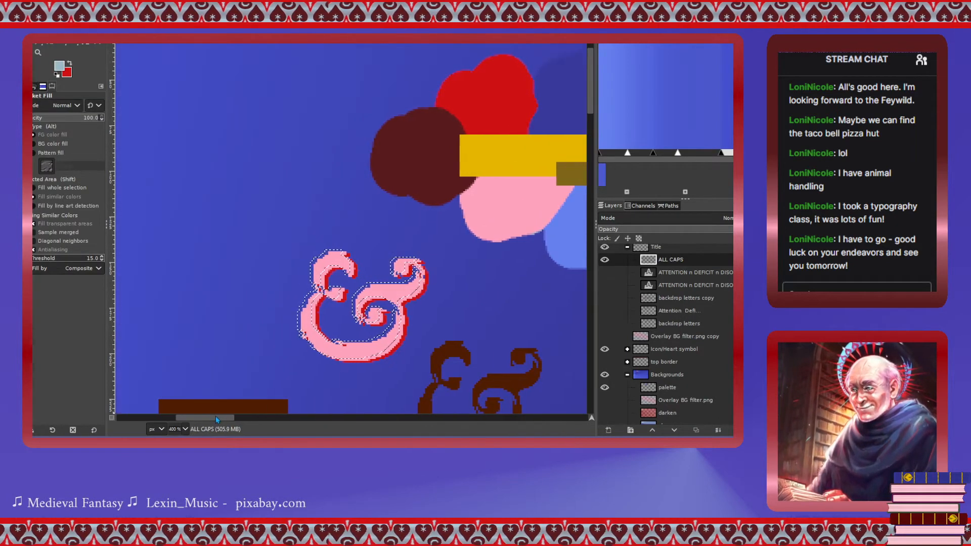
key(n)
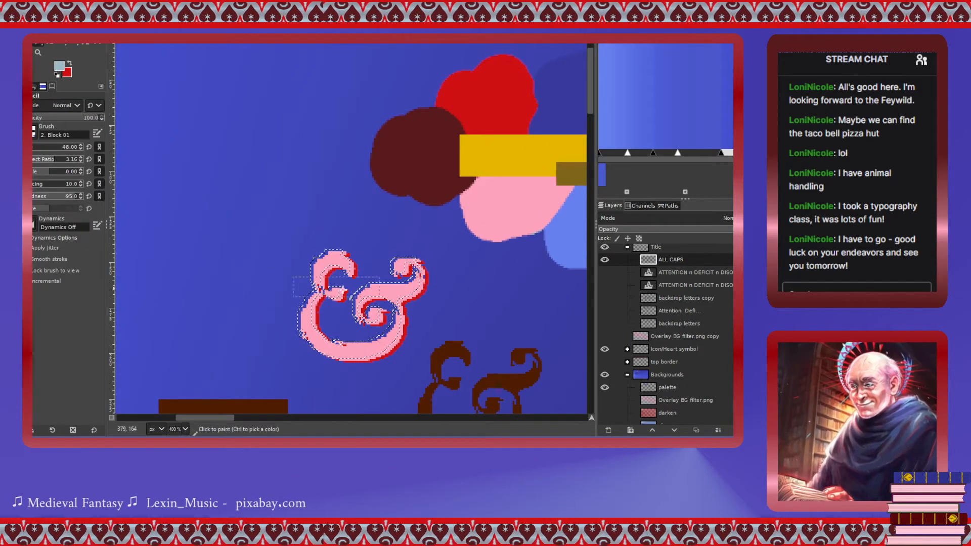
click(334, 247)
mouse_move(334, 248)
mouse_down()
mouse_move(319, 313)
mouse_move(329, 375)
mouse_move(361, 345)
mouse_move(394, 252)
mouse_move(384, 324)
mouse_move(392, 368)
mouse_up()
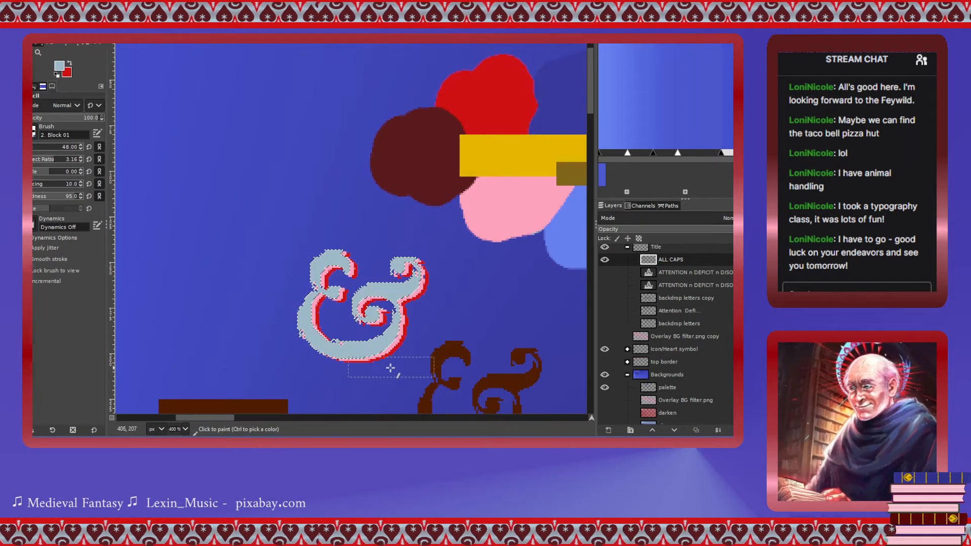
key(ctrl+shift+a)
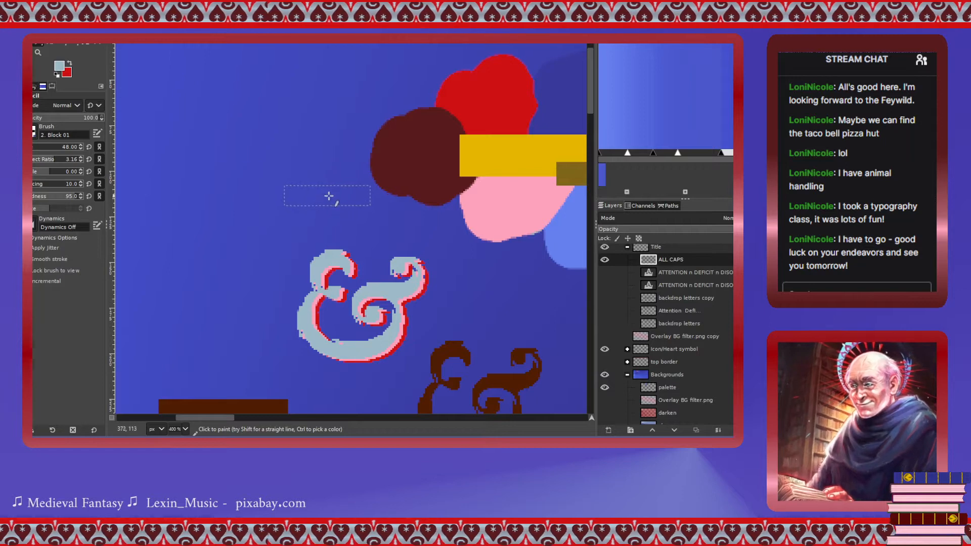
Undo the ampersand's gray-blue painting, pink fill and outline shifts, back to the plain red fill.
key(ctrl+z)
key(ctrl+z)
key(ctrl+z)
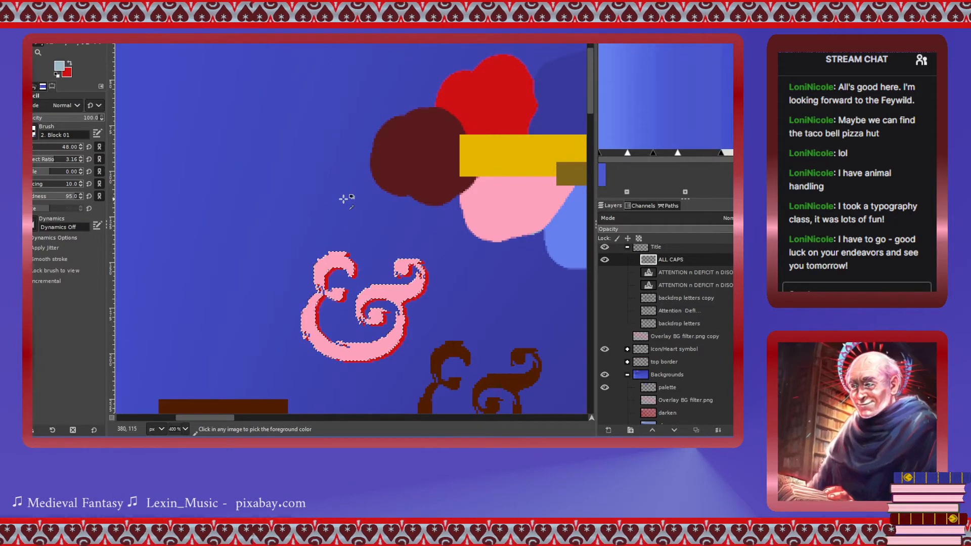
key(ctrl+period)
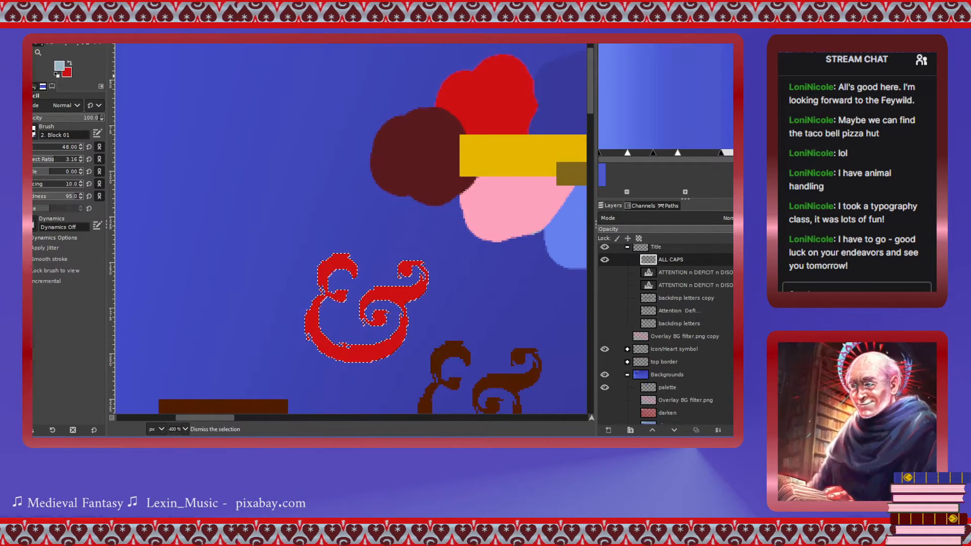
Clear the ampersand selection and prepare the Pencil with size 1 and bright red as the foreground color.
key(ctrl+shift+a)
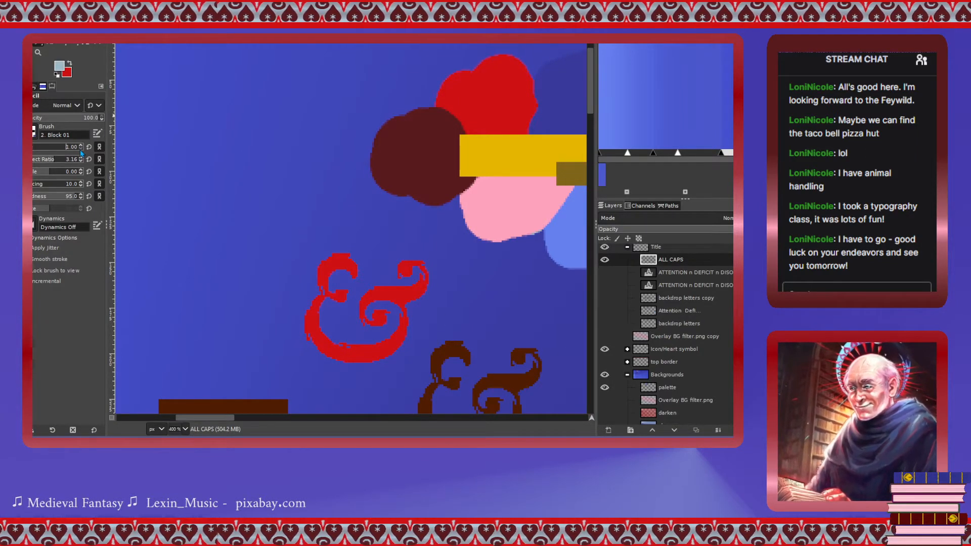
click(69, 63)
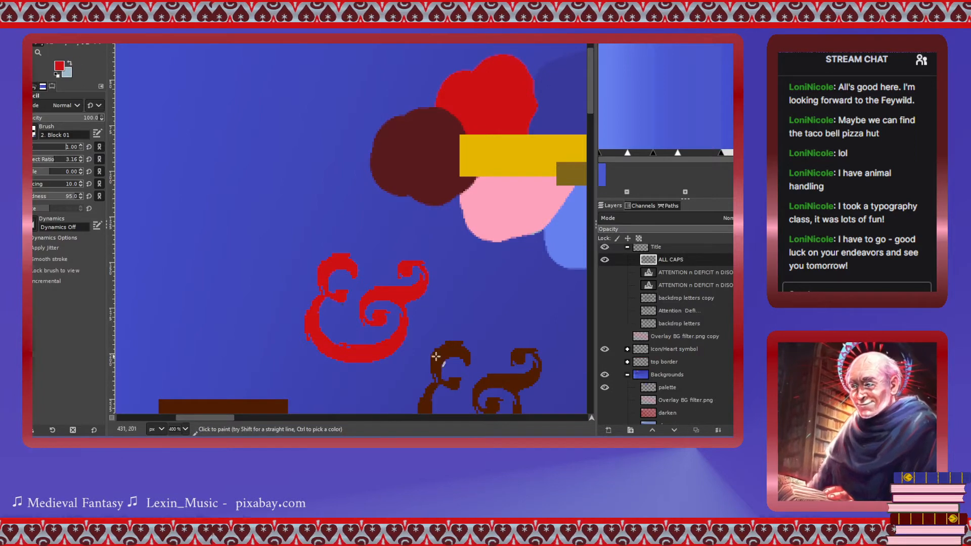
scroll(390, 309, left, 5)
scroll(391, 310, right, 5)
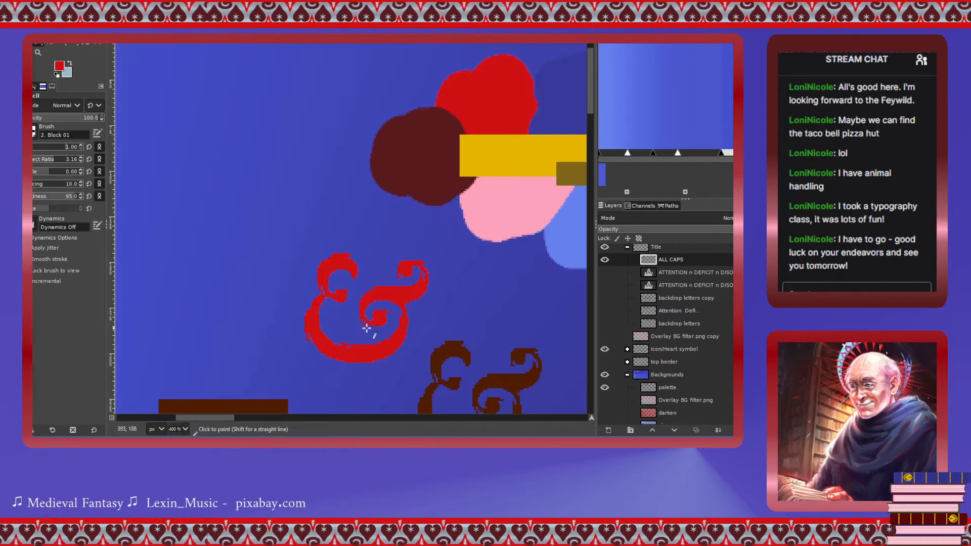
scroll(369, 325, up, 3)
scroll(310, 371, down, 3)
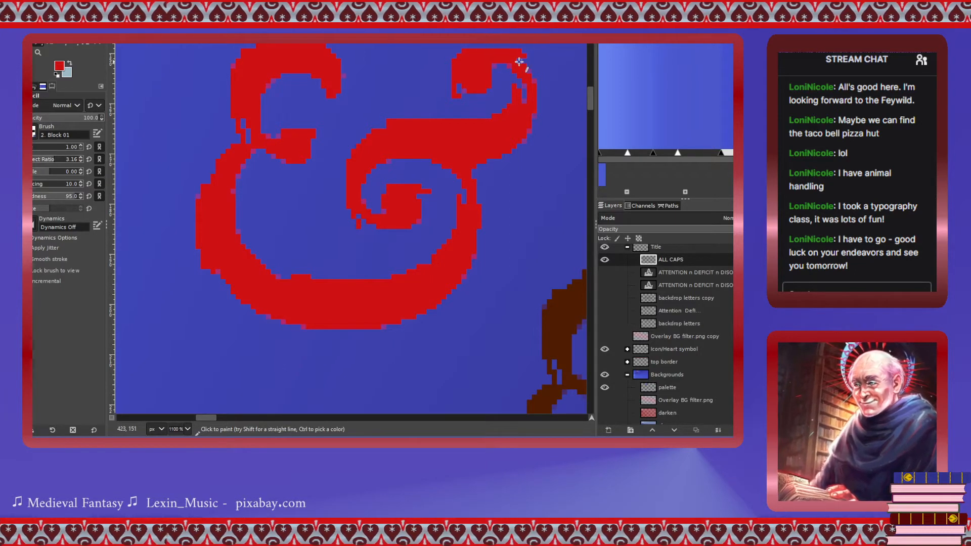
Cut out the stray red pixels hanging below the outer left end of the ampersand's inner curl with Rectangle Select.
key(r)
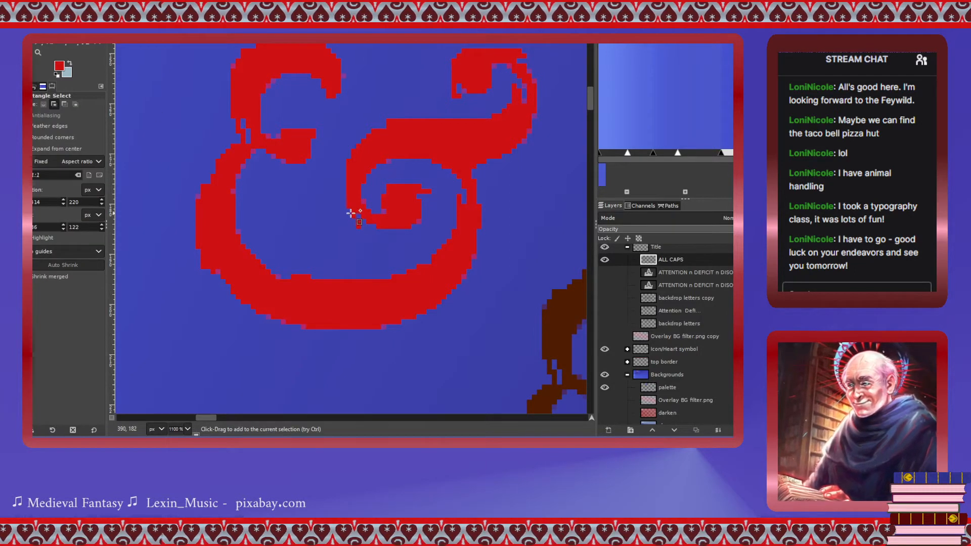
drag(350, 215, 360, 230)
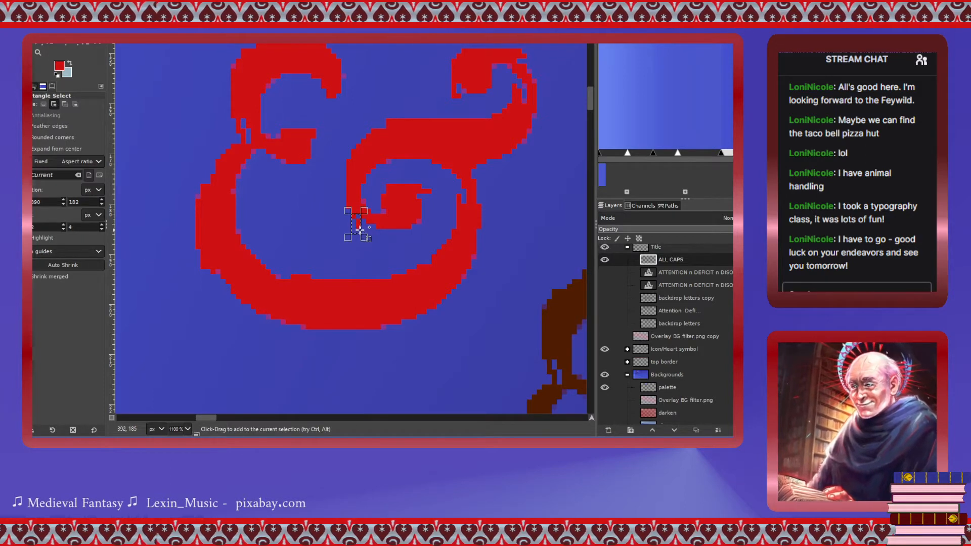
key(ctrl+x)
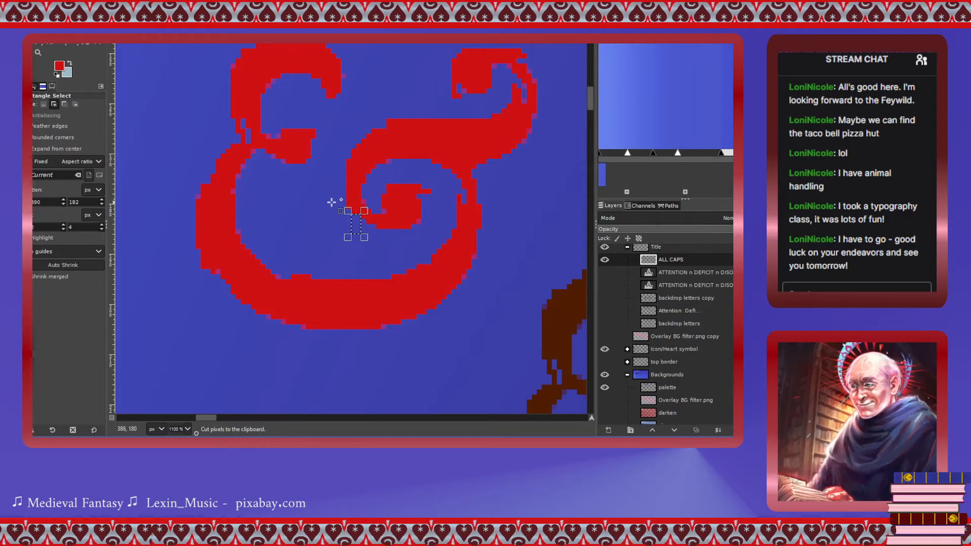
Cut away the stray pixels sticking out to the right of the ampersand's central spiral.
drag(426, 184, 431, 198)
key(ctrl+x)
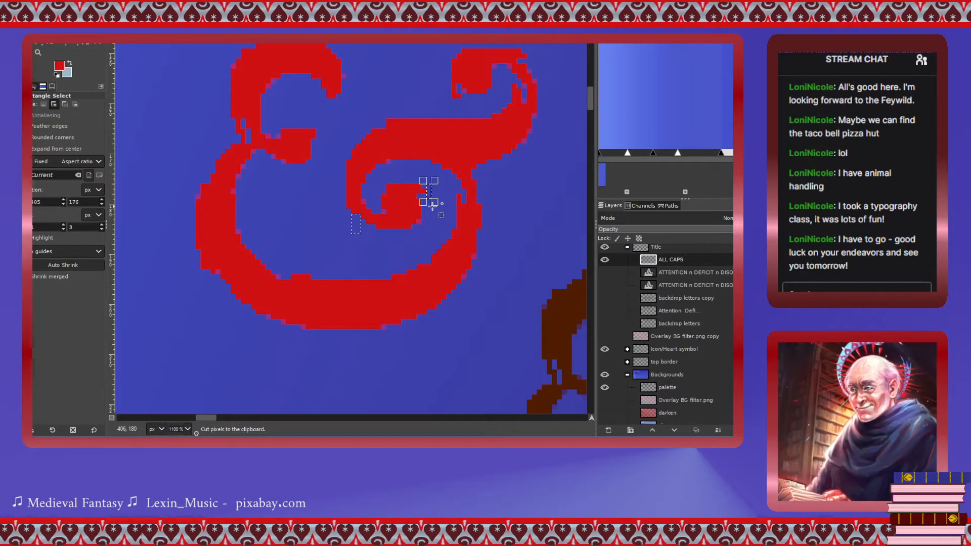
drag(425, 193, 427, 202)
key(ctrl+x)
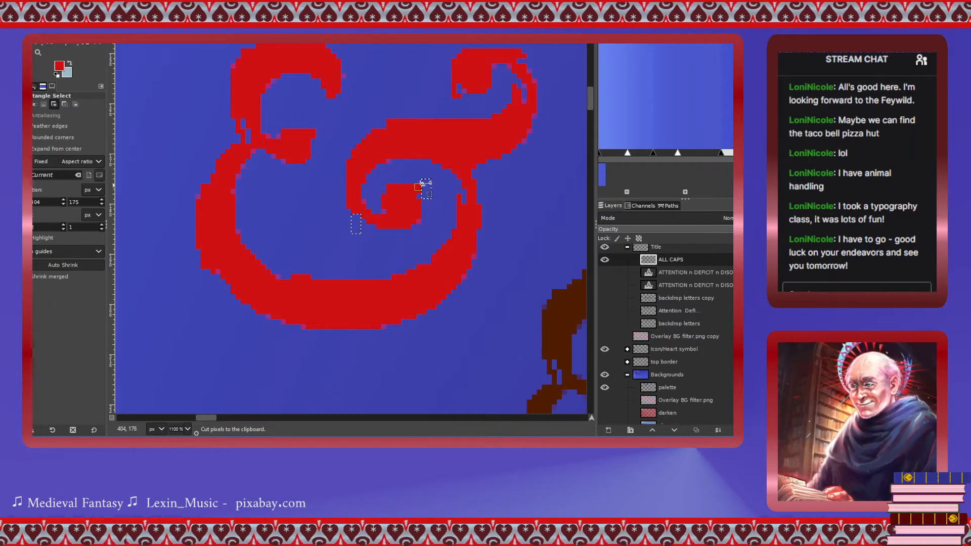
drag(411, 179, 416, 179)
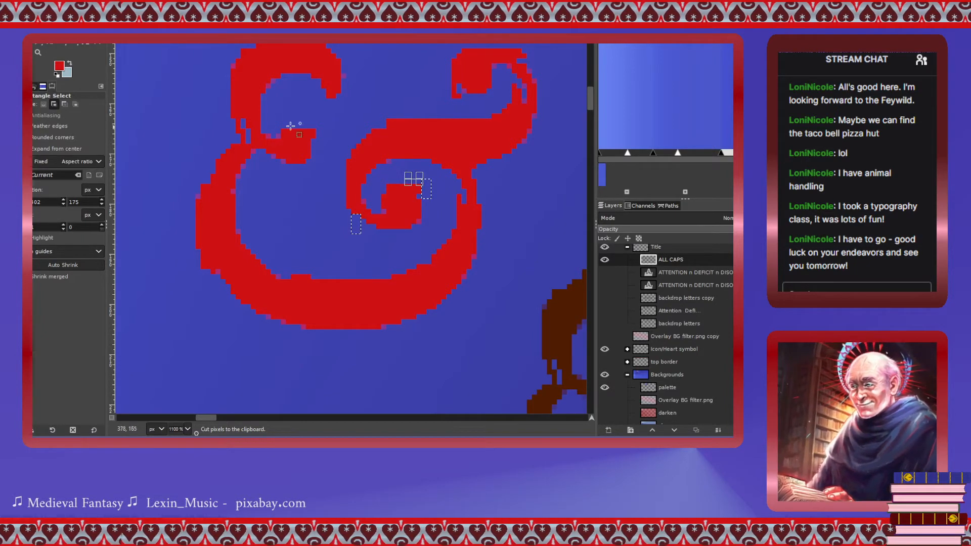
Make Rectangle Select replace the current selection, and cut a 4 × 4 px area at the spiral's upper-right corner.
click(44, 104)
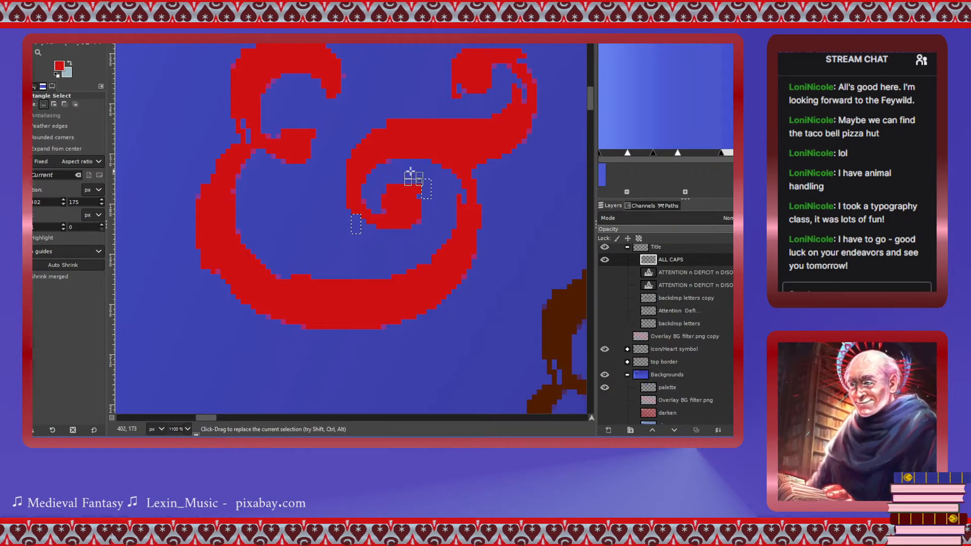
drag(412, 171, 430, 192)
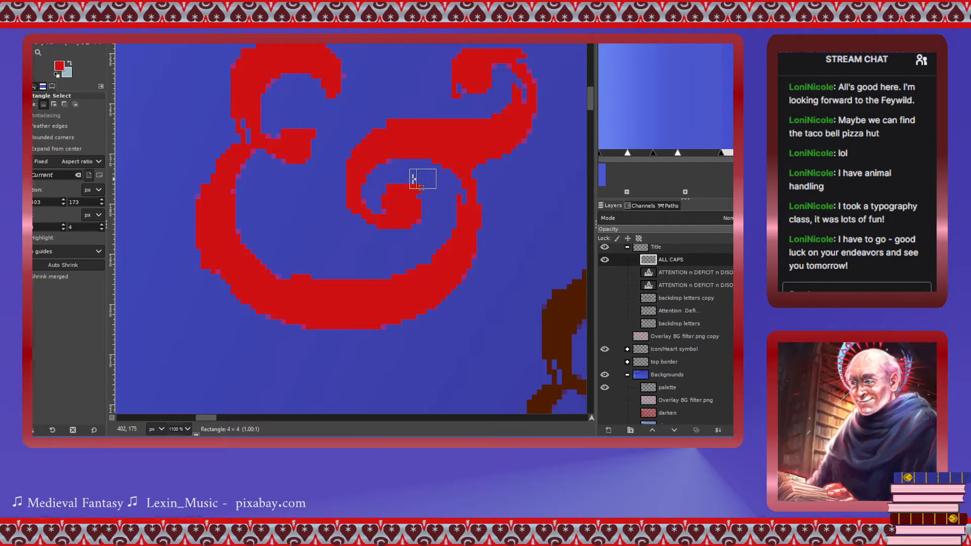
key(ctrl+x)
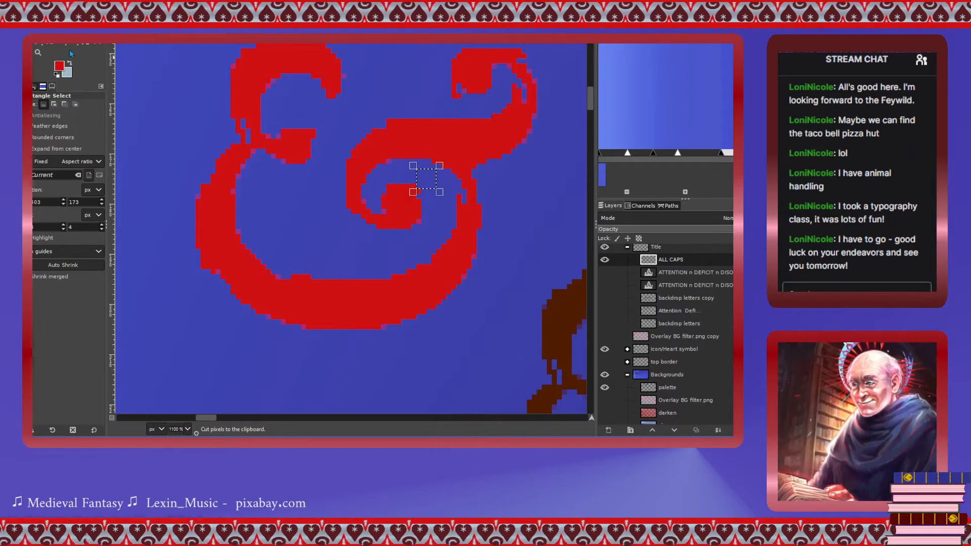
Cut away the stray pixels at the top of the red ampersand's upper-left arc and beside its upper-right curl.
scroll(349, 162, up, 3)
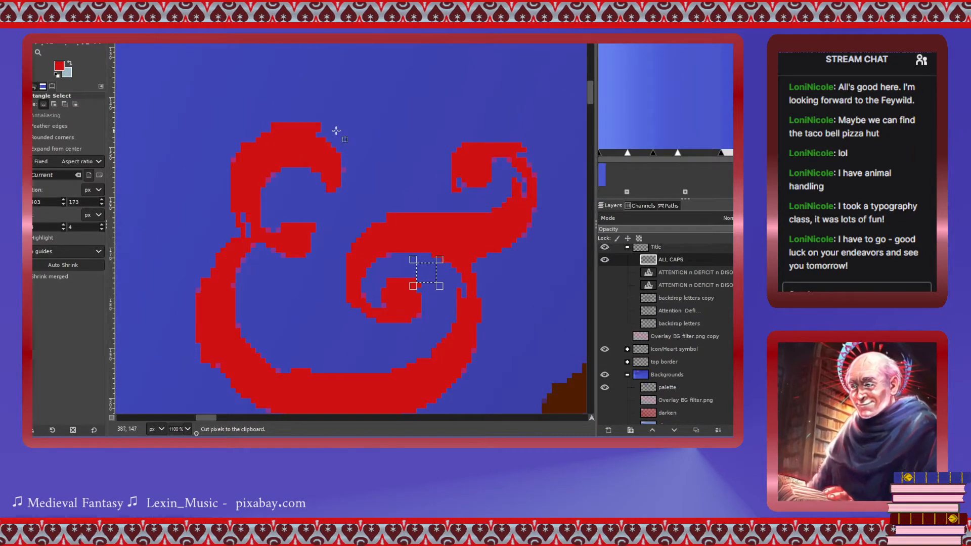
drag(316, 113, 332, 128)
key(ctrl+x)
drag(518, 134, 414, 154)
scroll(415, 153, down, 3)
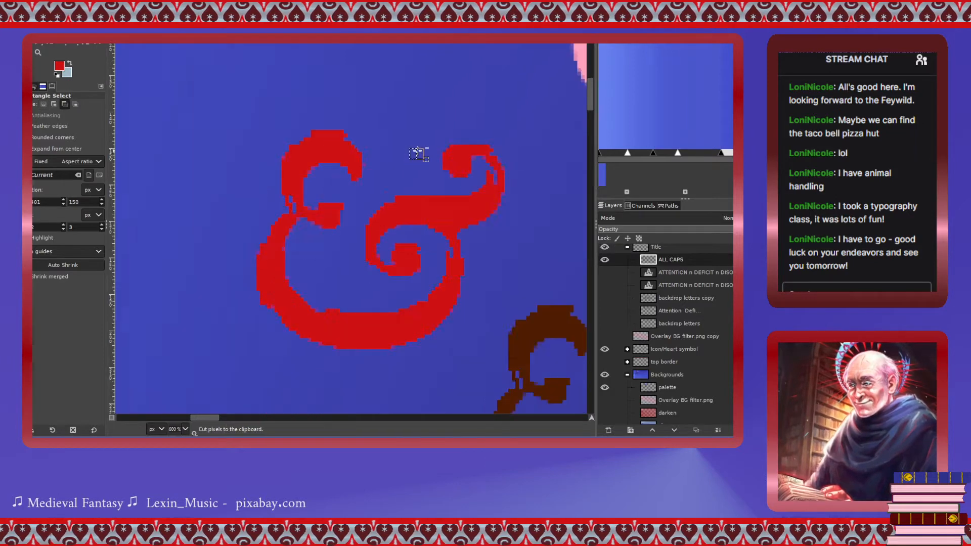
scroll(418, 151, down, 1)
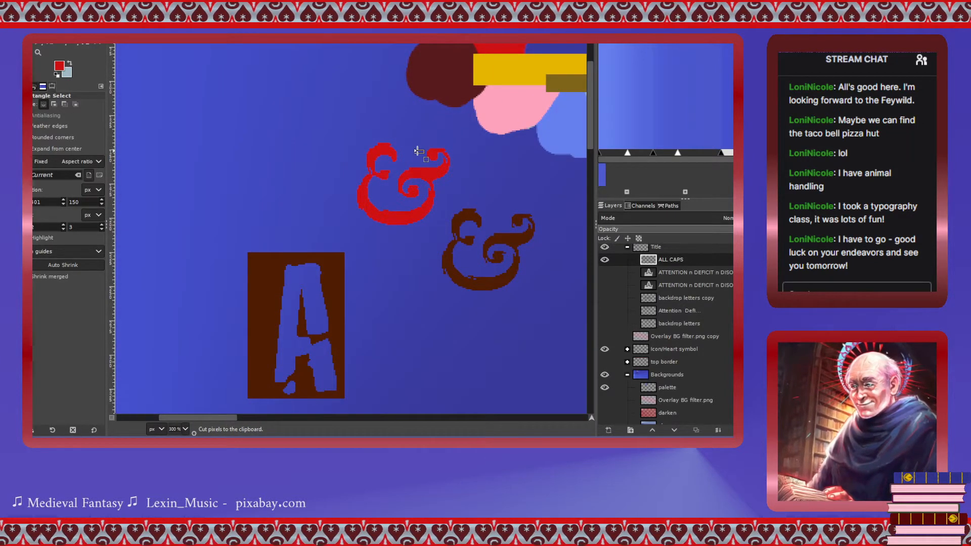
scroll(418, 152, up, 4)
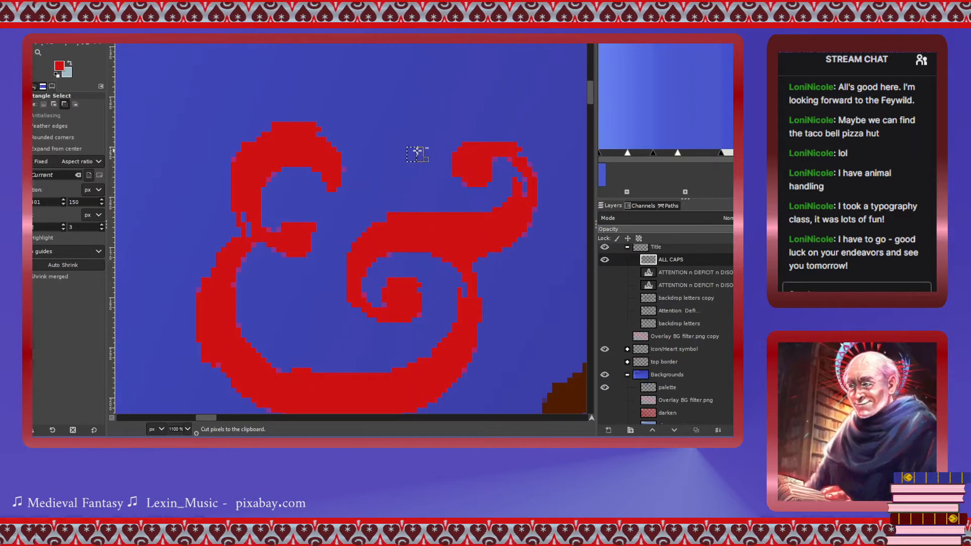
scroll(418, 152, down, 4)
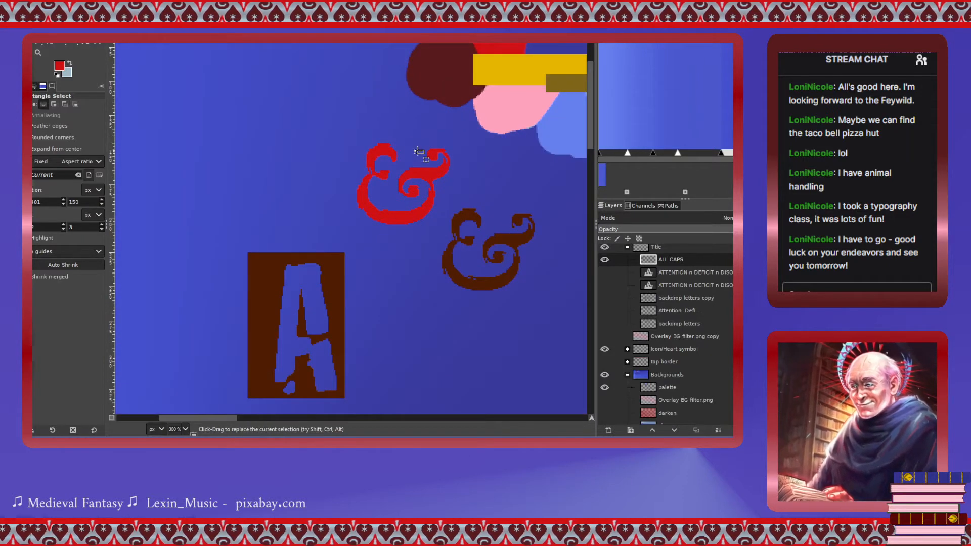
scroll(677, 305, up, 1)
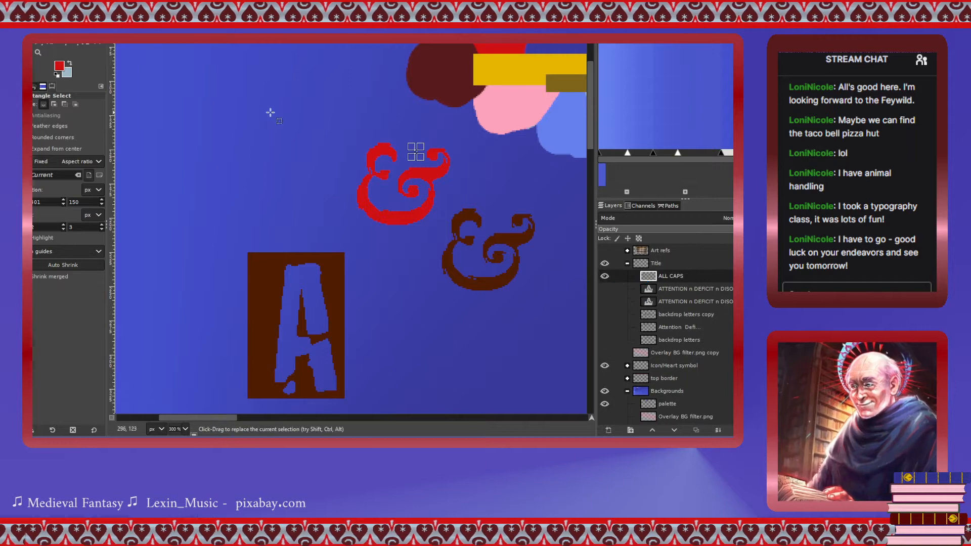
Add a text box in the empty area above the A block and enter "&" in it.
click(96, 44)
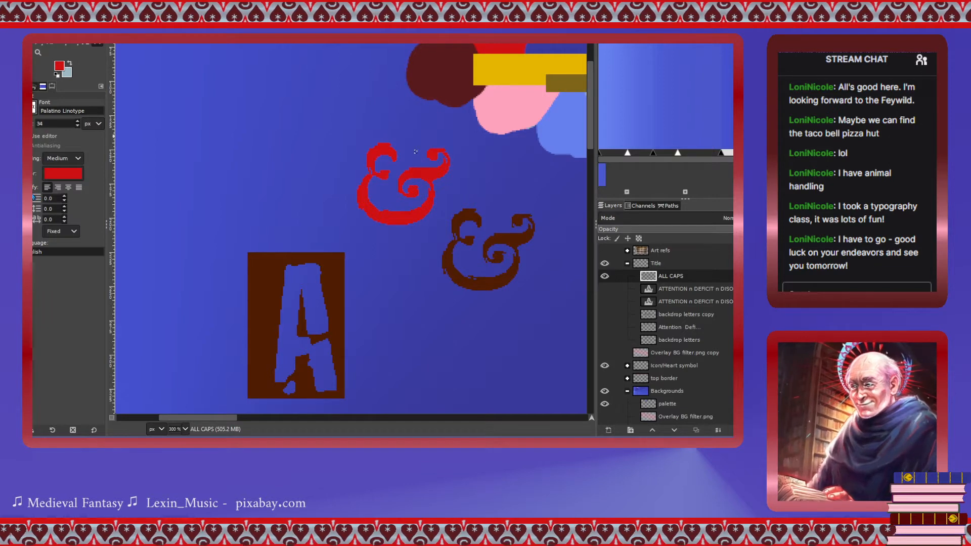
drag(134, 85, 329, 227)
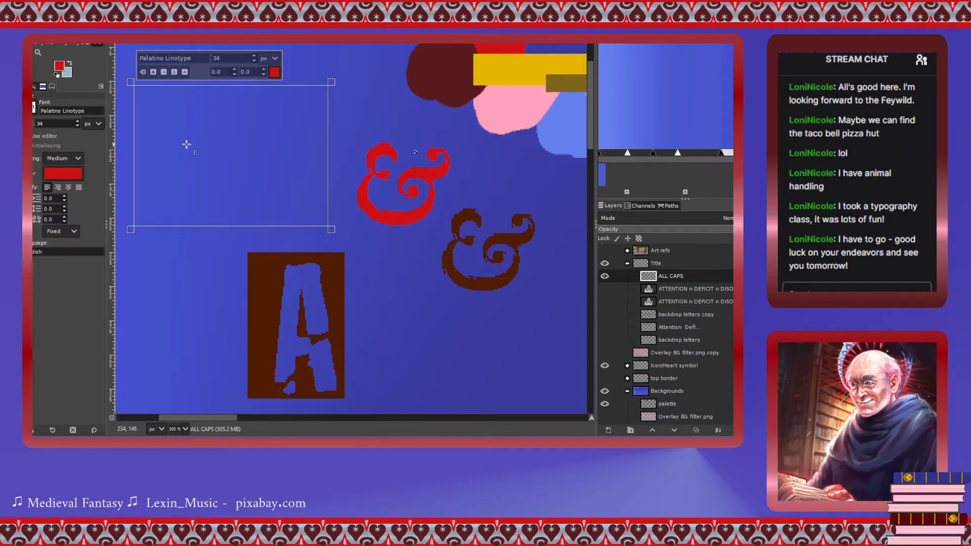
text(&)
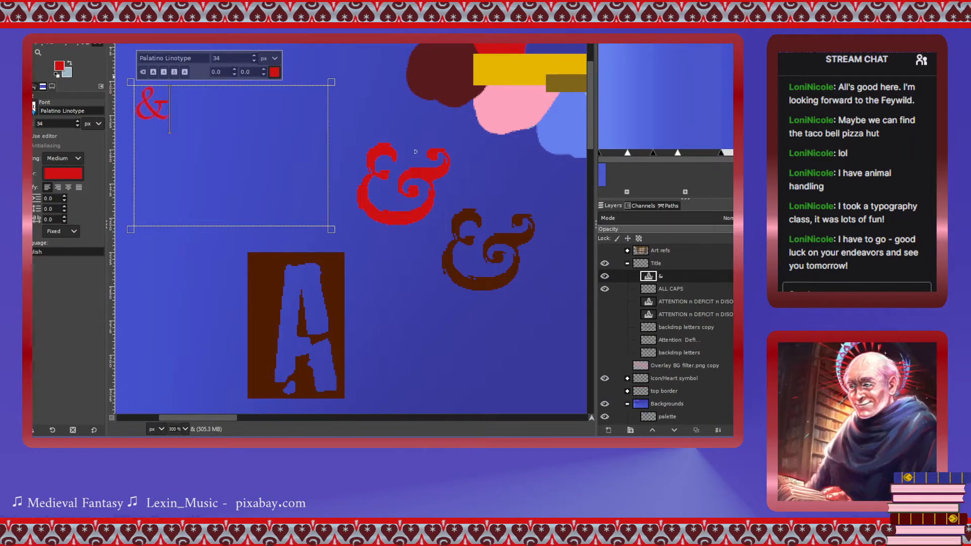
Set the new ampersand's font to Parchment and its size to 113 px, and enlarge the text box downward and to the right.
click(52, 205)
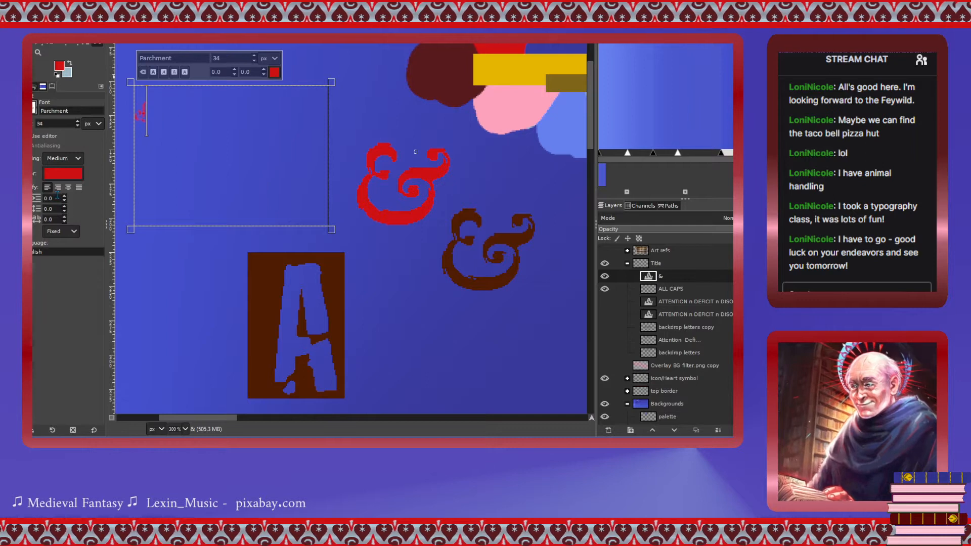
click(254, 56)
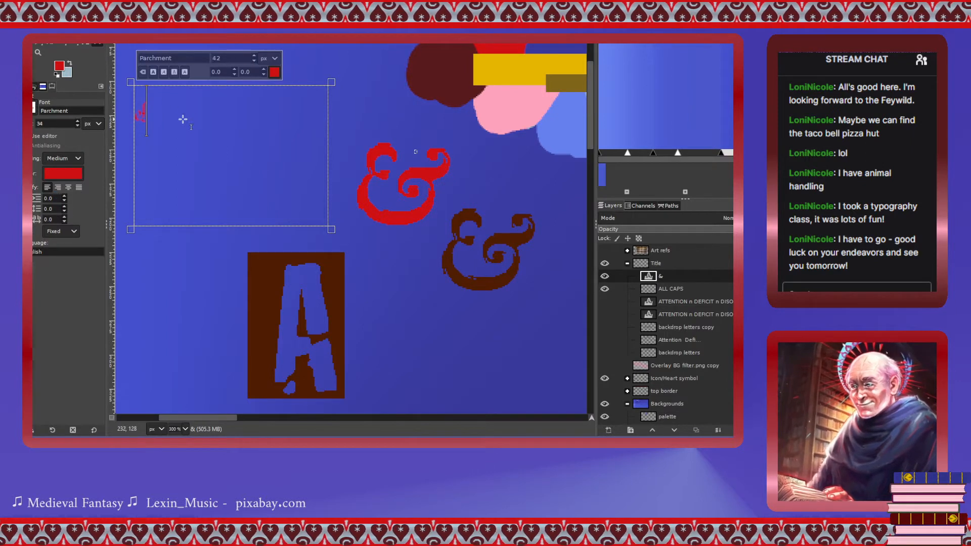
click(77, 122)
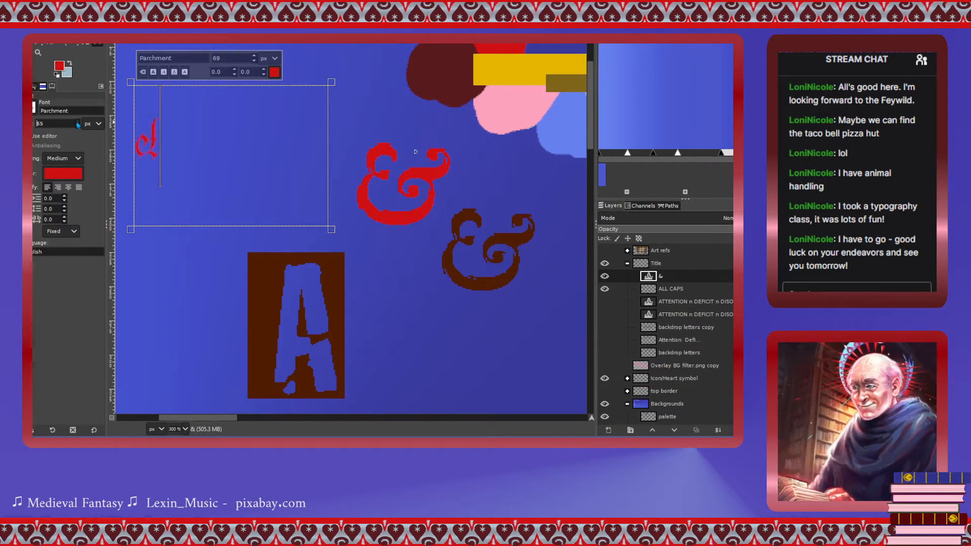
drag(196, 235, 199, 369)
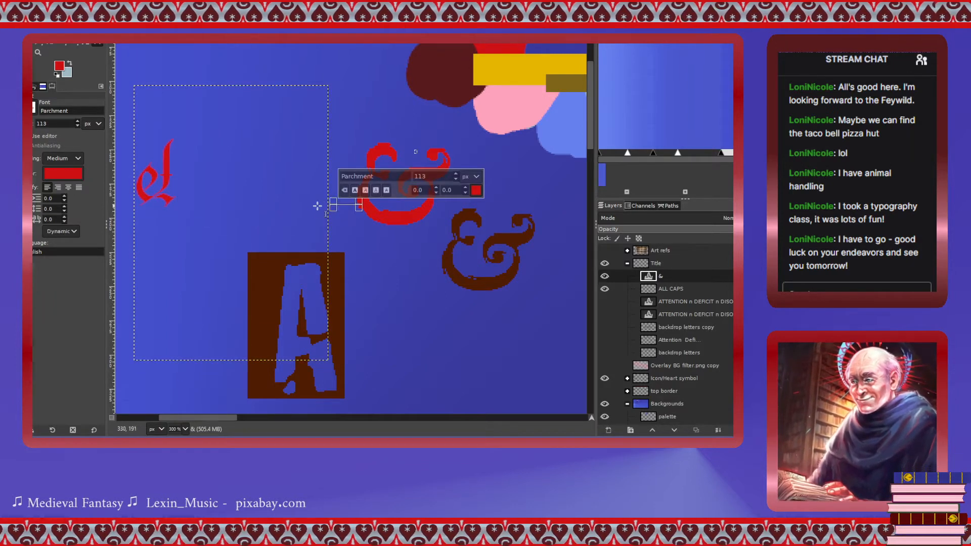
drag(329, 206, 368, 207)
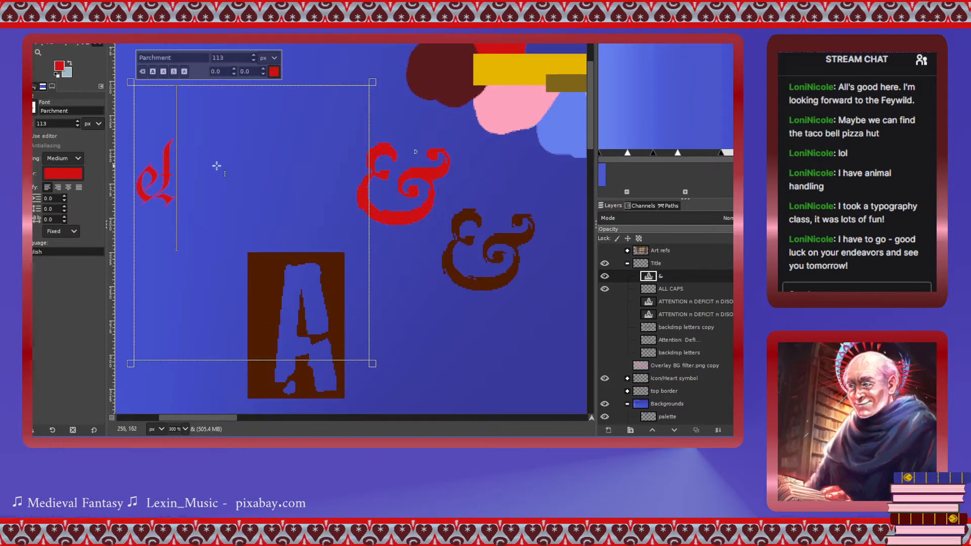
Try the ampersand text in Playbill Ultra-Condensed, Algerian Extra-Condensed and Agency FB Condensed.
click(33, 110)
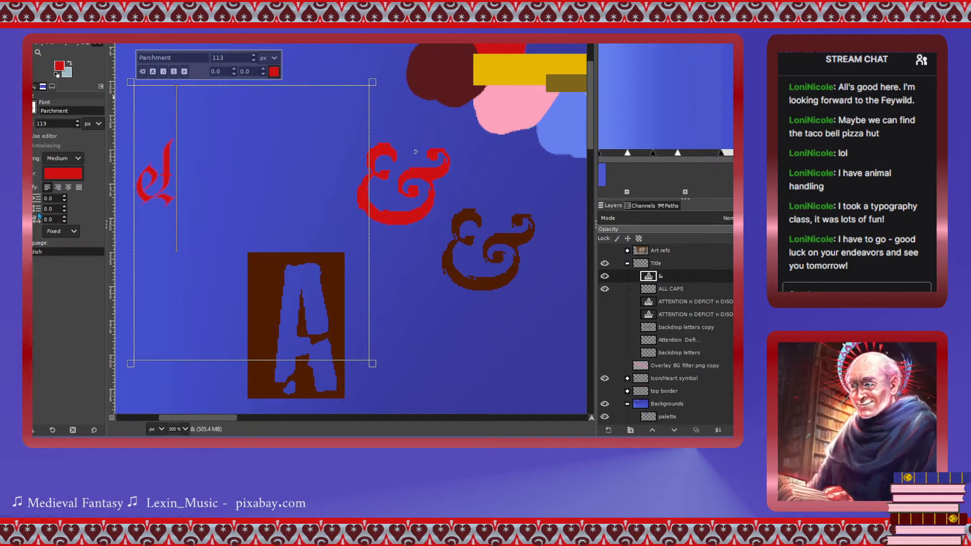
click(33, 224)
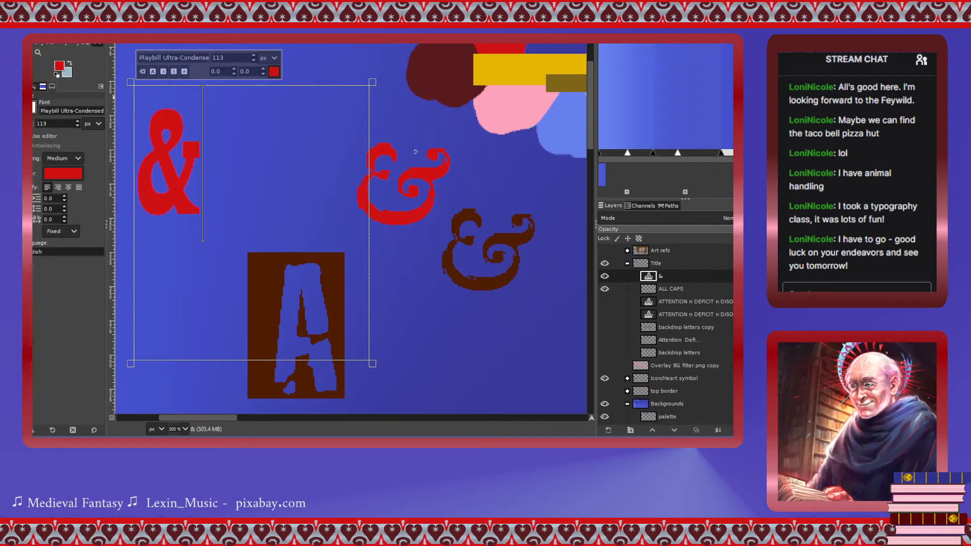
click(66, 155)
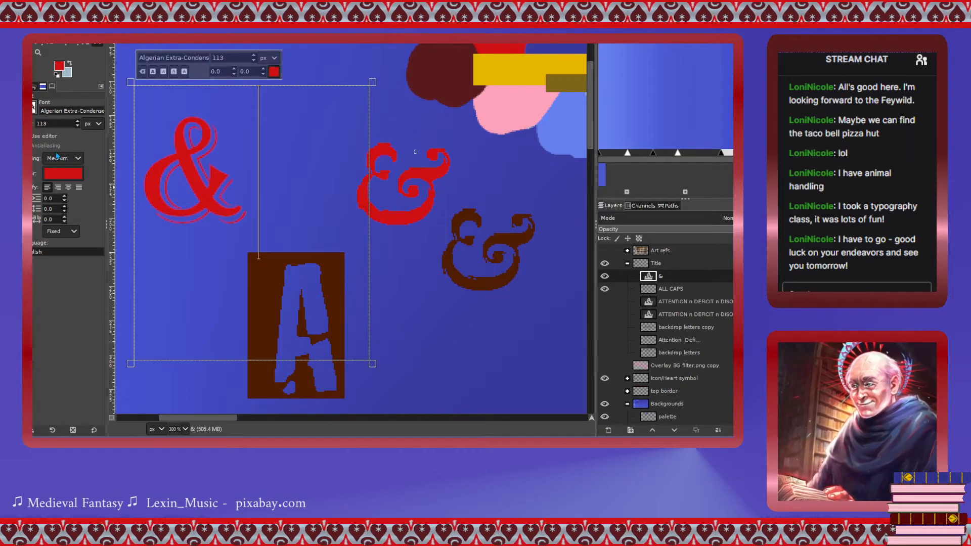
click(40, 169)
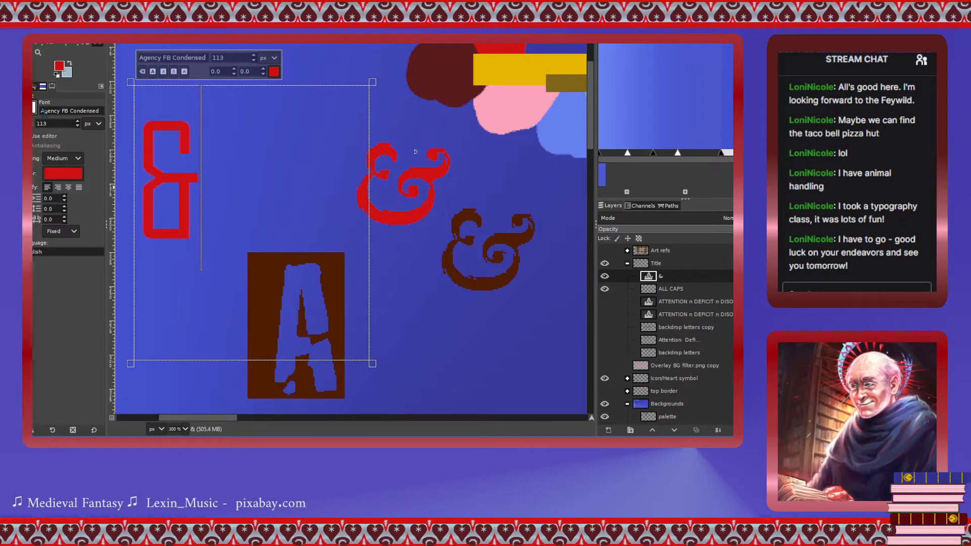
Try to find a font for the ampersand by the name "antique", and clear the font name.
drag(41, 112, 104, 118)
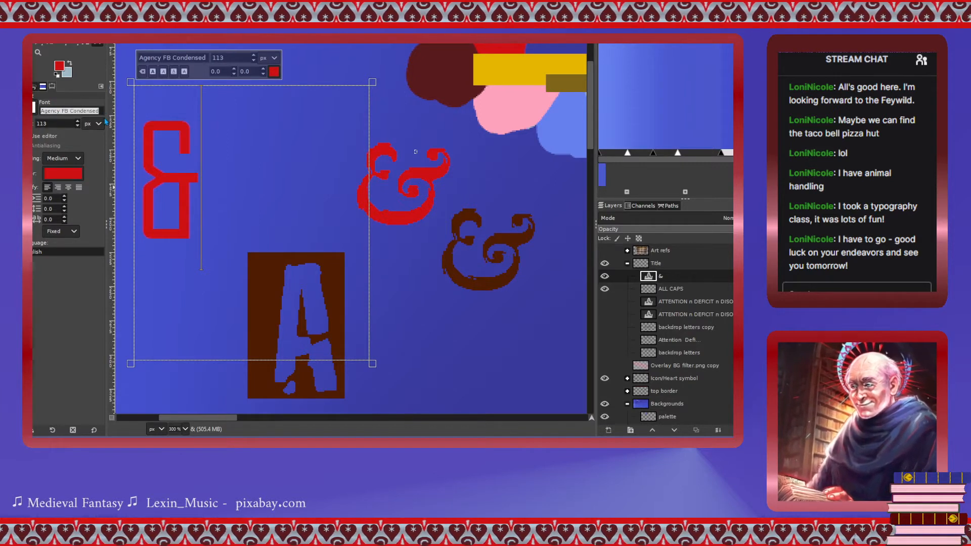
text(ari)
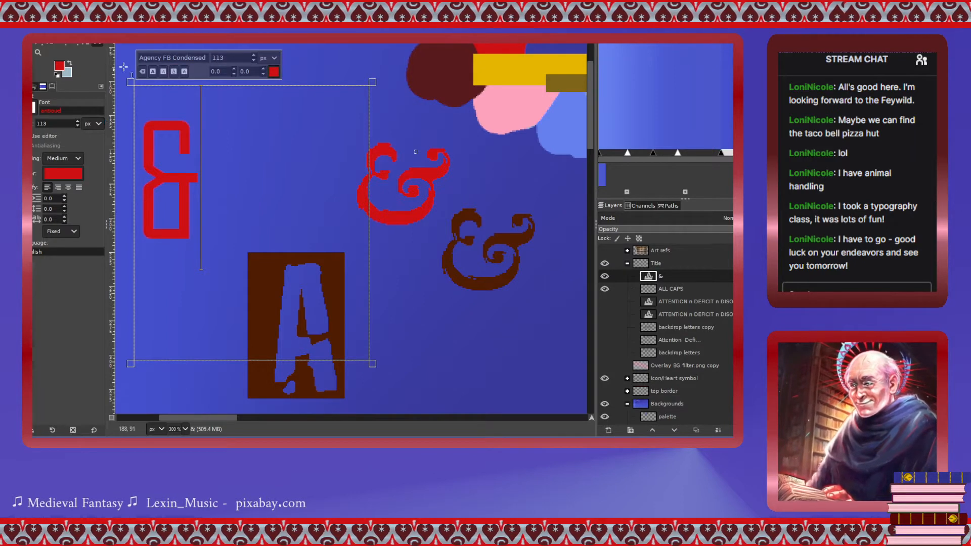
triple_click(189, 58)
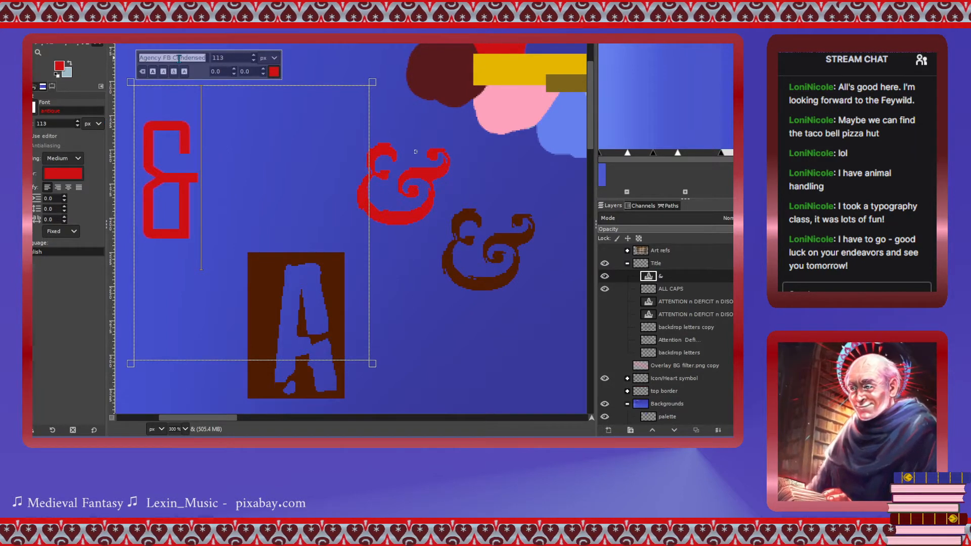
text(antique)
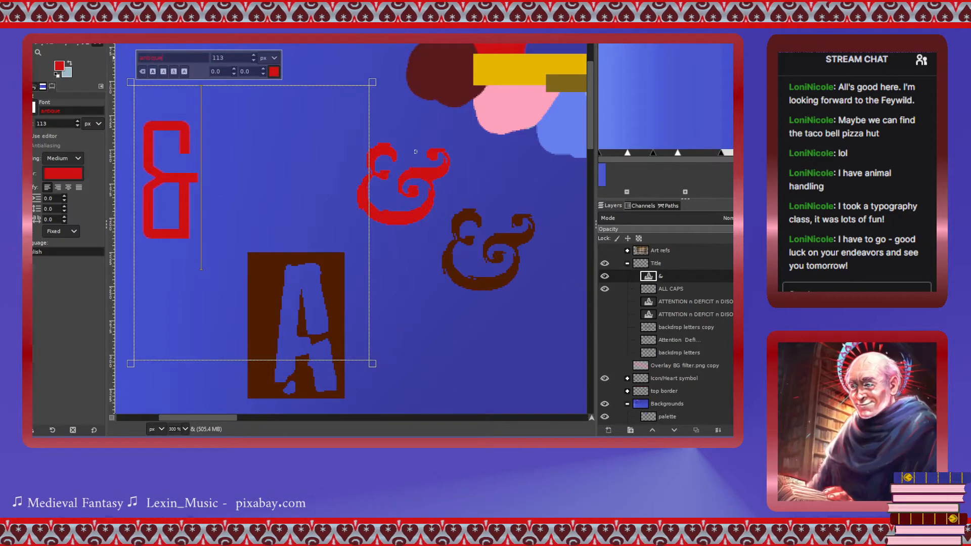
drag(182, 58, 62, 63)
key(BackSpace)
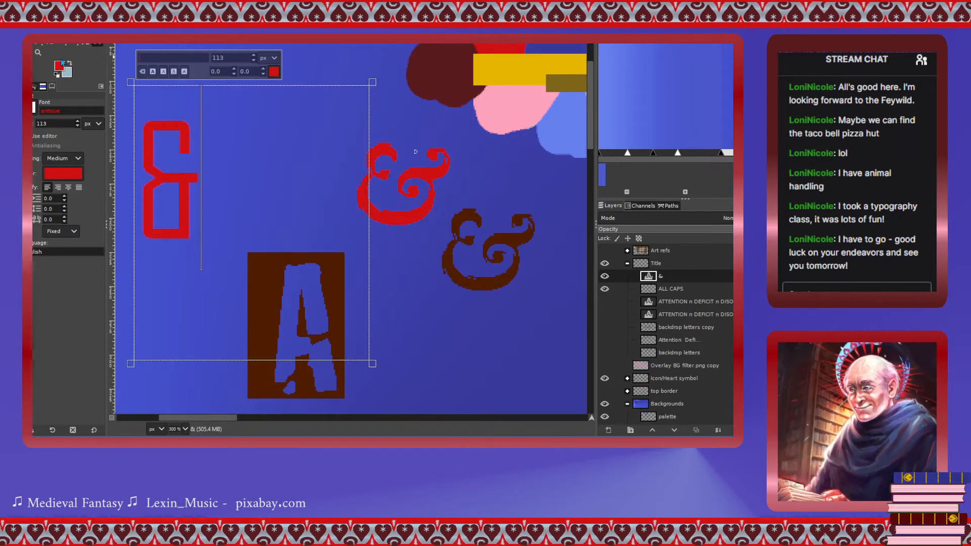
drag(71, 112, 36, 112)
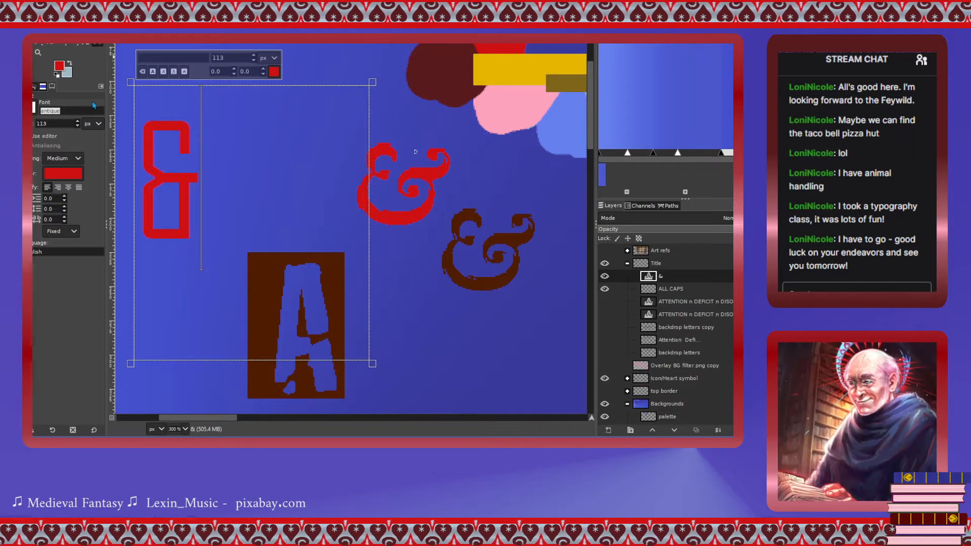
key(BackSpace)
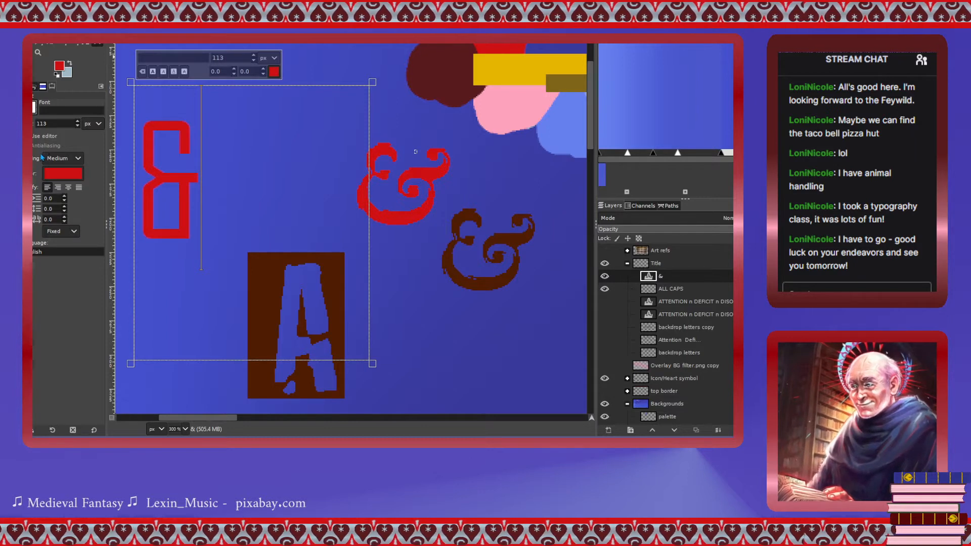
Preview the ampersand in successive fonts from Bahnschrift through Baskerville Old Face, Book Antiqua and Bradley Hand ITC to Brush Script MT Italic.
click(35, 116)
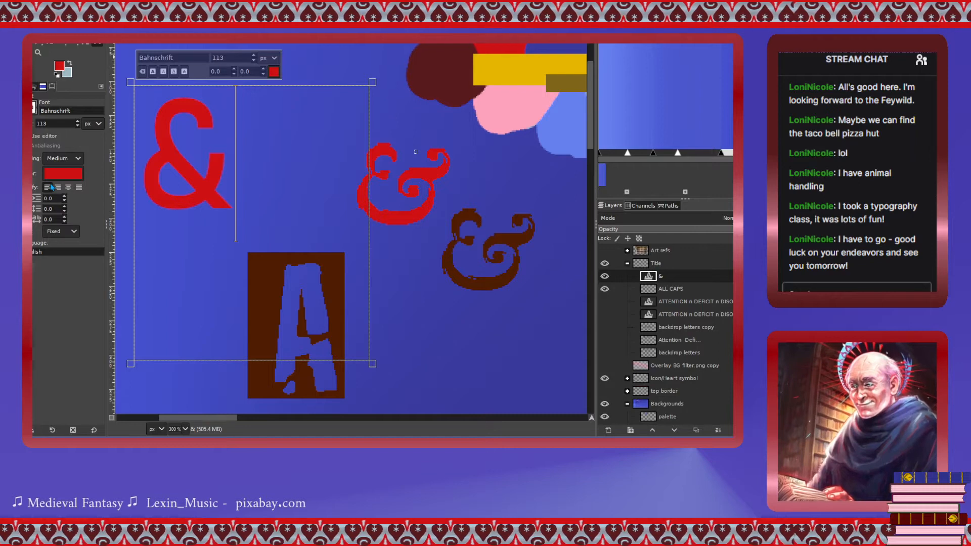
scroll(34, 108, down, 1)
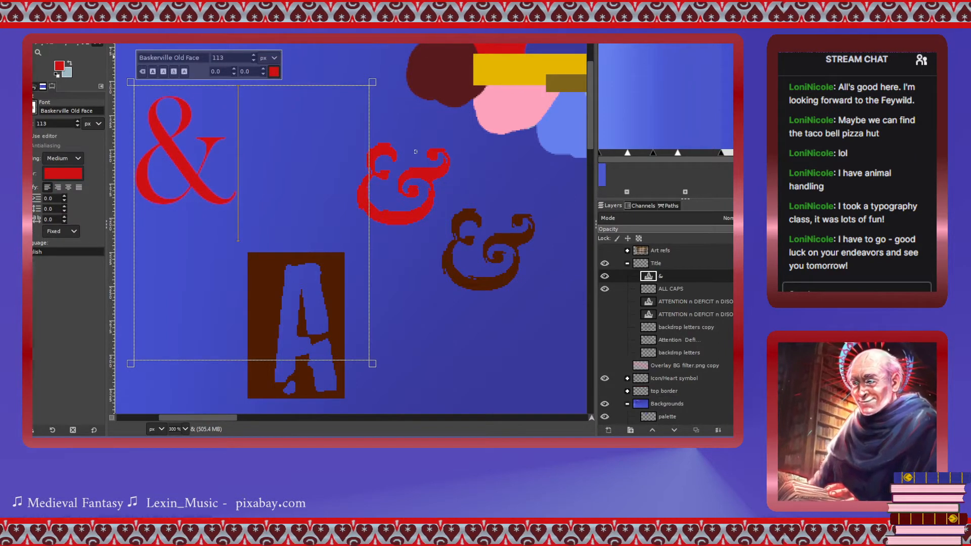
scroll(33, 108, down, 3)
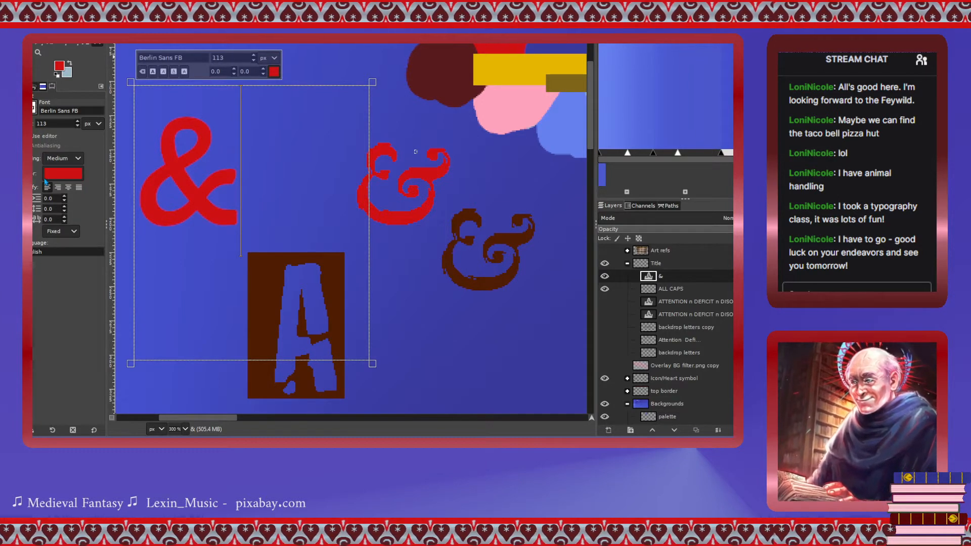
scroll(33, 108, down, 8)
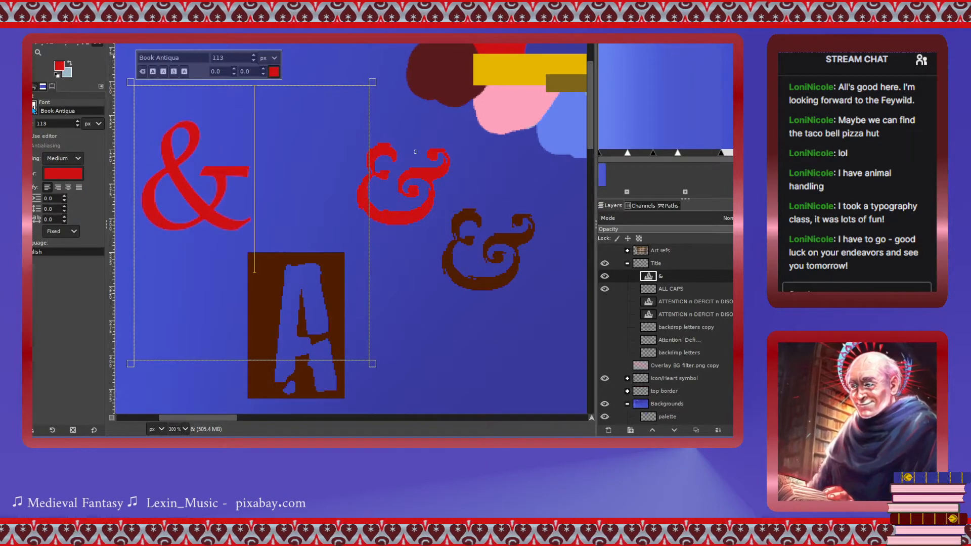
scroll(34, 108, down, 1)
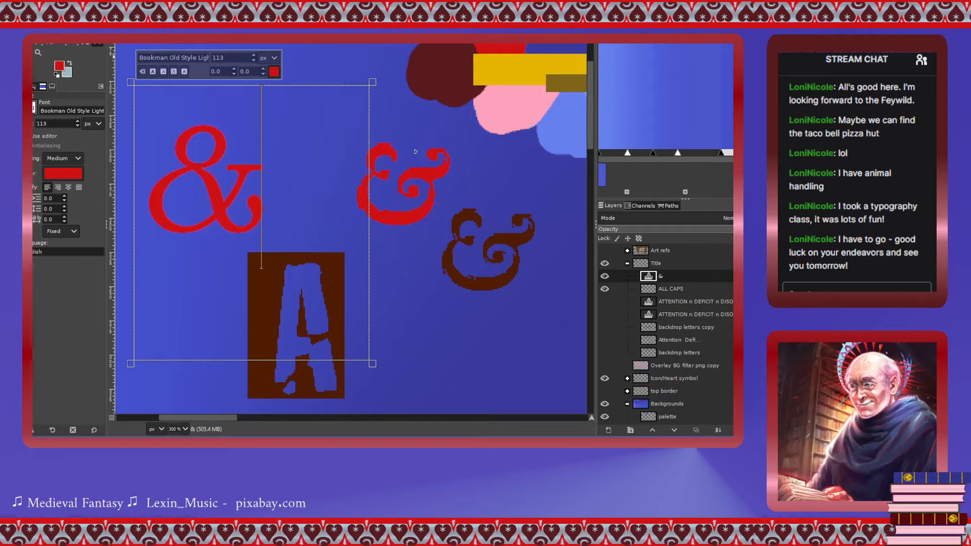
scroll(34, 107, down, 1)
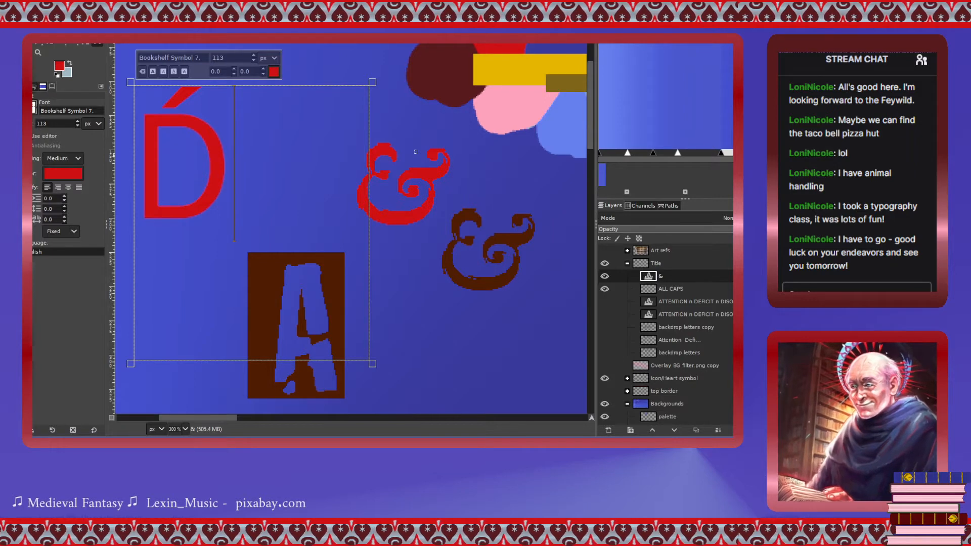
scroll(33, 108, down, 1)
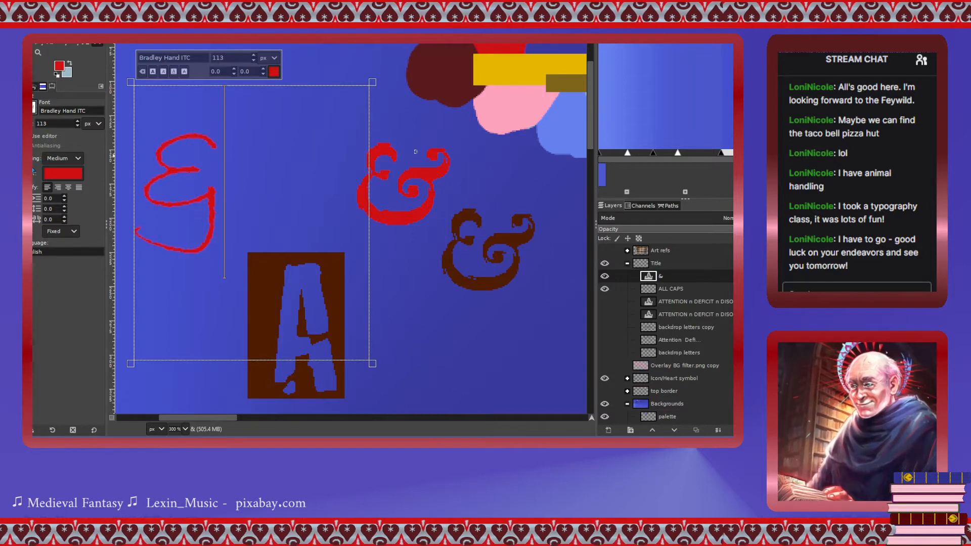
scroll(34, 108, down, 1)
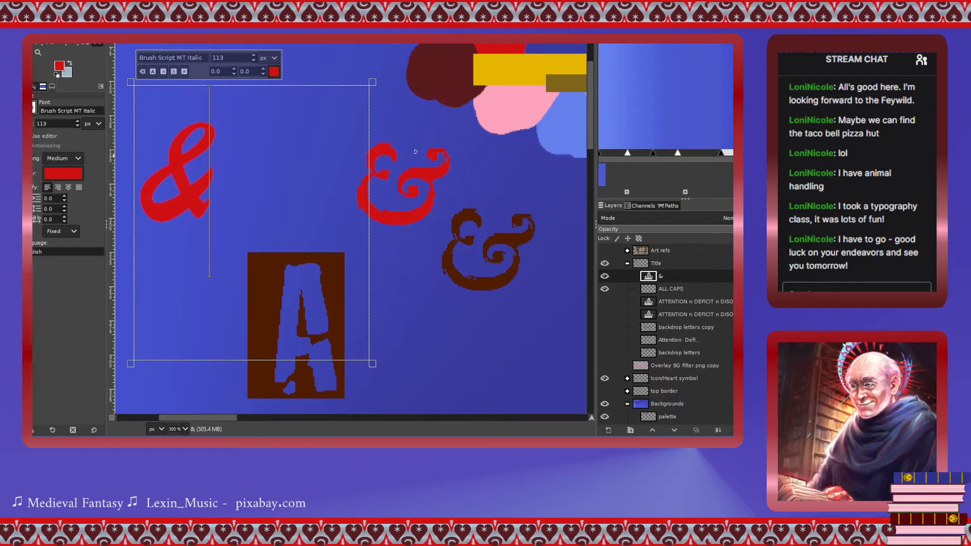
Try successive fonts on the ampersand text, including Calisto MT Bold, Century Schoolbook and Chiller Semi-Expanded, and set it to Constantia Bold Italic.
scroll(34, 108, down, 3)
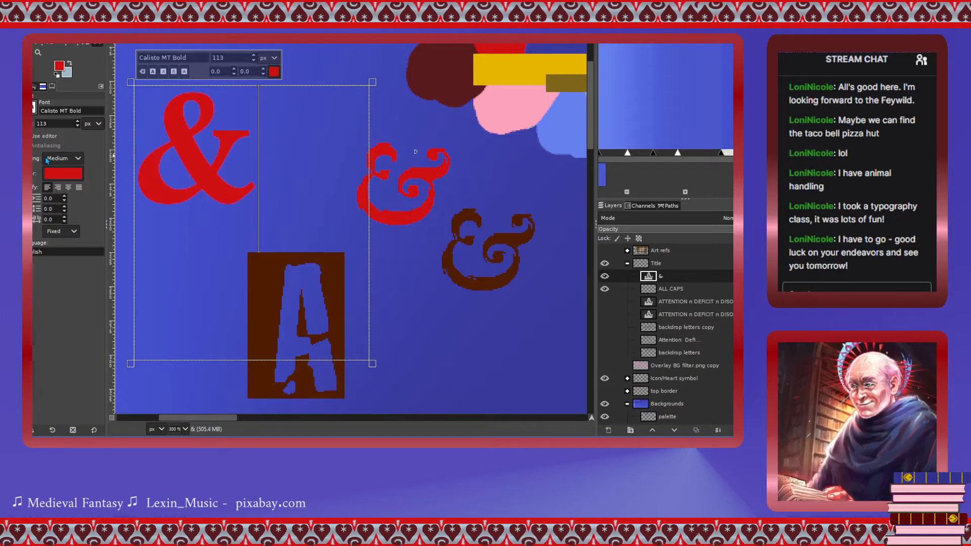
scroll(34, 108, down, 5)
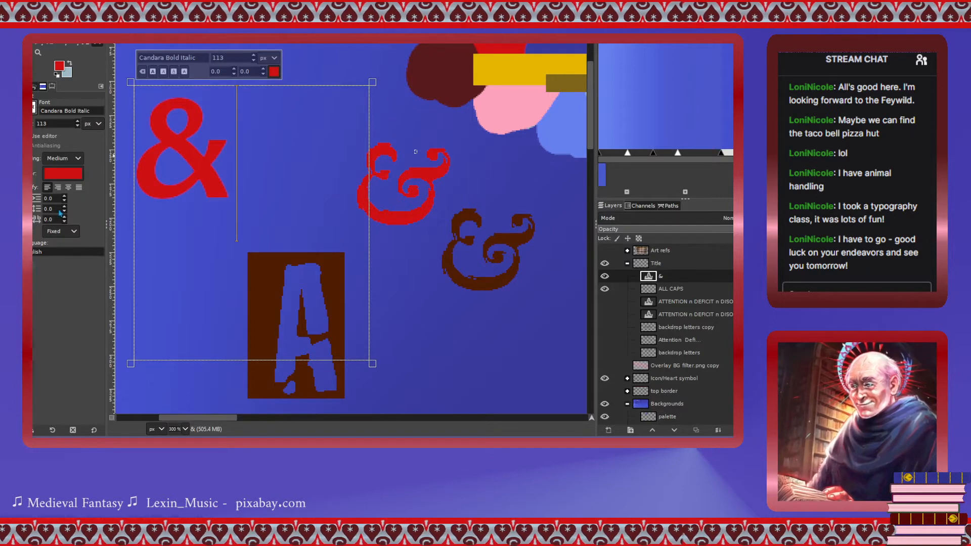
click(31, 203)
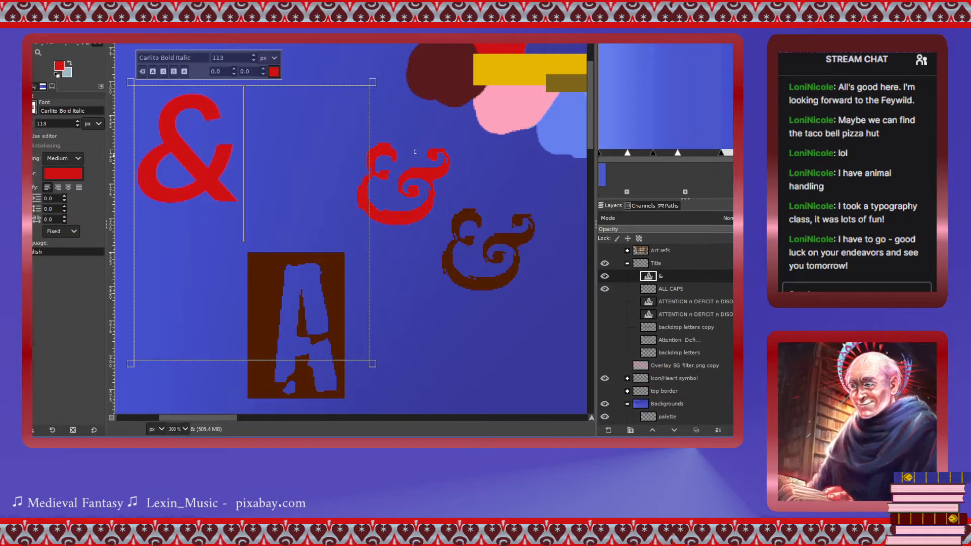
click(32, 179)
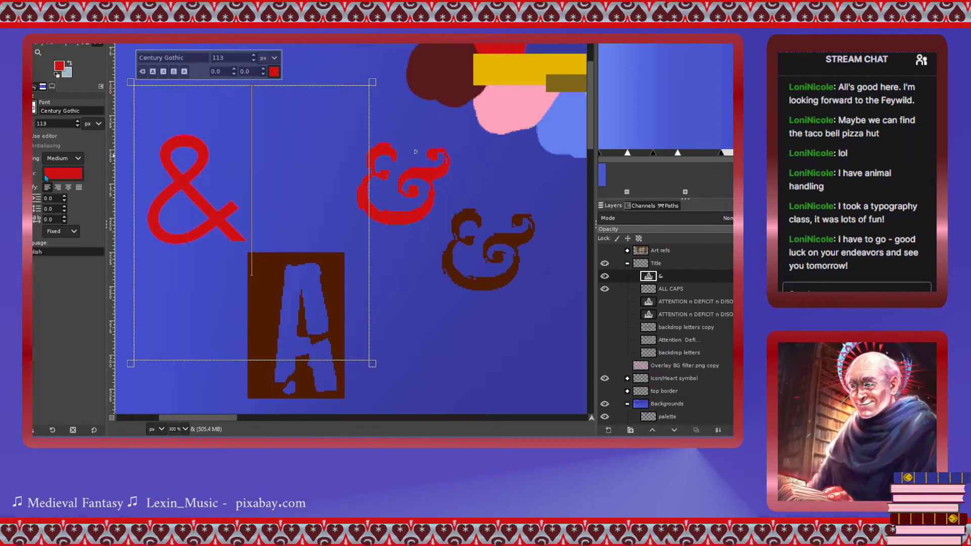
click(57, 161)
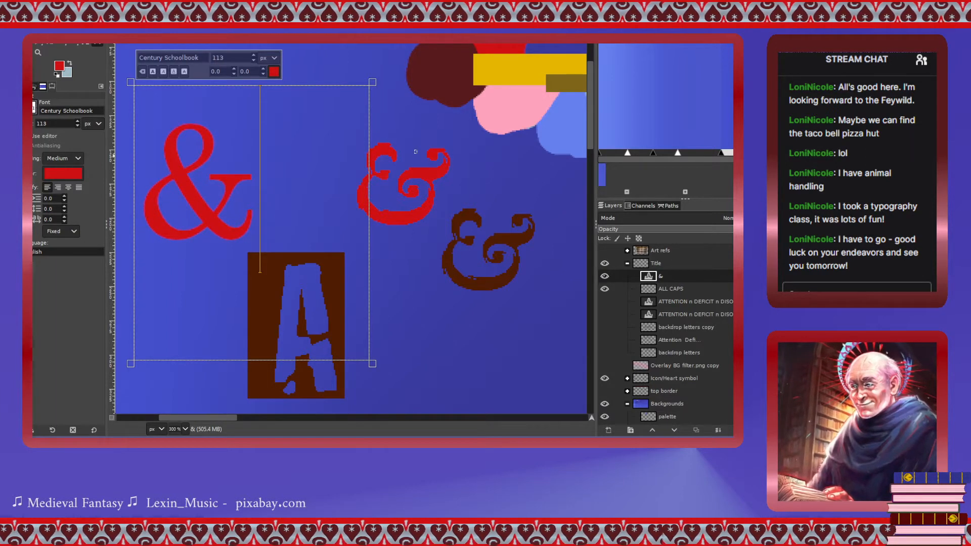
click(55, 179)
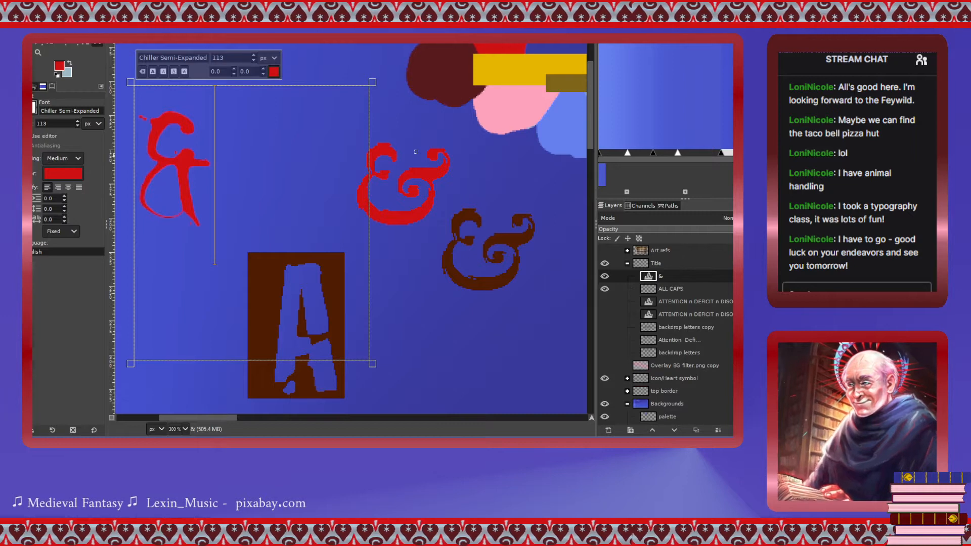
click(34, 176)
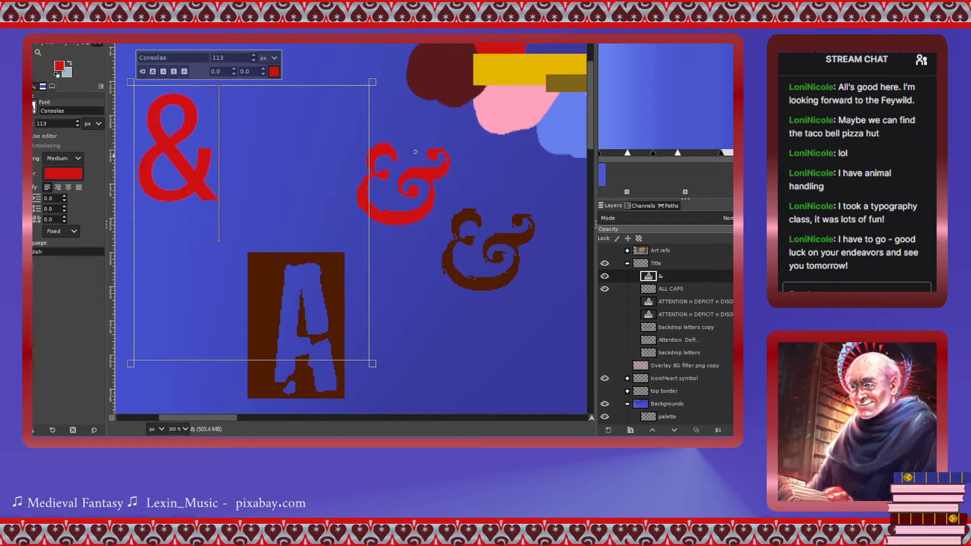
click(34, 172)
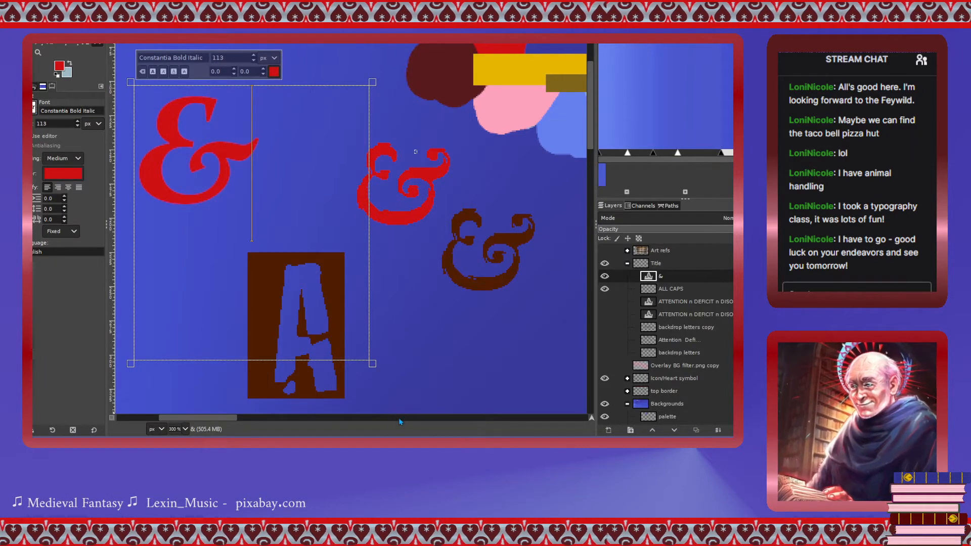
Show the Attention Defi... title layer and compare its ampersands and lettering with the red ampersand text.
drag(221, 420, 308, 416)
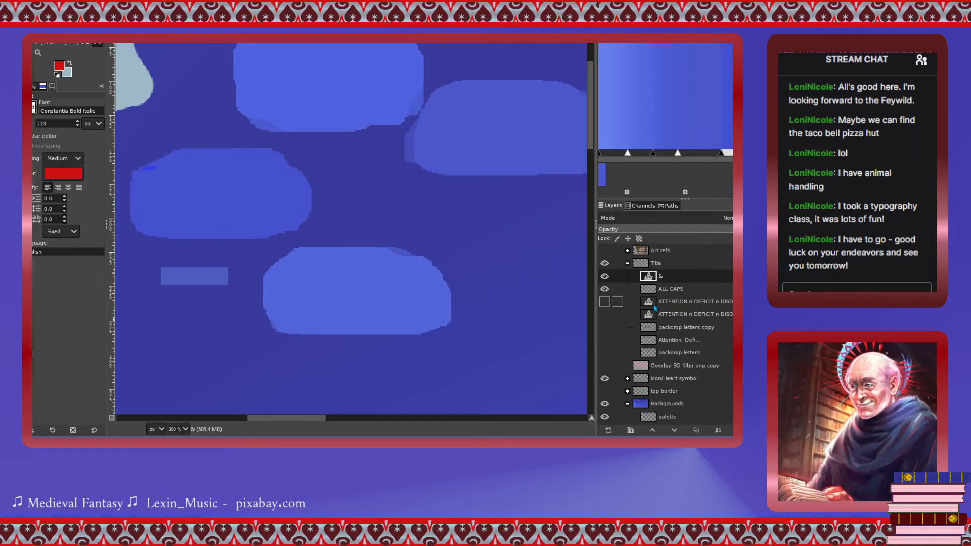
click(605, 340)
scroll(525, 319, down, 3)
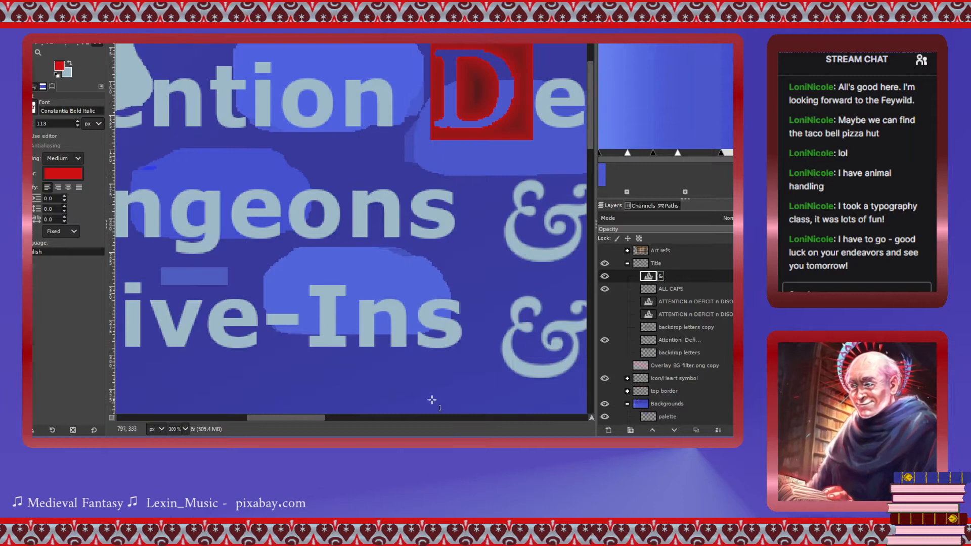
drag(317, 419, 224, 418)
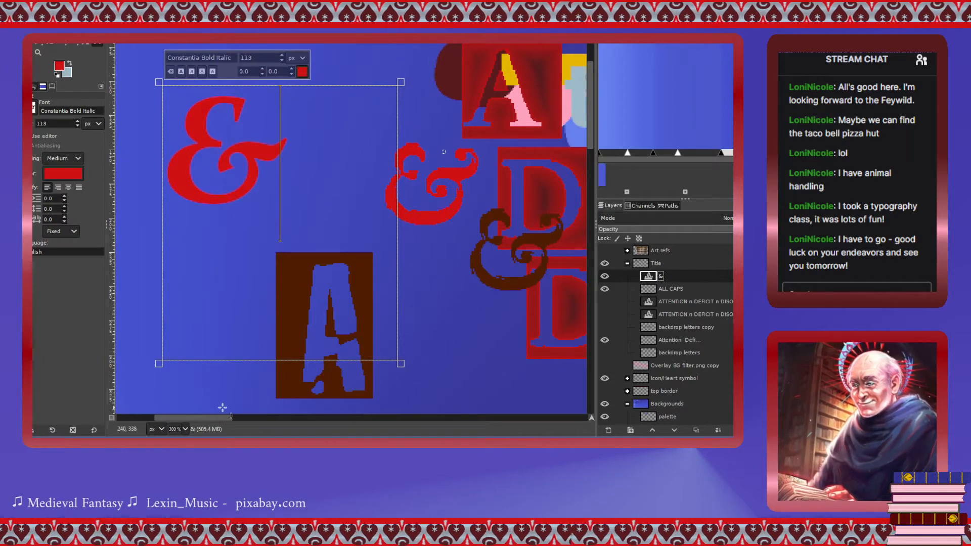
Add the font name Constantia Bold Italic on a new line beneath the large red ampersand.
click(76, 111)
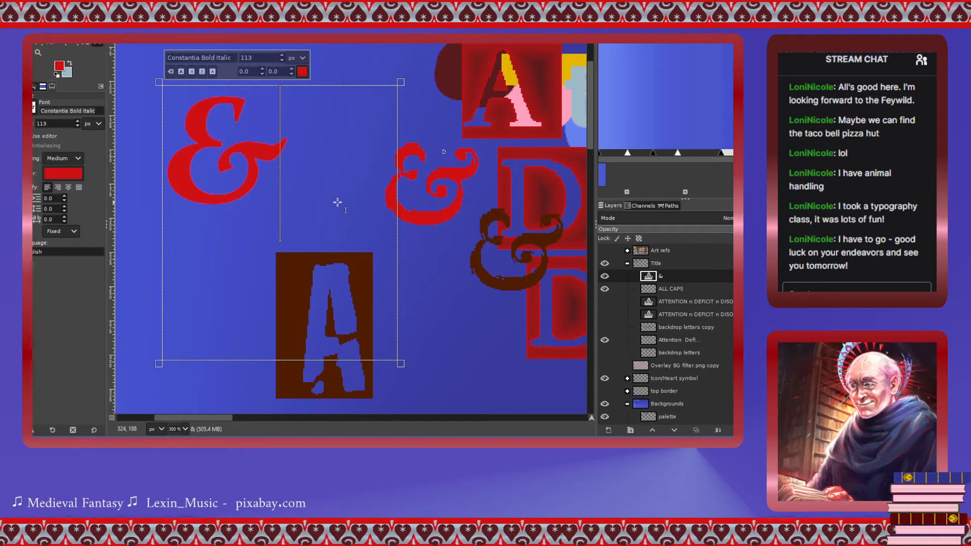
key(Return)
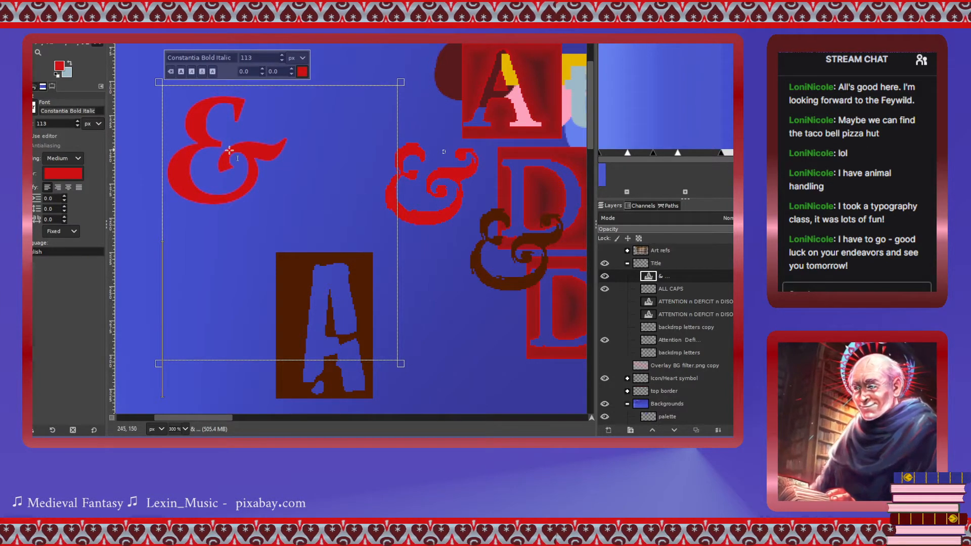
text(C-)
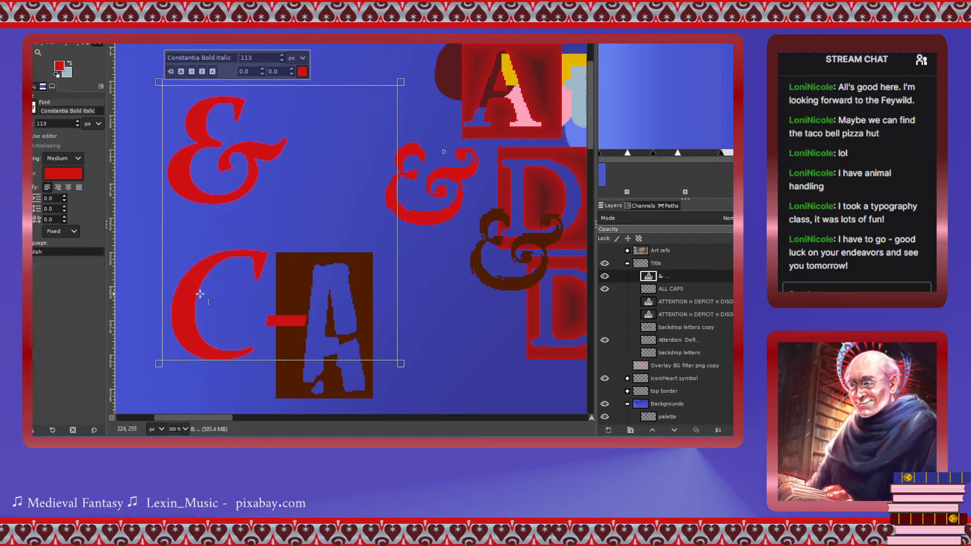
Set the size of all text in the ampersand text box to 52 px.
click(176, 283)
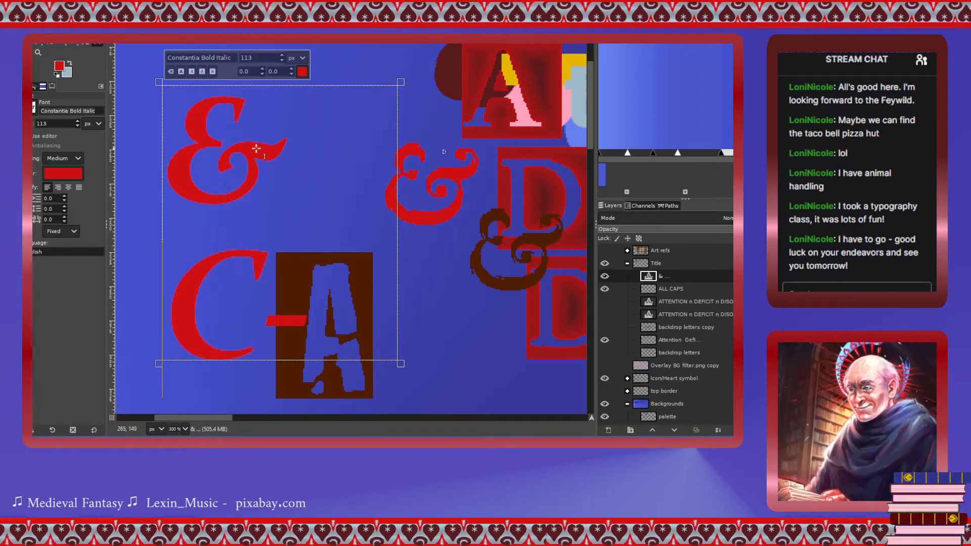
key(ctrl+a)
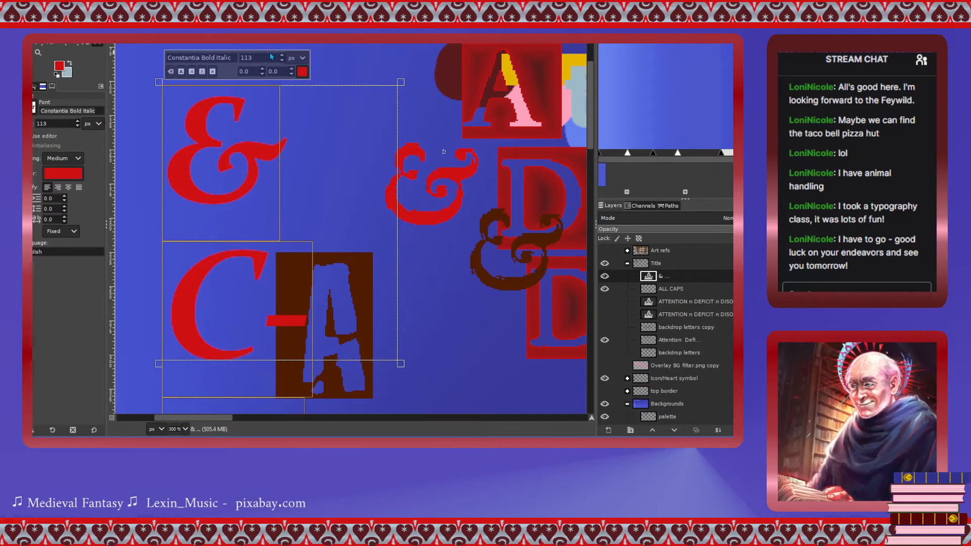
drag(254, 57, 225, 58)
text(52)
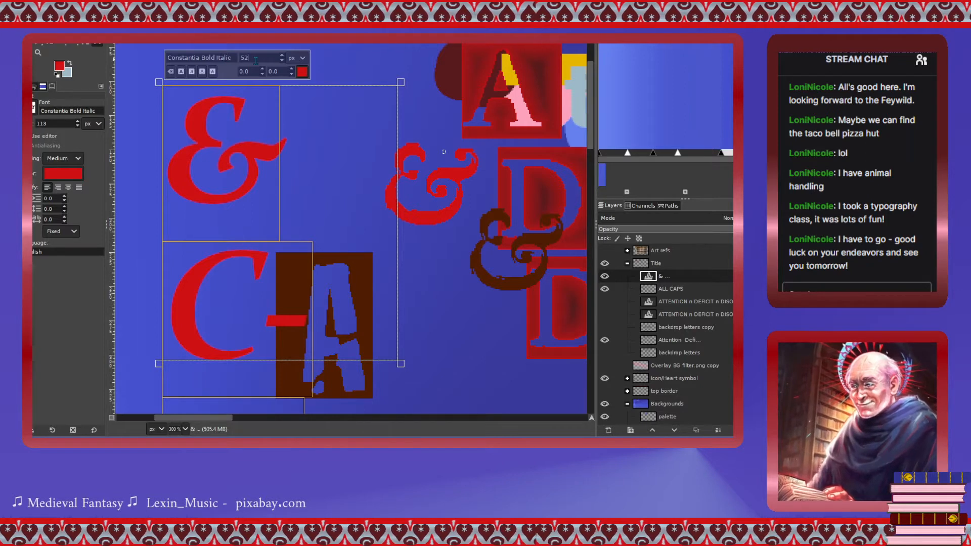
key(Return)
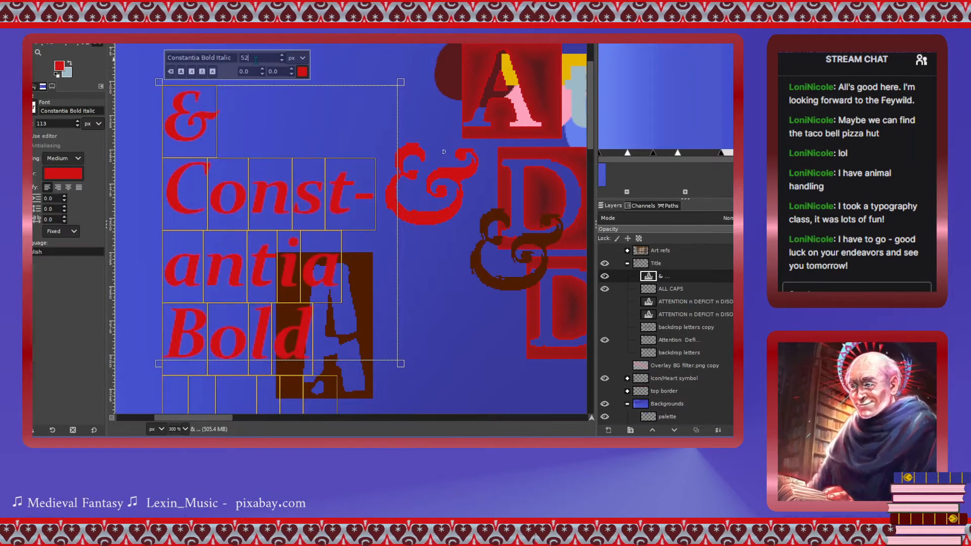
Reduce only the font-name text below the ampersand to 25 px.
click(176, 176)
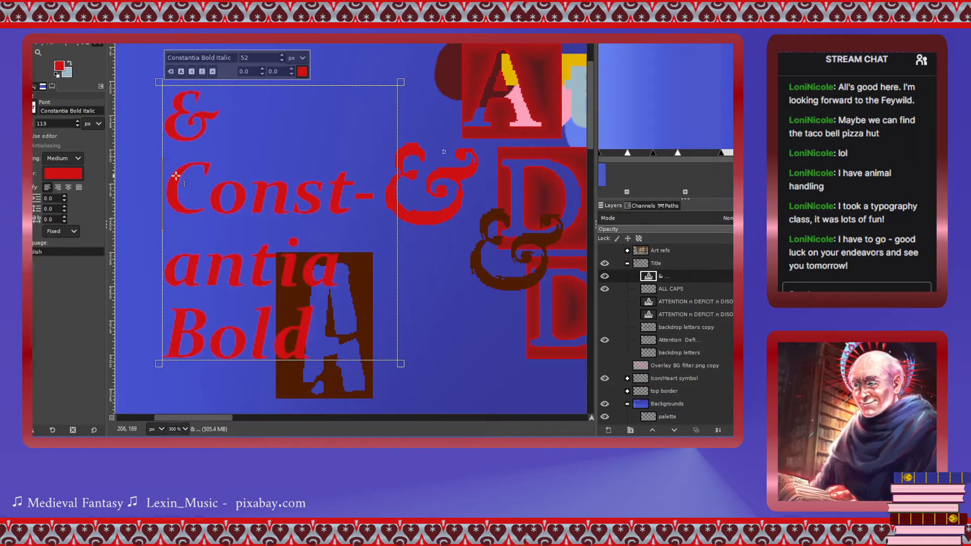
drag(175, 176, 368, 407)
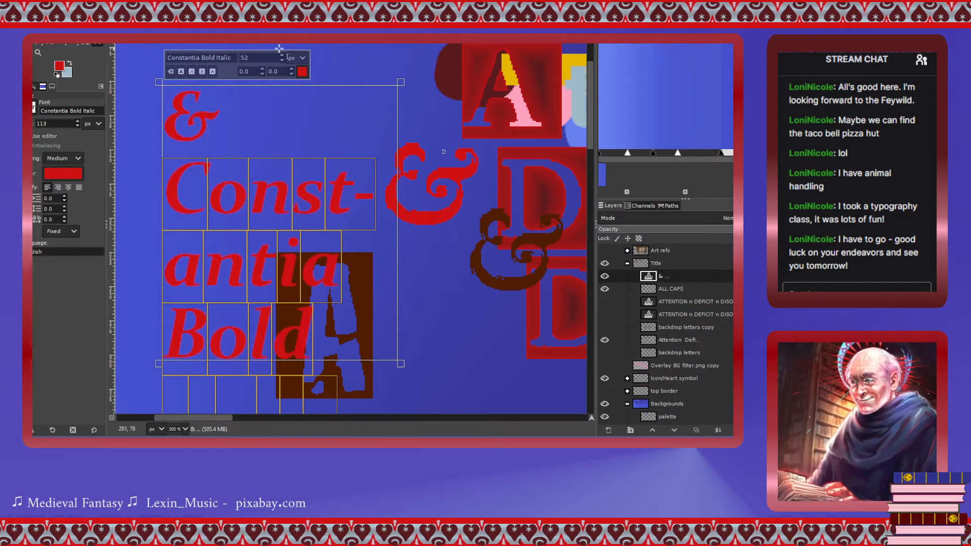
double_click(244, 57)
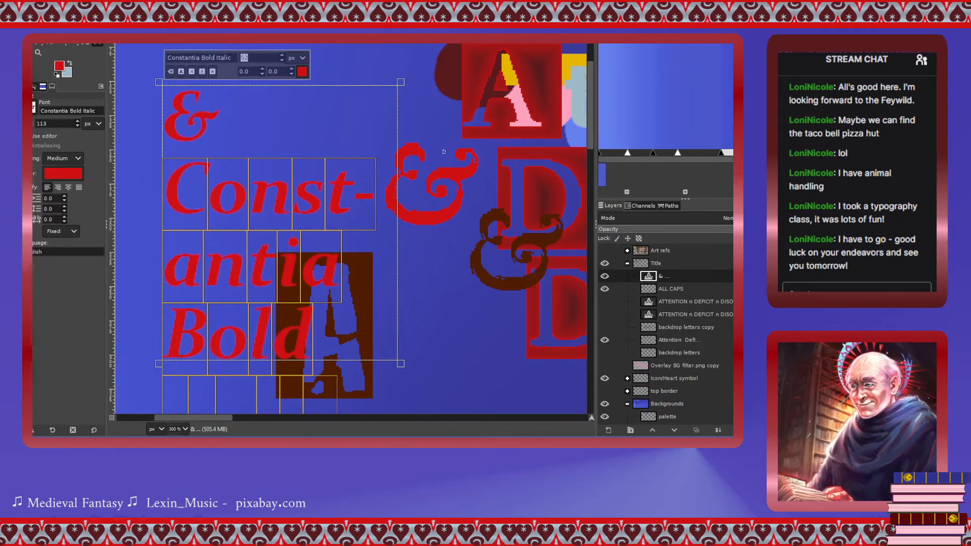
text(25)
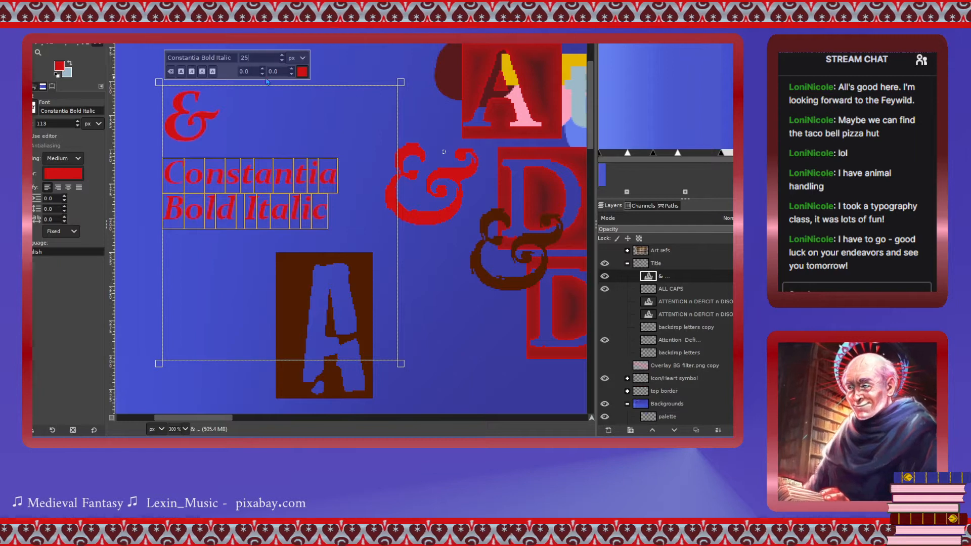
Select the ampersand and try Cooper Black, Copperplate Gothic Light, Corbel Bold, Courier and Curlz MT on the text box.
click(228, 135)
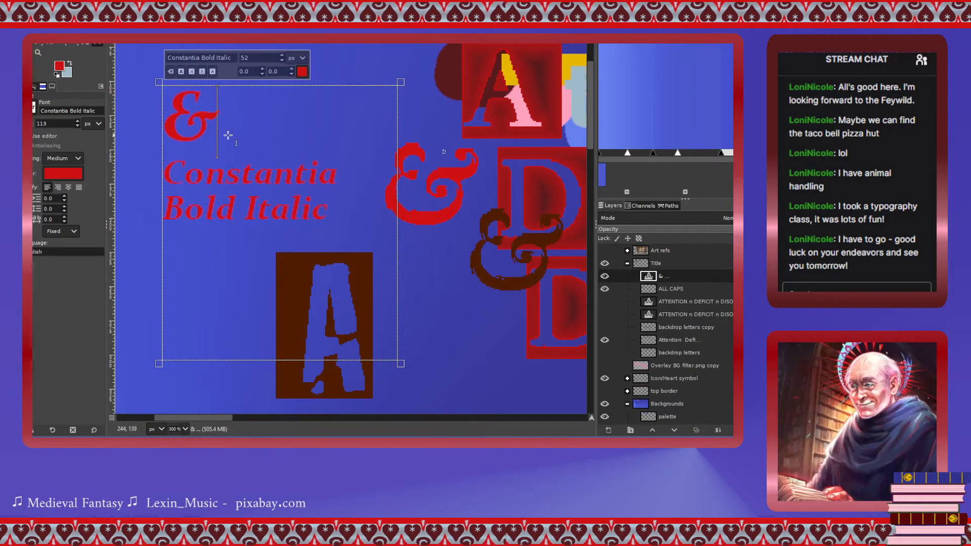
drag(228, 136, 173, 135)
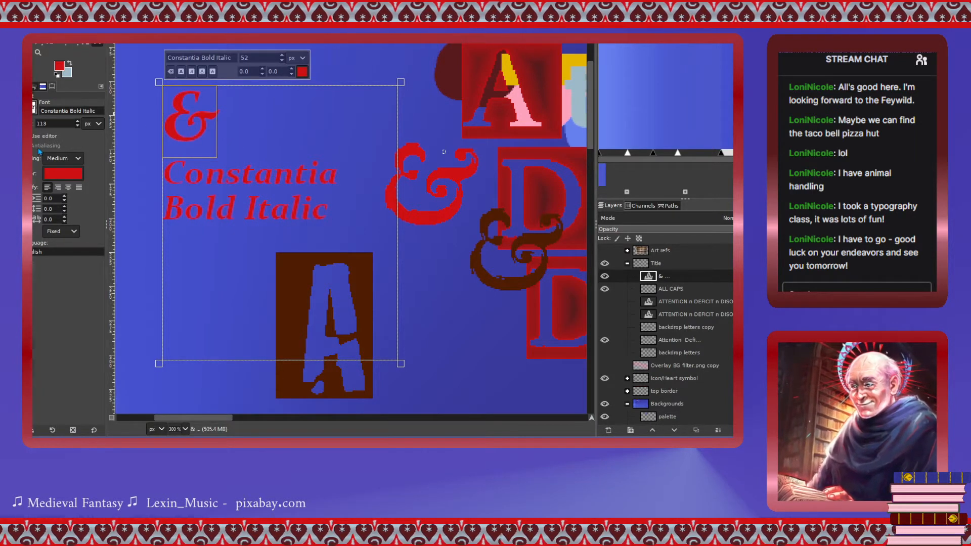
scroll(34, 107, down, 2)
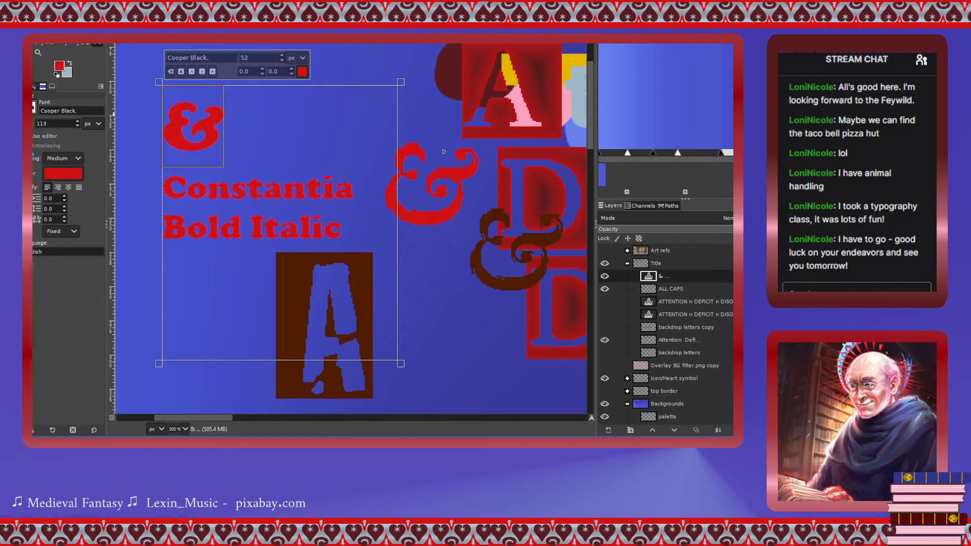
click(34, 156)
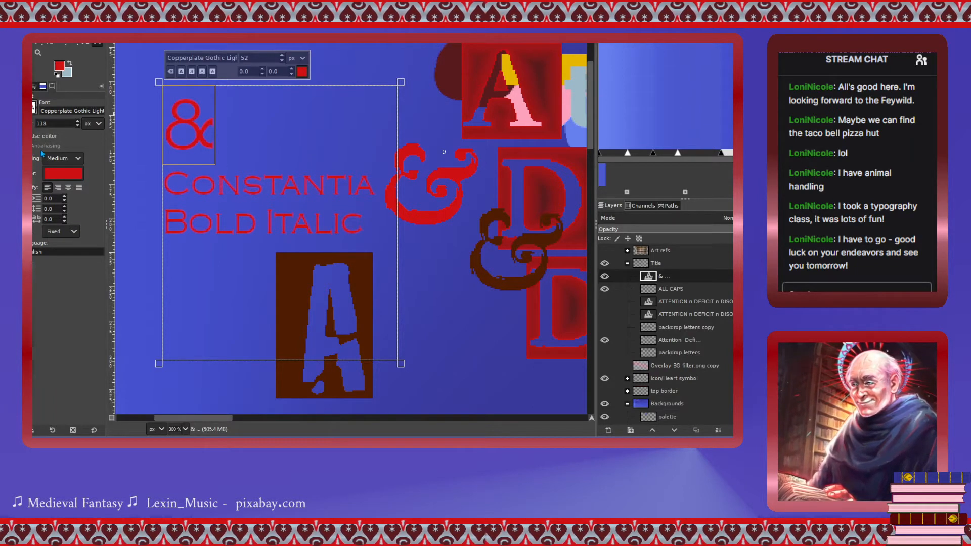
scroll(35, 110, down, 2)
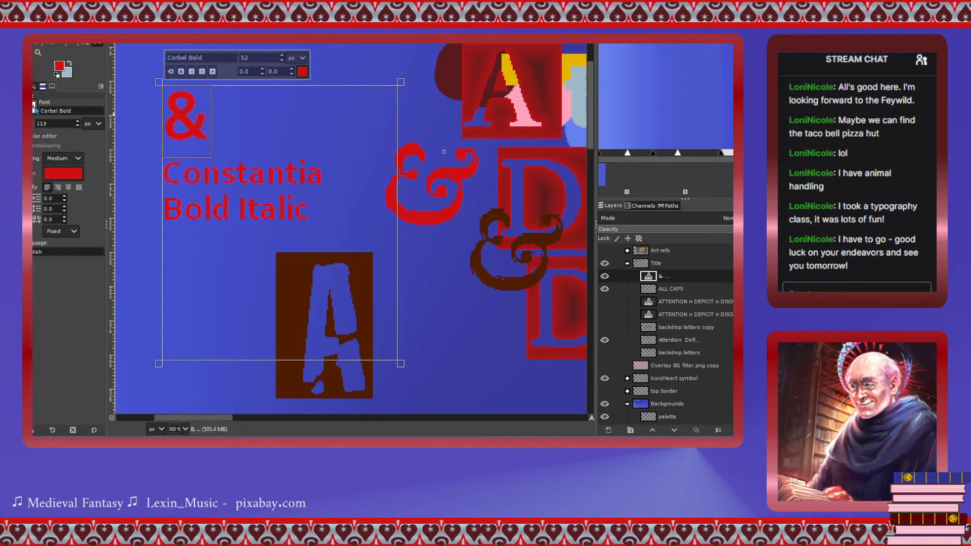
click(34, 162)
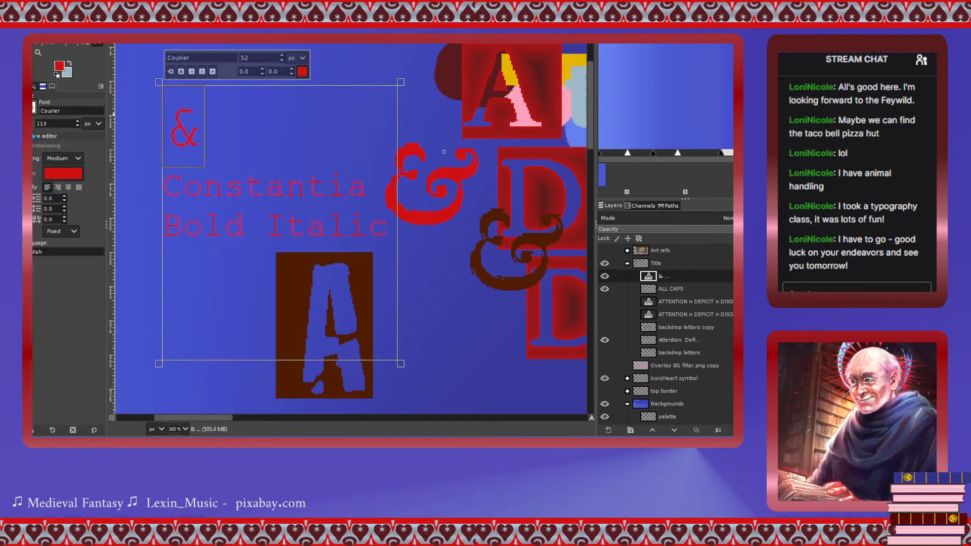
click(34, 191)
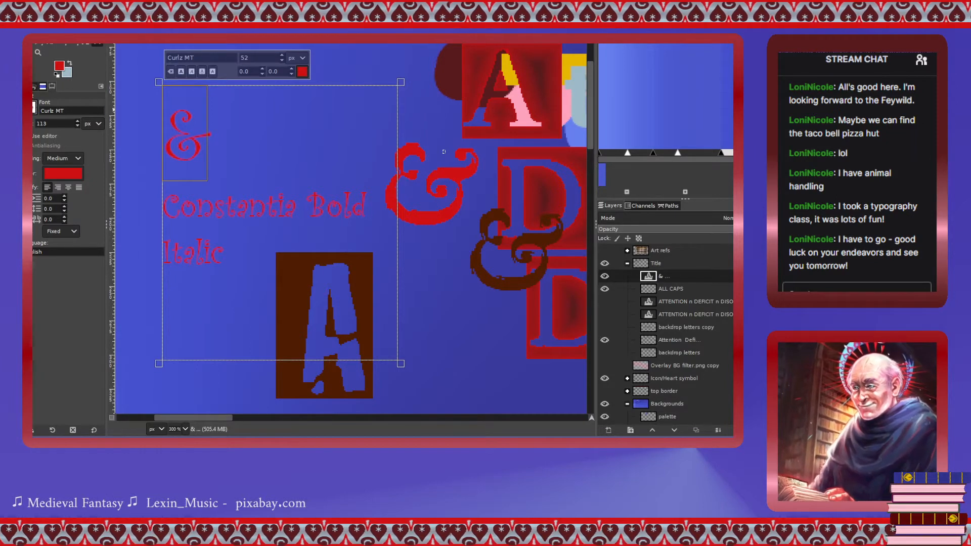
Try David CLM Bold, David Libre, DejaVu Sans and Dubai Bold on the text box, and set it to Edwardian Script ITC.
click(36, 144)
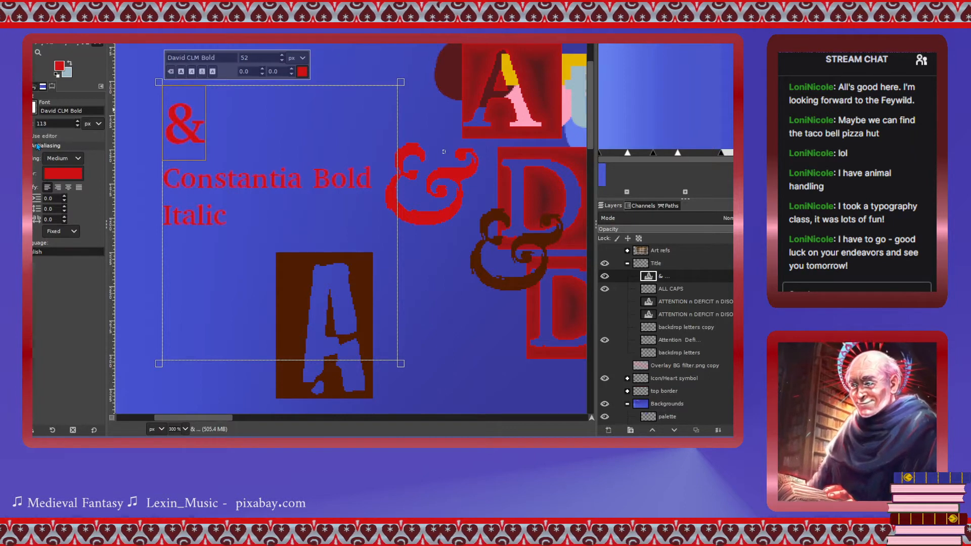
click(33, 108)
click(34, 181)
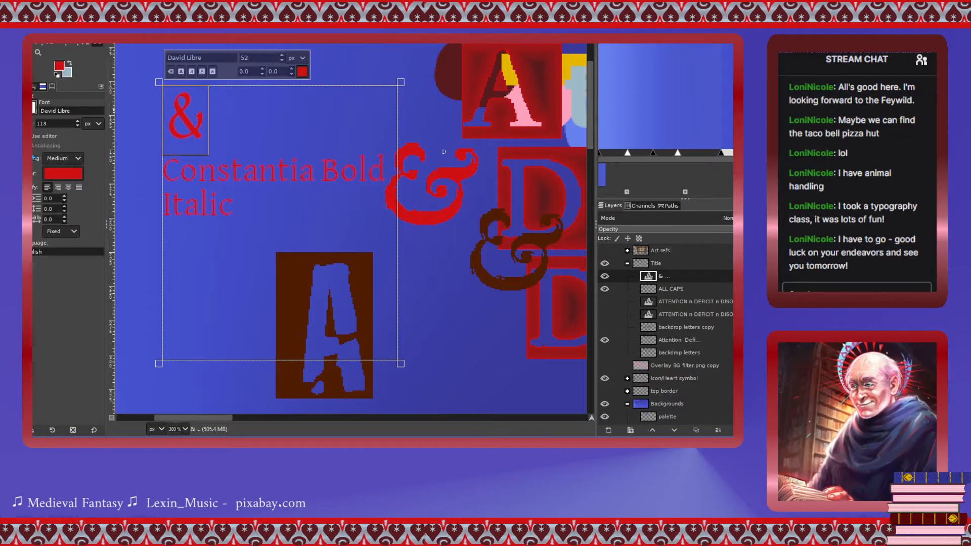
click(33, 157)
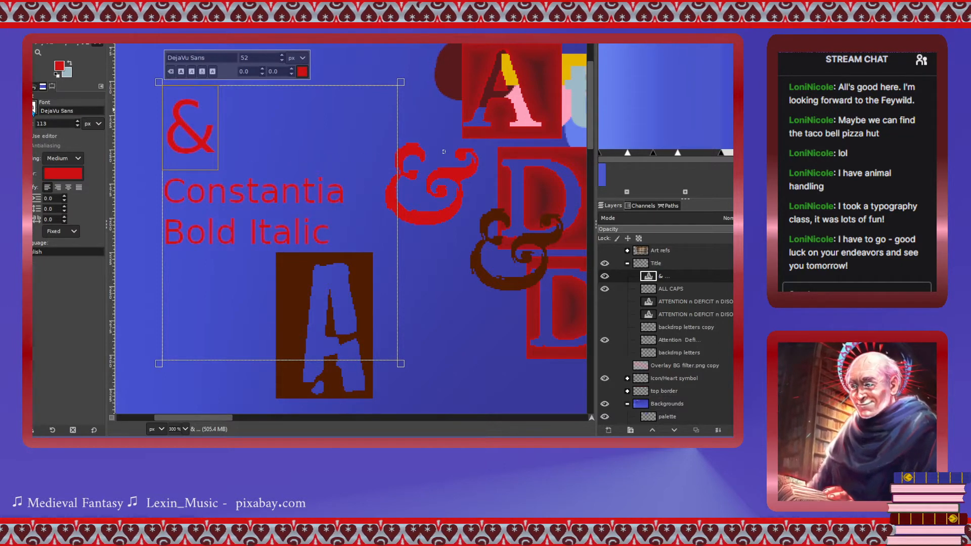
click(34, 182)
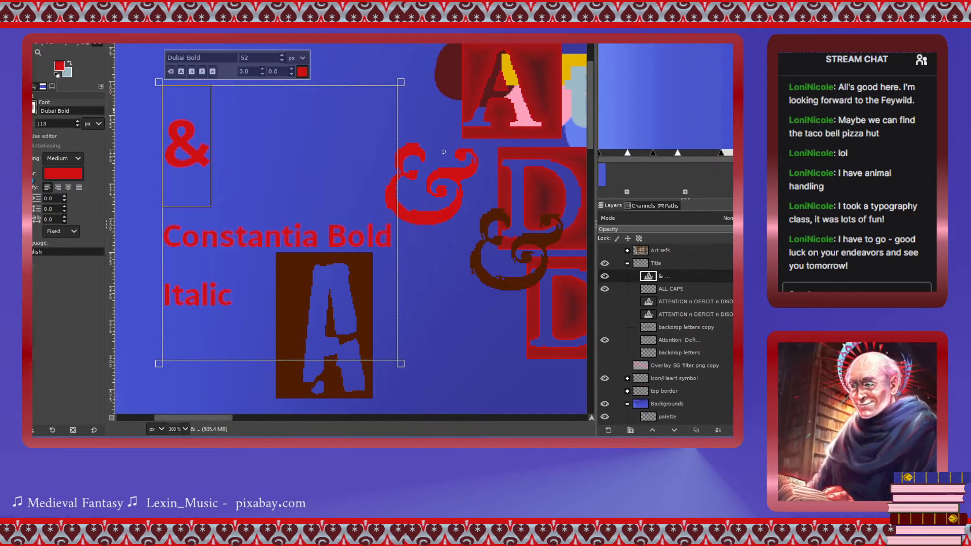
click(34, 108)
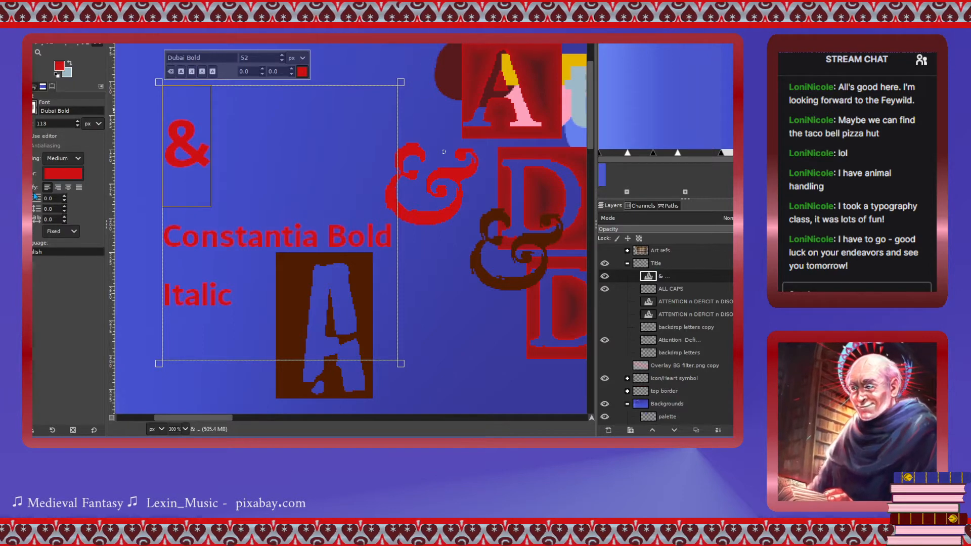
click(35, 196)
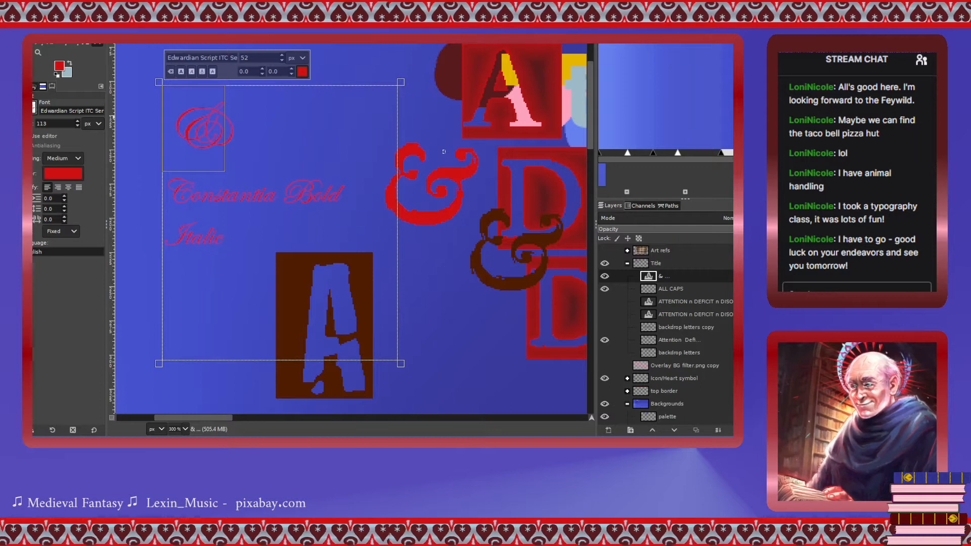
Try Elephant, EmojiOne Color, Engravers MT Medium and Felix Titling on the ampersand text box.
click(37, 175)
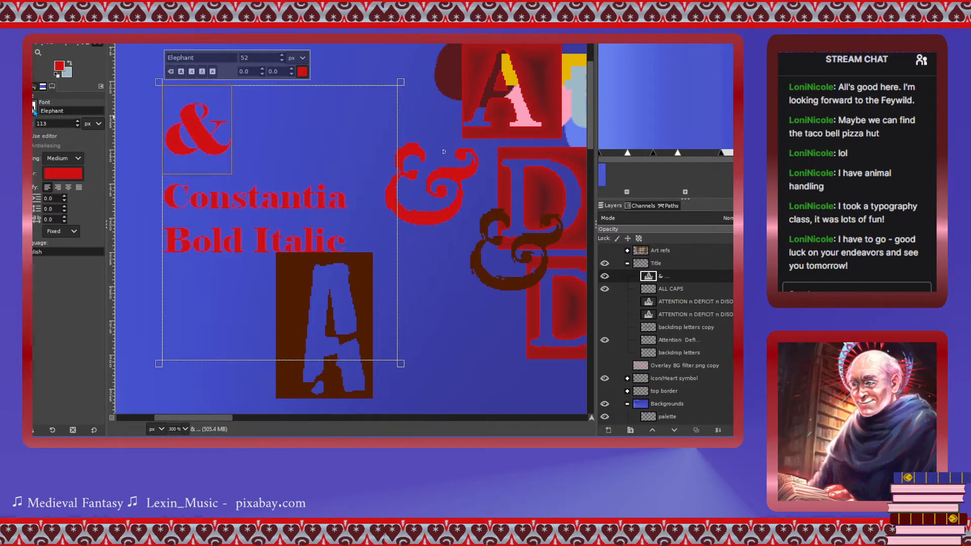
click(33, 144)
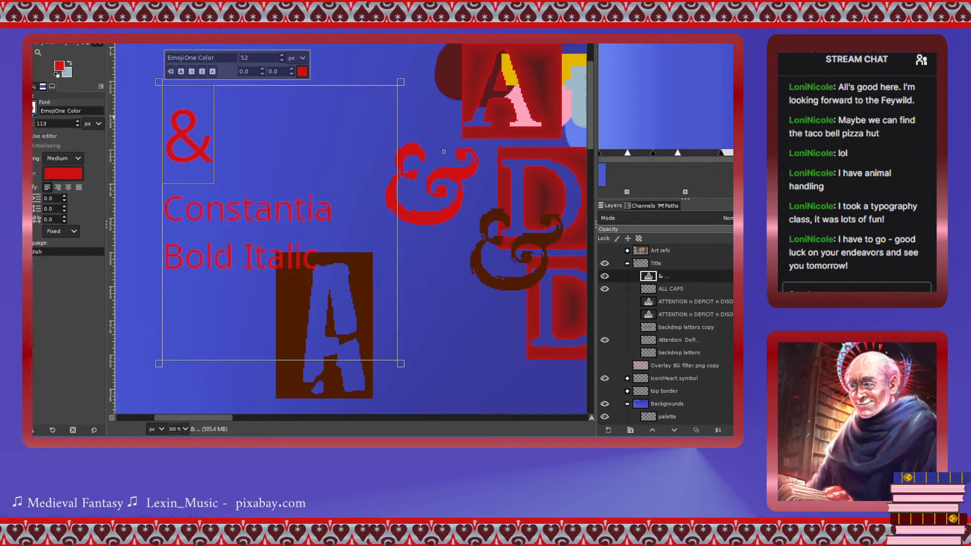
click(33, 139)
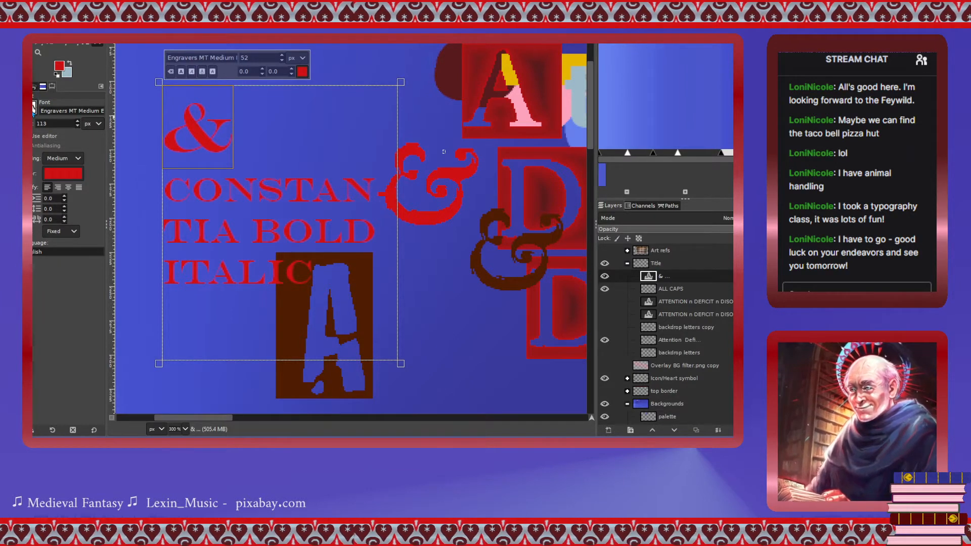
click(38, 145)
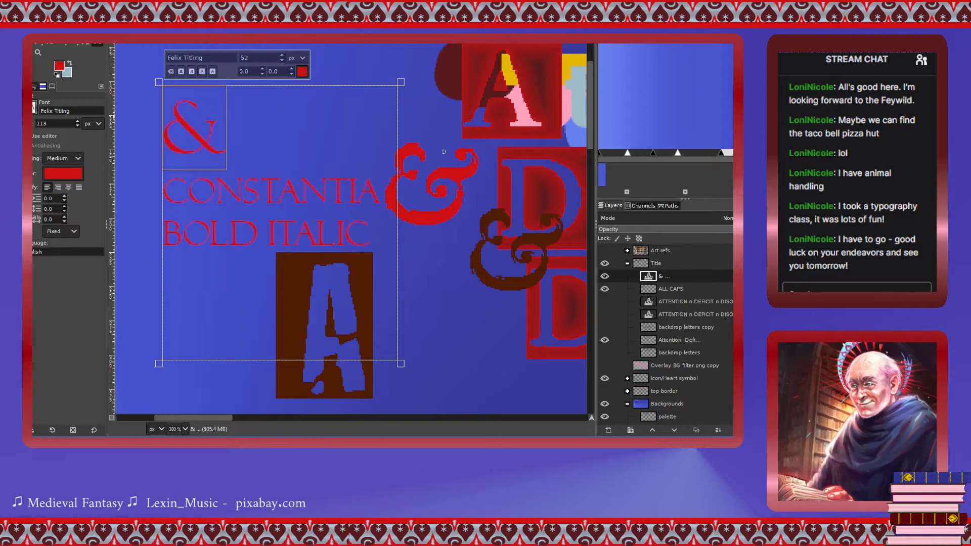
Try Forte, Fixedsys, Footlight MT Light and Frank Ruehl CLM Medium on the ampersand text box.
click(34, 107)
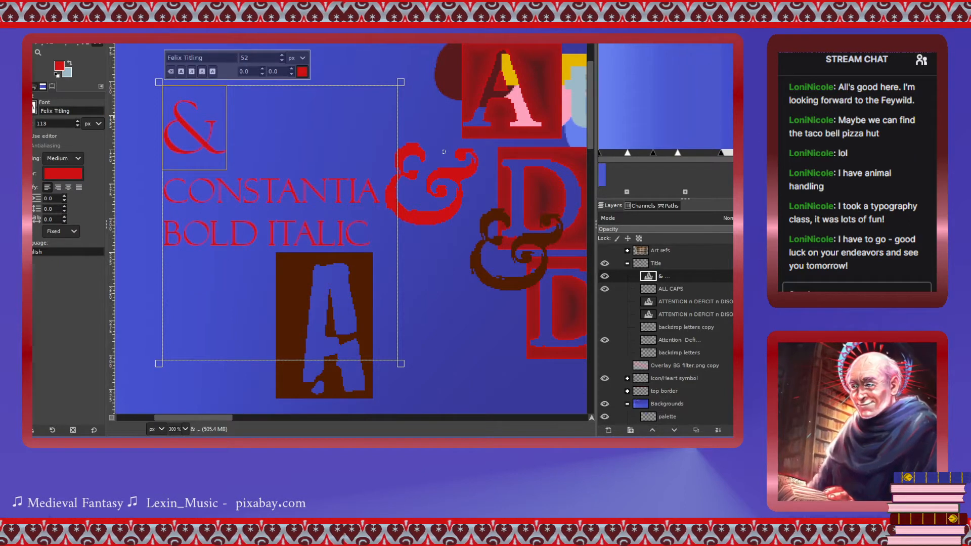
click(38, 139)
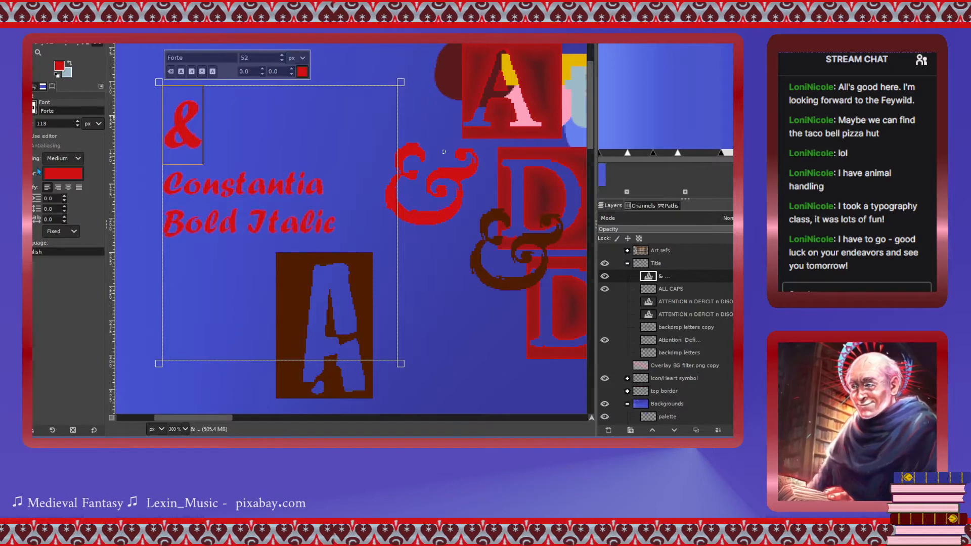
click(34, 153)
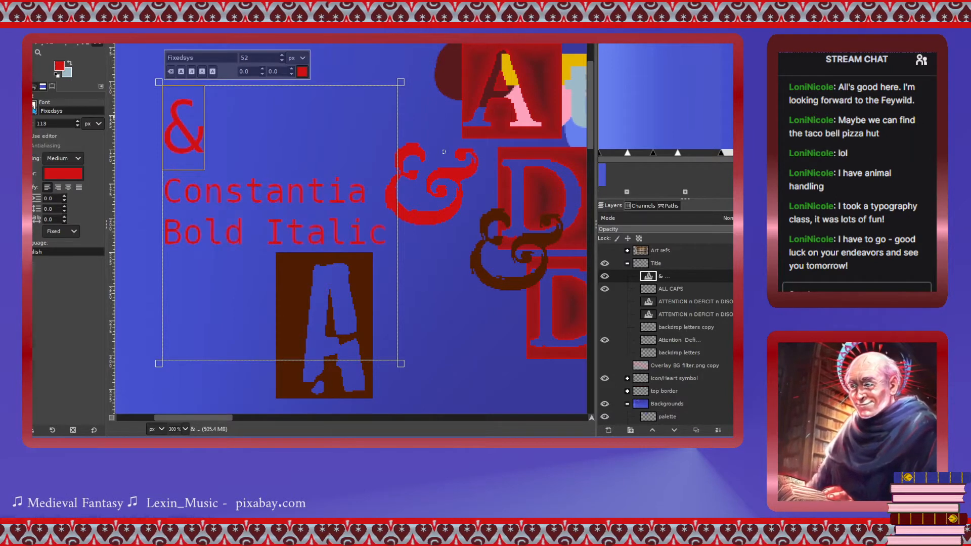
click(34, 108)
click(35, 157)
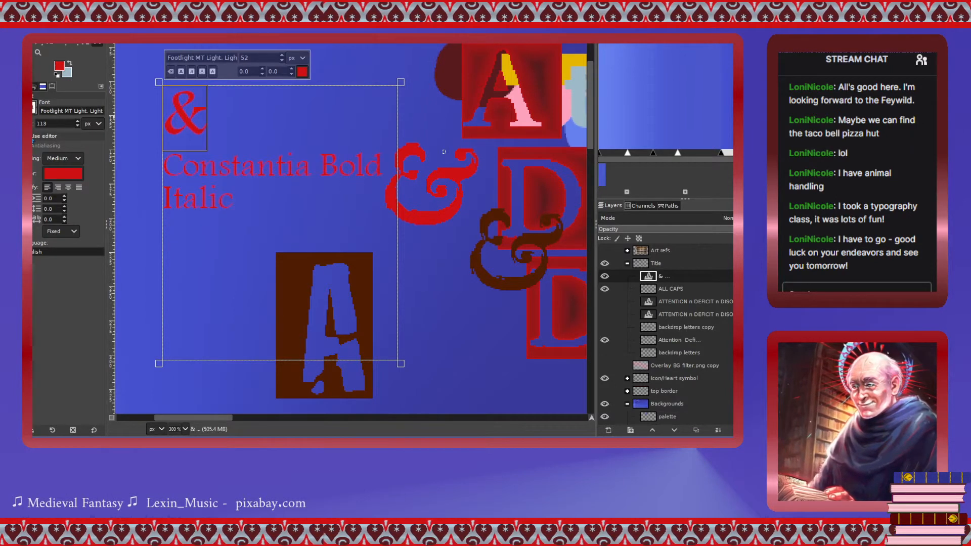
click(34, 109)
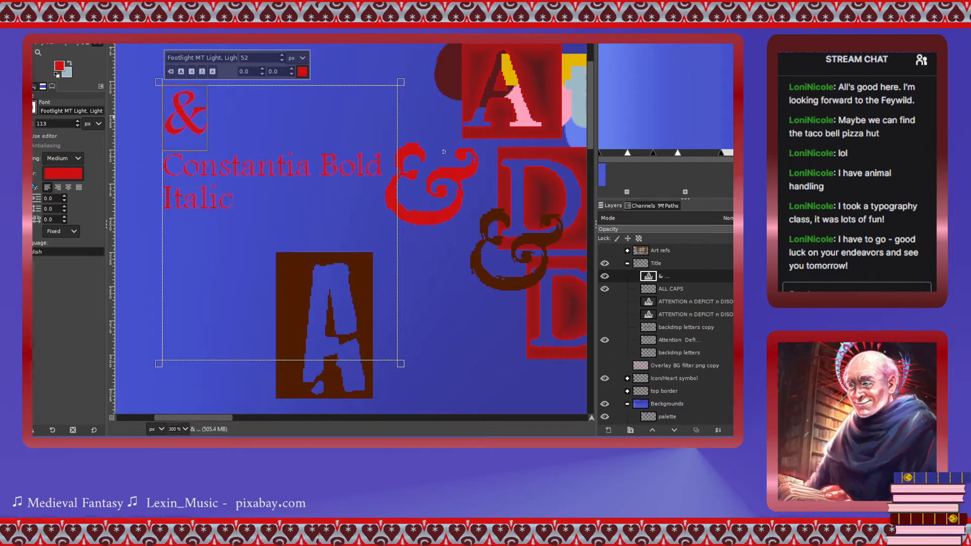
click(35, 186)
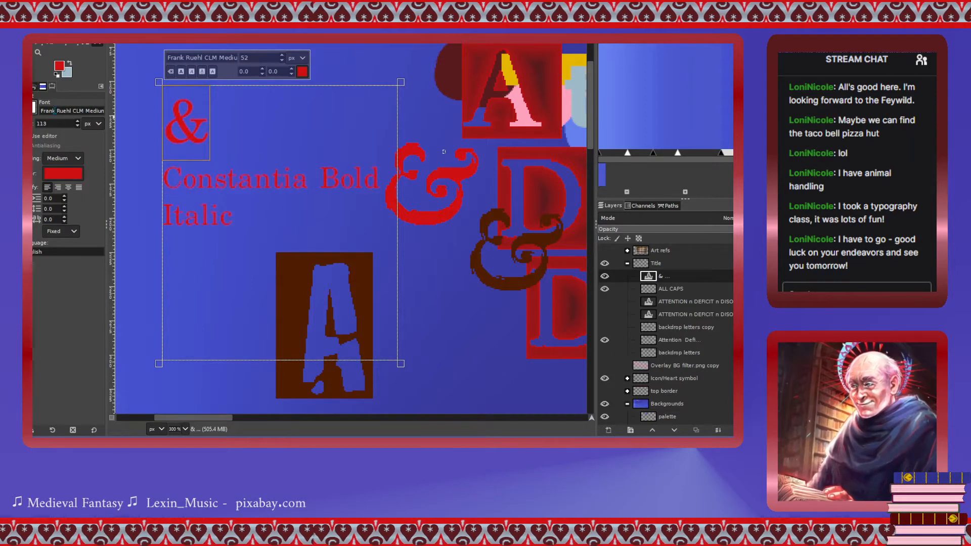
Try Franklin Gothic Book, Gabriola, Garamond Bold, Gentium Basic Italic and Gigi on the ampersand text box.
click(36, 169)
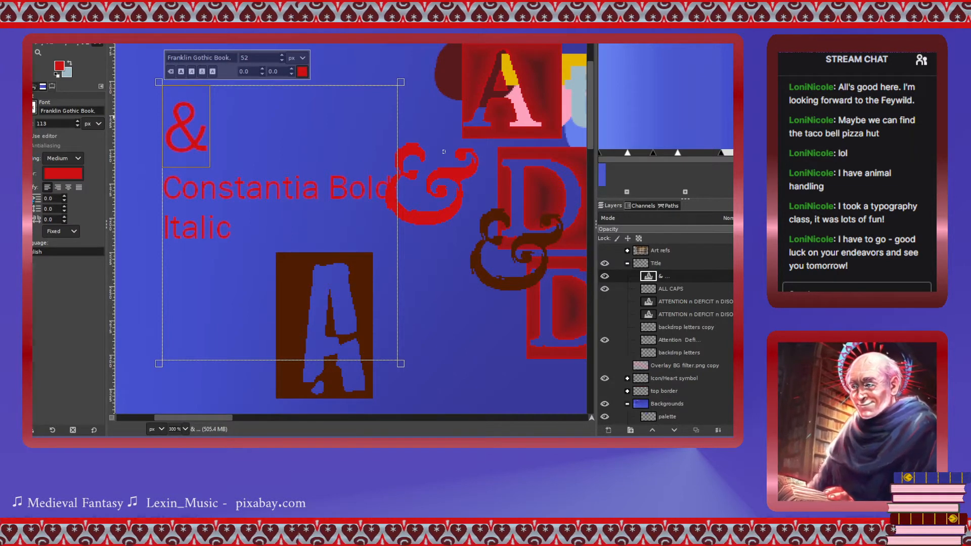
click(34, 199)
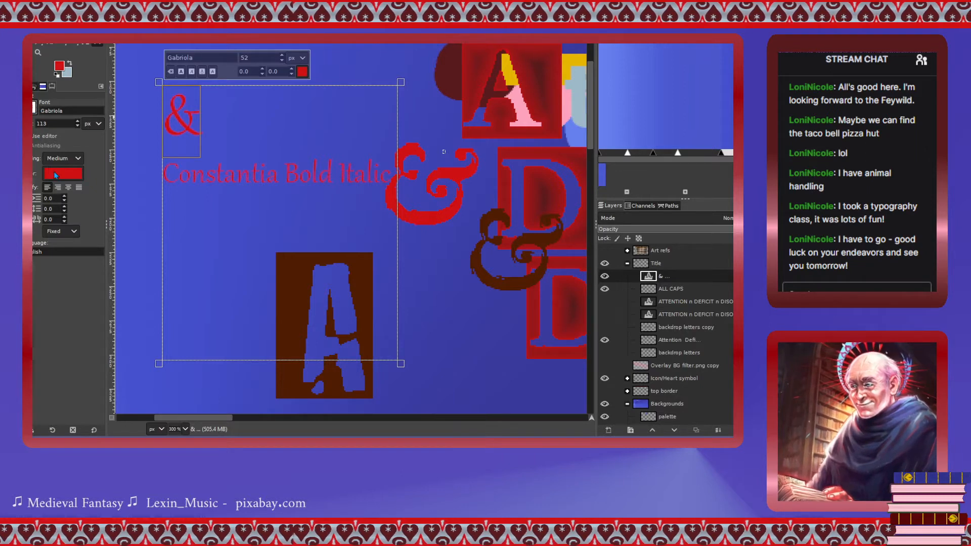
click(34, 164)
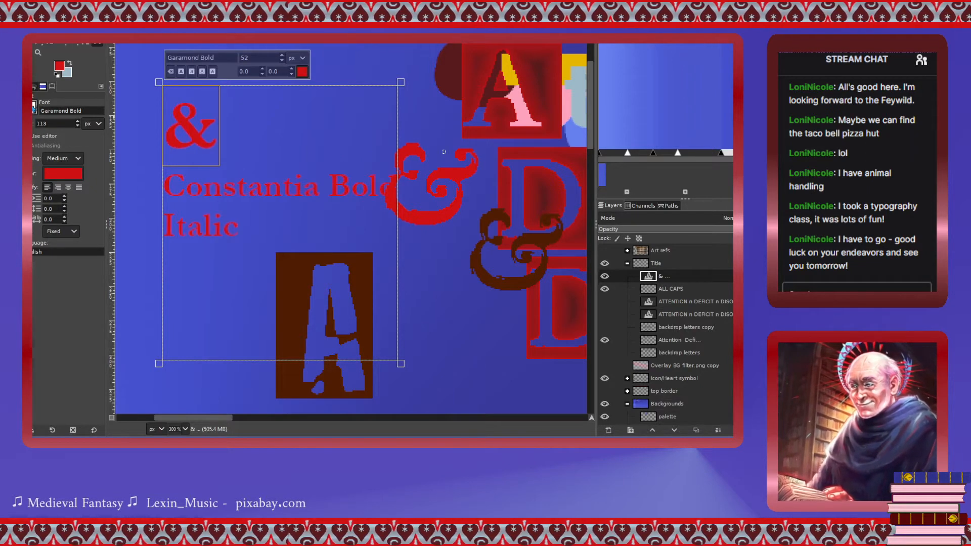
click(34, 177)
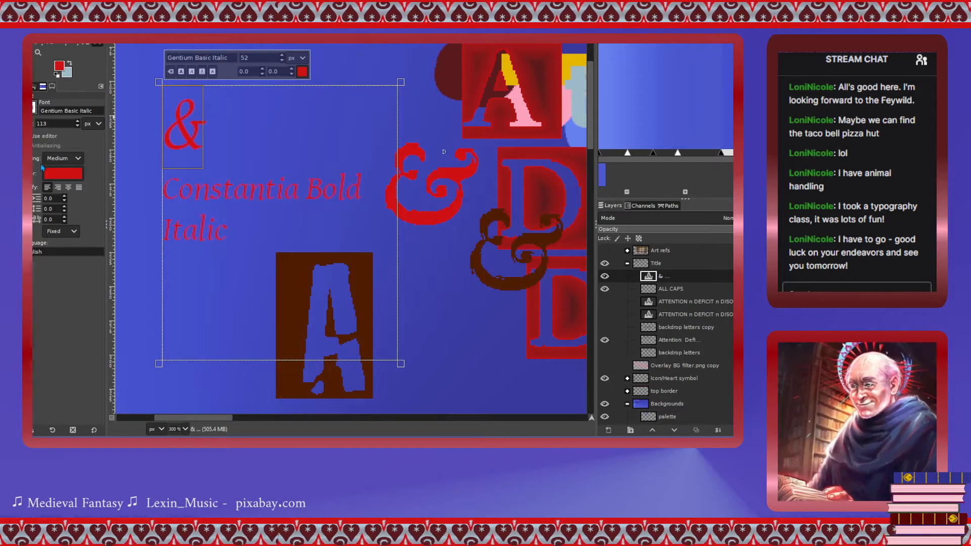
click(34, 197)
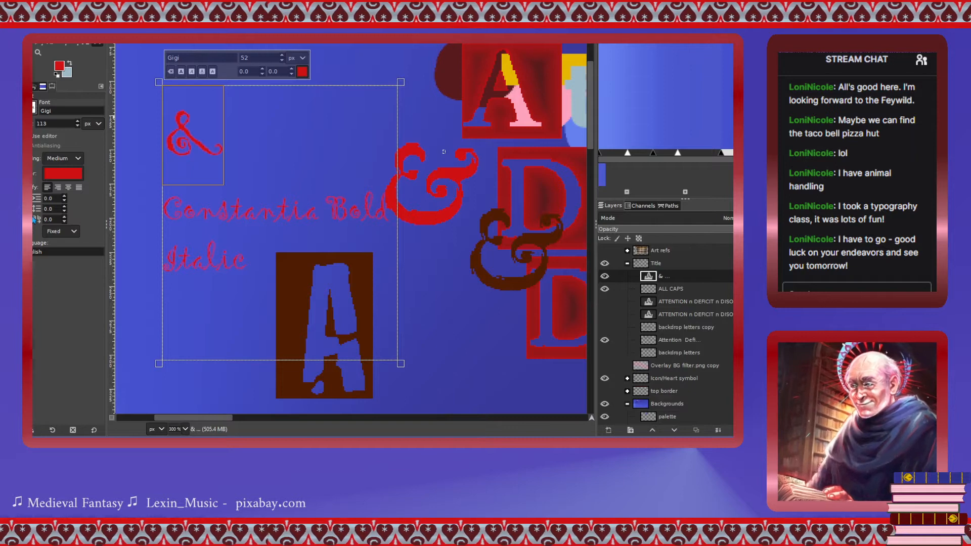
Try Gill Sans MT Bold, Gloucester MT Extra Condensed, Goudy Stout and Haettenschweiler on the ampersand text box.
click(34, 153)
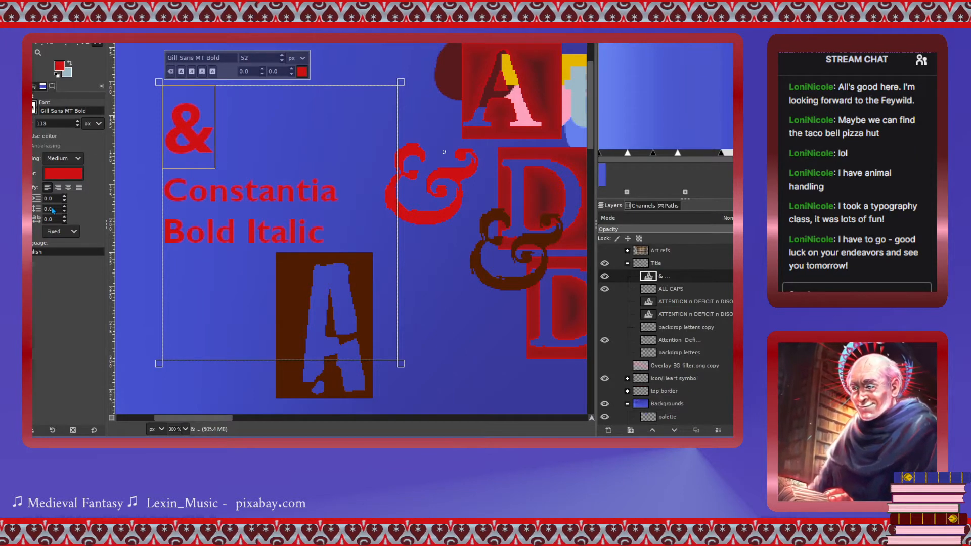
click(46, 185)
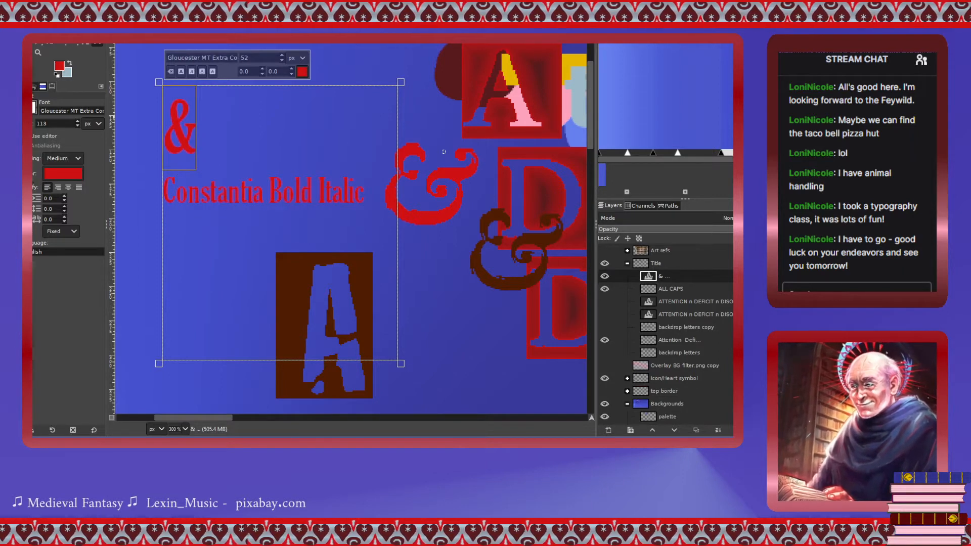
click(46, 186)
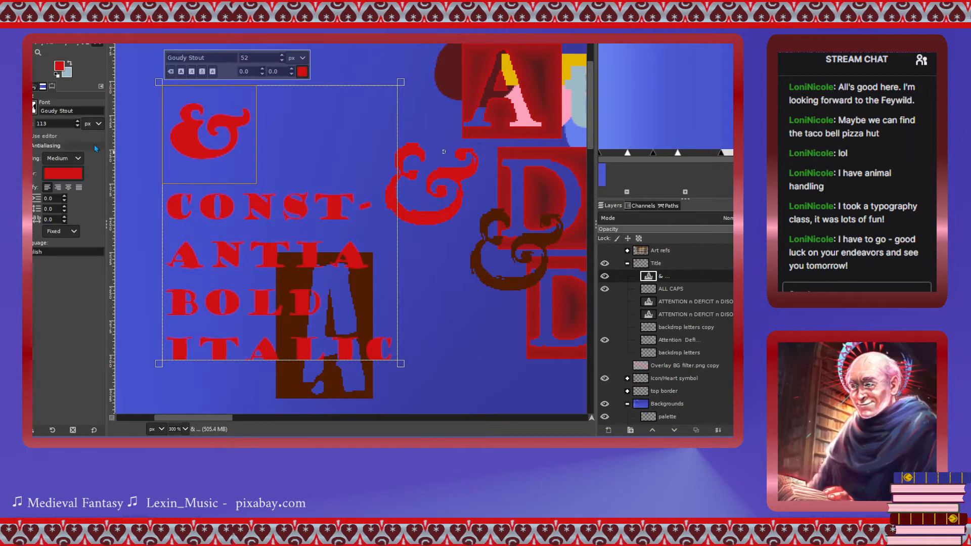
click(34, 108)
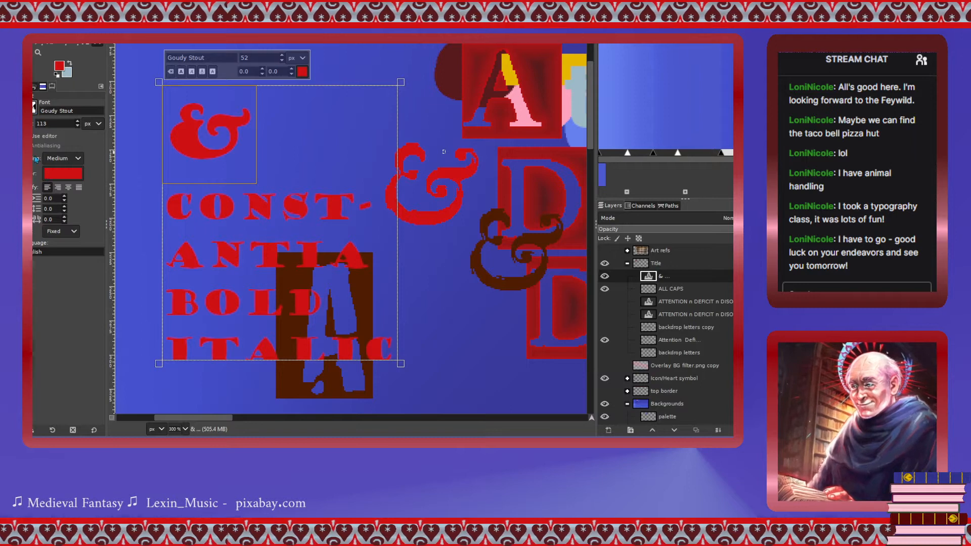
click(34, 139)
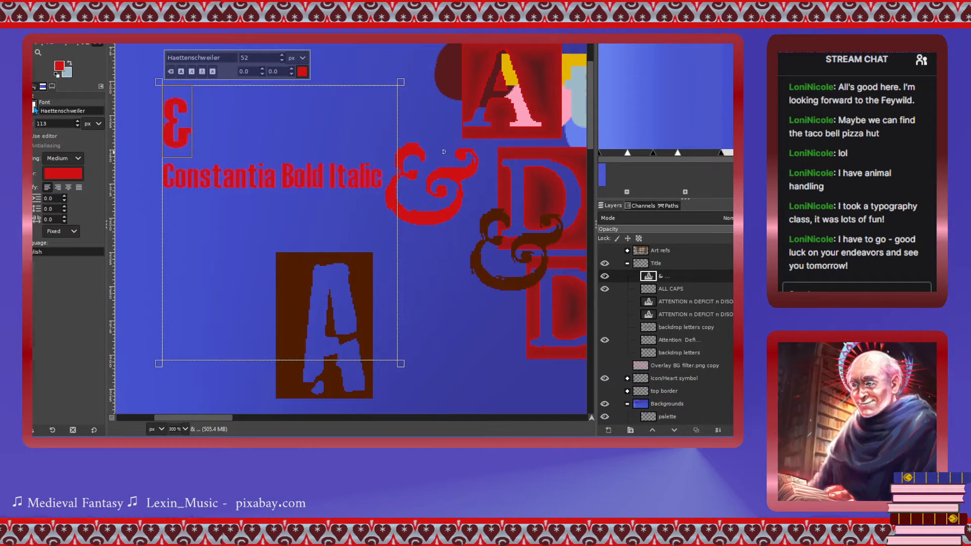
Try Harlow Solid Italic, Harrington, High Tower Text and HoloLens MDL2 Assets on the ampersand text box.
click(33, 135)
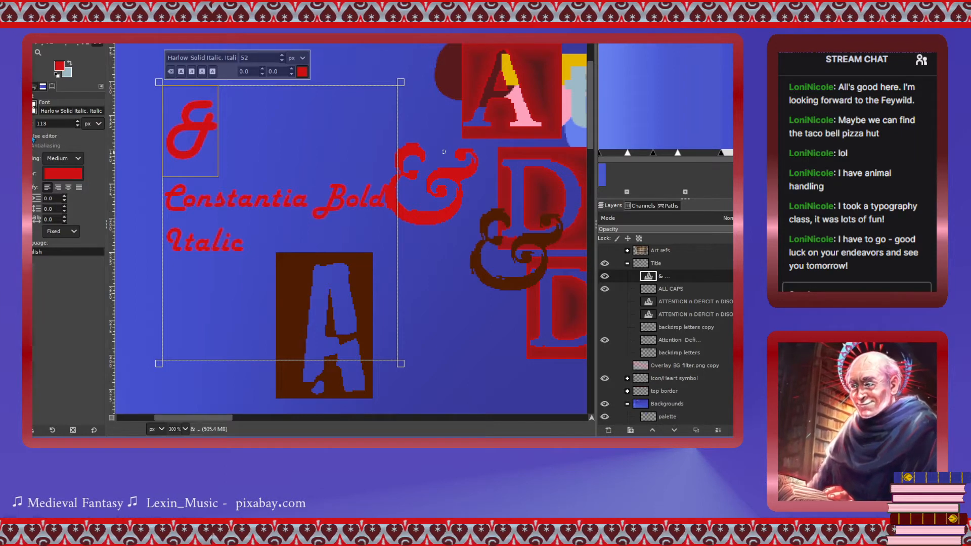
click(33, 140)
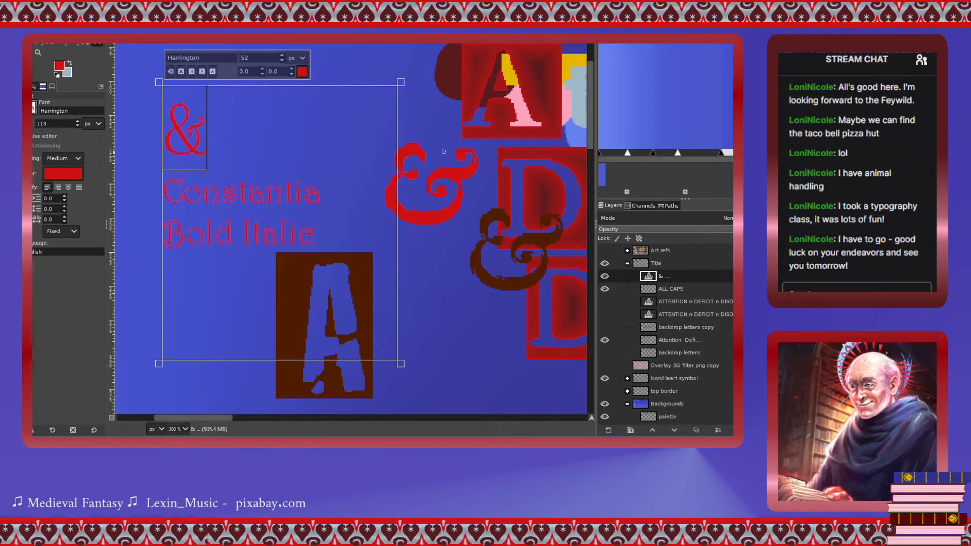
click(34, 139)
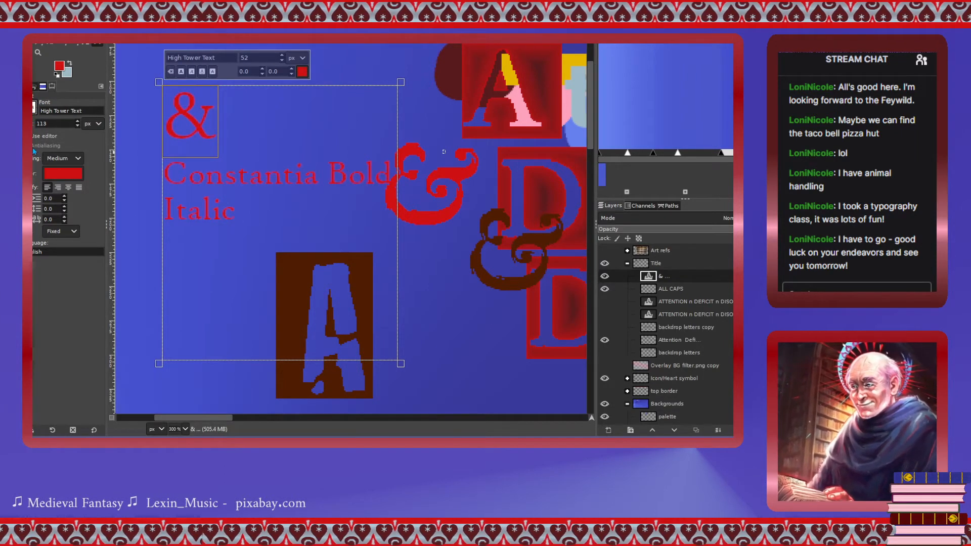
click(34, 130)
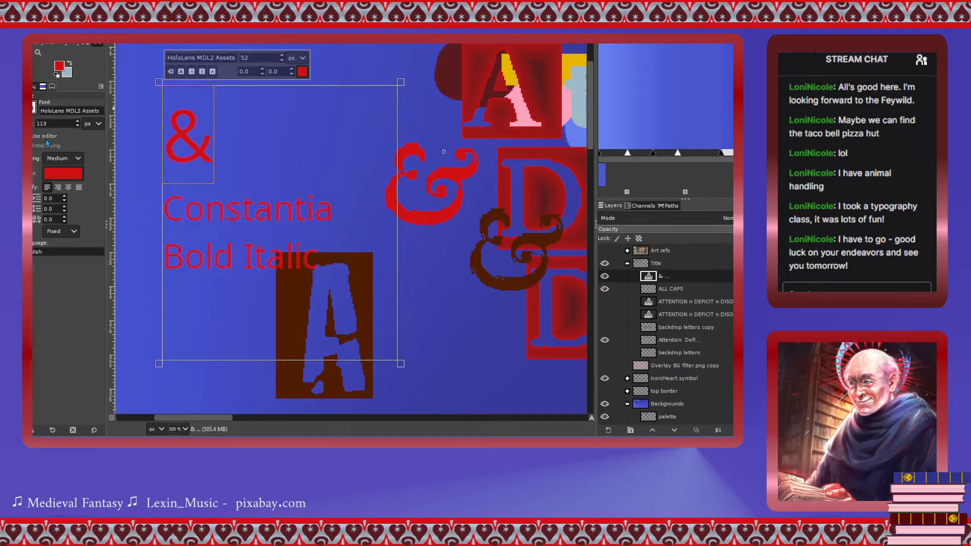
Try Impact Condensed, Informal Roman and Imprint MT Shadow on the ampersand text box.
scroll(34, 111, down, 1)
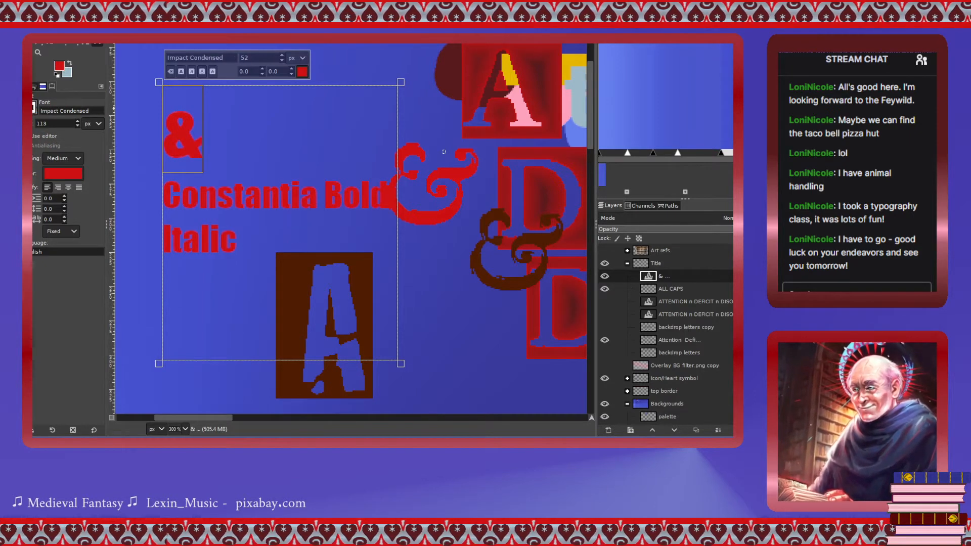
click(34, 174)
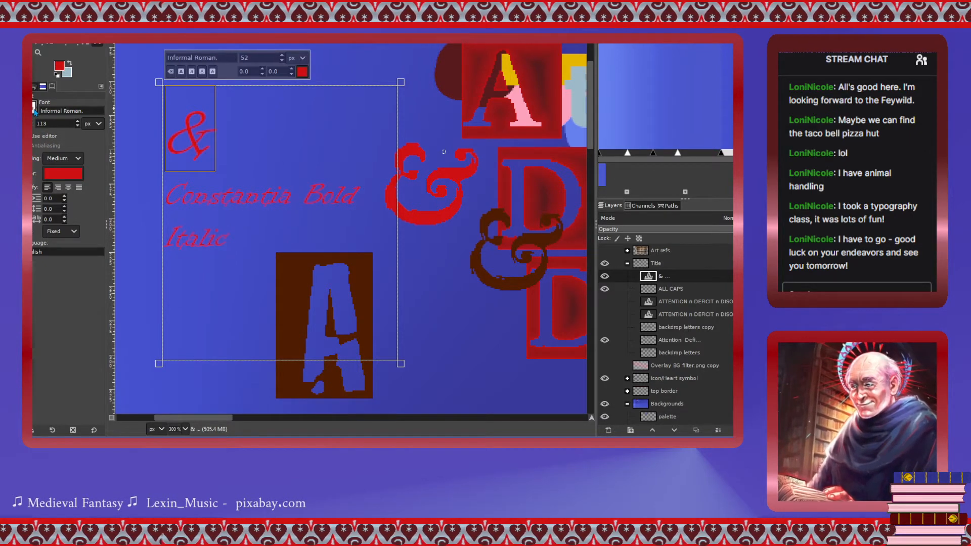
click(34, 146)
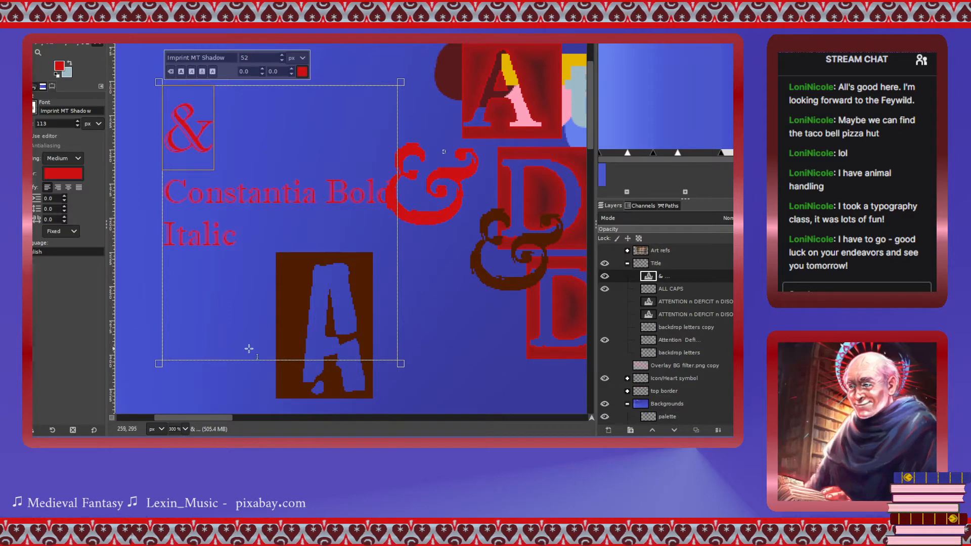
Try Javanese Text, Jokerman, Juice ITC, KacstBook Medium and Kristen ITC Semi-Expanded on the ampersand text box.
mouse_move(226, 418)
mouse_down()
mouse_move(262, 415)
mouse_move(214, 417)
mouse_up()
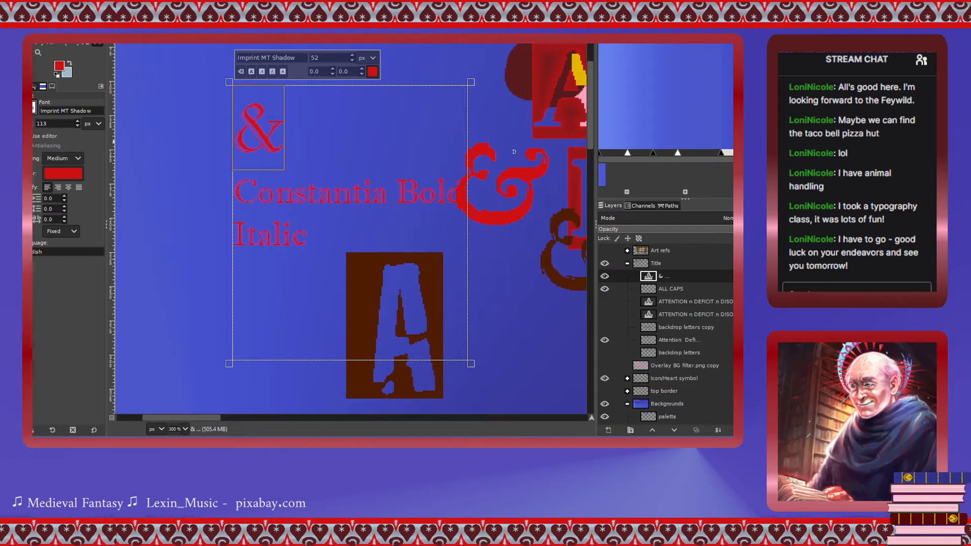
scroll(34, 108, down, 3)
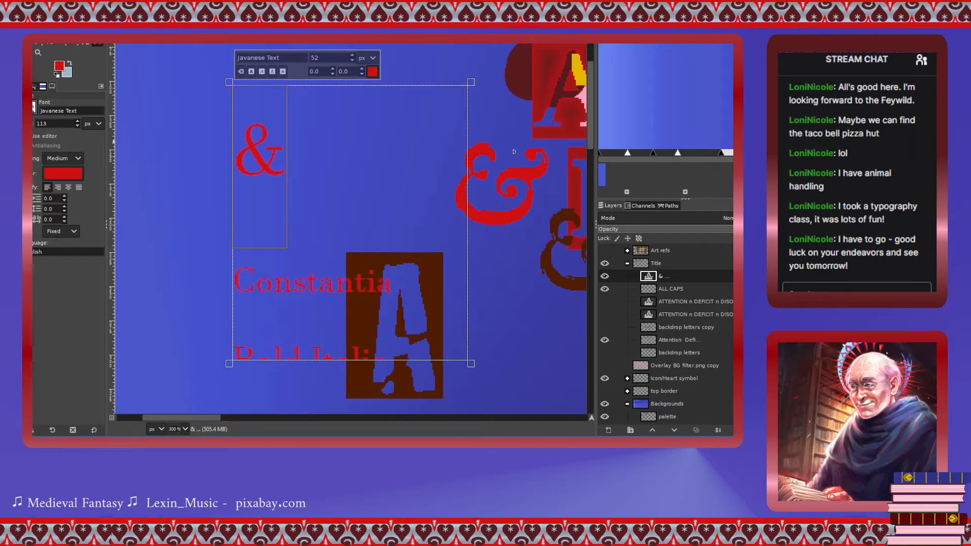
scroll(34, 107, down, 2)
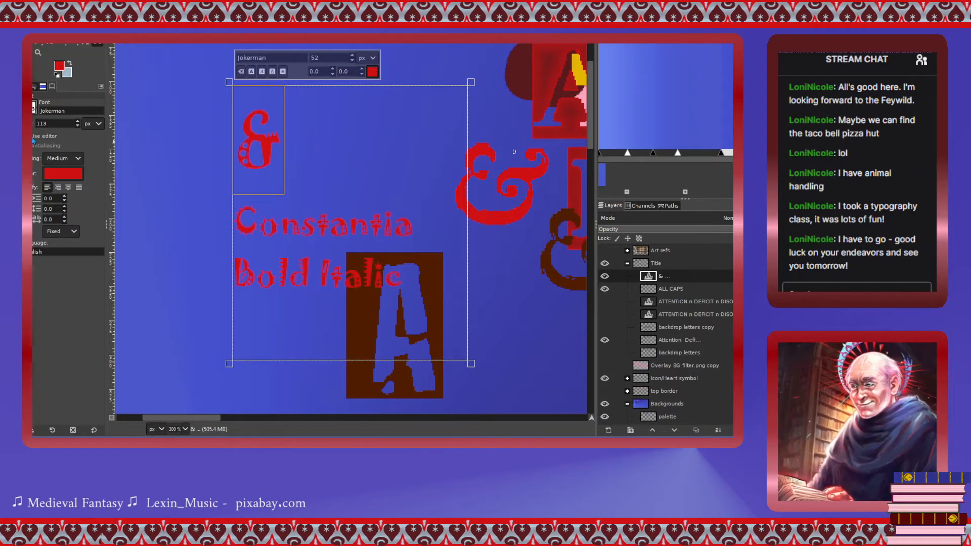
scroll(34, 108, down, 1)
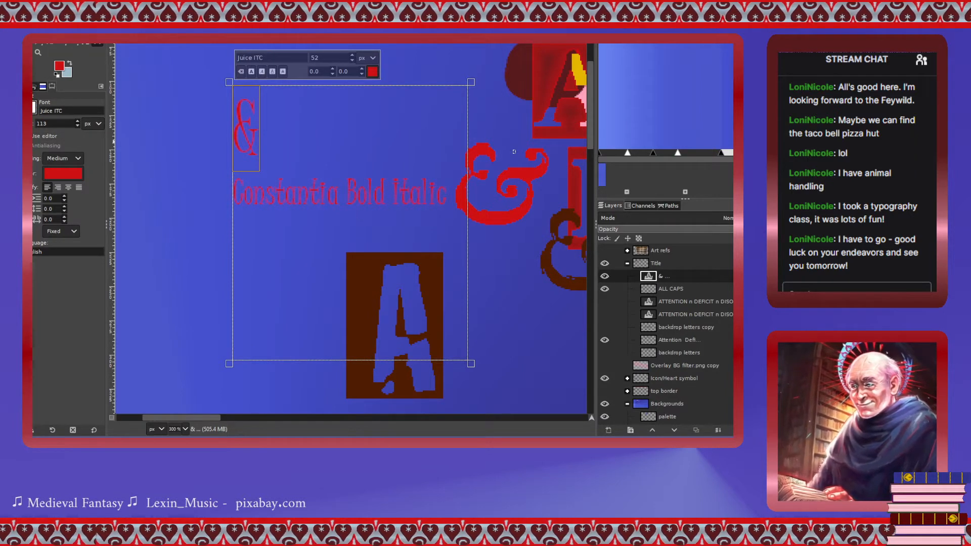
scroll(33, 108, down, 1)
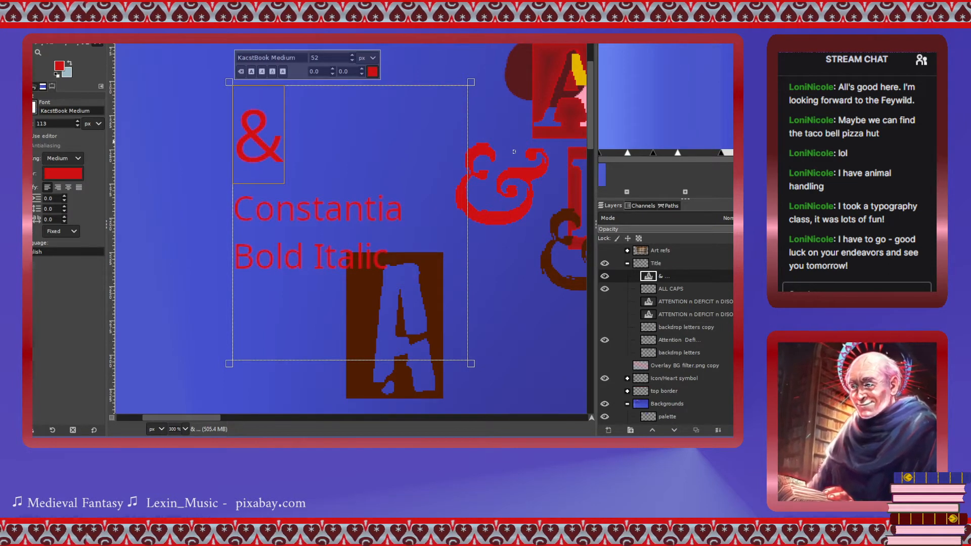
click(33, 137)
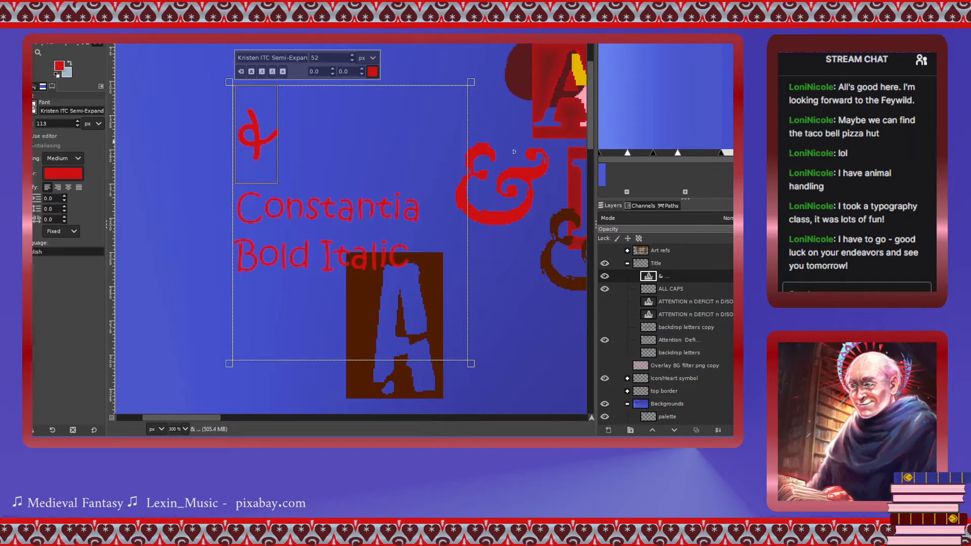
Set the ampersand text box to Kunstler Script and make only the ampersand bold.
key(Down)
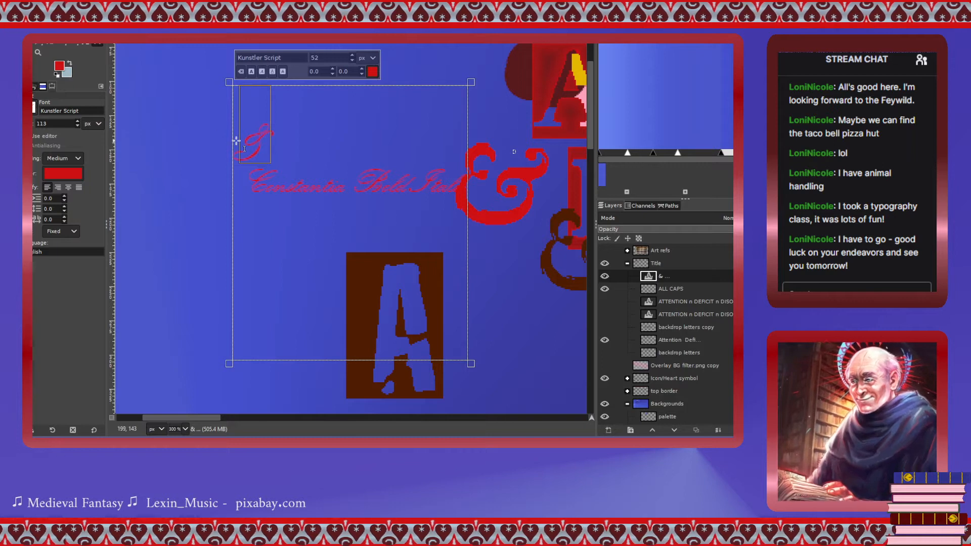
click(253, 73)
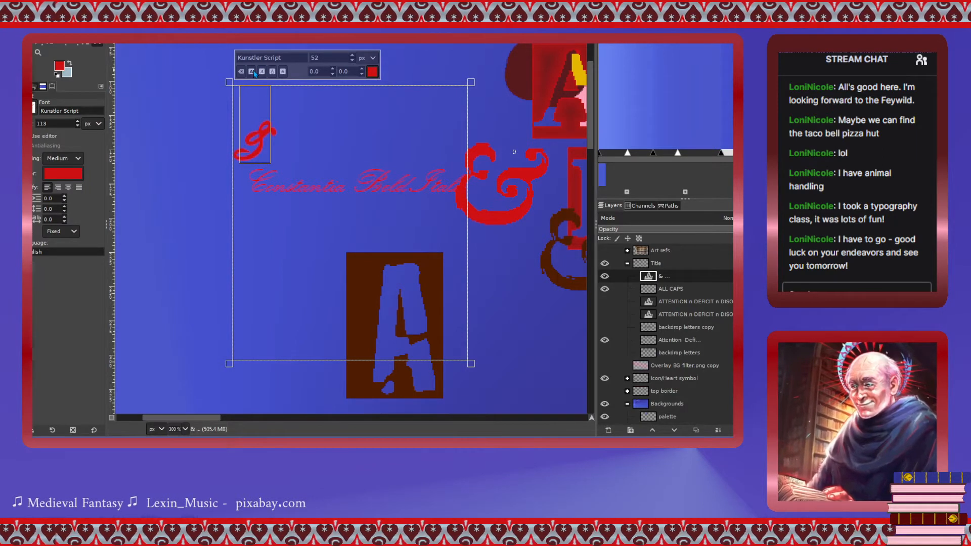
Remove the bold from the ampersand and try Leelawadee UI Bold and Liberation Mono on its text box.
click(254, 73)
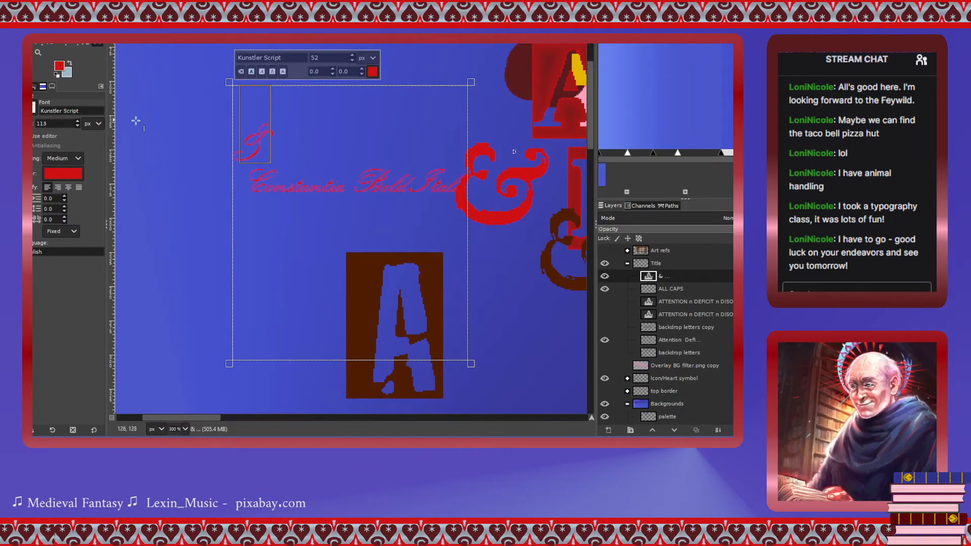
click(32, 154)
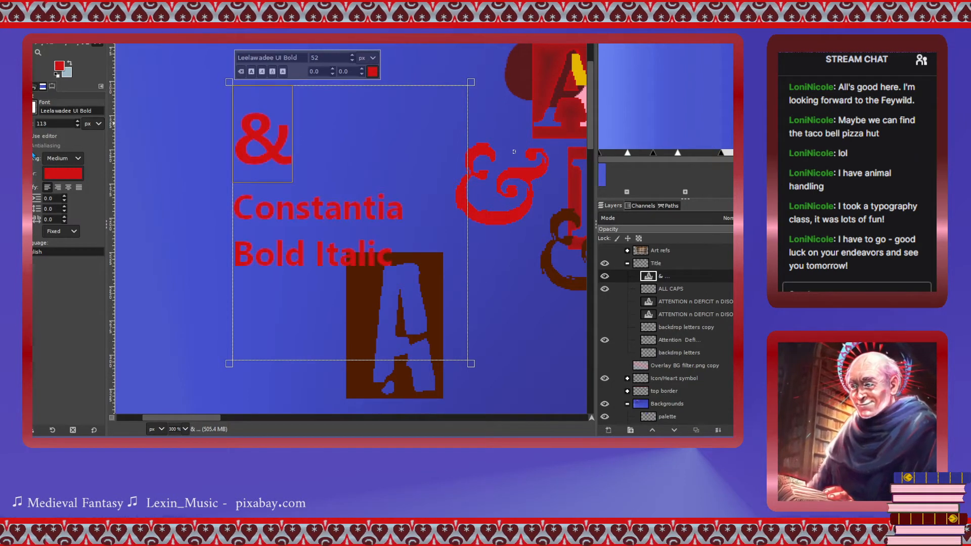
click(35, 110)
click(33, 158)
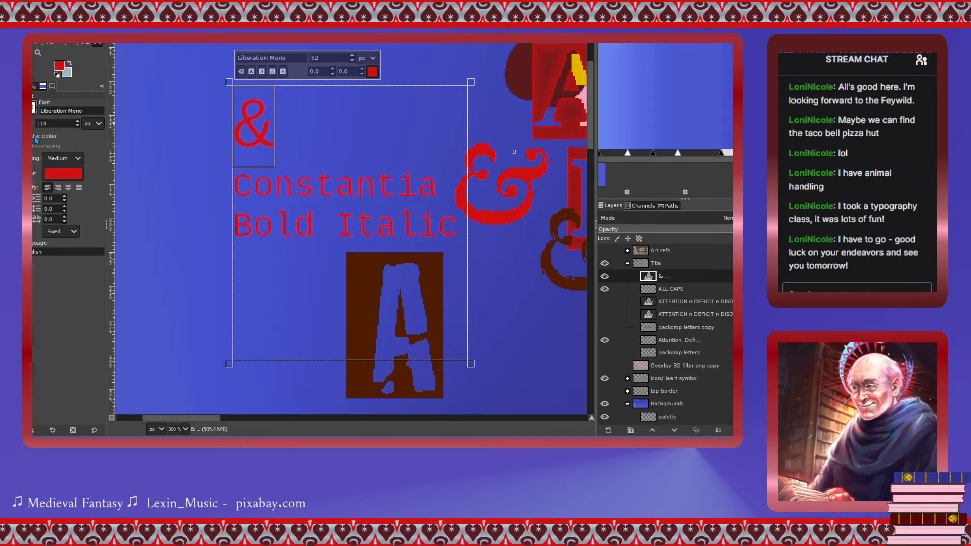
Try Linux Biolinum G Italic, Lucida Bright and Magneto Bold on the ampersand text box.
click(36, 153)
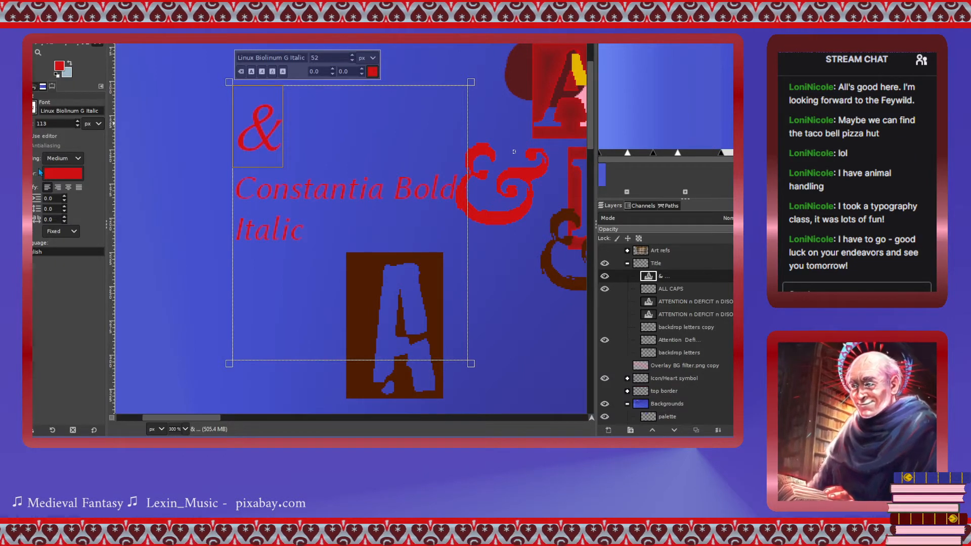
click(38, 192)
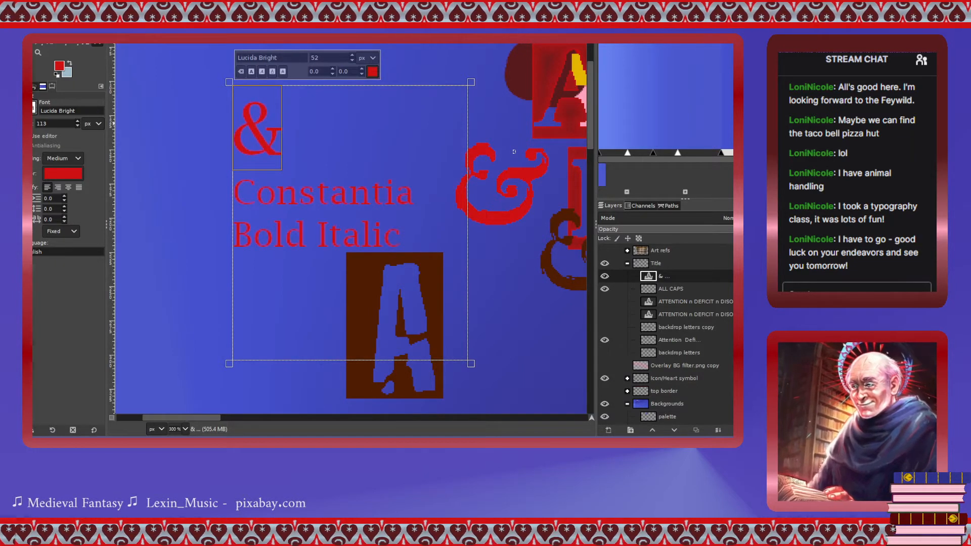
click(34, 197)
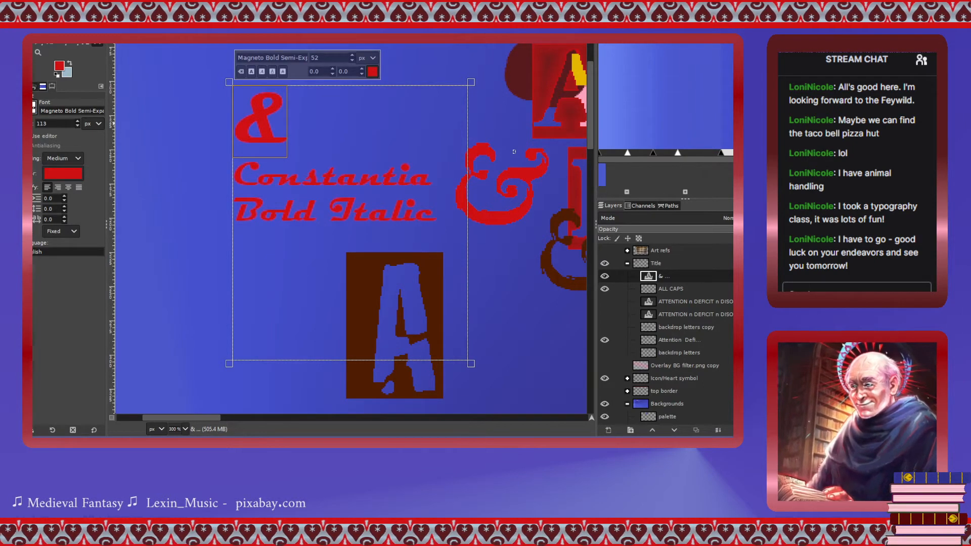
Try Maiandra GD, Malgun Gothic Bold and Marlett Medium on the ampersand text box.
click(33, 153)
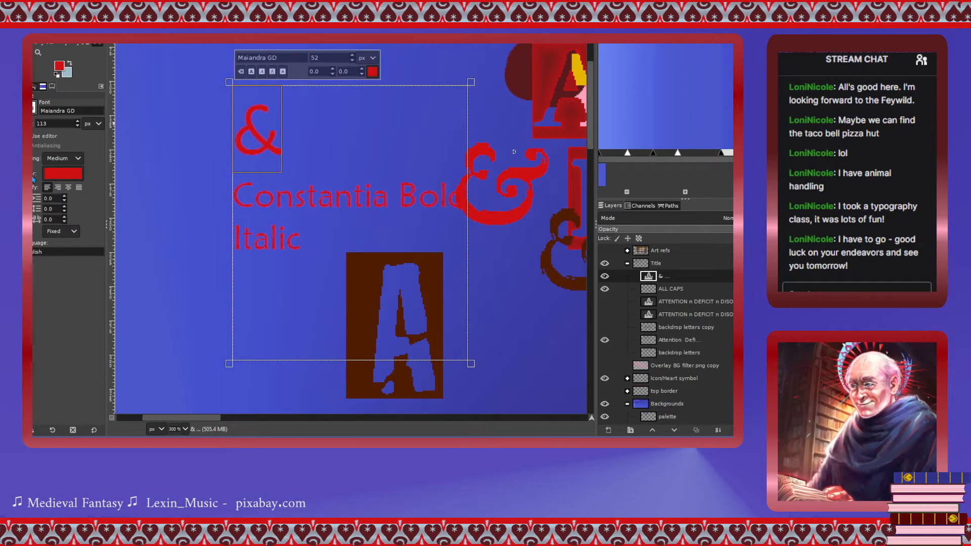
click(34, 155)
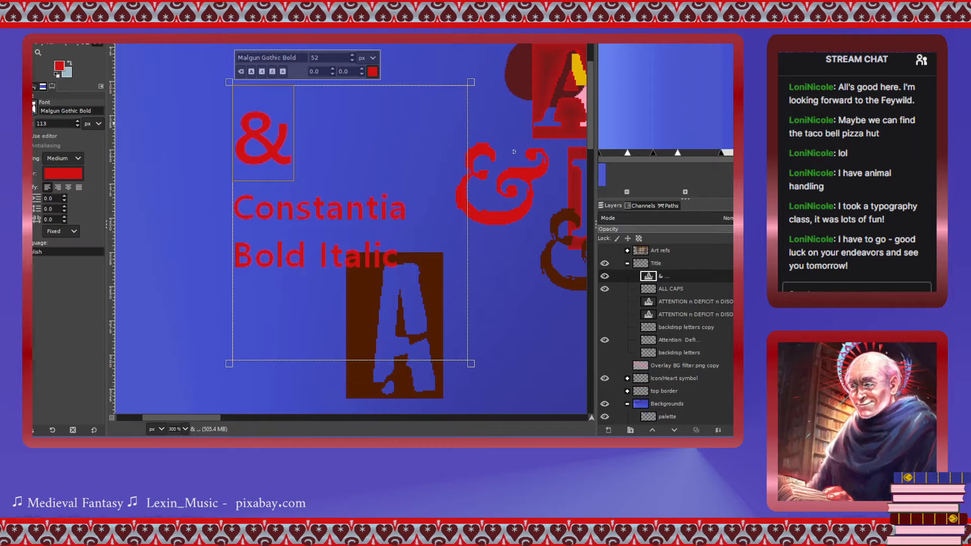
click(34, 157)
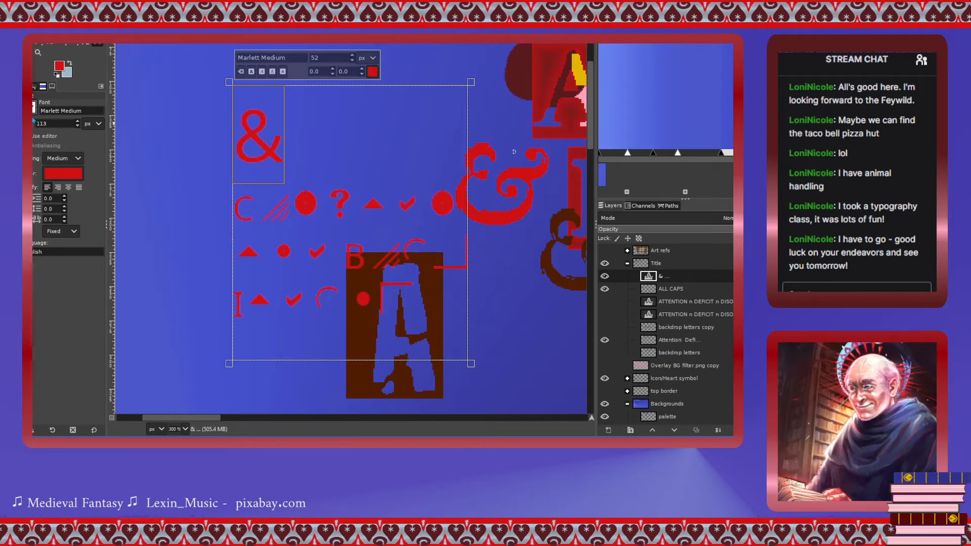
Try Matura MT Script Capitals, Microsoft JhengHei, Miriam CLM Bold and Modern No. 20 on the ampersand text box.
scroll(33, 107, down, 1)
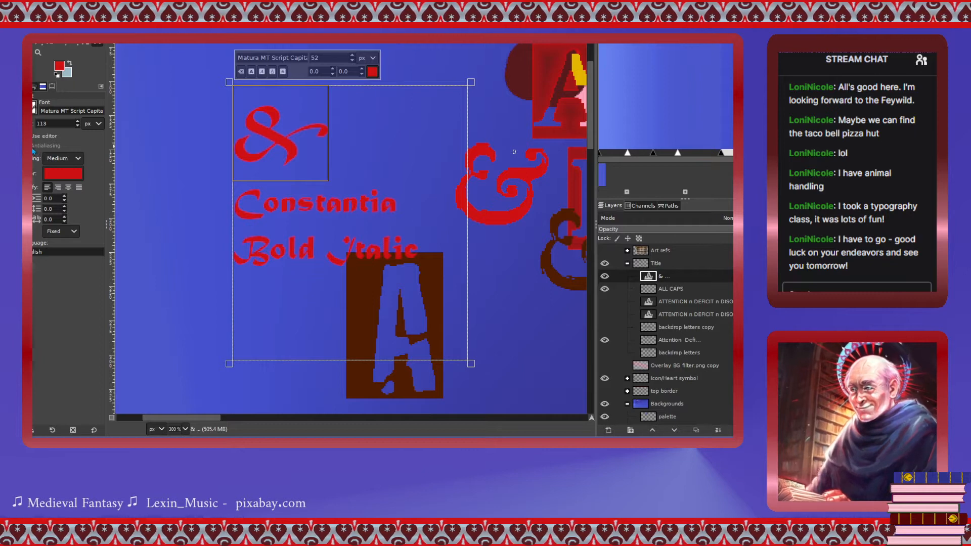
scroll(35, 107, down, 2)
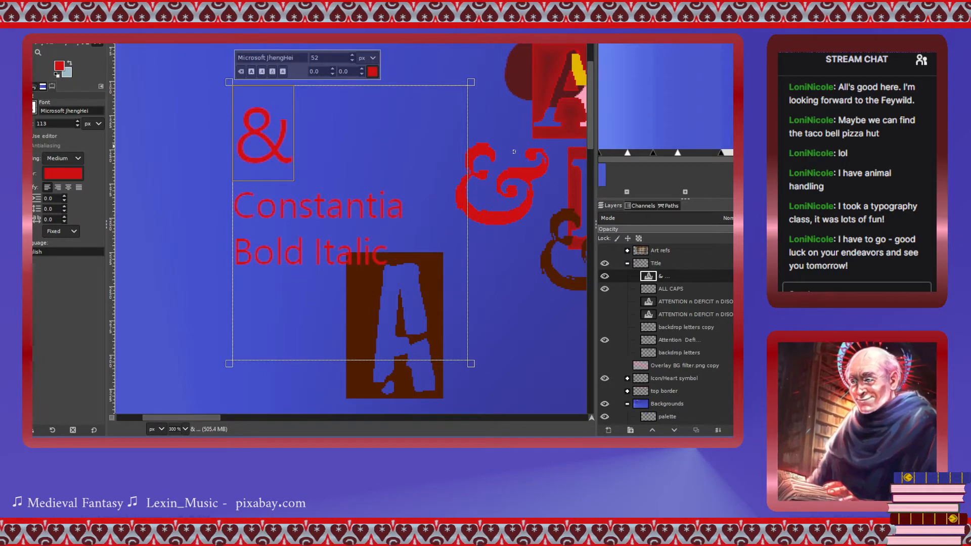
click(32, 170)
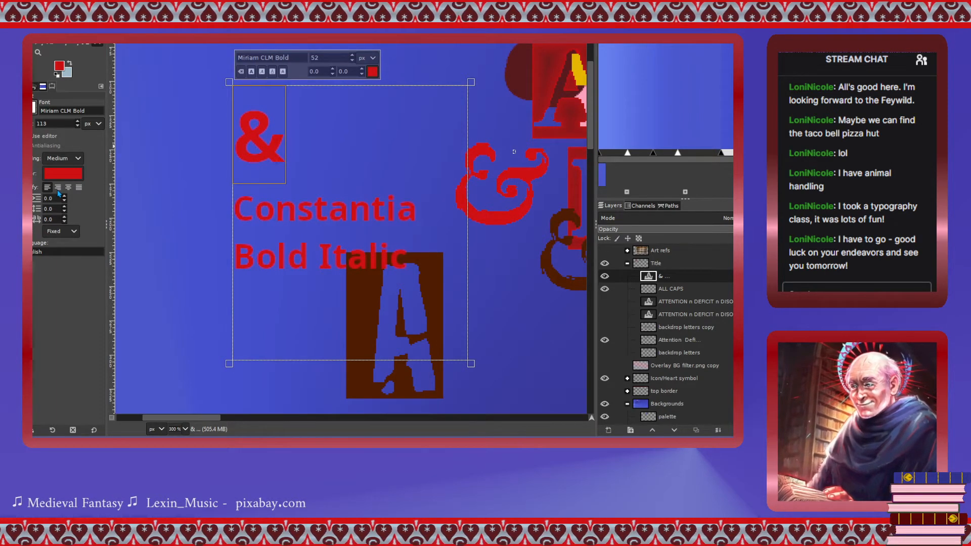
click(34, 174)
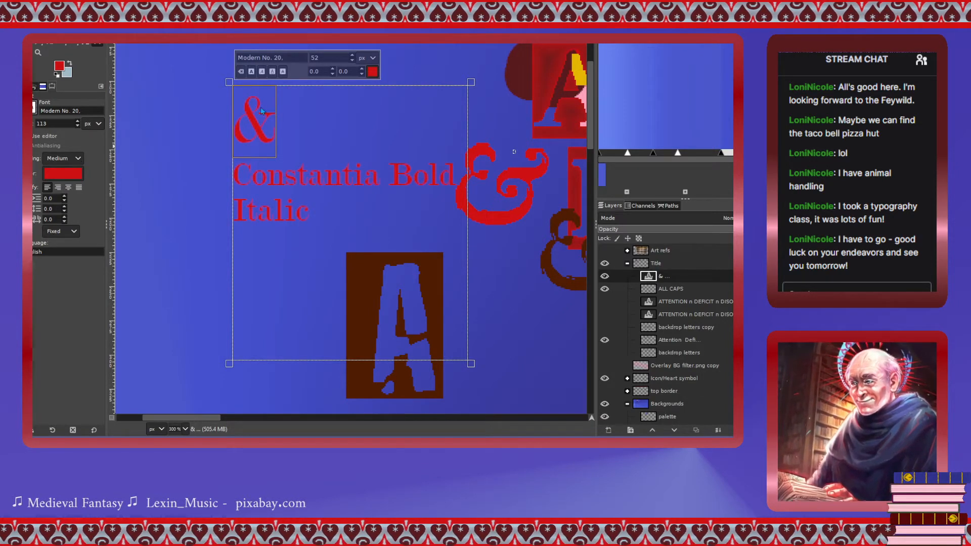
Try Mongolian Baiti and Monospace Bold on the ampersand text box.
click(33, 143)
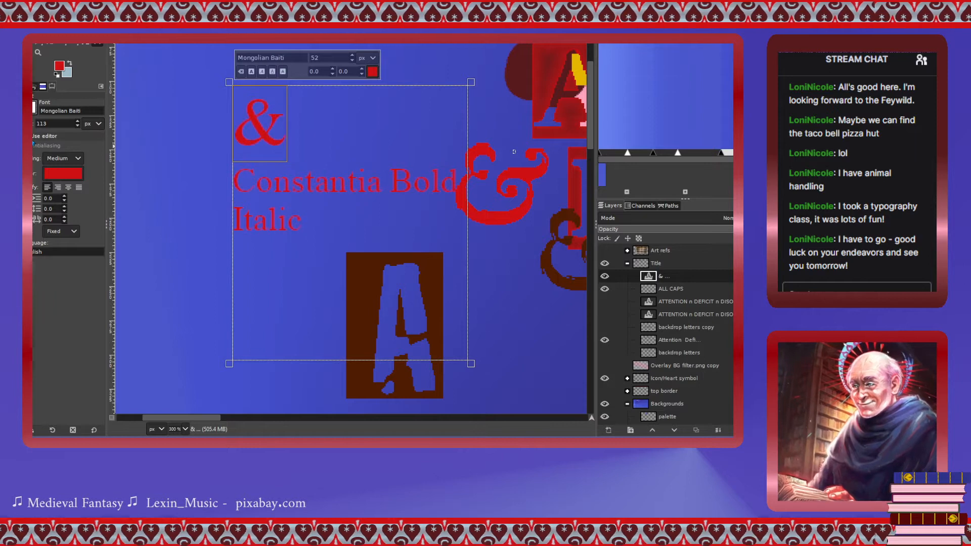
click(35, 108)
scroll(34, 108, down, 2)
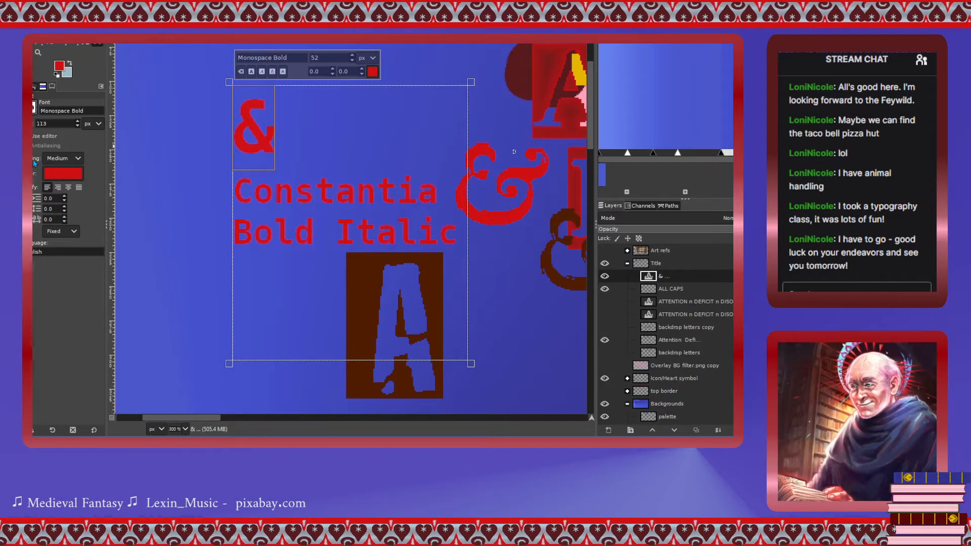
Compare Monotype Corsiva Italic with Monospace Bold Italic on the ampersand text box, returning to Monotype Corsiva Italic.
click(34, 162)
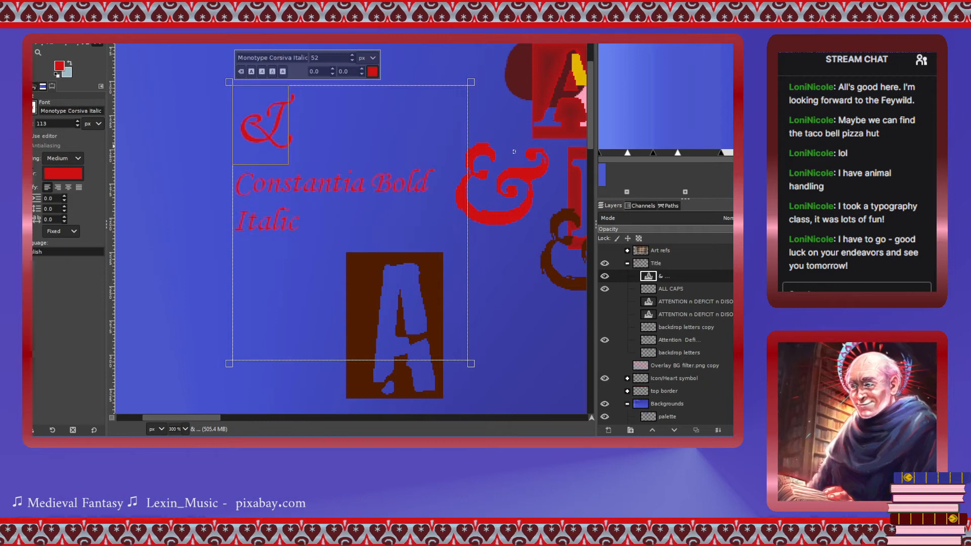
click(46, 148)
click(35, 111)
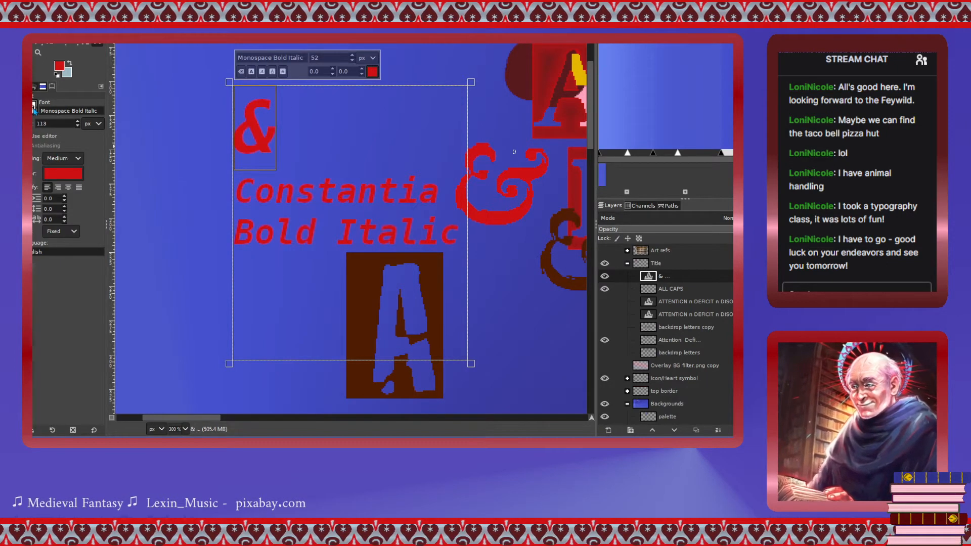
click(35, 149)
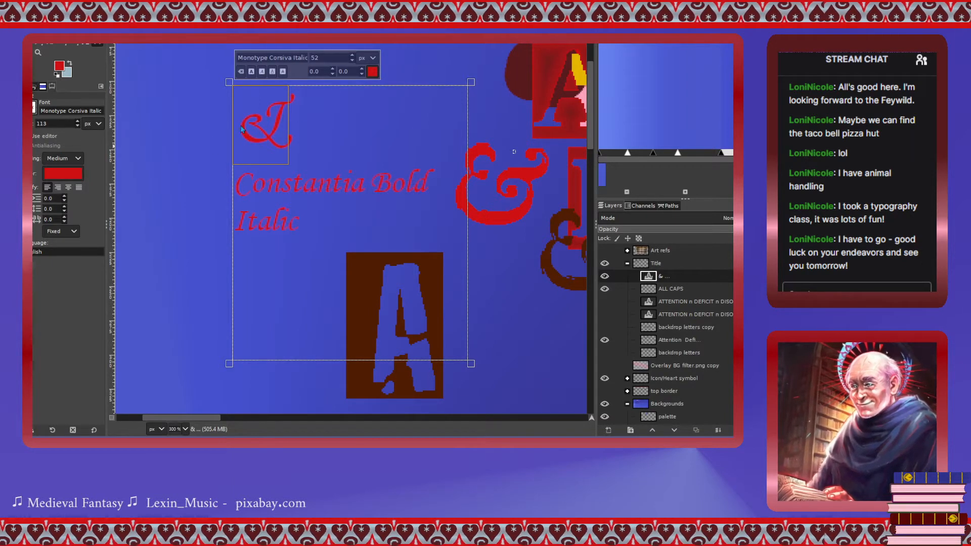
Try MS Outlook, MS UI Gothic and Myanmar Text on the ampersand text box.
scroll(34, 109, down, 1)
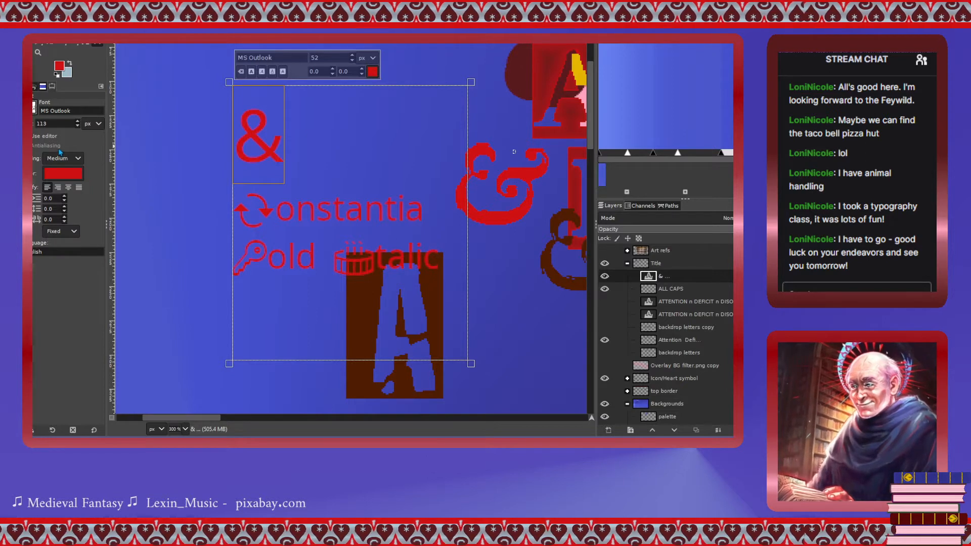
click(60, 152)
click(35, 111)
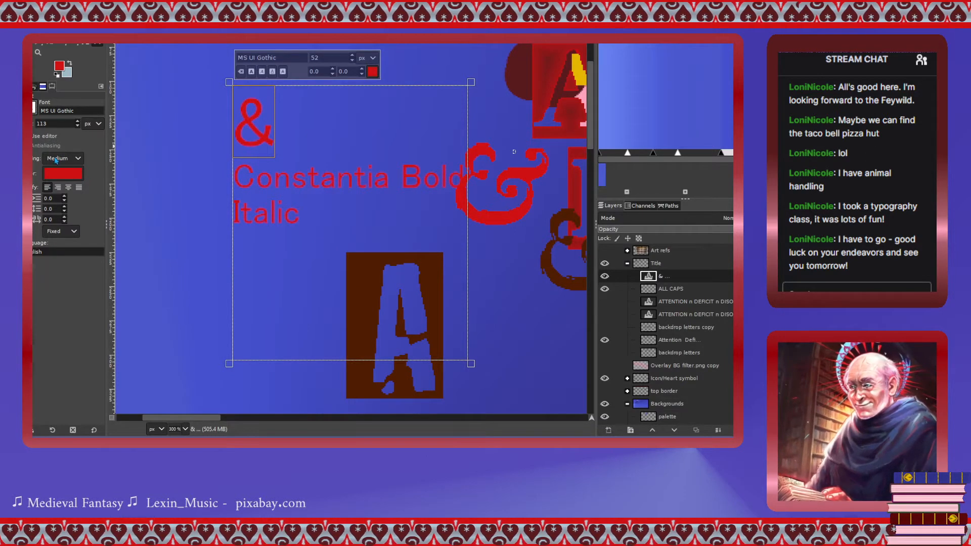
click(56, 169)
click(35, 109)
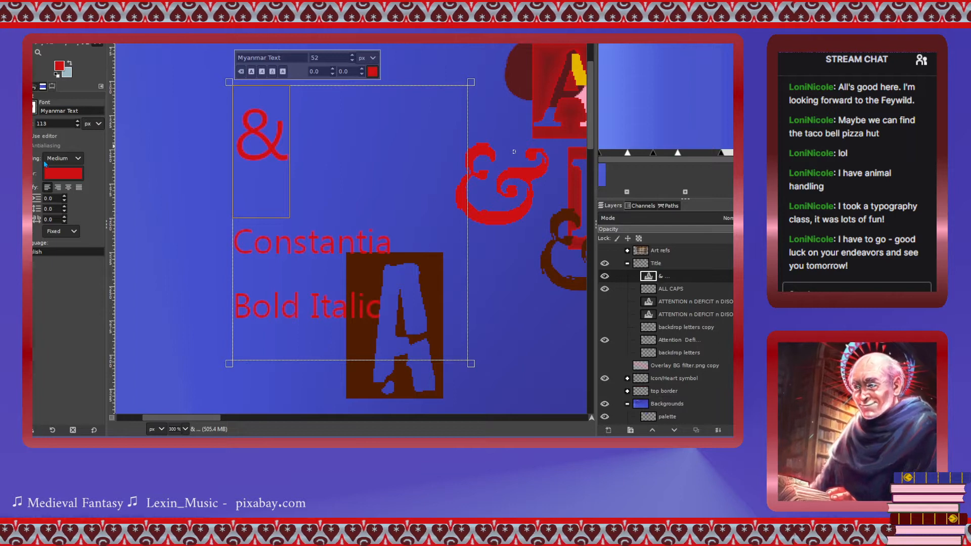
Try Nachlieli CLM Light, Niagara Engraved and Nirmala UI on the ampersand text box.
click(46, 159)
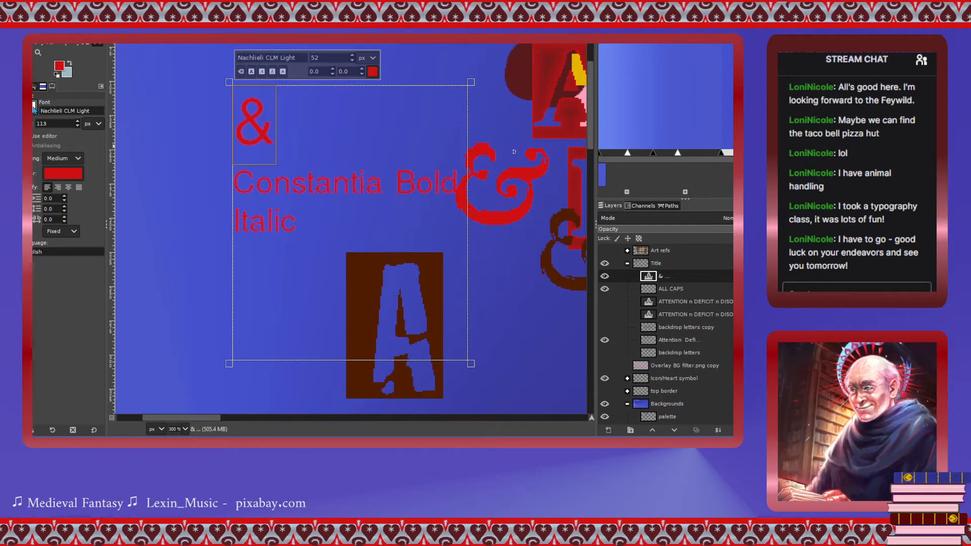
click(51, 181)
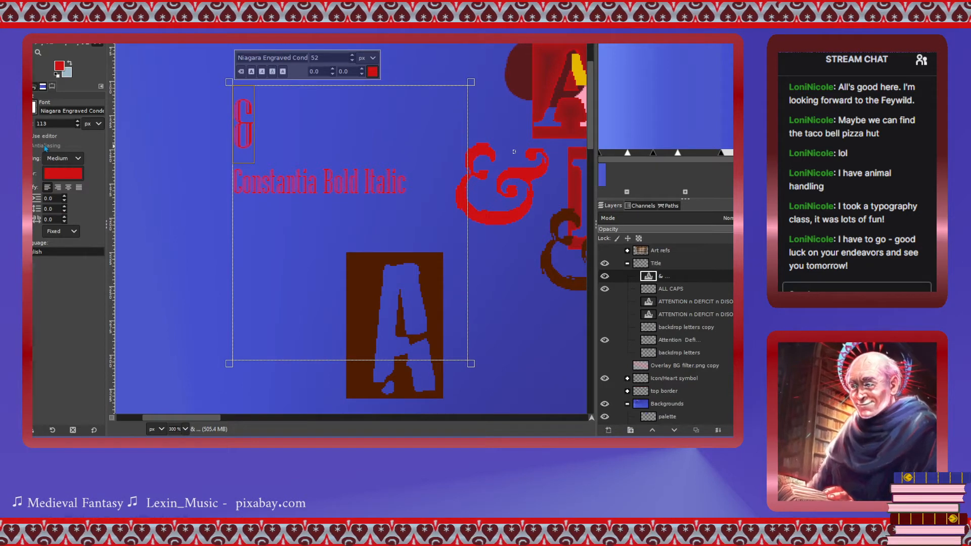
click(43, 157)
click(35, 109)
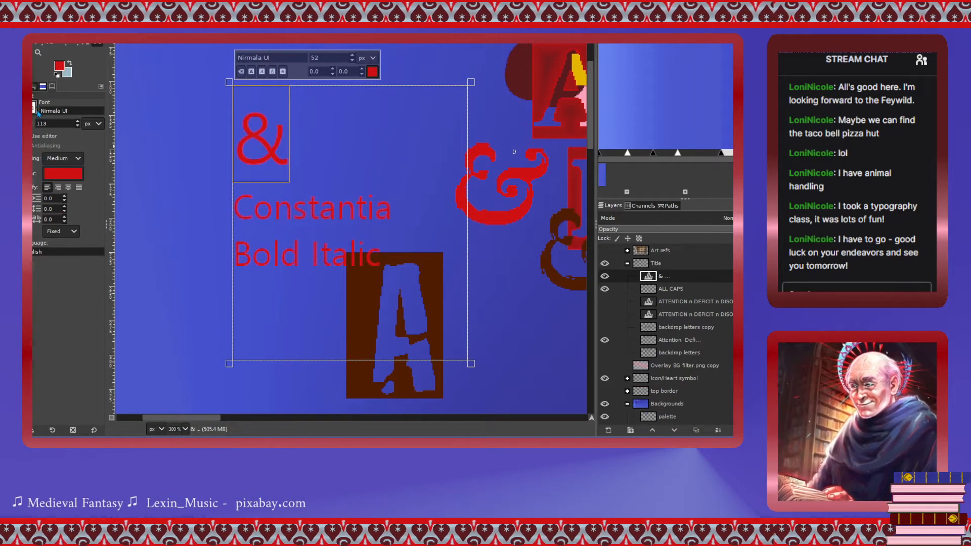
Try Noto Kufi Arabic, Noto Serif Condensed and NSimSun on the ampersand text box.
click(43, 157)
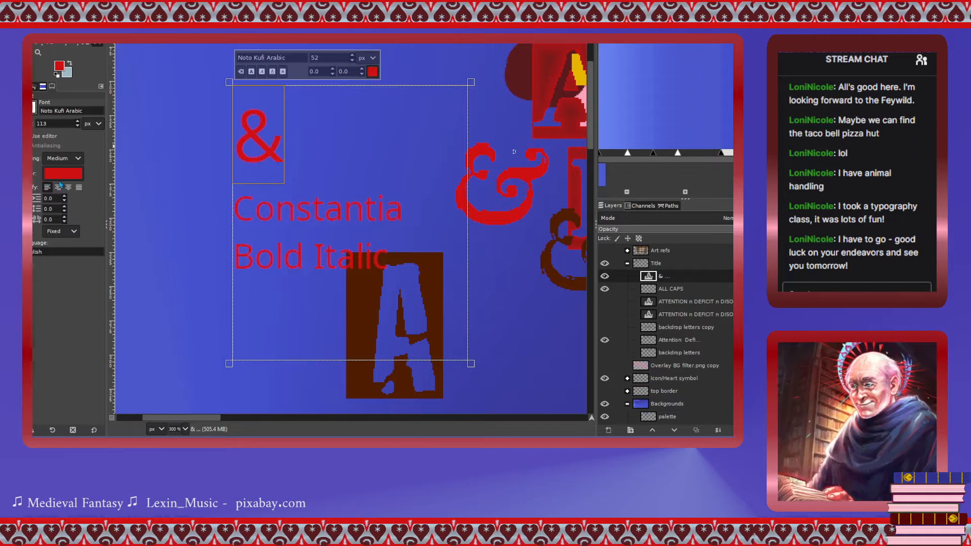
click(52, 196)
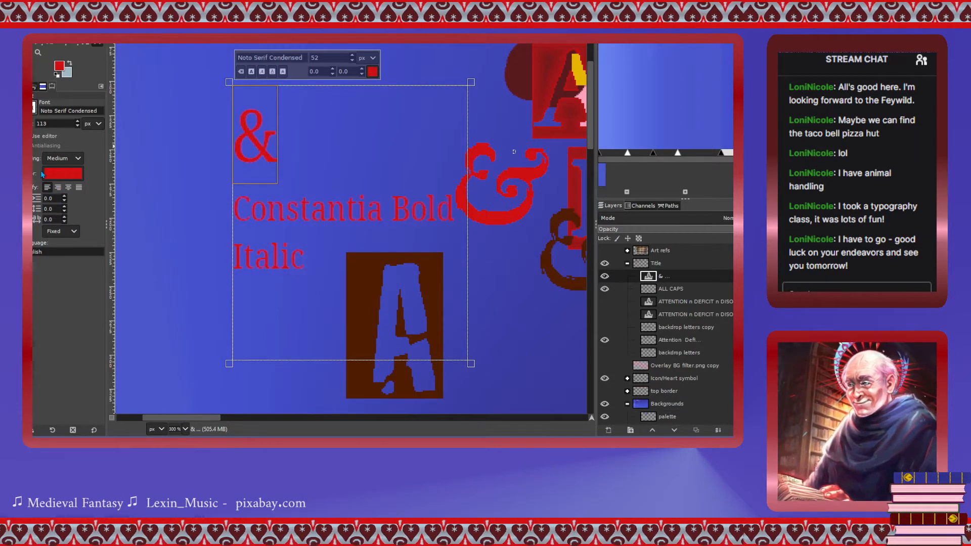
click(42, 175)
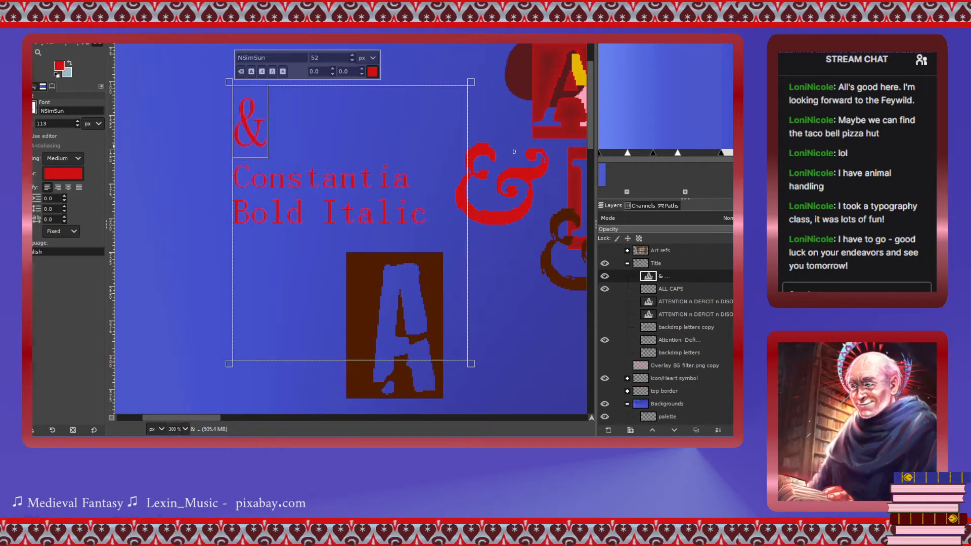
Try Onyx, OpenSymbol, Palatino Linotype and Perpetua Bold on the ampersand text box.
click(54, 167)
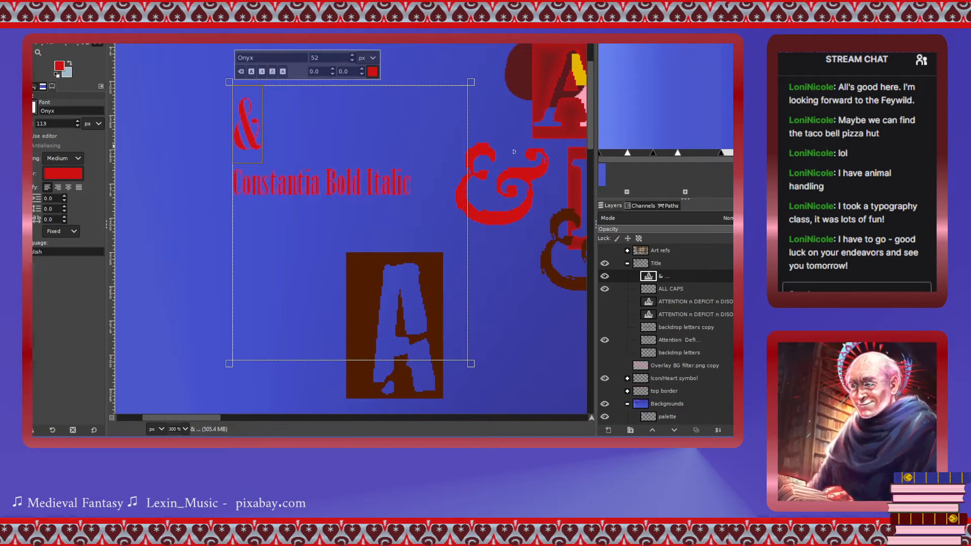
click(48, 140)
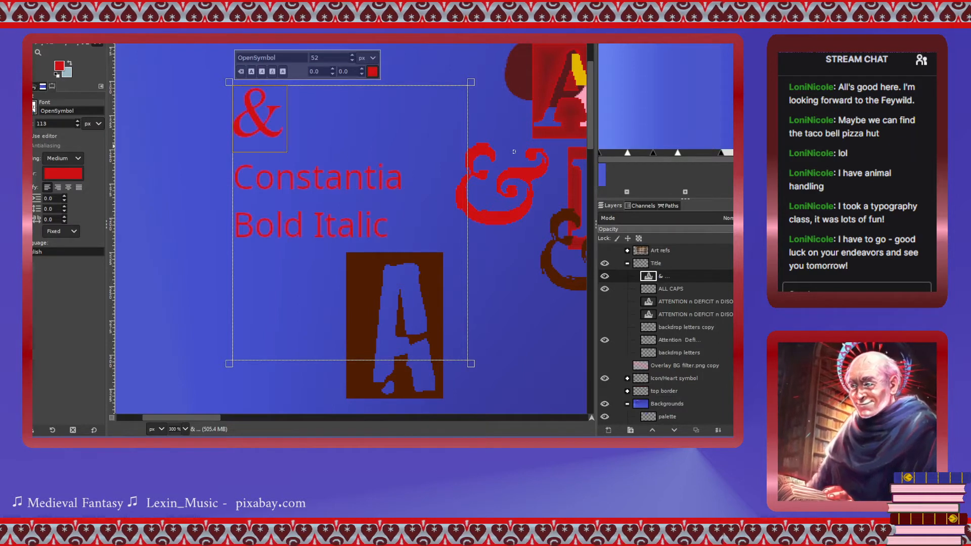
click(42, 147)
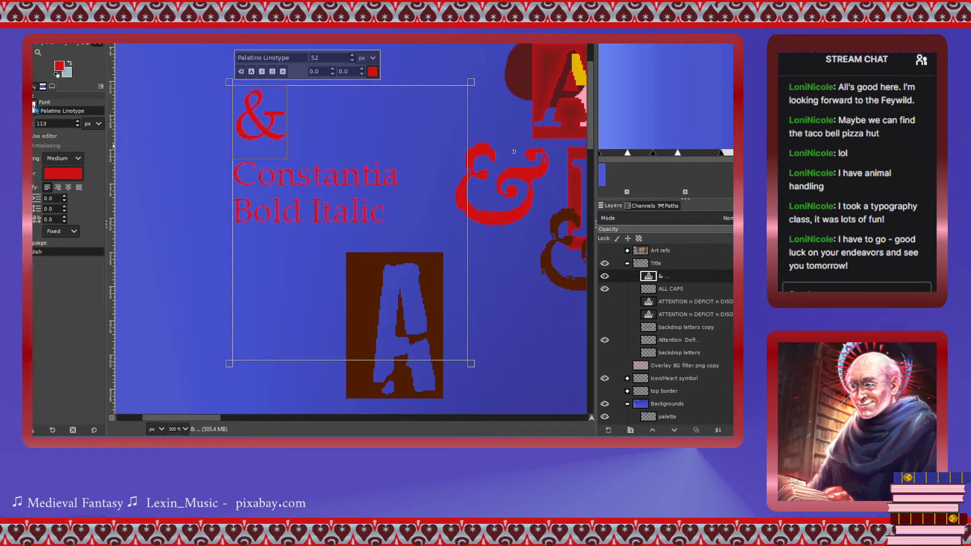
click(57, 179)
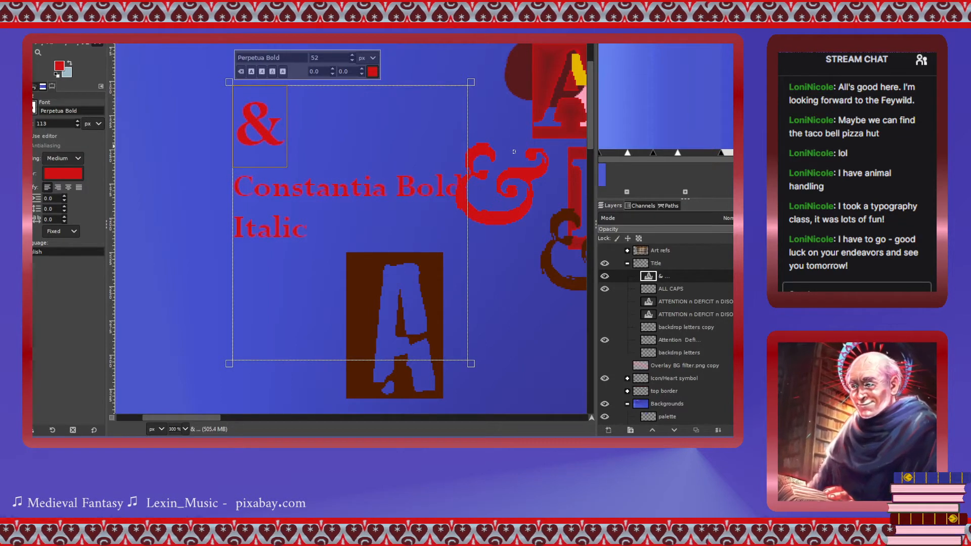
Try Poor Richard and Rage Italic on the ampersand text box, then set it to Pristina.
click(65, 186)
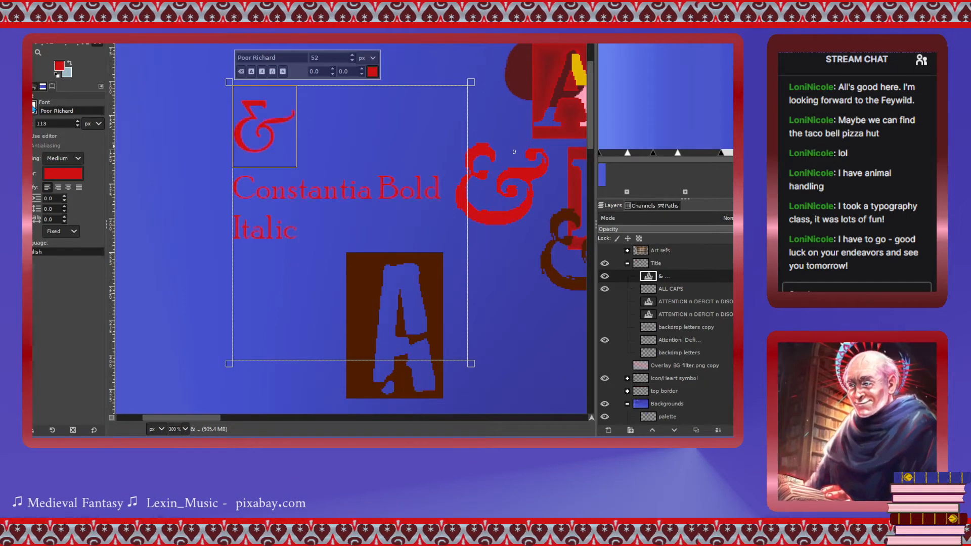
click(34, 108)
click(47, 155)
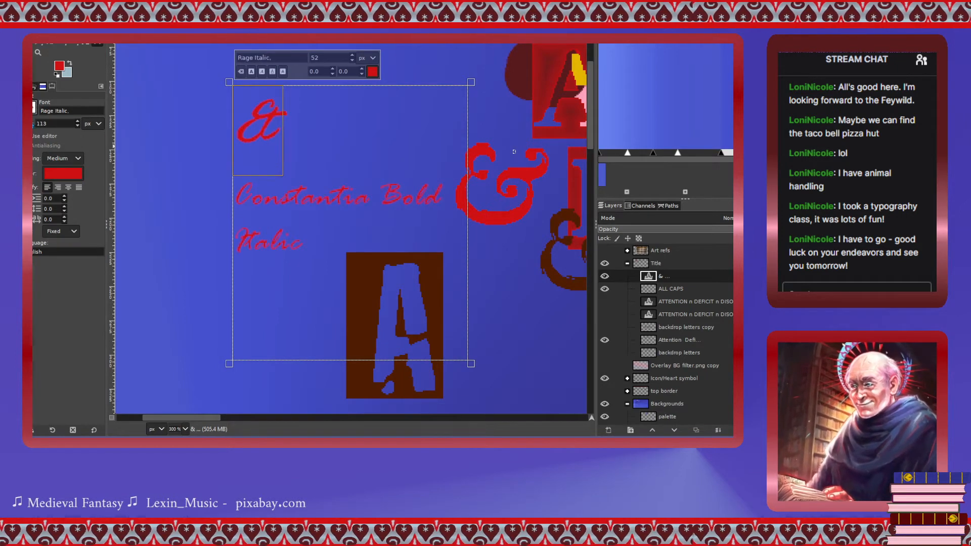
click(54, 132)
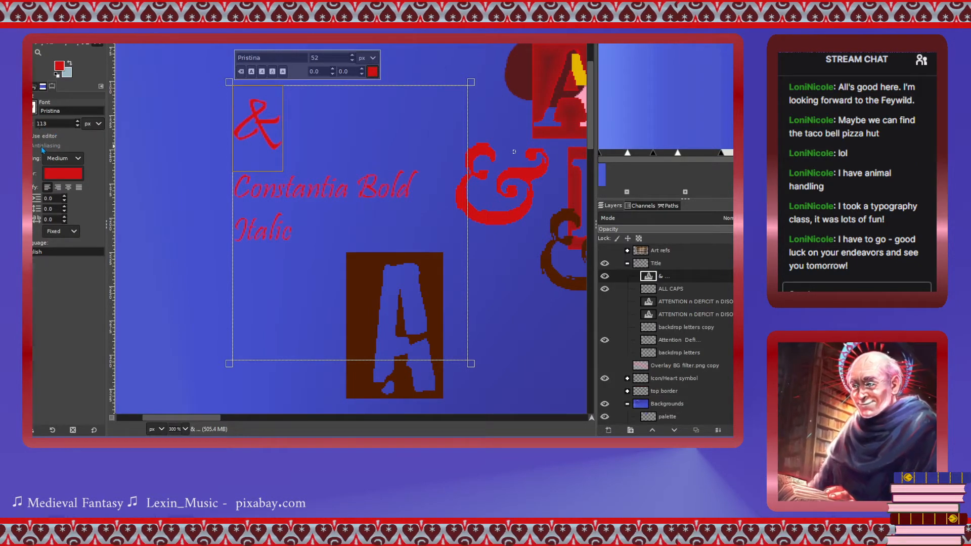
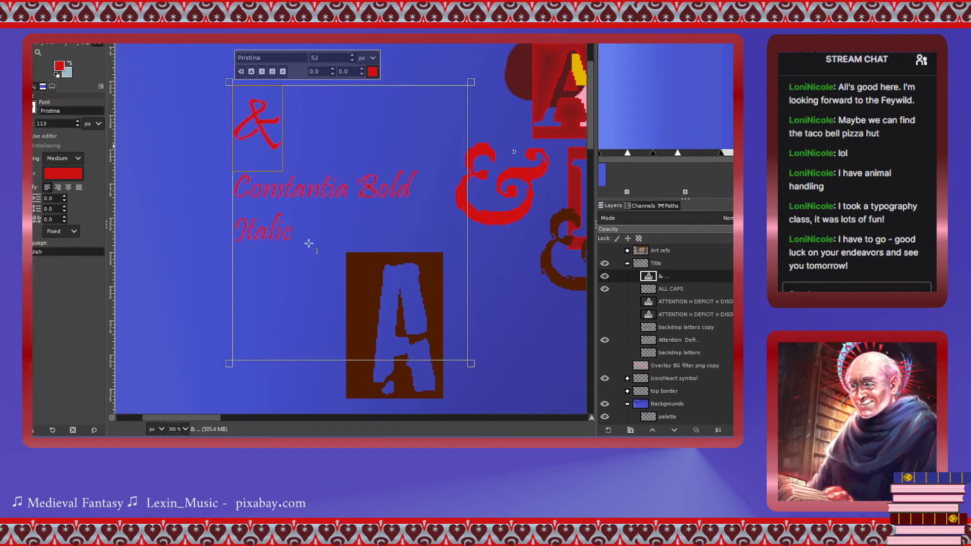
Add "- Pristina" after "Constantia Bold Italic" in the font notes under the ampersand.
click(292, 234)
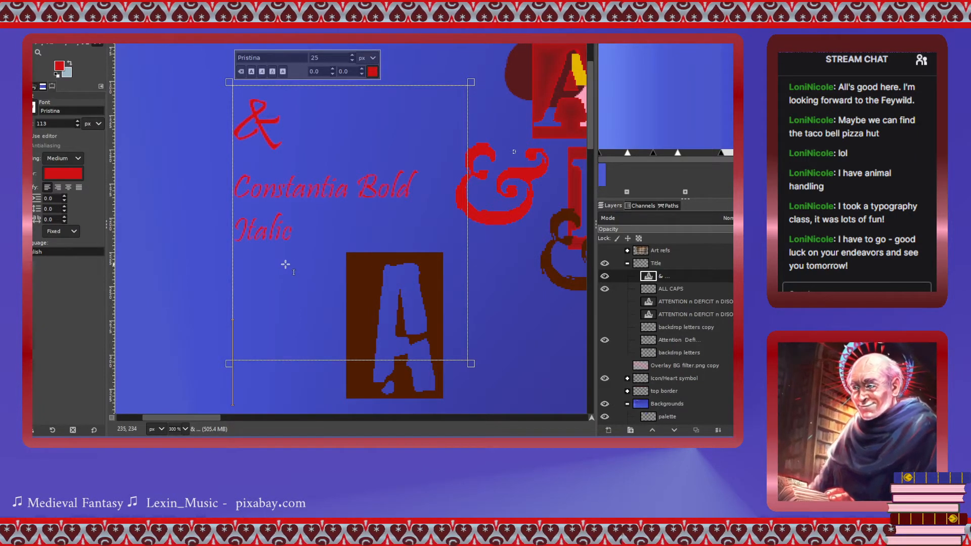
key(BackSpace)
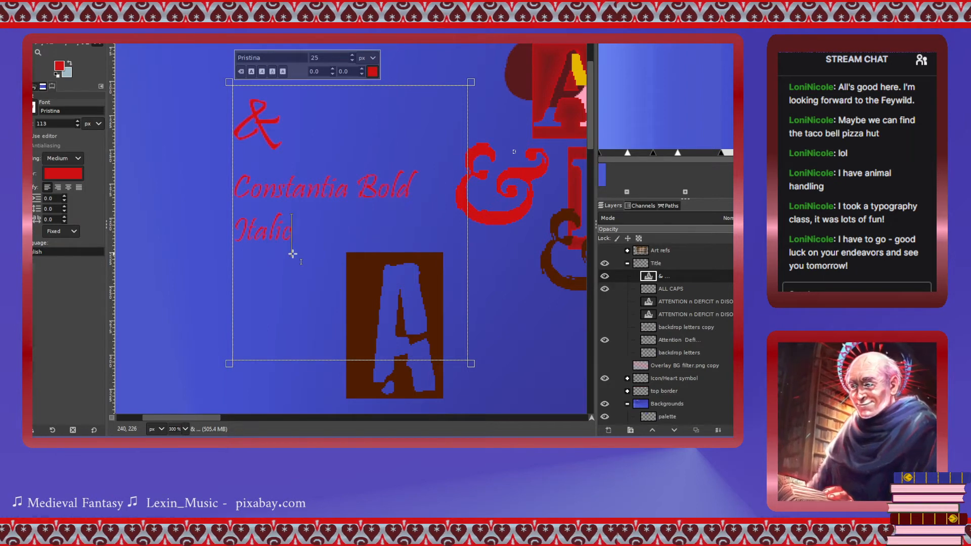
text(- )
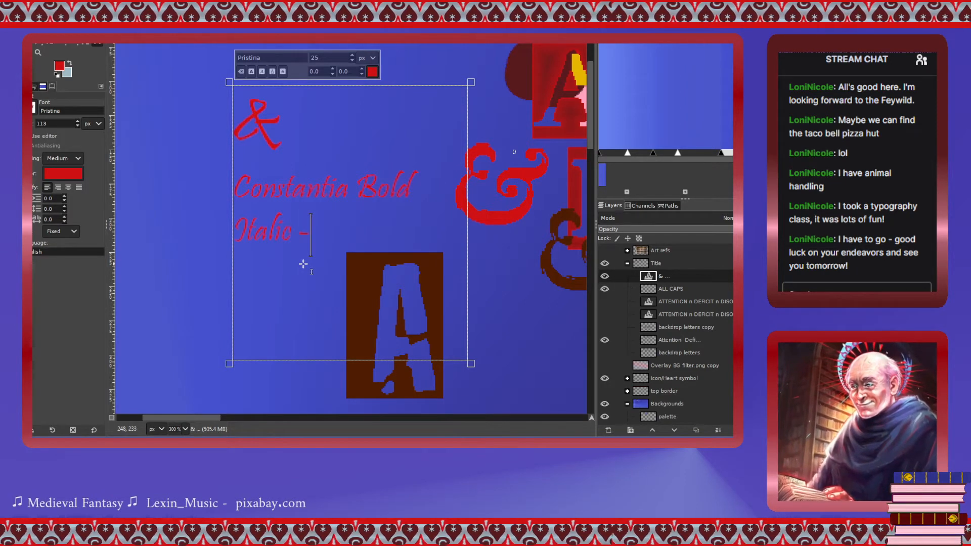
text(Pris)
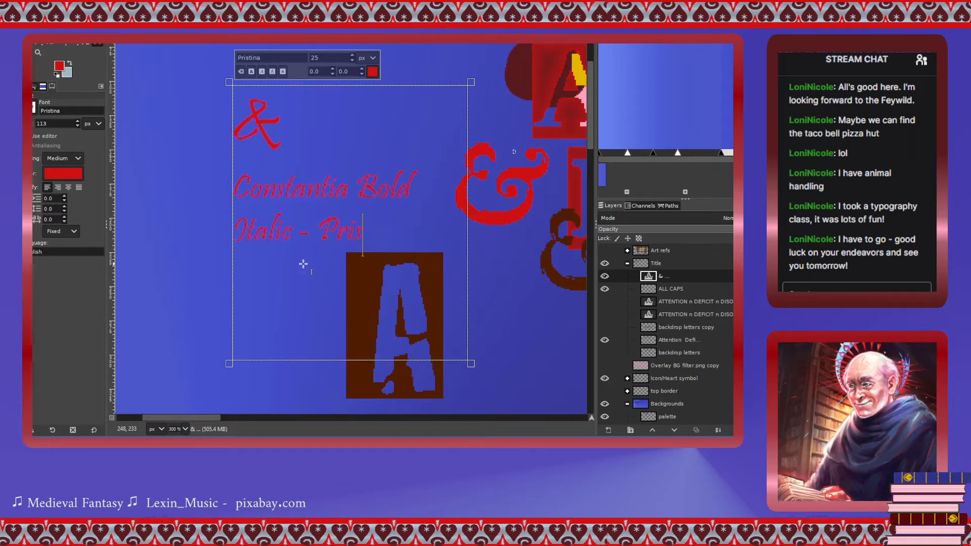
text(tina)
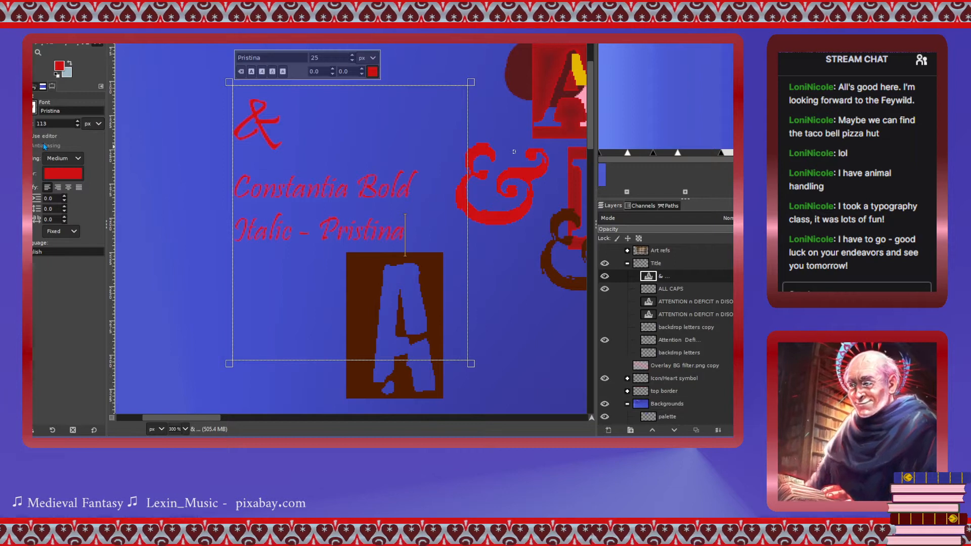
Try Reem Kufi, Rockwell Bold, Rubik, Sans-serif Bold and Script MT Bold on the ampersand text box.
click(33, 169)
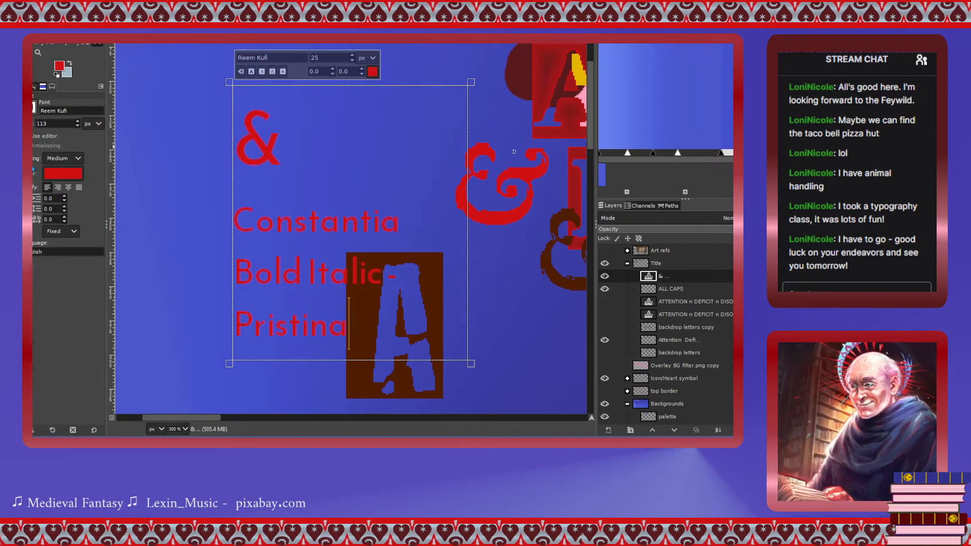
click(34, 170)
click(33, 108)
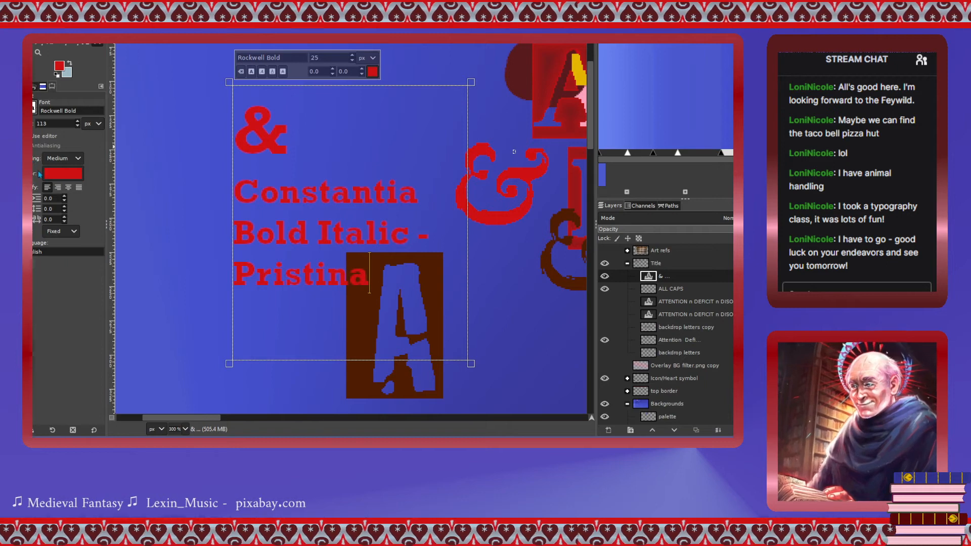
click(33, 215)
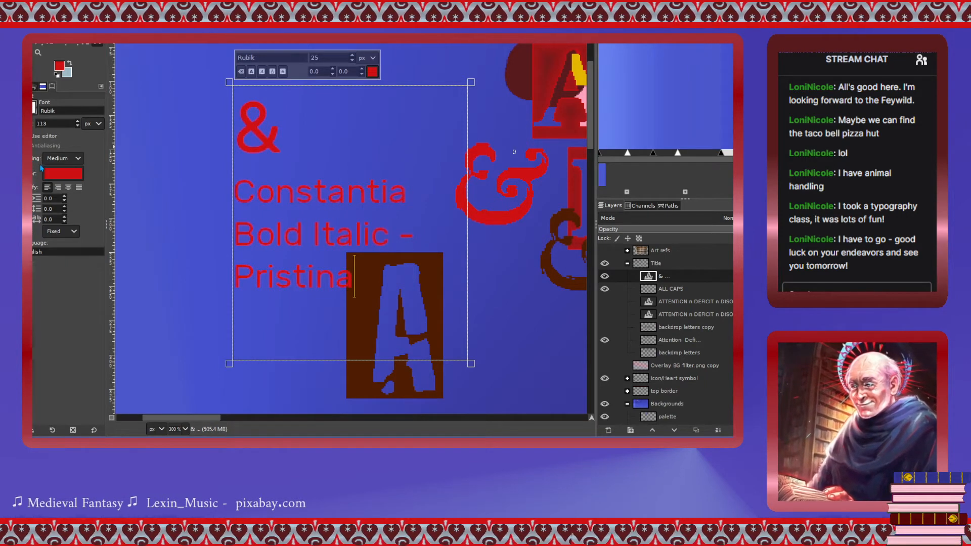
click(33, 206)
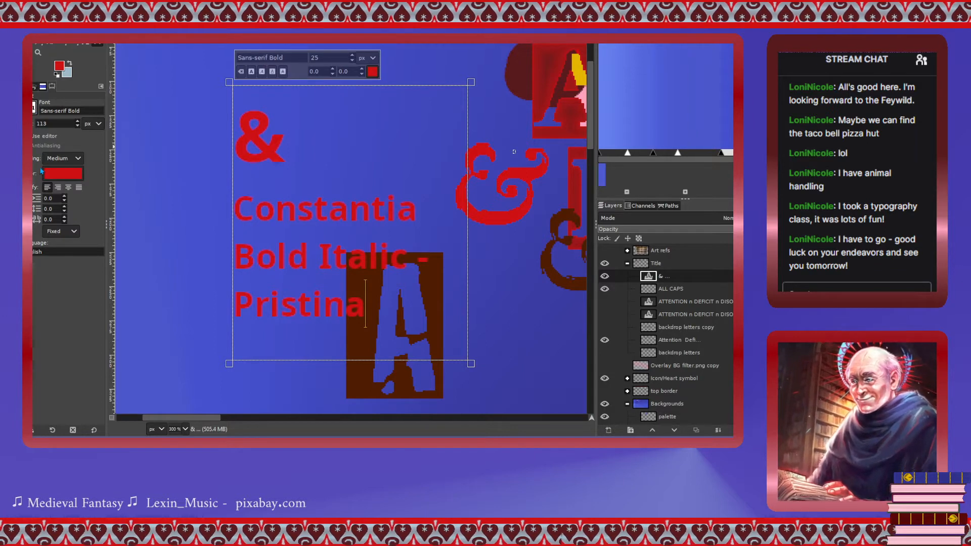
click(33, 218)
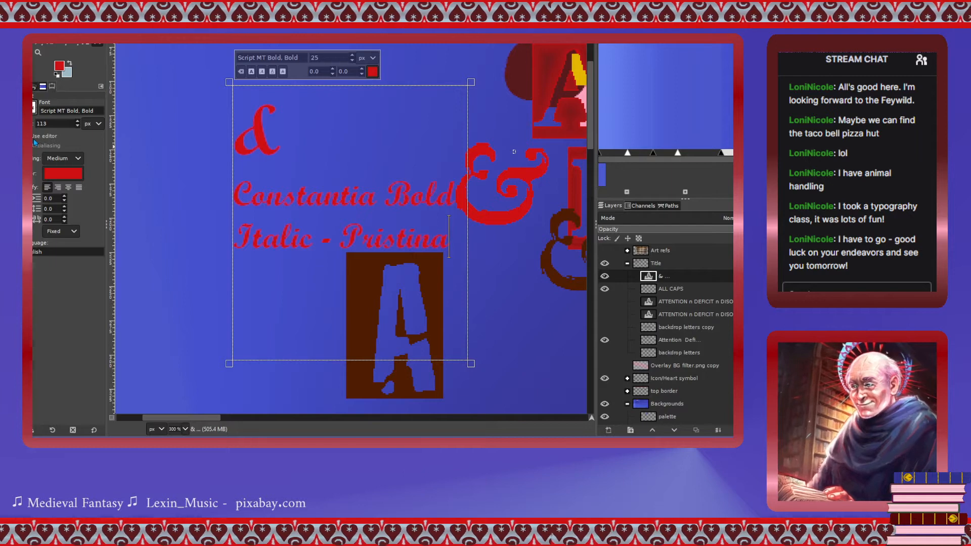
Try Segoe Print, Segoe UI Bold Italic, Segoe UI Semi-Light Italic, Serif Bold and Showcard Gothic on the ampersand text box.
scroll(34, 107, down, 2)
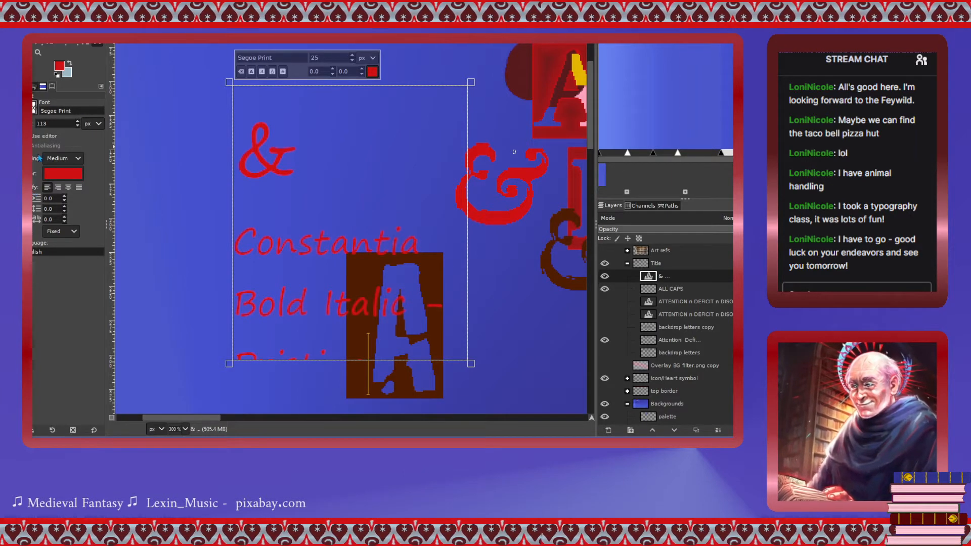
scroll(34, 107, down, 6)
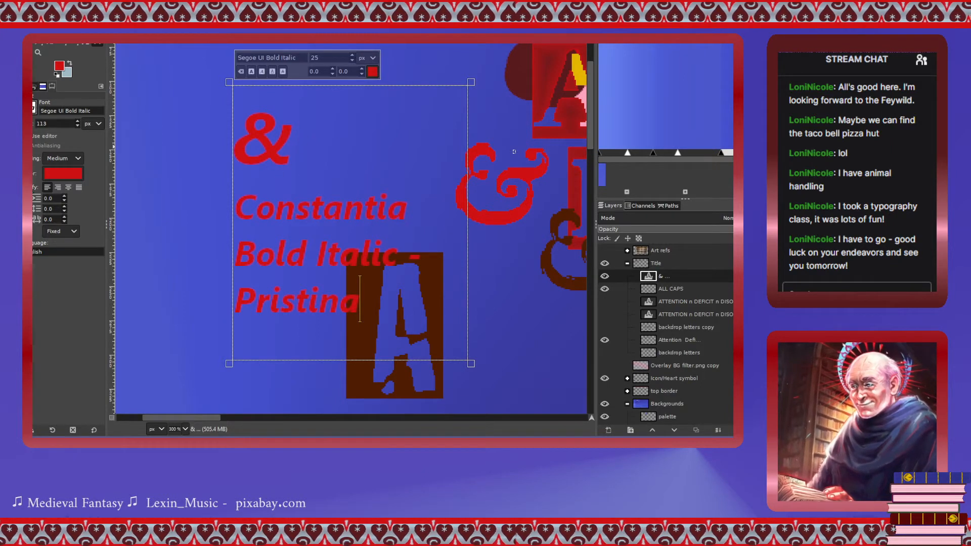
scroll(34, 107, down, 3)
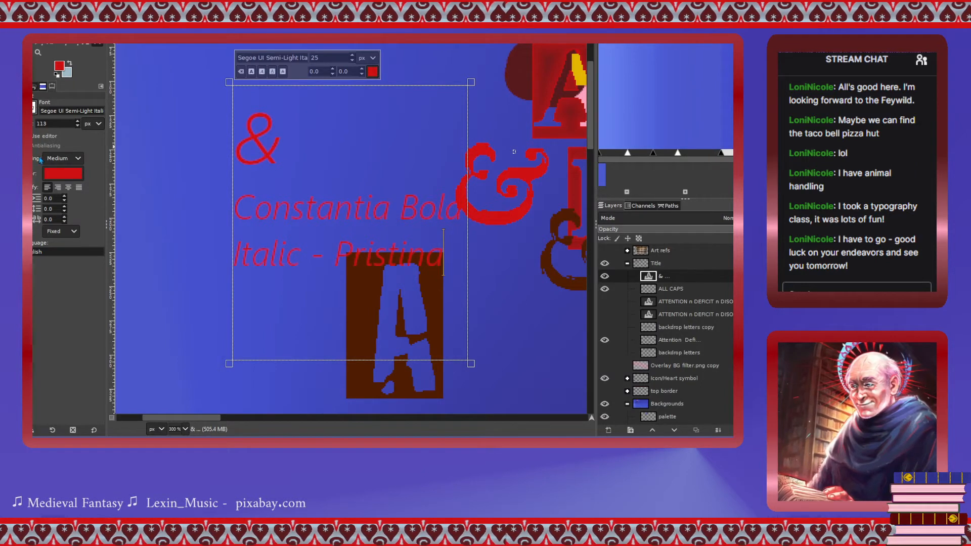
click(35, 187)
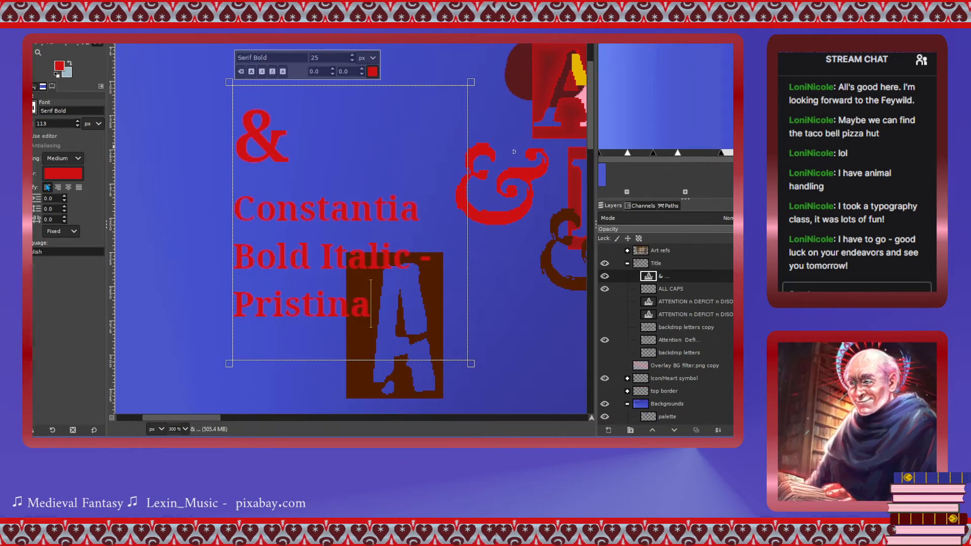
scroll(34, 107, down, 3)
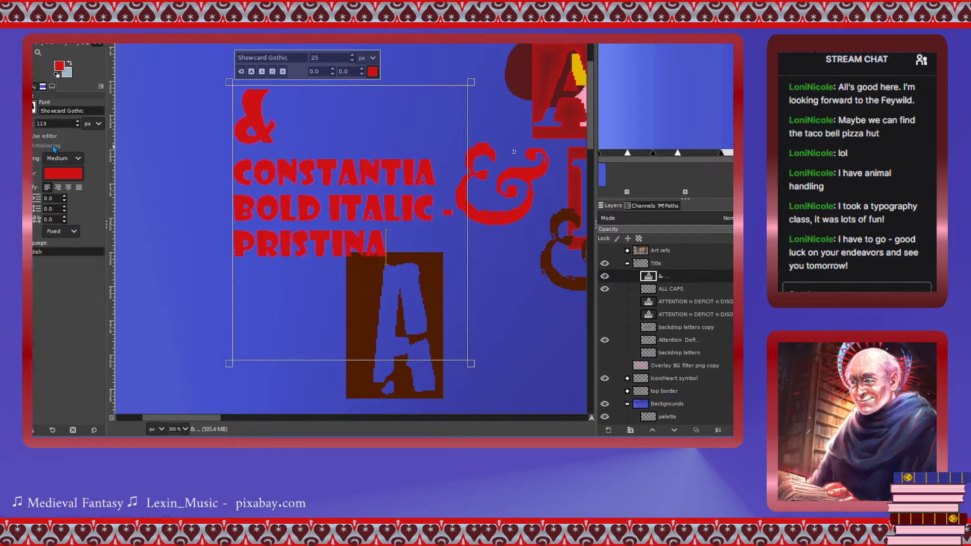
Try Sitka, Sitka Semi-Bold #4, Small Fonts, Snap ITC and Source Serif Pro Light on the ampersand text box.
click(37, 160)
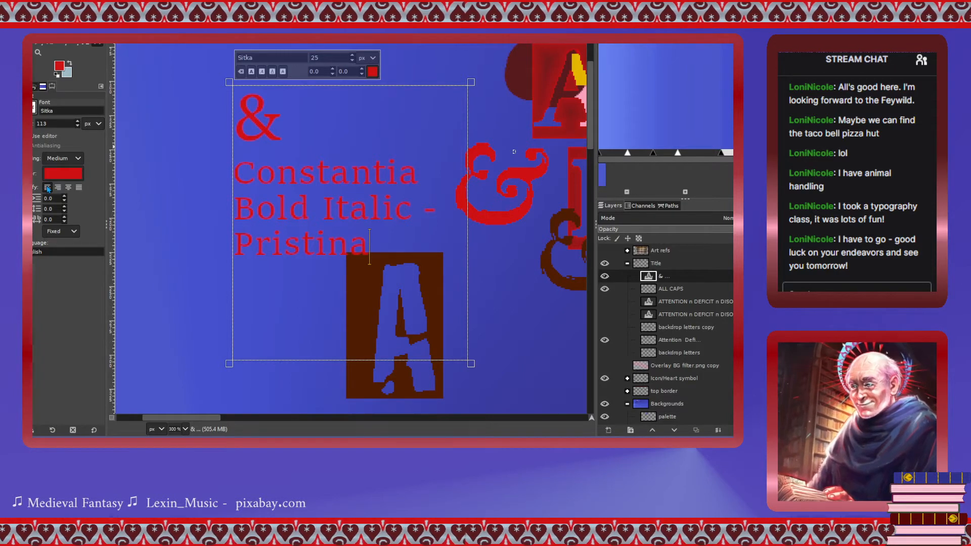
click(62, 181)
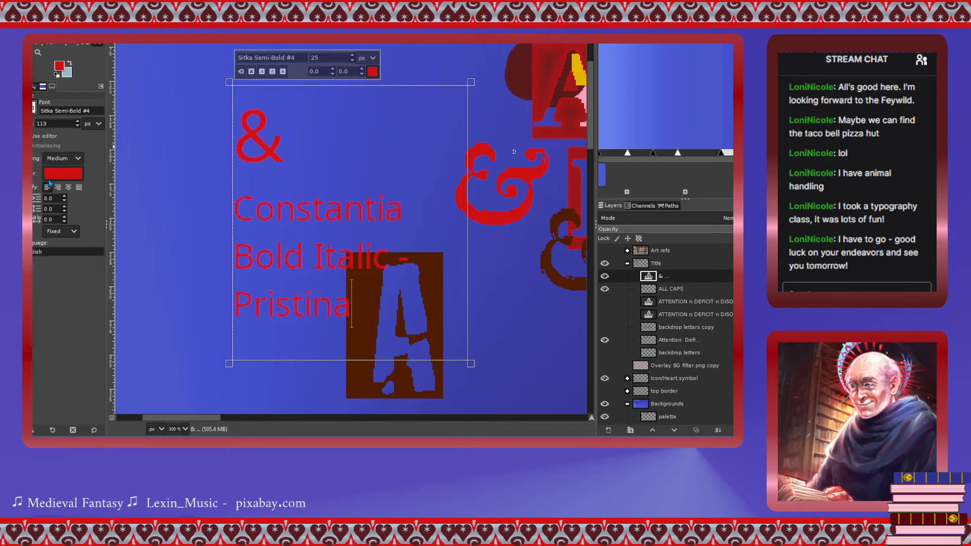
click(58, 140)
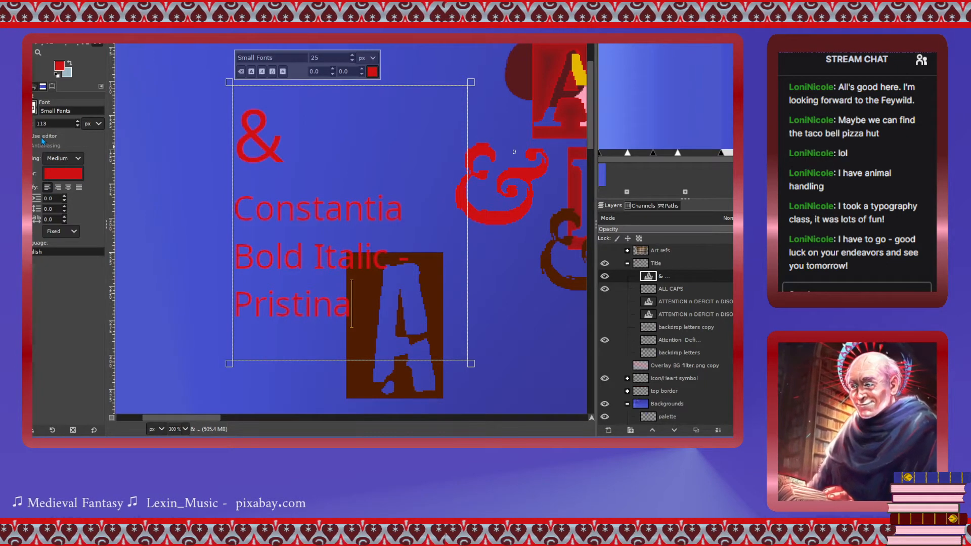
click(42, 139)
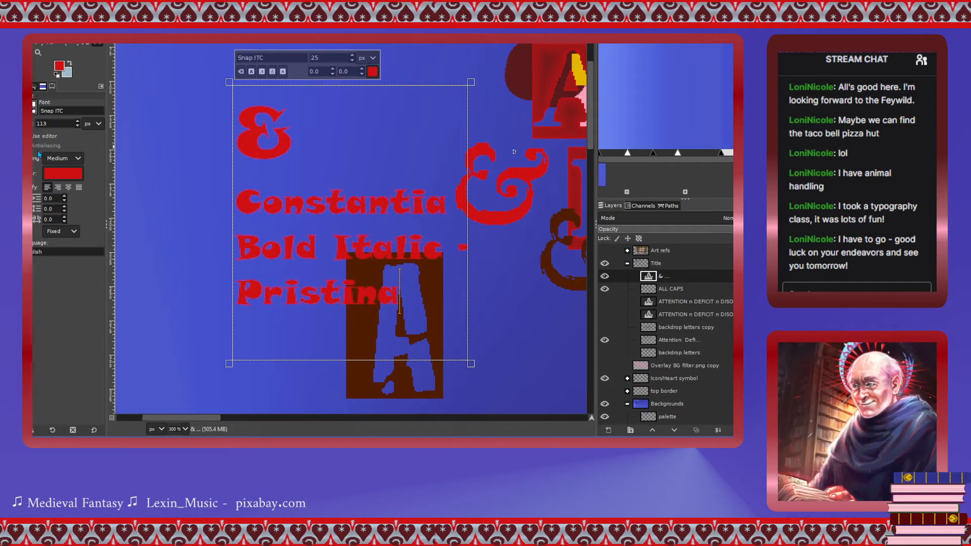
click(56, 186)
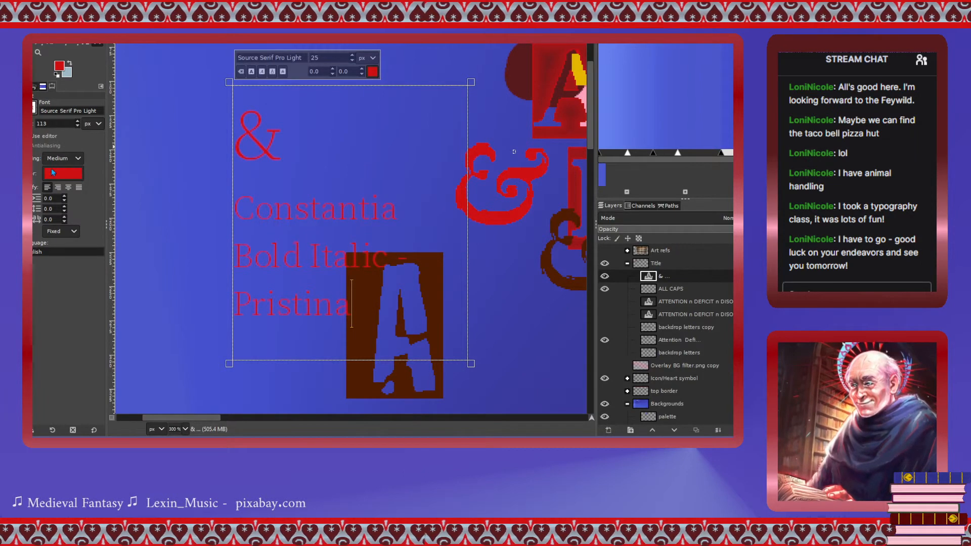
Try Stencil, Sylfaen, Symbol and Tahoma on the ampersand text box.
click(54, 153)
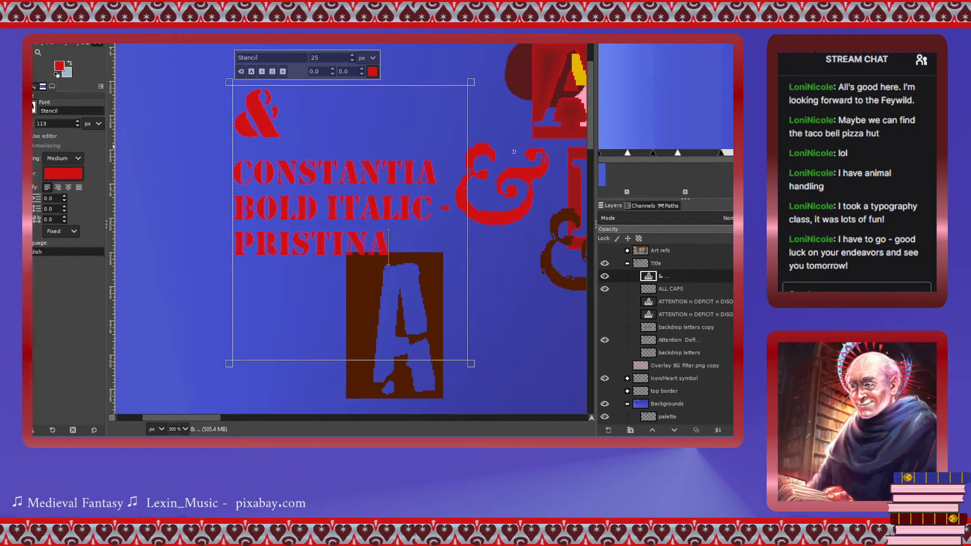
click(57, 143)
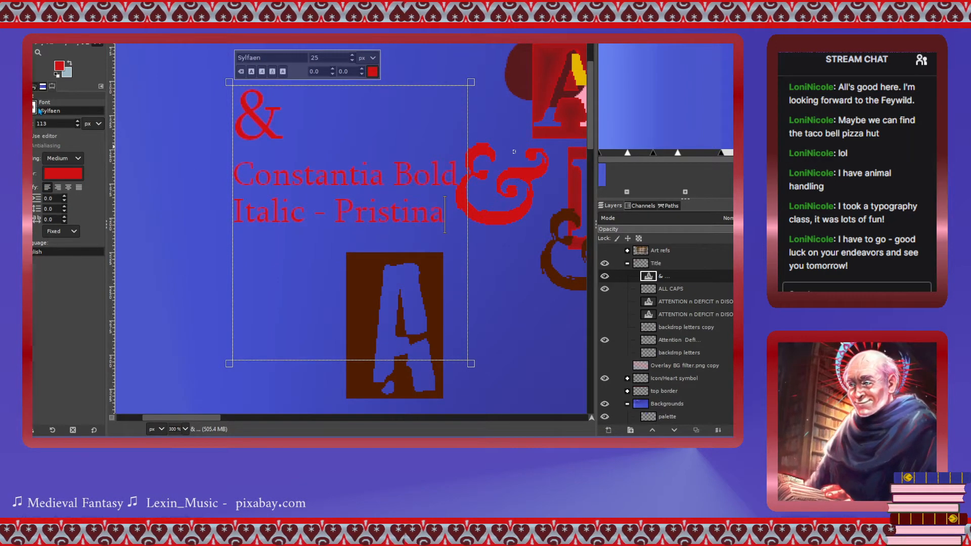
click(46, 146)
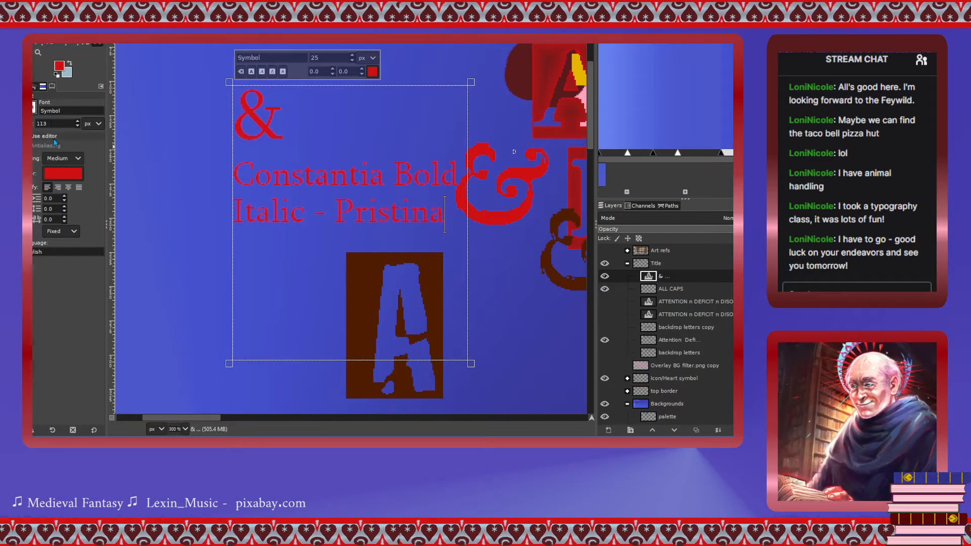
click(47, 169)
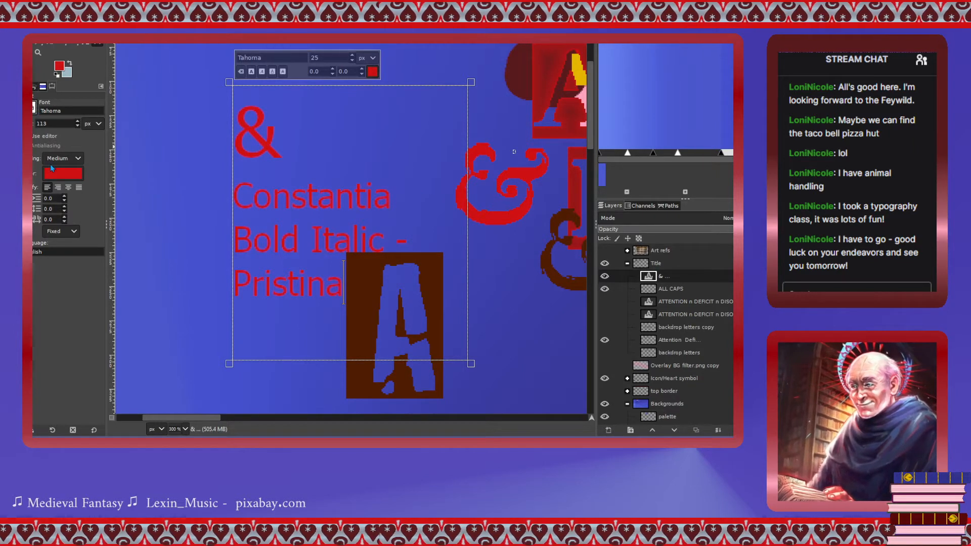
Try Tempus Sans ITC, Trebuchet MS, Tw Cen MT and Verdana on the ampersand text box.
key(Down)
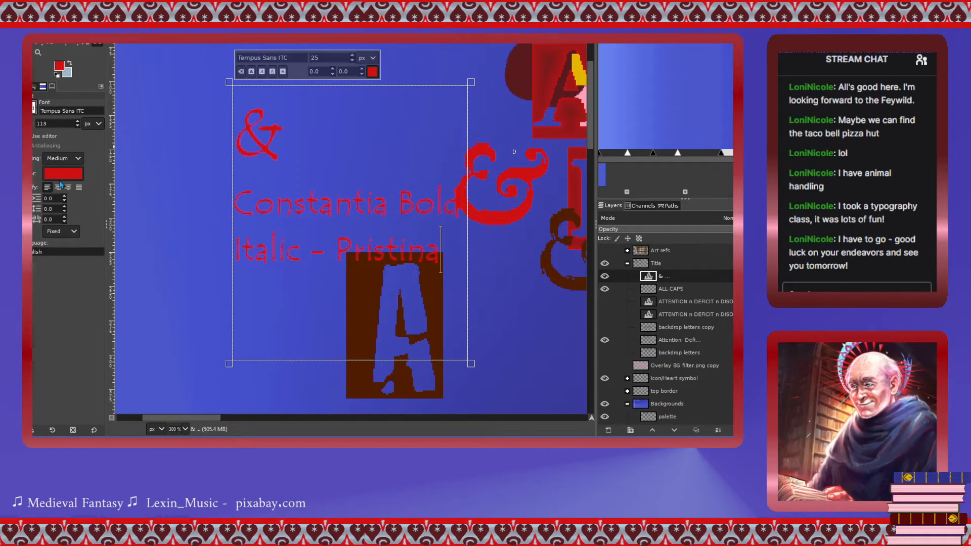
key(Down)
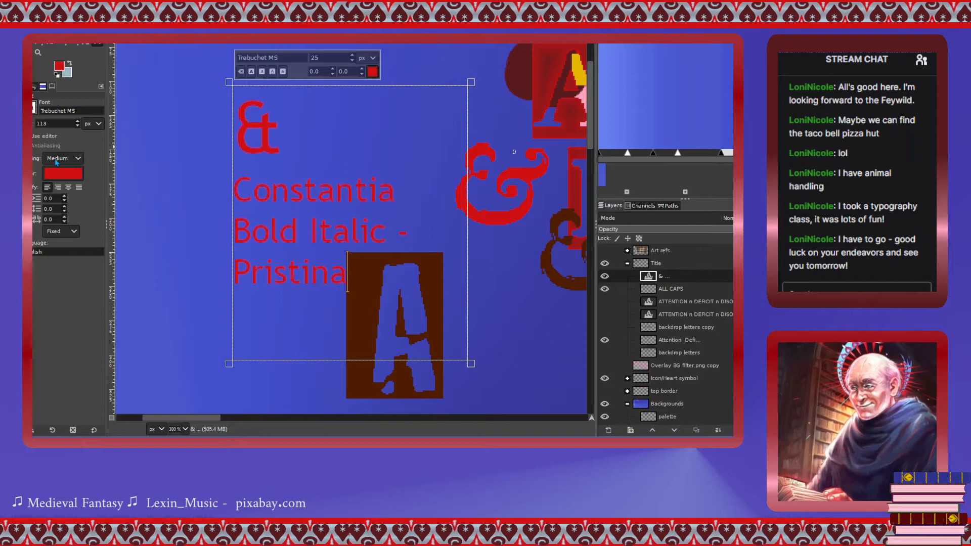
key(Down)
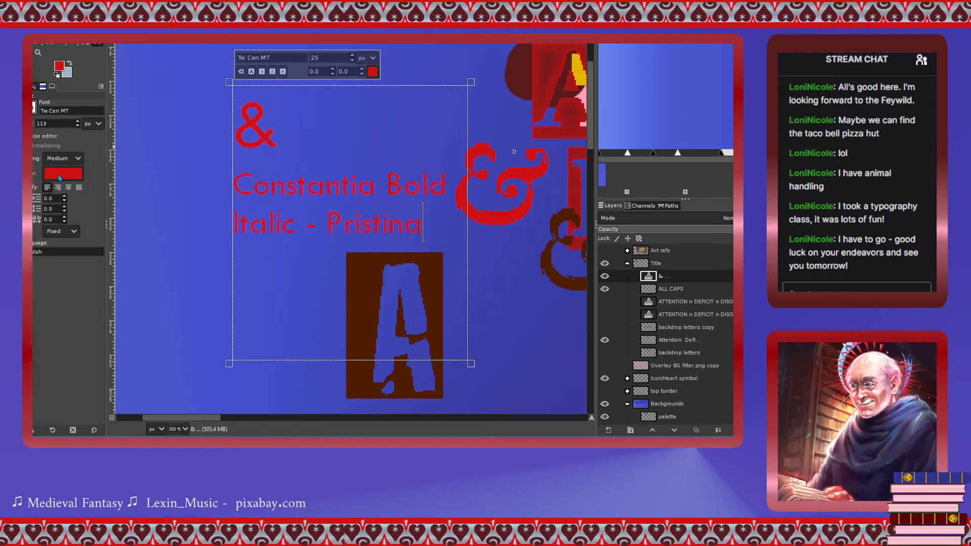
key(Down)
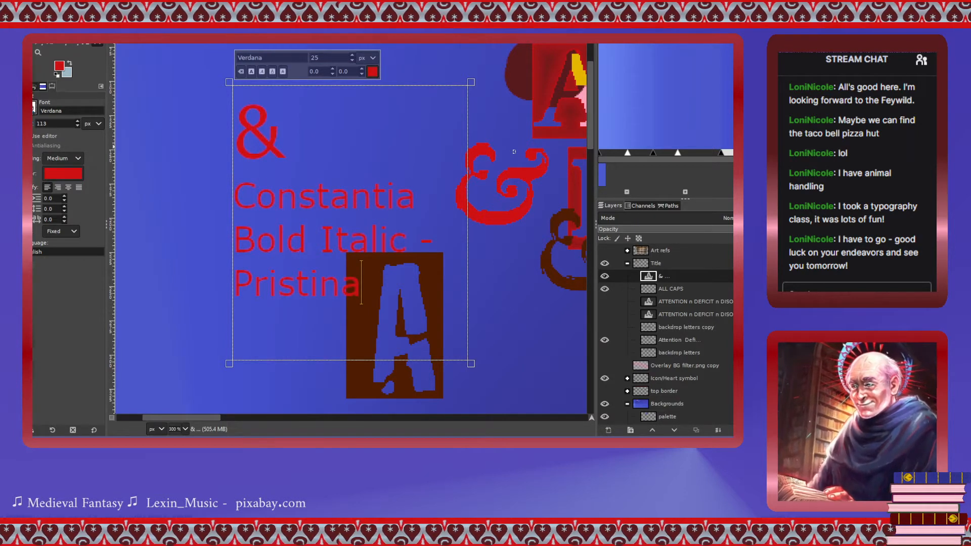
Try Vivaldi Italic Condensed, Vladimir Script, Wide Latin and Yu Gothic on the ampersand text box, then set it to Yu Gothic UI Light.
key(Down)
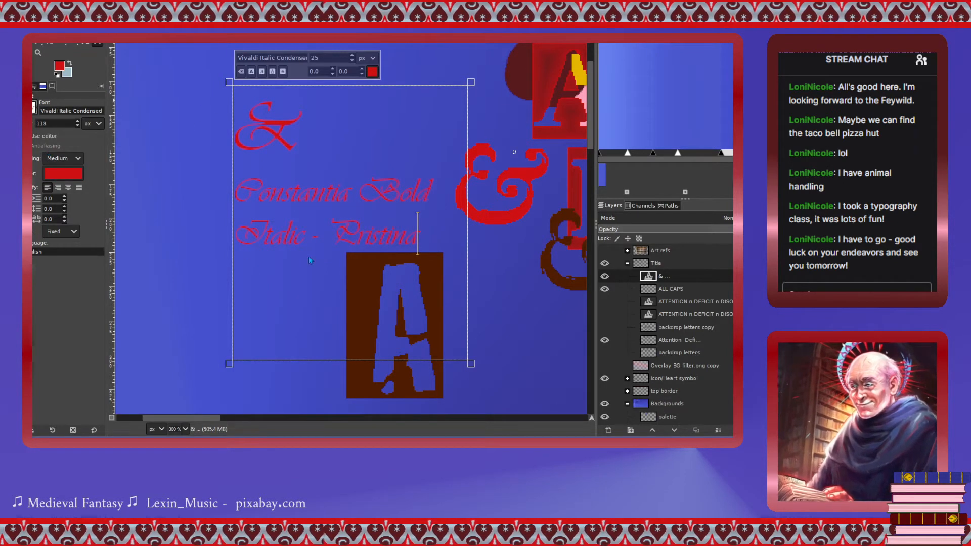
key(Down)
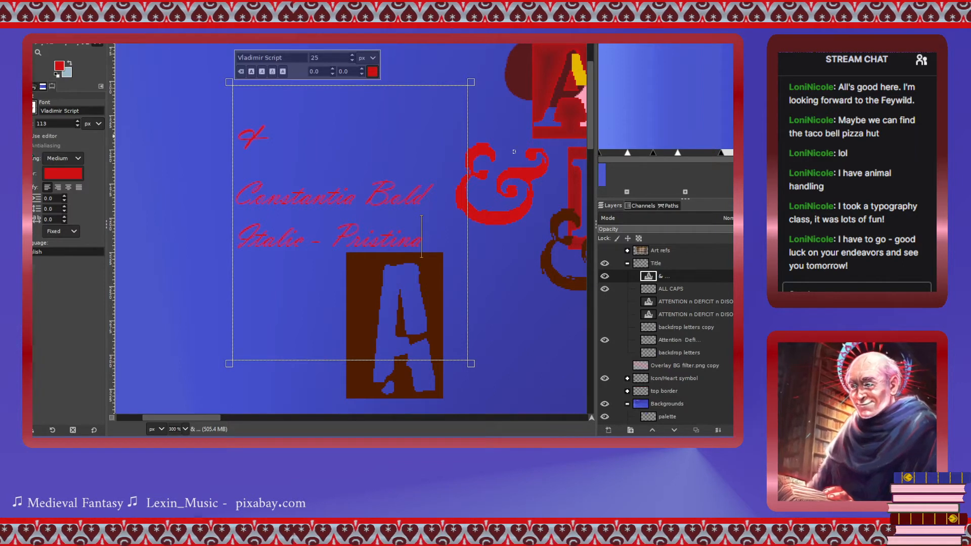
click(37, 129)
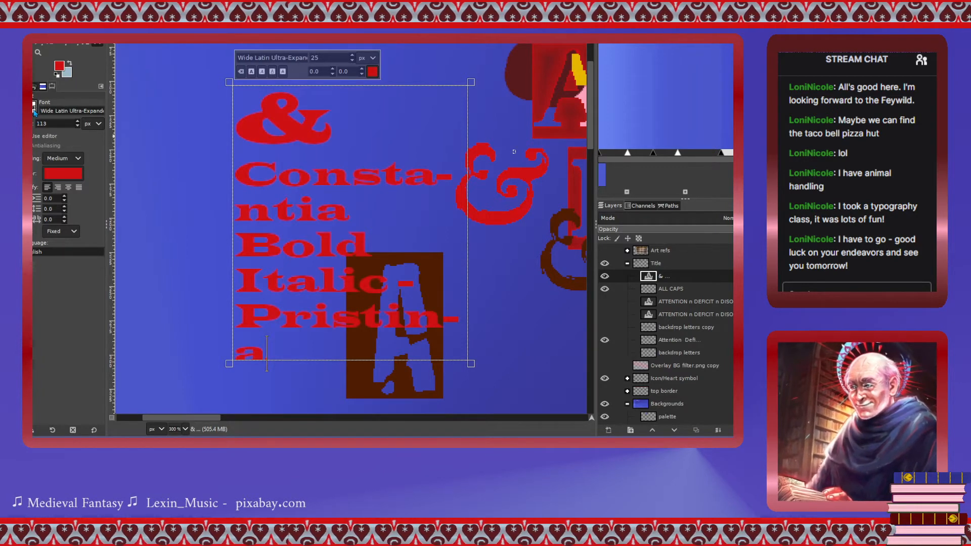
click(37, 179)
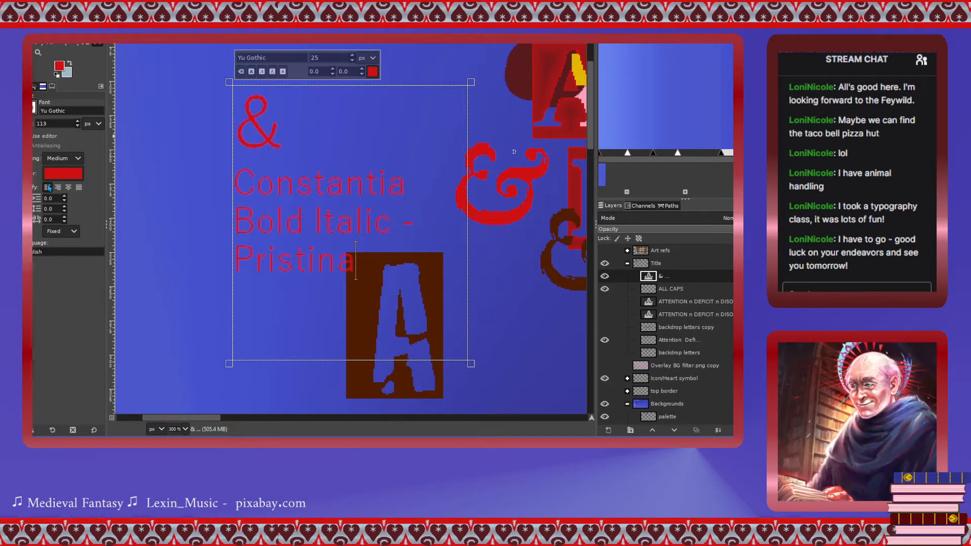
click(61, 195)
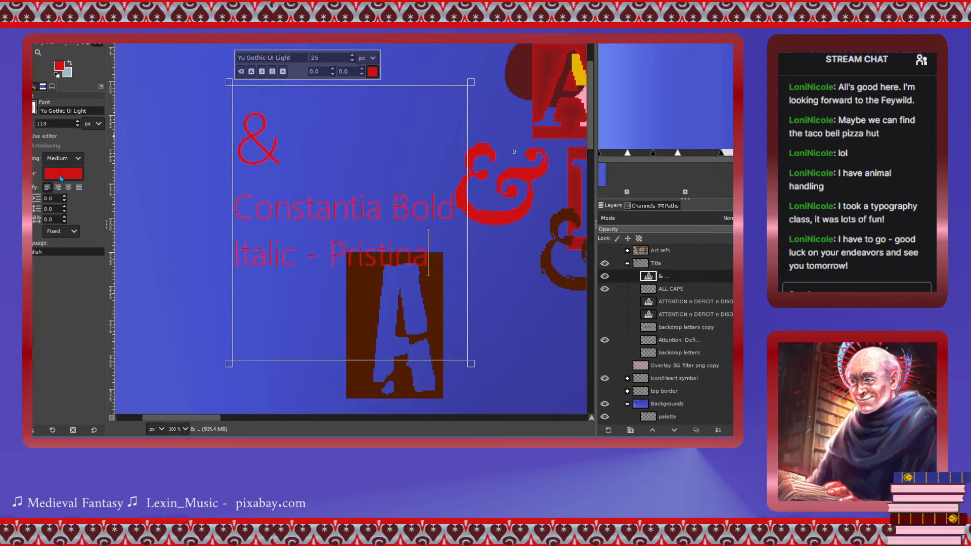
Add a second ampersand beside the first one on the text box's top line.
click(308, 136)
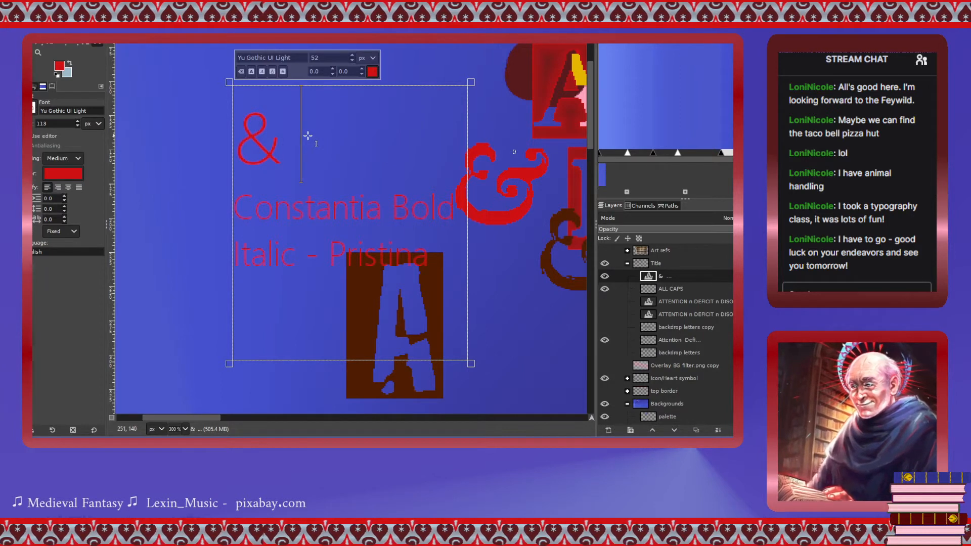
text(&)
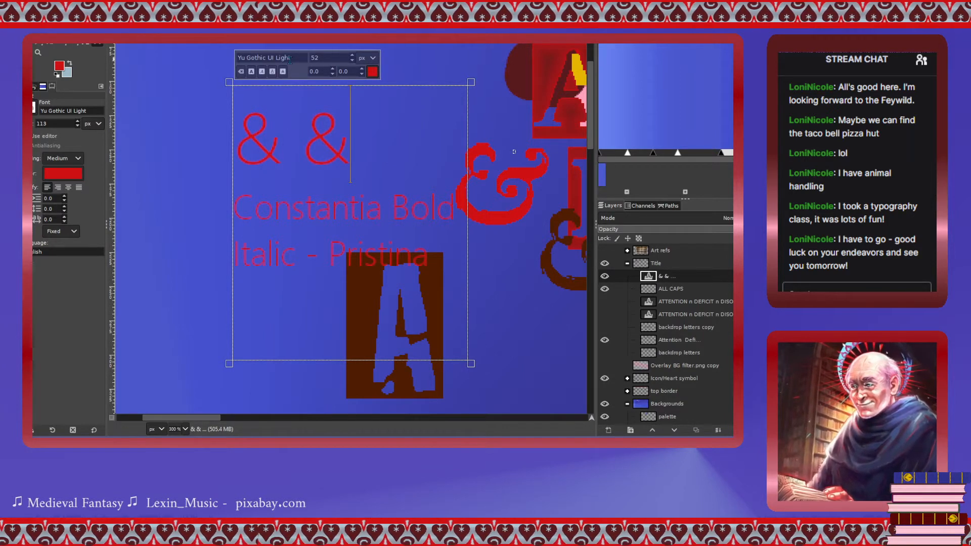
Set the second ampersand's font to Pristina.
key(shift+Left)
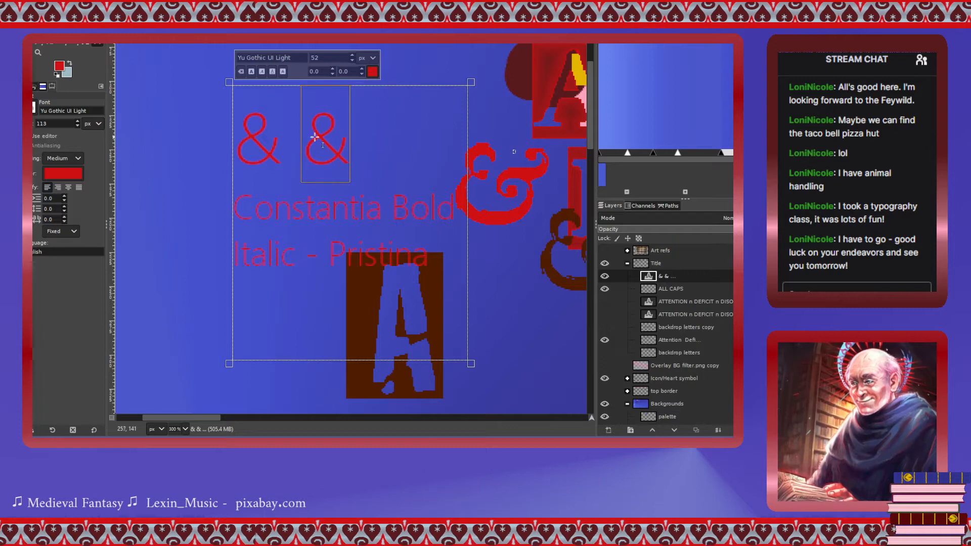
click(265, 58)
text(Pristina)
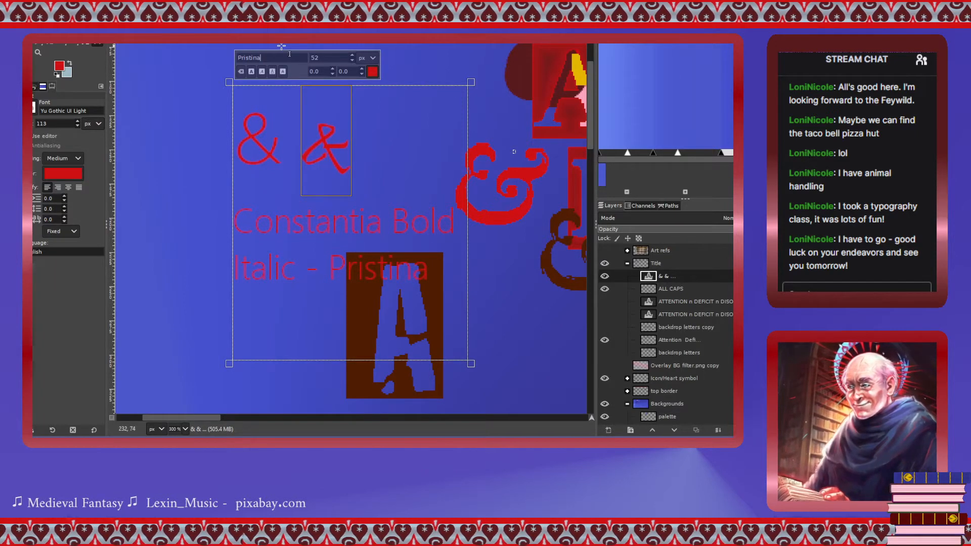
Set the first ampersand's font to Constantia Bold Italic, reusing the name from the note typed below it.
drag(237, 226, 295, 275)
key(ctrl+c)
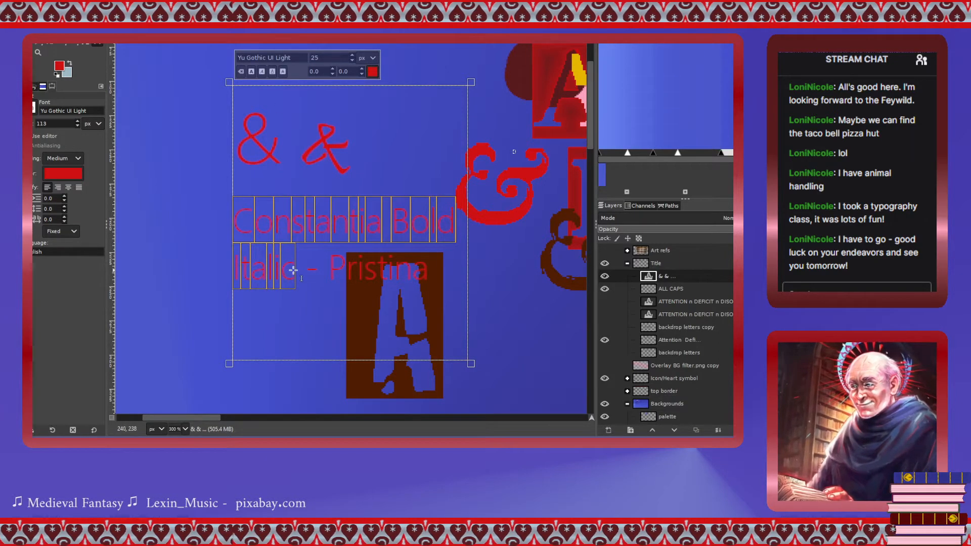
drag(274, 147, 242, 150)
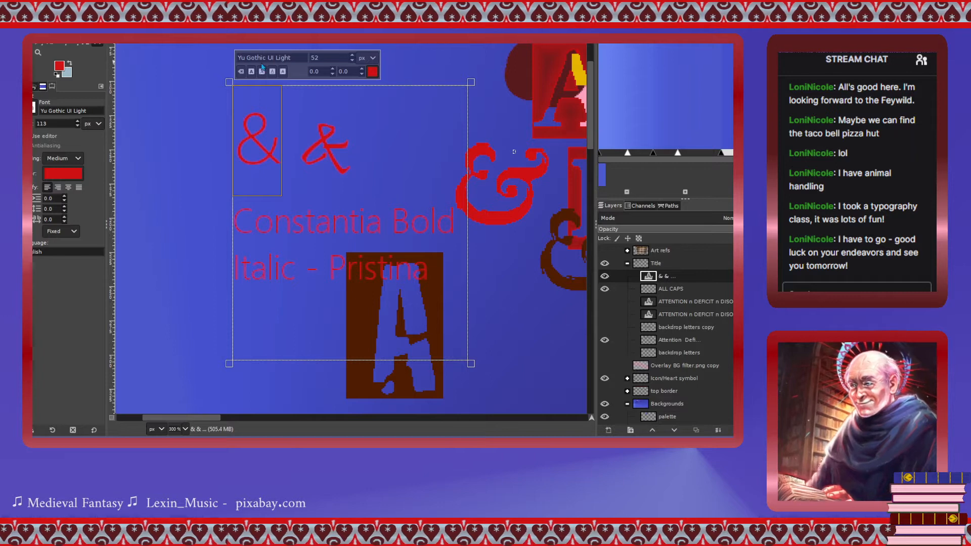
double_click(261, 57)
triple_click(261, 57)
key(ctrl+v)
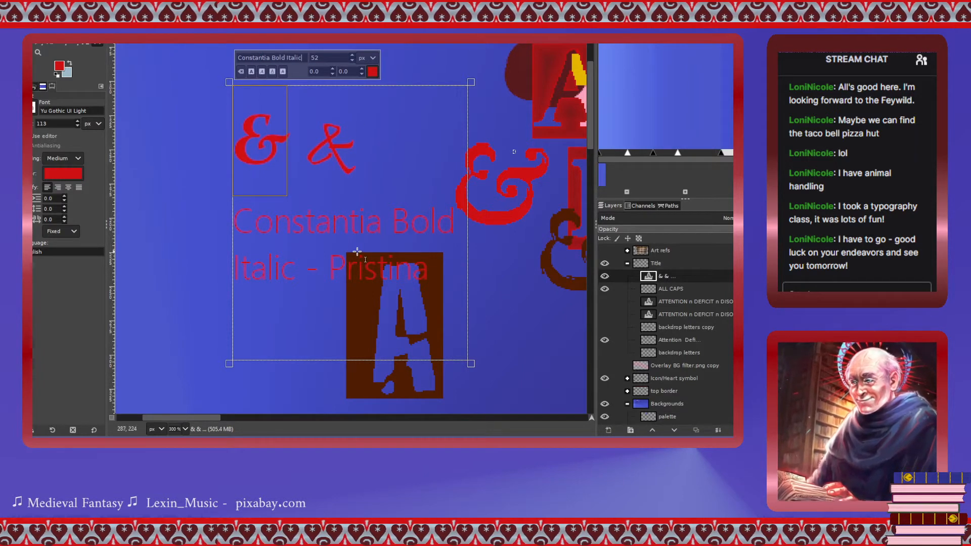
Delete the note with the two font names from the ampersand text box.
click(322, 313)
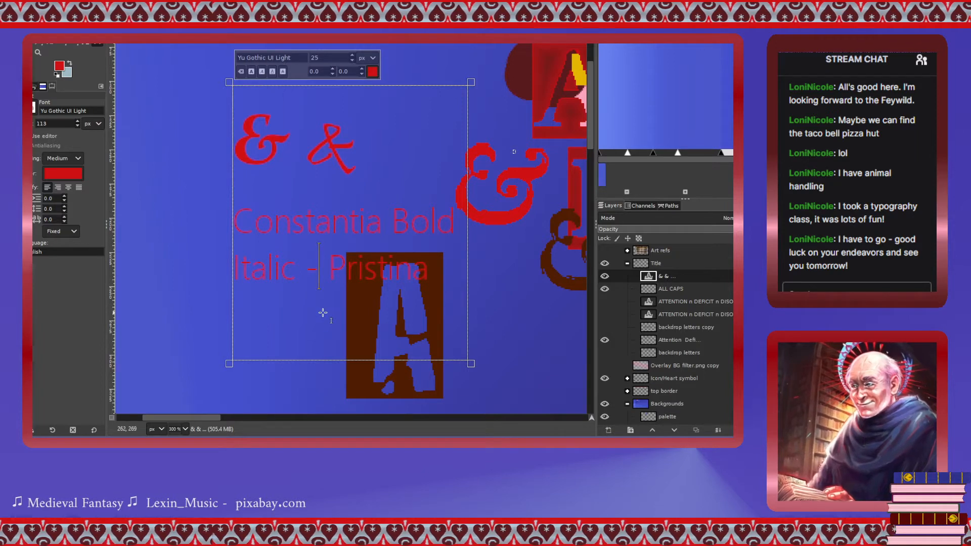
drag(241, 205, 501, 308)
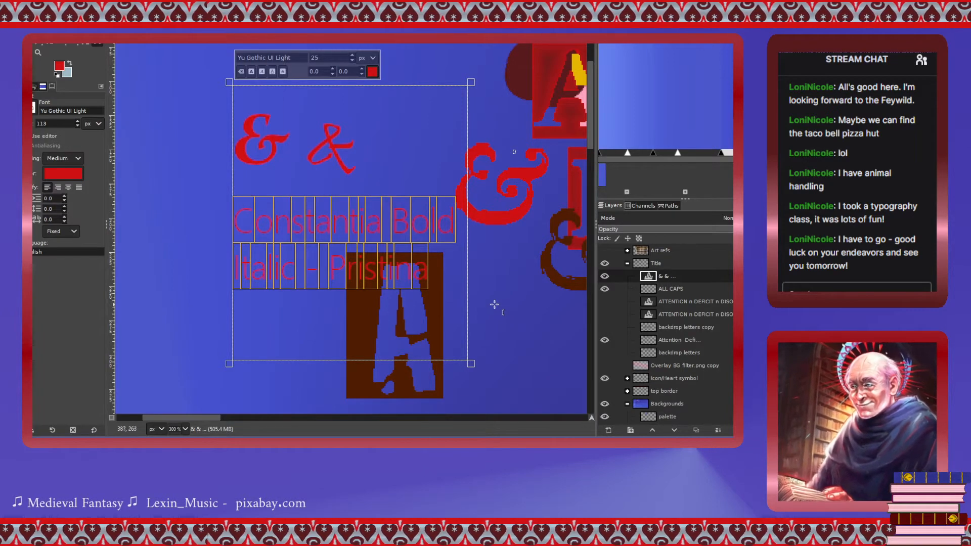
key(Delete)
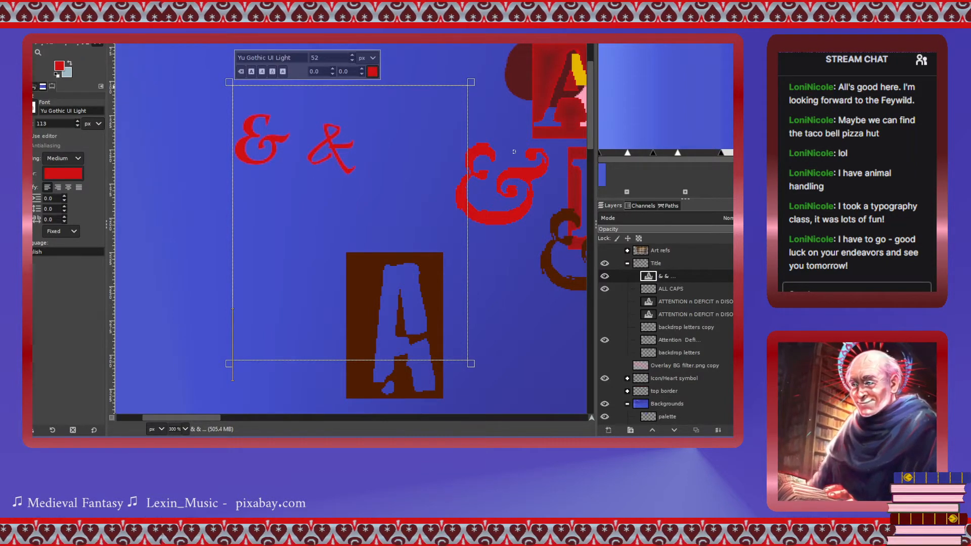
Select the Constantia ampersand's shape and move only the selection outline directly below it, with the ALL CAPS layer active.
key(u)
click(273, 139)
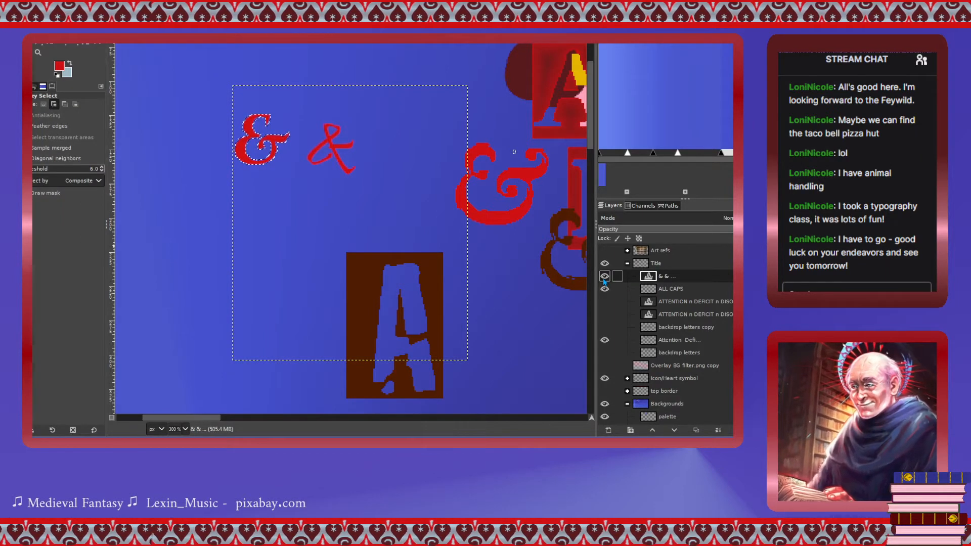
click(644, 293)
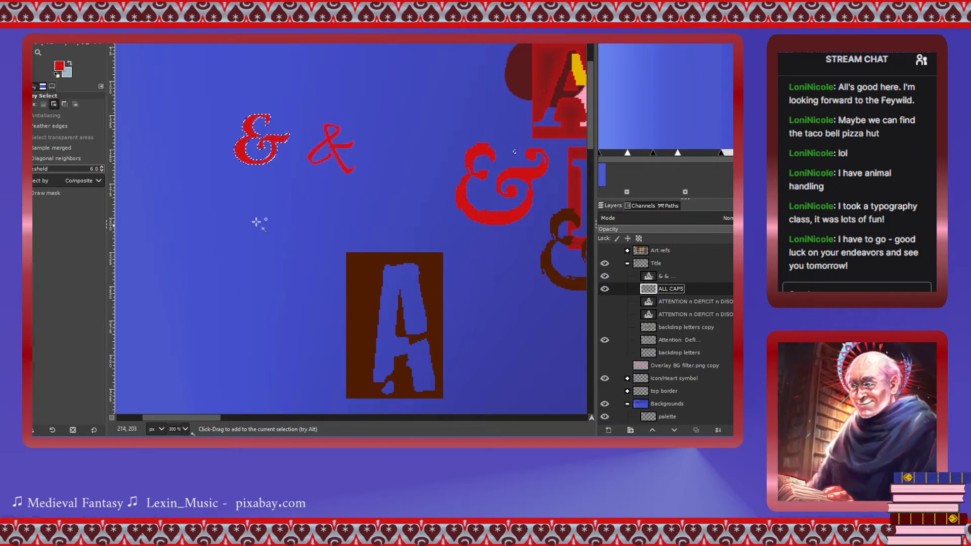
key(ctrl+v)
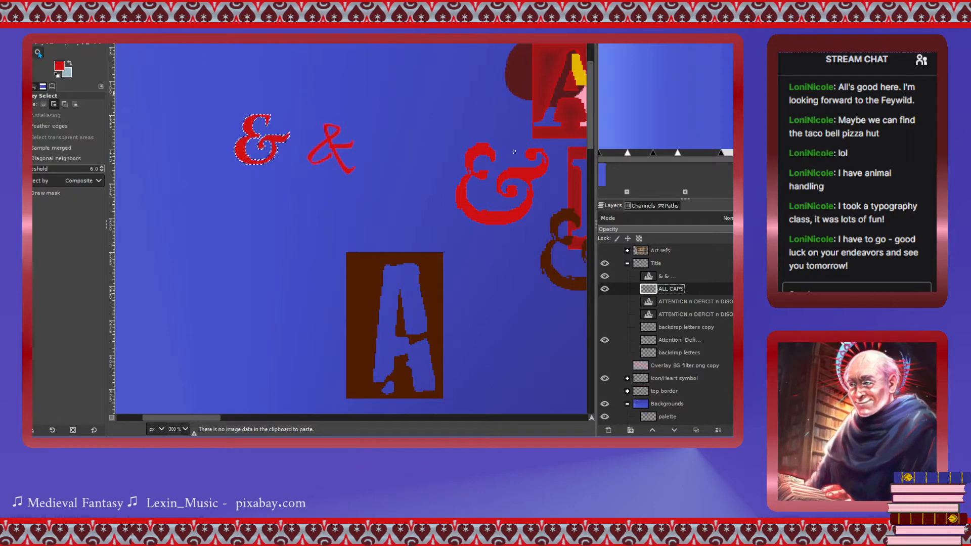
key(shift+b)
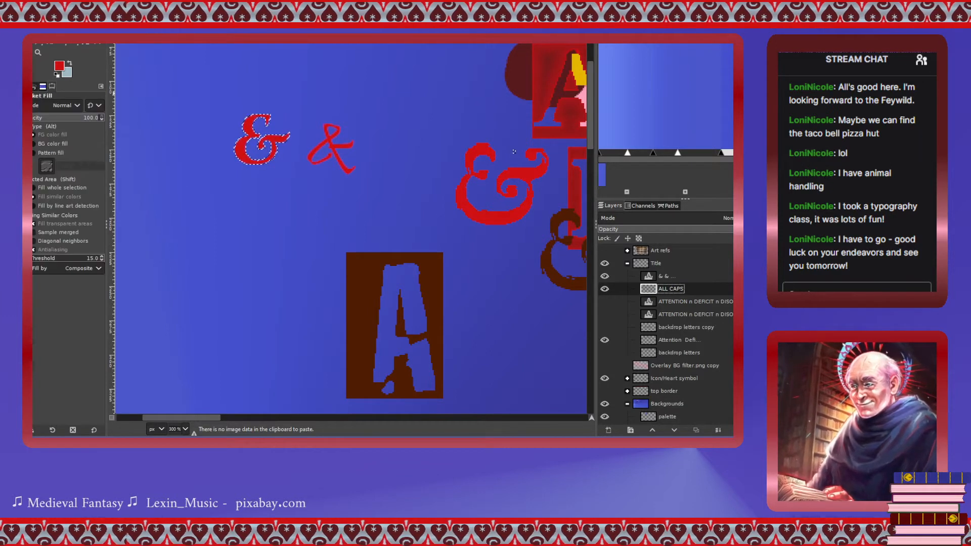
key(m)
drag(273, 137, 274, 203)
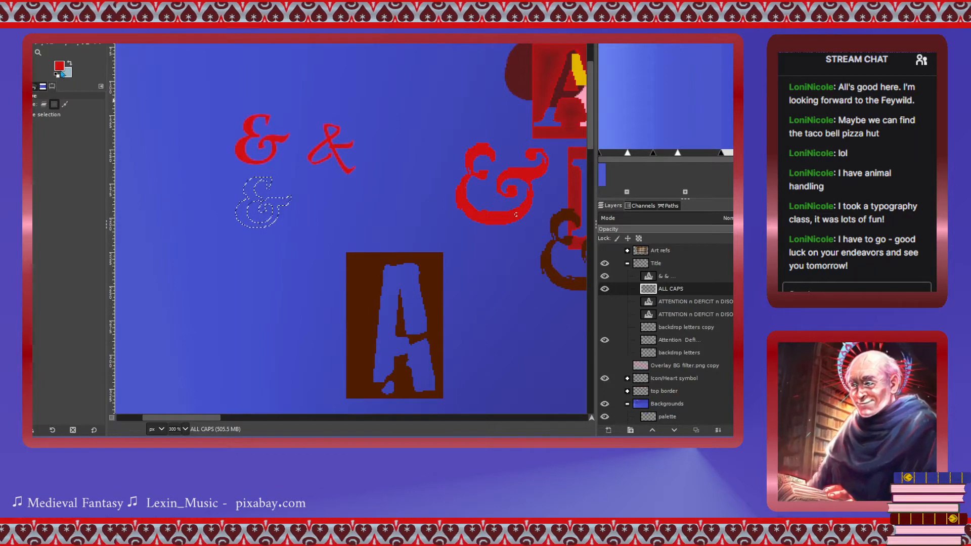
Fill the ampersand-shaped selection with the red foreground colour on the ALL CAPS layer.
key(shift+b)
scroll(260, 202, up, 2)
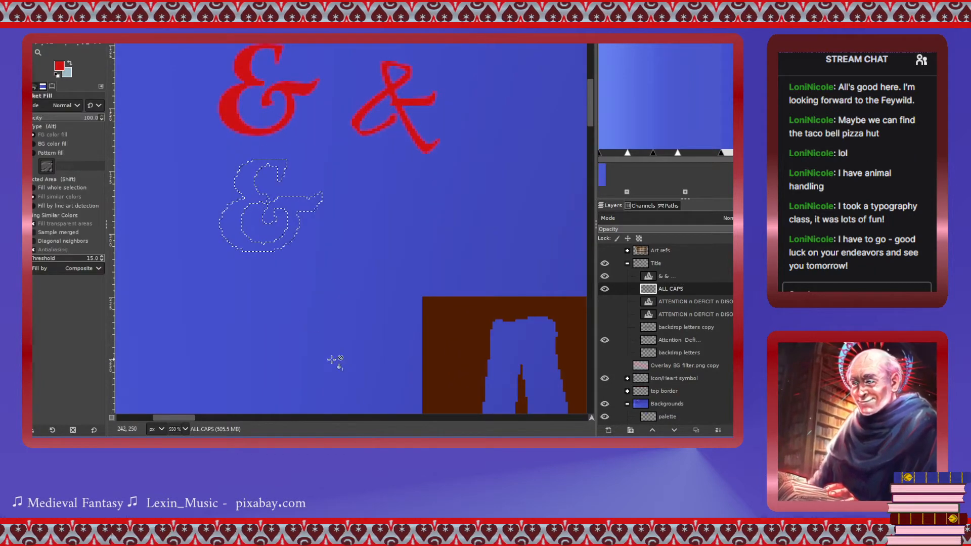
scroll(182, 412, left, 3)
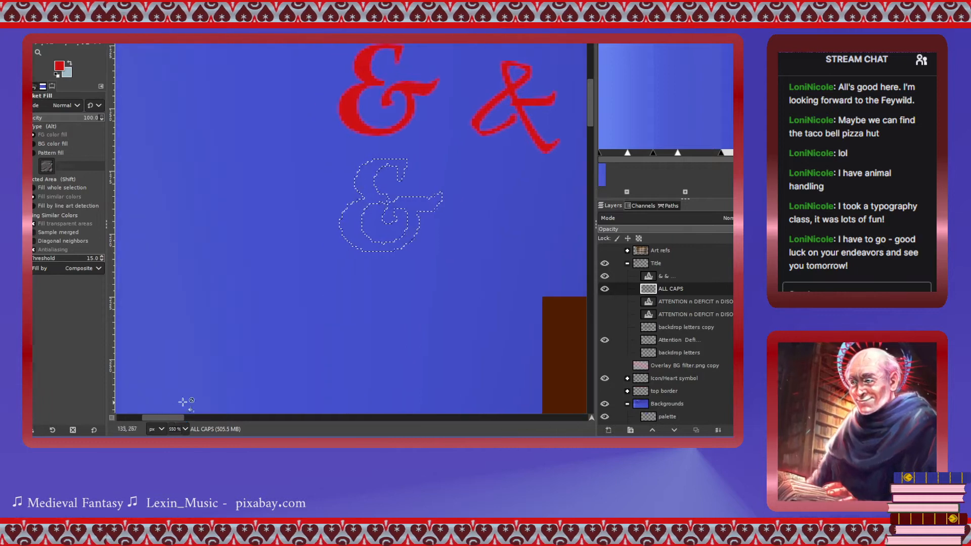
click(352, 214)
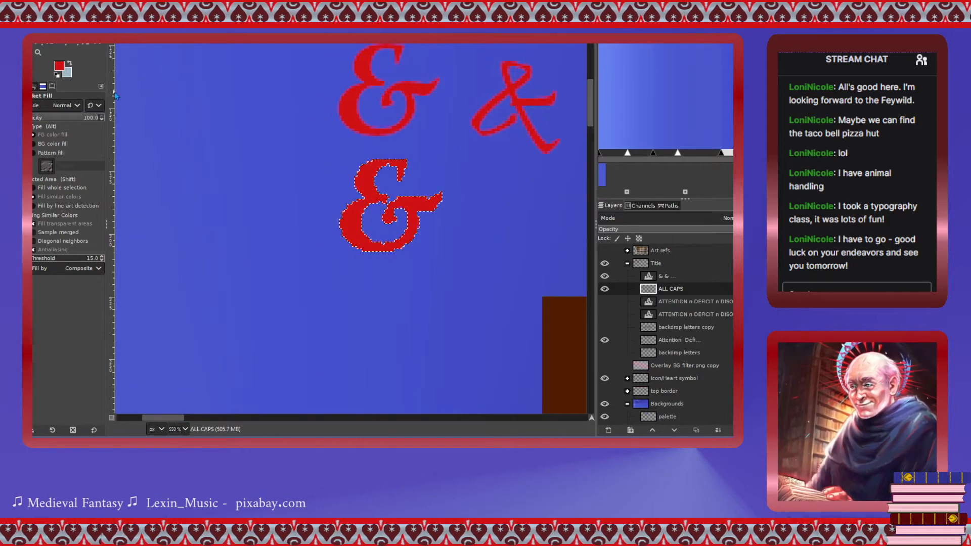
Shift the selection outline slightly up and to the left of the red-filled ampersand.
key(m)
drag(353, 217, 351, 212)
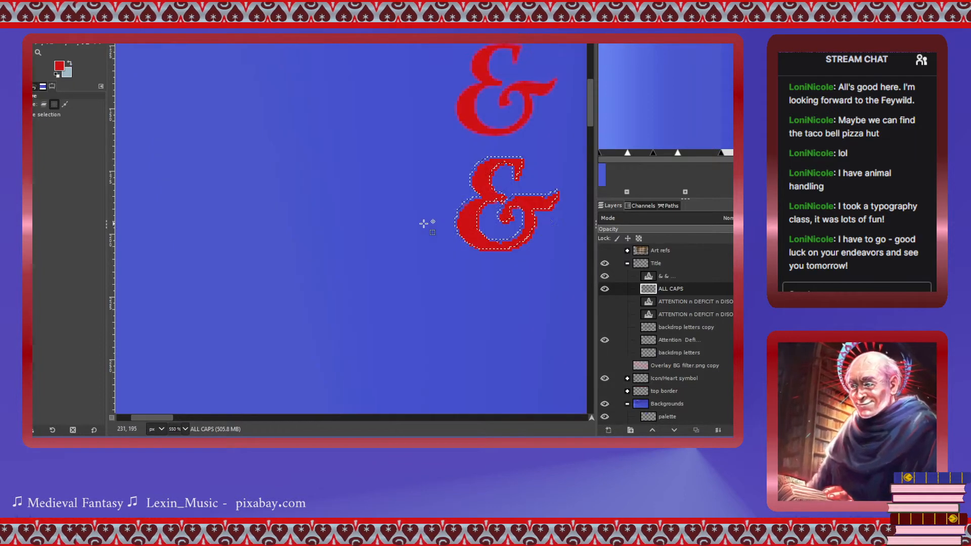
scroll(424, 223, down, 3)
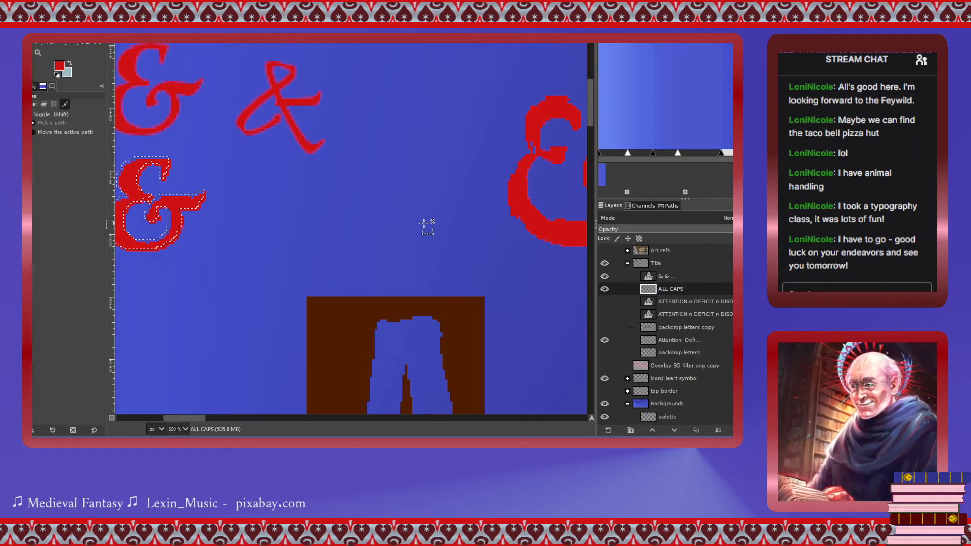
scroll(424, 223, down, 1)
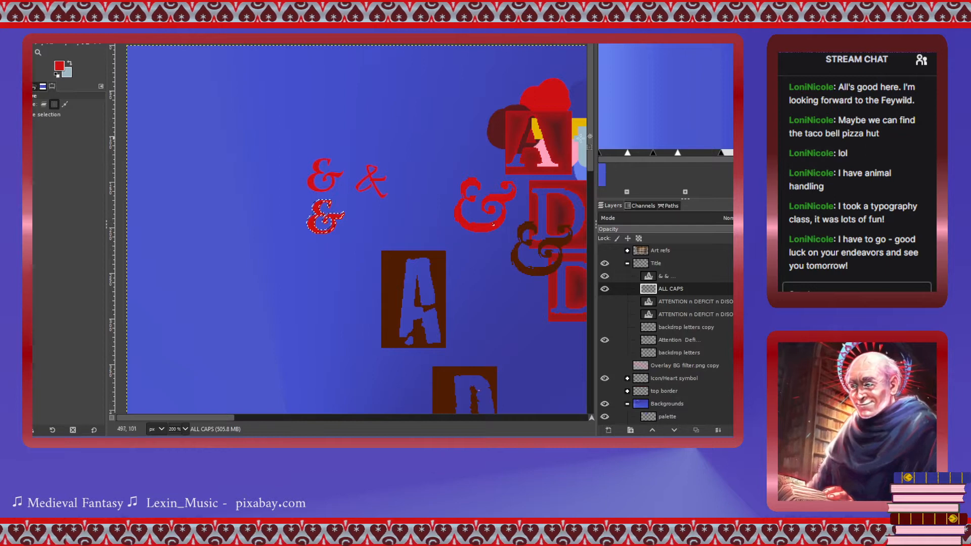
Hide the Attention Defi… layer and fill the offset ampersand selection with pink sampled from the palette swatches.
click(604, 341)
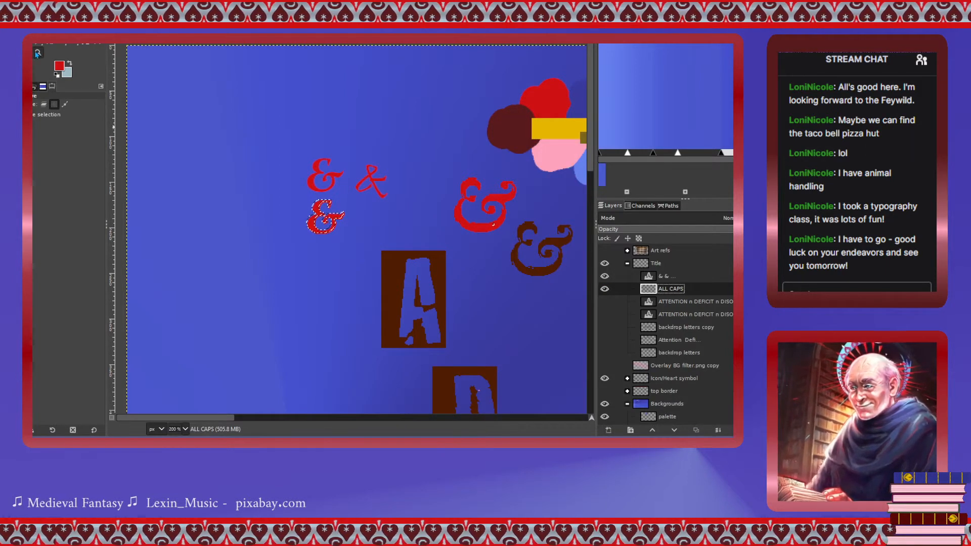
key(o)
click(562, 160)
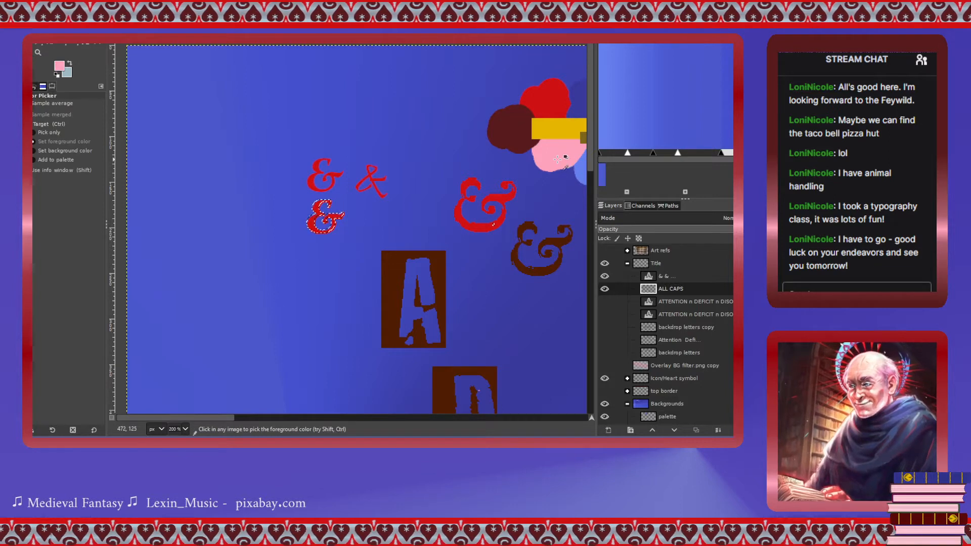
key(shift+b)
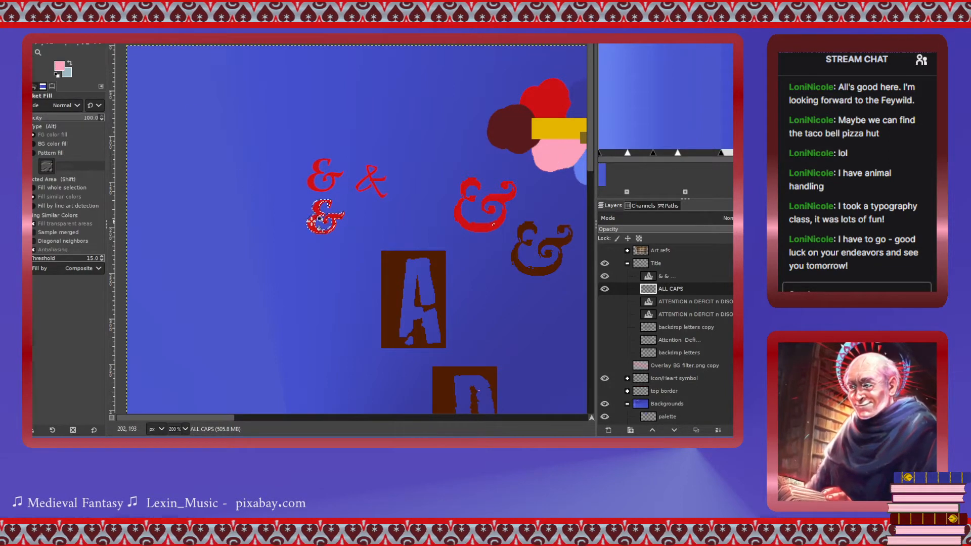
scroll(319, 218, up, 4)
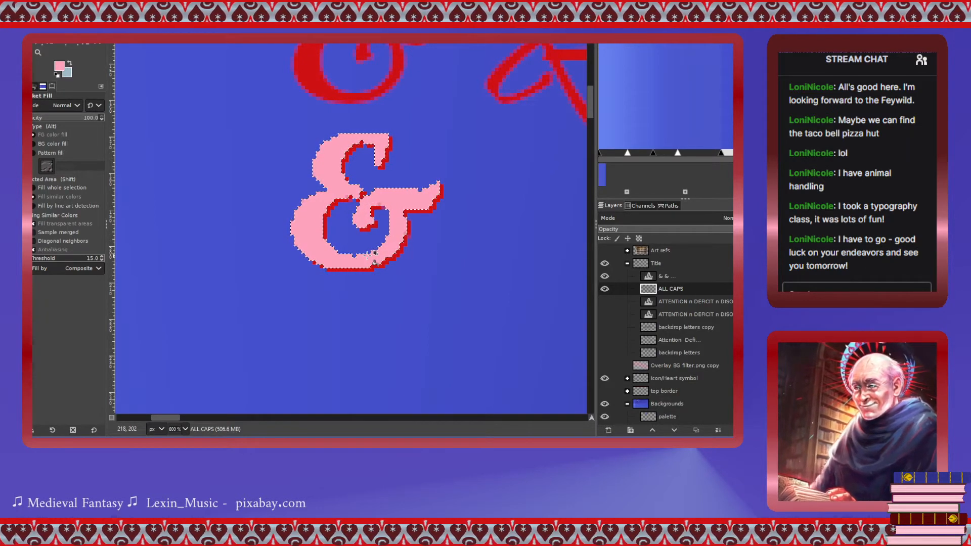
Offset the selection outline from the pink ampersand by 2 px left and 1 px up.
key(r)
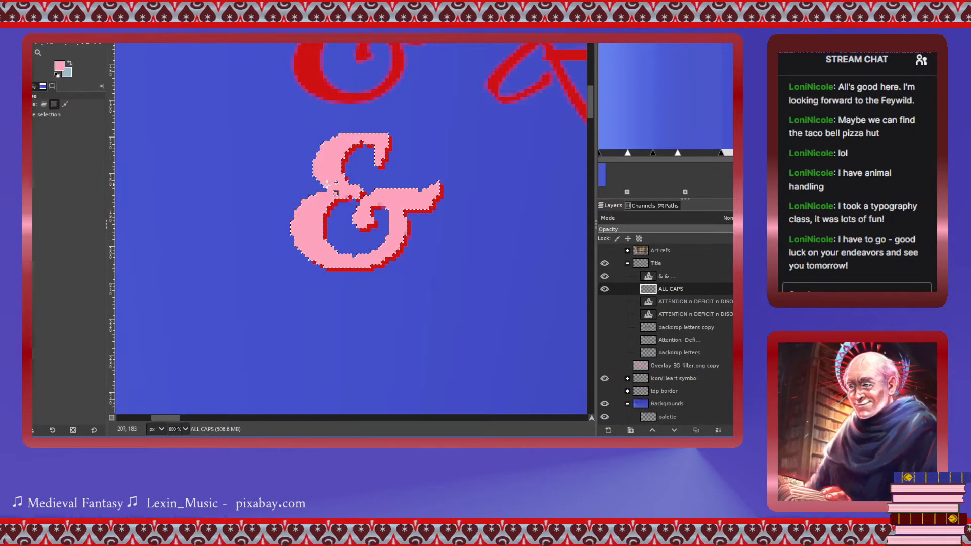
drag(336, 182, 335, 182)
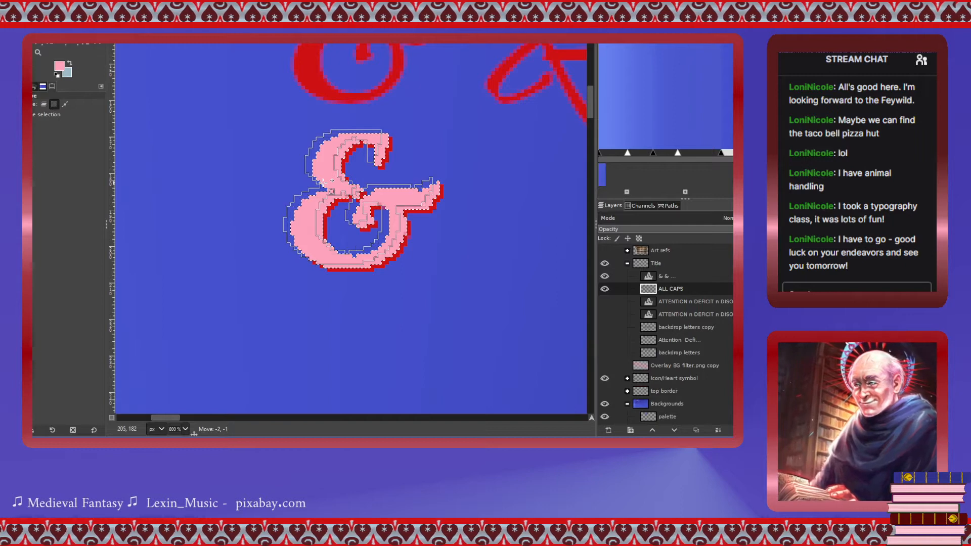
drag(332, 180, 332, 181)
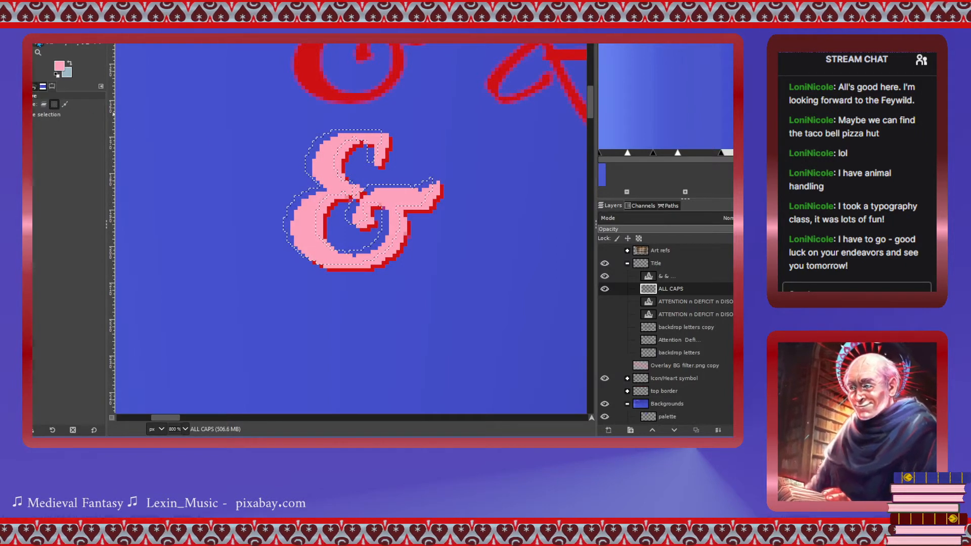
Paint the offset ampersand selection grey-blue with the Pencil at size 27, and clear the selection.
key(n)
key(x)
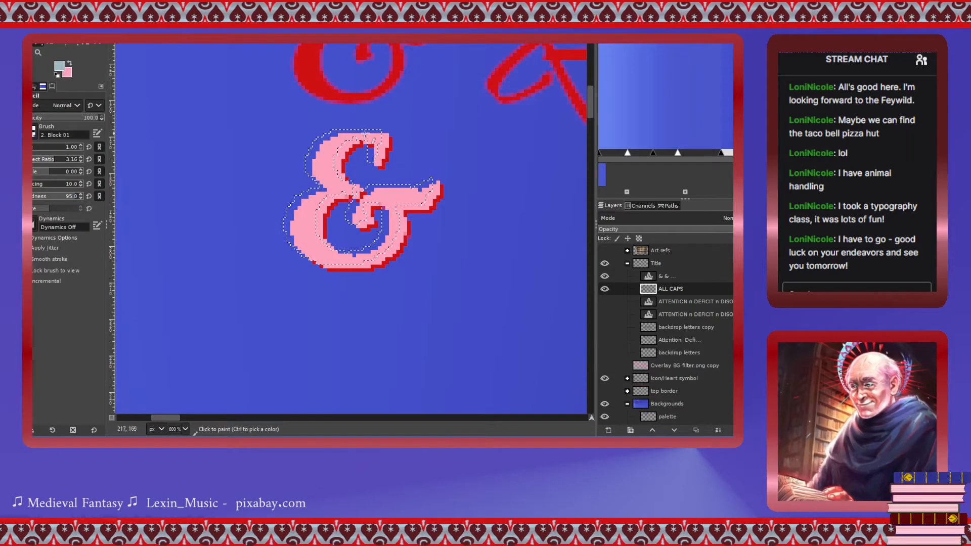
click(35, 147)
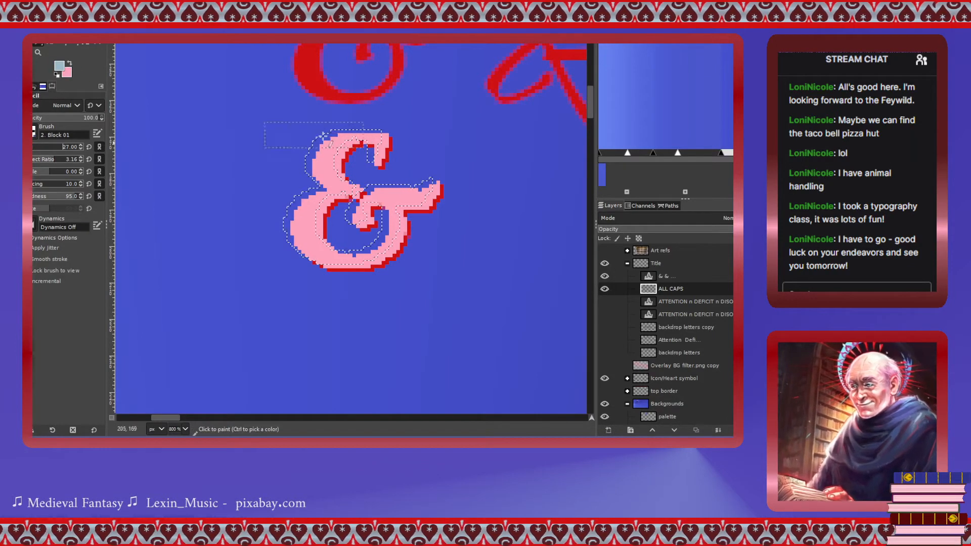
mouse_move(323, 134)
mouse_down()
mouse_move(333, 178)
mouse_move(316, 242)
mouse_move(327, 272)
mouse_move(385, 197)
mouse_move(408, 245)
mouse_up()
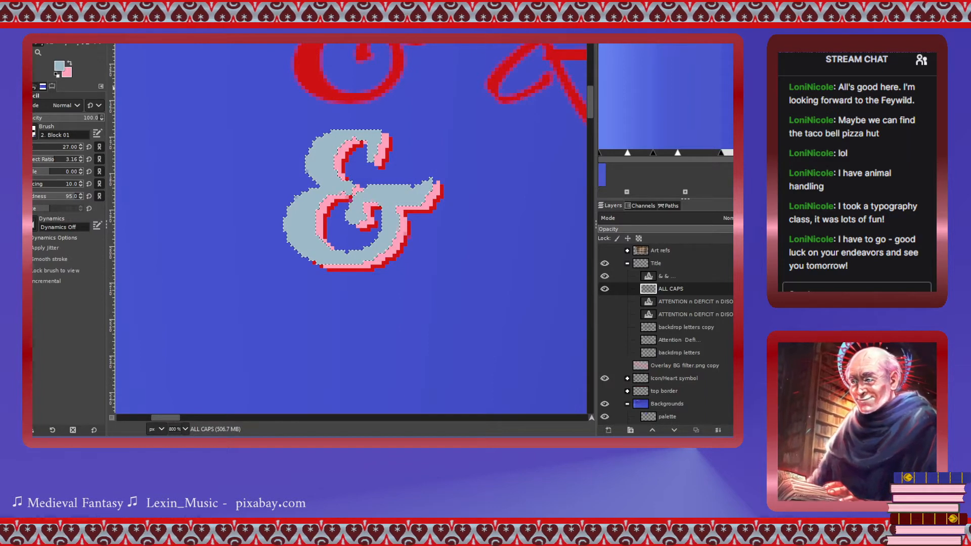
key(ctrl+shift+a)
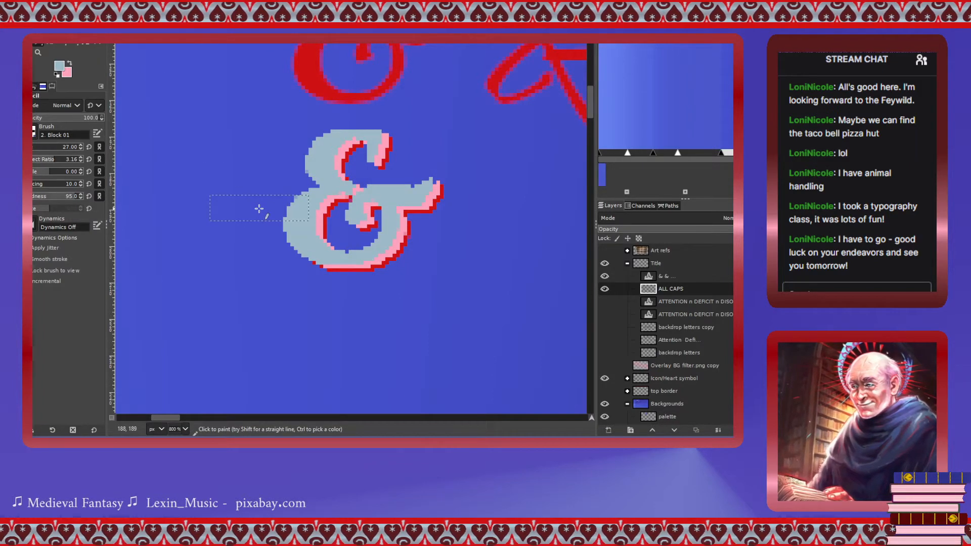
Show the backdrop letters copy layer in the Title group.
scroll(259, 209, down, 5)
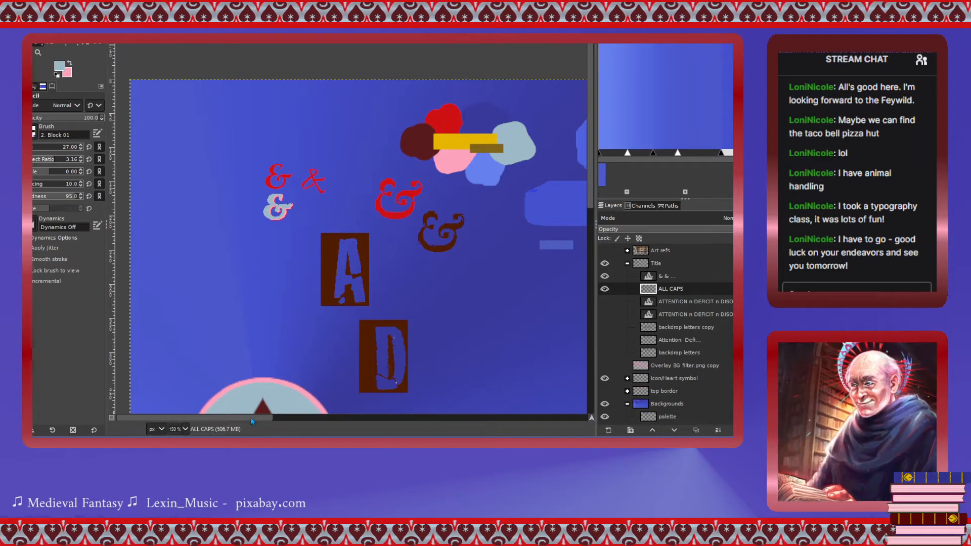
mouse_move(246, 419)
mouse_down()
mouse_move(268, 420)
mouse_move(240, 421)
mouse_up()
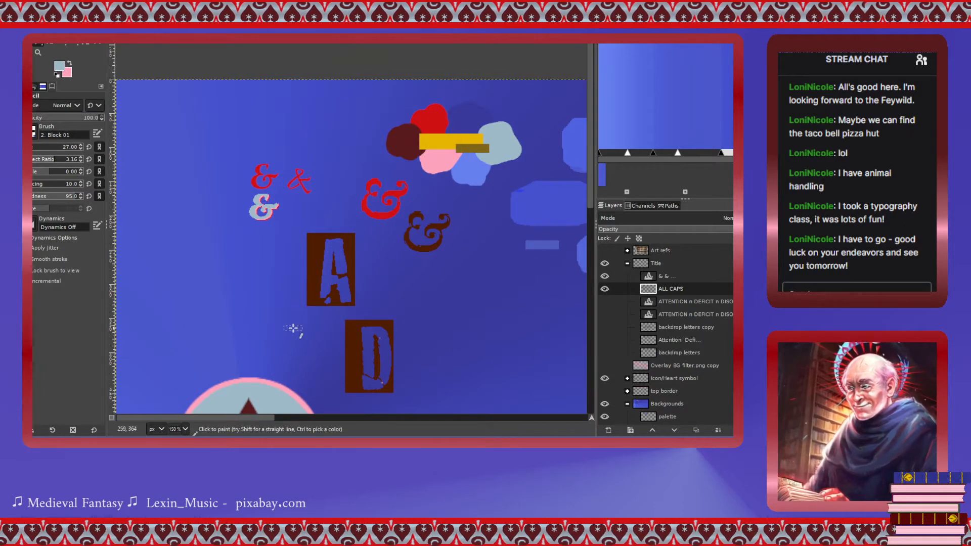
scroll(294, 328, down, 5)
scroll(294, 328, up, 4)
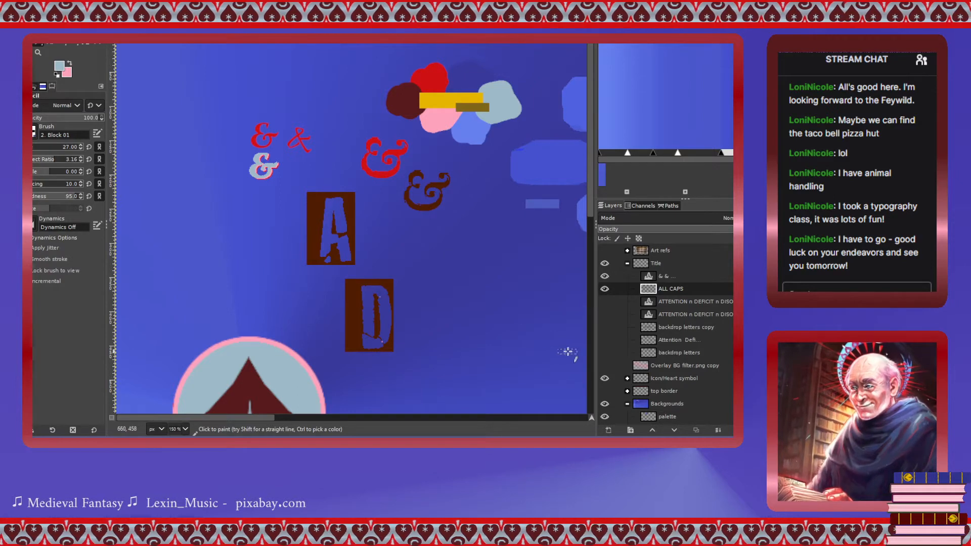
click(605, 340)
click(605, 340)
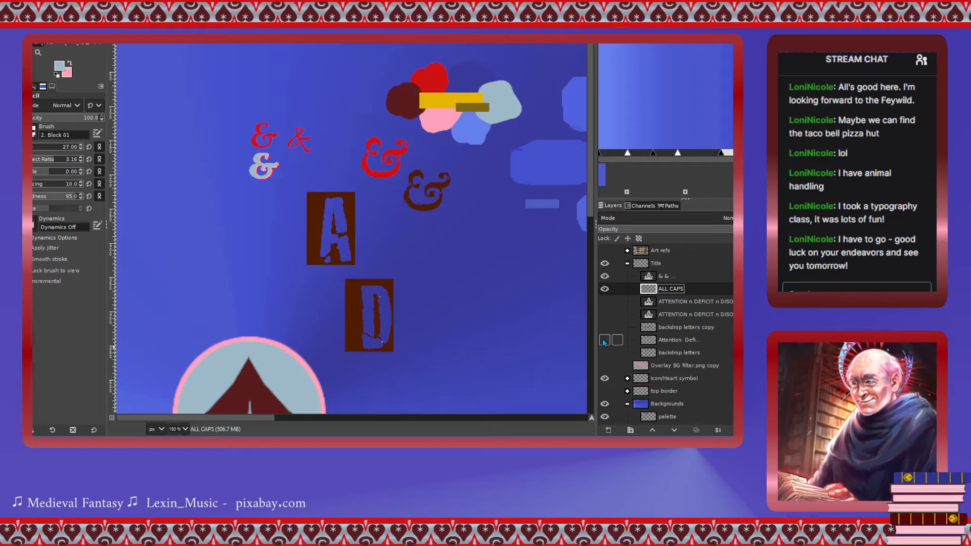
click(605, 327)
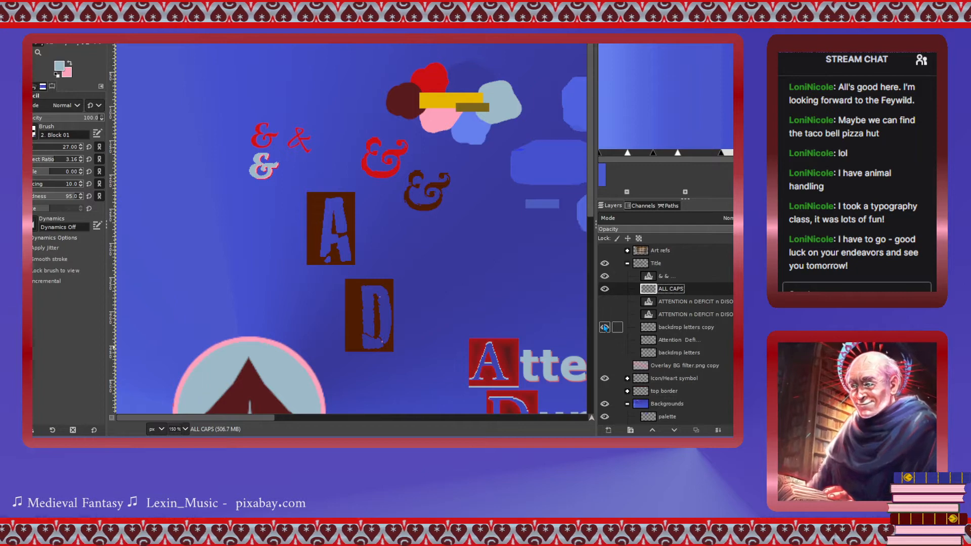
Compare the backdrop letters copy, Attention Defi… and backdrop letters layers by toggling their visibility, leaving all three hidden.
click(605, 328)
click(605, 340)
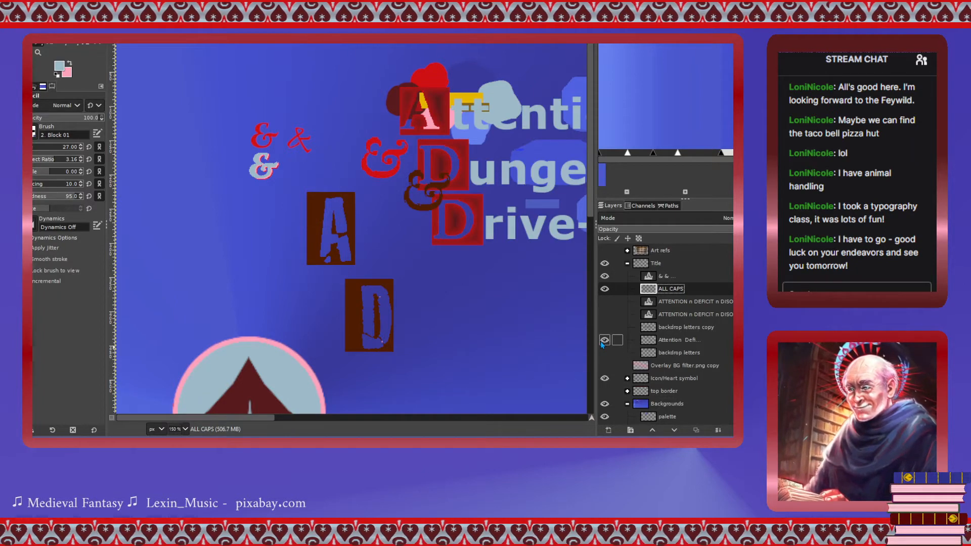
click(603, 342)
click(605, 354)
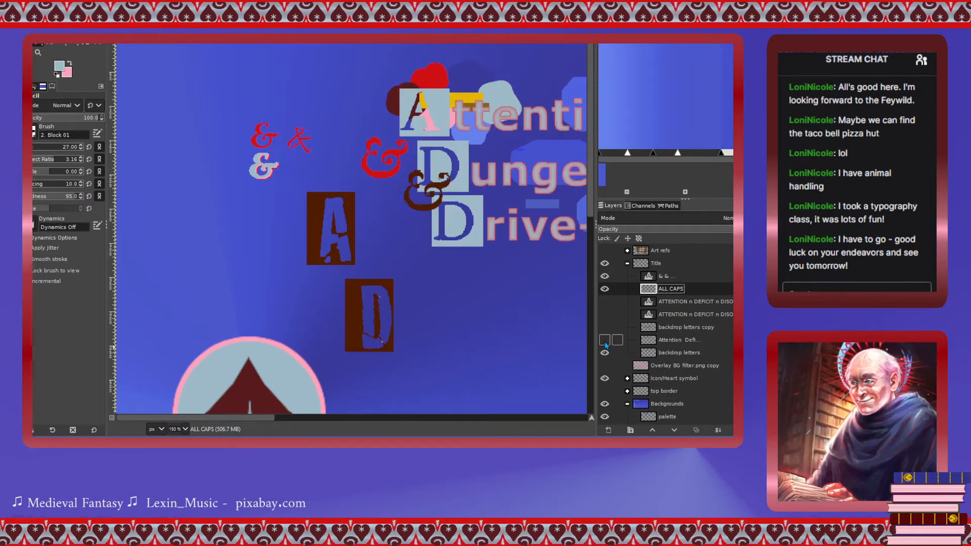
click(606, 343)
click(605, 341)
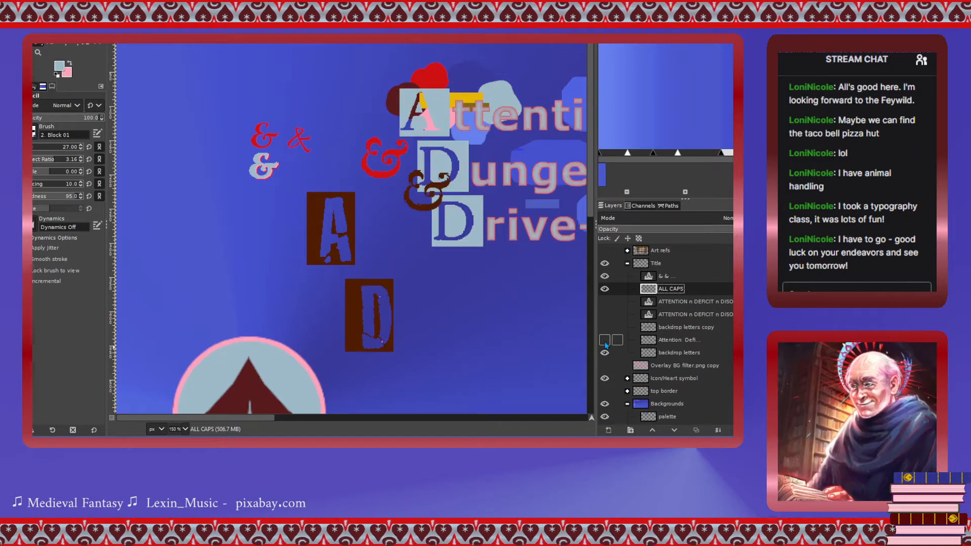
click(605, 342)
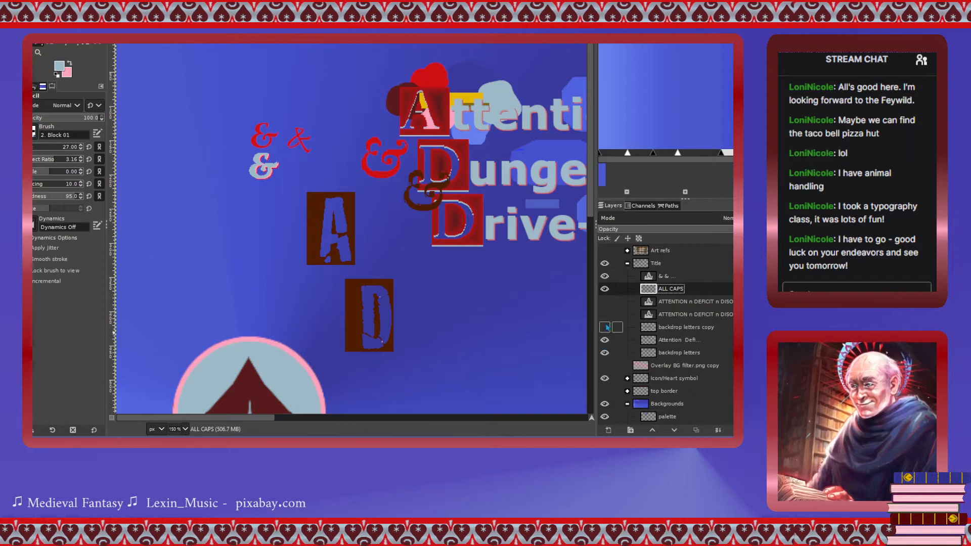
click(605, 340)
click(603, 353)
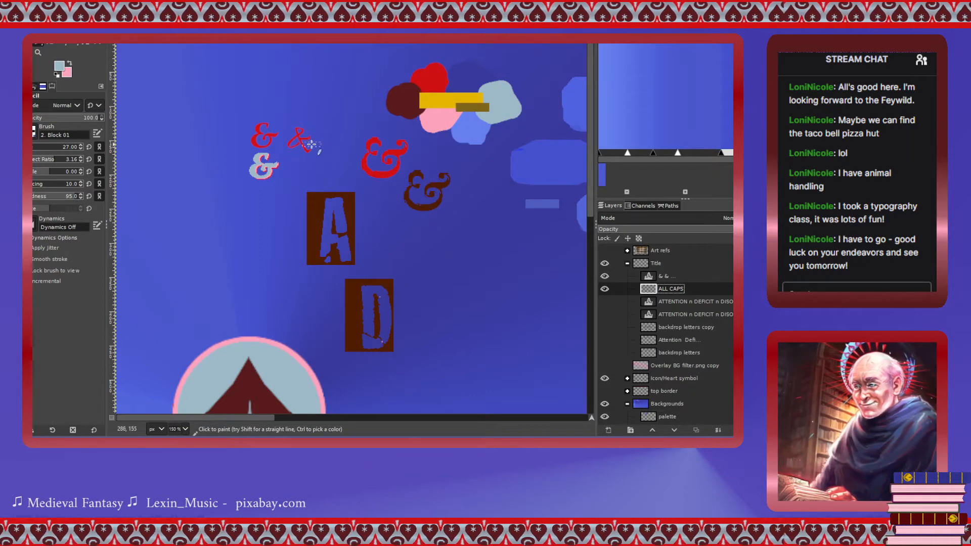
Select the thin script ampersand on the & & … text layer with Fuzzy Select.
click(25, 29)
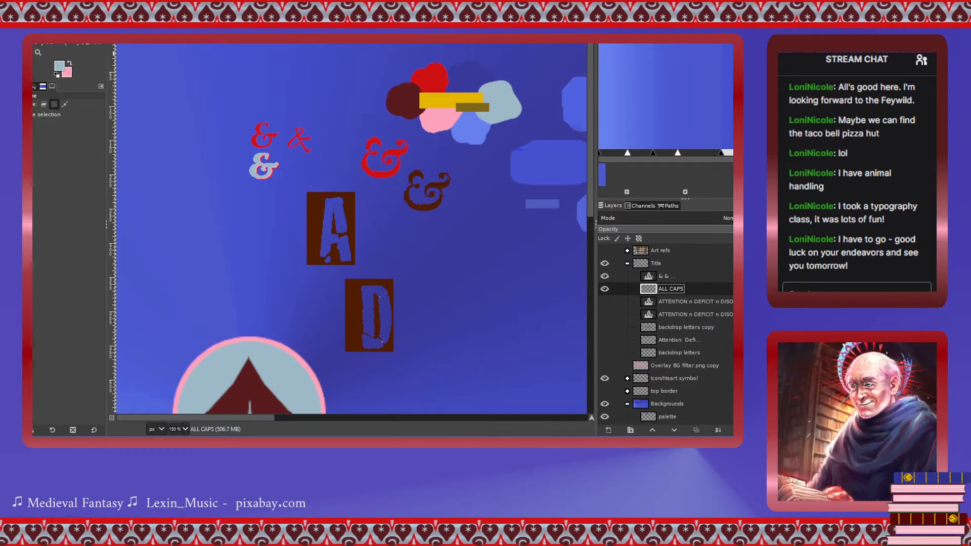
click(63, 29)
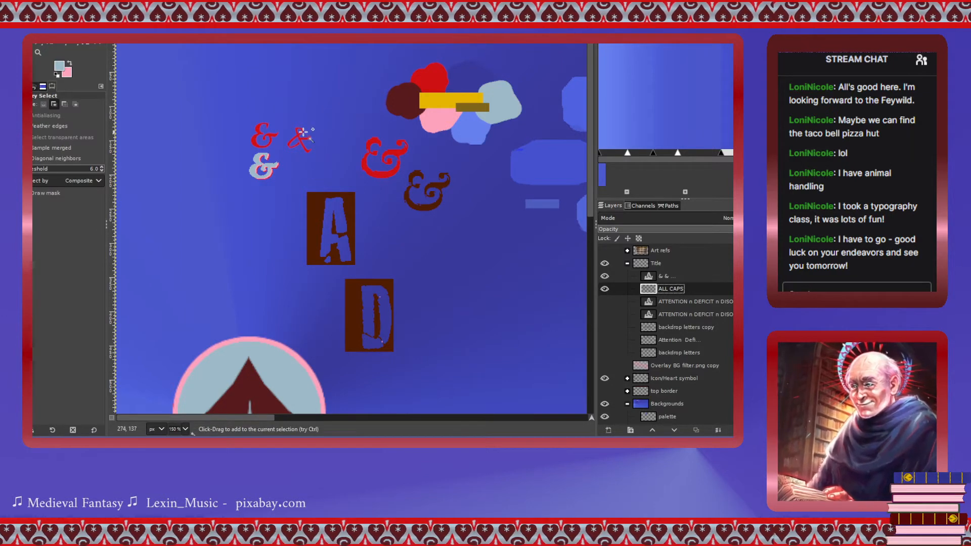
scroll(304, 160, up, 3)
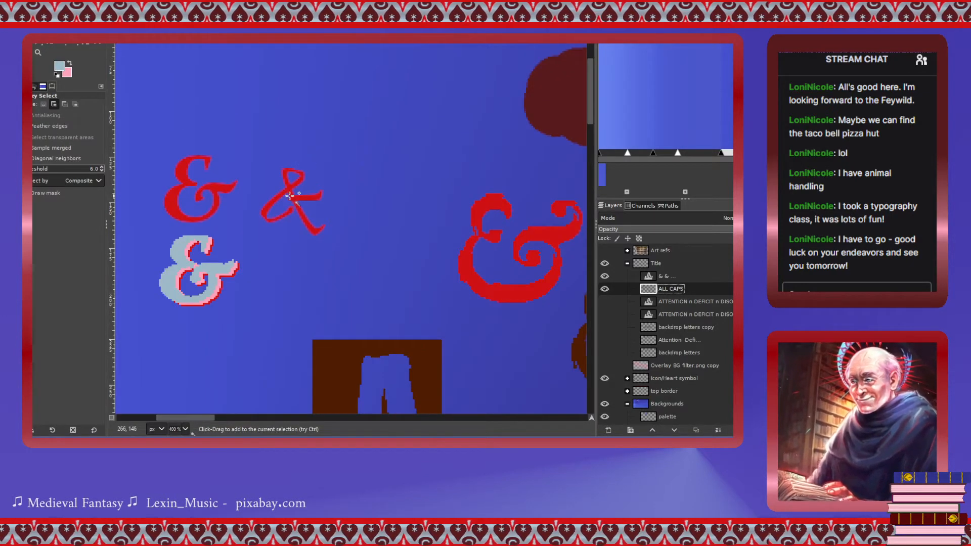
click(291, 188)
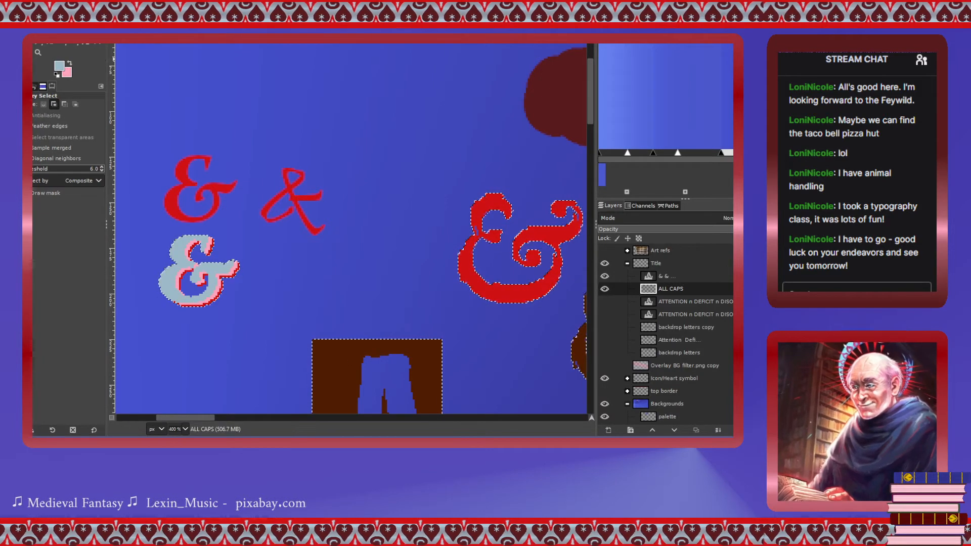
key(ctrl+shift+a)
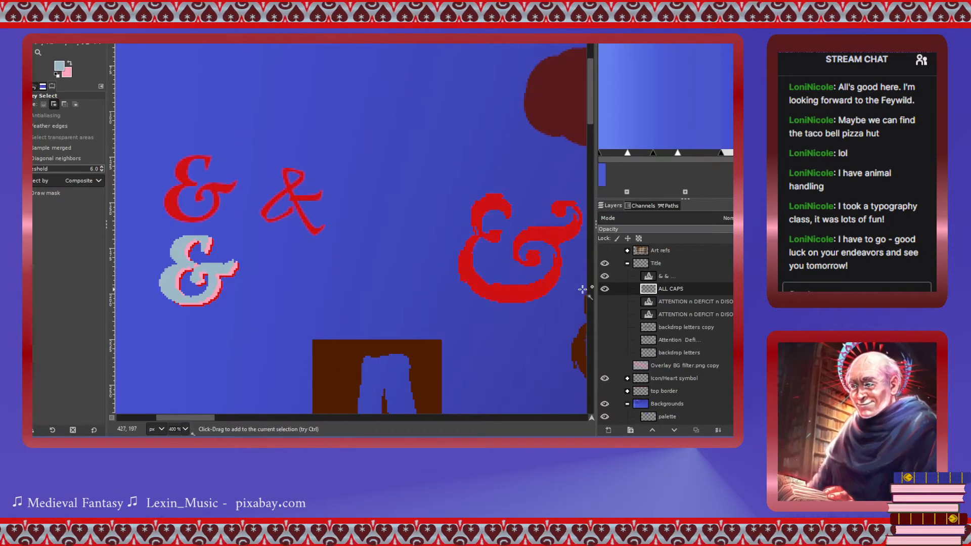
click(642, 279)
click(293, 189)
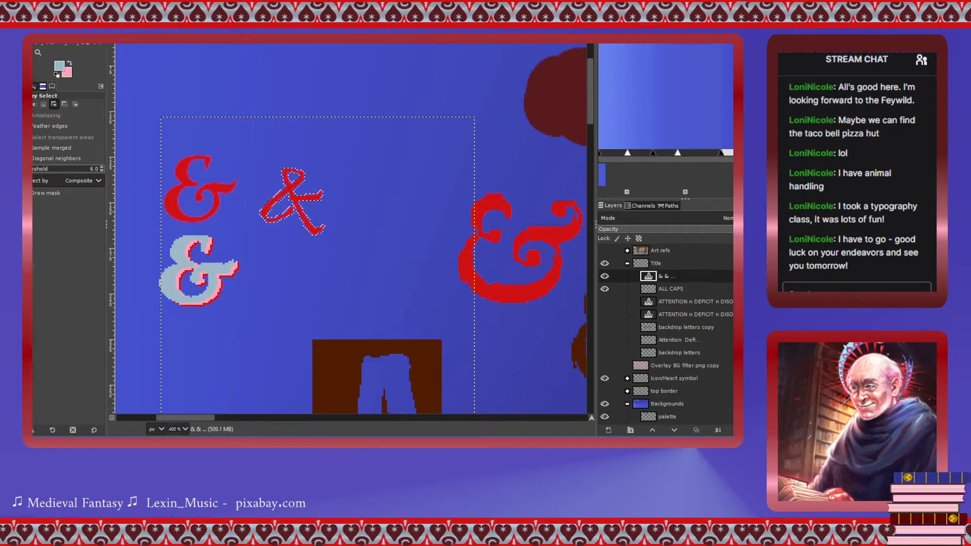
Make the ALL CAPS layer active and move the script ampersand's selection outline to the empty area above the brown A block.
key(m)
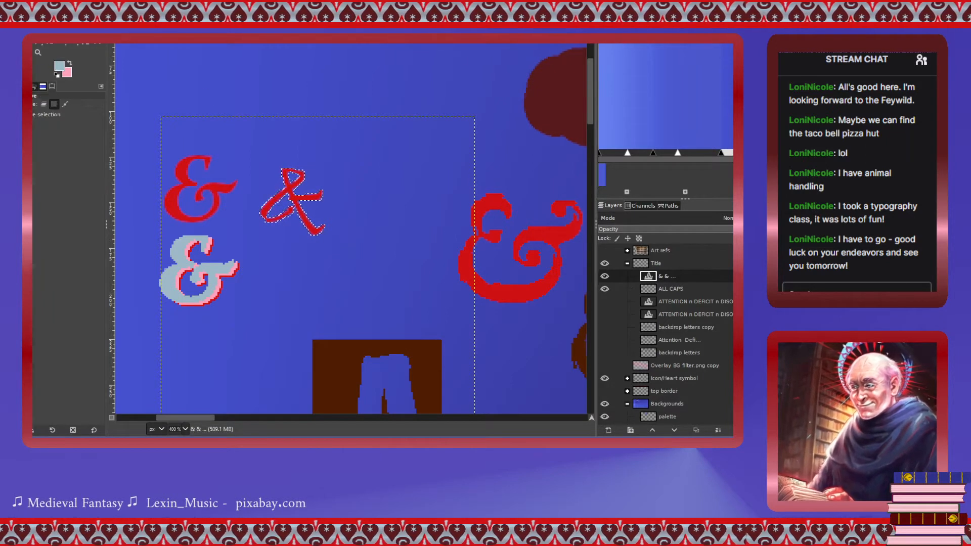
click(655, 289)
drag(302, 211, 369, 277)
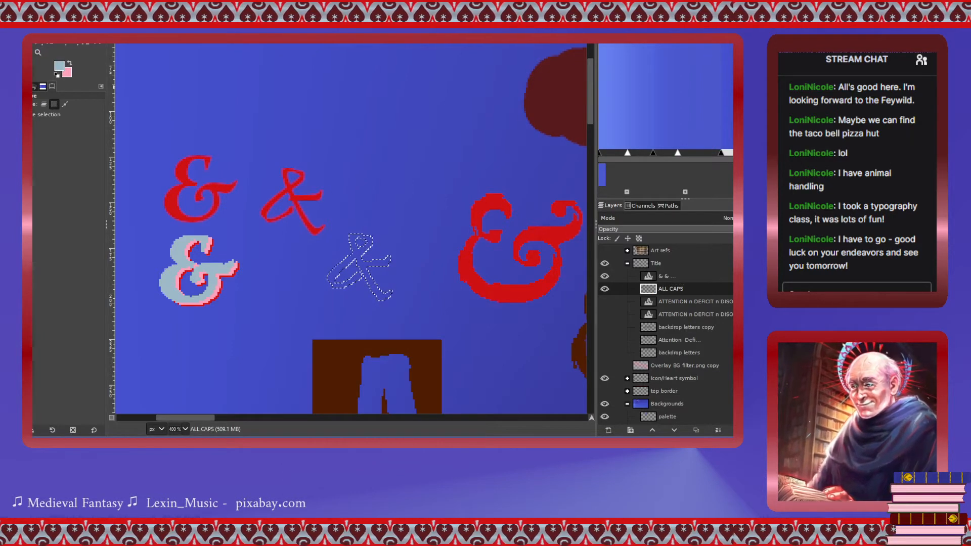
Fill the moved ampersand selection with bright red sampled from the palette swatches.
key(shift+b)
key(o)
scroll(364, 179, down, 1)
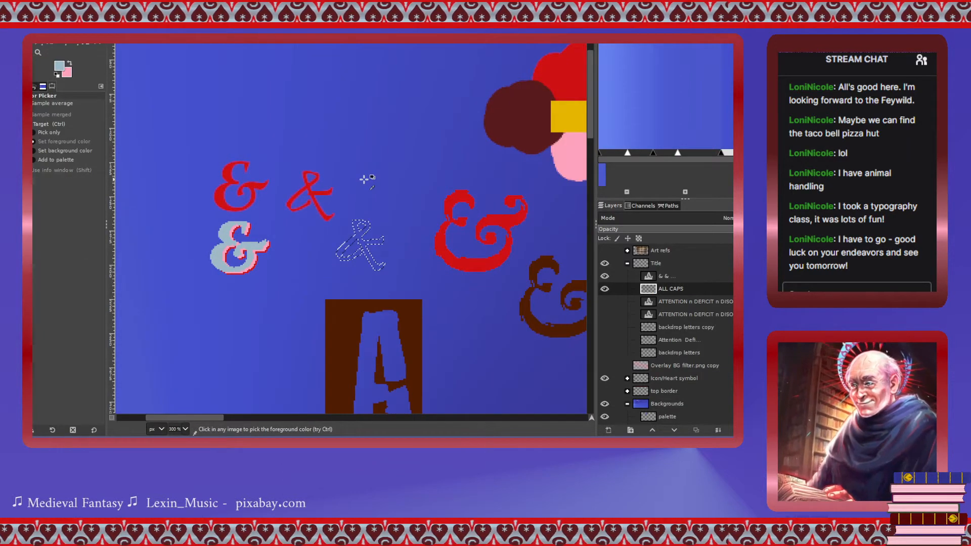
scroll(364, 178, right, 5)
click(327, 72)
scroll(299, 187, left, 5)
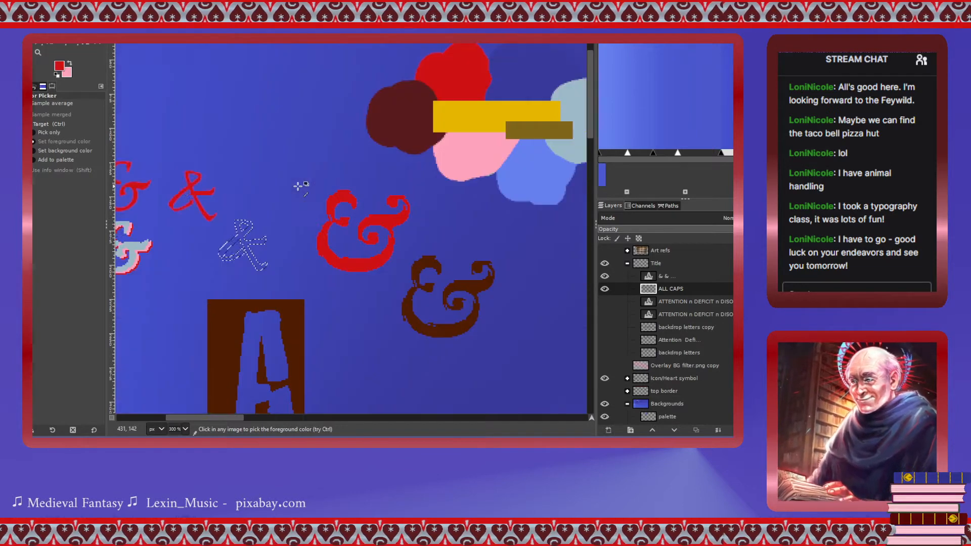
key(shift+b)
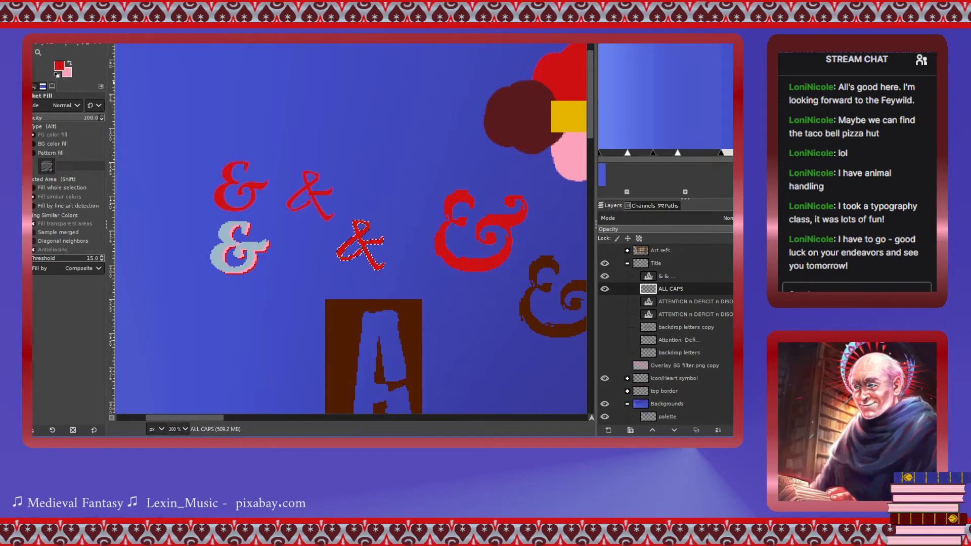
Sample grey-blue from the palette swatches as the foreground color.
key(o)
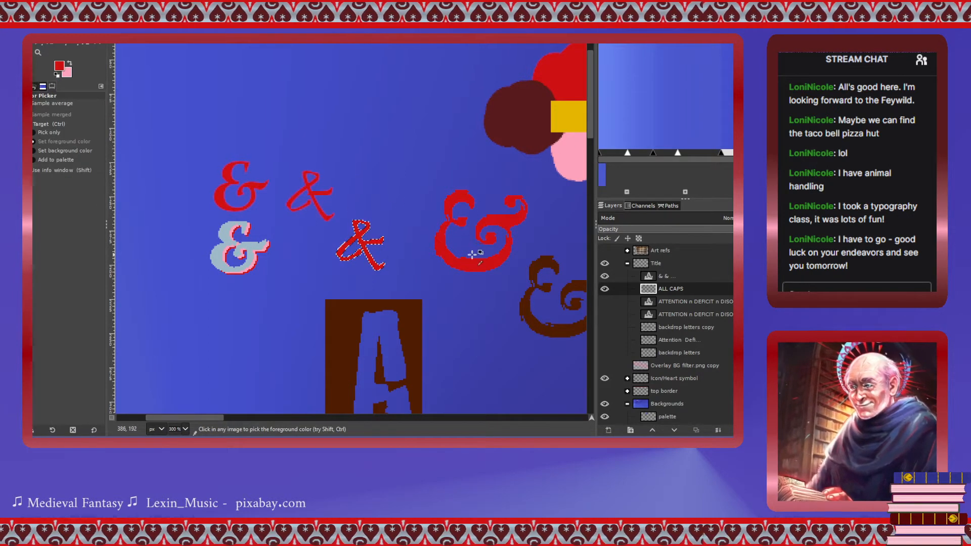
scroll(472, 254, right, 5)
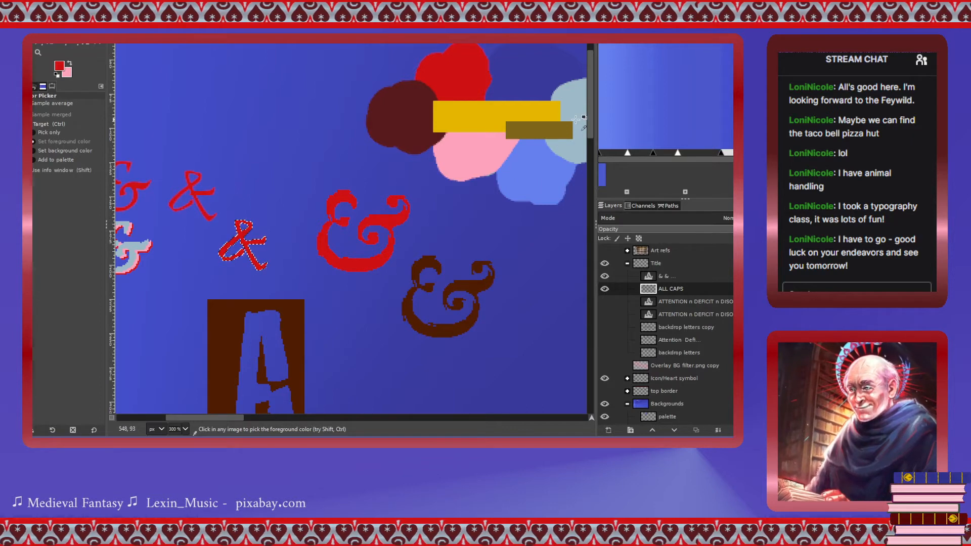
click(576, 120)
scroll(490, 246, left, 10)
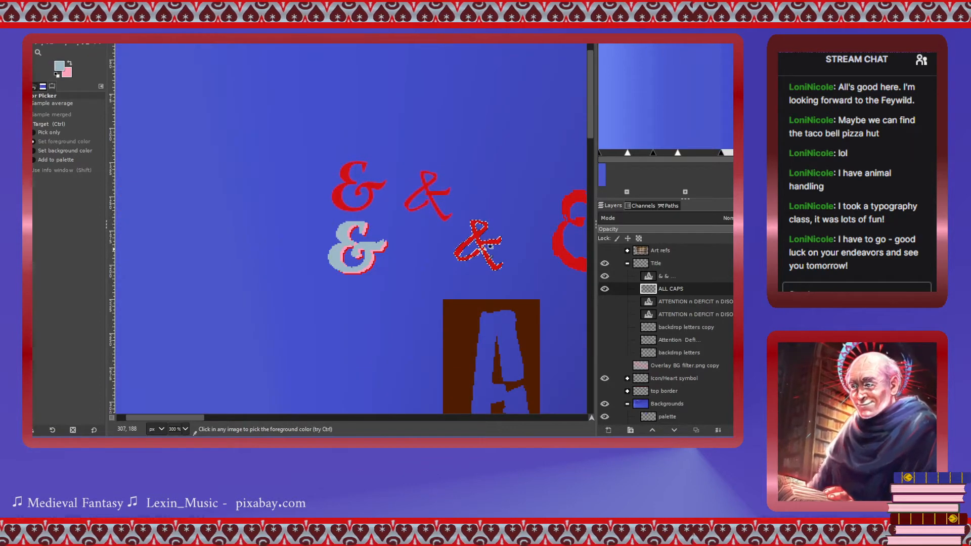
scroll(490, 246, right, 5)
scroll(394, 272, up, 1)
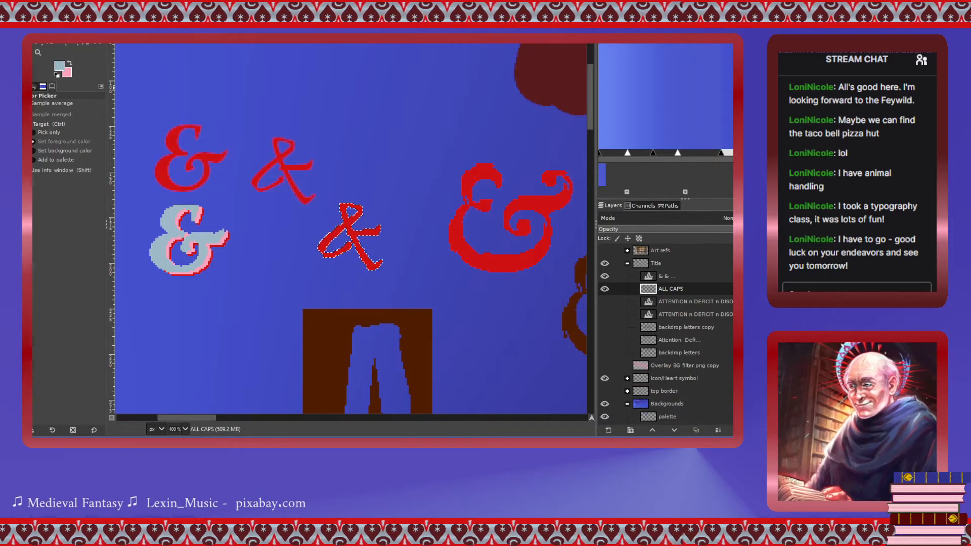
Offset the selection outline slightly up and to the left of the red script ampersand.
key(shift+b)
scroll(358, 227, up, 2)
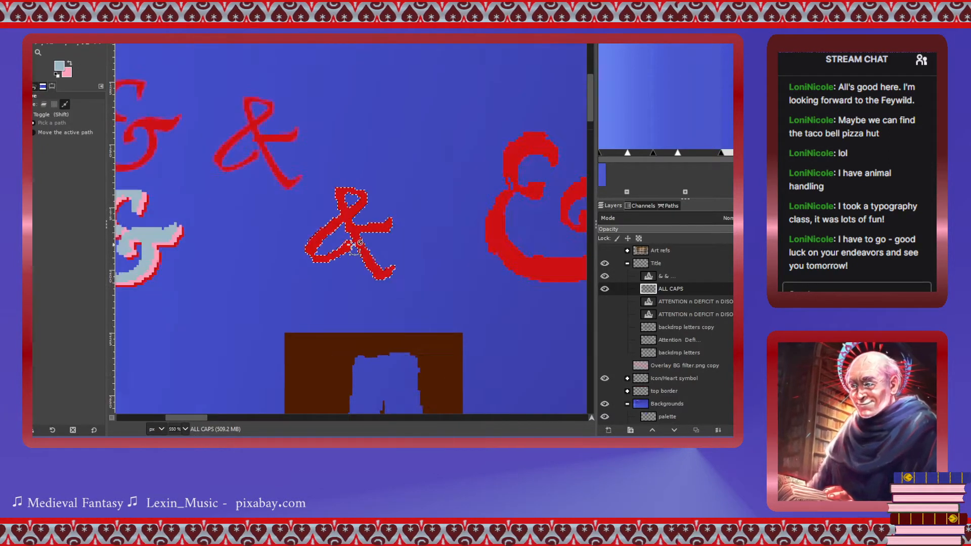
drag(363, 220, 359, 219)
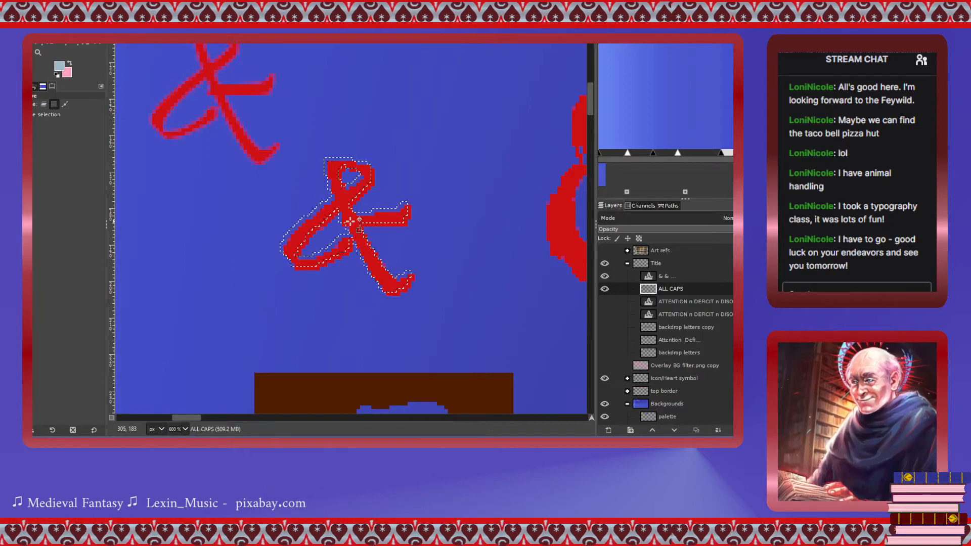
Paint the offset script ampersand selection grey-blue with the Pencil at size 27.
click(40, 45)
drag(349, 166, 337, 276)
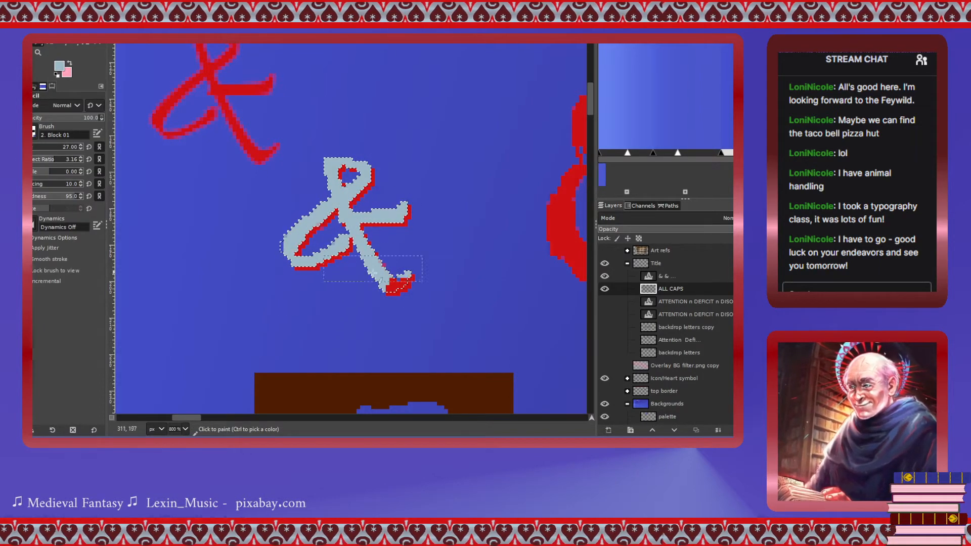
scroll(299, 231, left, 3)
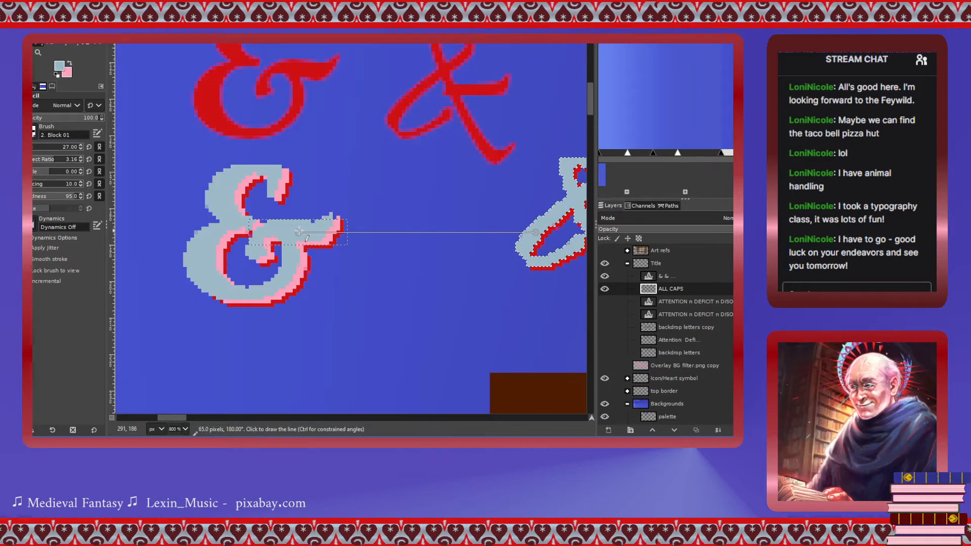
scroll(300, 232, right, 3)
Shift the selection outline further up and left of the grey-blue ampersand and paint it pink with the Pencil.
click(70, 66)
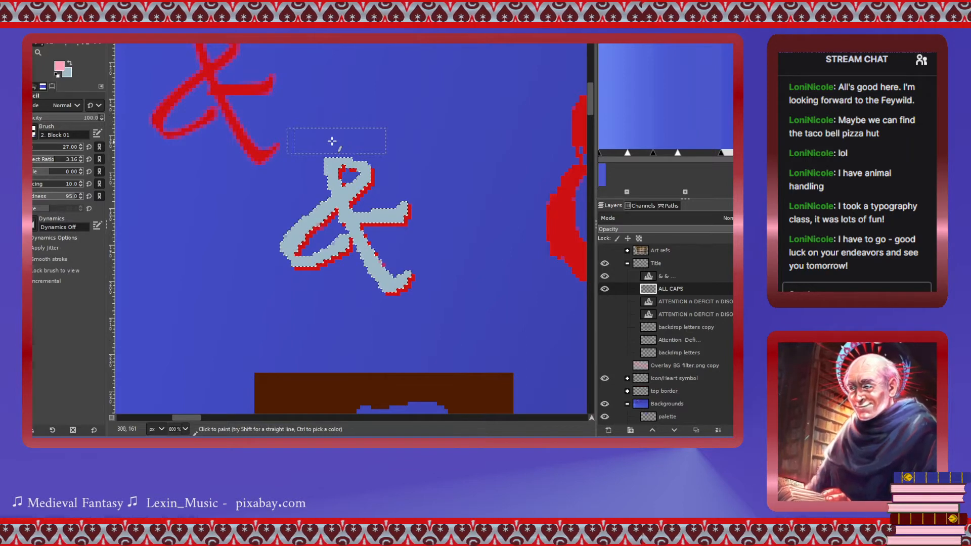
key(m)
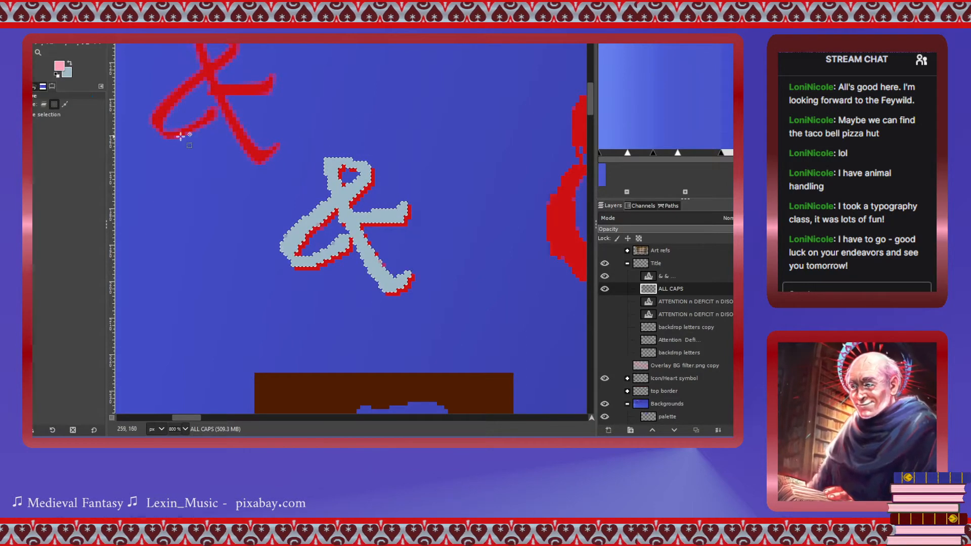
drag(346, 215, 340, 212)
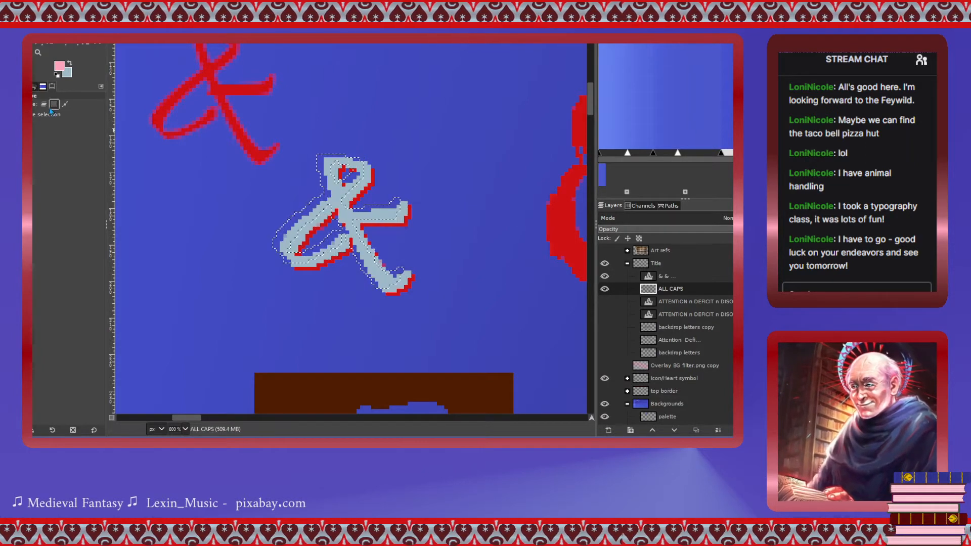
click(39, 43)
drag(328, 158, 336, 178)
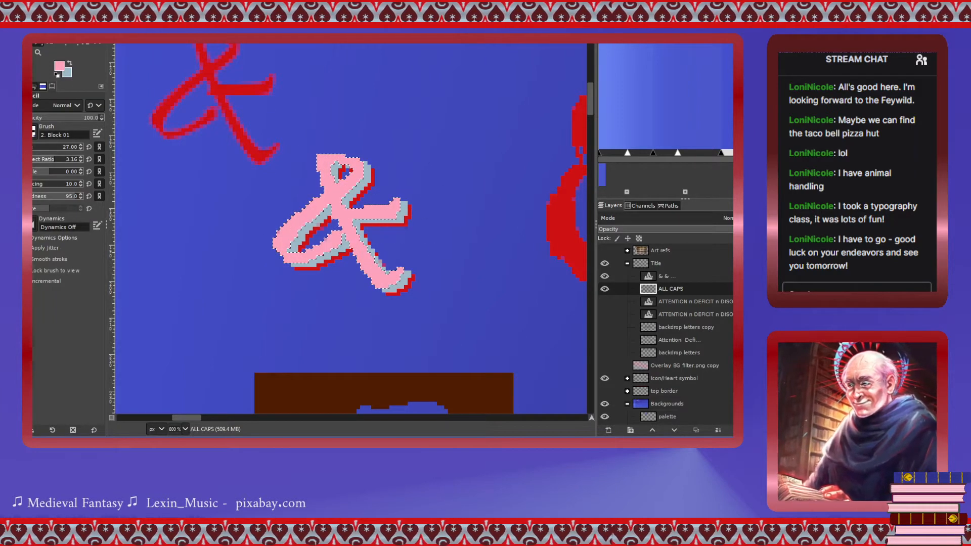
scroll(315, 266, down, 4)
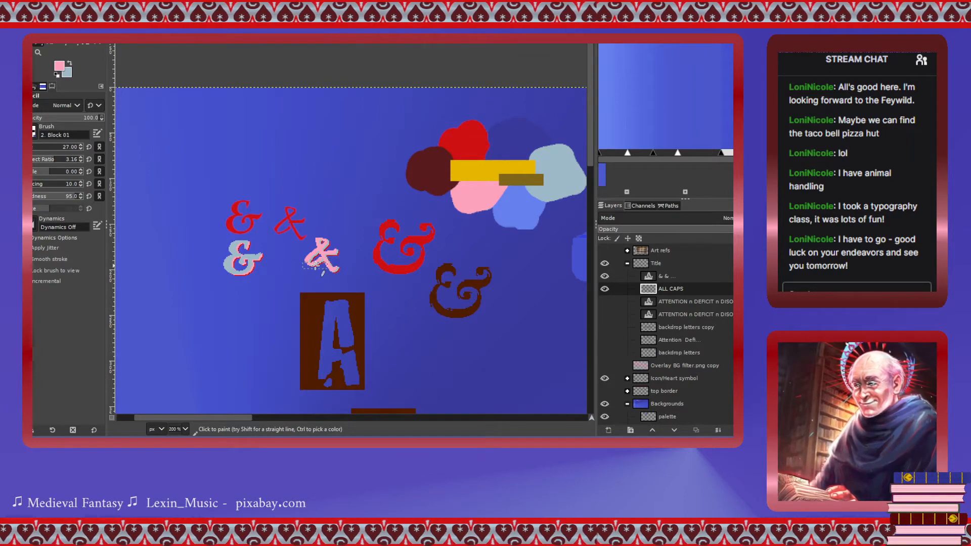
scroll(316, 266, up, 4)
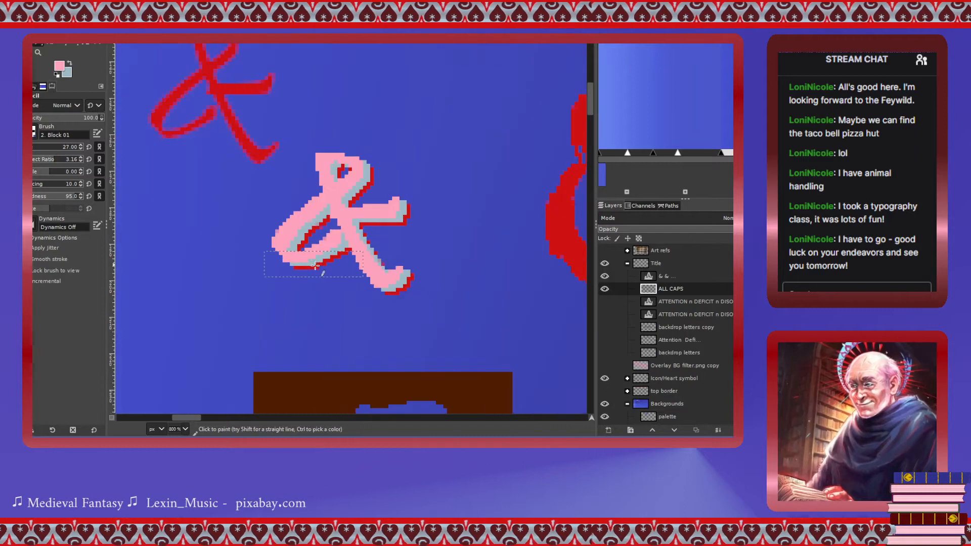
Undo the second offset's pink paint and outline shift, and paint the first offset selection pink instead of grey-blue.
key(ctrl+period)
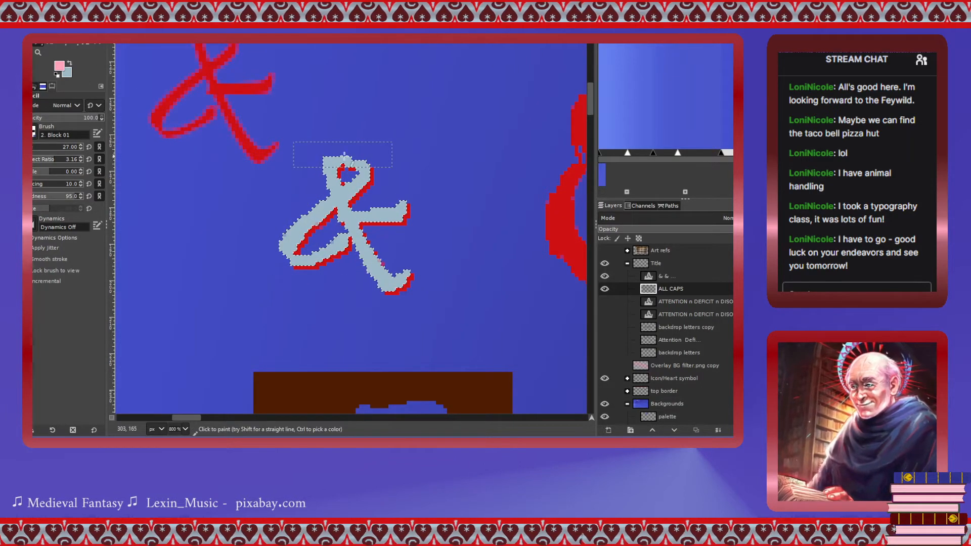
mouse_move(344, 158)
mouse_down()
mouse_move(382, 274)
mouse_move(396, 196)
mouse_move(310, 204)
mouse_move(289, 248)
mouse_move(337, 195)
mouse_up()
Shift the selection outline up and left of the pink ampersand, paint it grey-blue with the Pencil at size 27, and clear the selection.
key(m)
key(x)
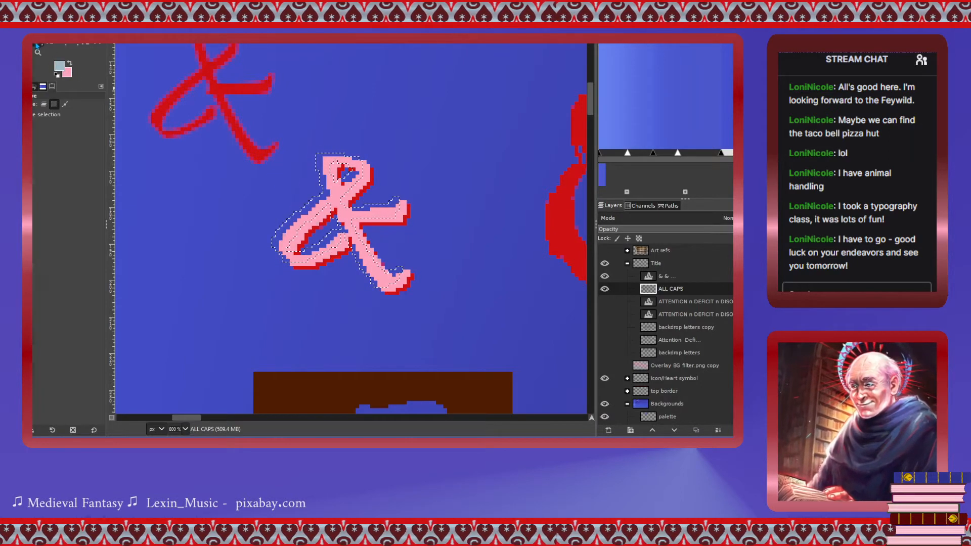
click(37, 46)
mouse_move(358, 152)
mouse_down()
mouse_move(306, 251)
mouse_move(319, 280)
mouse_move(386, 299)
mouse_move(377, 201)
mouse_up()
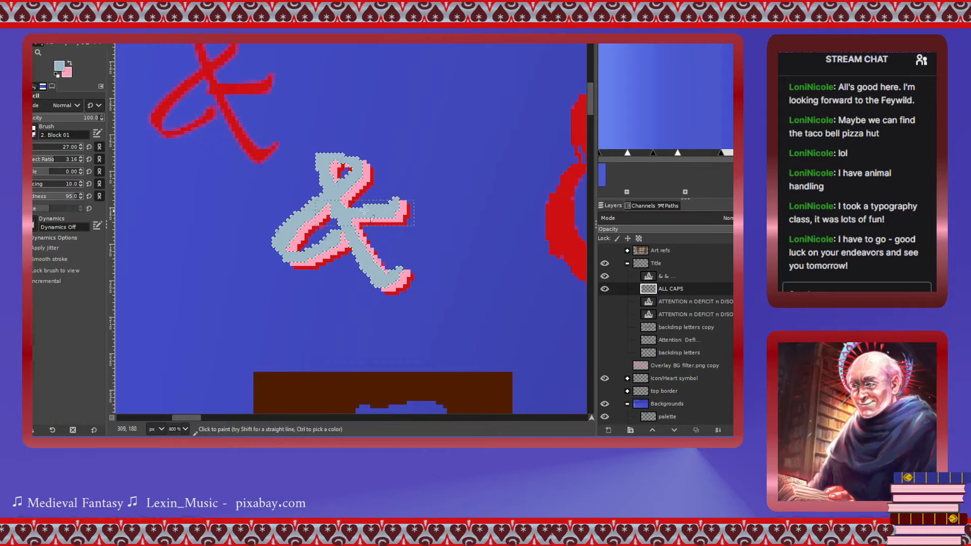
ctrl+scroll(246, 255, down, 2)
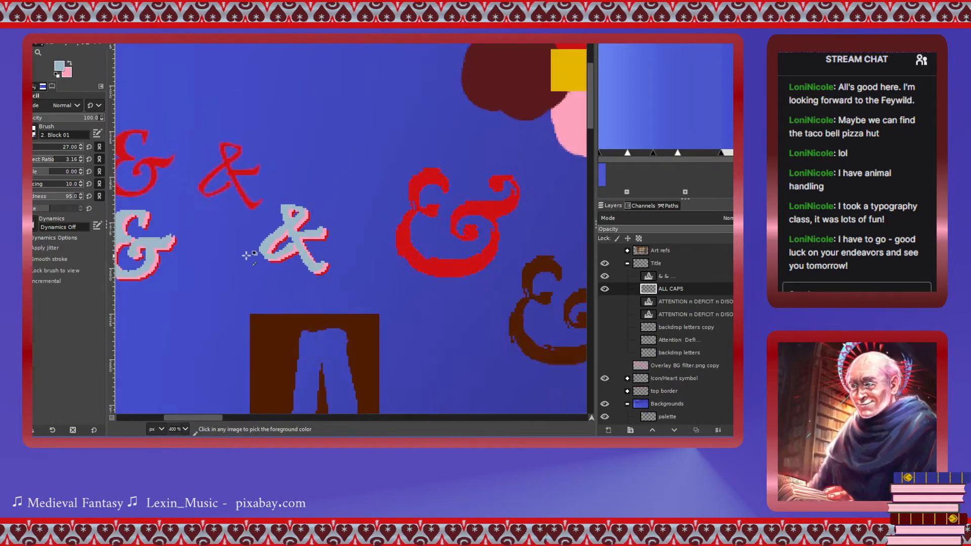
ctrl+scroll(247, 255, down, 1)
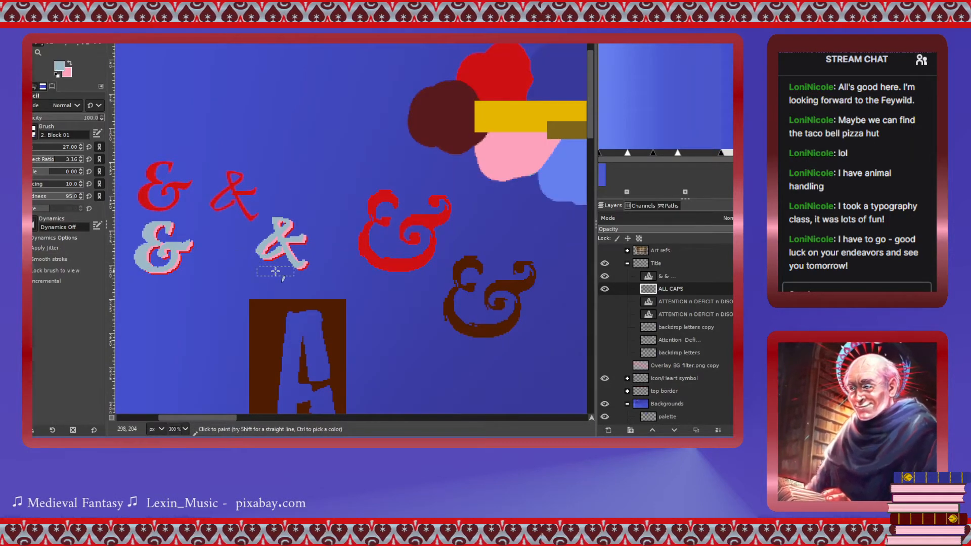
Select the script, large red and brown ampersands with rectangular selections on the ALL CAPS layer and cut them, sparing the layered serif ampersand.
scroll(275, 272, down, 3)
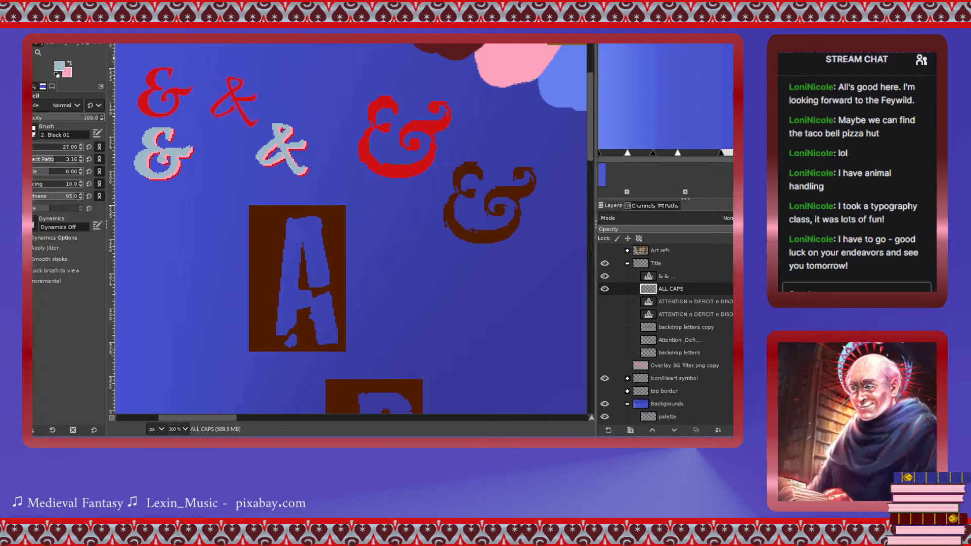
key(r)
mouse_move(133, 62)
mouse_down()
mouse_move(249, 123)
mouse_move(294, 122)
mouse_up()
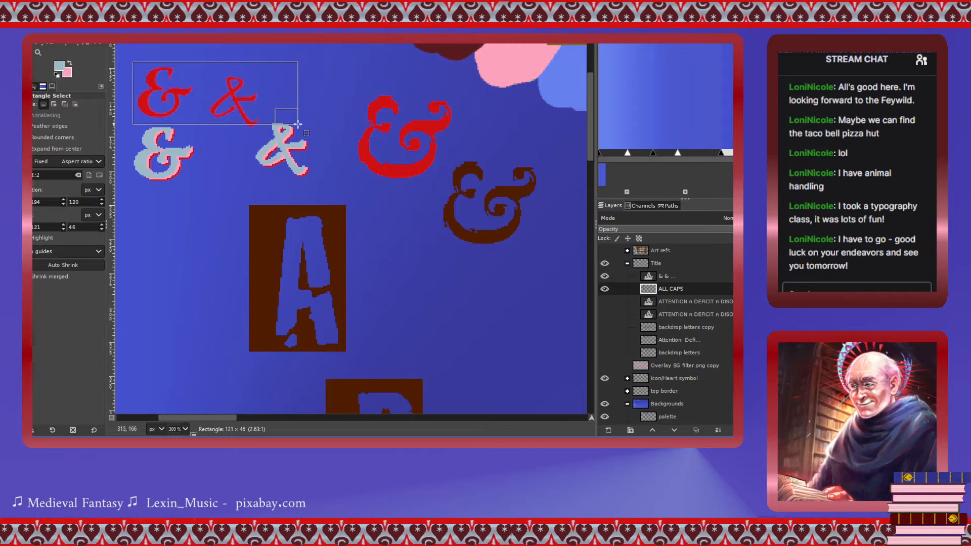
drag(298, 124, 303, 121)
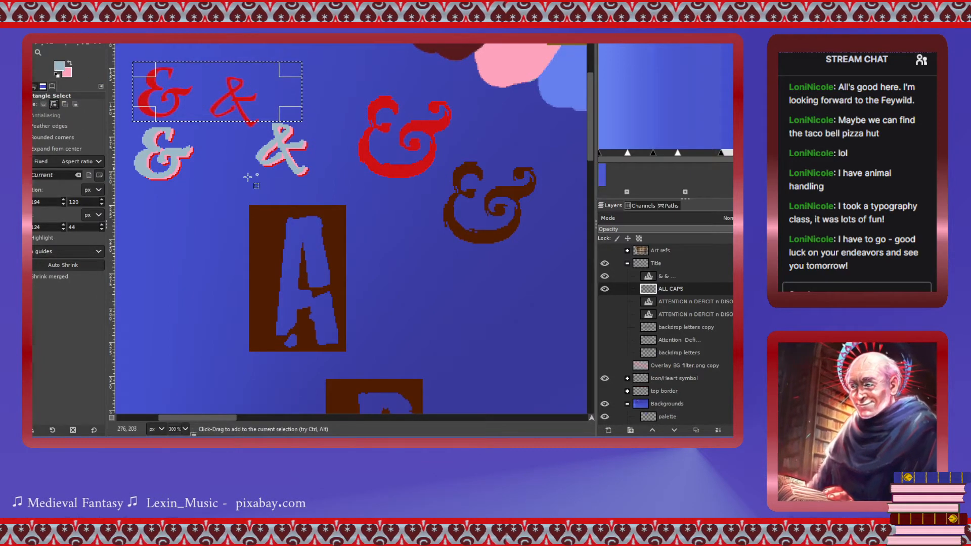
drag(220, 189, 466, 92)
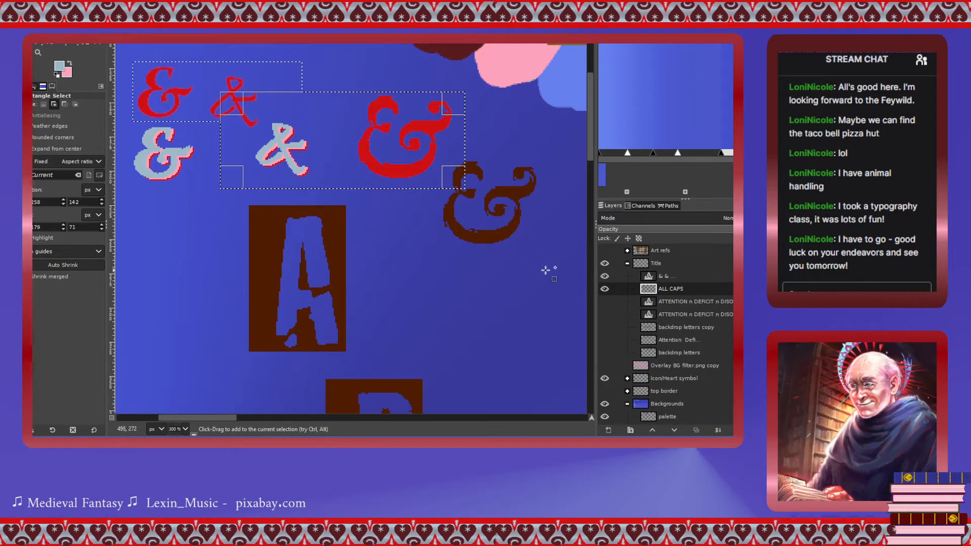
drag(546, 269, 408, 145)
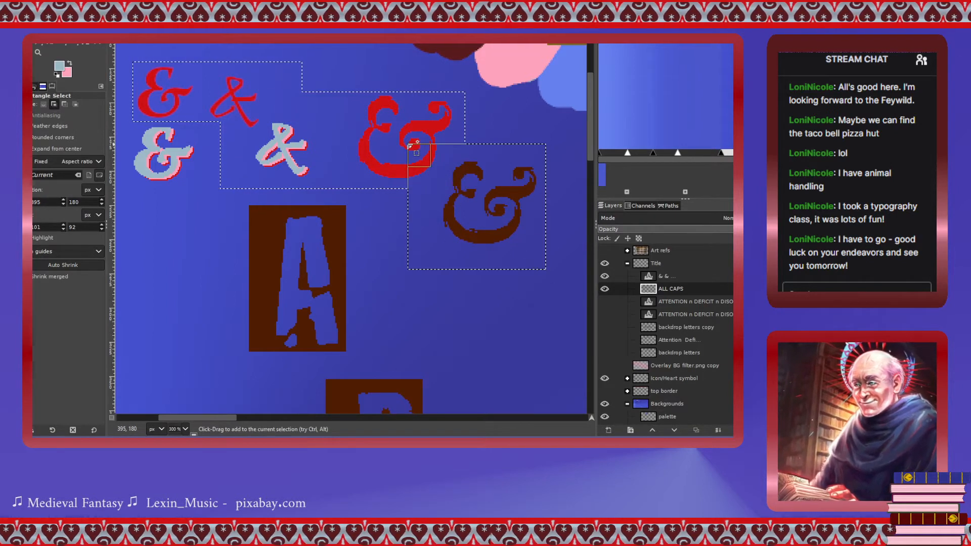
key(ctrl+x)
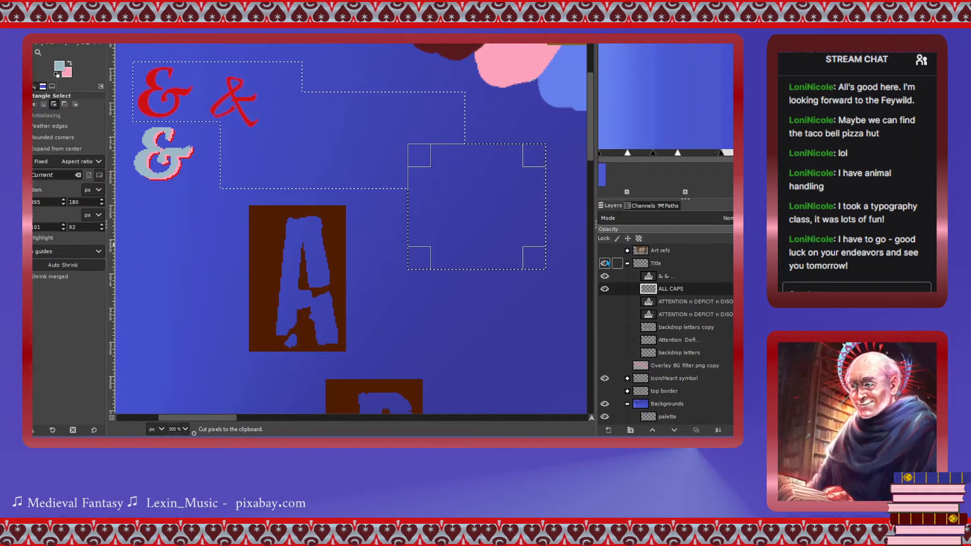
Delete the text layer holding the two plain red ampersands and clear the selection.
click(652, 277)
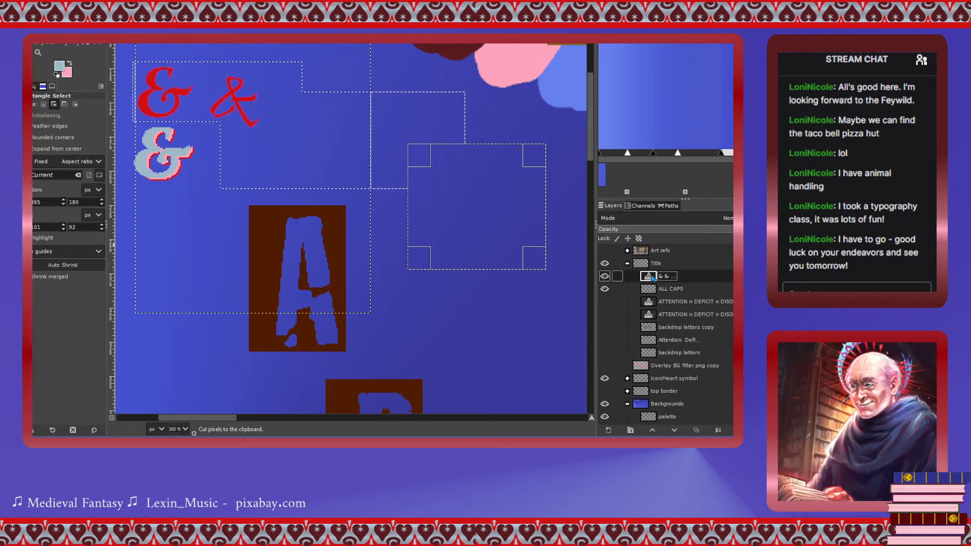
click(762, 430)
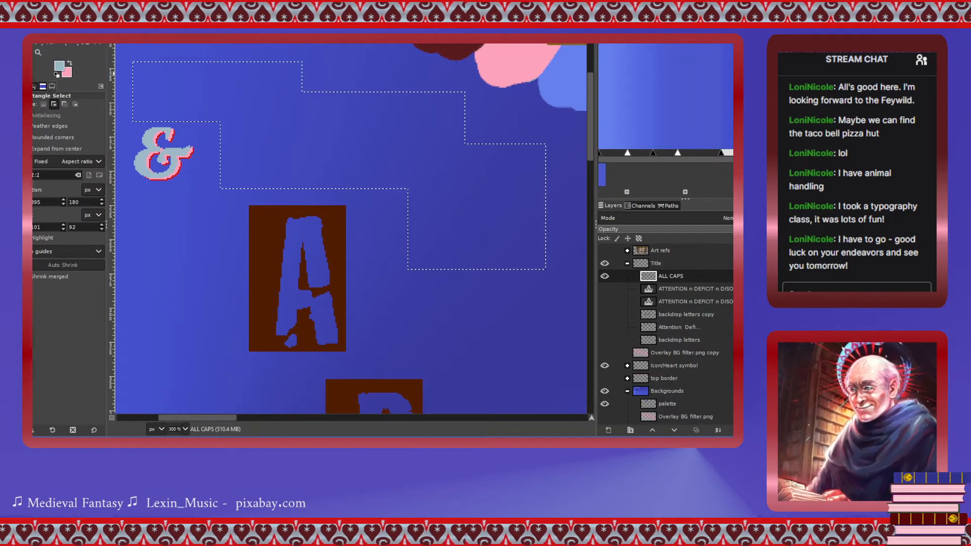
key(shift+ctrl+a)
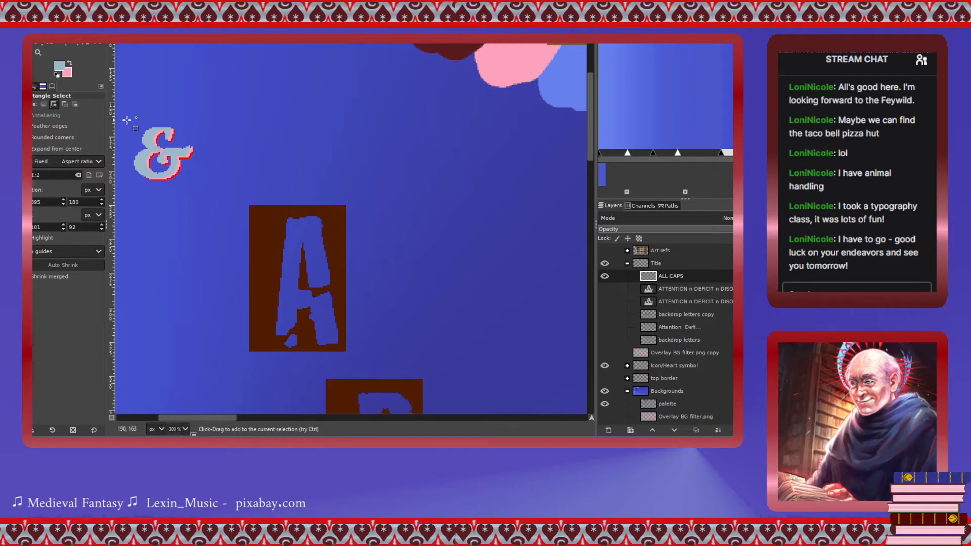
Select the remaining layered ampersand with a rectangle and show the upper "ATTENTION n DEFICIT" title text layer.
drag(127, 120, 201, 189)
scroll(372, 247, down, 3)
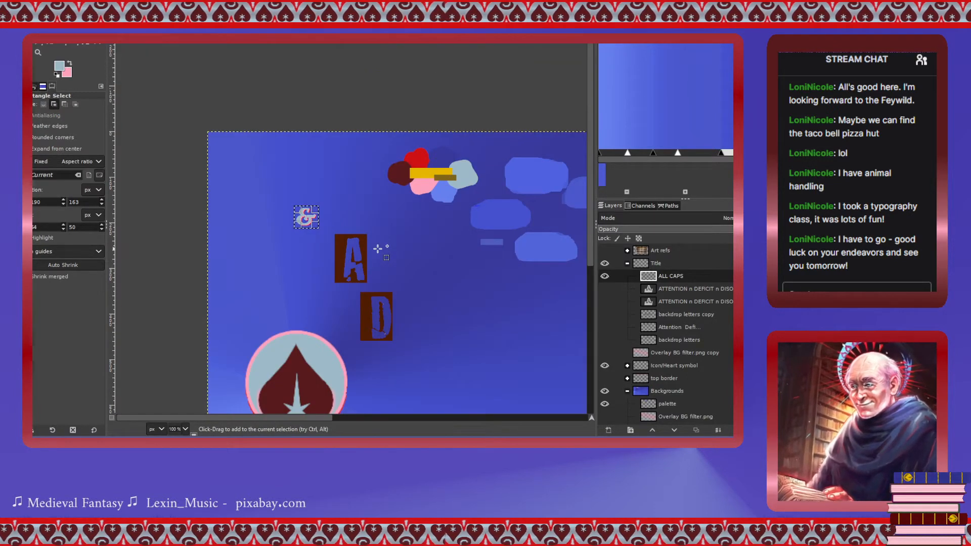
scroll(378, 248, right, 3)
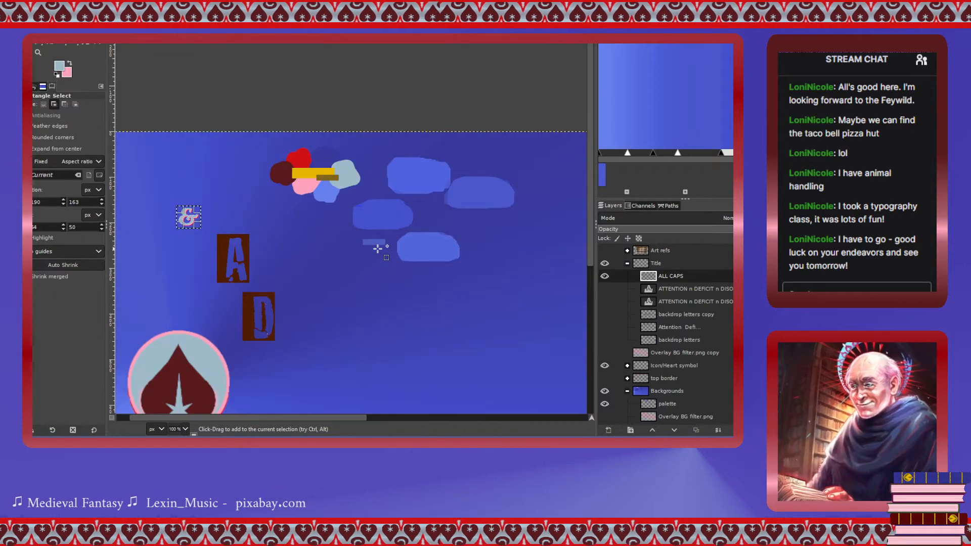
scroll(377, 249, down, 3)
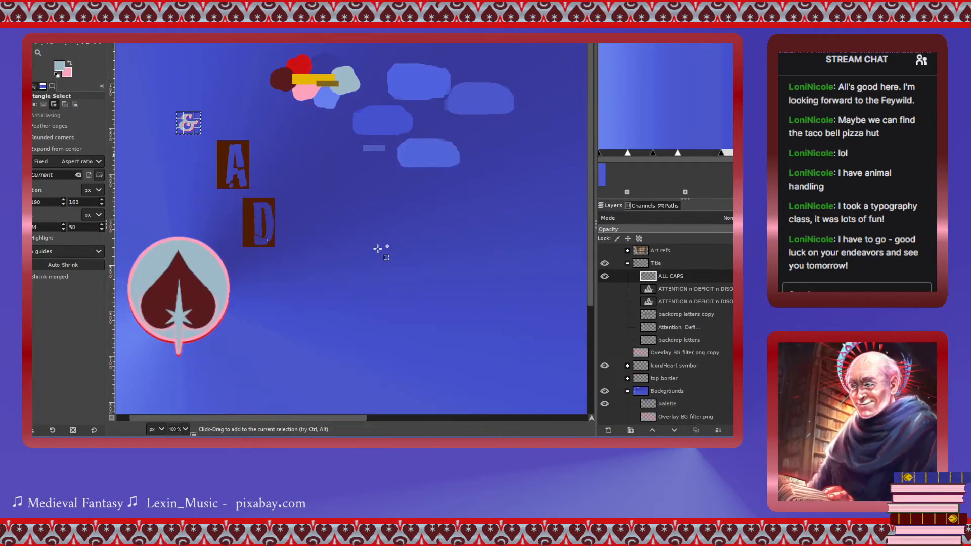
click(605, 289)
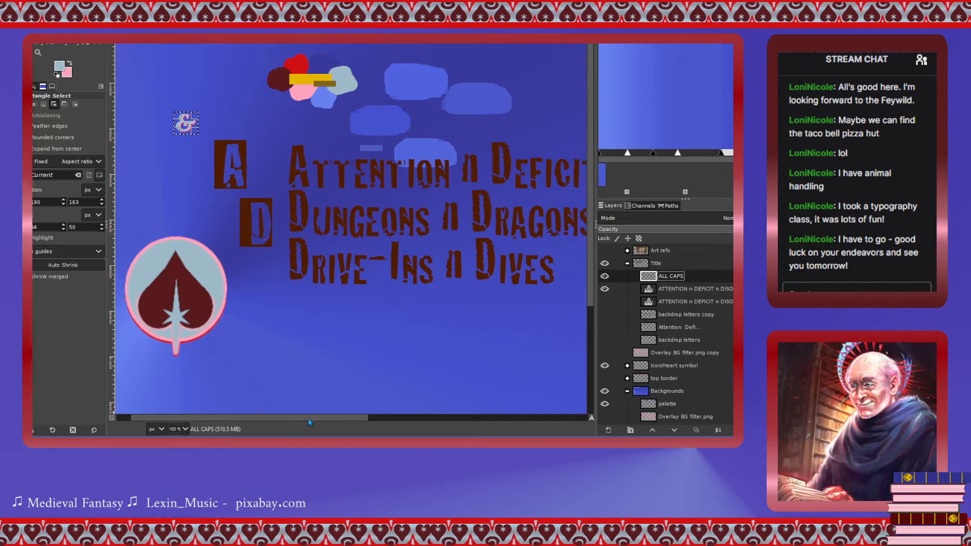
drag(310, 418, 378, 420)
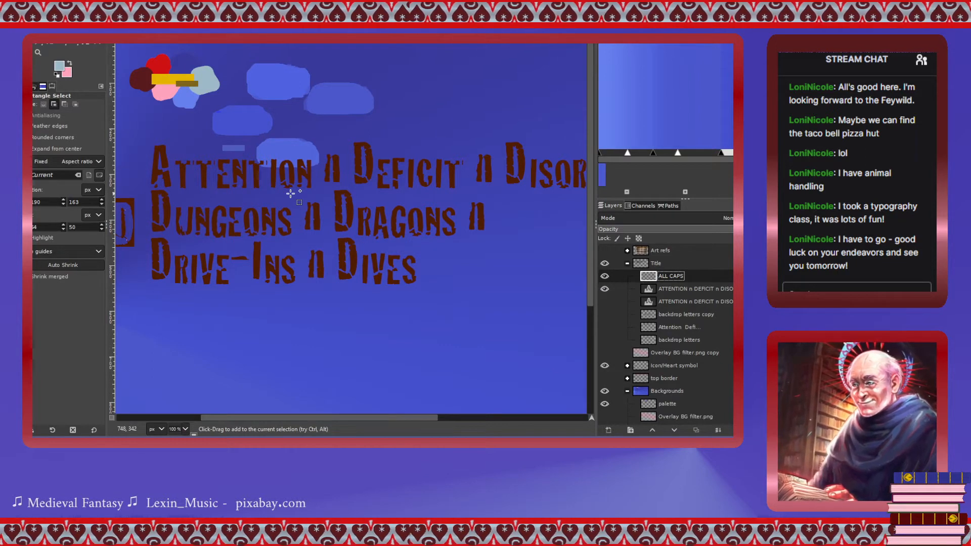
Try a kerning of -1 and a baseline of -5 on the title's first line, resetting each to 0.
key(t)
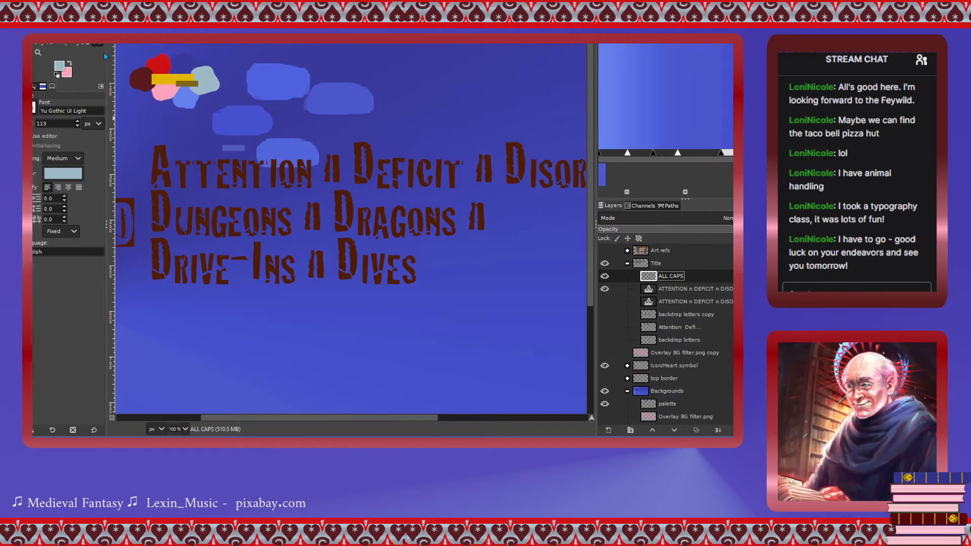
click(156, 167)
drag(156, 166, 730, 188)
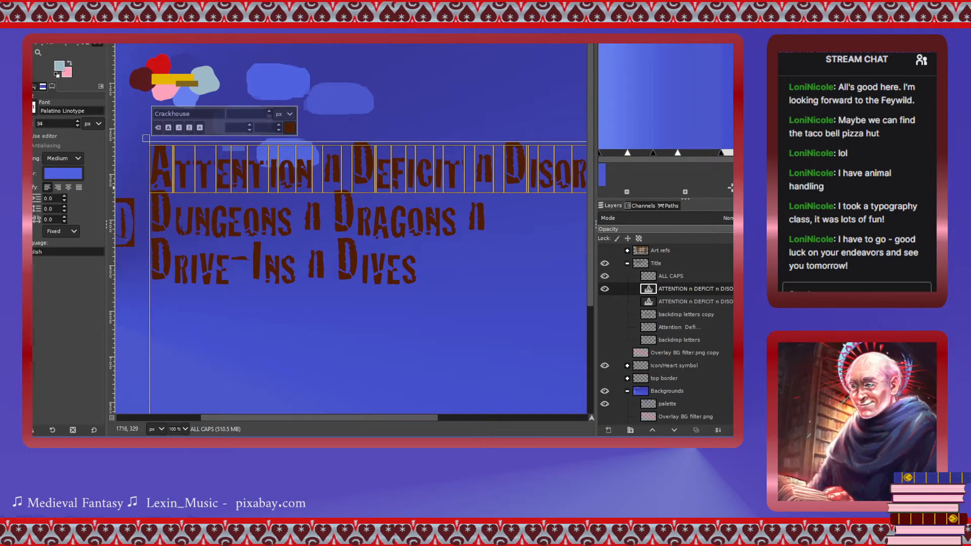
click(278, 131)
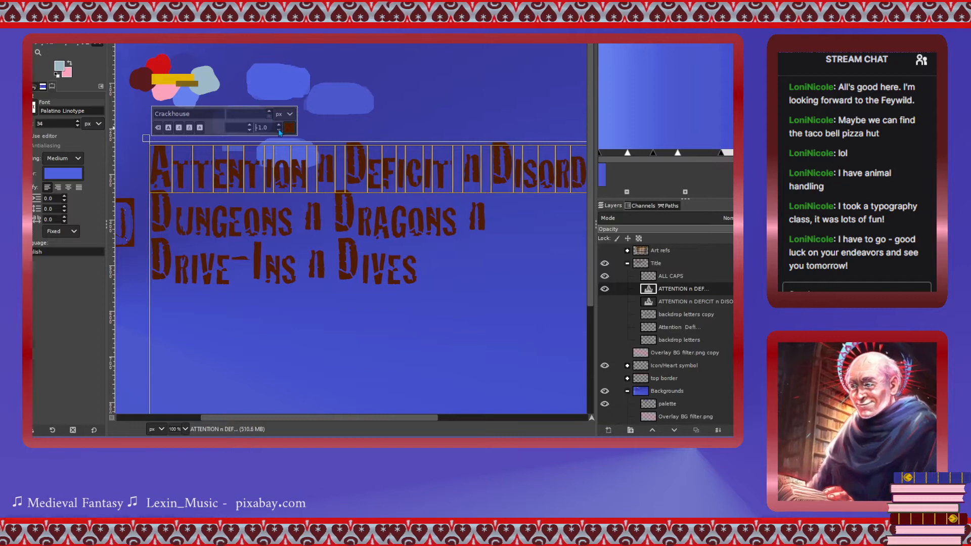
click(279, 125)
click(249, 131)
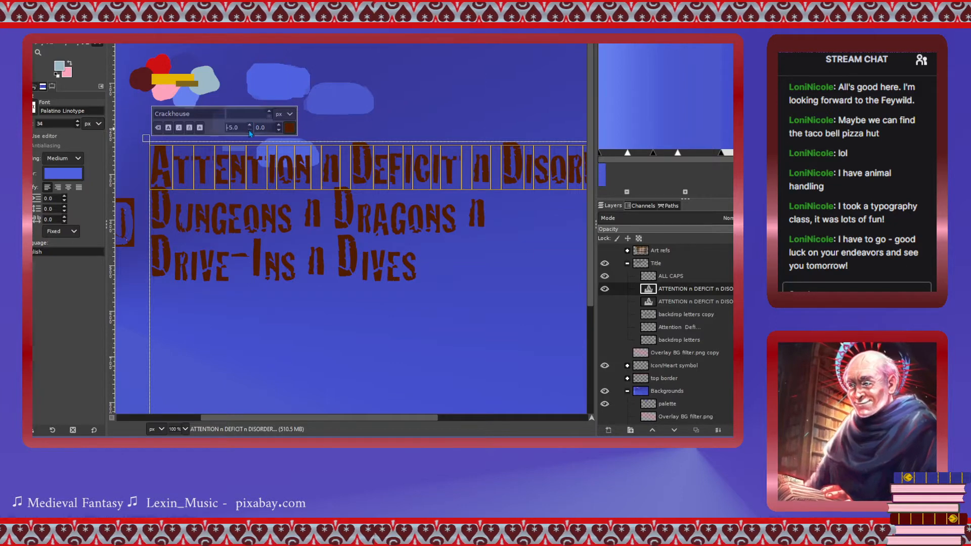
double_click(250, 126)
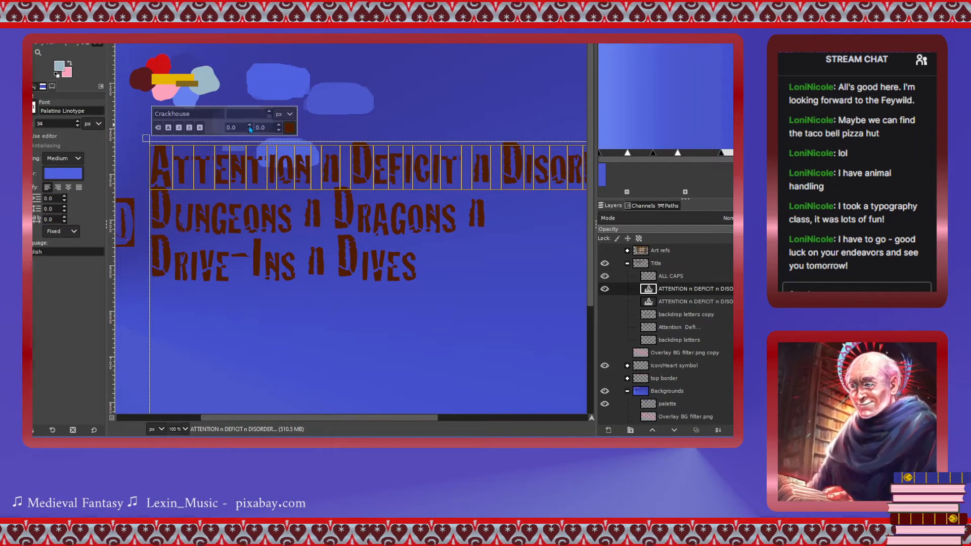
click(429, 121)
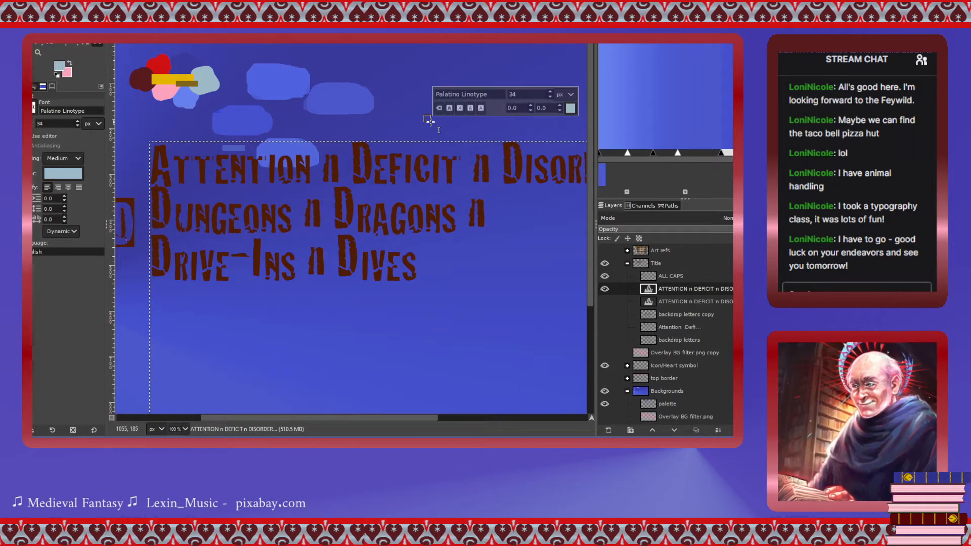
Set the baseline offset of the word "Dungeons" in the title to -10.
click(156, 201)
drag(156, 202, 293, 218)
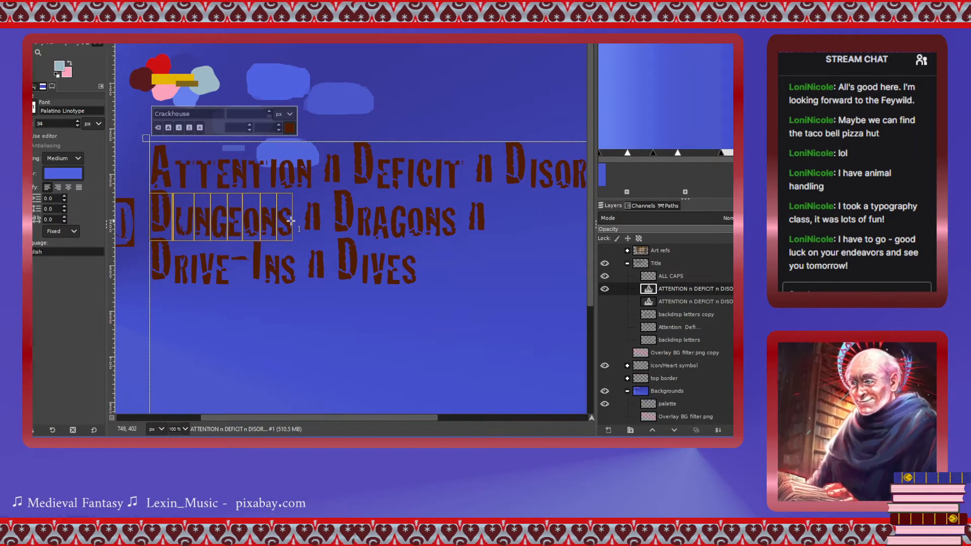
click(250, 130)
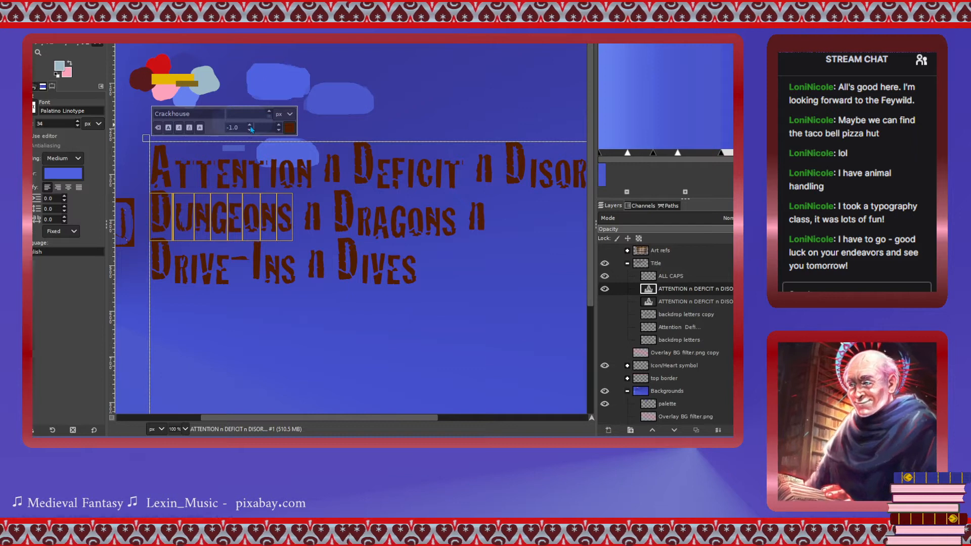
click(249, 130)
click(250, 130)
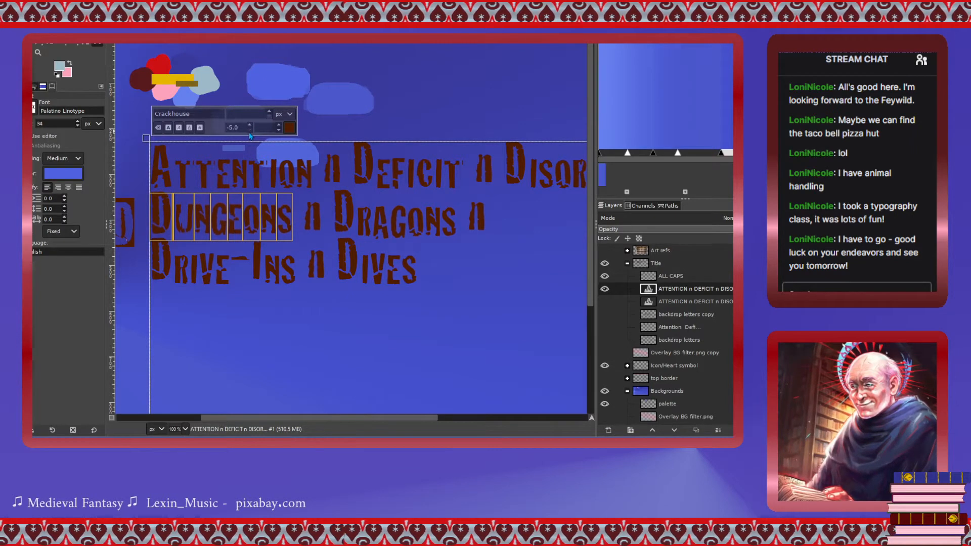
click(249, 132)
click(250, 133)
click(249, 133)
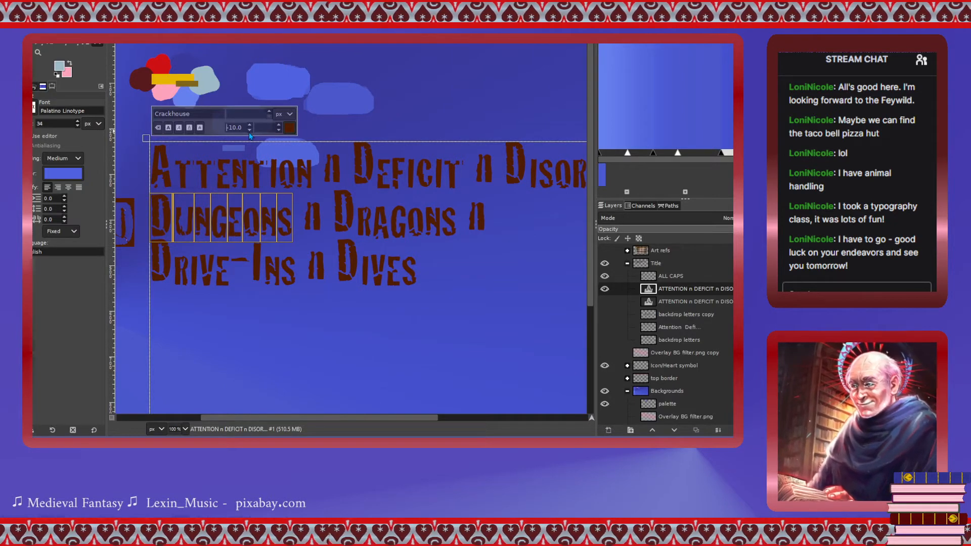
Select only the smaller letters "ungeons" and set their baseline offset to -20.
click(173, 215)
mouse_move(173, 217)
mouse_down()
mouse_move(273, 218)
mouse_move(173, 225)
mouse_up()
click(292, 219)
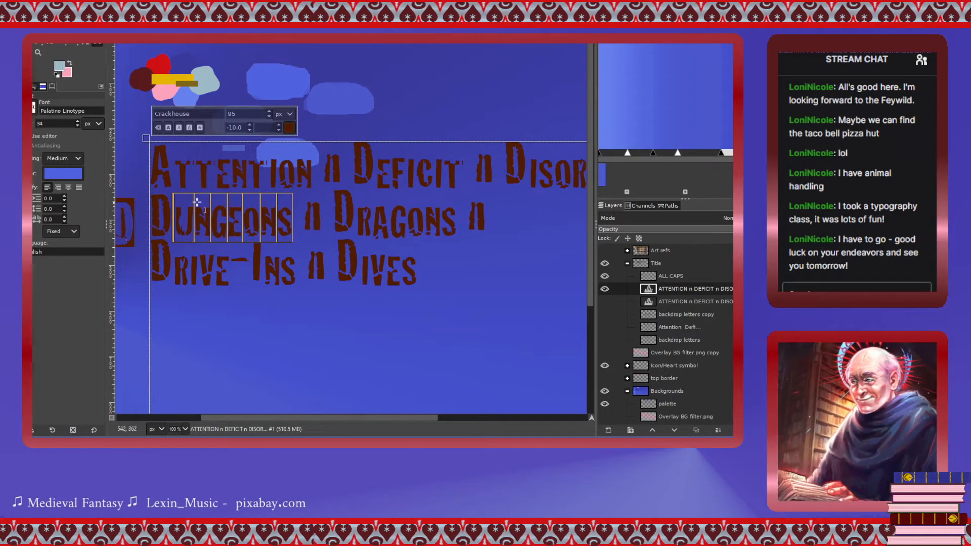
click(251, 130)
click(251, 130)
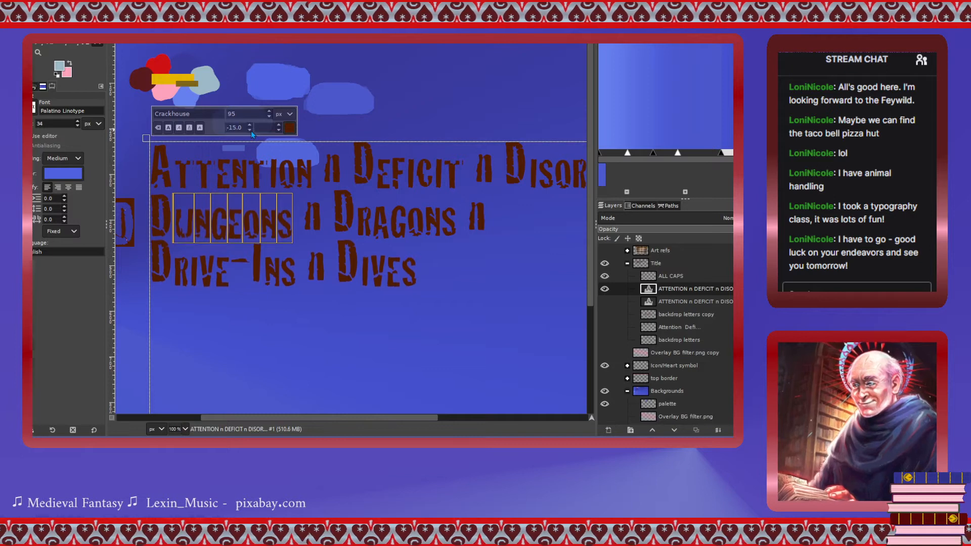
click(251, 130)
click(251, 131)
click(250, 131)
click(251, 131)
click(251, 131)
click(251, 131)
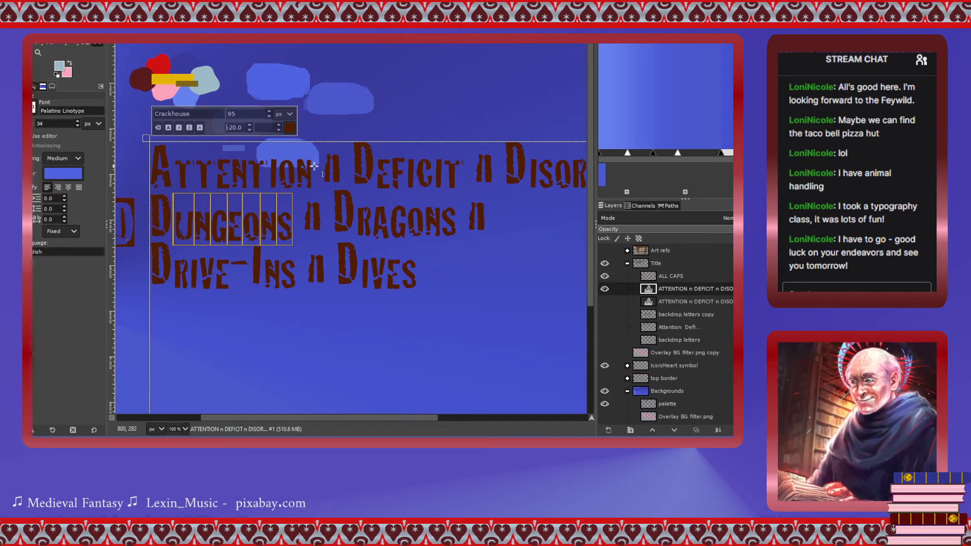
Set the baseline offset of the word "Attention" in the title's first line to -10.
click(333, 168)
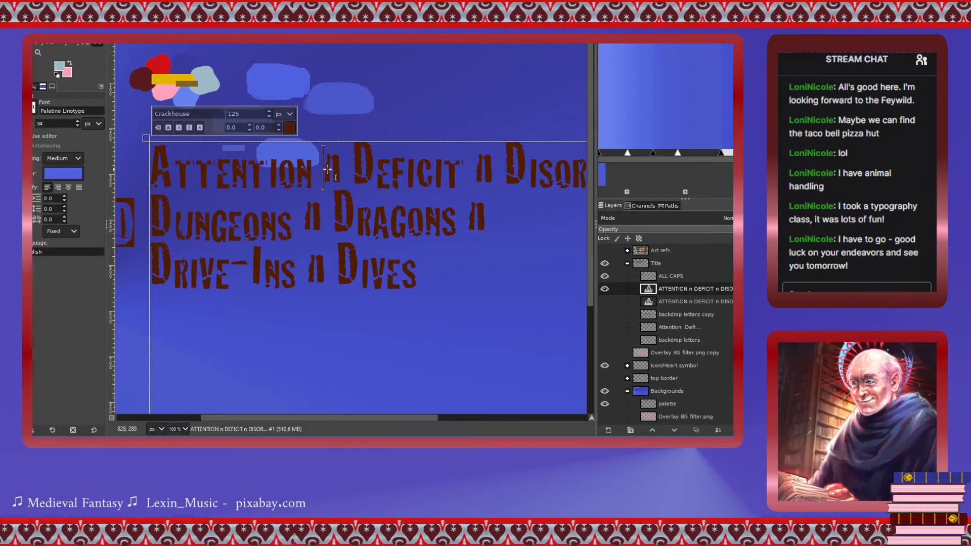
drag(314, 171, 161, 173)
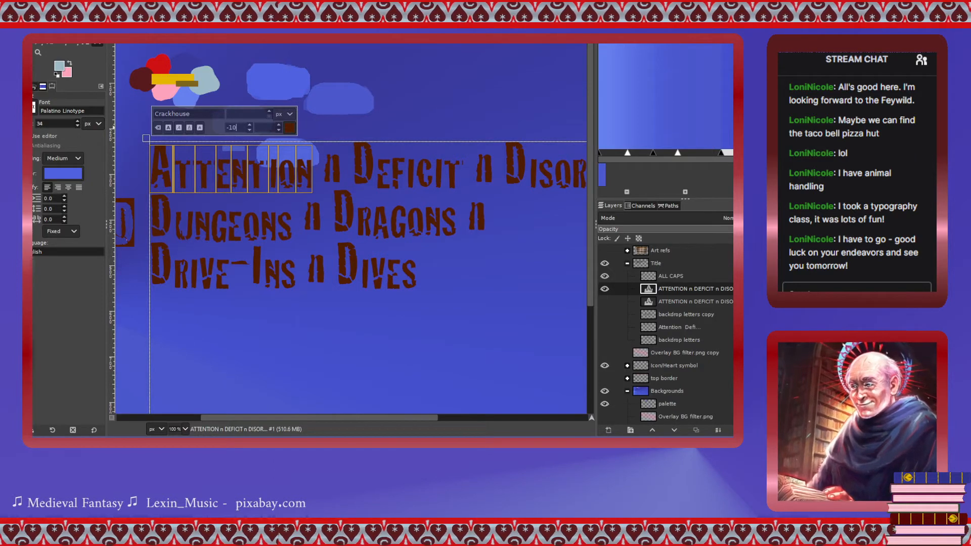
key(Return)
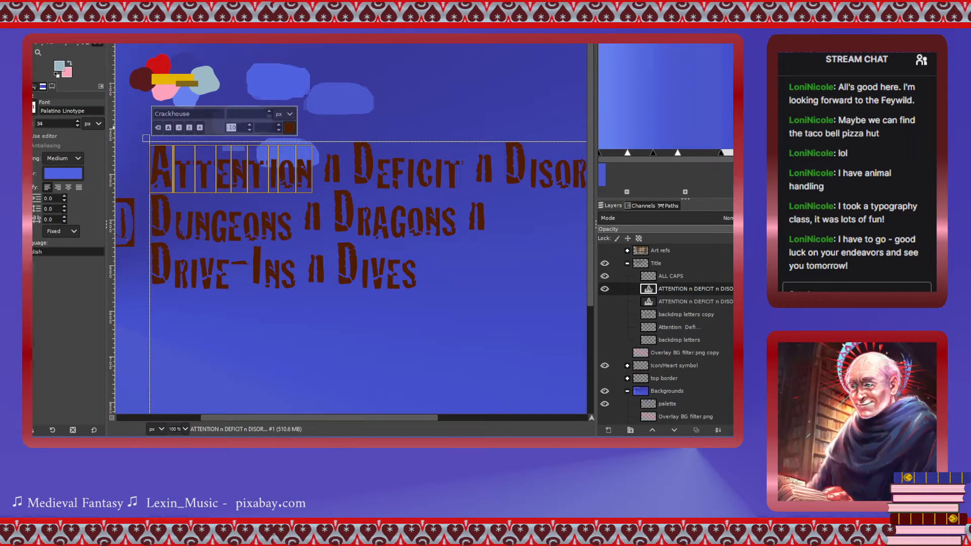
key(Return)
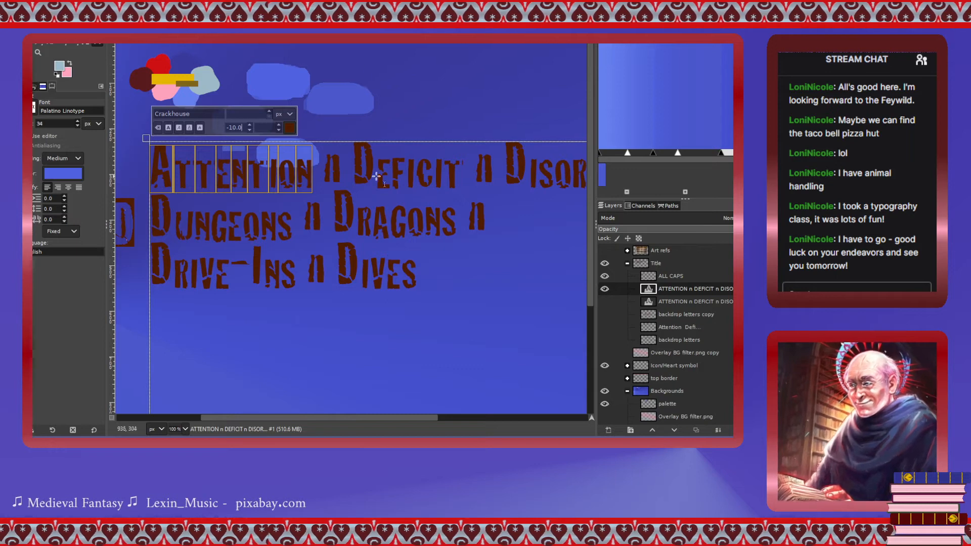
Set the baseline offset of the word "Deficit" to -10 and select the smaller letters of "Attention" to check their offset.
drag(360, 169, 460, 170)
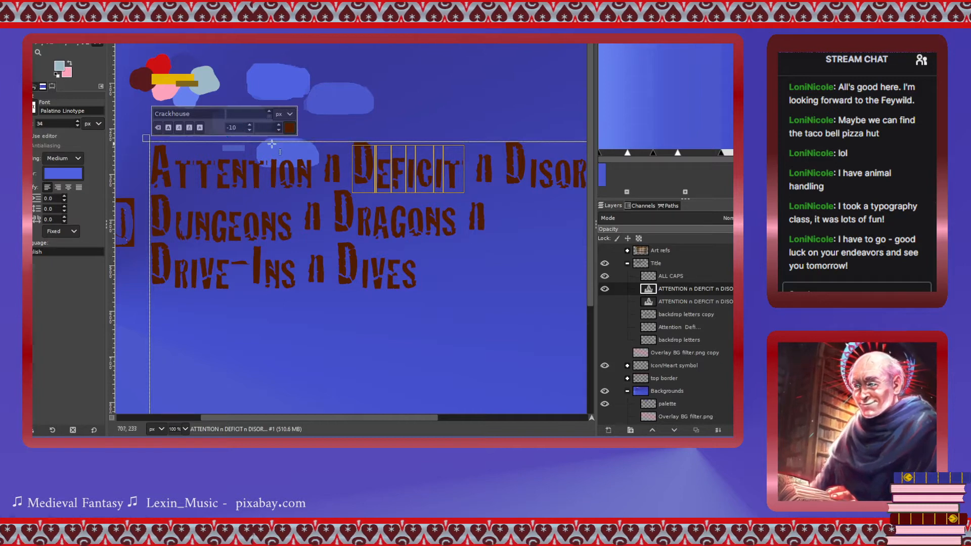
click(249, 131)
click(250, 125)
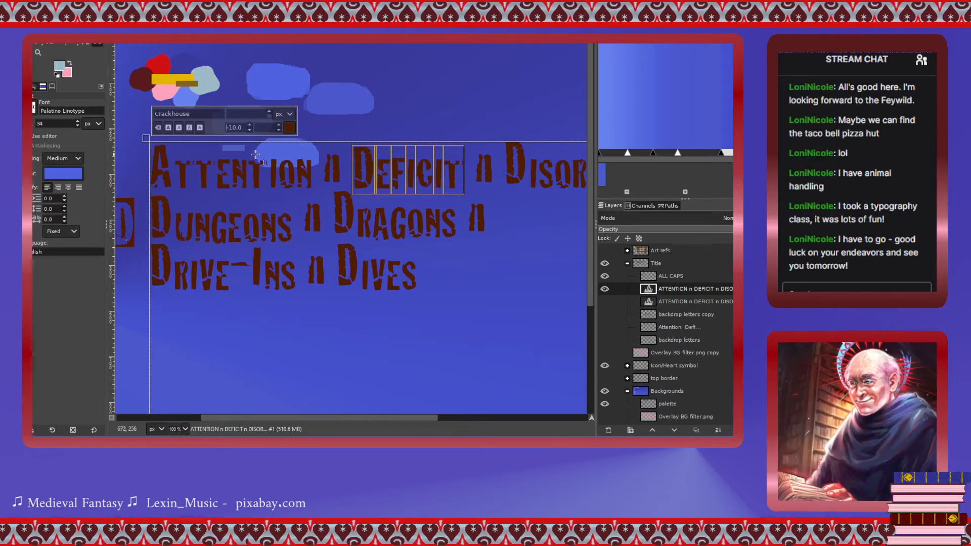
click(195, 172)
drag(174, 171, 302, 170)
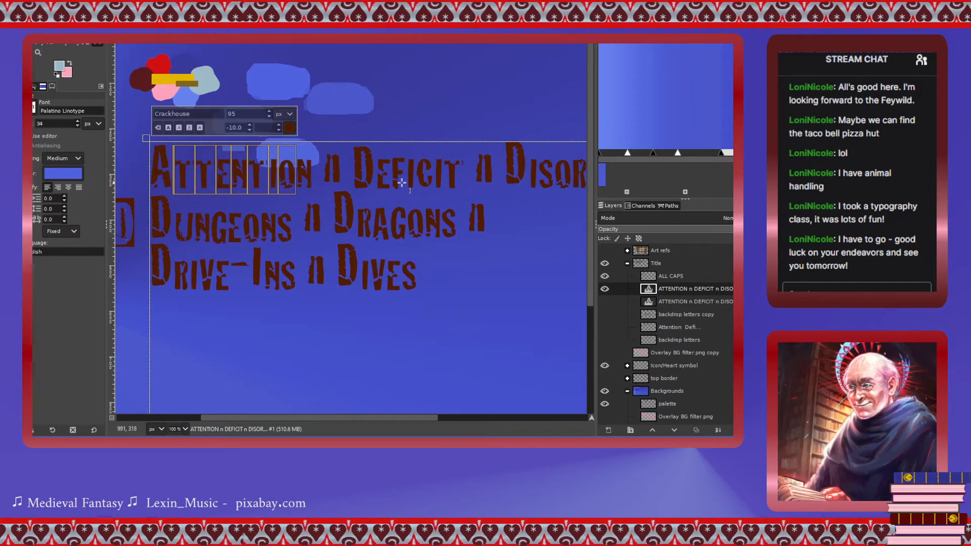
Select the word "Disorder" in the title's first line to check its baseline offset, and view the whole title text.
scroll(404, 181, right, 3)
drag(390, 161, 513, 166)
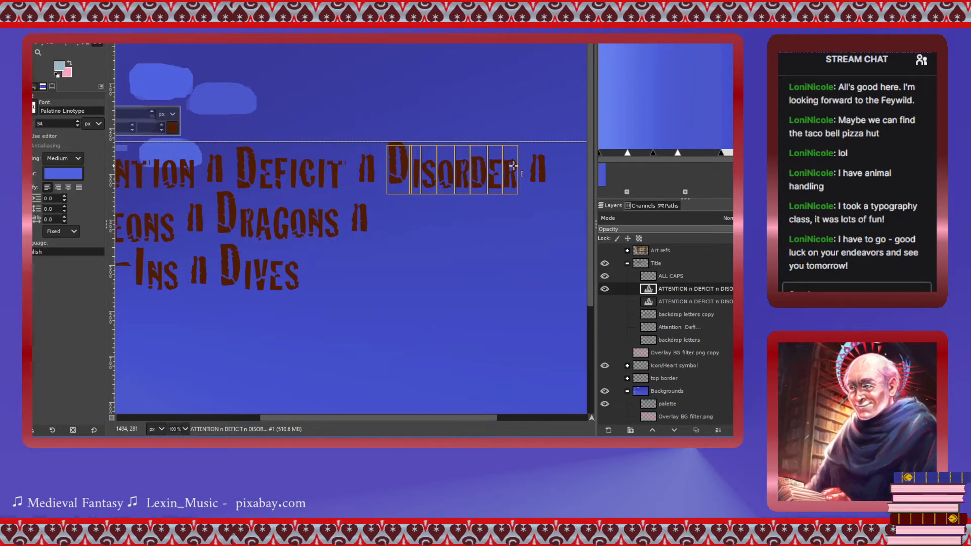
key(ctrl+z)
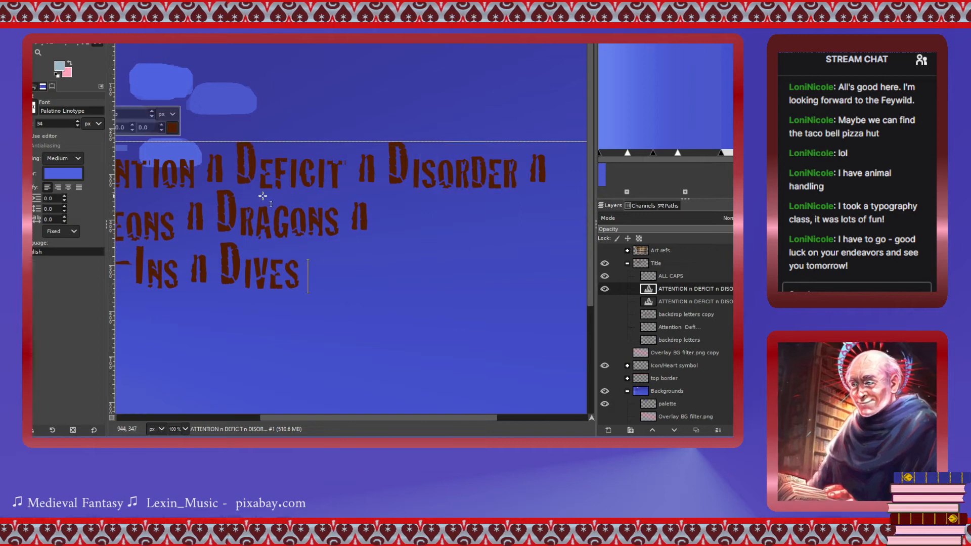
scroll(263, 196, up, 1)
scroll(263, 196, down, 2)
scroll(263, 196, left, 1)
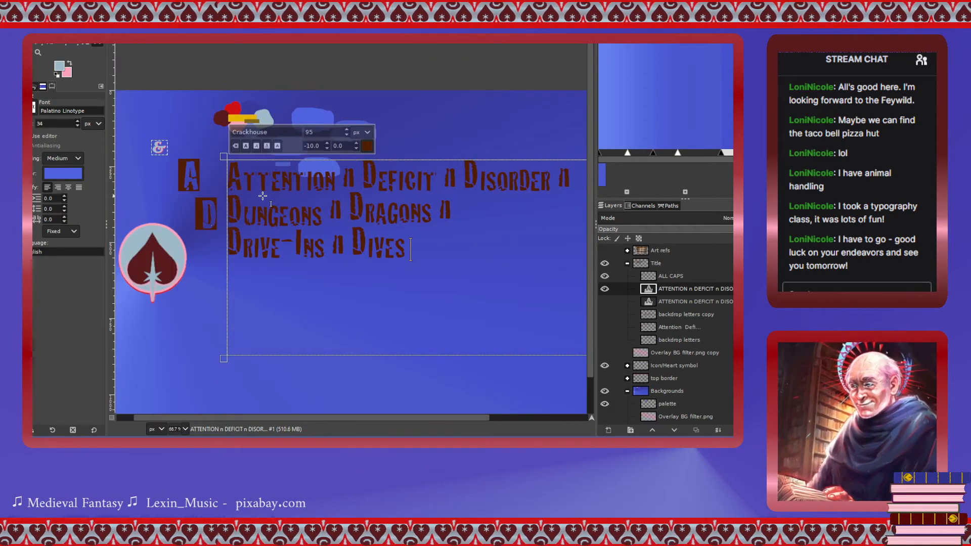
key(ctrl+z)
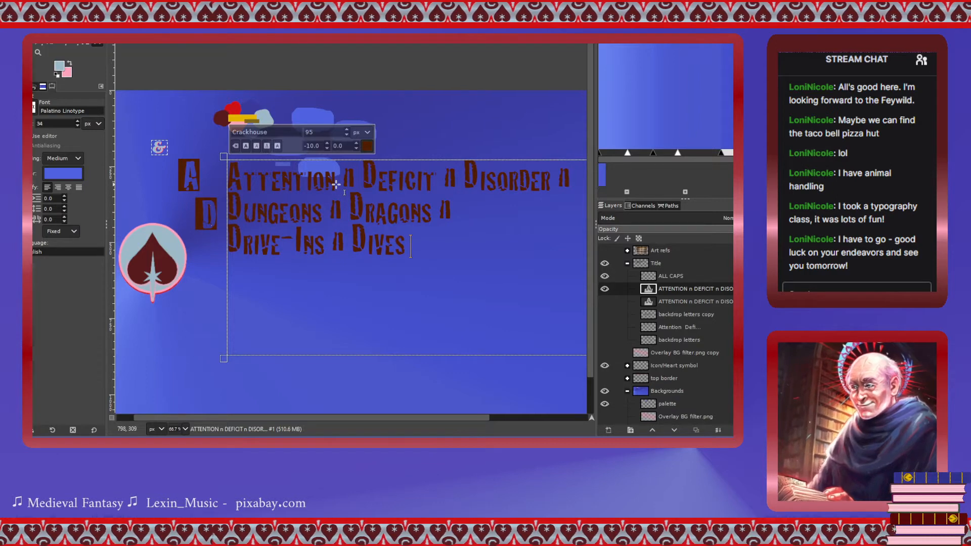
key(ctrl+z)
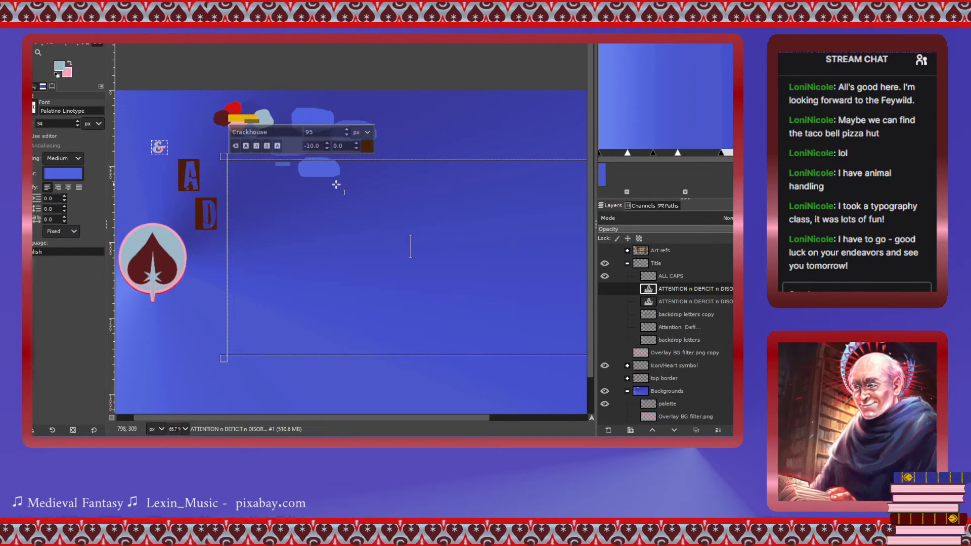
key(ctrl+y)
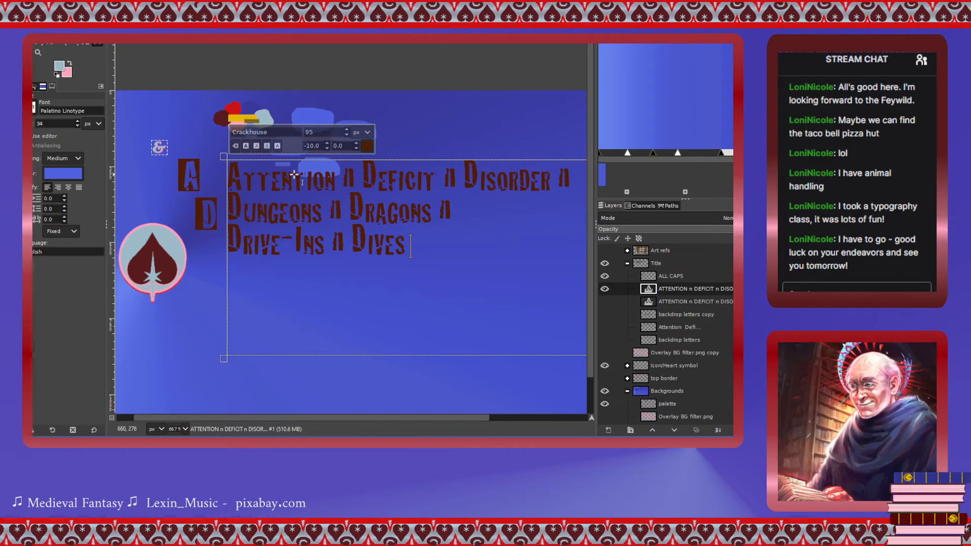
Cut the title's second and third lines using a rectangular selection and paste them as a floating selection.
key(r)
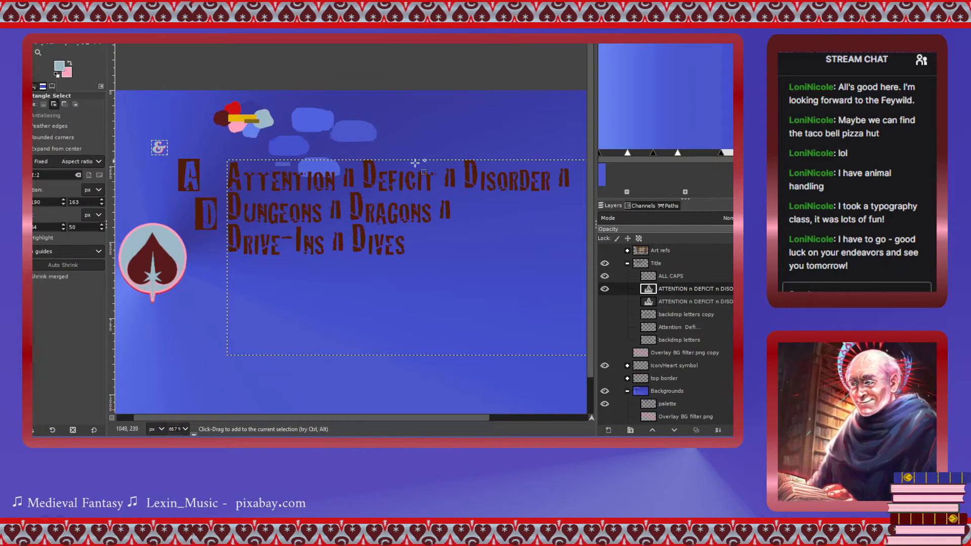
click(219, 161)
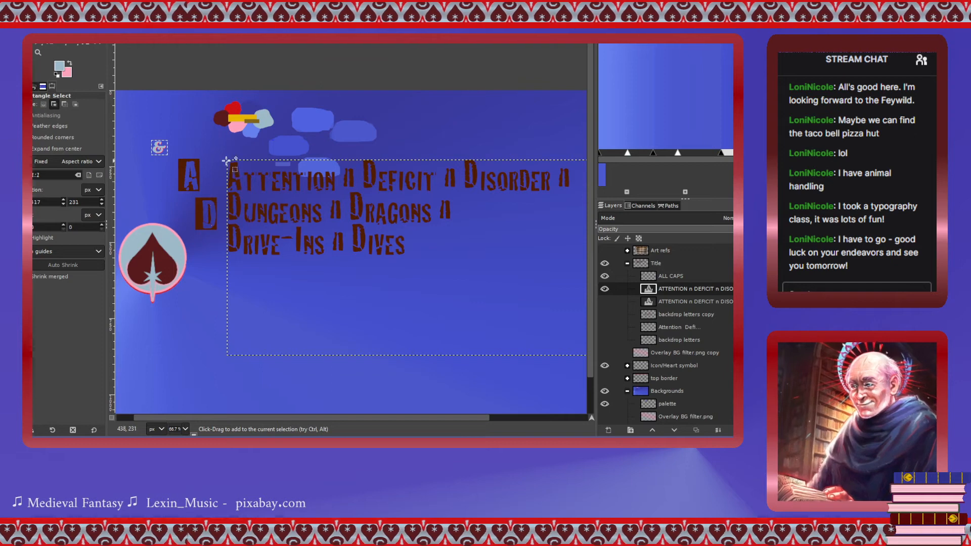
drag(222, 194, 463, 268)
drag(270, 205, 261, 196)
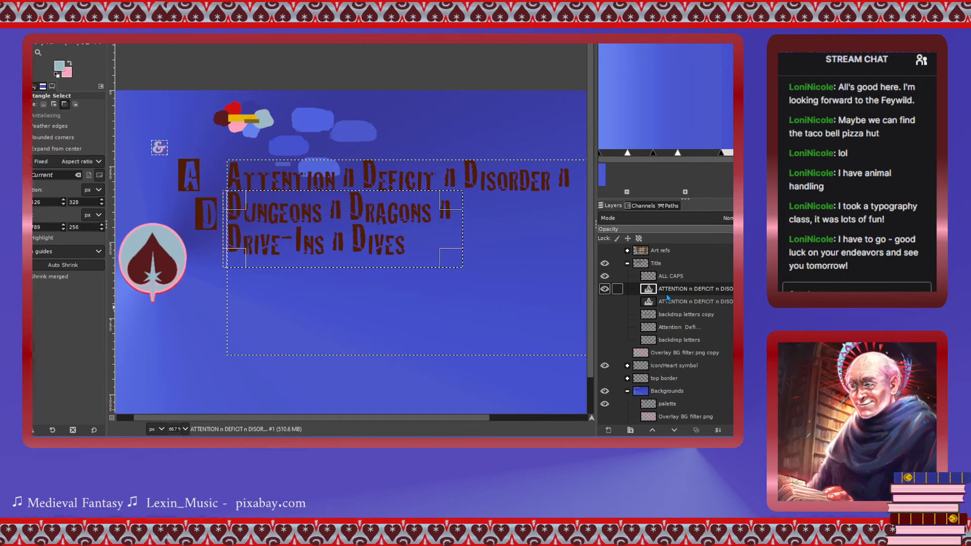
key(ctrl+x)
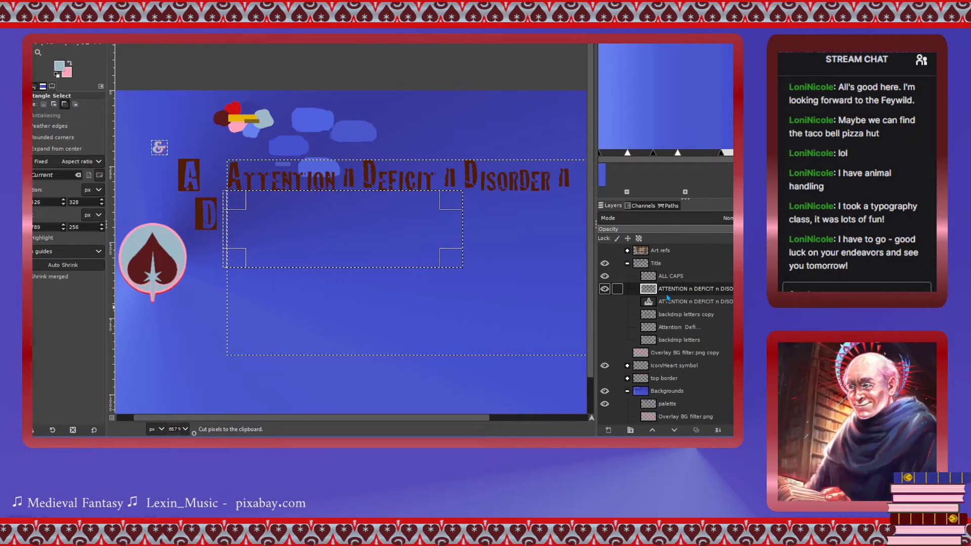
key(m)
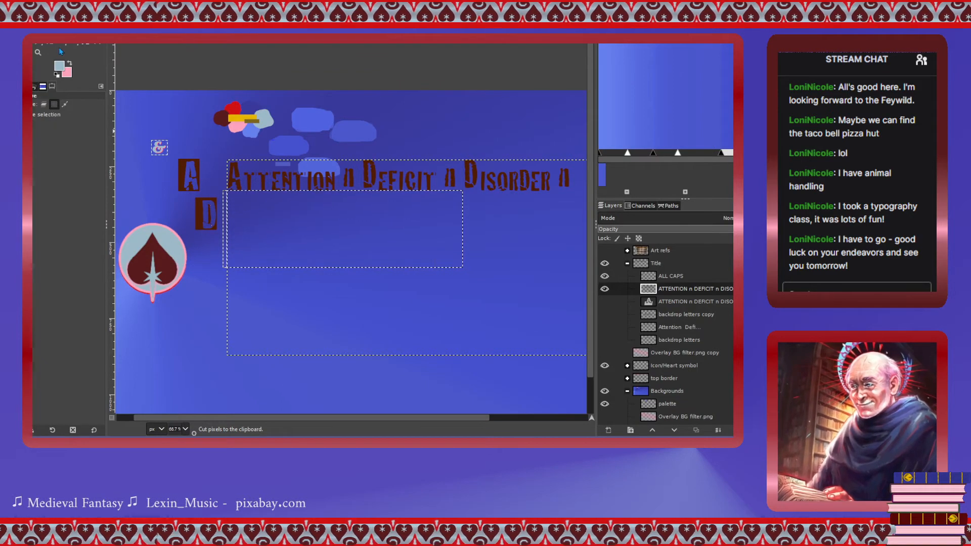
key(ctrl+v)
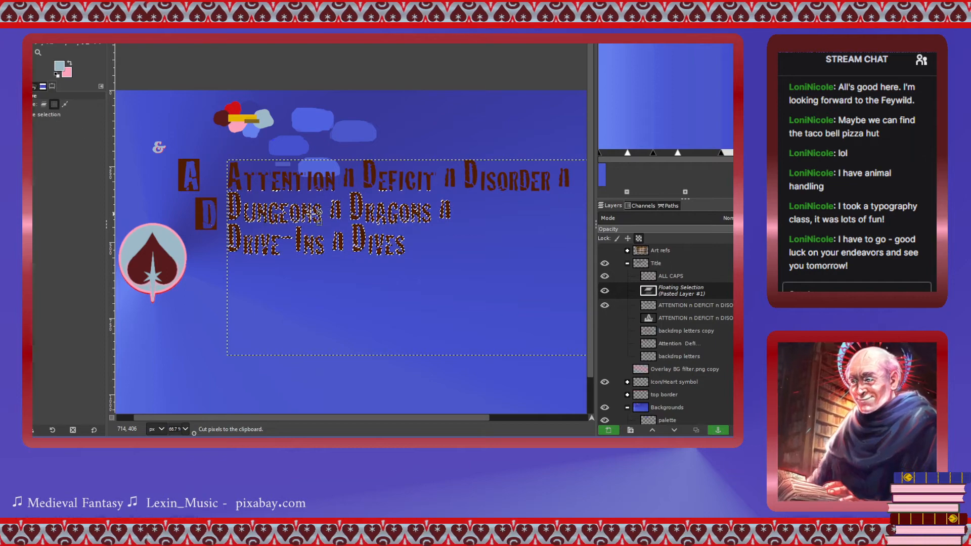
Anchor the floating second and third lines back onto the title layer.
scroll(312, 214, left, 1)
scroll(312, 214, up, 3)
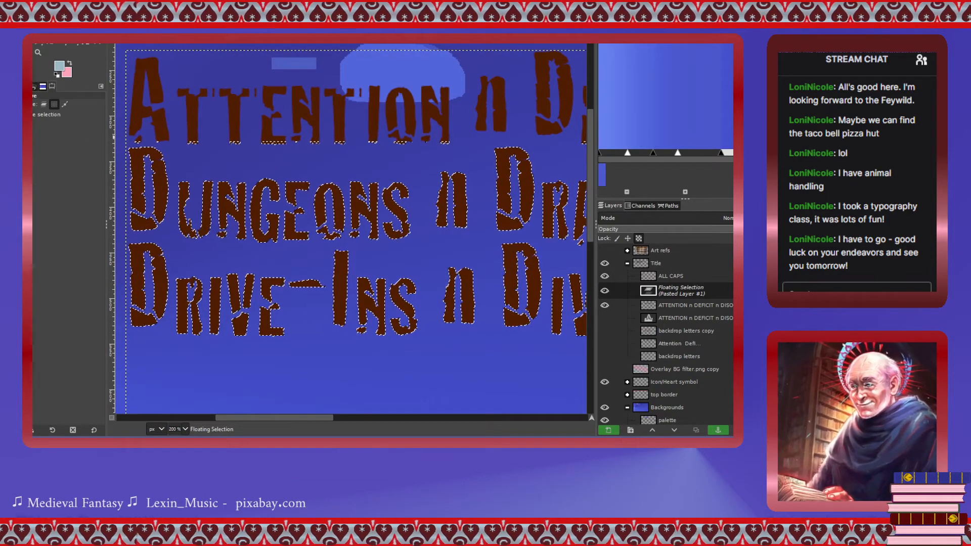
scroll(700, 354, down, 1)
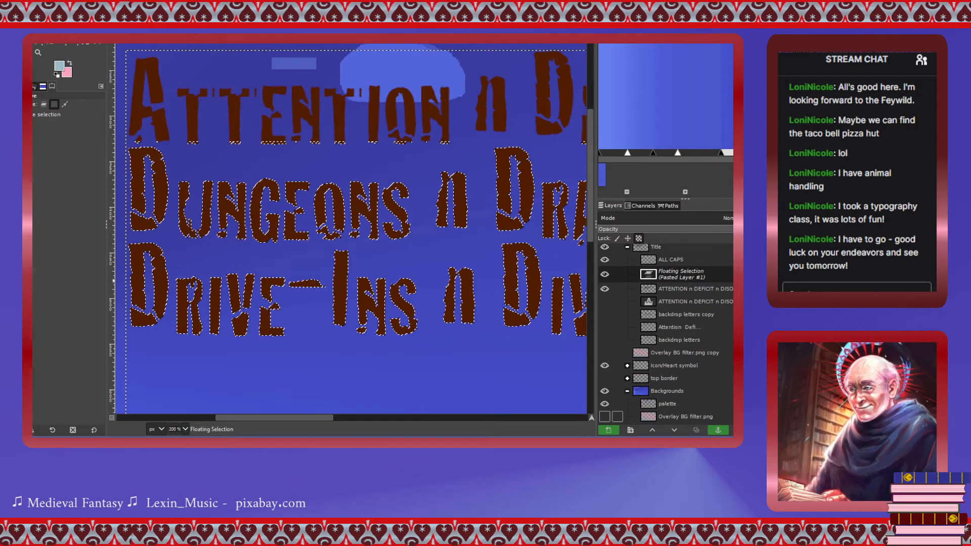
click(718, 430)
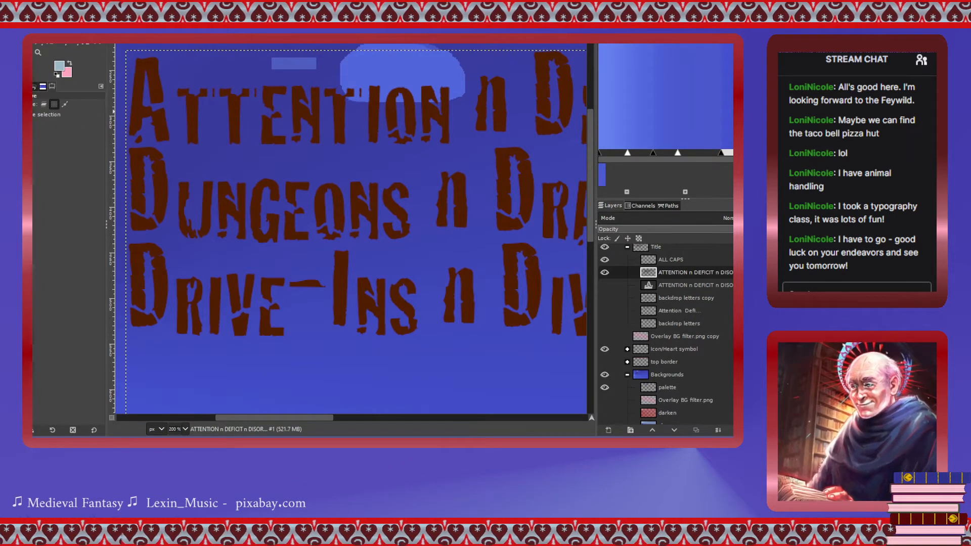
Outline the title's second and third lines with a closed free-form selection whose upper edge follows the gap below the first line.
key(f)
click(124, 146)
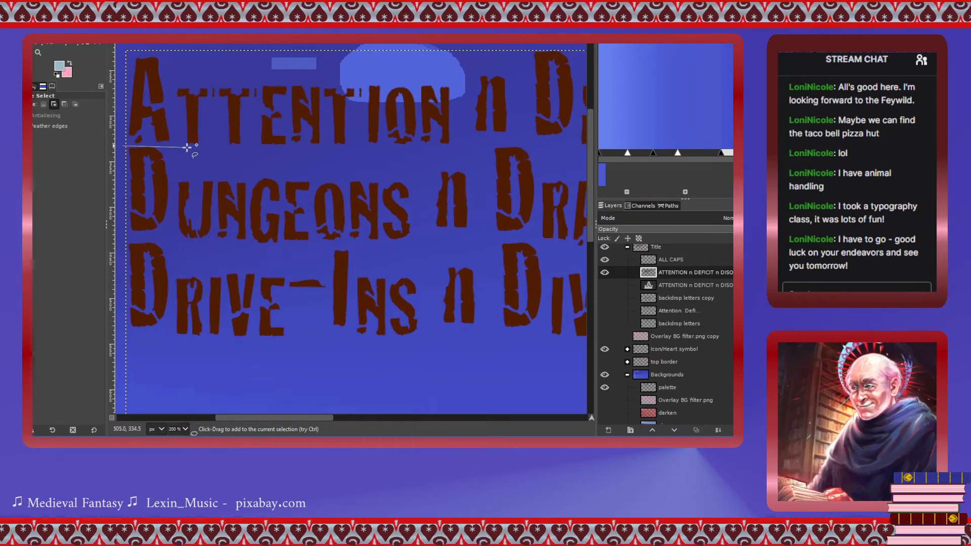
click(195, 148)
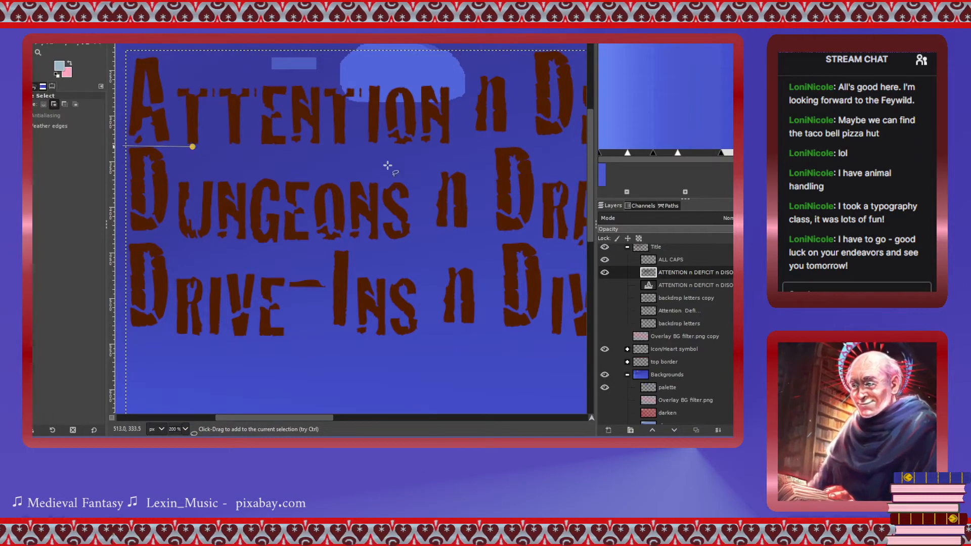
click(429, 163)
click(514, 140)
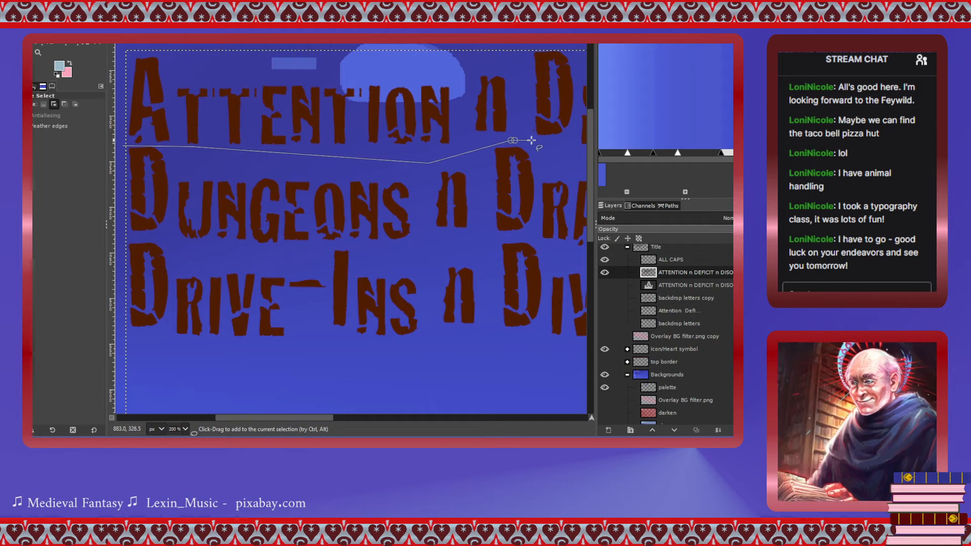
click(553, 163)
scroll(553, 163, right, 6)
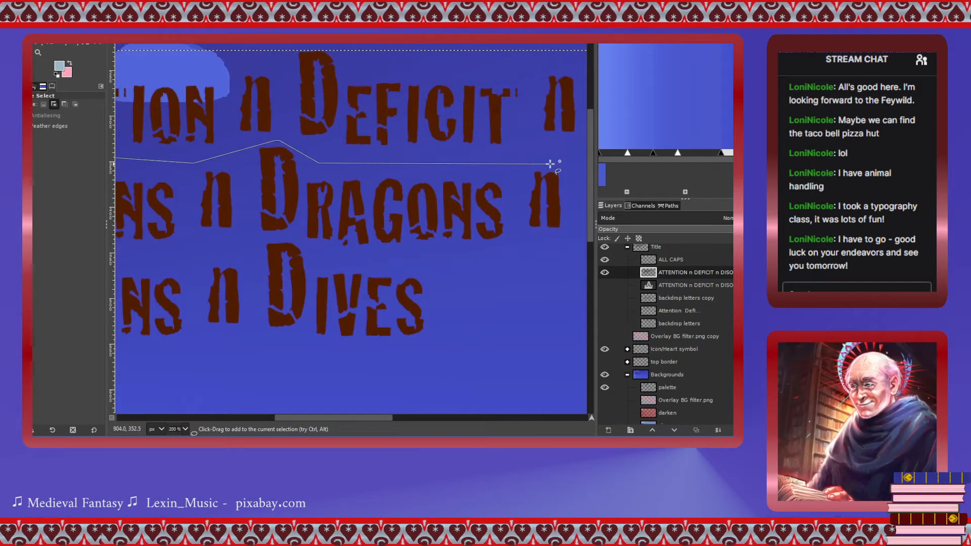
scroll(573, 162, down, 2)
scroll(573, 162, up, 2)
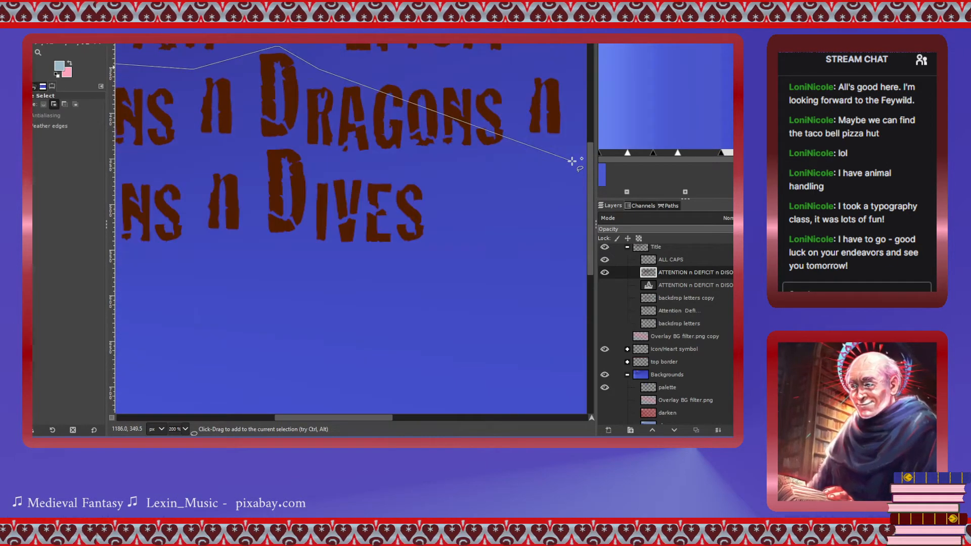
scroll(573, 161, right, 1)
click(507, 165)
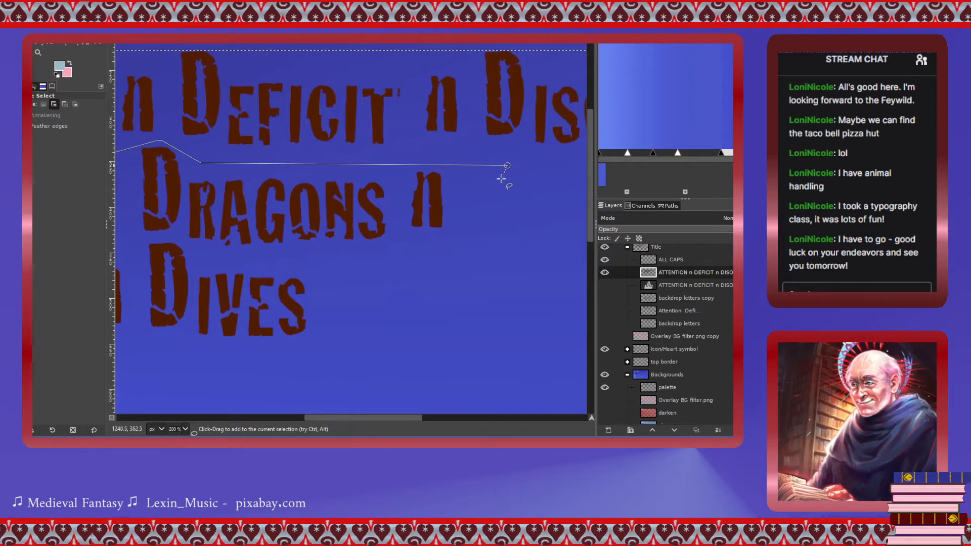
click(456, 372)
click(457, 388)
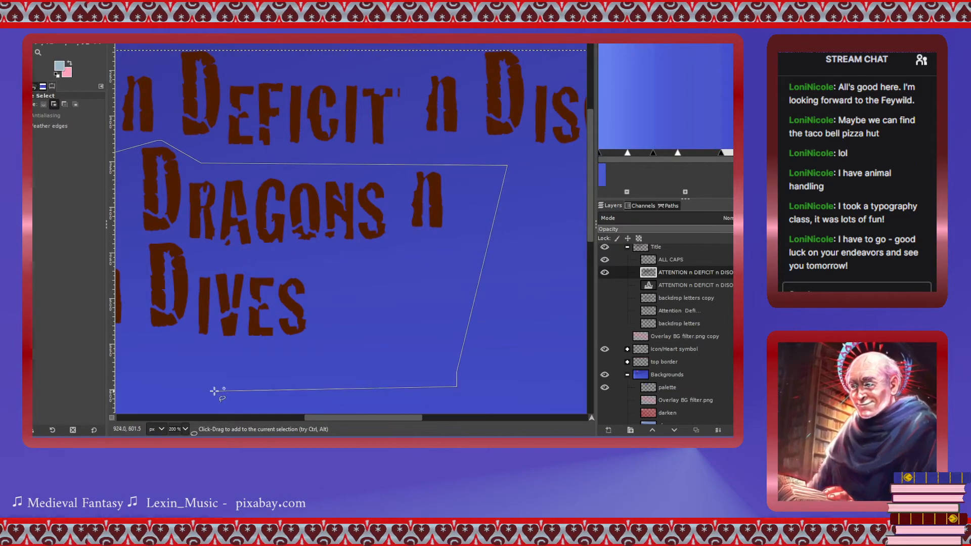
click(148, 395)
scroll(162, 389, left, 5)
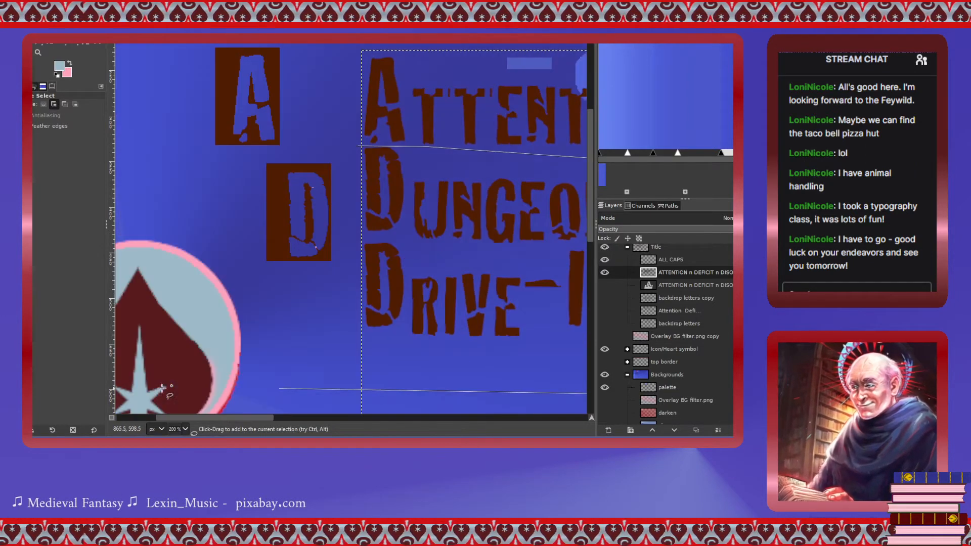
click(314, 343)
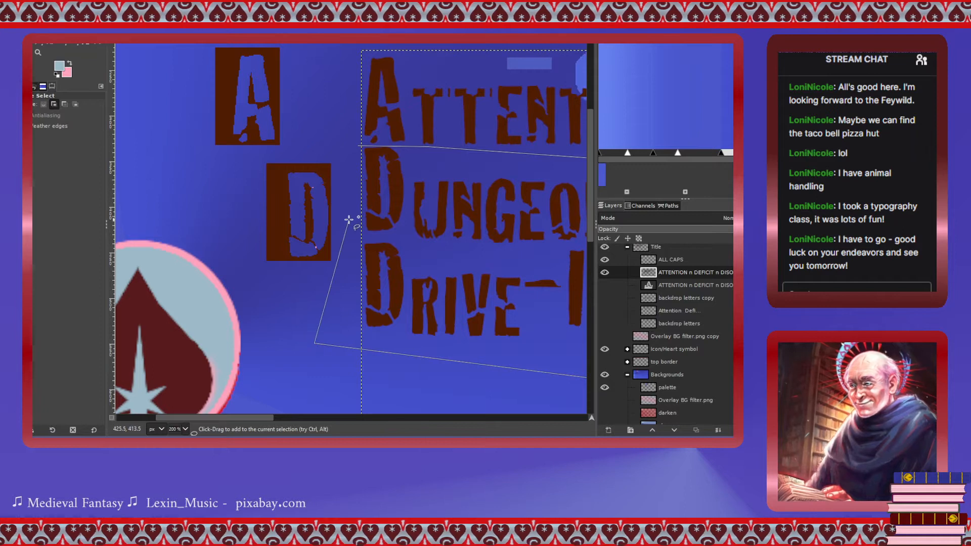
click(358, 147)
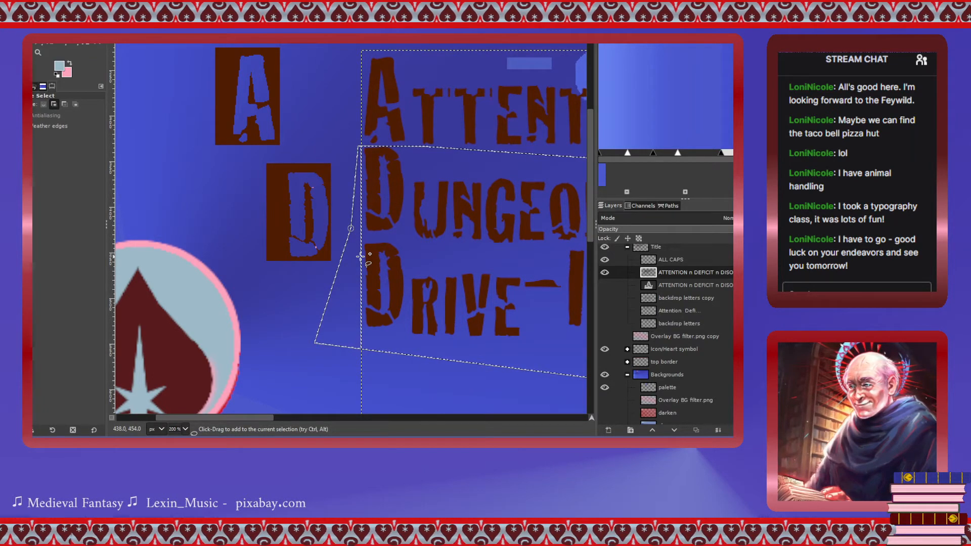
key(ctrl+x)
key(ctrl+c)
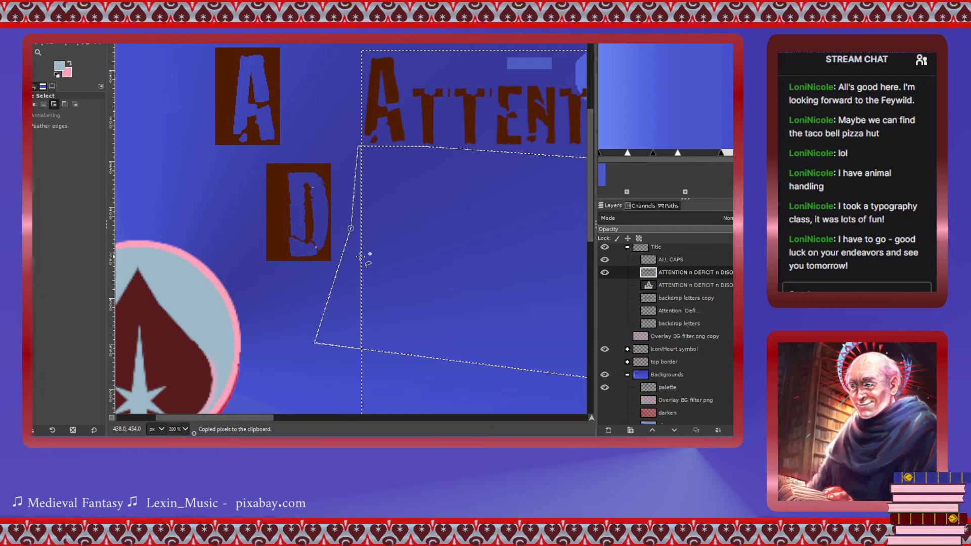
key(ctrl+v)
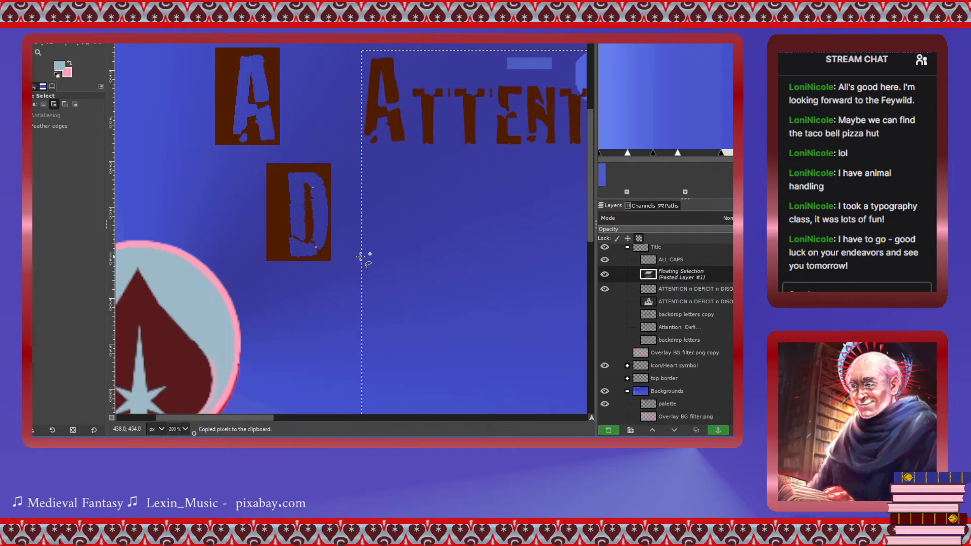
key(ctrl+z)
key(ctrl+z)
Move the title's second and third lines slightly down by cutting and pasting them as a floating selection, and anchor them to the title layer.
key(ctrl+x)
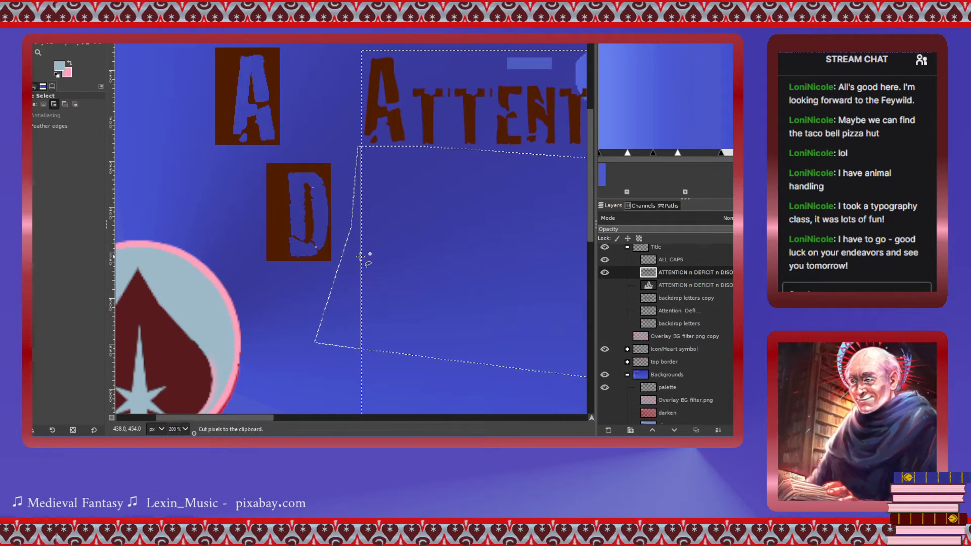
key(ctrl+v)
key(m)
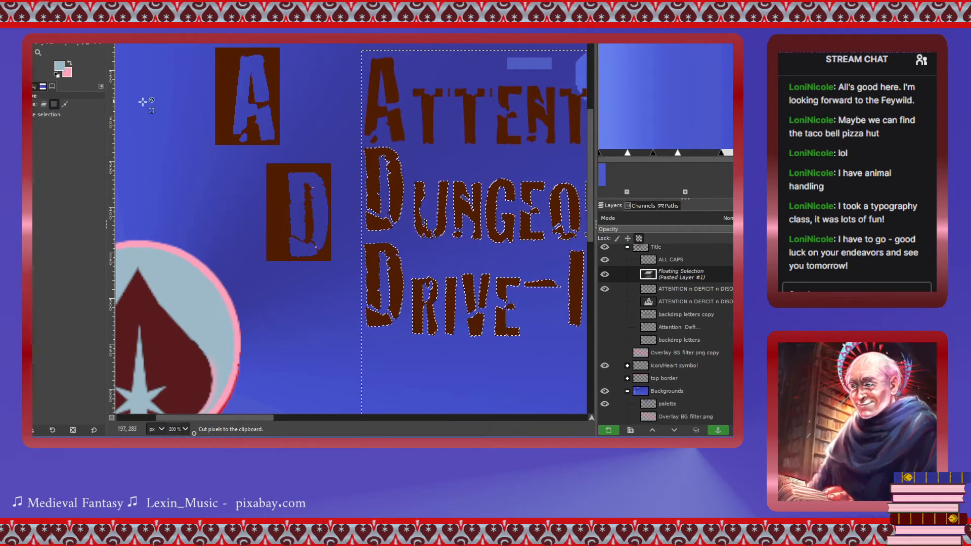
click(399, 199)
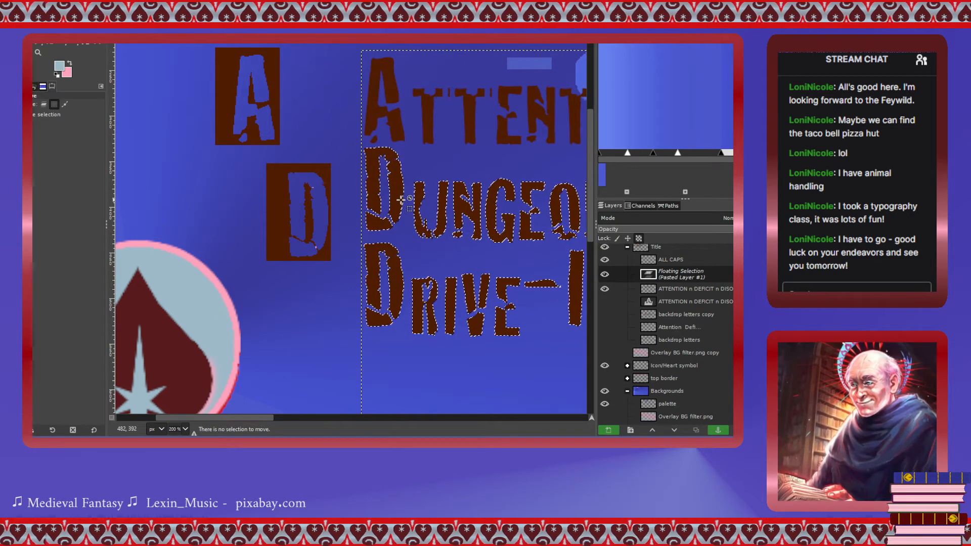
click(43, 104)
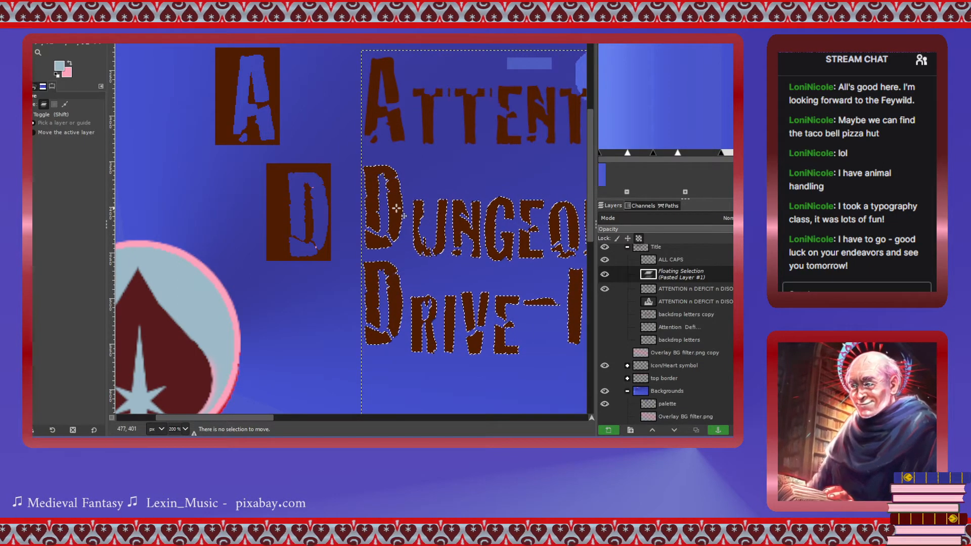
drag(396, 208, 398, 209)
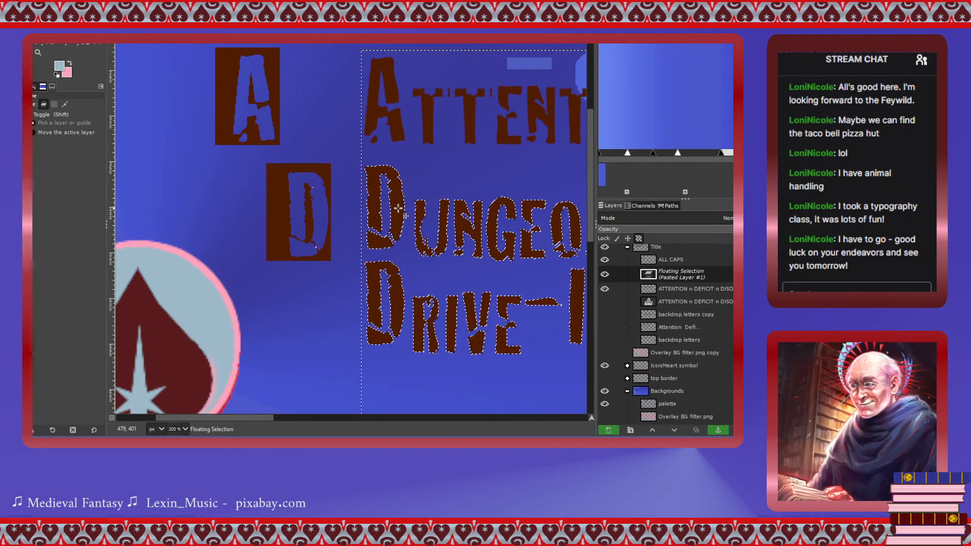
scroll(665, 334, down, 1)
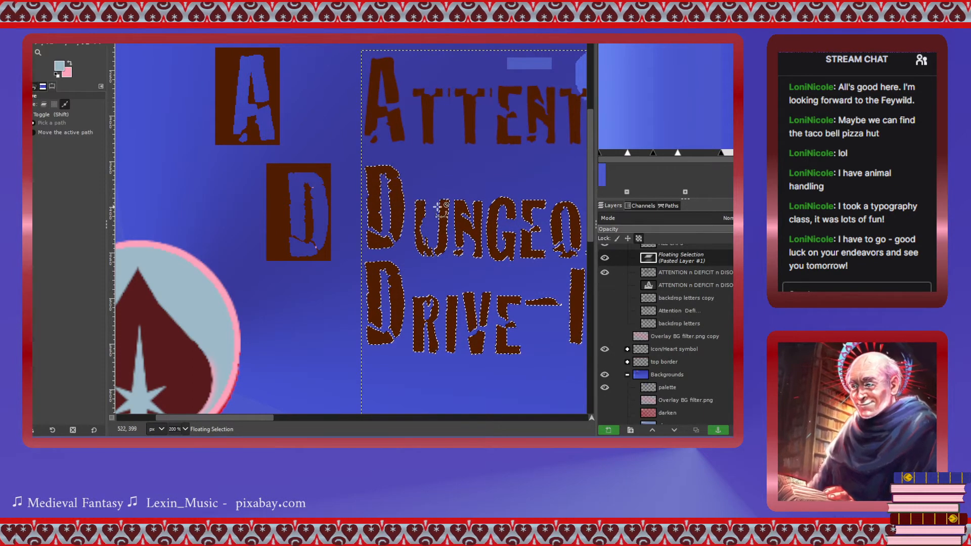
key(ctrl+h)
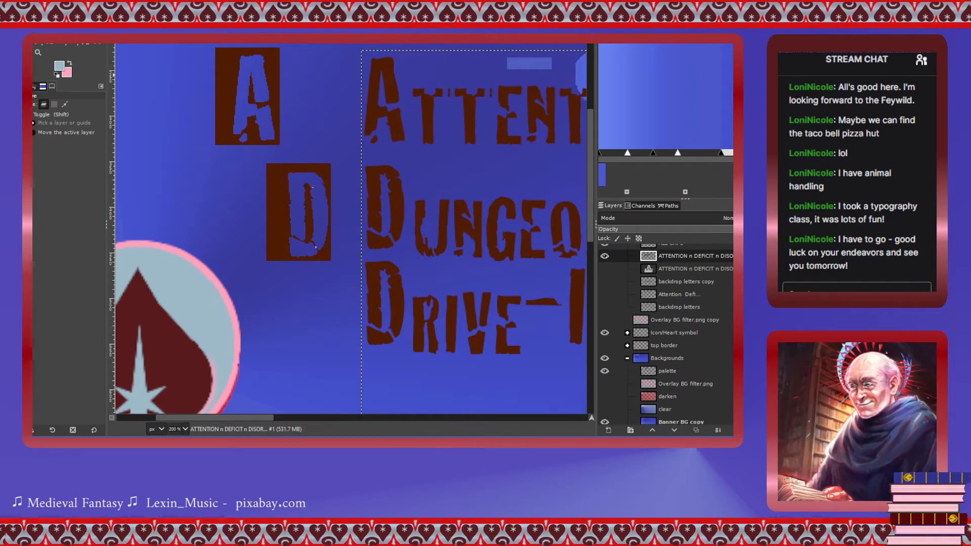
Outline the title's third line with a closed free-form selection whose upper edge follows the gap below the second line.
key(f)
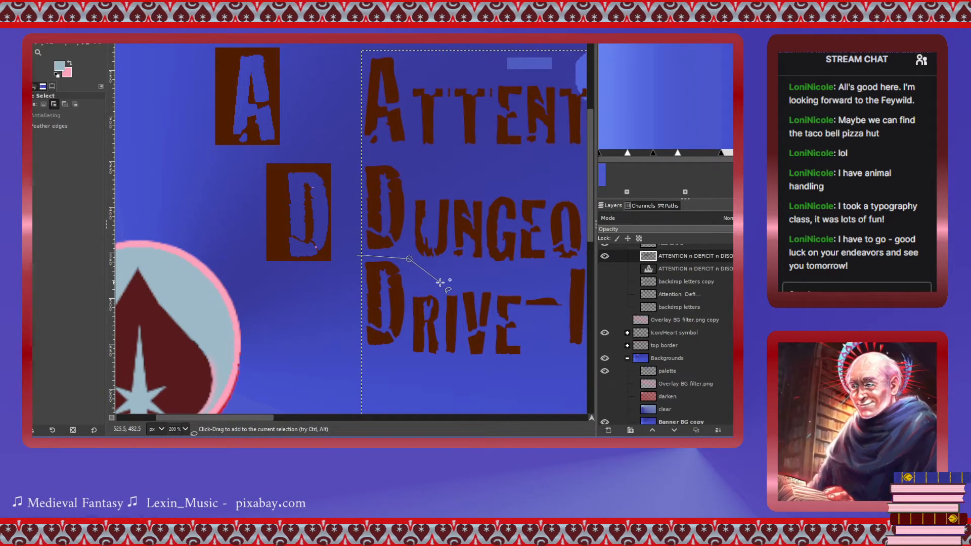
click(561, 264)
scroll(561, 264, right, 5)
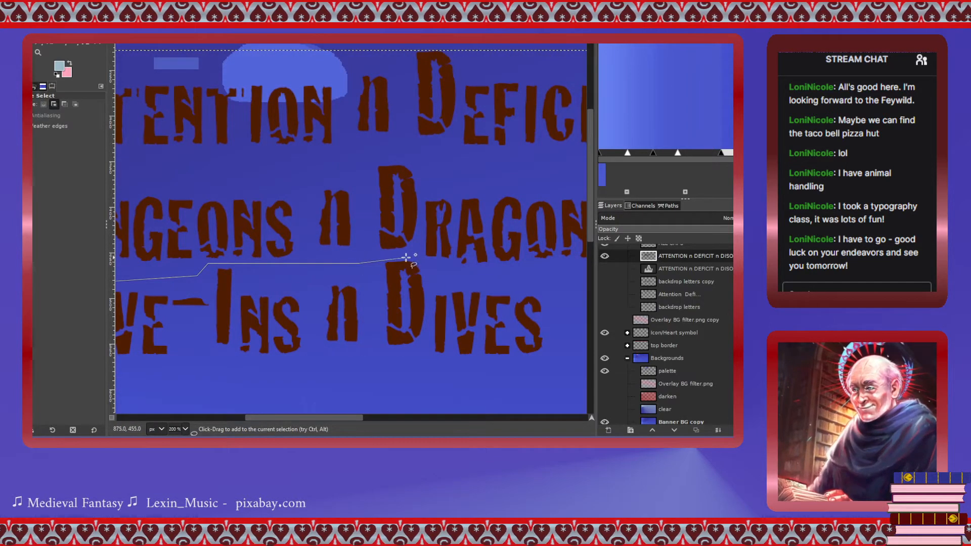
click(565, 289)
scroll(566, 290, right, 4)
scroll(557, 292, left, 2)
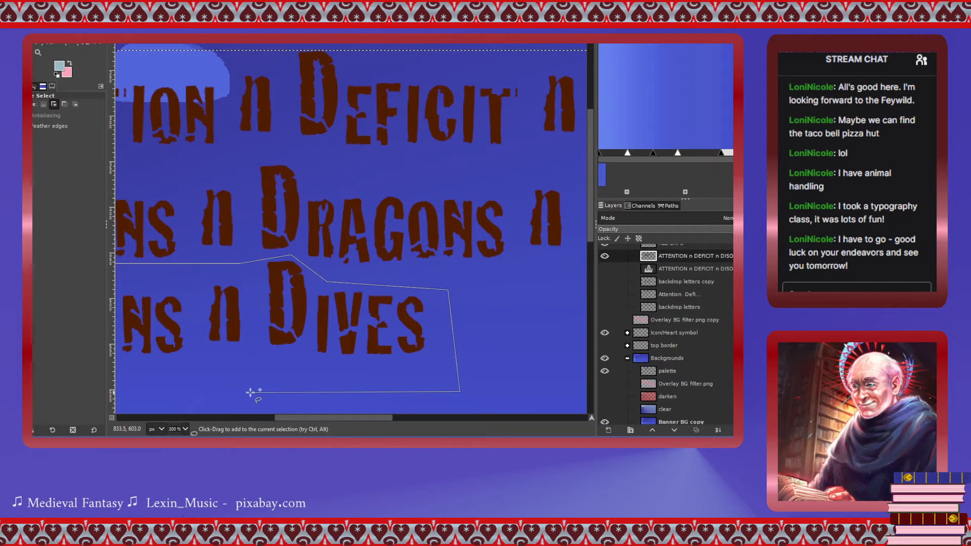
scroll(250, 392, left, 6)
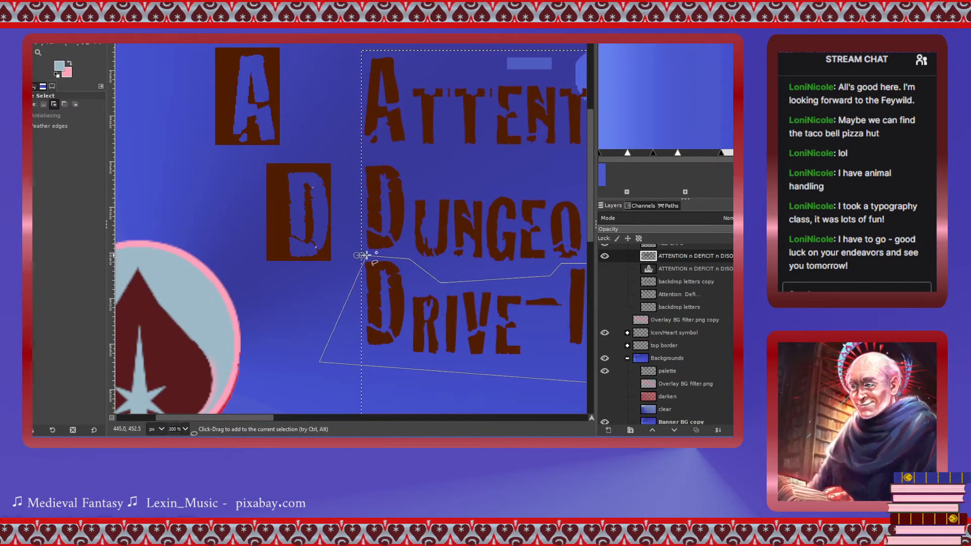
click(356, 255)
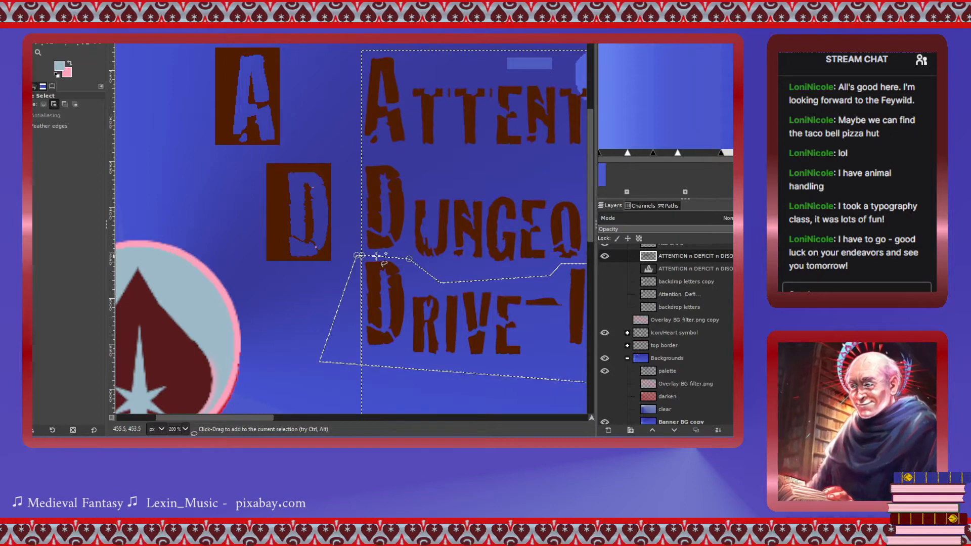
Cut and paste the third line as a floating selection, move it slightly down and anchor it to the title layer.
key(ctrl+x)
key(ctrl+v)
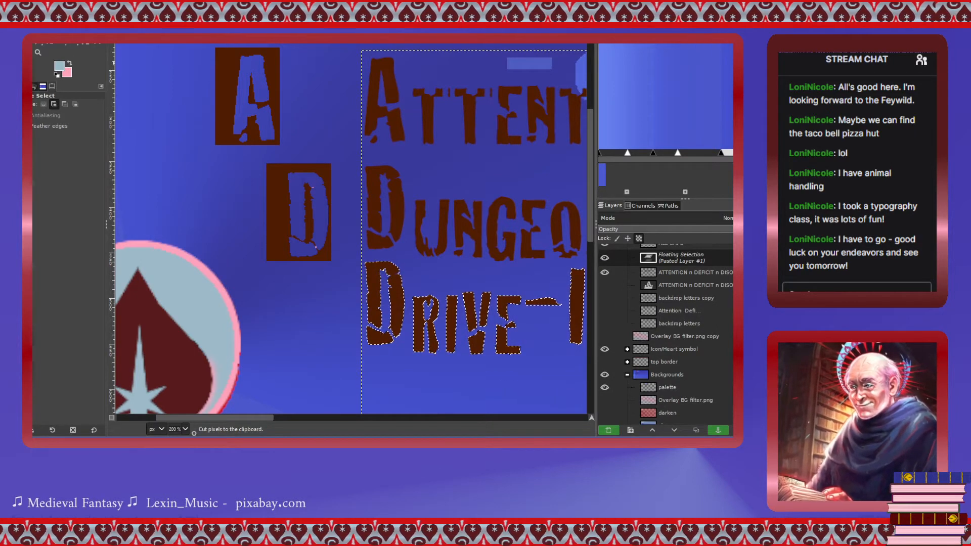
key(m)
drag(397, 296, 398, 310)
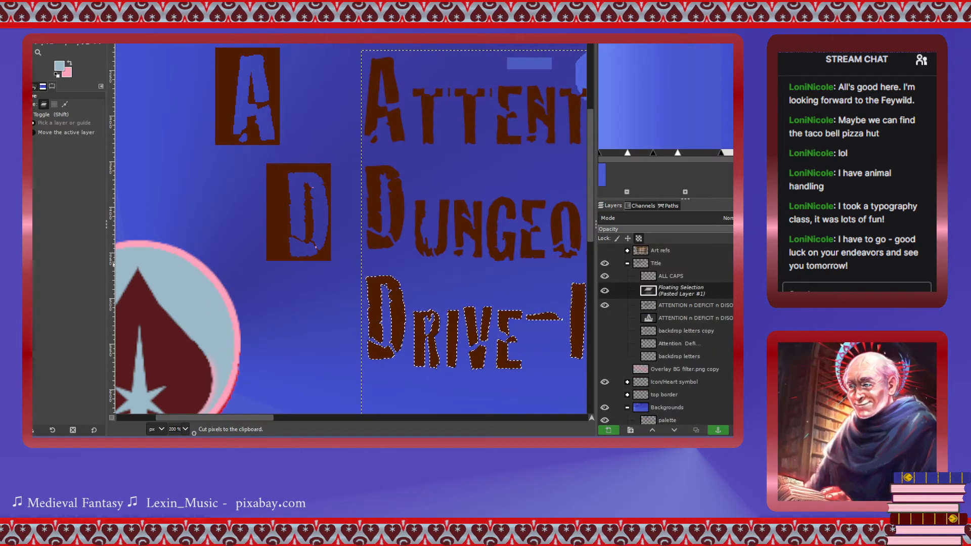
key(ctrl+h)
Activate the ALL CAPS layer and select the brown block around the cut-out A with Fuzzy Select.
key(r)
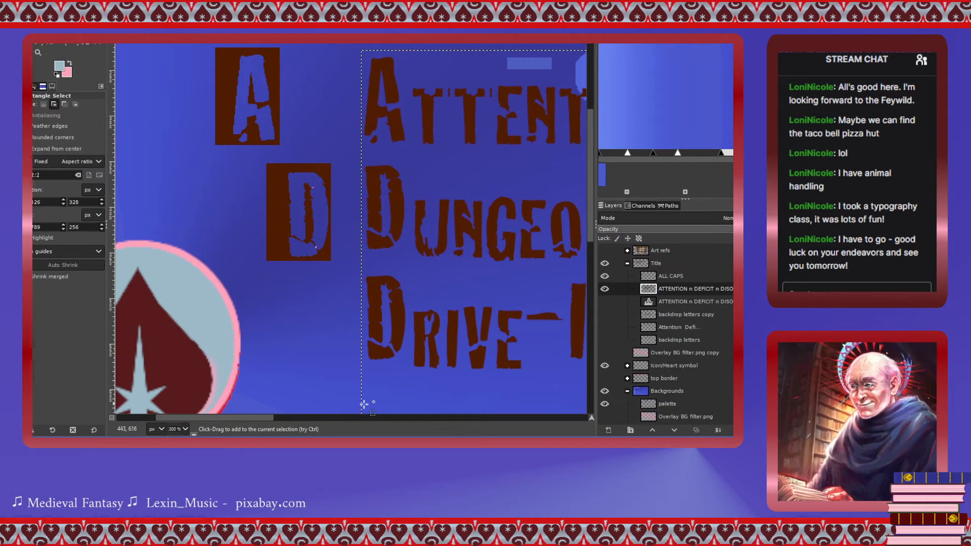
drag(264, 417, 295, 425)
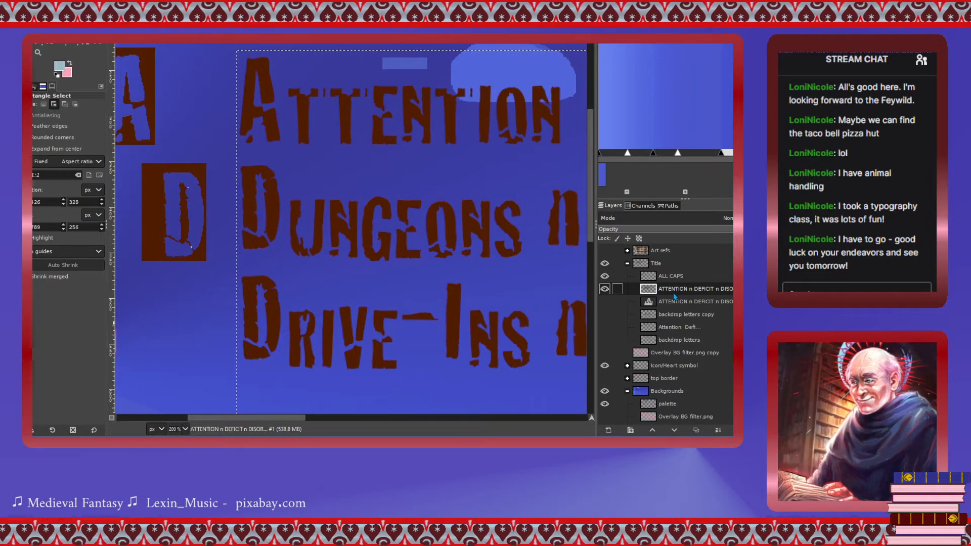
click(650, 276)
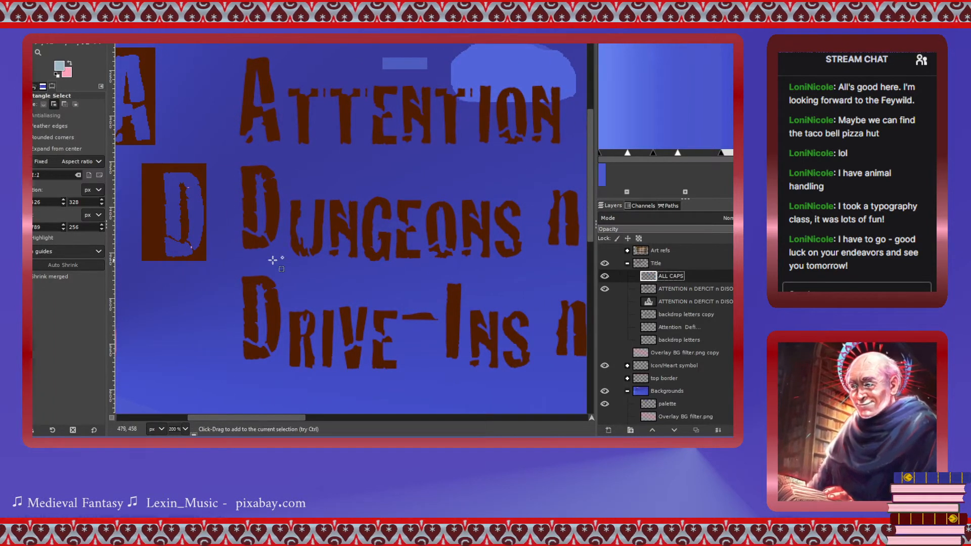
drag(274, 417, 312, 422)
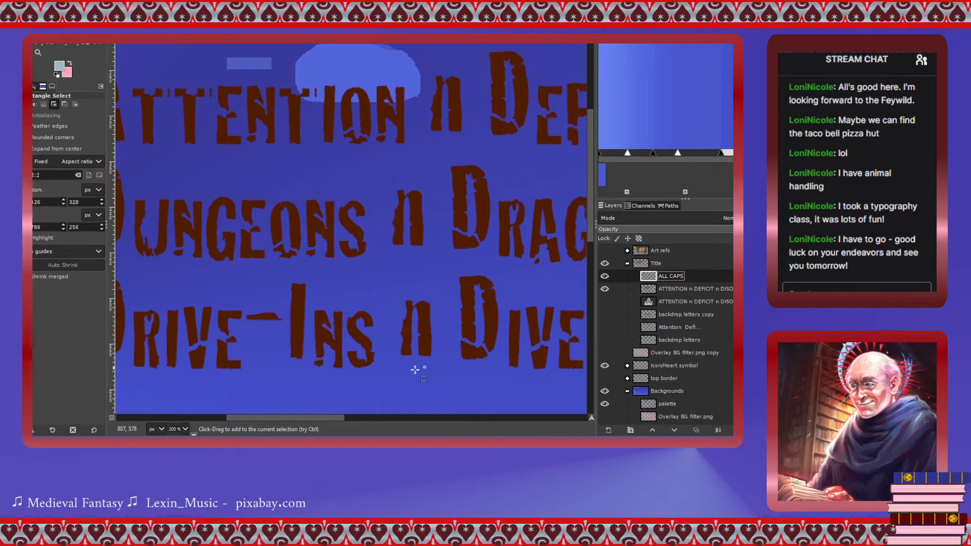
drag(308, 416, 253, 415)
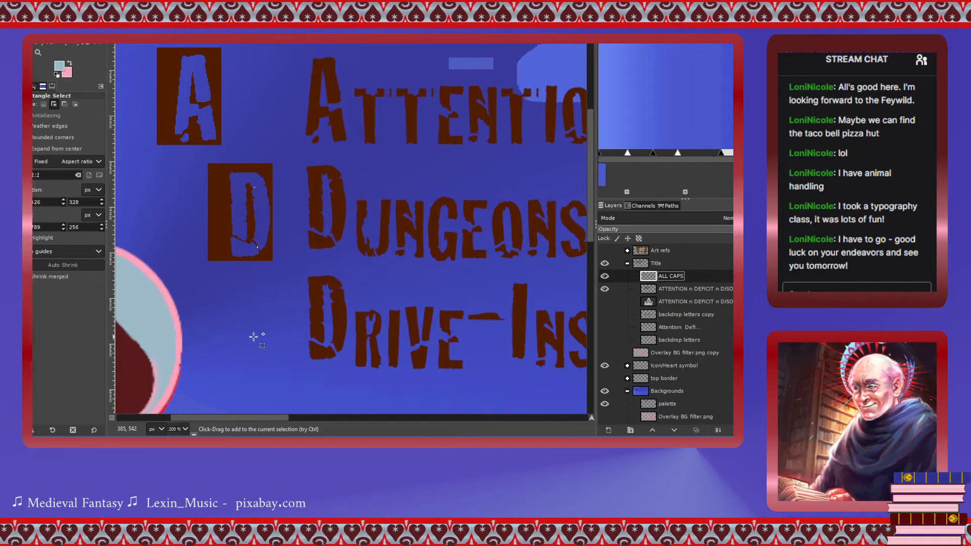
scroll(238, 324, up, 3)
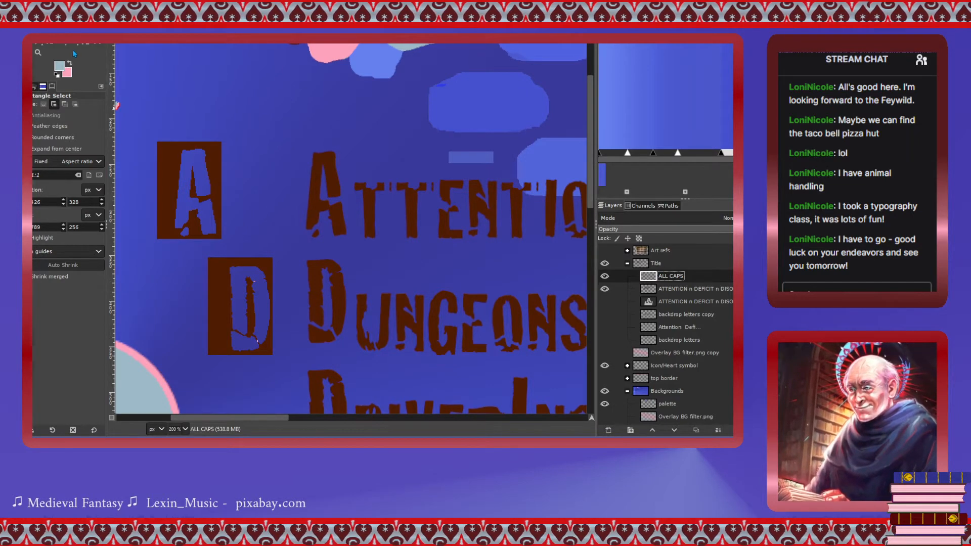
key(u)
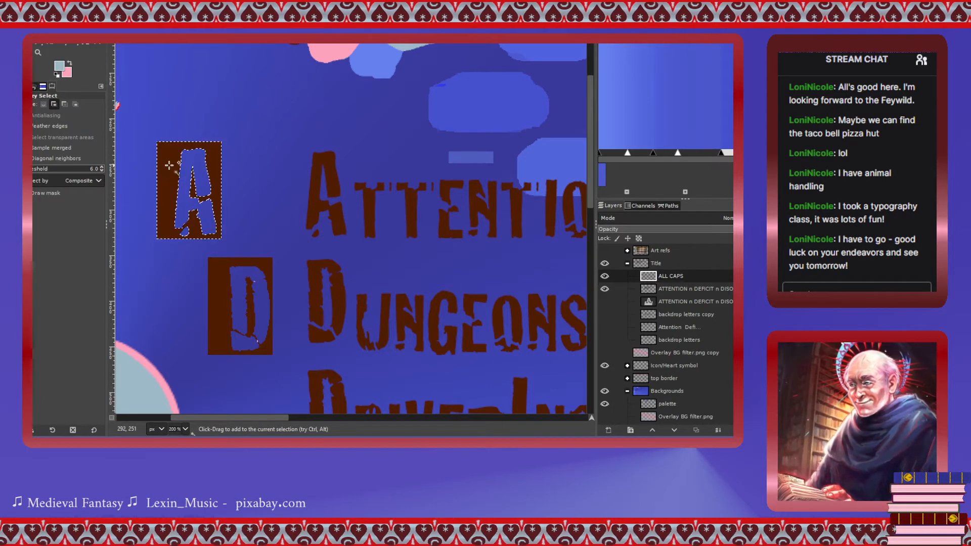
key(ctrl)
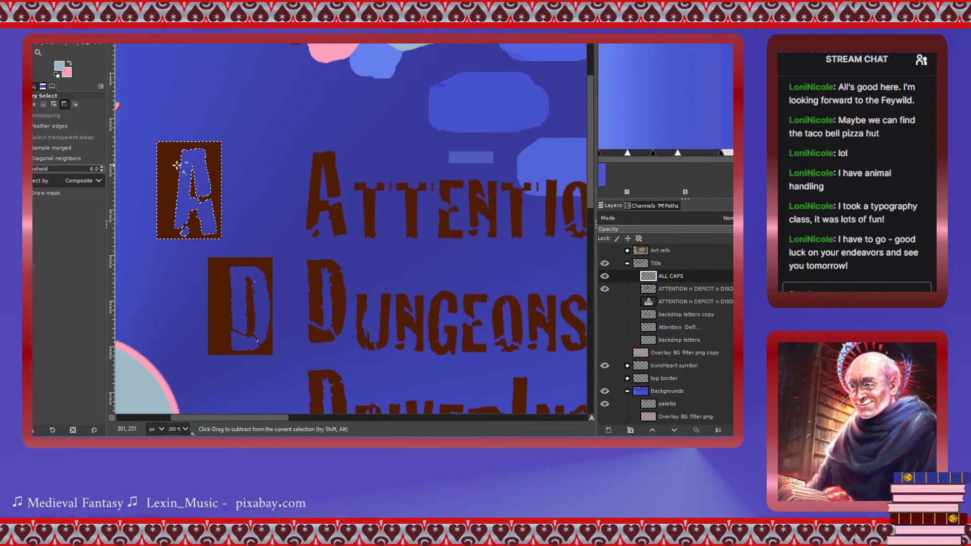
Cut the selected A block and paste it as a floating selection above the ALL CAPS layer.
key(ctrl+x)
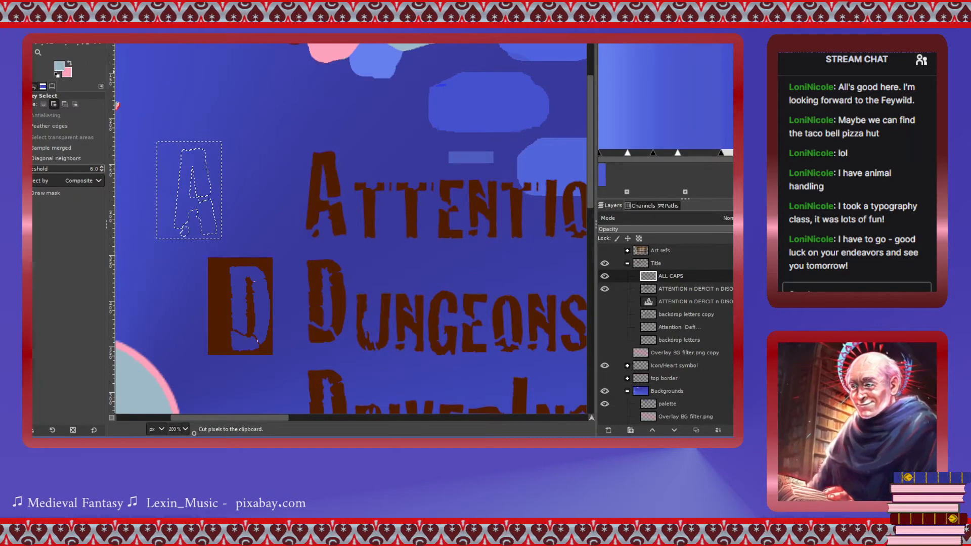
key(m)
key(ctrl+c)
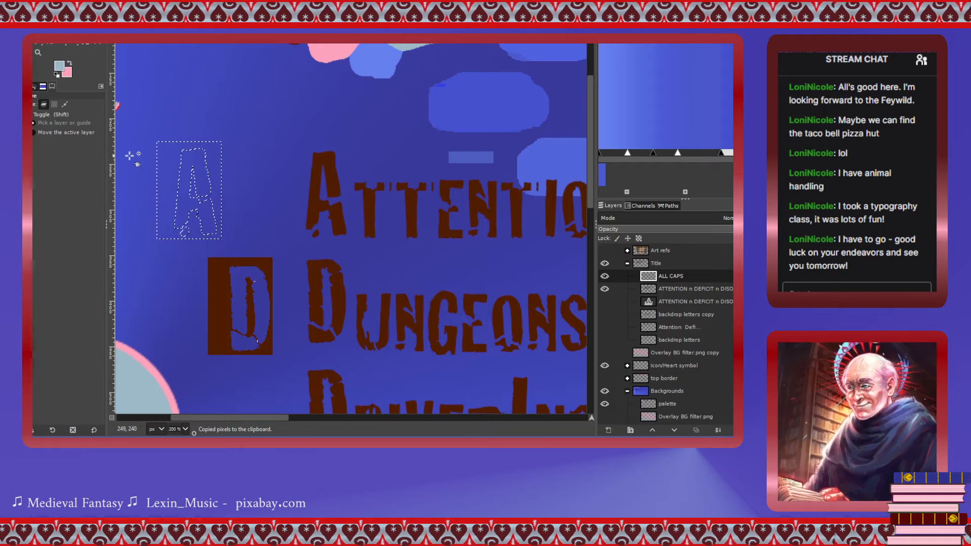
key(ctrl+v)
key(ctrl+h)
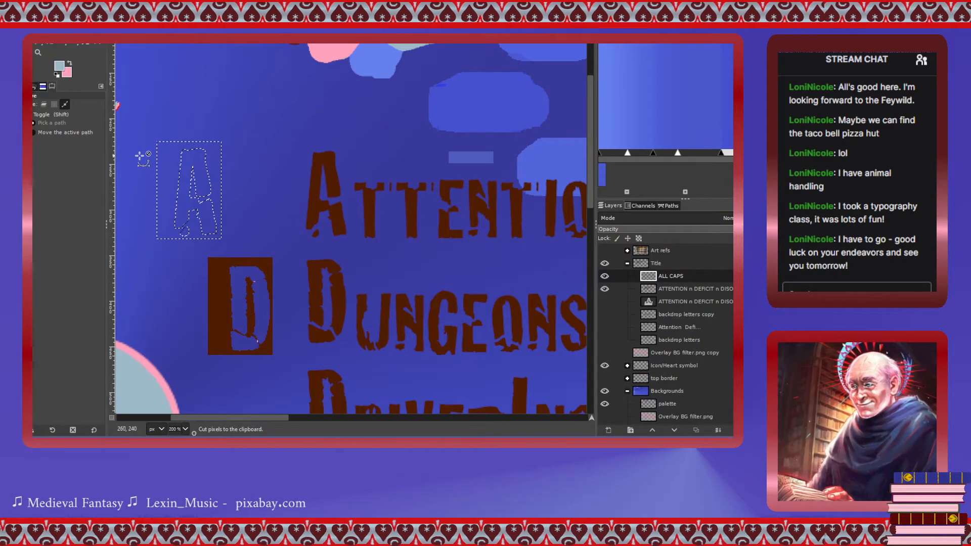
key(ctrl+v)
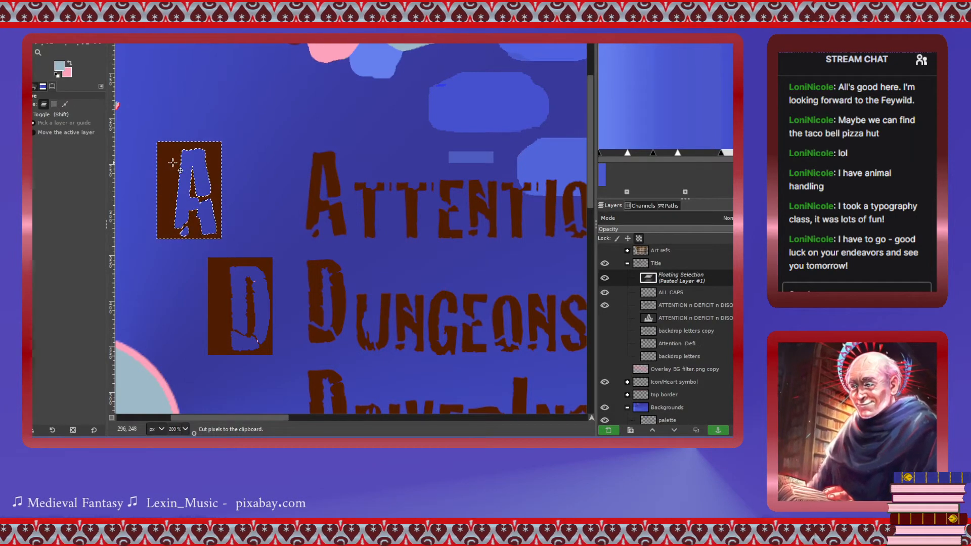
Move the floating A block over the title's initial A until the cut-out fits the letter, and anchor it to ALL CAPS.
drag(173, 163, 303, 165)
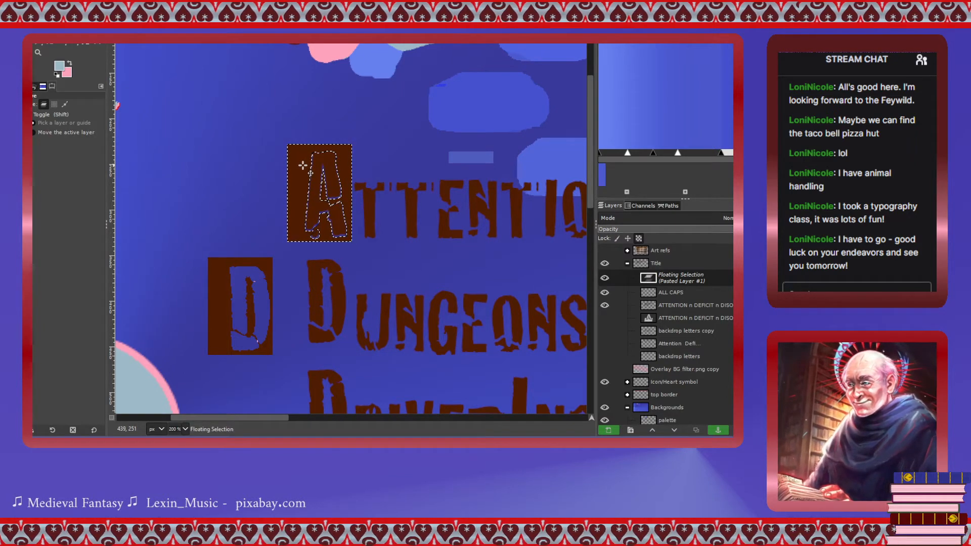
scroll(334, 202, up, 3)
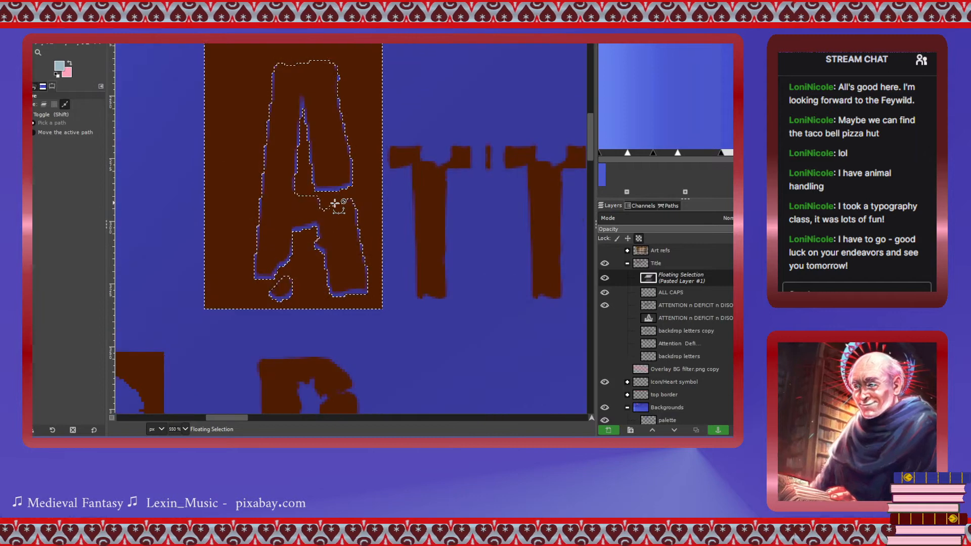
drag(308, 188, 308, 185)
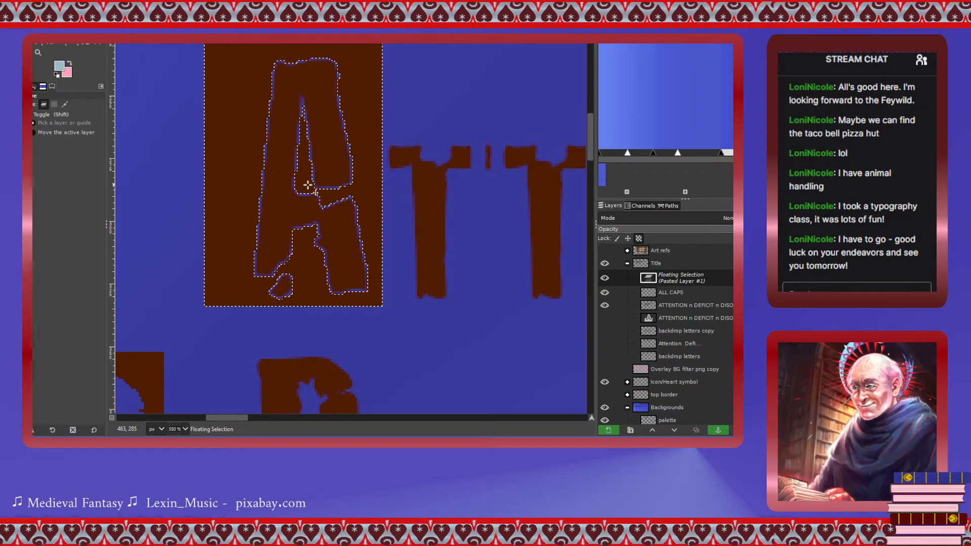
key(ctrl)
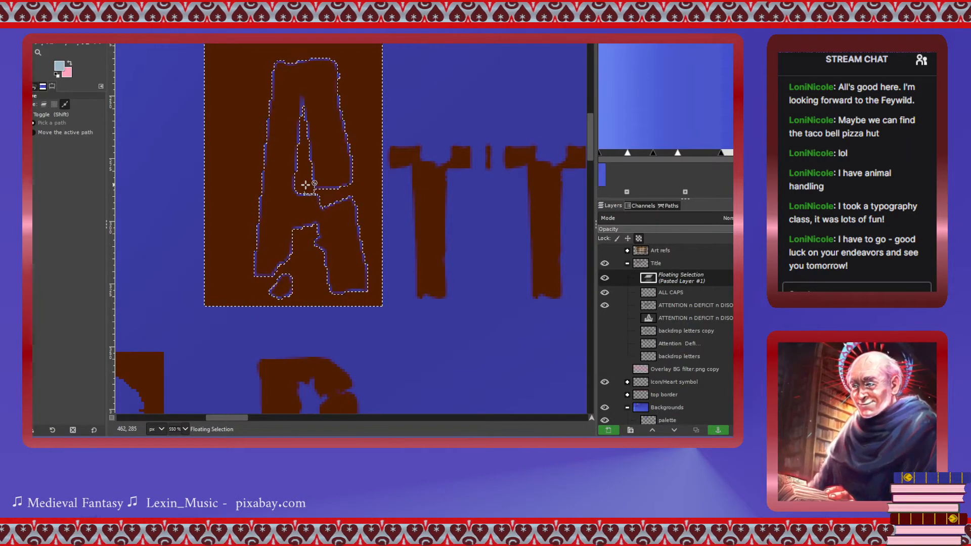
key(ctrl+h)
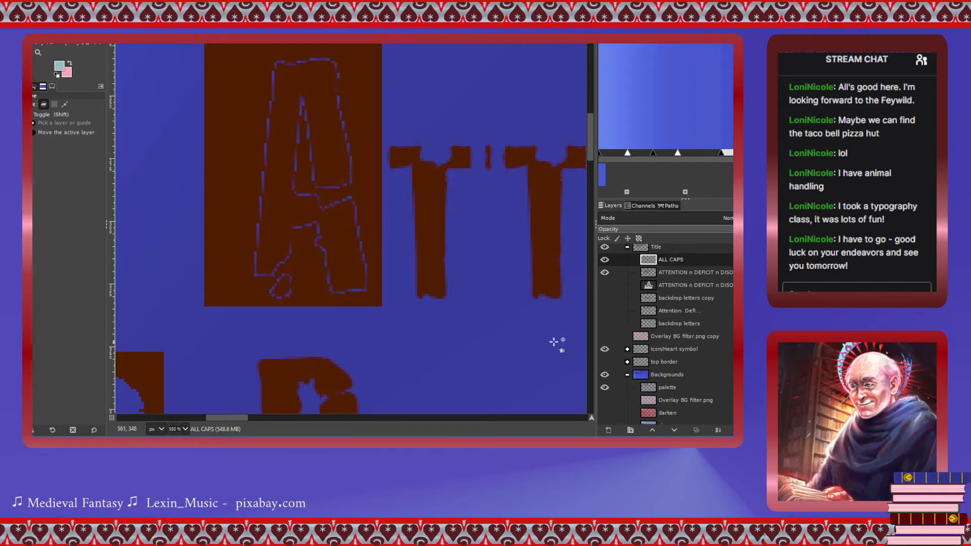
scroll(398, 312, down, 3)
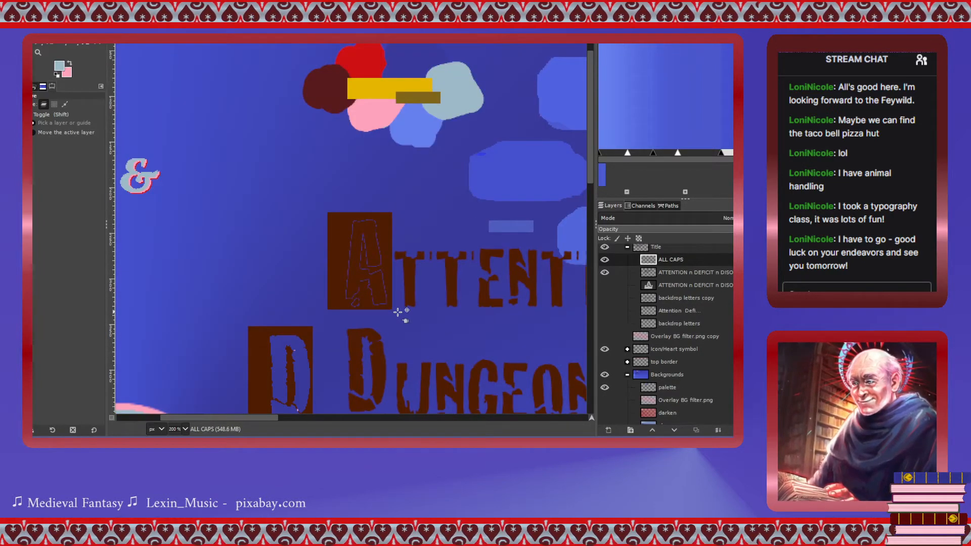
scroll(345, 294, down, 3)
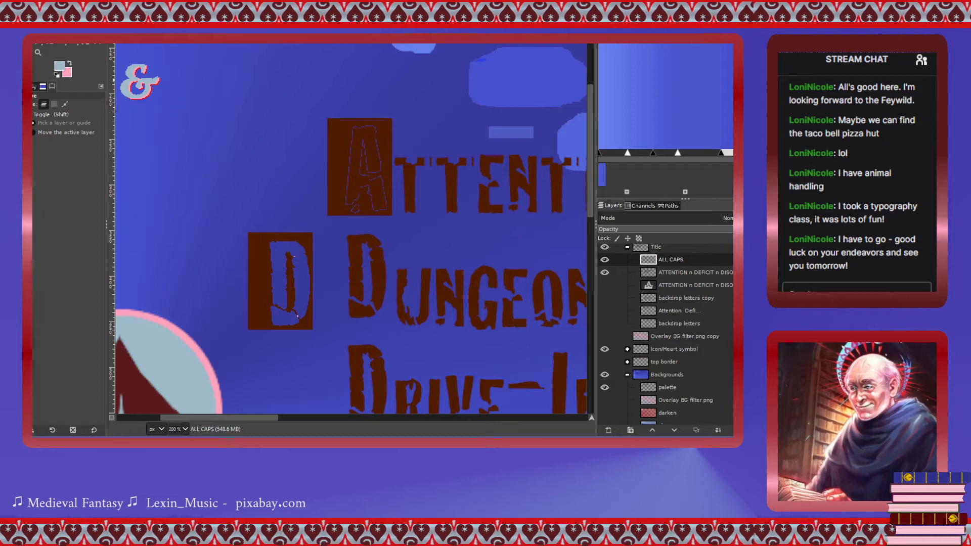
key(r)
scroll(248, 233, up, 3)
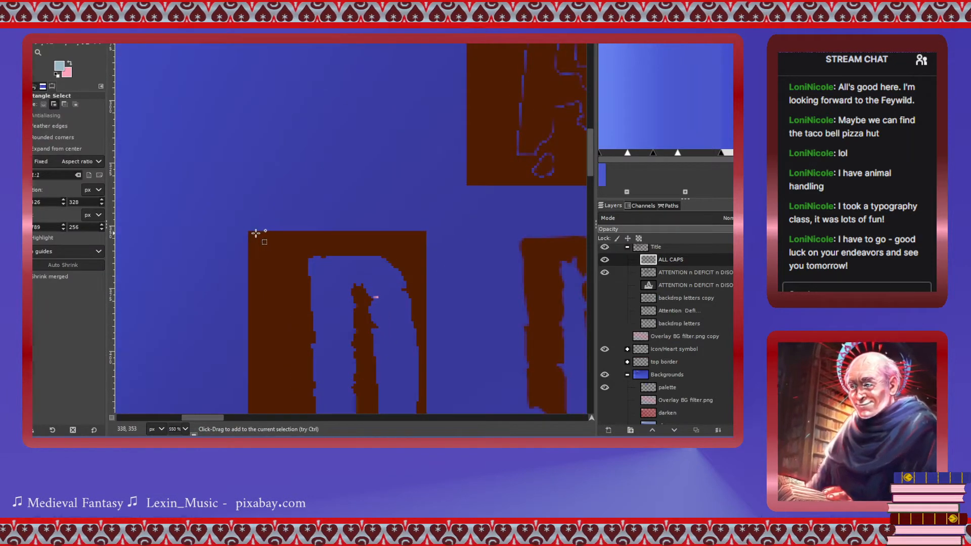
drag(248, 233, 429, 394)
scroll(417, 369, down, 5)
drag(360, 199, 365, 311)
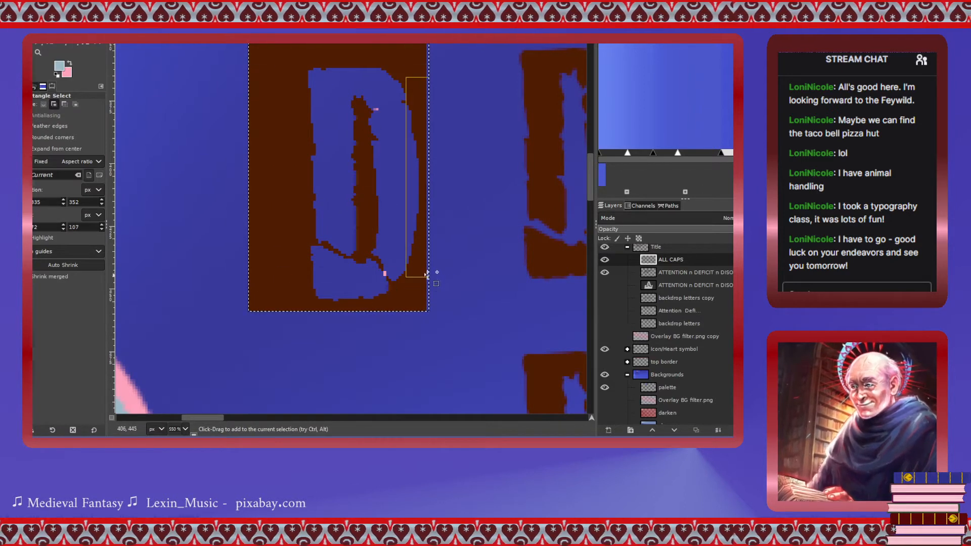
drag(427, 270, 424, 268)
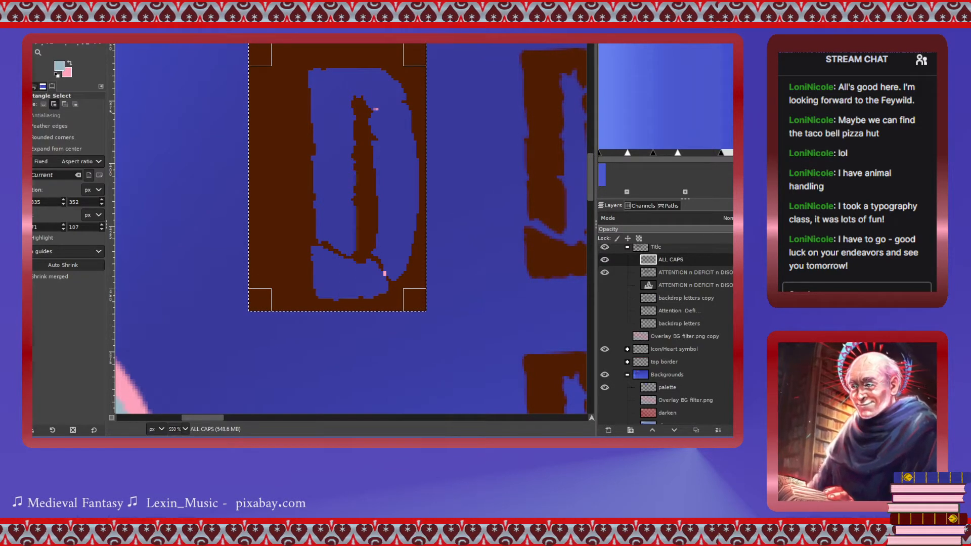
key(ctrl+shift+a)
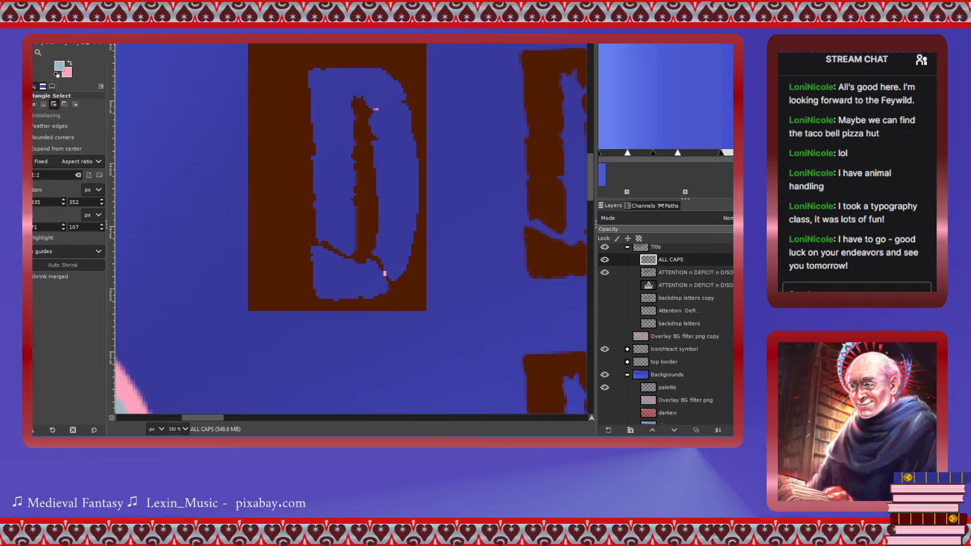
Pick the block's brown as foreground, set the Pencil size to 1.00 and paint over the stray pink pixels in the D block.
key(n)
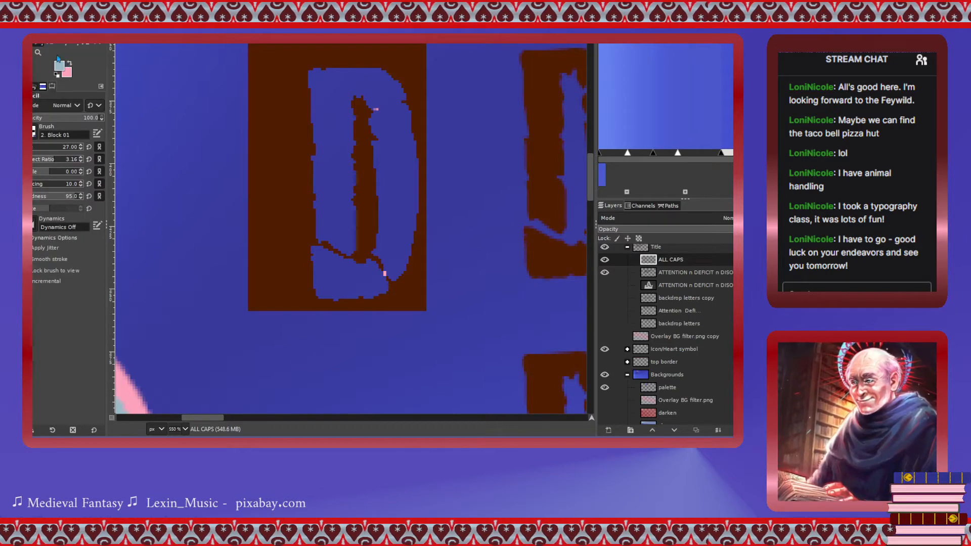
key(o)
click(277, 154)
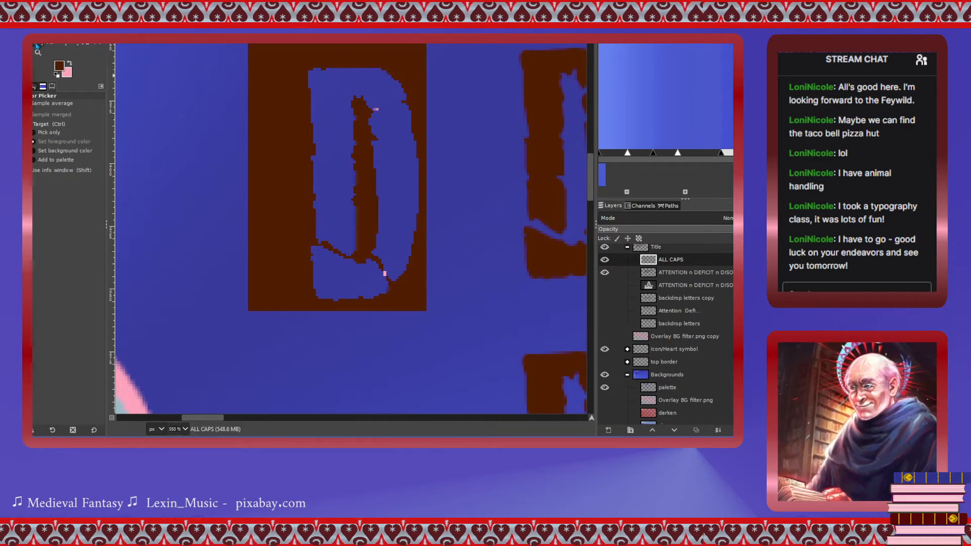
key(n)
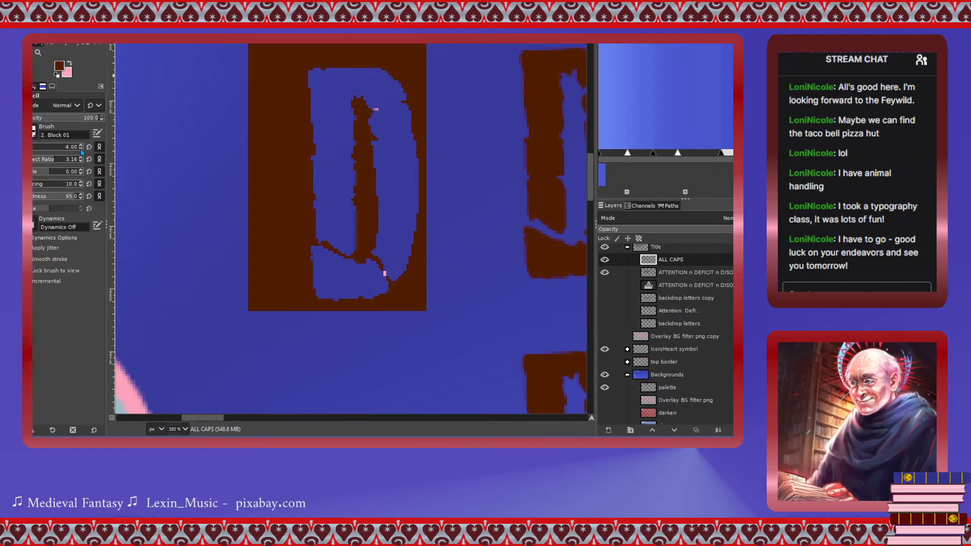
scroll(386, 279, up, 3)
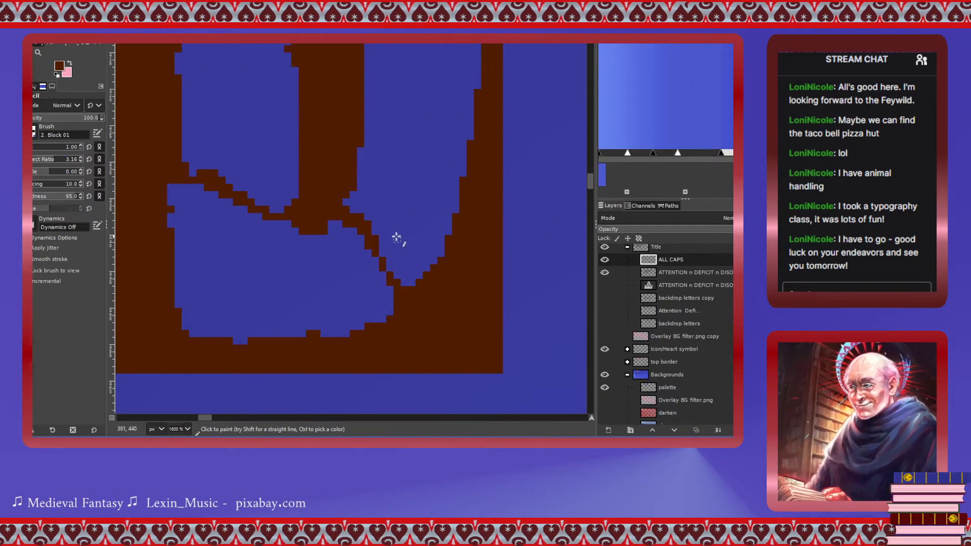
scroll(397, 237, up, 10)
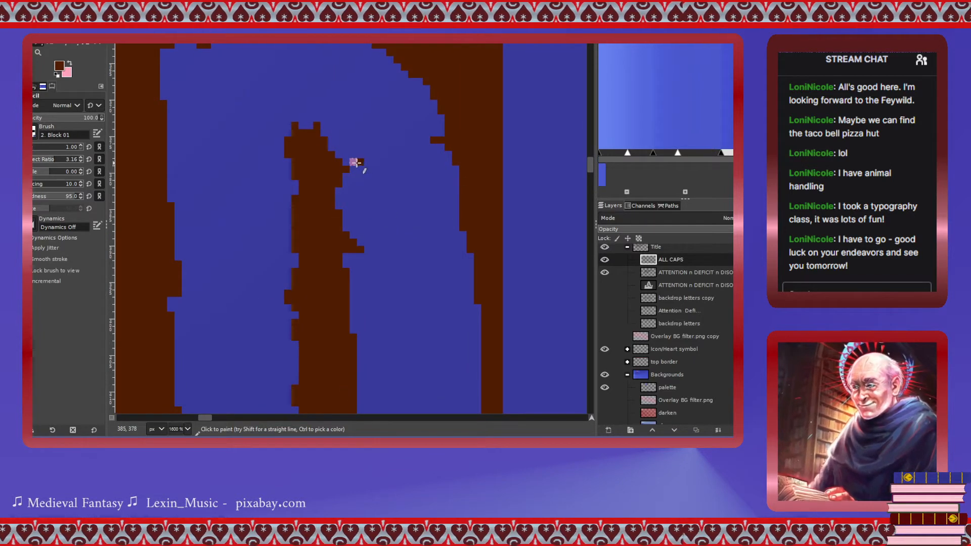
scroll(353, 241, down, 3)
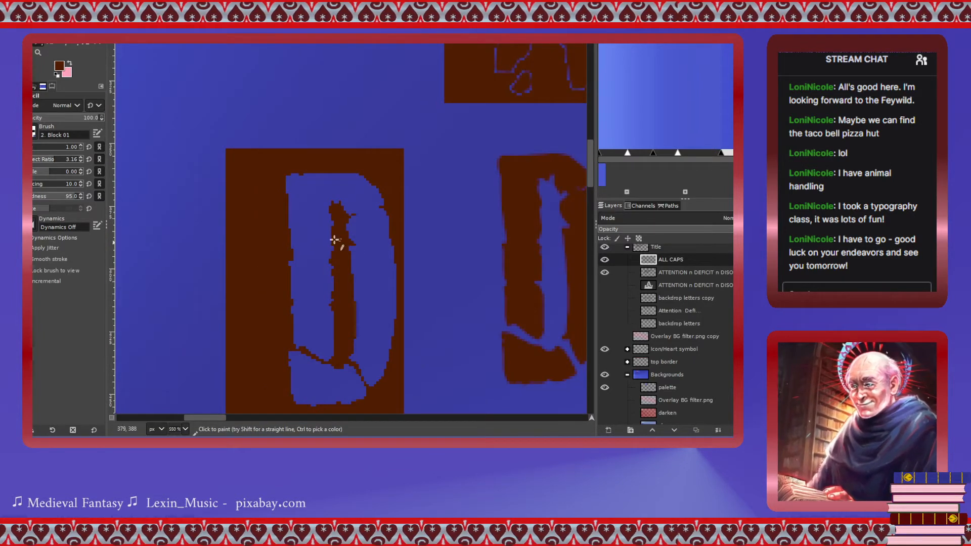
Select the brown block around the cut-out D with Fuzzy Select on the ALL CAPS layer.
key(u)
click(264, 195)
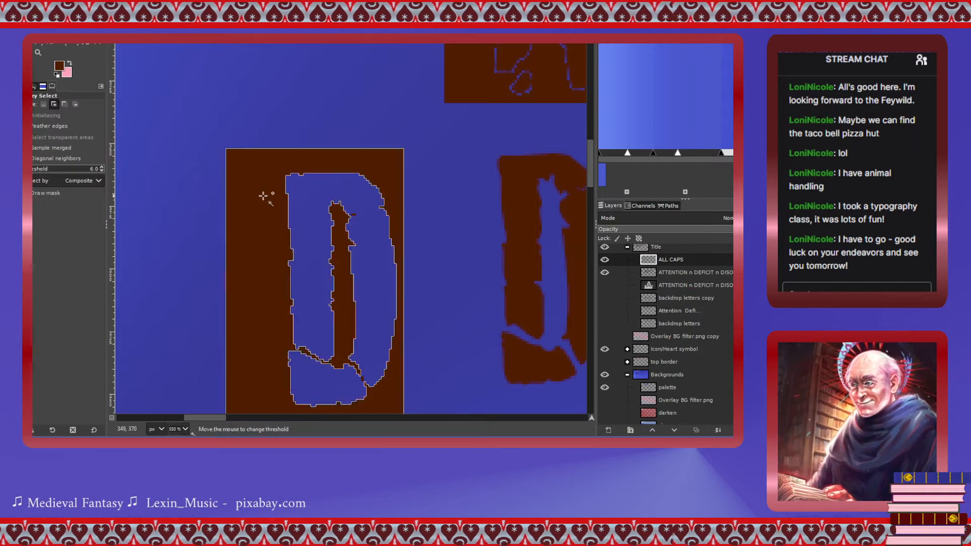
scroll(366, 386, up, 4)
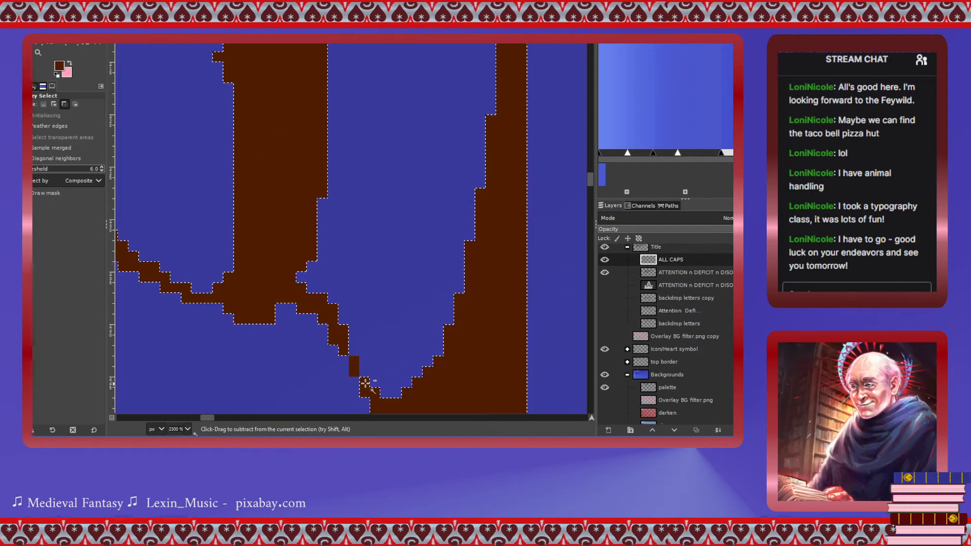
scroll(365, 312, up, 10)
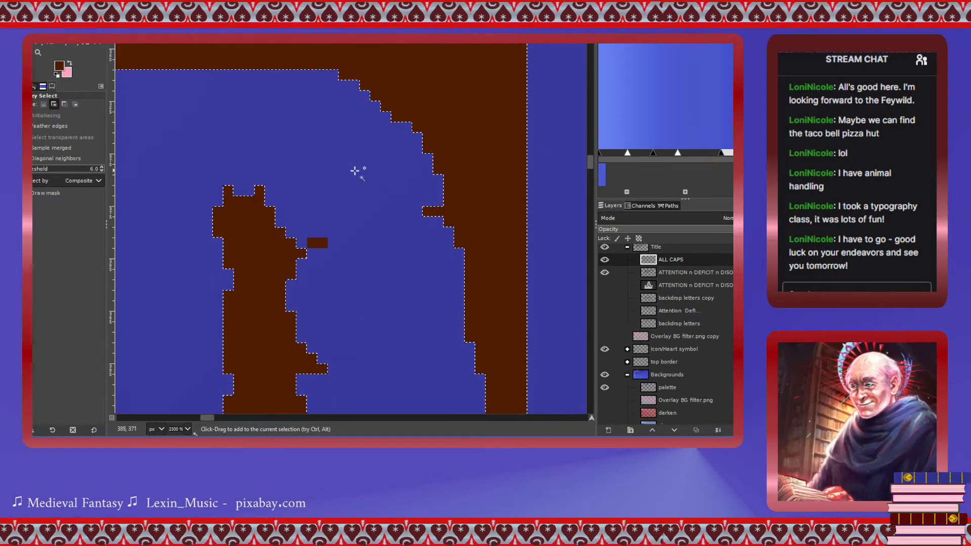
scroll(352, 316, down, 8)
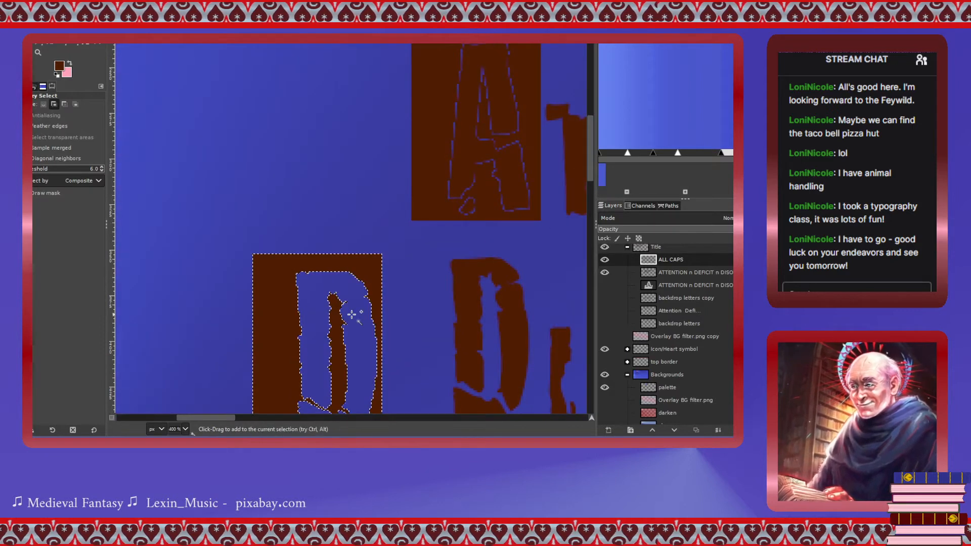
key(ctrl)
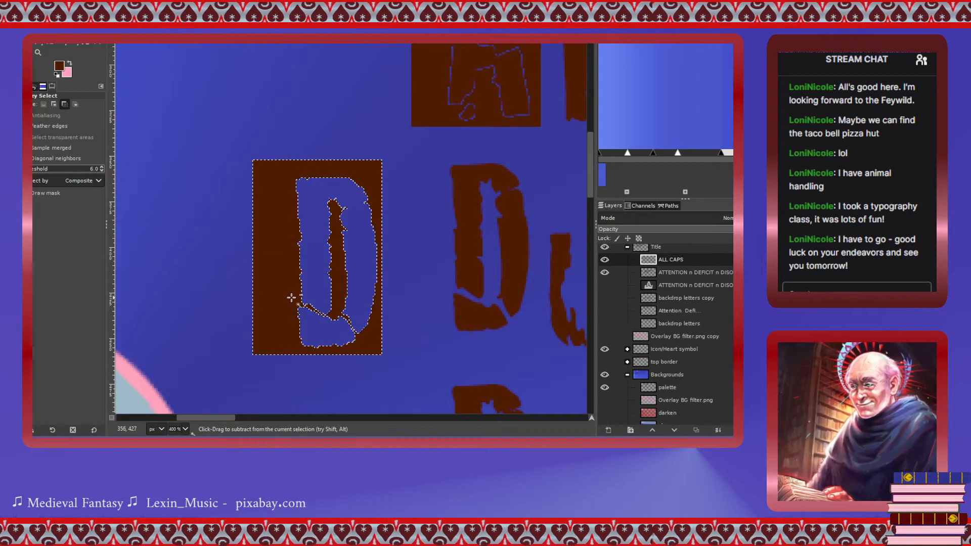
Cut the selected D block, paste it as a floating selection and fit it over the initial D of Dungeons.
key(ctrl+x)
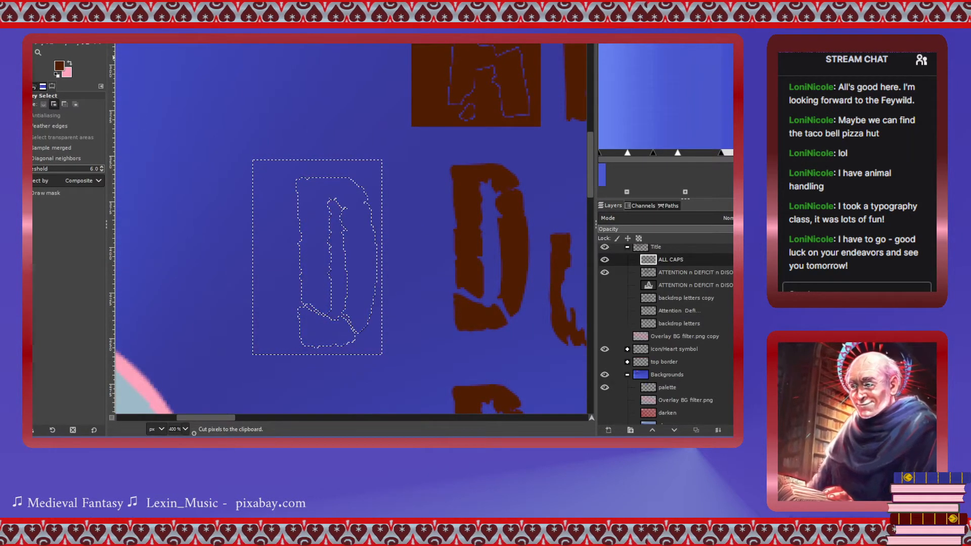
key(ctrl+v)
key(m)
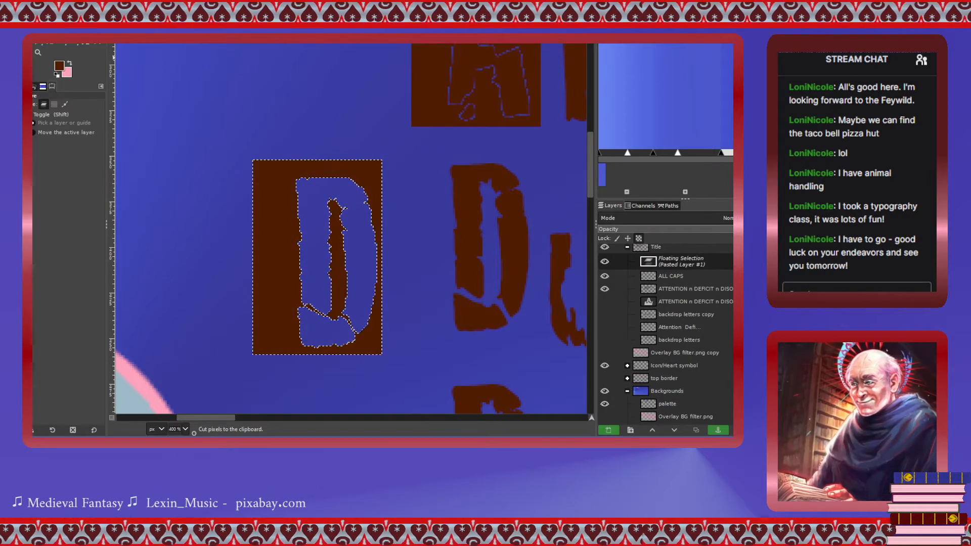
drag(271, 267, 427, 253)
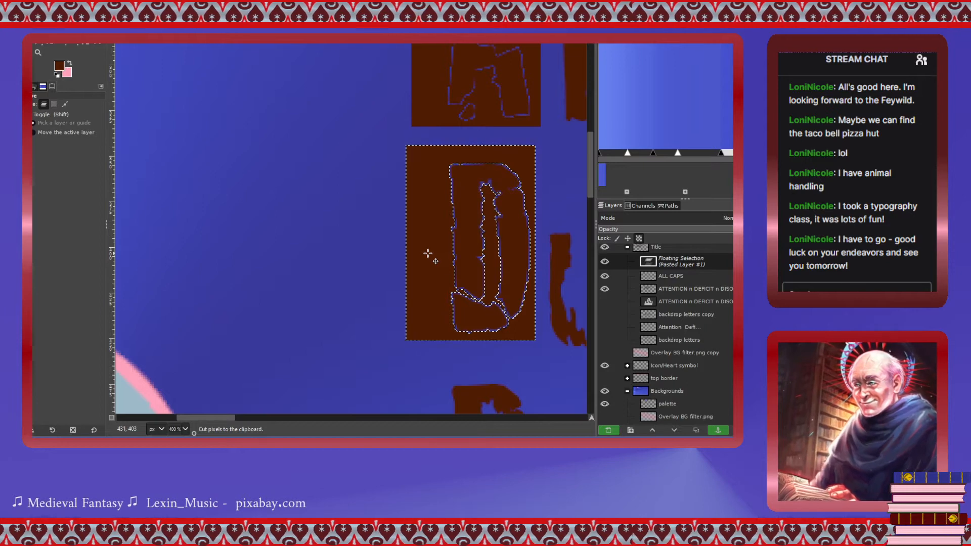
Place another copy of the D block over the initial D of Drive-Ins, aligned with the letter.
scroll(429, 256, down, 5)
scroll(440, 259, right, 3)
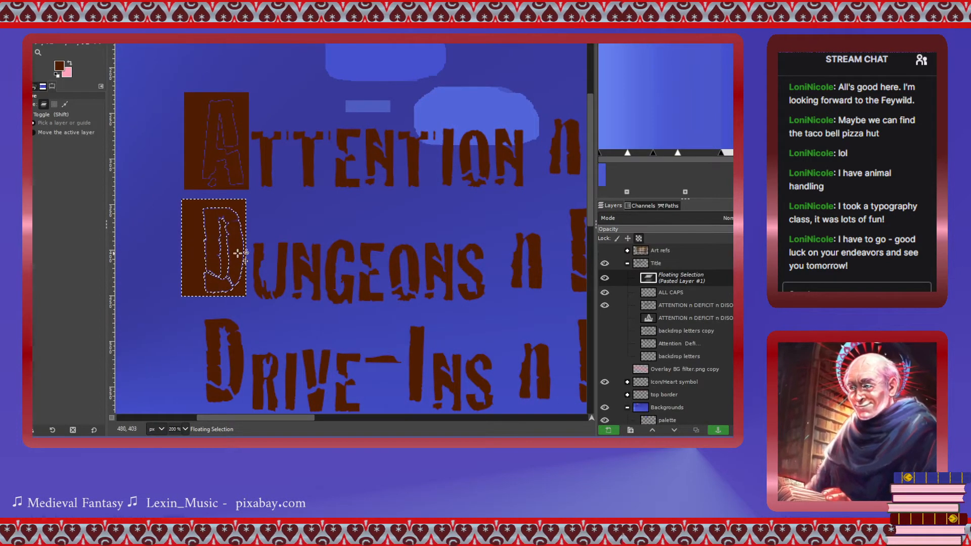
drag(205, 247, 200, 356)
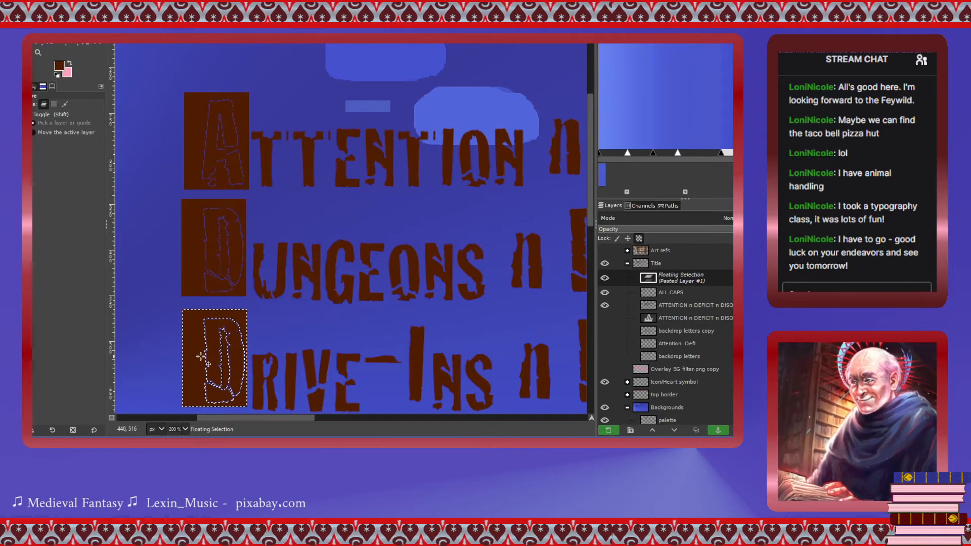
key(ctrl)
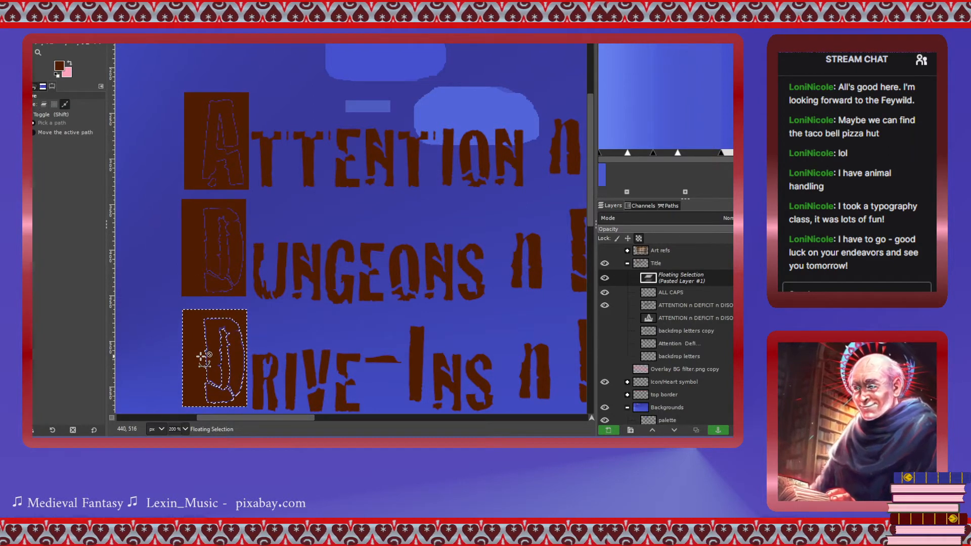
Place further copies of the D block over the initial letters of Dives, Dragons and Deficit.
drag(202, 355, 437, 272)
scroll(437, 271, right, 5)
drag(201, 278, 365, 143)
key(ctrl)
Paste one more D block, fit it over the initial D of Disorder and anchor it to the ALL CAPS layer.
key(ctrl+v)
scroll(366, 143, right, 5)
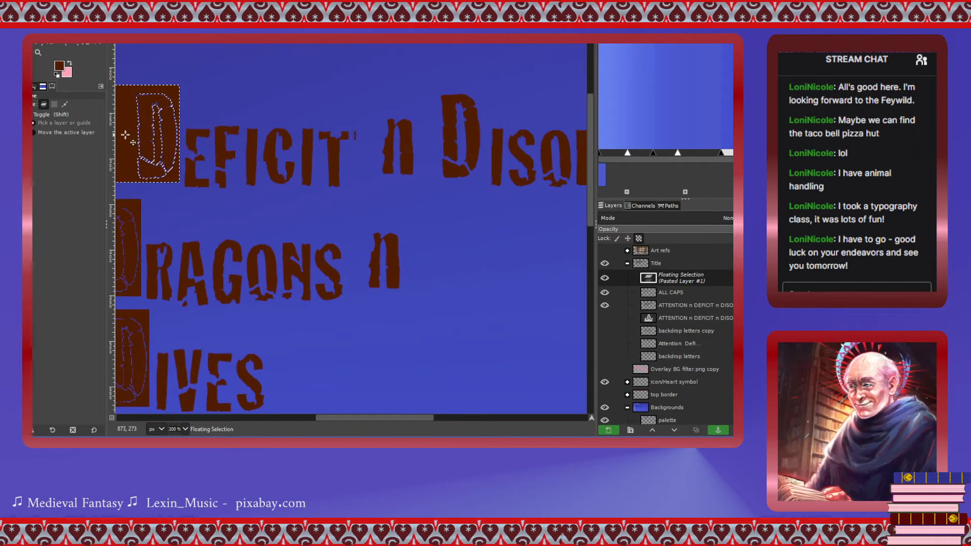
drag(134, 135, 436, 147)
scroll(438, 162, up, 1)
scroll(440, 160, down, 1)
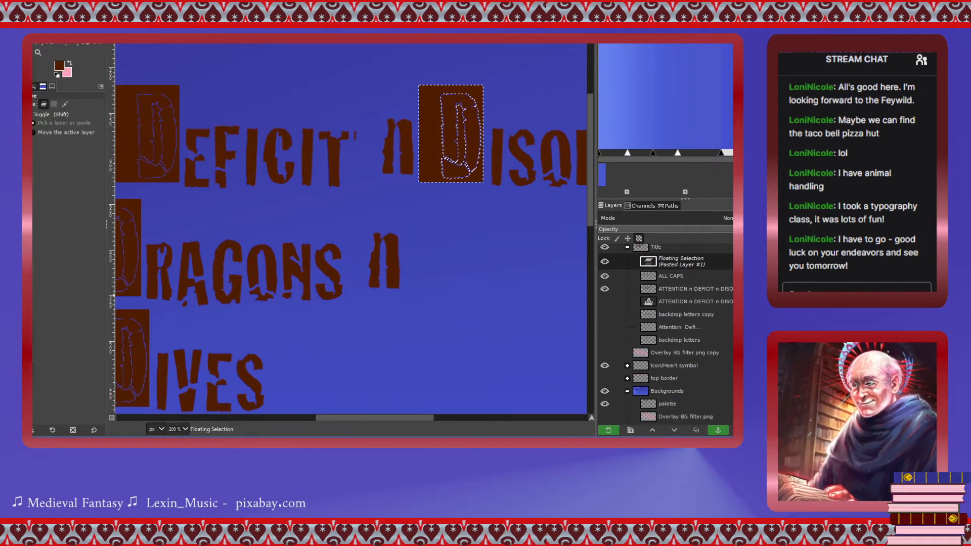
key(ctrl+h)
Activate the visible title text layer, draw a rectangular selection around the n and D of Disorder, and cut them out.
scroll(453, 321, down, 2)
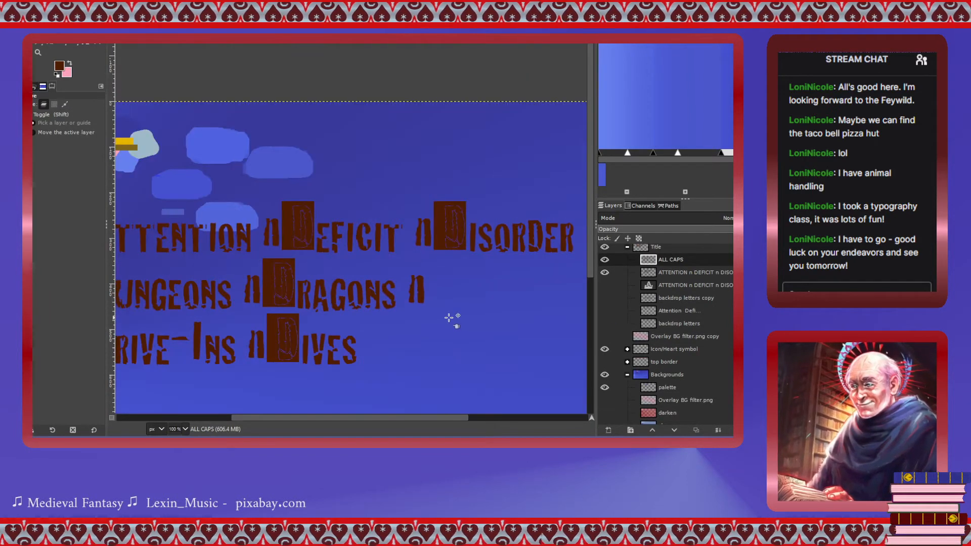
click(667, 273)
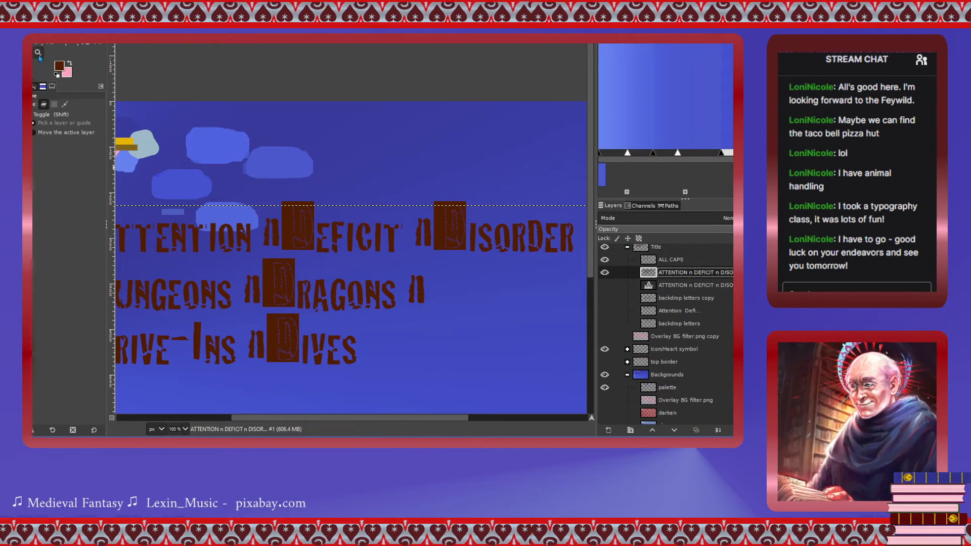
key(r)
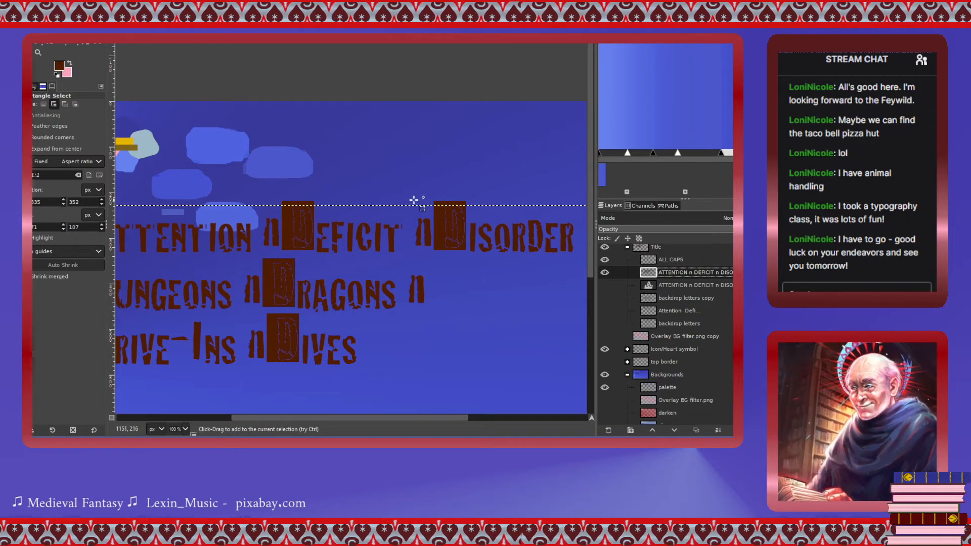
drag(409, 196, 466, 252)
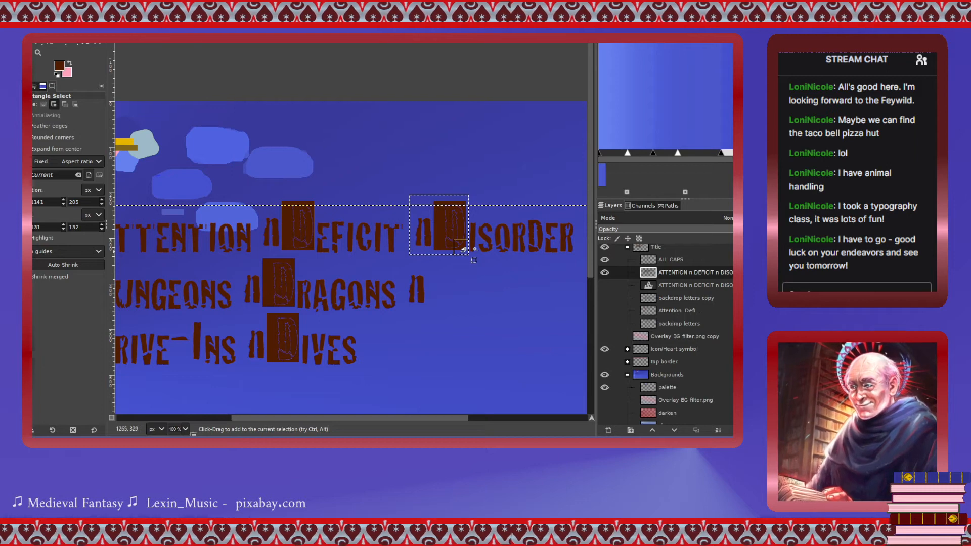
drag(413, 226, 465, 233)
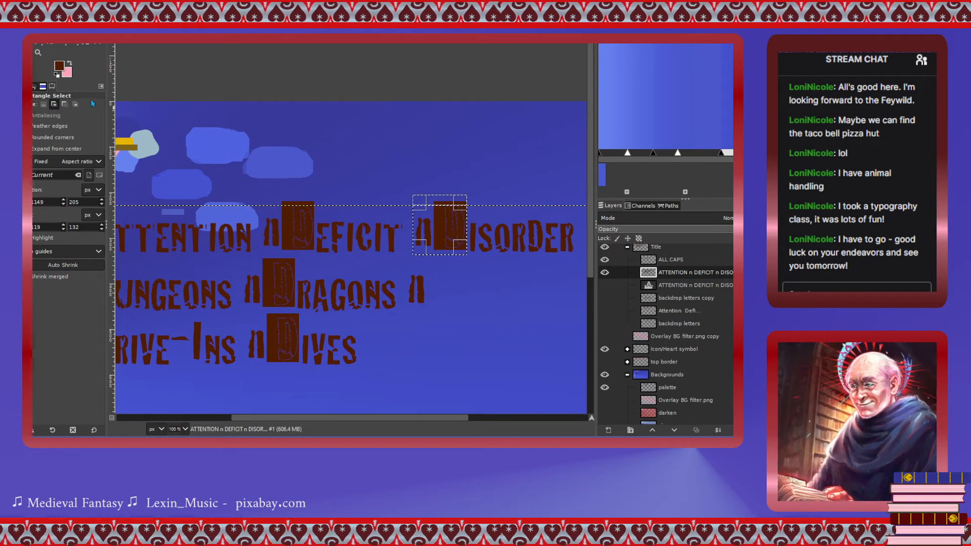
key(m)
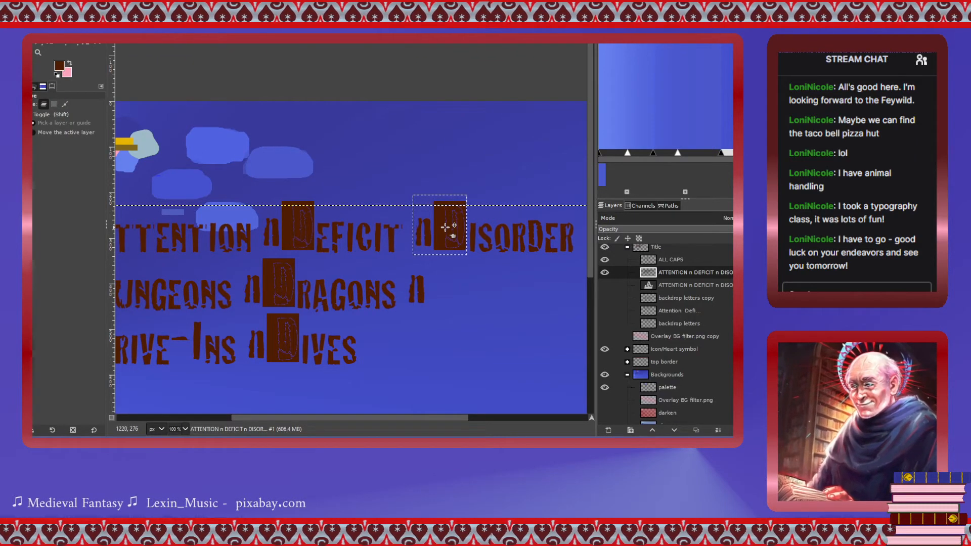
drag(447, 229, 431, 287)
key(ctrl+z)
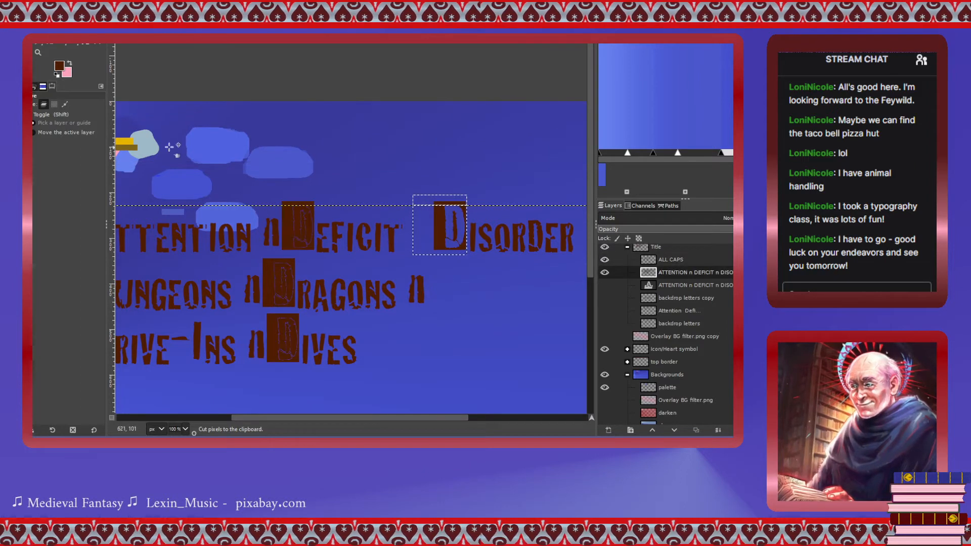
Set the Move tool to move selections, shift the outline over the n and D of Deficit, and cut them.
click(55, 105)
drag(435, 225, 280, 224)
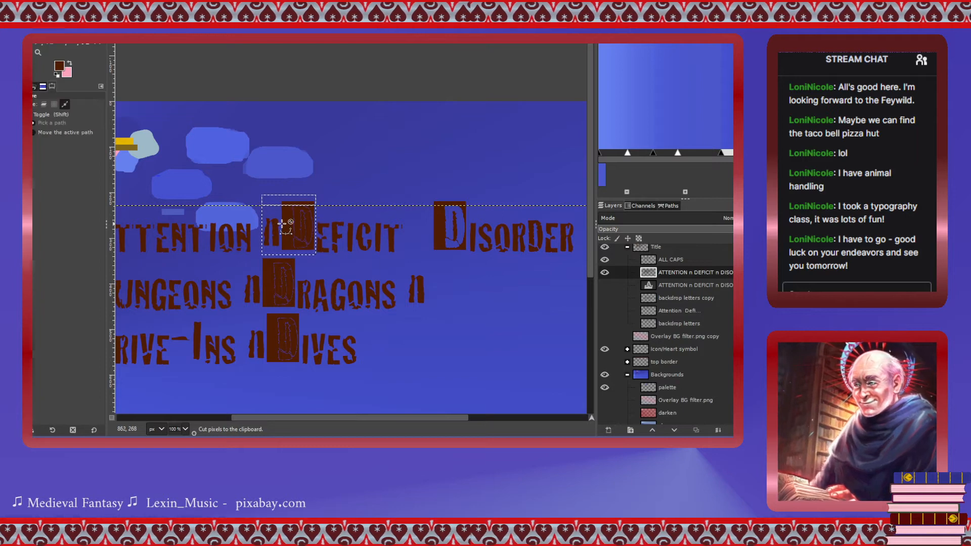
scroll(288, 243, left, 3)
scroll(426, 273, up, 1)
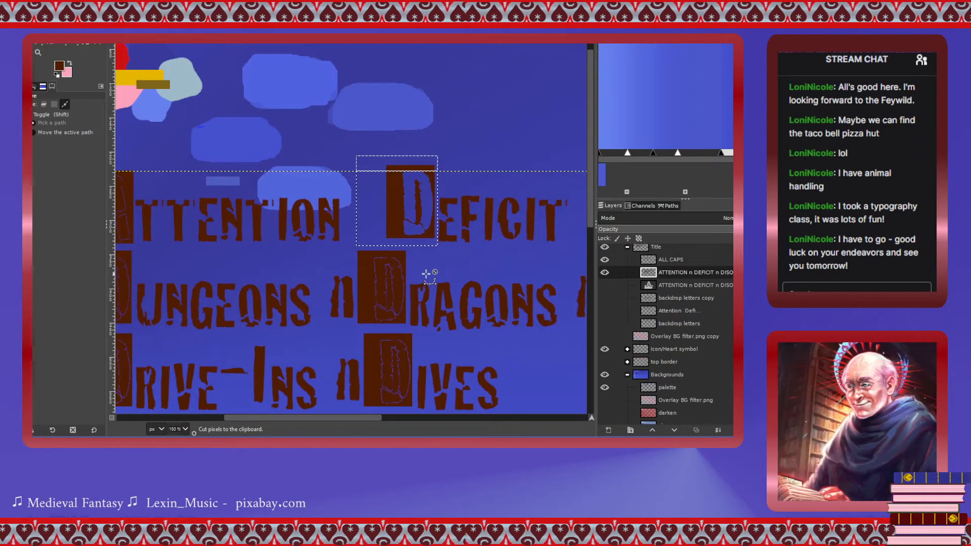
Move the selection outline over the n and D of Dragons and Dives and the n after Dragons, cutting each from the title layer.
drag(384, 214, 357, 384)
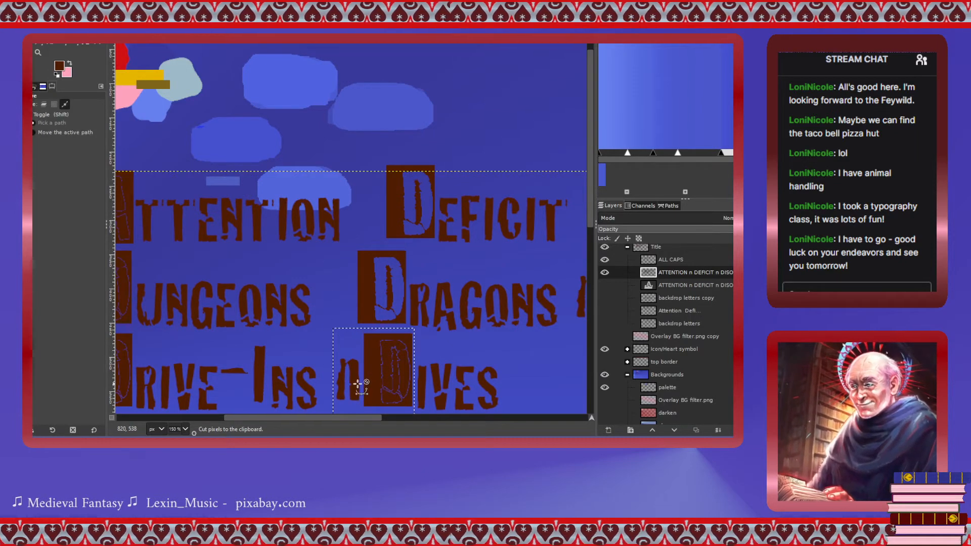
key(ctrl+x)
scroll(358, 384, right, 2)
drag(296, 383, 489, 306)
key(ctrl+x)
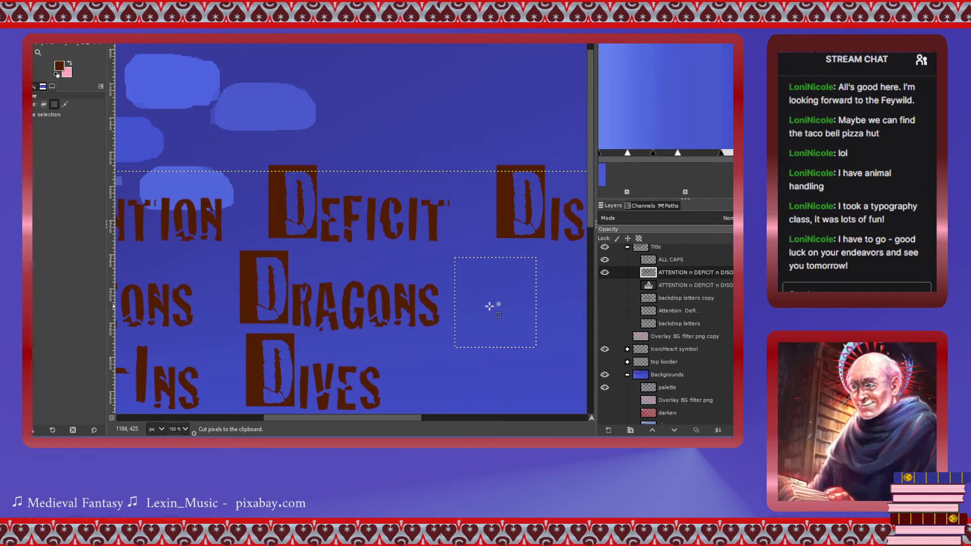
Bring the selection outline back to the start of the first line and cut the initial A of Attention.
scroll(490, 306, right, 6)
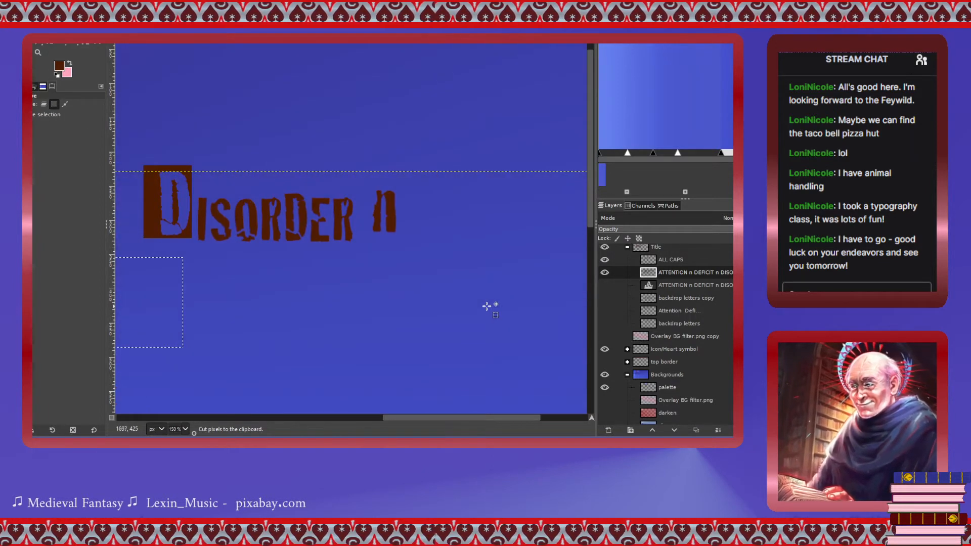
scroll(336, 308, left, 2)
drag(290, 307, 158, 304)
key(ctrl+x)
scroll(243, 317, left, 10)
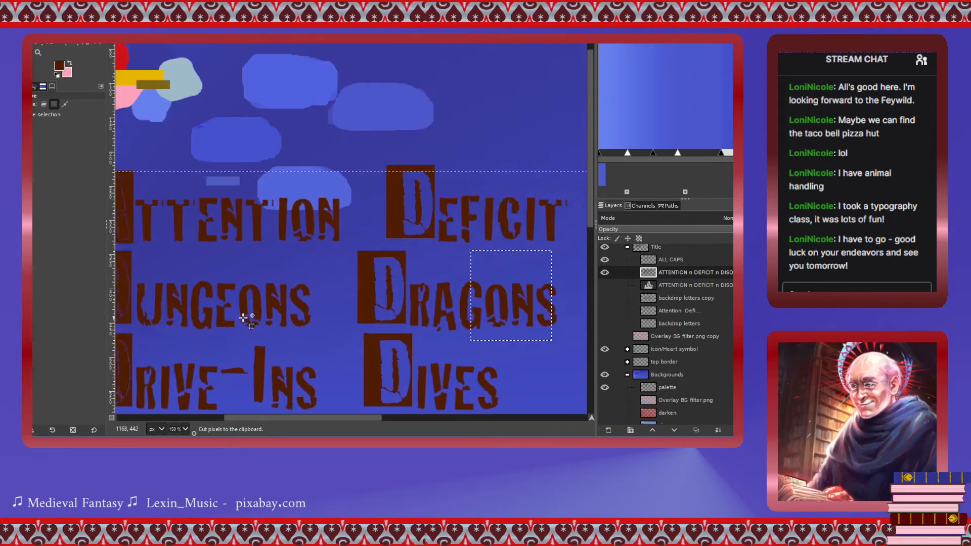
scroll(538, 326, right, 3)
drag(540, 325, 226, 246)
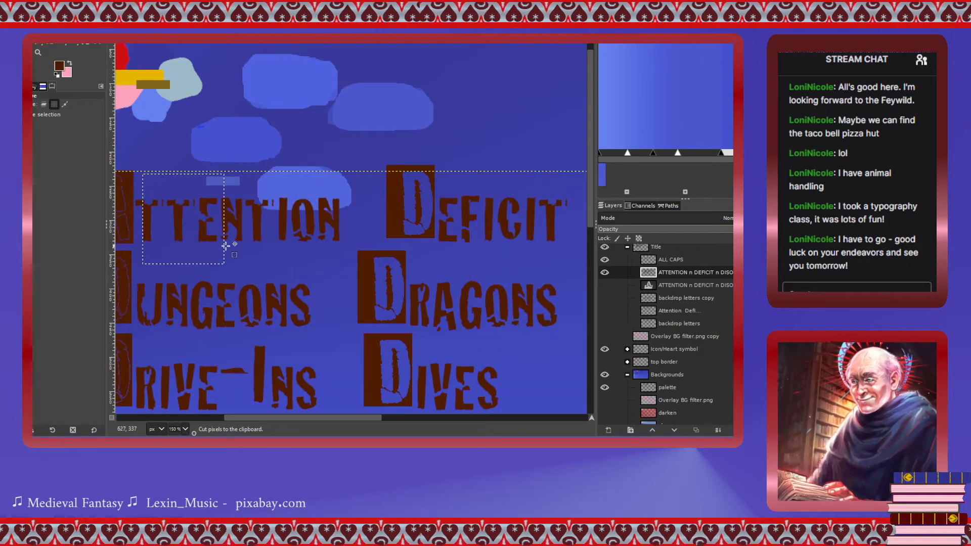
scroll(226, 246, left, 3)
scroll(226, 246, left, 3)
Move the selection outline over the initial D of Dungeons and of Drive-Ins, cutting each letter from the title layer.
drag(410, 262, 320, 325)
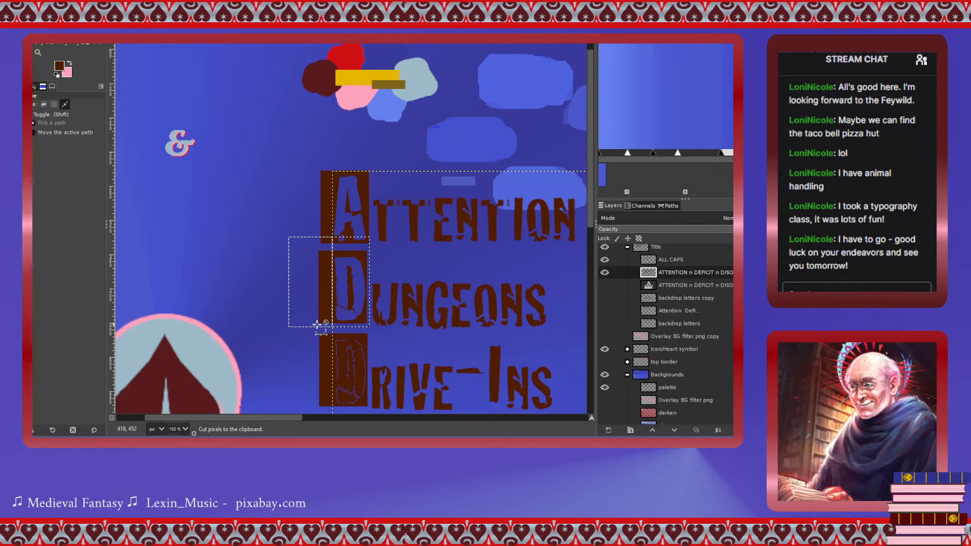
scroll(321, 312, down, 2)
drag(312, 219, 314, 307)
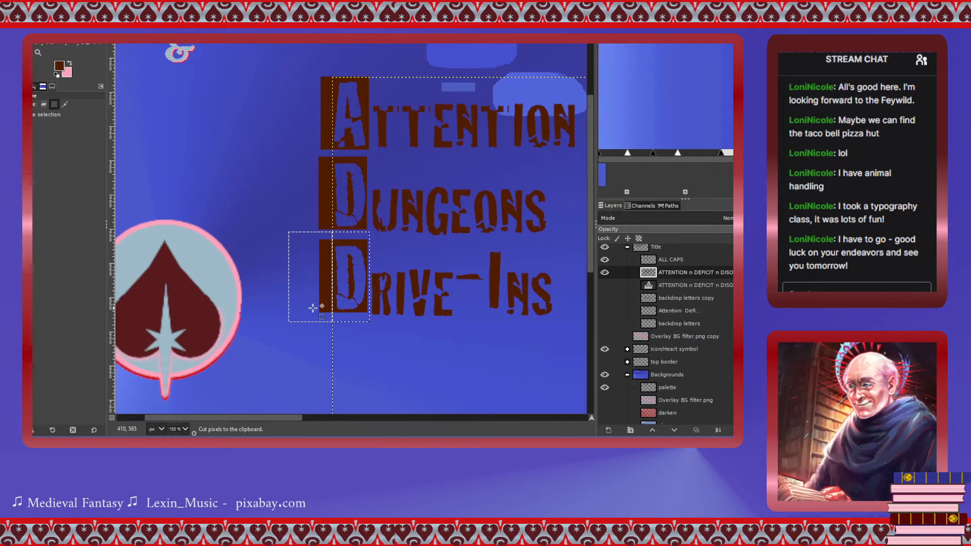
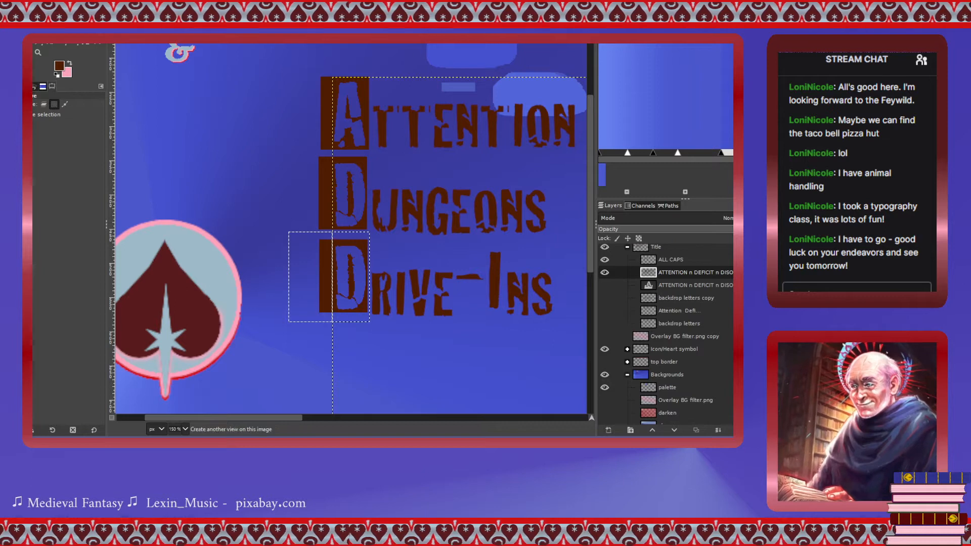
Clear the rectangular selection around the initial D of Drive-Ins.
click(79, 62)
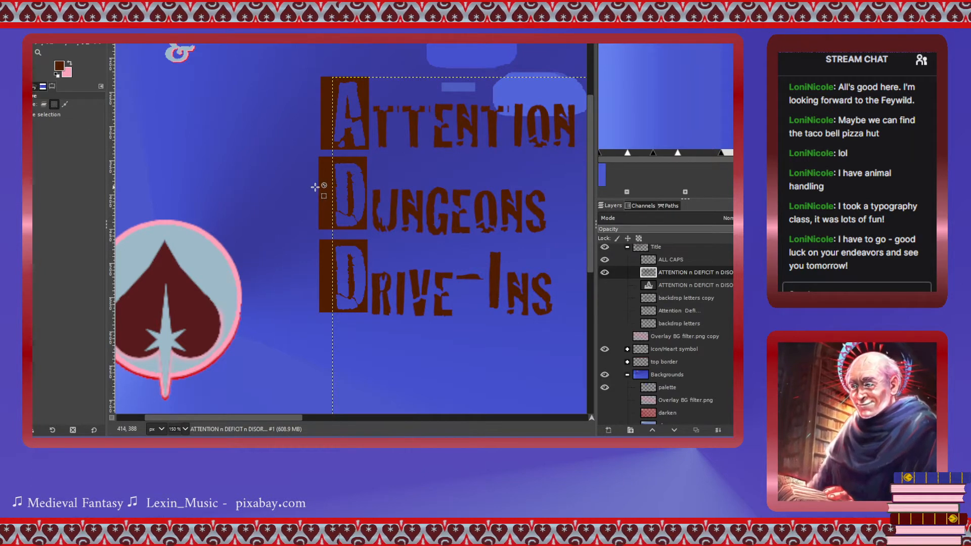
scroll(315, 188, down, 2)
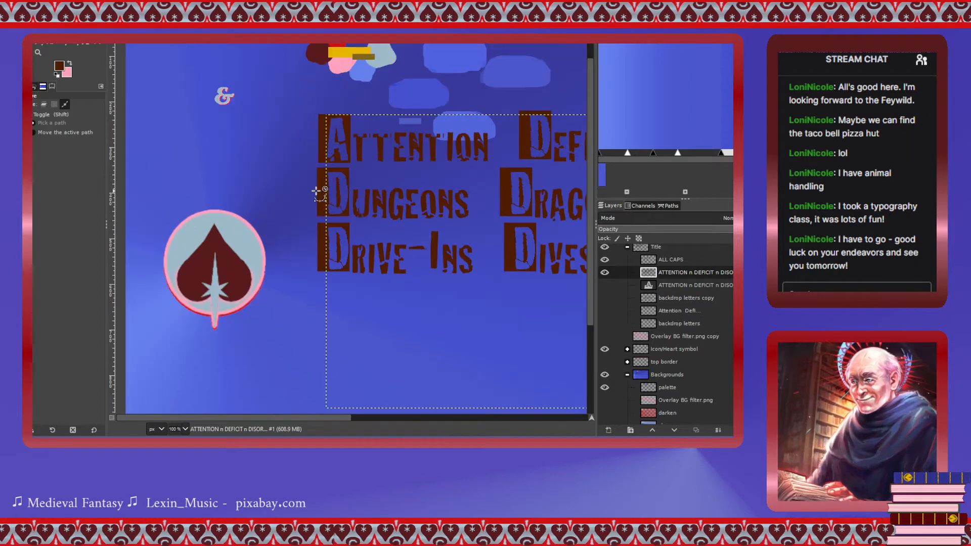
Try placing a copy of the ampersand from the ALL CAPS layer between Attention and Deficit.
key(r)
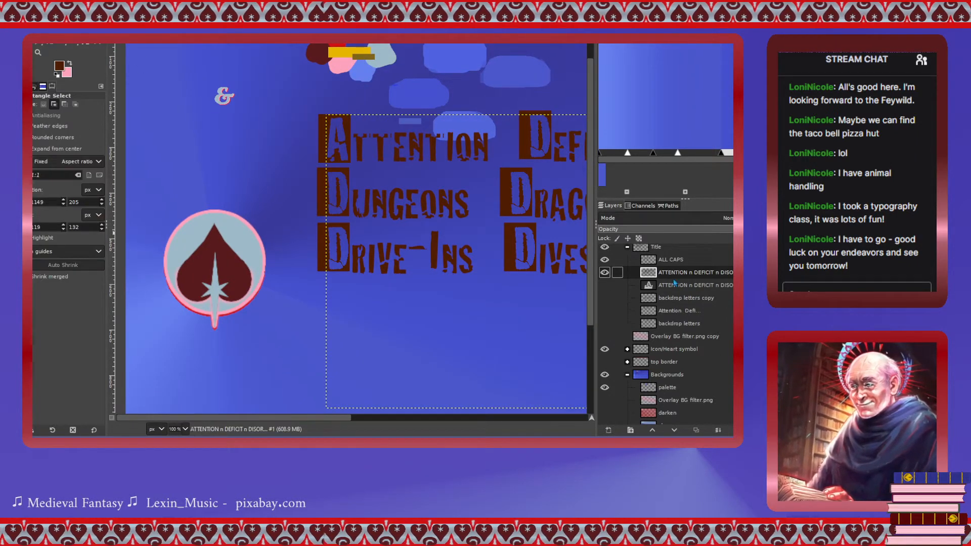
click(649, 260)
drag(210, 85, 242, 112)
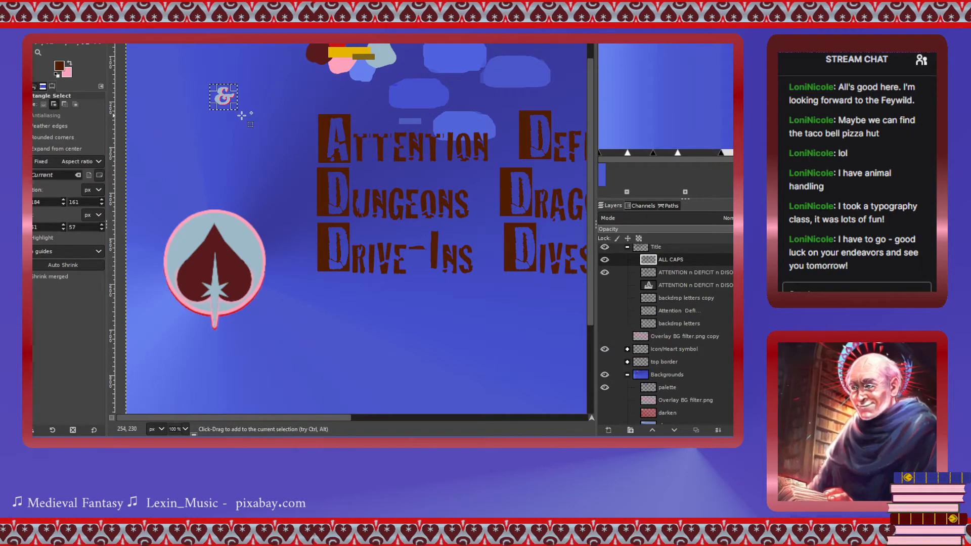
key(ctrl+c)
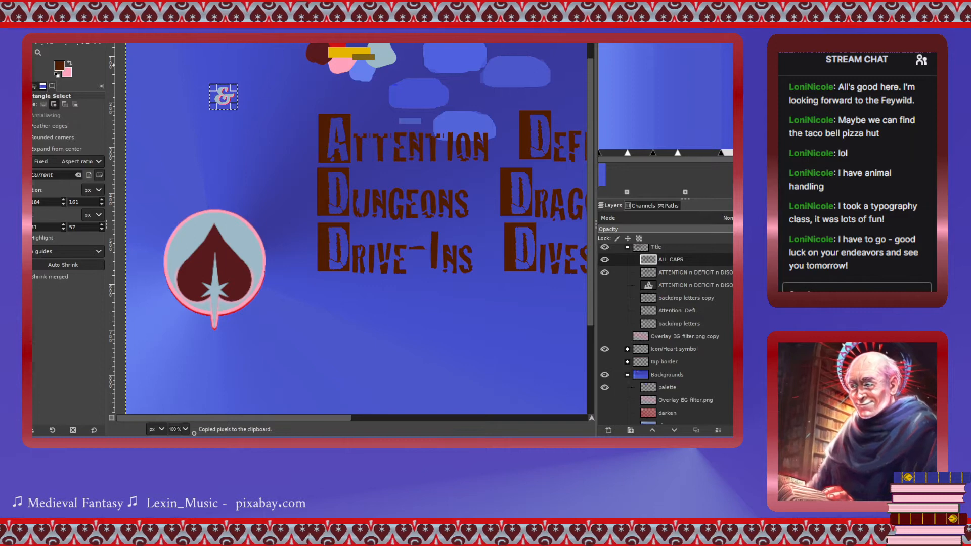
key(m)
key(ctrl+v)
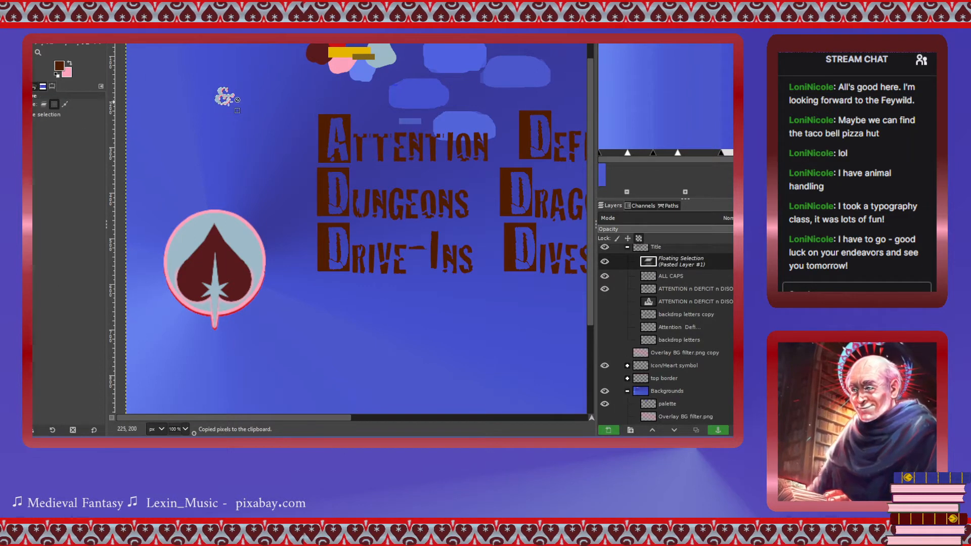
click(44, 104)
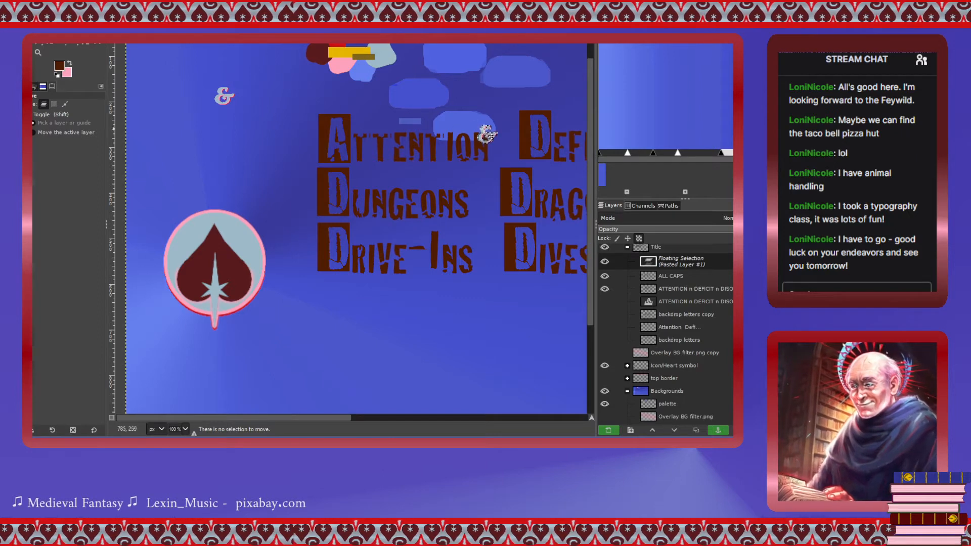
key(shift)
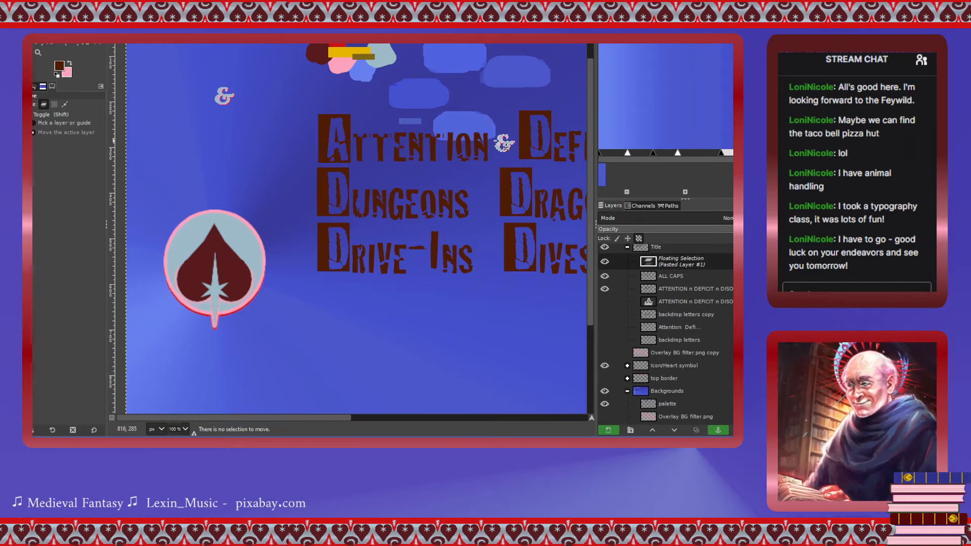
Check the ampersand's fit against the three title lines, and undo its pasted copy.
scroll(502, 144, down, 1)
scroll(502, 143, up, 1)
scroll(498, 142, right, 3)
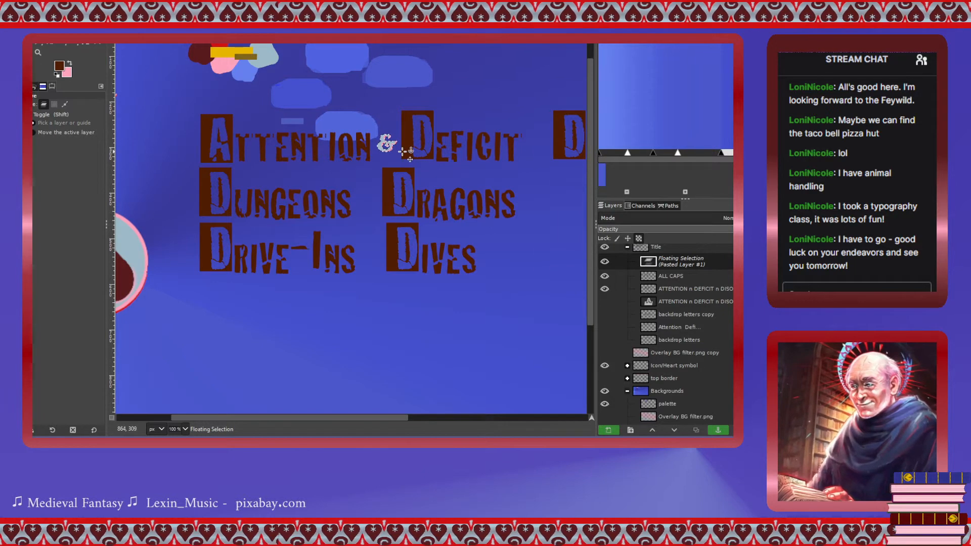
scroll(397, 159, down, 3)
scroll(395, 159, up, 2)
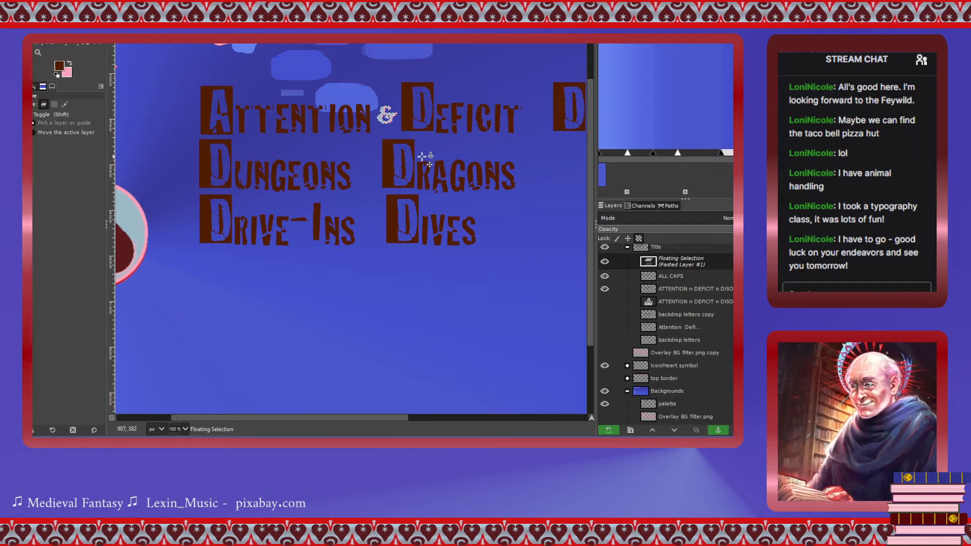
scroll(422, 156, up, 2)
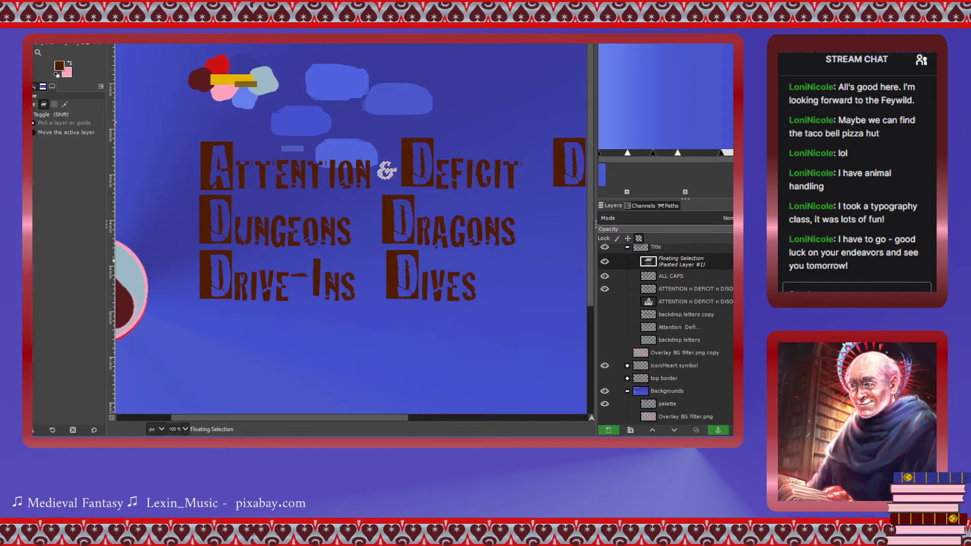
key(ctrl+z)
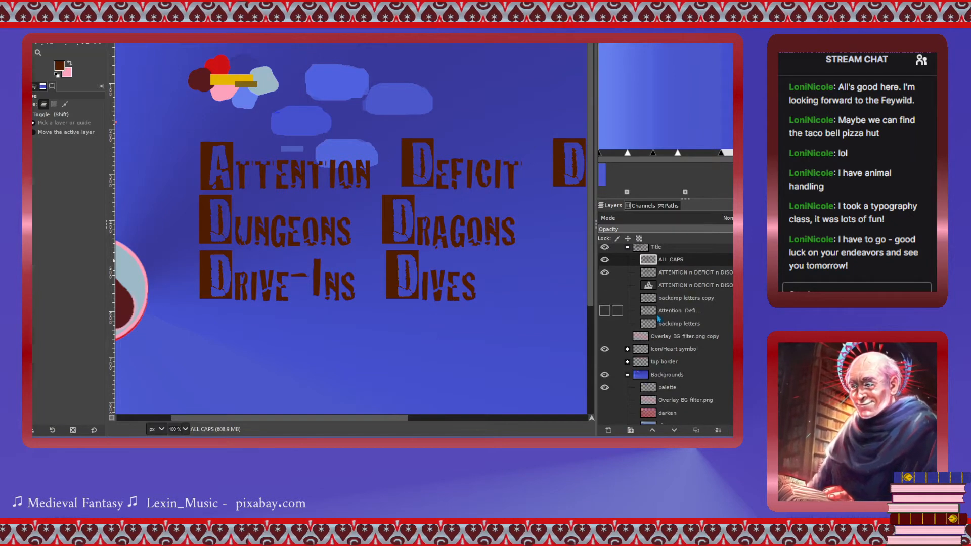
Select the words Deficit, Disorder, Dragons and Dives with one rectangle of about 772 × 426 px.
key(r)
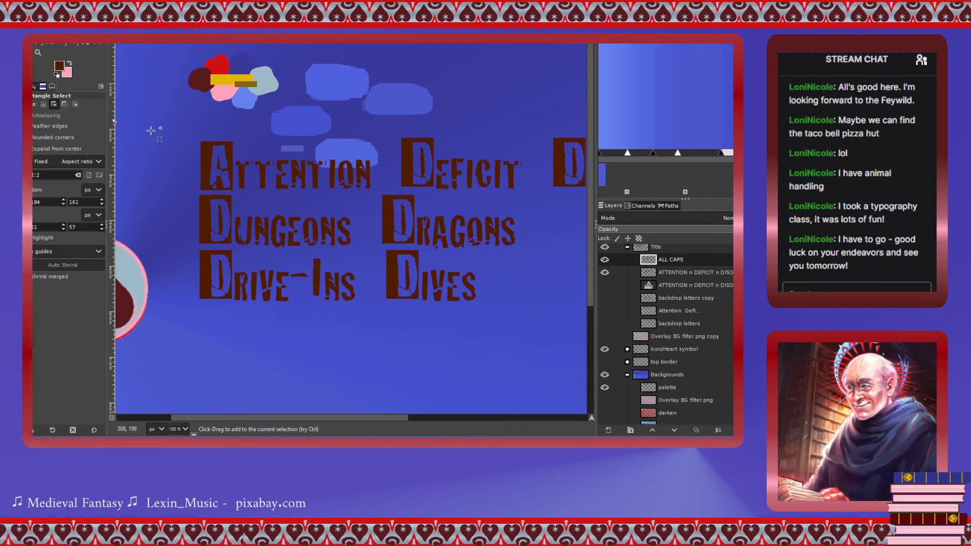
key(minus)
key(minus)
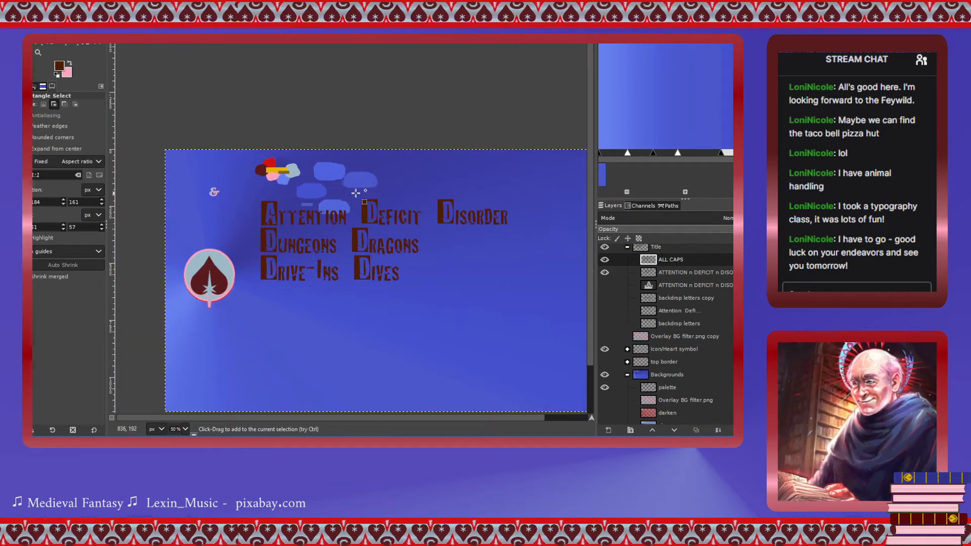
drag(352, 198, 526, 295)
drag(356, 247, 352, 247)
Undo a trial cut of the capitals and merge the ALL CAPS layer down into the title text layer.
key(ctrl+x)
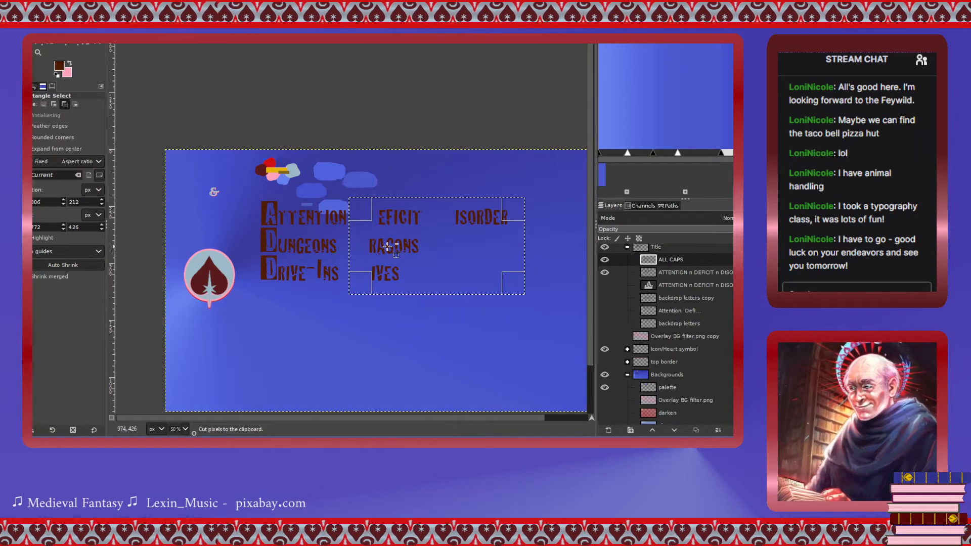
key(shift)
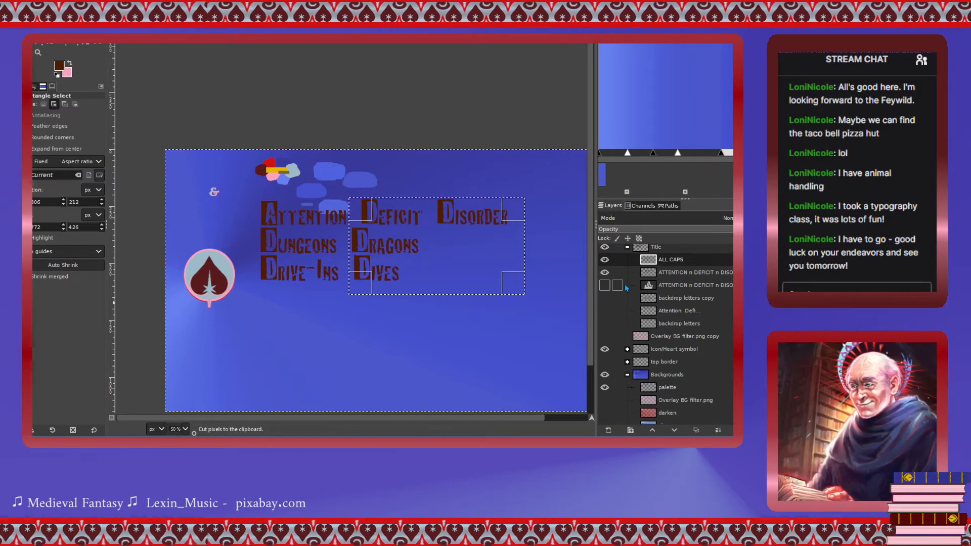
click(656, 261)
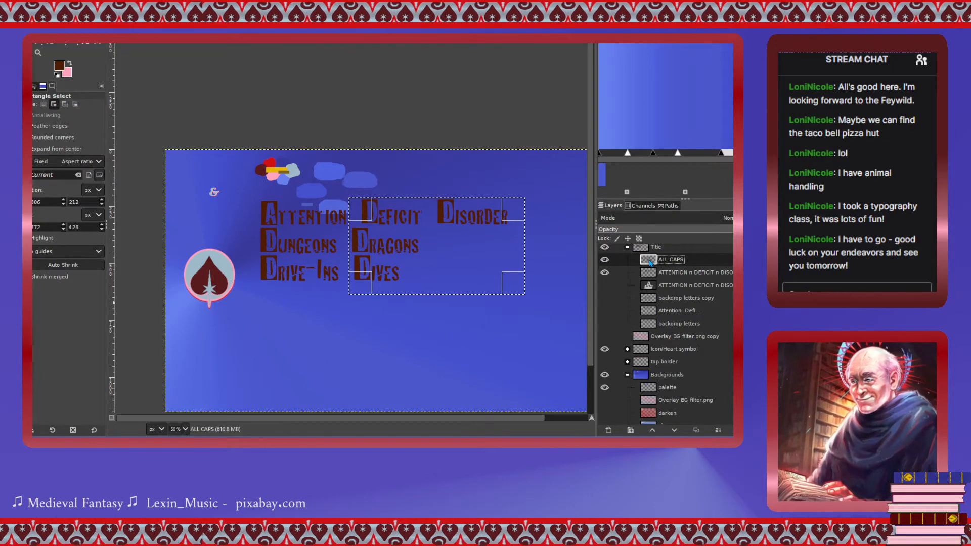
click(680, 113)
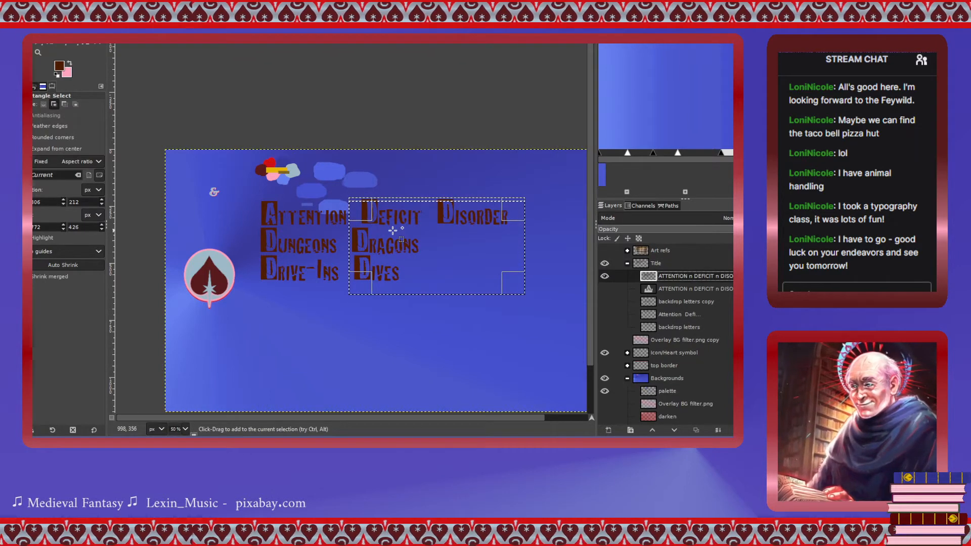
Cut and paste the selected title words, shift them slightly right to widen the ampersand gap, and anchor them.
key(ctrl+x)
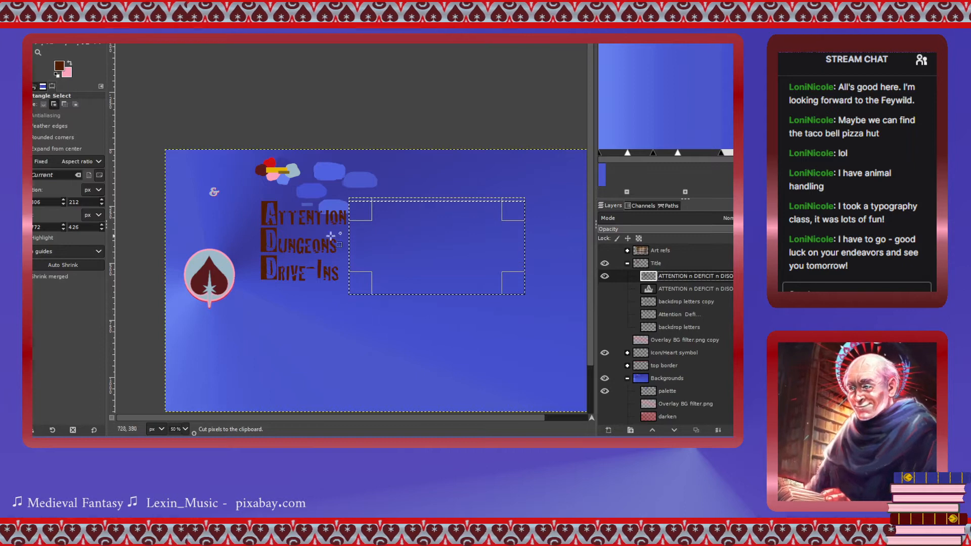
key(ctrl+v)
key(m)
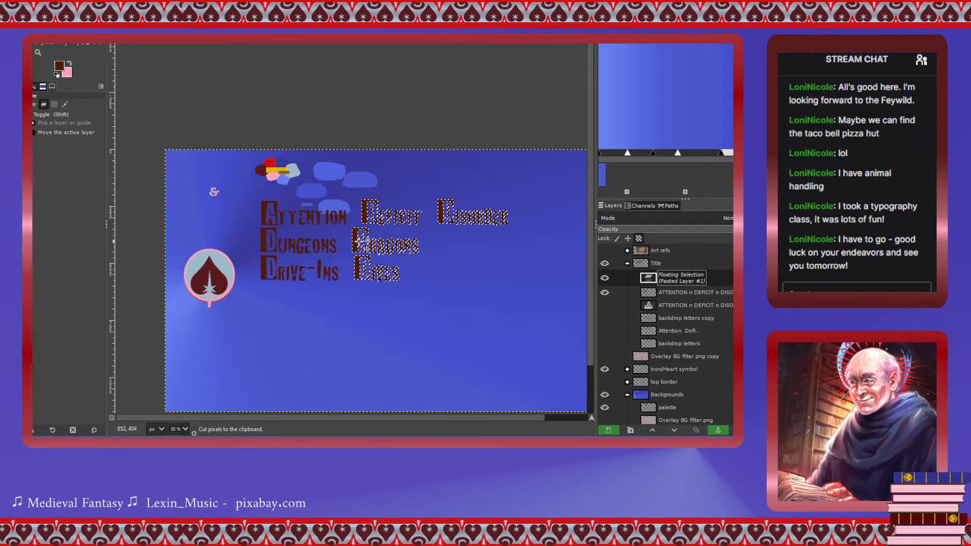
drag(357, 242, 364, 243)
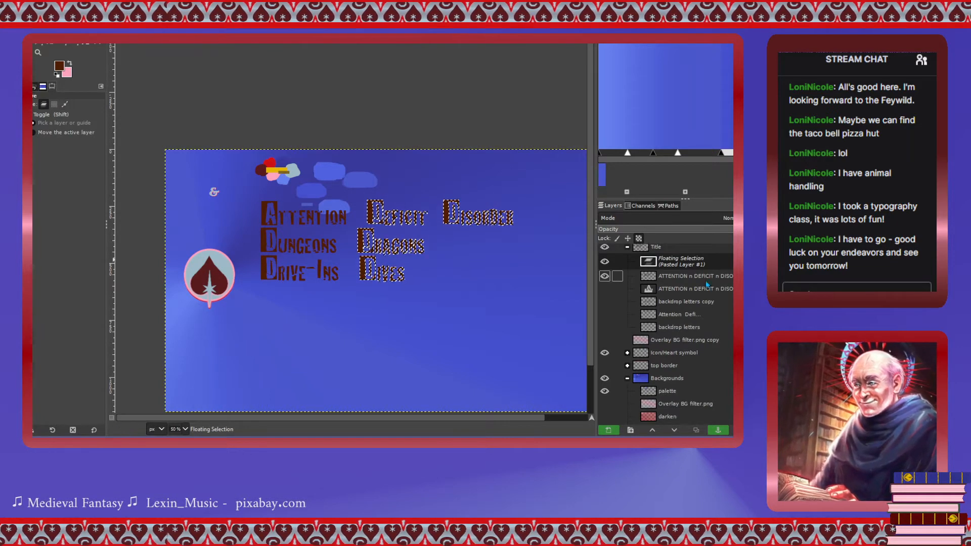
click(719, 430)
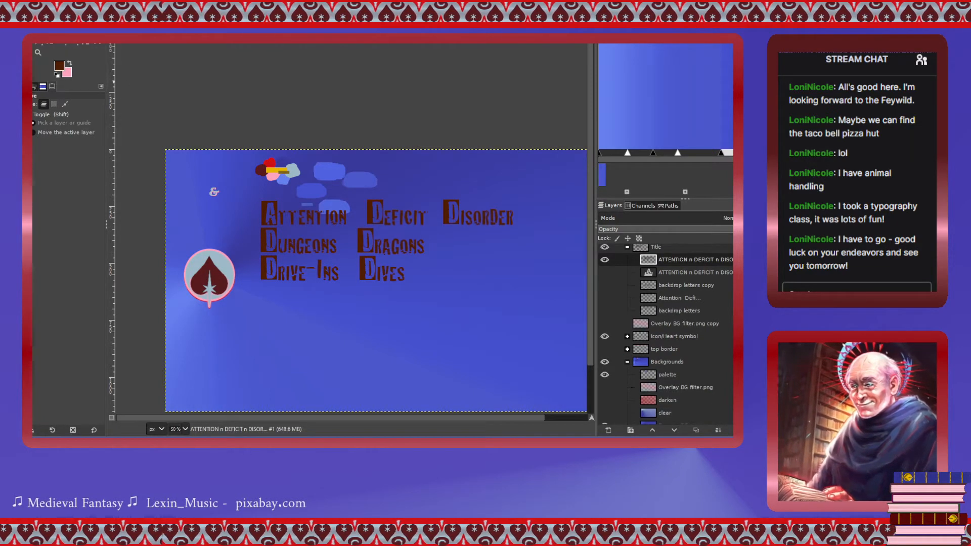
Cut out the word Disorder, paste it slightly farther right from Deficit, and anchor it to the title layer.
key(r)
mouse_move(440, 198)
mouse_down()
mouse_move(535, 234)
mouse_move(442, 214)
mouse_up()
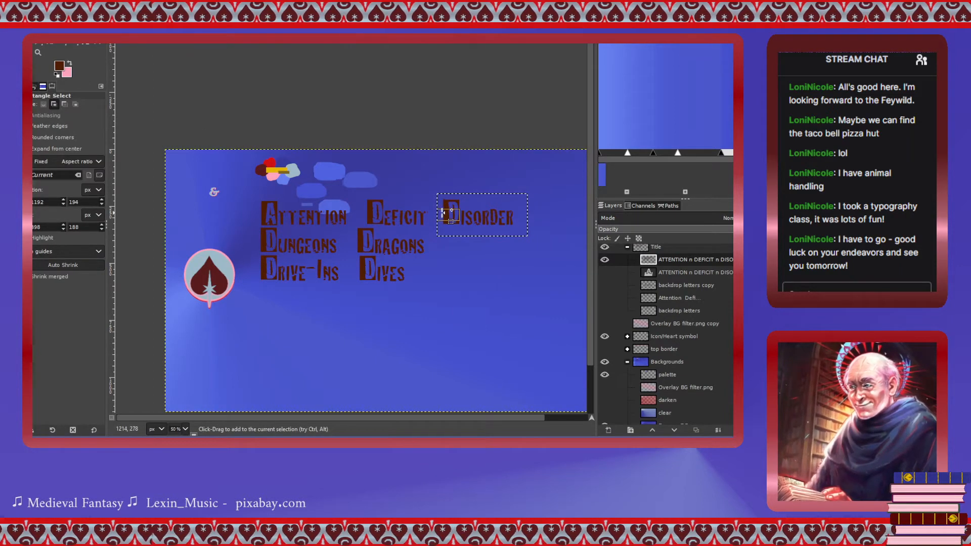
key(ctrl+x)
key(ctrl+v)
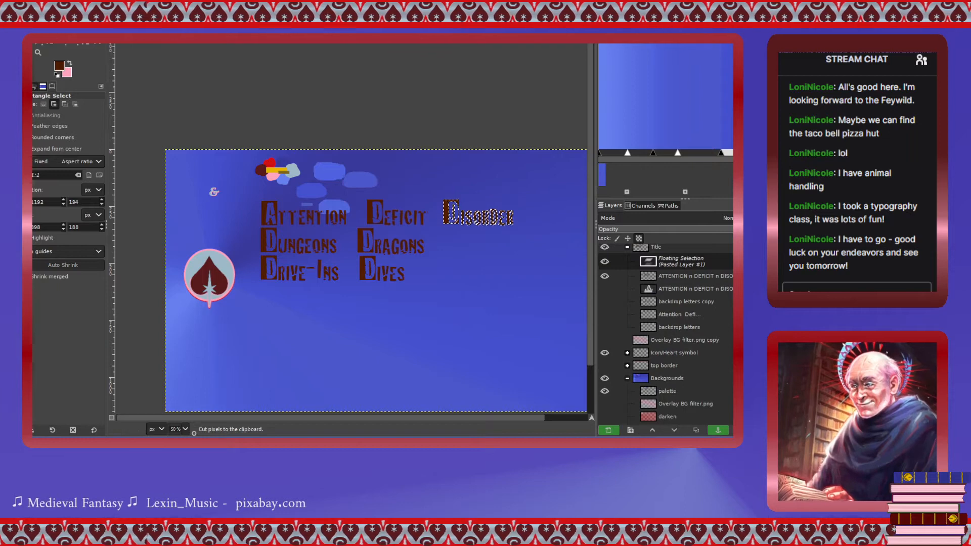
key(m)
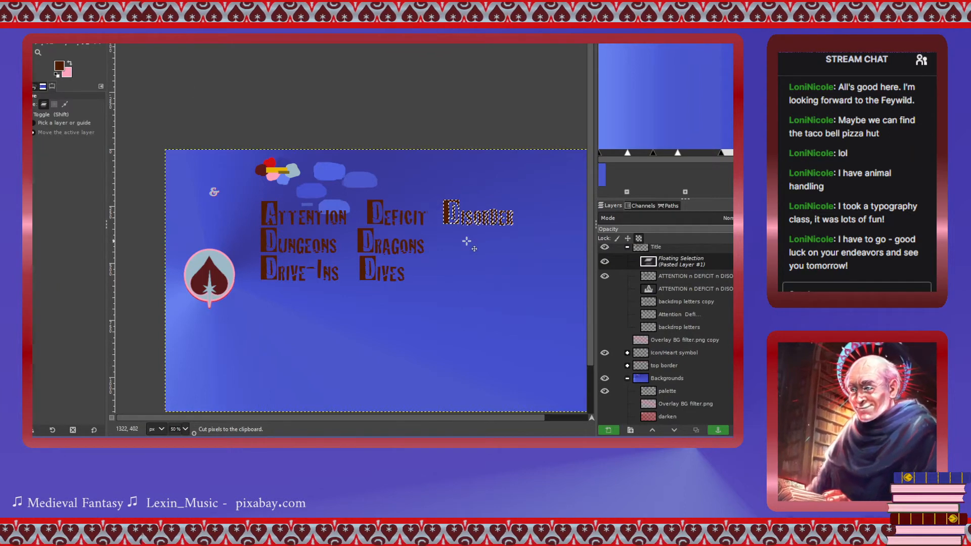
scroll(461, 230, up, 3)
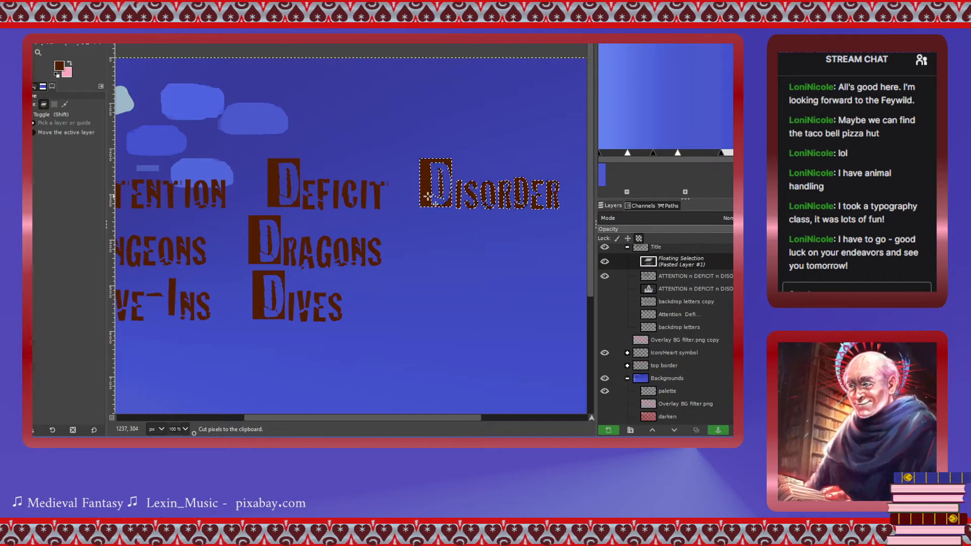
drag(427, 197, 431, 197)
key(ctrl+v)
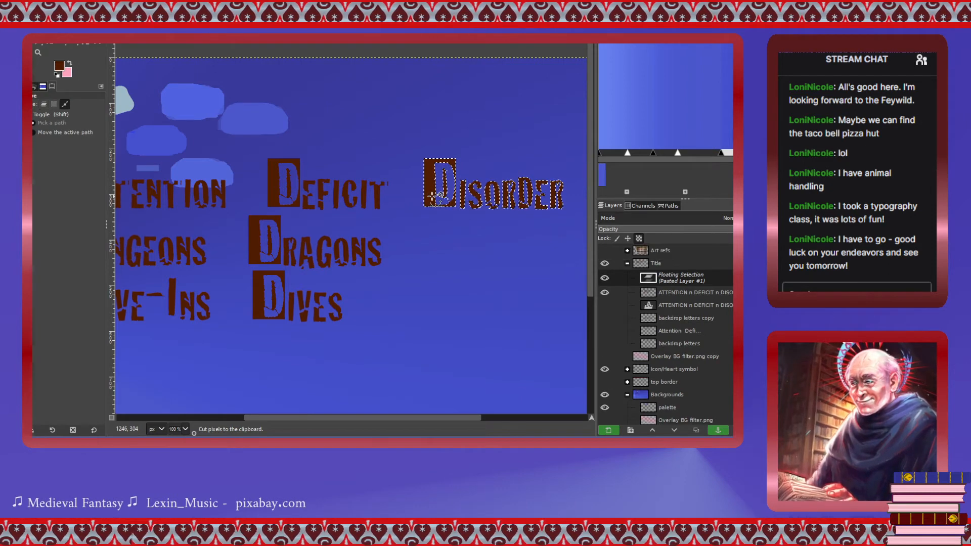
key(ctrl+h)
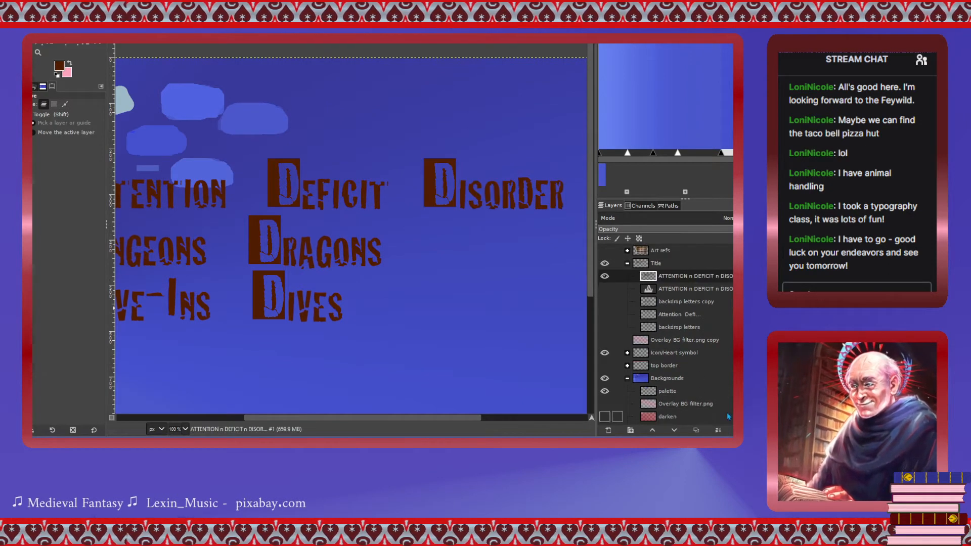
Select all three title lines with one rectangle of about 1216 × 459 px, leaving out the ampersand and heart icon.
scroll(313, 295, left, 5)
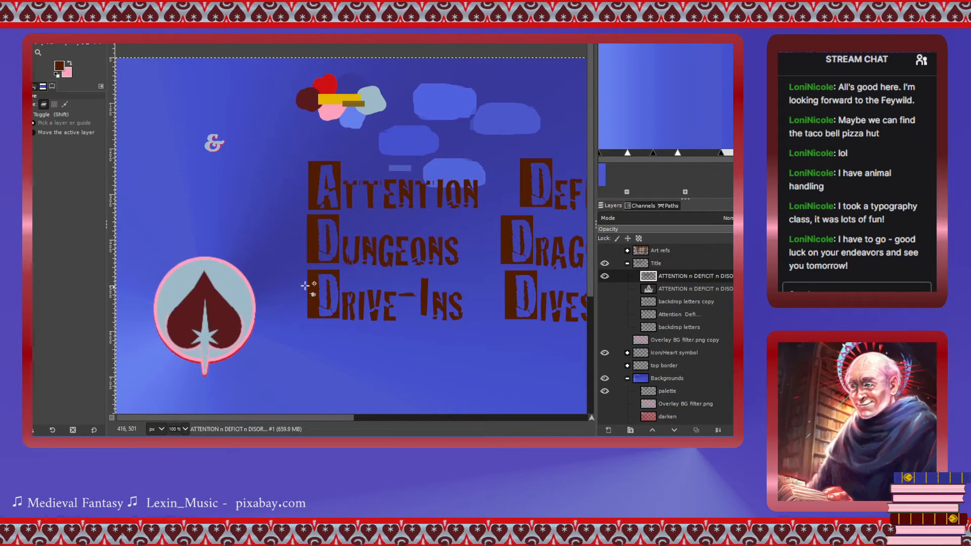
key(r)
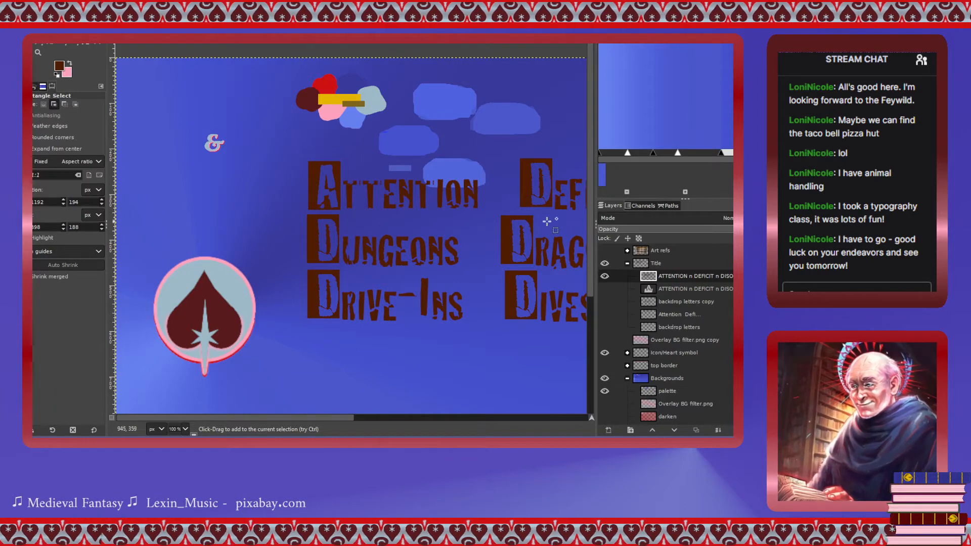
scroll(340, 218, down, 1)
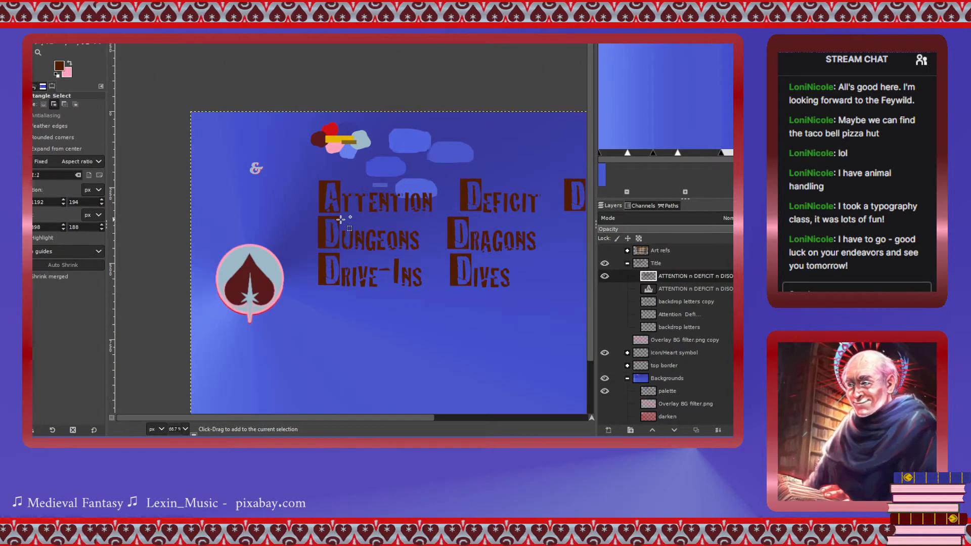
scroll(340, 218, right, 3)
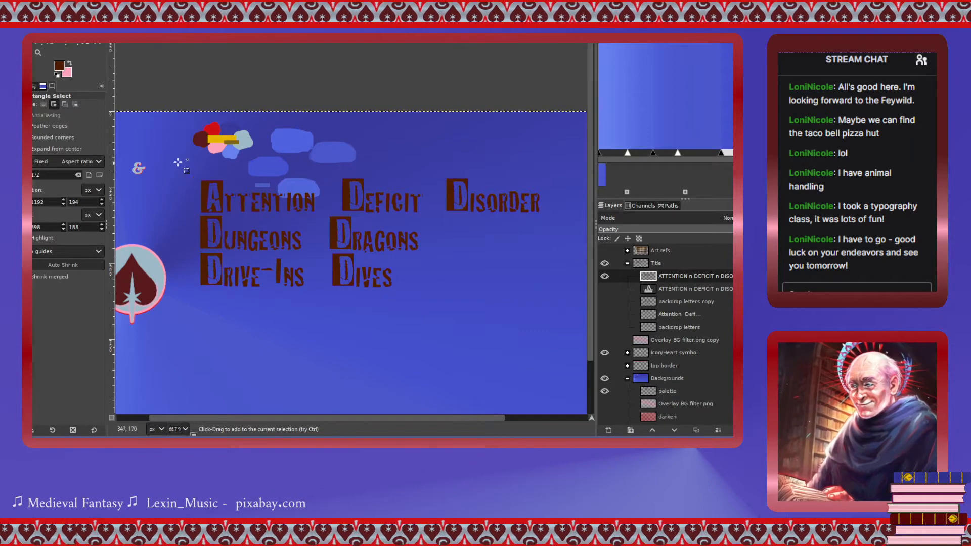
drag(172, 162, 556, 302)
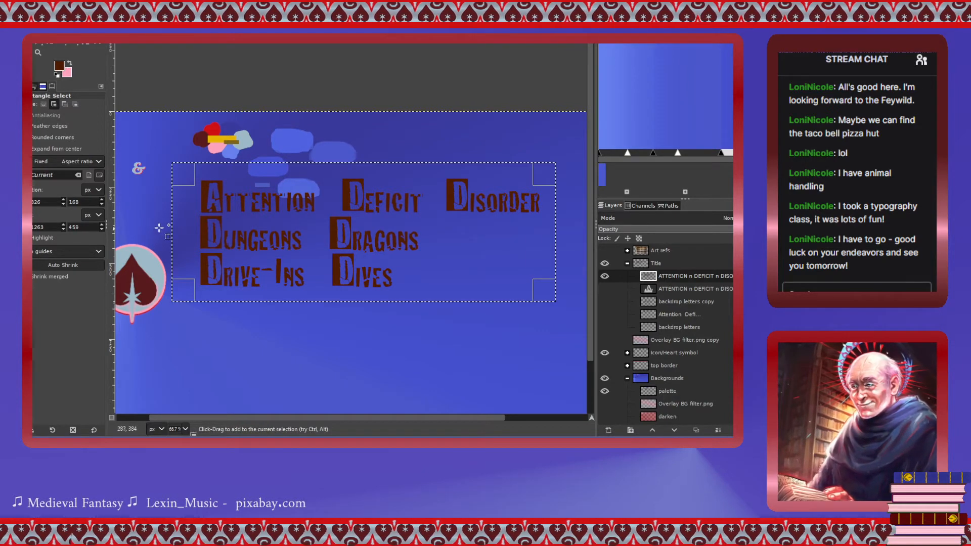
drag(174, 225, 187, 225)
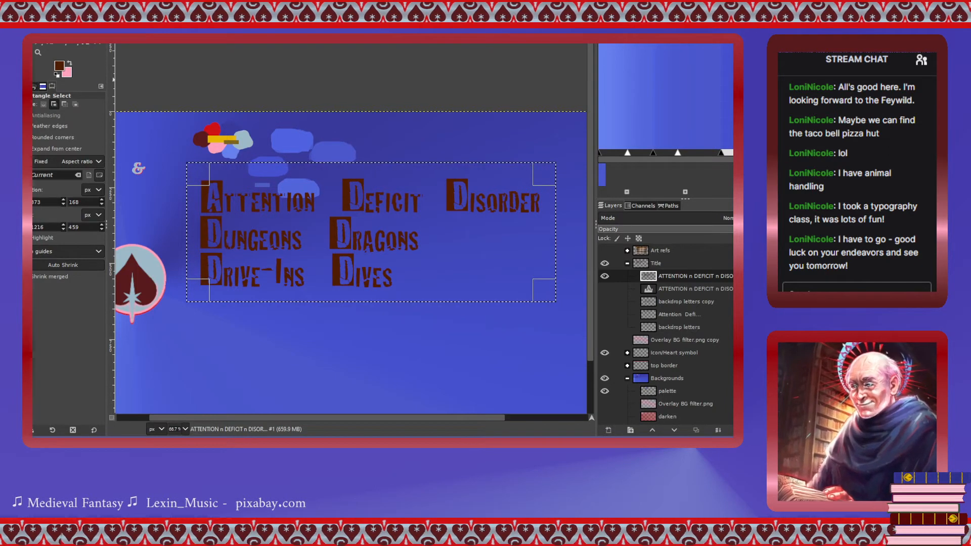
Select only the dark brown lettering by color, intersecting it with the rectangle around the three title lines.
key(shift+o)
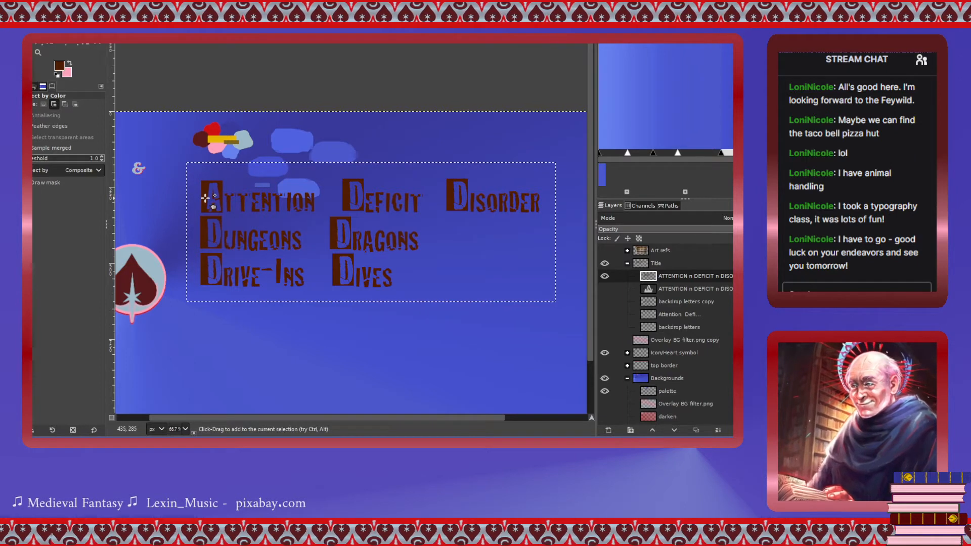
click(76, 105)
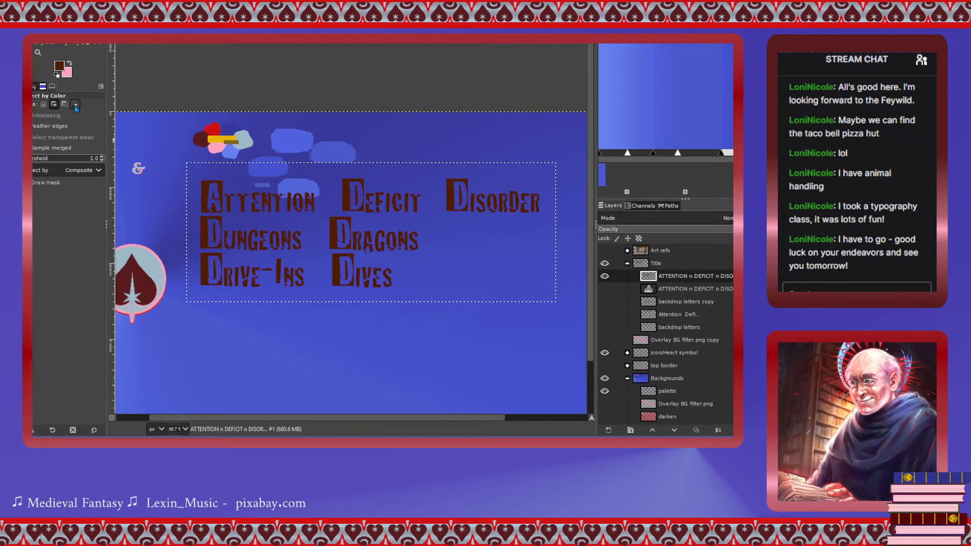
click(212, 206)
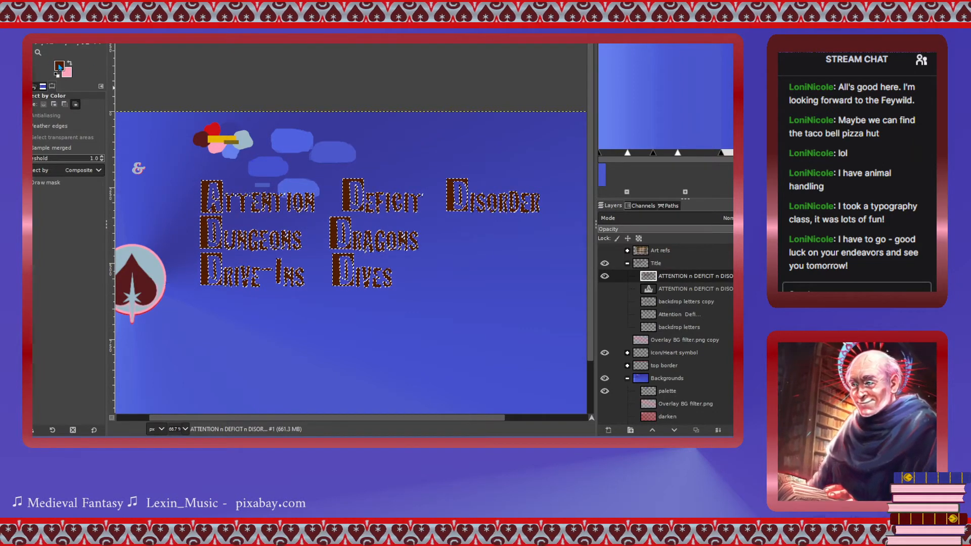
Pick the palette's red and grey-blue as working colors and paint all the selected title lettering red with a 162 px pencil.
key(o)
click(213, 128)
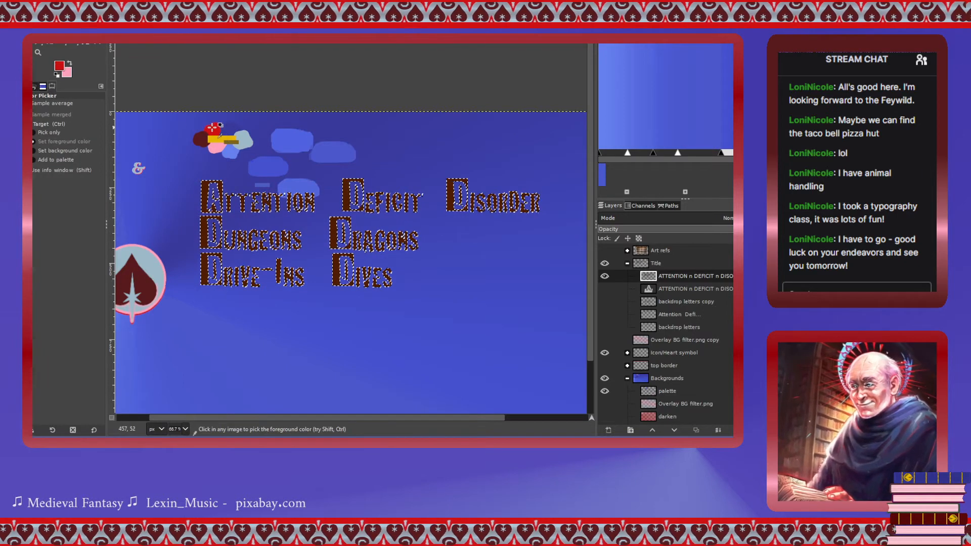
click(71, 65)
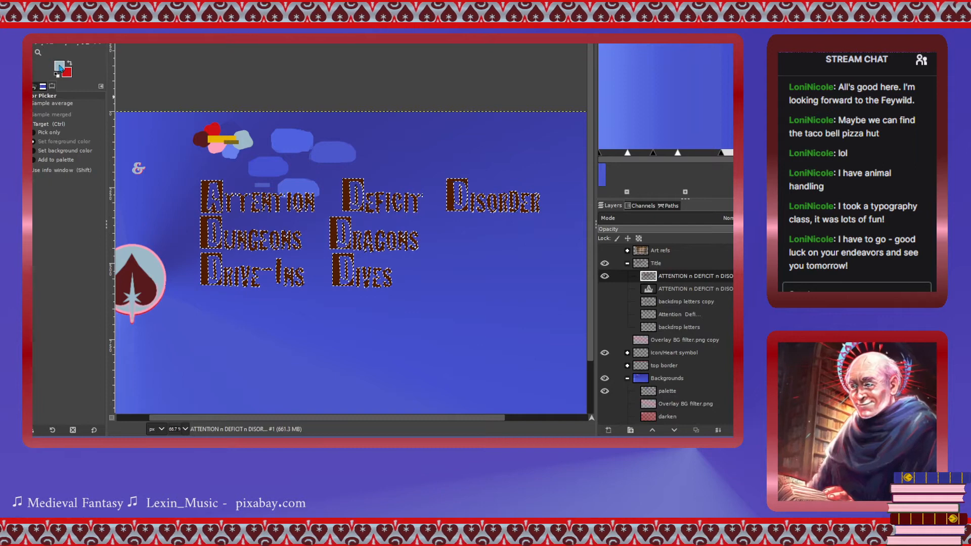
click(39, 45)
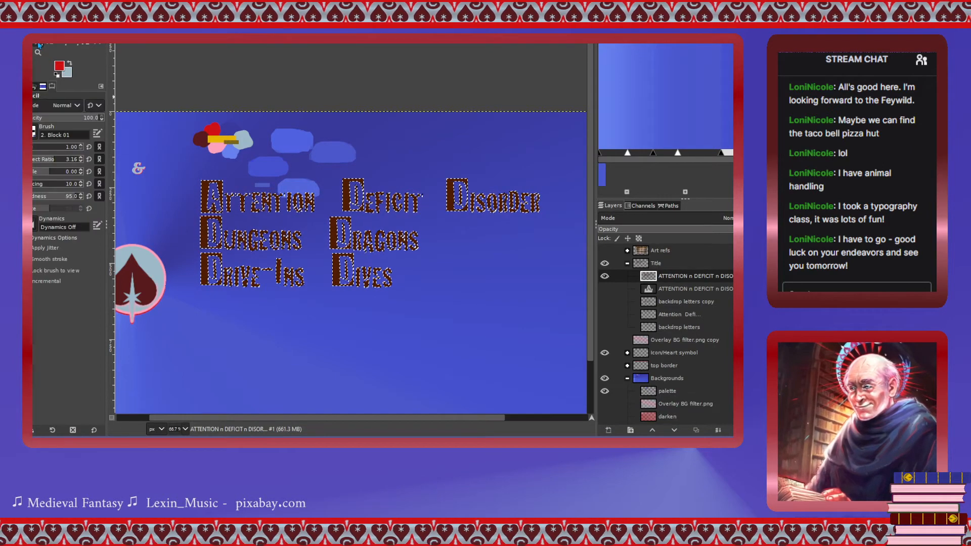
click(40, 150)
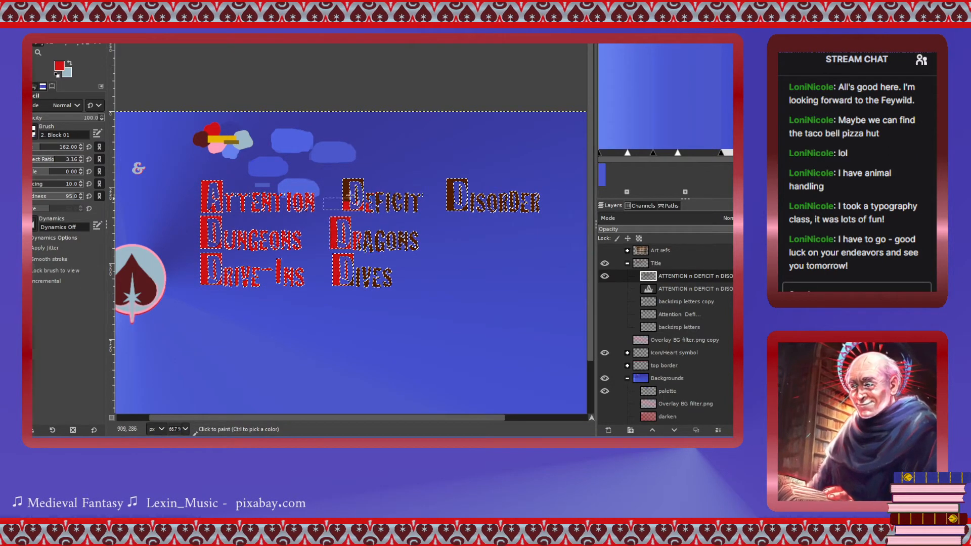
click(530, 192)
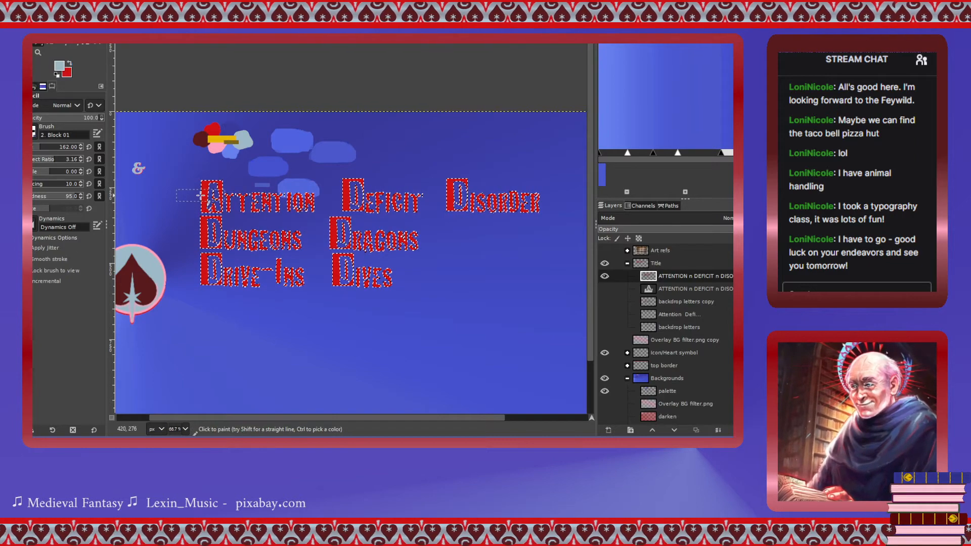
Paint the initial capital blocks of Attention, Dungeons and Drive-Ins in grey-blue with the pencil.
scroll(201, 195, up, 3)
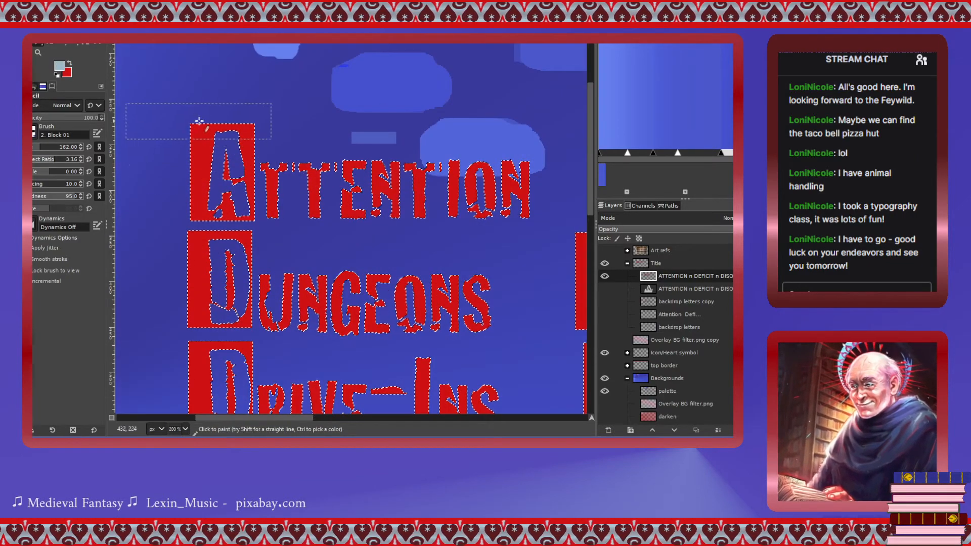
drag(185, 125, 186, 157)
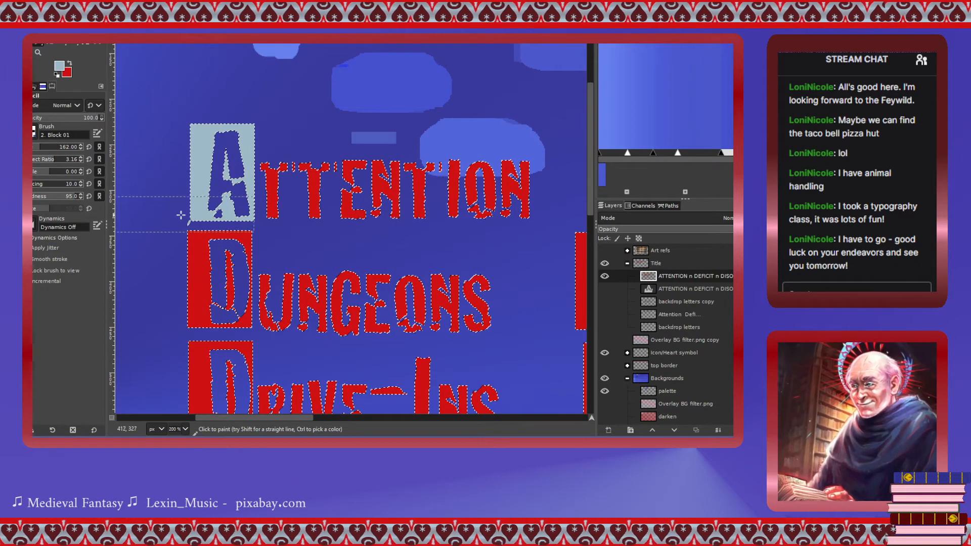
scroll(177, 215, down, 3)
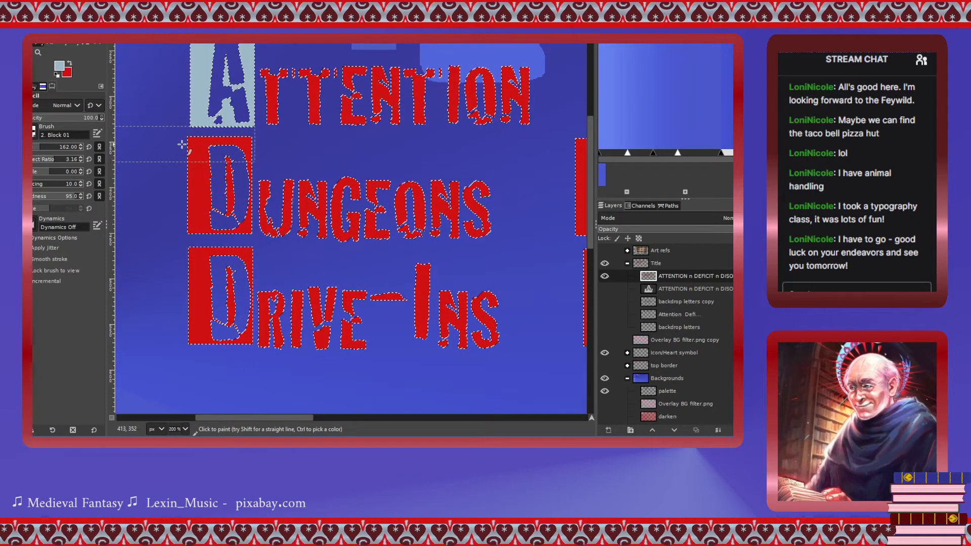
drag(183, 145, 181, 173)
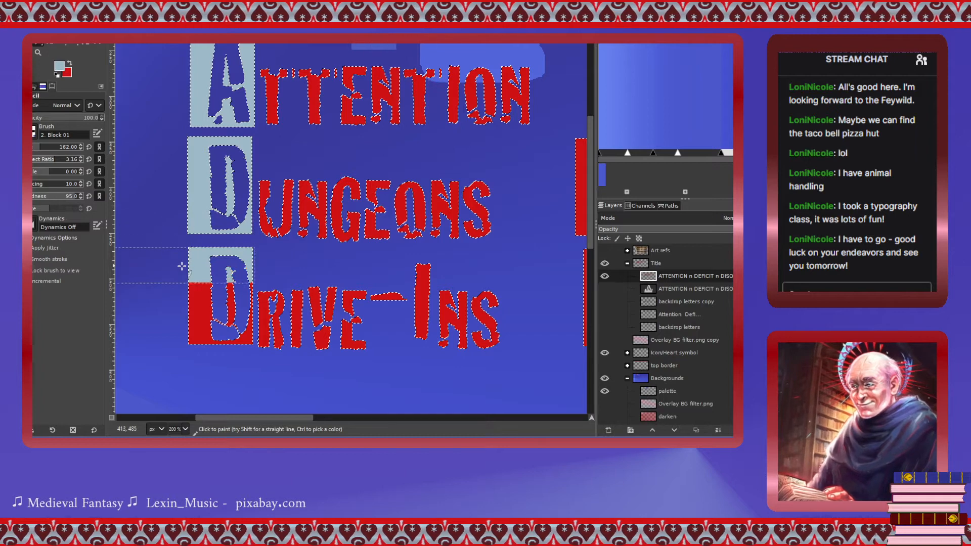
drag(182, 266, 180, 327)
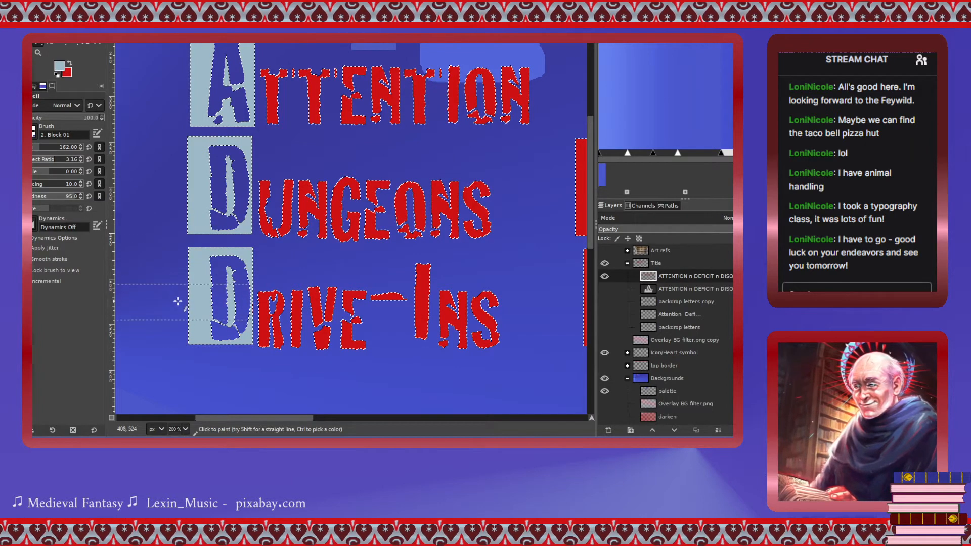
Recolor the initial blocks of Deficit, Dragons and Dives grey-blue, using the pencil at 137 px for Deficit and Bucket Fill for the other two.
scroll(199, 287, down, 2)
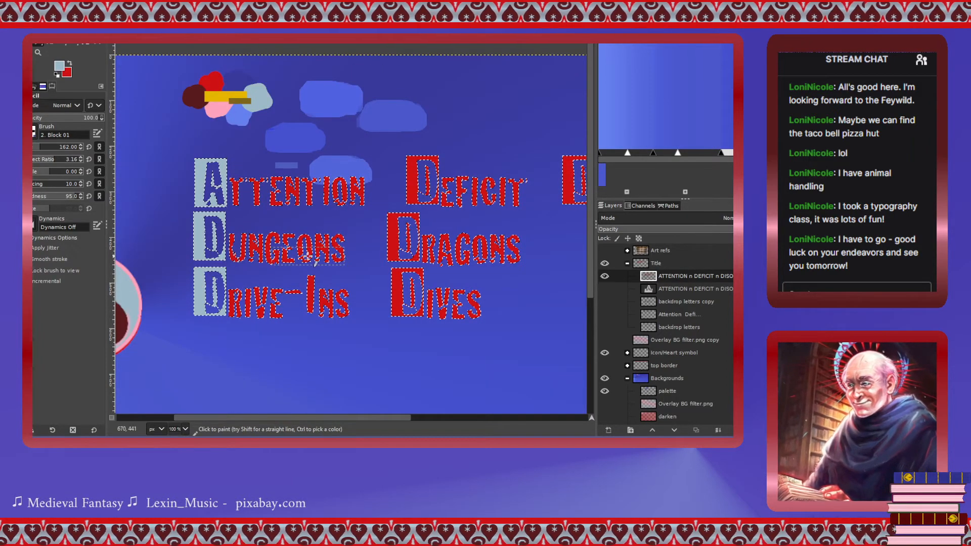
scroll(308, 256, right, 1)
scroll(292, 154, up, 1)
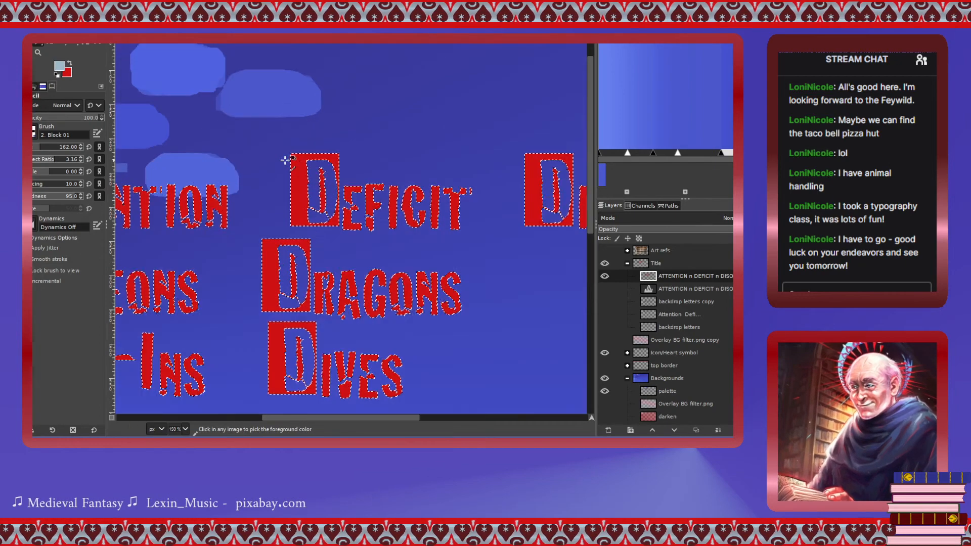
click(81, 149)
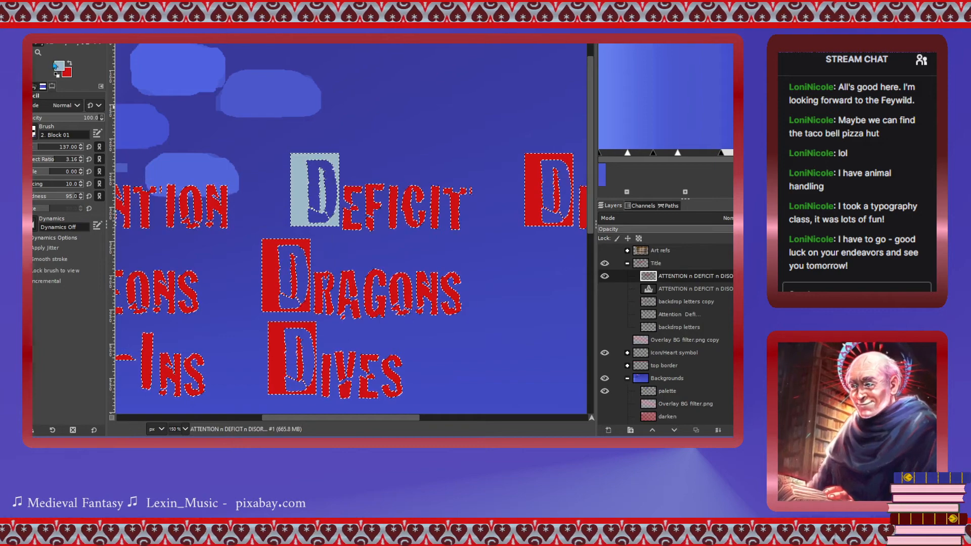
key(shift+b)
click(267, 255)
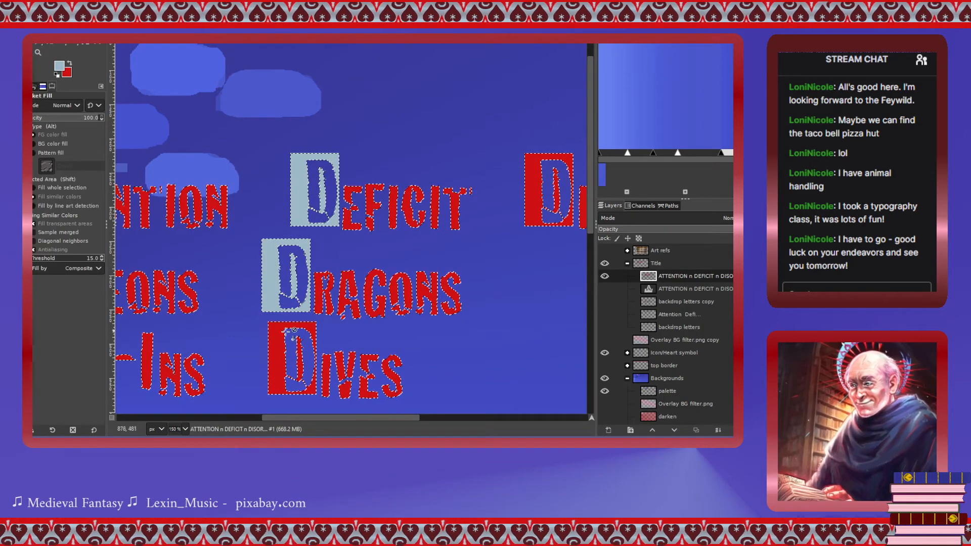
click(310, 336)
Go over the initial blocks of Dragons and Dives with the grey-blue pencil to cover leftover red specks.
scroll(323, 336, up, 3)
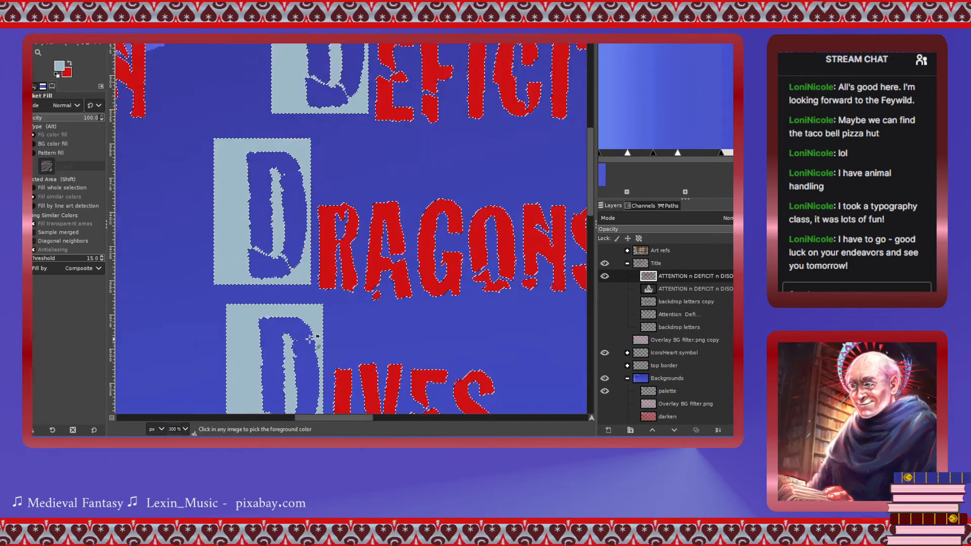
key(ctrl)
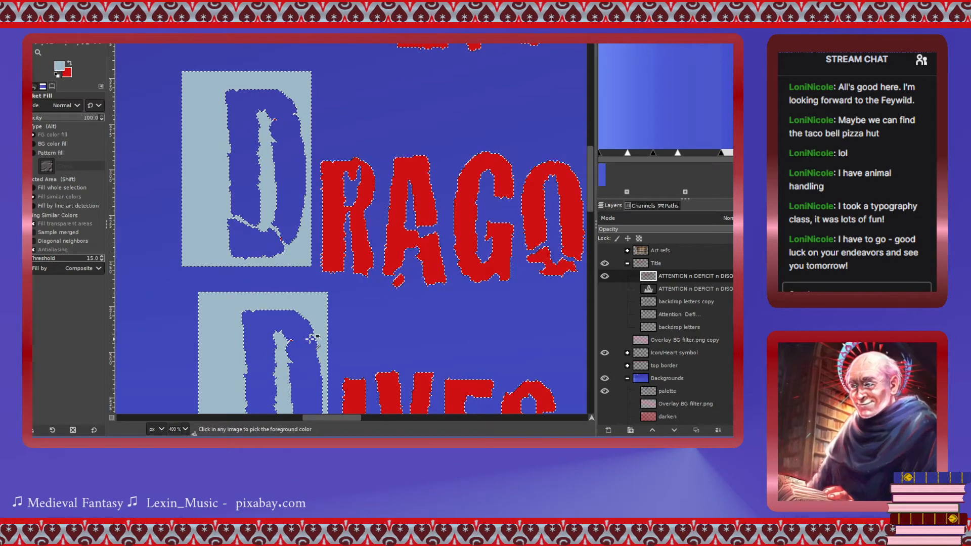
click(39, 46)
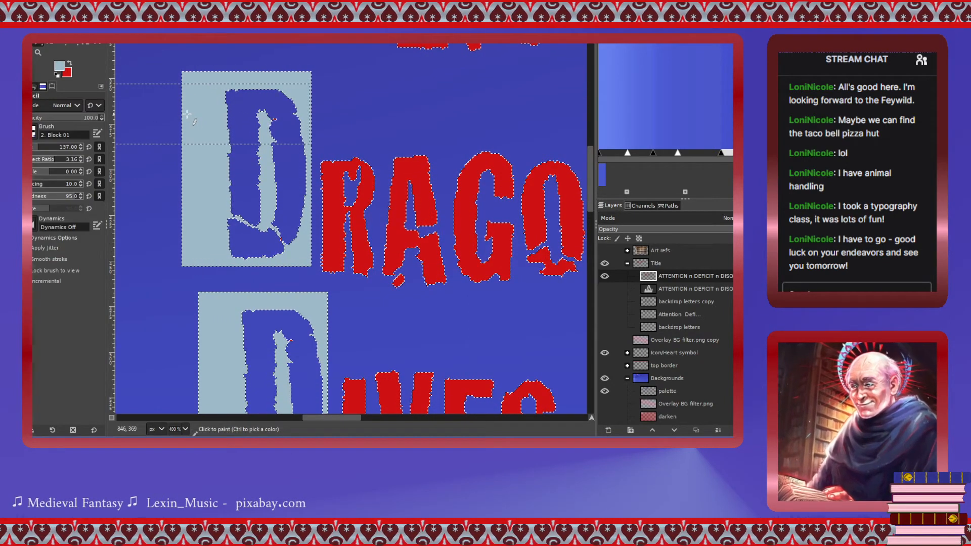
scroll(186, 228, down, 5)
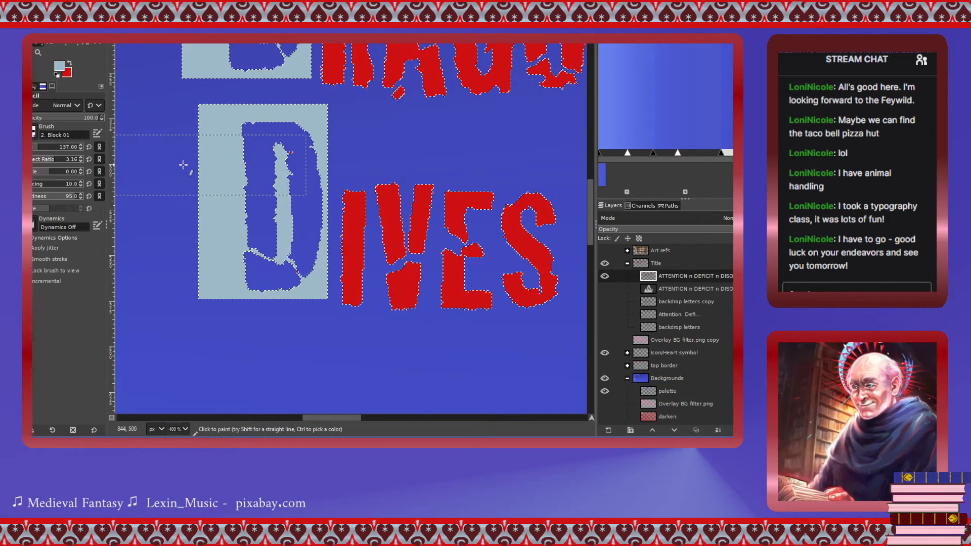
click(195, 260)
Paint the initial capital block of Disorder in grey-blue with the 137 px pencil.
scroll(194, 261, left, 5)
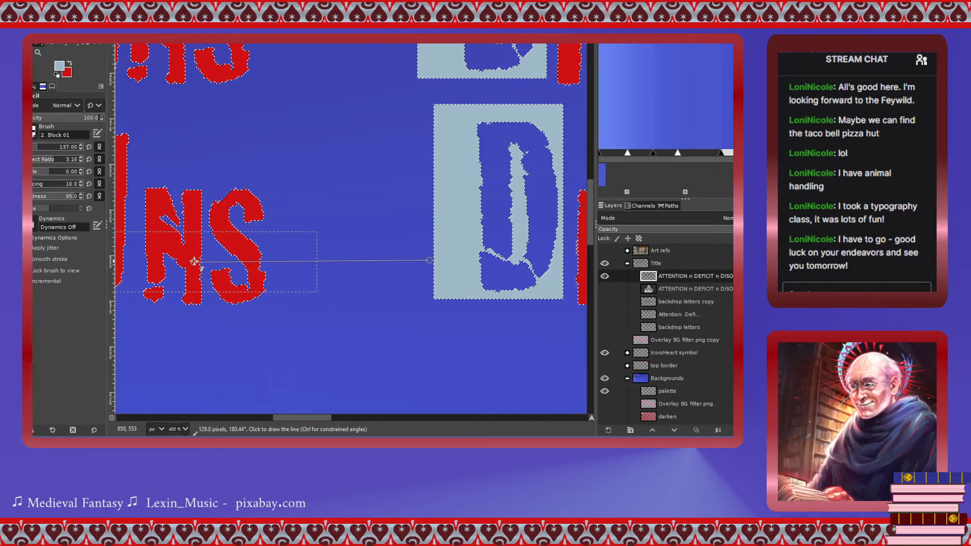
scroll(229, 244, up, 4)
scroll(262, 189, right, 20)
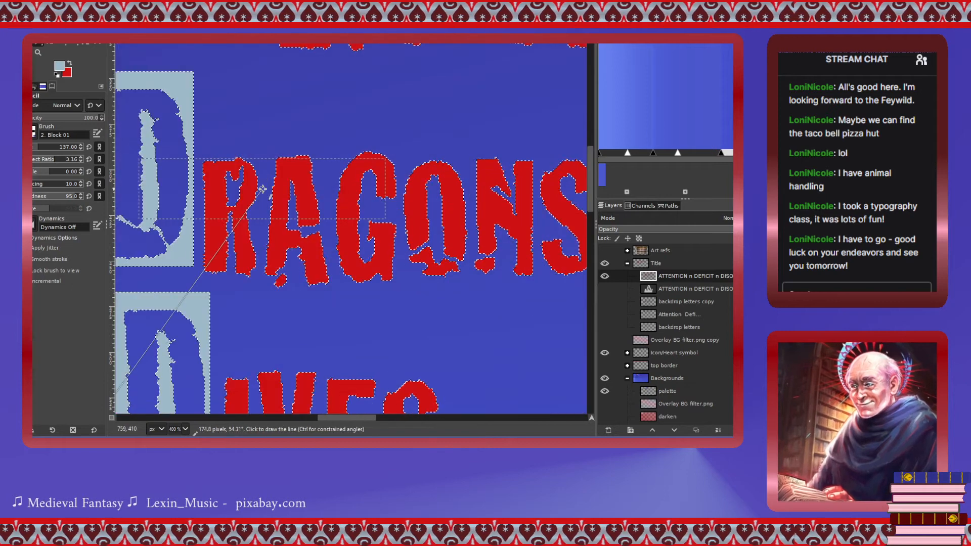
scroll(352, 212, up, 9)
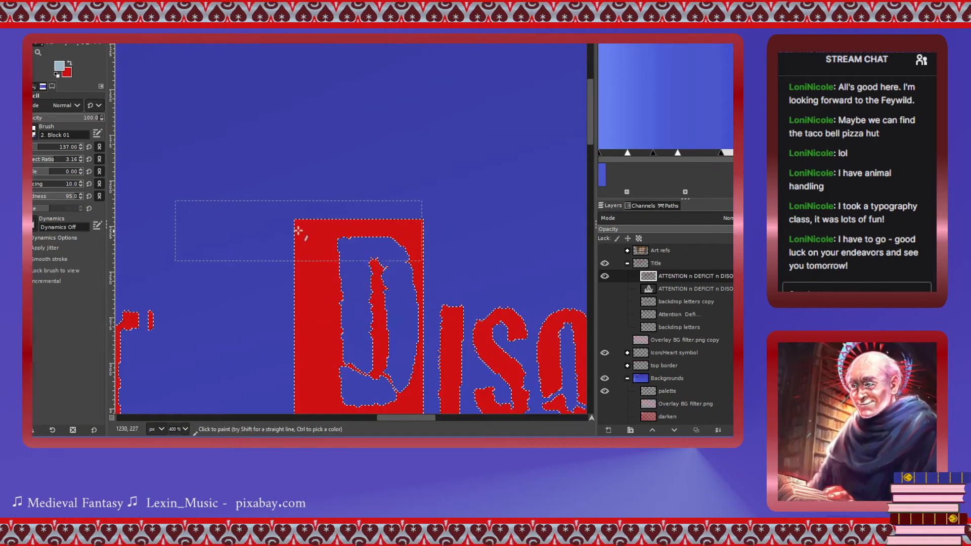
scroll(310, 157, down, 2)
drag(299, 146, 307, 147)
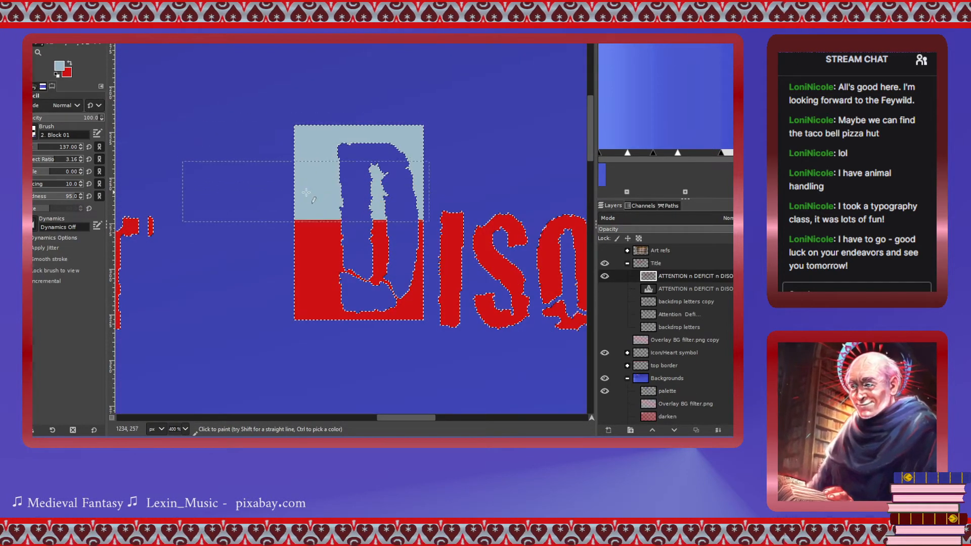
scroll(311, 306, down, 3)
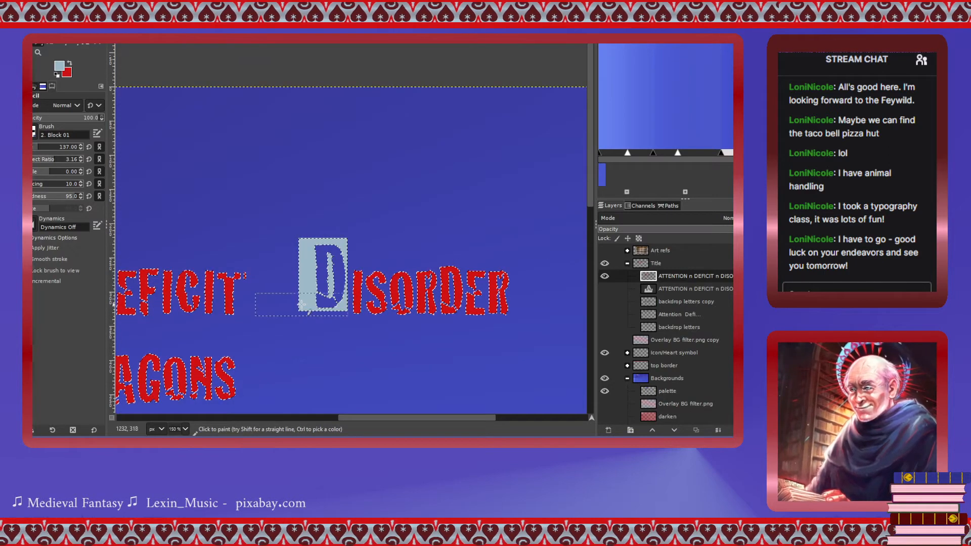
Clear the selection around the lettering and duplicate the recolored title layer.
scroll(301, 300, down, 2)
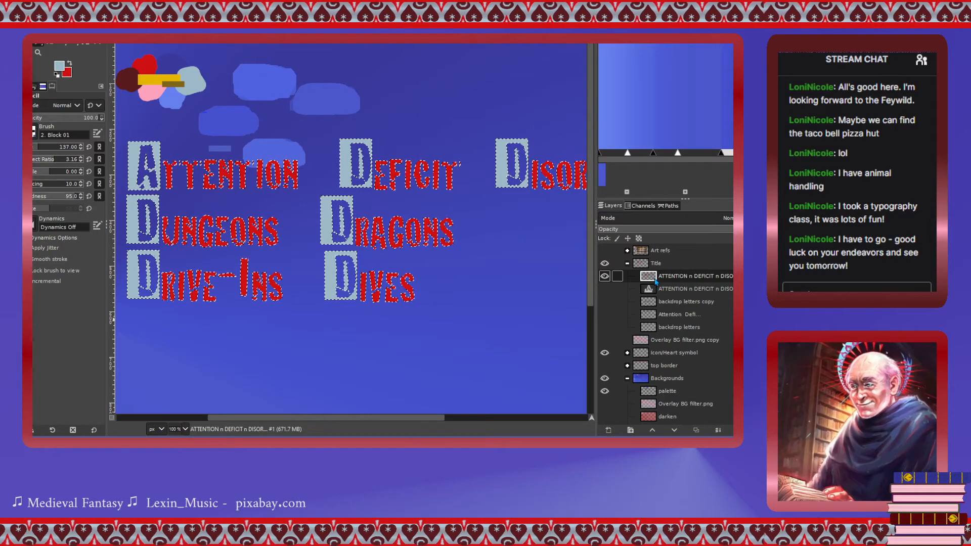
key(ctrl)
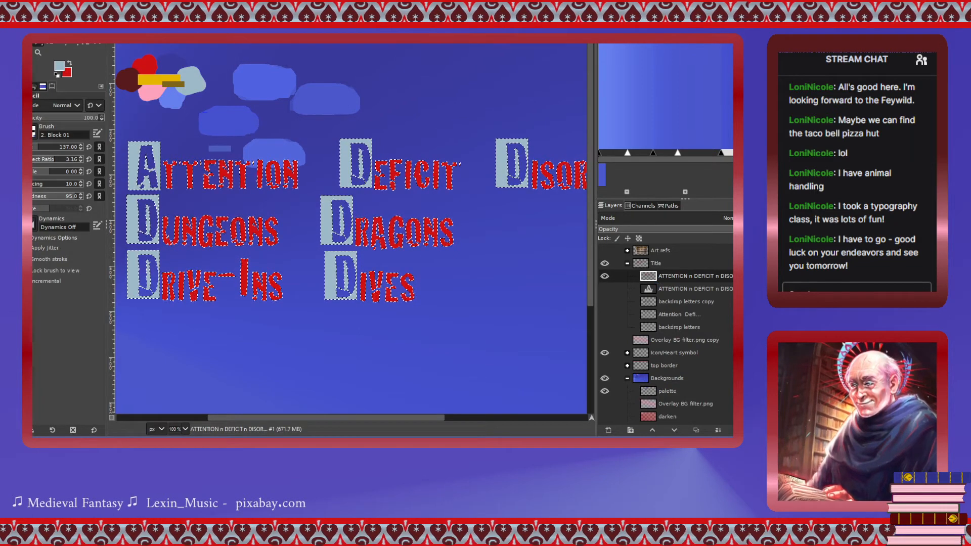
key(ctrl+shift+a)
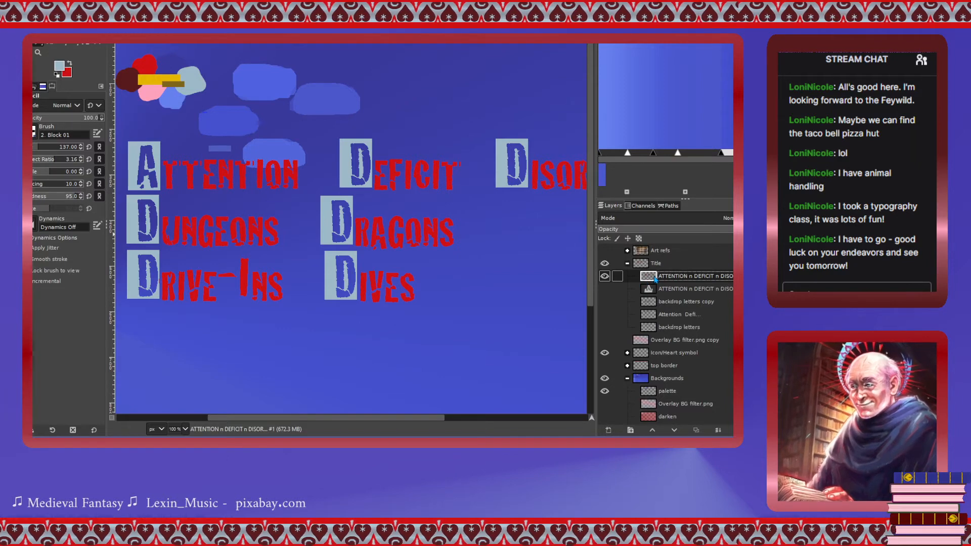
key(ctrl+shift+d)
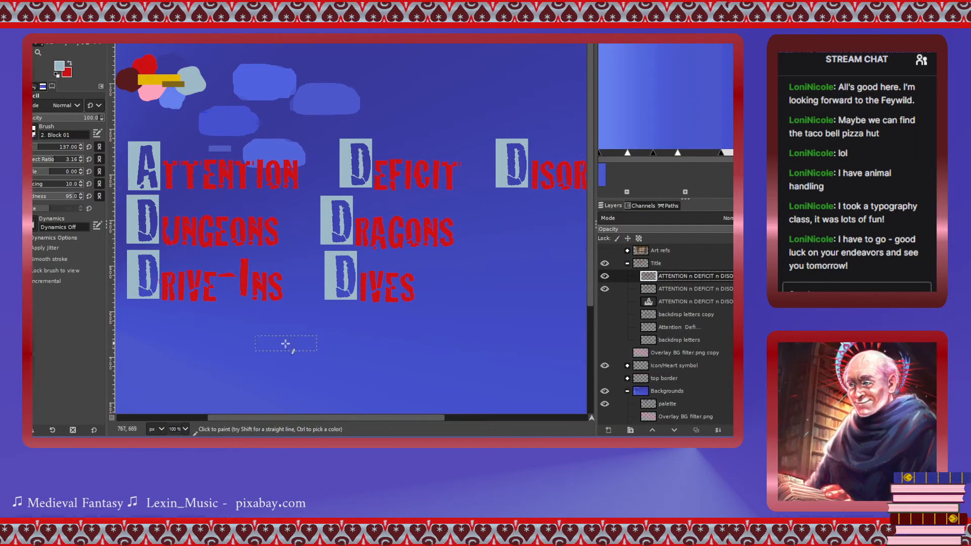
Move the duplicated title layer slightly up and left to offset it from the original lettering.
scroll(245, 191, left, 3)
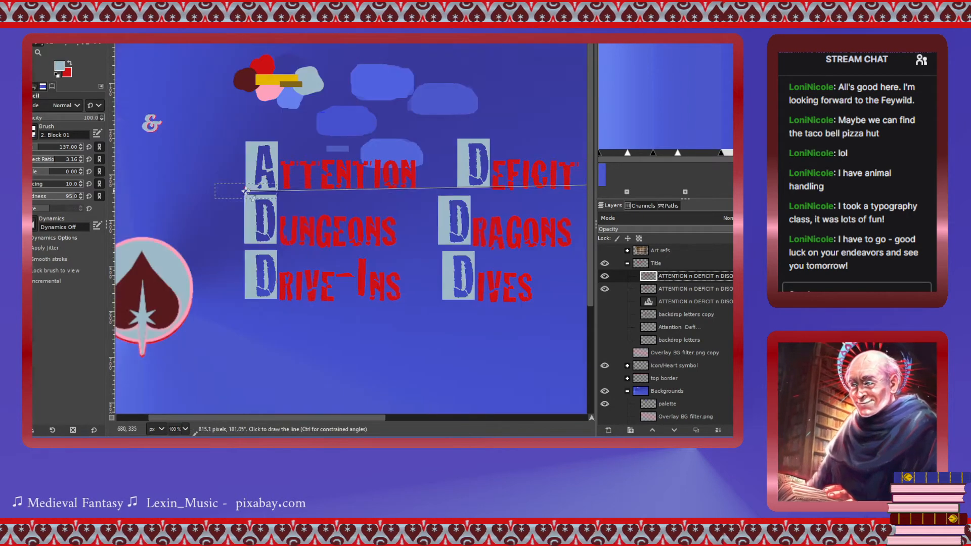
scroll(388, 190, right, 2)
scroll(377, 191, left, 3)
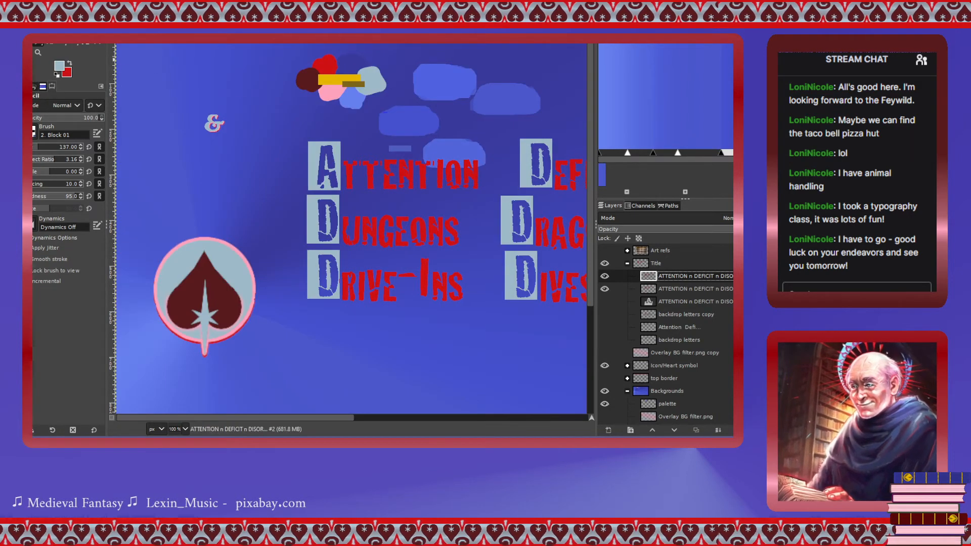
key(m)
drag(320, 173, 320, 172)
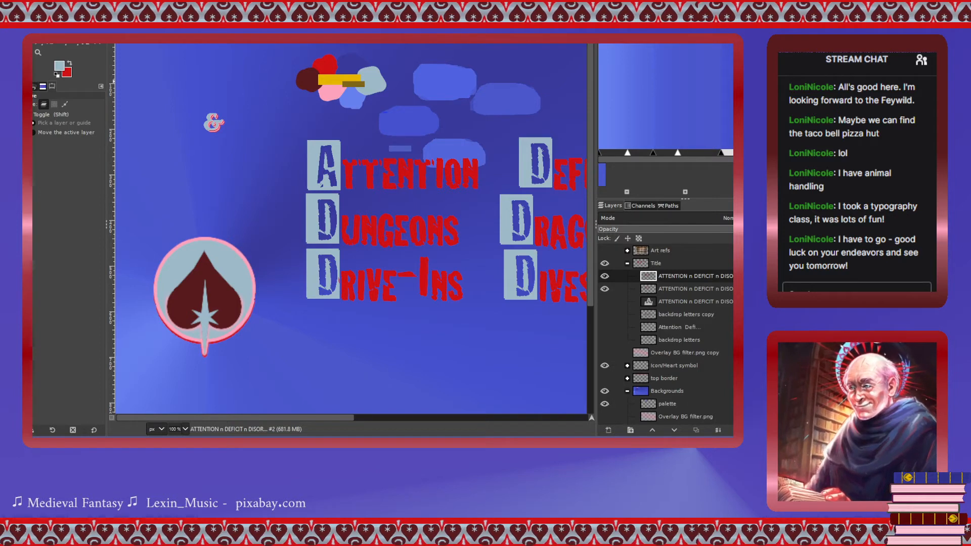
Cut the ampersand out of the duplicate title layer with a rectangle of about 152 × 162 px and clear the selection.
key(r)
drag(198, 103, 267, 176)
key(ctrl+x)
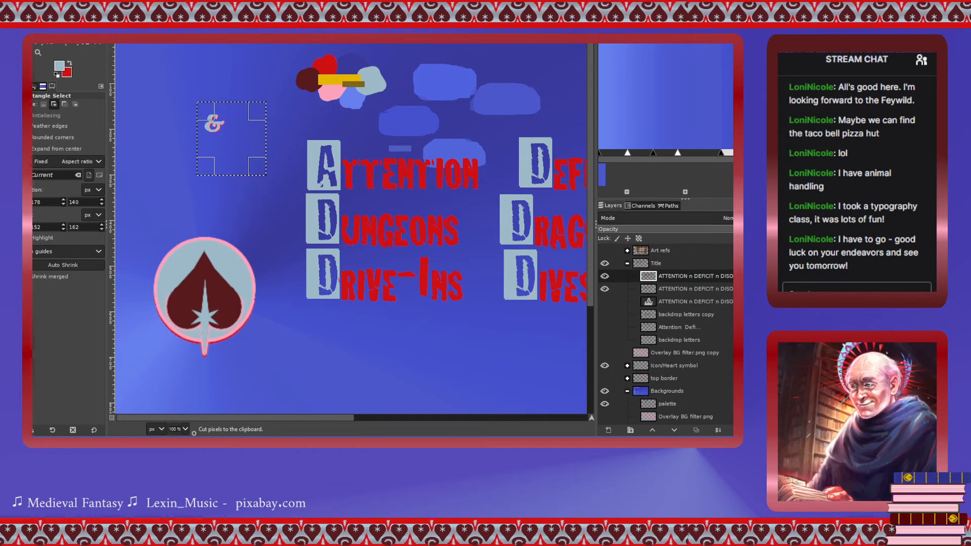
key(ctrl+shift+a)
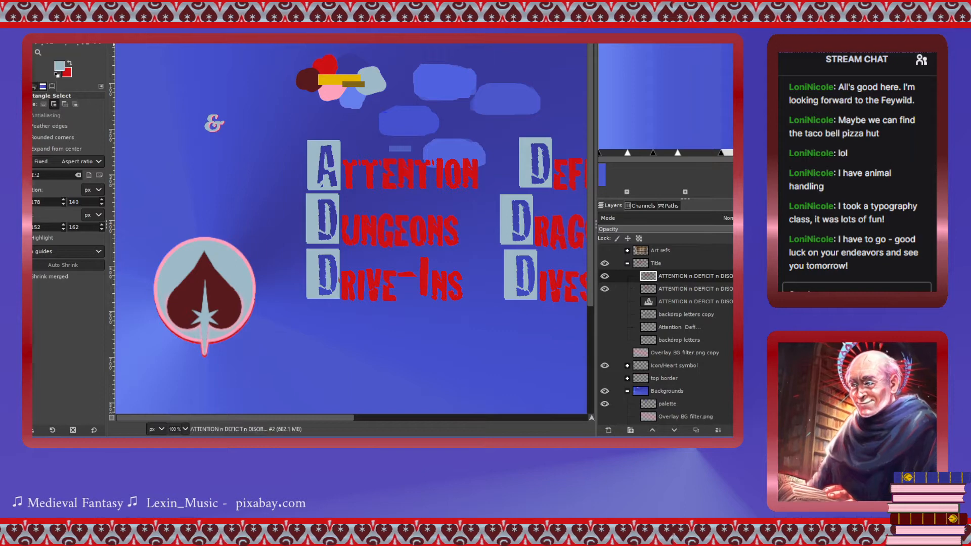
Select the lettering on the duplicate title layer without its empty background and paint it all grey-blue with the 137 px pencil.
scroll(302, 173, down, 2)
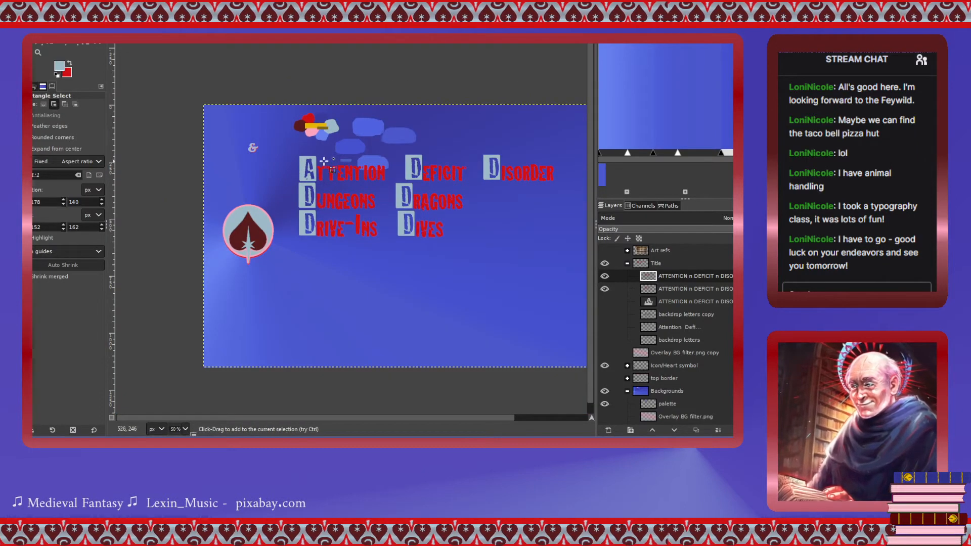
drag(296, 152, 567, 250)
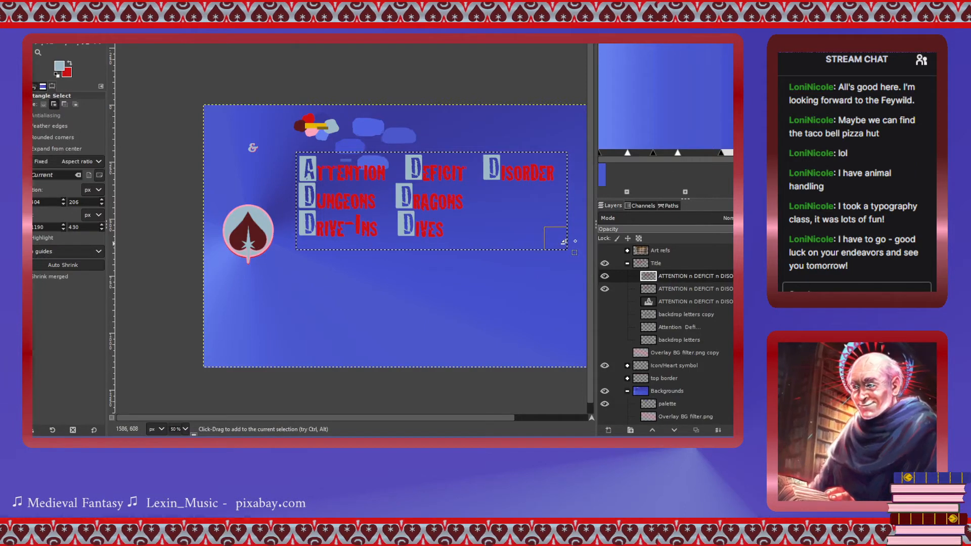
key(shift+o)
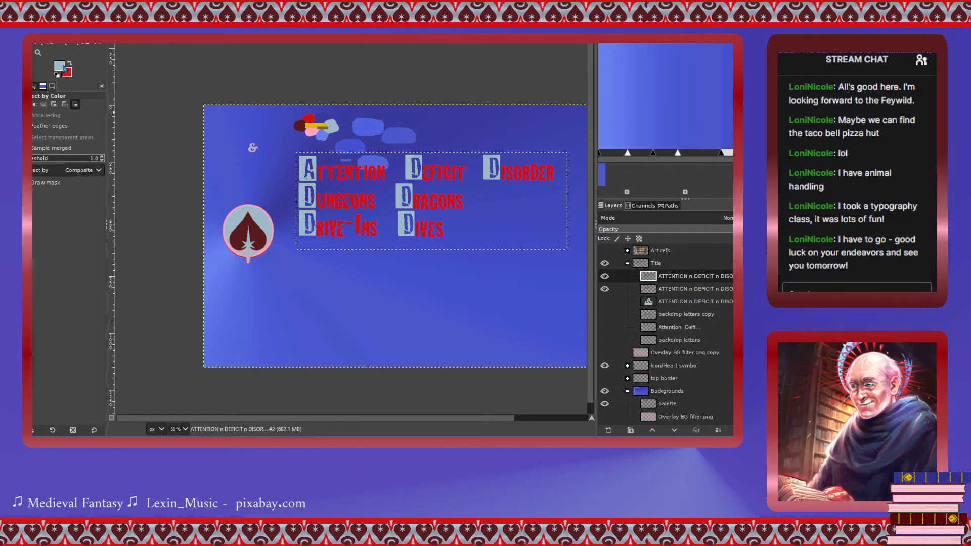
click(65, 103)
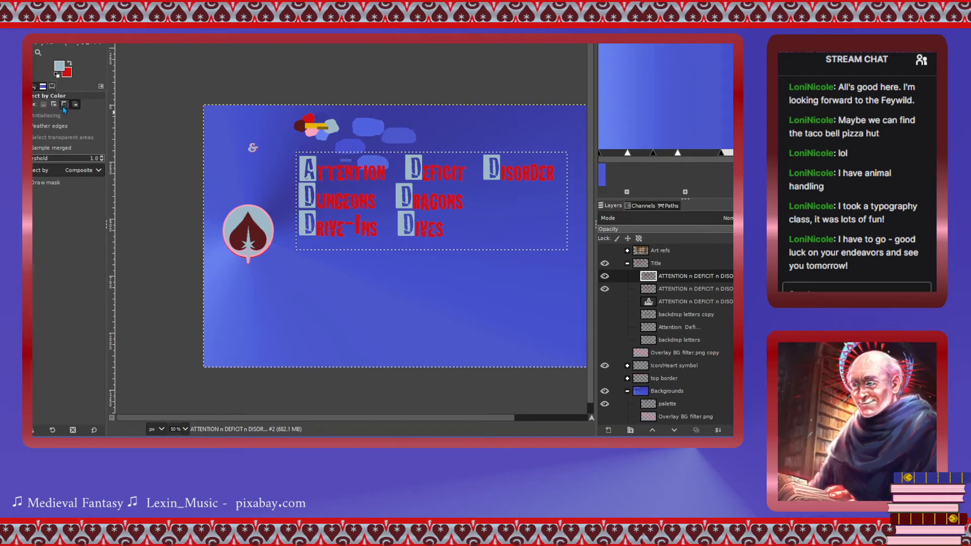
click(523, 228)
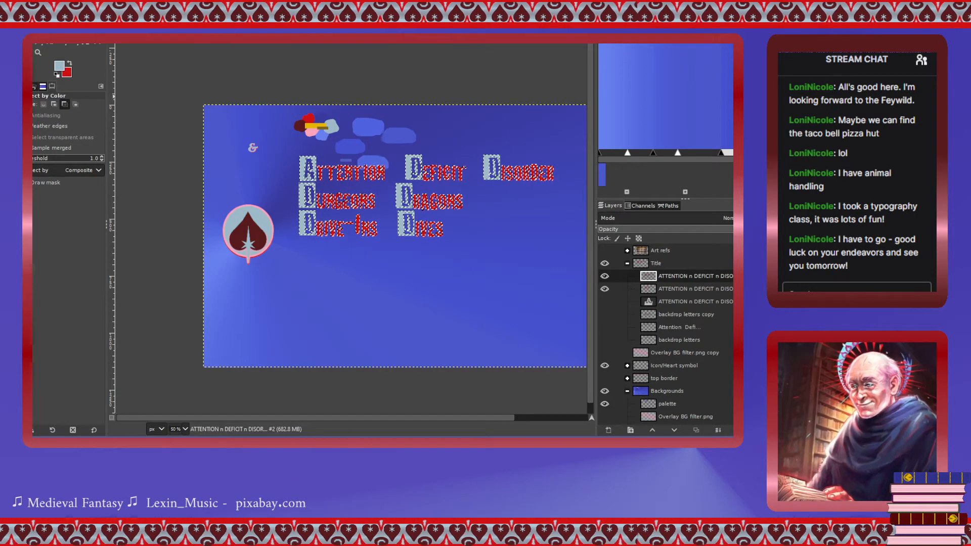
click(36, 45)
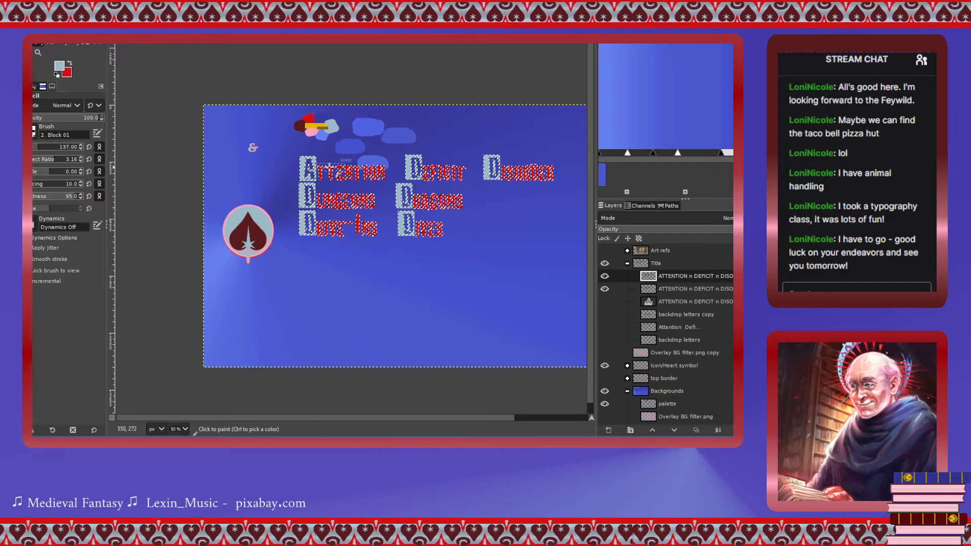
mouse_move(332, 161)
mouse_down()
mouse_move(346, 238)
mouse_move(359, 146)
mouse_move(380, 260)
mouse_move(415, 124)
mouse_move(433, 258)
mouse_move(454, 217)
mouse_up()
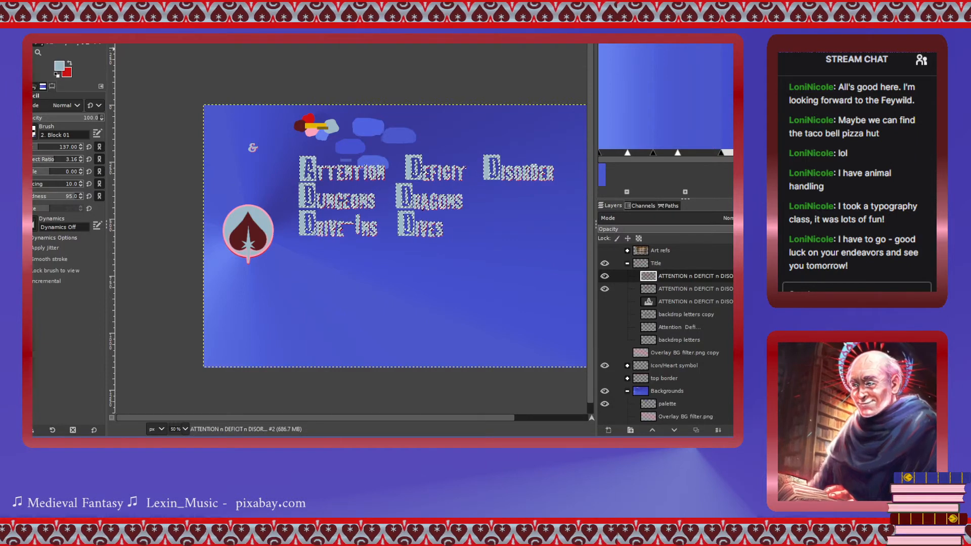
Paint the initial capital blocks of Attention, Dungeons and Drive-Ins red on the duplicate title layer.
click(69, 62)
scroll(314, 199, up, 4)
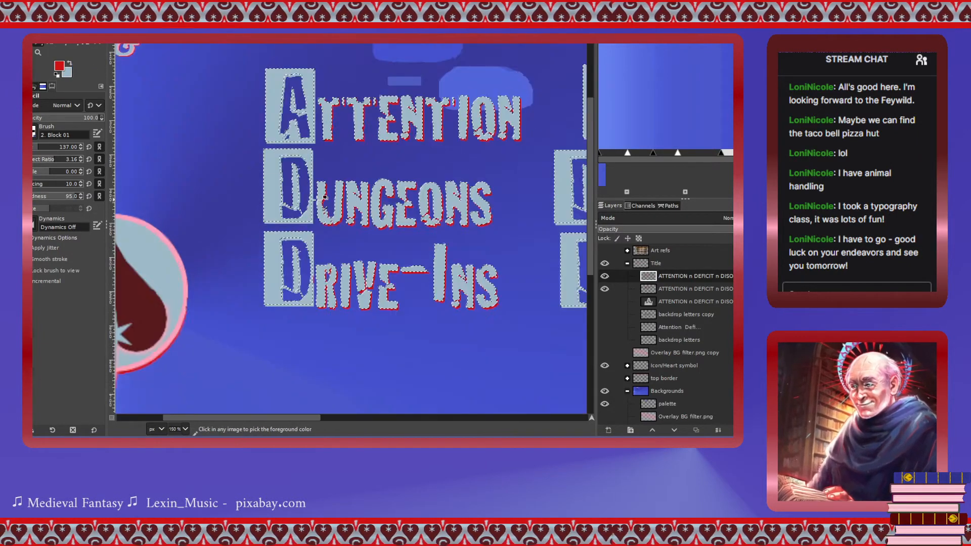
scroll(263, 176, up, 3)
drag(251, 130, 248, 312)
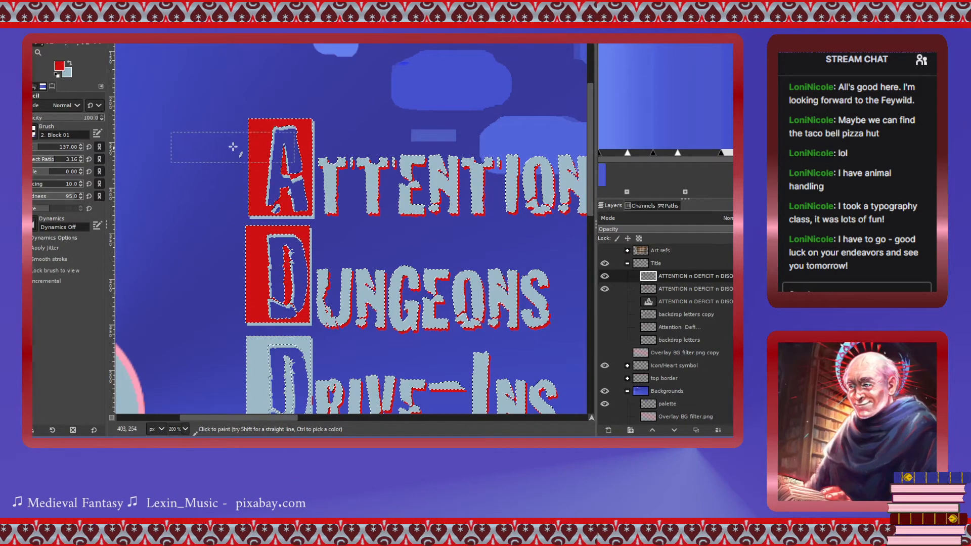
scroll(239, 123, down, 6)
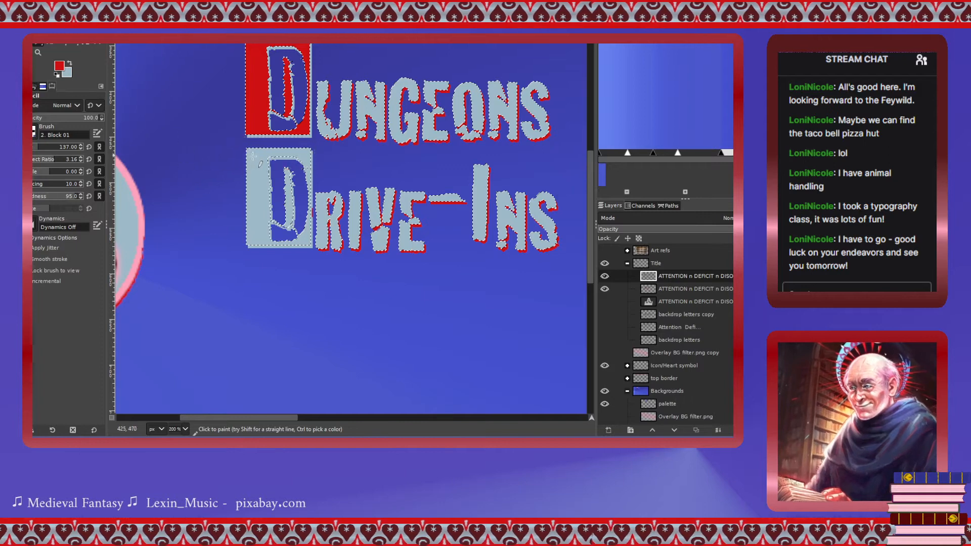
drag(253, 155, 251, 242)
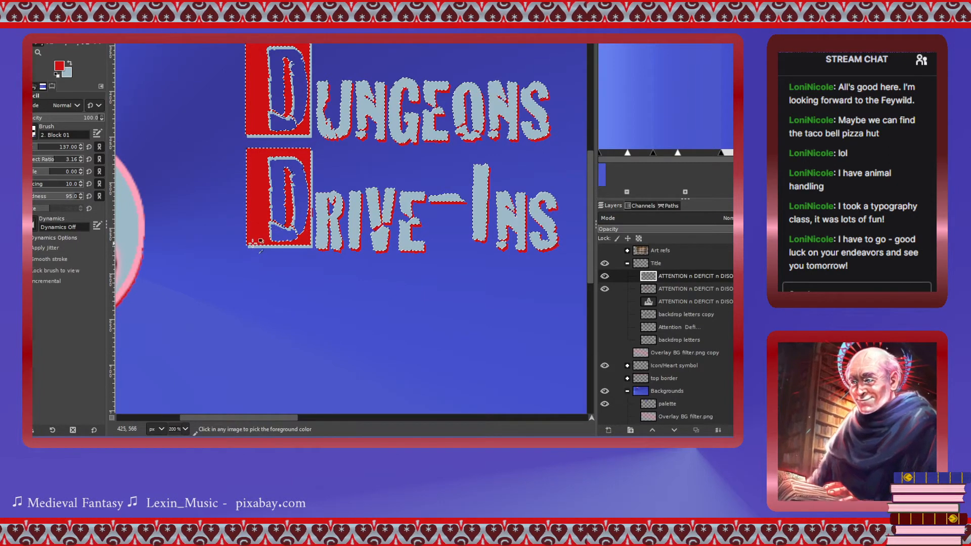
Paint the initial capital blocks of Deficit and Dragons red with the same pencil.
scroll(250, 243, up, 3)
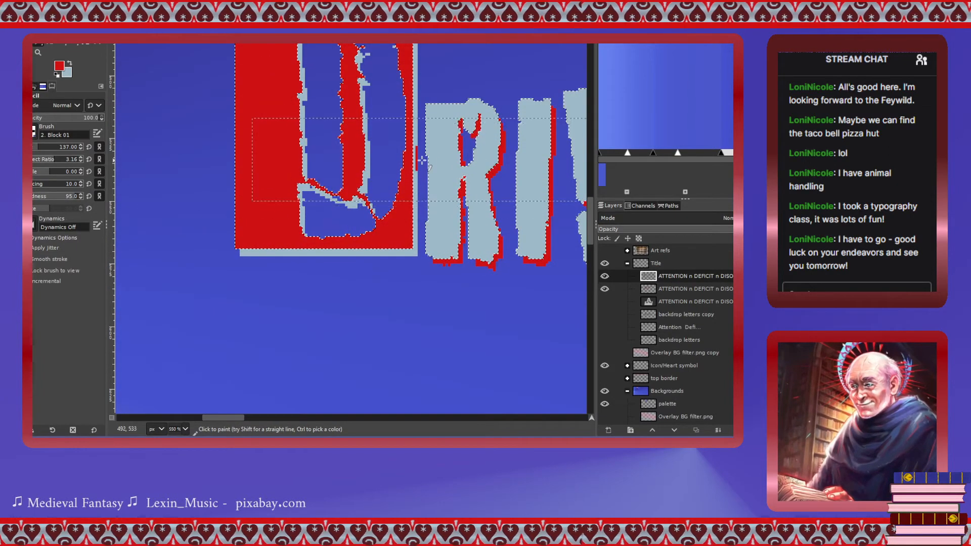
scroll(420, 164, up, 8)
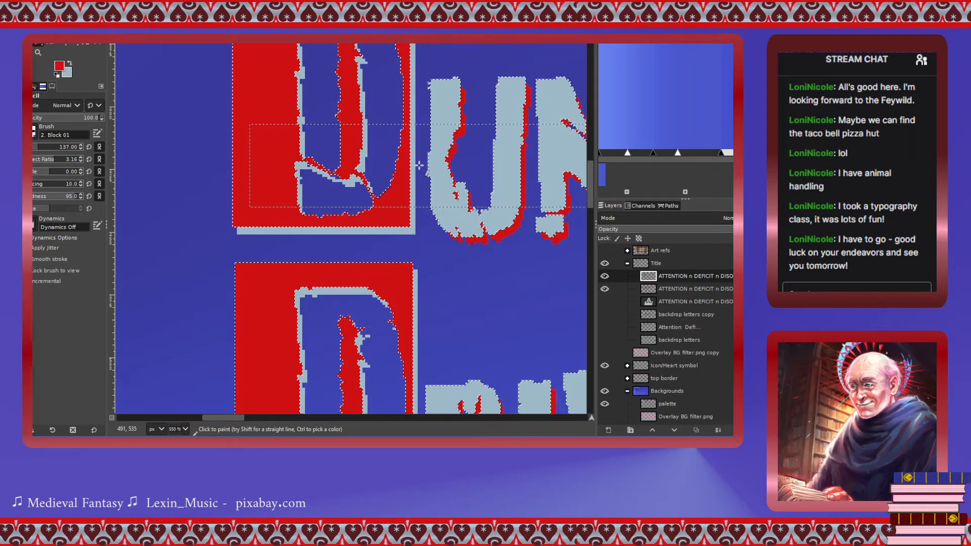
scroll(420, 165, up, 4)
scroll(420, 165, up, 6)
scroll(420, 164, right, 5)
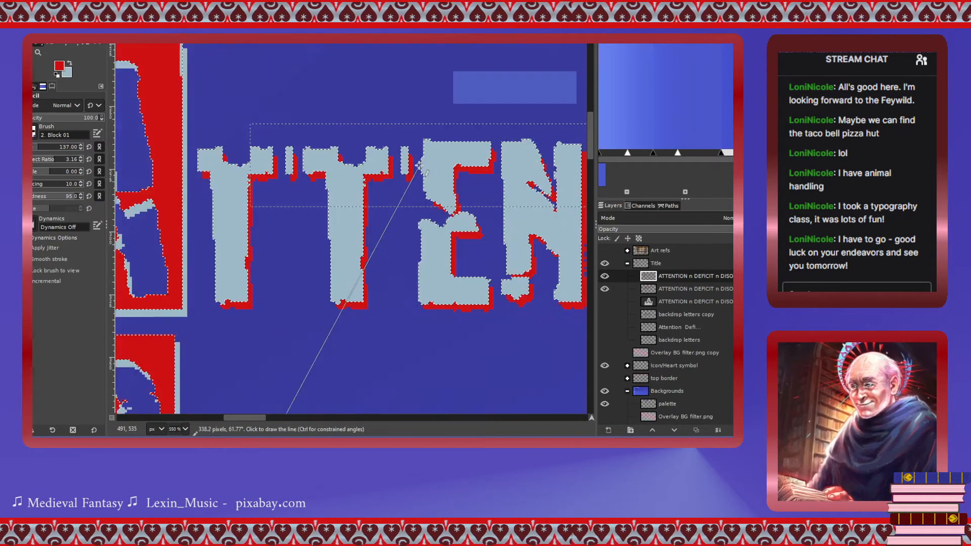
scroll(420, 165, right, 15)
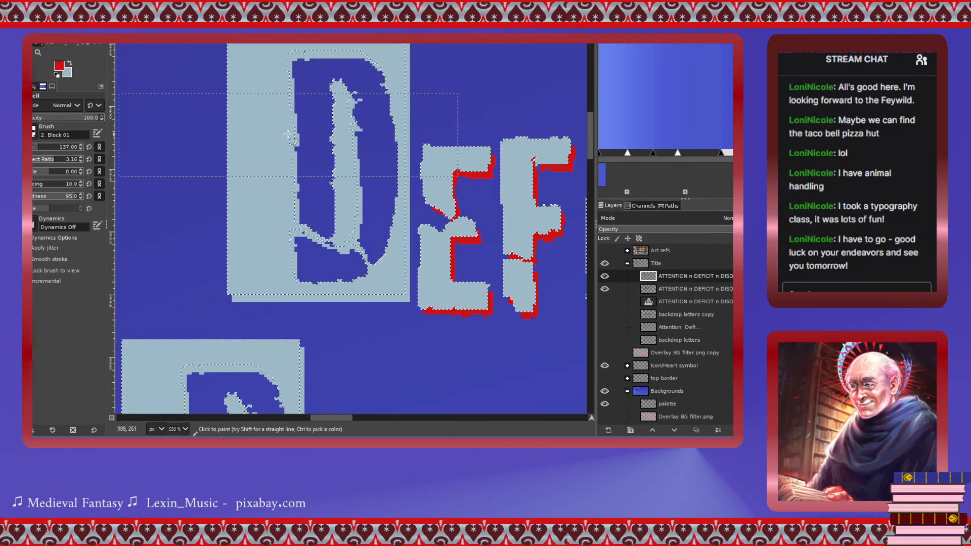
scroll(287, 134, up, 3)
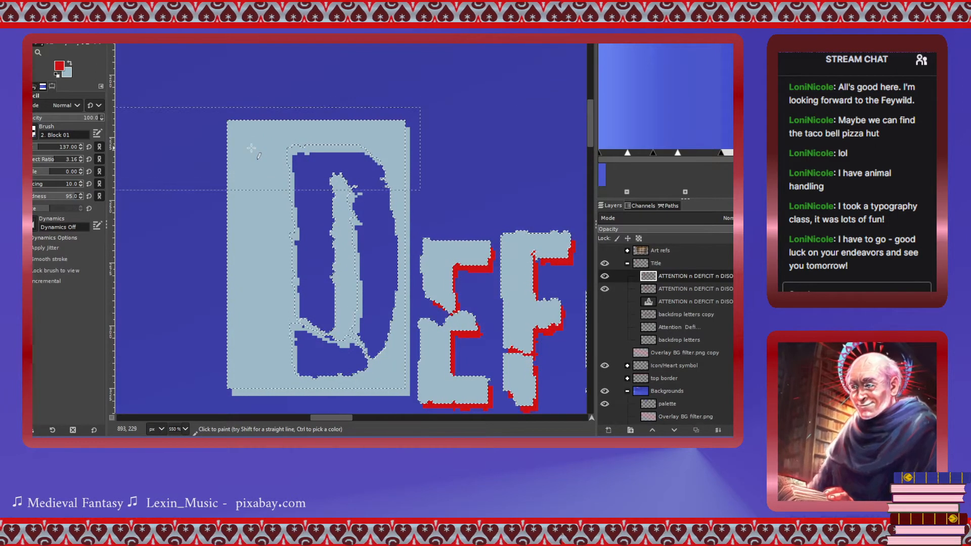
scroll(251, 152, down, 1)
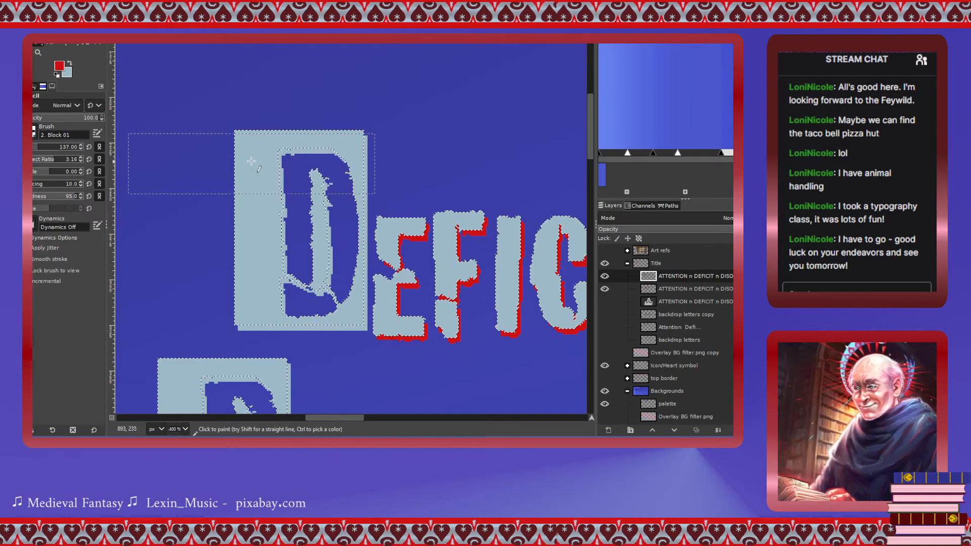
drag(251, 160, 245, 178)
drag(244, 261, 243, 301)
scroll(238, 263, down, 6)
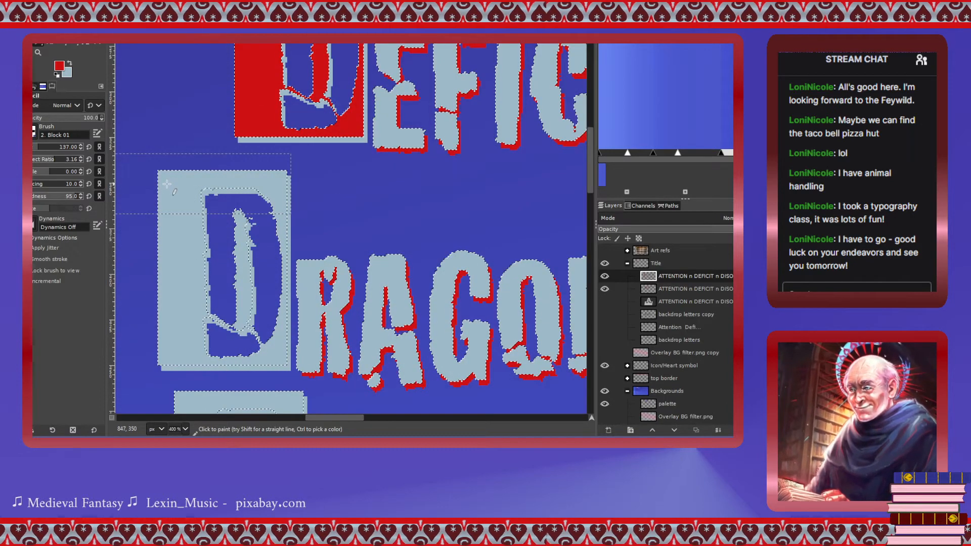
drag(167, 185, 169, 349)
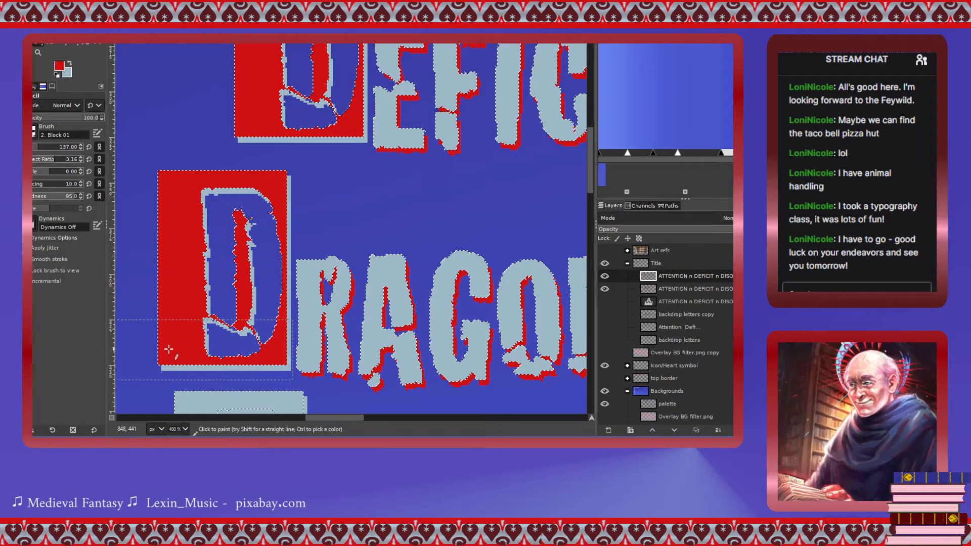
Paint the initial capital blocks of Dives and Disorder red using straight pencil strokes.
scroll(181, 228, down, 6)
click(185, 228)
scroll(186, 225, down, 6)
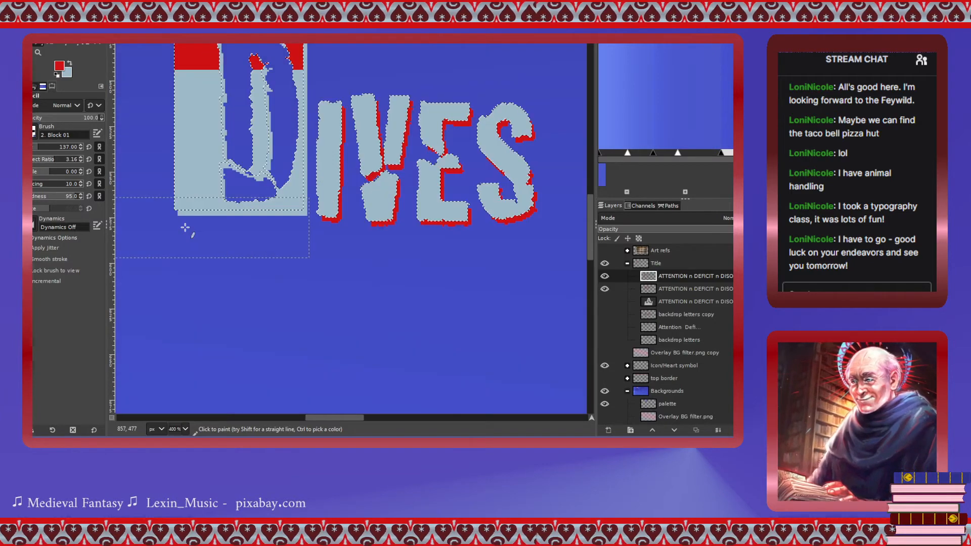
shift+click(192, 240)
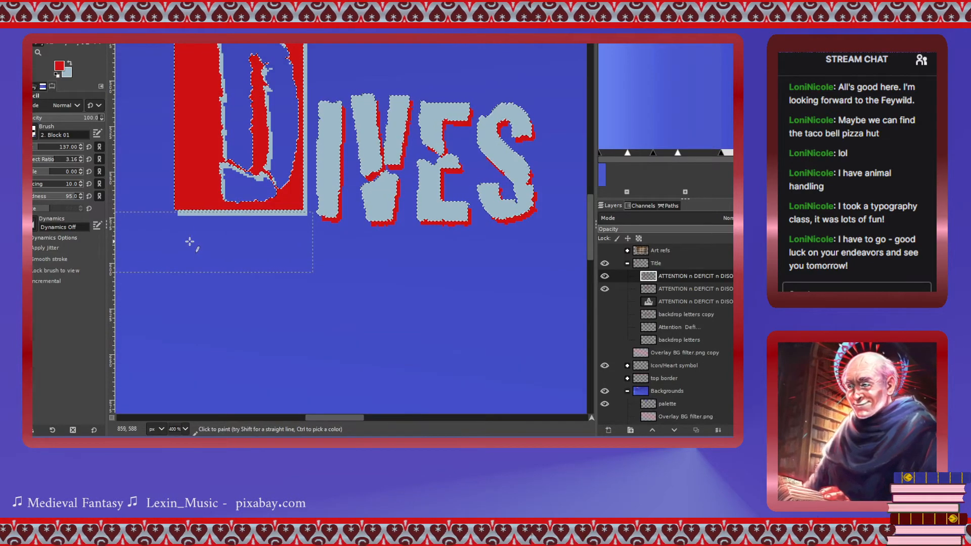
scroll(190, 242, up, 6)
scroll(189, 242, down, 1)
scroll(190, 242, right, 8)
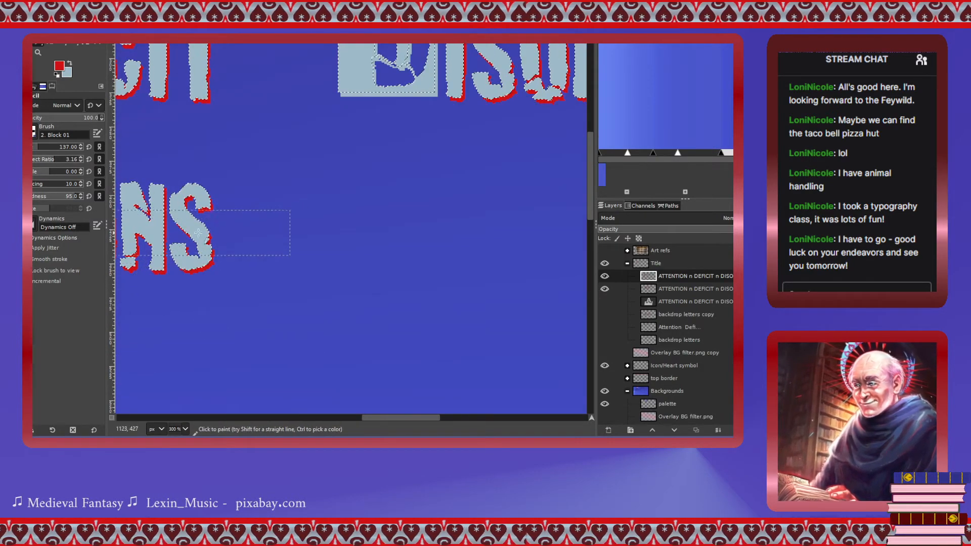
scroll(341, 226, up, 6)
click(347, 297)
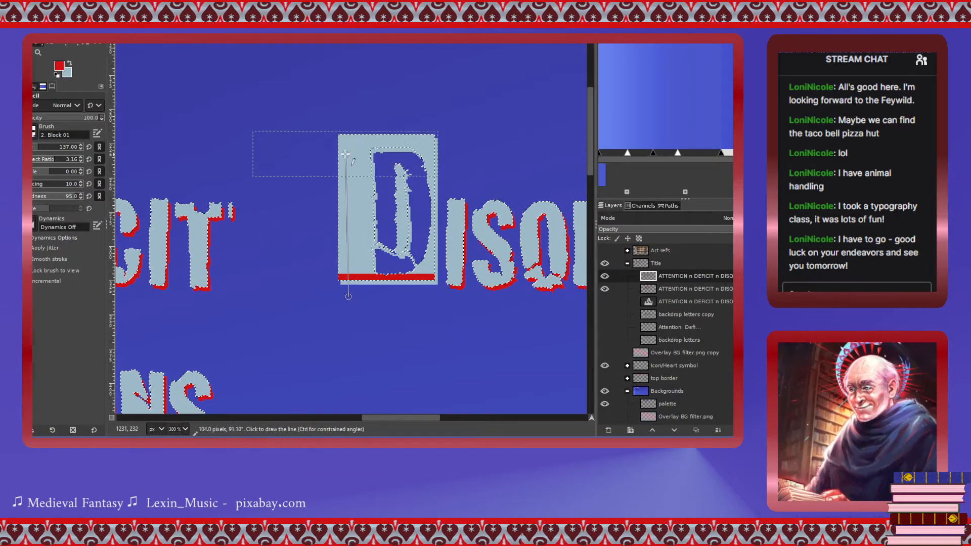
shift+click(349, 133)
Clear the selection and bucket-fill the stray red fleck beside the Drive-Ins initial block in grey-blue on the original title layer.
scroll(349, 133, left, 20)
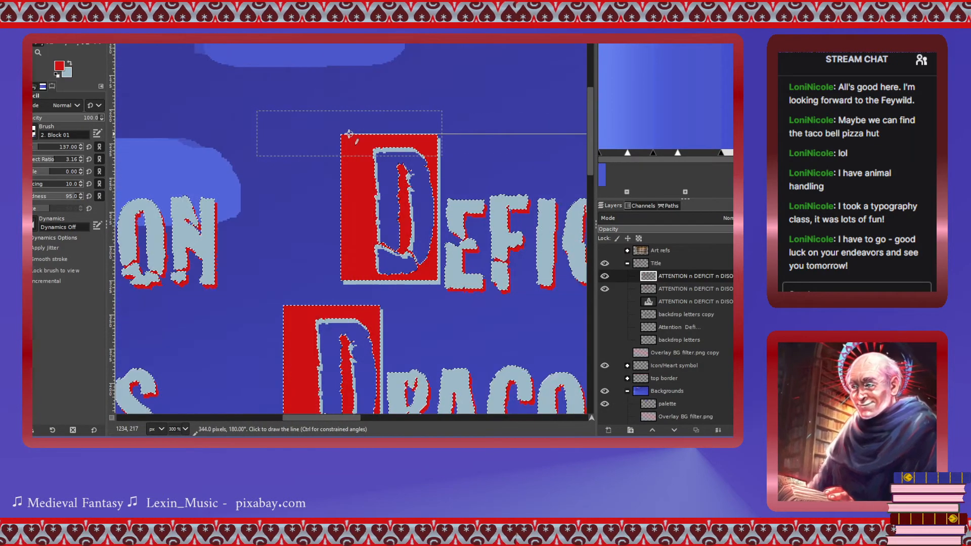
scroll(349, 133, down, 2)
scroll(349, 133, down, 6)
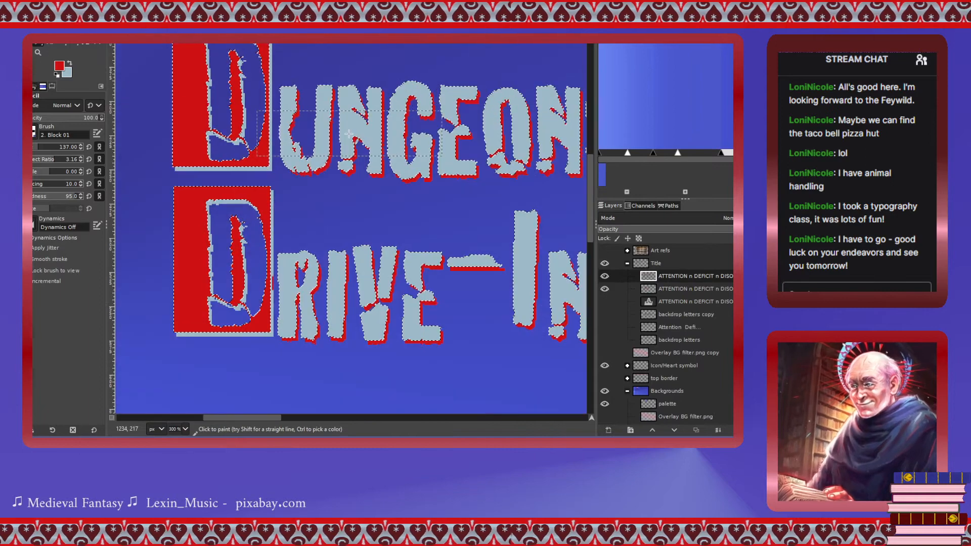
scroll(277, 283, up, 3)
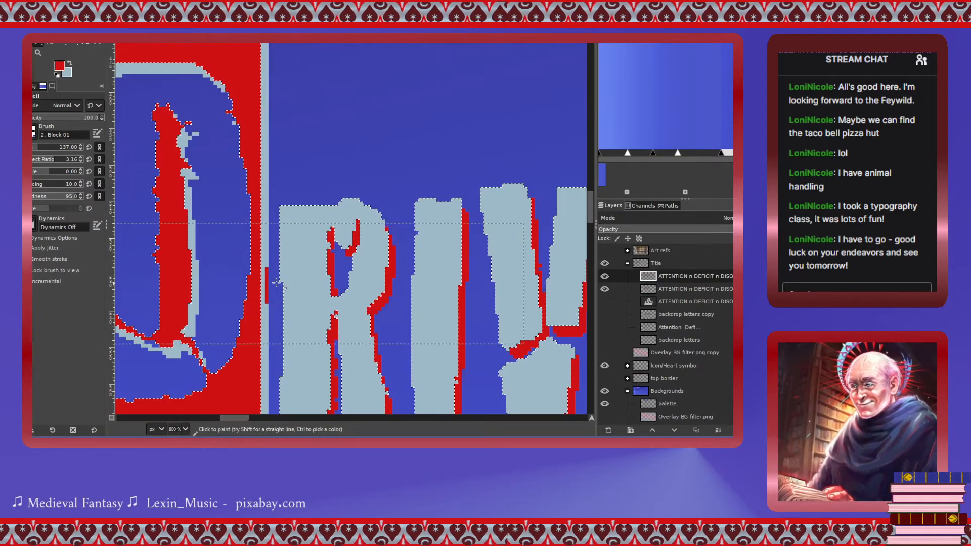
click(657, 290)
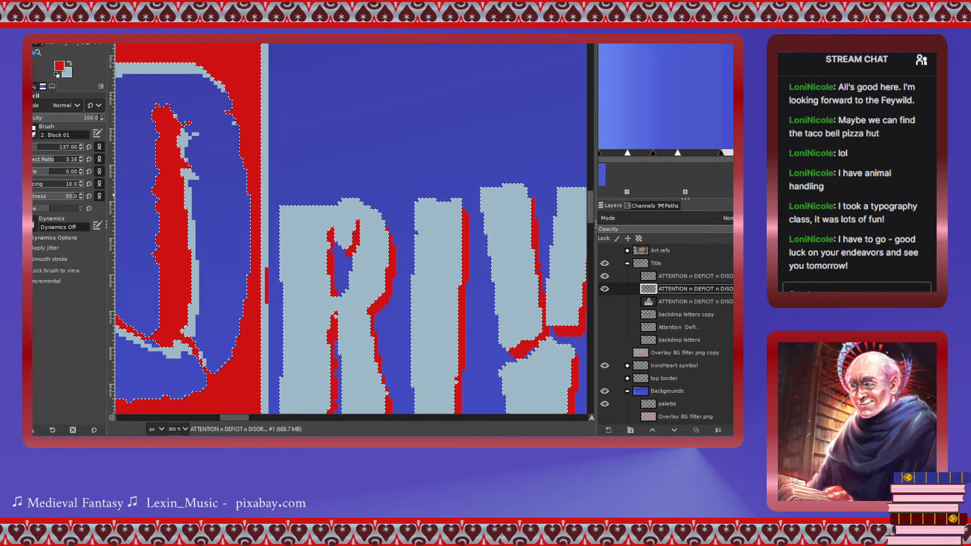
key(x)
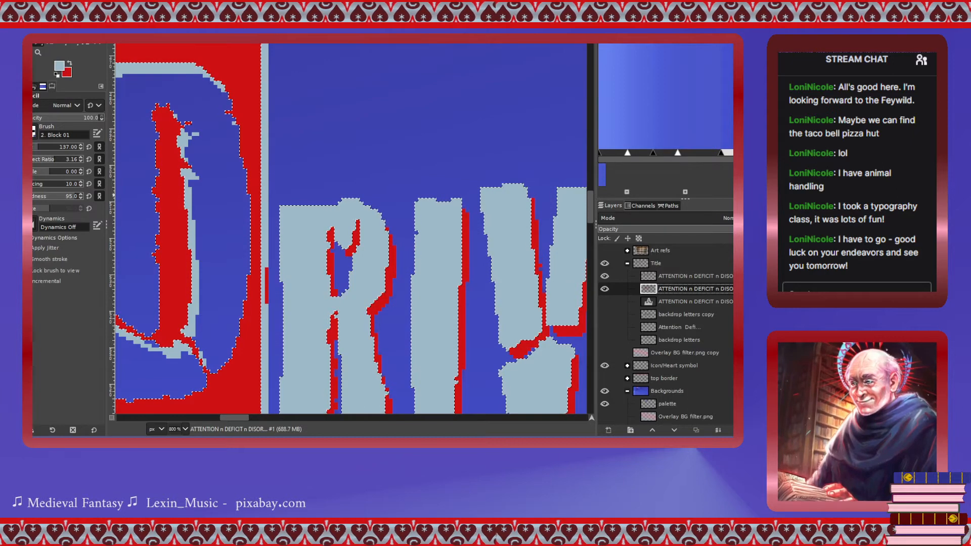
click(43, 47)
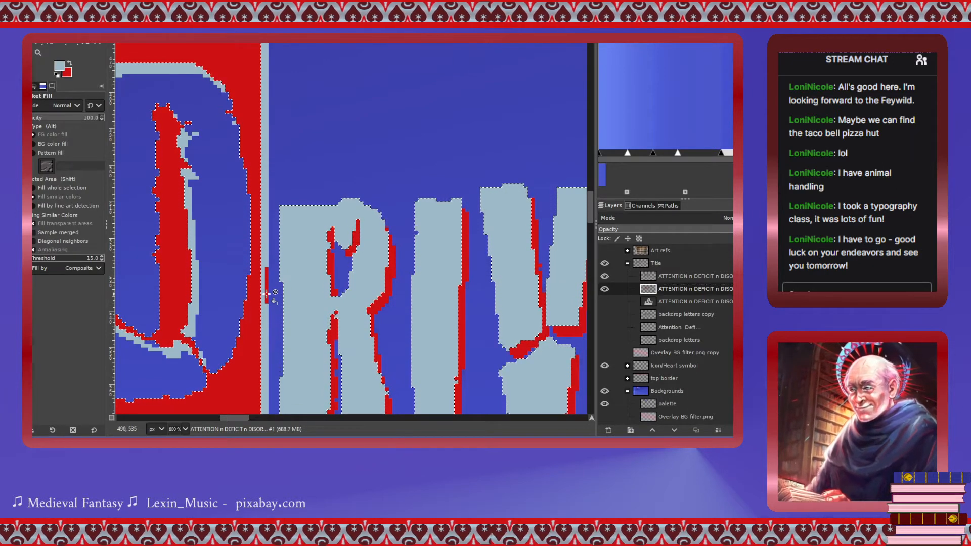
key(ctrl+shift+a)
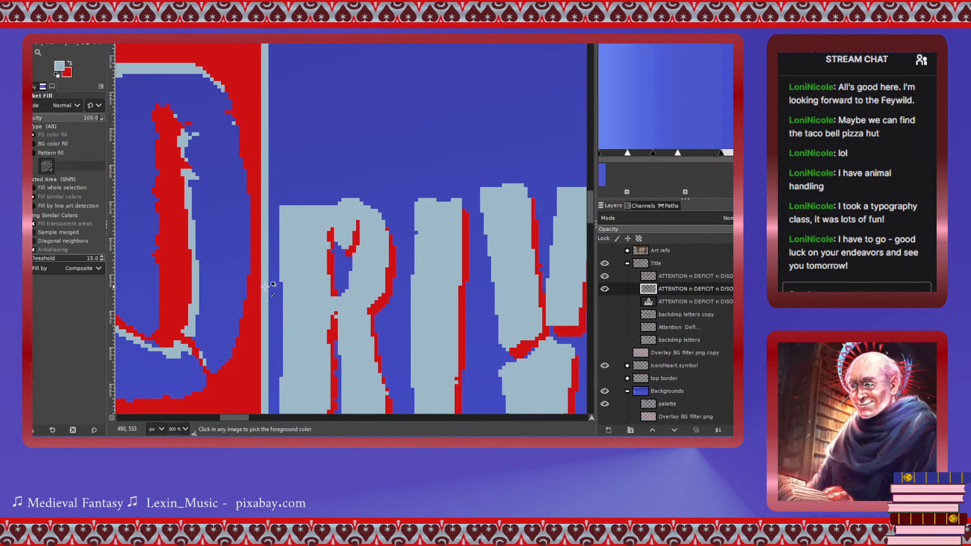
Compare the recolored title with the earlier plain-text version and check it with the upper lettering layer hidden and shown again.
ctrl+scroll(268, 286, down, 6)
ctrl+scroll(272, 285, down, 1)
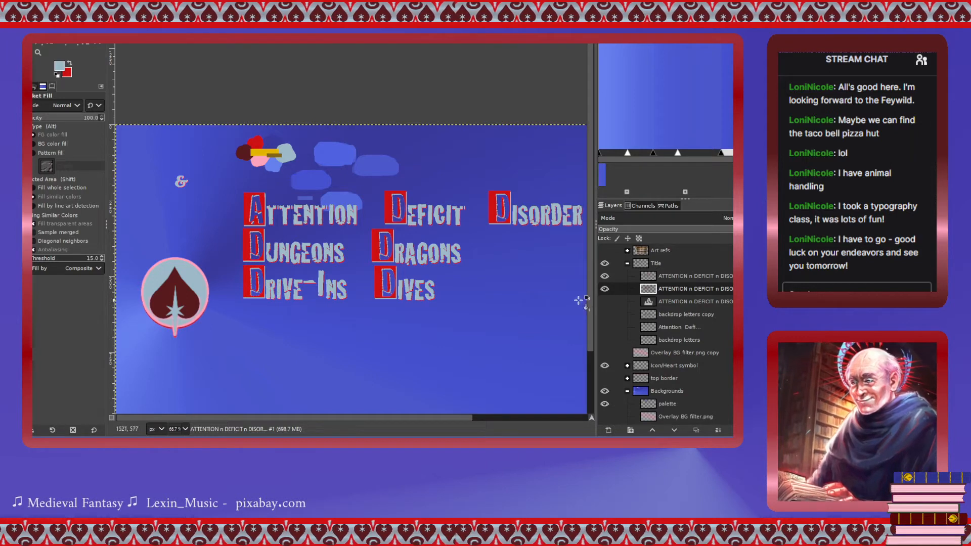
click(605, 327)
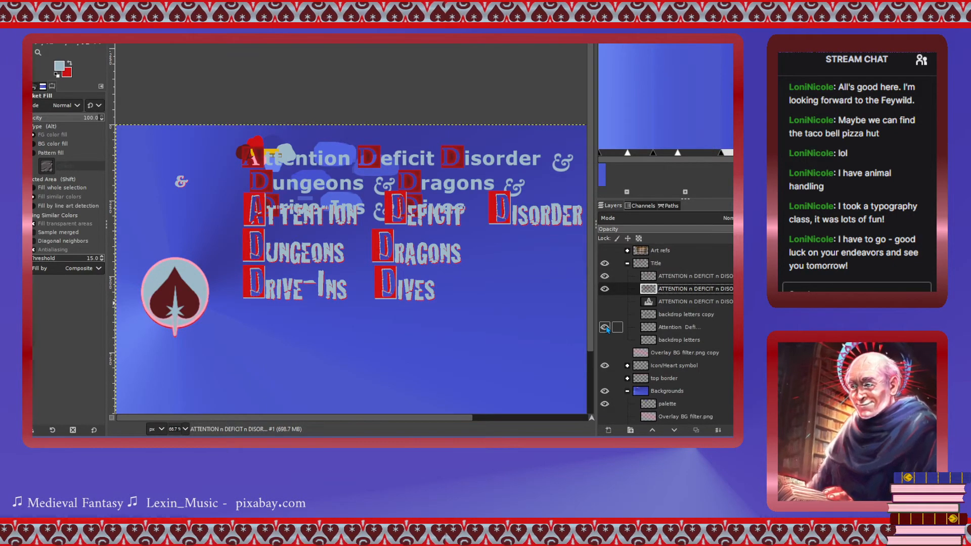
click(605, 328)
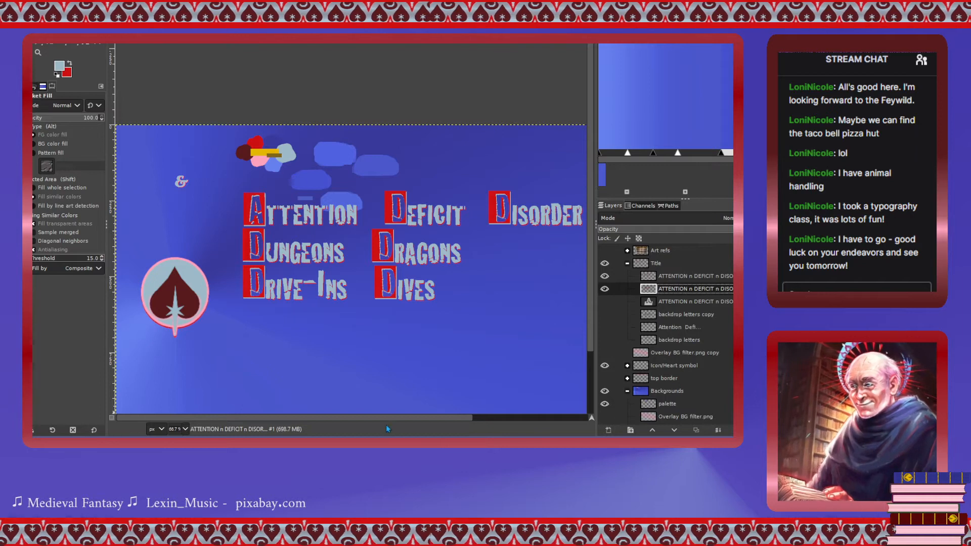
drag(392, 418, 426, 418)
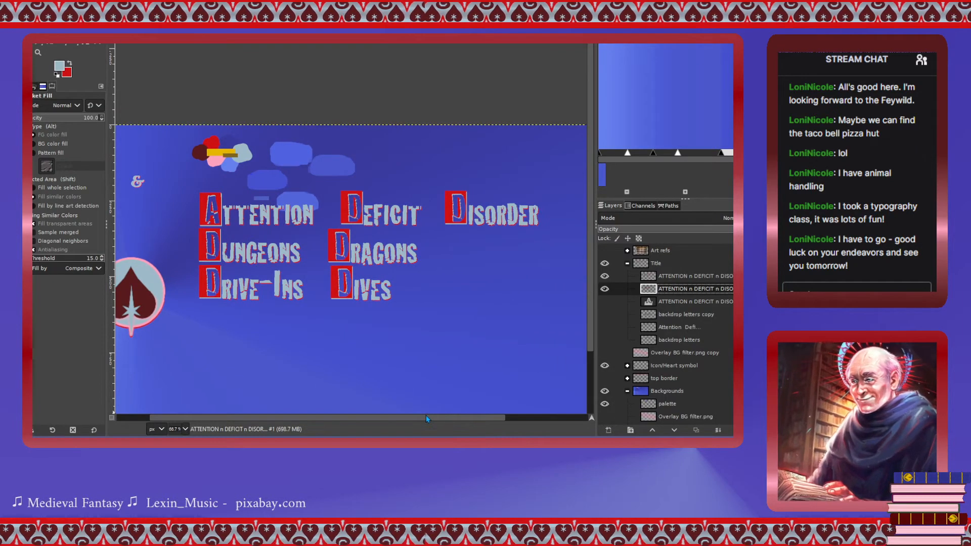
click(605, 281)
click(605, 280)
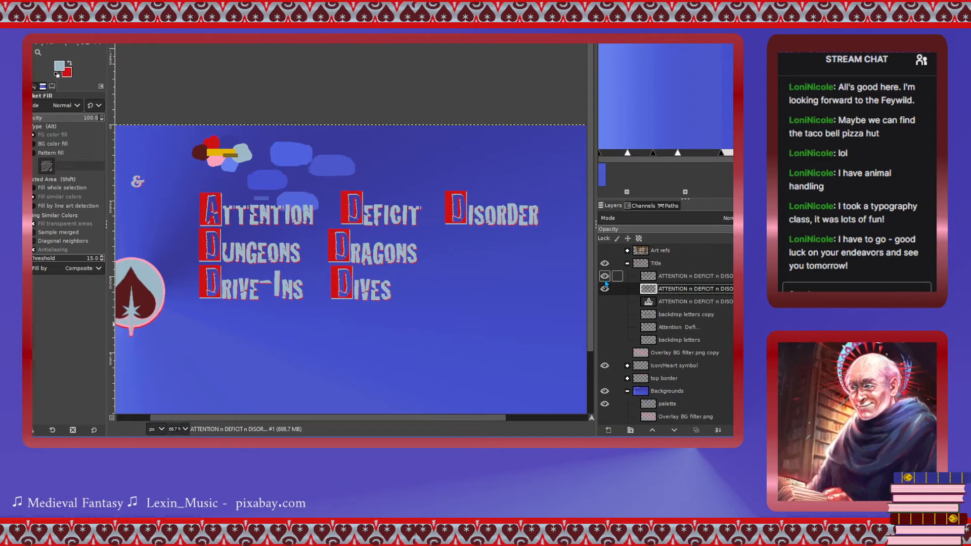
Toggle the upper lettering layer's visibility to check the offset effect once more.
click(606, 283)
click(605, 277)
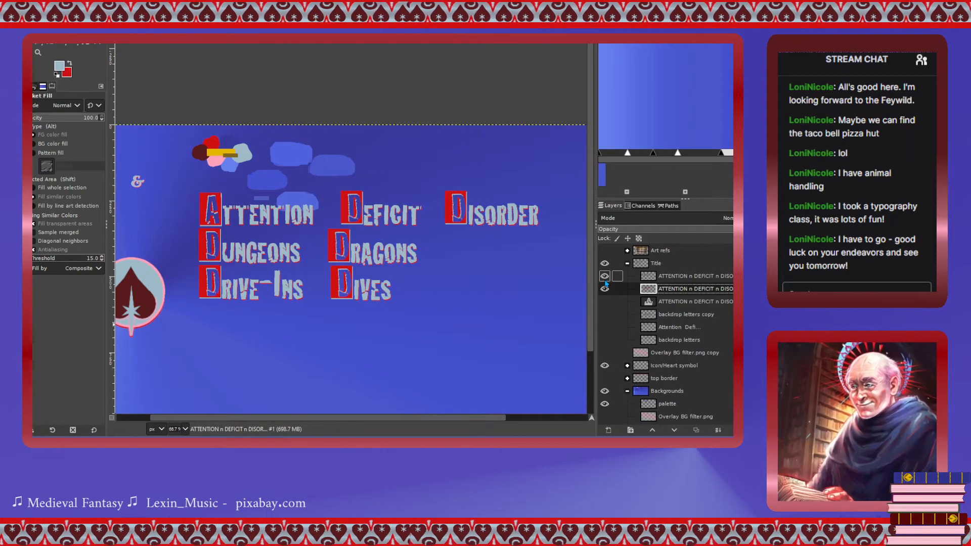
click(605, 283)
click(605, 282)
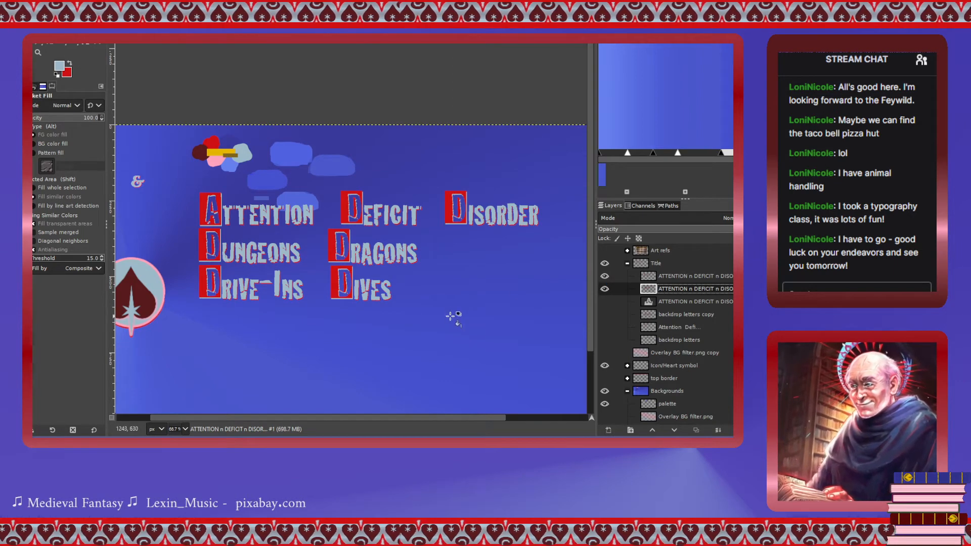
Cut the lone ampersand above the heart emblem out of the original title layer with a rectangular selection.
drag(443, 417, 403, 416)
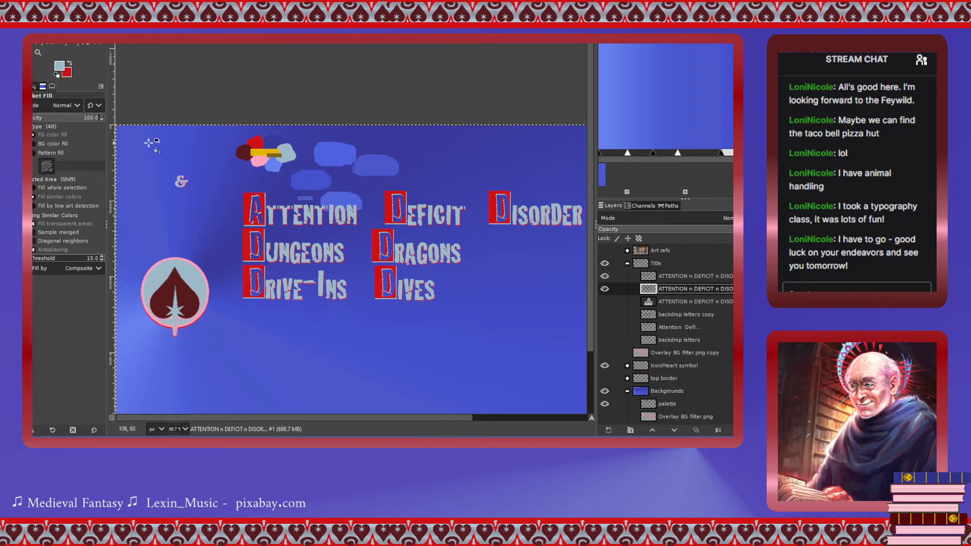
key(r)
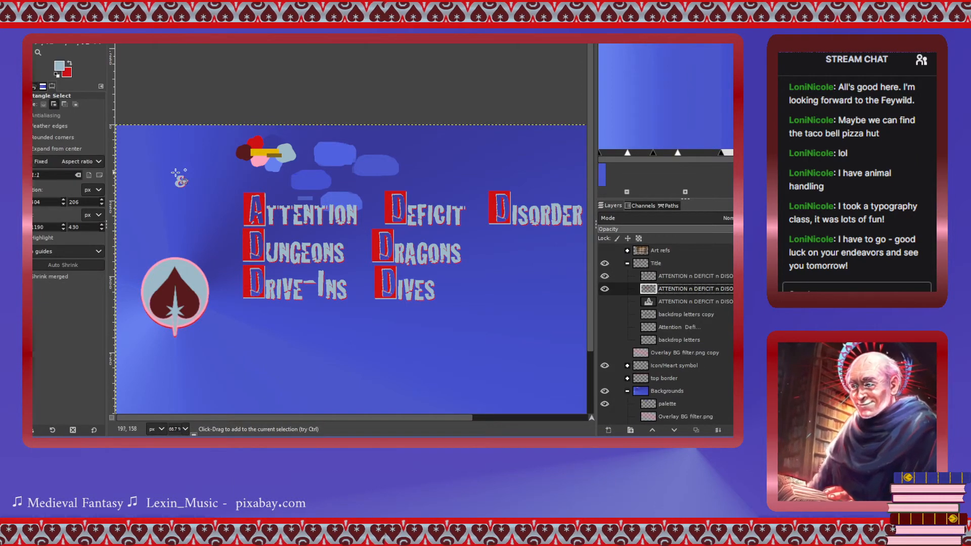
drag(175, 172, 190, 195)
key(ctrl)
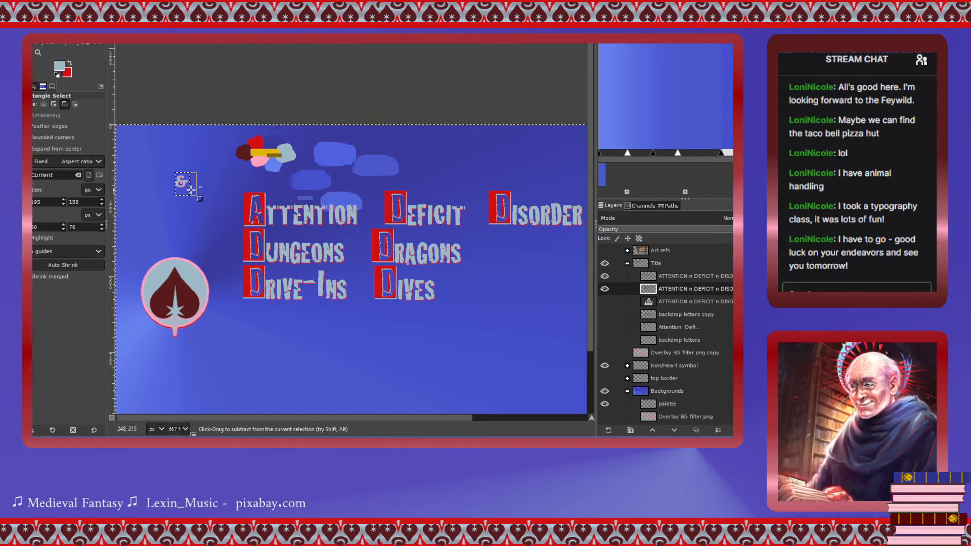
key(ctrl+x)
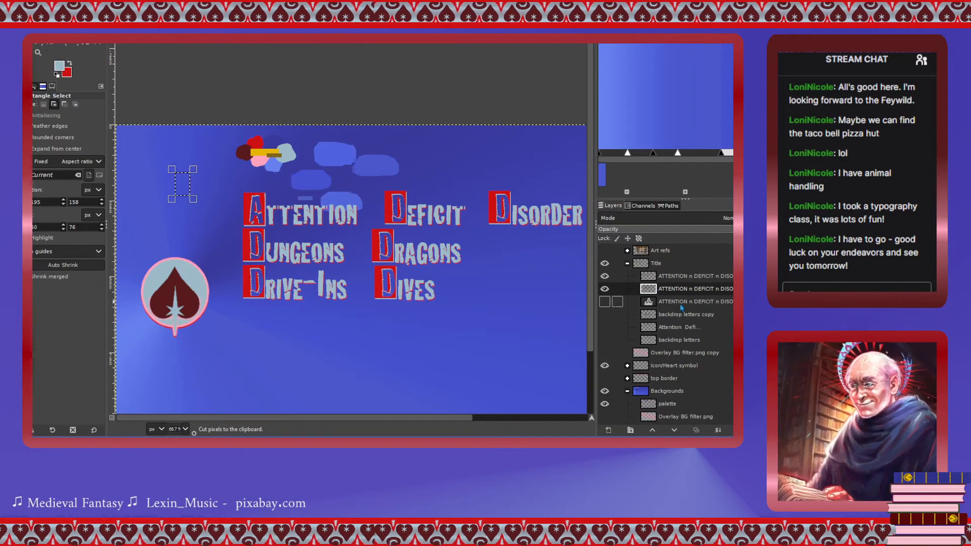
Paste copies of the ampersand onto the upper lettering layer, placing them after Attention, Dungeons, Drive-Ins and Dragons.
click(676, 276)
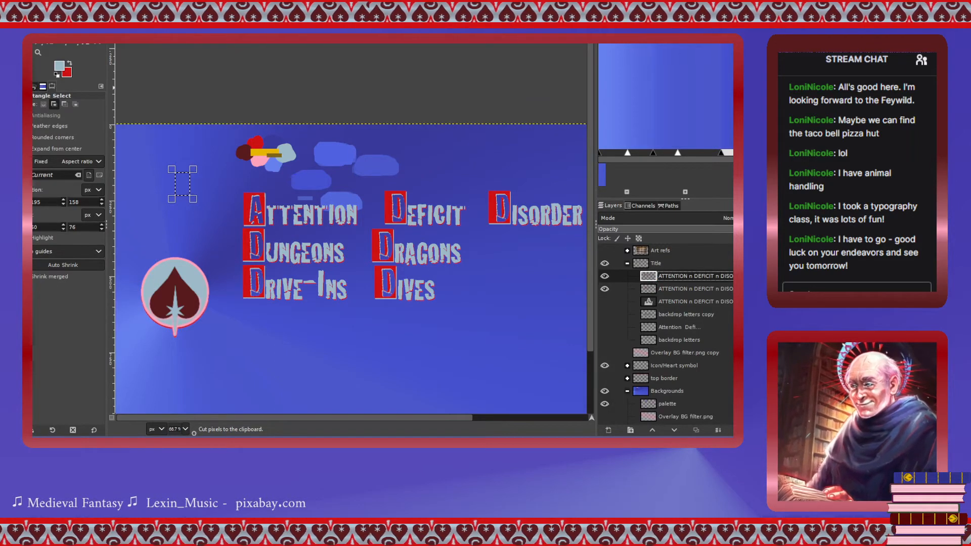
key(ctrl+shift+a)
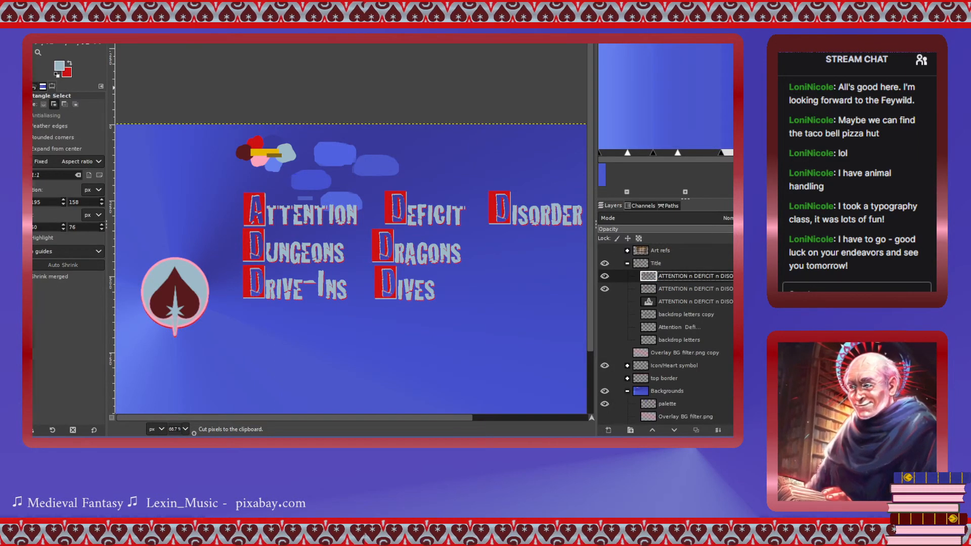
key(m)
scroll(422, 271, up, 2)
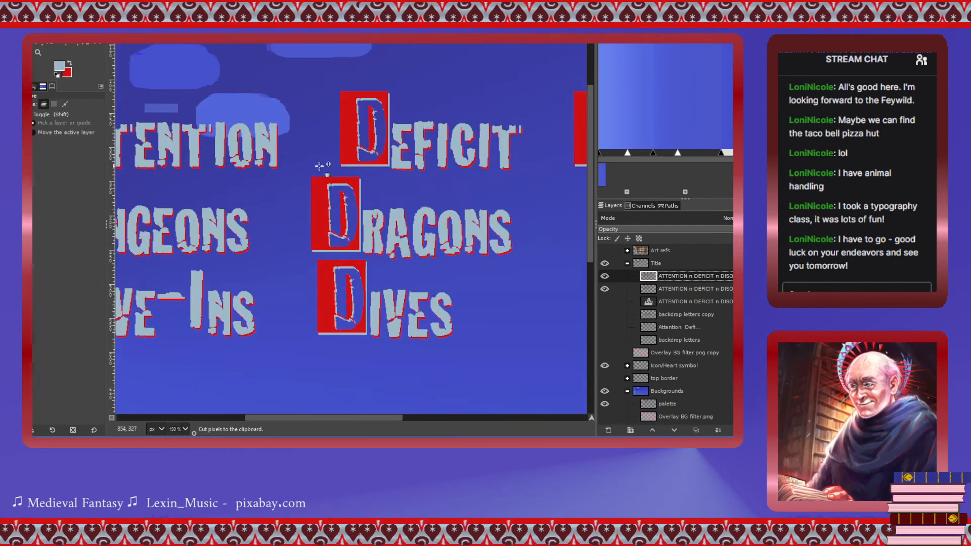
key(ctrl+v)
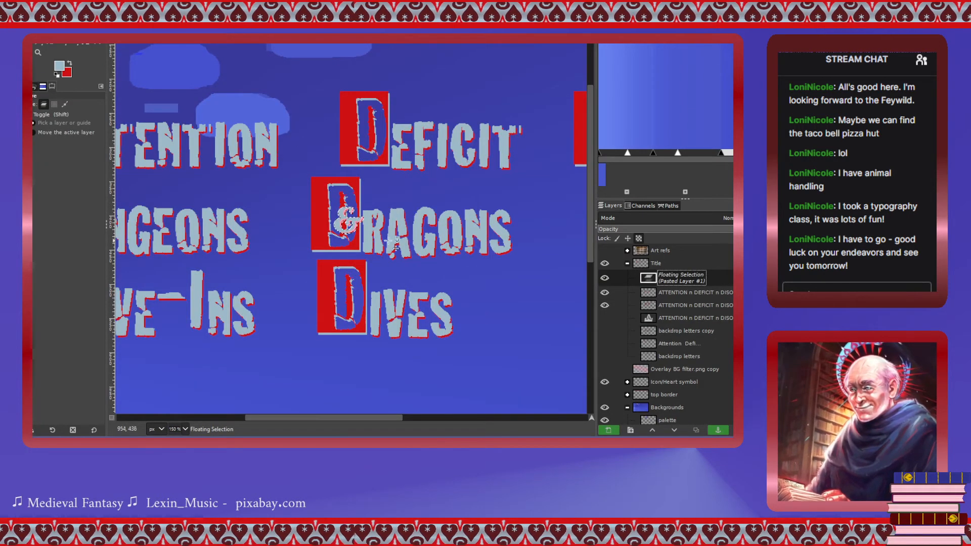
drag(348, 219, 575, 226)
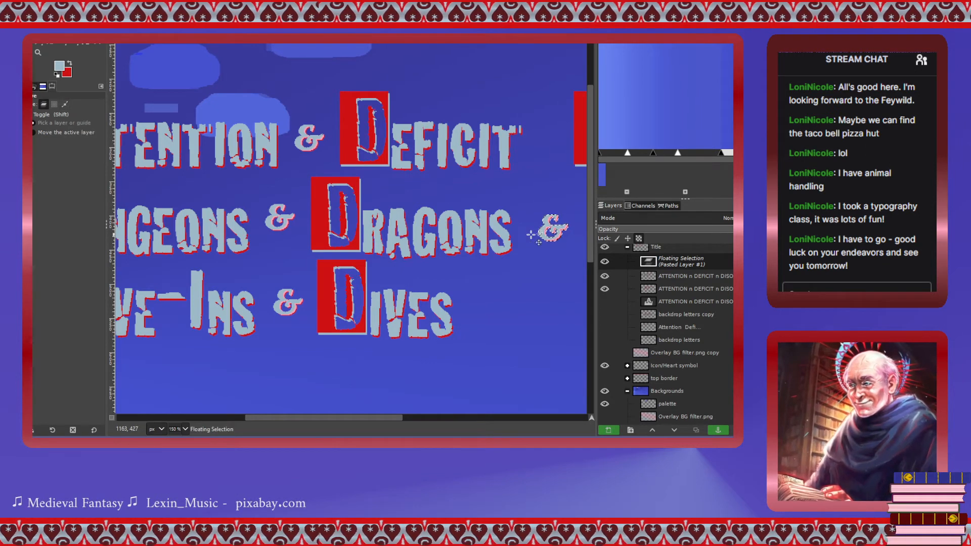
Paste and position further ampersands after Deficit and after Disorder on the first title line.
scroll(531, 235, right, 5)
drag(309, 230, 574, 132)
key(ctrl+v)
scroll(566, 142, right, 3)
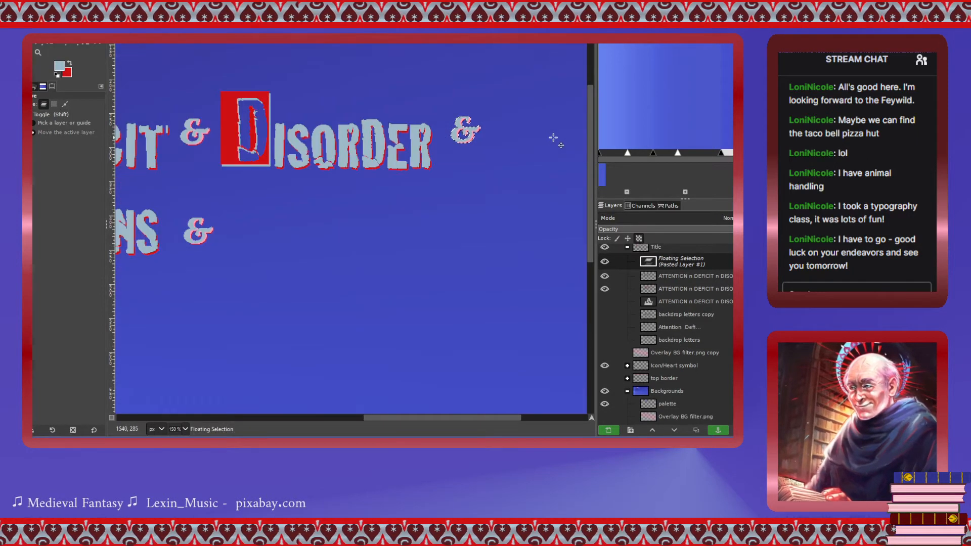
mouse_move(468, 133)
mouse_down()
mouse_move(477, 133)
mouse_move(469, 132)
mouse_up()
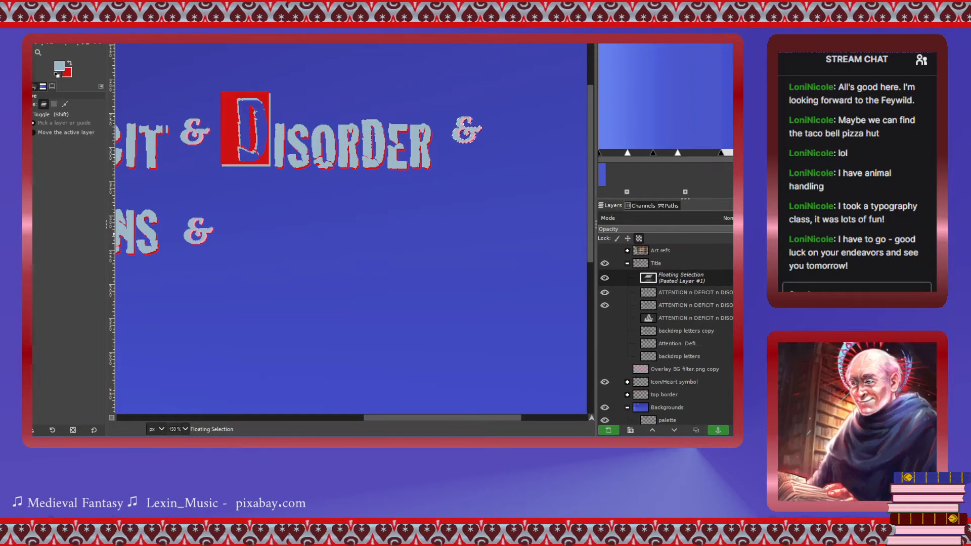
Anchor the last pasted ampersand and merge the upper lettering layer down into the original title layer.
key(ctrl+h)
click(655, 277)
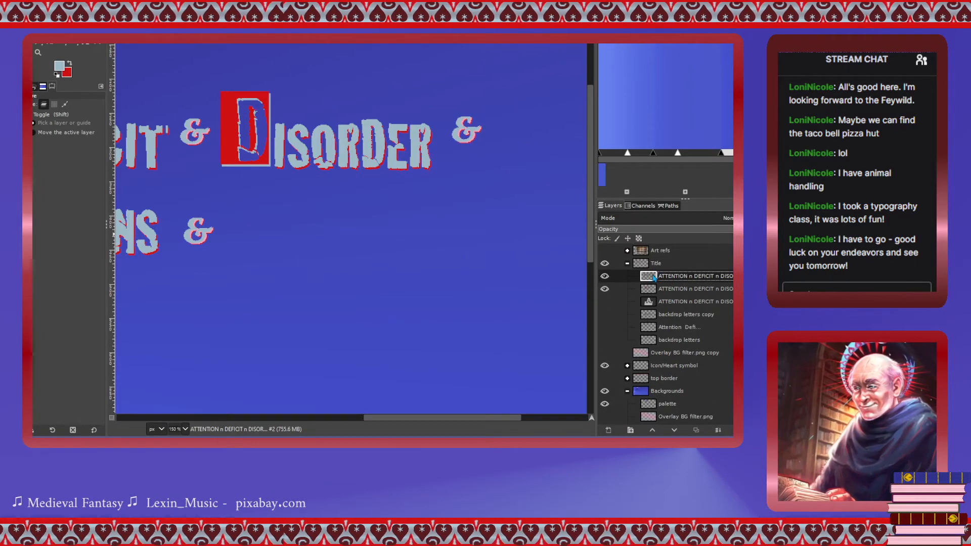
click(697, 110)
Move the merged three-line title down so it sits below the palette swatches.
scroll(414, 267, down, 2)
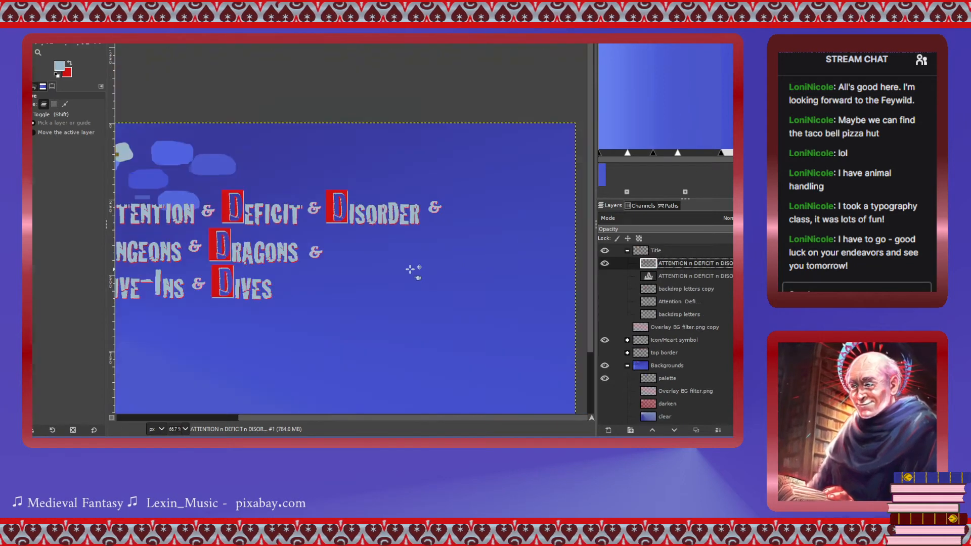
scroll(414, 267, left, 3)
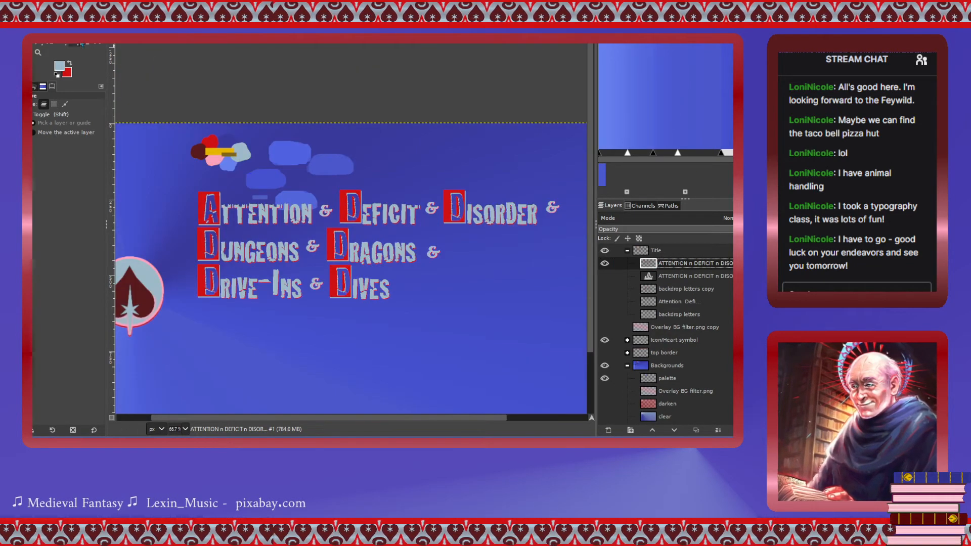
drag(347, 213, 353, 253)
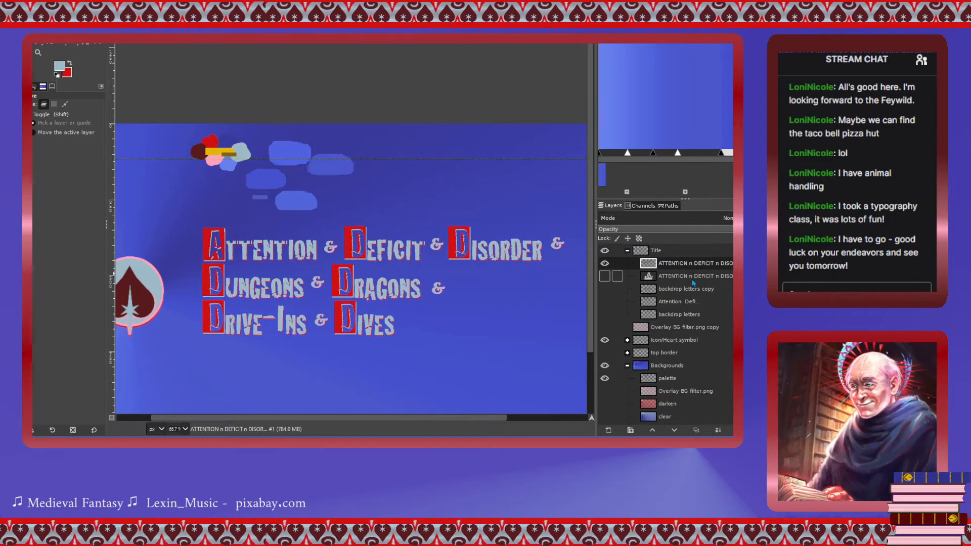
Hide the merged title and delete the dark red plain-text title layer beneath it.
click(605, 264)
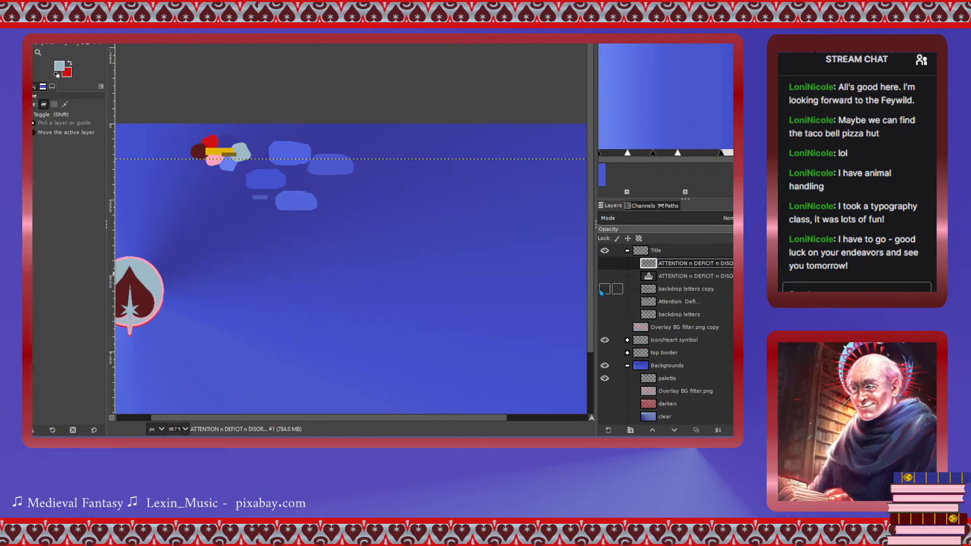
click(604, 278)
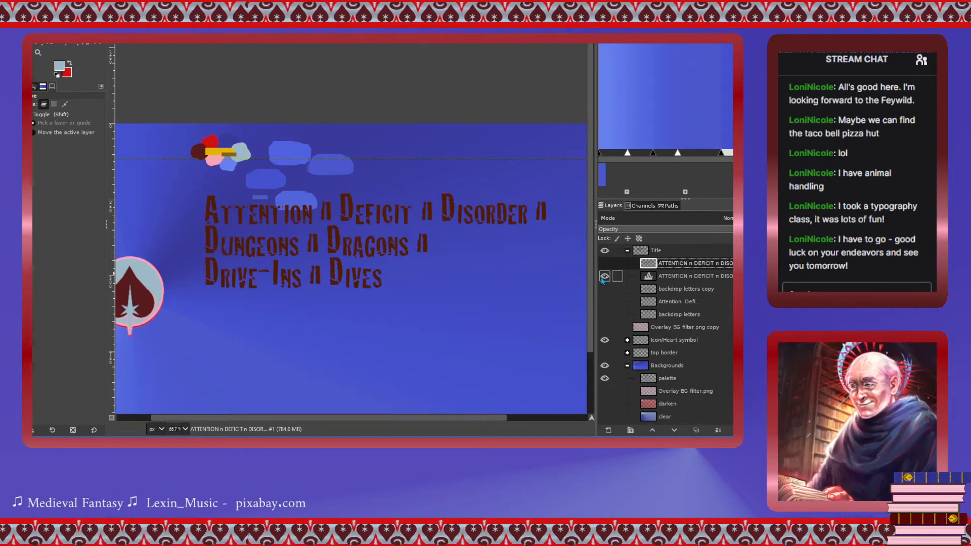
click(604, 277)
click(651, 278)
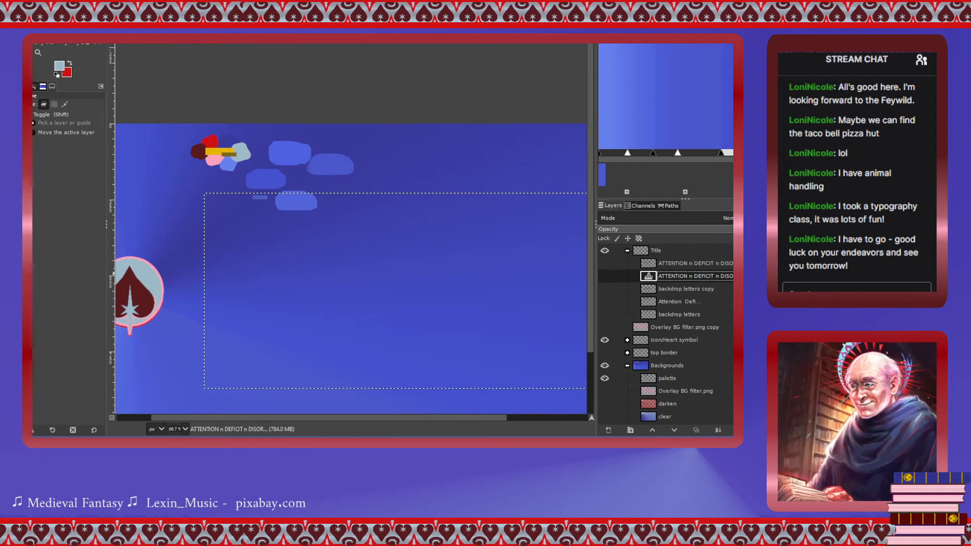
key(Delete)
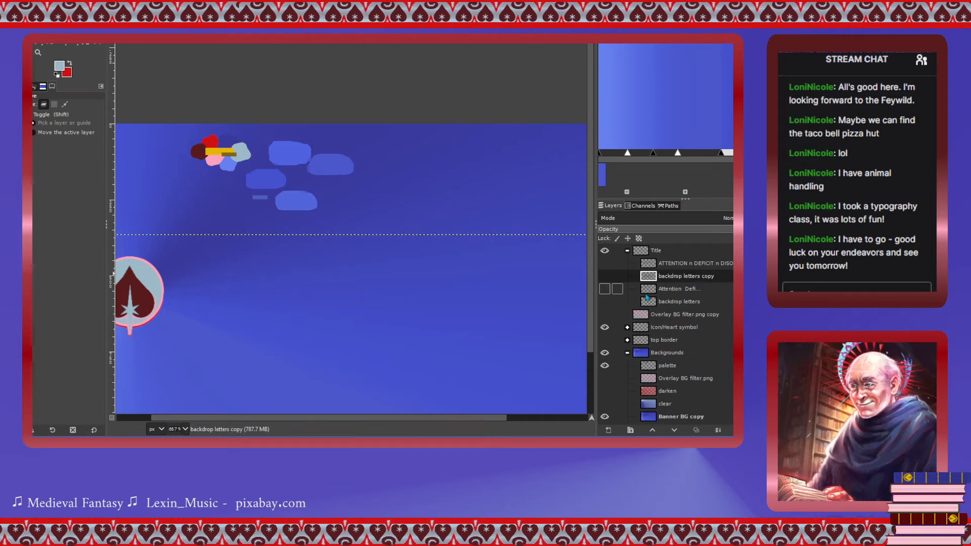
Compare the Attention Defi... and backdrop letters copy layers, leaving only backdrop letters copy shown.
click(605, 289)
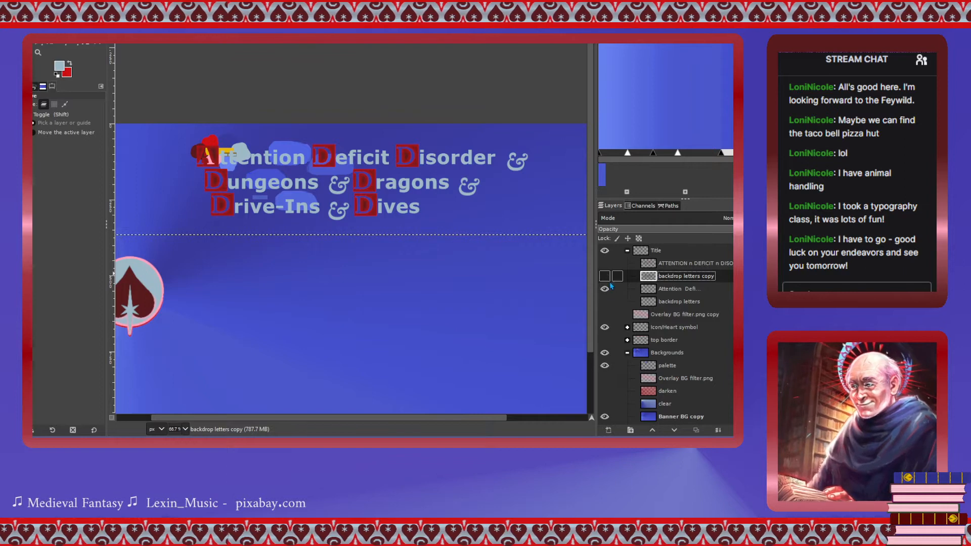
click(605, 276)
click(605, 276)
click(605, 277)
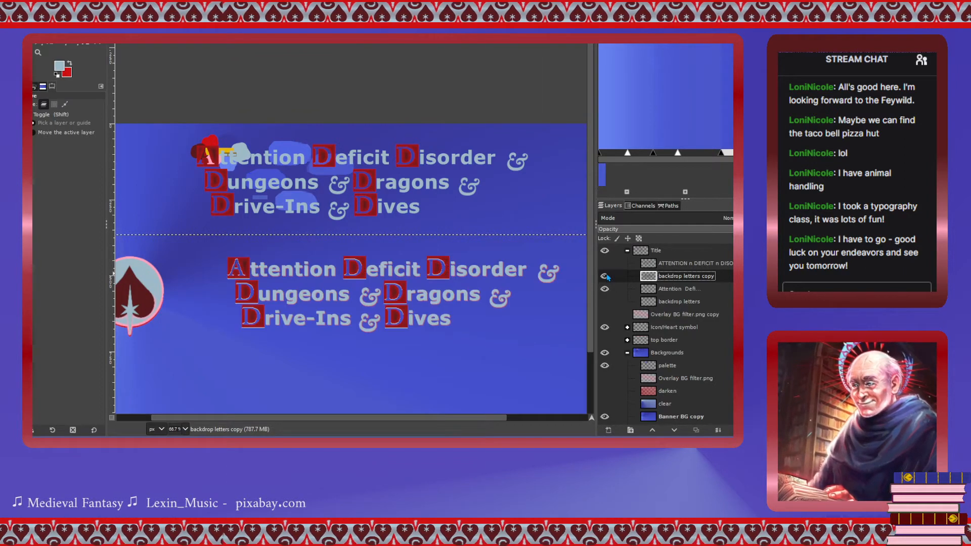
click(605, 289)
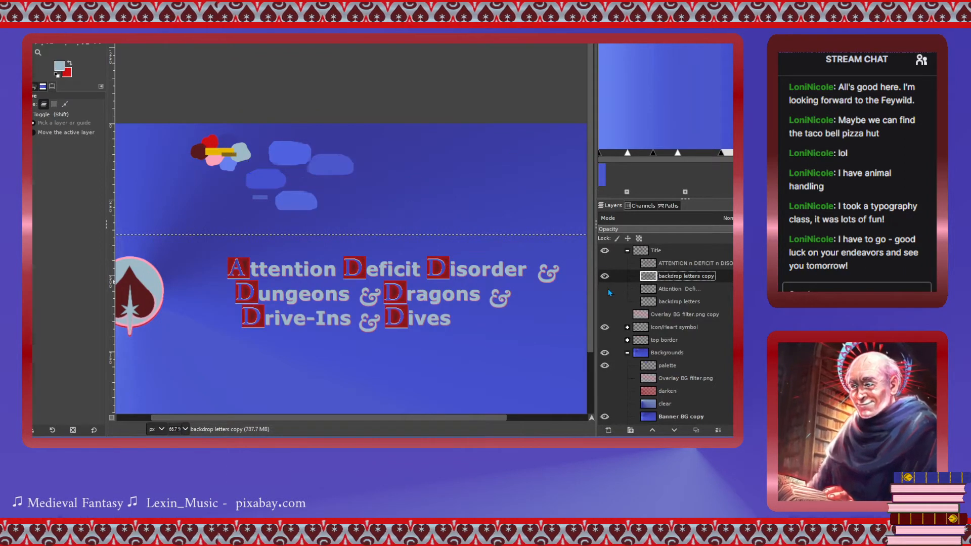
scroll(306, 331, down, 2)
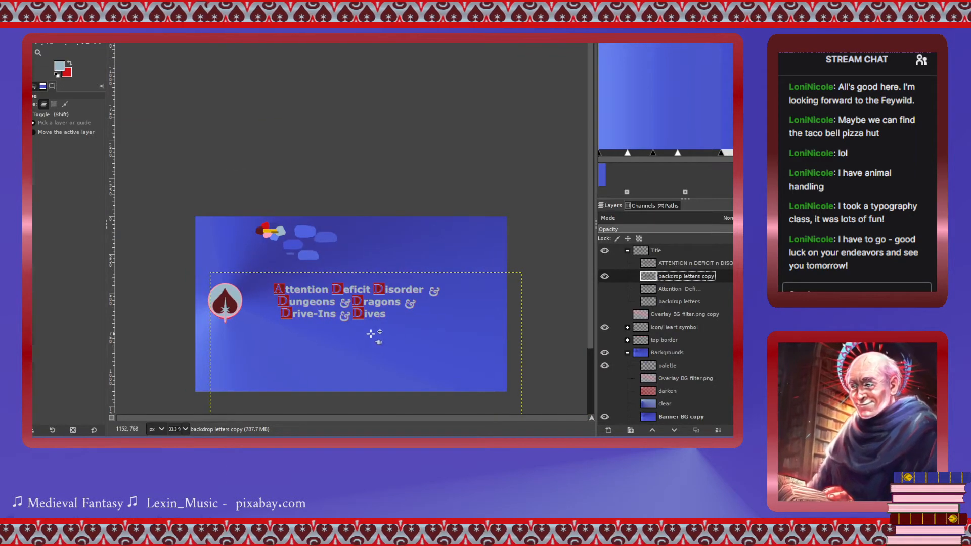
scroll(373, 334, up, 1)
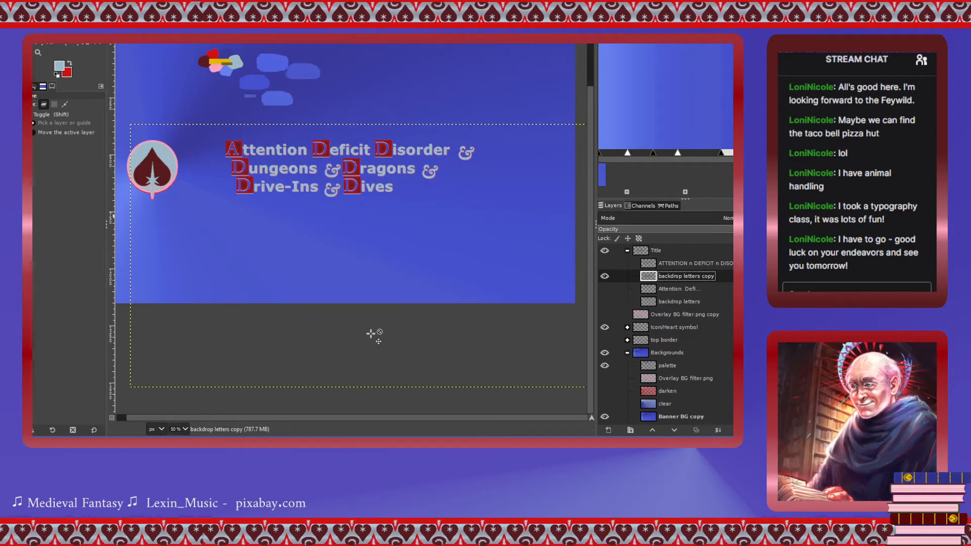
scroll(370, 334, left, 1)
scroll(382, 306, up, 2)
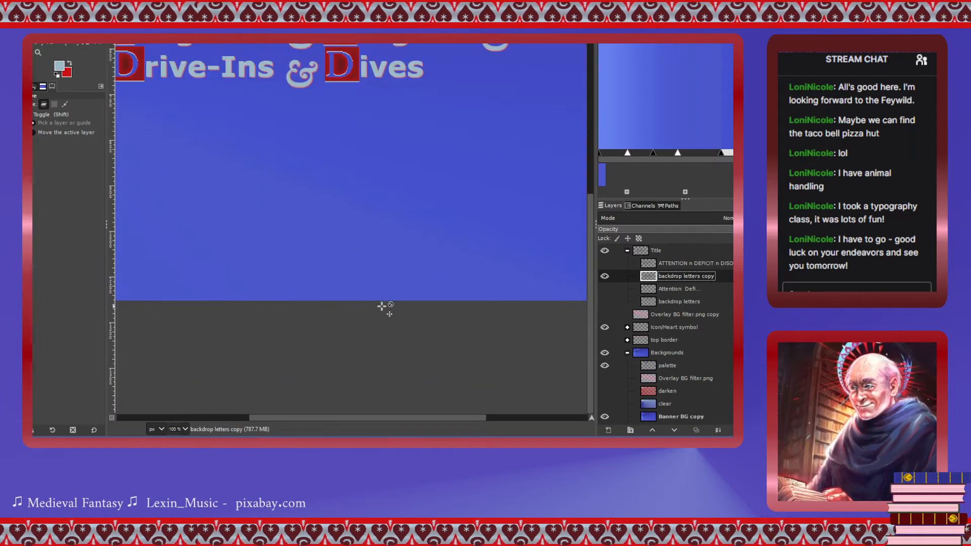
scroll(382, 306, left, 3)
scroll(382, 306, up, 5)
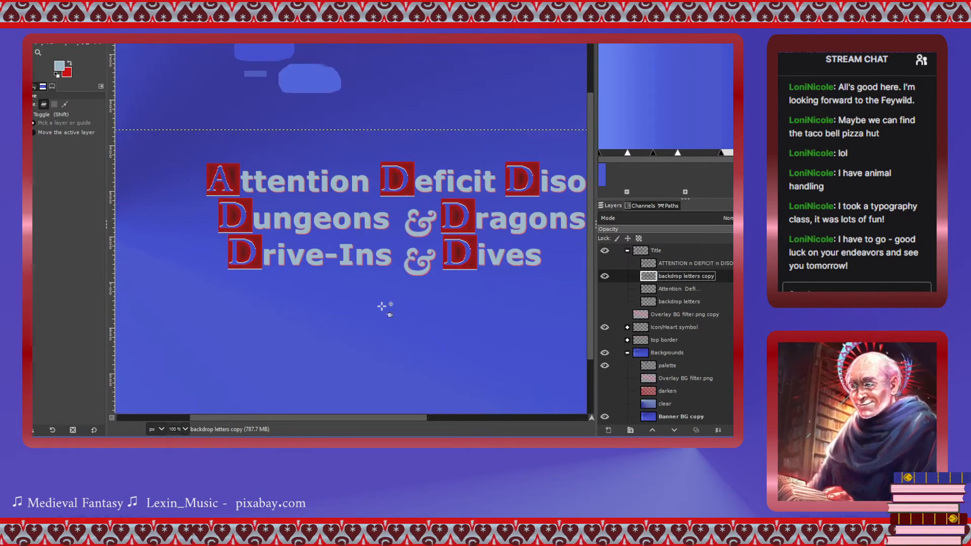
scroll(381, 307, down, 1)
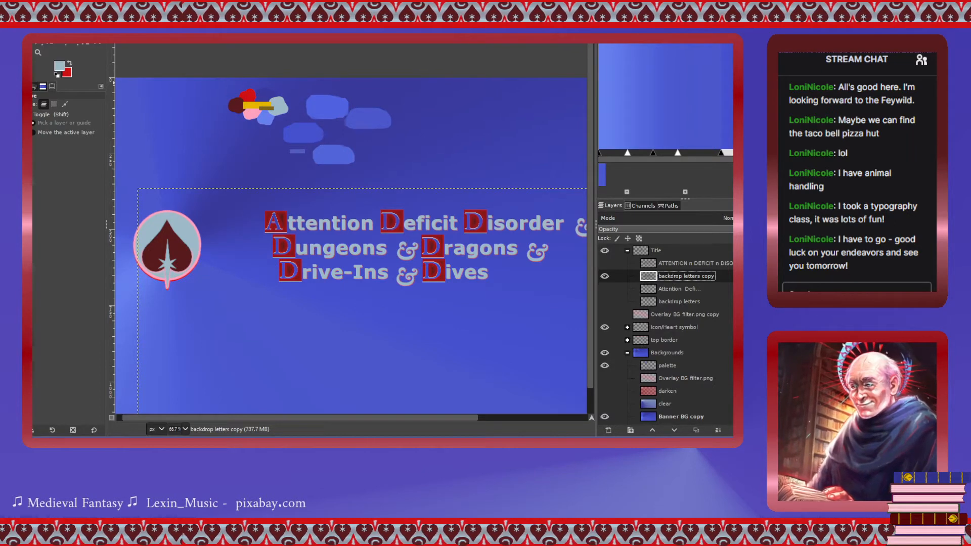
drag(388, 223, 363, 228)
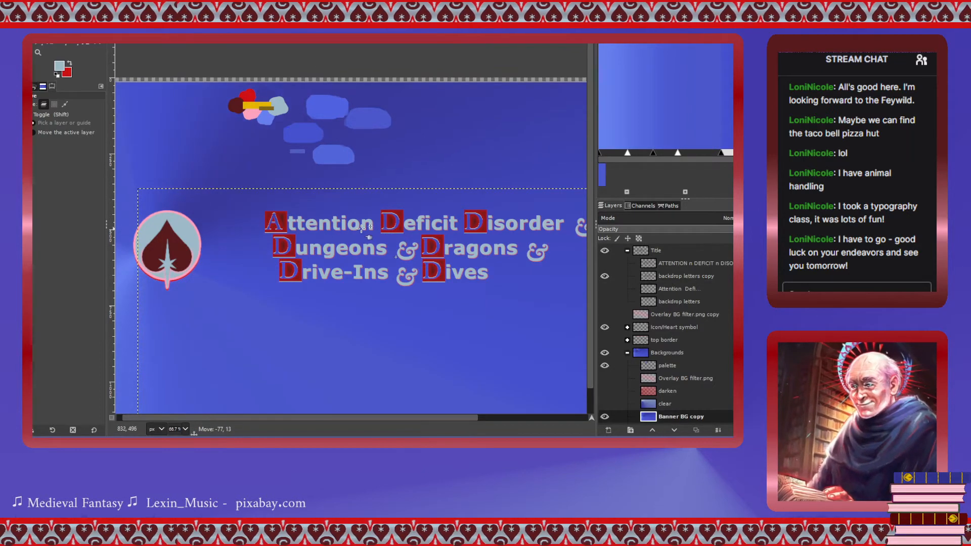
key(ctrl+z)
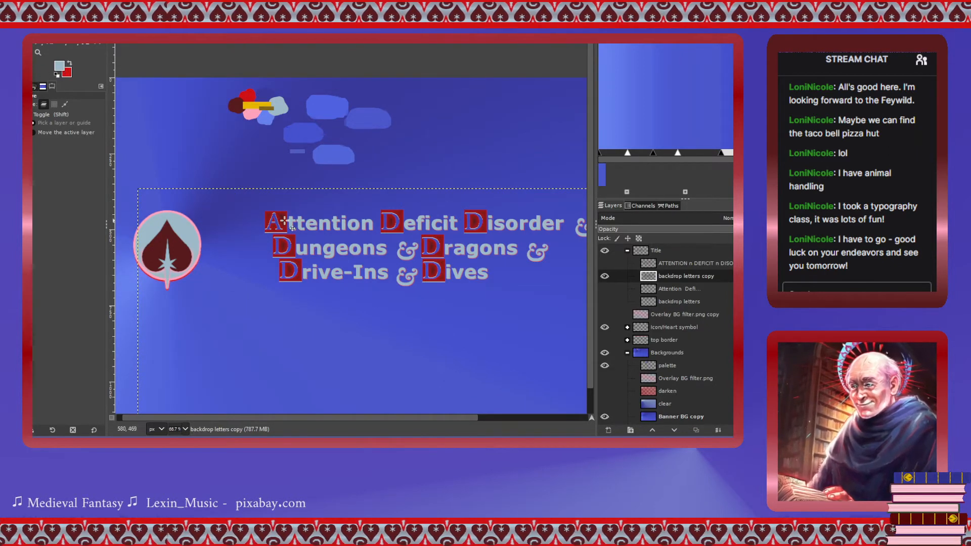
Reposition the backdrop letters copy title beside the heart emblem, level with its upper half.
drag(284, 219, 264, 218)
scroll(265, 218, right, 3)
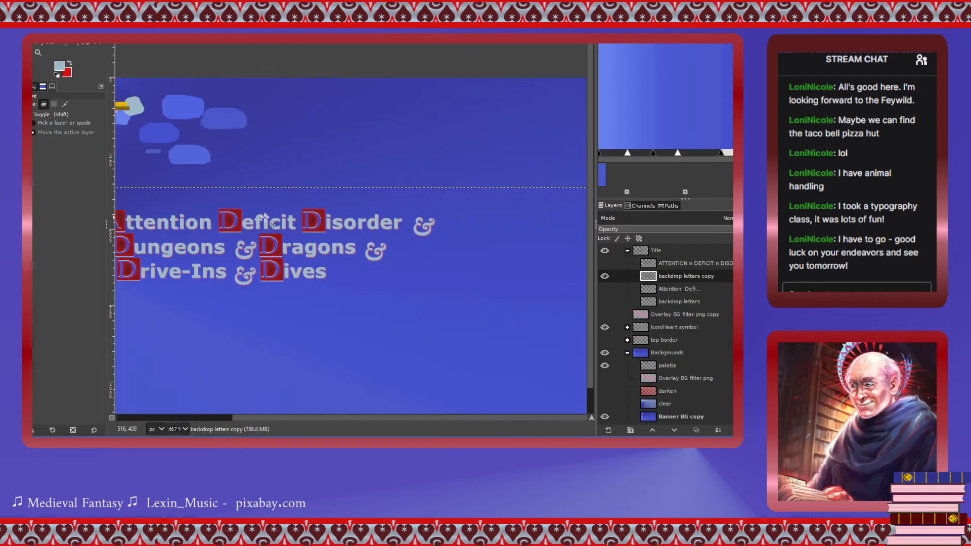
scroll(273, 225, down, 2)
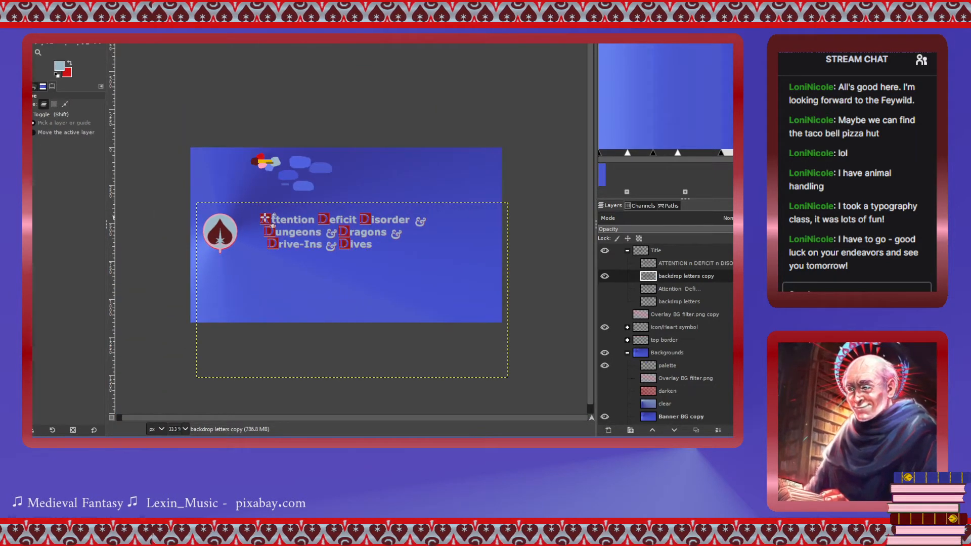
drag(268, 217, 281, 219)
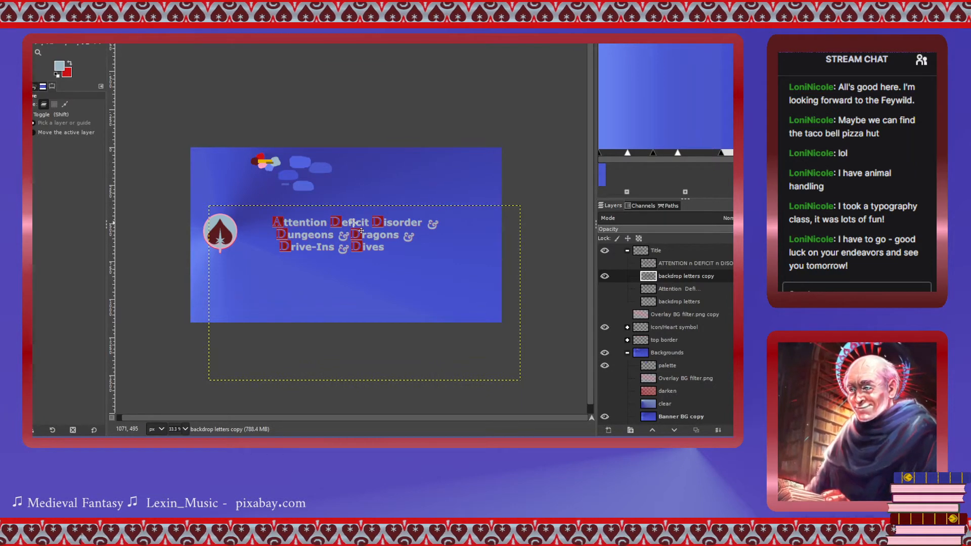
drag(361, 231, 355, 231)
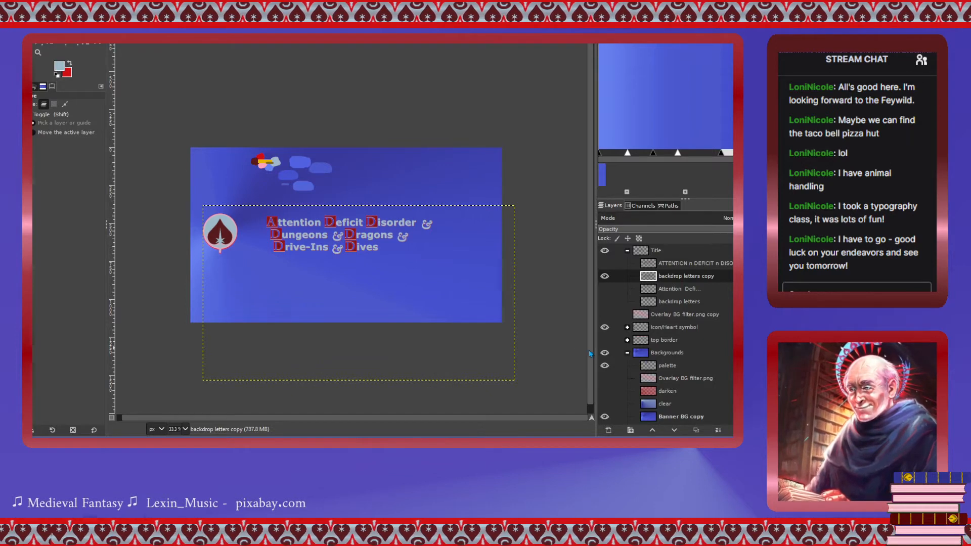
Expand the Icon/Heart symbol group and make its New heart LG layer active.
click(639, 366)
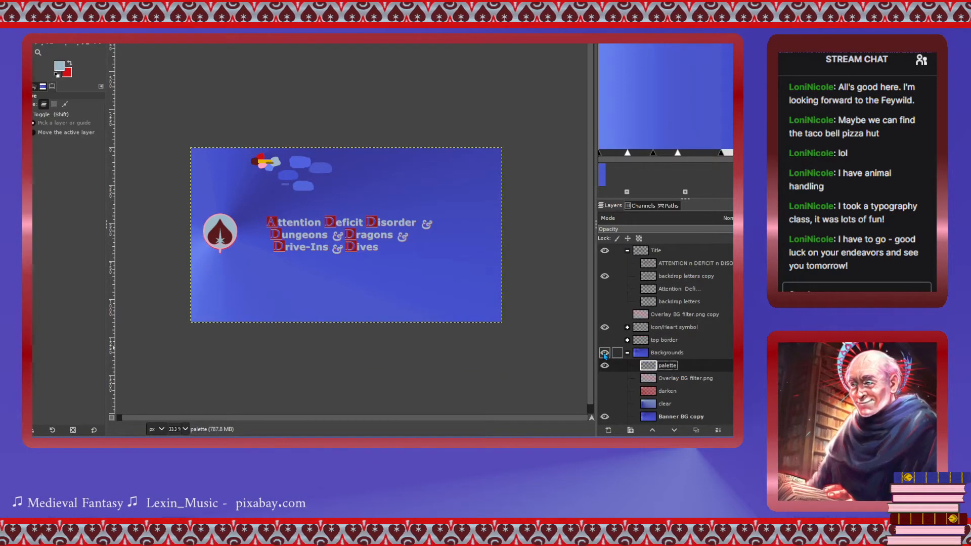
scroll(626, 374, down, 1)
scroll(640, 345, up, 1)
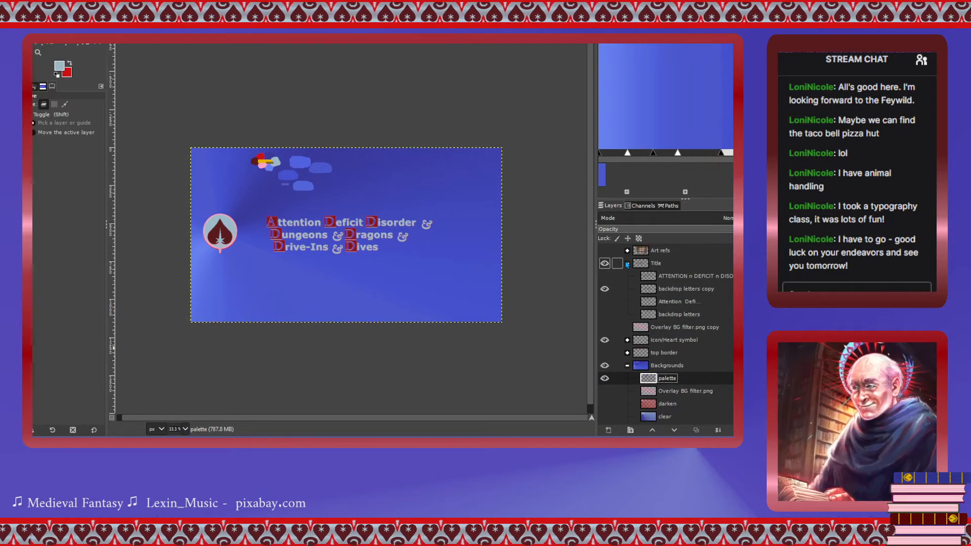
click(627, 341)
scroll(630, 336, down, 1)
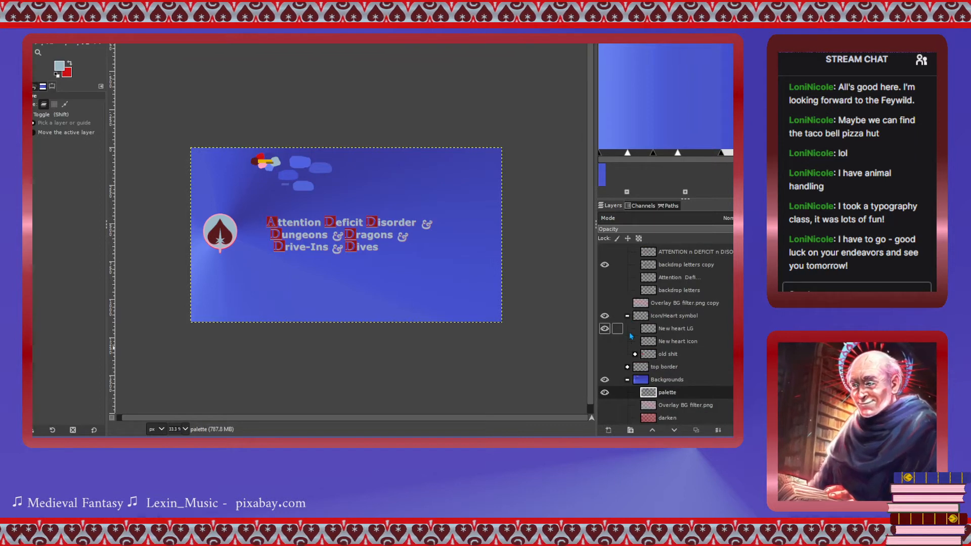
click(648, 332)
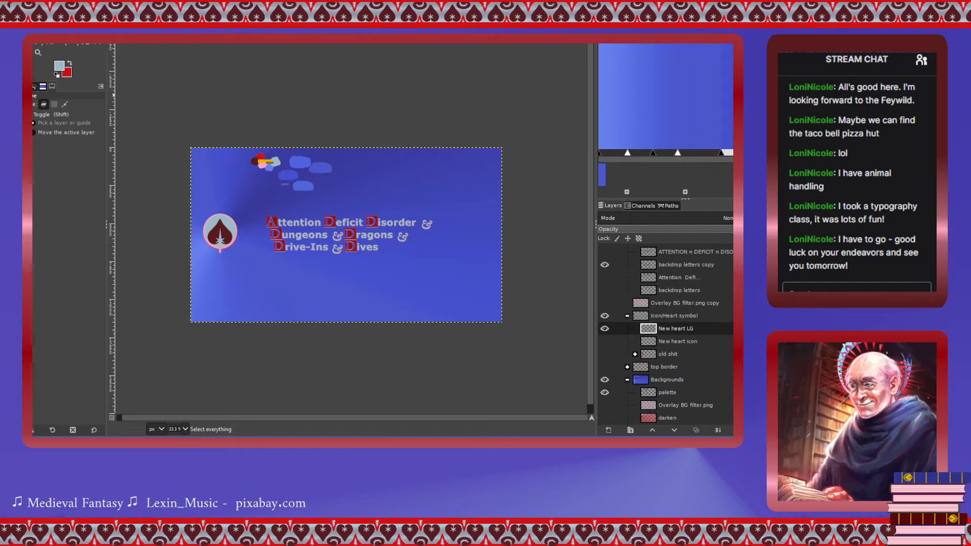
Select the heart emblem's silhouette by subtracting the transparent surroundings from a full-canvas selection with Select by Color.
key(shift+o)
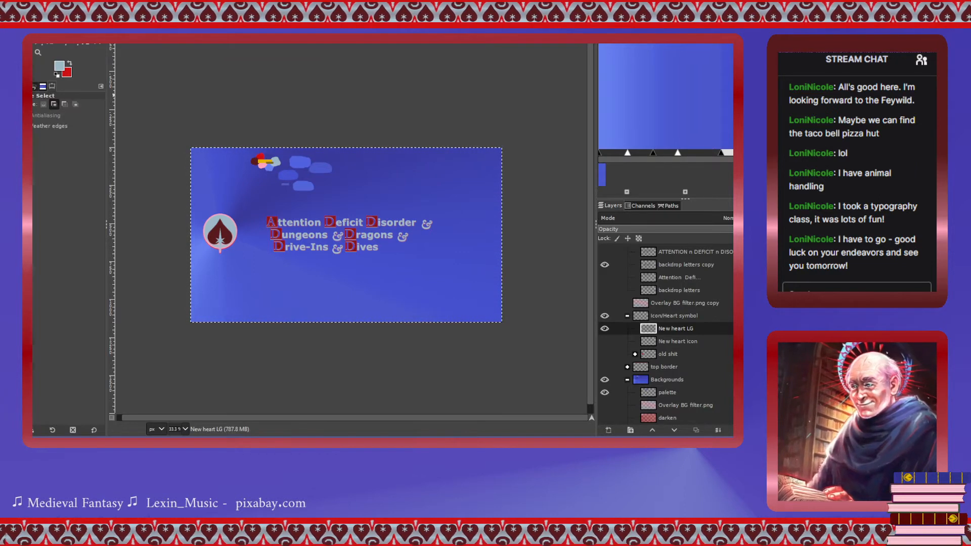
click(222, 184)
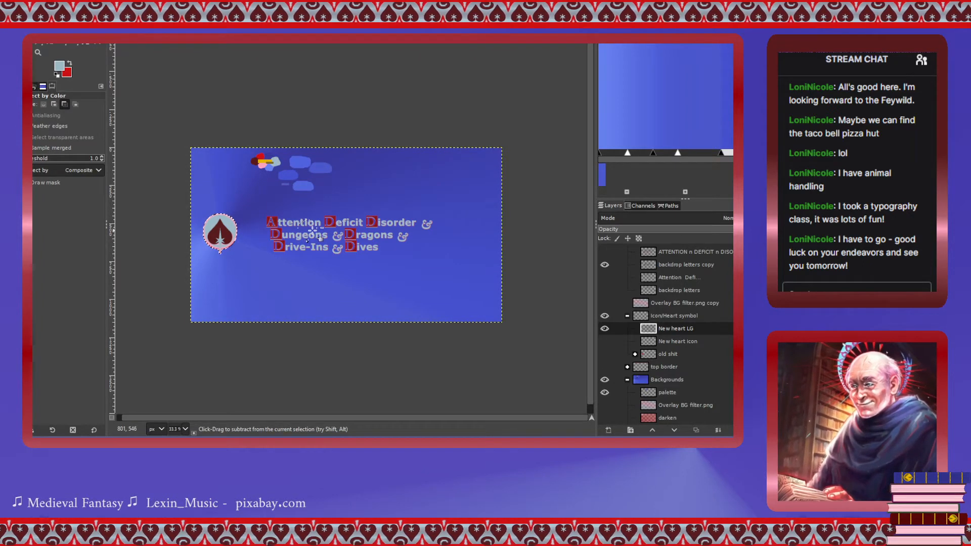
scroll(314, 226, up, 4)
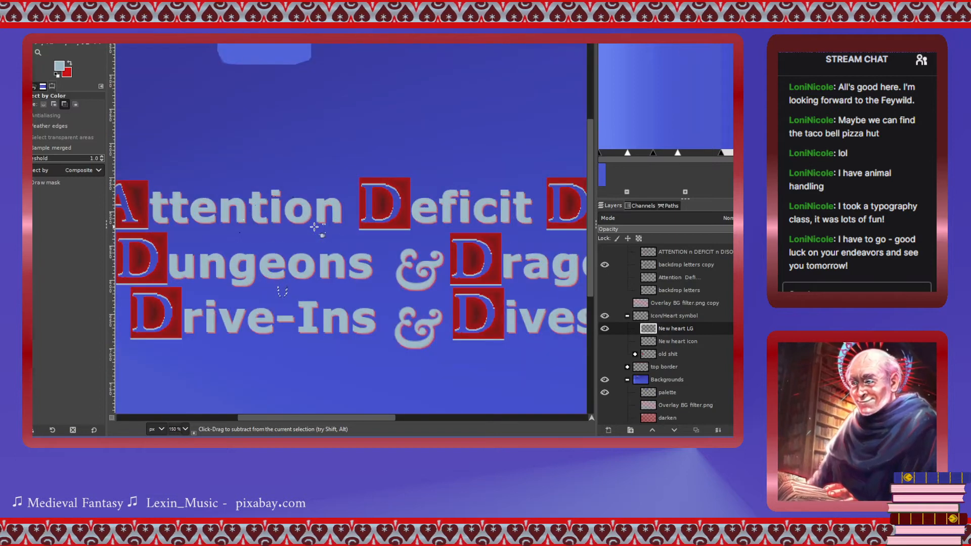
scroll(317, 226, down, 4)
scroll(317, 226, down, 2)
scroll(283, 182, up, 2)
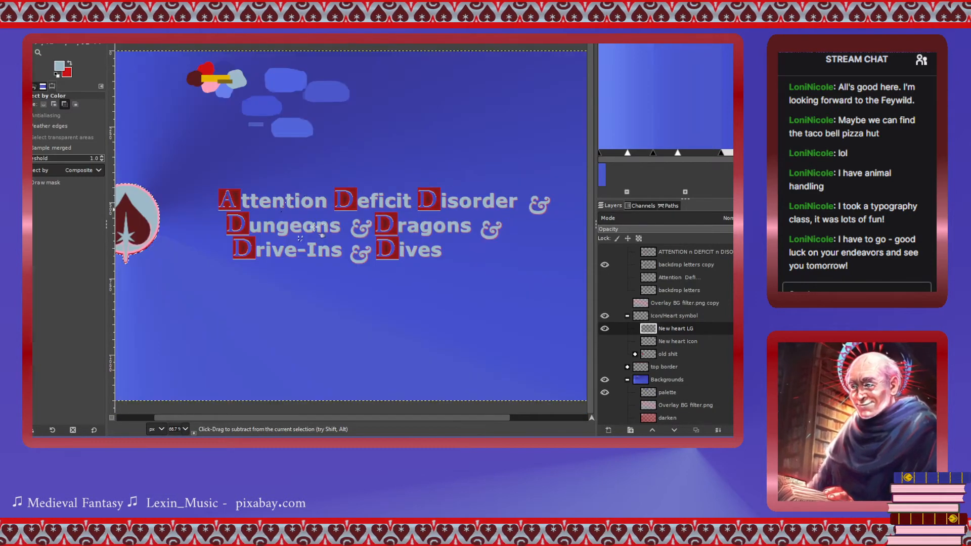
Try adding a rectangle over the middle of the title to the emblem selection and cutting the selected pixels.
key(r)
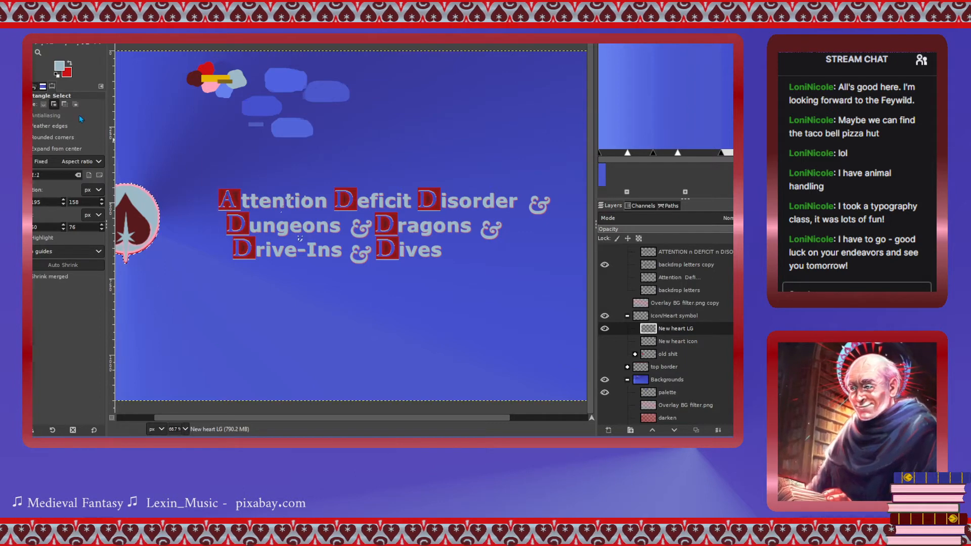
drag(235, 129, 389, 294)
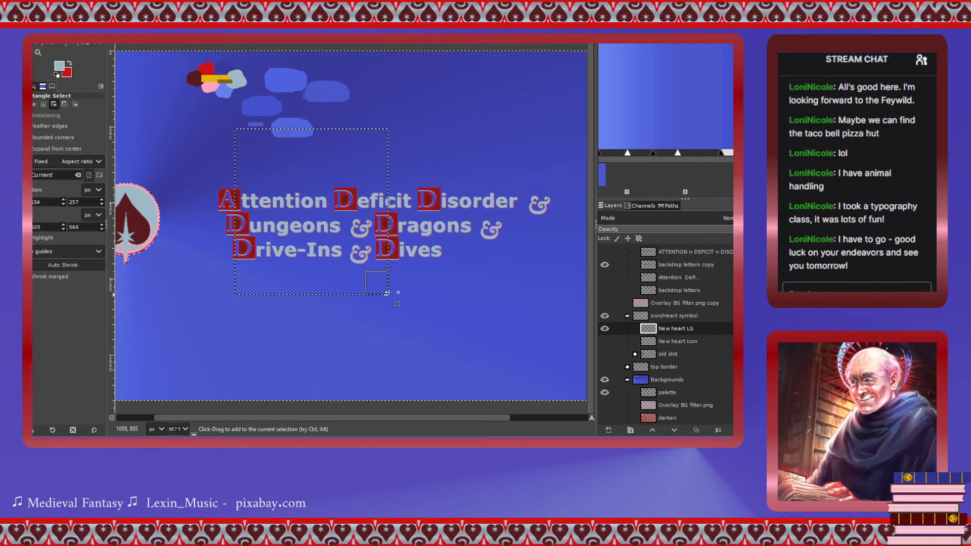
key(ctrl+x)
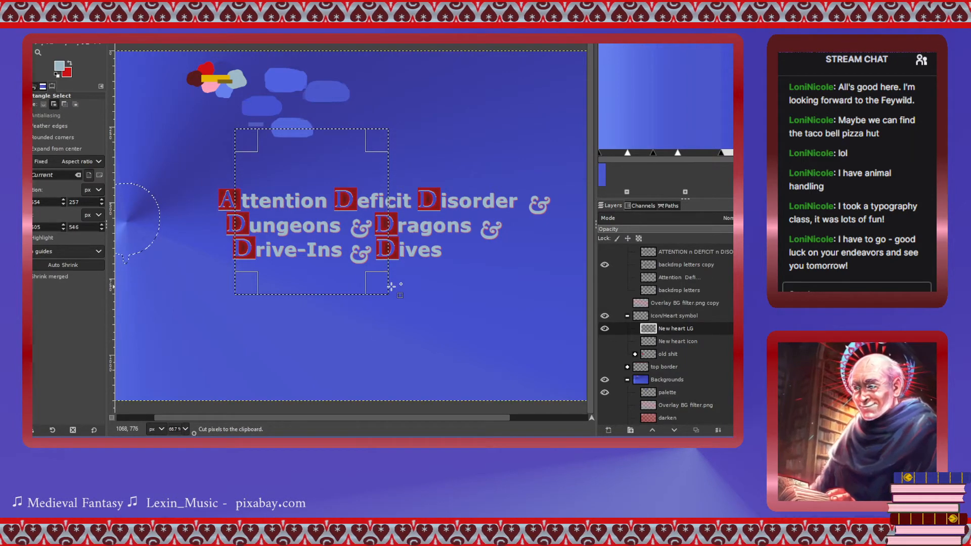
key(ctrl+z)
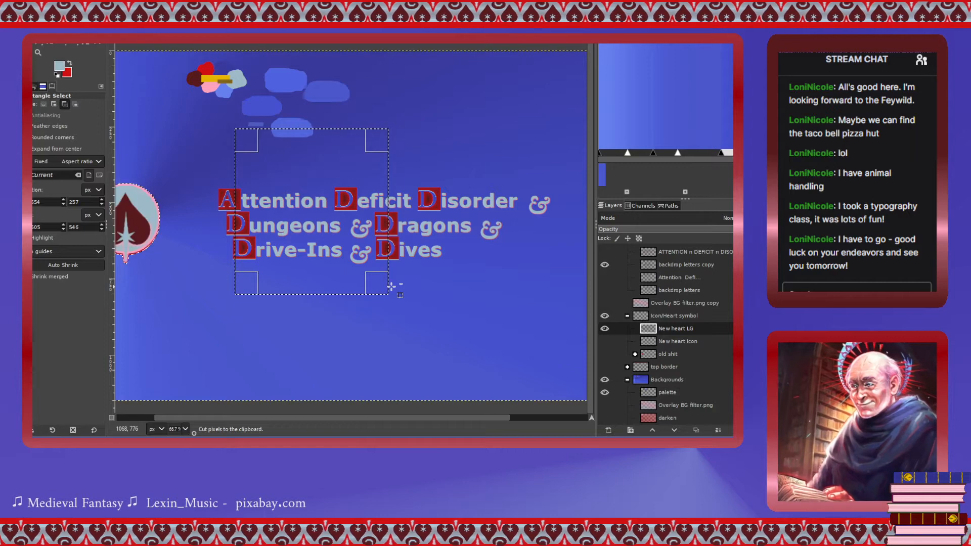
Try intersecting the selection with a larger rectangle around the title and cutting from New heart LG.
click(75, 104)
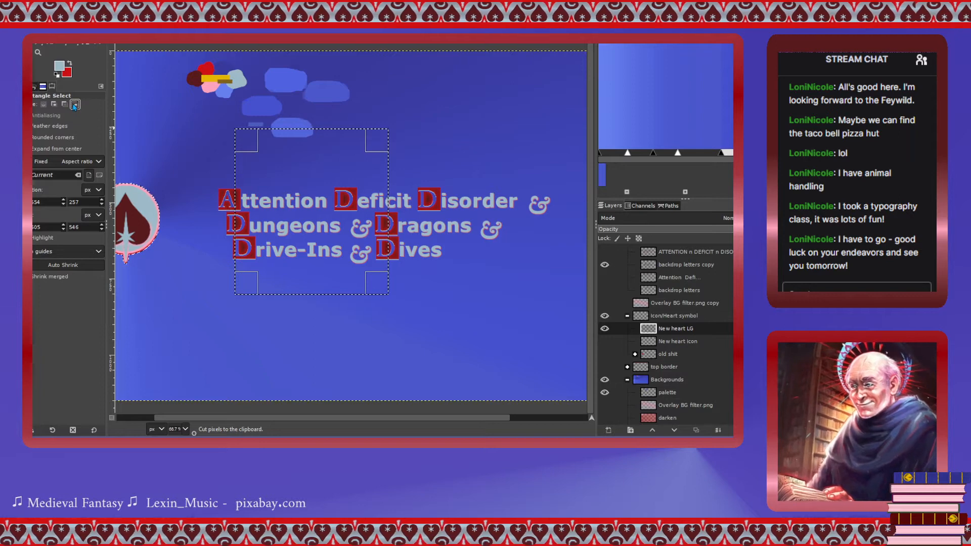
drag(206, 118, 487, 351)
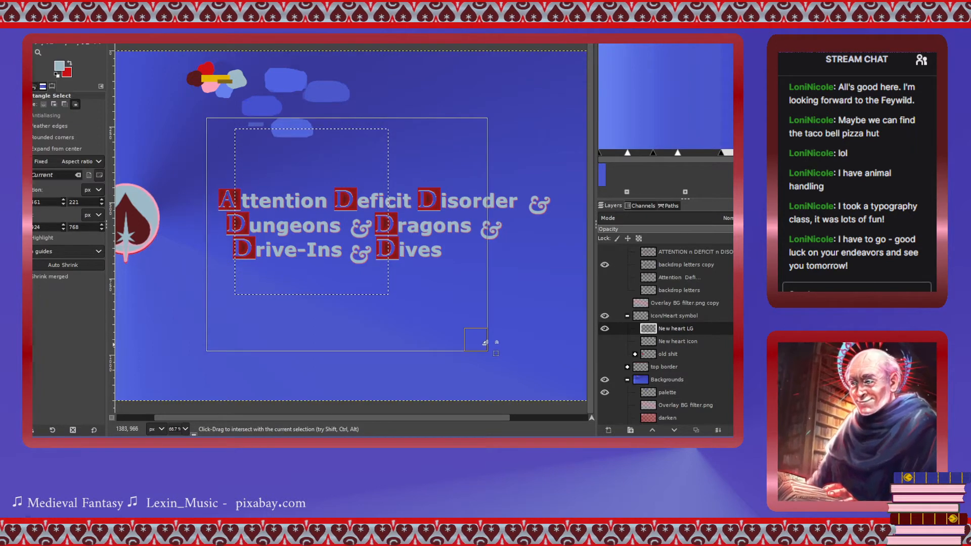
key(ctrl)
key(ctrl+x)
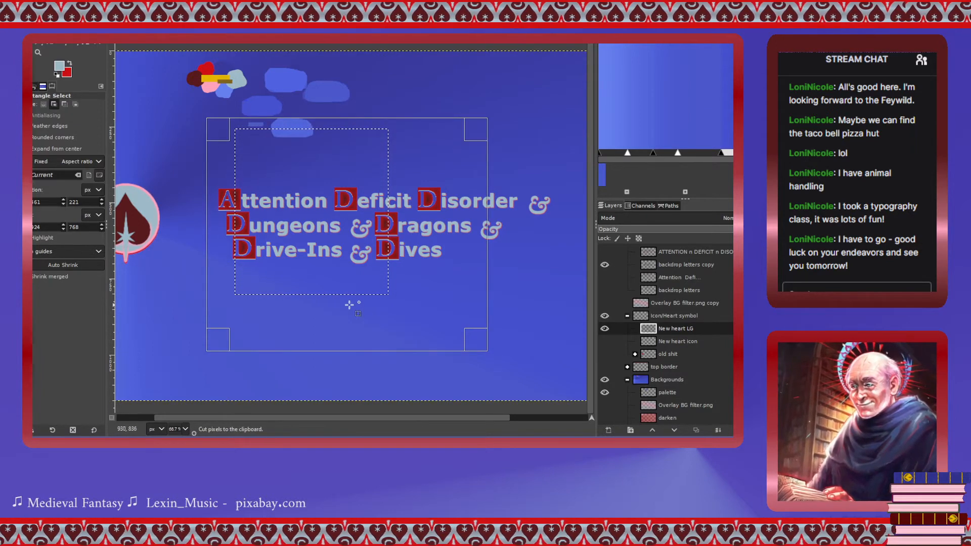
scroll(347, 304, left, 2)
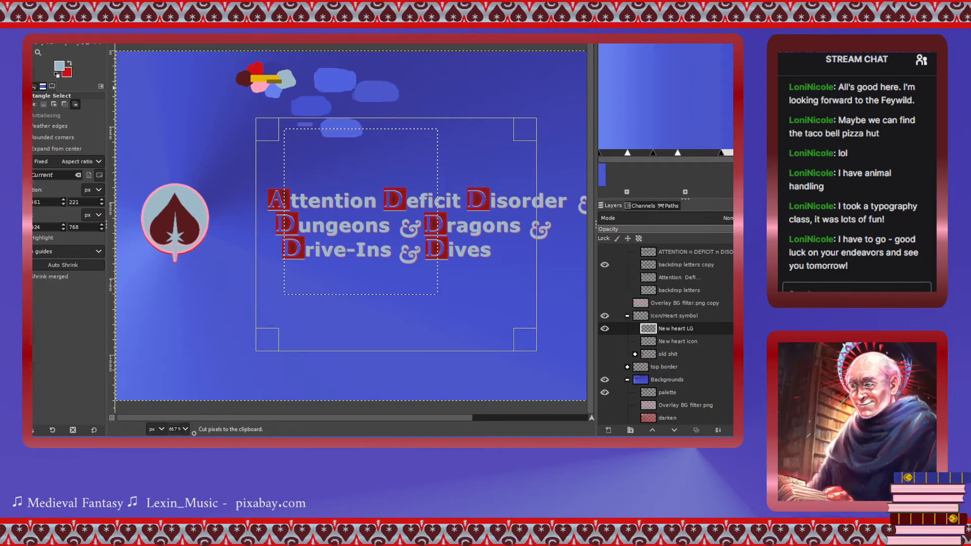
Reselect only the heart emblem's silhouette and add a new empty layer, ALL CAPS, directly beneath New heart LG.
key(ctrl+shift+a)
key(shift+o)
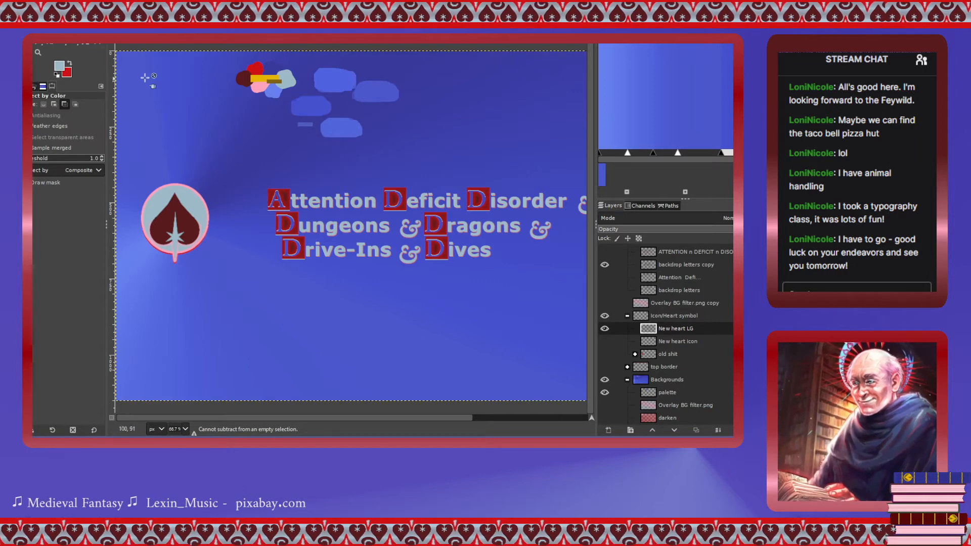
click(199, 150)
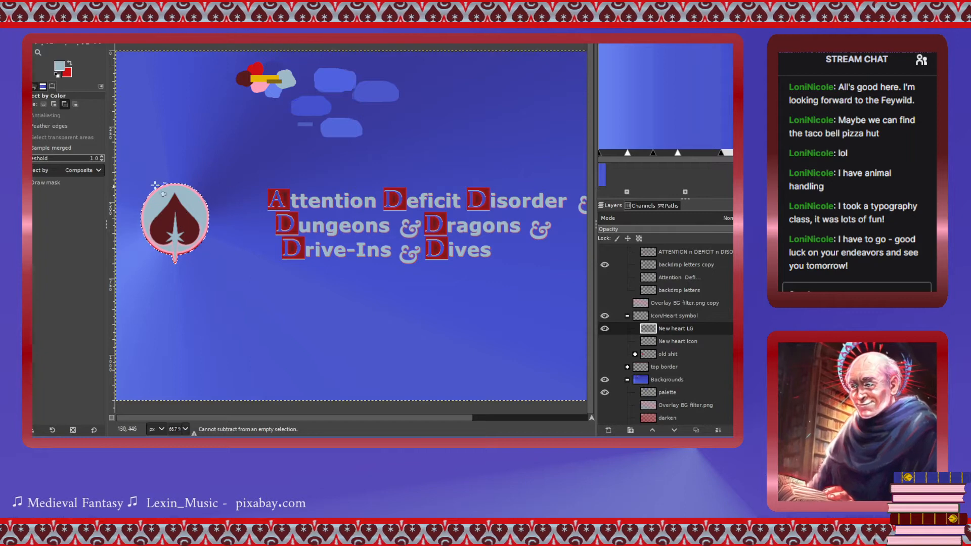
click(648, 342)
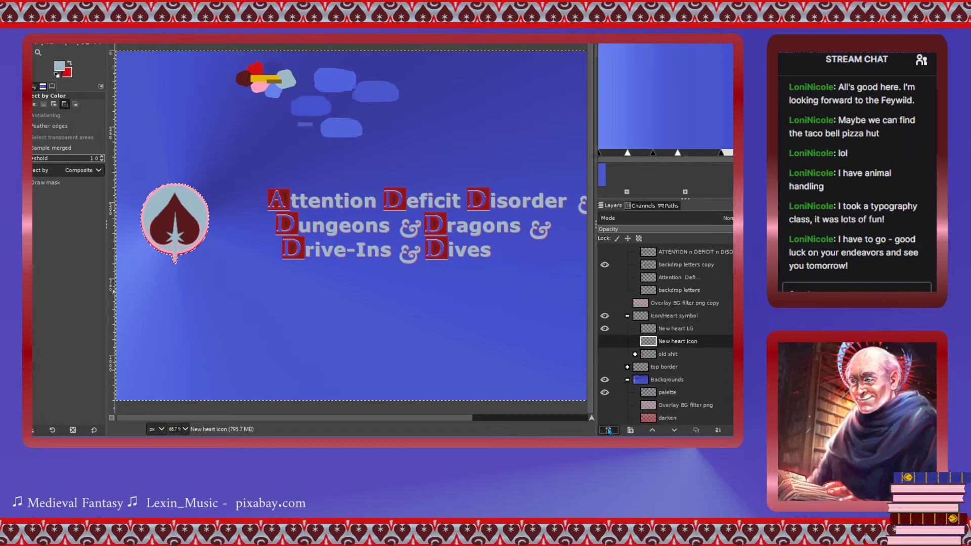
click(400, 345)
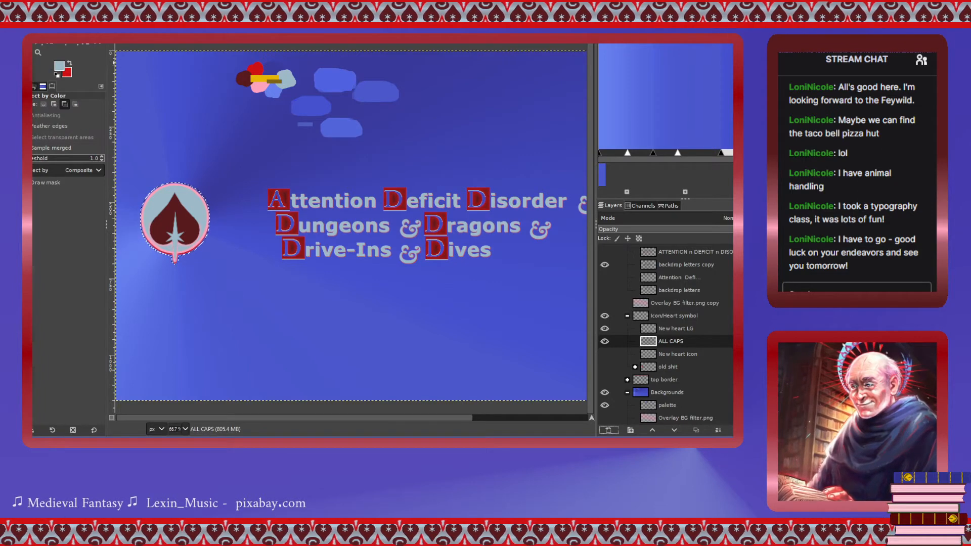
Offset only the selection outline slightly up and to the right of the emblem, leaving the artwork in place.
key(m)
drag(175, 218, 175, 216)
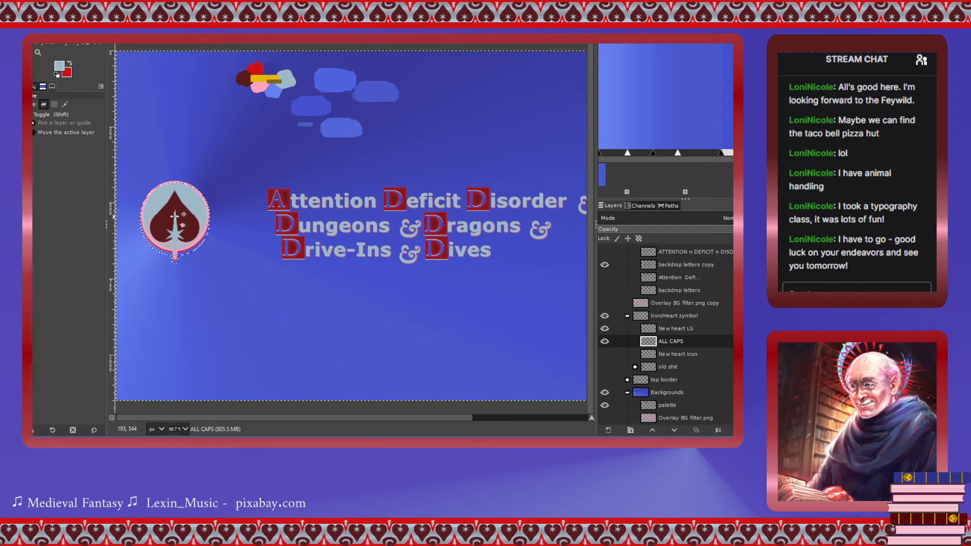
key(ctrl+z)
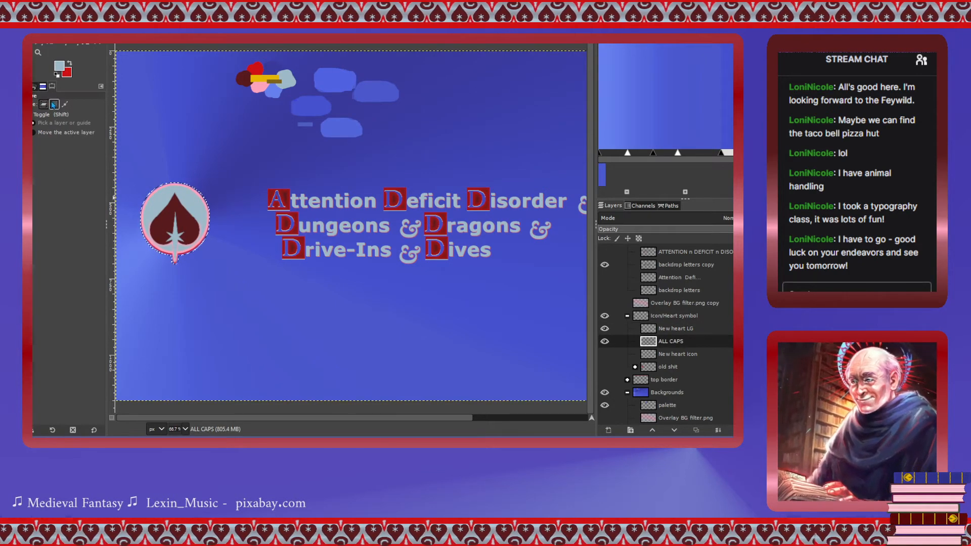
click(54, 104)
drag(185, 191, 179, 192)
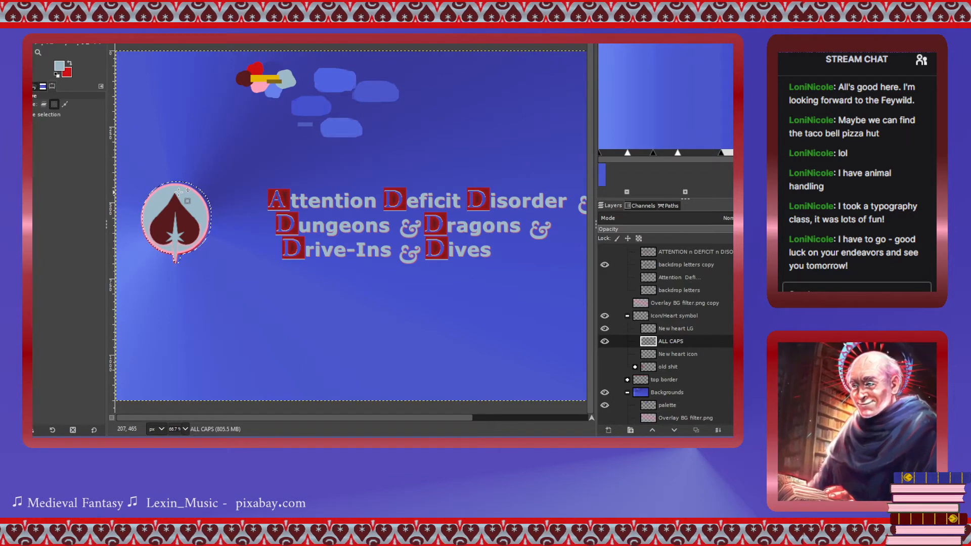
Switch to the Pencil with the 2. Block 01 brush and lower its opacity to 39.4.
click(40, 45)
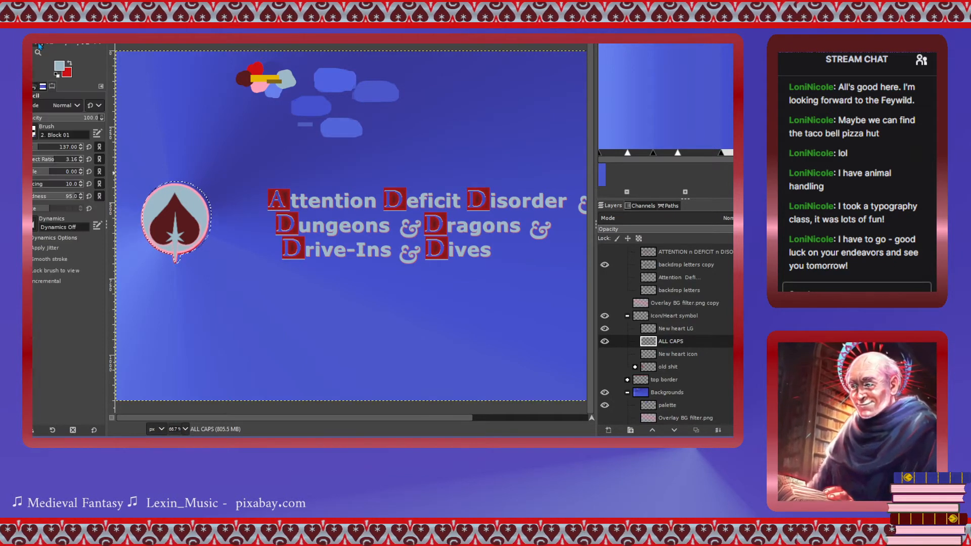
click(52, 120)
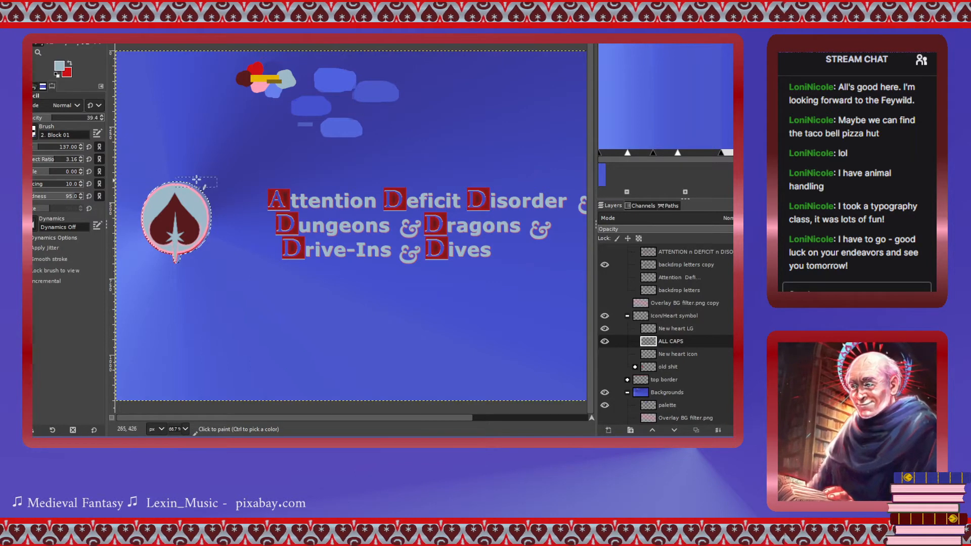
Try painting a translucent grey-blue glow around the emblem's edge on the ALL CAPS layer.
drag(196, 234, 194, 183)
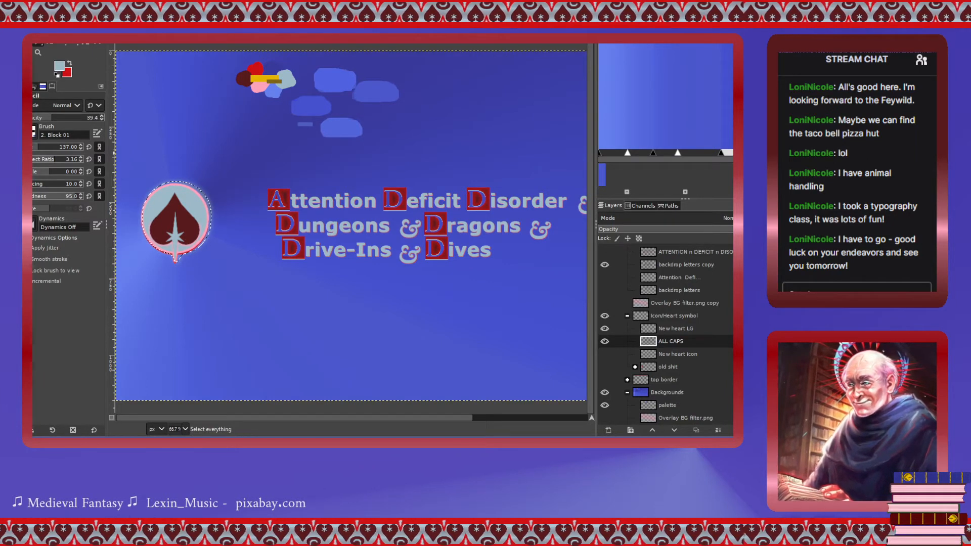
key(ctrl+shift+a)
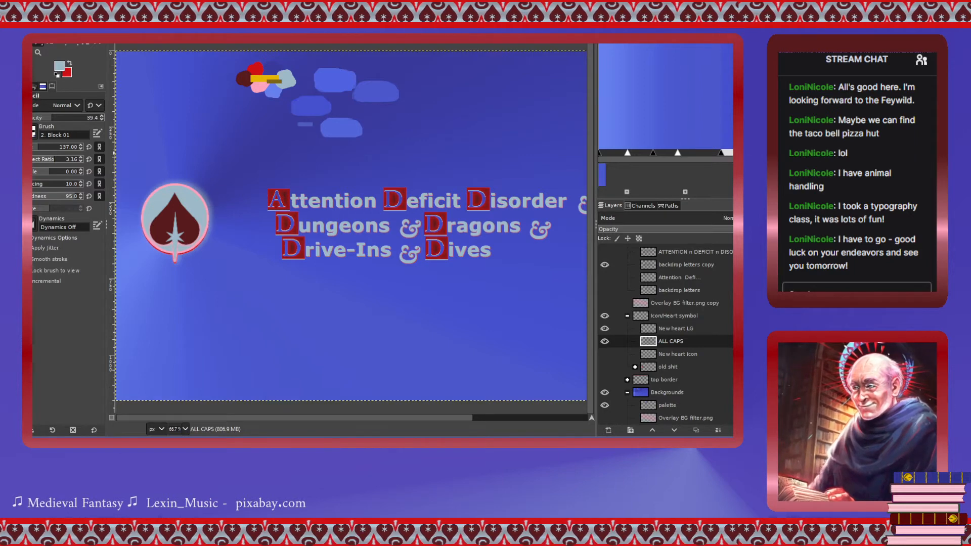
key(ctrl)
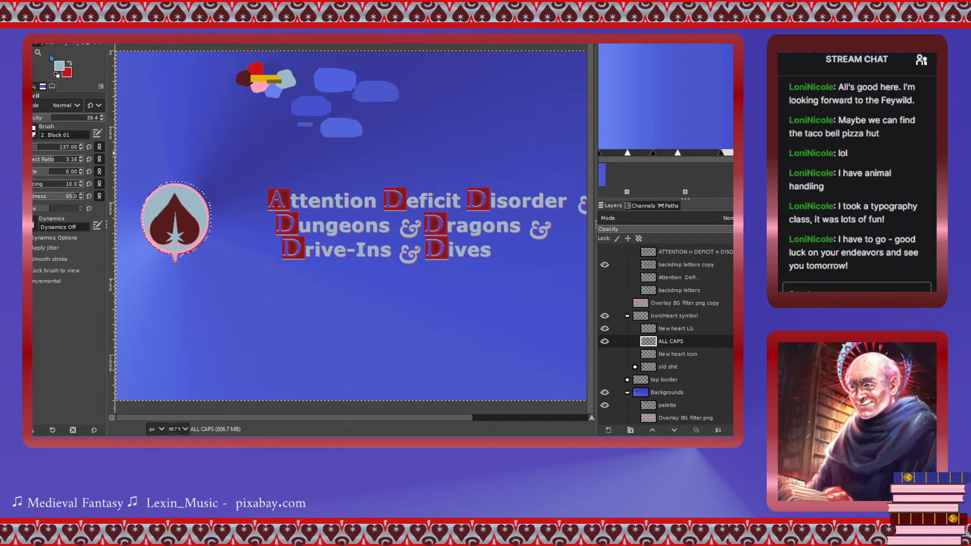
Pick the background's dark blue beside the palette swatches as the Pencil's foreground colour.
key(o)
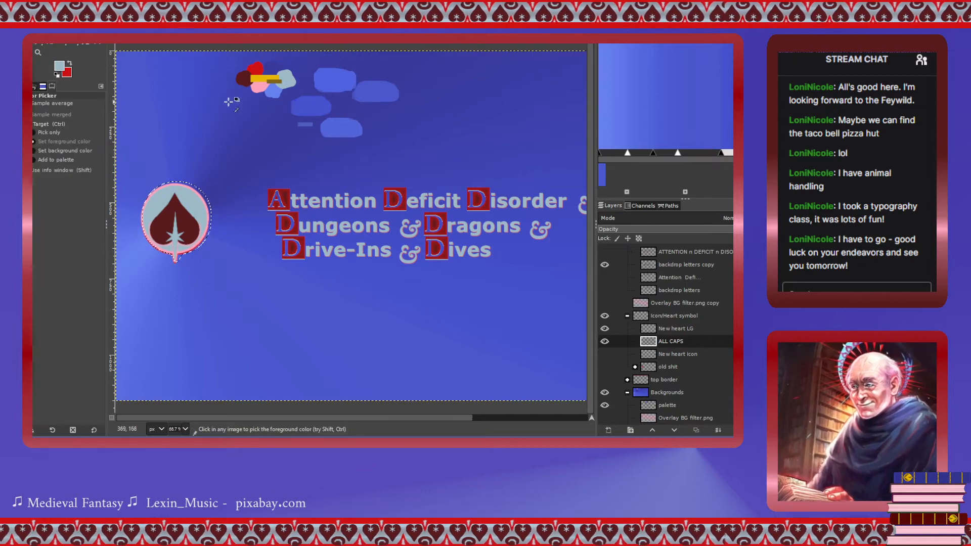
click(274, 68)
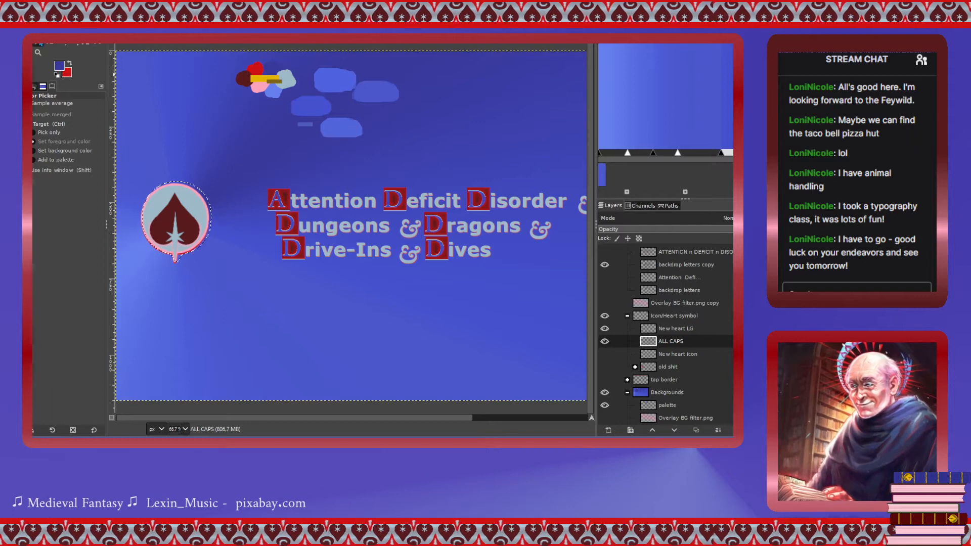
key(n)
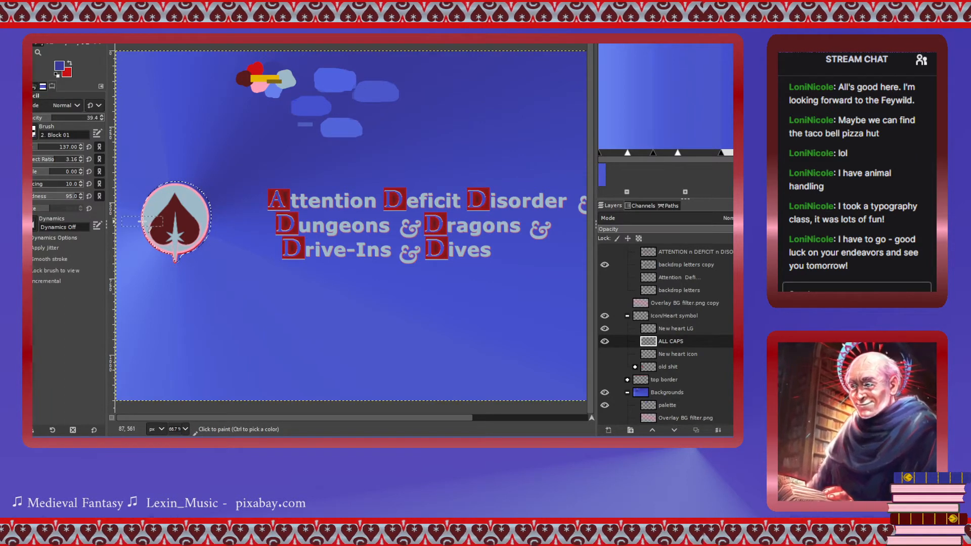
Shift the emblem-shaped selection outline further up and to the right for a more pronounced shadow offset.
key(m)
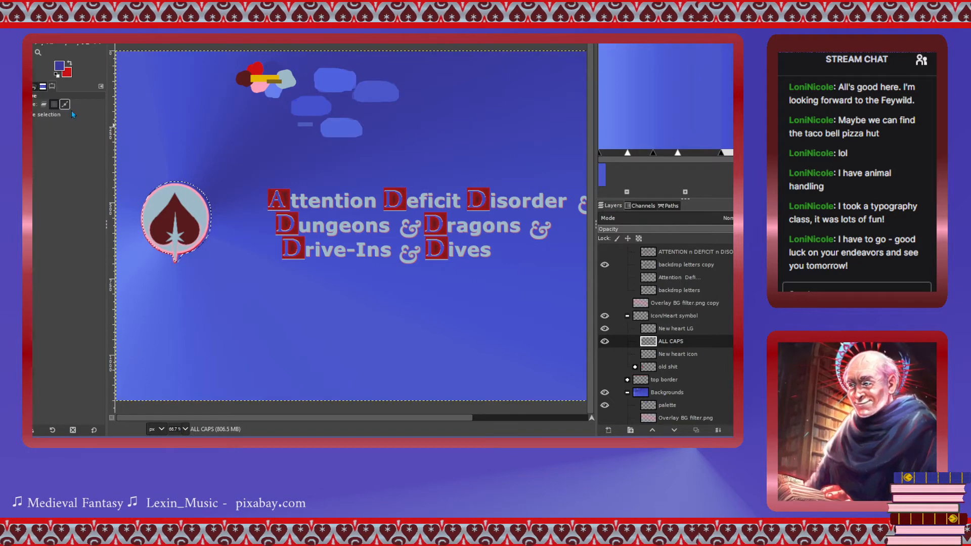
drag(183, 202, 188, 197)
key(n)
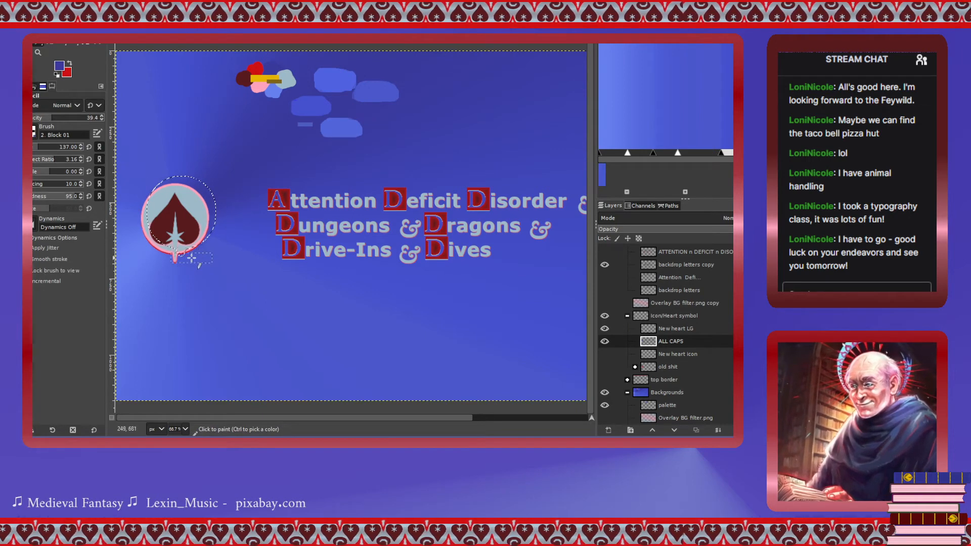
key(m)
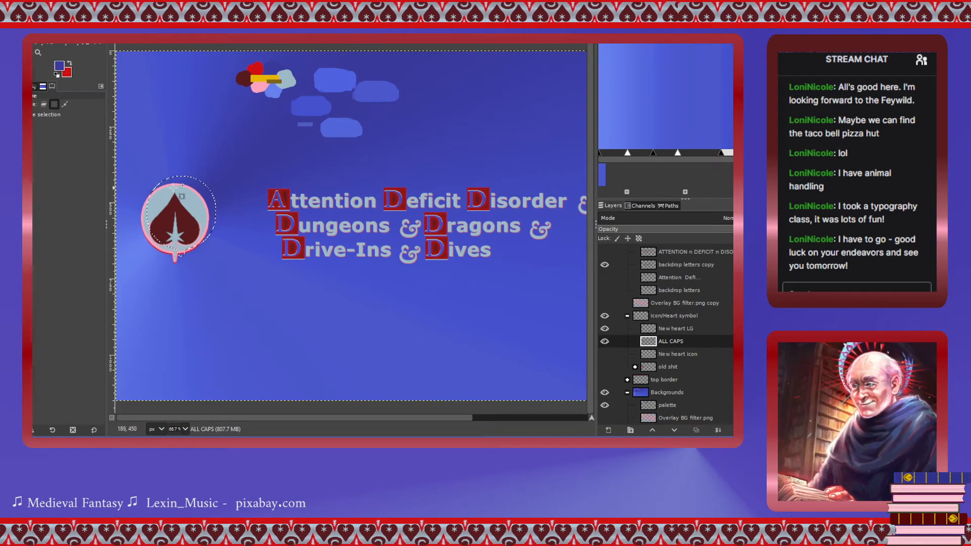
drag(180, 194, 191, 185)
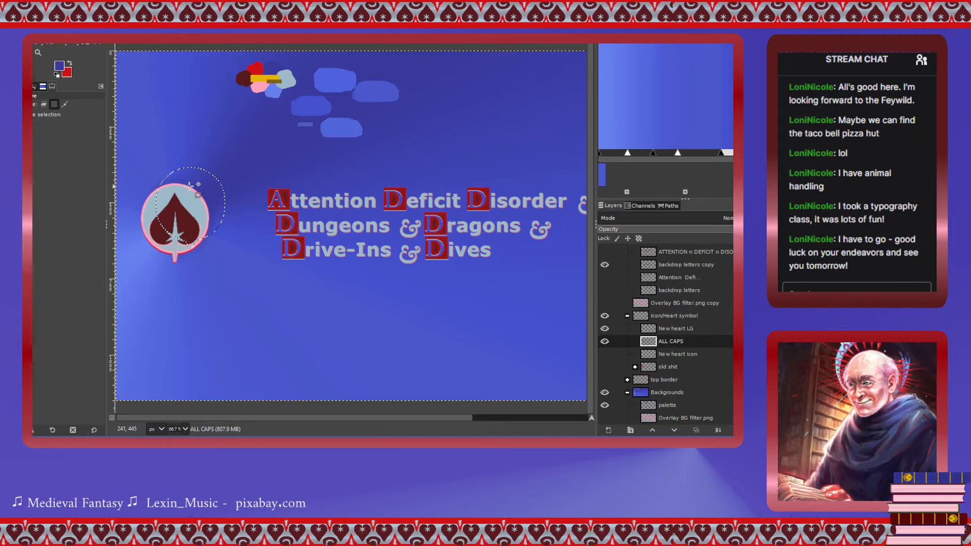
Try painting a dark-blue offset shadow with the Pencil inside the emblem-shaped selection, shrinking and shifting it up-right between passes, and deselect.
key(n)
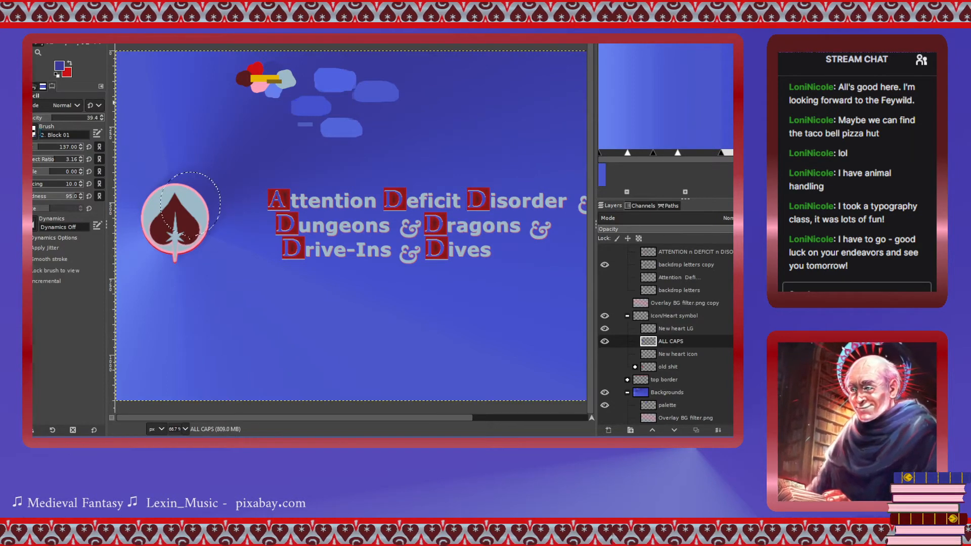
key(m)
drag(201, 190, 215, 179)
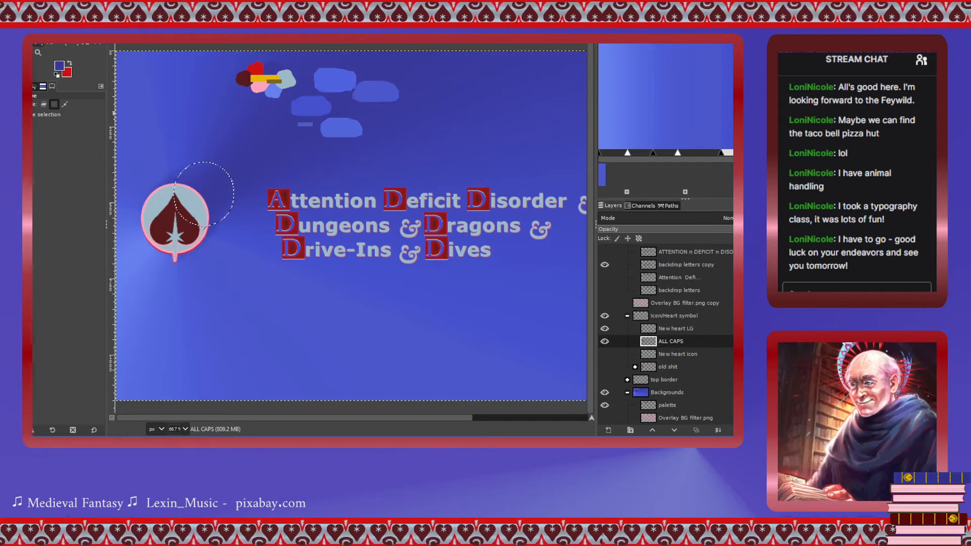
key(n)
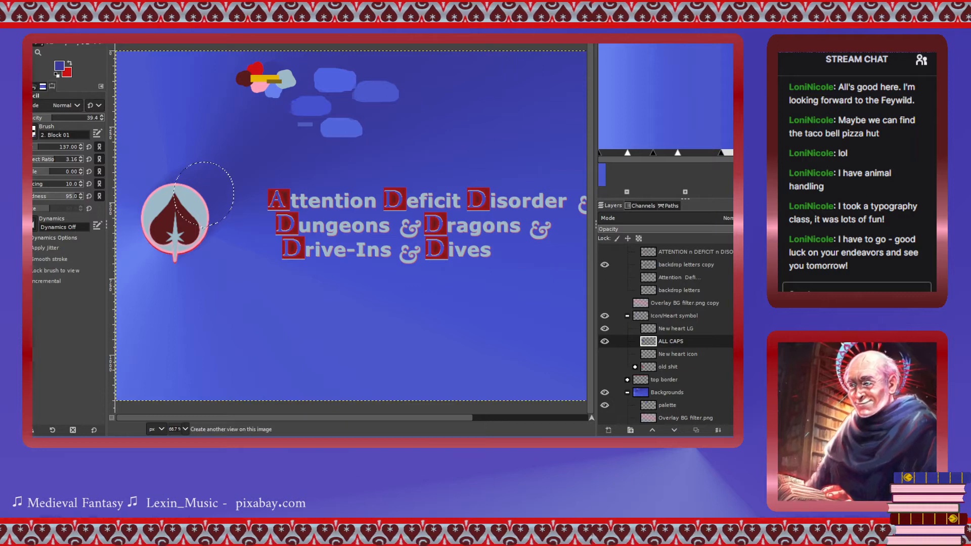
key(ctrl+shift+a)
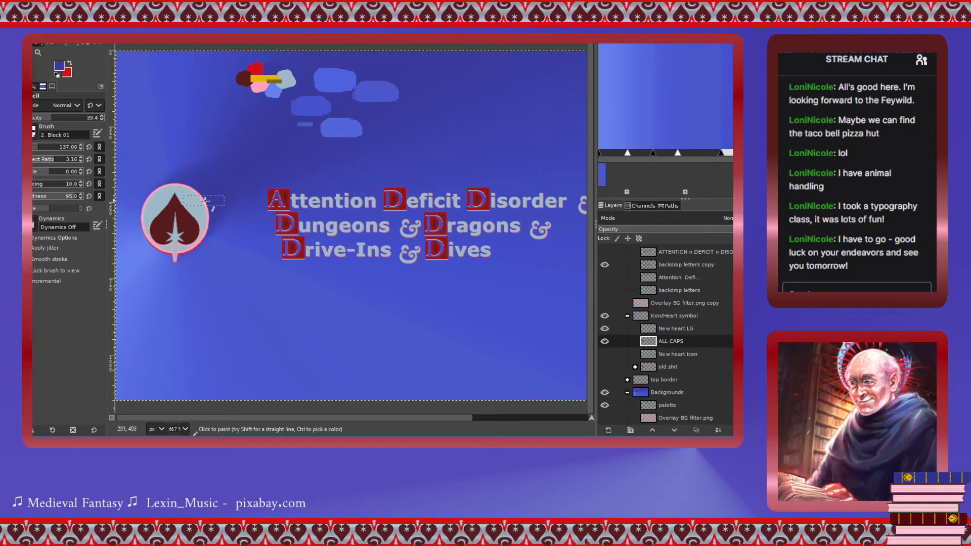
scroll(205, 201, down, 2)
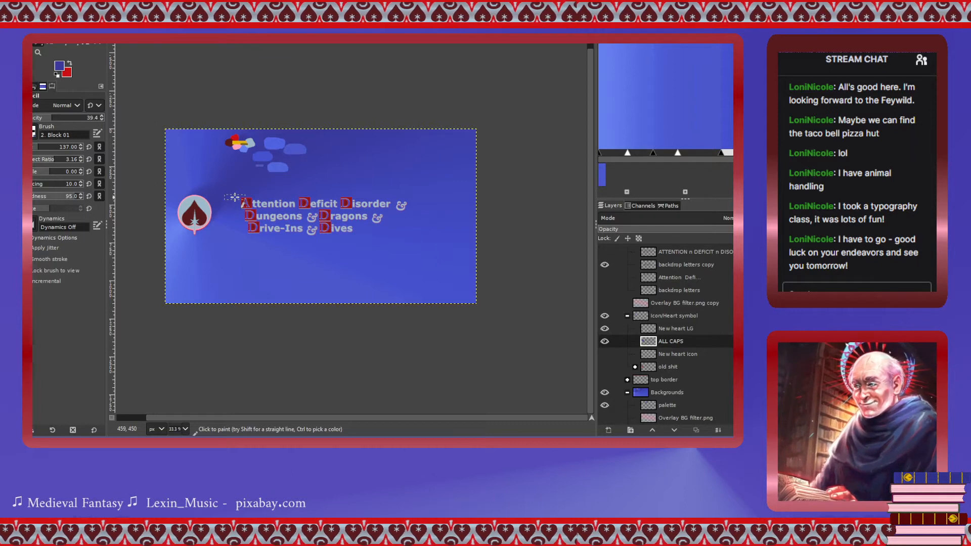
scroll(235, 197, up, 2)
scroll(234, 198, up, 1)
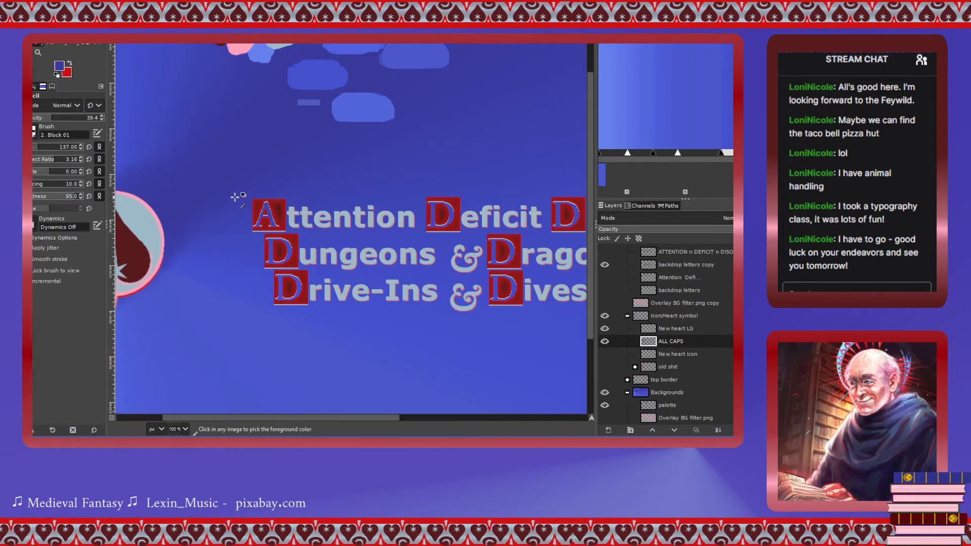
scroll(235, 197, down, 1)
scroll(235, 197, left, 1)
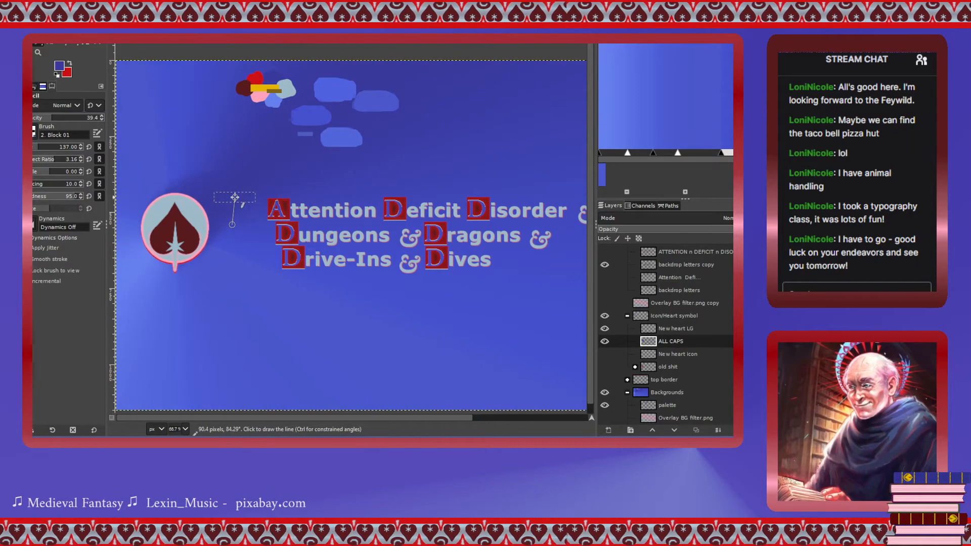
Undo the shadow painting and selection offsets back to the emblem's outline, and set the Pencil's opacity to 12.9.
key(ctrl+z)
key(ctrl+z)
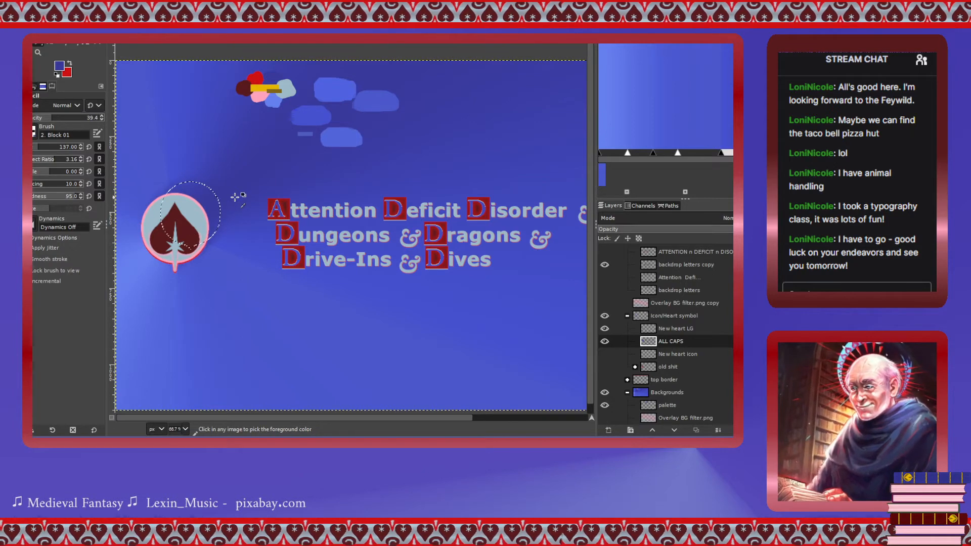
key(ctrl+z)
key(ctrl+z)
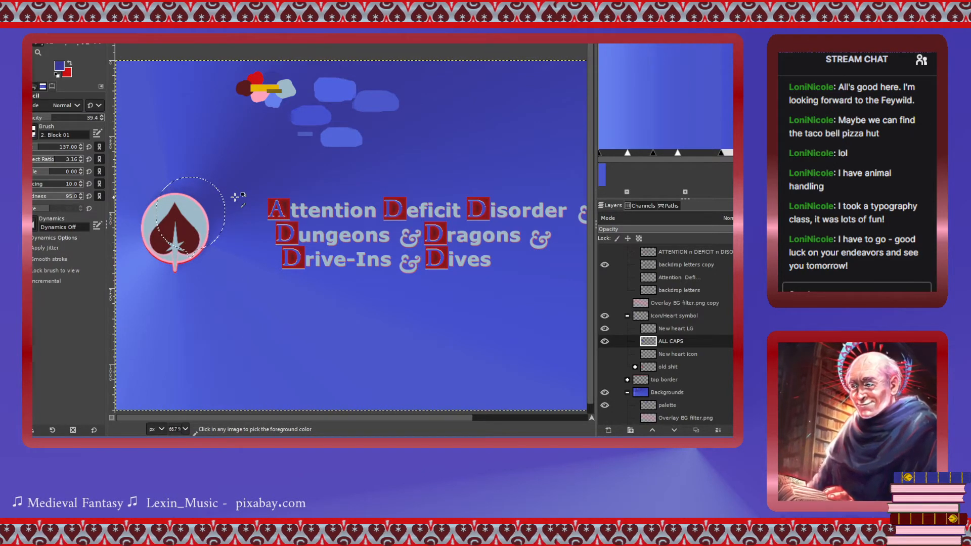
key(ctrl+z)
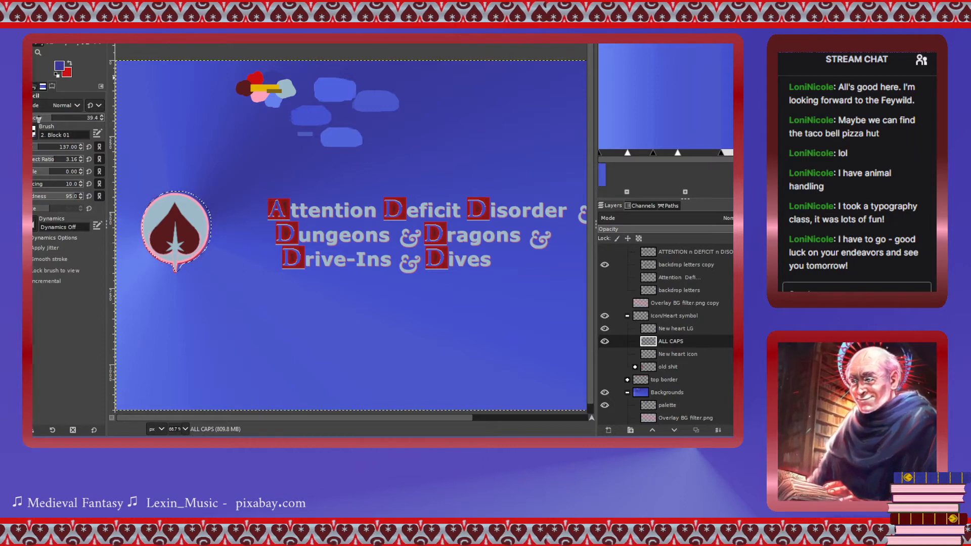
drag(56, 118, 41, 117)
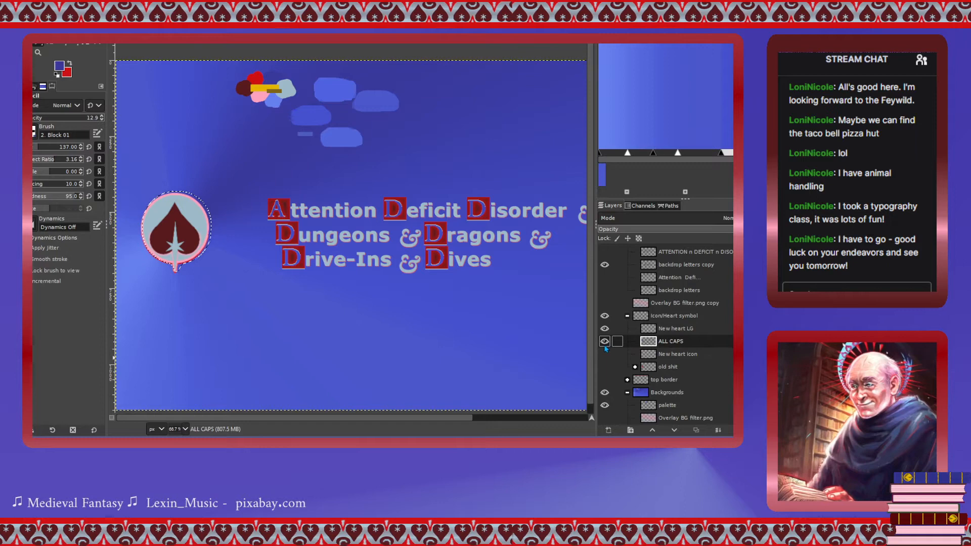
Rename the ALL CAPS layer as shadow.
double_click(676, 341)
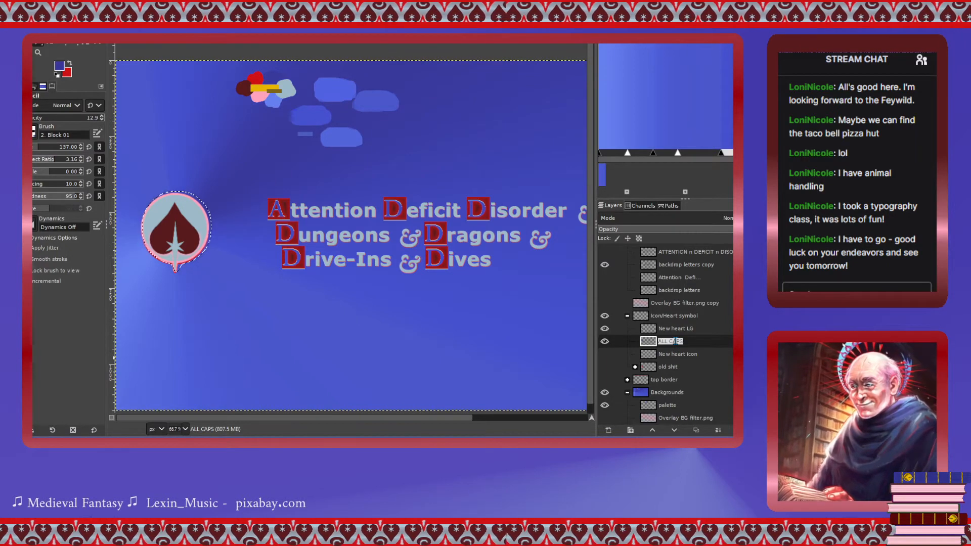
text(shadow)
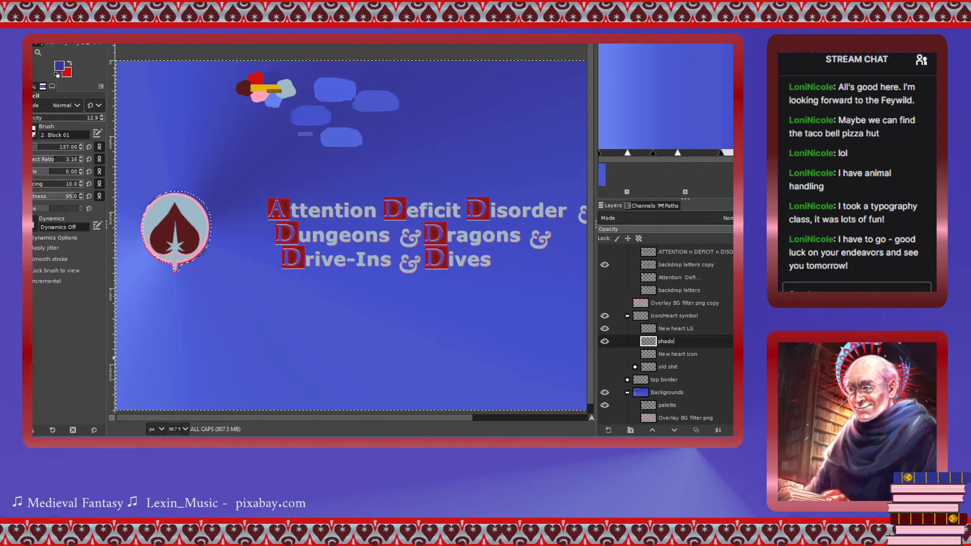
key(Return)
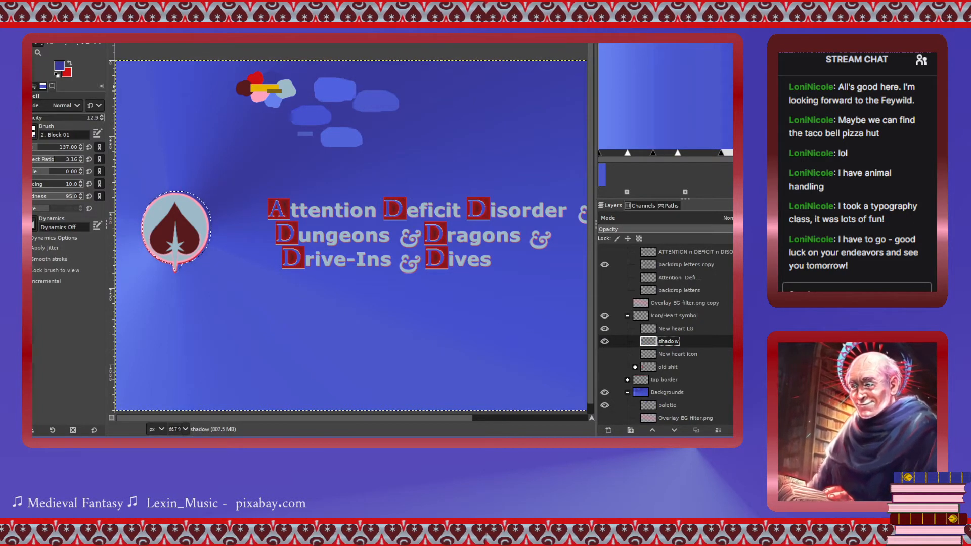
Paint faint dark-blue shadow passes behind the emblem, shifting the selection outline further up and to the right between them.
key(m)
drag(196, 211, 206, 201)
key(n)
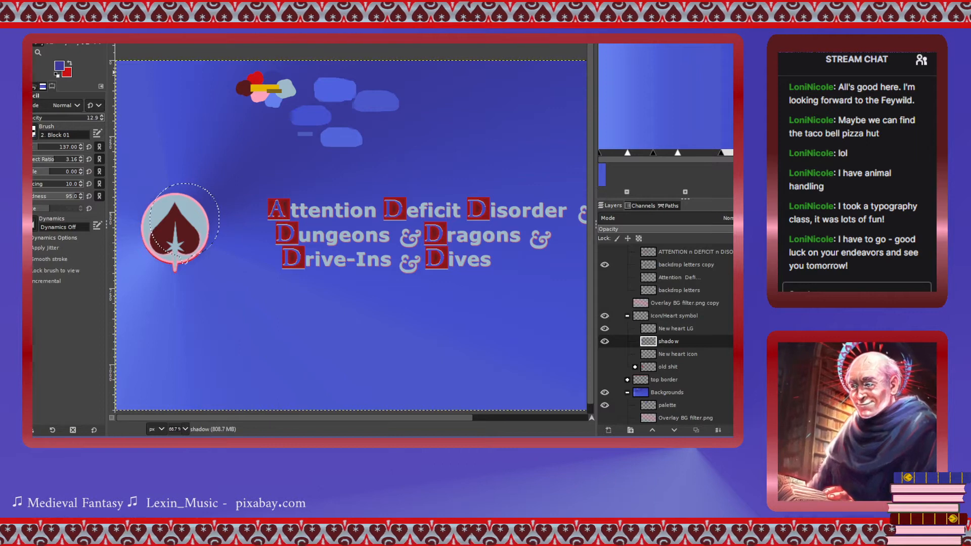
key(m)
mouse_move(209, 205)
mouse_down()
mouse_move(224, 192)
mouse_move(194, 204)
mouse_move(201, 183)
mouse_move(166, 202)
mouse_up()
key(n)
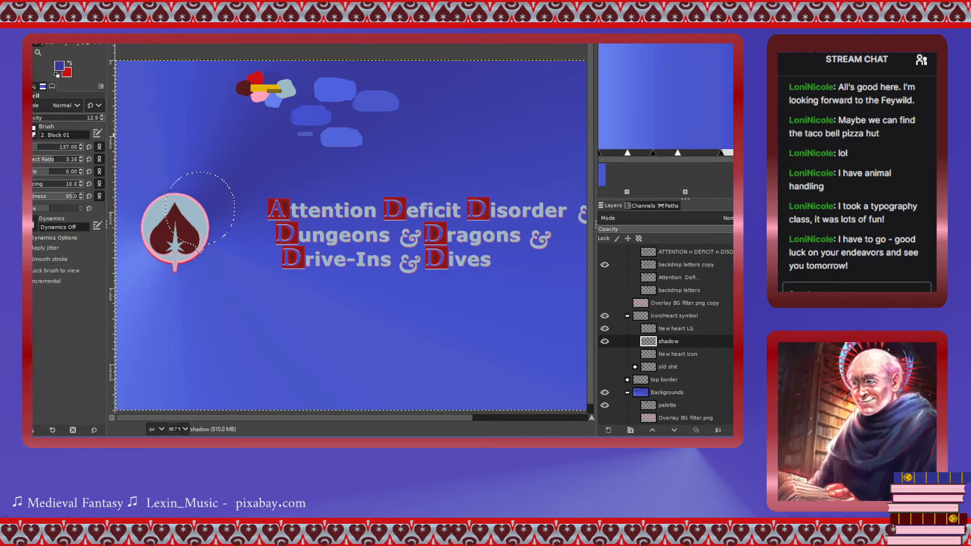
Move the emblem-shaped selection further up and to the right and shrink it for the shadow's outer part.
key(m)
drag(221, 182, 233, 174)
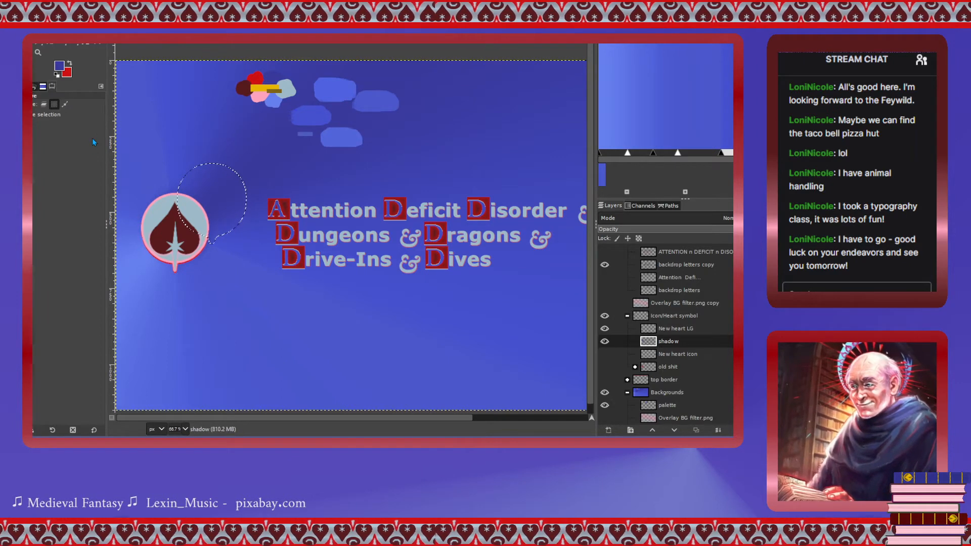
key(Return)
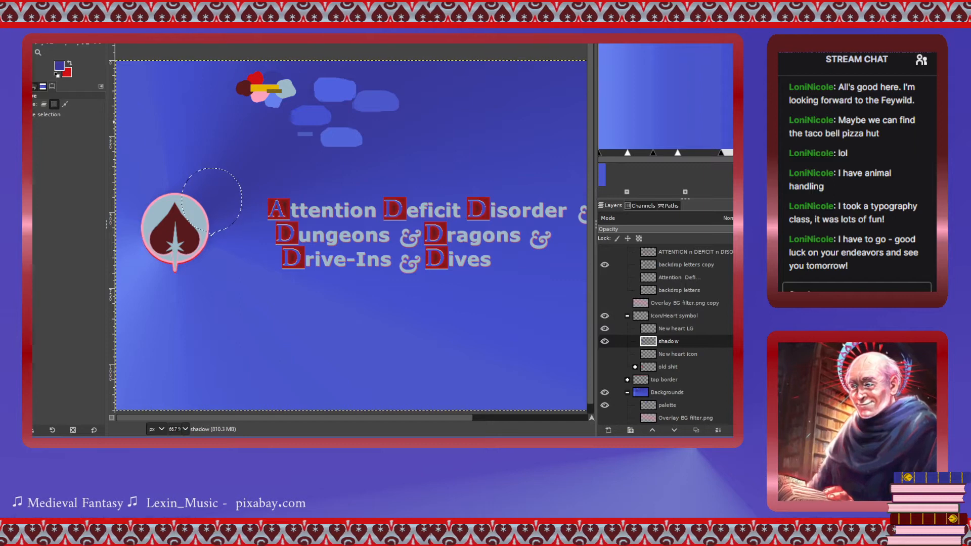
Paint the shadow's fading end with the Pencil, offsetting the shrunken selection once more toward the upper right, and clear the selection.
click(40, 44)
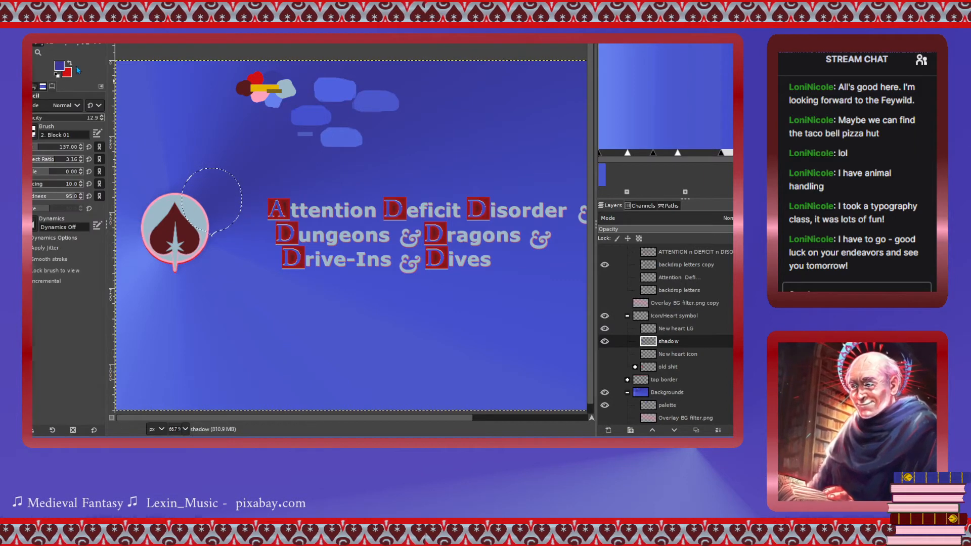
click(39, 43)
drag(221, 189, 236, 176)
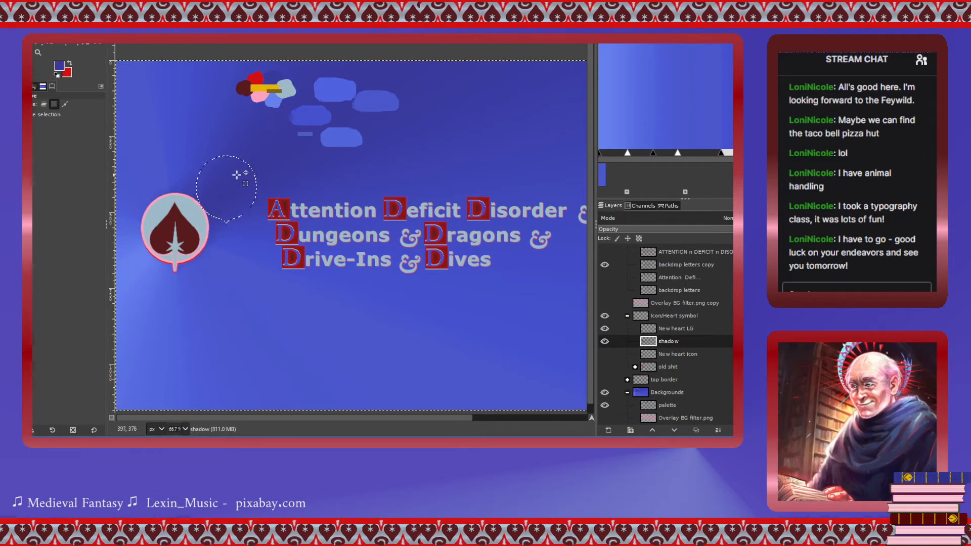
key(n)
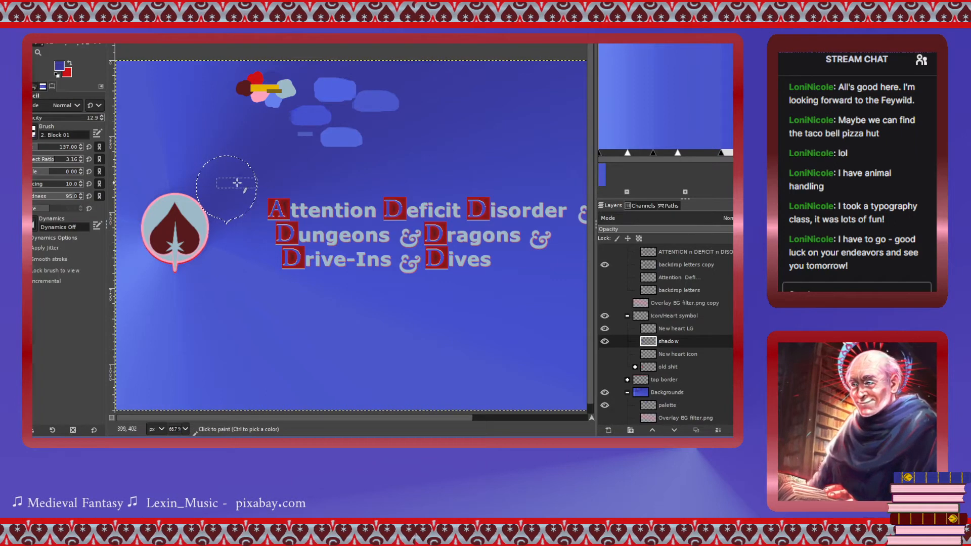
key(ctrl+shift+a)
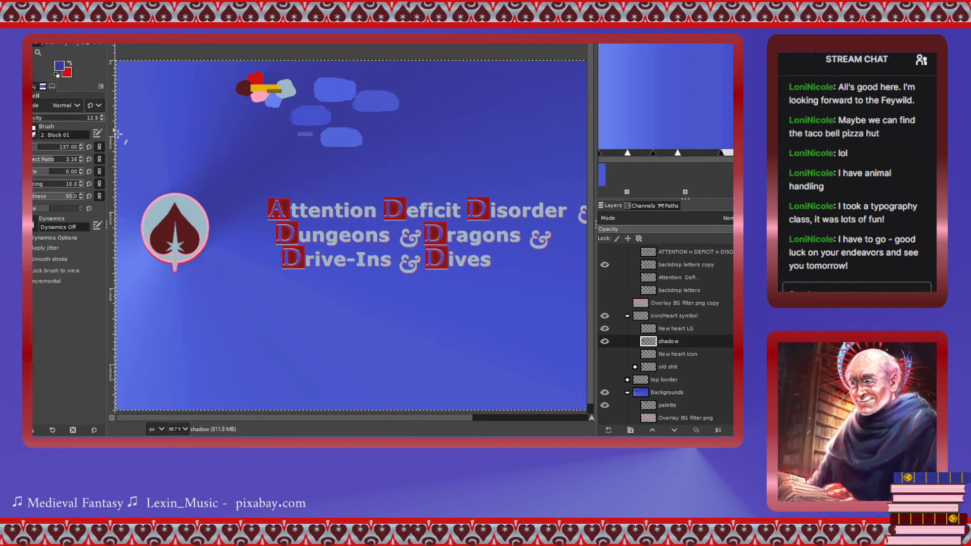
Hide the palette layer in the Backgrounds group.
key(minus)
key(minus)
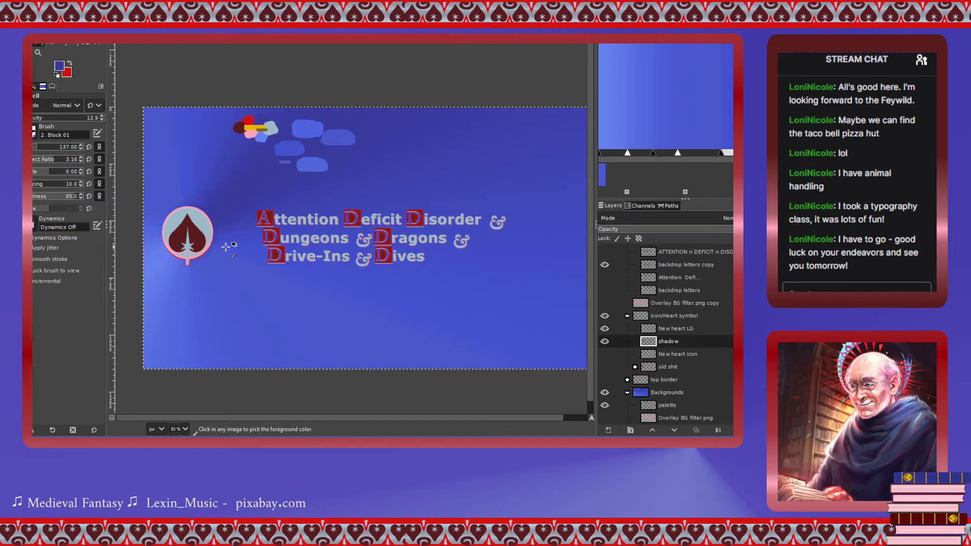
click(605, 405)
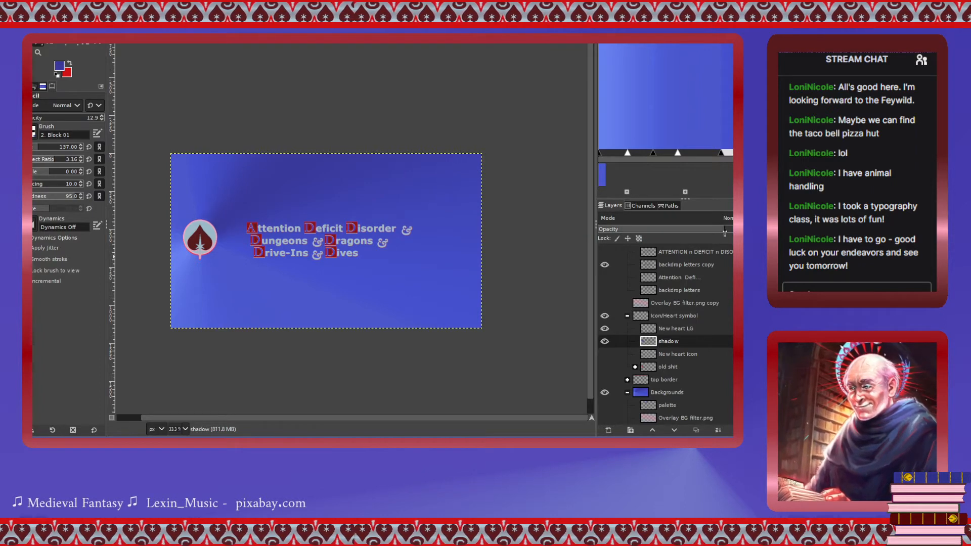
Try a much lower opacity on the shadow layer and compare the emblem with the layer hidden and shown.
click(688, 230)
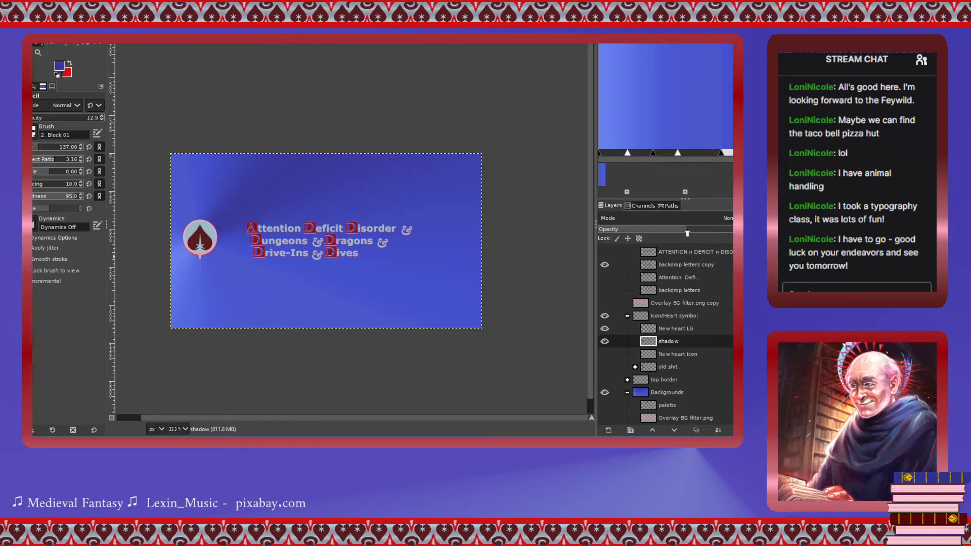
click(605, 342)
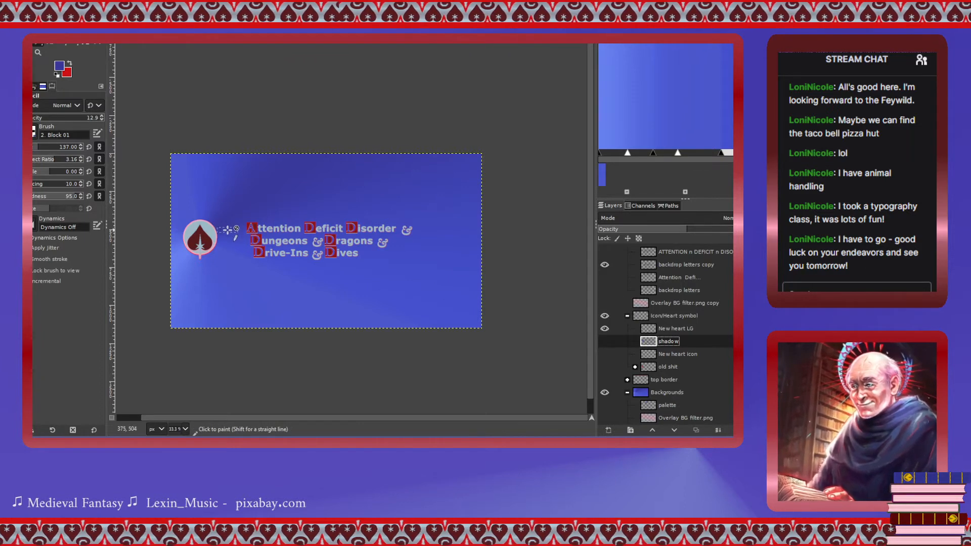
scroll(228, 230, up, 2)
scroll(228, 230, up, 2)
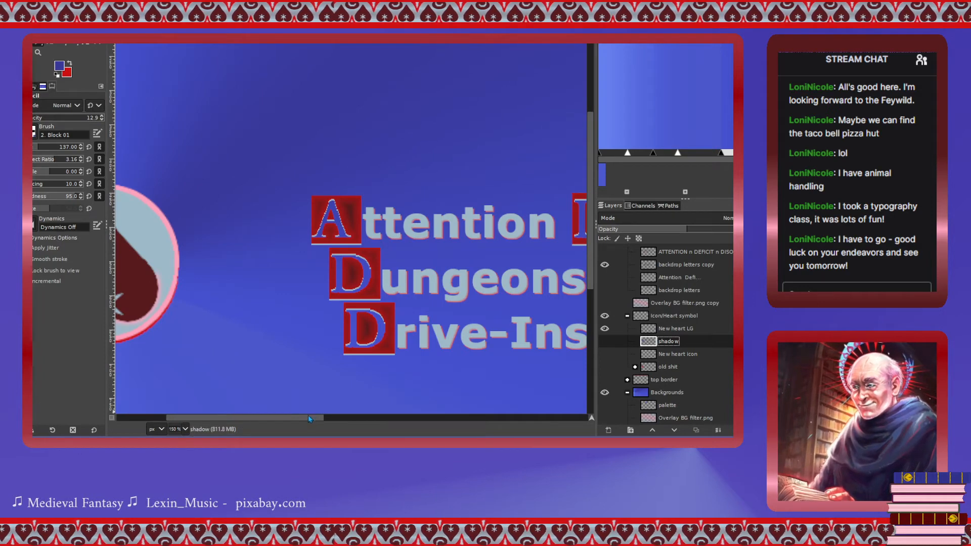
drag(308, 419, 259, 419)
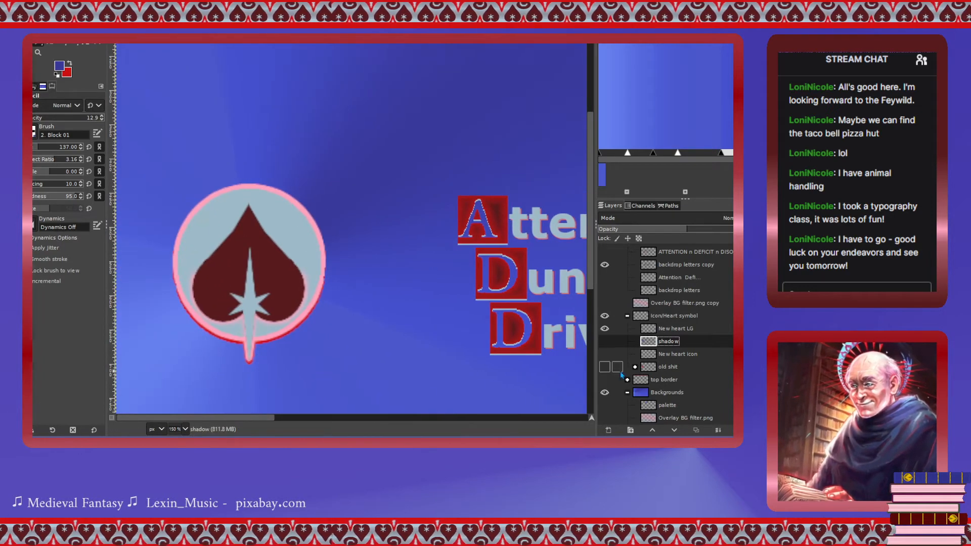
click(604, 342)
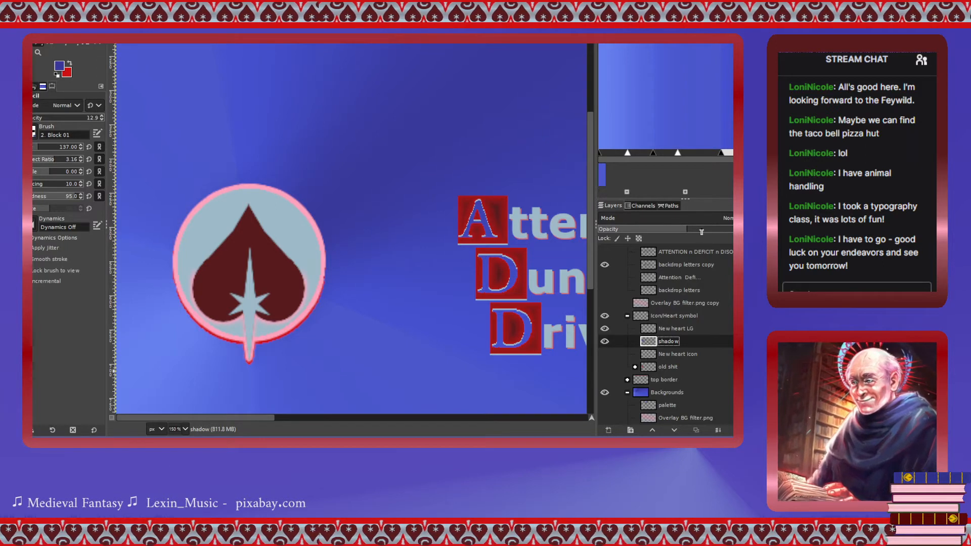
Compare the emblem with the shadow layer at full opacity and hidden, and set the layer's opacity slightly below full.
drag(699, 228, 732, 228)
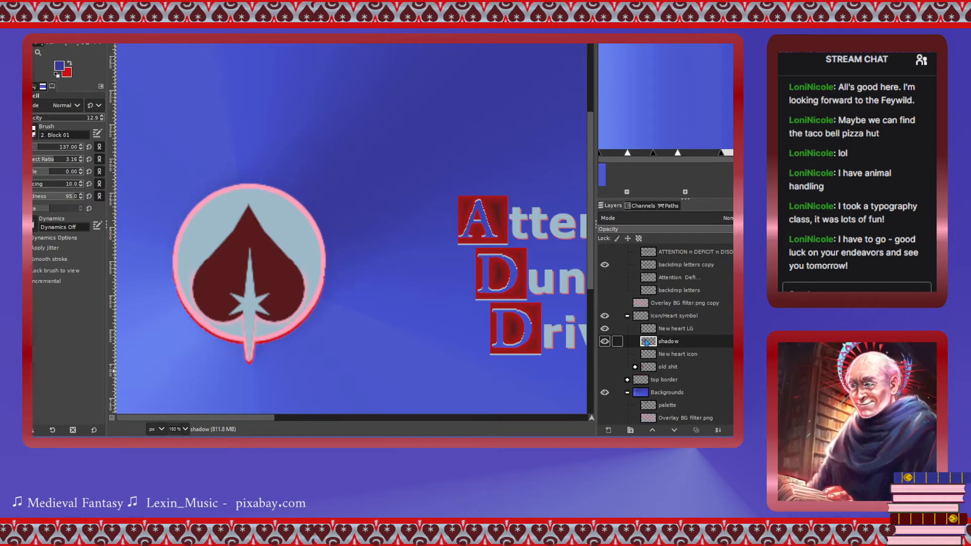
click(605, 342)
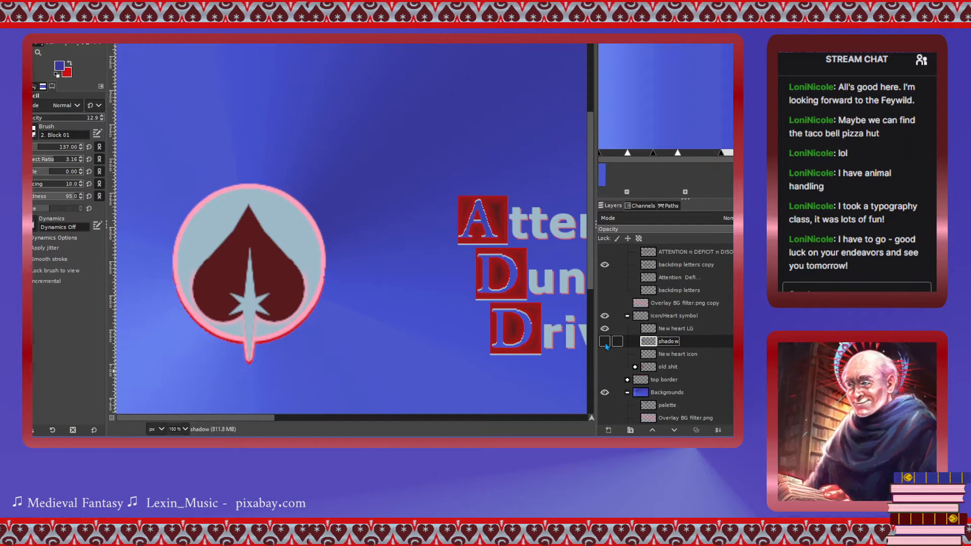
click(605, 343)
click(605, 343)
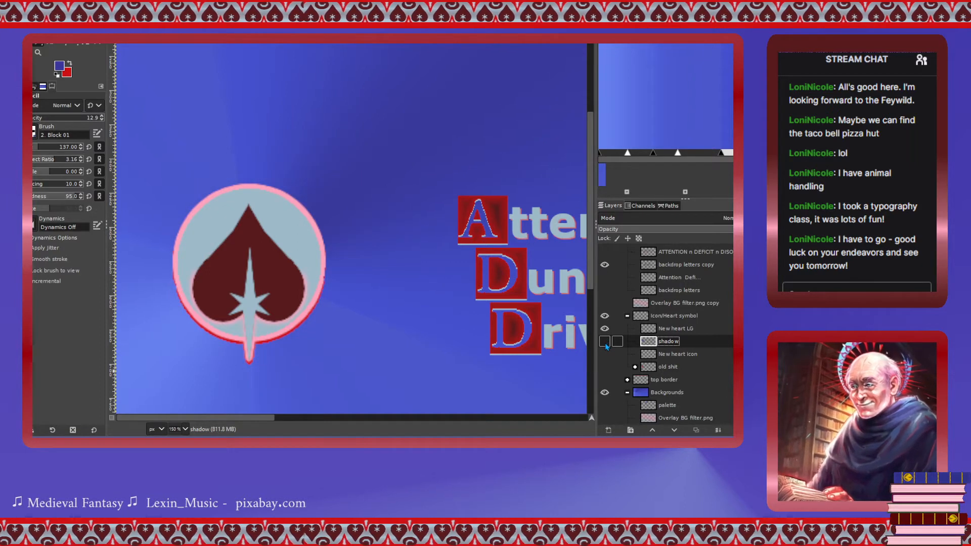
click(606, 342)
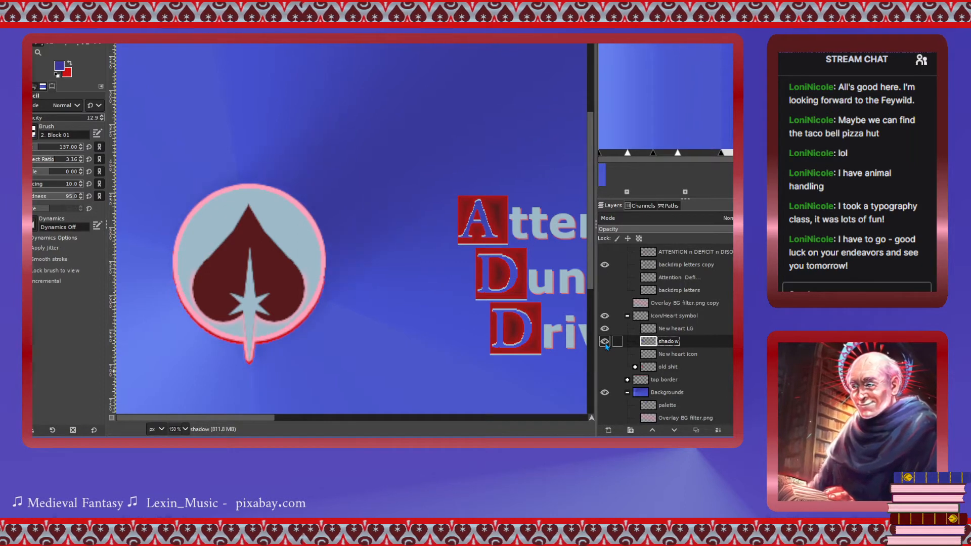
click(715, 230)
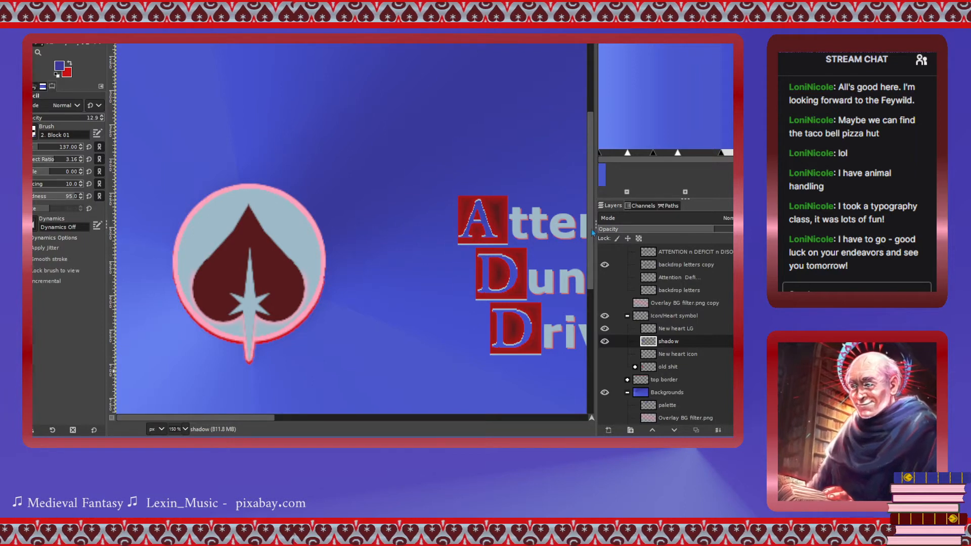
scroll(412, 252, down, 3)
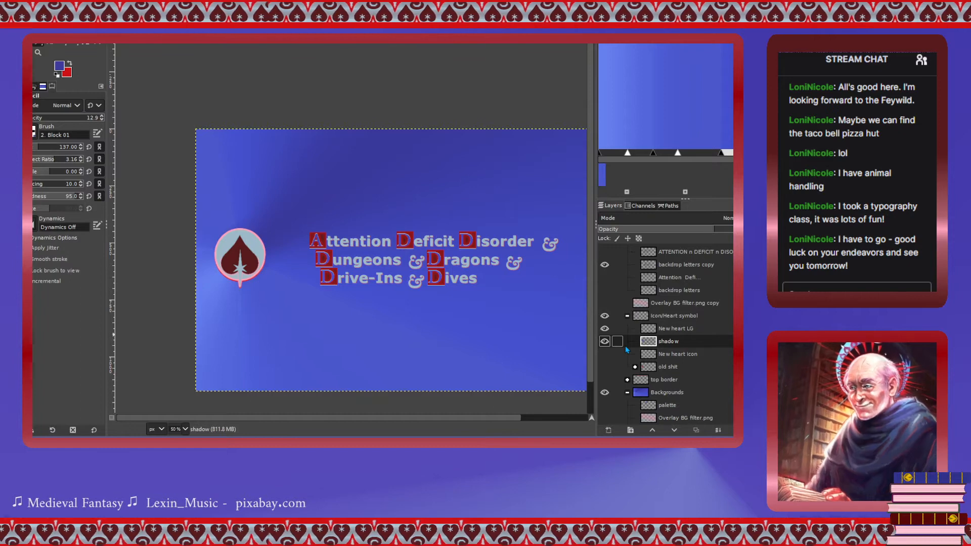
Collapse the Icon/Heart symbol group and compare the banner with the Overlay BG filter.png copy layer shown and hidden.
click(628, 317)
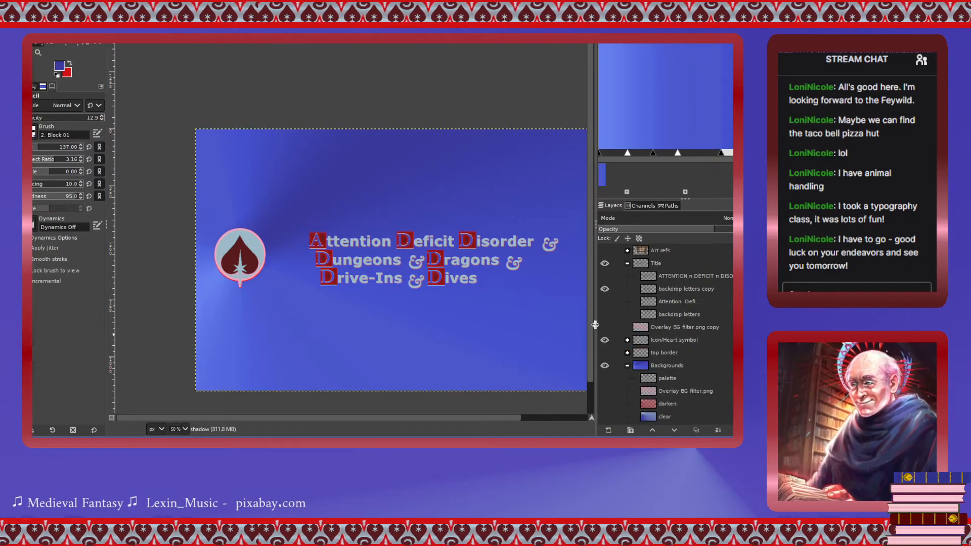
click(605, 327)
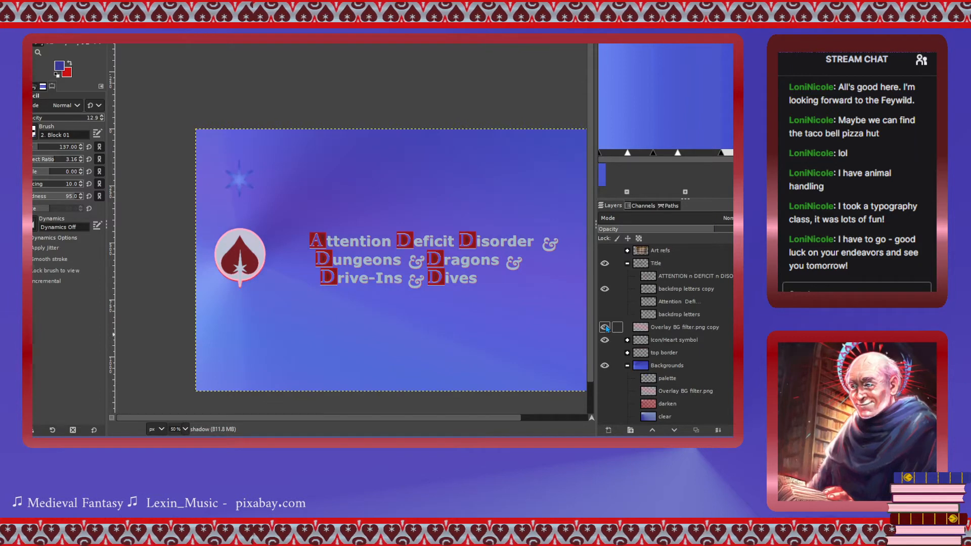
click(605, 327)
click(605, 327)
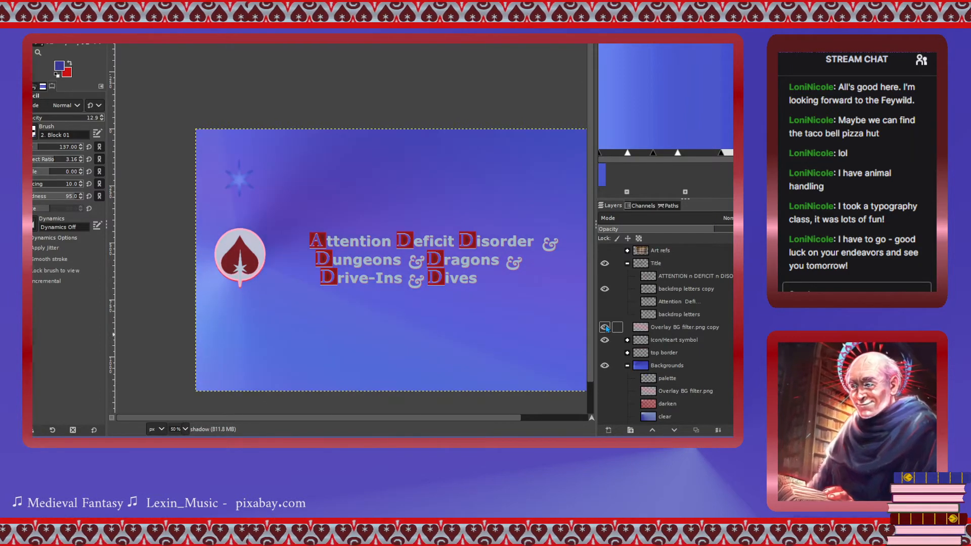
click(605, 328)
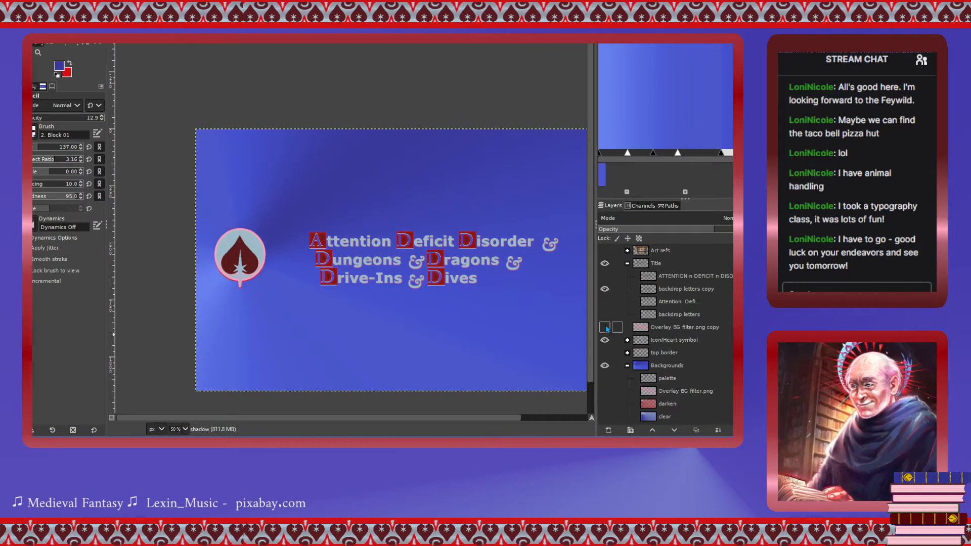
Add a new layer named Overlay filter directly above the Overlay BG filter.png copy layer.
click(642, 327)
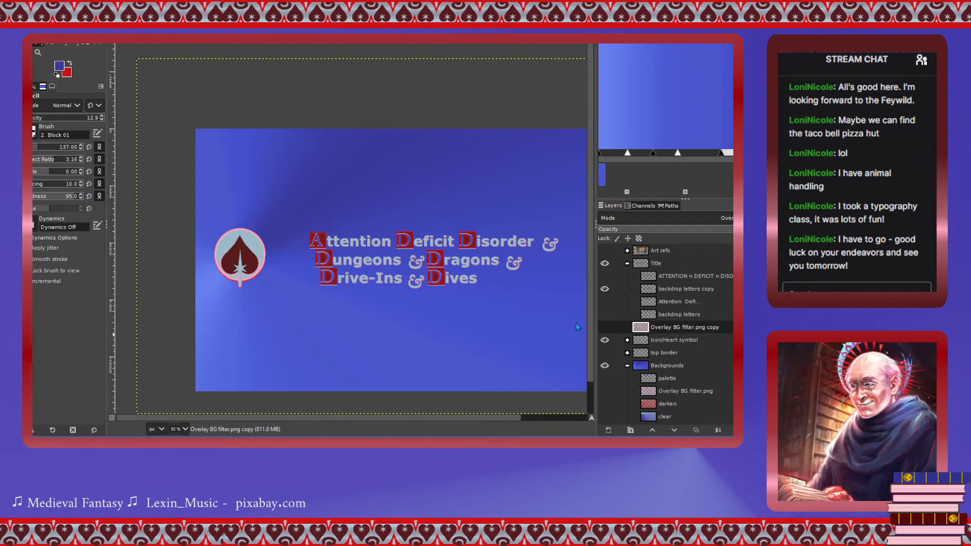
key(Return)
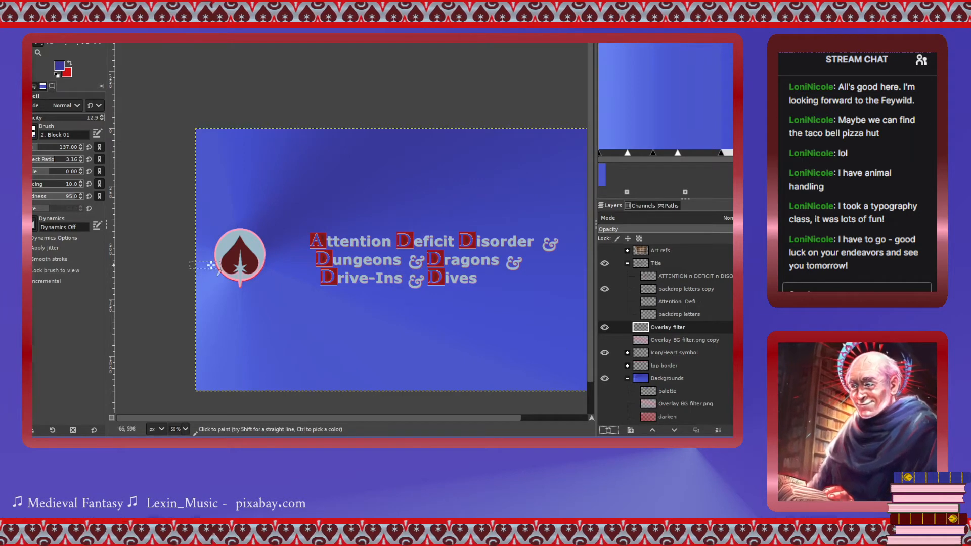
Make blue the background colour and pick the palette layer's dark red swatch as foreground, showing that layer only for the picking.
drag(402, 418, 413, 418)
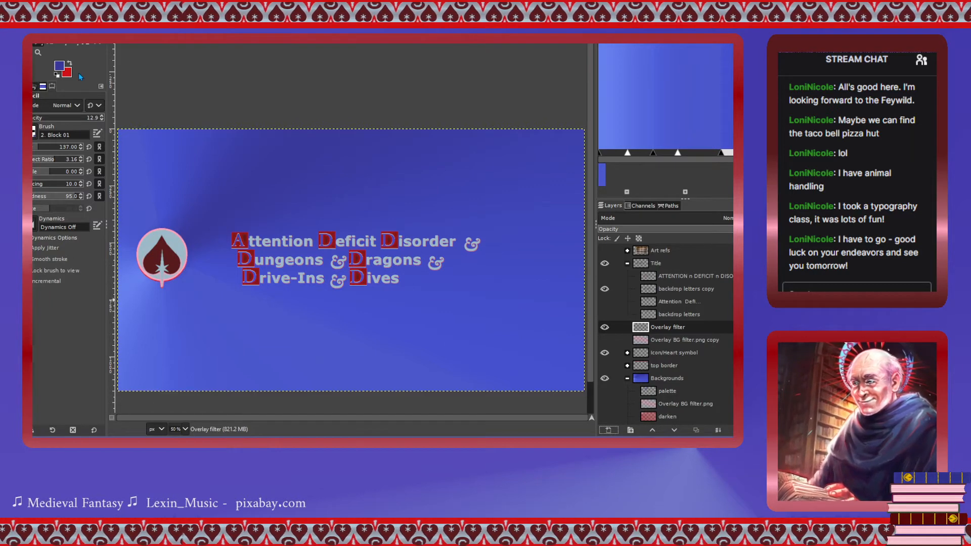
key(x)
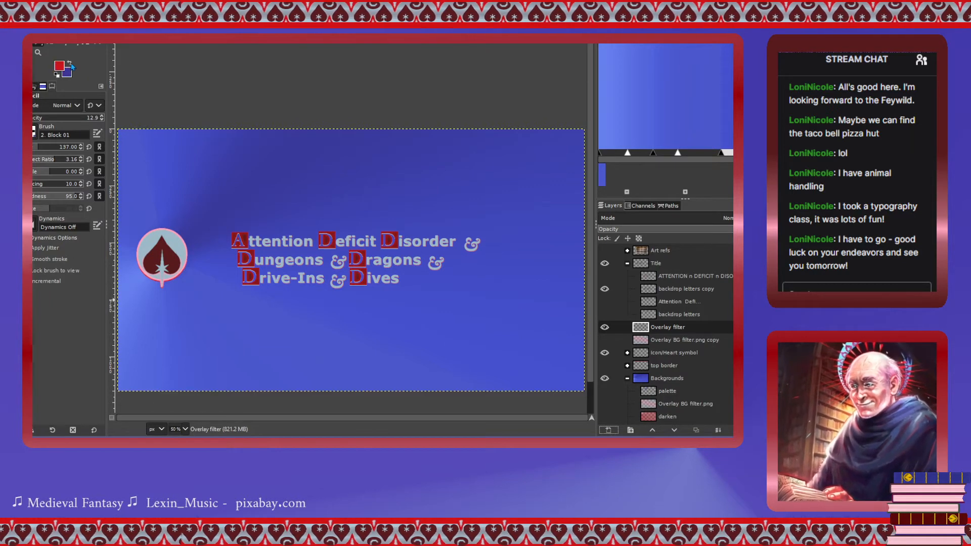
click(605, 392)
click(649, 393)
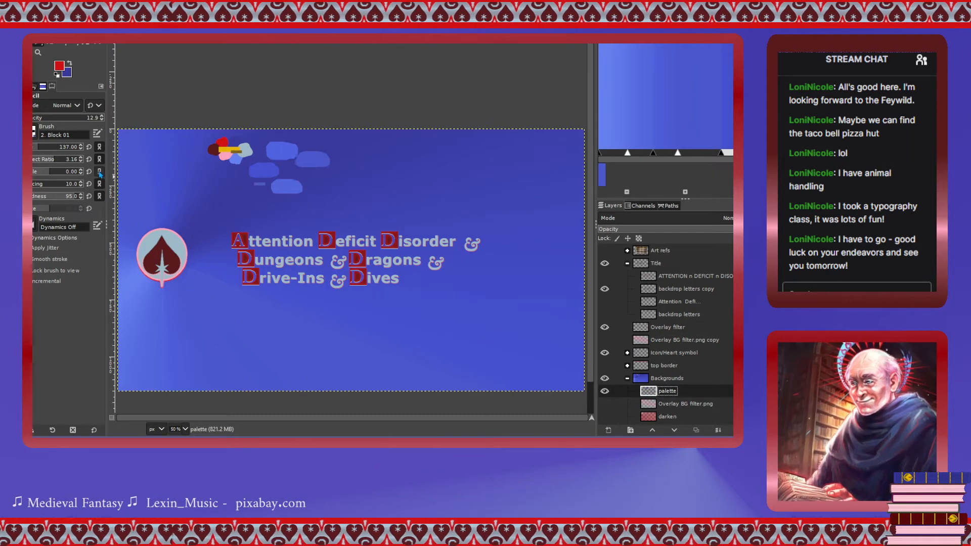
key(o)
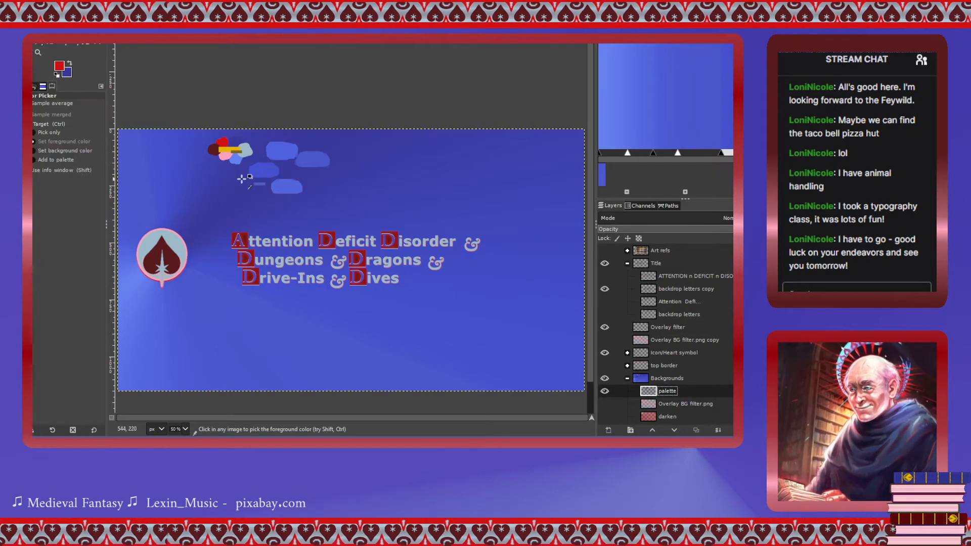
click(214, 150)
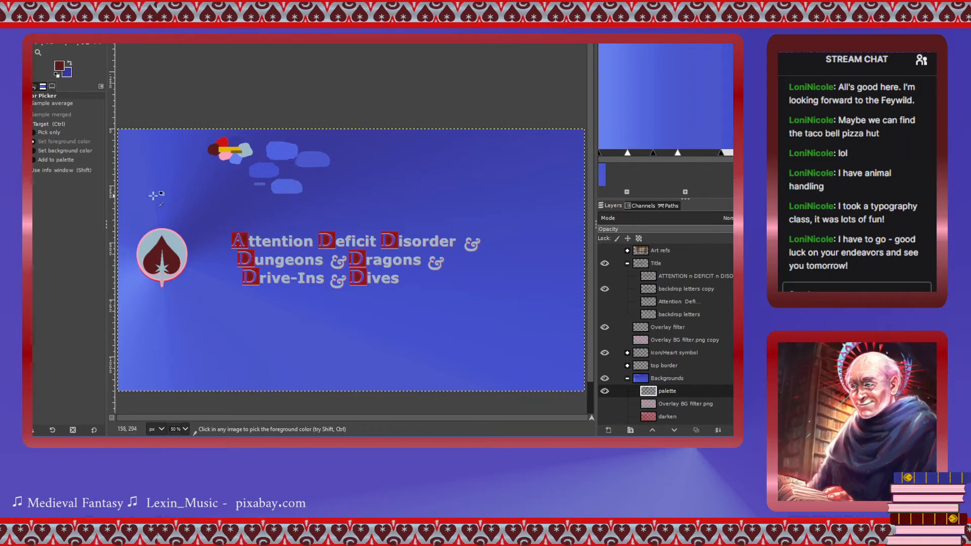
click(605, 391)
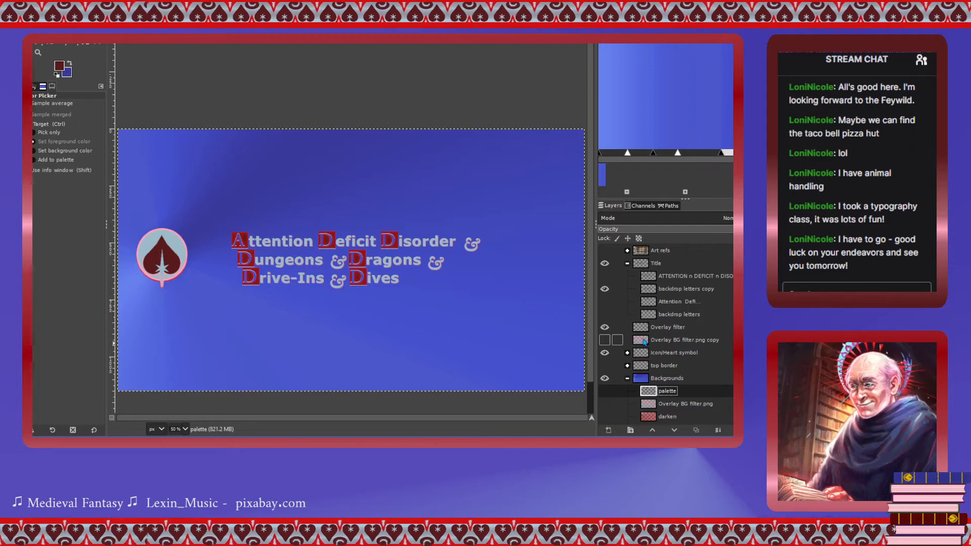
Check the banner's look with the Overlay BG filter.png copy layer briefly shown, and hide that layer again.
click(645, 343)
click(605, 340)
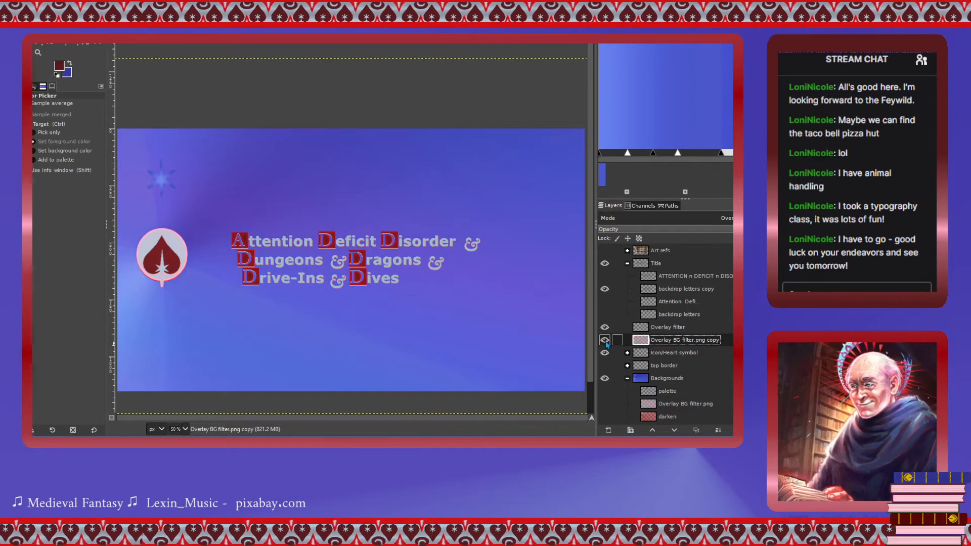
click(605, 341)
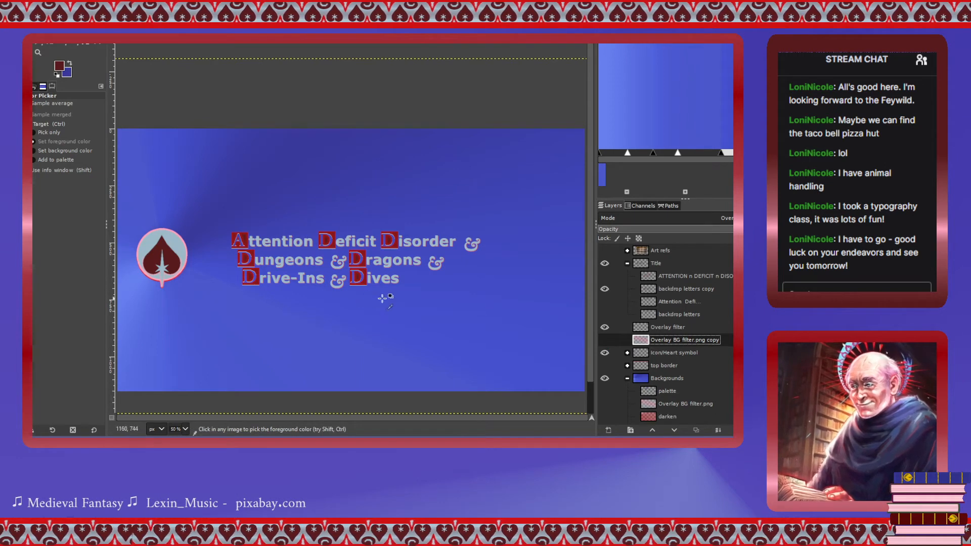
Move the Overlay filter layer above the Title group and activate the Gradient tool.
click(622, 328)
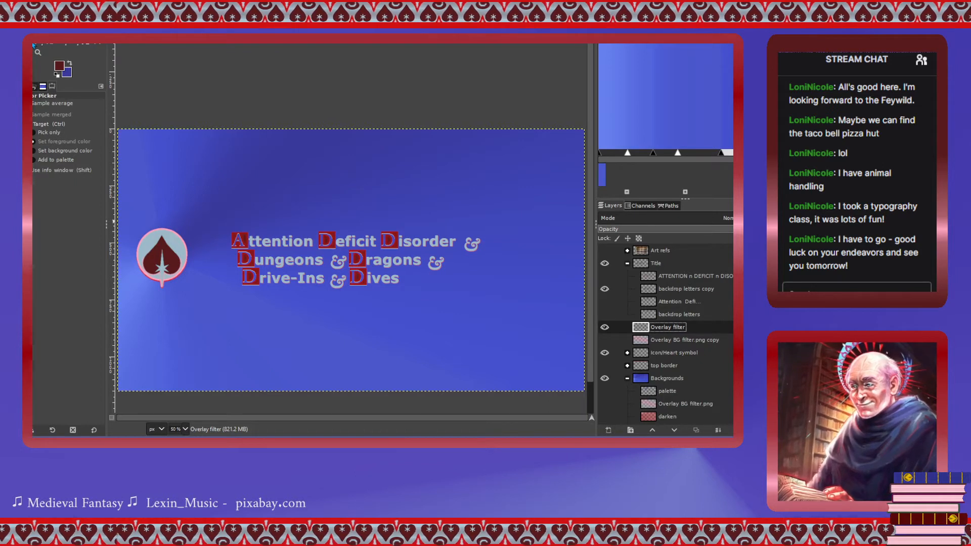
click(33, 45)
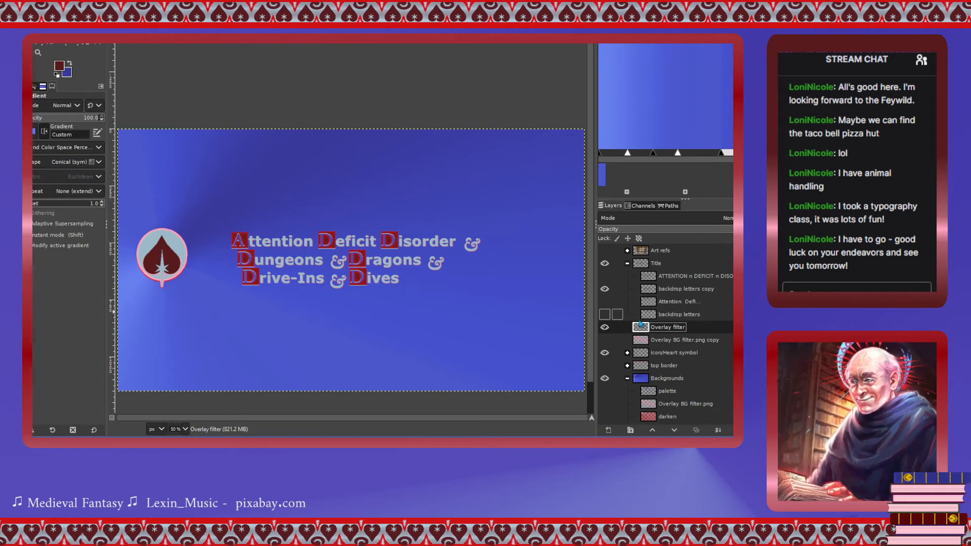
drag(641, 328, 614, 263)
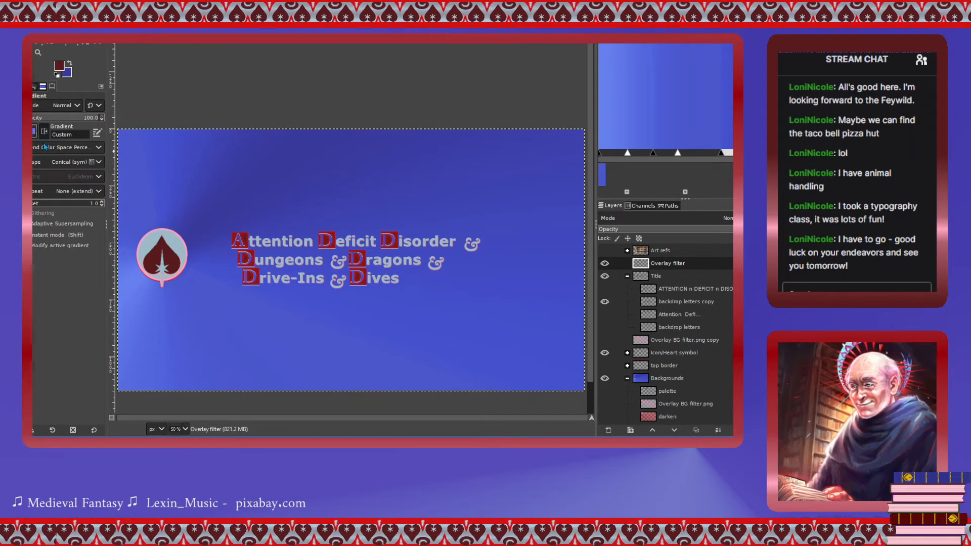
Draw a bi-linear FG to BG (RGB) gradient about 500 px long diagonally across the Overlay filter layer.
click(37, 203)
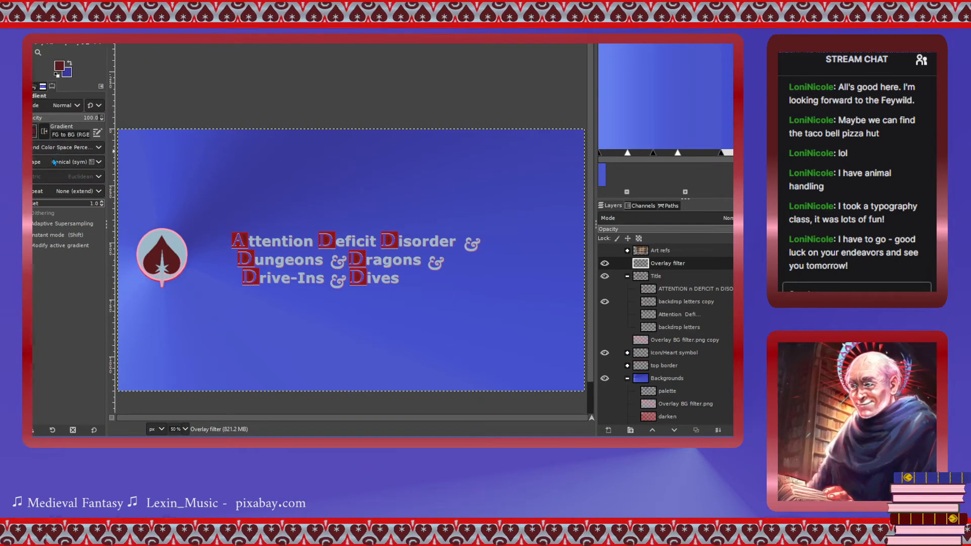
click(51, 191)
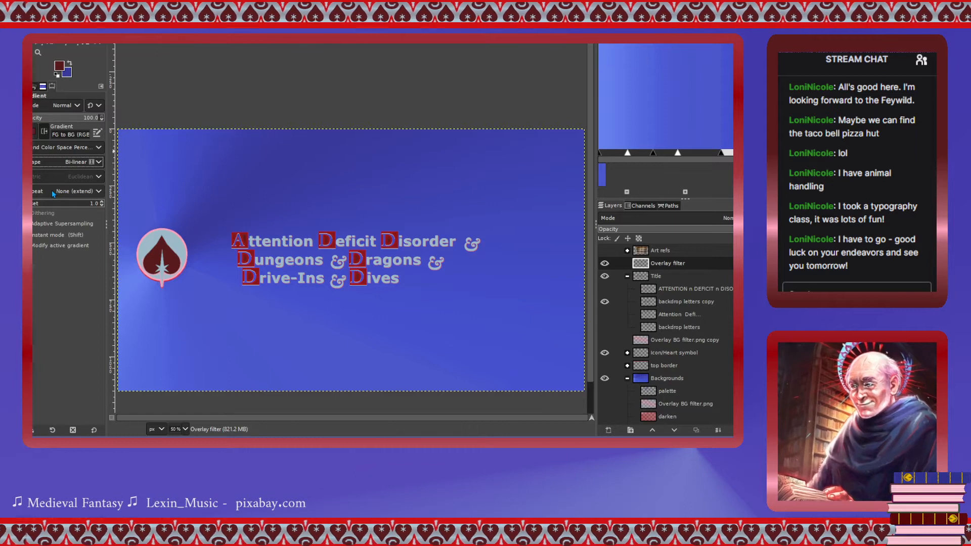
drag(221, 298, 277, 198)
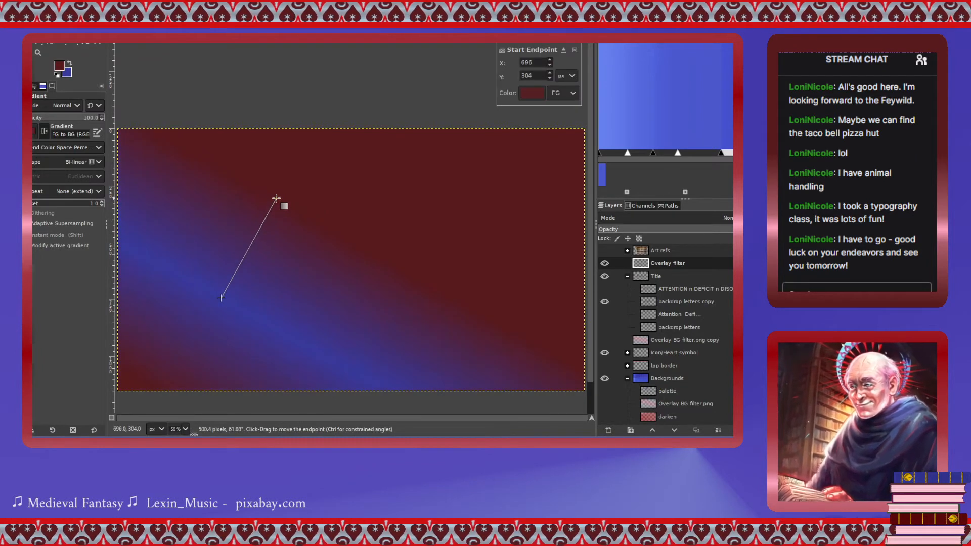
Try the Triangular wave and Truncate repeat modes on the gradient and settle on Sawtooth wave.
click(53, 217)
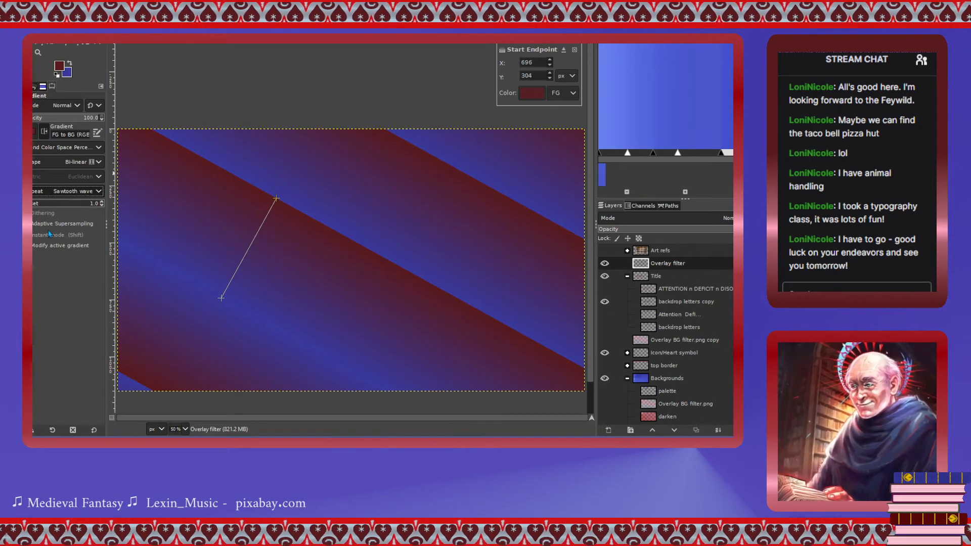
click(49, 234)
click(66, 192)
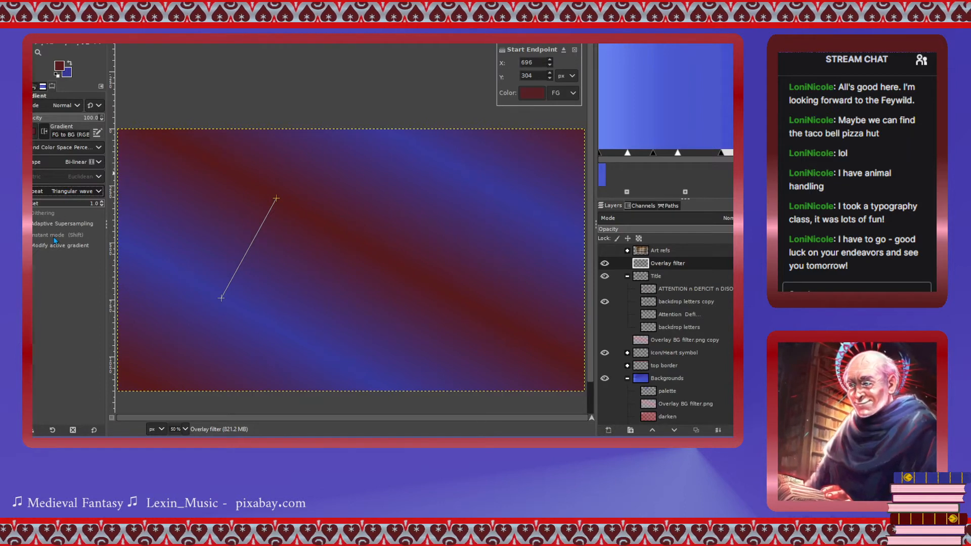
key(Down)
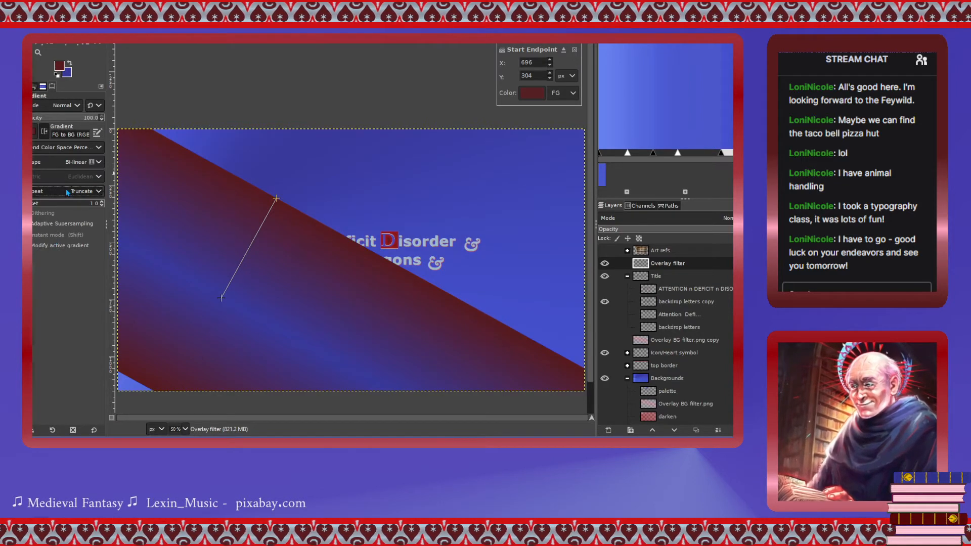
key(Down)
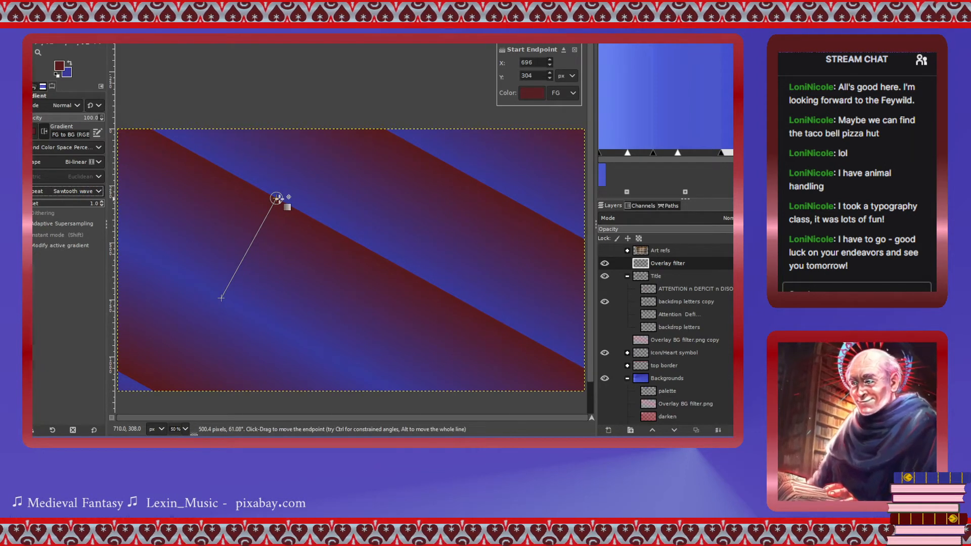
Lower the Overlay filter layer's opacity and stretch the gradient line between the banner's lower middle and the heart emblem.
drag(277, 198, 305, 360)
drag(222, 298, 251, 274)
click(671, 231)
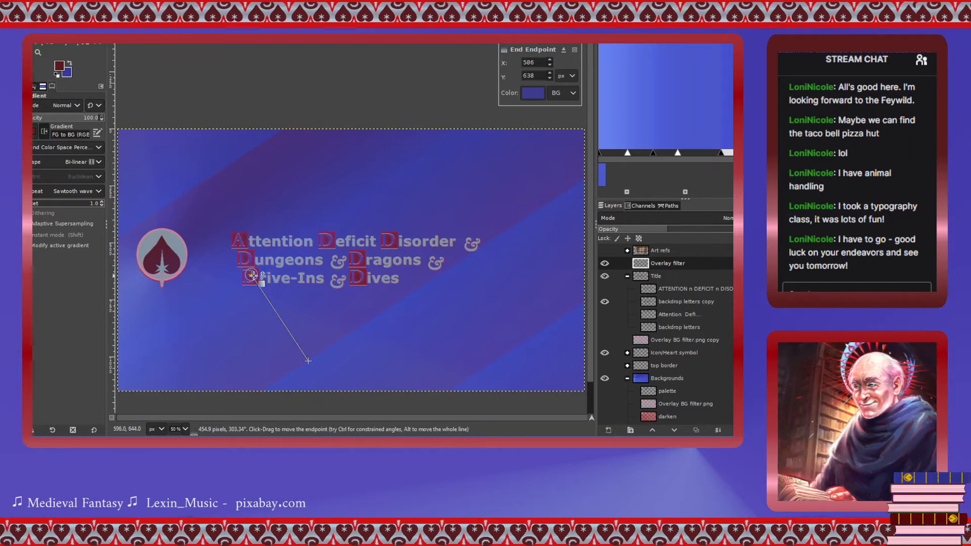
drag(251, 274, 252, 292)
drag(309, 361, 335, 373)
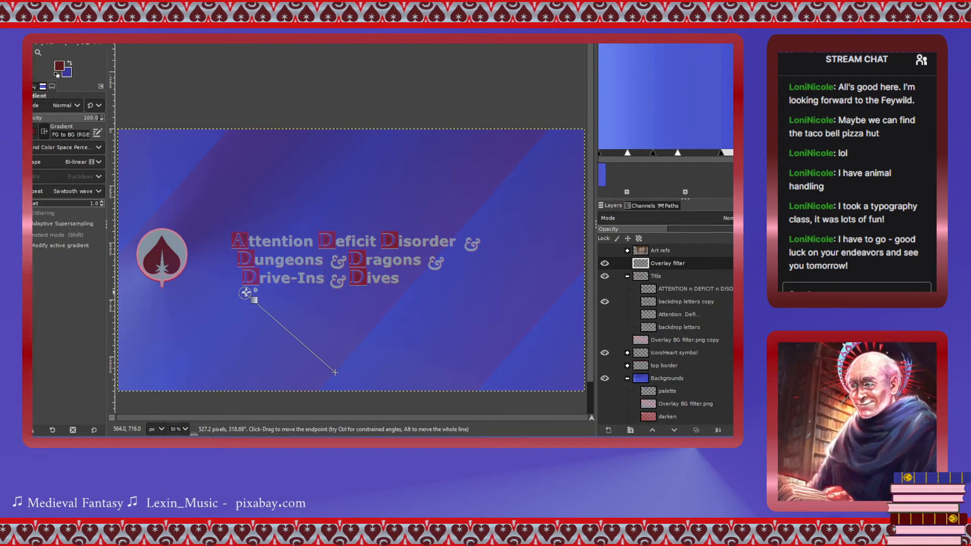
drag(245, 293, 162, 257)
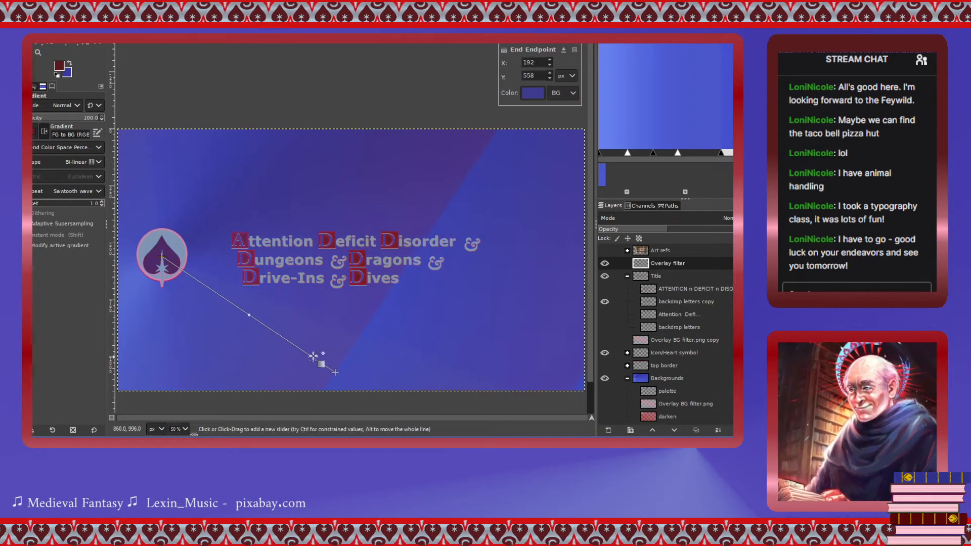
Reverse the gradient and shorten its line to about 273 px, running from 400, 690 to 610, 864.
click(44, 131)
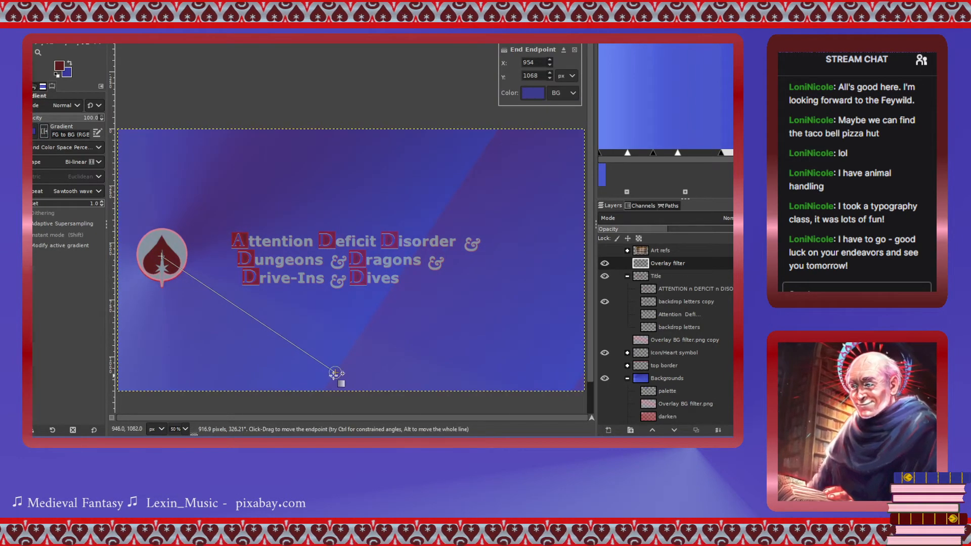
drag(335, 374, 250, 325)
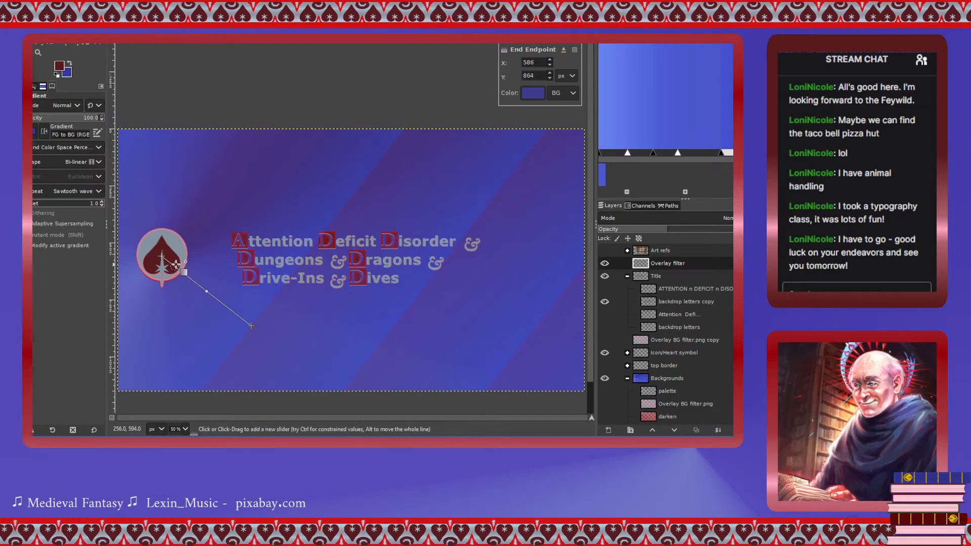
click(161, 256)
drag(161, 256, 209, 287)
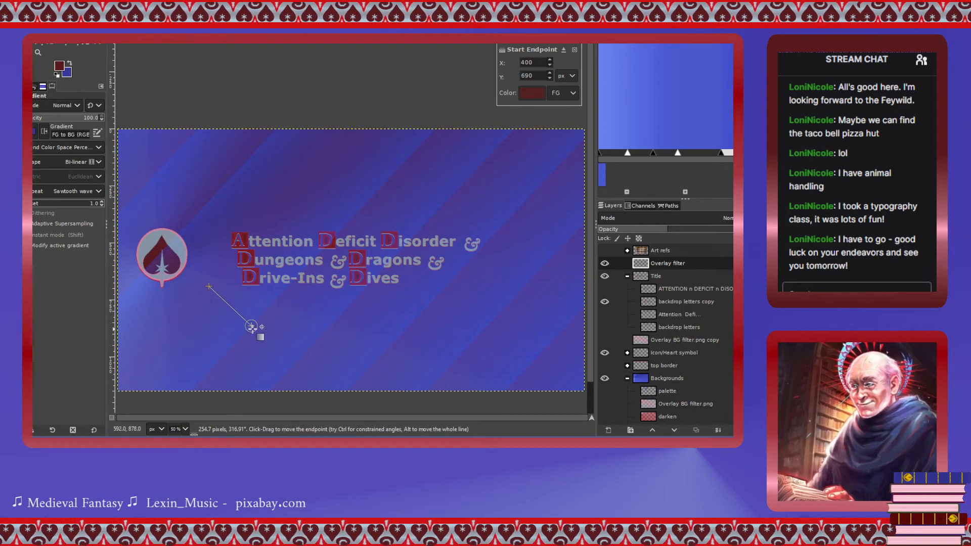
drag(252, 327, 254, 328)
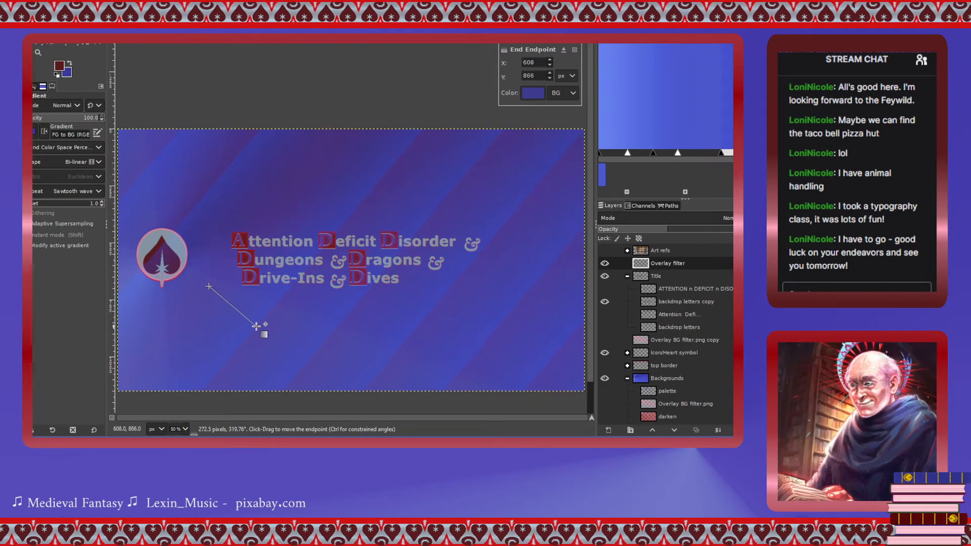
drag(257, 326, 257, 326)
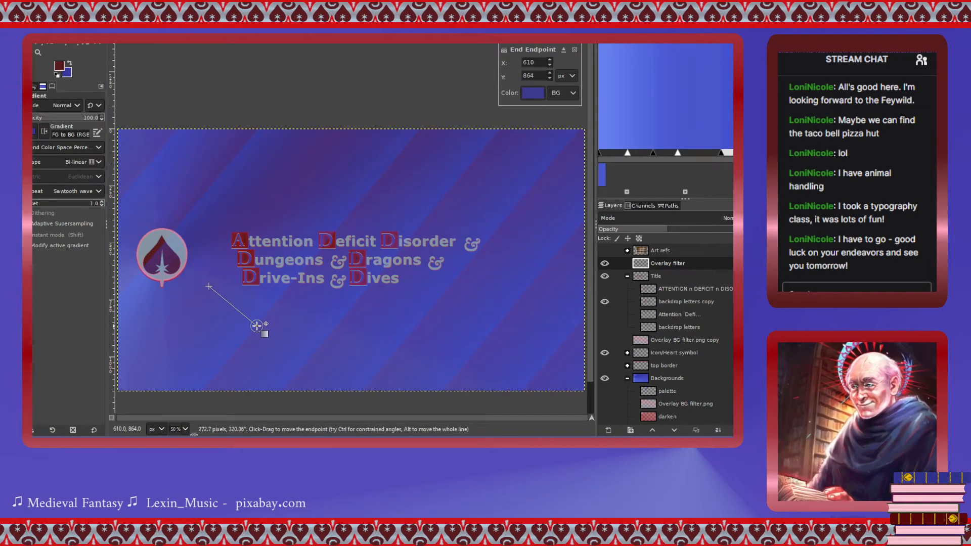
Shift the gradient line to run about 246 px from the heart emblem to 408, 712, and apply the gradient.
click(210, 286)
drag(211, 287, 172, 250)
drag(256, 326, 211, 291)
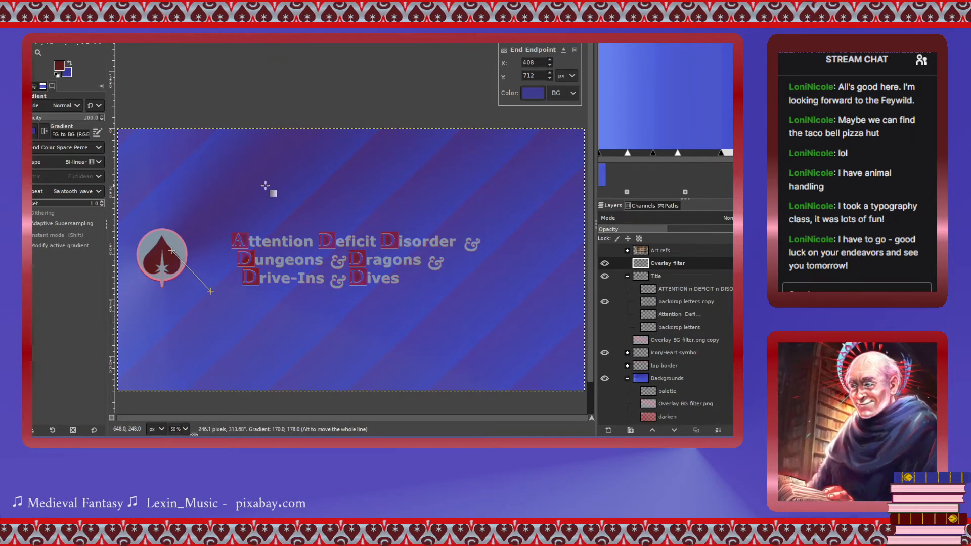
key(Return)
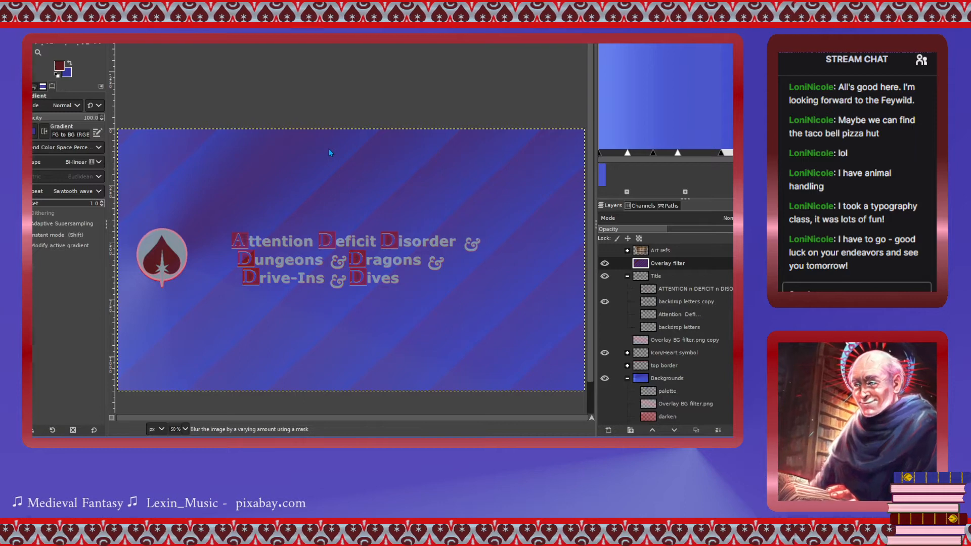
Try blurring the stripes on the Overlay filter layer, then distort them with the Ripple filter instead.
click(325, 168)
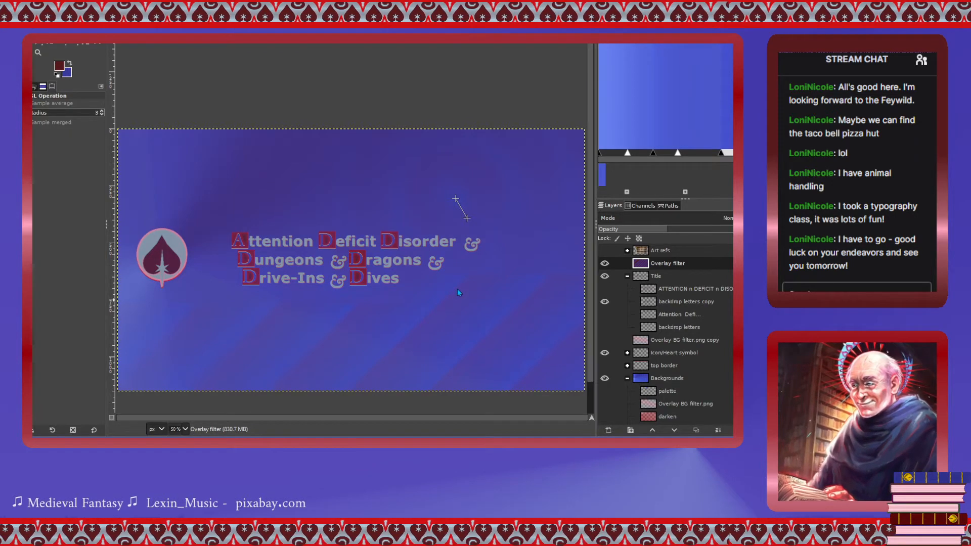
click(499, 295)
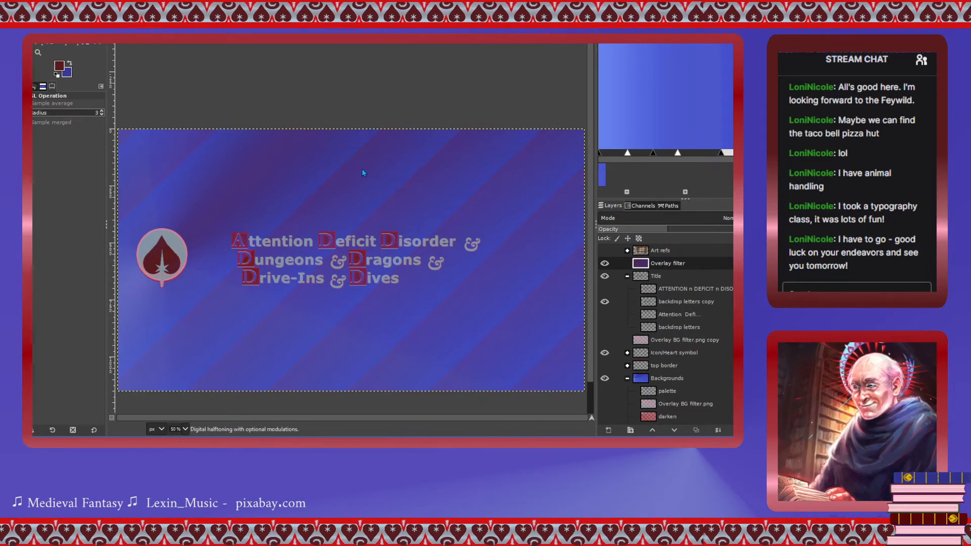
click(353, 194)
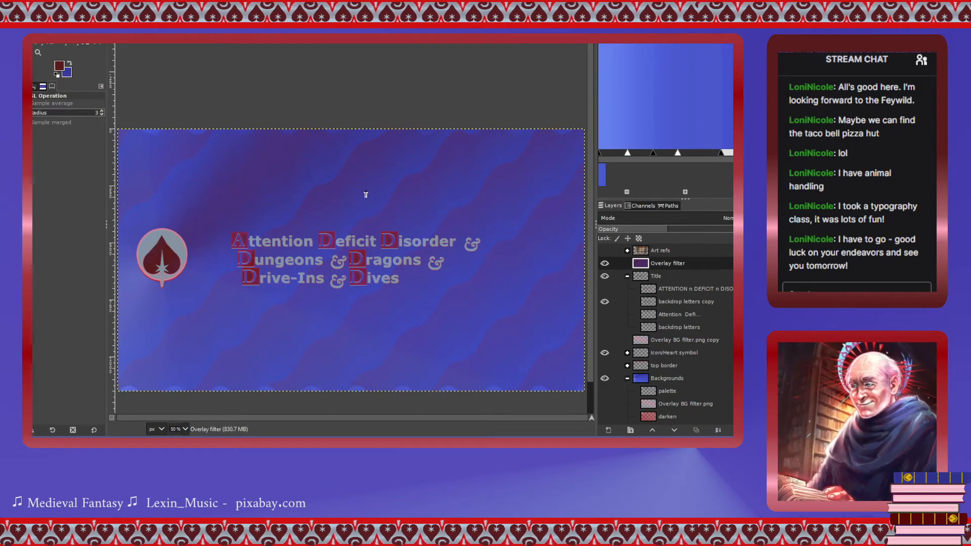
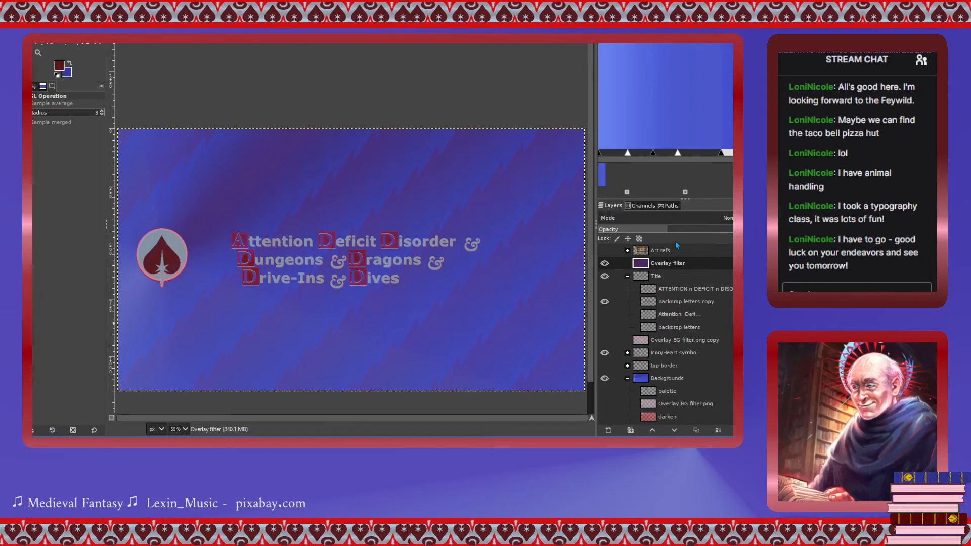
Set the Overlay filter layer to Overlay mode, lower its opacity, and compare the banner with the layer hidden and shown.
click(626, 229)
drag(626, 230, 639, 231)
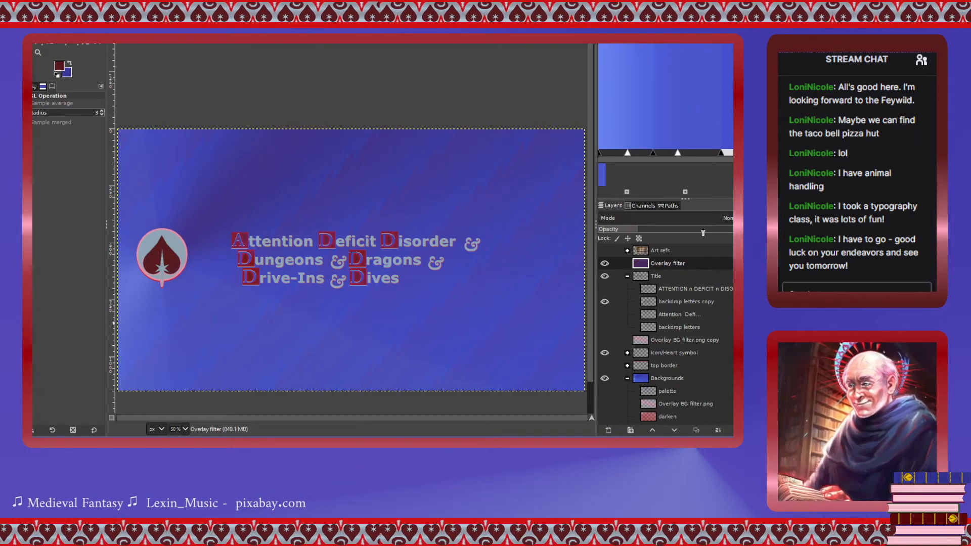
click(639, 418)
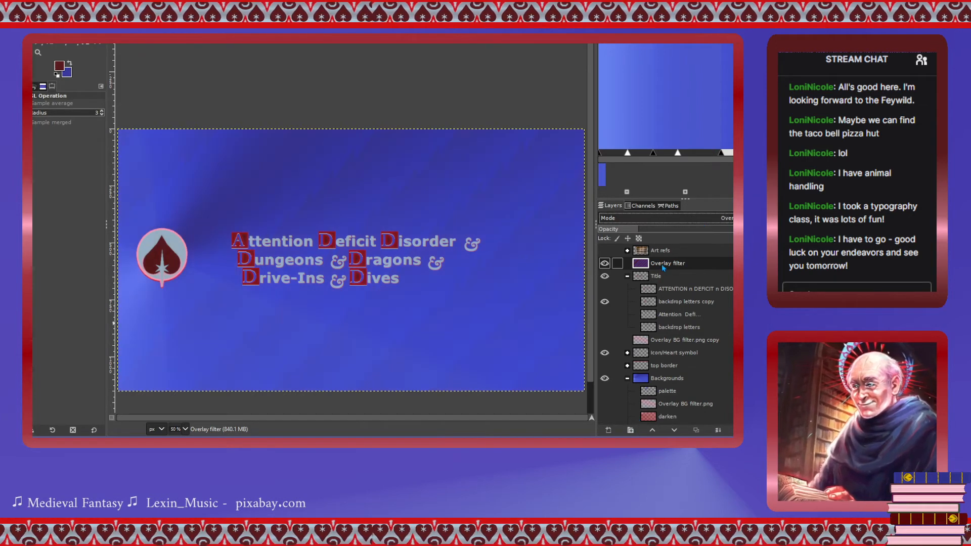
click(658, 232)
click(613, 230)
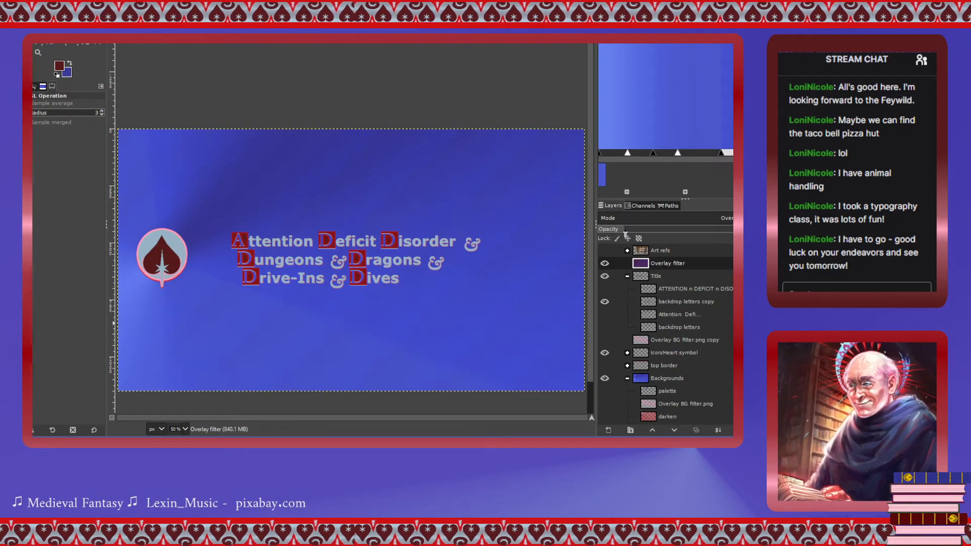
click(605, 265)
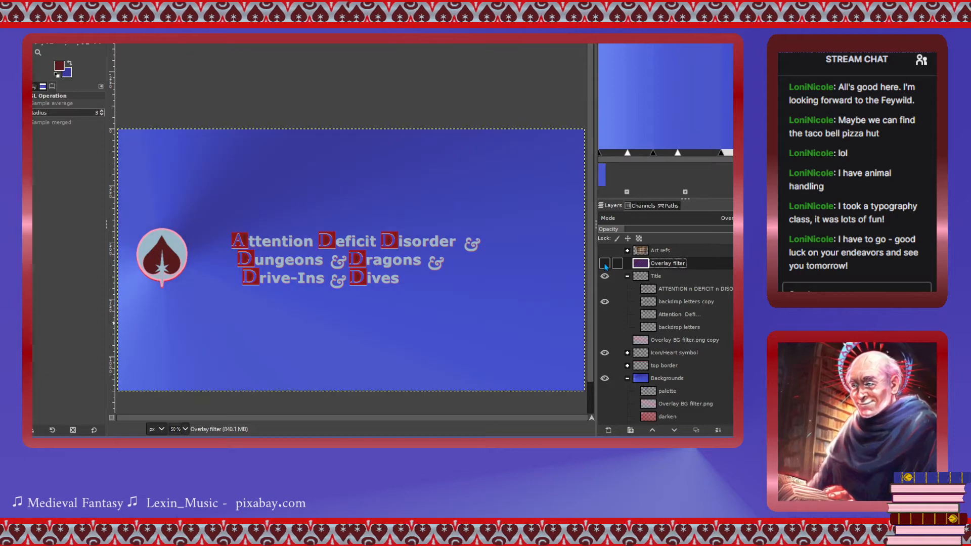
click(605, 265)
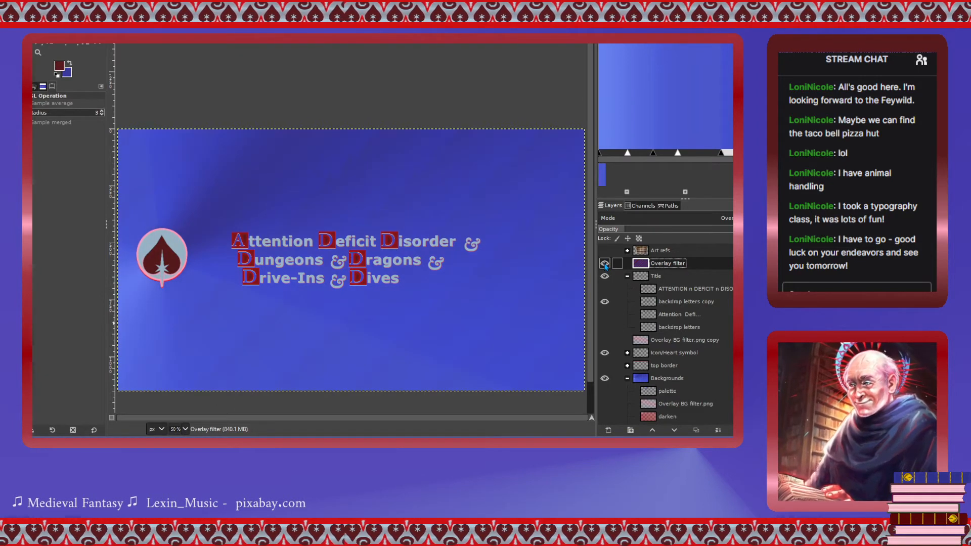
Undo the blend mode, opacity and ripple changes, as well as the striped gradient on the Overlay filter layer.
key(ctrl+z)
key(ctrl+z)
key(ctrl+z)
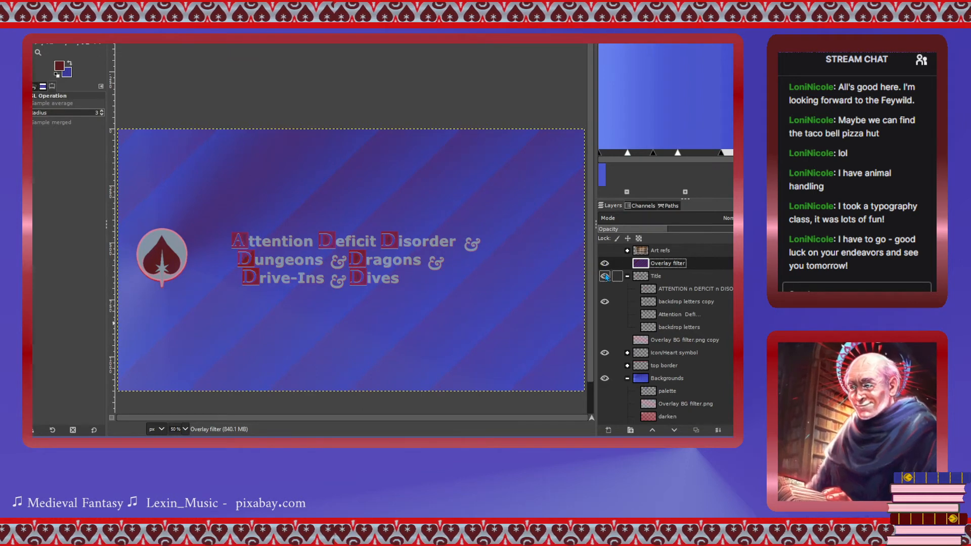
click(644, 217)
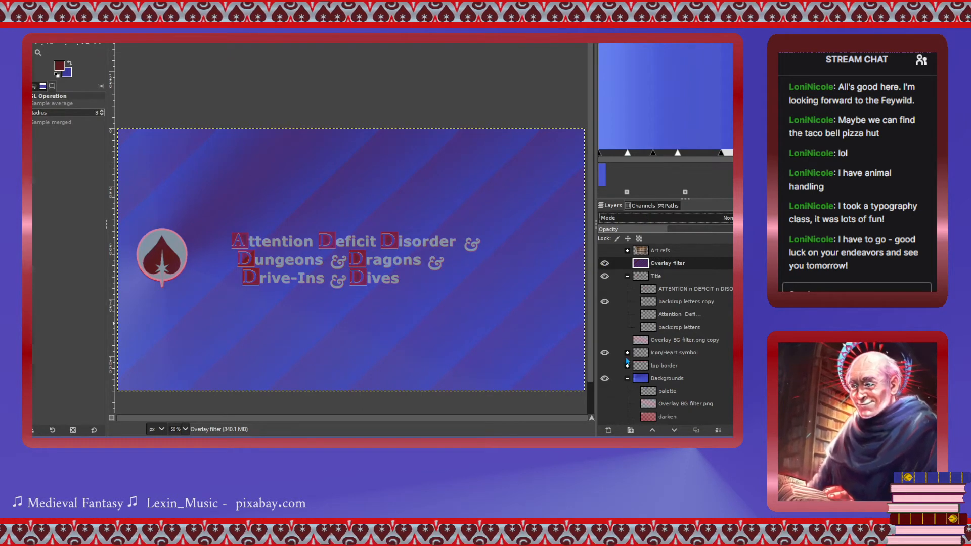
click(611, 422)
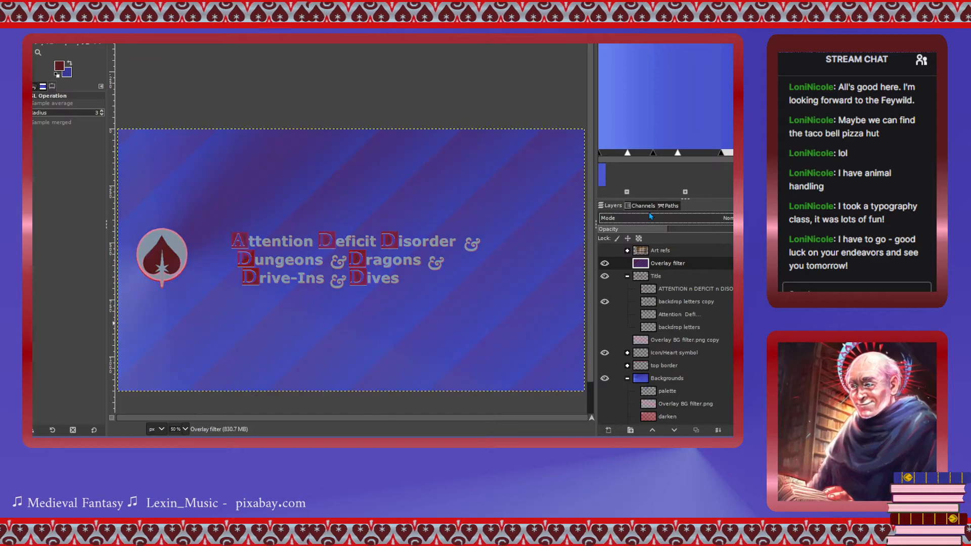
key(ctrl+z)
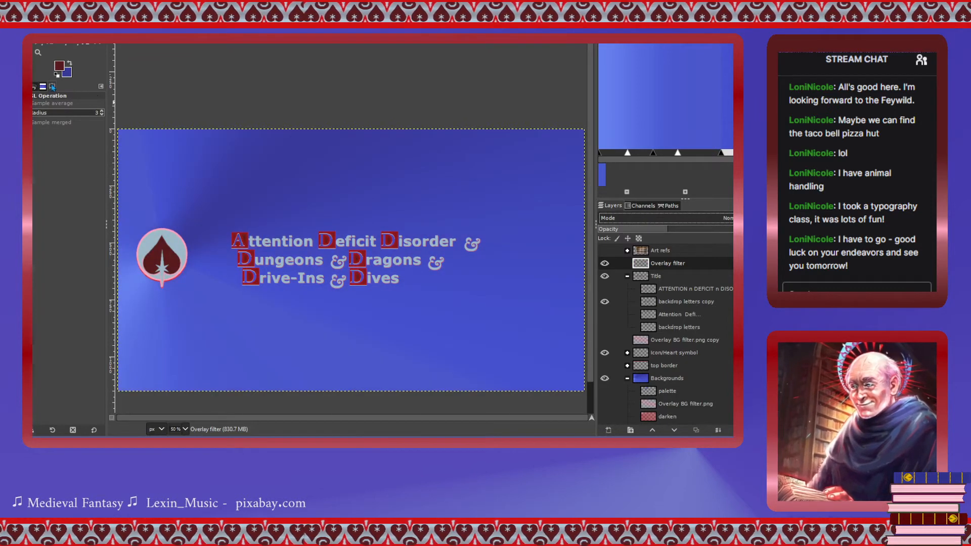
Apply a bi-linear gradient with Triangular wave repeat, about 651 px long, from the heart emblem to 620, 1086.
key(g)
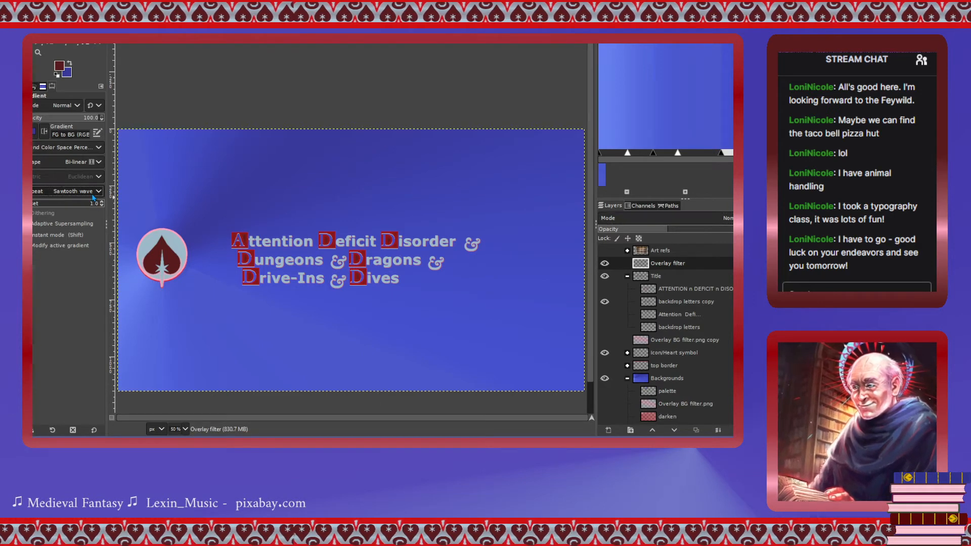
scroll(75, 191, down, 1)
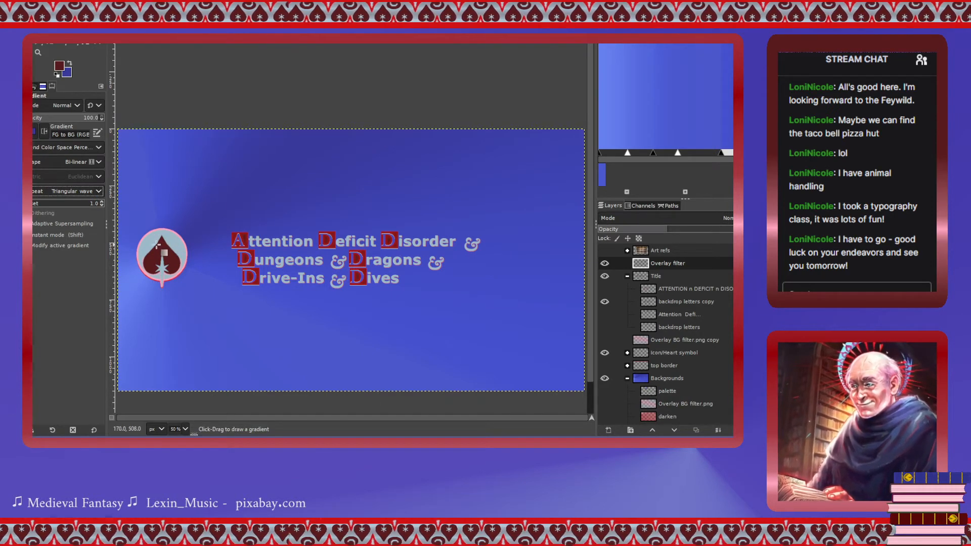
drag(165, 262, 259, 377)
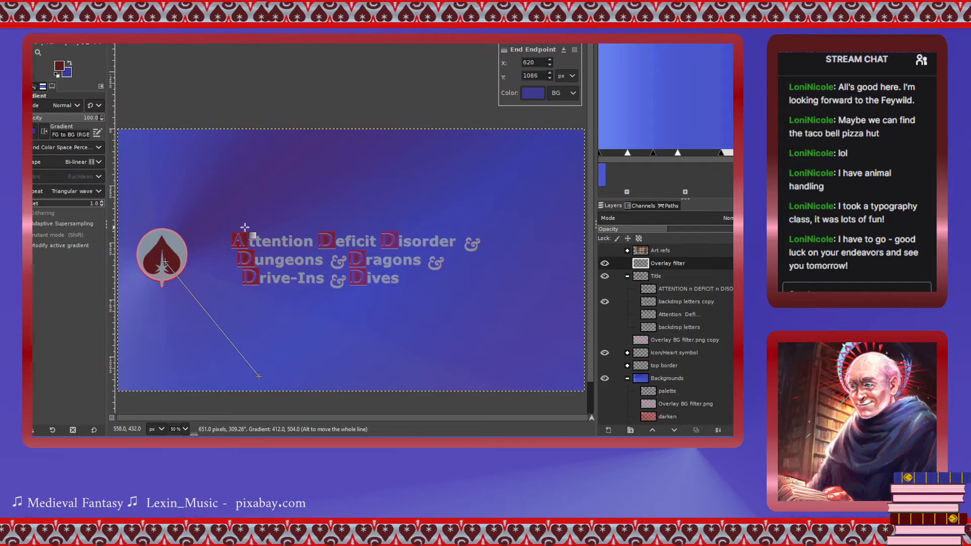
key(Return)
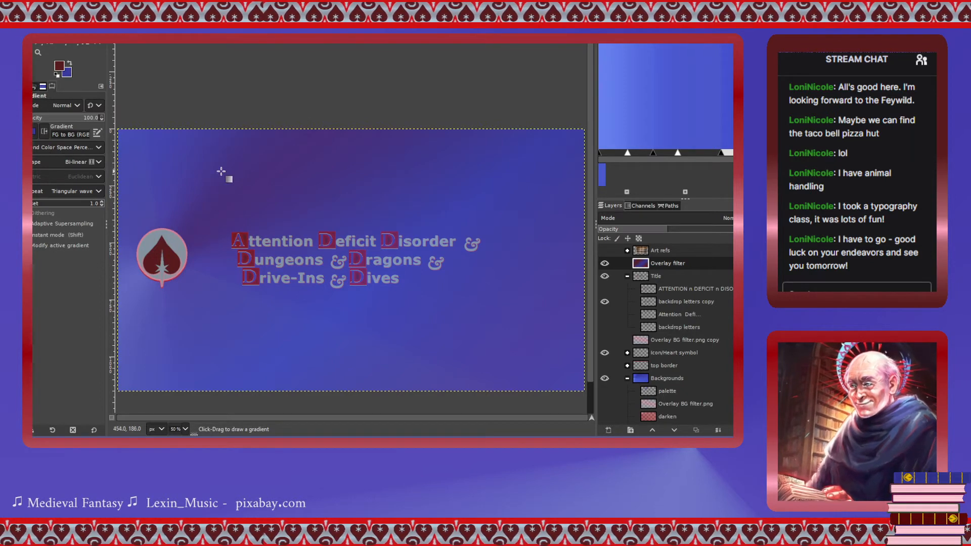
Try Overlay mode on the Overlay filter layer, lower the layer's opacity, and return it to Normal mode.
click(652, 426)
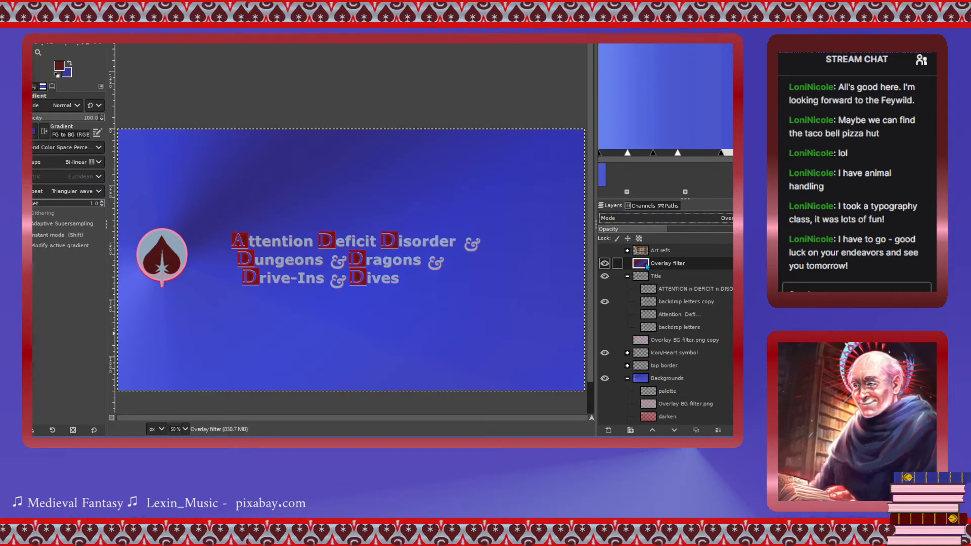
click(707, 231)
click(659, 230)
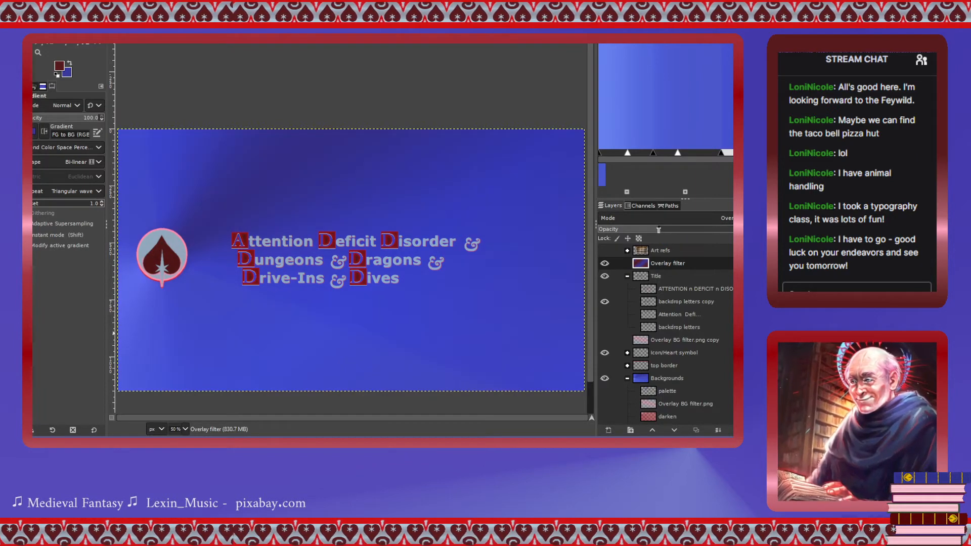
click(637, 231)
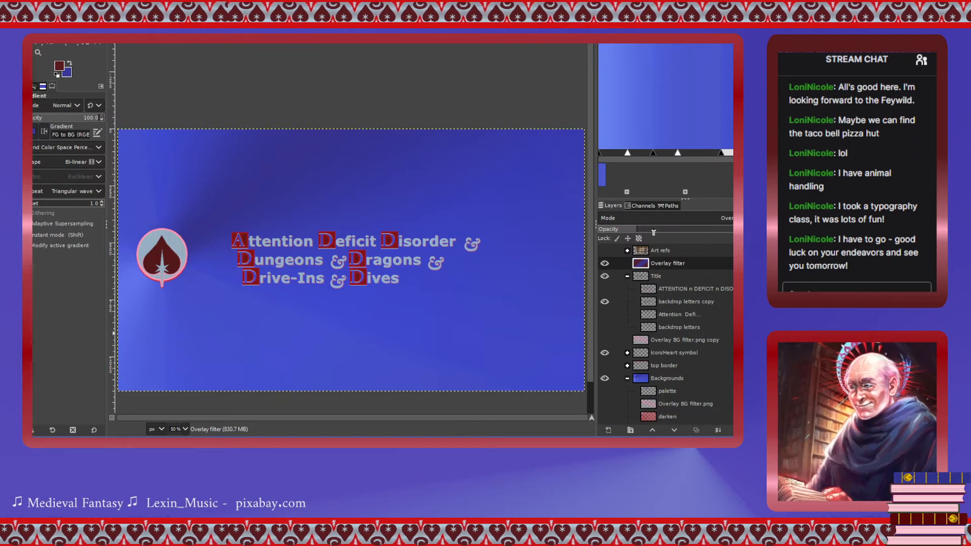
click(661, 231)
click(676, 232)
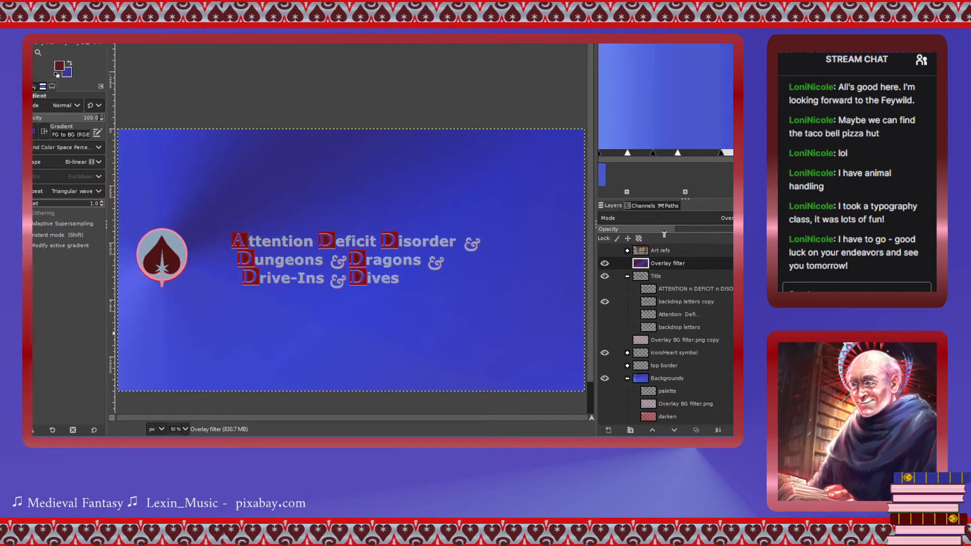
click(655, 231)
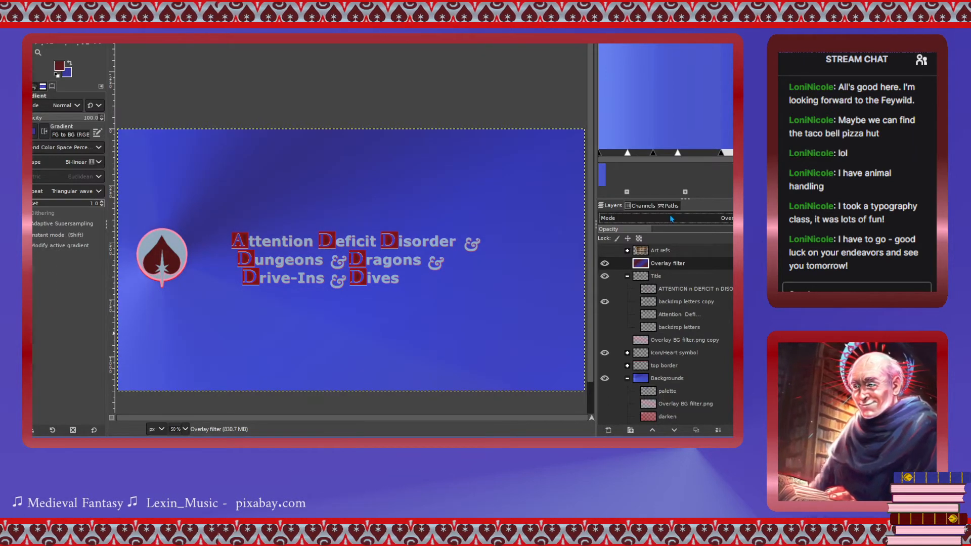
click(660, 232)
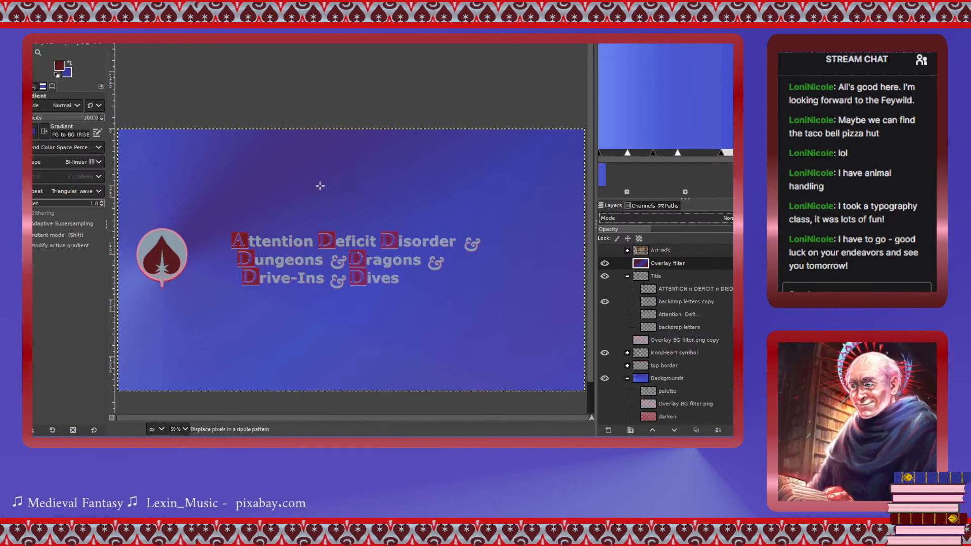
Try Ripple distortions with different amplitudes and with smooth, sawtooth and triangular waves on the Overlay filter gradient.
key(o)
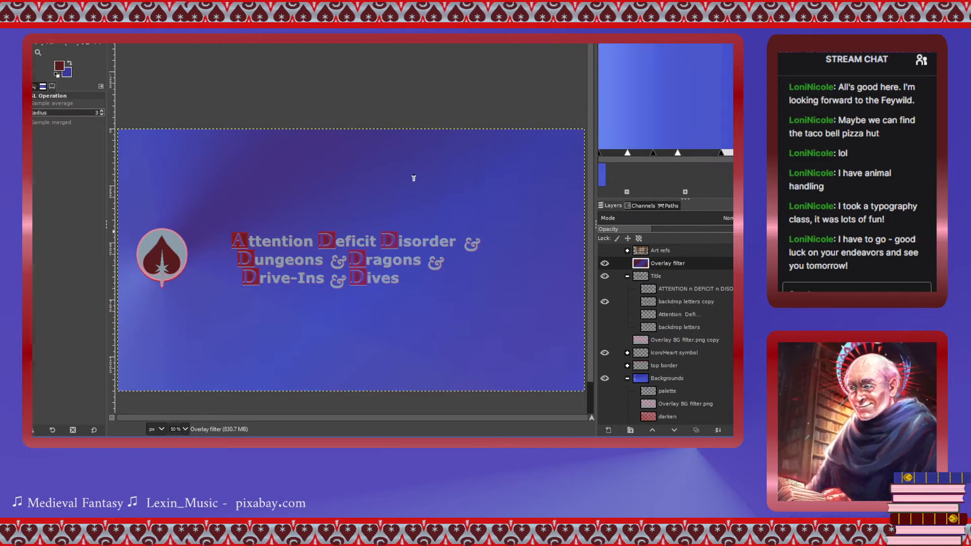
key(ctrl+z)
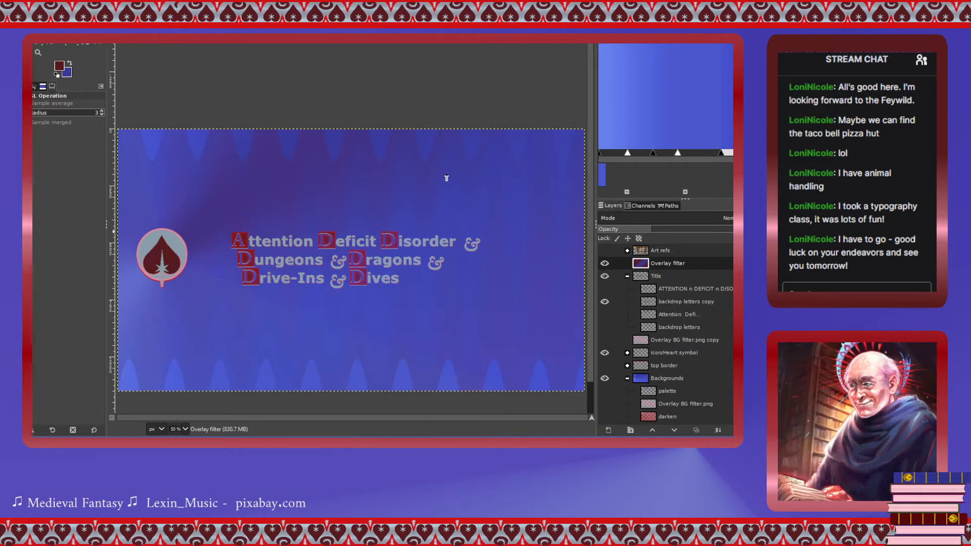
key(ctrl+z)
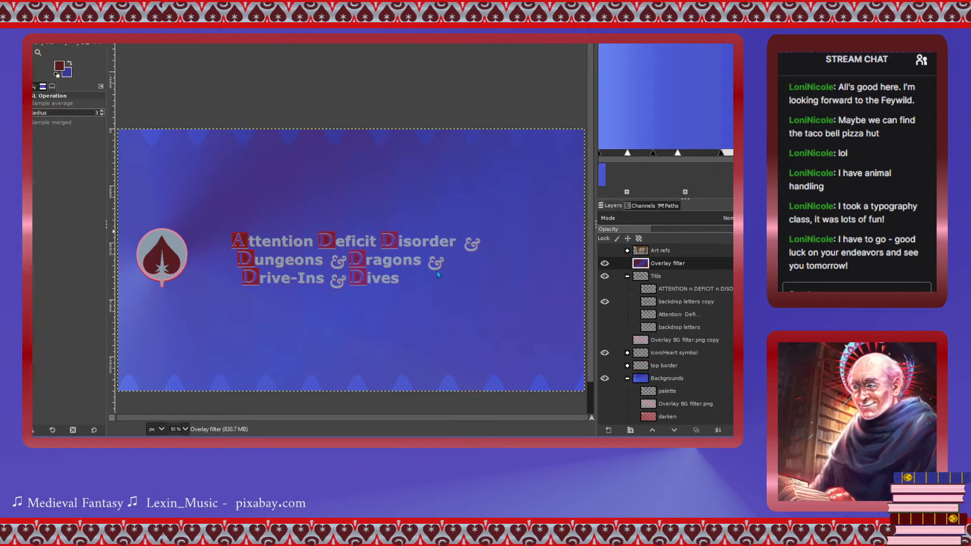
key(ctrl+z)
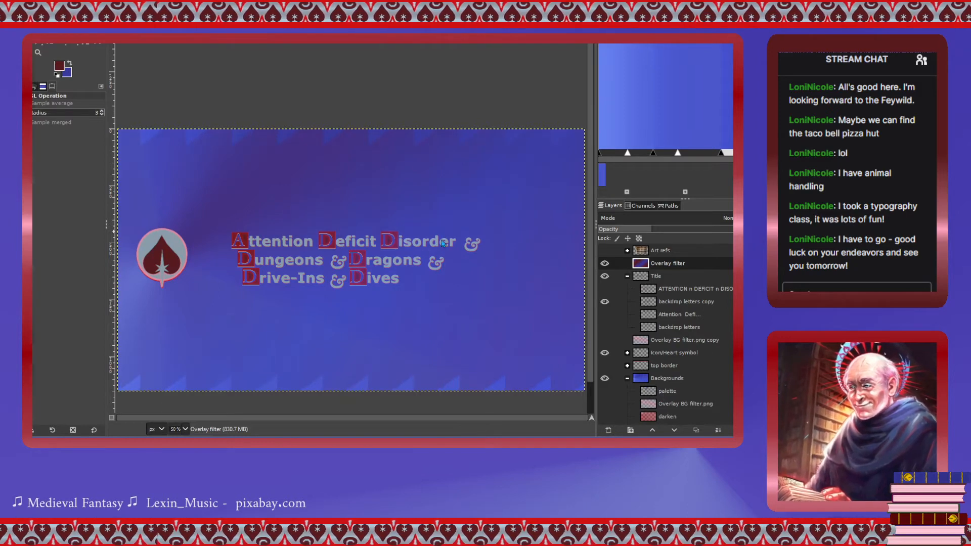
key(ctrl+z)
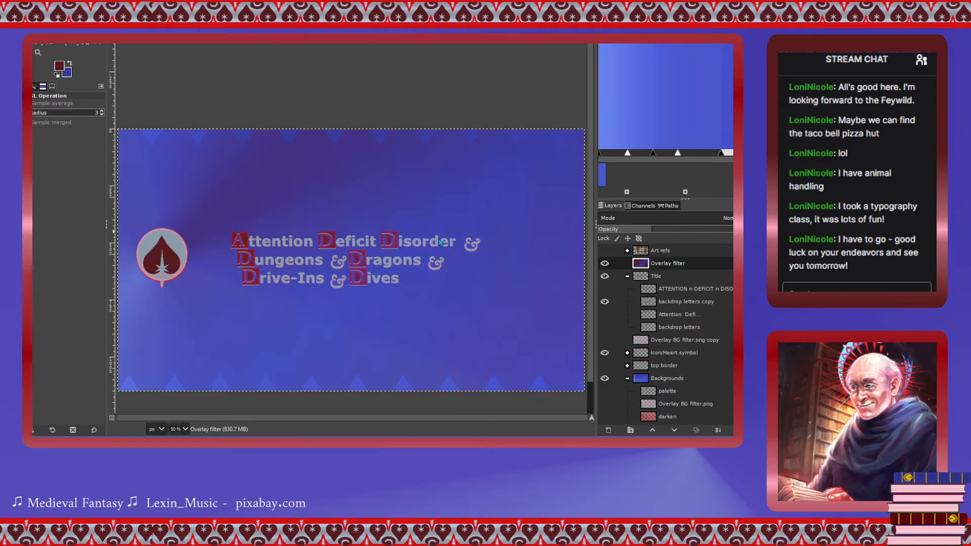
key(ctrl+z)
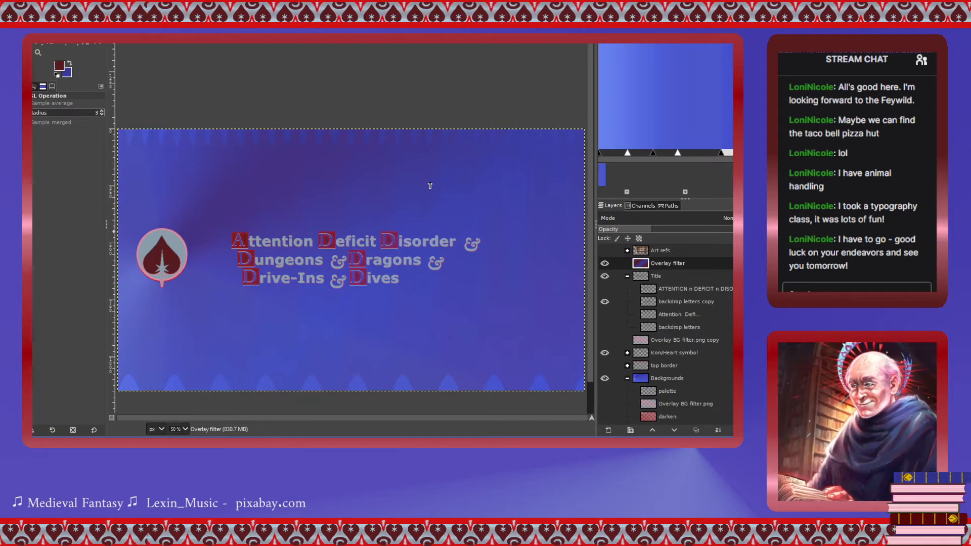
key(ctrl+z)
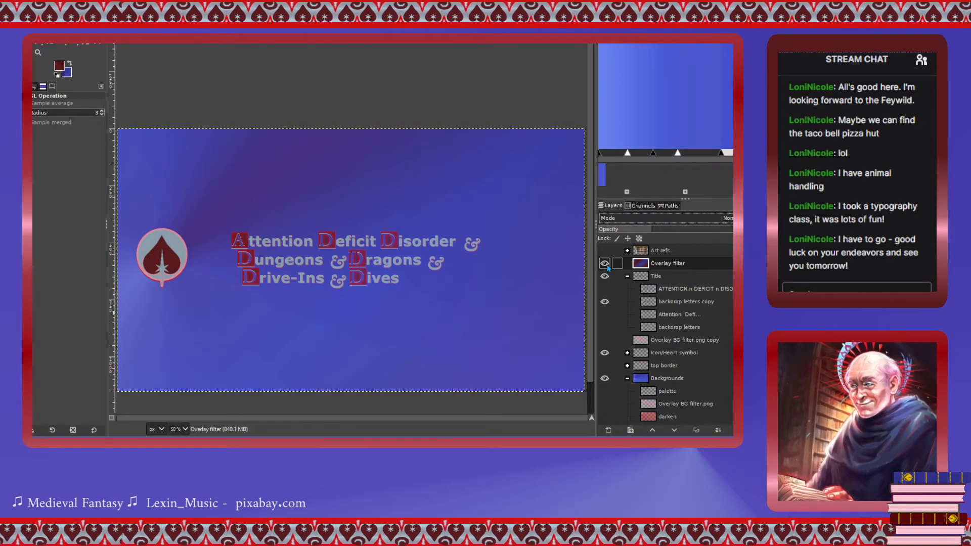
Try the Darken only, Luma darken only, Multiply and Burn blend modes on the Overlay filter layer.
click(647, 264)
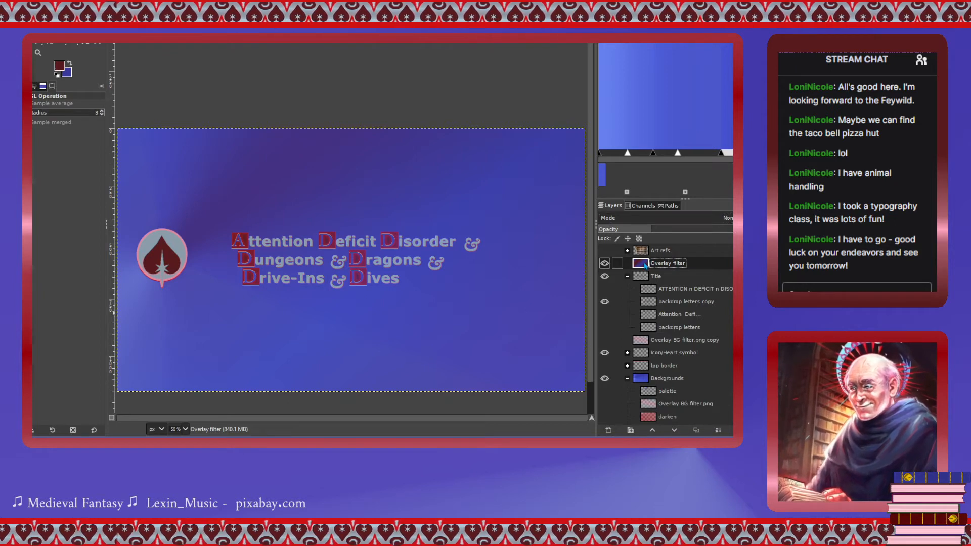
click(681, 221)
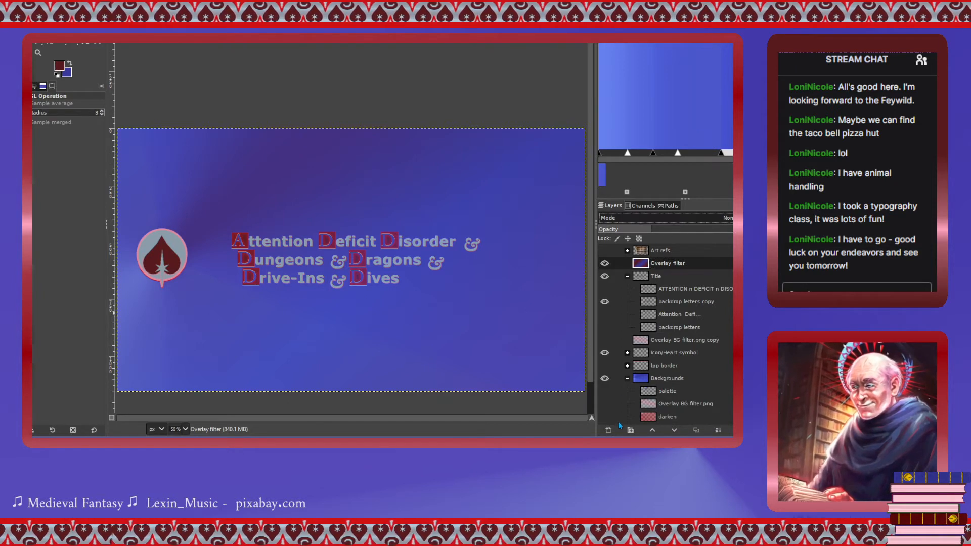
click(628, 364)
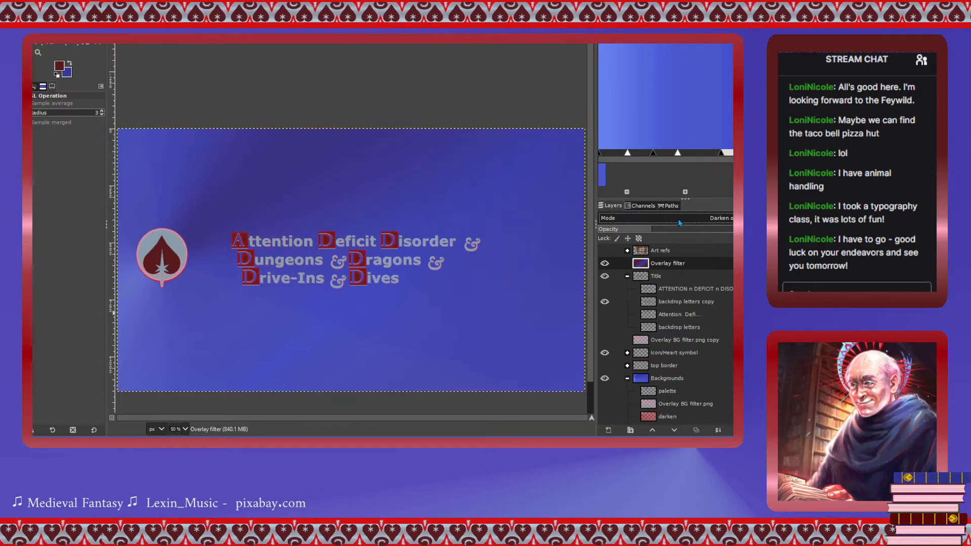
click(632, 374)
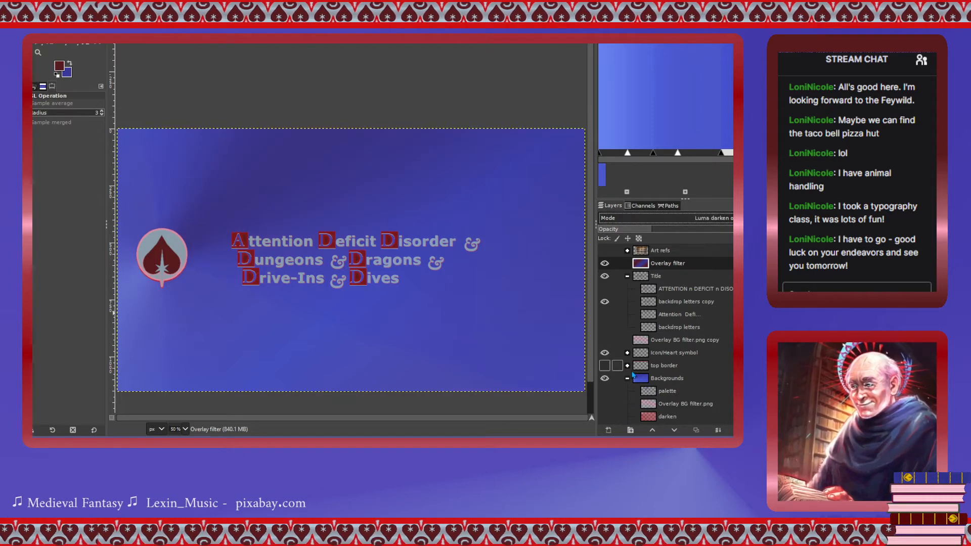
click(687, 218)
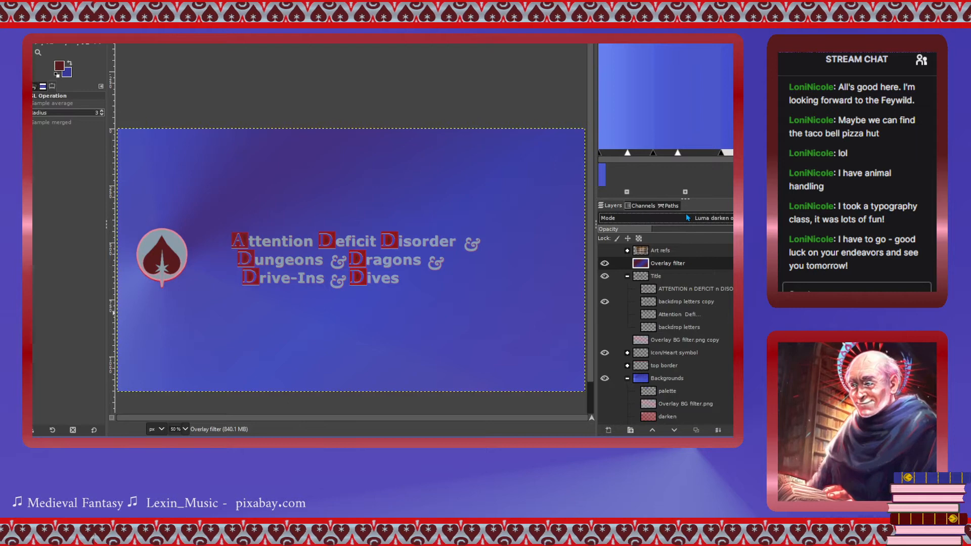
click(630, 383)
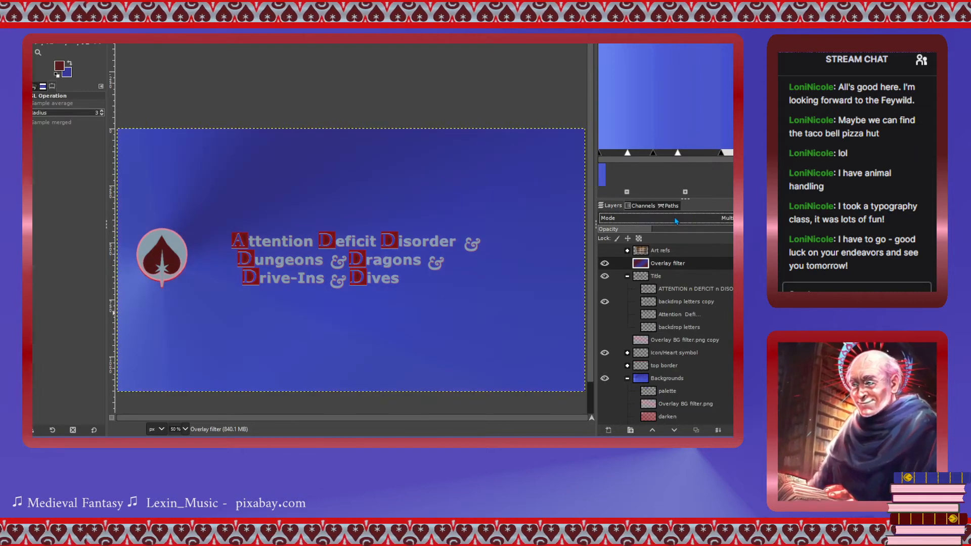
click(627, 393)
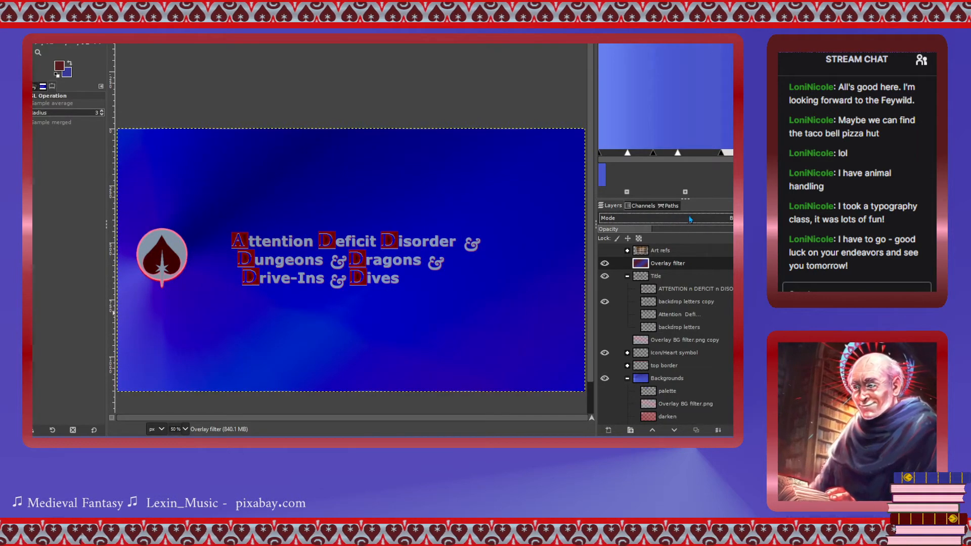
Try several lower opacity levels for the Overlay filter layer in Burn mode.
click(616, 229)
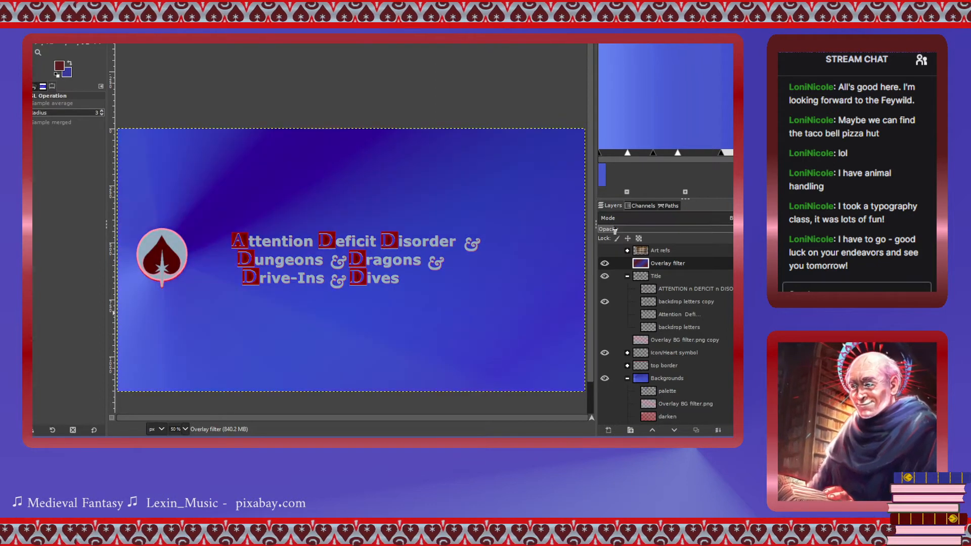
click(651, 232)
click(632, 232)
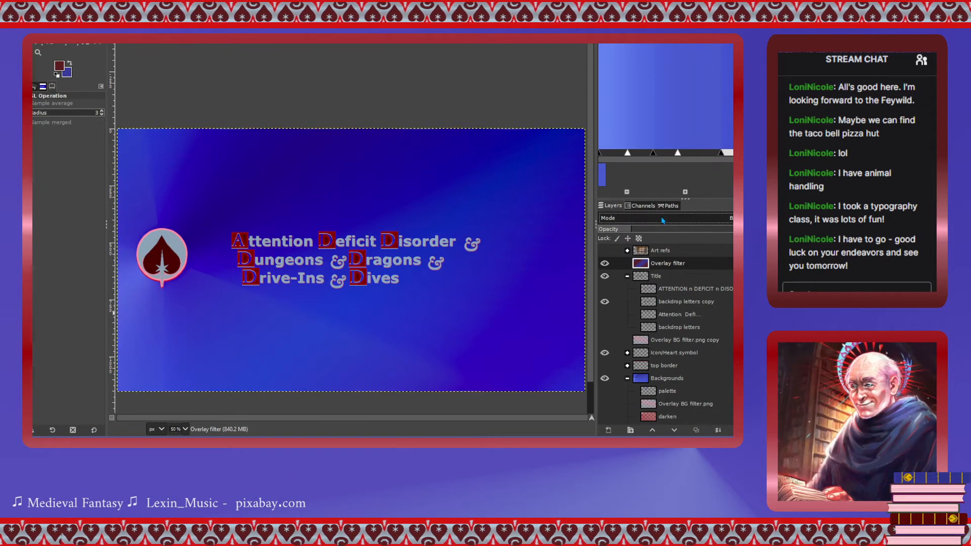
Set the Overlay filter layer to Overlay mode and adjust its opacity, trying stronger and weaker levels before settling on a moderate one.
scroll(663, 221, down, 2)
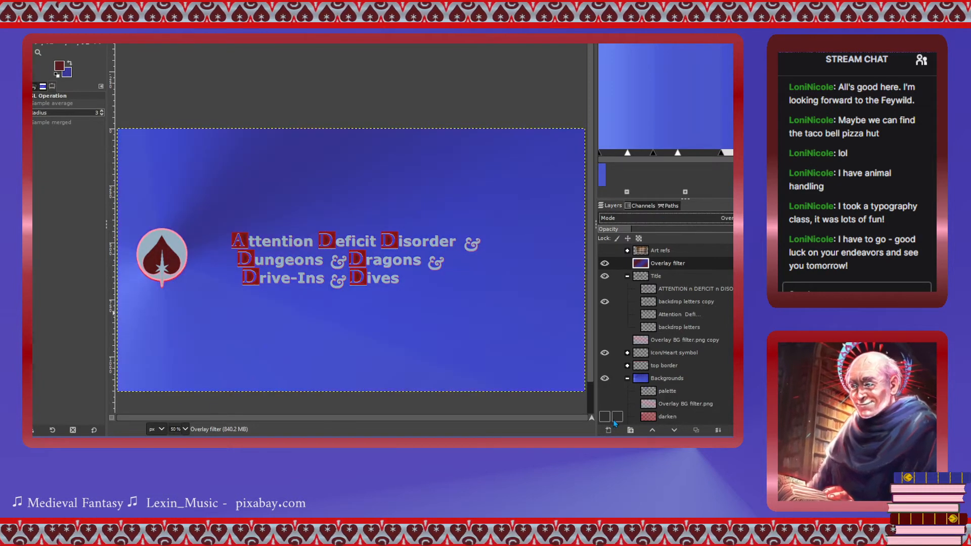
click(666, 231)
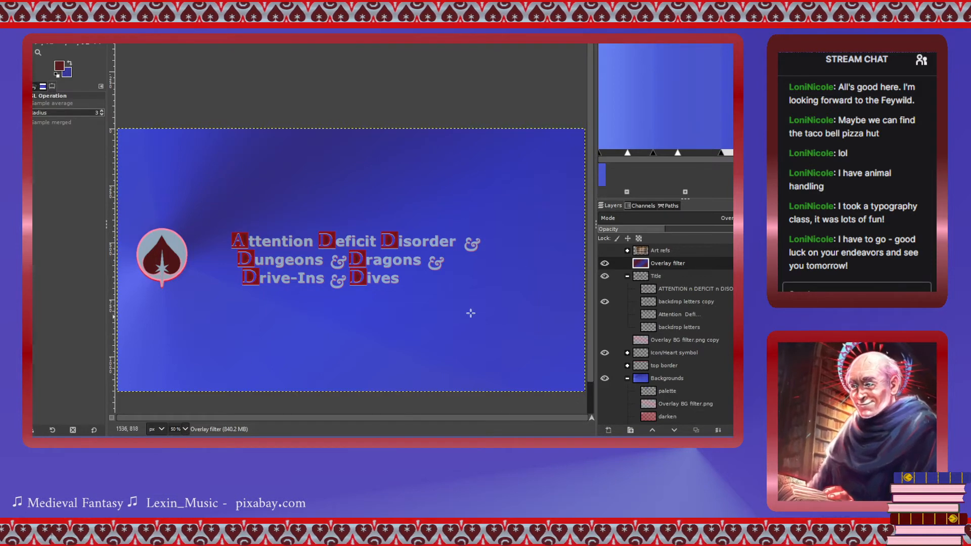
click(718, 232)
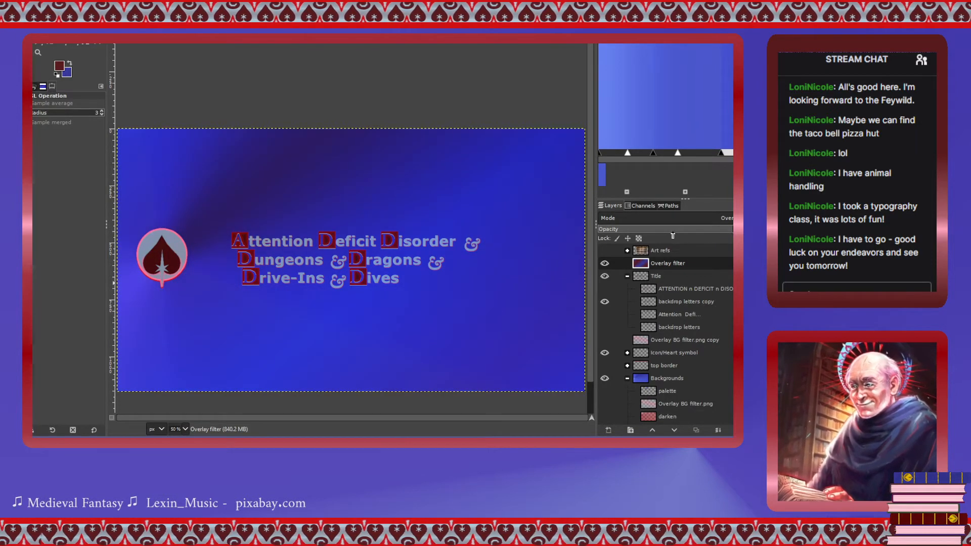
click(658, 231)
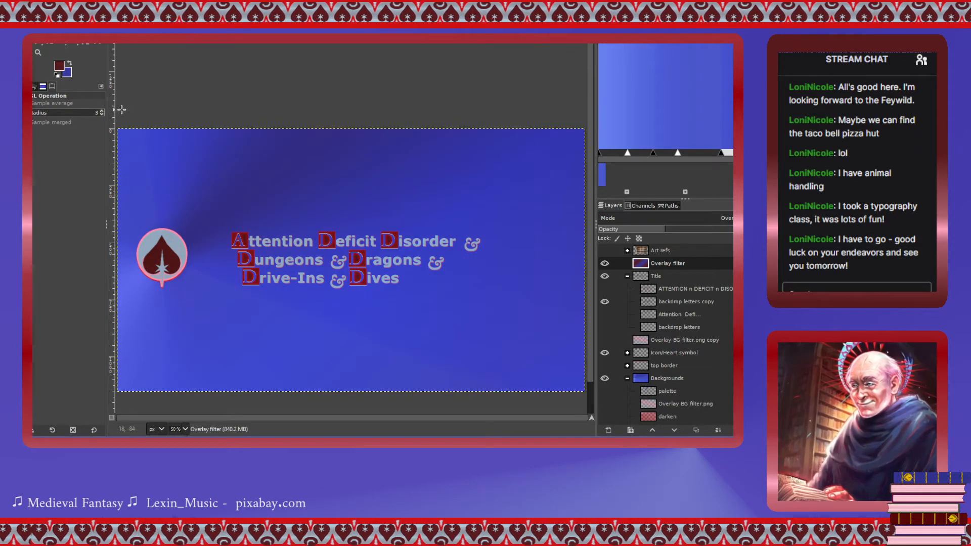
Try covering the Overlay filter layer in dark red with the Pencil at size 687 and opacity 75.9, preview it in Overlay mode, and undo it.
key(n)
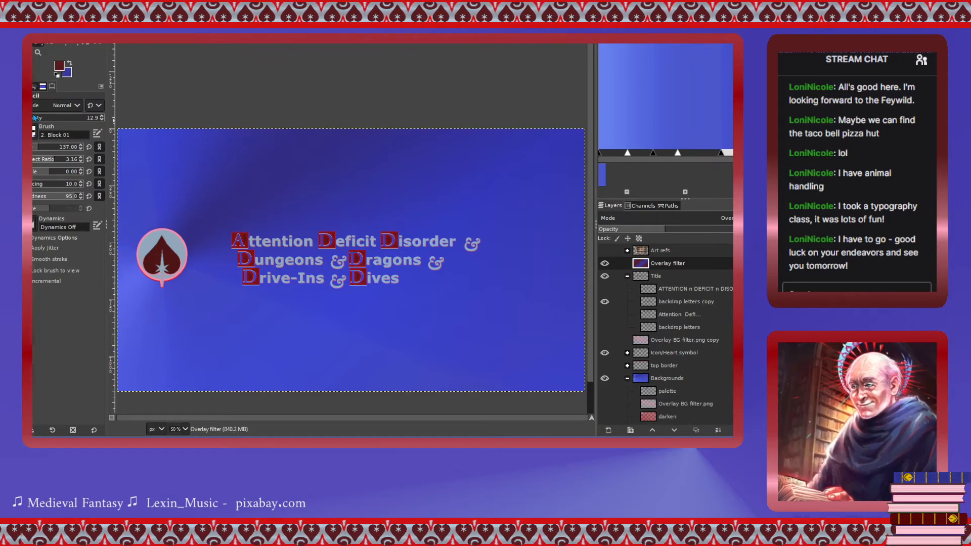
click(65, 148)
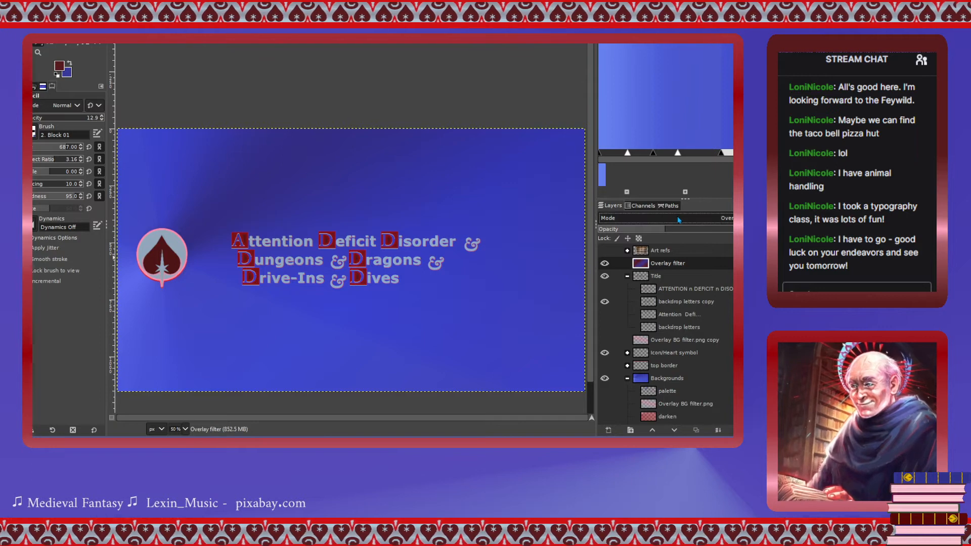
click(660, 232)
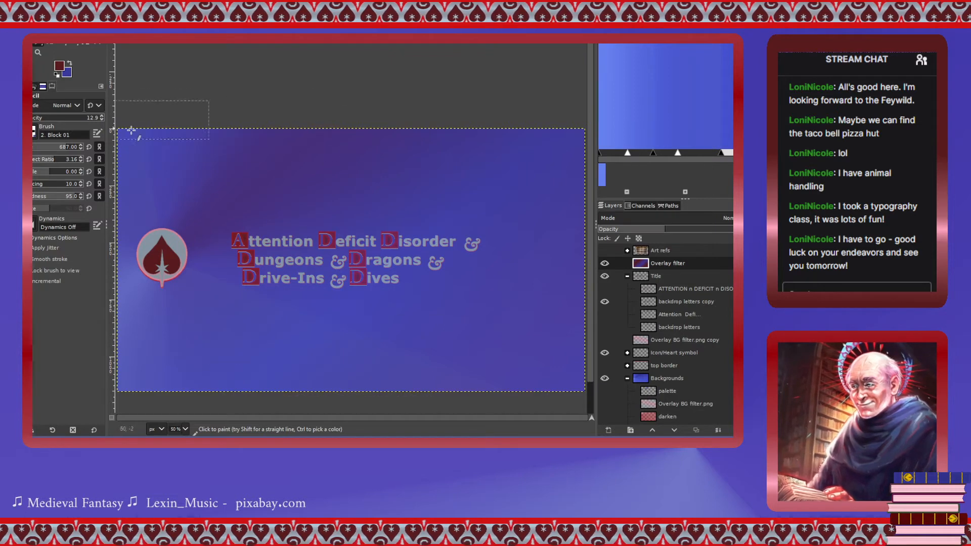
drag(50, 120, 80, 120)
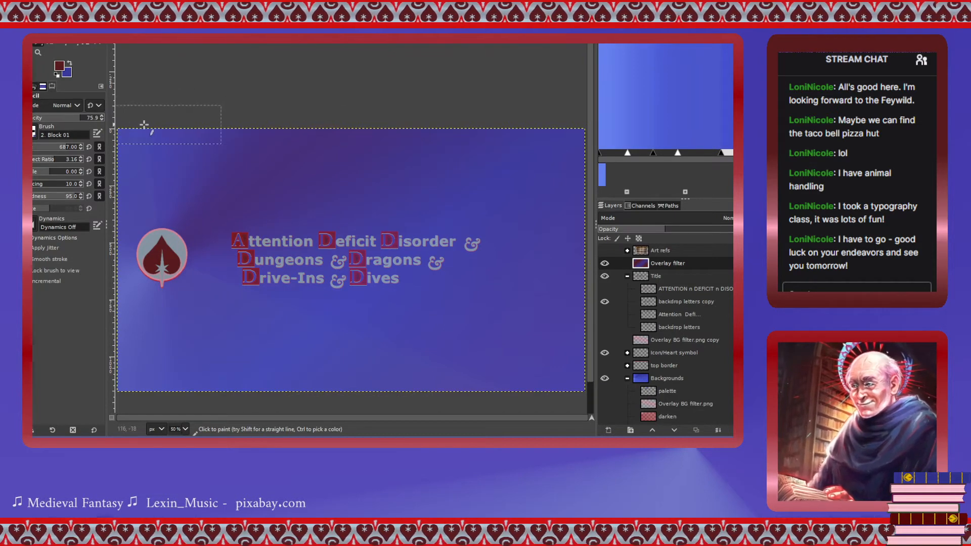
mouse_move(180, 387)
mouse_down()
mouse_move(259, 164)
mouse_move(298, 221)
mouse_move(336, 410)
mouse_move(419, 122)
mouse_move(450, 356)
mouse_move(561, 193)
mouse_move(574, 119)
mouse_up()
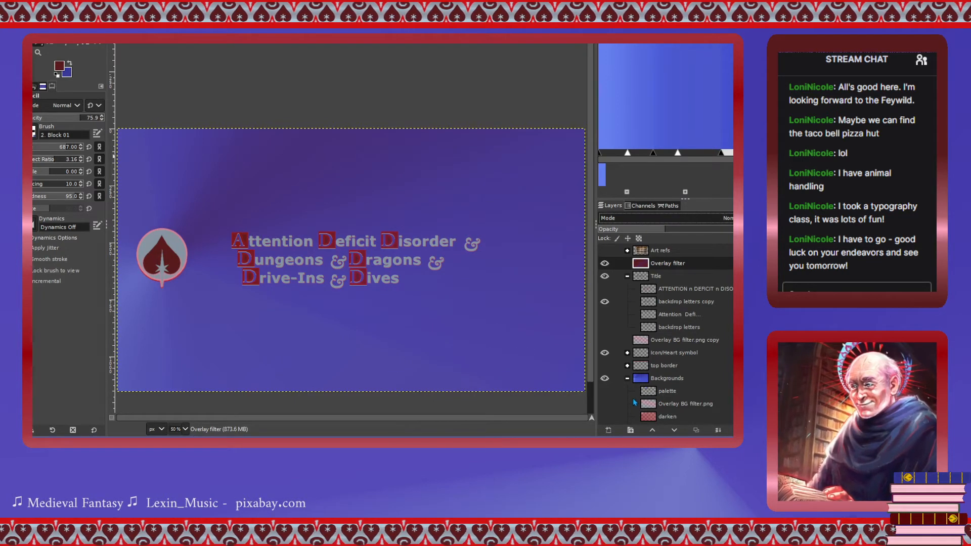
click(621, 421)
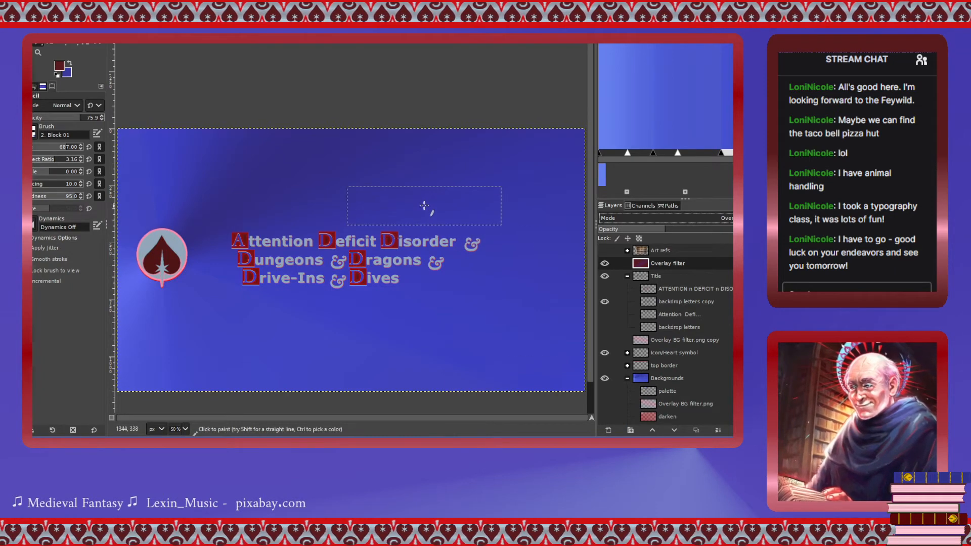
key(ctrl+z)
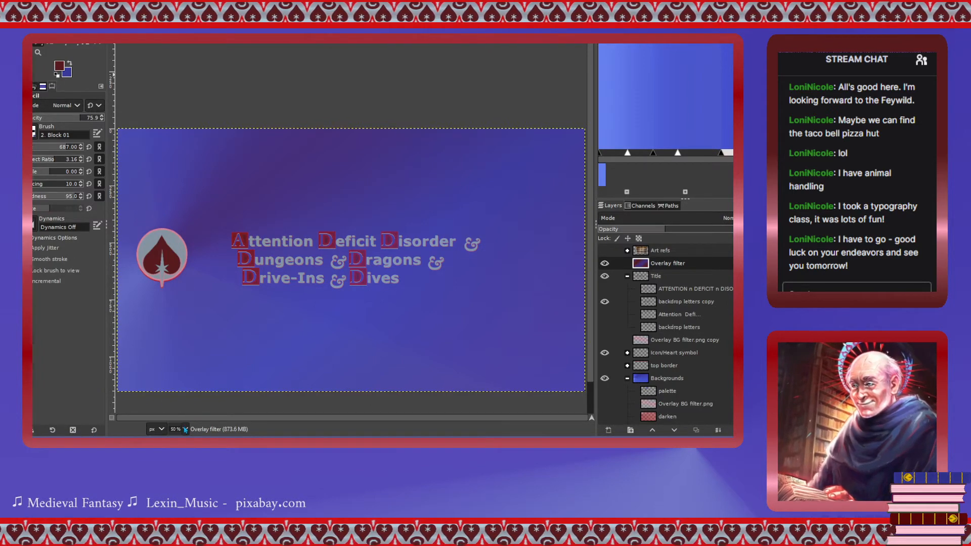
Change the foreground colour to a dark purple and set the Overlay filter layer to Overlay mode.
click(158, 412)
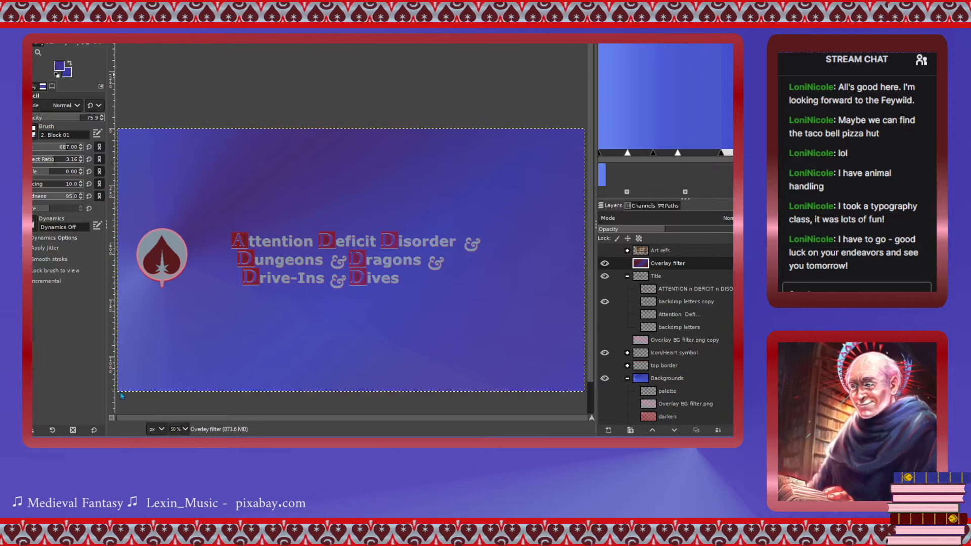
click(89, 378)
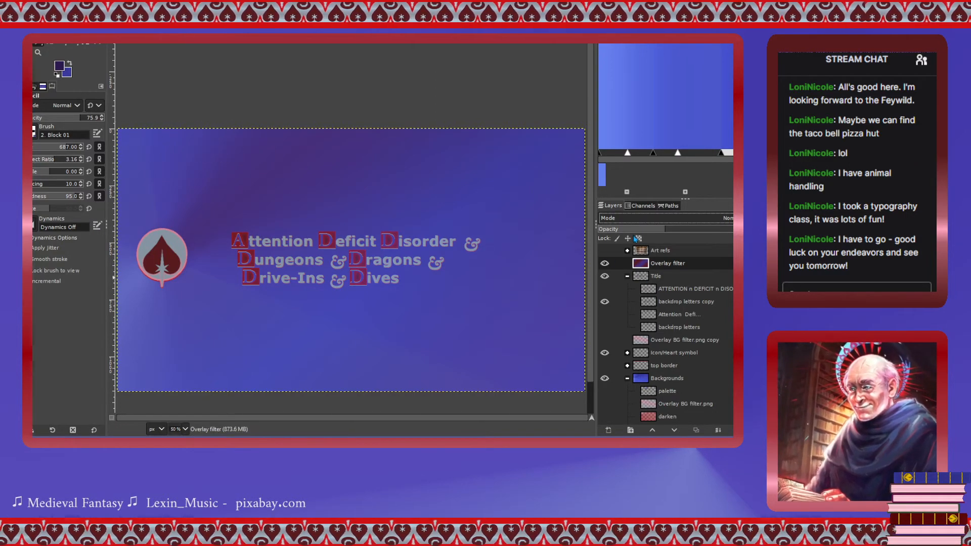
click(640, 417)
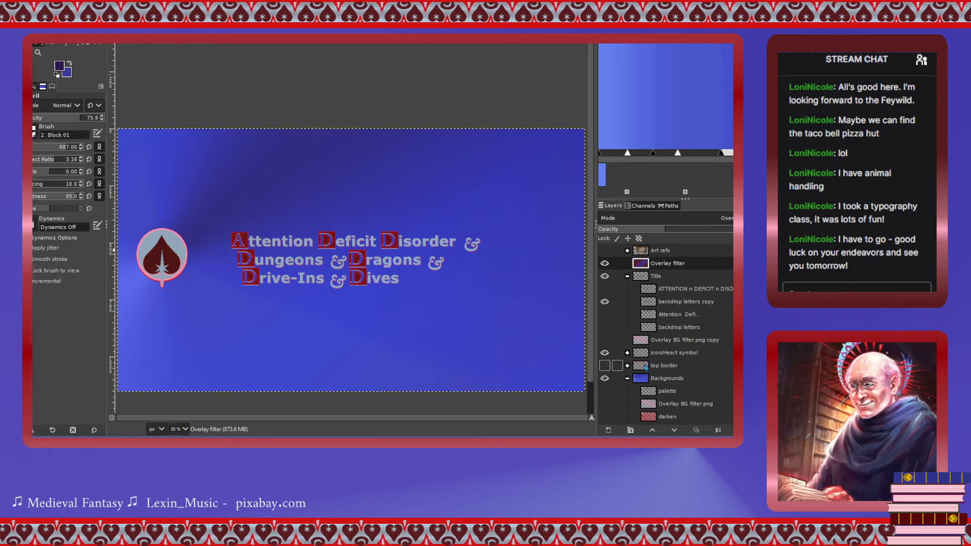
Collapse the Backgrounds and Title layer groups.
scroll(650, 349, down, 1)
click(627, 344)
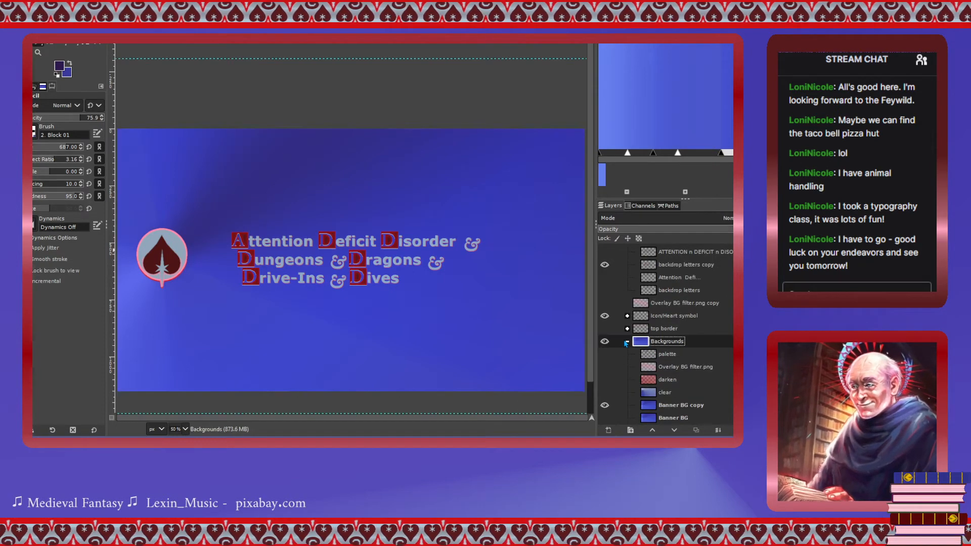
click(628, 342)
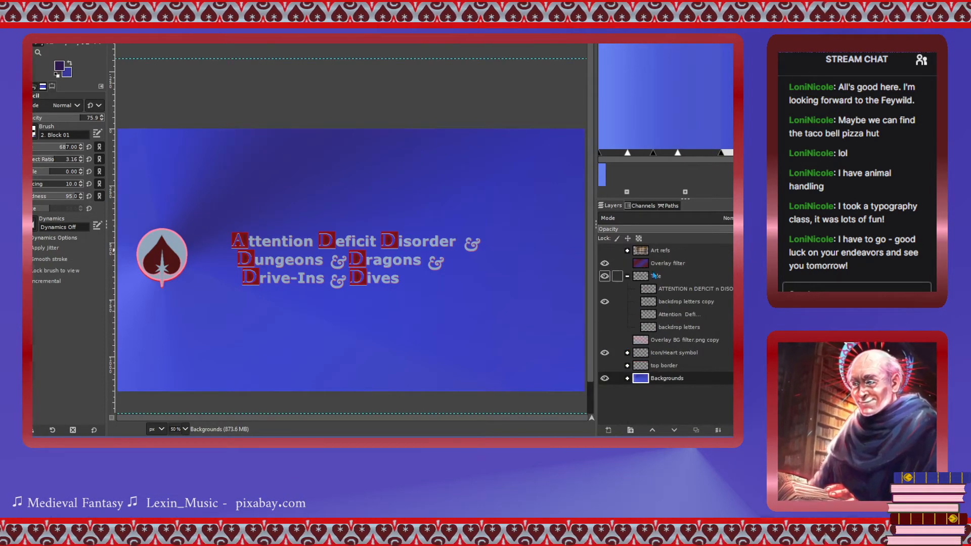
click(625, 278)
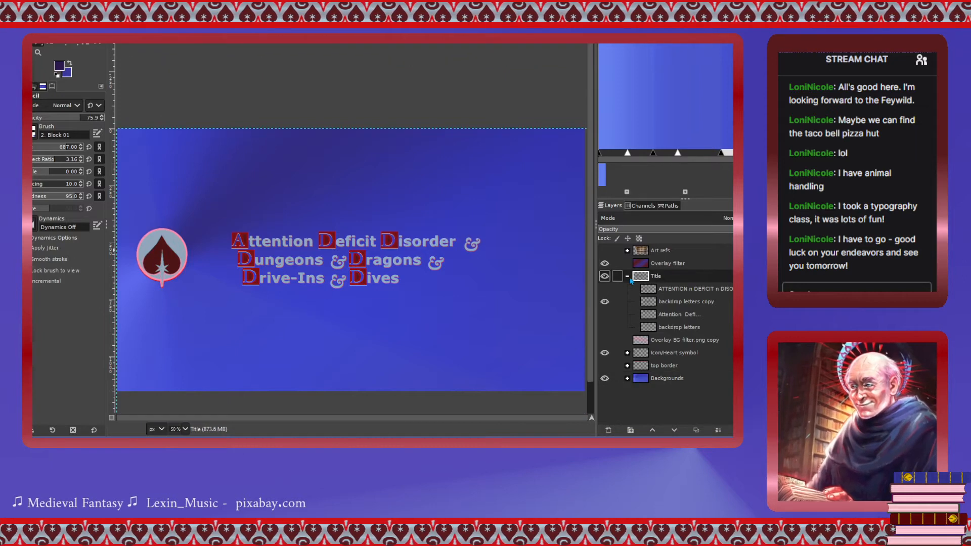
click(628, 277)
Move the Overlay filter layer directly below the Title group and briefly preview the Overlay BG filter.png copy layer.
drag(644, 266, 641, 290)
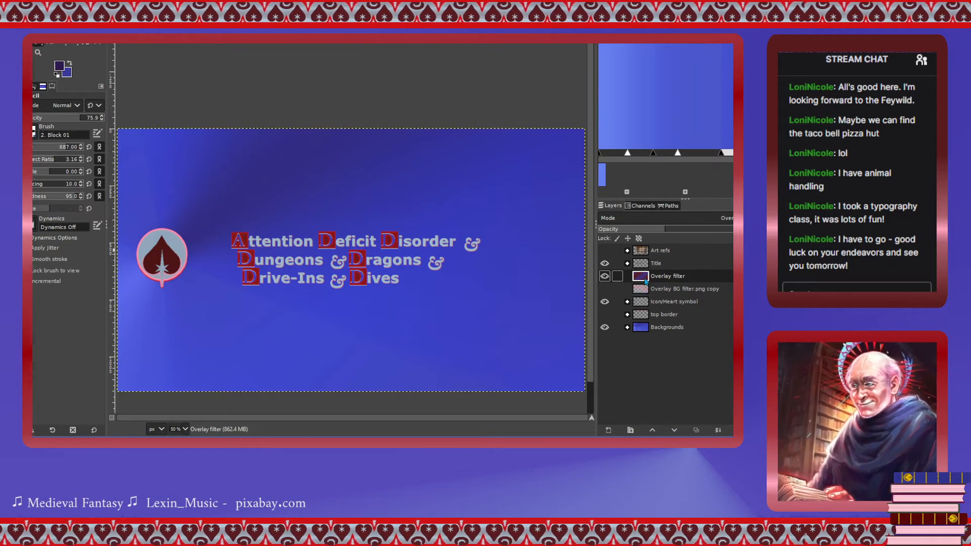
click(604, 289)
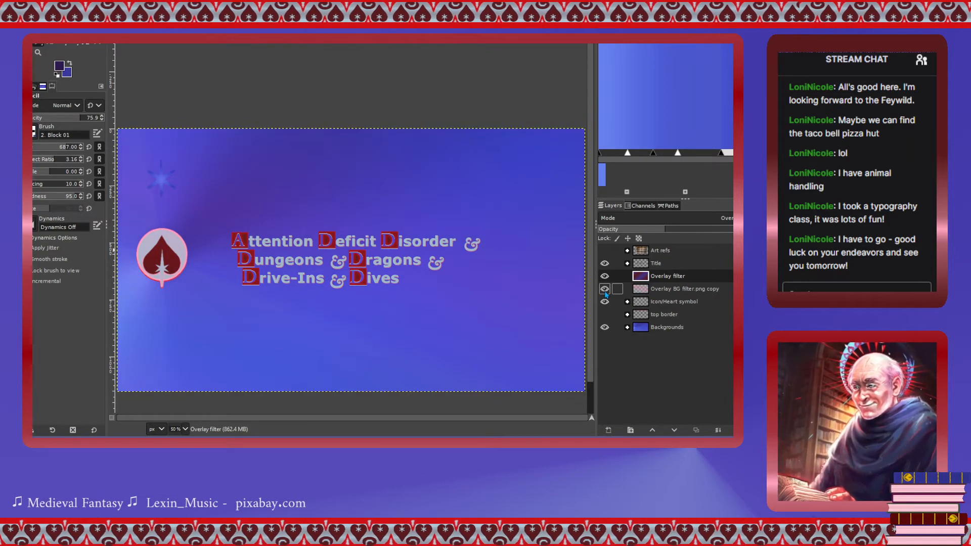
click(605, 289)
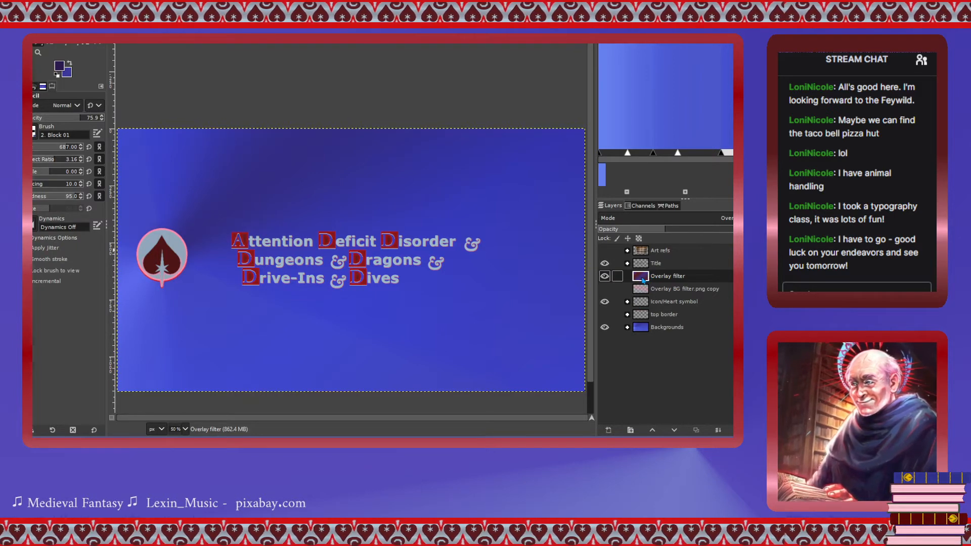
Move the Overlay filter layer below the Icon/Heart symbol group, compare it with the previous layer order, and select the Icon/Heart symbol group.
drag(643, 283, 611, 313)
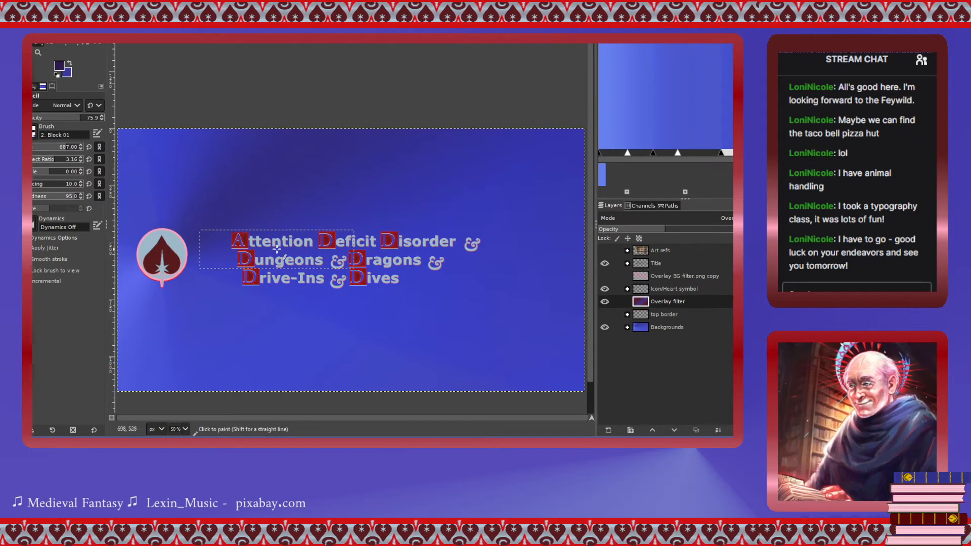
key(ctrl+z)
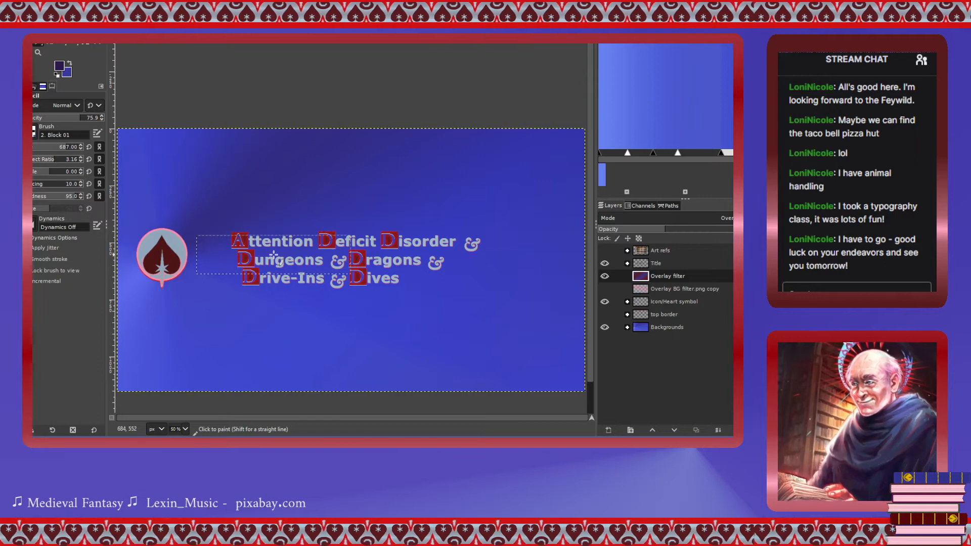
key(ctrl+y)
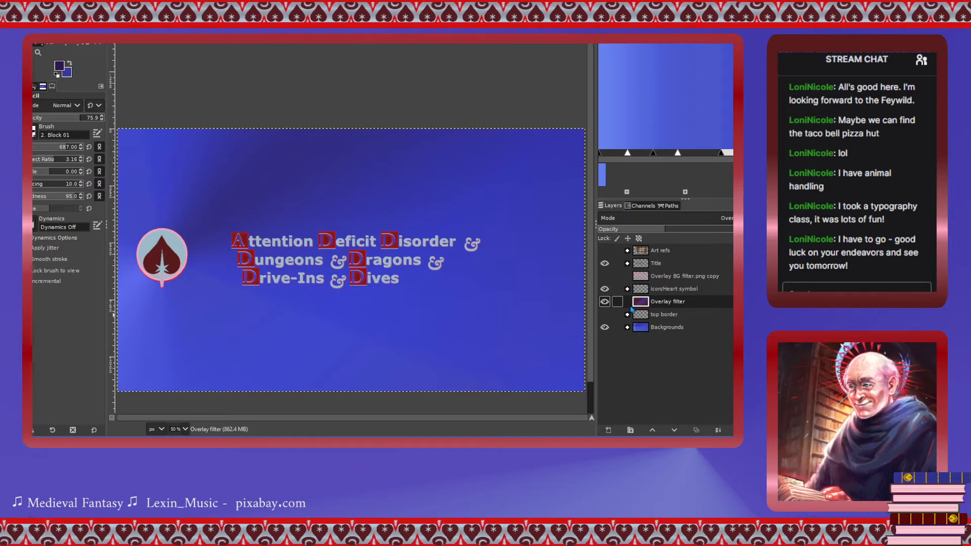
drag(634, 303, 635, 275)
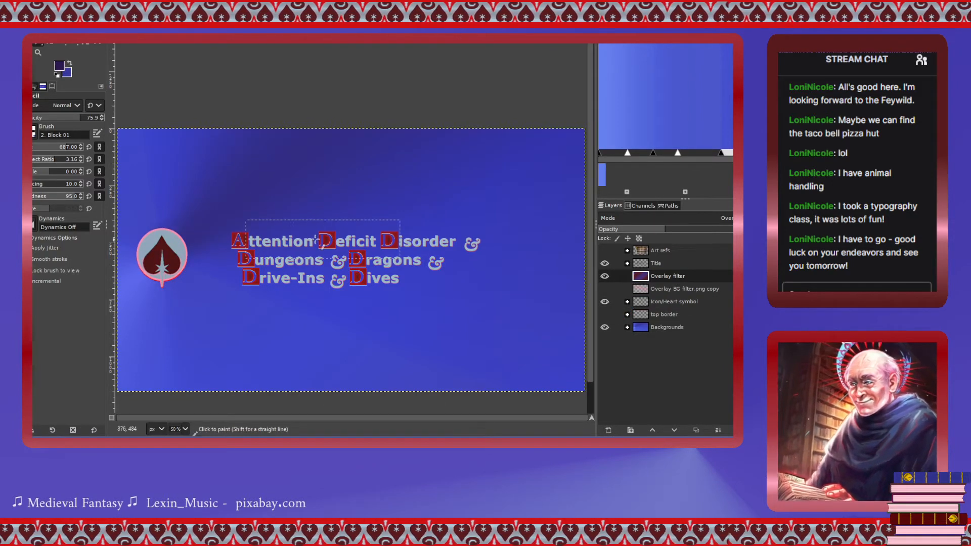
key(ctrl+z)
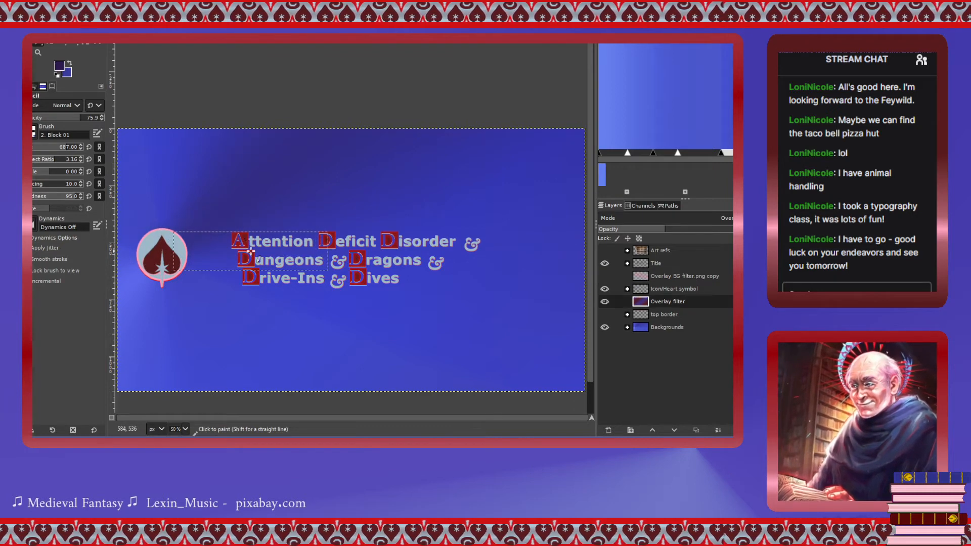
click(644, 290)
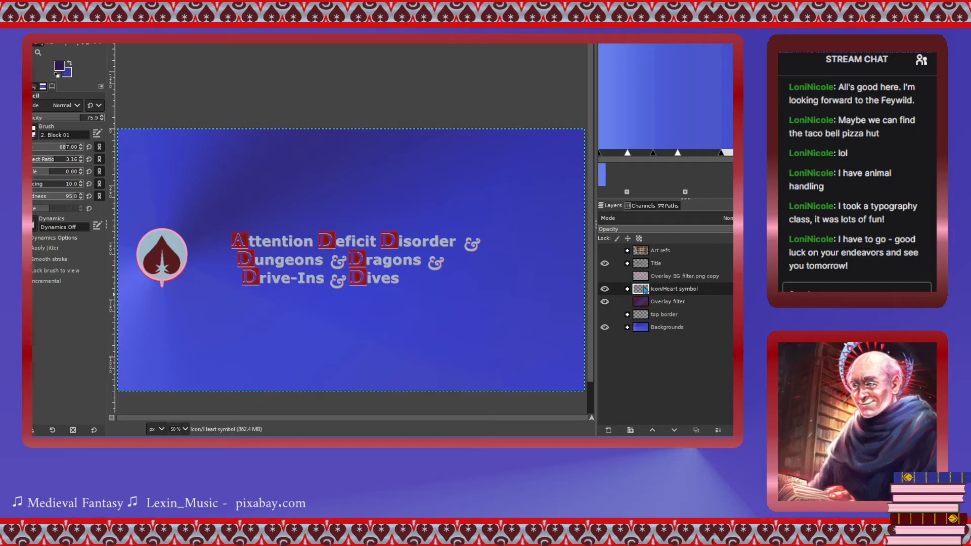
Expand the Icon/Heart symbol group and rename its shadow layer to N.Heart shadow.
click(627, 289)
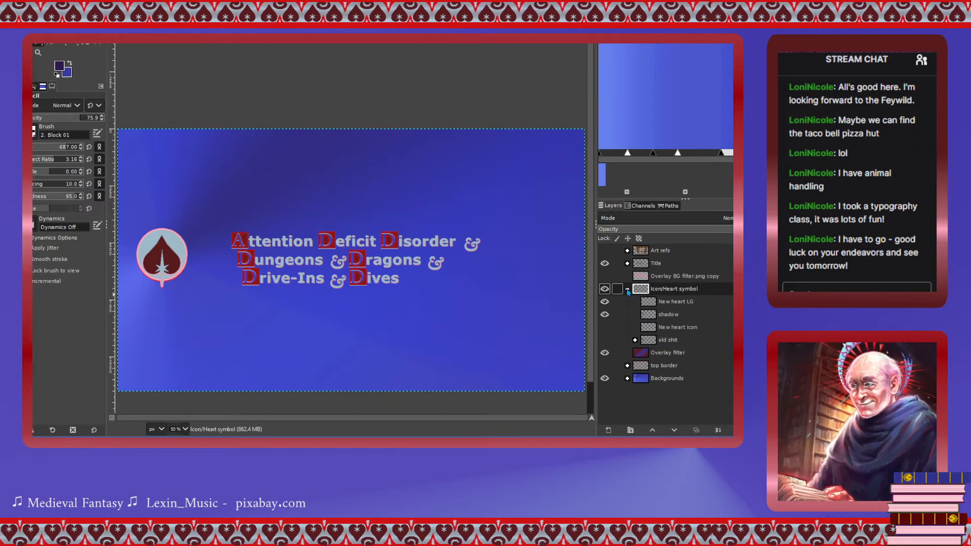
double_click(656, 315)
click(661, 315)
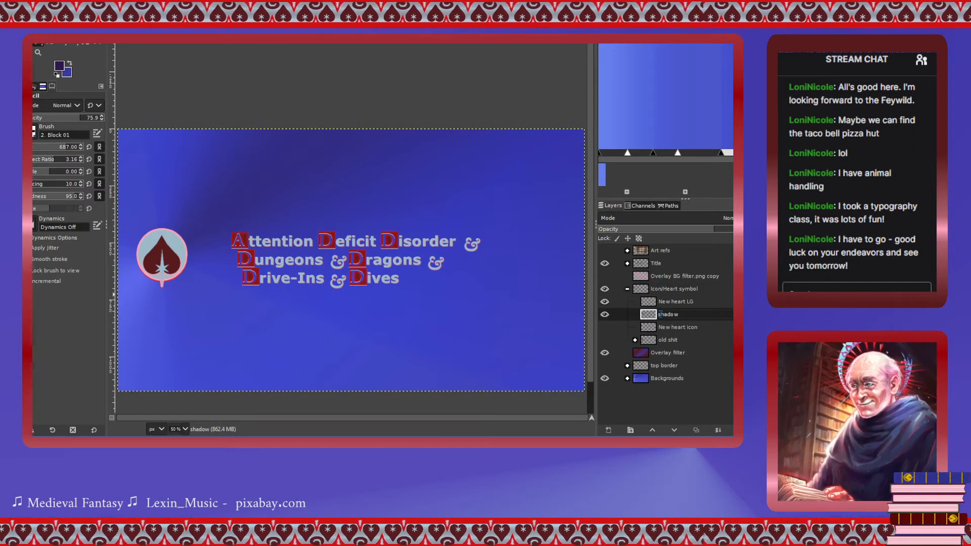
text(N.Heart)
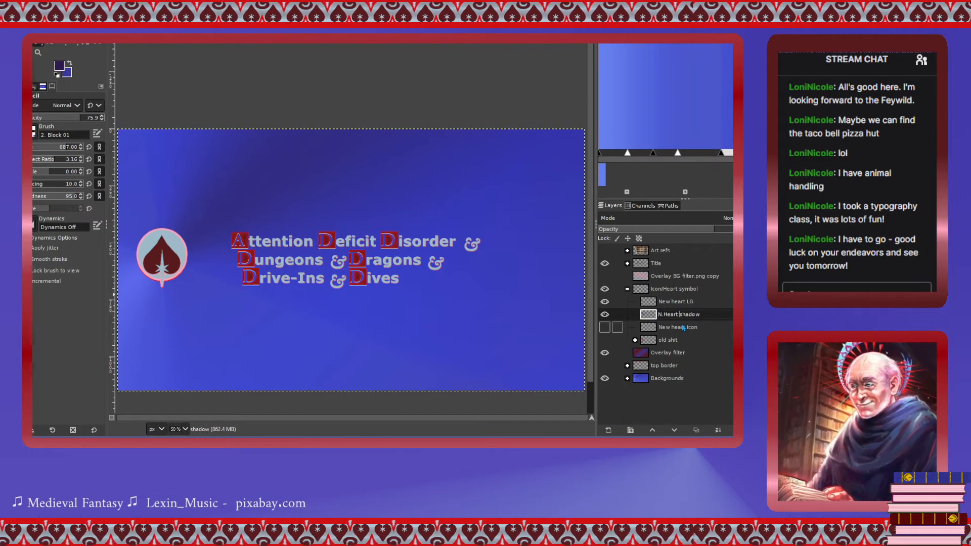
key(Return)
Move the N.Heart shadow layer out of its group to directly below the Overlay filter layer and save the image.
drag(659, 322, 640, 362)
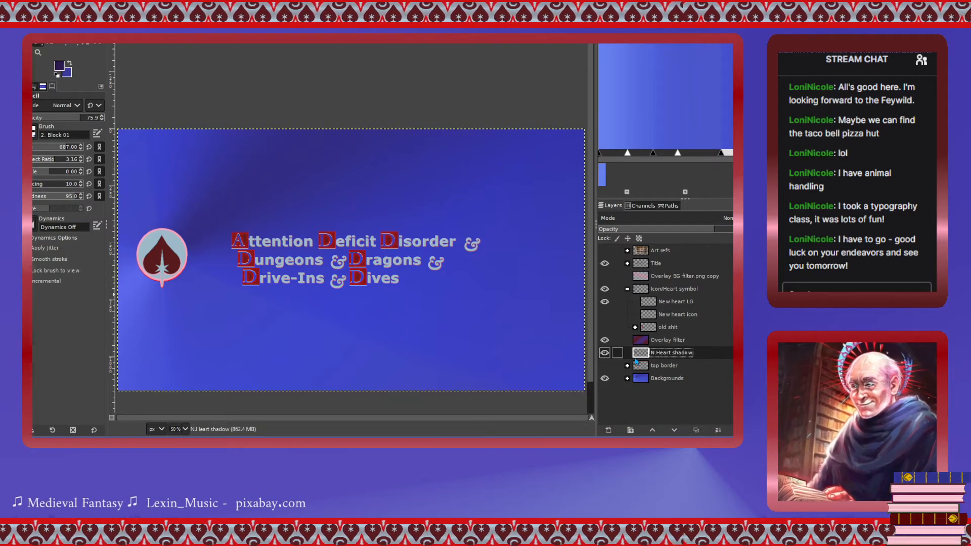
click(606, 355)
click(605, 355)
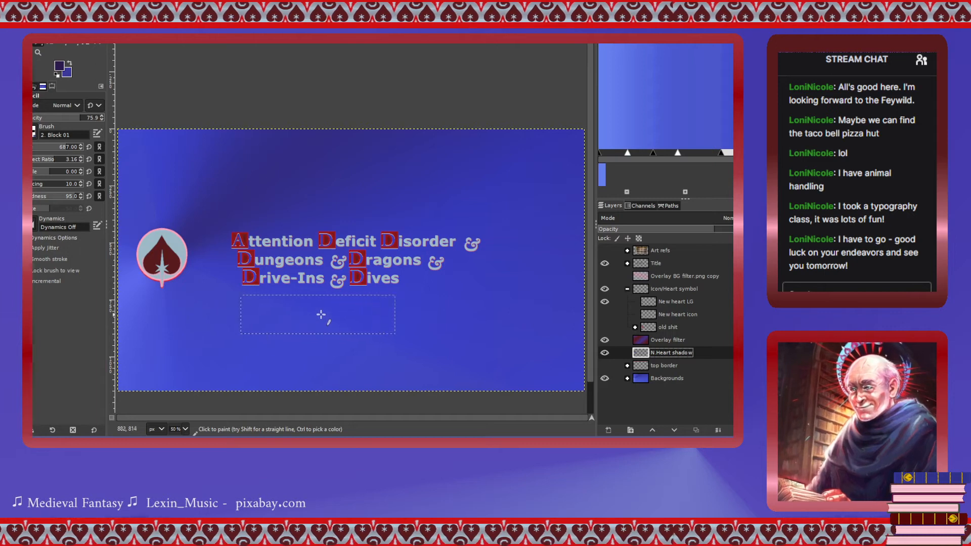
key(ctrl+s)
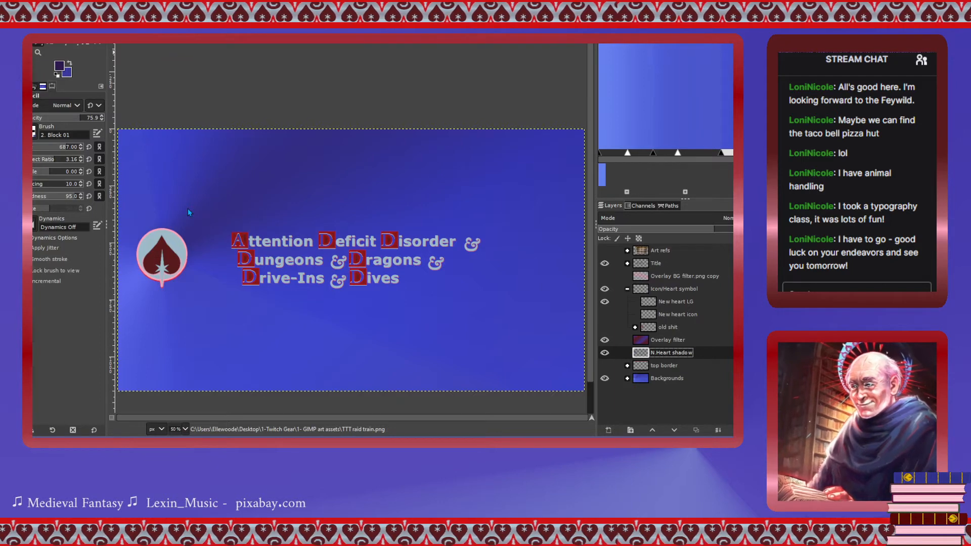
Switch to the token image, show only the Motif Pieces group instead of Visible #1, and select its select - star layer.
click(156, 93)
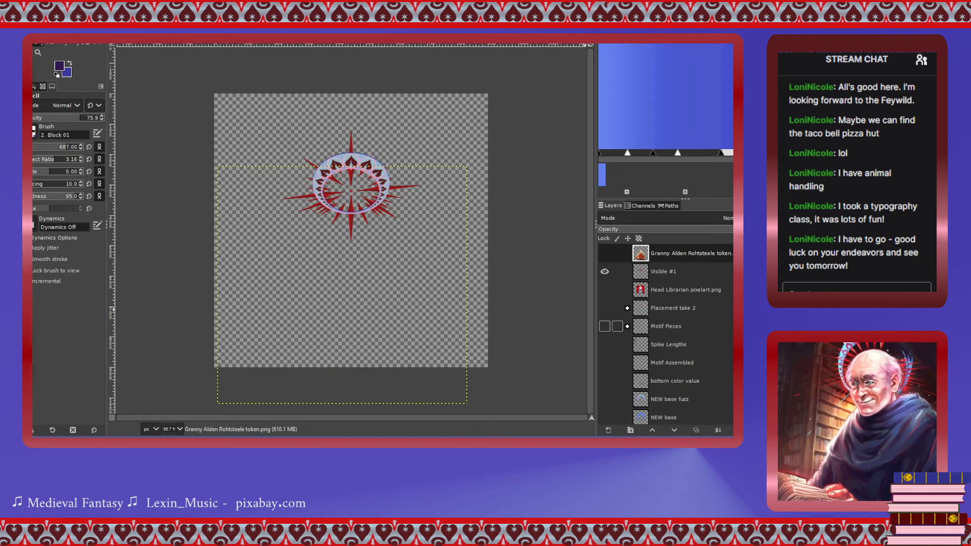
click(605, 272)
scroll(607, 274, down, 2)
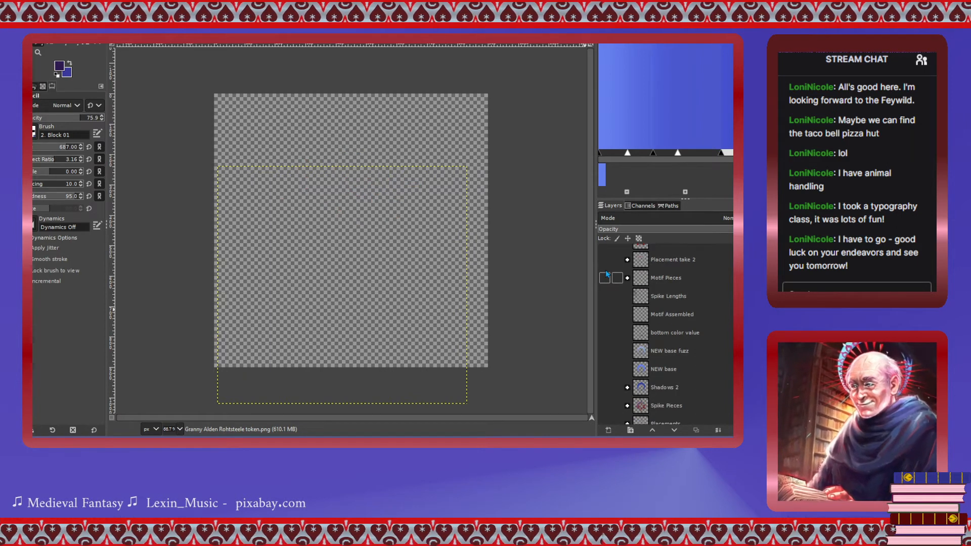
click(605, 278)
click(627, 277)
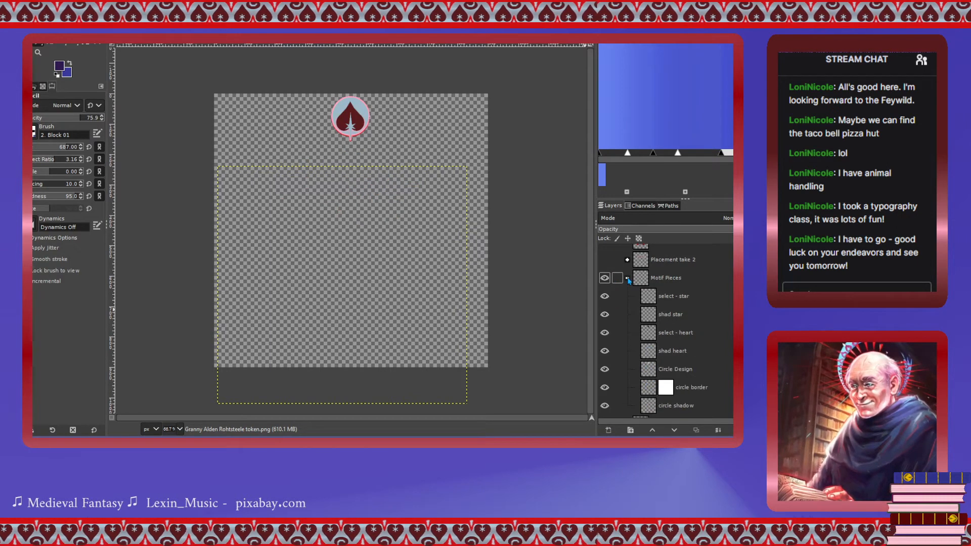
click(605, 297)
click(605, 296)
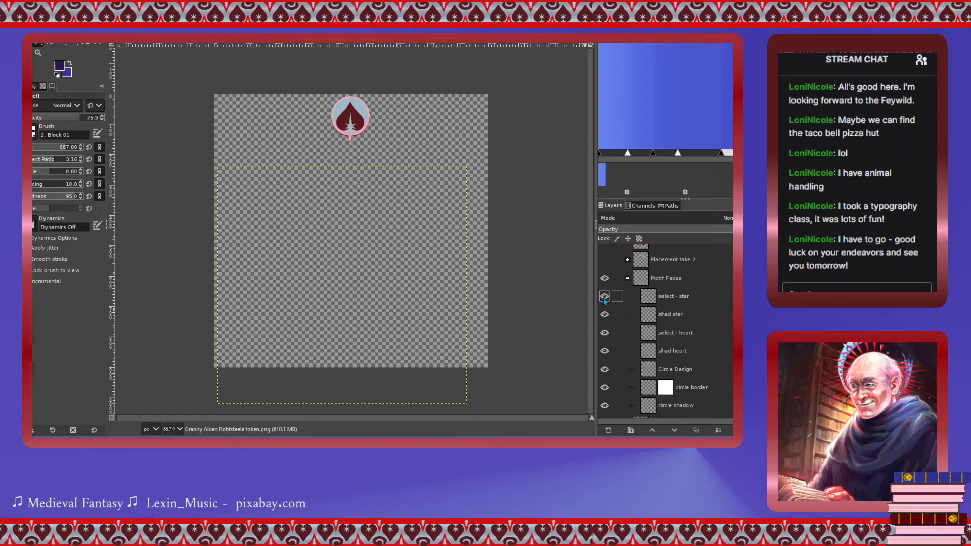
click(620, 296)
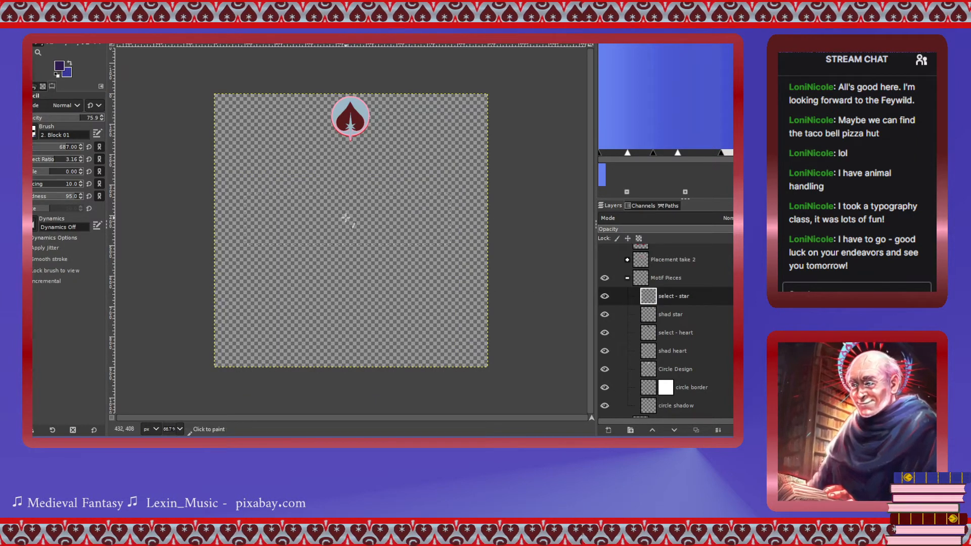
Select the pale star shape with Fuzzy Select and copy it to the clipboard.
scroll(345, 217, up, 4)
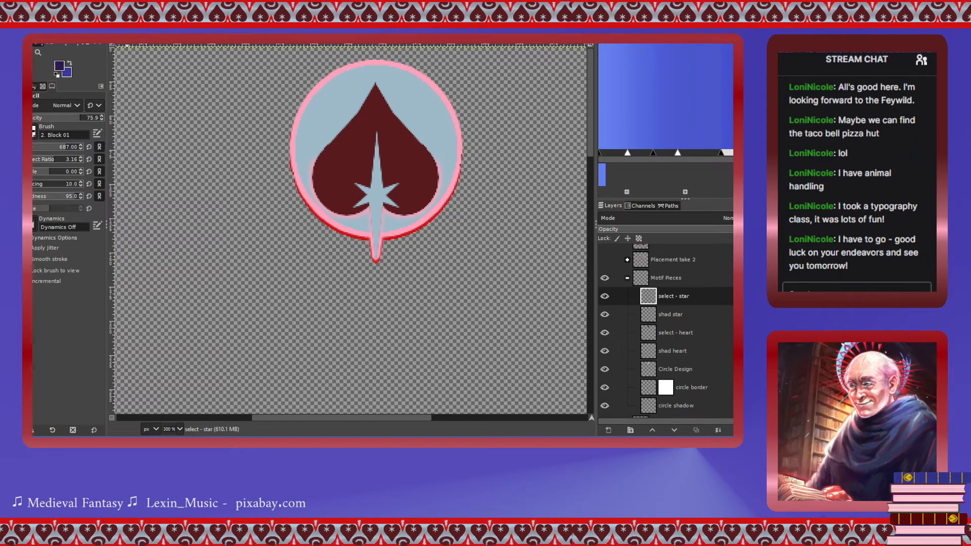
key(u)
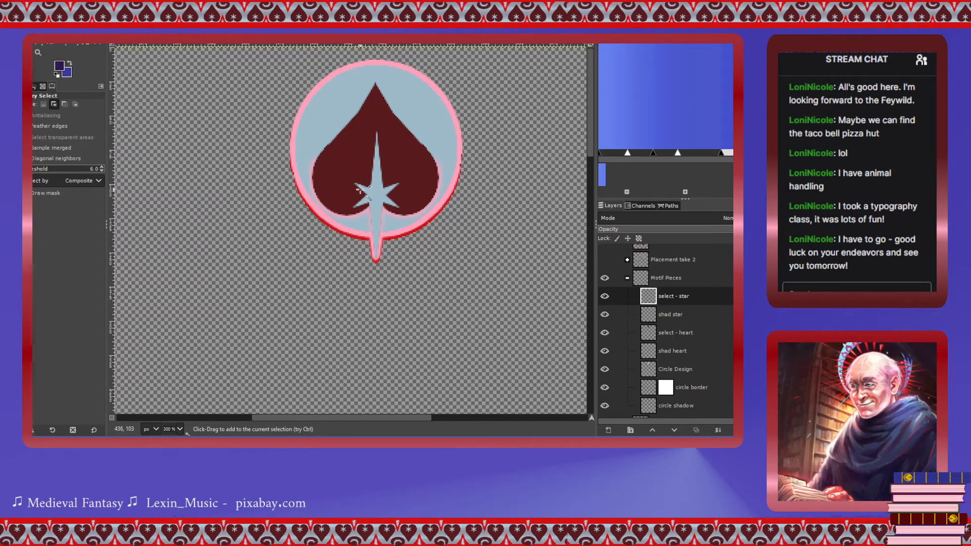
click(377, 192)
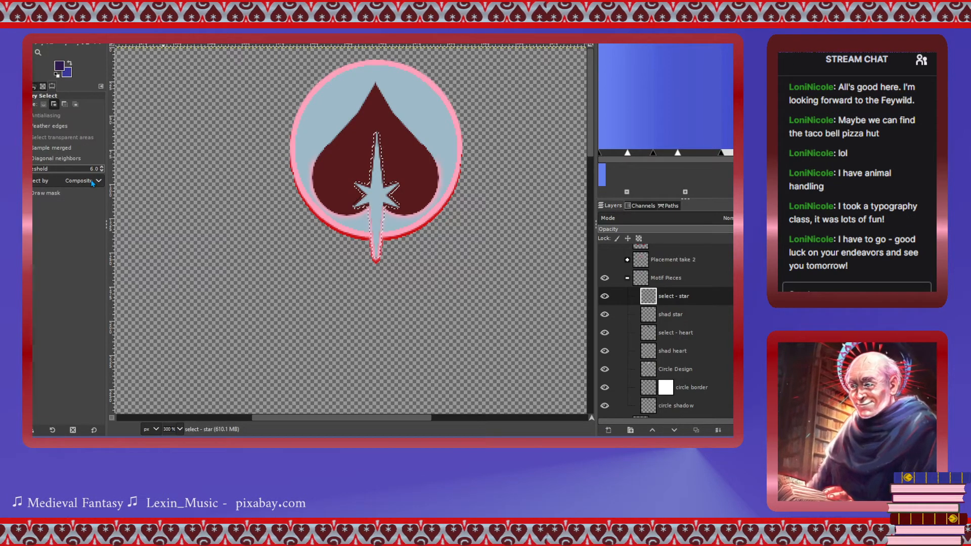
key(ctrl+z)
key(ctrl+c)
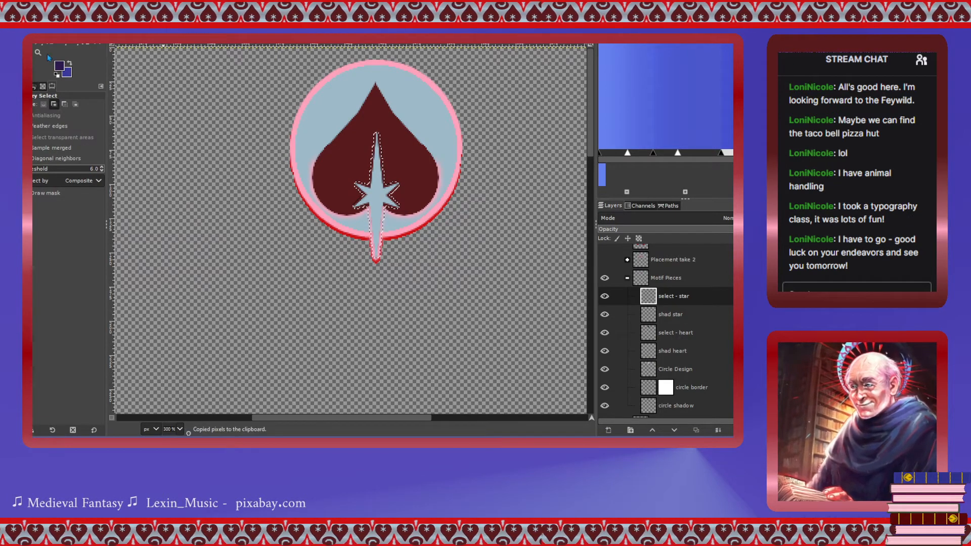
Return to the banner image, add a layer named 6-star above New heart LG, and paste the copied star.
click(172, 34)
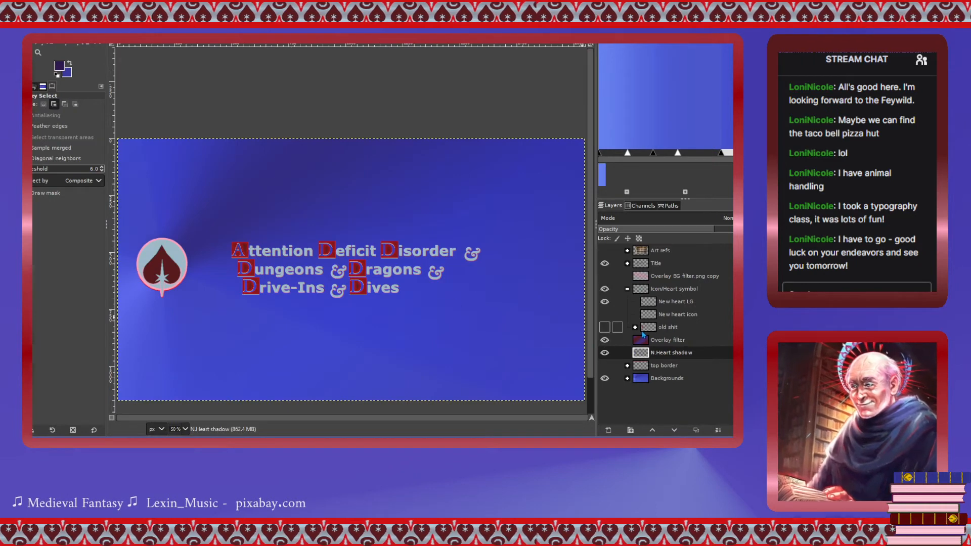
click(648, 302)
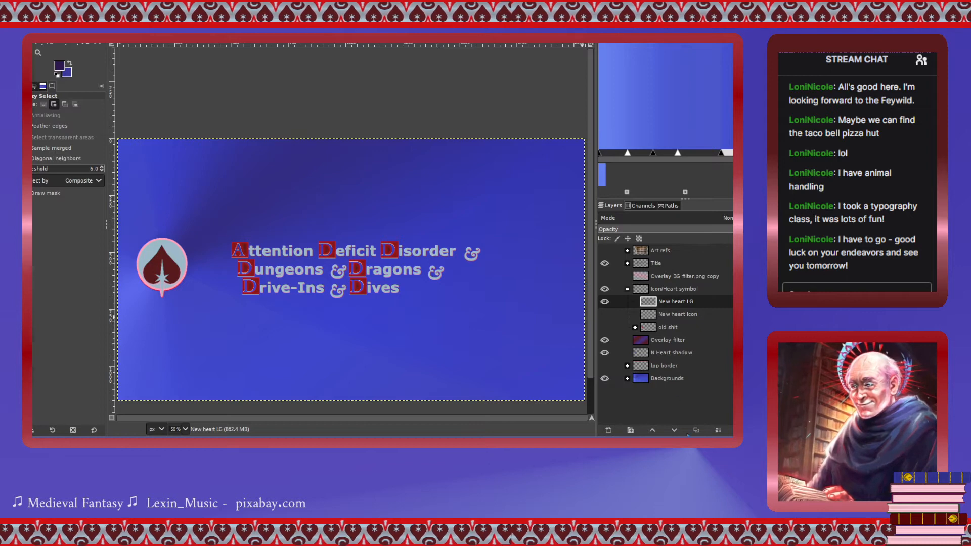
key(Return)
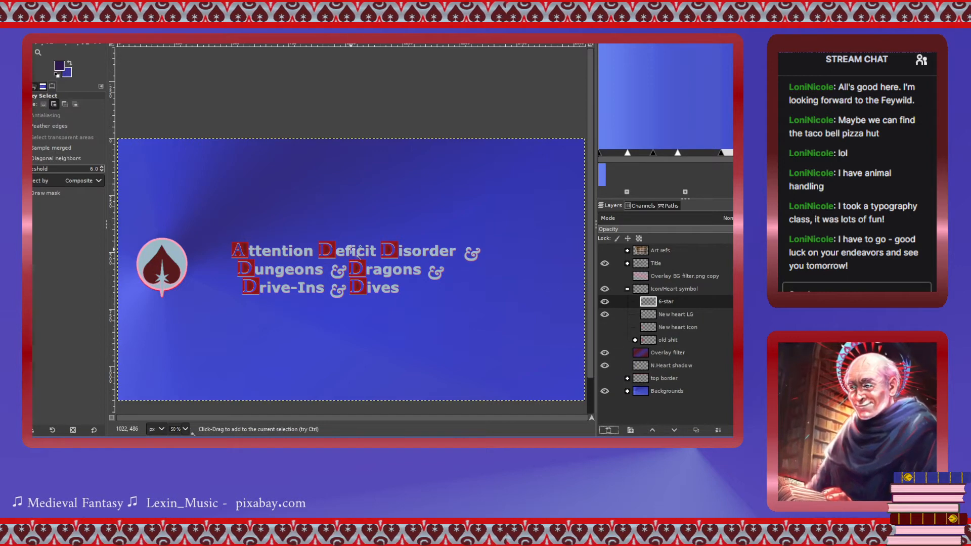
key(ctrl+v)
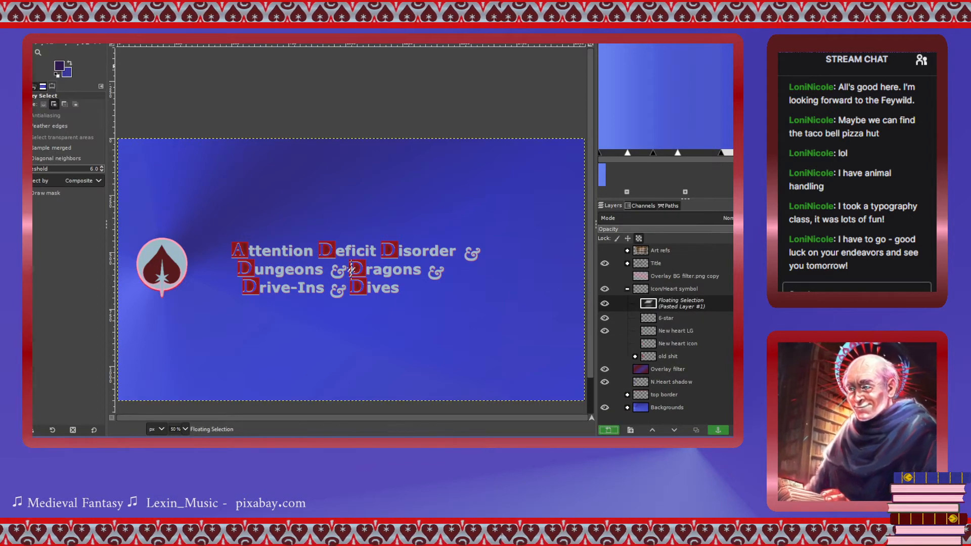
Move the pasted star to the upper-left corner of the banner and anchor it to the 6-star layer.
key(m)
drag(352, 271, 234, 217)
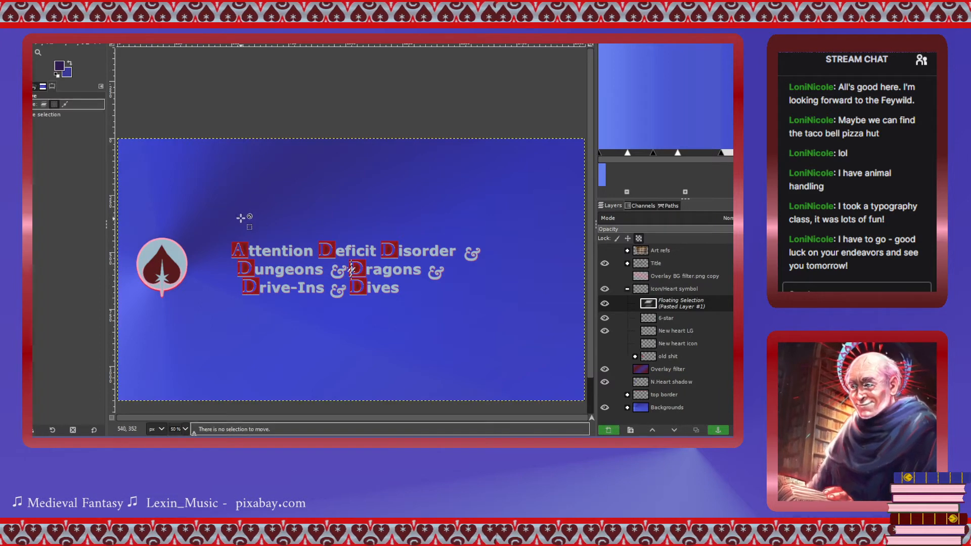
click(43, 104)
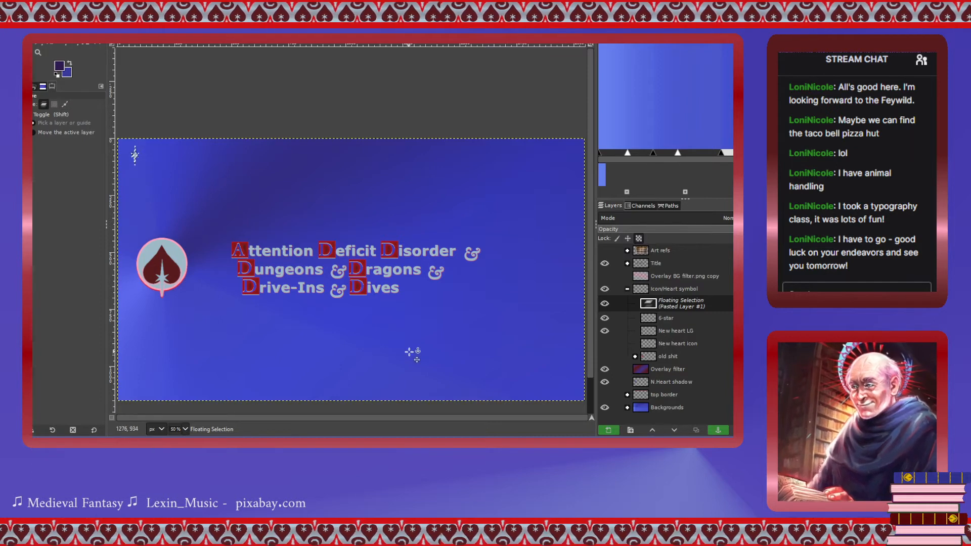
click(718, 430)
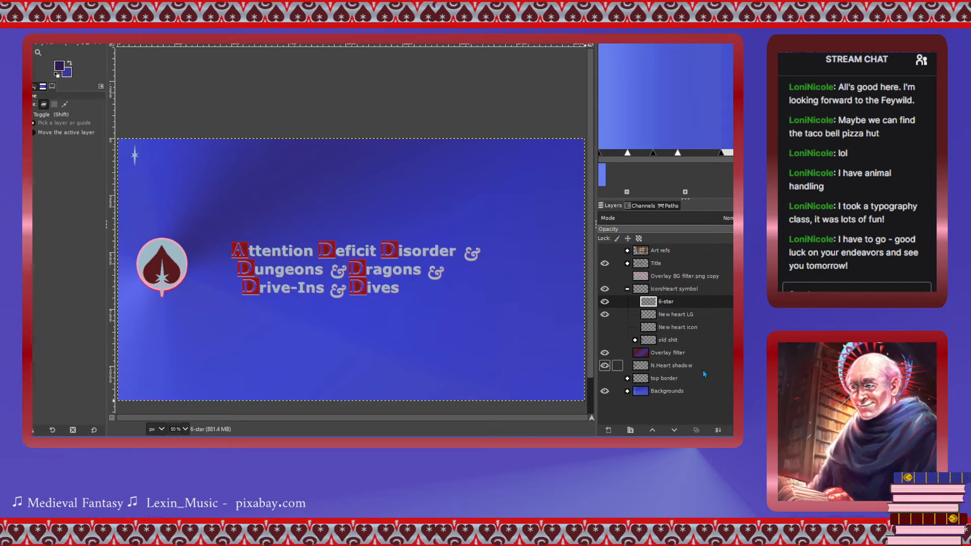
Hide the New heart LG layer and the Title group, and collapse the Icon/Heart symbol group.
click(627, 289)
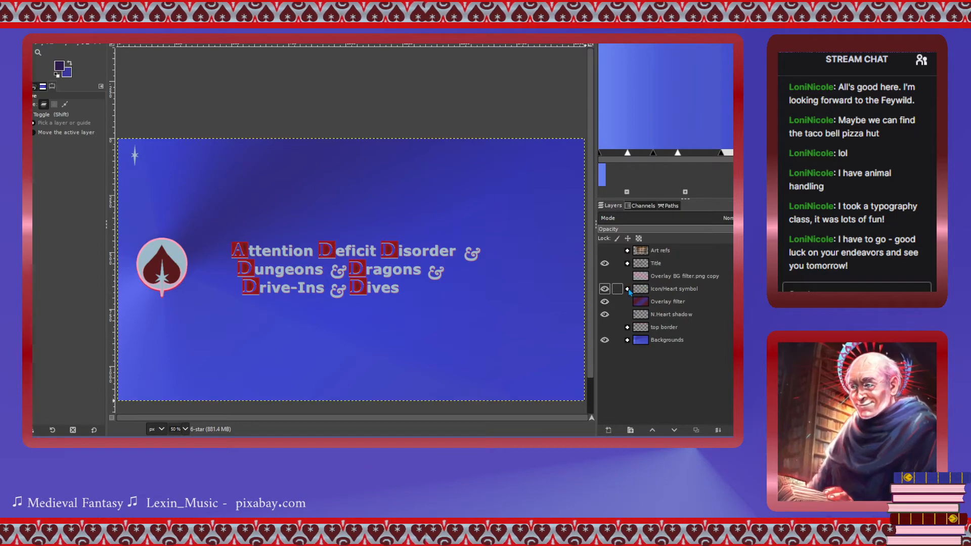
click(627, 289)
click(605, 315)
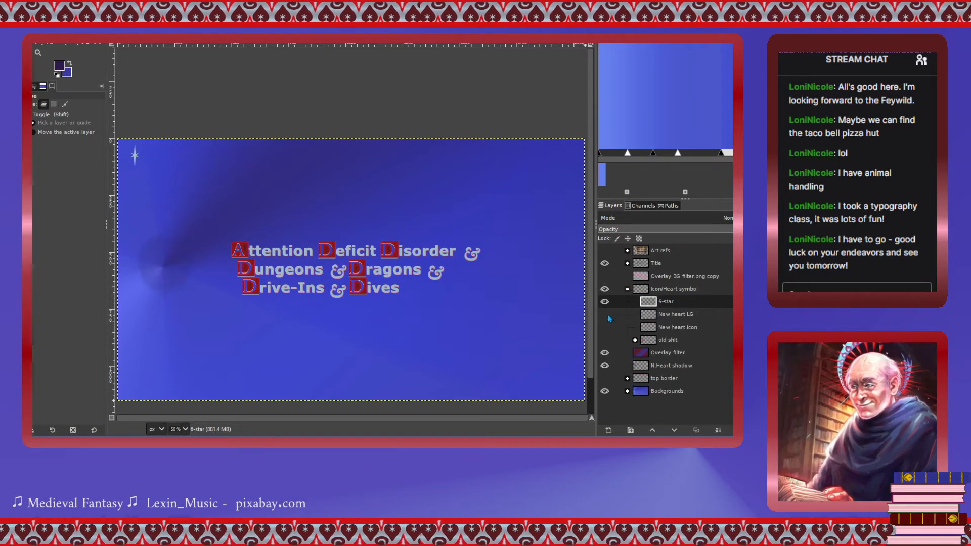
click(605, 264)
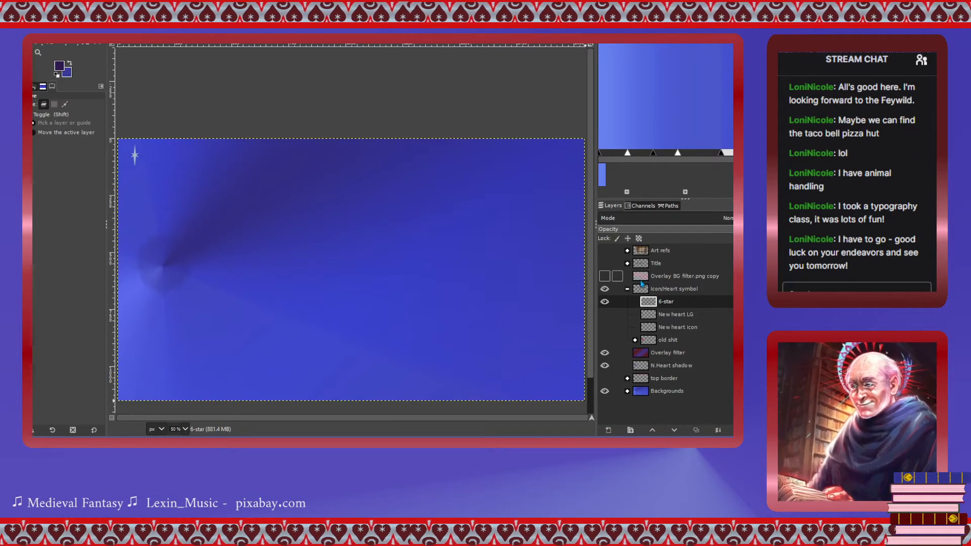
click(627, 289)
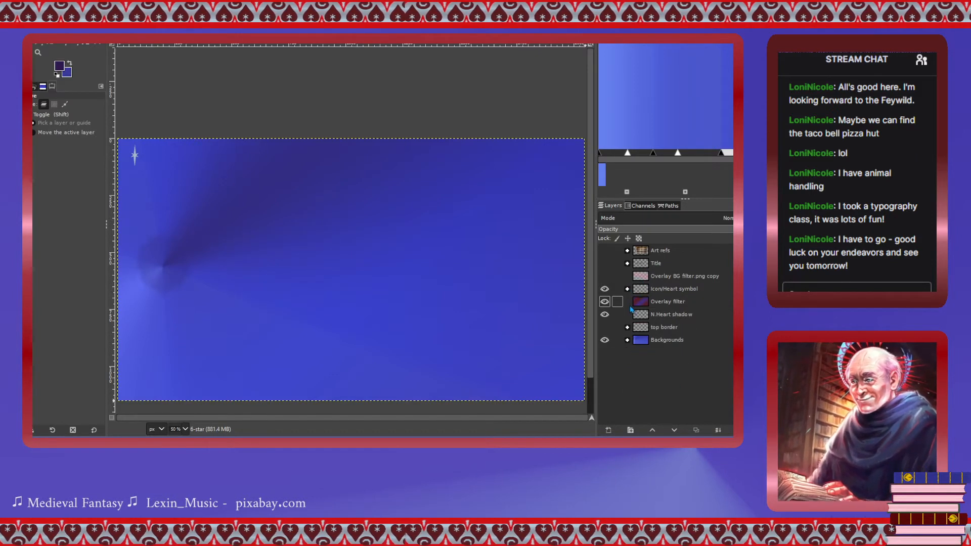
Add new layers named Constellation 1 and Constellation 2, stacked between N.Heart shadow and the collapsed top border group.
click(644, 303)
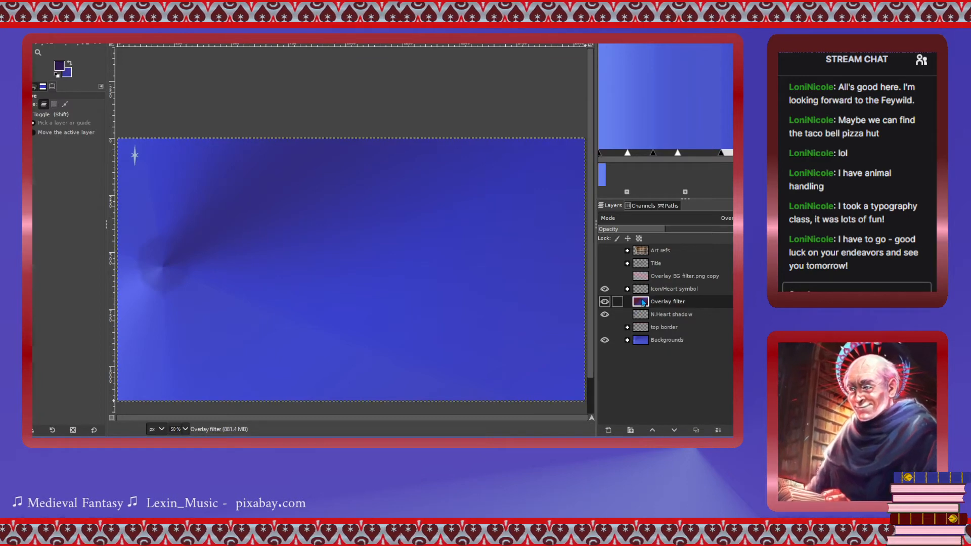
click(640, 328)
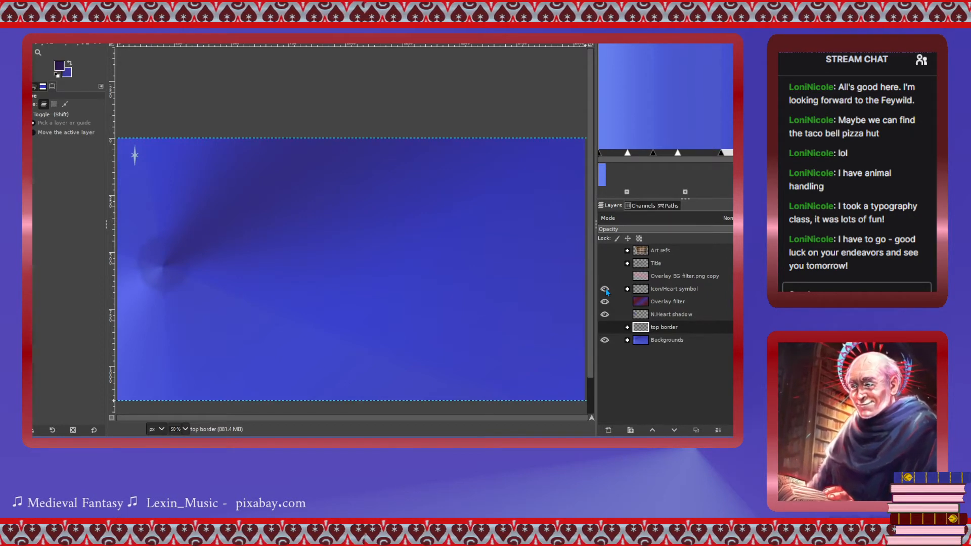
key(Return)
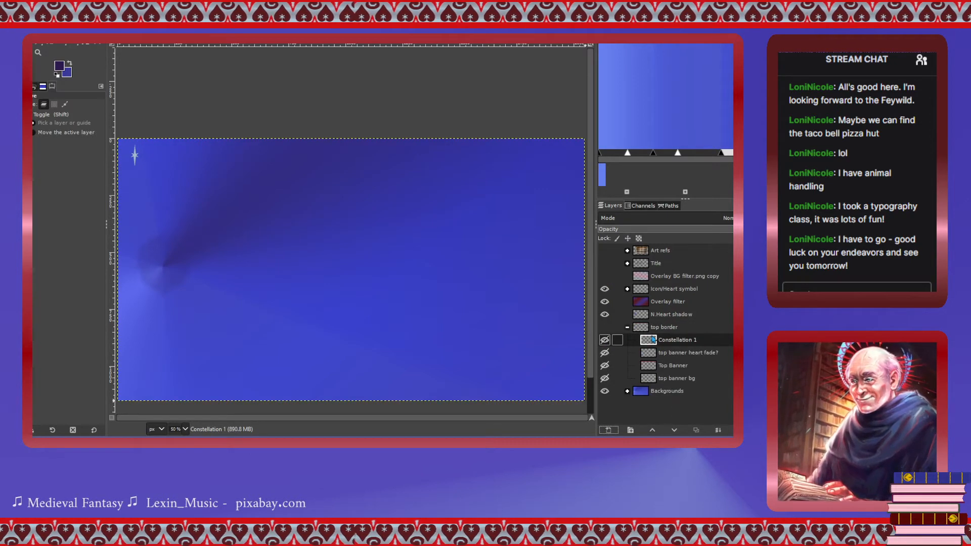
drag(648, 338, 639, 323)
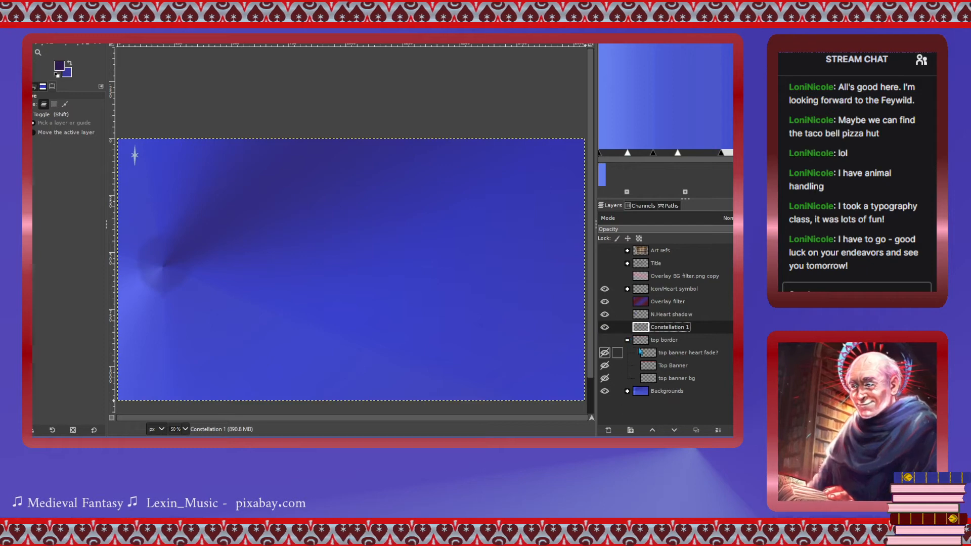
click(628, 340)
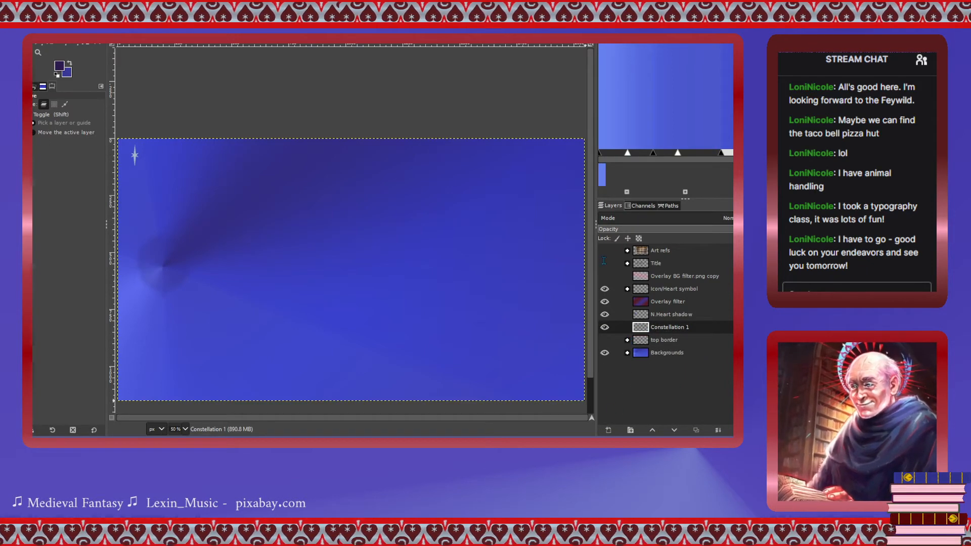
key(Return)
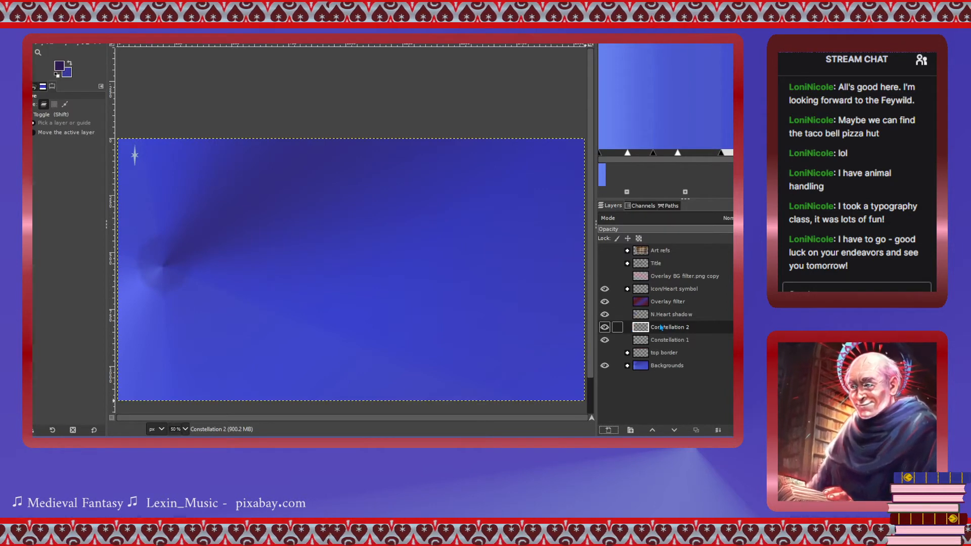
Select the Constellation 1 layer, set the foreground colour to the star's light grey-blue, and activate the Pencil tool.
click(639, 343)
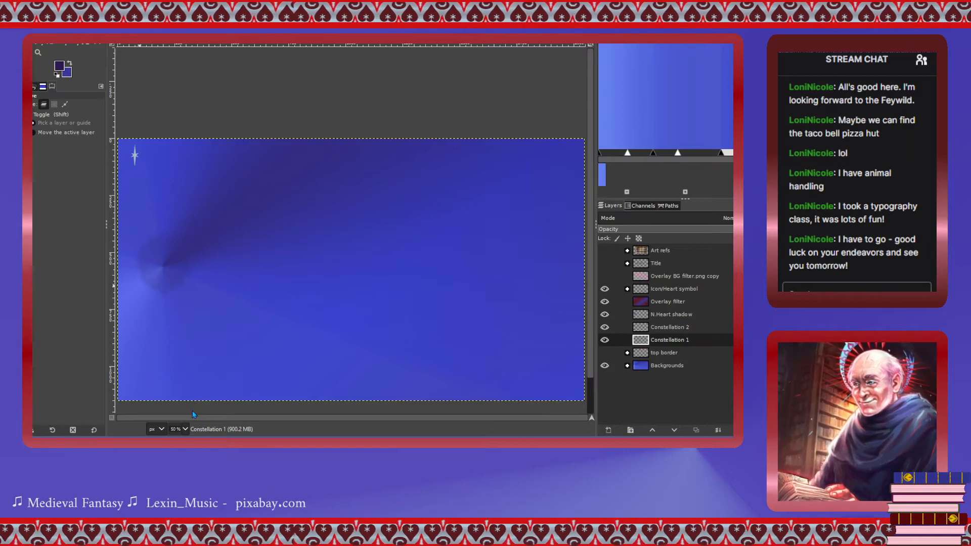
click(670, 341)
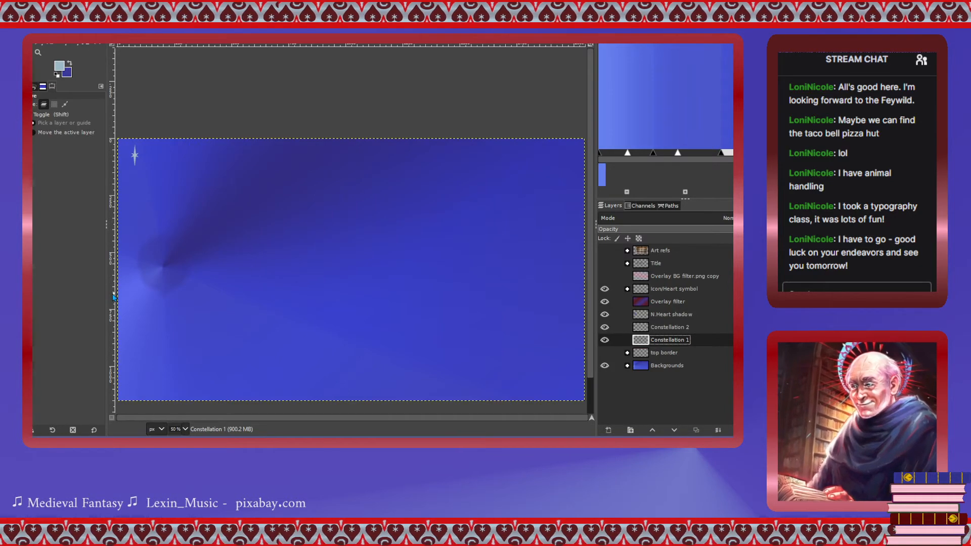
click(40, 46)
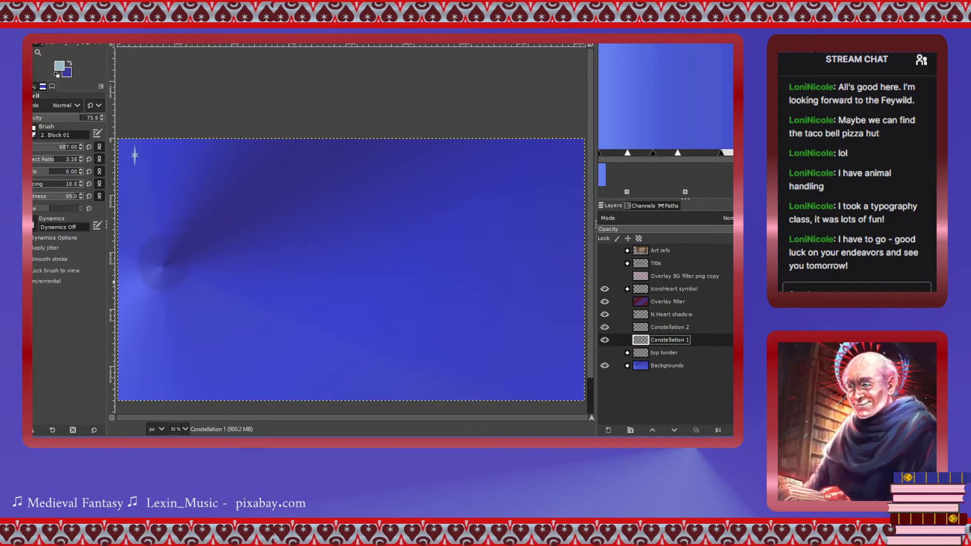
Try the Cell 02 and Smoke brushes with single marks on the Constellation 1 layer, undoing each test mark.
click(608, 30)
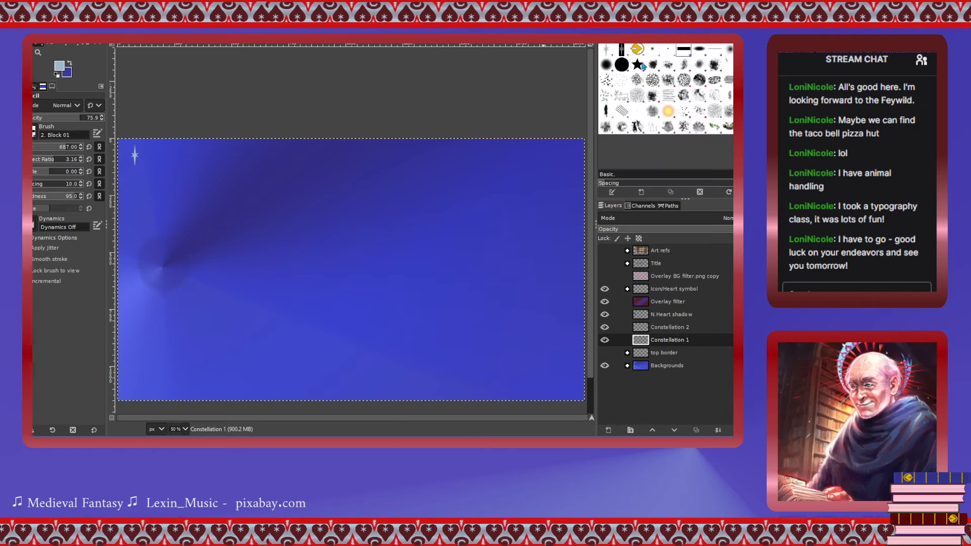
click(652, 79)
click(332, 262)
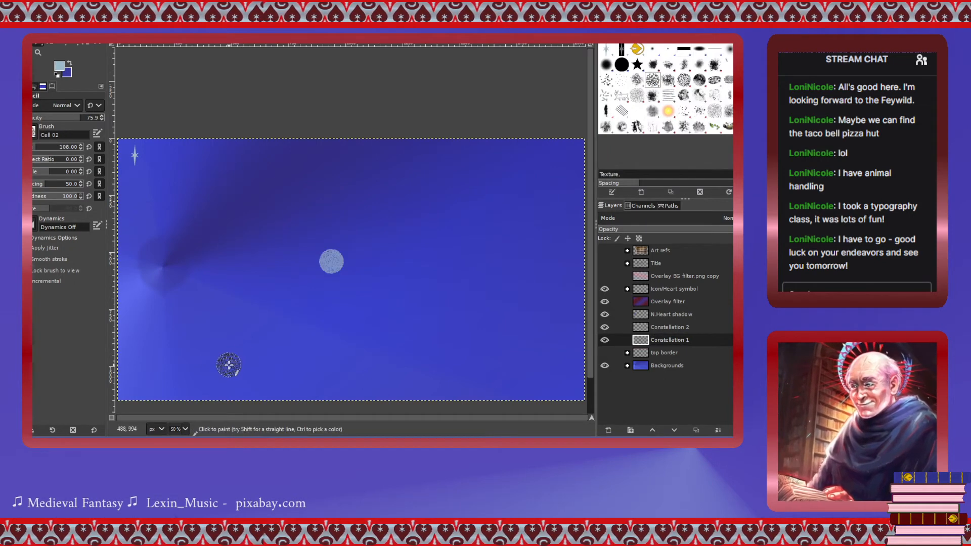
key(ctrl+z)
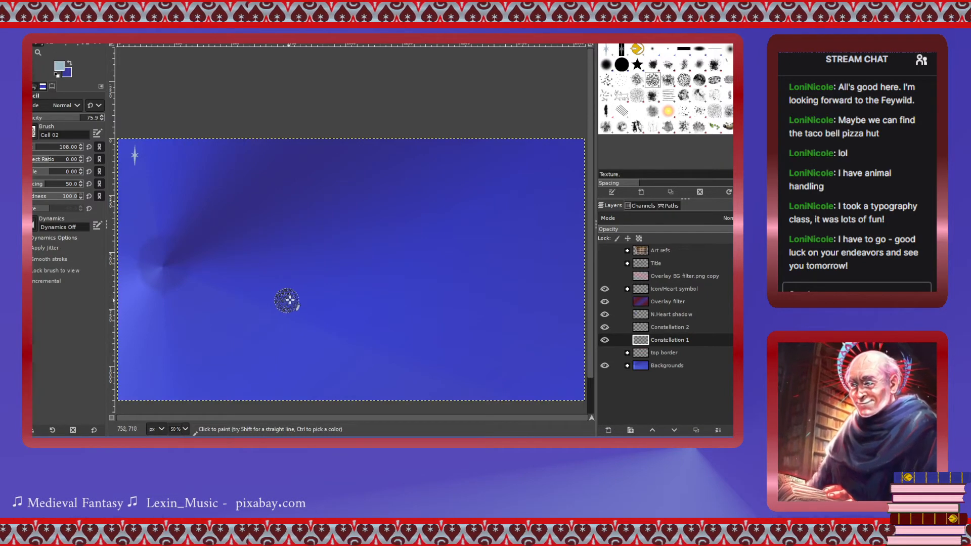
click(653, 111)
click(352, 304)
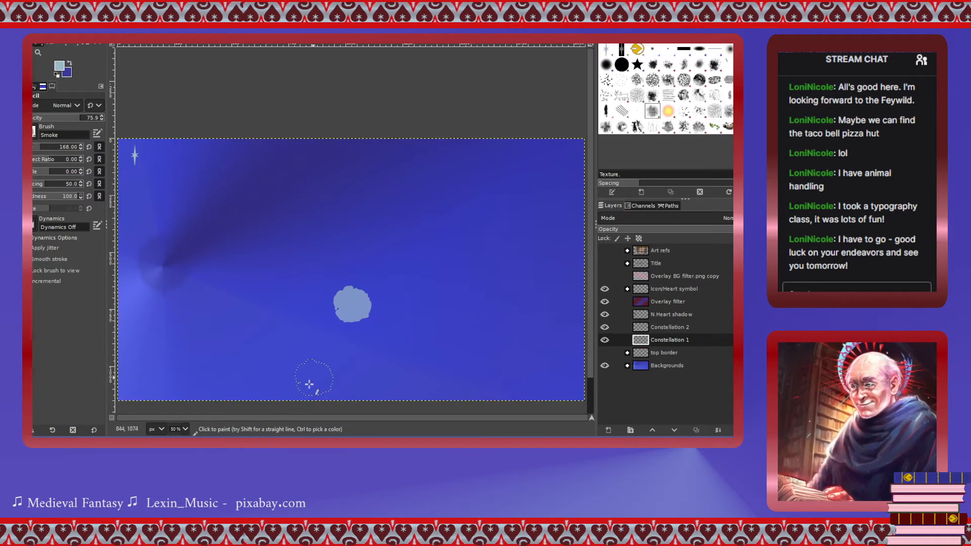
key(ctrl+z)
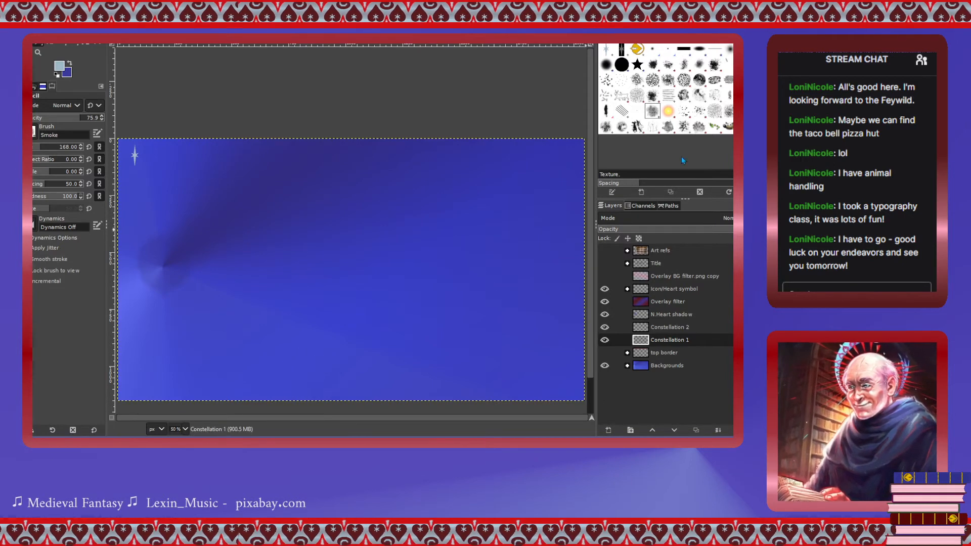
Try the Pencil Scratch brush at size 64 and again at size 317, undoing each test mark.
click(623, 111)
click(302, 304)
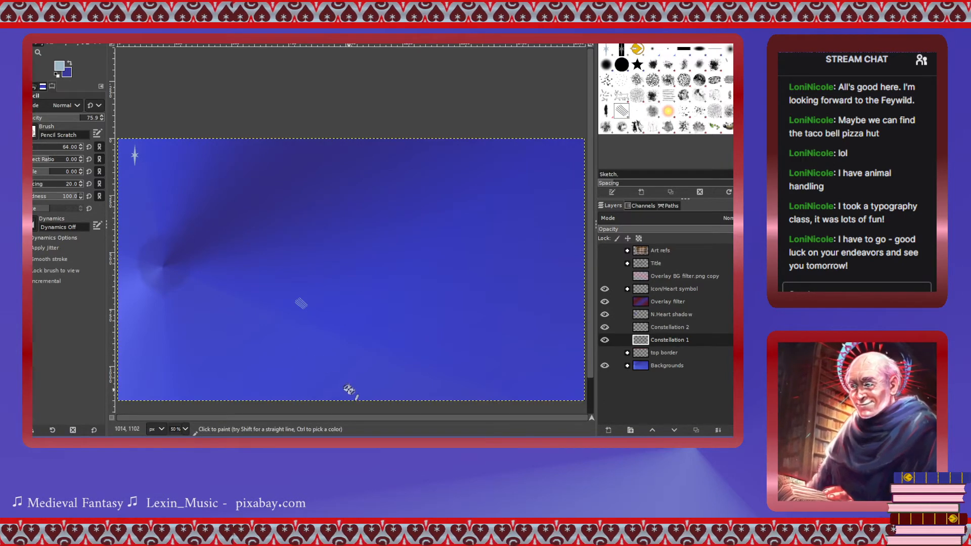
key(ctrl+z)
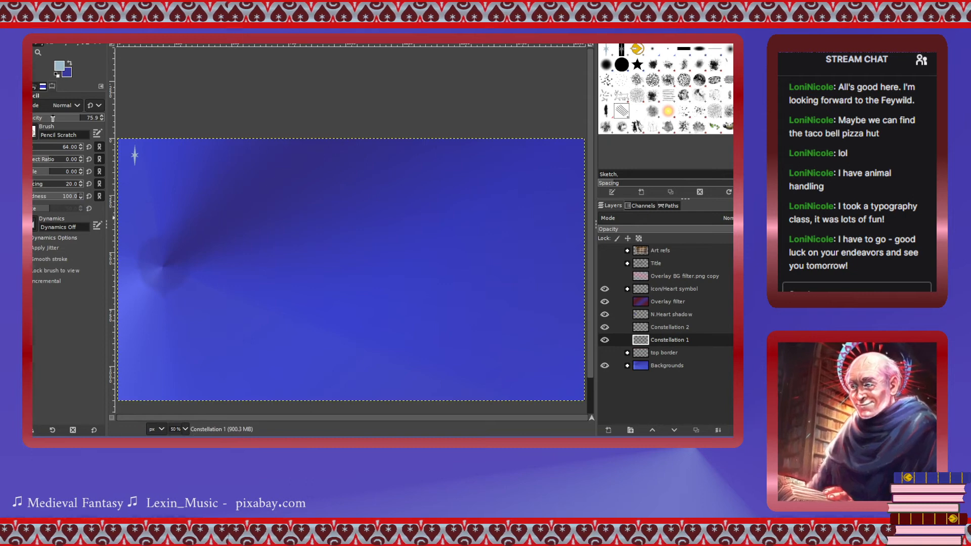
drag(50, 150, 66, 147)
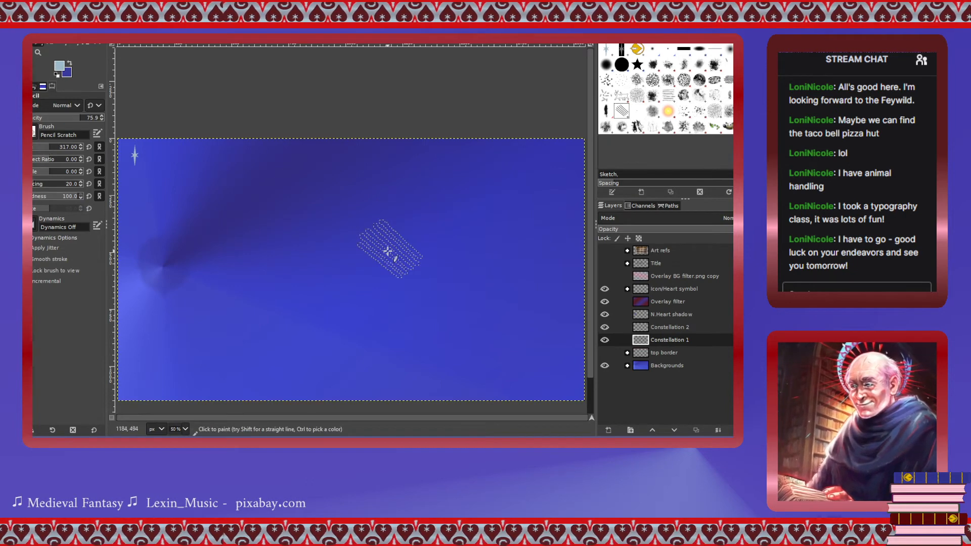
click(389, 248)
key(ctrl+z)
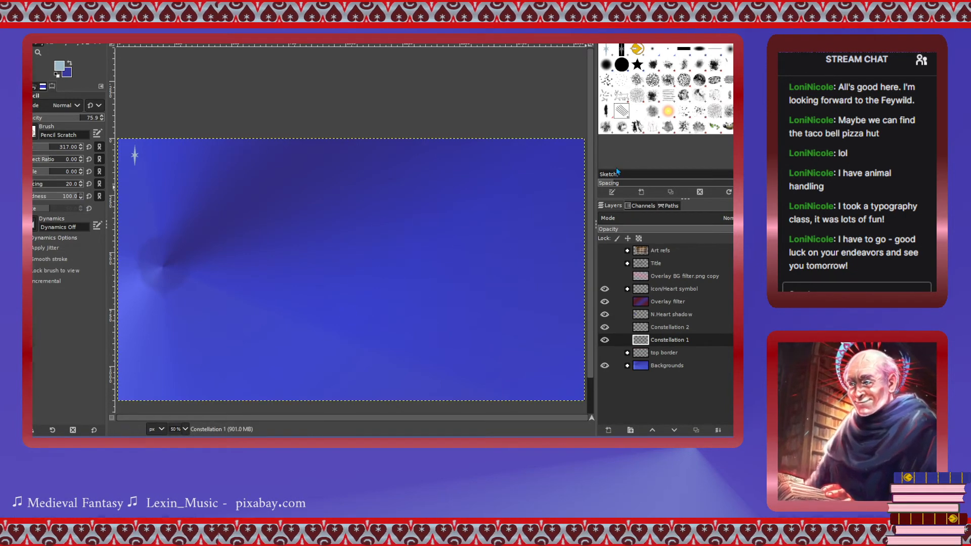
Try the Grass texture brush at size 250 with one mark on the canvas and undo it.
key(1)
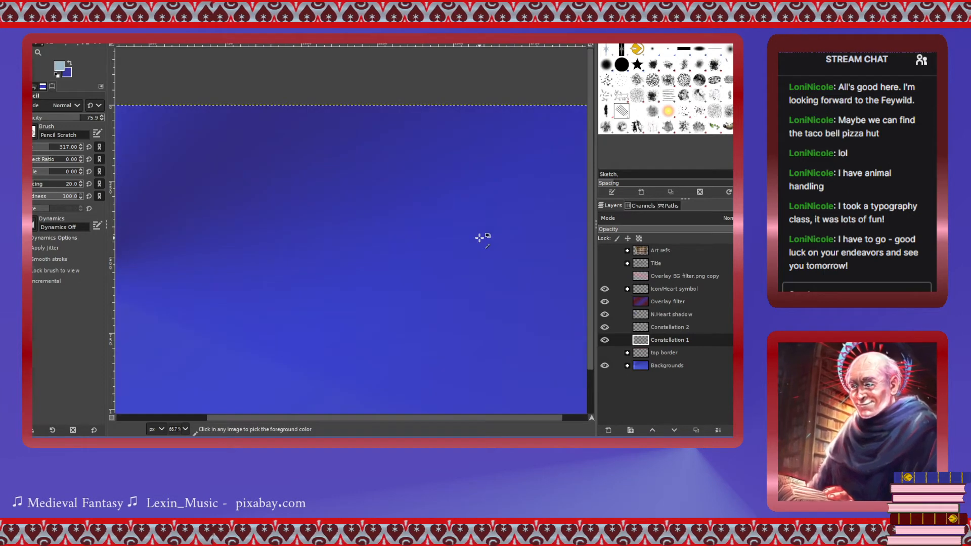
click(637, 94)
click(291, 203)
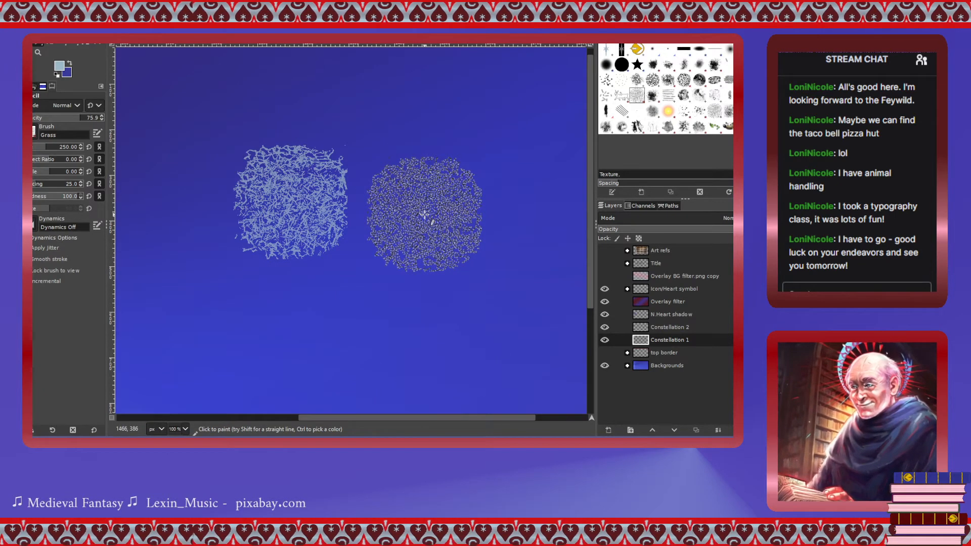
key(ctrl+z)
Try the Chalk 01 brush at size 220 with three separate marks, and undo all of them.
click(668, 79)
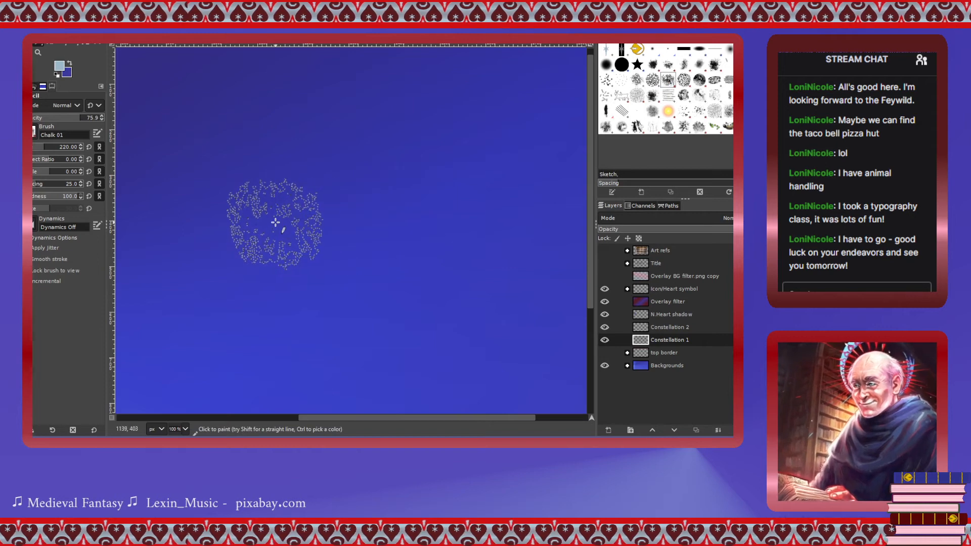
click(275, 222)
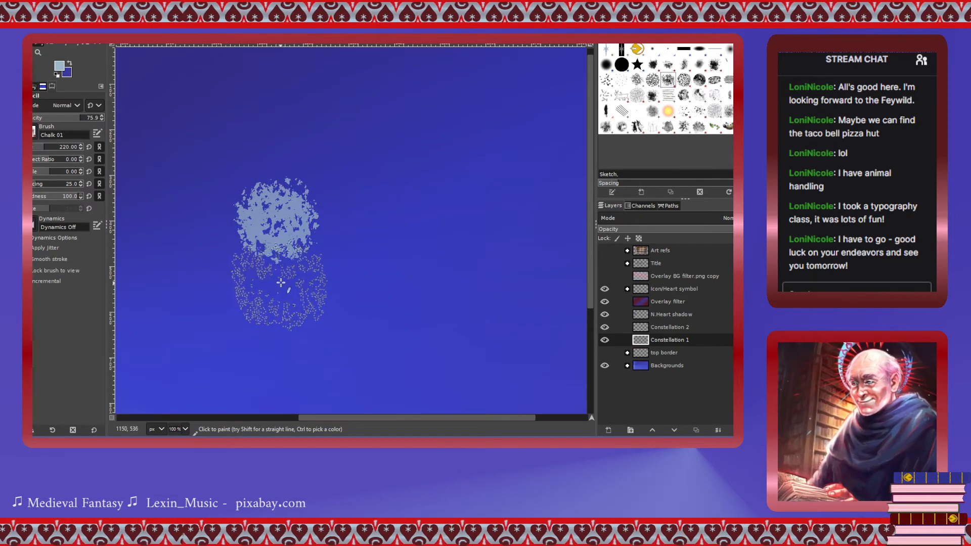
click(390, 221)
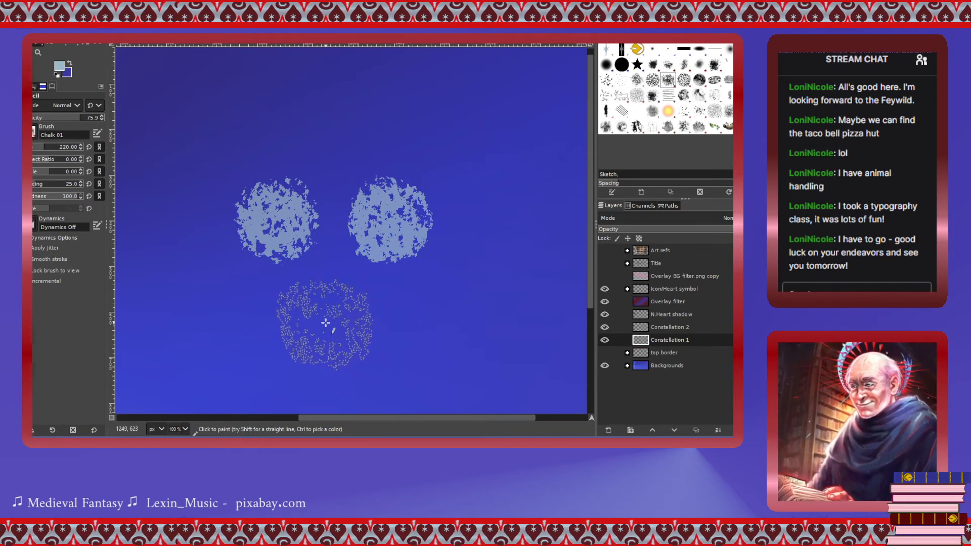
click(322, 310)
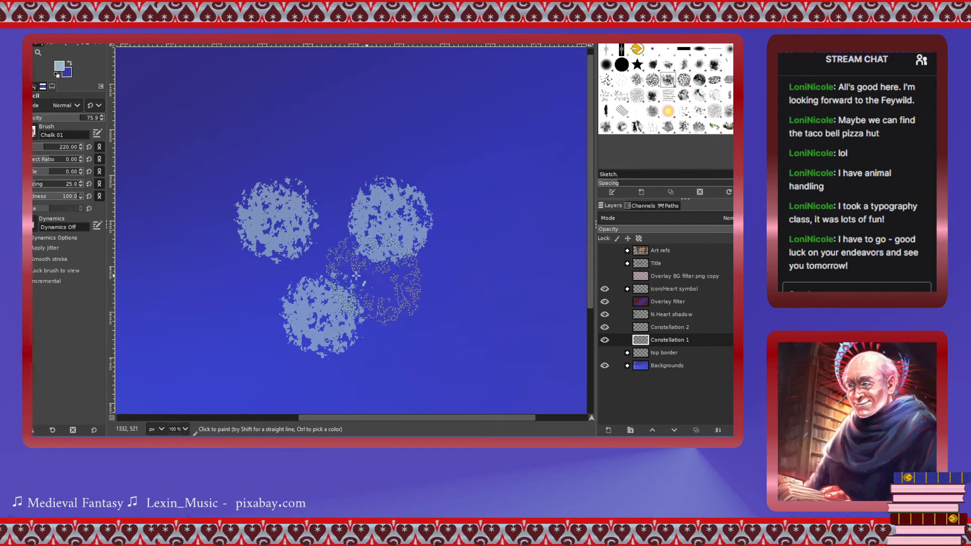
key(ctrl+z)
key(ctrl+z)
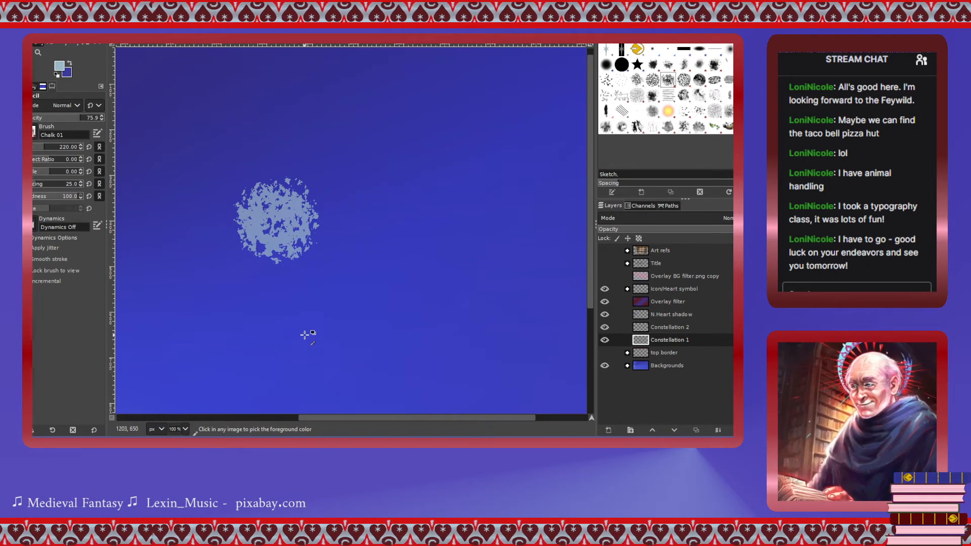
key(ctrl+z)
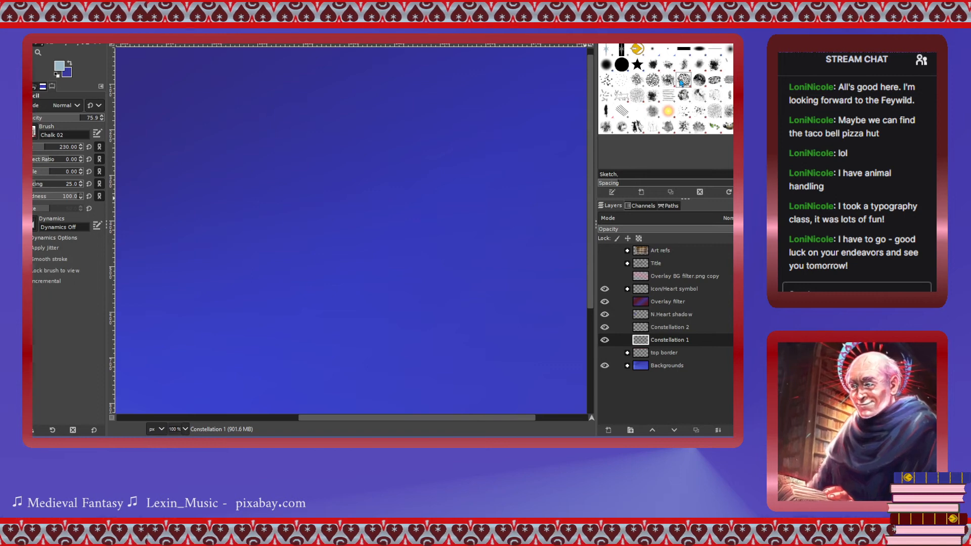
Try the Chalk 02 and Chalk 03 brushes with single marks and a curving stroke, undoing every test.
click(364, 173)
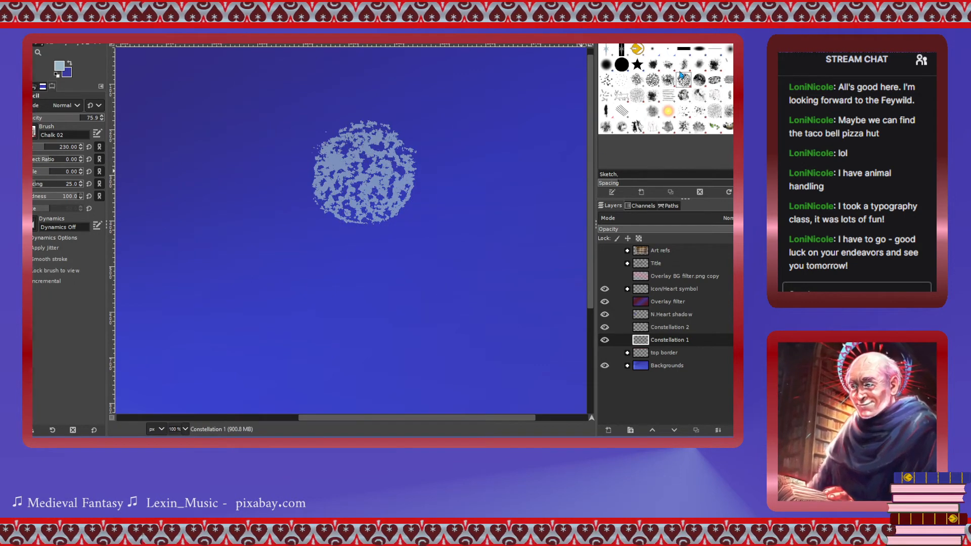
key(ctrl+z)
click(700, 79)
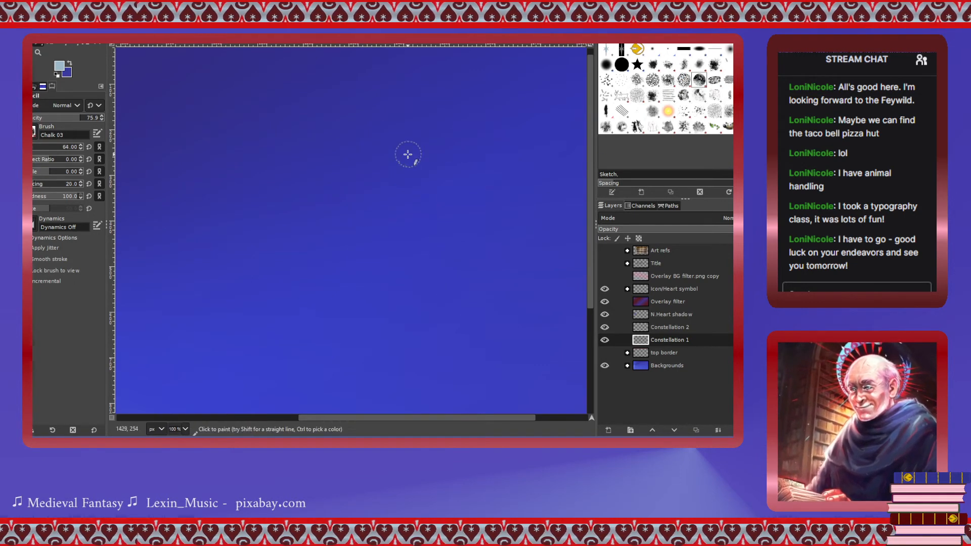
click(324, 188)
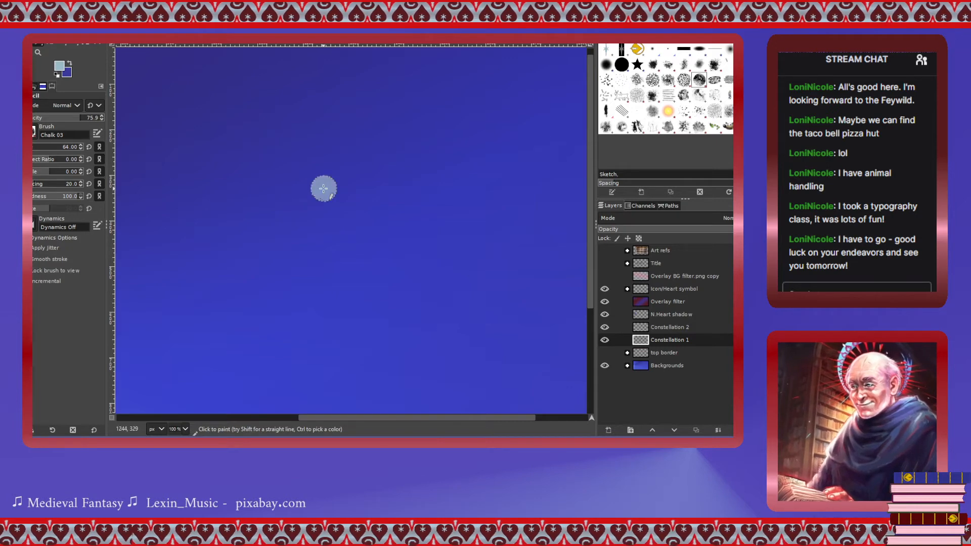
mouse_move(418, 233)
mouse_down()
mouse_move(403, 193)
mouse_move(362, 256)
mouse_move(262, 279)
mouse_move(247, 178)
mouse_up()
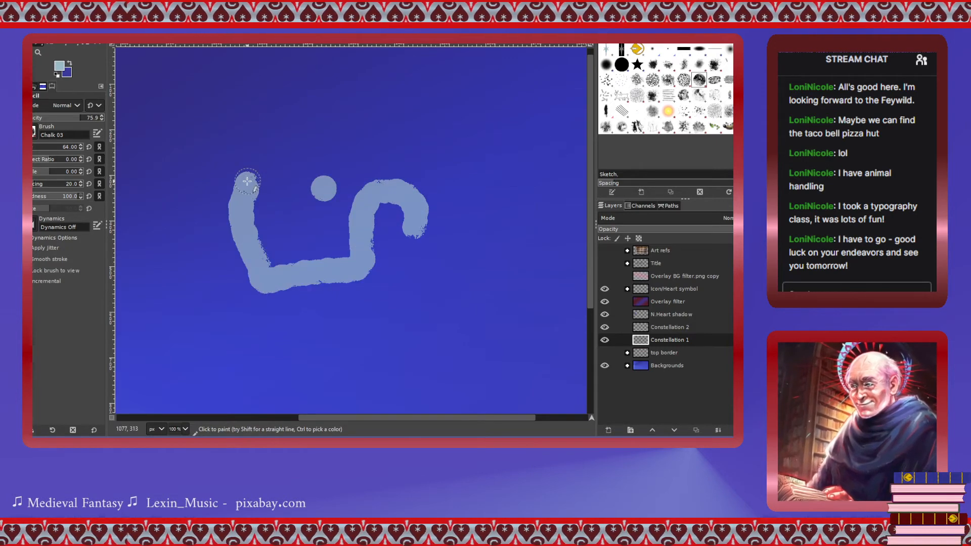
key(ctrl+z)
key(ctrl+z)
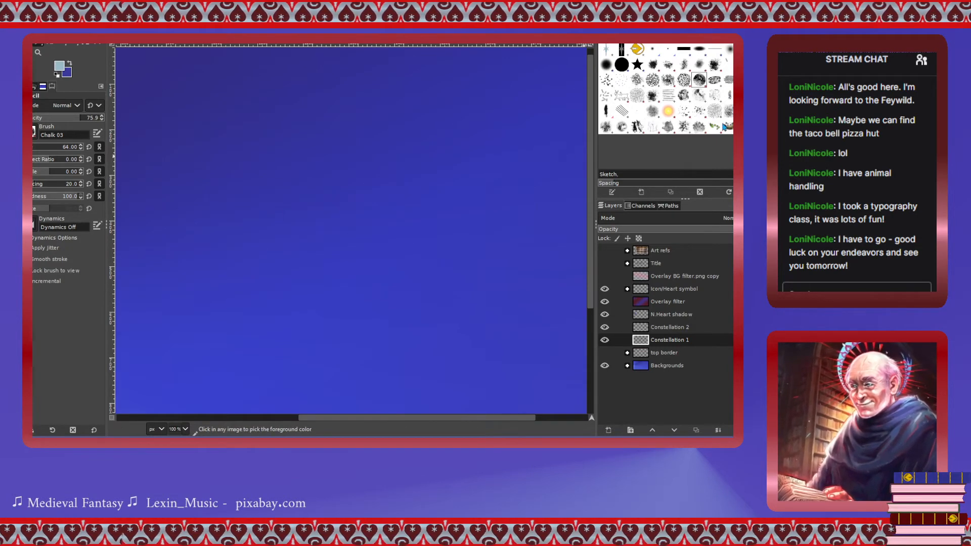
Try the Charcoal 01 and Charcoal 02 brushes with marks on the canvas, undoing the tests.
click(715, 80)
click(286, 212)
click(359, 310)
key(ctrl+z)
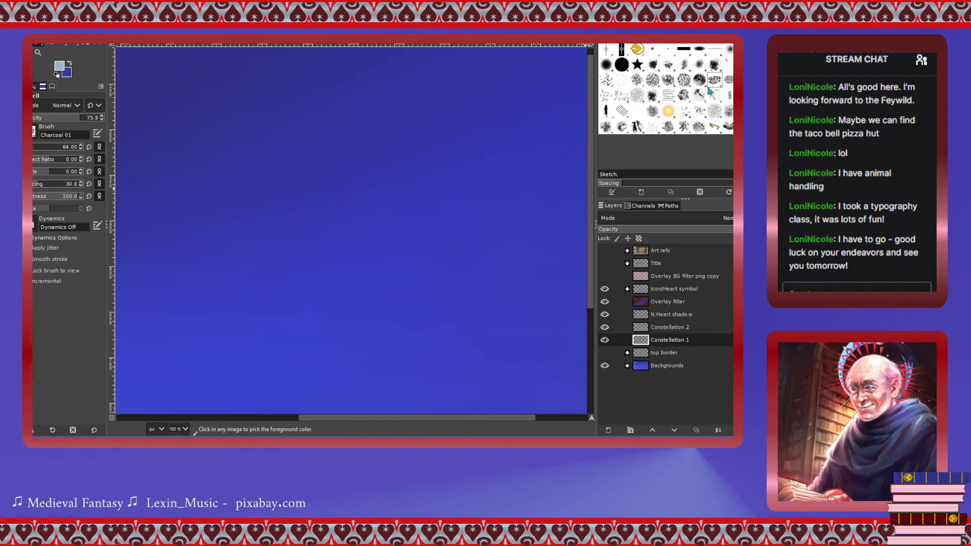
click(728, 79)
click(326, 179)
key(ctrl+z)
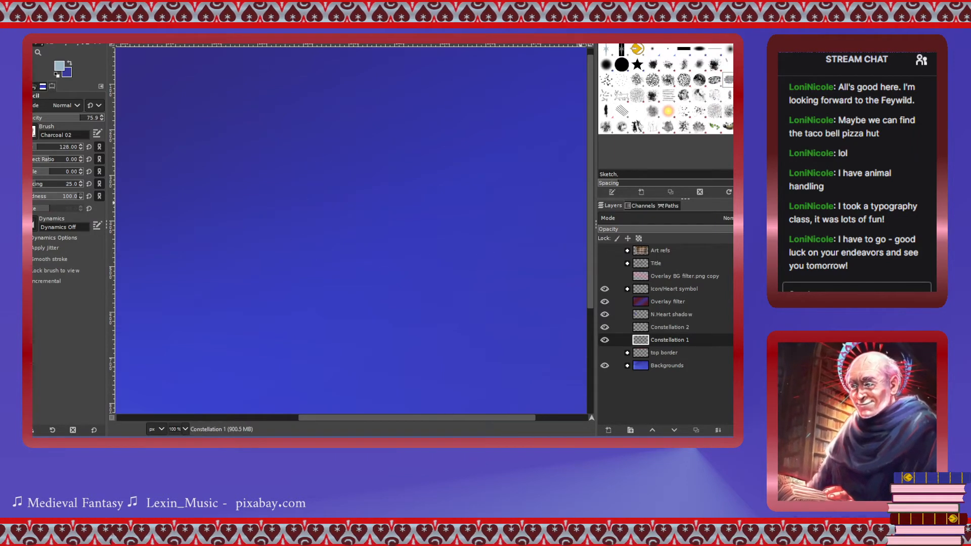
Try the Pencil 01 brush at size 50 with a dot and a long winding stroke, and undo both.
click(729, 95)
click(328, 212)
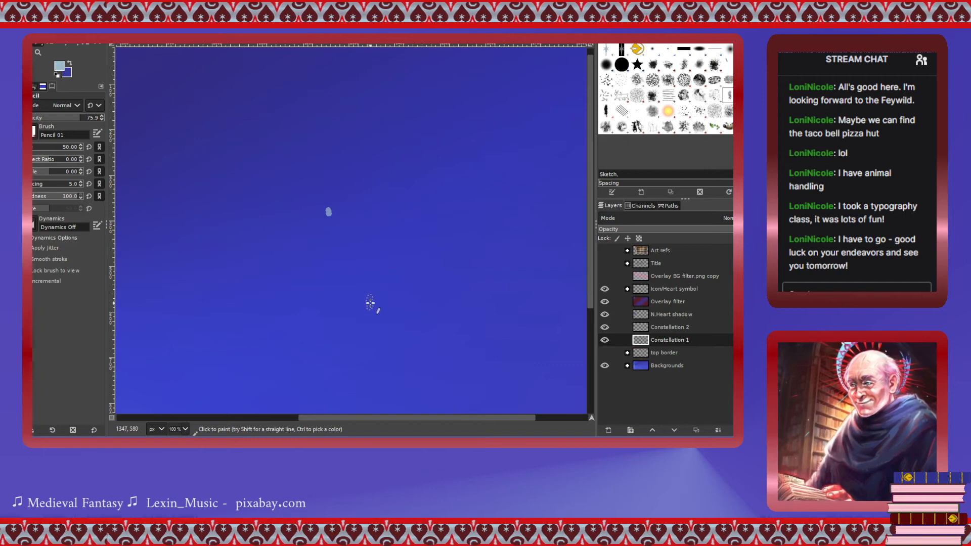
mouse_move(370, 304)
mouse_down()
mouse_move(337, 272)
mouse_move(288, 276)
mouse_move(249, 221)
mouse_move(271, 173)
mouse_move(334, 151)
mouse_up()
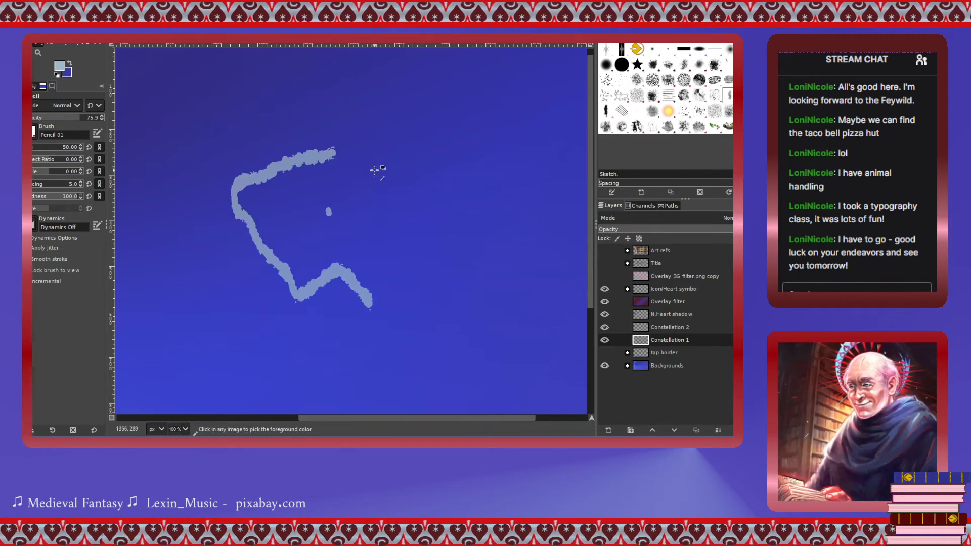
key(ctrl+z)
key(ctrl+z)
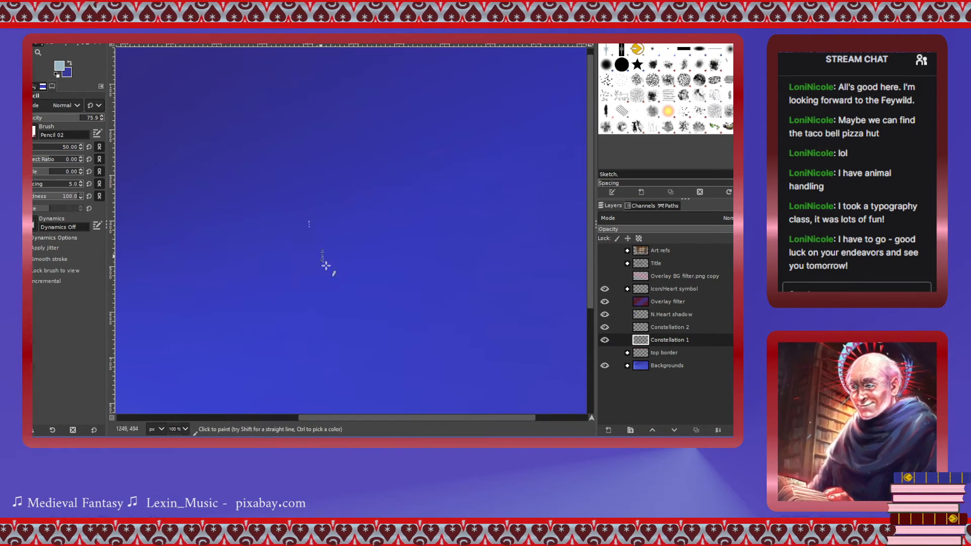
Try the Pencil 02 brush at size 50, then at size 396 with a scribble and scattered marks across the canvas.
mouse_move(358, 194)
mouse_down()
mouse_move(344, 274)
mouse_move(386, 330)
mouse_up()
key(ctrl+z)
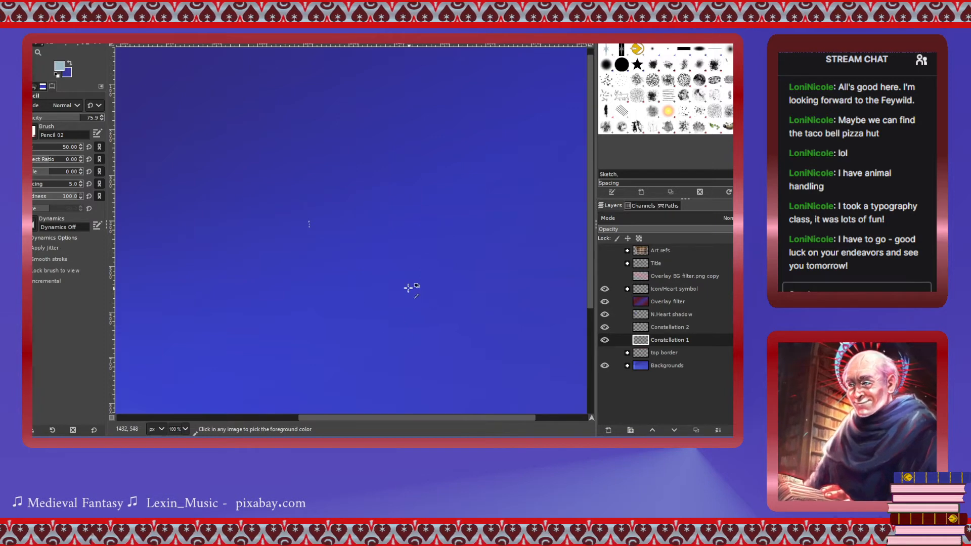
click(54, 151)
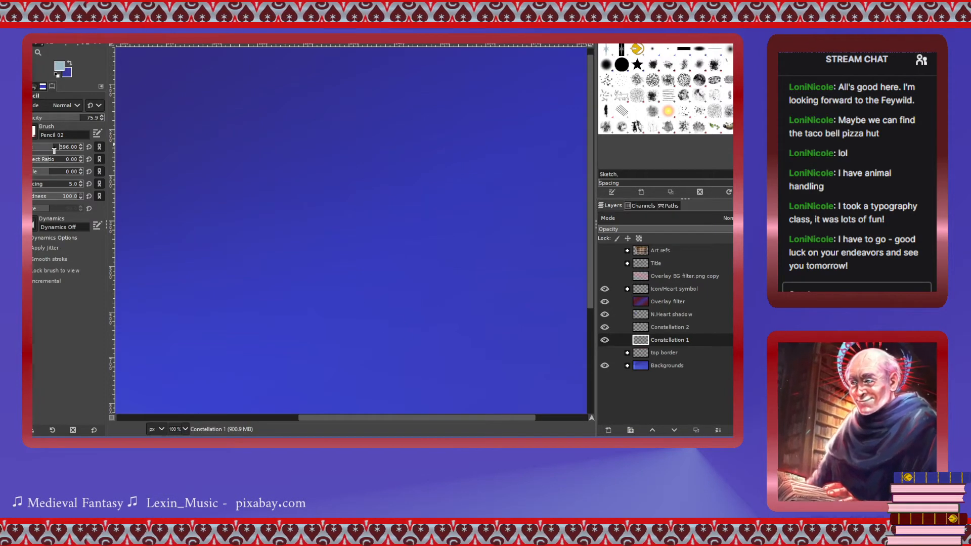
click(378, 172)
mouse_move(281, 273)
mouse_down()
mouse_move(208, 274)
mouse_move(204, 289)
mouse_up()
click(358, 271)
click(505, 188)
click(530, 283)
click(417, 297)
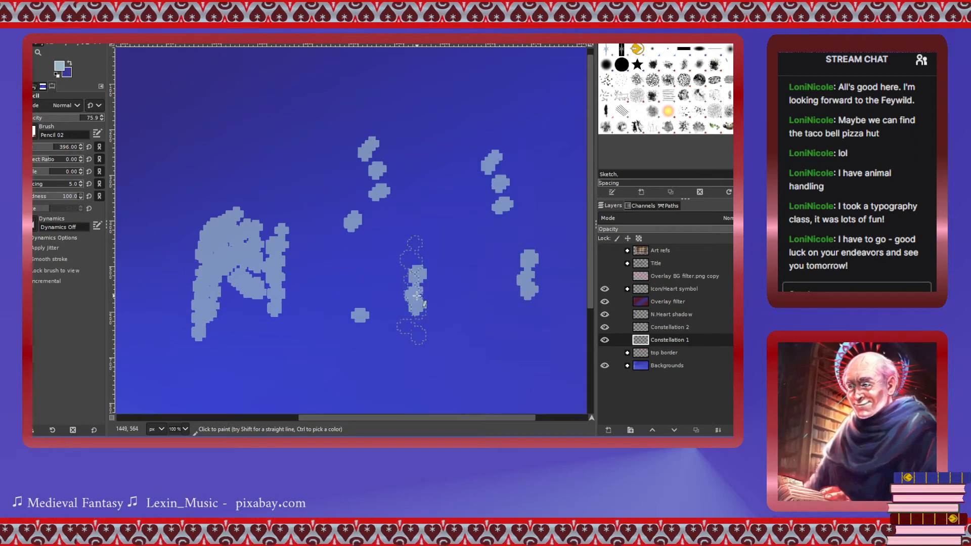
Undo all the large Pencil 02 test marks on the Constellation 1 layer.
key(ctrl+z)
key(ctrl+z)
key(ctrl+z)
key(ctrl+z)
key(ctrl+z)
key(ctrl+z)
key(ctrl+z)
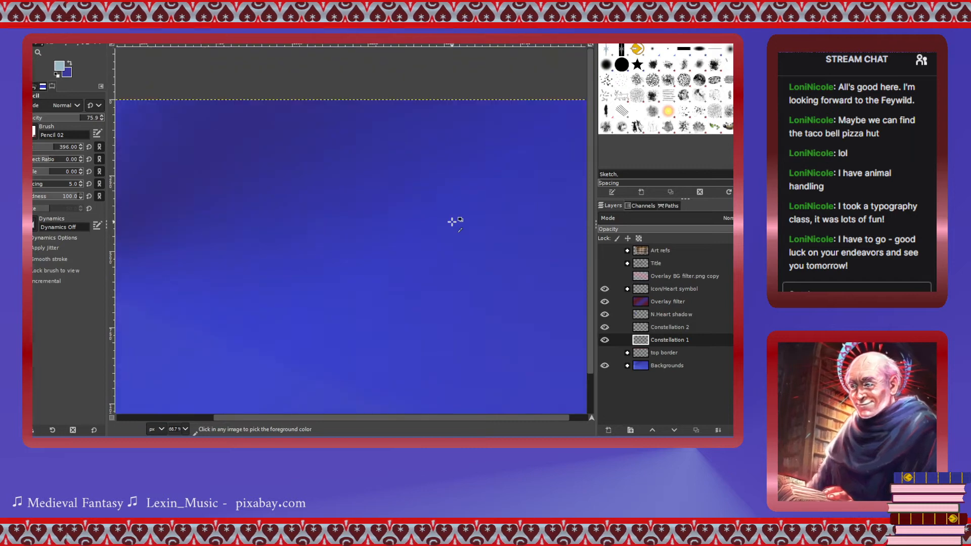
Scatter several small star-like marks across the Constellation 1 layer with the Pencil 02 brush at size 137.
scroll(452, 222, down, 3)
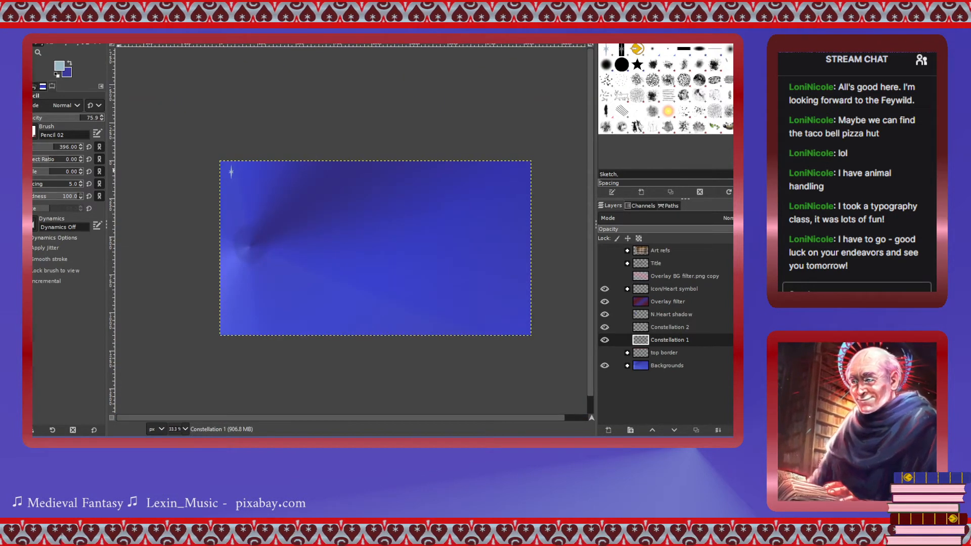
click(466, 313)
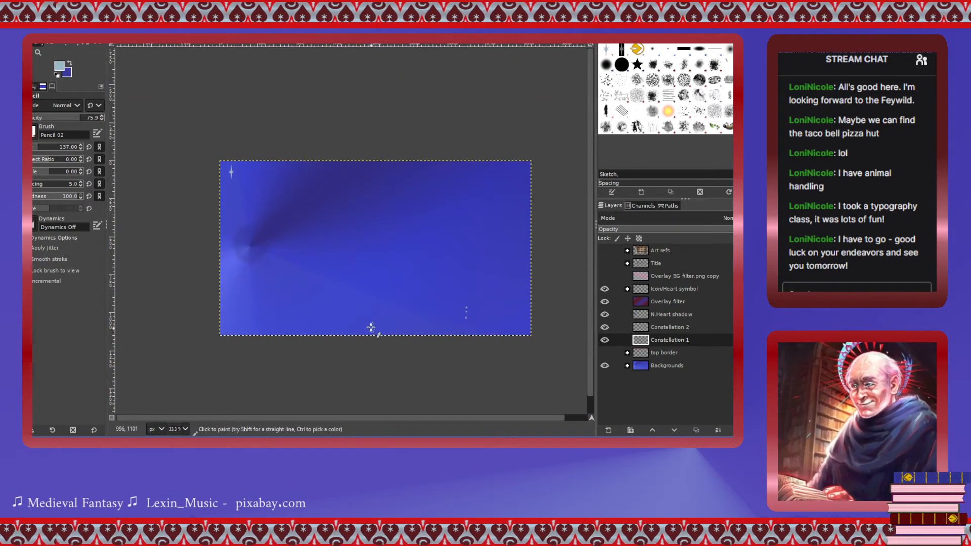
click(355, 322)
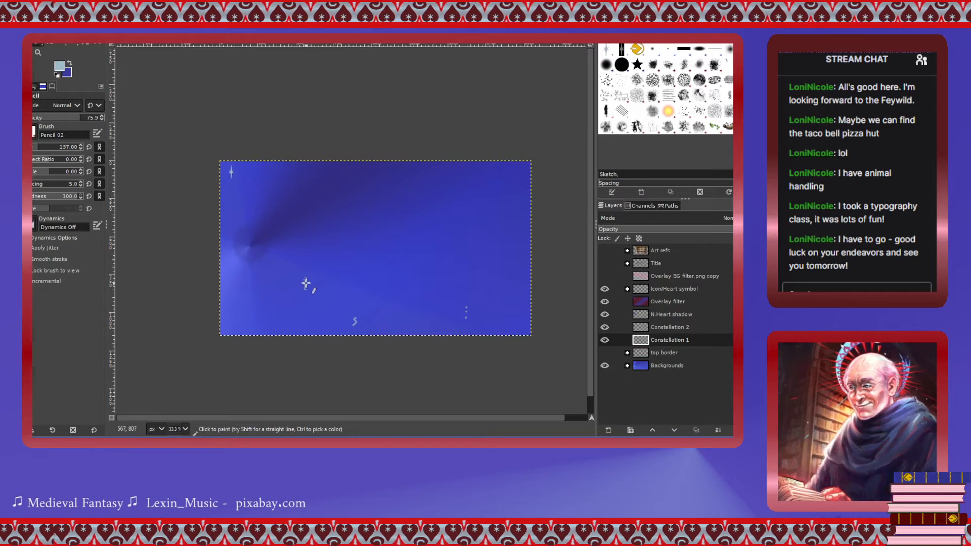
click(358, 248)
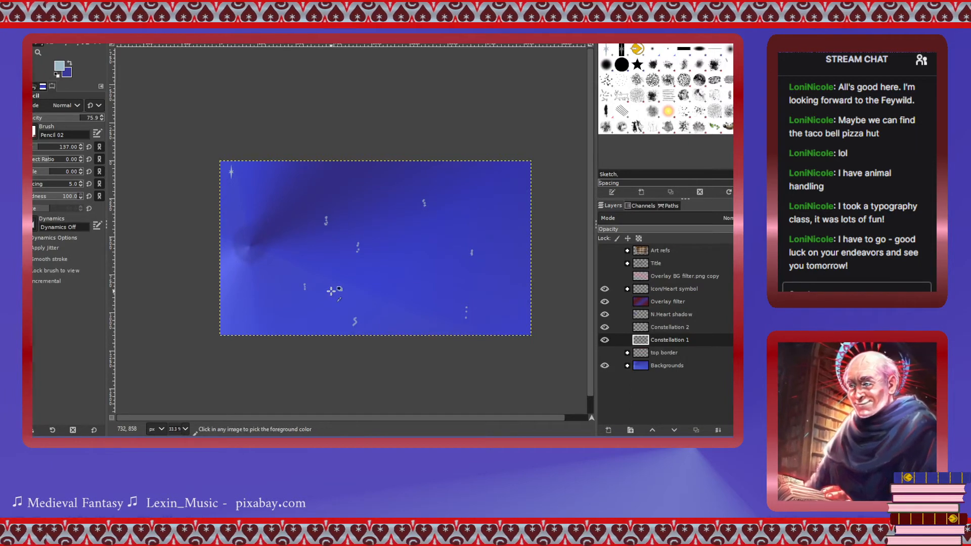
Undo the small scattered Pencil 02 marks on the Constellation 1 layer.
key(ctrl+z)
key(ctrl+z)
key(ctrl+z)
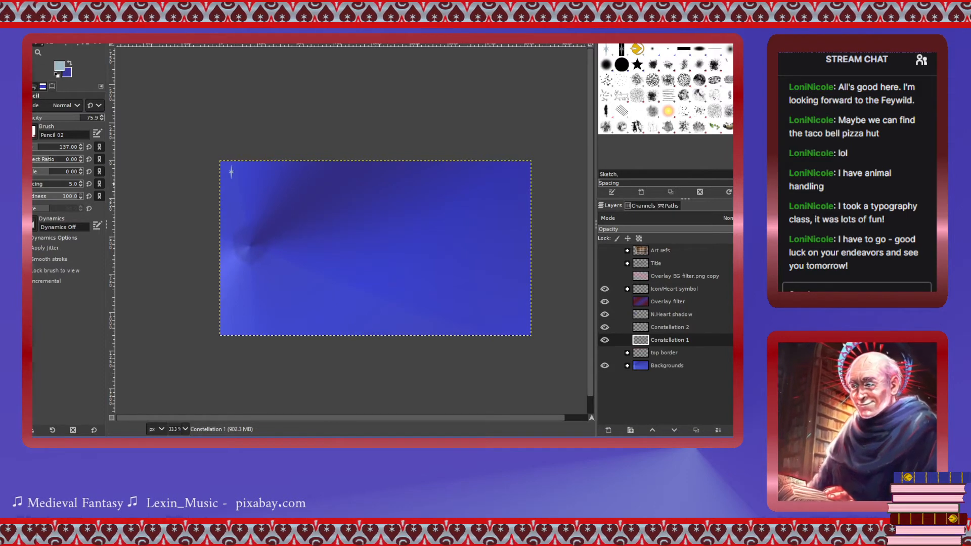
Set the brush dynamics repeat to Triangular wave and apply jitter with an amount of 2.82.
click(54, 238)
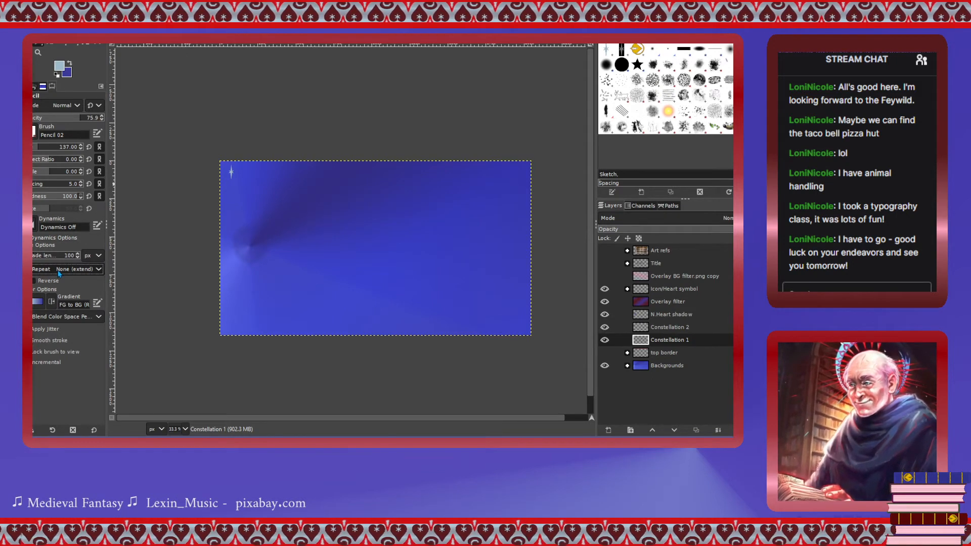
click(73, 308)
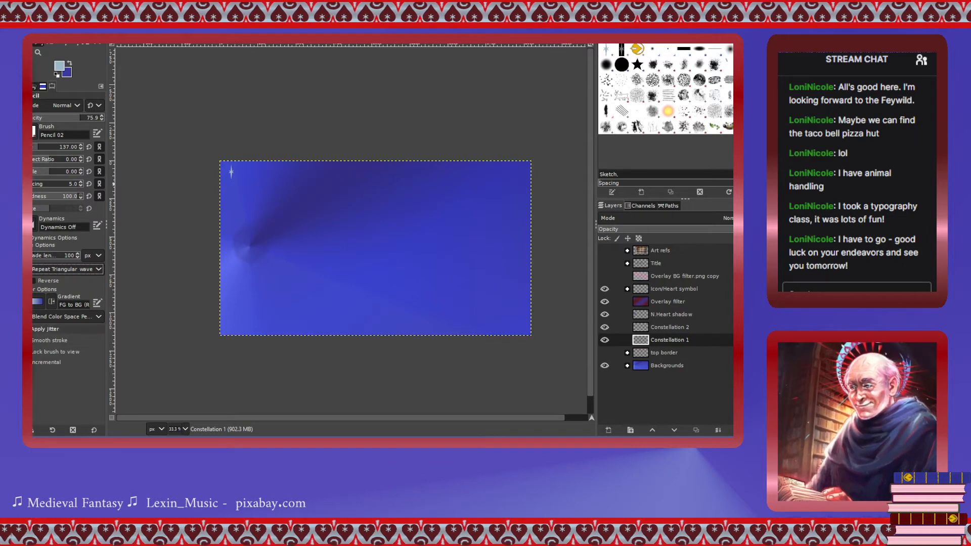
click(48, 329)
click(73, 339)
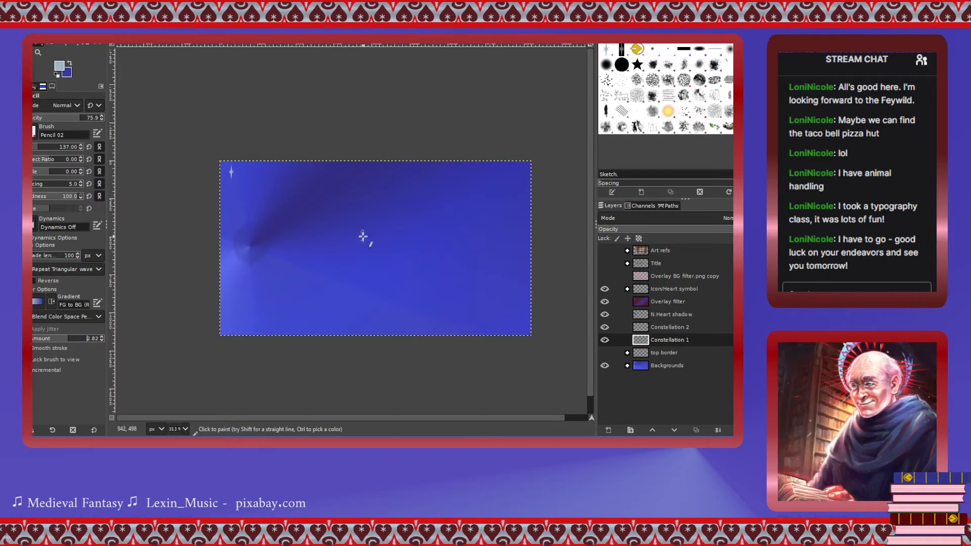
Test the jittered Pencil 02 brush at size 137 with two broad strokes across the canvas, and undo both.
mouse_move(362, 237)
mouse_down()
mouse_move(450, 293)
mouse_move(327, 274)
mouse_move(267, 300)
mouse_up()
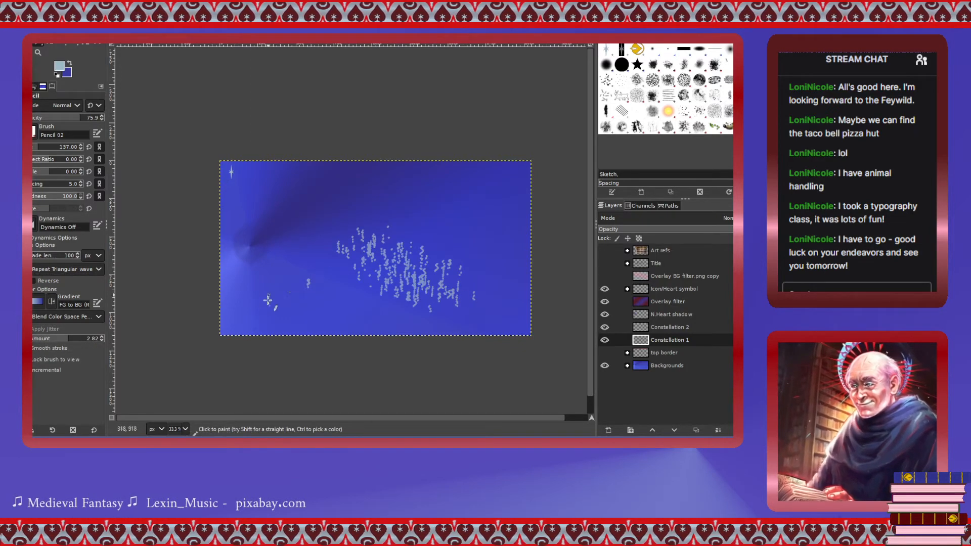
mouse_move(280, 221)
mouse_down()
mouse_move(322, 195)
mouse_move(435, 204)
mouse_up()
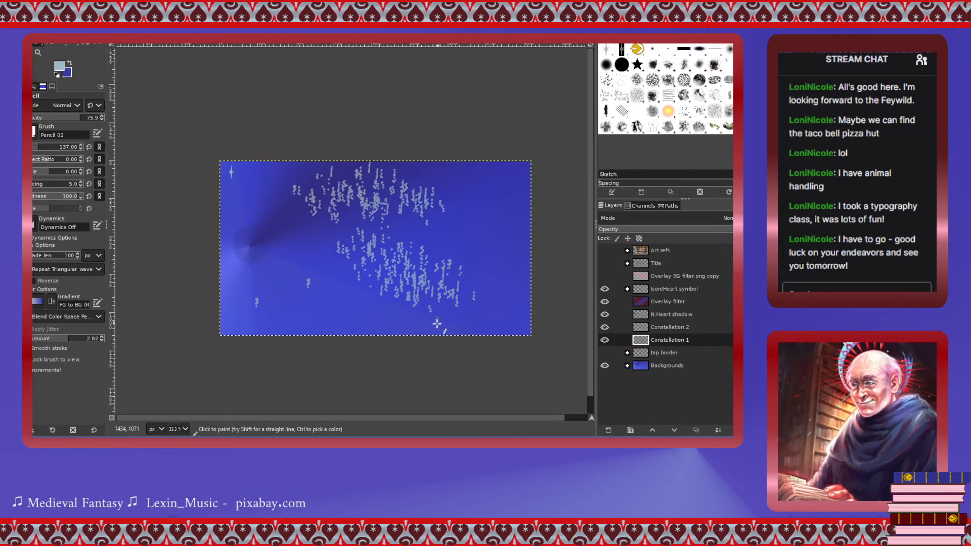
key(ctrl+z)
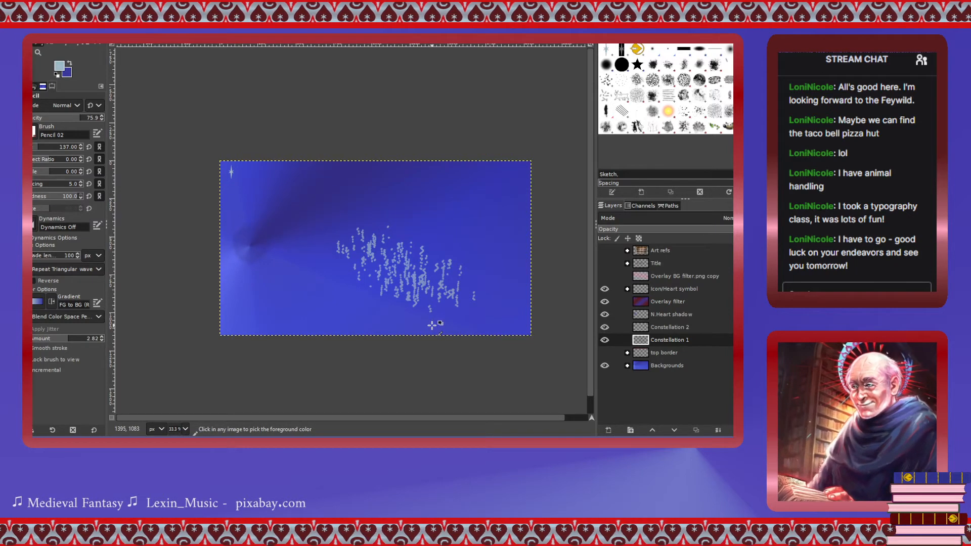
key(ctrl+z)
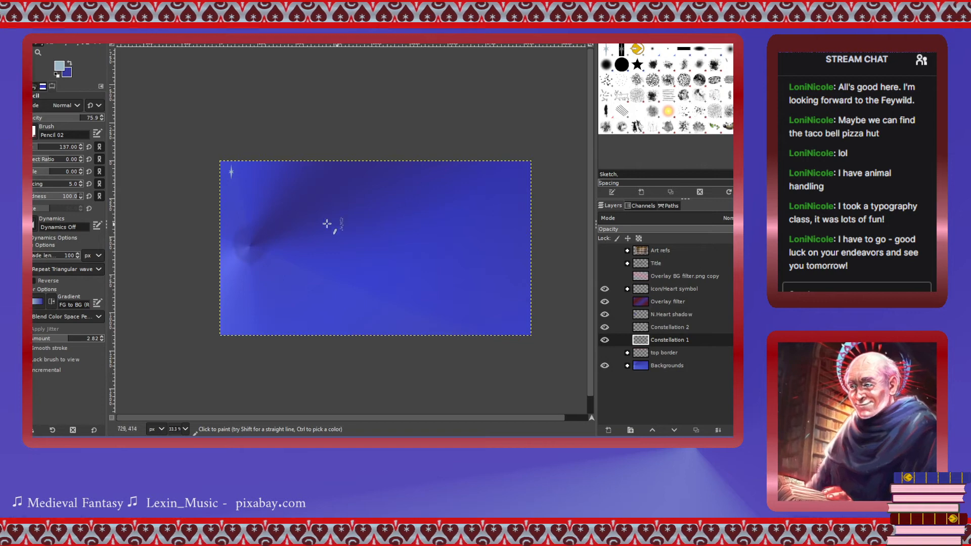
Try the jittered Pencil 02 brush at size 576 with several strokes across the canvas, and undo them all.
click(62, 147)
mouse_move(297, 238)
mouse_down()
mouse_move(415, 286)
mouse_move(447, 277)
mouse_up()
key(ctrl+z)
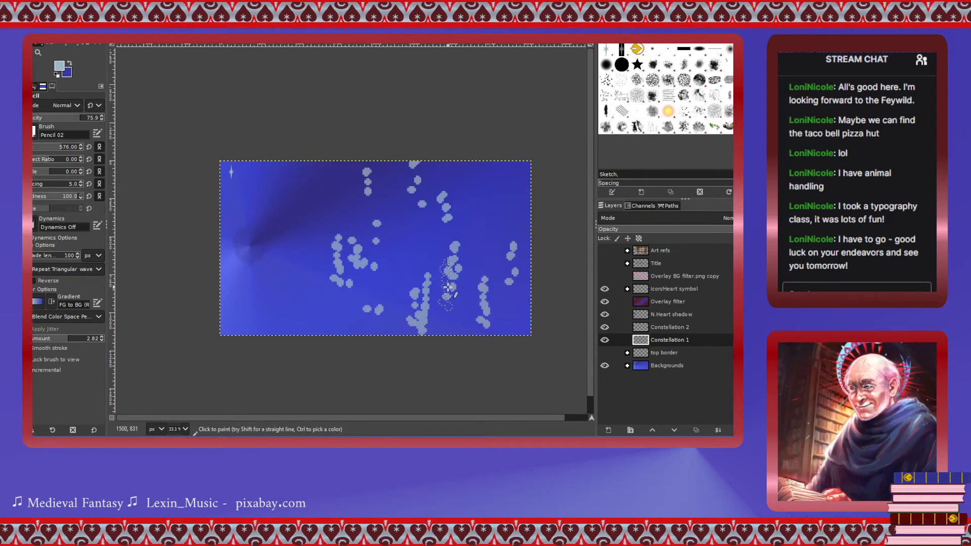
drag(256, 269, 253, 268)
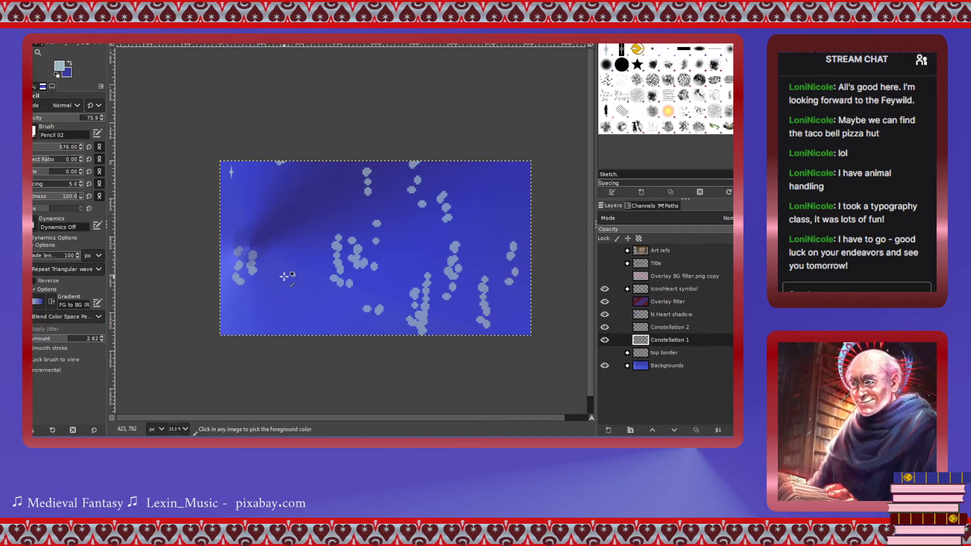
mouse_move(285, 276)
mouse_down()
mouse_move(283, 245)
mouse_move(301, 225)
mouse_move(315, 263)
mouse_up()
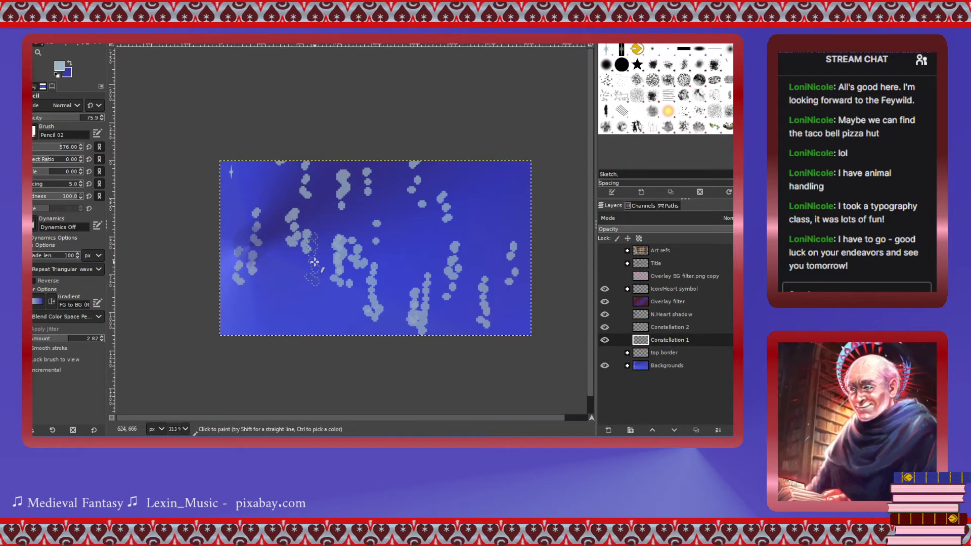
key(ctrl+z)
key(ctrl+z)
key(ctrl+z)
key(ctrl+z)
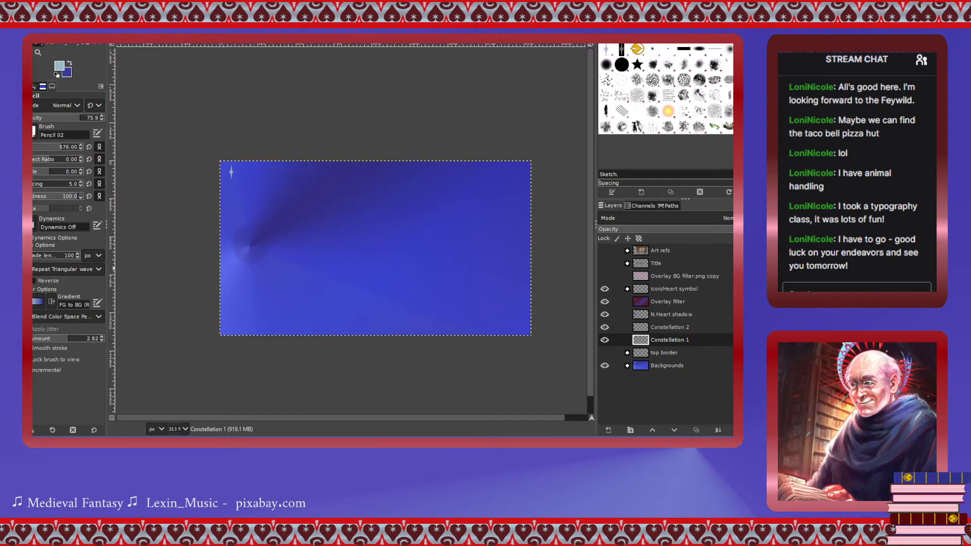
Turn off jitter, paint a Pencil 02 test stroke across the lower half of the canvas, and undo it.
click(34, 329)
click(34, 329)
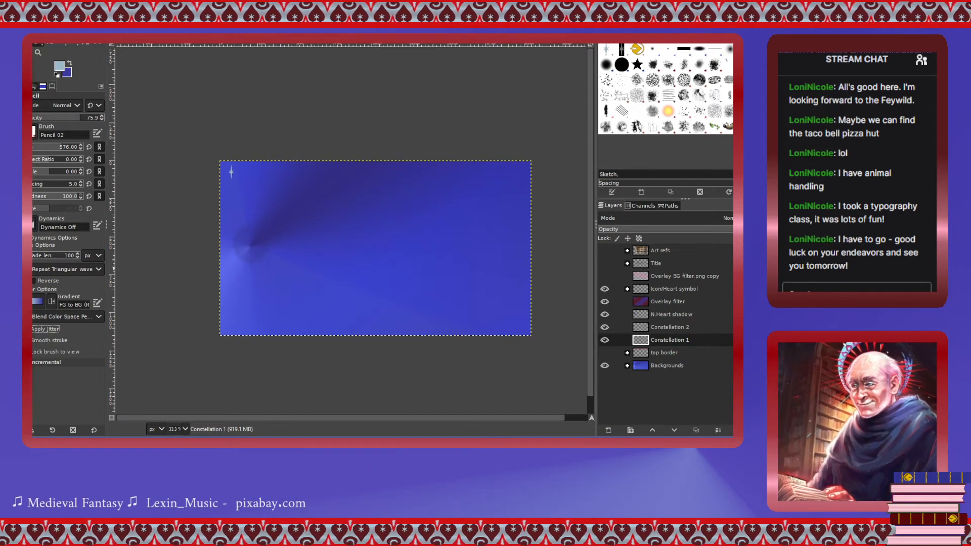
drag(296, 263, 508, 283)
key(ctrl+z)
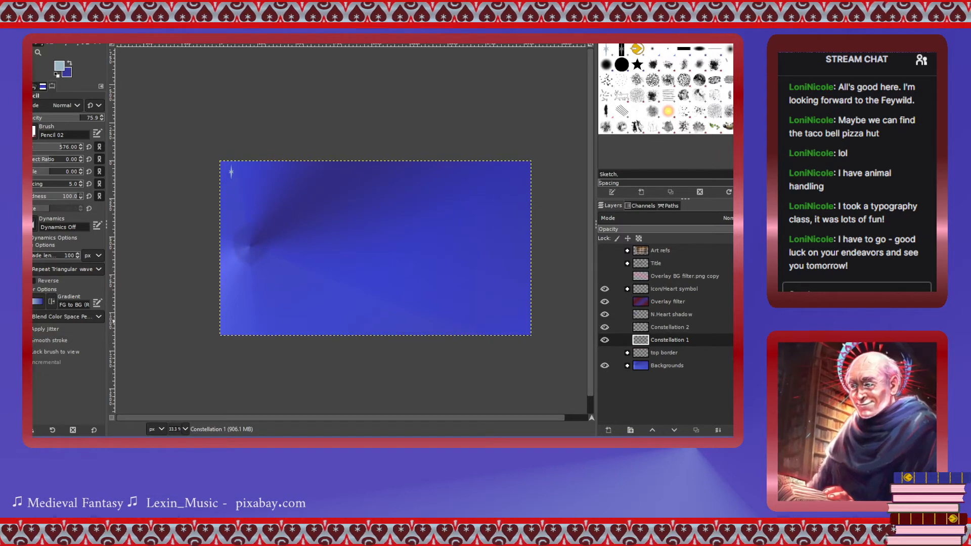
Apply jitter to the Pencil 02 brush again, paint two short test strokes, and undo them.
click(34, 329)
drag(323, 291, 398, 292)
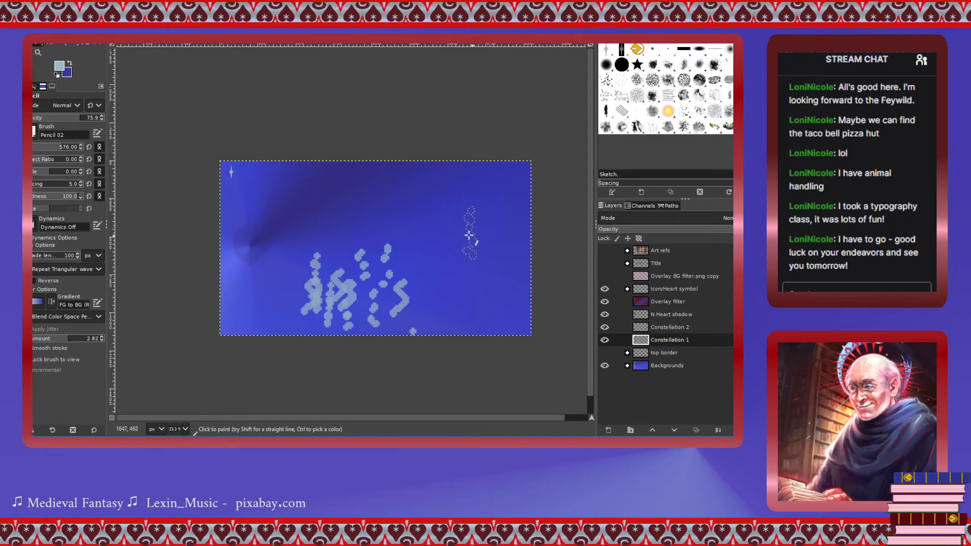
mouse_move(469, 235)
mouse_down()
mouse_move(412, 231)
mouse_move(362, 248)
mouse_up()
key(ctrl+z)
key(ctrl+z)
key(ctrl+z)
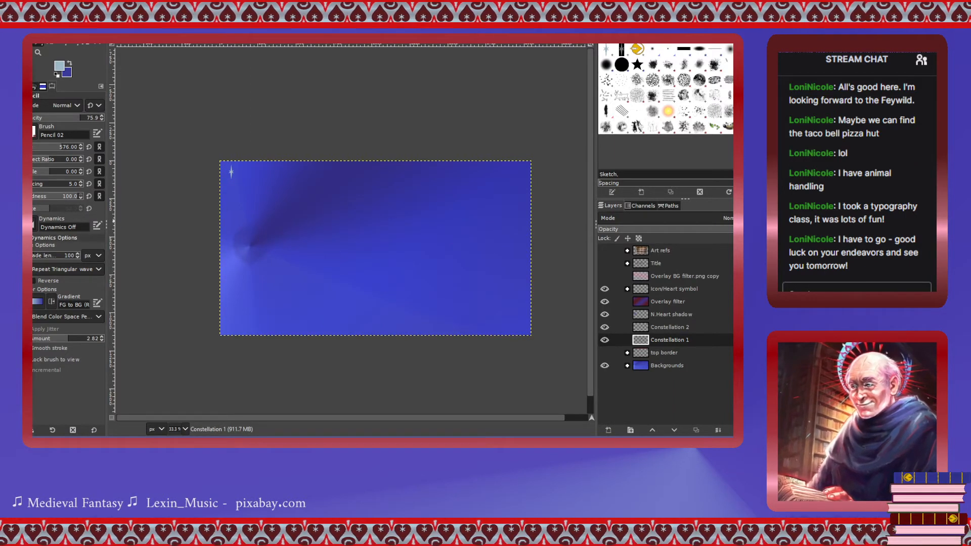
Set the fade length to 515 px, paint two test strokes across the canvas, and undo them.
click(52, 255)
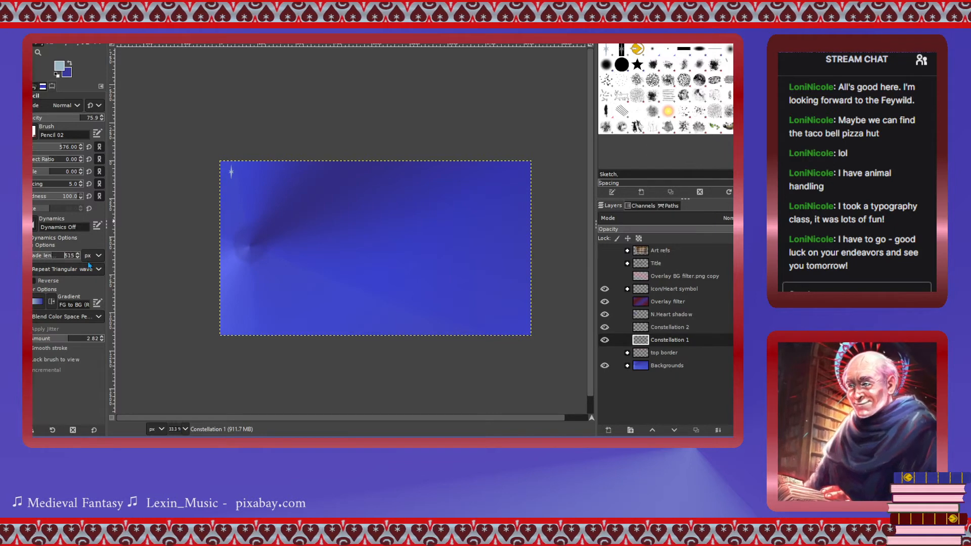
drag(283, 247, 360, 257)
drag(419, 276, 501, 263)
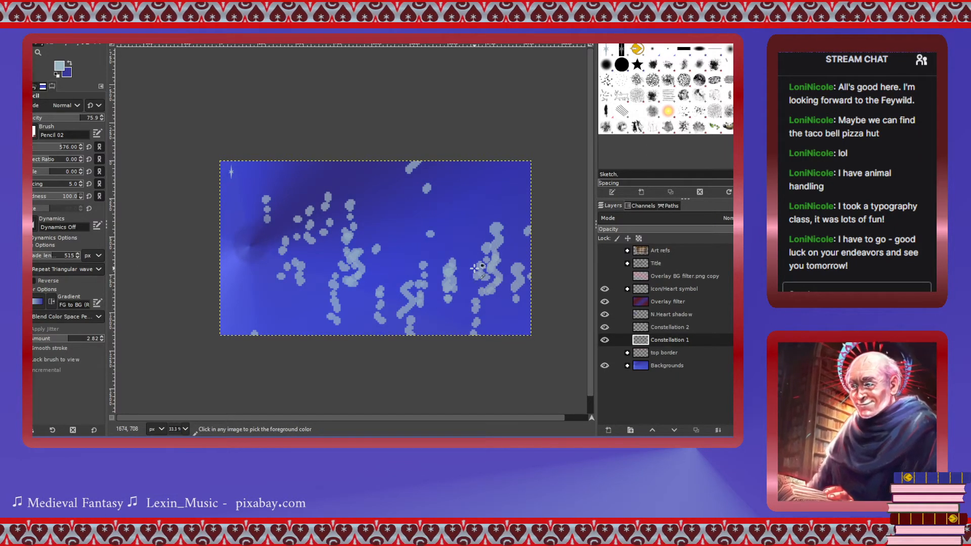
key(ctrl+z)
key(ctrl+z)
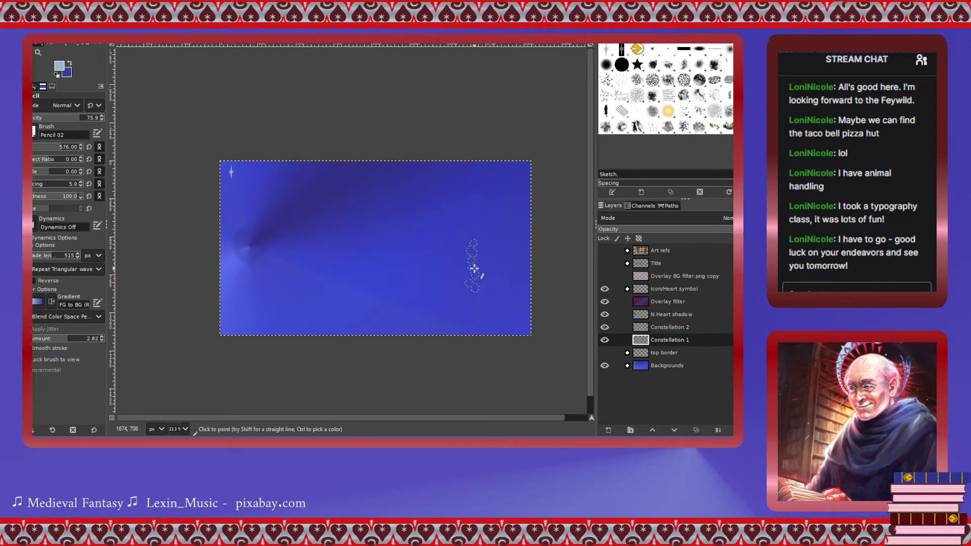
Paint a wide jittered Pencil 02 stroke across the canvas and isolate its marks with Select by Color, subtracting the empty area.
mouse_move(276, 279)
mouse_down()
mouse_move(283, 253)
mouse_move(370, 264)
mouse_move(453, 238)
mouse_up()
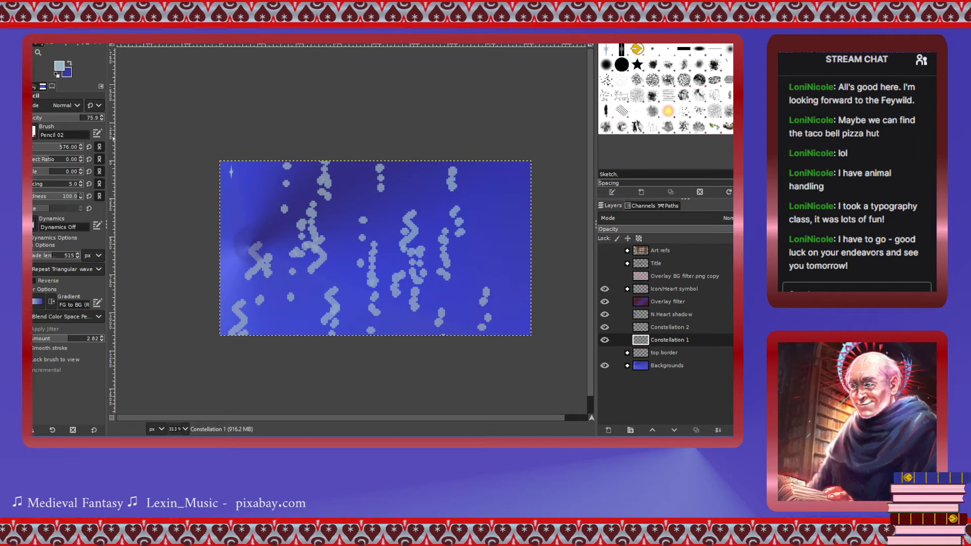
key(u)
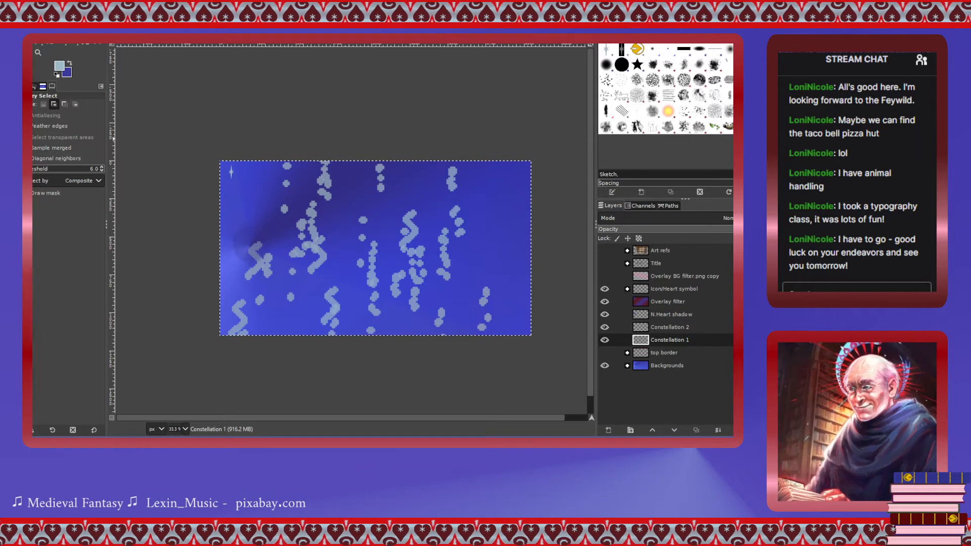
key(shift+o)
ctrl+click(251, 217)
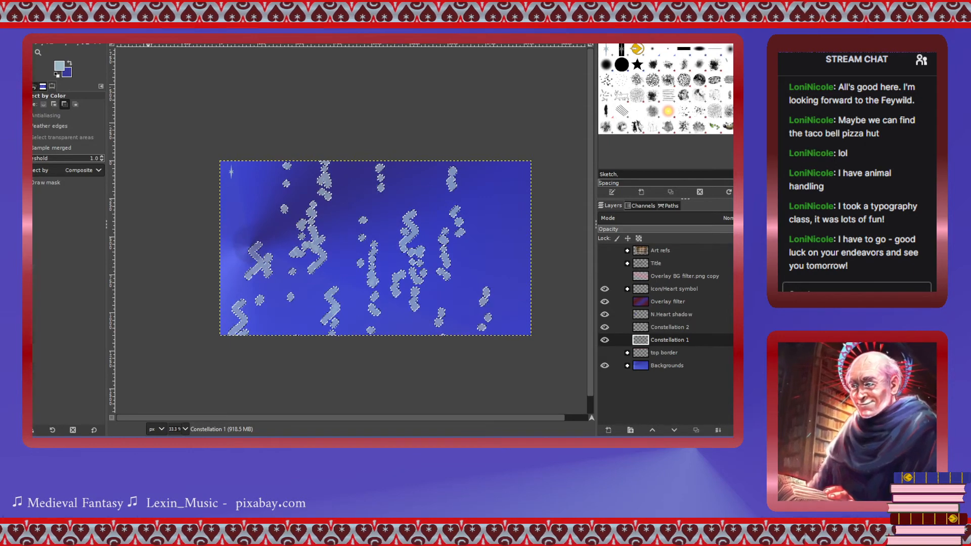
Scale the selected marks down to 249 × 166 px in the canvas's lower-left corner.
key(shift+s)
click(322, 234)
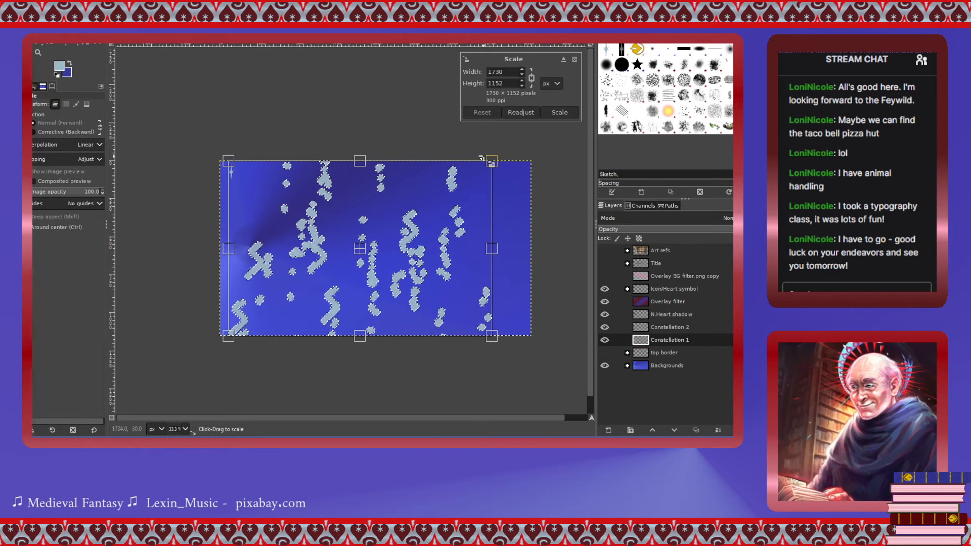
drag(489, 161, 344, 295)
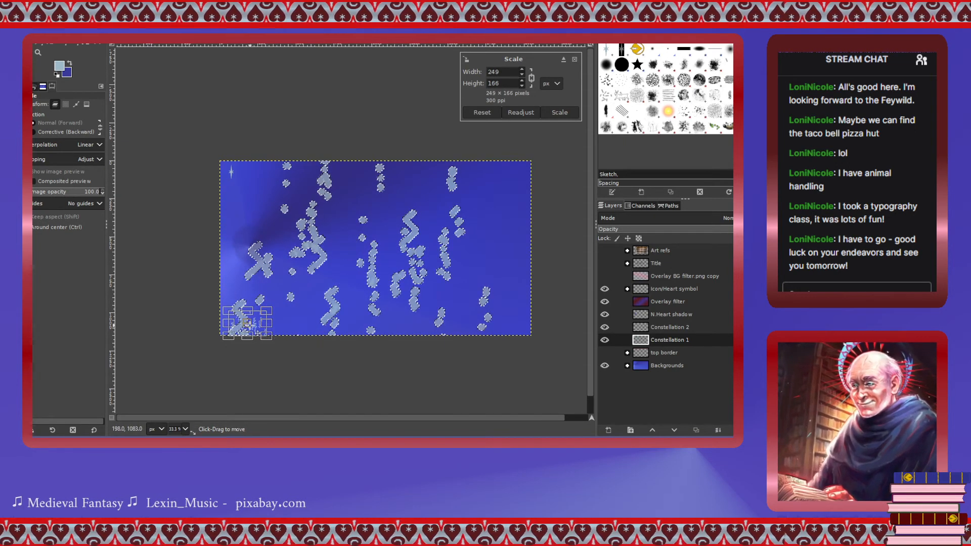
click(560, 112)
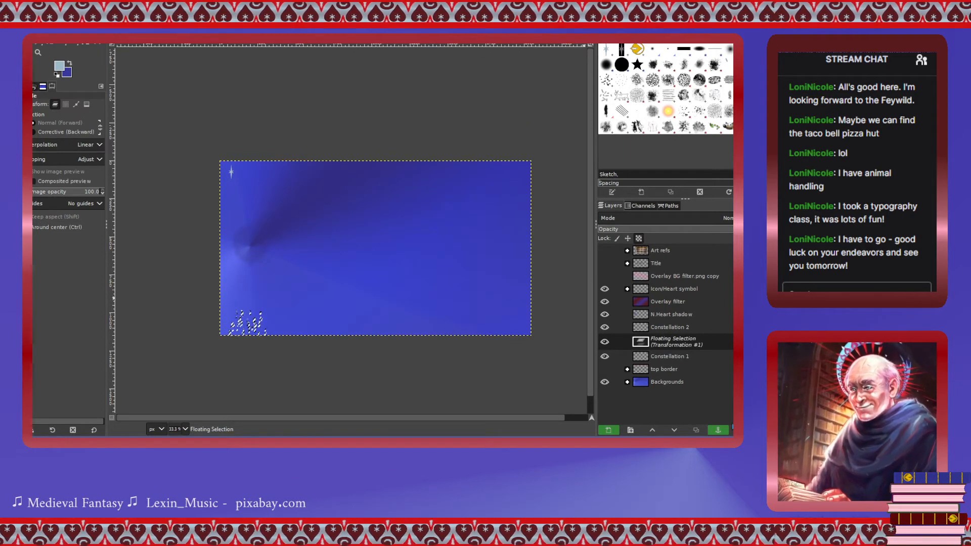
Undo the scaling, the color selection and the wide Pencil 02 stroke on the Constellation 1 layer.
key(ctrl+z)
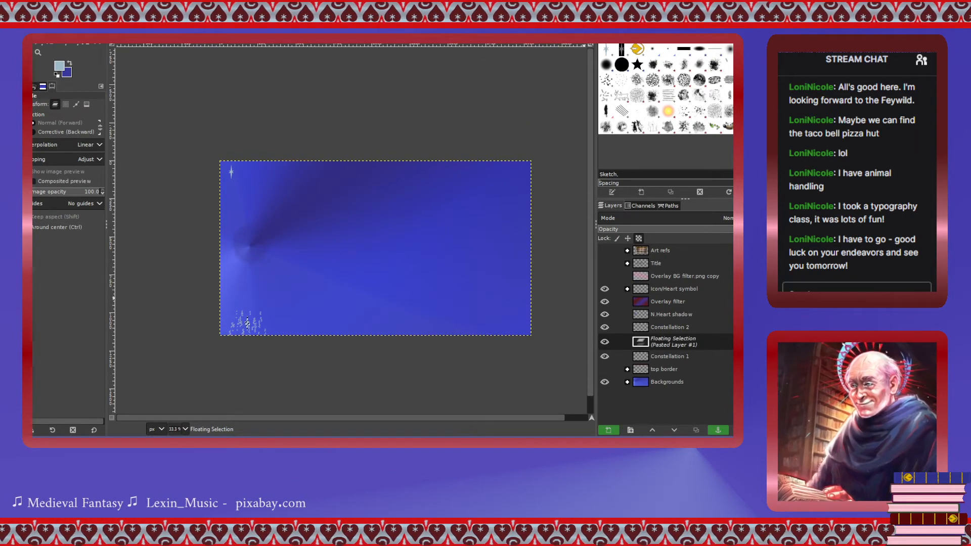
key(ctrl+z)
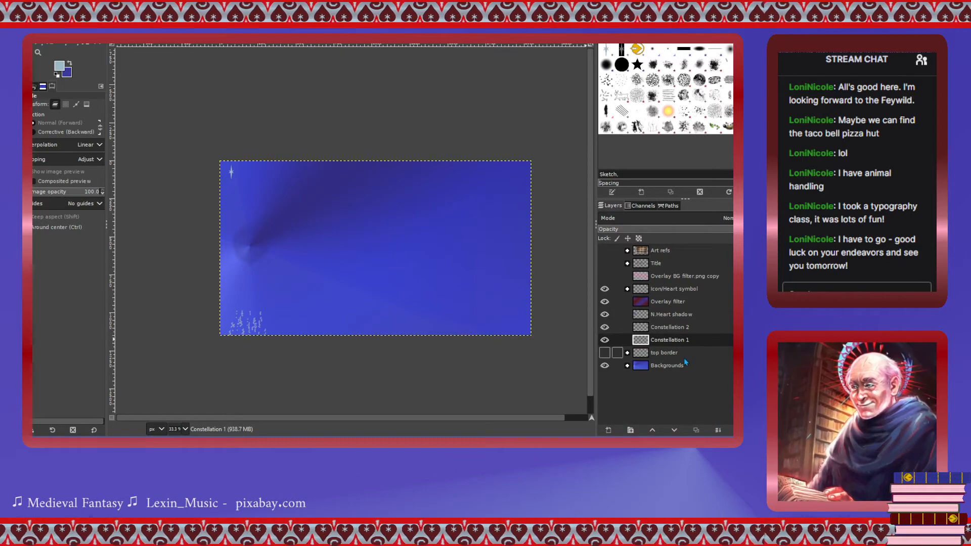
key(ctrl+z)
key(ctrl+z)
key(ctrl+z)
key(ctrl+z)
key(ctrl+z)
key(ctrl+z)
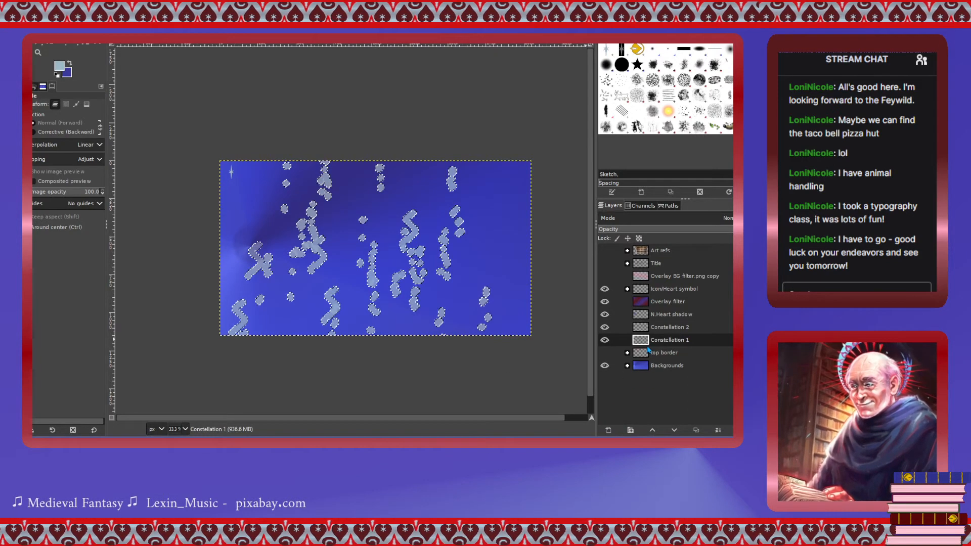
key(ctrl+z)
key(ctrl+z)
key(ctrl+z)
key(ctrl+z)
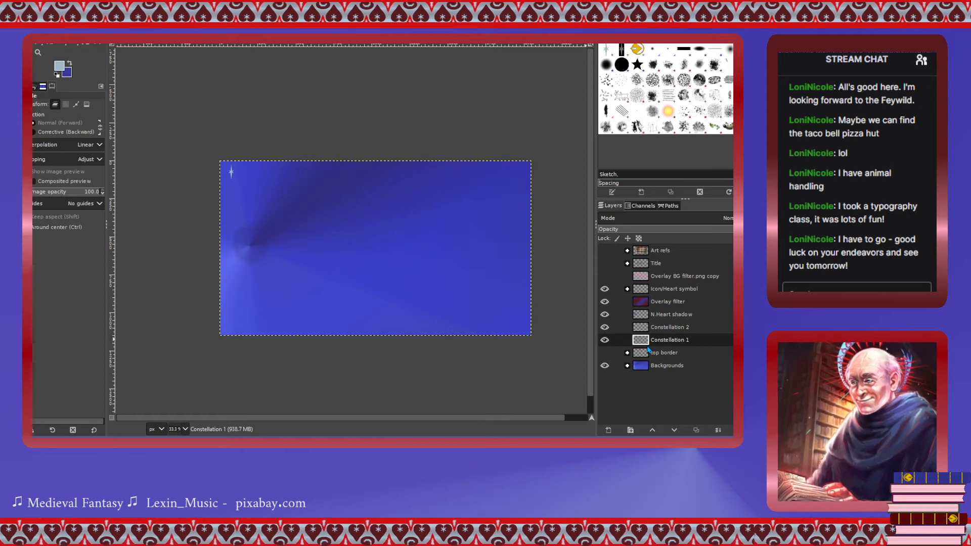
Choose the 2. Star brush at size 55 for the Pencil tool and paint two single stars and two curved star trails.
key(n)
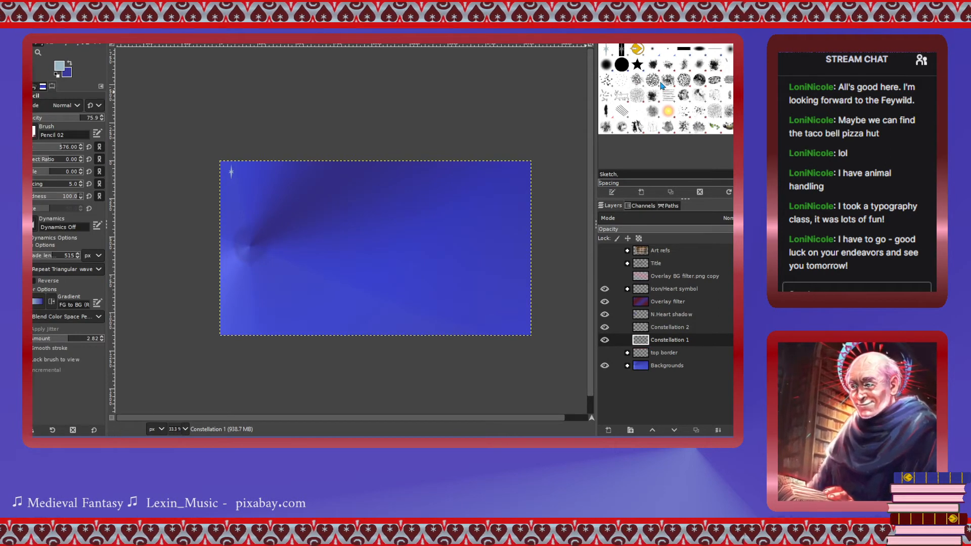
click(638, 64)
click(462, 208)
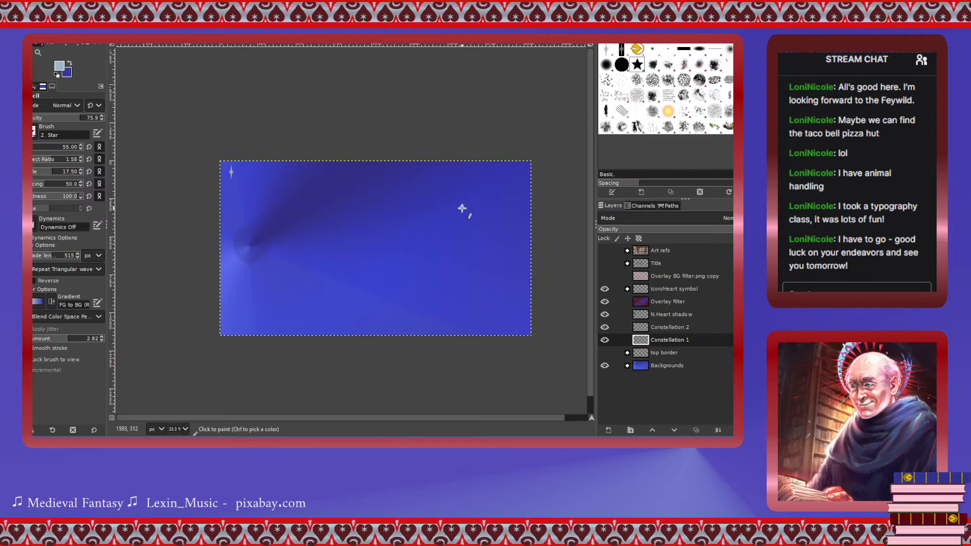
click(377, 226)
mouse_move(307, 236)
mouse_down()
mouse_move(379, 291)
mouse_move(478, 313)
mouse_up()
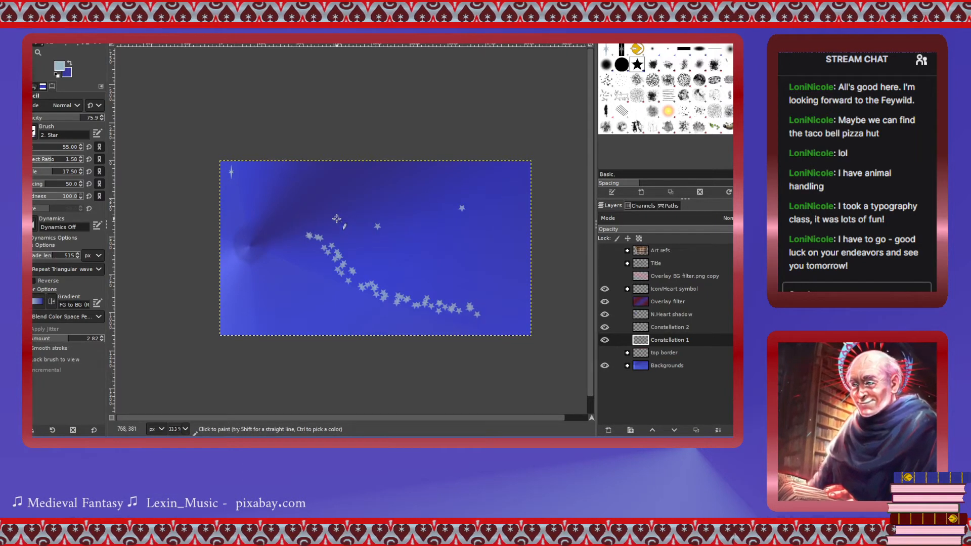
mouse_move(339, 218)
mouse_down()
mouse_move(363, 215)
mouse_move(441, 241)
mouse_up()
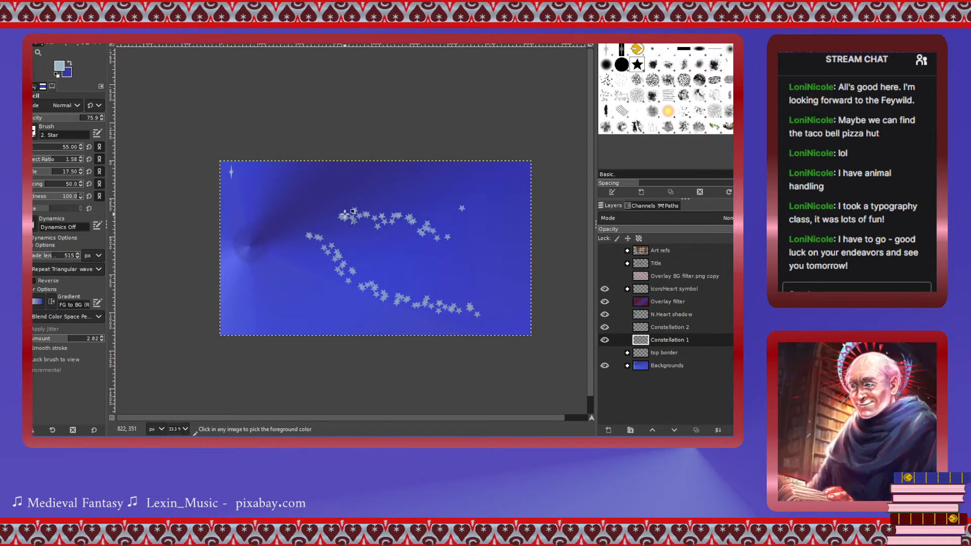
Undo the star brush test marks and change the brush's jitter amount.
key(ctrl+z)
key(ctrl+z)
key(ctrl+z)
key(ctrl+z)
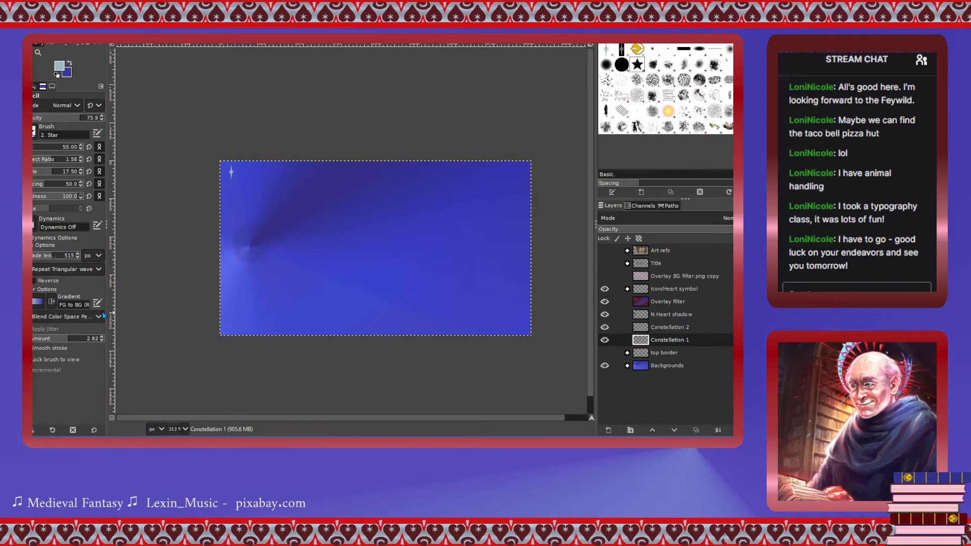
click(86, 339)
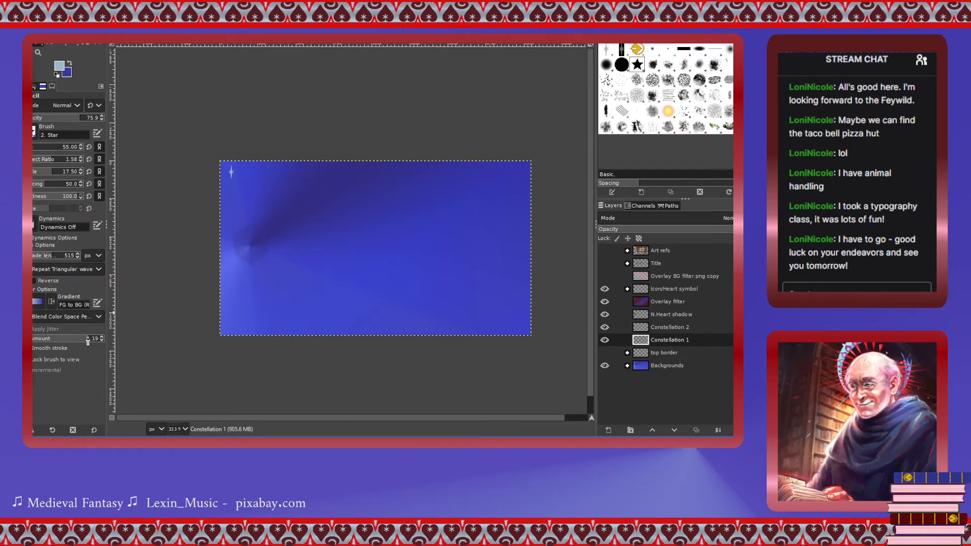
Paint two jittered trails of the 2. Star brush across the canvas and undo them.
mouse_move(297, 294)
mouse_down()
mouse_move(292, 286)
mouse_move(347, 287)
mouse_up()
drag(332, 227, 557, 230)
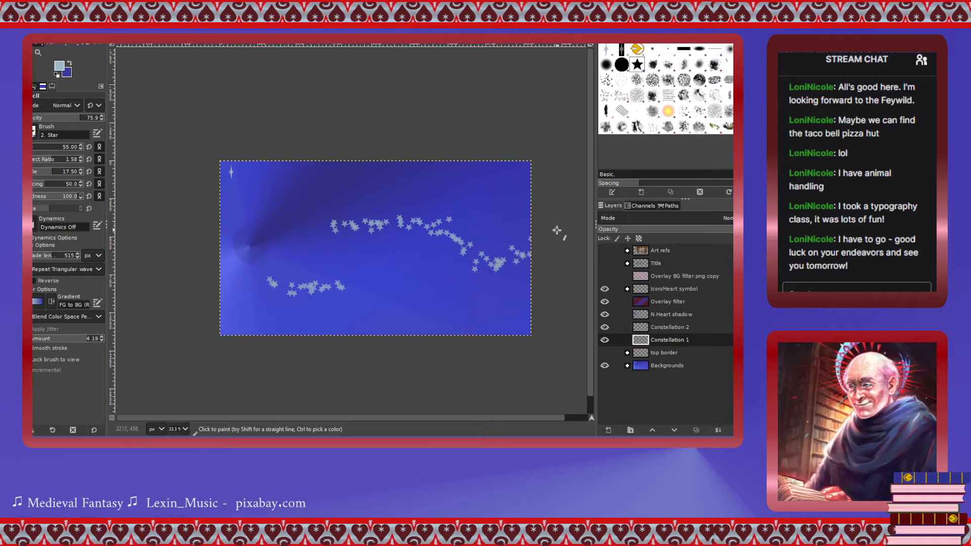
key(ctrl+z)
key(ctrl+z)
key(ctrl+z)
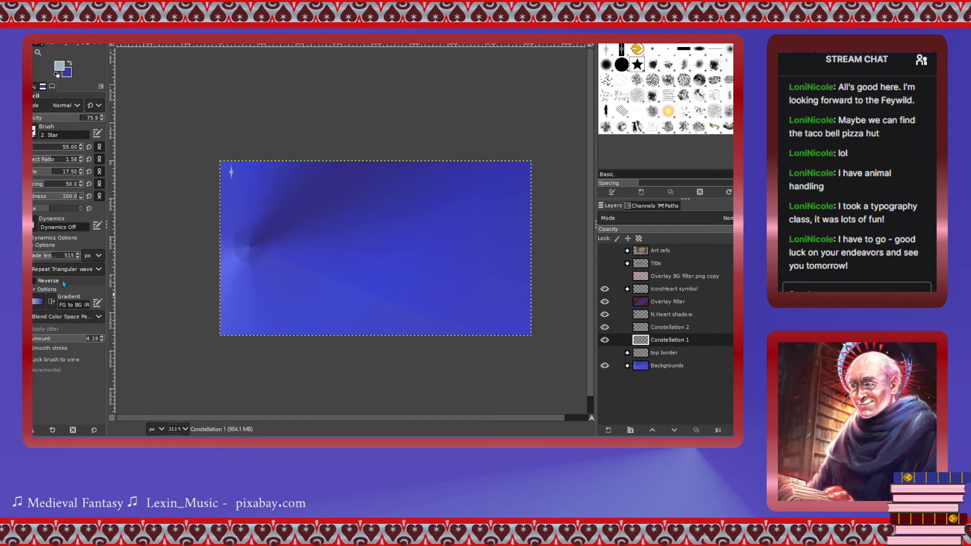
Try the Truncate gradient repeat at a fade length of 891 px with test star trails, undoing each one.
click(65, 319)
drag(318, 273, 452, 286)
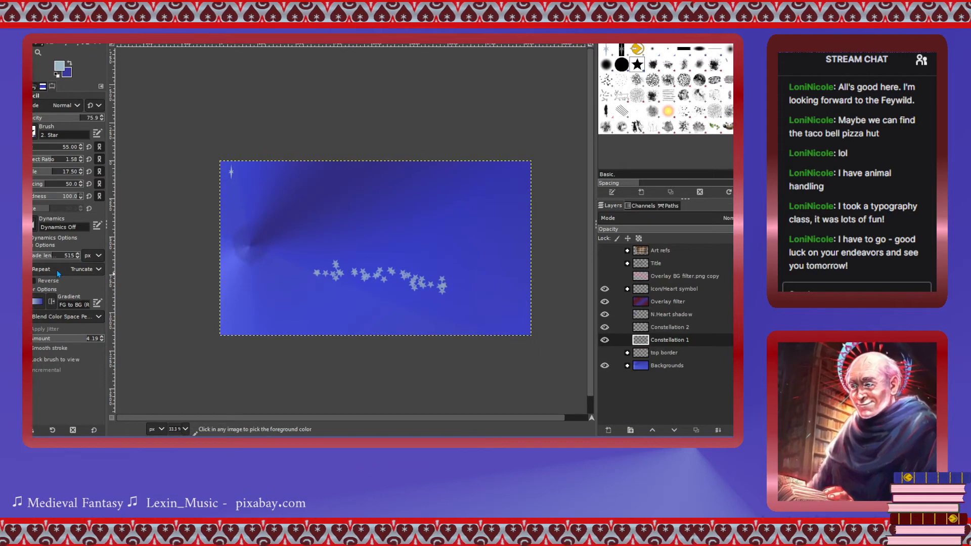
key(ctrl+z)
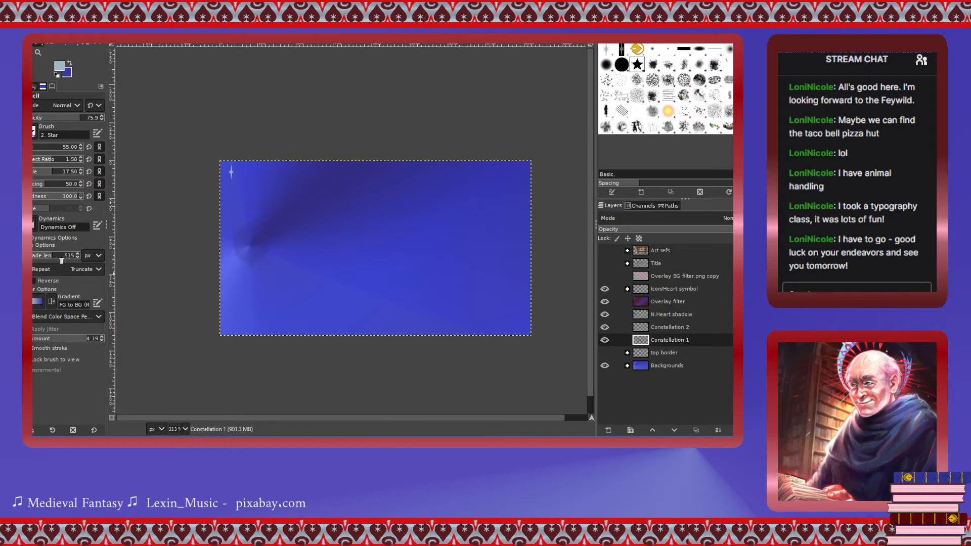
drag(387, 264, 461, 275)
key(ctrl+z)
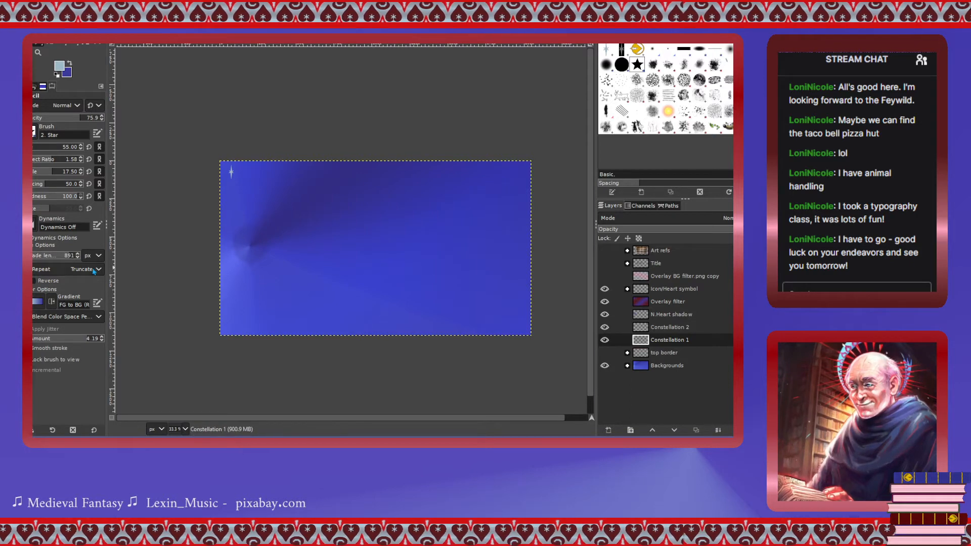
Try the None (extend) gradient repeat at a fade length of 179 px with two star trails, undoing both.
click(38, 258)
drag(314, 260, 413, 263)
key(ctrl+z)
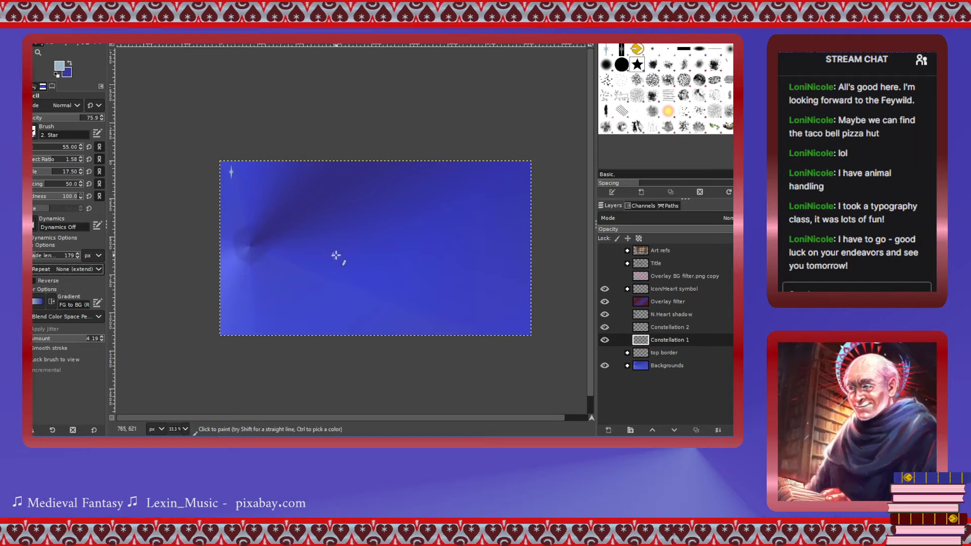
drag(350, 260, 503, 263)
key(ctrl+z)
Set the gradient repeat to Sawtooth wave and the fade length to 60 px, undoing the test star trail.
scroll(83, 272, up, 3)
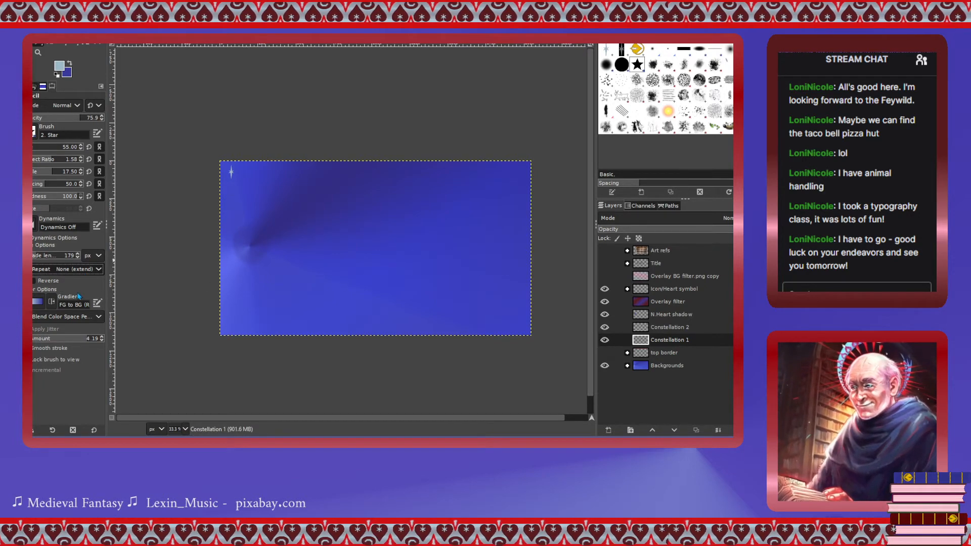
scroll(84, 271, down, 2)
drag(318, 278, 473, 281)
key(ctrl+z)
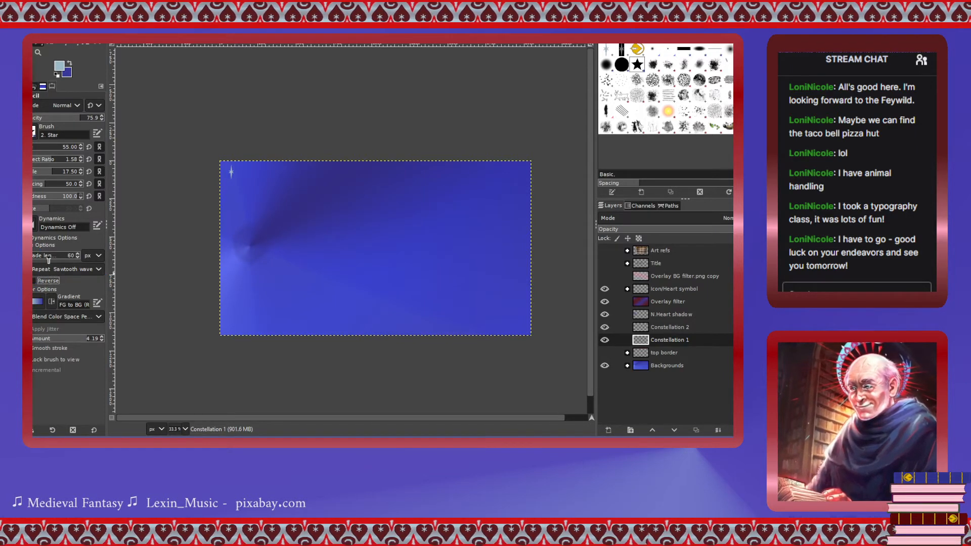
Switch the gradient's blend color space to Linear and paint a curved test star trail, undoing it.
click(70, 319)
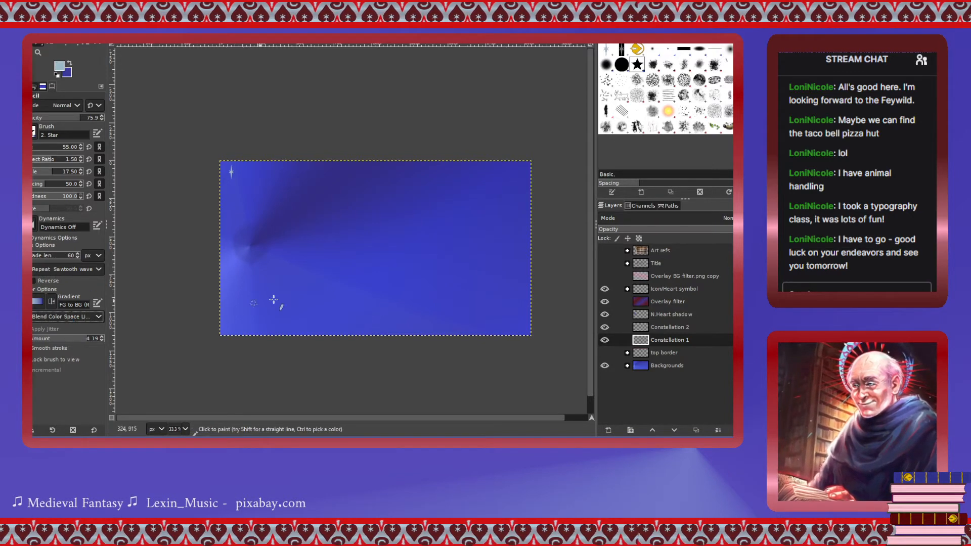
mouse_move(341, 291)
mouse_down()
mouse_move(416, 275)
mouse_move(368, 230)
mouse_up()
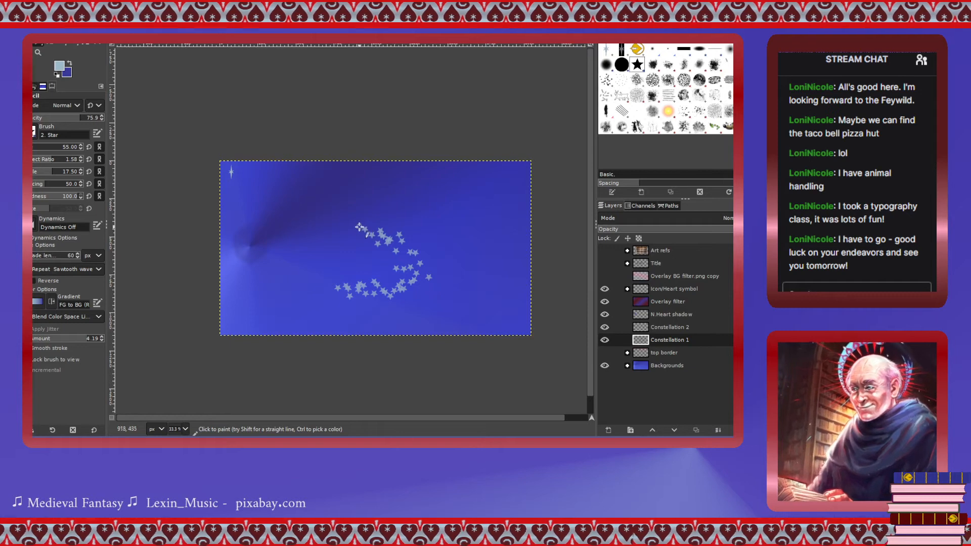
key(ctrl+z)
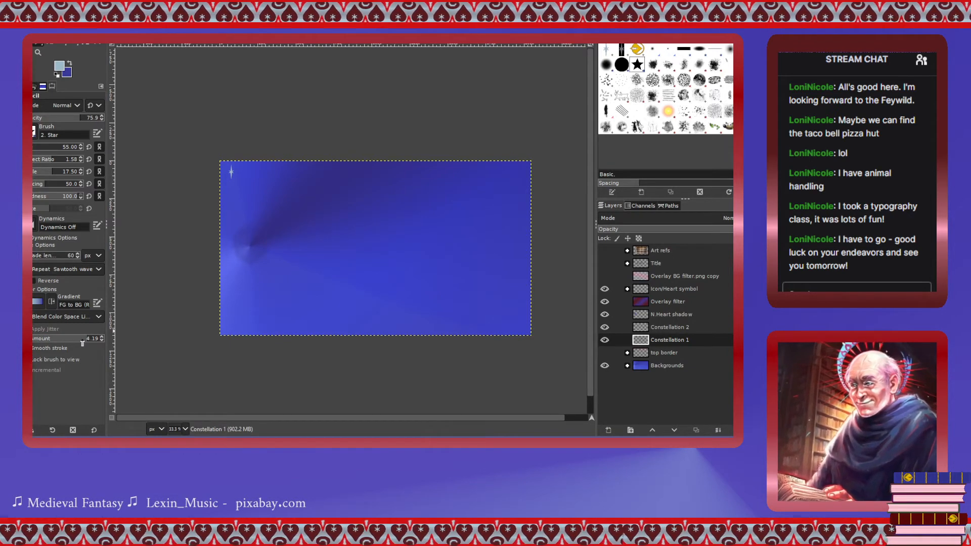
Try jitter amounts of 0.81 and 10.82 with one star trail each, undoing both trails.
click(40, 343)
mouse_move(327, 284)
mouse_down()
mouse_move(385, 288)
mouse_move(448, 263)
mouse_up()
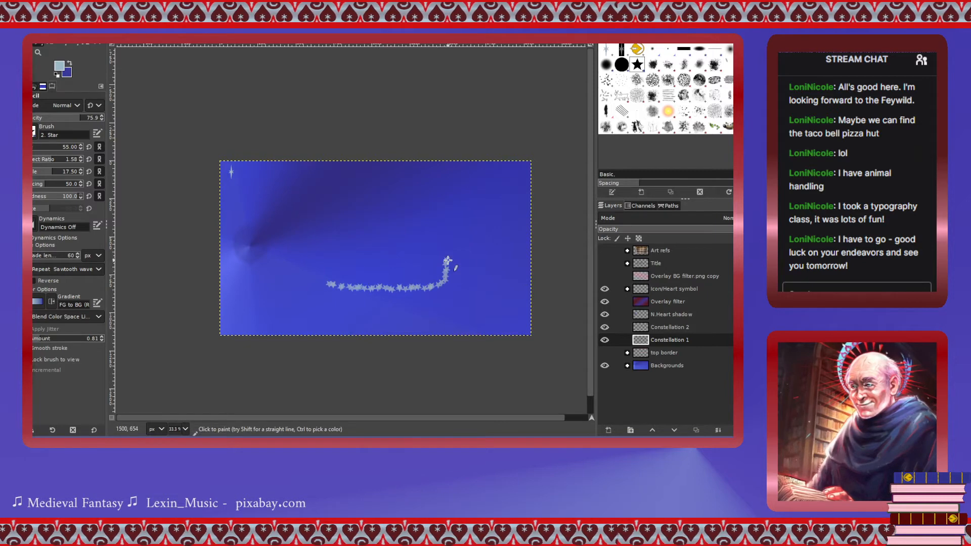
key(ctrl+z)
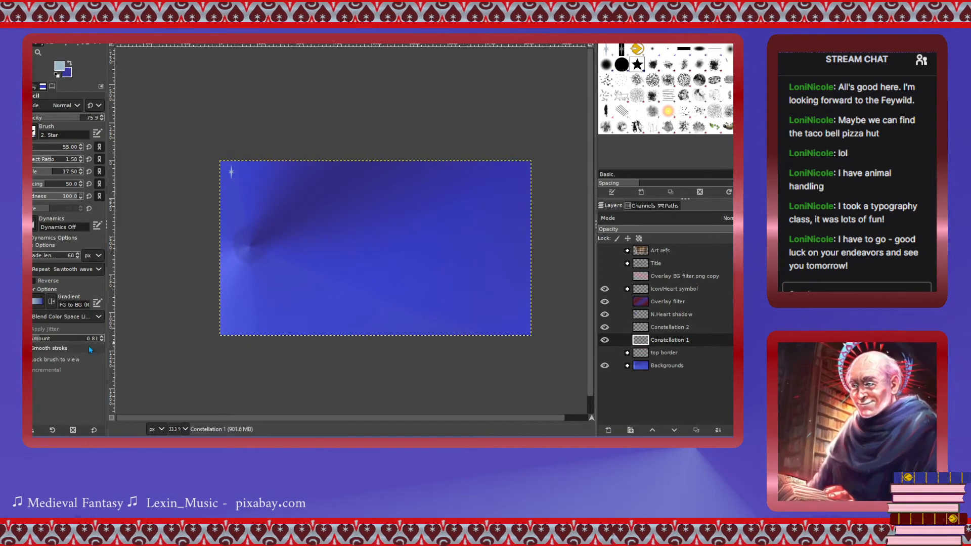
drag(86, 341, 163, 337)
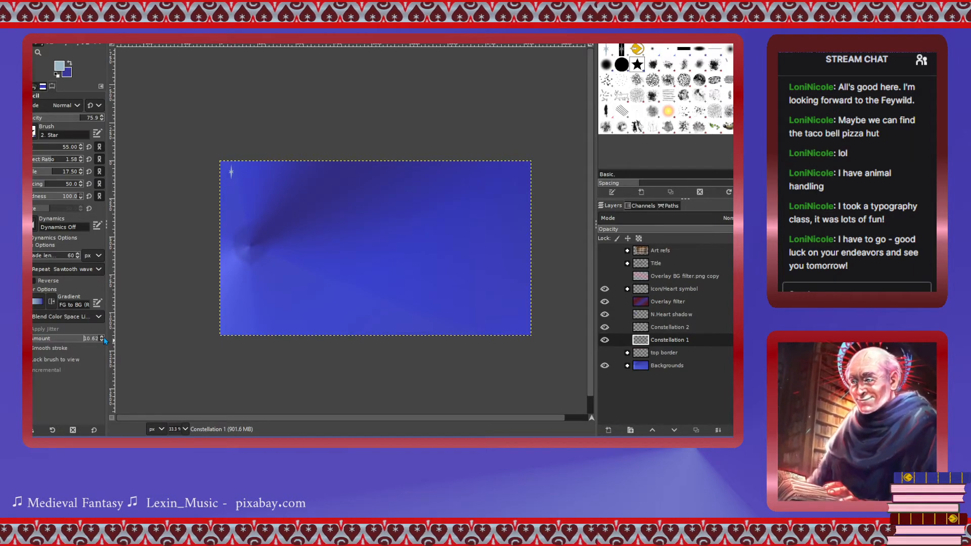
drag(310, 267, 454, 273)
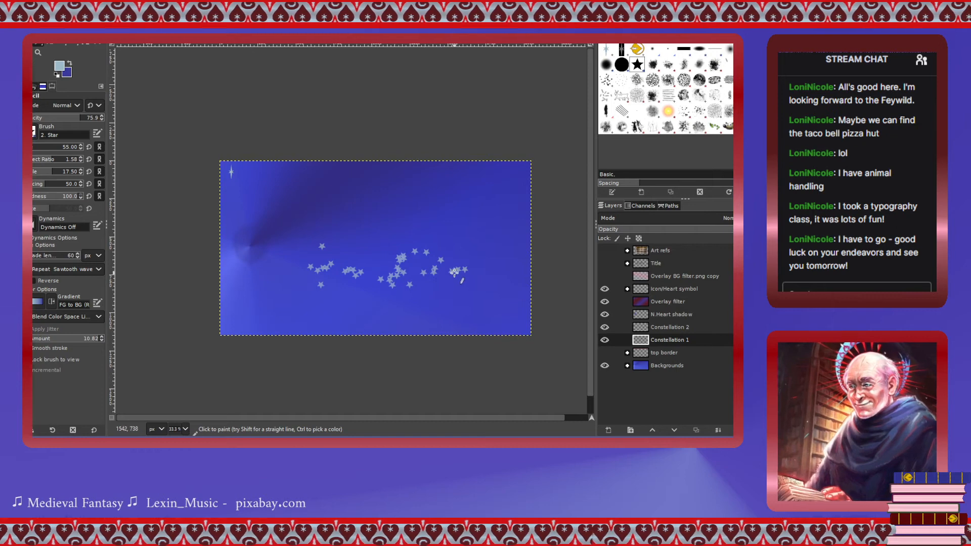
key(ctrl+z)
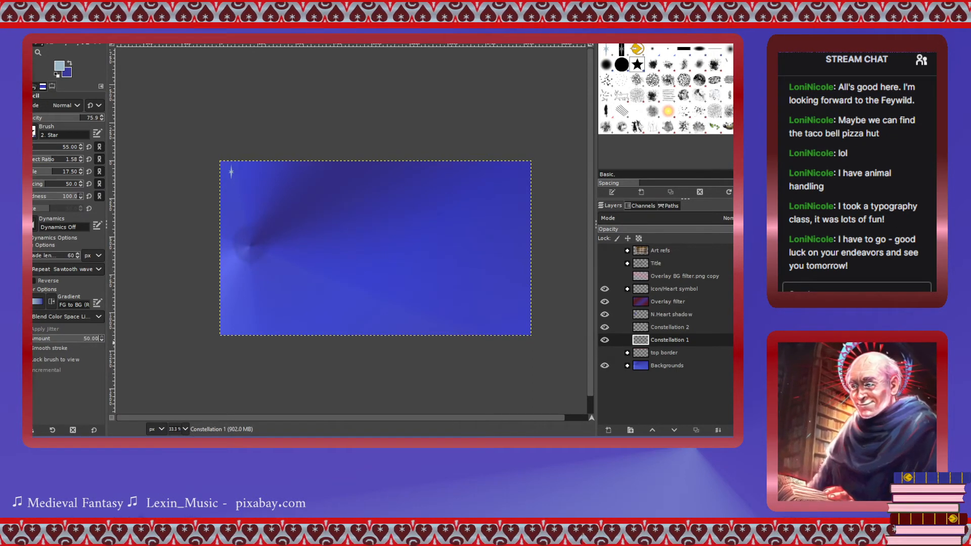
Set the brush's jitter amount to 50 and scatter test stars across the lower canvas, undoing the stroke.
drag(266, 287, 405, 287)
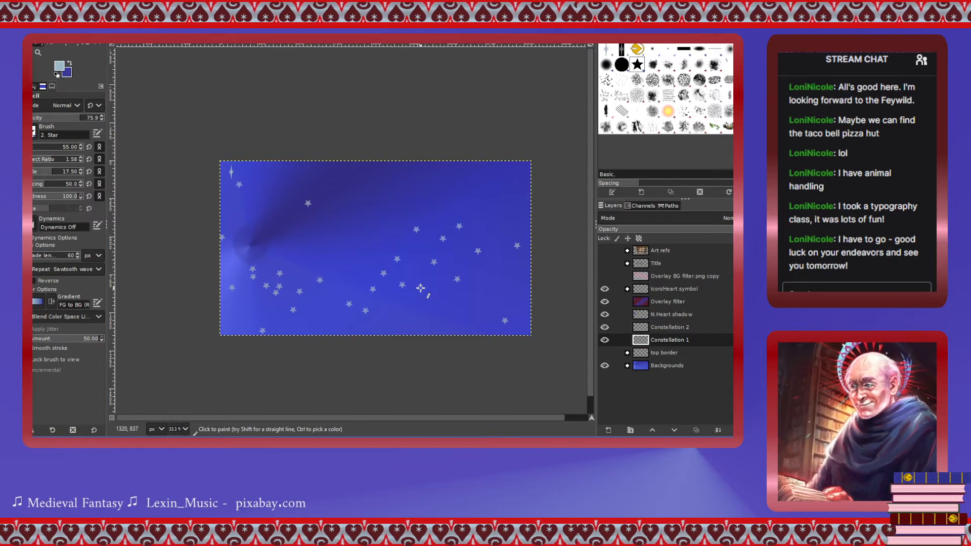
key(ctrl)
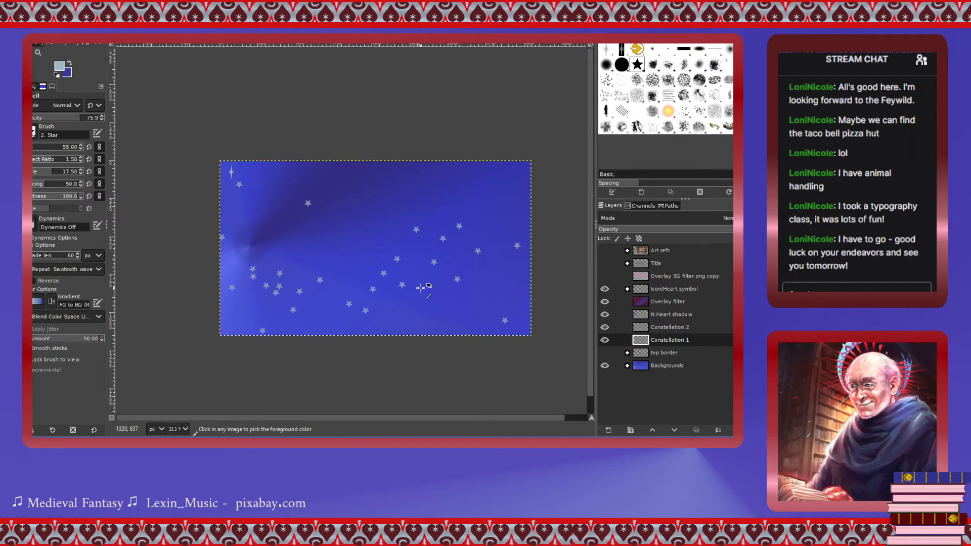
key(ctrl+z)
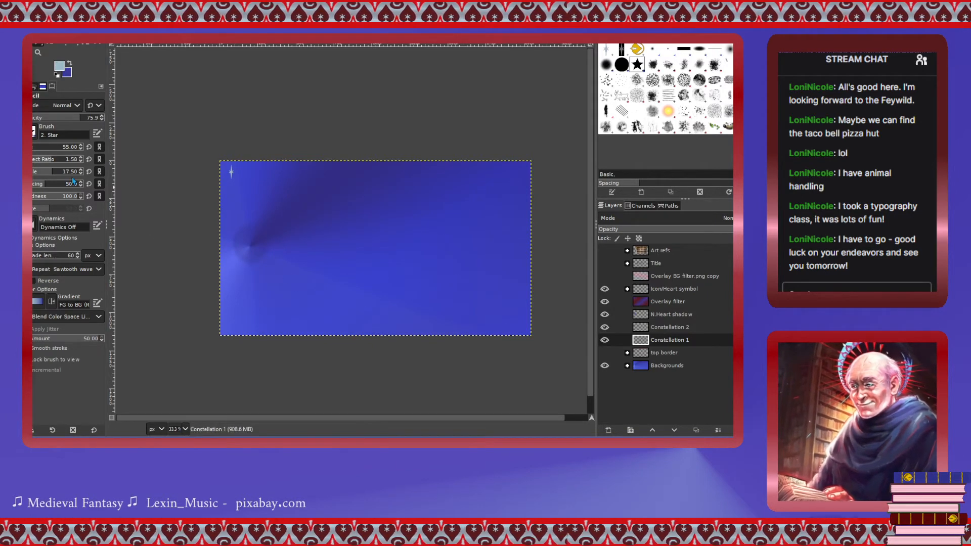
Try brush size 12 by scattering tiny stars in a lower band and an upper arc, undoing the strokes.
drag(274, 306, 388, 290)
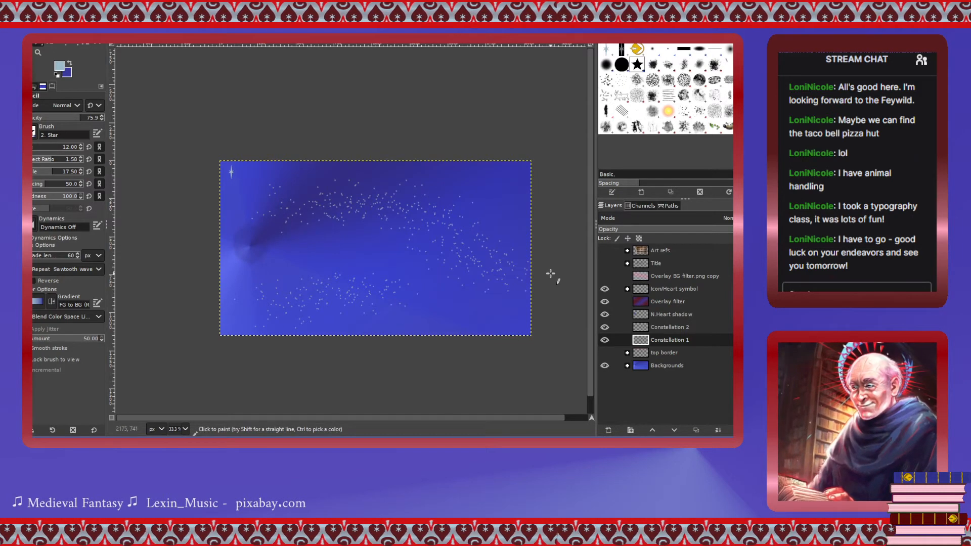
key(ctrl)
key(ctrl+z)
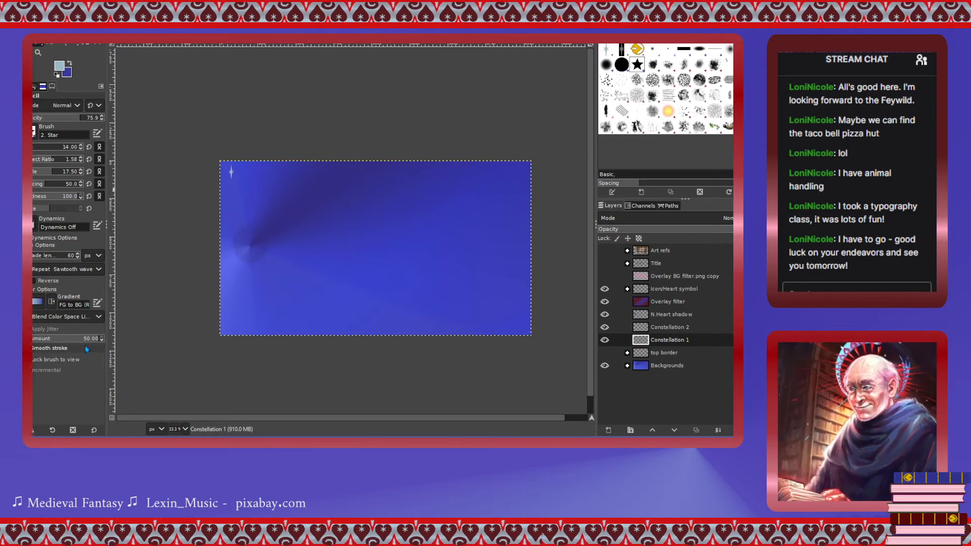
Turn on Smooth stroke with brush size 14 and paint a diagonal test band of stars, undoing it.
click(48, 348)
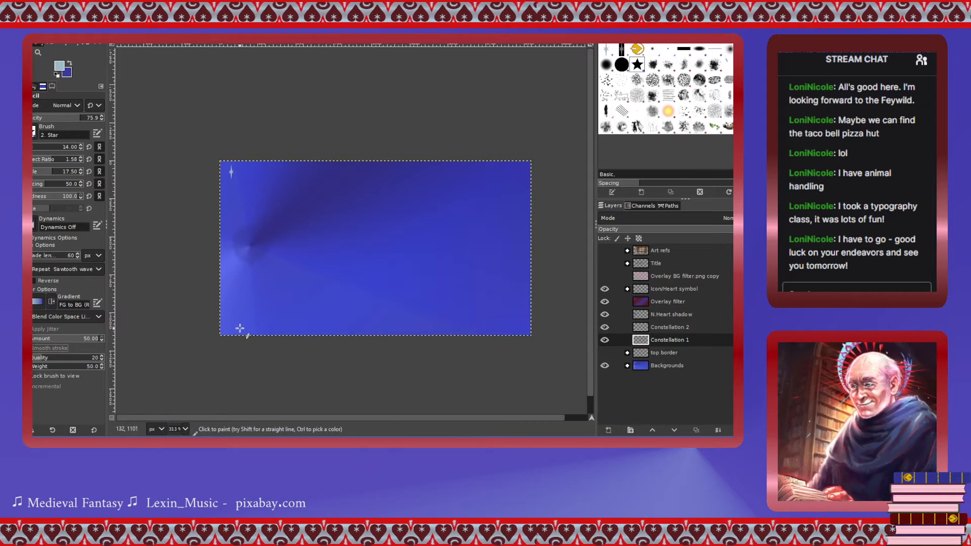
mouse_move(221, 336)
mouse_down()
mouse_move(276, 307)
mouse_move(401, 275)
mouse_move(471, 232)
mouse_up()
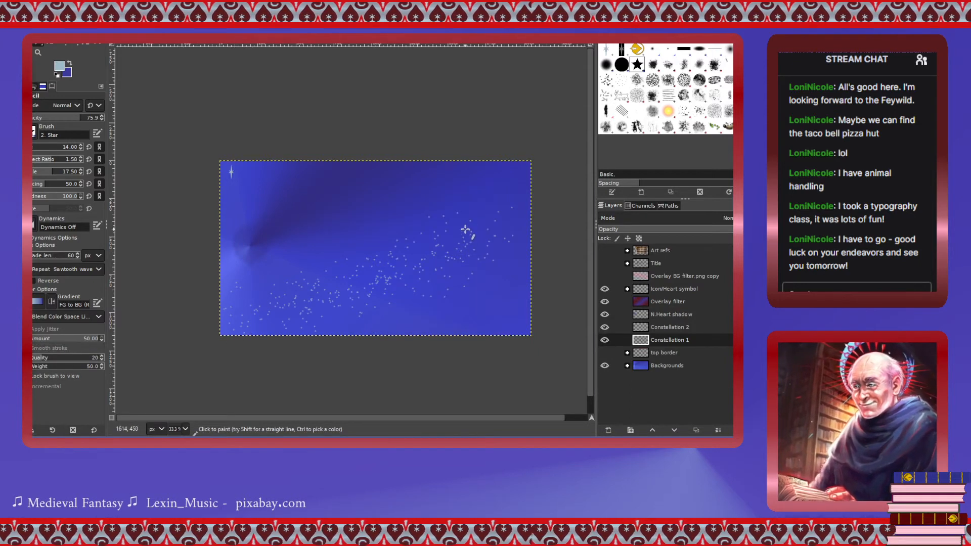
key(ctrl+z)
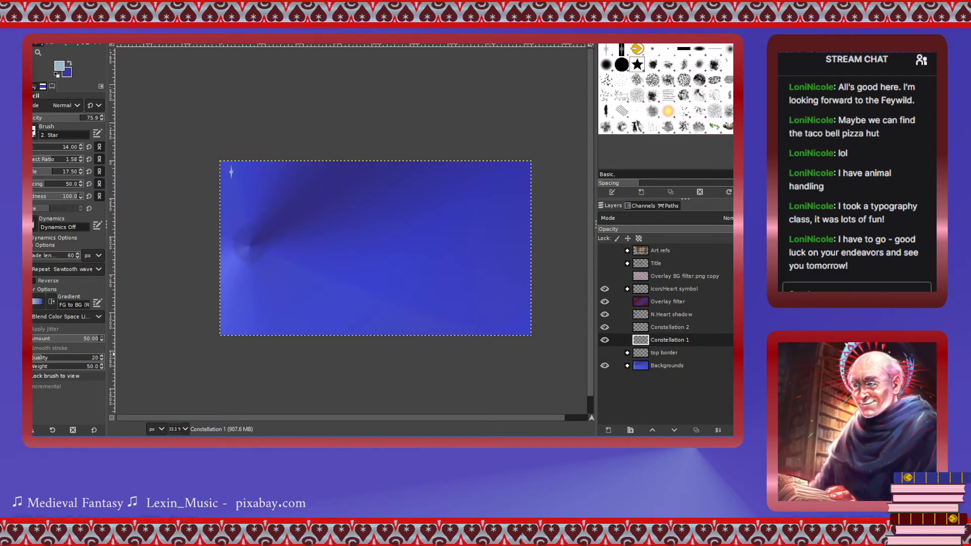
Paint overlapping diagonal bands of scattered stars through the middle of the canvas and undo them.
mouse_move(308, 274)
mouse_down()
mouse_move(373, 264)
mouse_move(486, 211)
mouse_up()
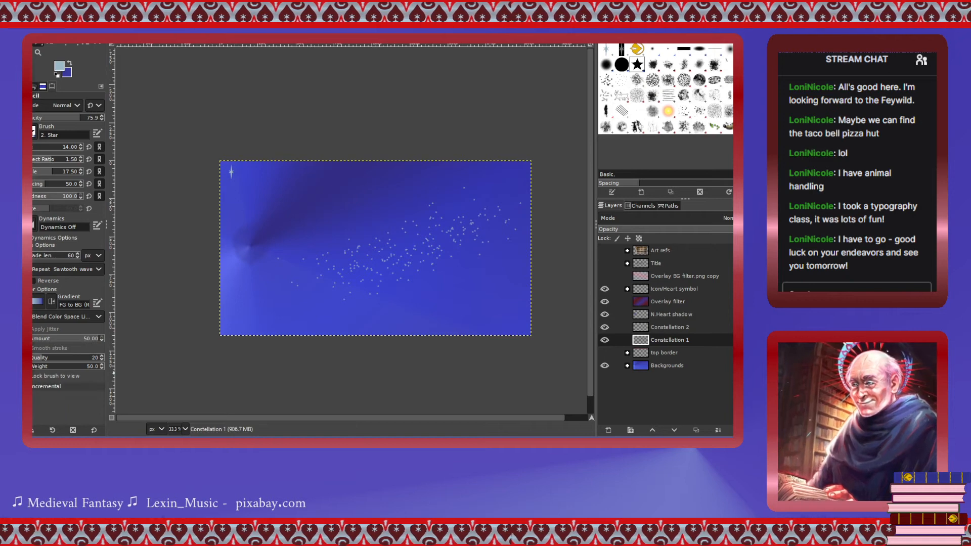
drag(267, 293, 379, 246)
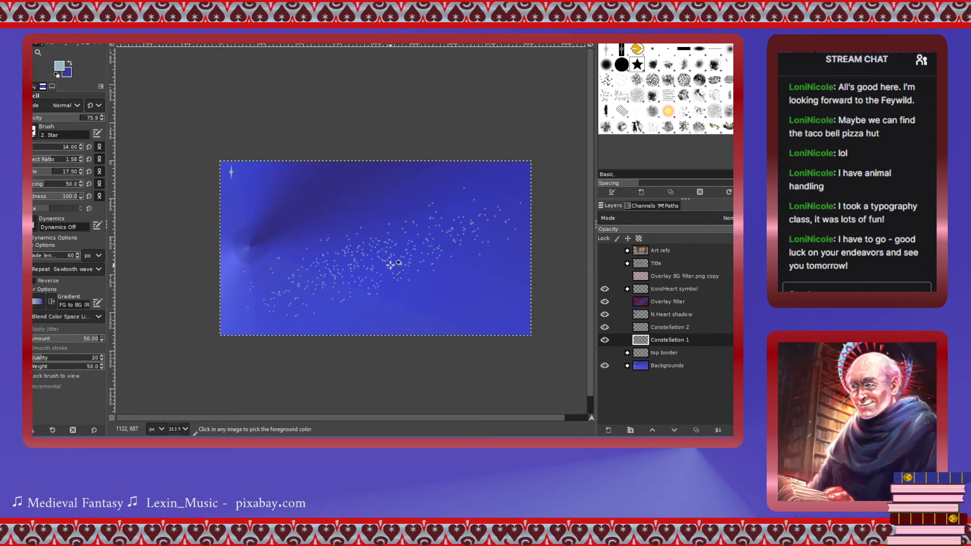
key(ctrl+z)
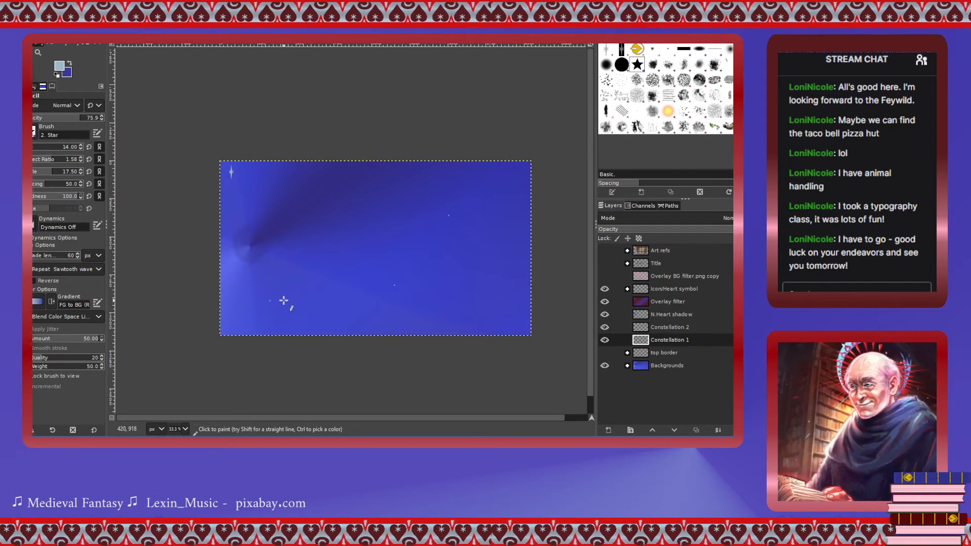
key(ctrl+z)
key(ctrl+z)
key(ctrl+z)
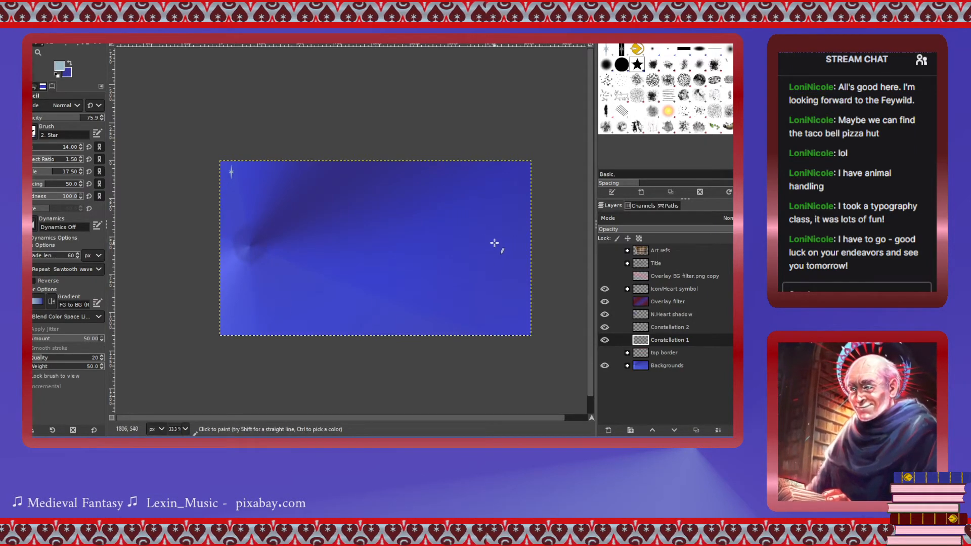
Scatter size 14 stars in a sweeping arc, the lower-right corner and the upper canvas, and set the Constellation 1 layer to Overlay mode.
mouse_move(474, 225)
mouse_down()
mouse_move(309, 260)
mouse_move(272, 313)
mouse_up()
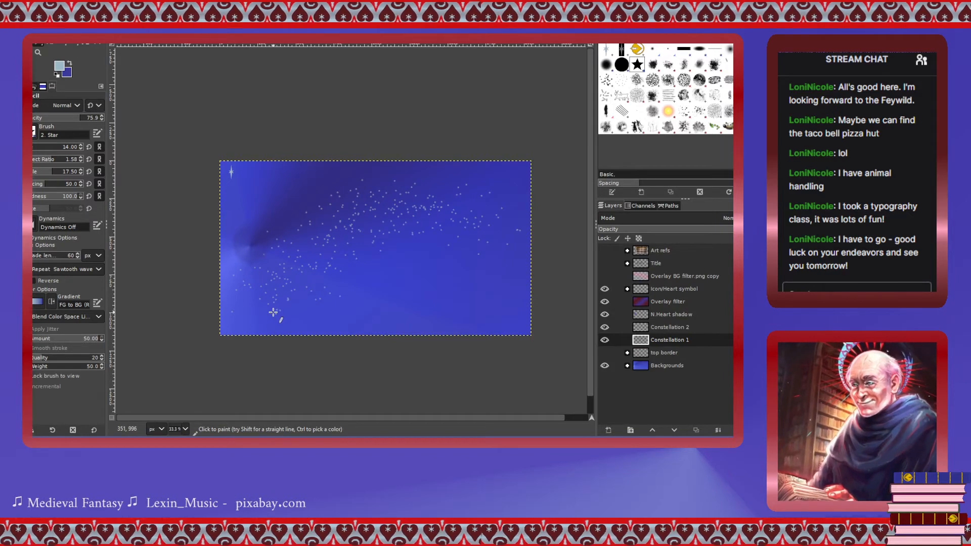
drag(438, 323, 545, 321)
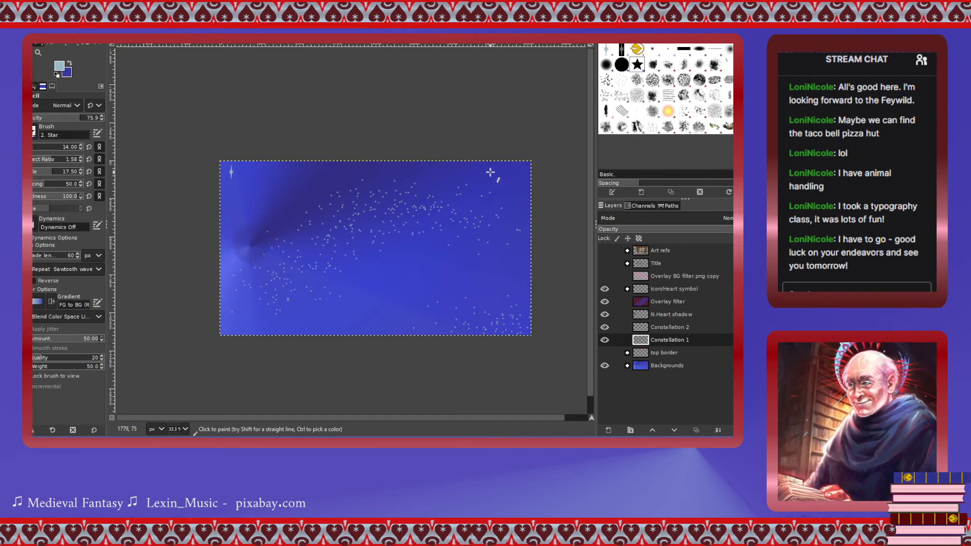
drag(492, 174, 378, 213)
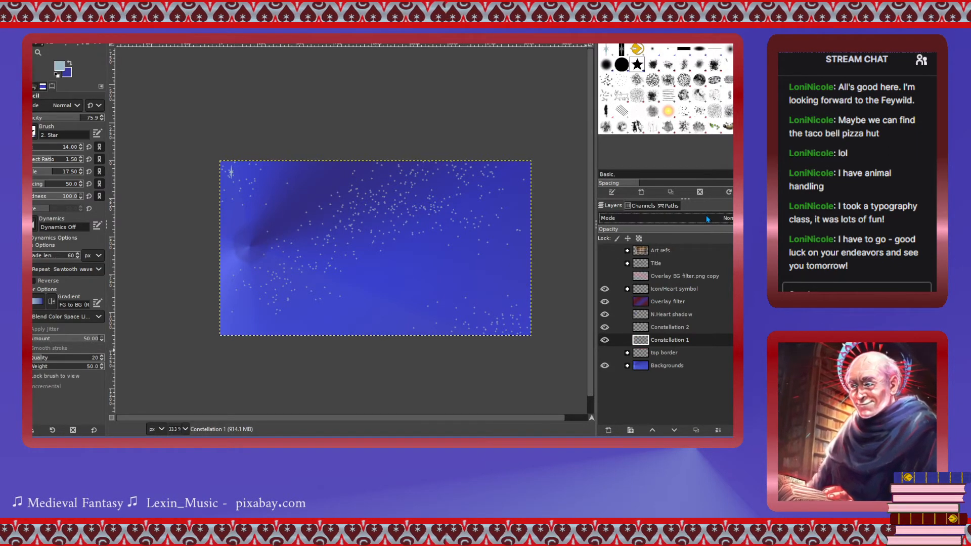
click(631, 419)
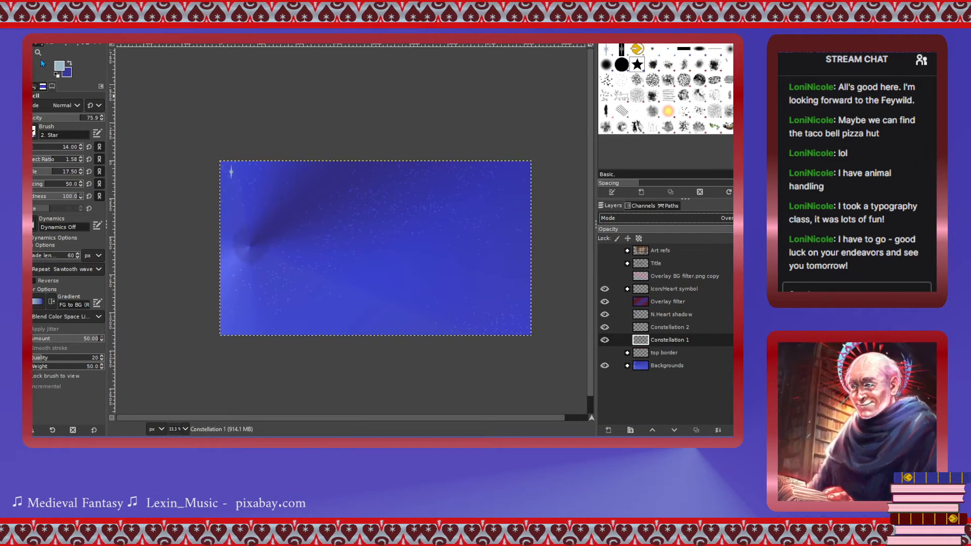
Thin out the Constellation 1 stars with the Eraser, applying jitter with amount 50 and raising the opacity to 100.
click(57, 45)
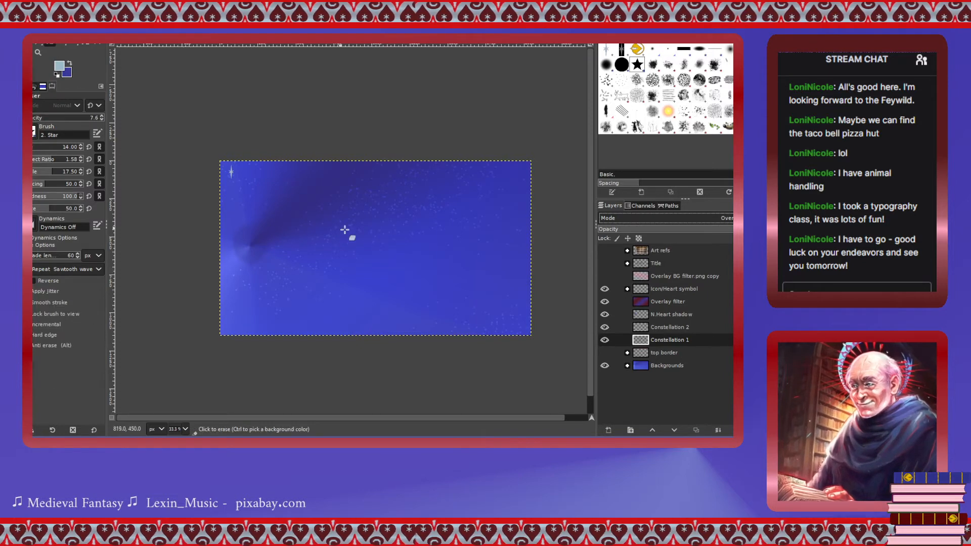
click(280, 273)
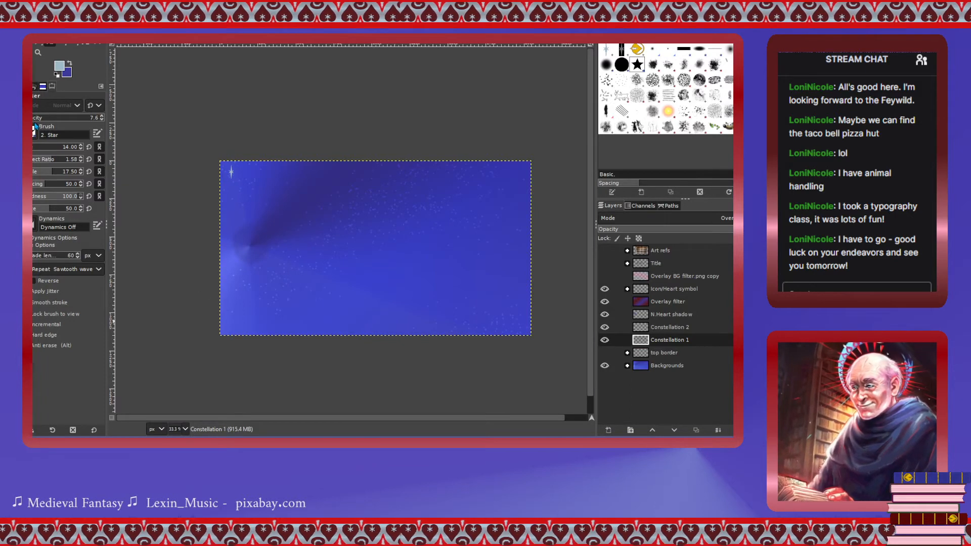
click(33, 293)
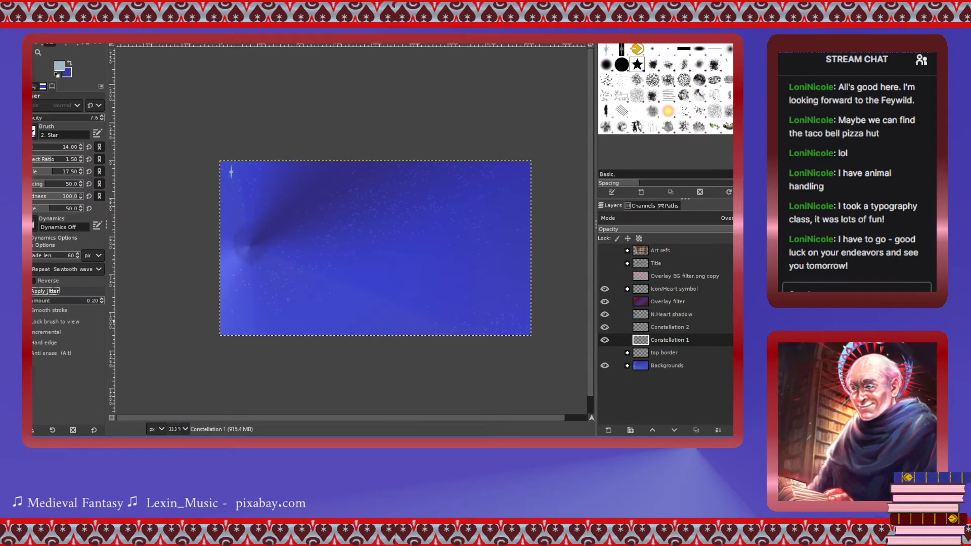
click(88, 304)
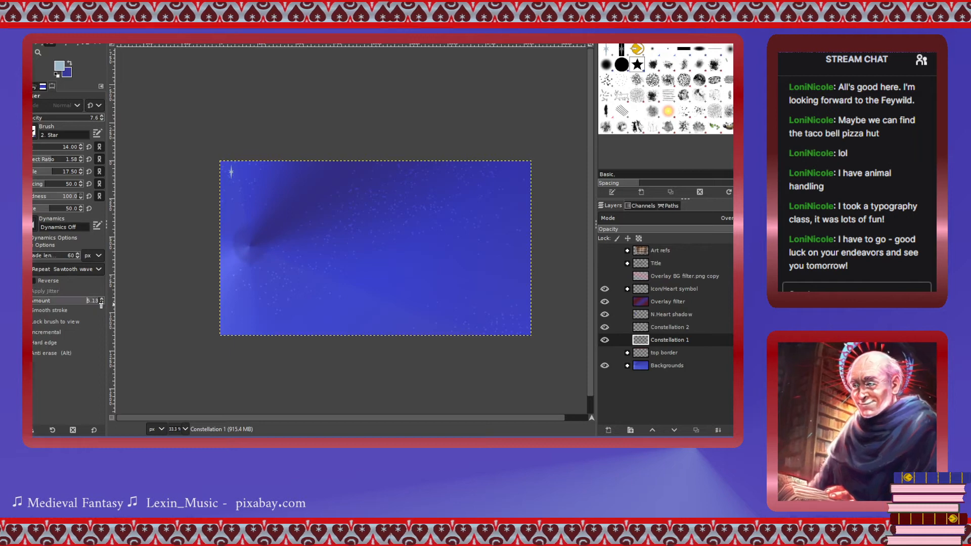
text(50)
key(Return)
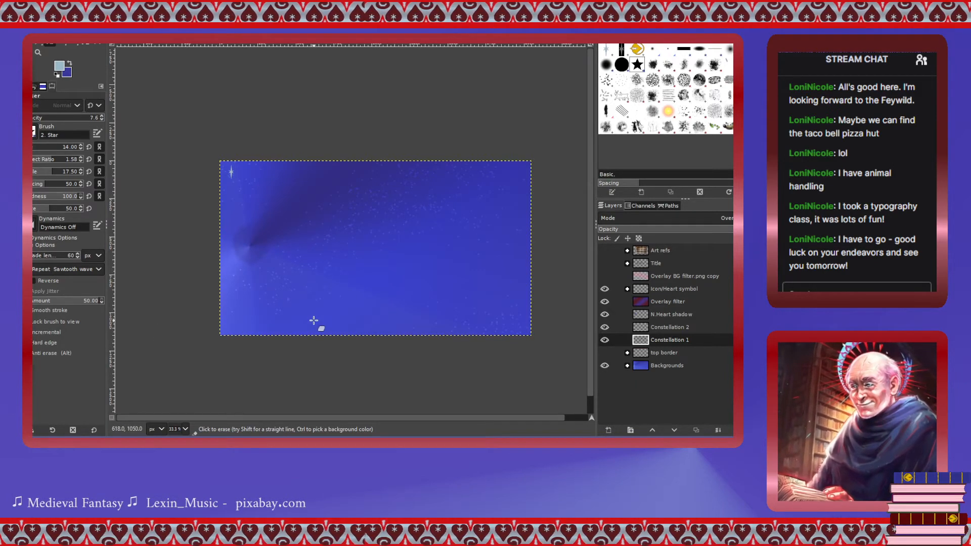
key(ctrl)
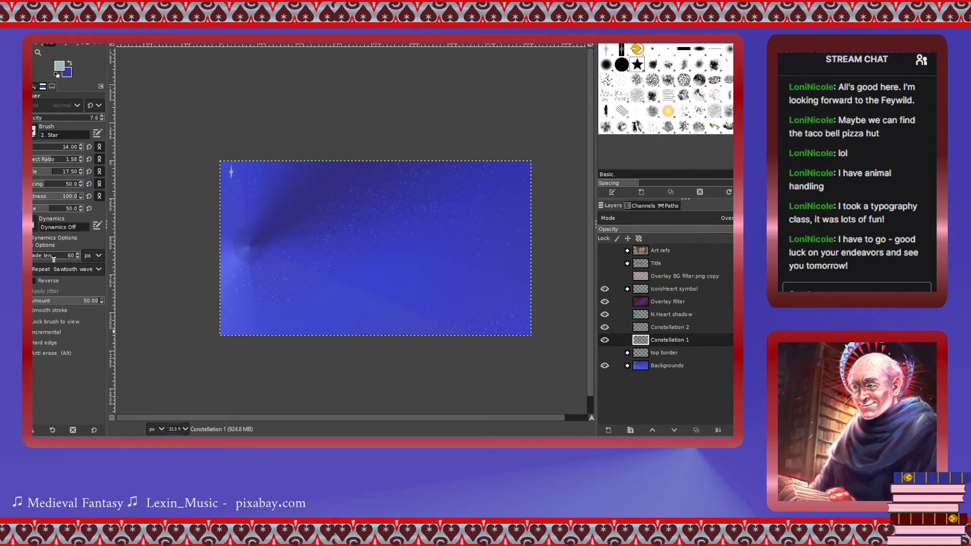
click(98, 121)
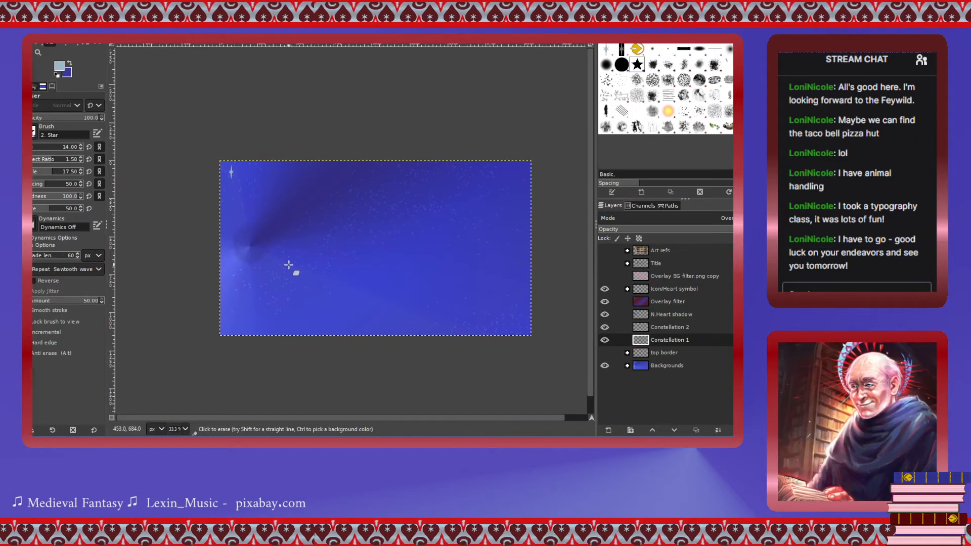
key(ctrl)
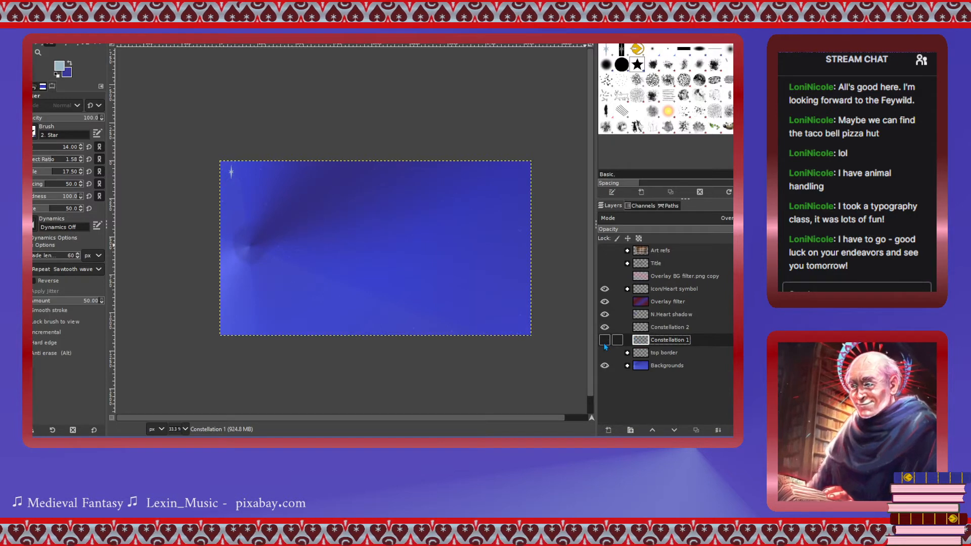
Make Constellation 2 the active layer with Constellation 1 hidden, and choose the Pencil with the Grunge 01 brush.
click(642, 329)
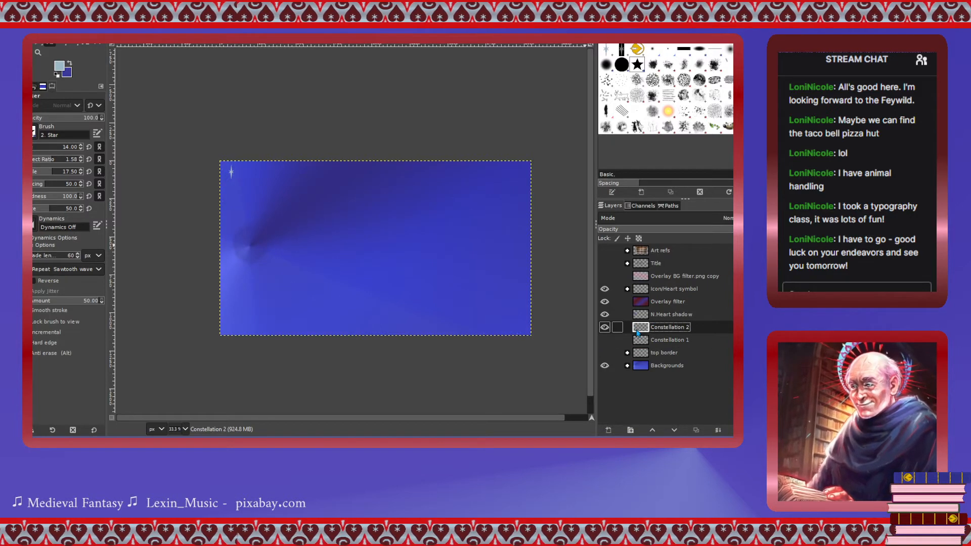
click(40, 45)
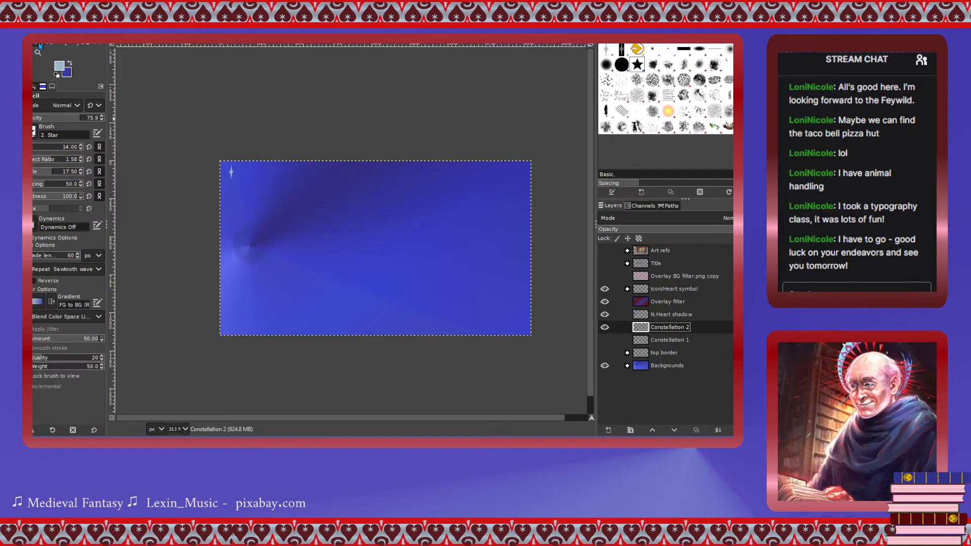
click(654, 97)
Try stamping Grunge 01 blotches at size 256 across the canvas and undo them all.
click(404, 233)
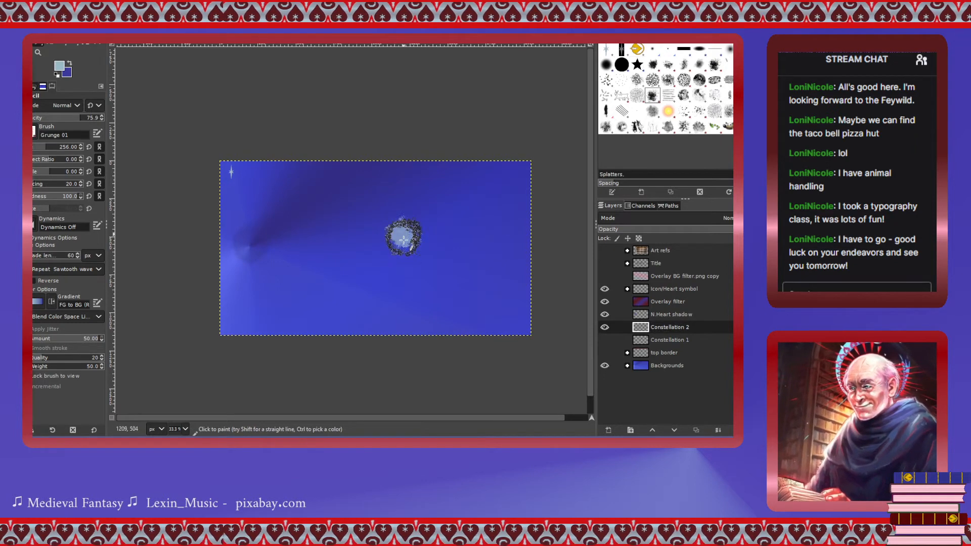
key(ctrl+z)
click(433, 317)
click(503, 319)
click(391, 180)
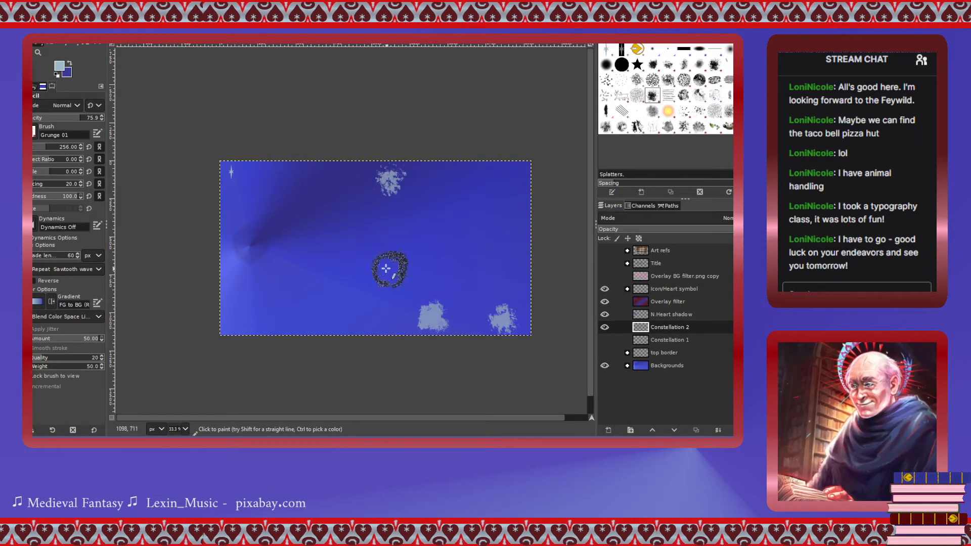
click(361, 274)
click(234, 330)
click(360, 248)
click(300, 268)
key(ctrl+z)
key(ctrl+z)
key(ctrl+z)
key(ctrl+z)
key(ctrl+z)
key(ctrl+z)
key(ctrl+z)
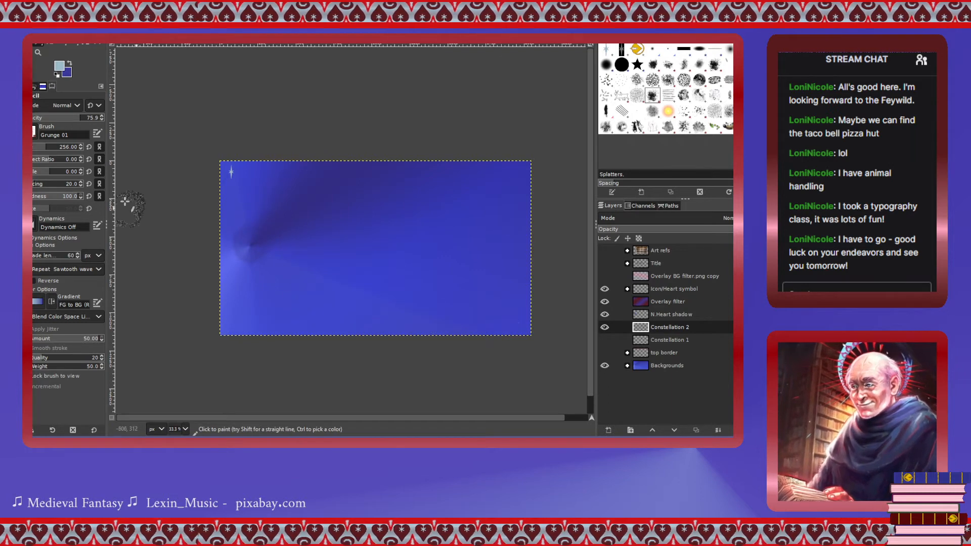
Reduce the Grunge 01 brush to size 3, try a rising diagonal stroke across the canvas and undo it.
drag(44, 146, 33, 146)
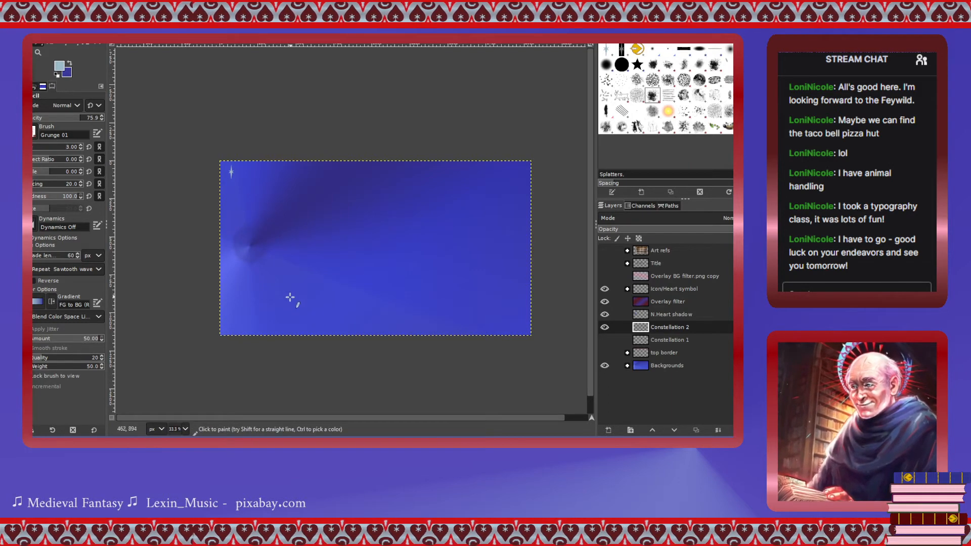
mouse_move(287, 300)
mouse_down()
mouse_move(297, 272)
mouse_move(493, 222)
mouse_up()
key(ctrl+z)
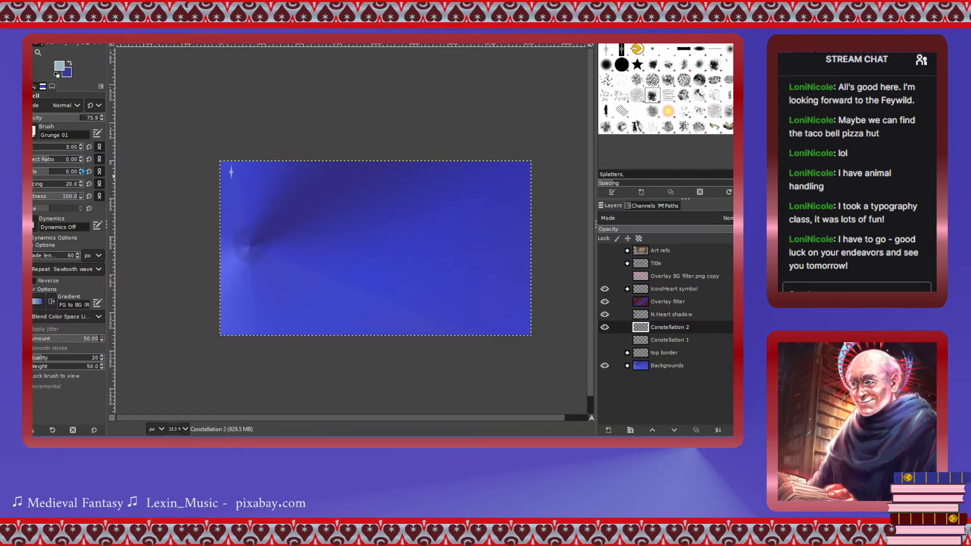
Scatter Grunge 01 dots at size 37 through the middle of the canvas, try erasing some, and undo the strokes.
drag(44, 154, 47, 154)
mouse_move(328, 306)
mouse_down()
mouse_move(353, 265)
mouse_move(425, 267)
mouse_up()
key(ctrl)
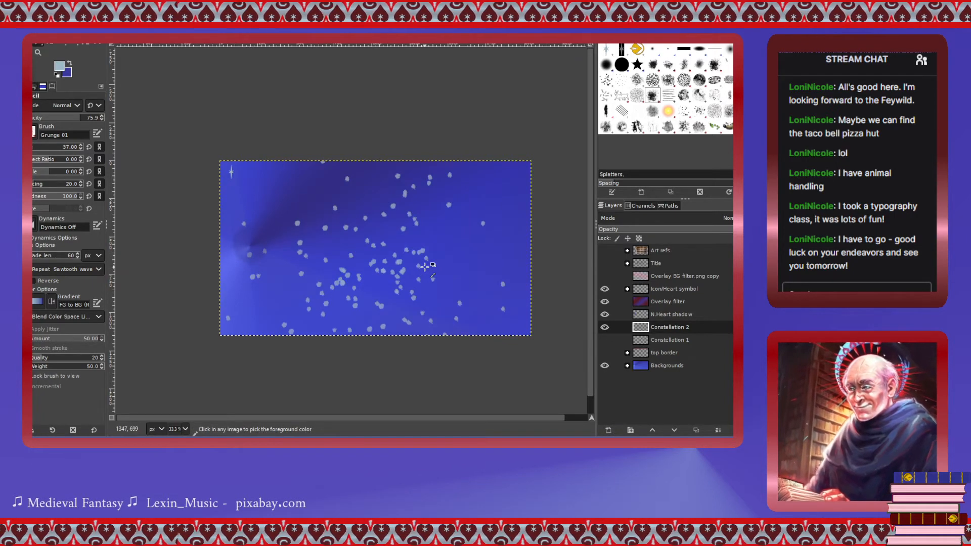
click(52, 45)
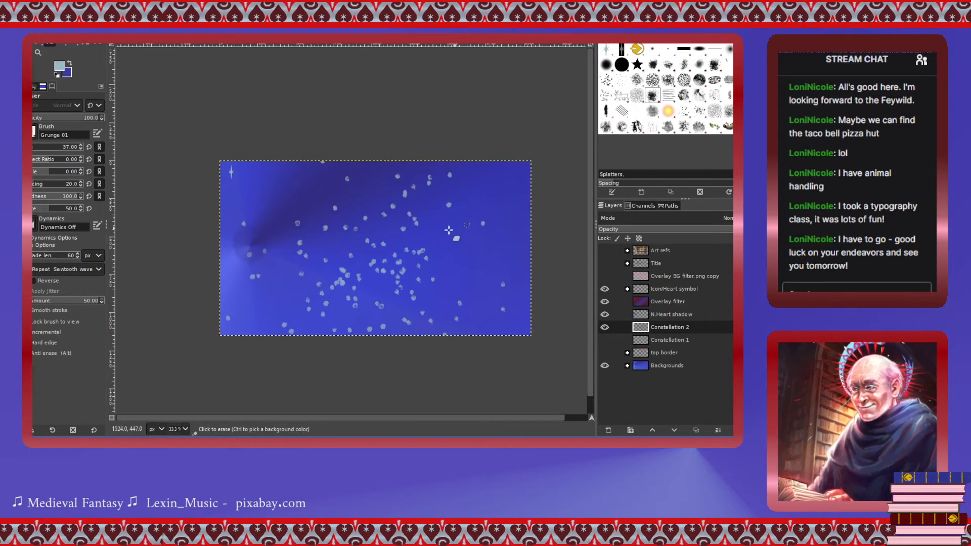
click(446, 197)
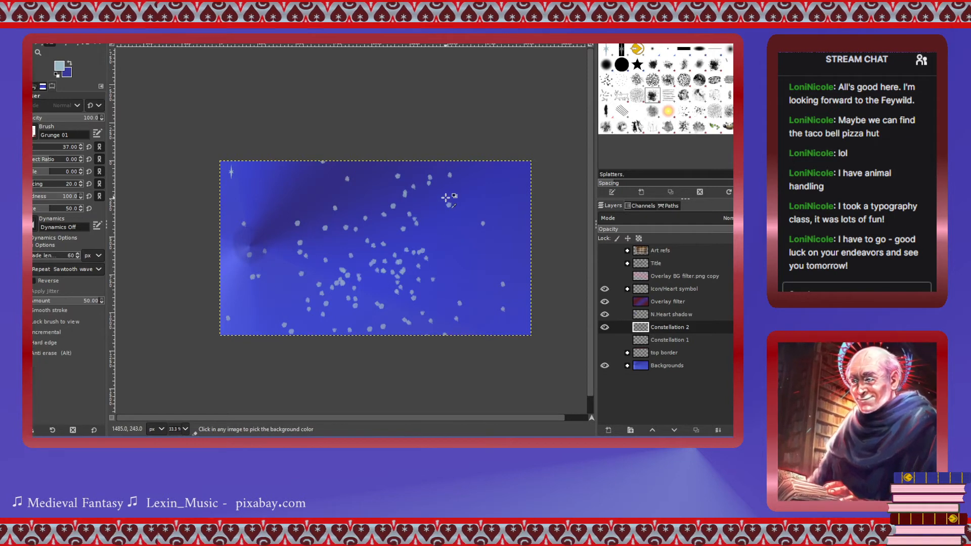
key(ctrl+z)
key(ctrl+z)
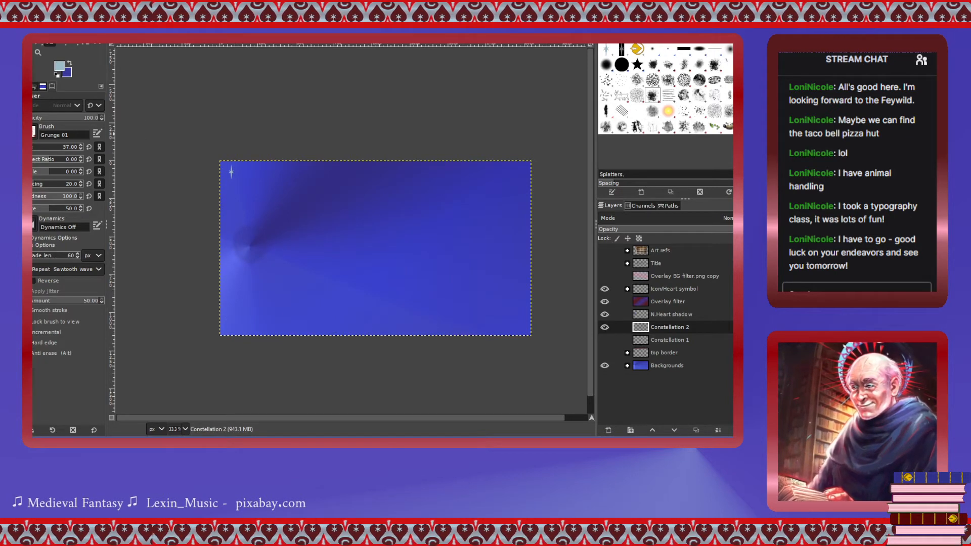
Scatter size 60 Sparks with the Pencil, try Overlay mode on Constellation 2, restore Normal mode and undo the stroke.
key(n)
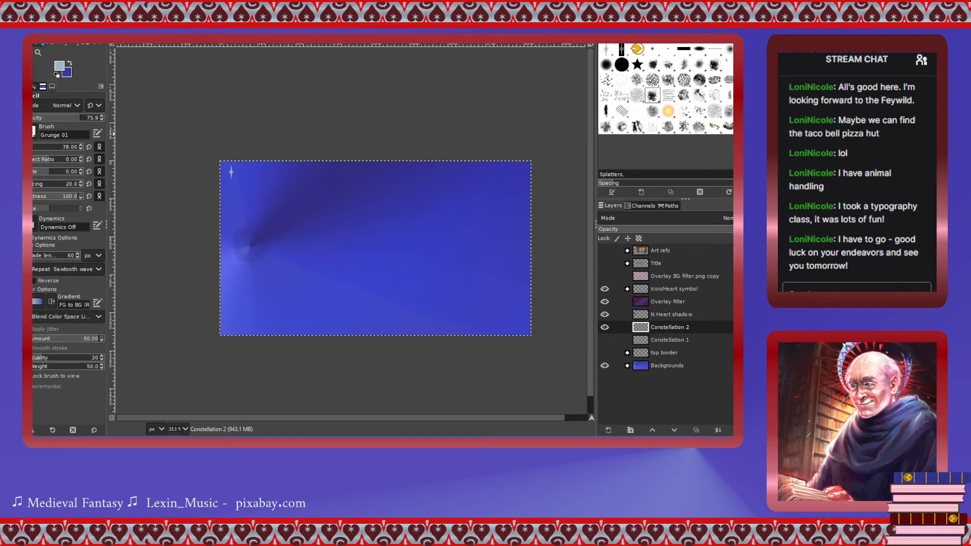
click(668, 111)
drag(436, 222, 347, 254)
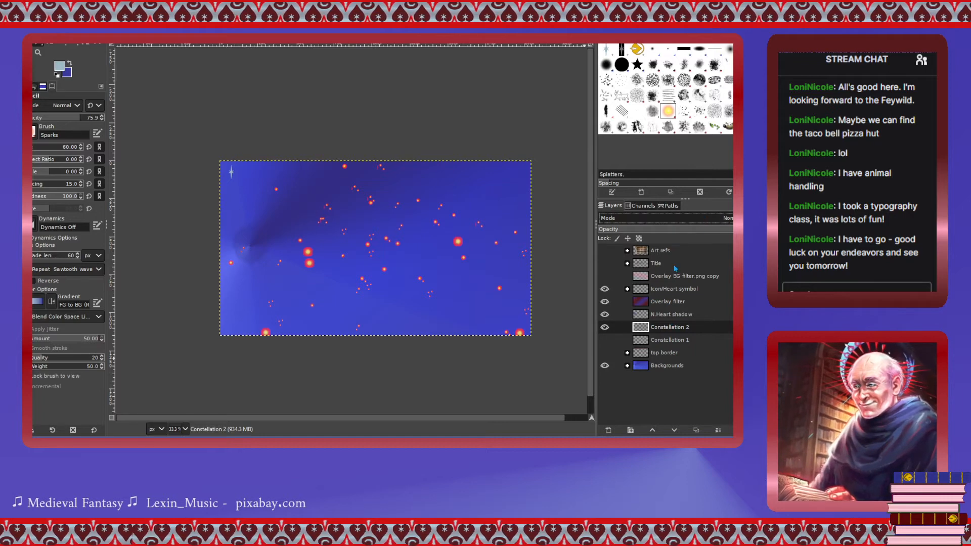
click(628, 426)
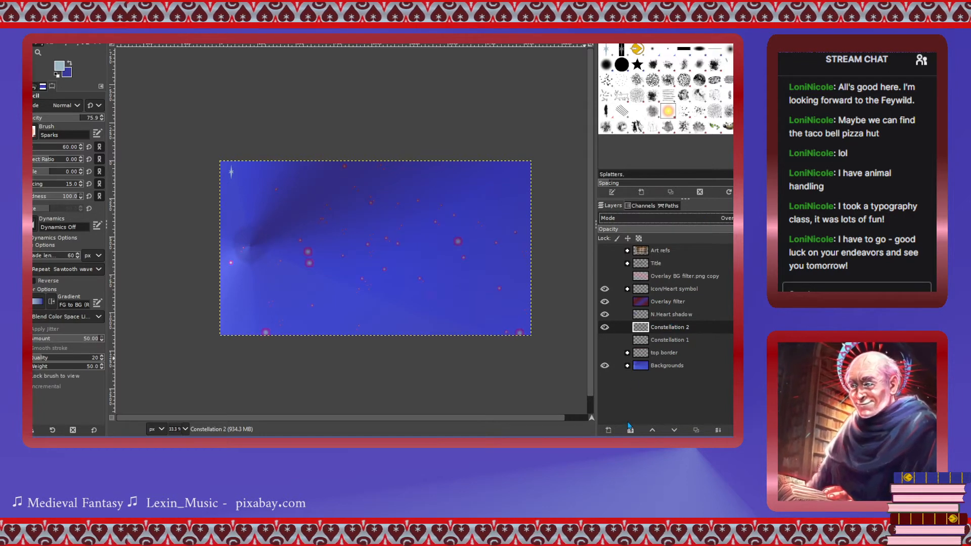
click(643, 218)
click(645, 236)
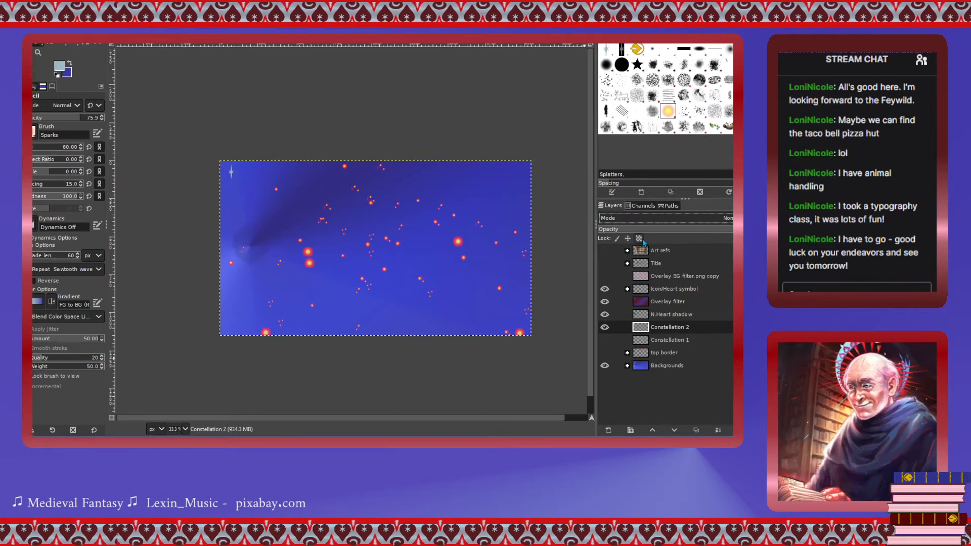
key(ctrl+z)
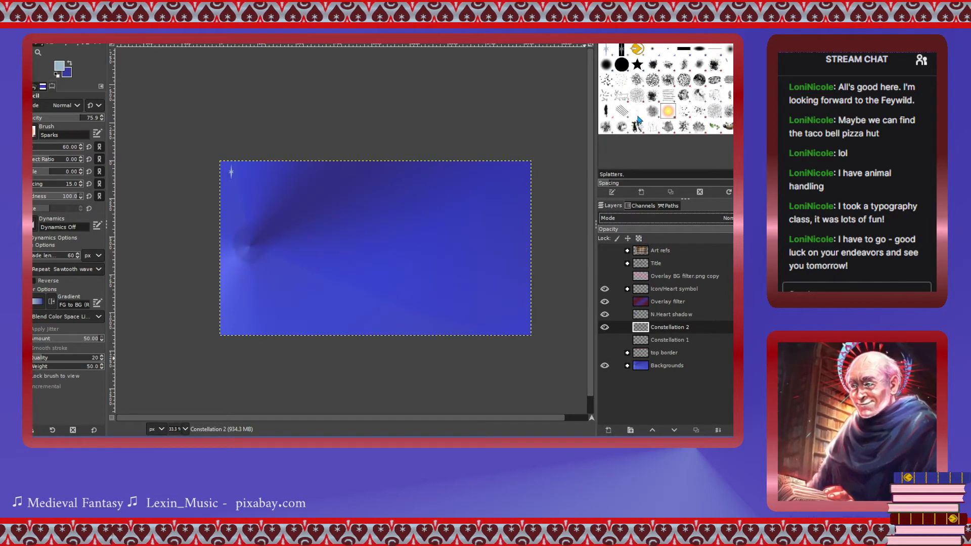
Try scattering marks with the Pencil 03 brush at size 32 across the canvas and undo the stroke.
click(606, 110)
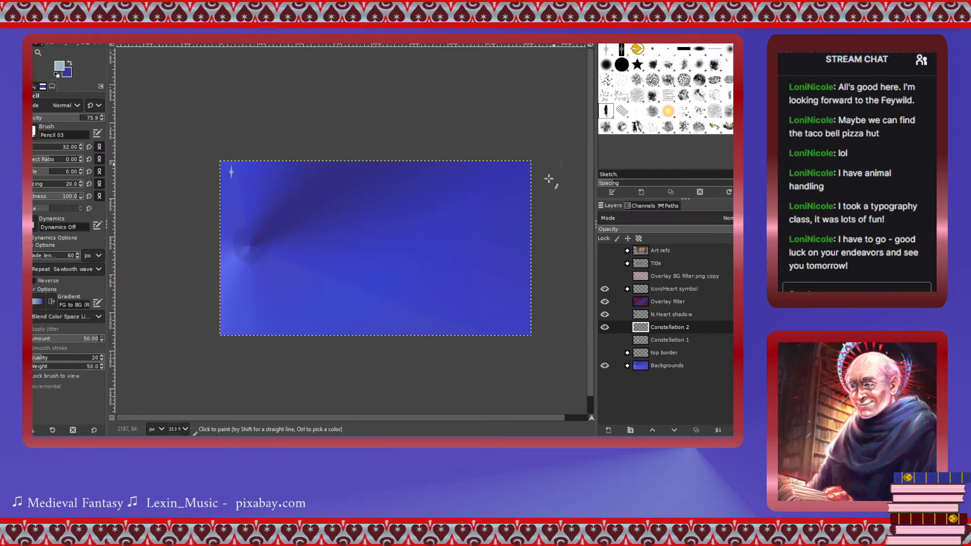
mouse_move(476, 268)
mouse_down()
mouse_move(418, 239)
mouse_move(330, 282)
mouse_up()
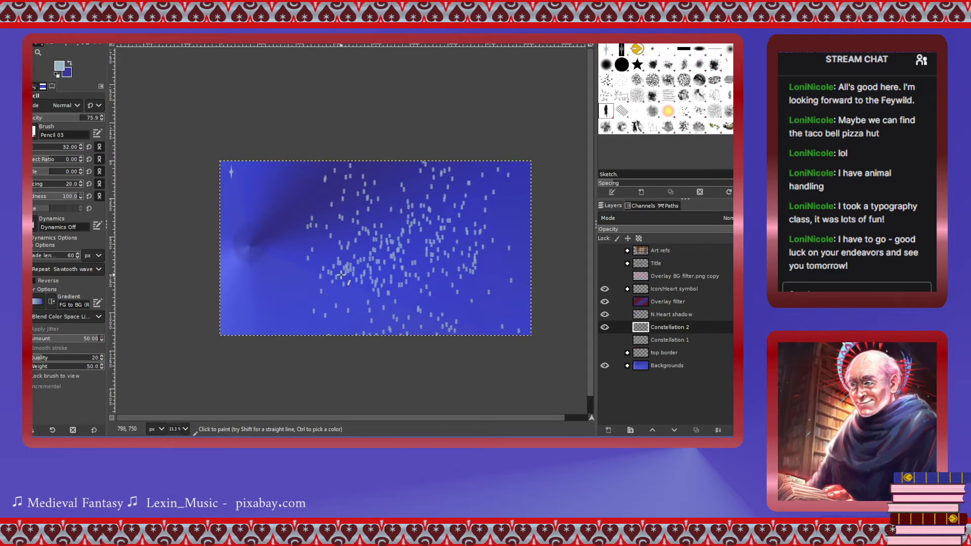
key(ctrl+z)
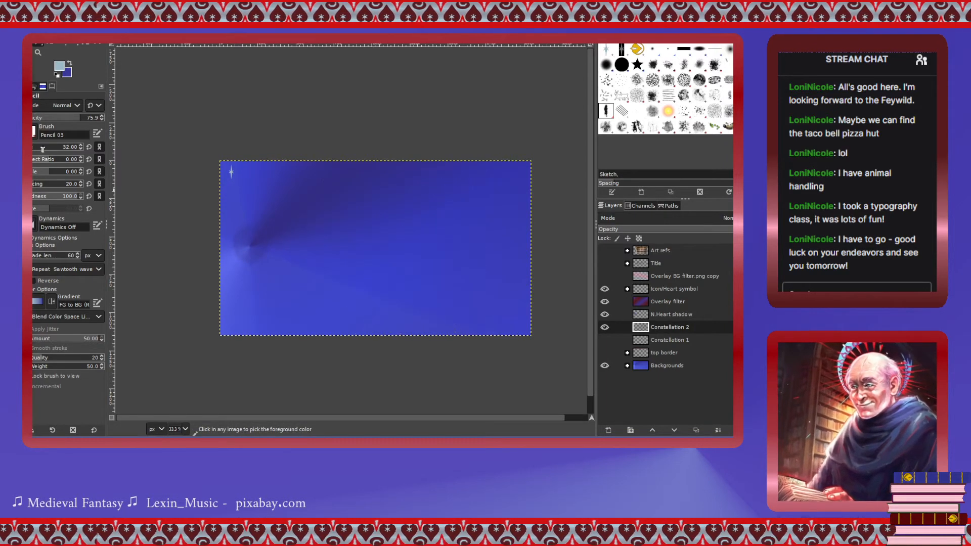
Try stamping the Vegetation 01 brush at size 170 around the canvas and undo all the stamps.
click(683, 126)
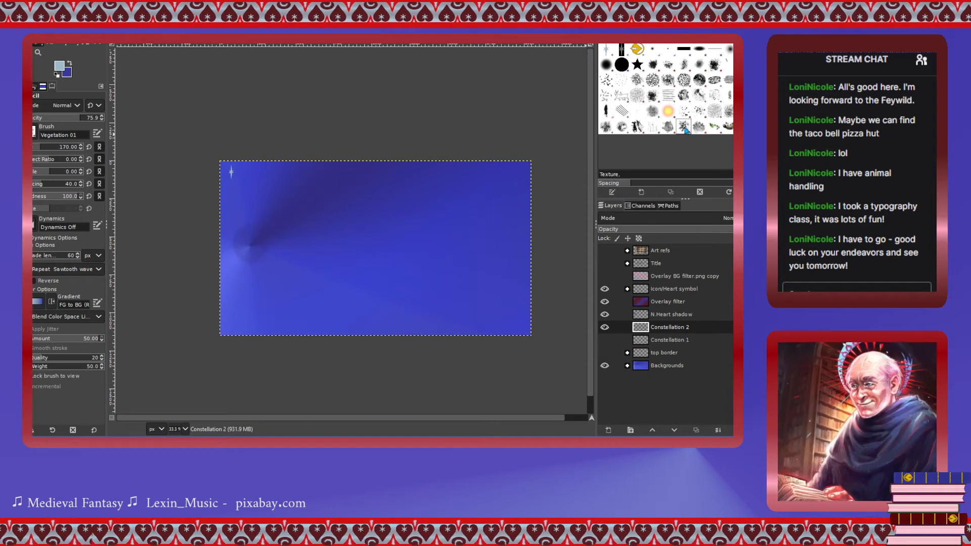
click(488, 232)
click(495, 273)
click(390, 261)
click(317, 290)
click(272, 310)
click(326, 213)
click(265, 301)
click(369, 225)
click(458, 187)
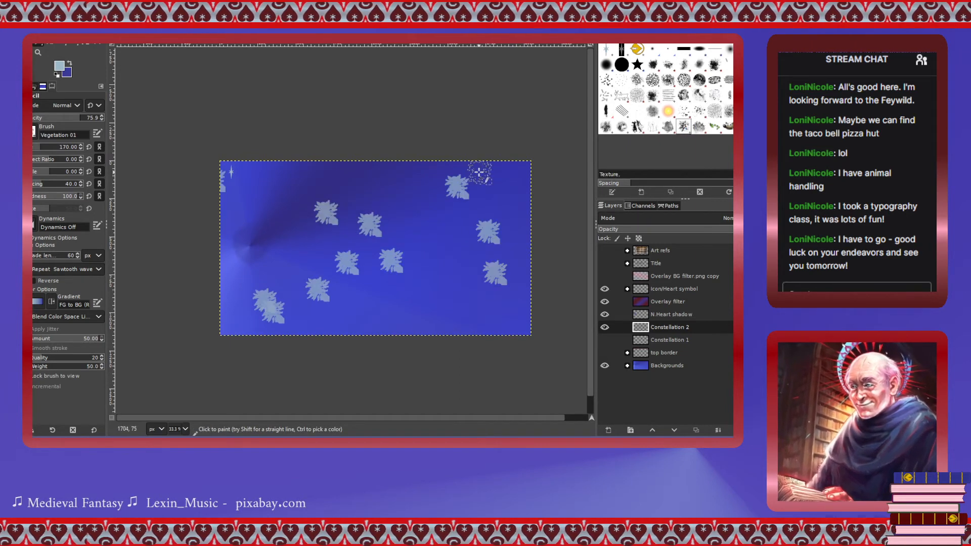
key(ctrl+z)
key(ctrl+z)
key(ctrl+z)
key(ctrl+z)
key(ctrl+z)
key(ctrl+z)
key(ctrl+z)
key(ctrl+z)
key(ctrl+z)
Try stamping the Vegetation 02 brush at size 170 around the canvas and undo all the stamps.
click(699, 126)
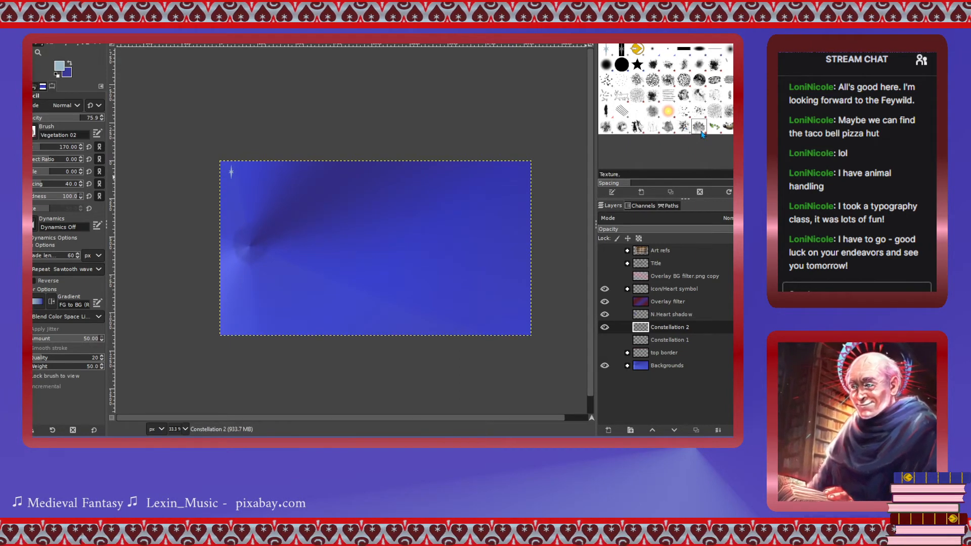
click(475, 219)
click(411, 220)
click(400, 310)
click(344, 253)
click(377, 222)
click(514, 239)
key(ctrl+z)
key(ctrl+z)
key(ctrl+z)
key(ctrl+z)
key(ctrl+z)
key(ctrl+z)
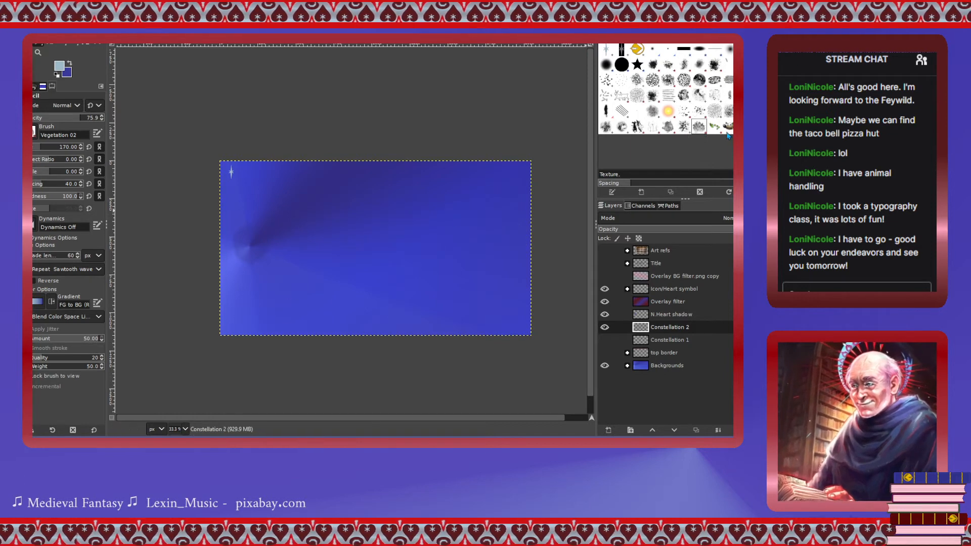
Stamp the Wilber brush at size 800 several times on the Constellation 2 layer and undo every stamp.
click(729, 127)
click(471, 261)
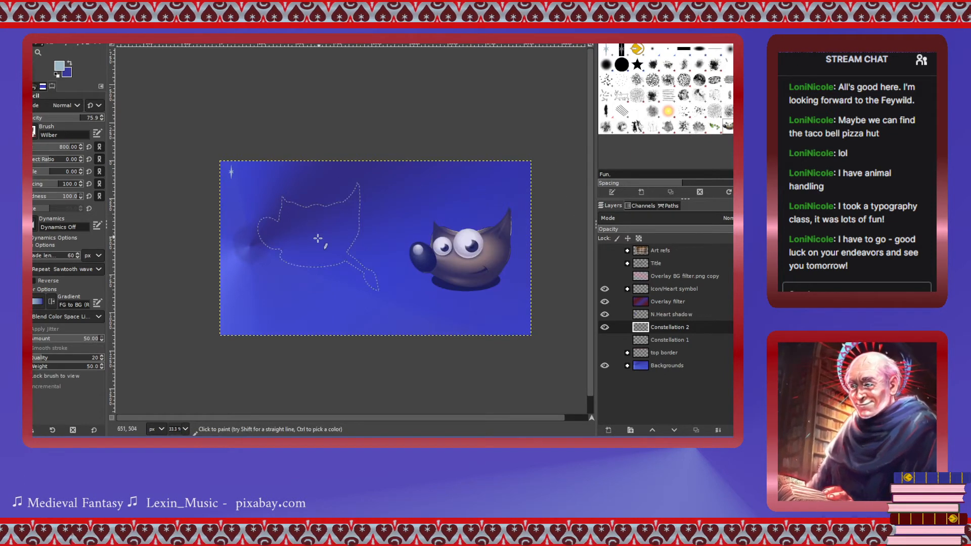
click(323, 233)
click(264, 246)
click(420, 343)
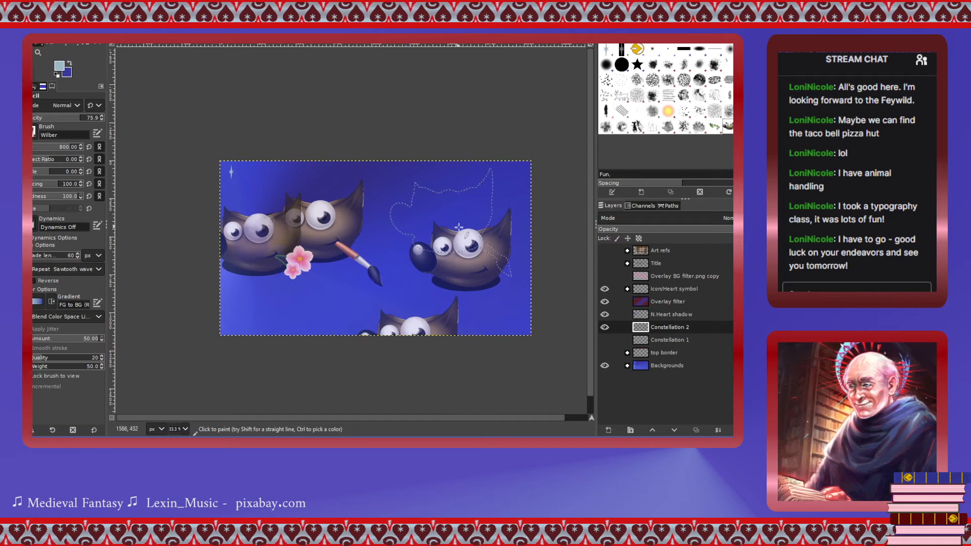
click(517, 119)
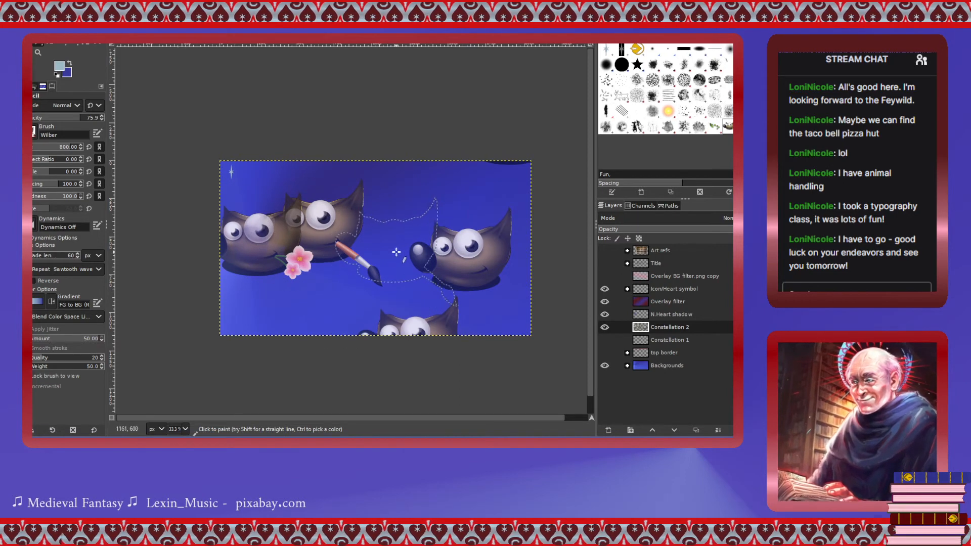
key(ctrl+z)
key(ctrl+z)
key(ctrl+z)
key(ctrl+z)
key(ctrl+z)
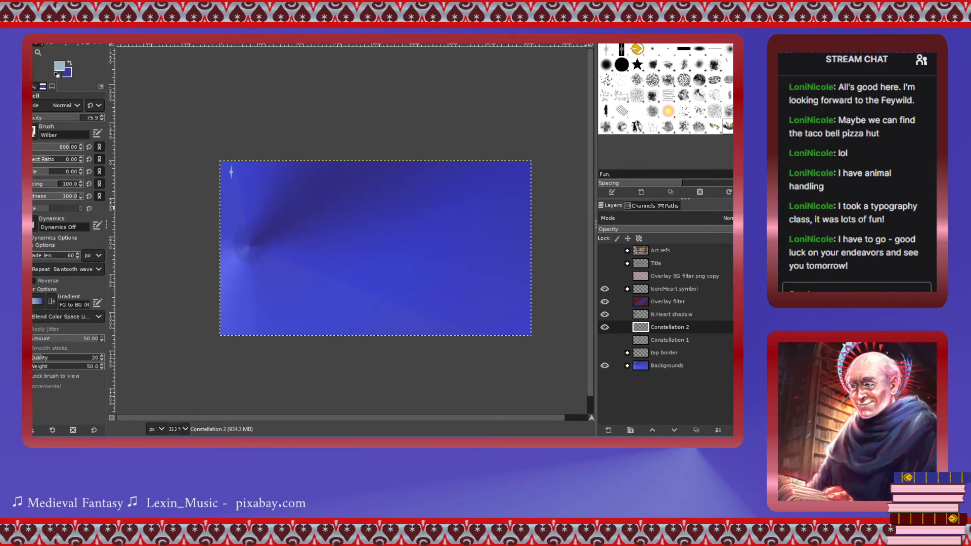
Try stamping the z Pepper brush at size 220 around the Constellation 2 layer and undo all the stamps.
click(727, 125)
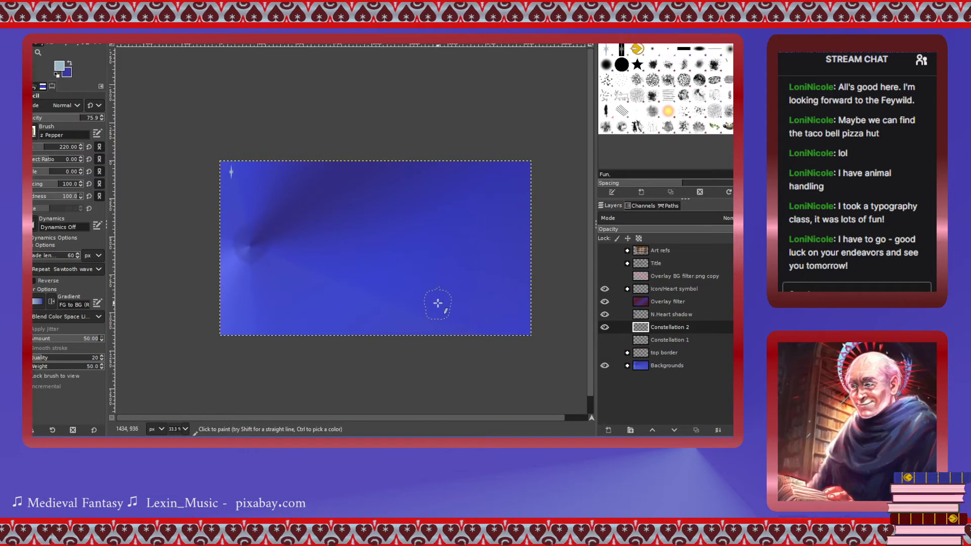
click(440, 303)
click(261, 336)
click(284, 177)
click(405, 253)
click(313, 315)
click(412, 268)
click(484, 204)
click(528, 179)
click(522, 209)
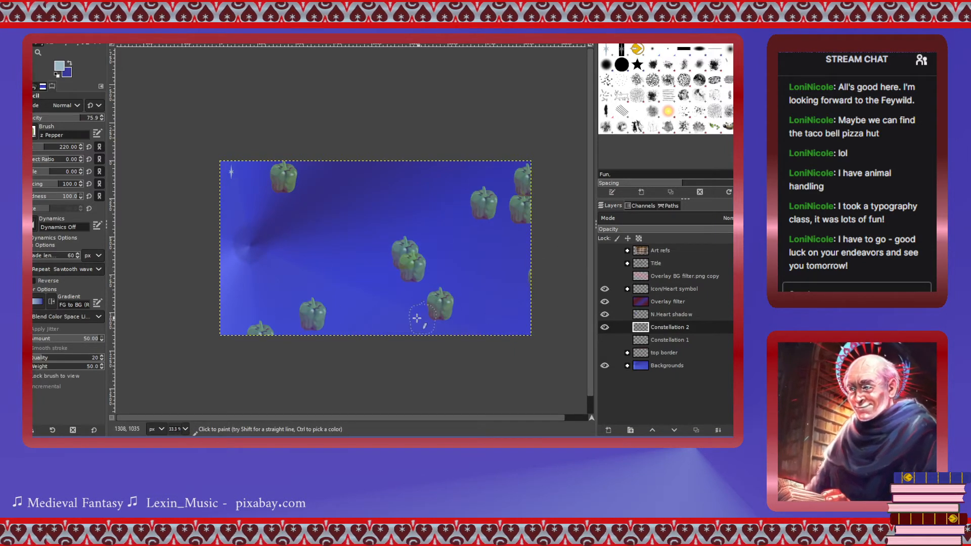
key(ctrl+z)
key(ctrl+z)
key(ctrl+z)
key(ctrl+z)
key(ctrl+z)
key(ctrl+z)
key(ctrl+z)
key(ctrl+z)
key(ctrl+z)
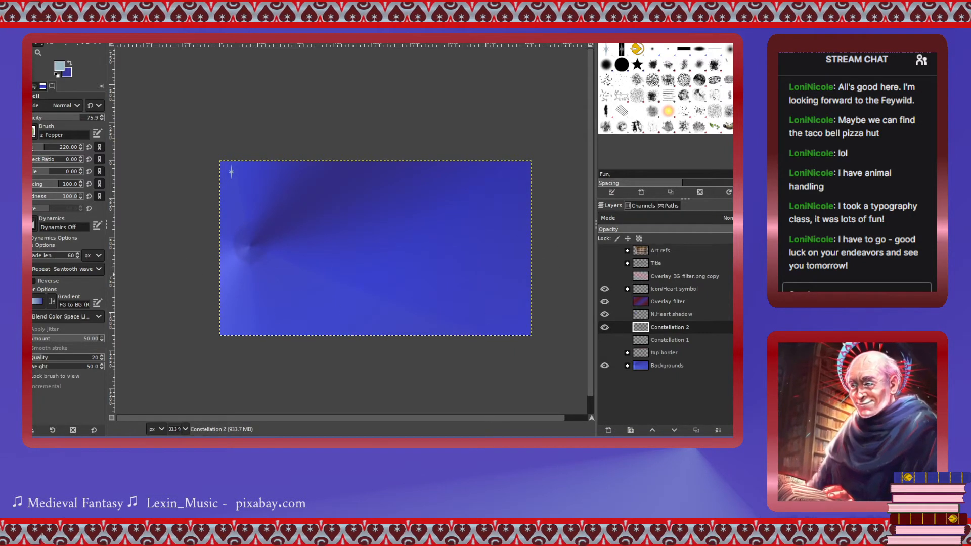
Try scattering the z Pepper brush at size 12 across the canvas, undo the scatter, and return to the Pencil.
click(26, 147)
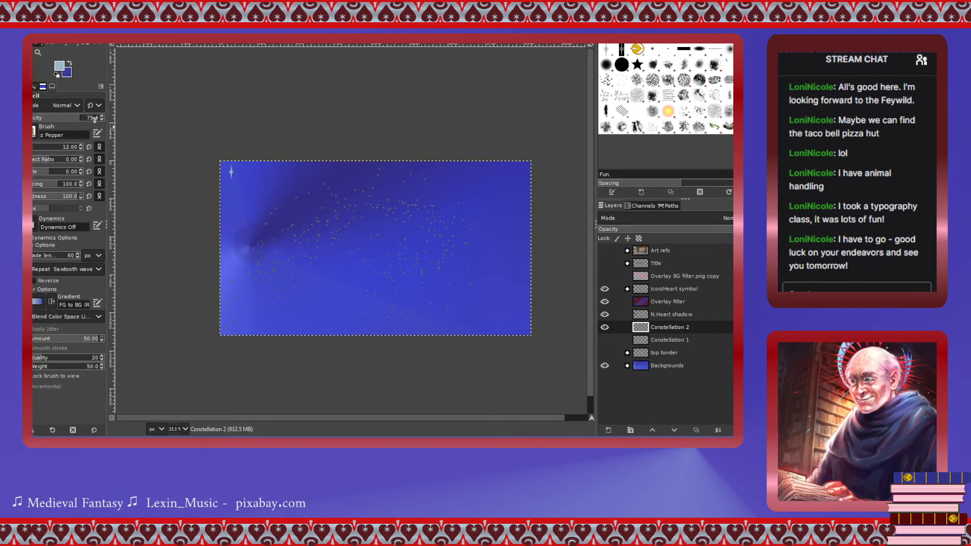
click(50, 46)
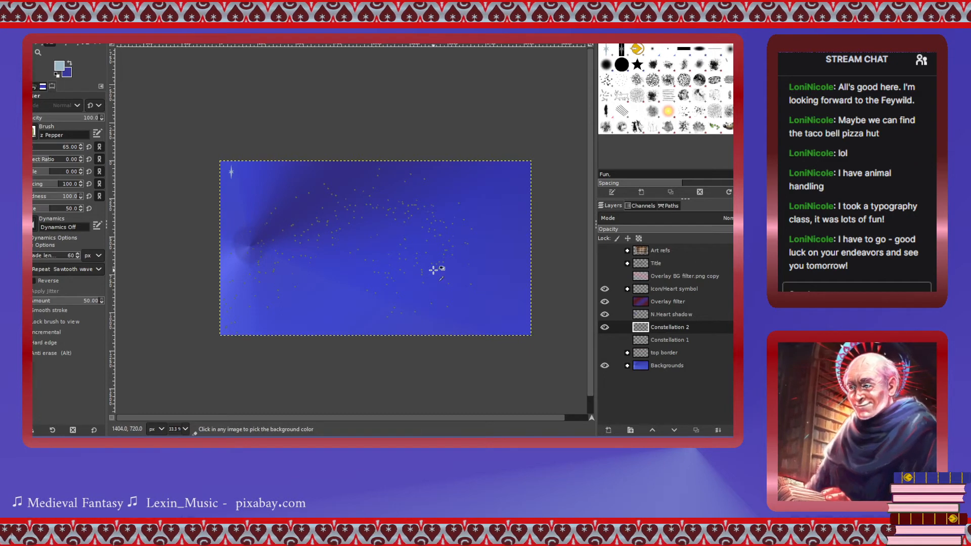
key(ctrl+z)
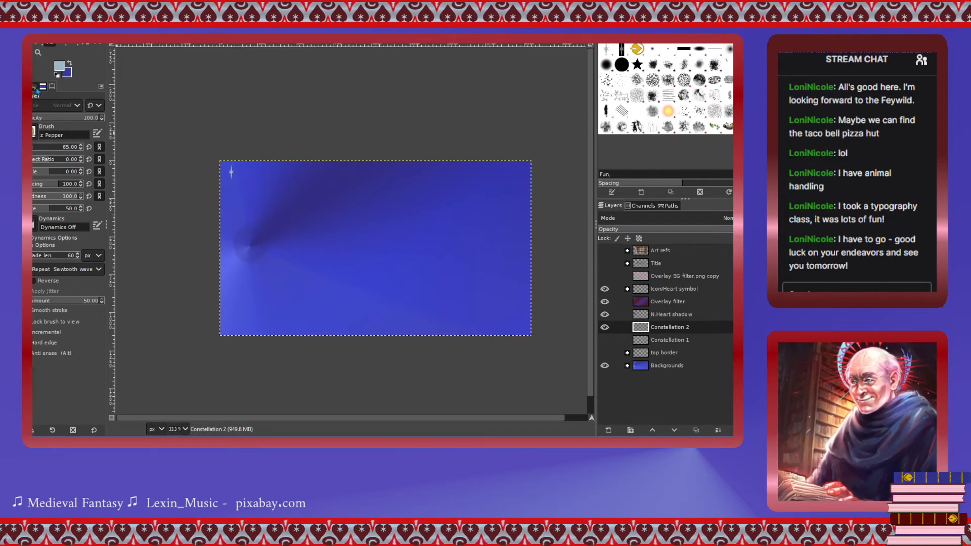
key(n)
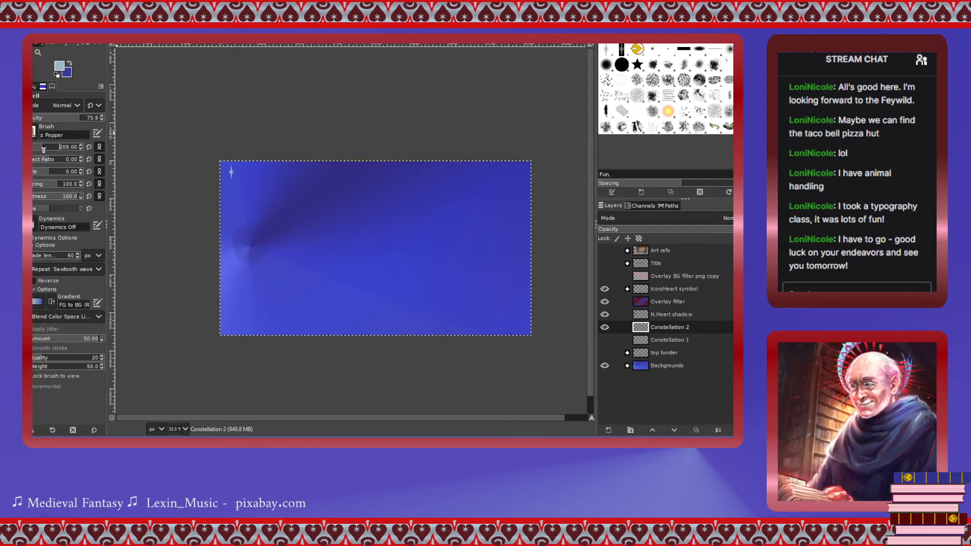
Try scattering the Texture Hose 01 brush at size 150 and the texture brush preceding it, undoing each stroke.
click(638, 129)
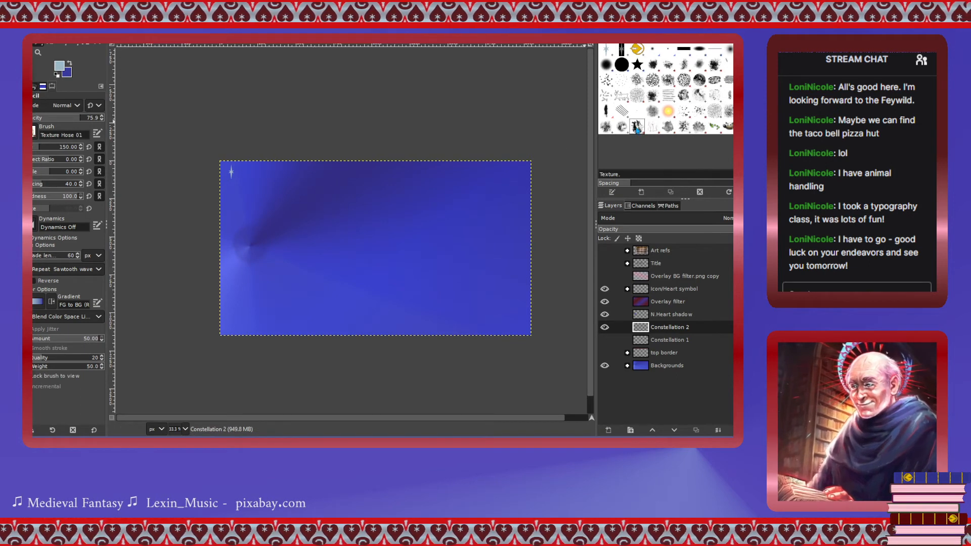
mouse_move(443, 256)
mouse_down()
mouse_move(332, 235)
mouse_move(283, 300)
mouse_move(223, 282)
mouse_up()
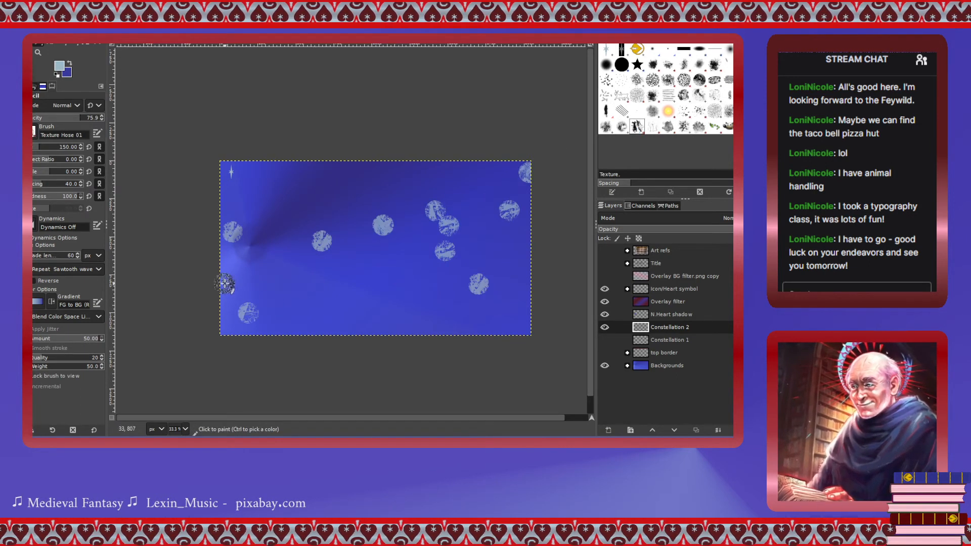
key(ctrl+z)
click(622, 127)
mouse_move(452, 295)
mouse_down()
mouse_move(395, 248)
mouse_move(293, 310)
mouse_up()
key(ctrl+z)
Try strokes with the Texture 01 brush at size 225 and Texture Hose 02 at size 150, undoing each.
click(606, 127)
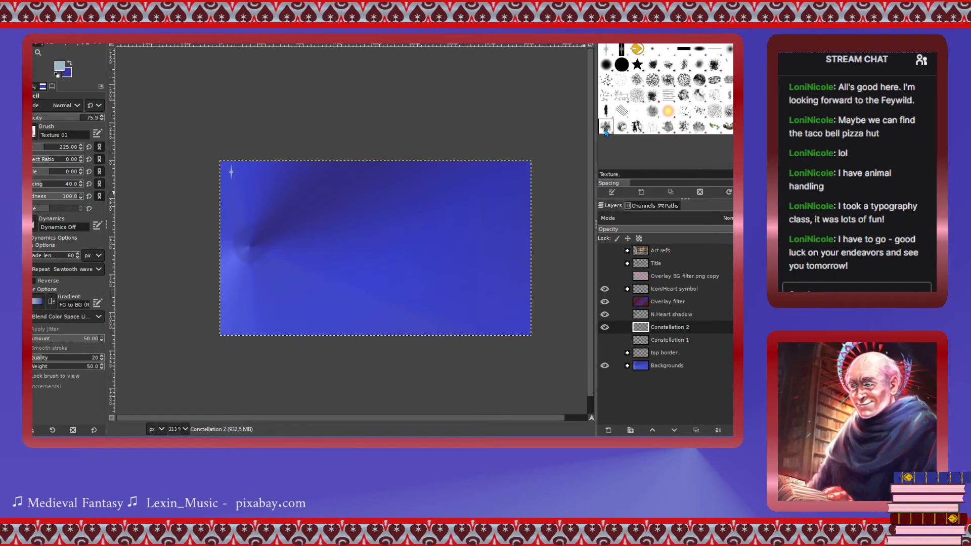
mouse_move(436, 301)
mouse_down()
mouse_move(449, 265)
mouse_move(369, 230)
mouse_move(306, 316)
mouse_up()
key(ctrl+z)
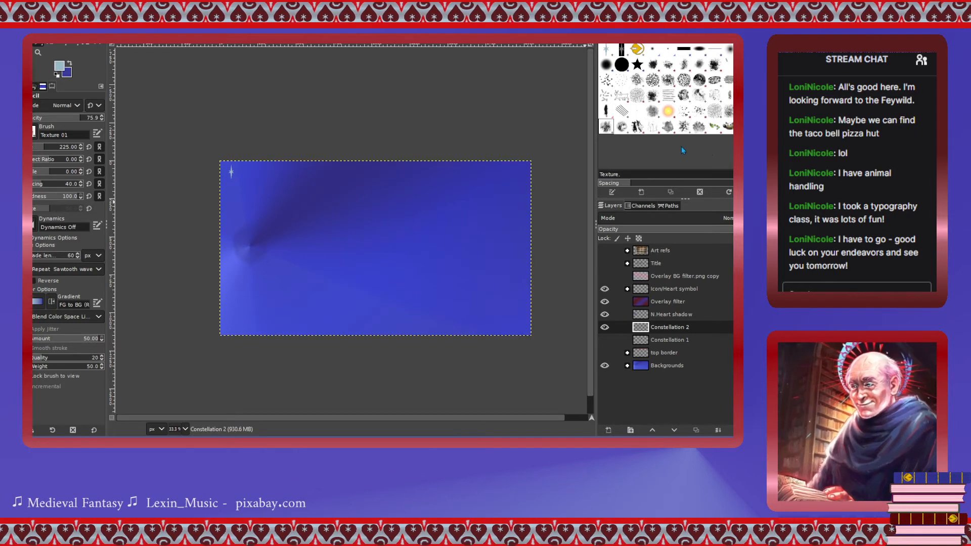
click(651, 128)
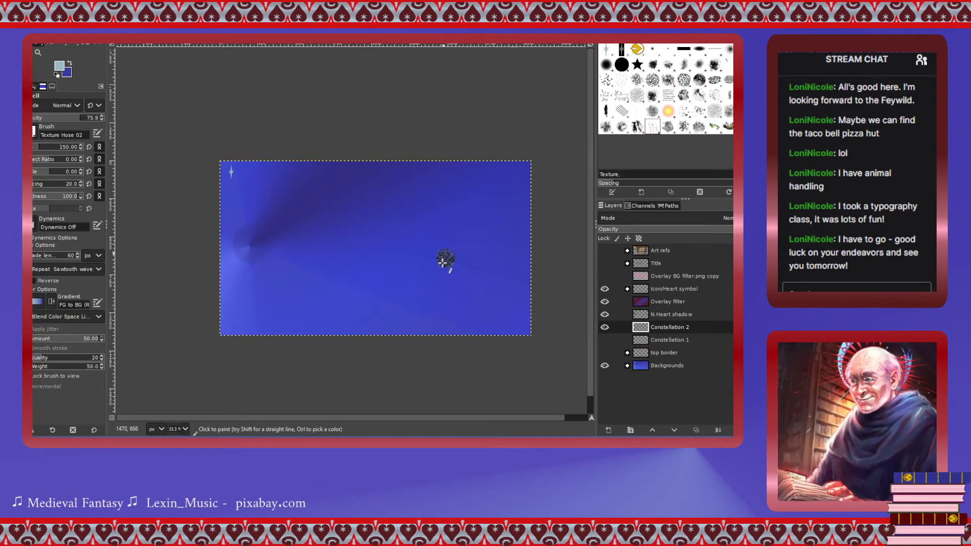
mouse_move(444, 263)
mouse_down()
mouse_move(353, 256)
mouse_move(412, 275)
mouse_up()
key(ctrl+z)
Try stamping the Texture Hose 03 brush at size 300 around the canvas and undo every stamp.
click(668, 128)
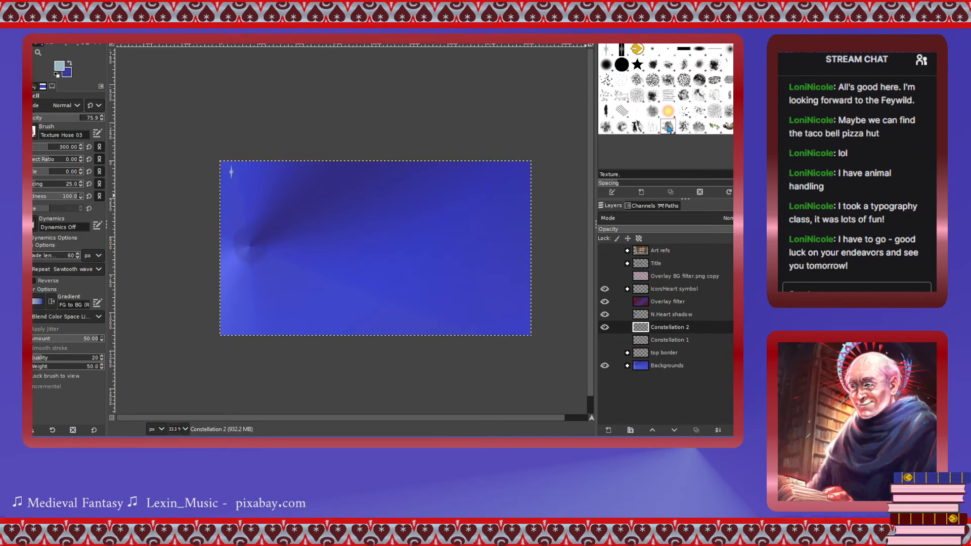
click(433, 284)
click(440, 219)
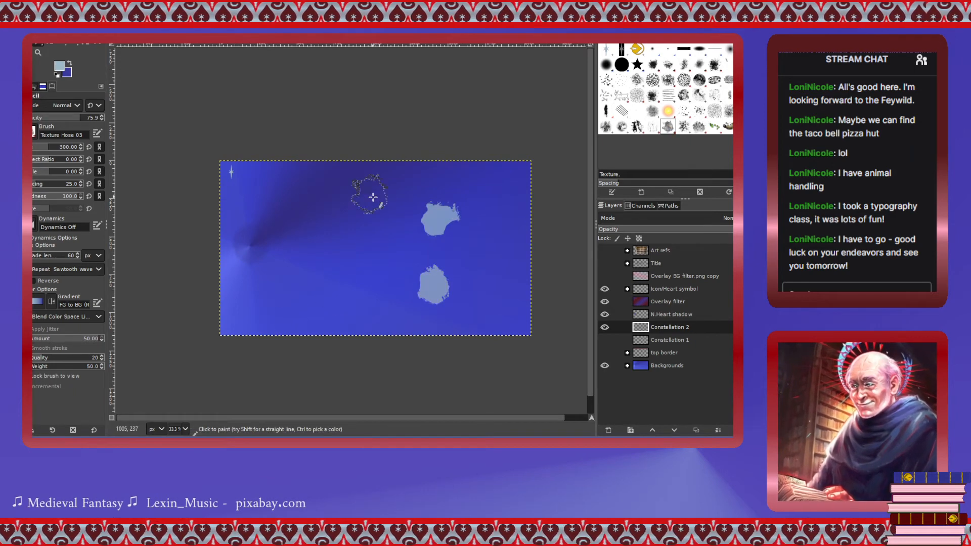
click(305, 302)
click(431, 317)
click(546, 329)
click(352, 318)
click(464, 189)
key(ctrl+z)
key(ctrl+z)
key(ctrl+z)
key(ctrl+z)
key(ctrl+z)
key(ctrl+z)
key(ctrl+z)
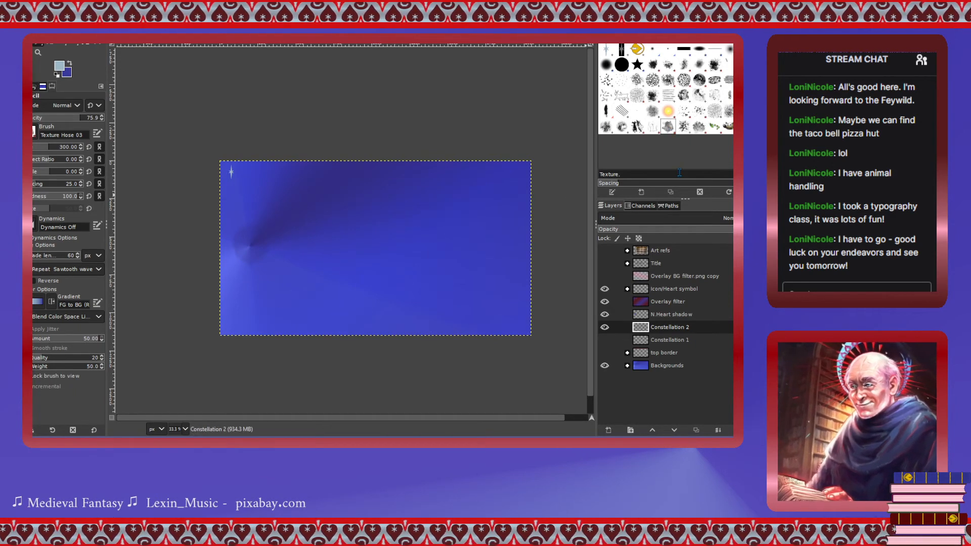
Try stamping the GEGL goat brush at size 532 three times on the canvas and undo all the stamps.
click(684, 128)
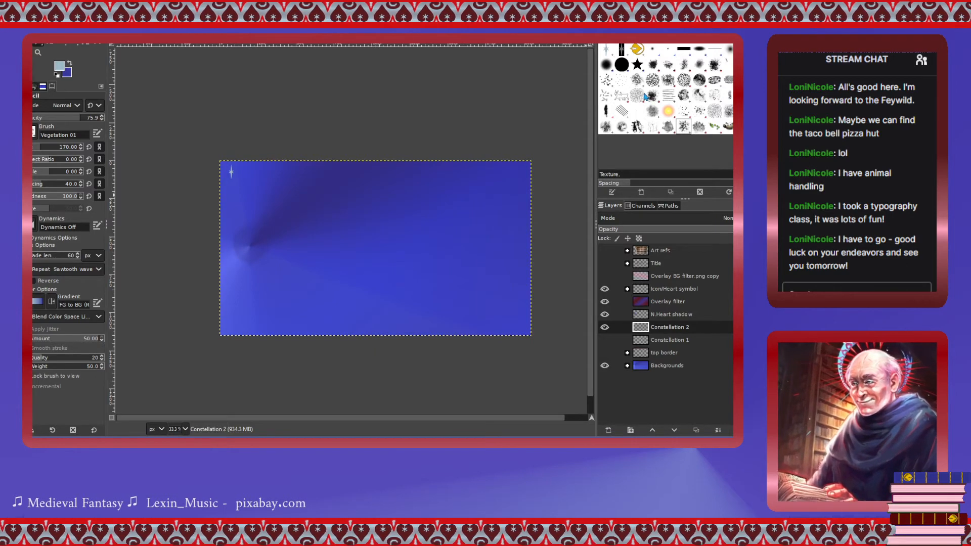
click(621, 96)
click(488, 281)
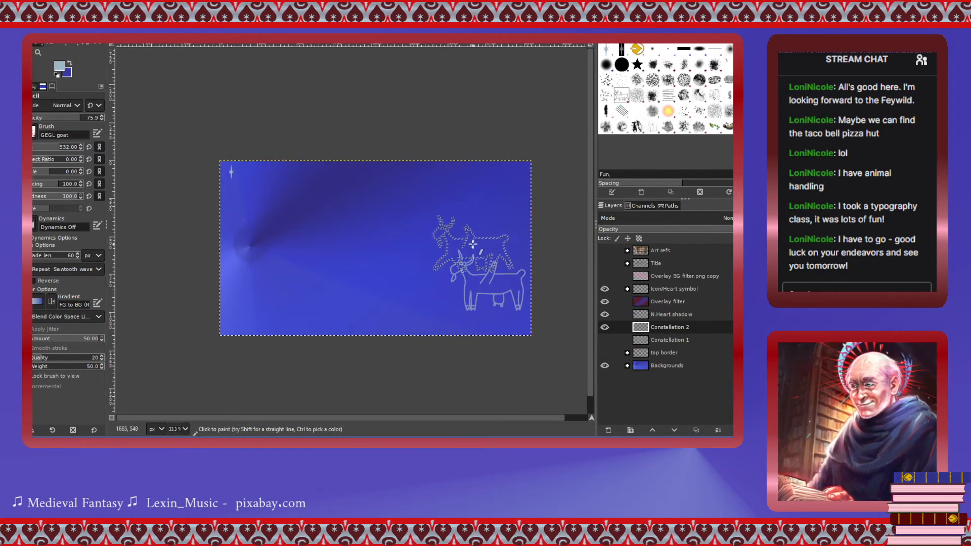
click(340, 251)
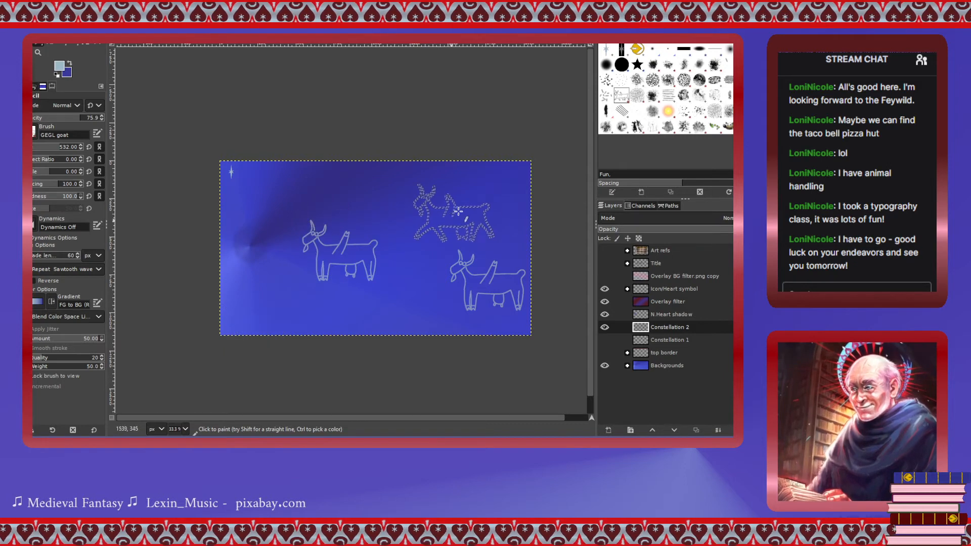
click(452, 211)
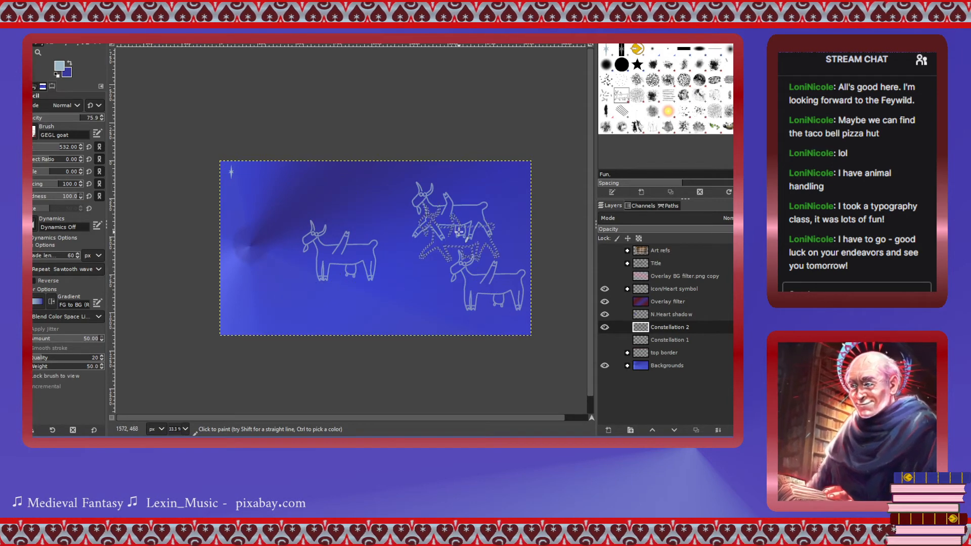
key(ctrl+z)
key(ctrl+z)
key(ctrl+z)
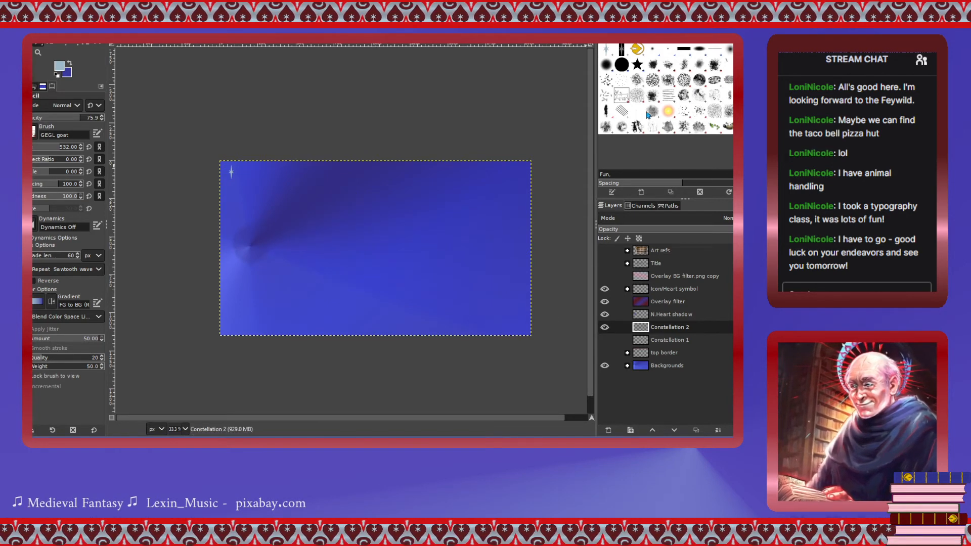
Try scattering the Confetti brush at size 28 across the Constellation 2 layer and undo the marks.
click(609, 97)
mouse_move(506, 229)
mouse_down()
mouse_move(370, 239)
mouse_move(295, 301)
mouse_up()
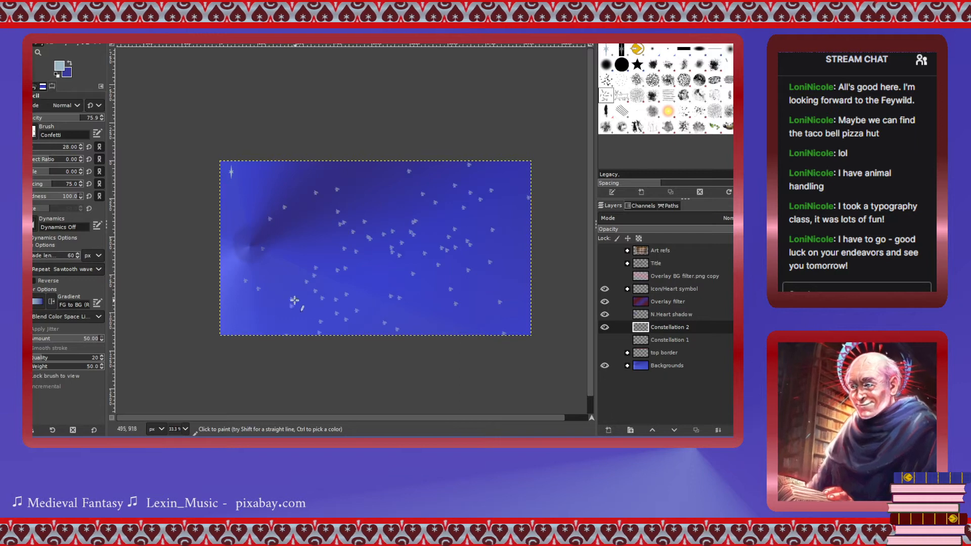
click(51, 45)
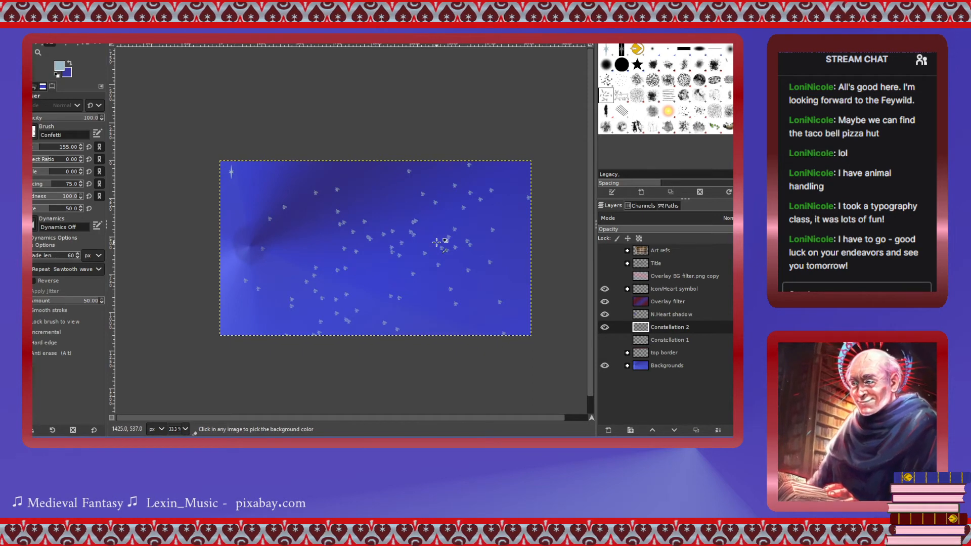
key(ctrl+z)
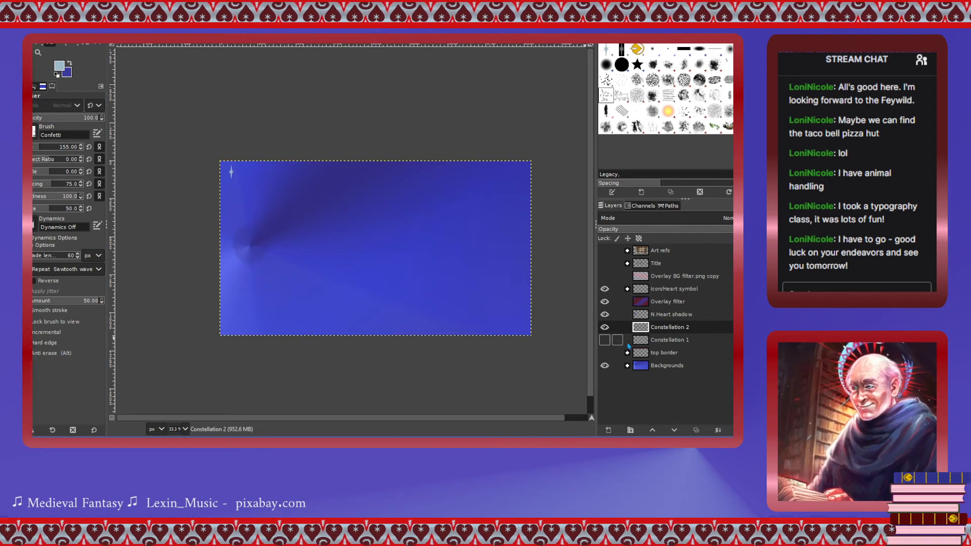
Make the Constellation 1 layer visible and select it for painting.
click(604, 342)
click(642, 343)
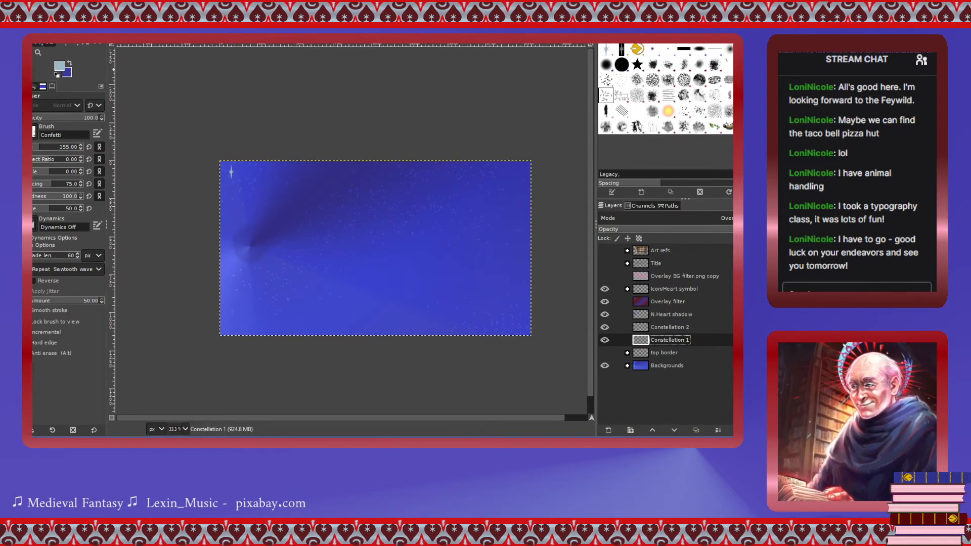
Try Pencil stamps with the Confetti brush at size 155 on the Constellation 1 layer and undo them.
key(n)
click(323, 219)
click(426, 316)
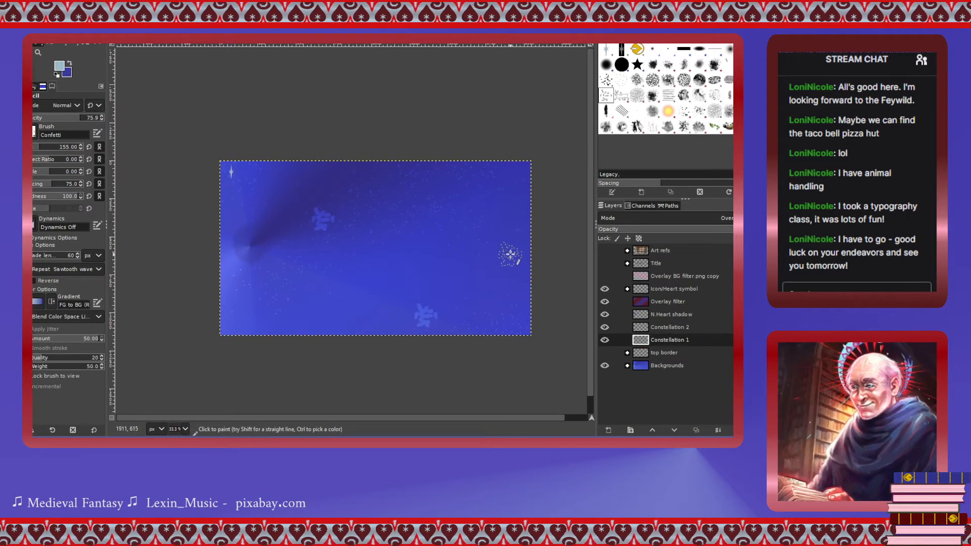
key(ctrl+z)
key(ctrl+z)
key(ctrl+z)
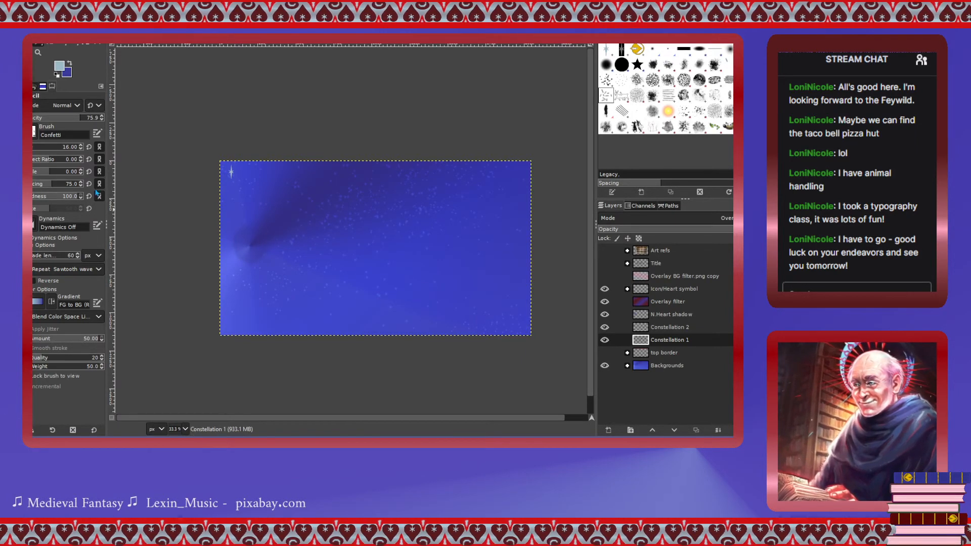
Scatter Confetti specks at size 16 over the Constellation 1 layer, thin them with the Eraser at size 195, and return to the Pencil.
click(52, 45)
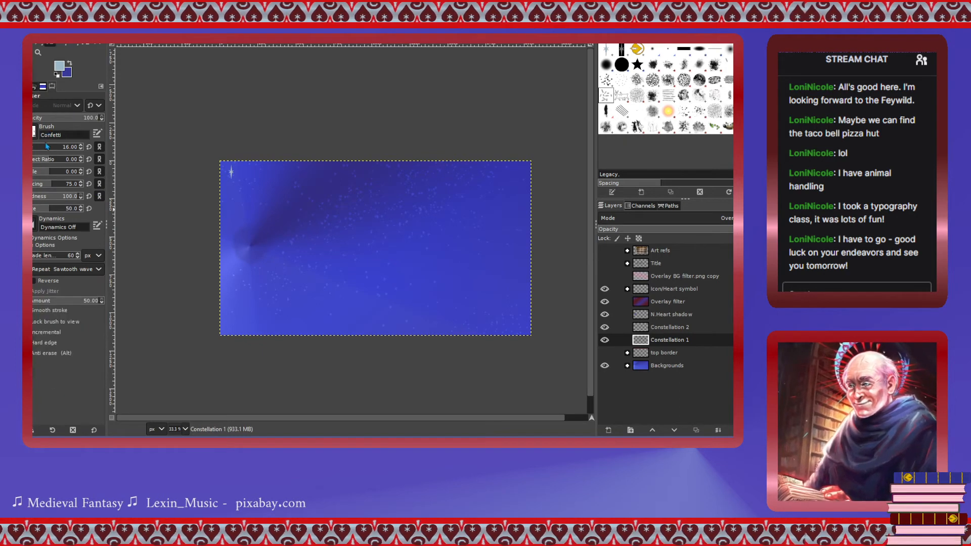
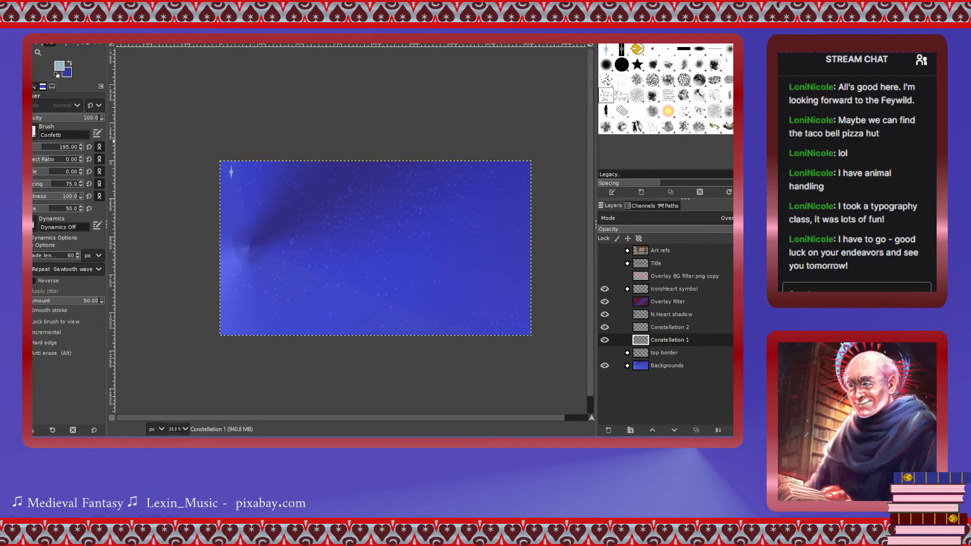
click(38, 45)
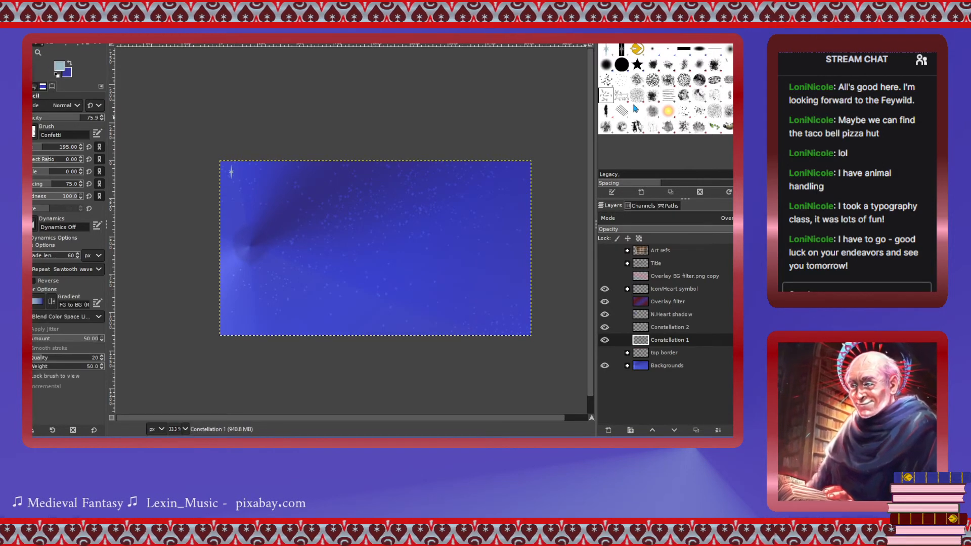
Try stamping the Acrylic 01 brush at size 180 across the Constellation 1 layer and undo every stamp.
click(656, 68)
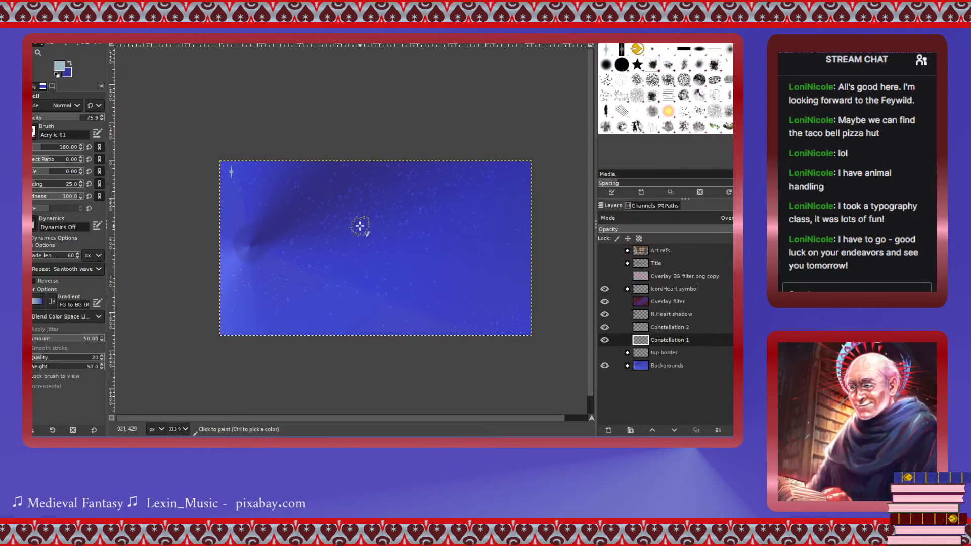
click(298, 263)
click(386, 233)
click(448, 277)
click(518, 260)
key(ctrl+z)
key(ctrl+z)
key(ctrl+z)
key(ctrl+z)
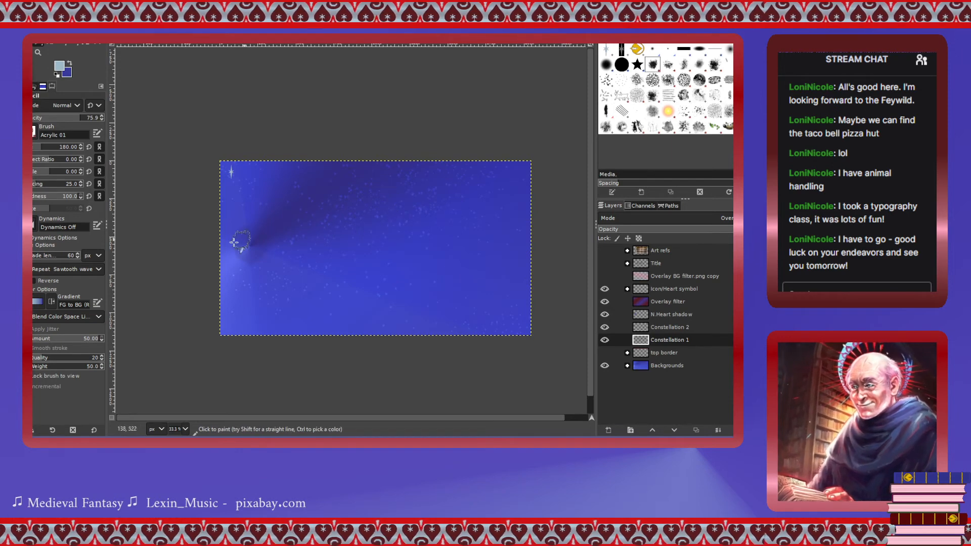
Turn off the Pencil's Apply jitter and Smooth stroke, test an Acrylic 01 stroke on the Constellation 2 layer, and undo the stroke.
click(641, 330)
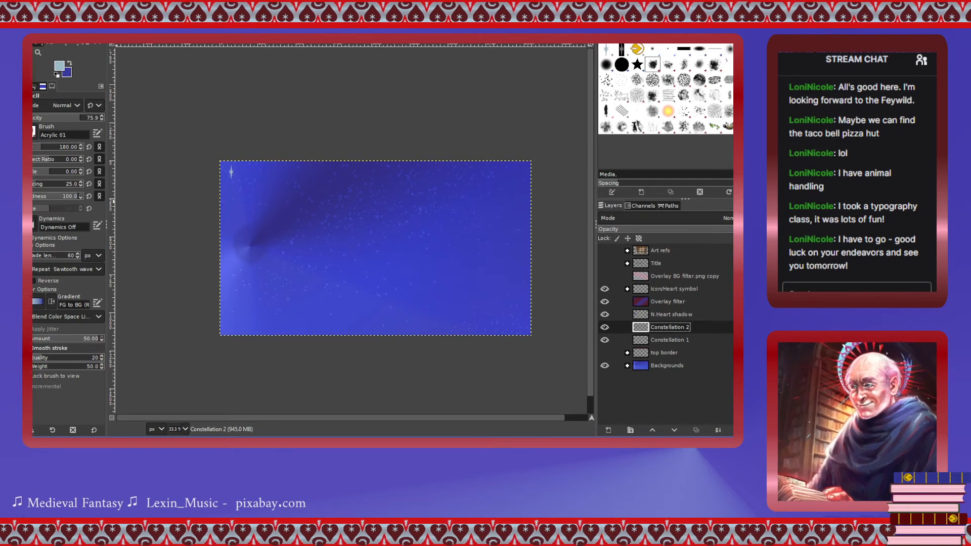
click(50, 329)
click(49, 341)
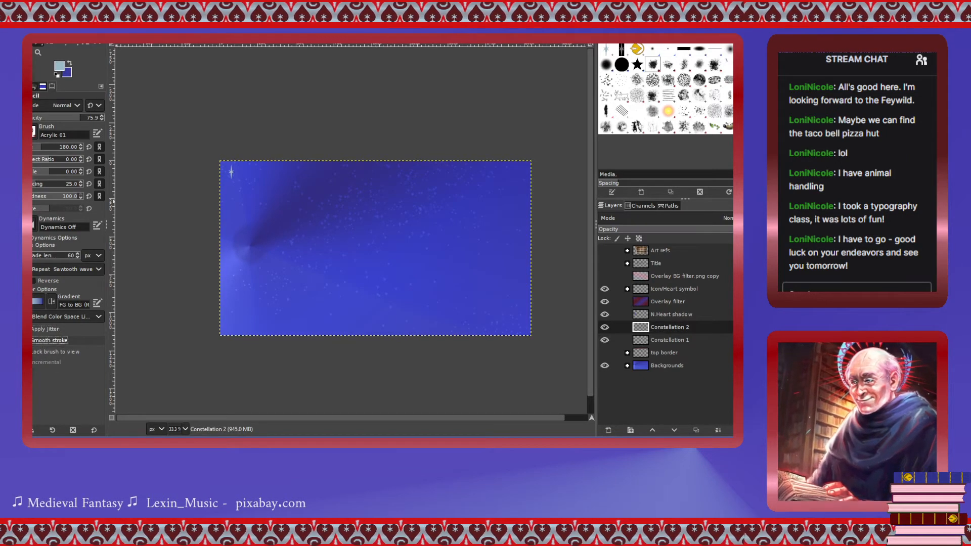
mouse_move(252, 305)
mouse_down()
mouse_move(320, 233)
mouse_move(422, 178)
mouse_up()
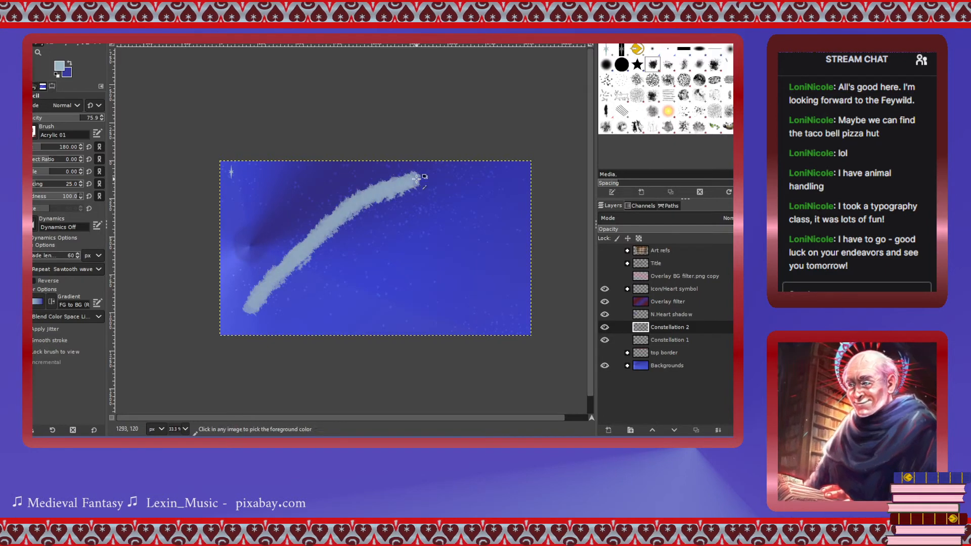
key(ctrl+z)
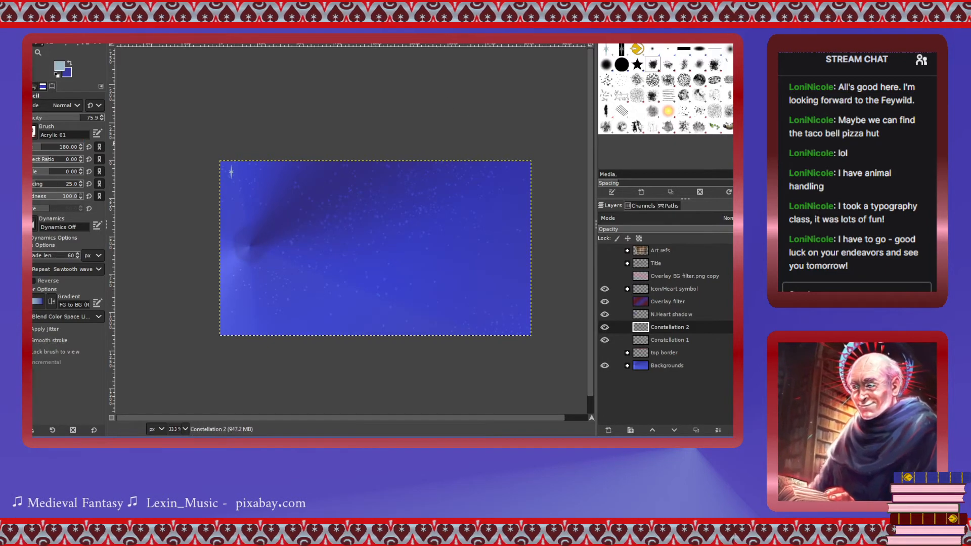
Set the Acrylic 01 brush size to 653, test a pale stroke across the Constellation 2 layer, and undo it.
drag(52, 150, 64, 152)
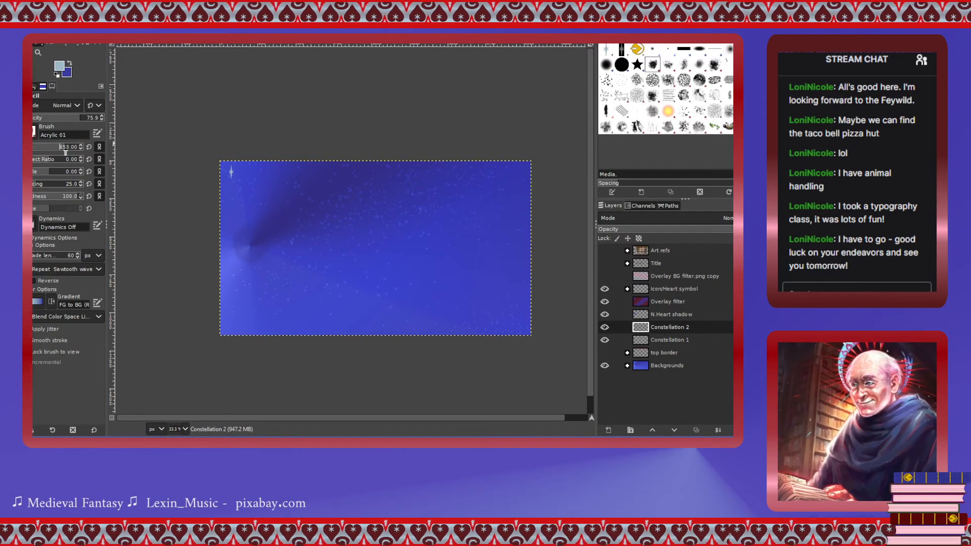
drag(271, 287, 449, 170)
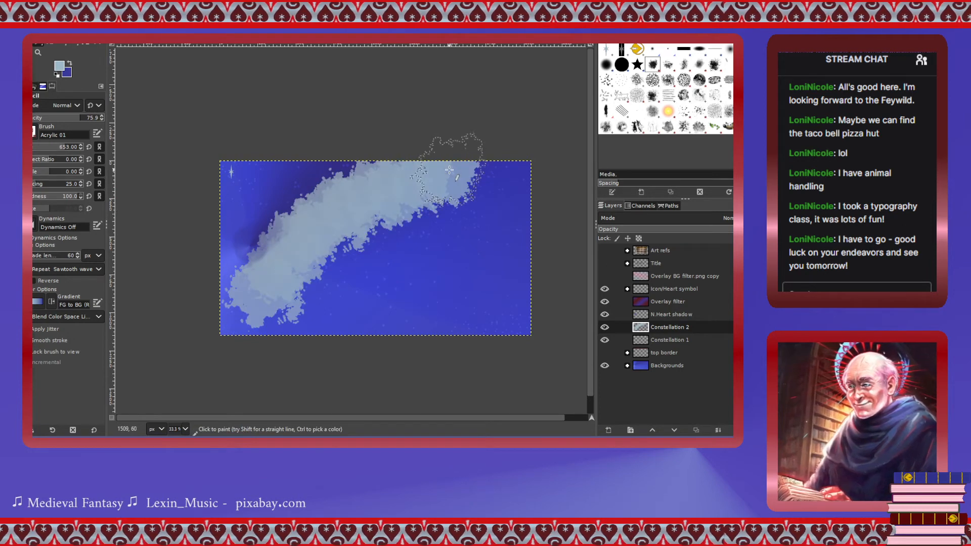
key(ctrl+z)
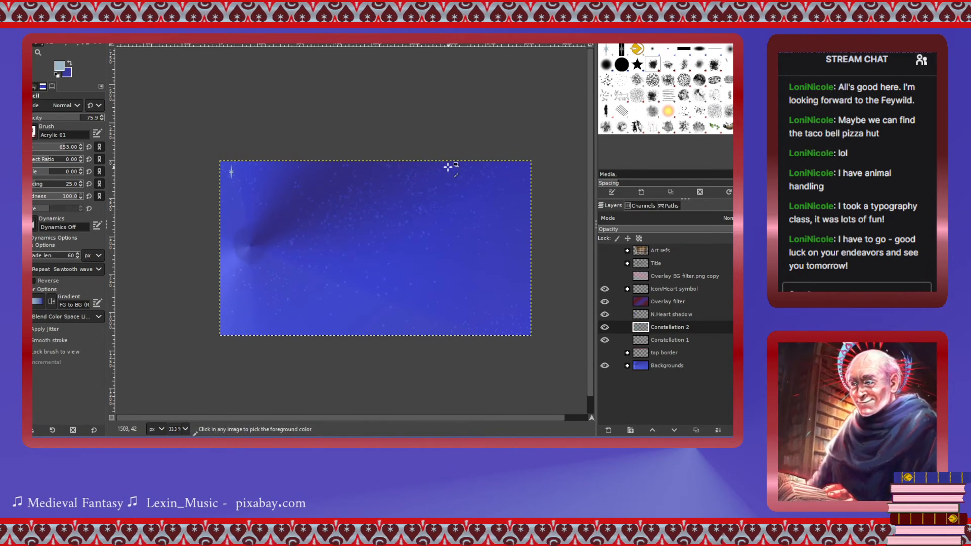
Try a diagonal Pencil stroke on Constellation 2 with opacity 20.6 and fade length 545, and undo the stroke.
click(38, 118)
click(53, 256)
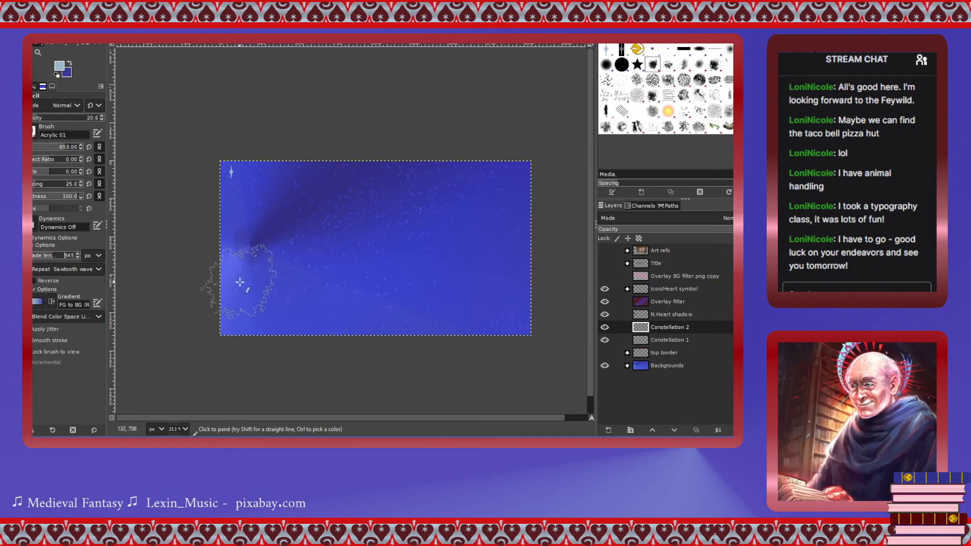
drag(228, 291, 445, 169)
key(ctrl+z)
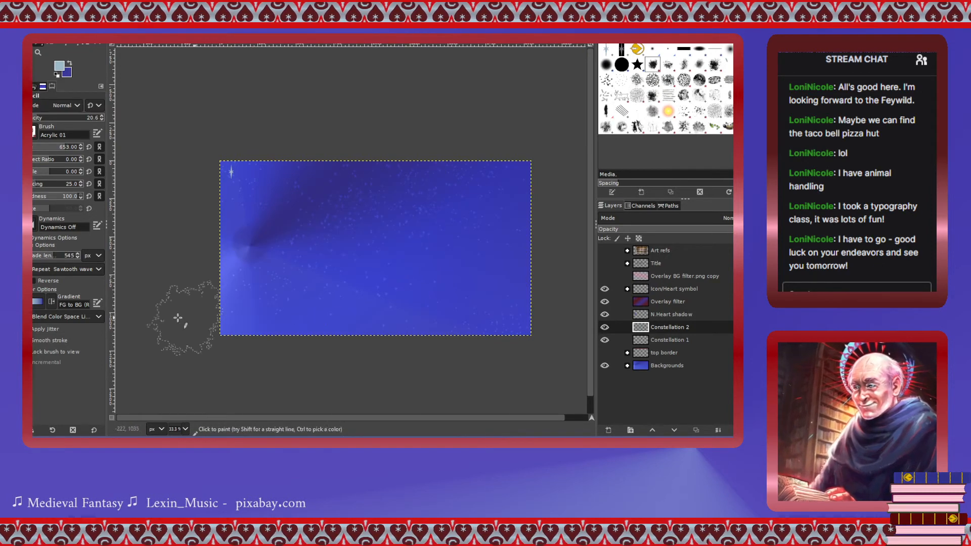
Bring the Pencil's fade length to 110 px while testing diagonal strokes on Constellation 2, undoing each stroke.
click(66, 257)
drag(268, 296, 455, 144)
key(ctrl+z)
click(38, 257)
drag(237, 349, 463, 149)
key(ctrl+z)
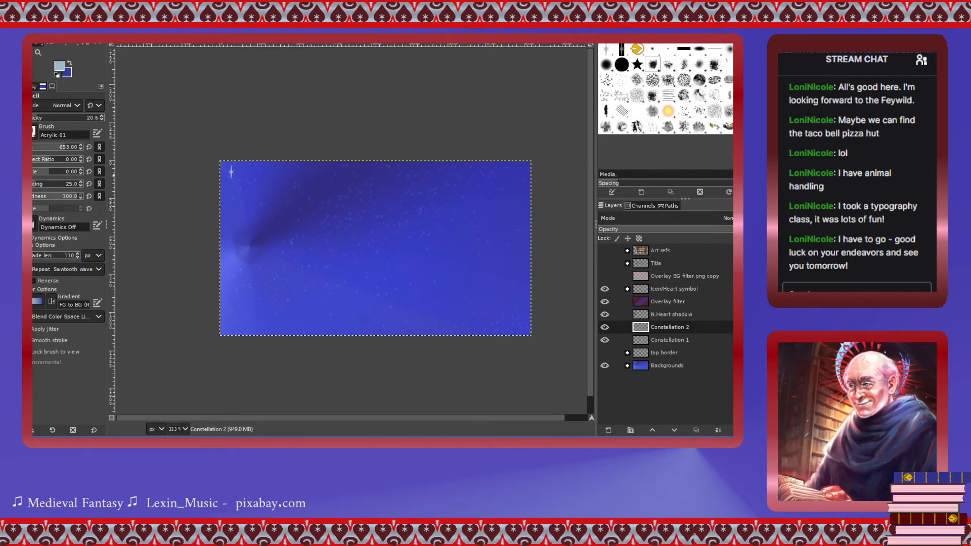
Lower the Pencil's opacity to 10.6, undo a pale test stroke, and paint a dark brown diagonal band on Constellation 2.
click(33, 118)
mouse_move(260, 314)
mouse_down()
mouse_move(373, 190)
mouse_move(411, 163)
mouse_up()
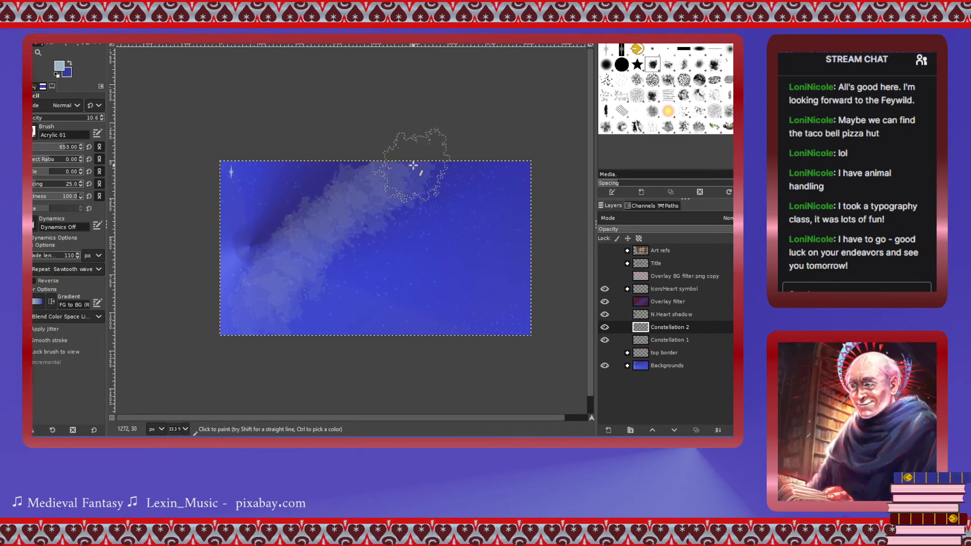
key(ctrl+z)
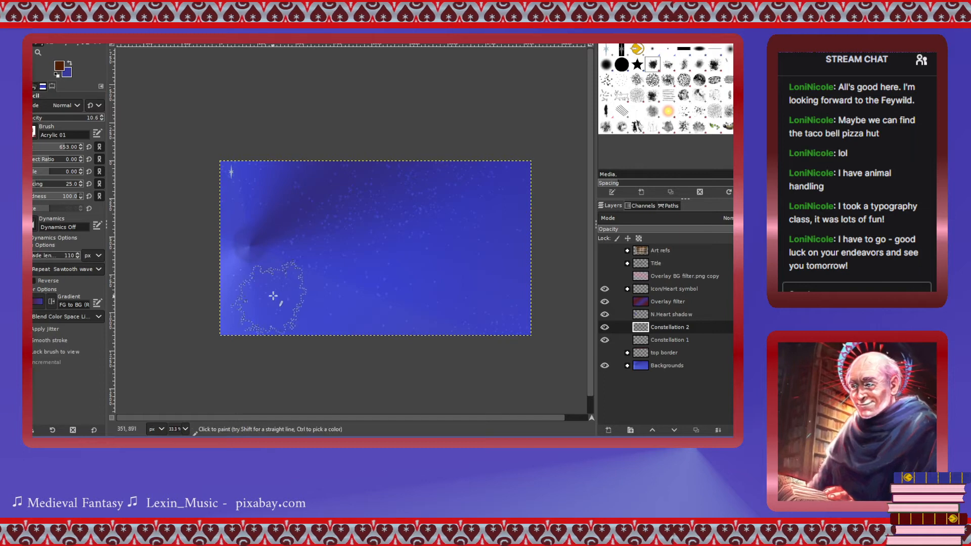
mouse_move(256, 310)
mouse_down()
mouse_move(345, 232)
mouse_move(458, 194)
mouse_up()
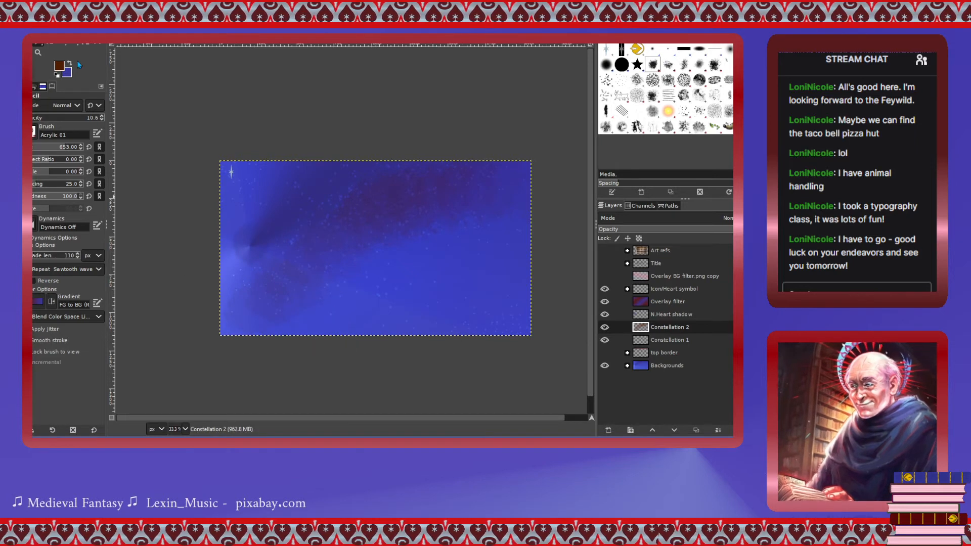
Switch the foreground colour to pink, move Constellation 2 below Constellation 1, and undo a pink trial stroke.
click(153, 424)
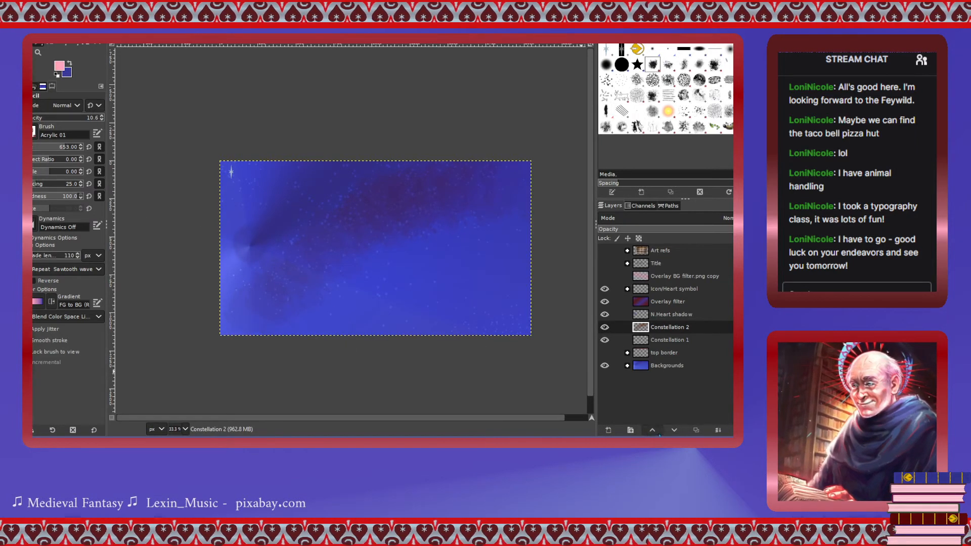
click(674, 431)
mouse_move(488, 180)
mouse_down()
mouse_move(424, 200)
mouse_move(317, 282)
mouse_up()
key(ctrl+z)
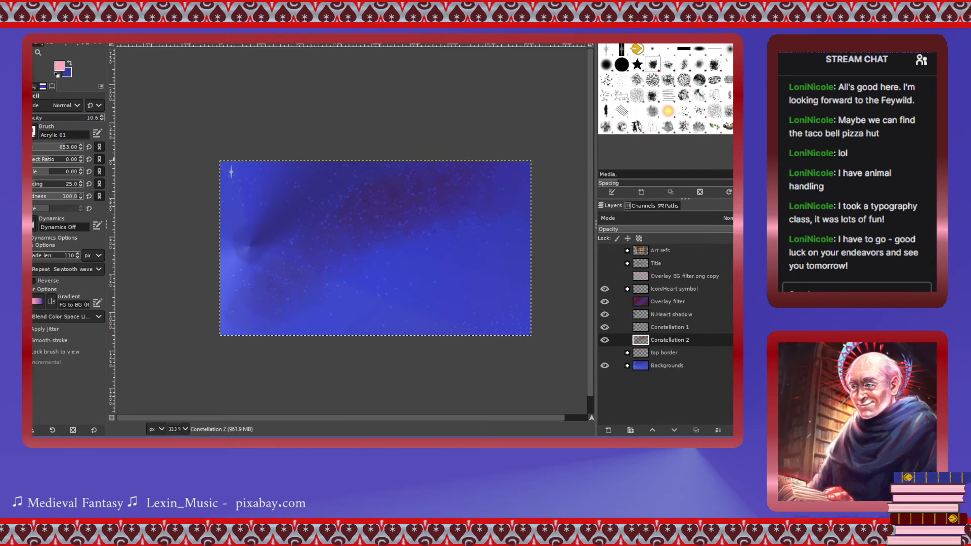
Lower the Pencil's opacity to 2.9, undo a test stroke, and paint pink haze over the canvas's left part and lower-right corner.
click(32, 118)
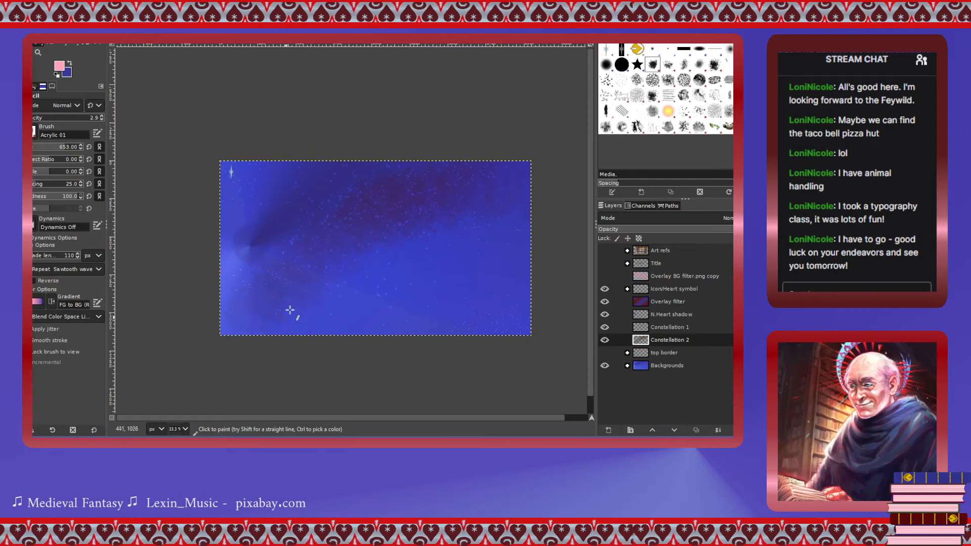
mouse_move(288, 310)
mouse_down()
mouse_move(424, 204)
mouse_move(488, 184)
mouse_up()
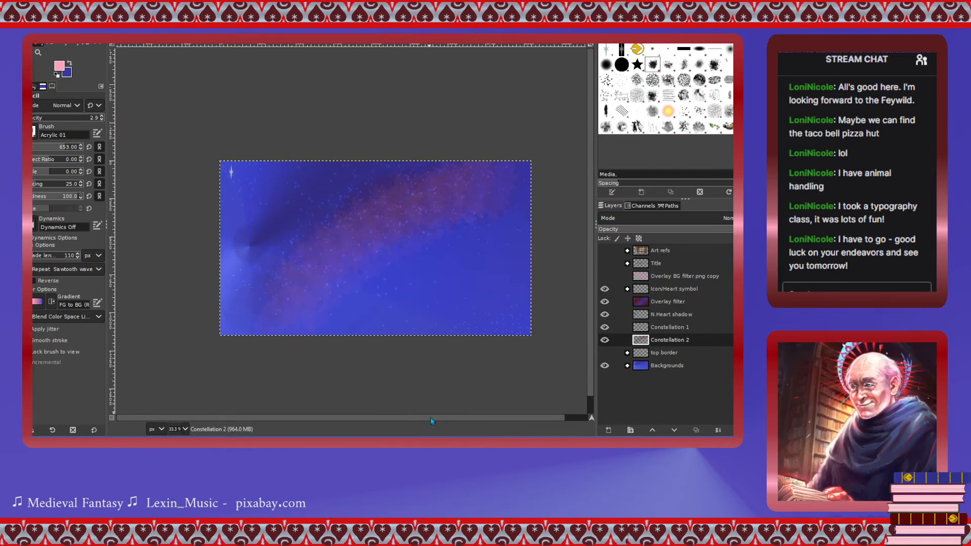
key(ctrl+z)
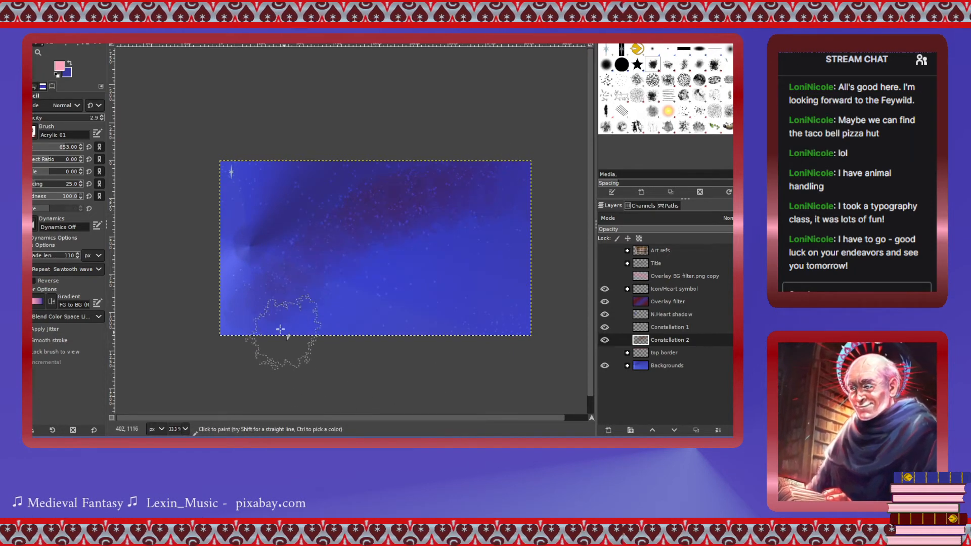
mouse_move(244, 270)
mouse_down()
mouse_move(343, 162)
mouse_move(225, 289)
mouse_move(225, 300)
mouse_move(260, 301)
mouse_move(282, 362)
mouse_move(393, 373)
mouse_move(595, 278)
mouse_move(563, 279)
mouse_up()
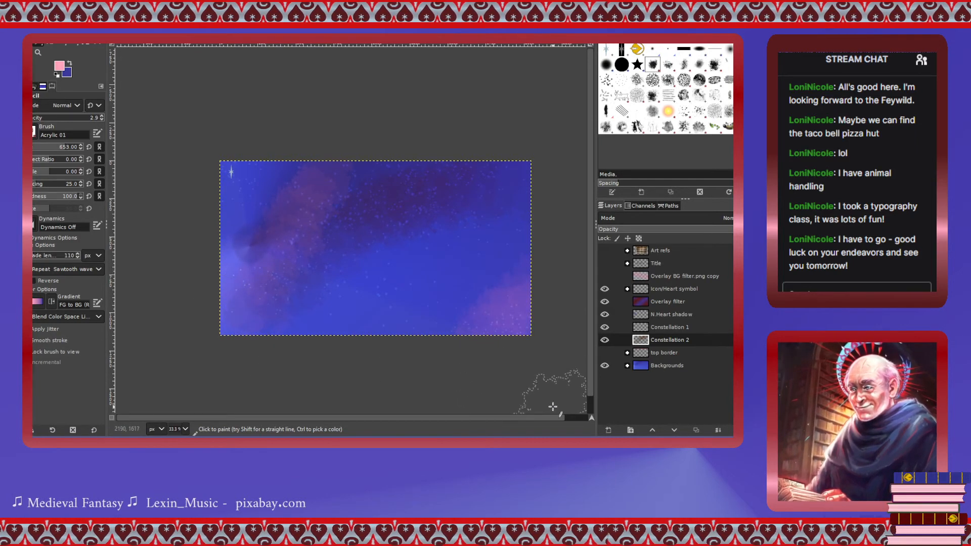
Try the Overlay blend mode on the Constellation 2 layer and undo the mode change.
double_click(653, 340)
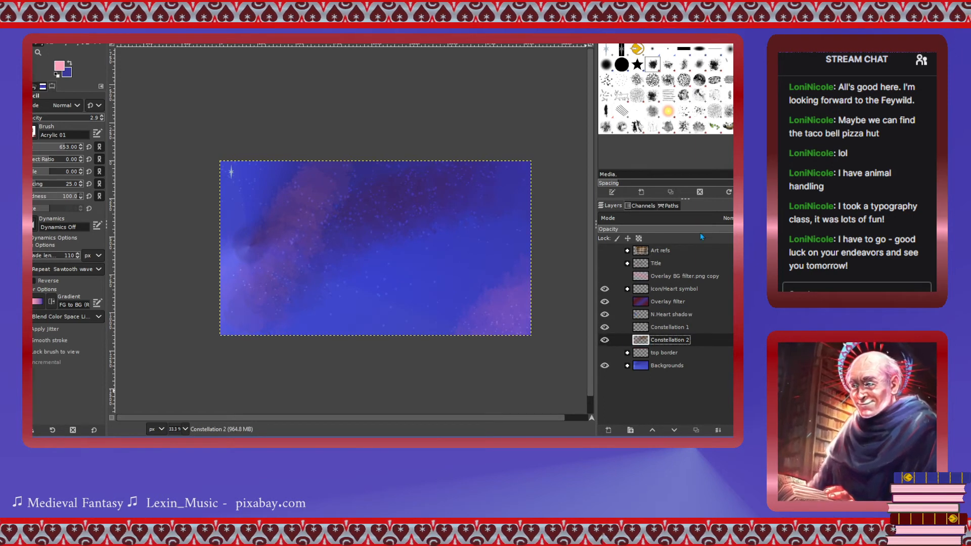
click(704, 220)
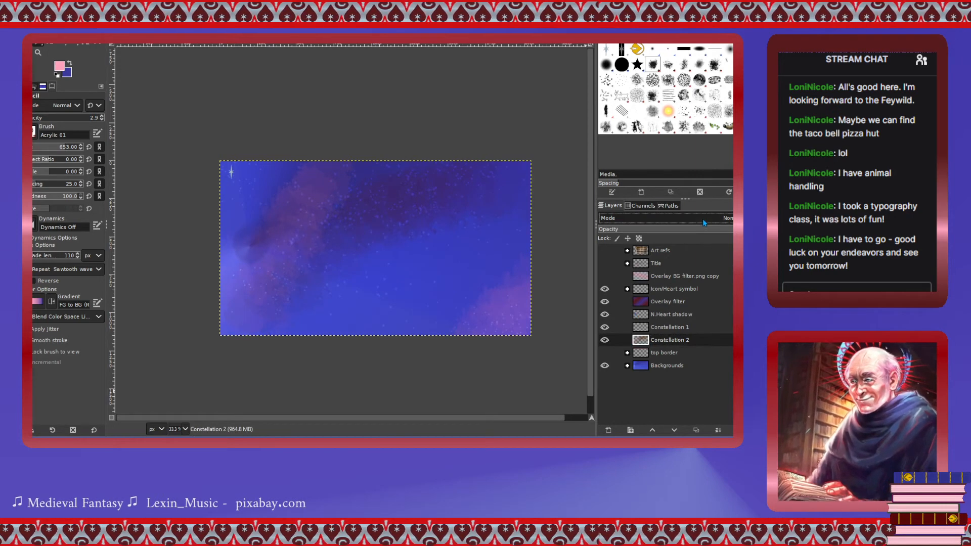
click(617, 415)
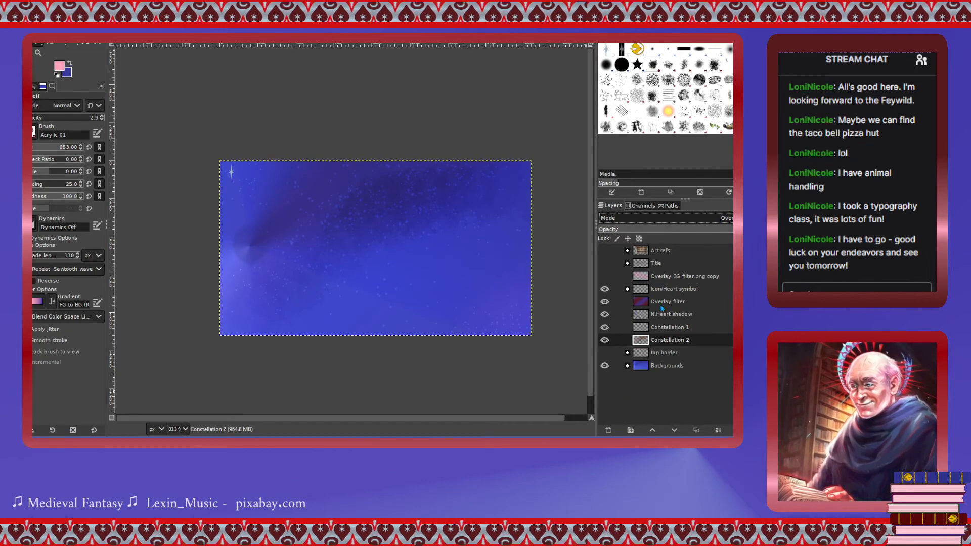
key(ctrl+z)
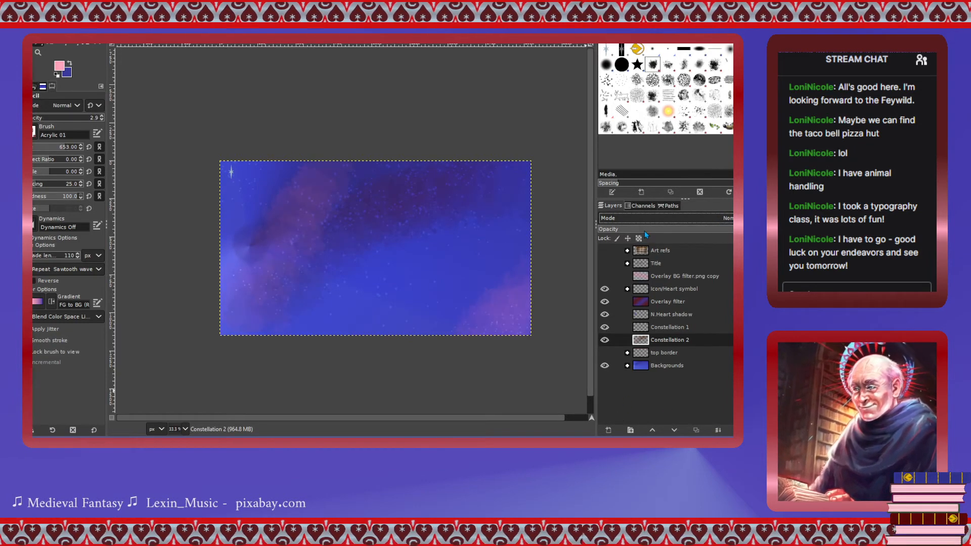
Try Dissolve mode on the Constellation 2 layer, return it to Normal, and reduce the layer's opacity to roughly half.
click(650, 243)
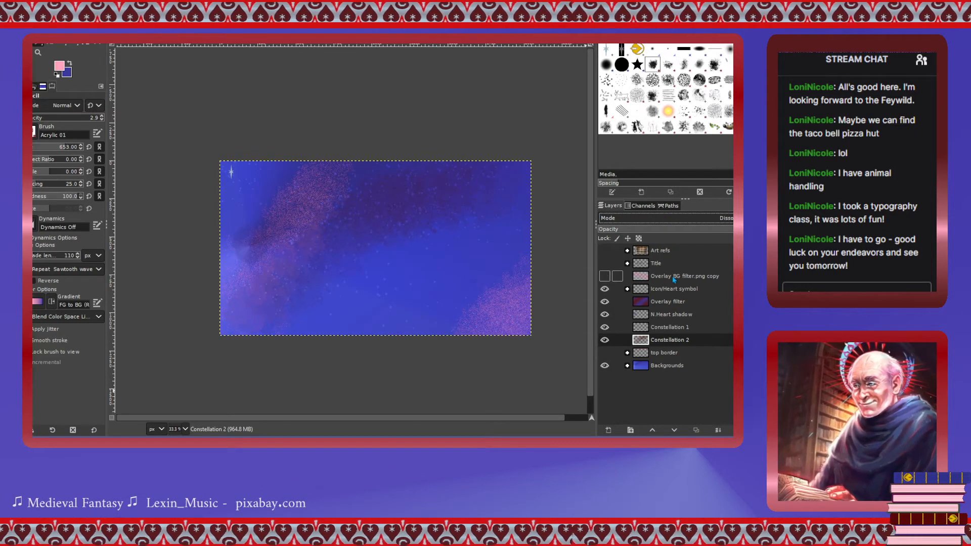
drag(689, 234, 653, 234)
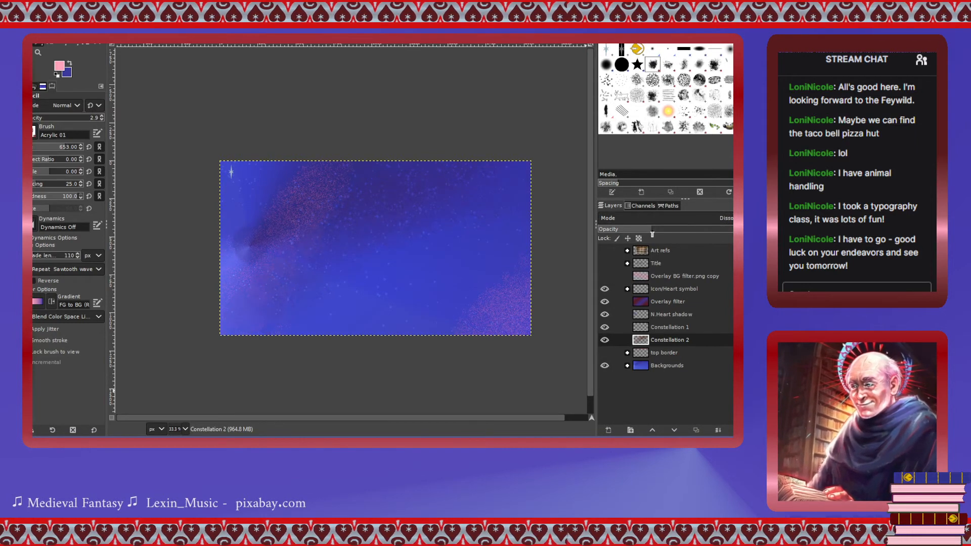
click(679, 234)
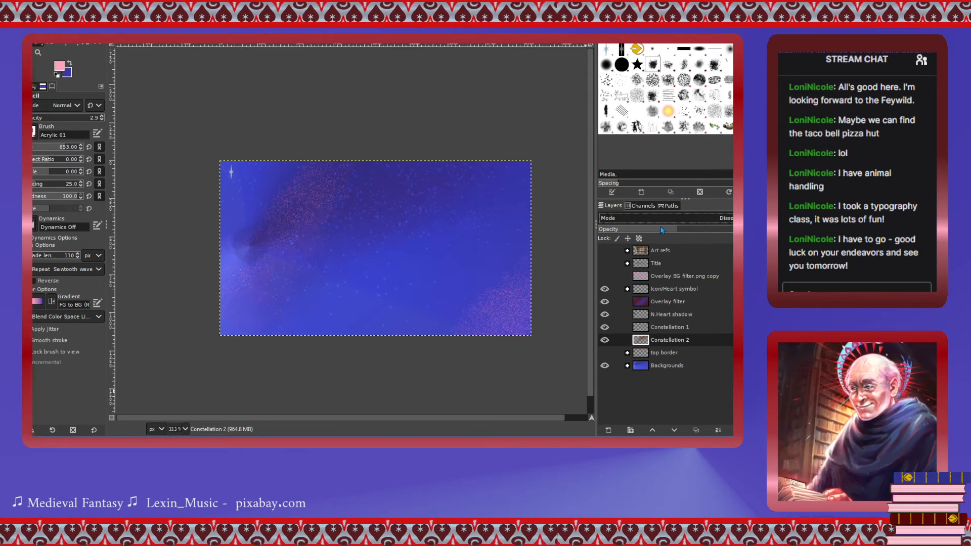
key(Up)
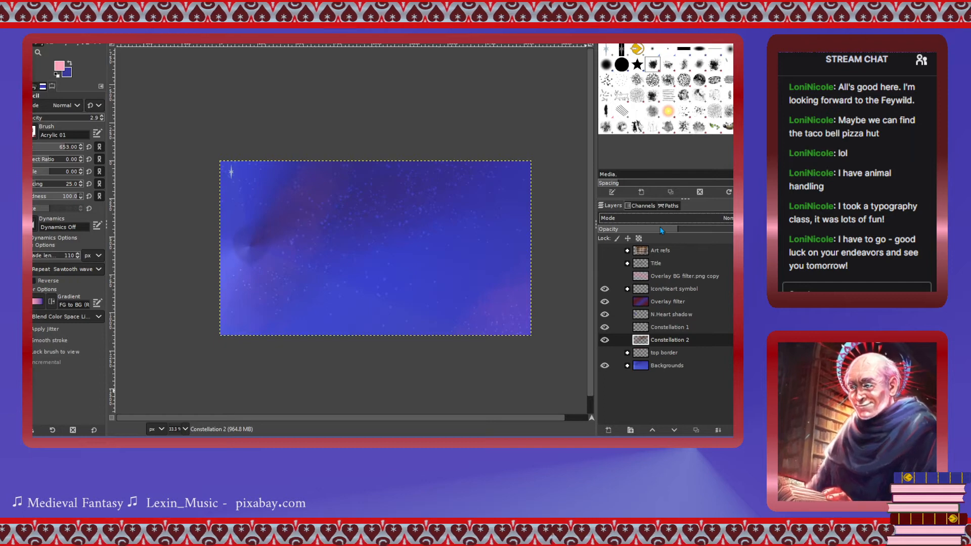
click(661, 231)
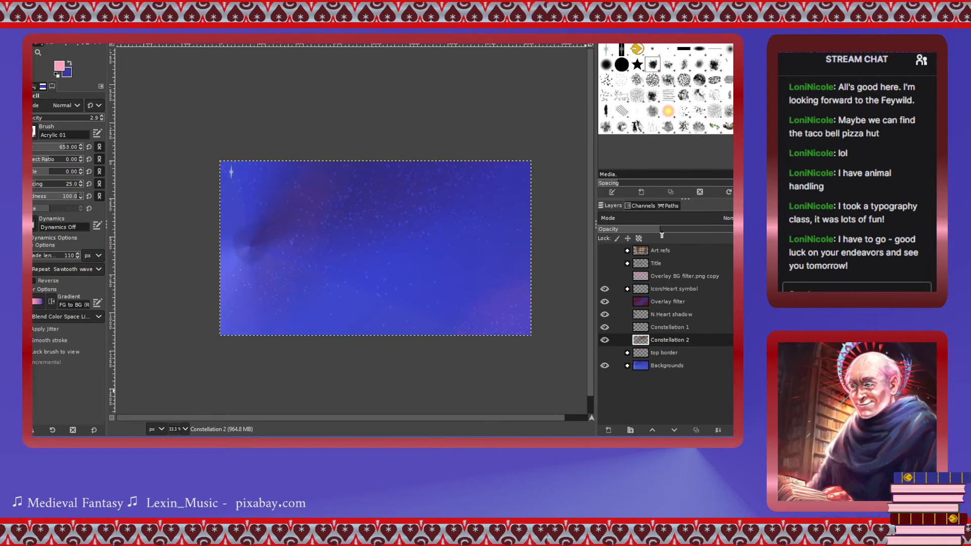
Show the Title layer and the New heart LG layer inside the Icon/Heart symbol group.
click(604, 265)
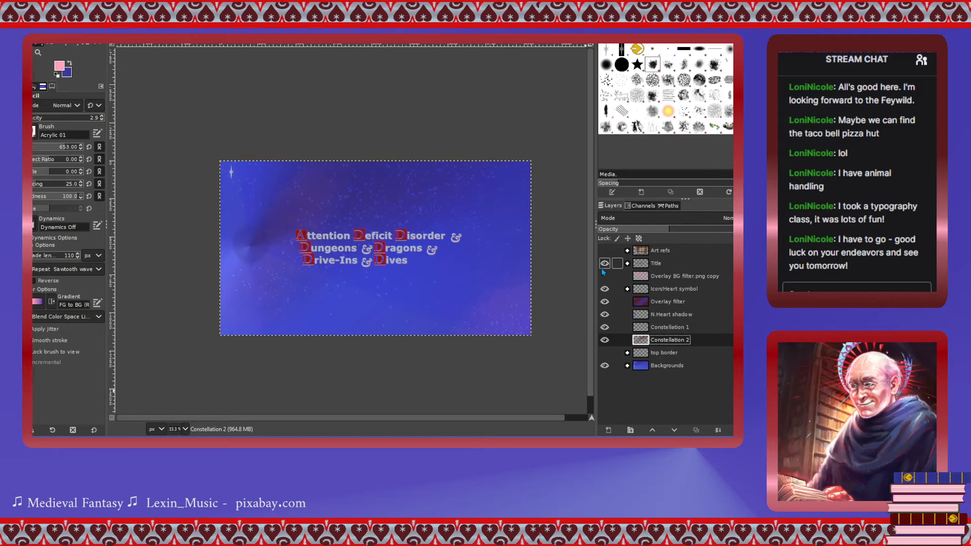
click(624, 290)
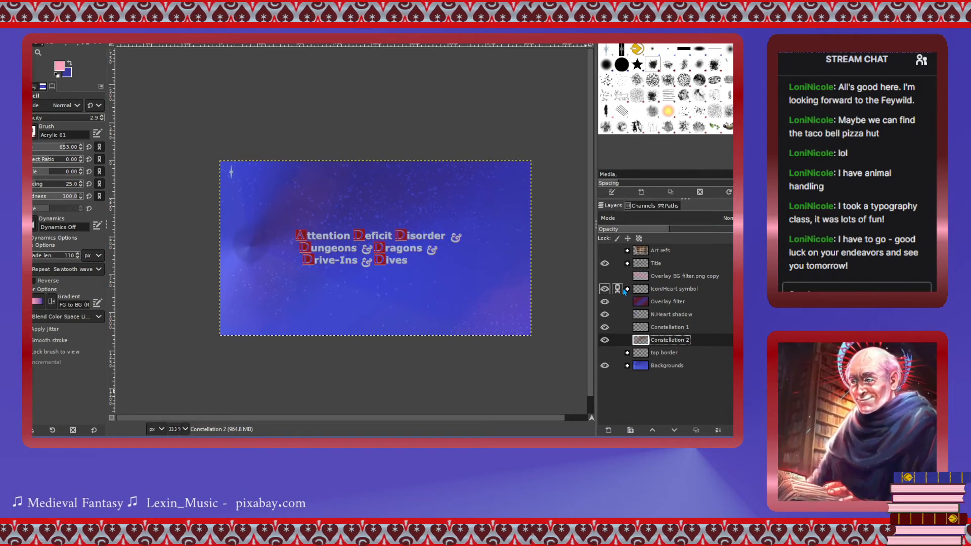
click(628, 289)
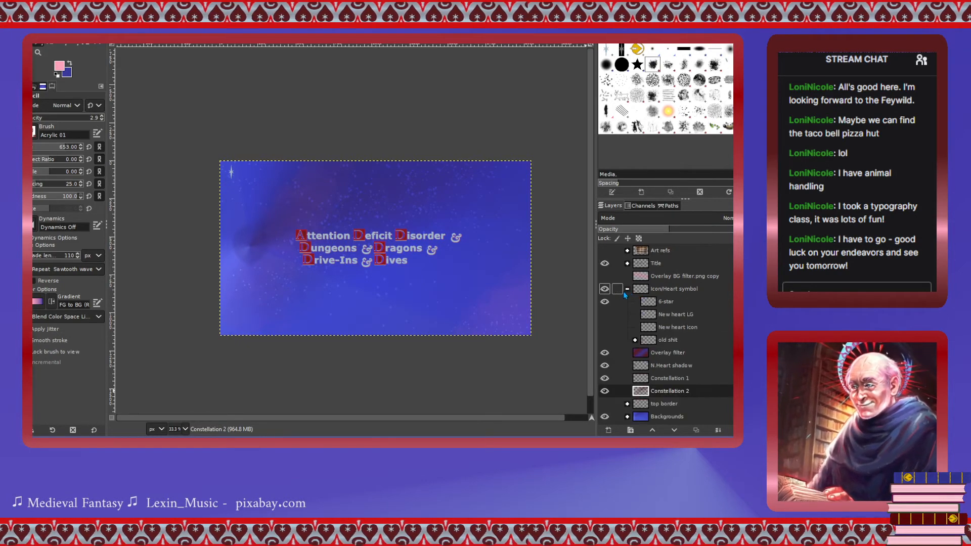
click(605, 315)
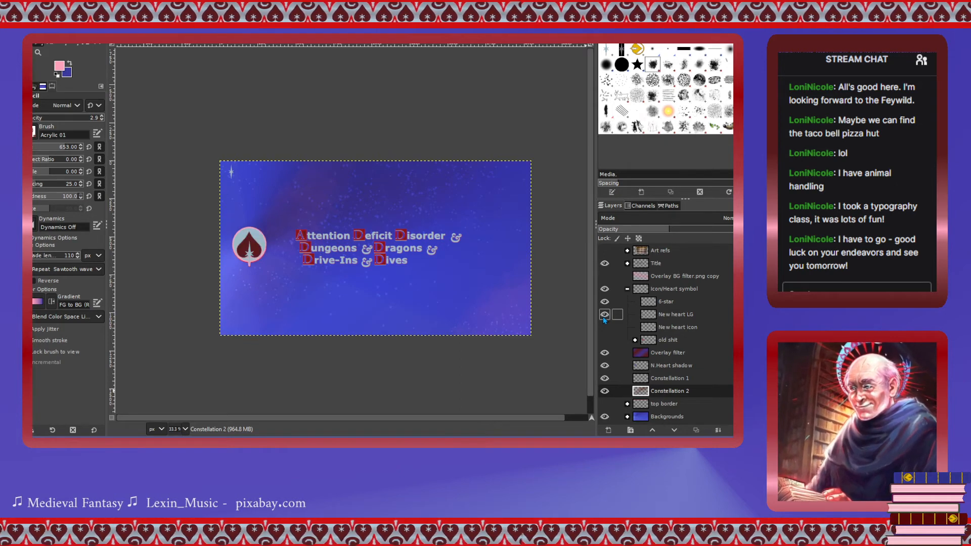
Compare the banner with the Overlay BG filter.png copy, Overlay filter, Constellation 2 and Constellation 1 layers each toggled on and off.
click(604, 276)
click(604, 276)
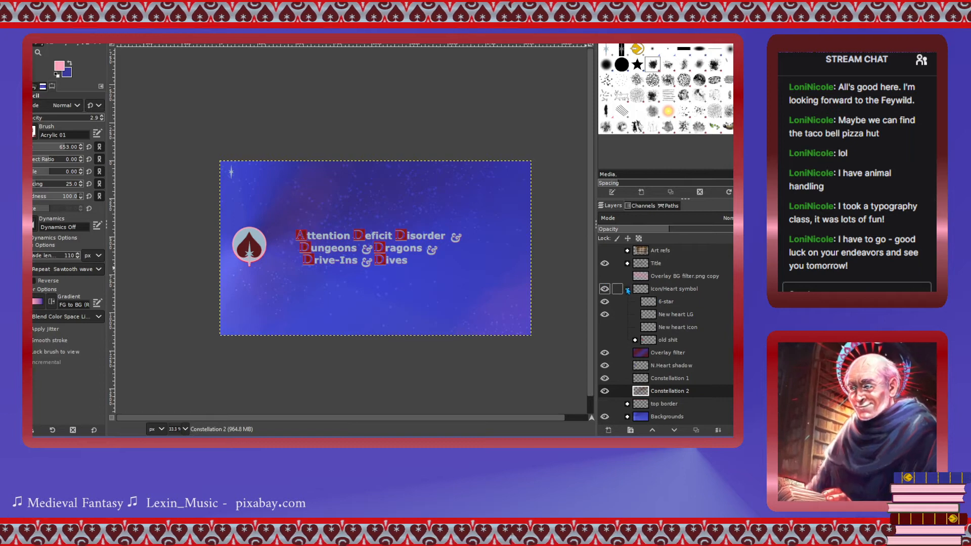
click(605, 353)
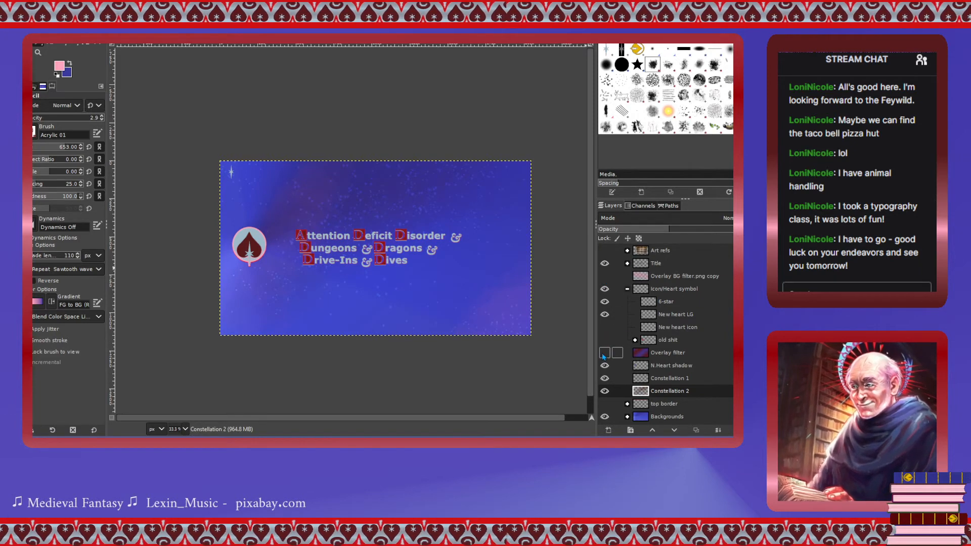
click(605, 353)
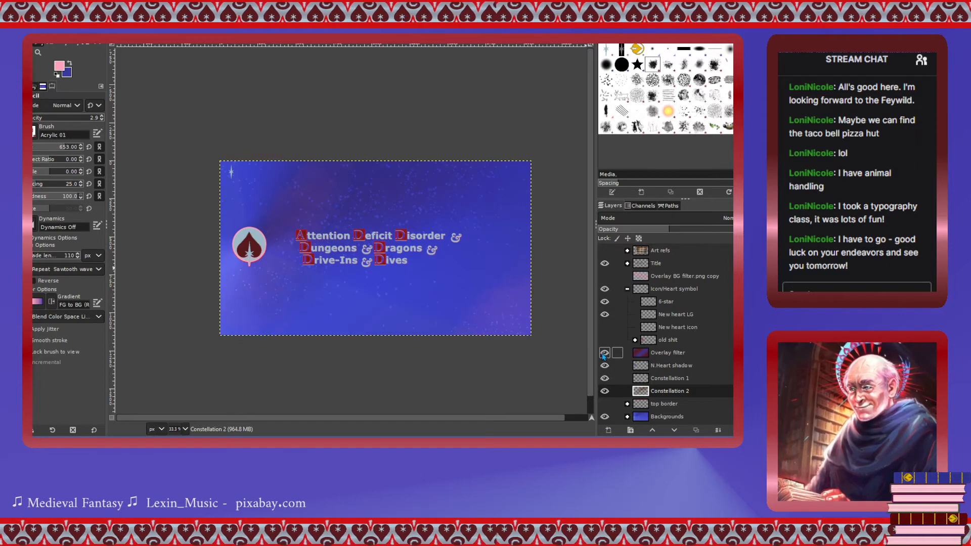
click(605, 391)
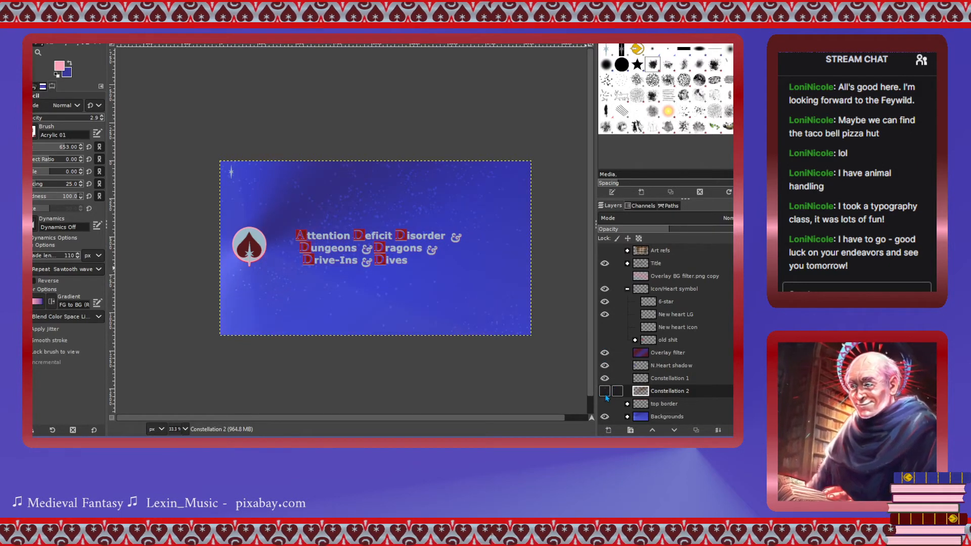
click(605, 391)
click(605, 378)
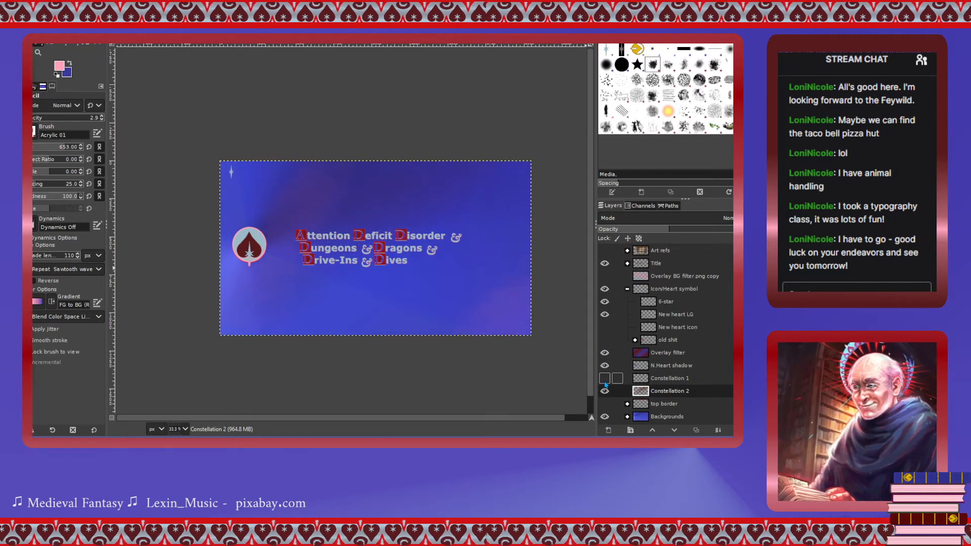
click(605, 379)
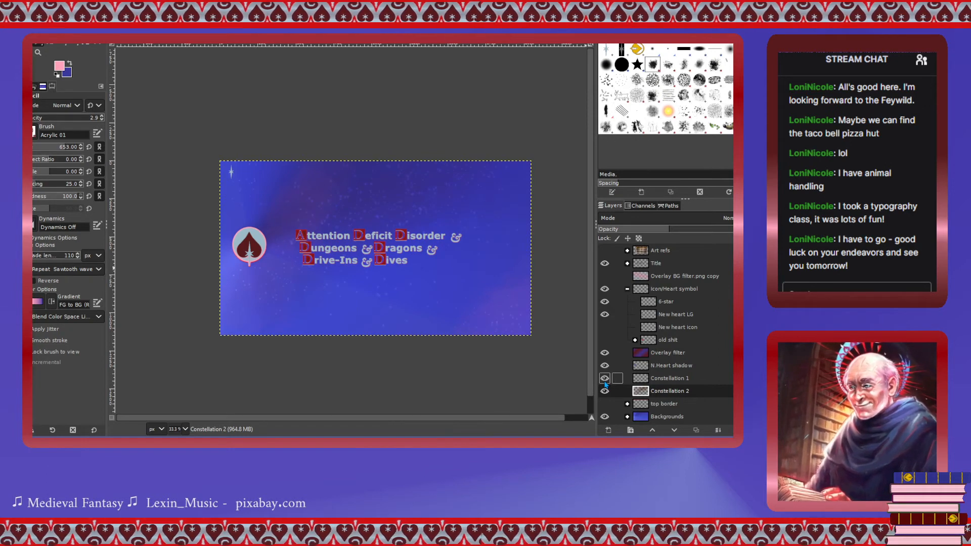
click(606, 393)
click(605, 392)
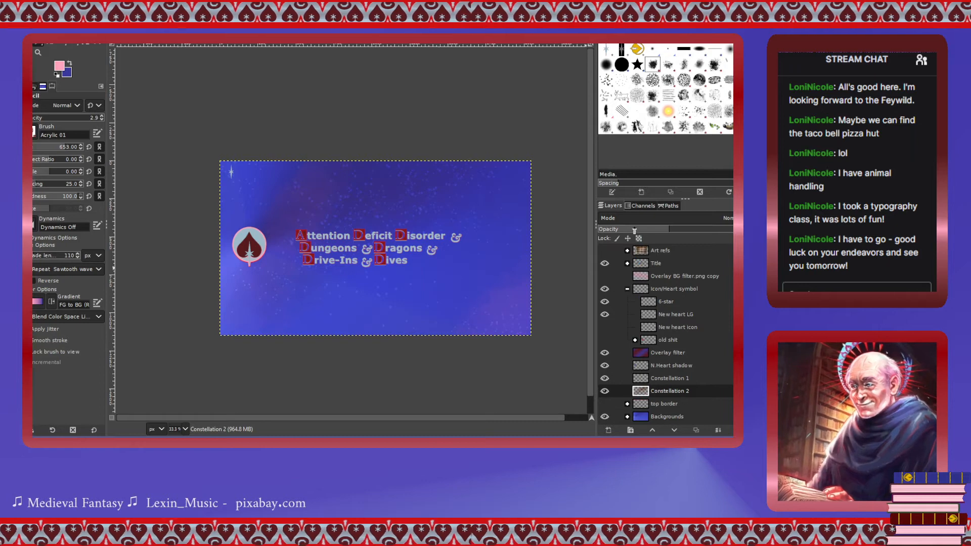
Compare the banner with the Constellation 2 layer hidden and shown, and reduce the Constellation 1 layer's opacity.
click(604, 394)
click(604, 394)
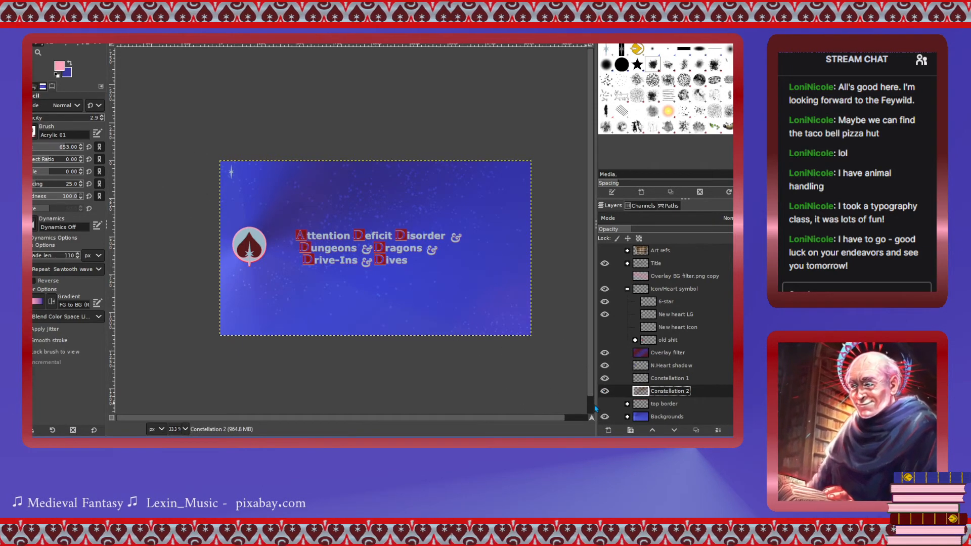
click(614, 379)
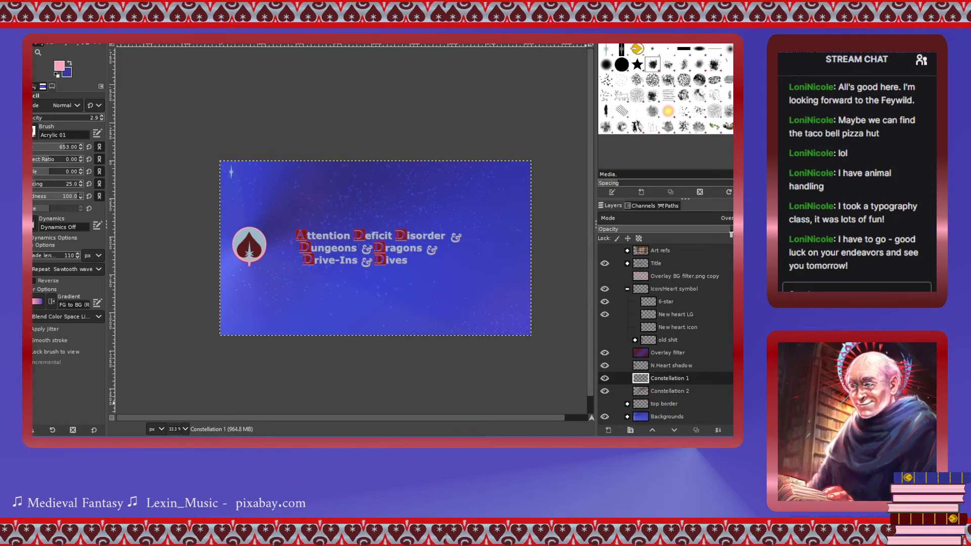
click(701, 232)
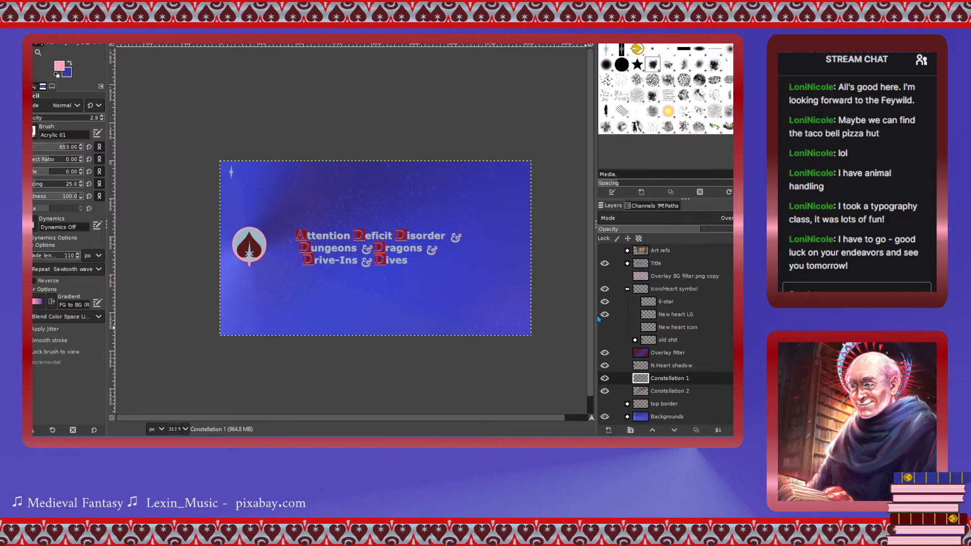
Add a new layer named Constellation 3 directly above the Constellation 1 layer.
click(645, 382)
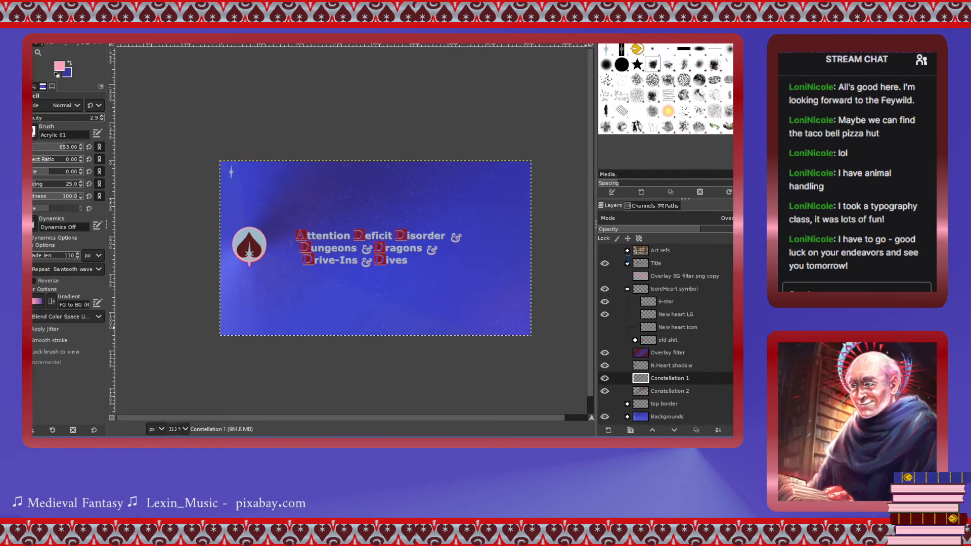
key(Return)
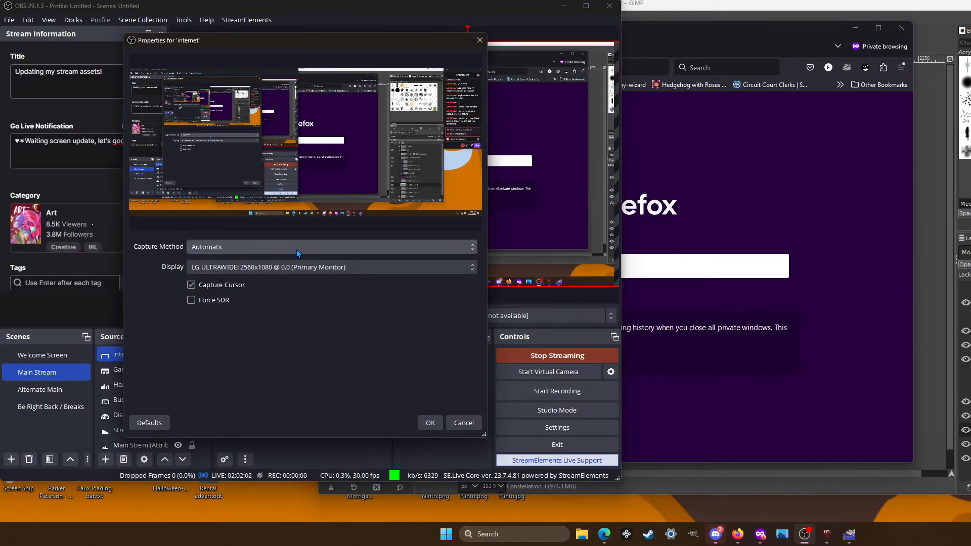
click(296, 250)
click(296, 344)
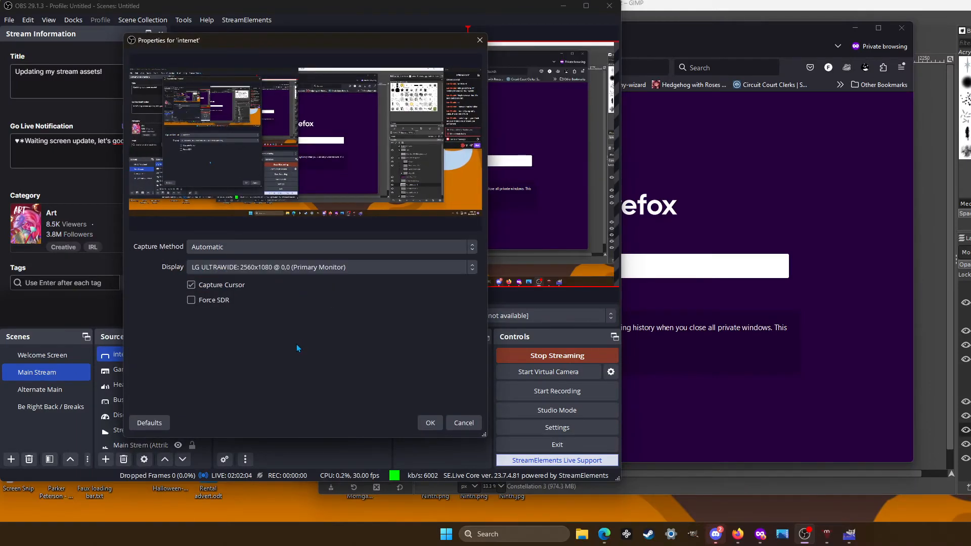
click(464, 423)
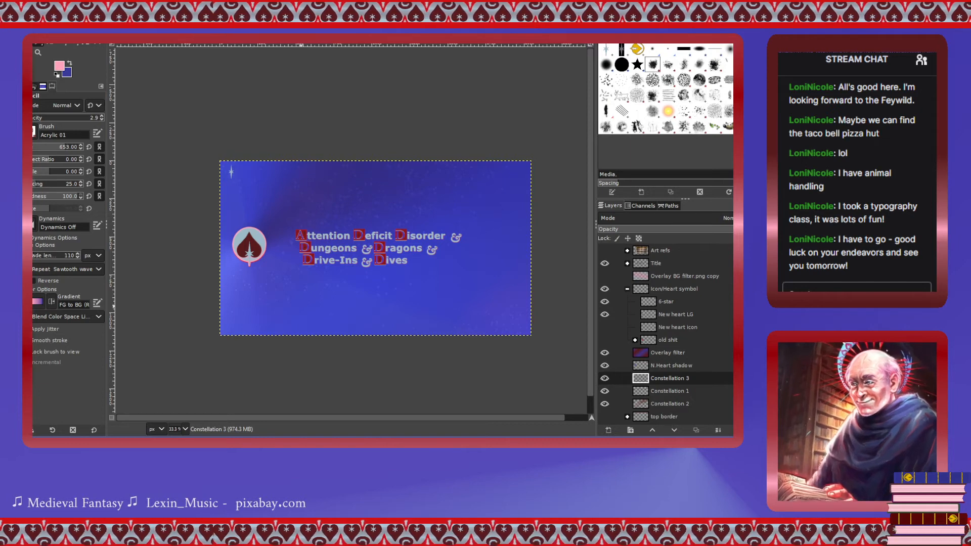
Search DuckDuckGo for images of "constellations myths" in a private Firefox window.
key(ctrl+shift+p)
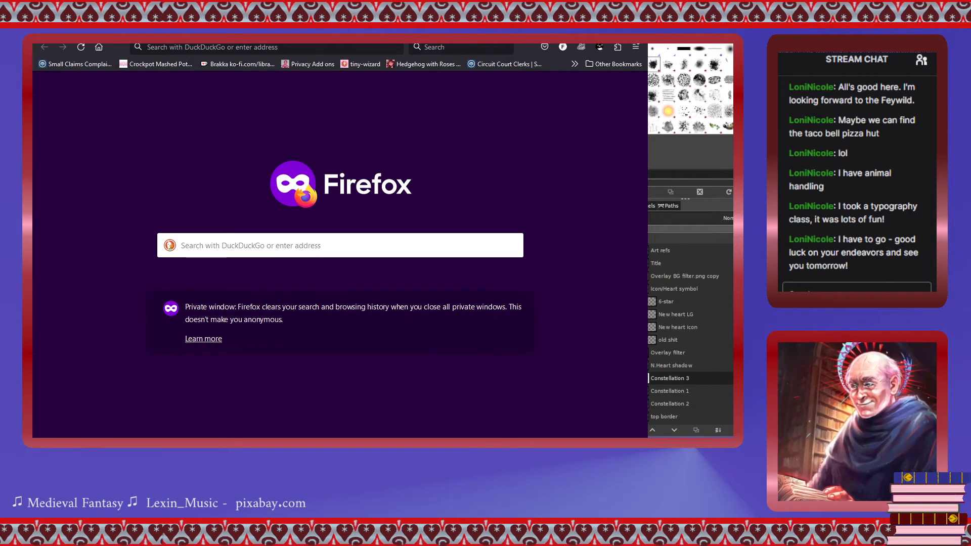
click(636, 47)
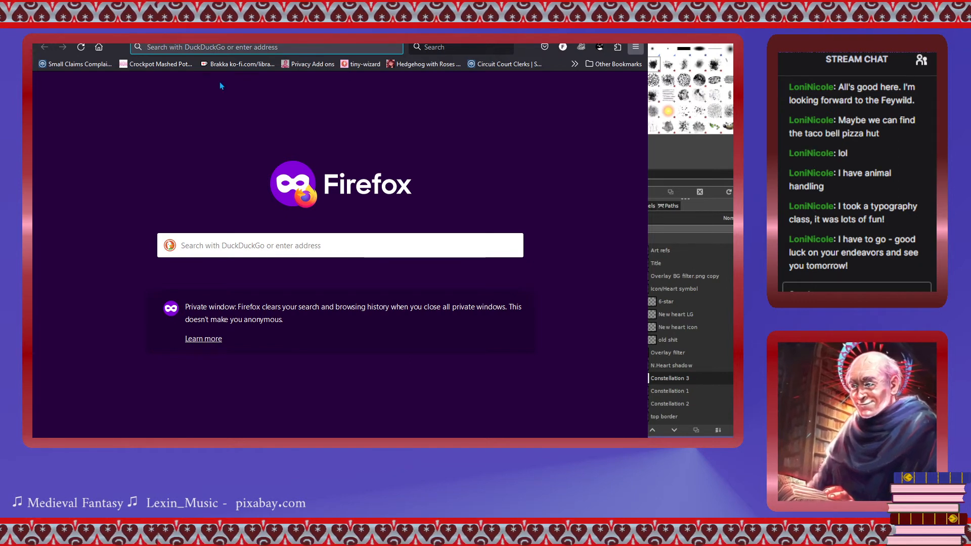
text(cons)
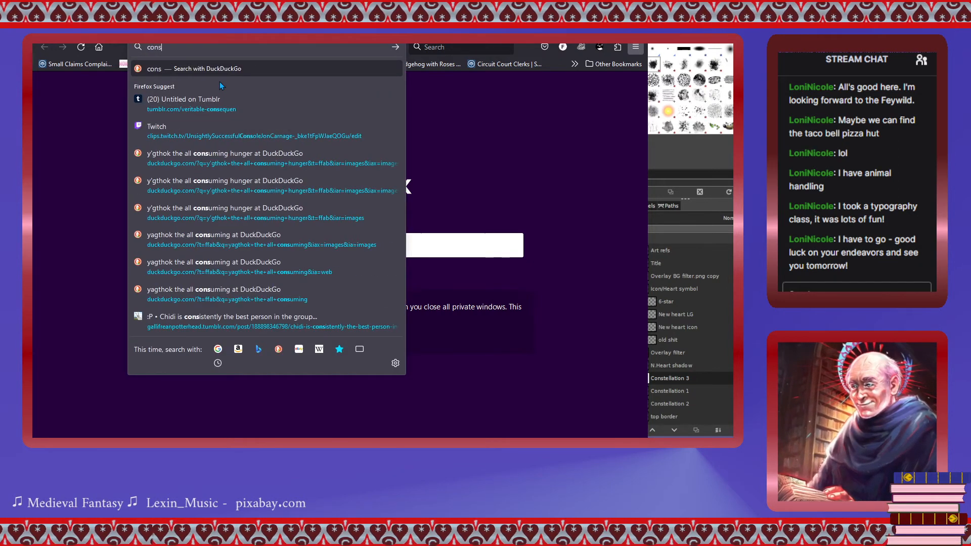
text(tellations myths)
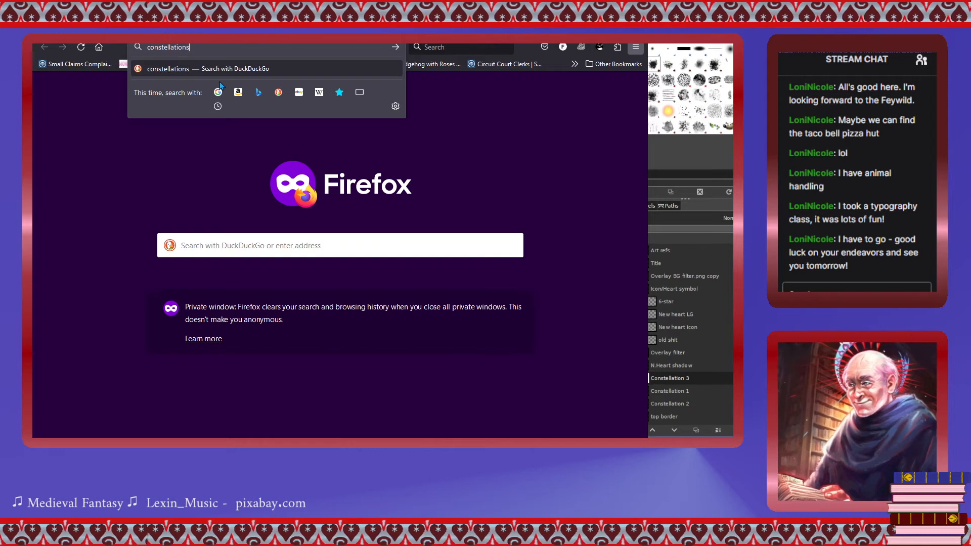
key(Return)
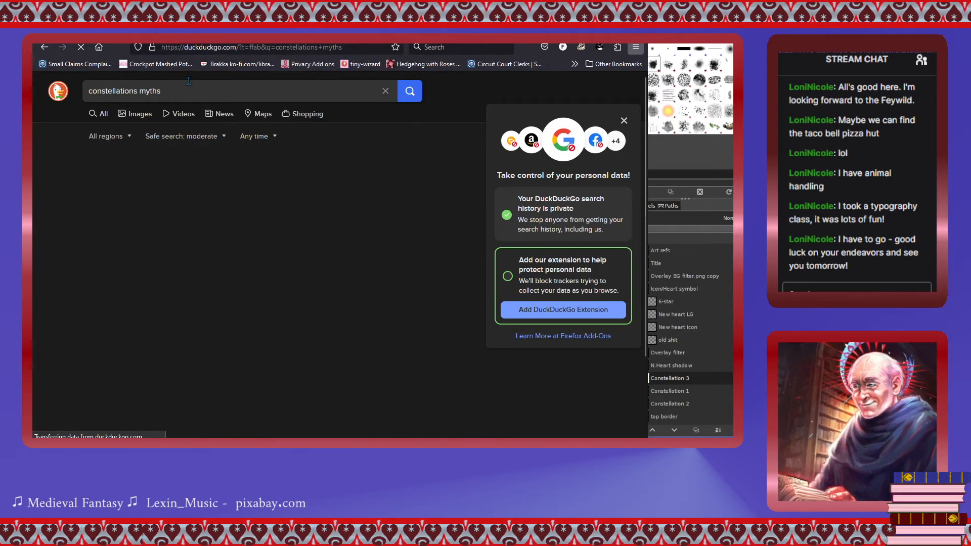
click(144, 118)
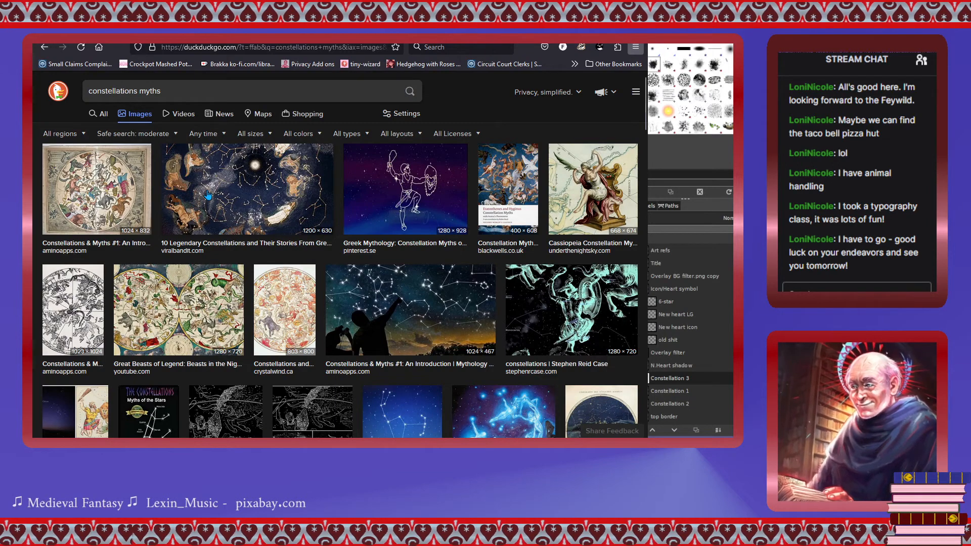
Preview the 10 Legendary Constellations and Greek Mythology: Constellation Myths images and browse the other image results.
click(194, 204)
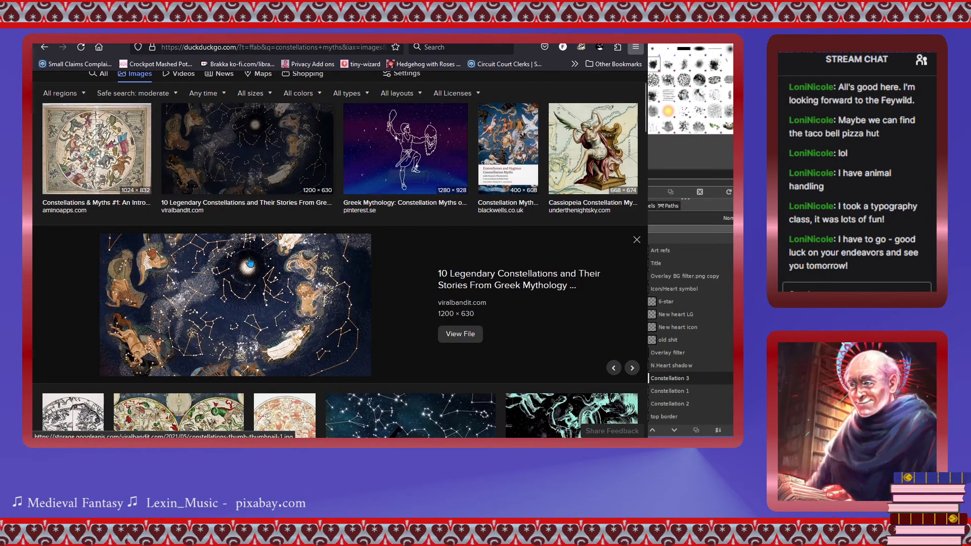
scroll(393, 251, up, 1)
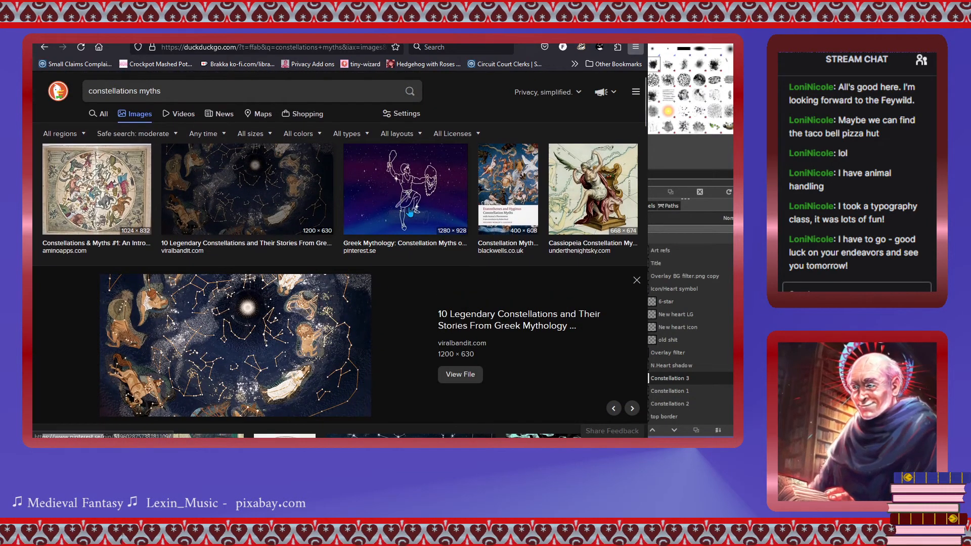
click(397, 247)
scroll(399, 217, up, 1)
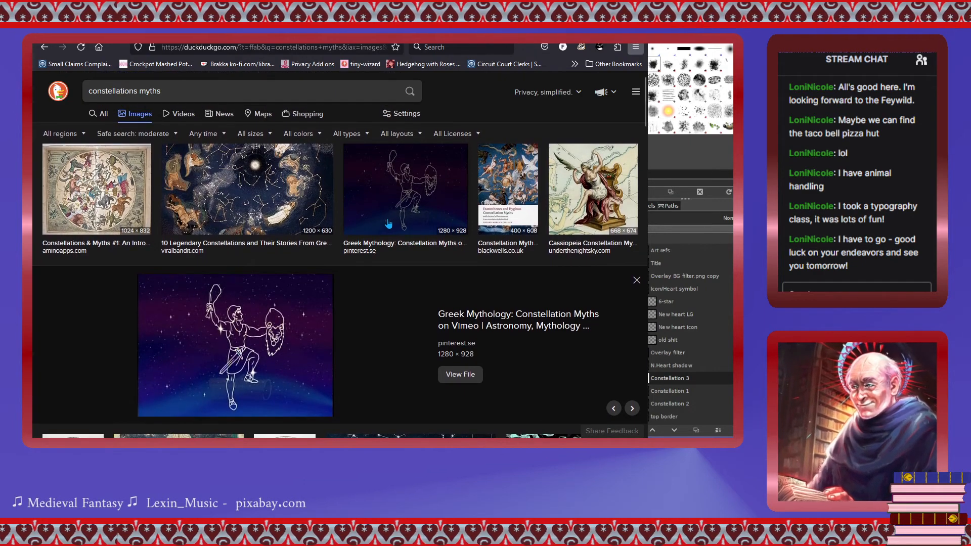
scroll(388, 223, down, 5)
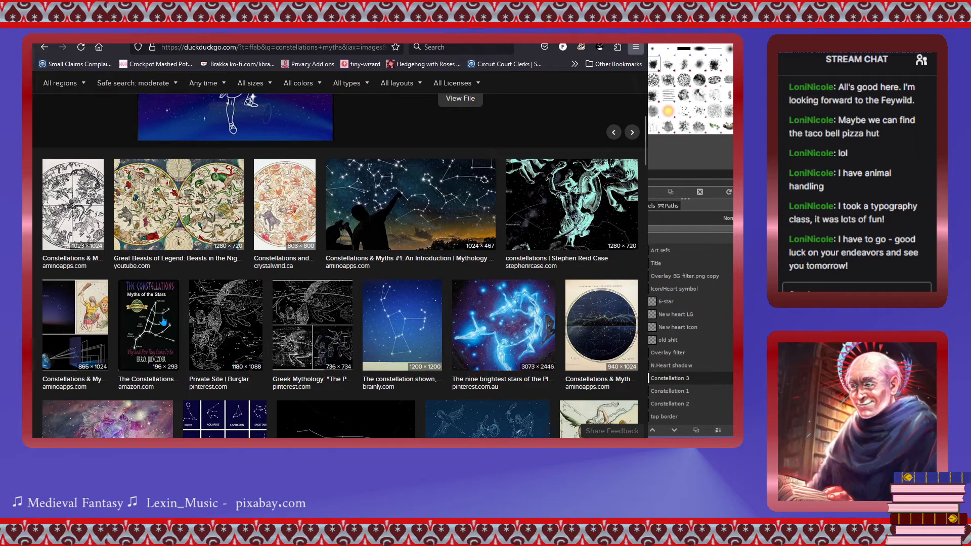
scroll(162, 322, up, 5)
scroll(163, 321, up, 1)
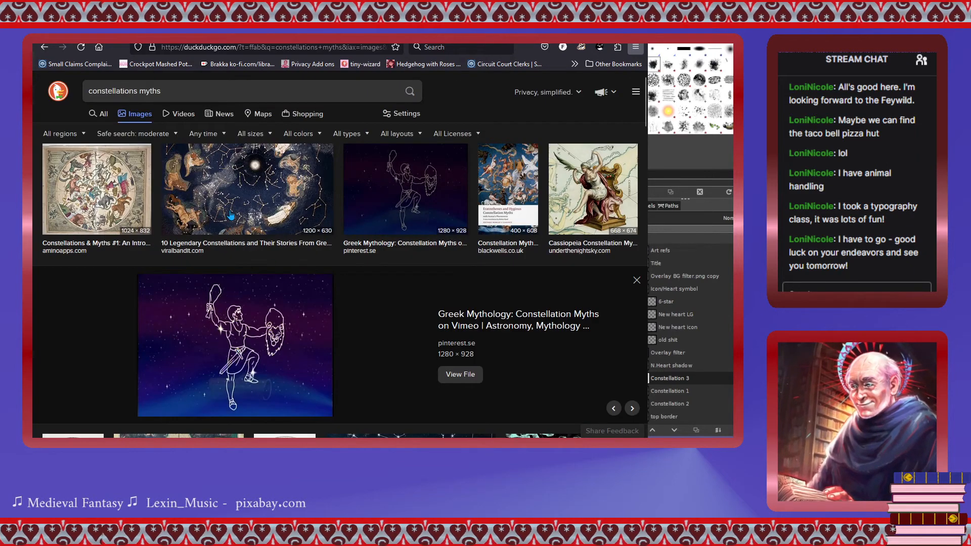
Open the viralbandit.com article on 10 legendary constellations, rejecting all tracking preferences and dismissing the newsletter sign-up.
click(191, 253)
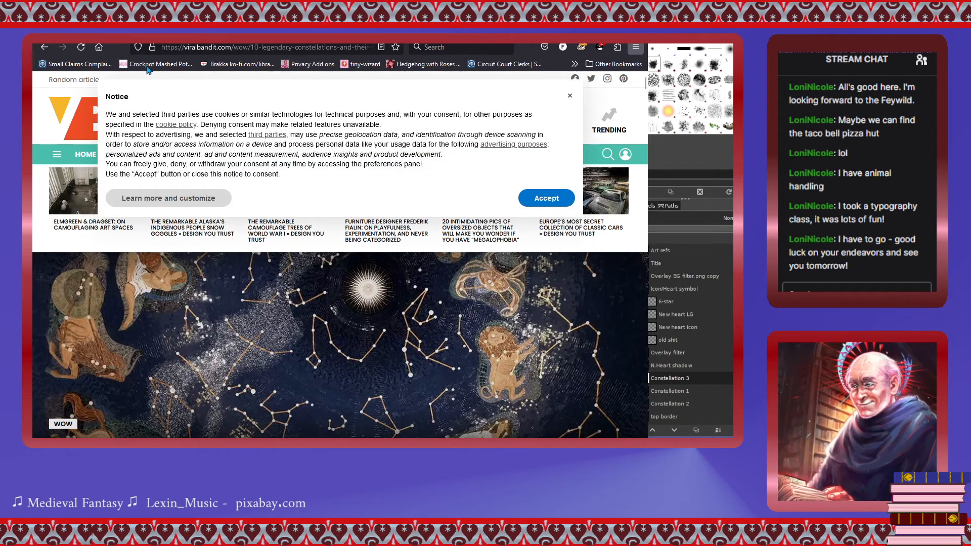
drag(567, 30, 581, 10)
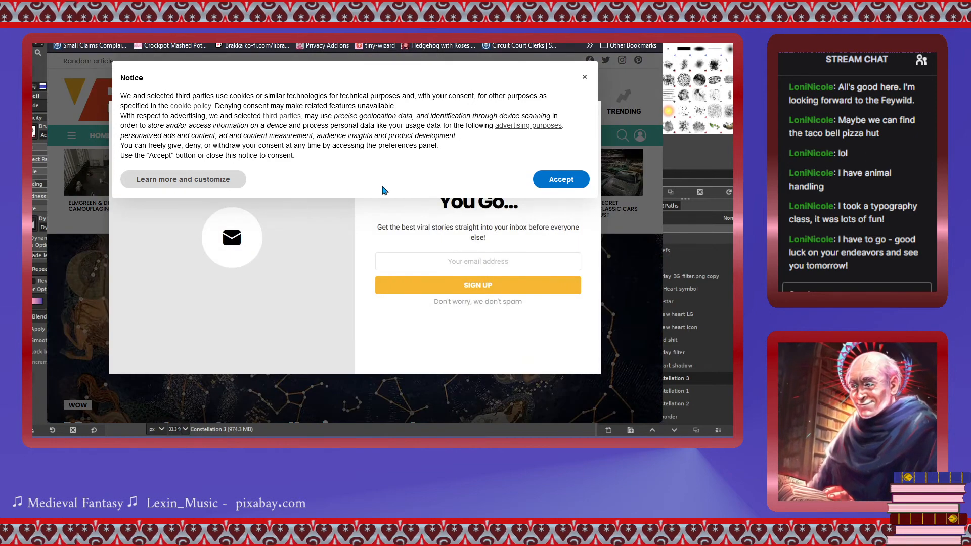
click(183, 184)
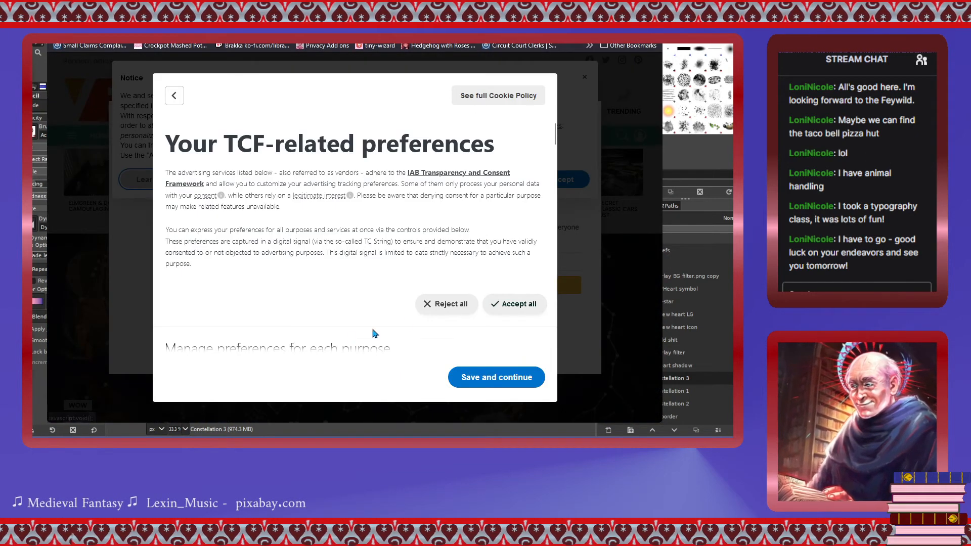
scroll(437, 314, down, 15)
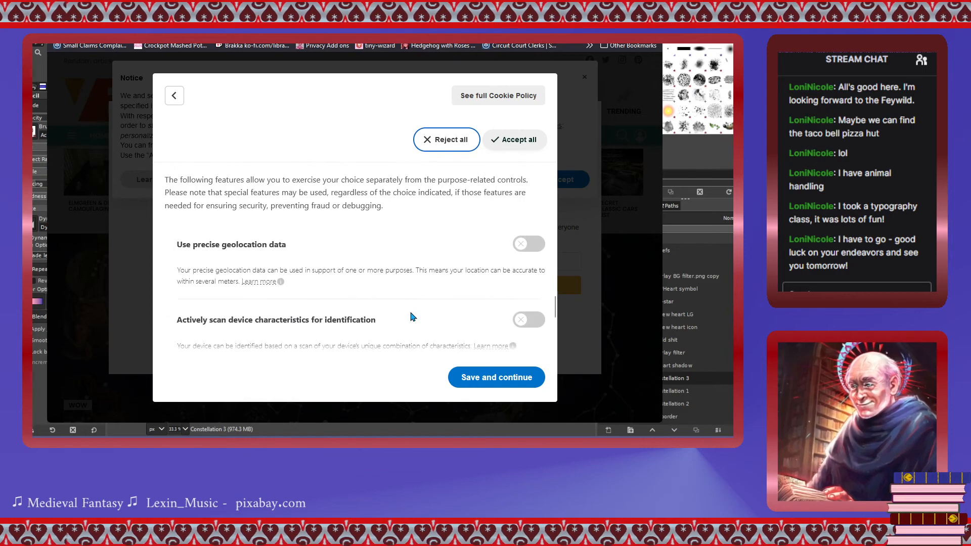
click(455, 379)
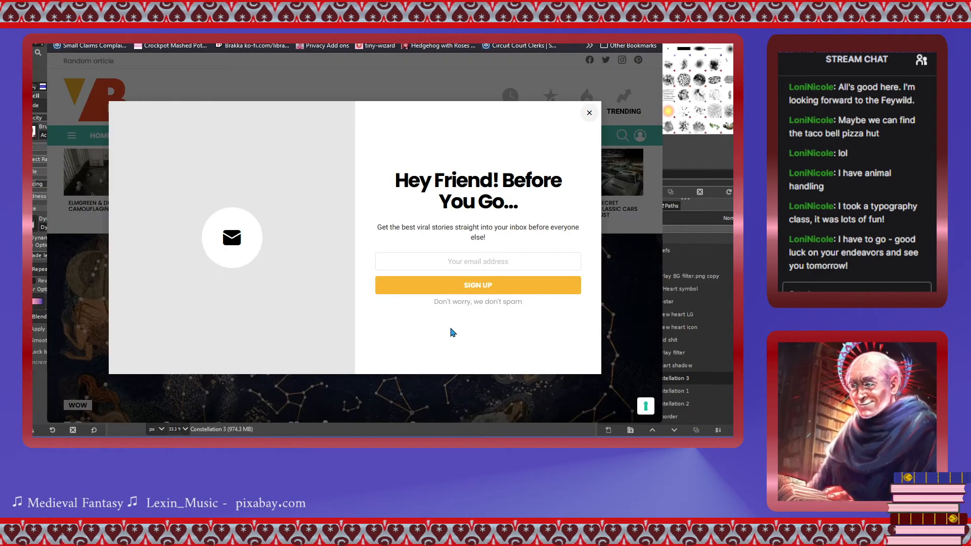
click(597, 116)
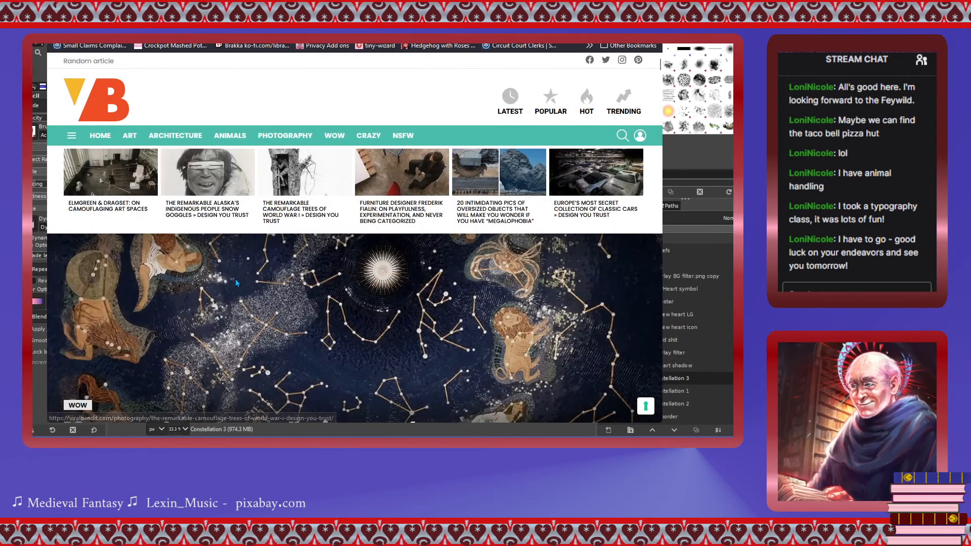
Examine the article's constellation illustrations and descriptions from Aquarius through Cancer and Cassiopeia to Gemini.
scroll(236, 278, down, 10)
scroll(235, 279, down, 8)
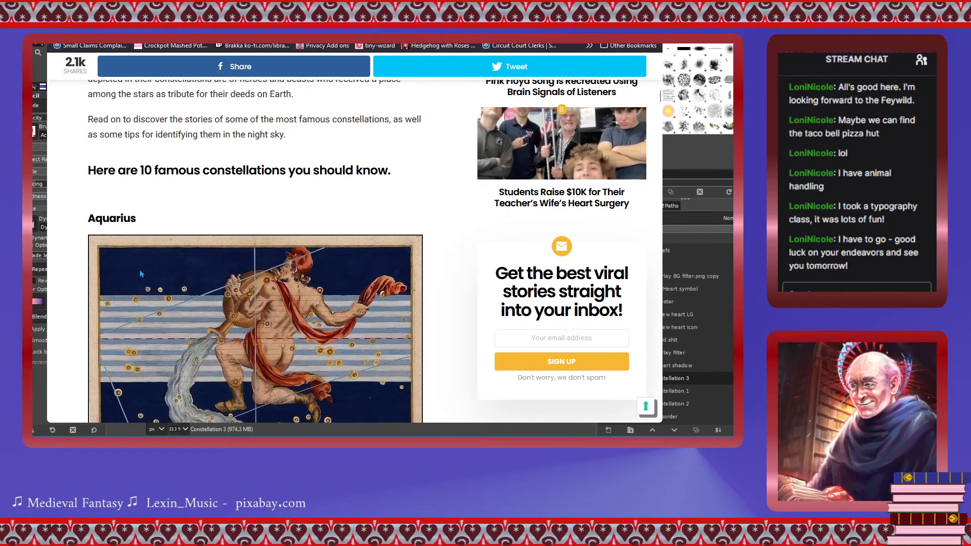
scroll(92, 270, down, 3)
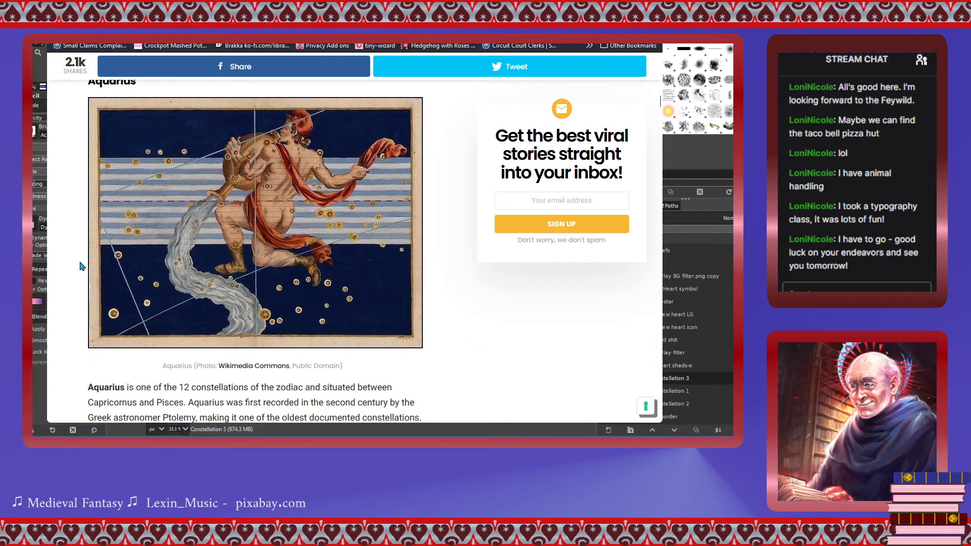
scroll(80, 266, down, 9)
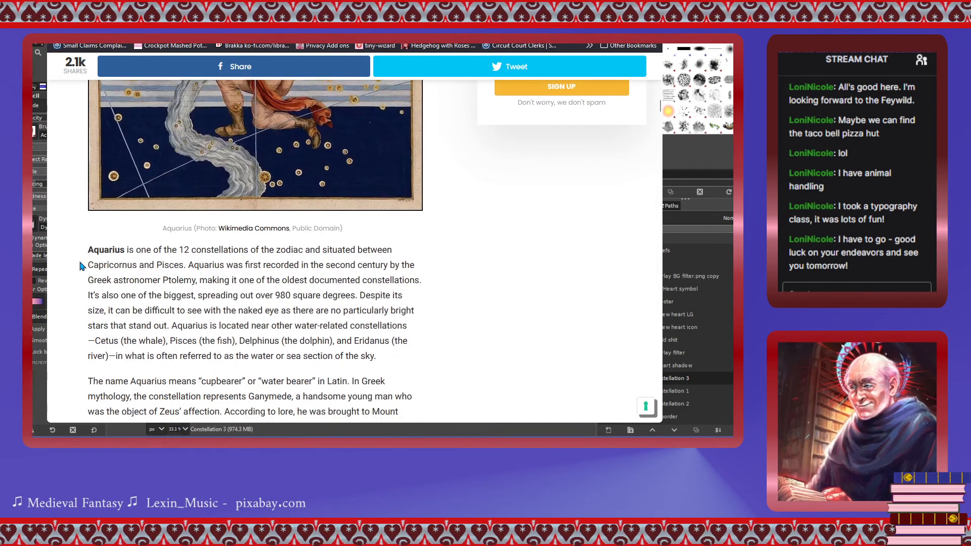
scroll(80, 266, down, 3)
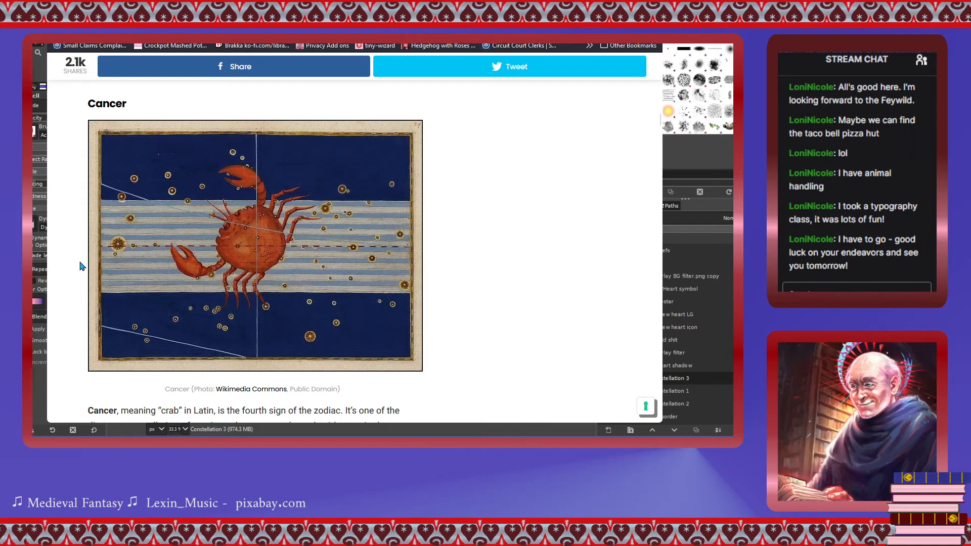
scroll(80, 266, down, 12)
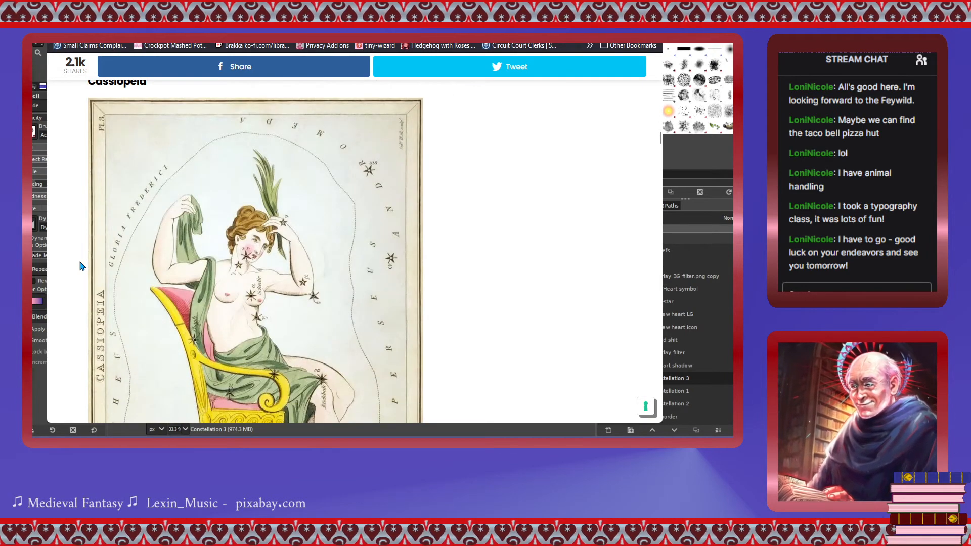
scroll(79, 267, down, 3)
scroll(79, 266, down, 5)
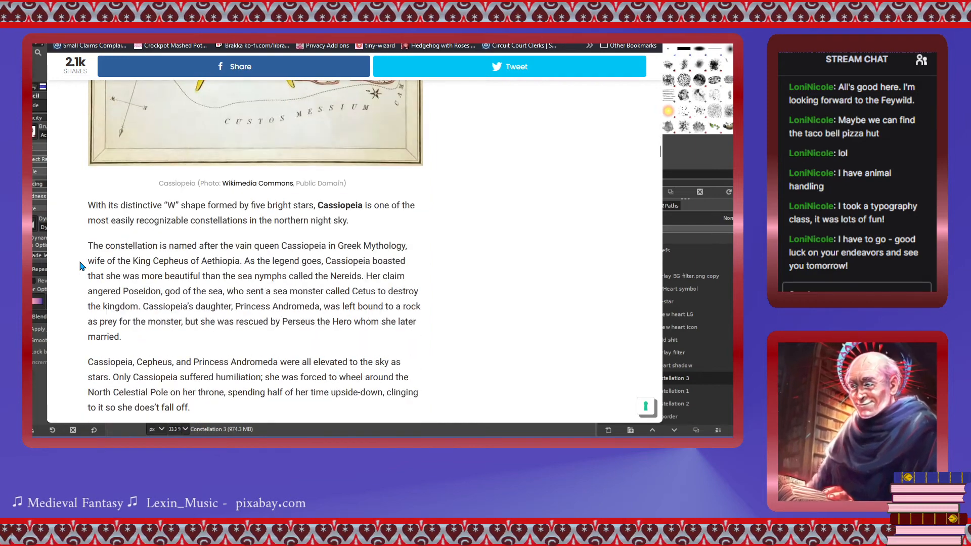
scroll(80, 267, up, 3)
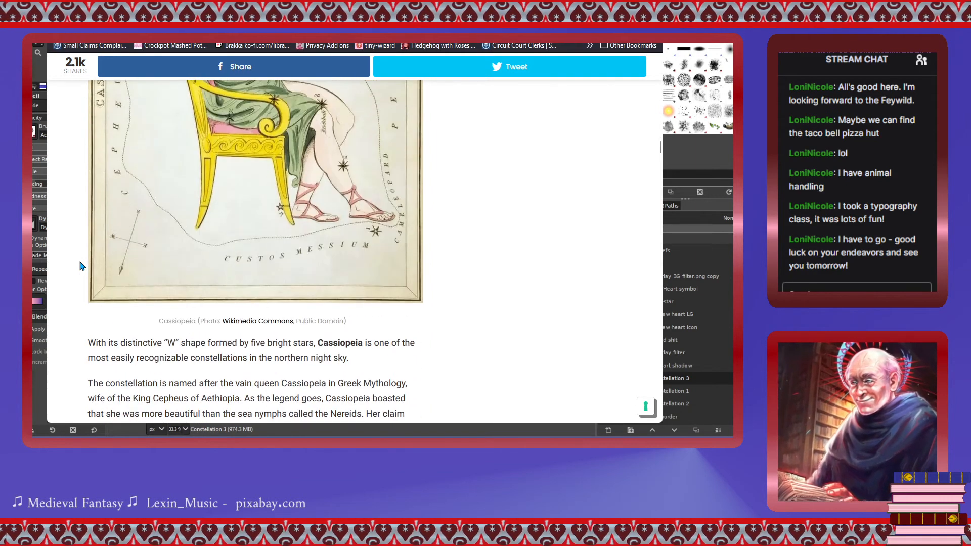
scroll(80, 267, down, 11)
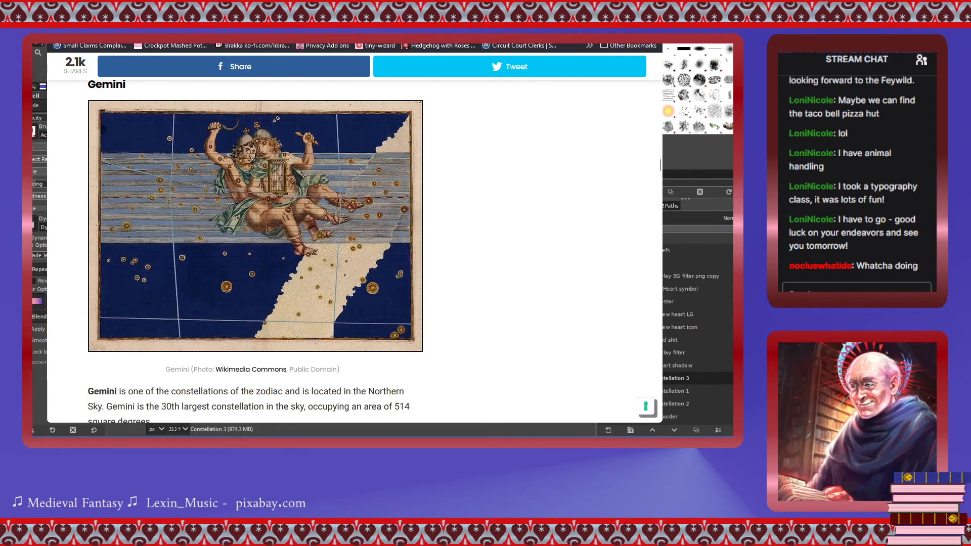
Switch to GIMP to inspect the banner at 50% zoom, and return to the constellations article in Firefox.
key(alt+Tab)
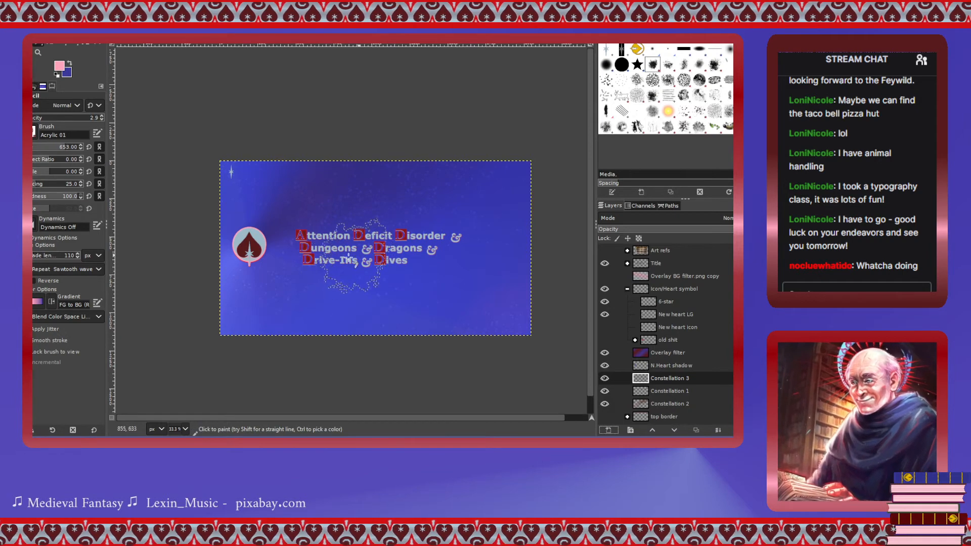
ctrl+scroll(398, 301, up, 1)
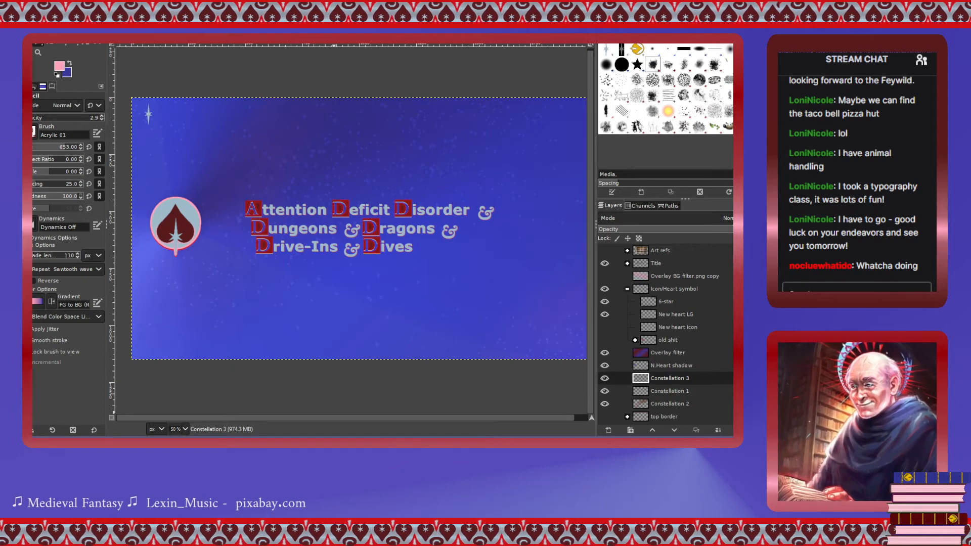
key(alt+Tab)
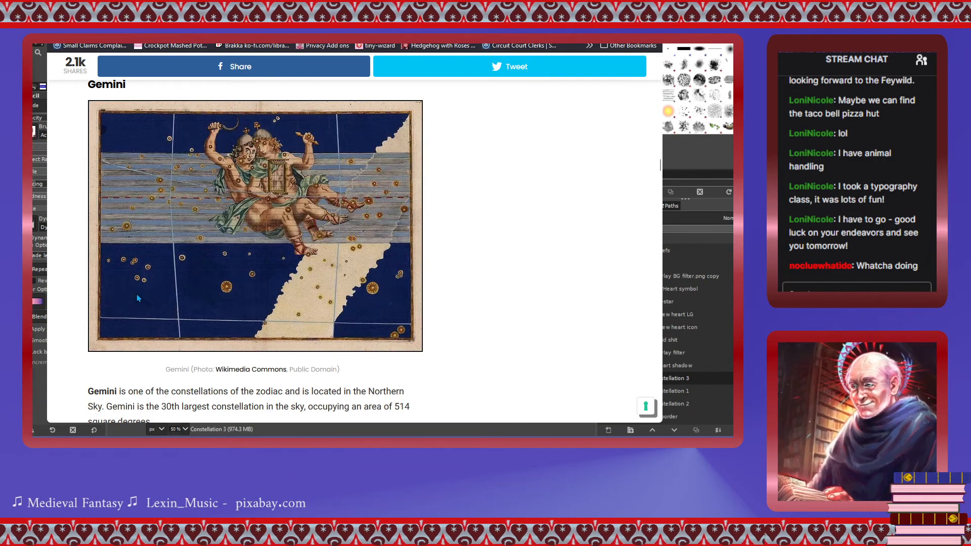
Examine the article's Gemini, Taurus, Ursa Major and Ursa Minor illustrations and descriptions.
scroll(93, 292, down, 3)
scroll(313, 181, up, 3)
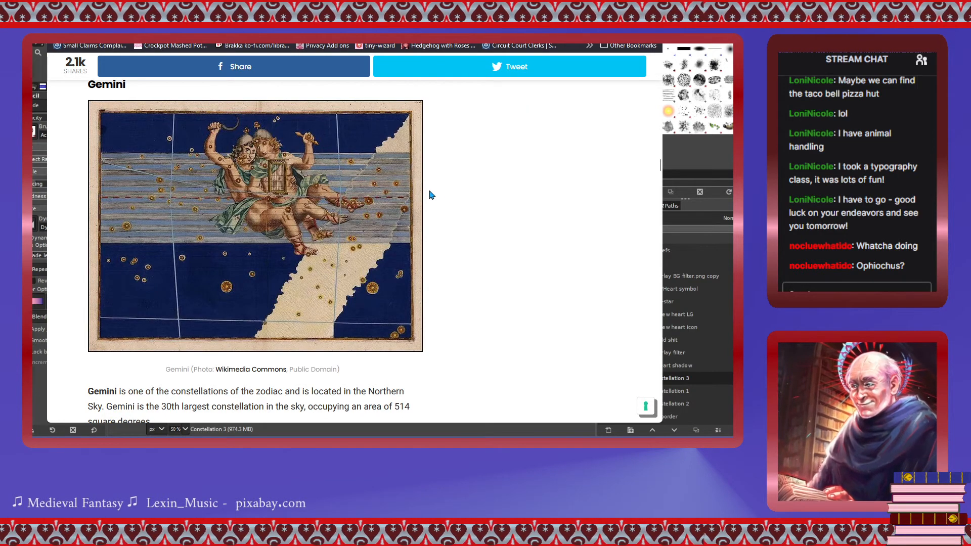
scroll(431, 195, down, 5)
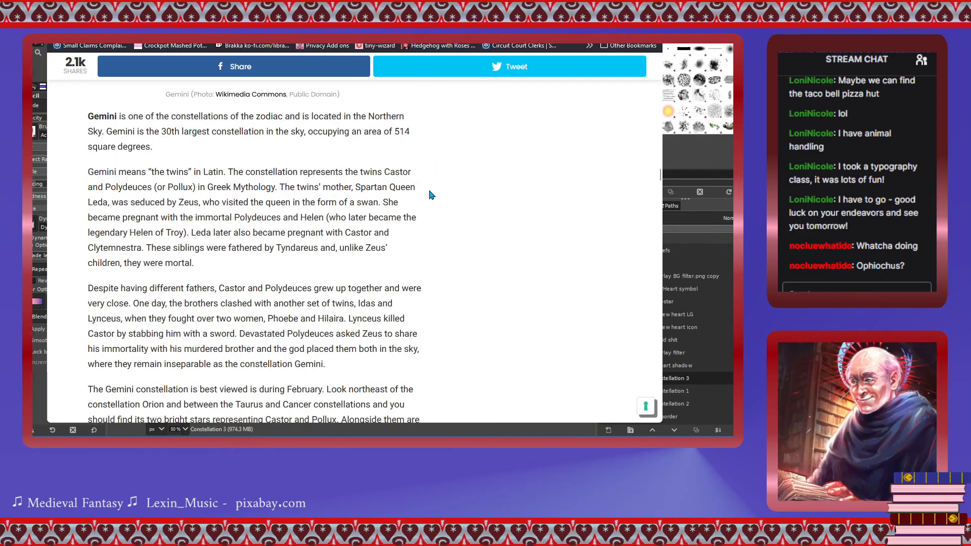
scroll(431, 195, down, 8)
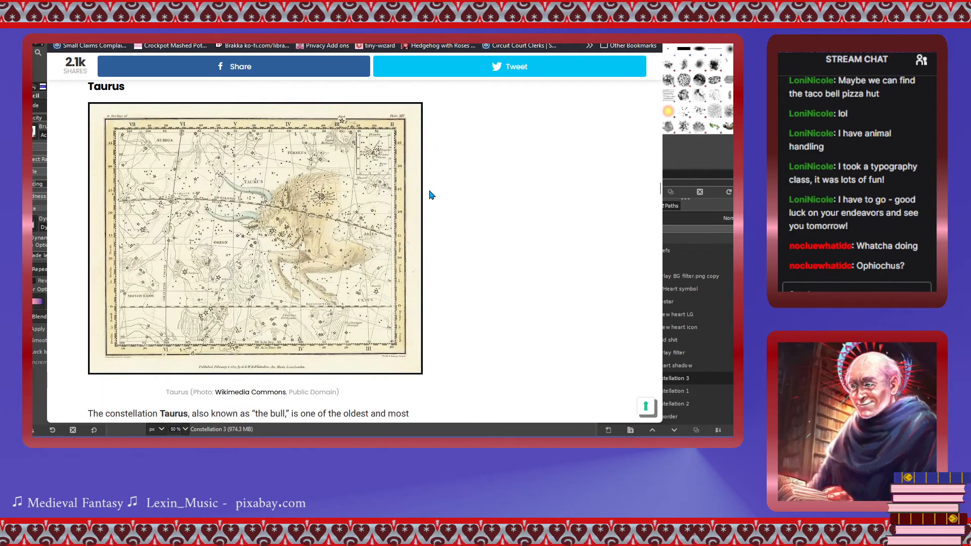
scroll(78, 209, down, 12)
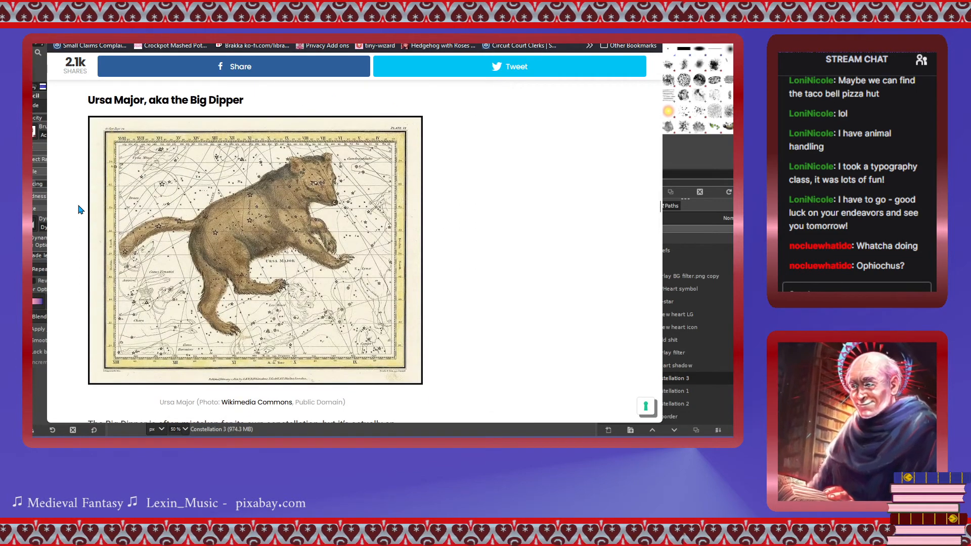
scroll(79, 210, down, 5)
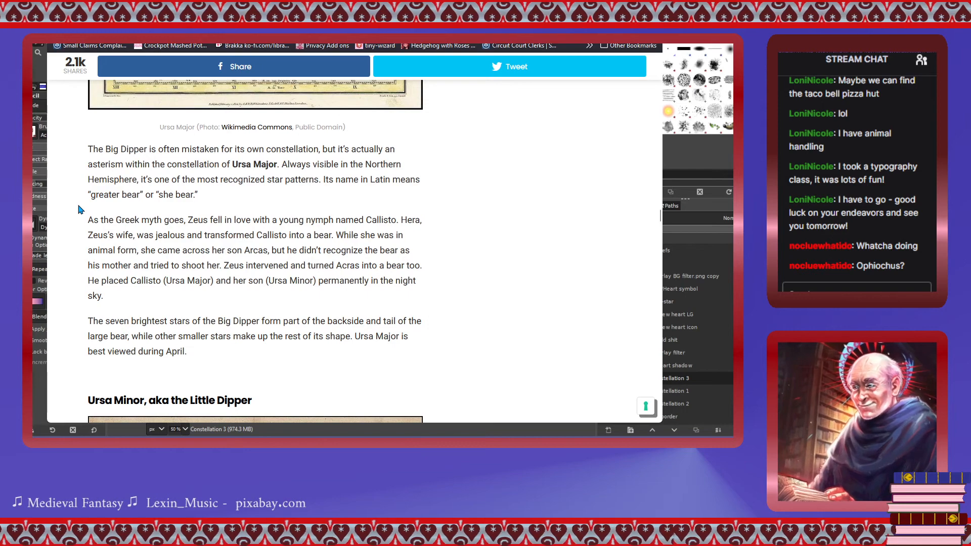
scroll(78, 209, down, 8)
scroll(79, 209, down, 4)
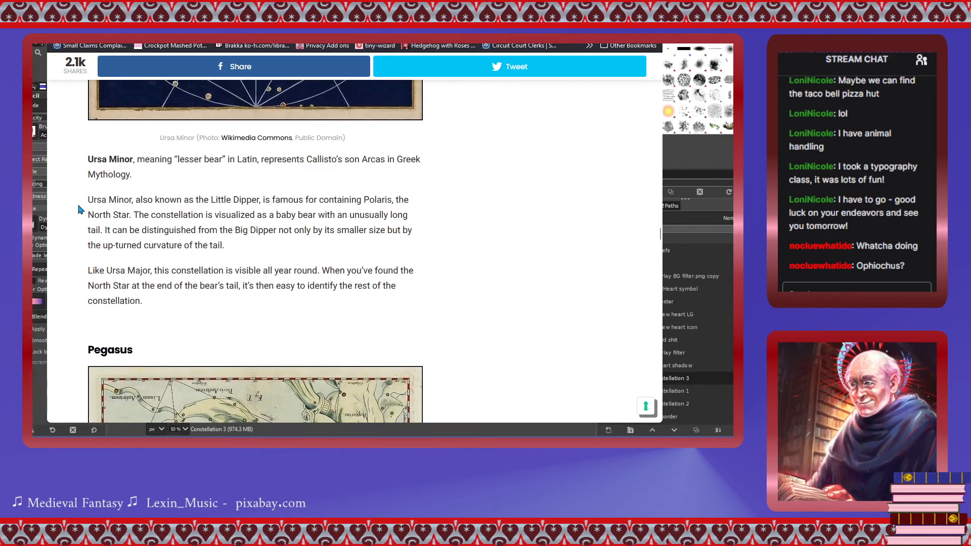
scroll(78, 210, up, 6)
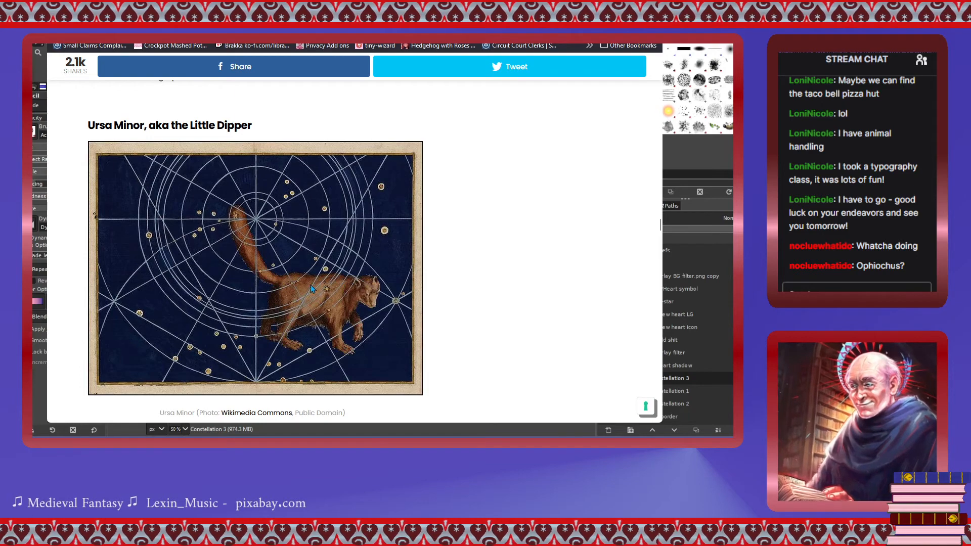
scroll(75, 240, down, 5)
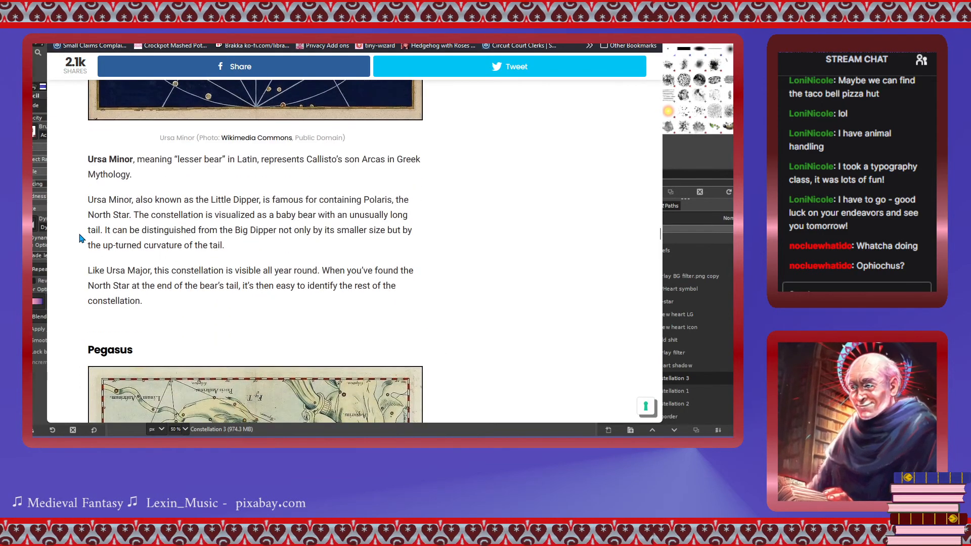
Examine the article's Pegasus, Virgo and Orion sections through to the end of the constellation list.
scroll(76, 236, down, 3)
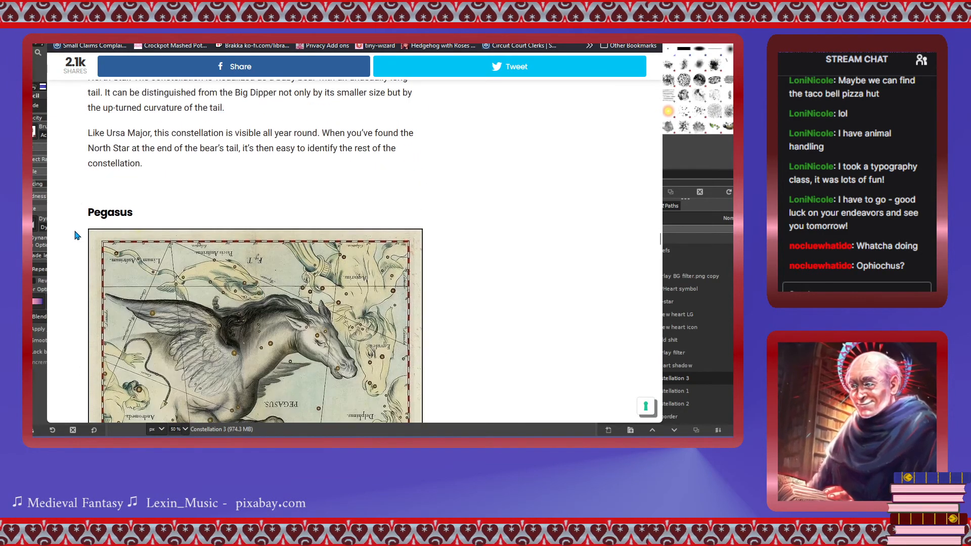
scroll(77, 236, down, 6)
scroll(76, 236, up, 3)
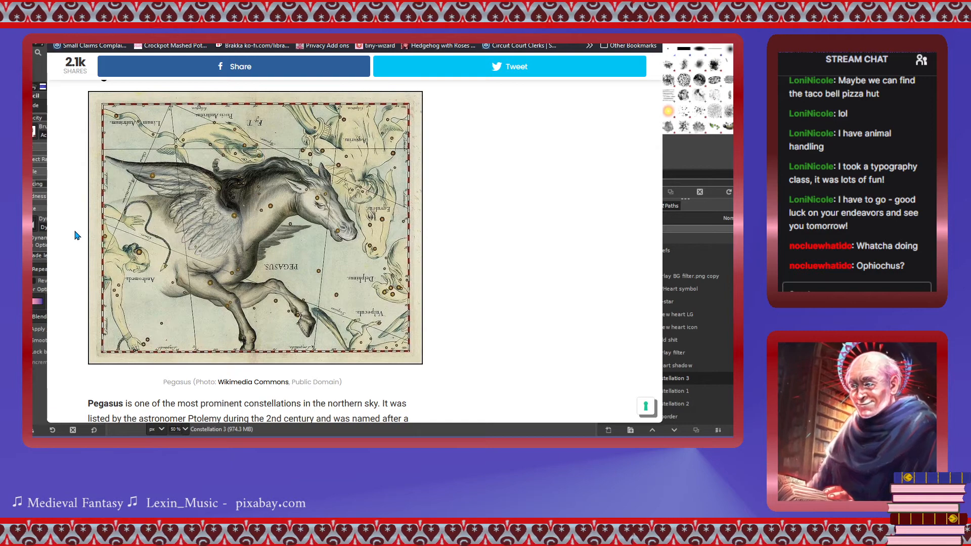
scroll(77, 236, down, 7)
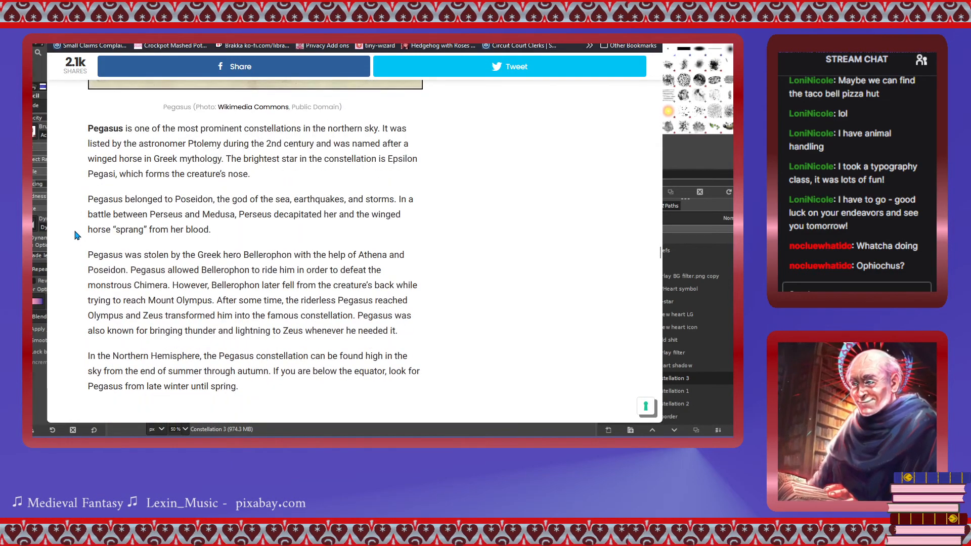
scroll(77, 235, down, 5)
scroll(76, 235, down, 12)
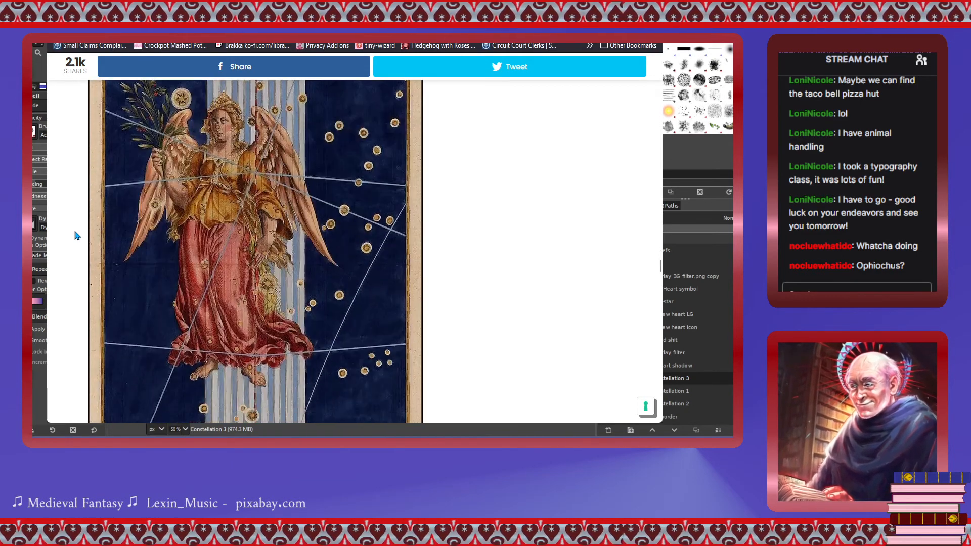
scroll(76, 236, down, 4)
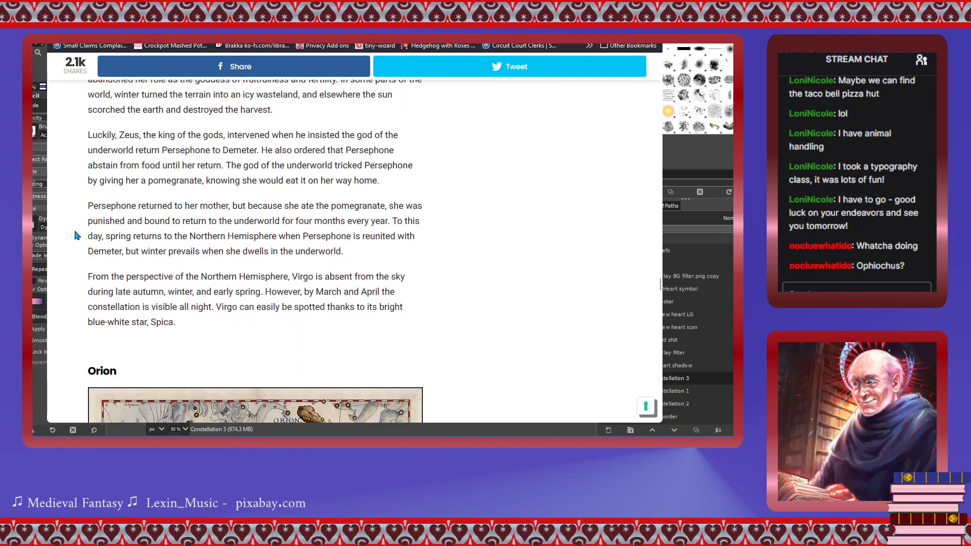
scroll(76, 236, down, 11)
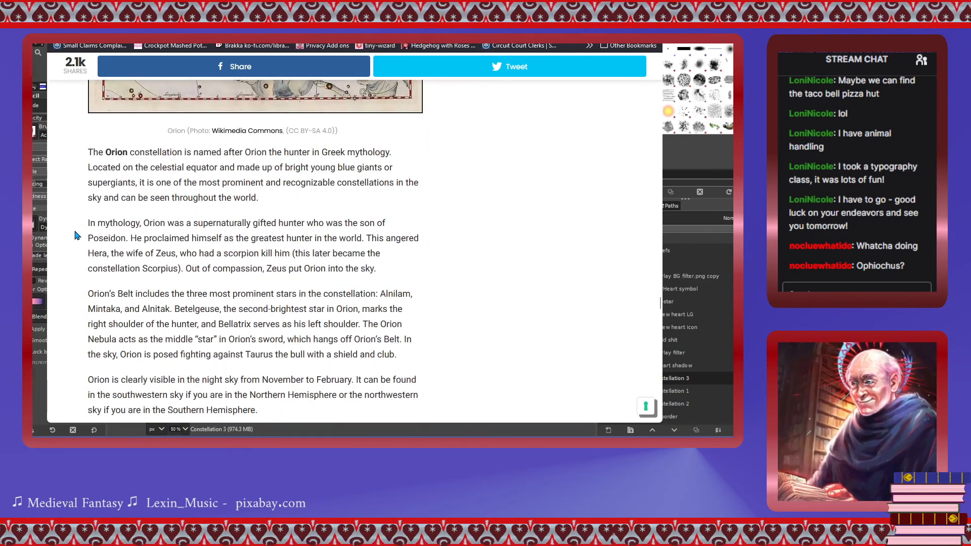
scroll(76, 236, down, 12)
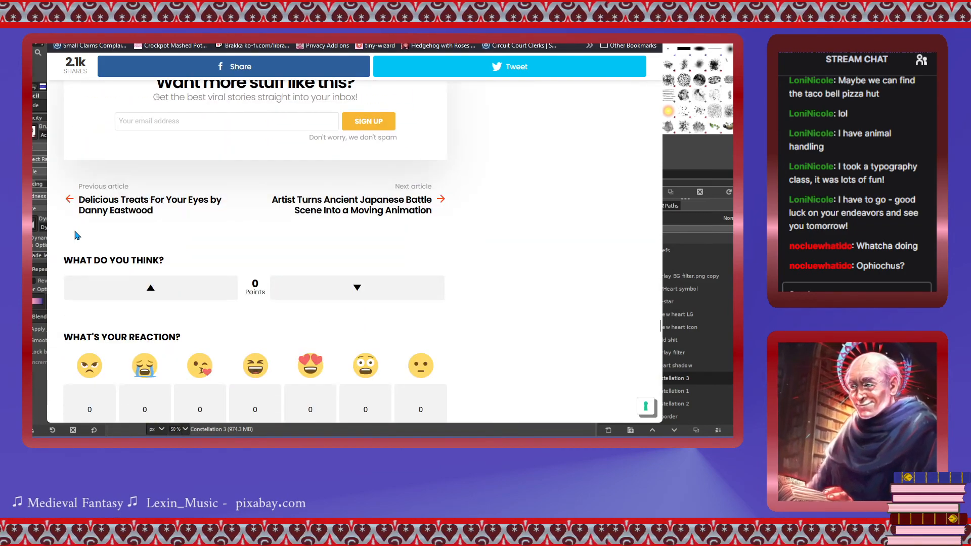
scroll(76, 236, up, 15)
scroll(76, 235, down, 12)
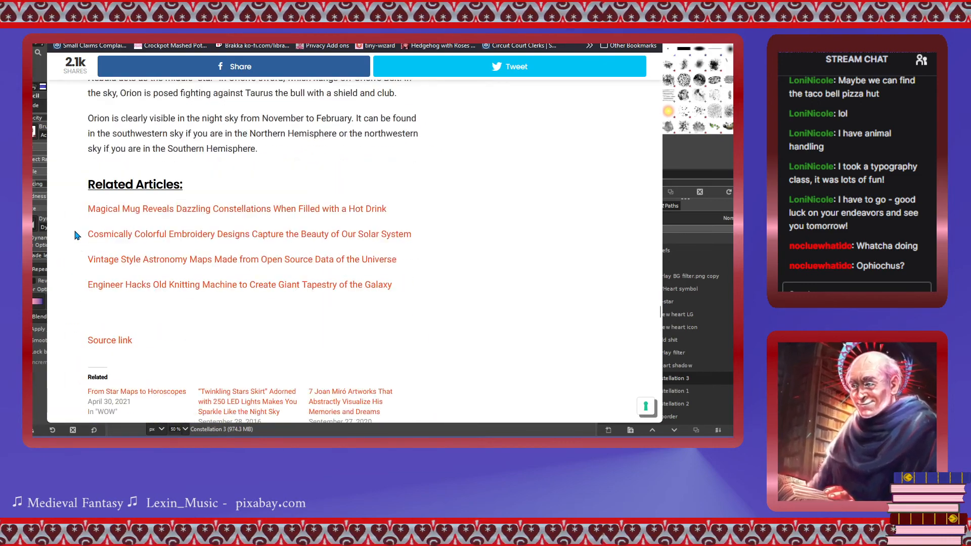
scroll(76, 236, up, 3)
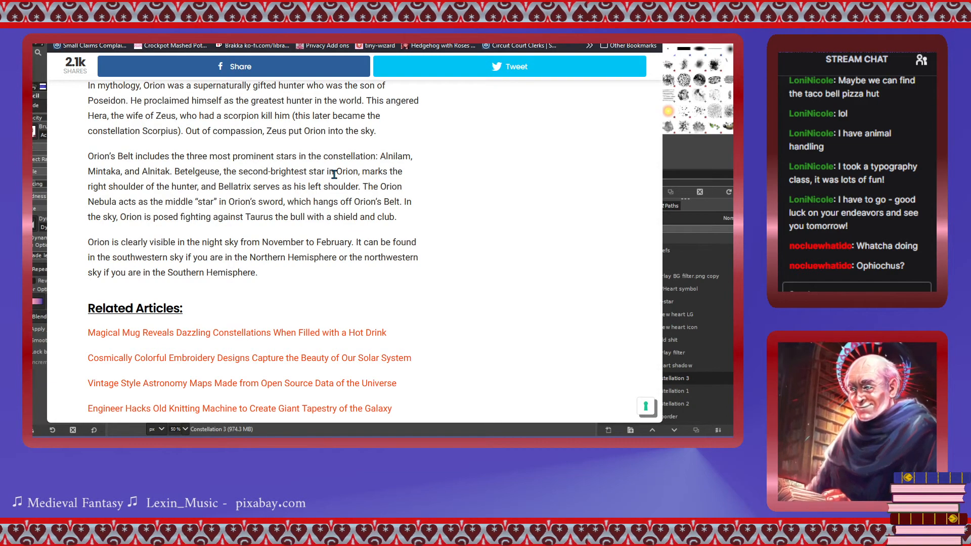
Return to the "constellations myths" image results and preview the Cepheus Constellation Myths and Facts image.
key(alt+Left)
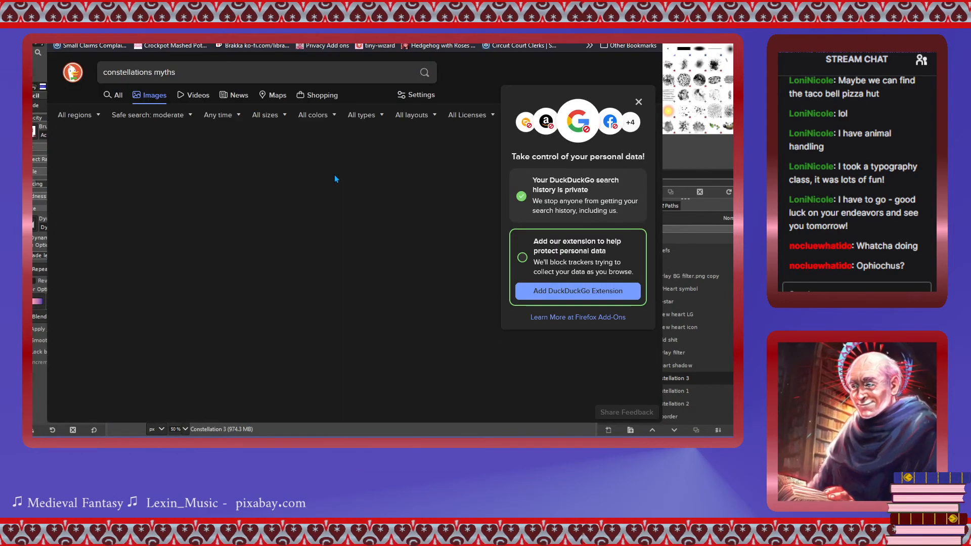
scroll(110, 286, down, 3)
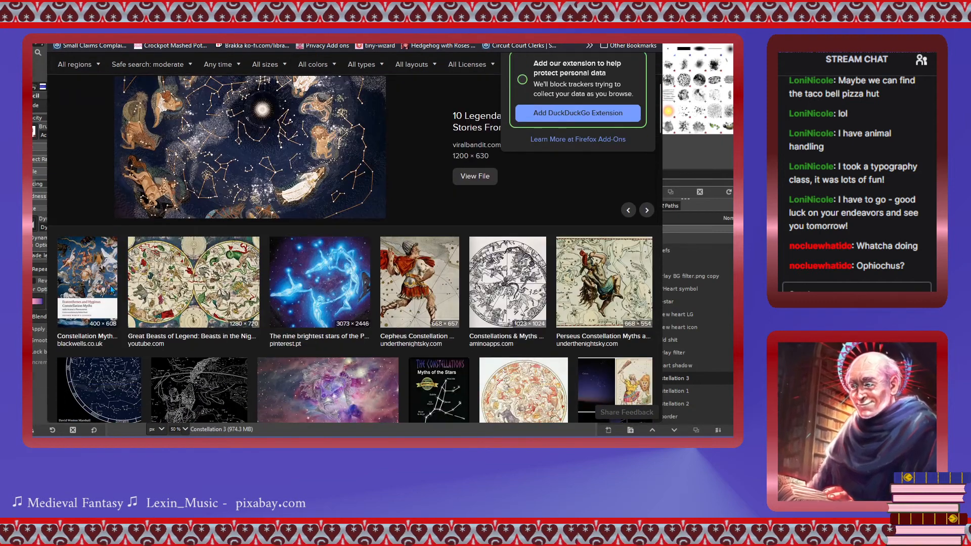
click(405, 283)
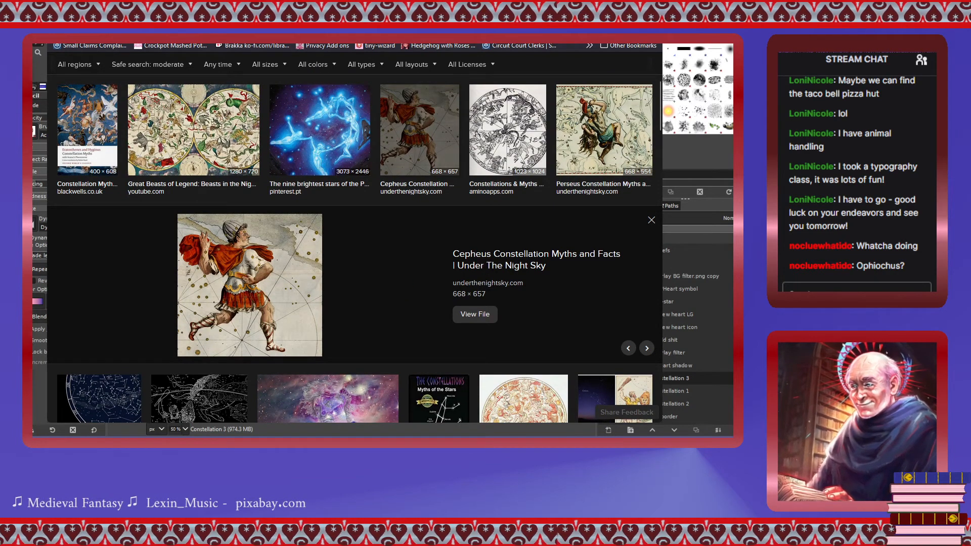
Search the web for "cepheus myth" in a separate tab, read the summary, and return to the Cepheus image preview.
key(ctrl+t)
text(cepheus)
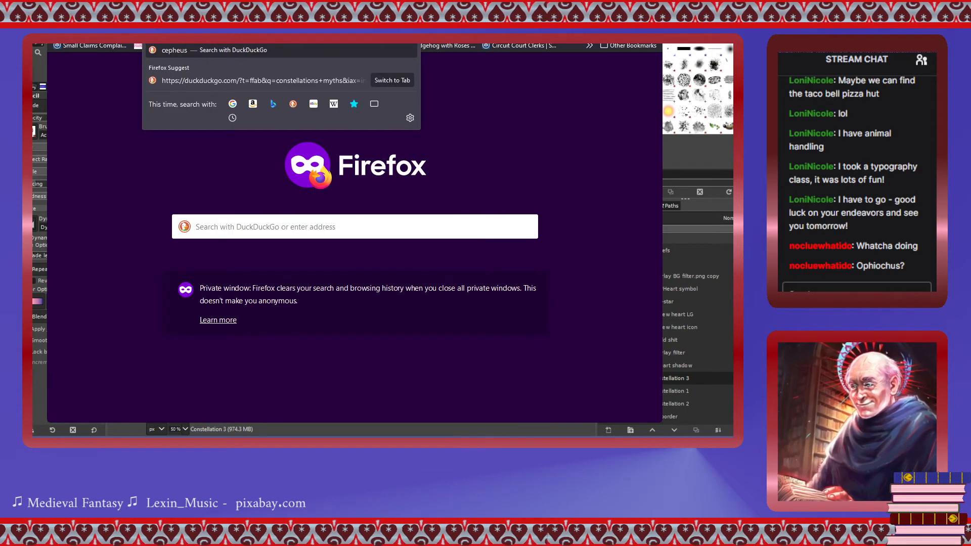
text( myth)
key(Return)
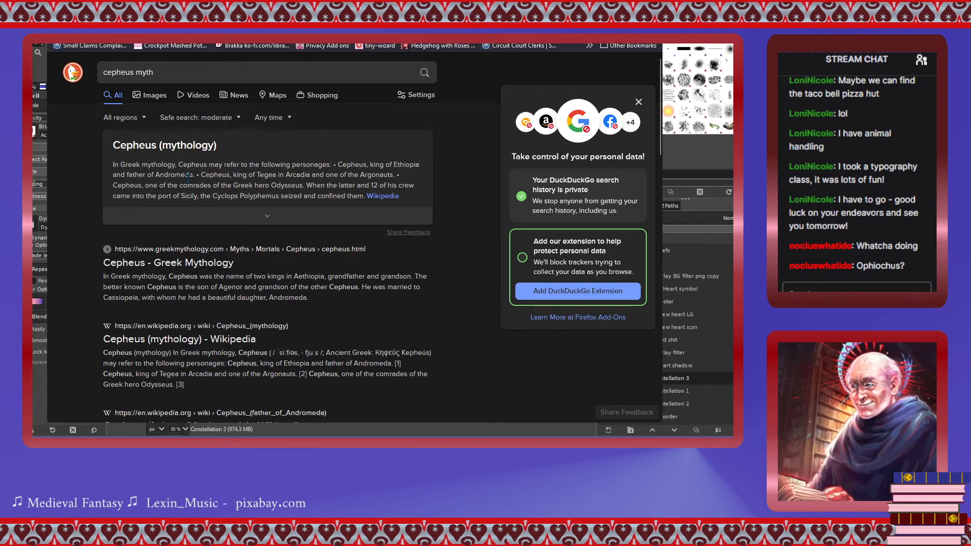
key(ctrl+t)
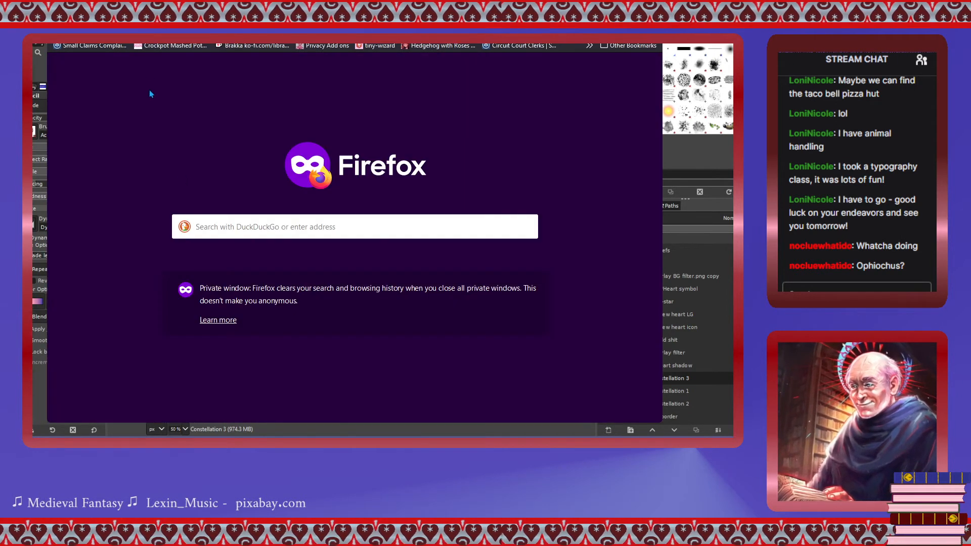
key(ctrl+w)
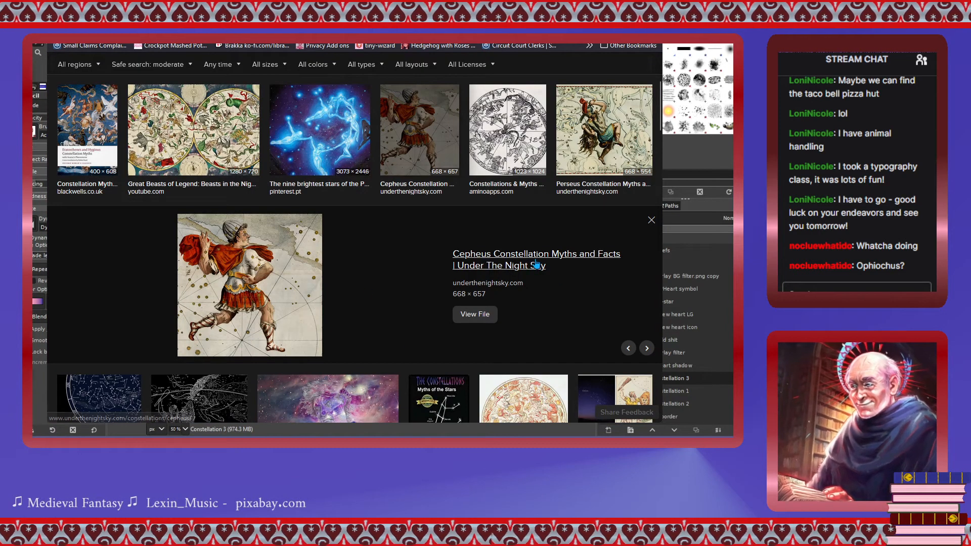
Open the underthenightsky.com Cepheus page, read its myth and bright stars sections, and return to the image results.
click(481, 258)
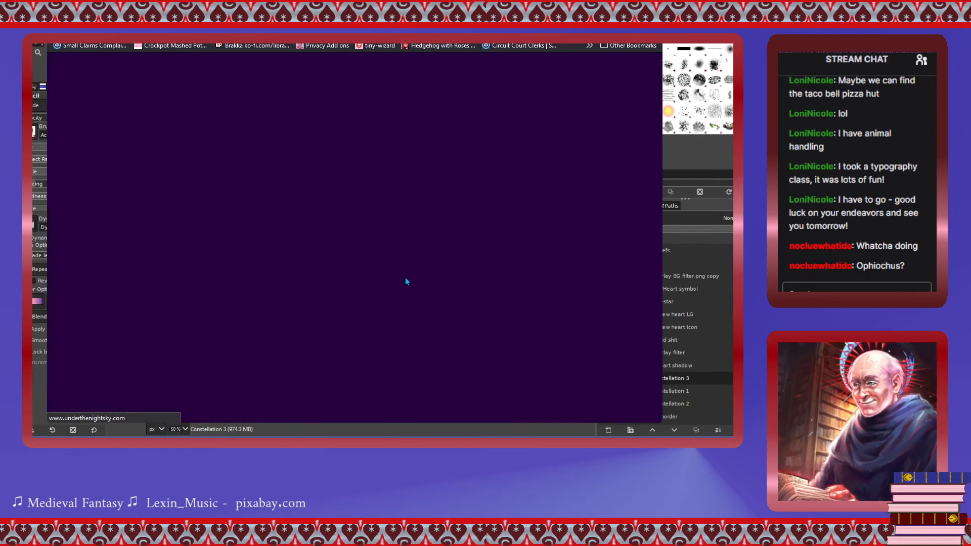
scroll(216, 287, down, 6)
scroll(216, 287, down, 5)
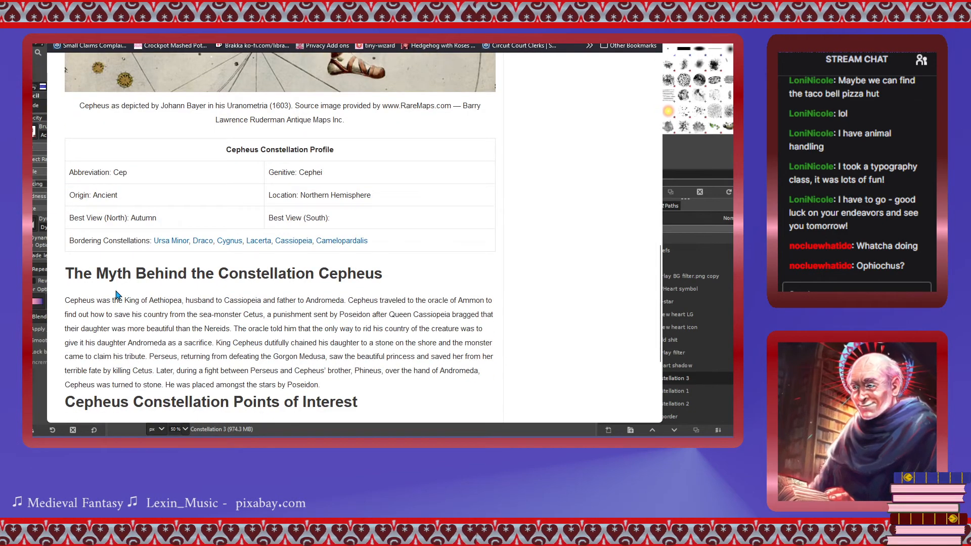
scroll(116, 295, down, 4)
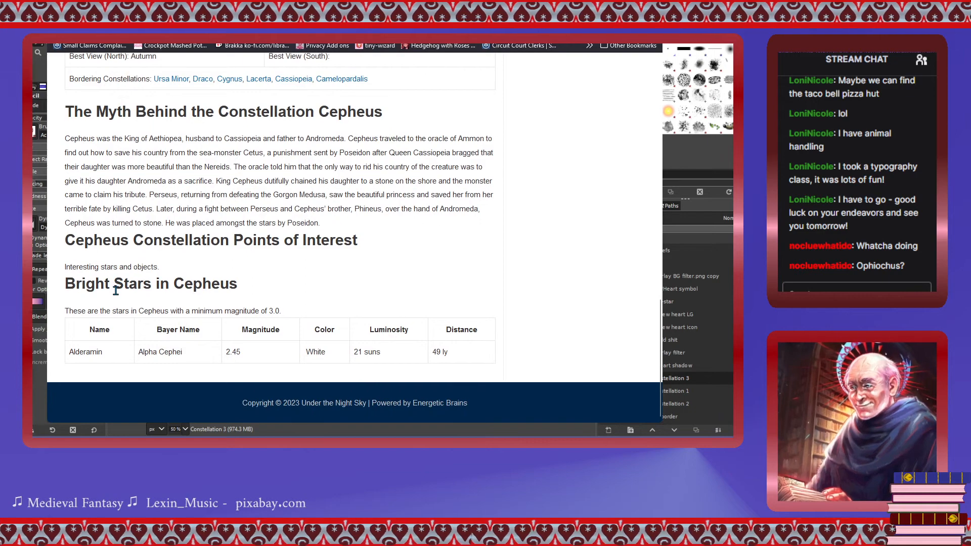
key(alt+Left)
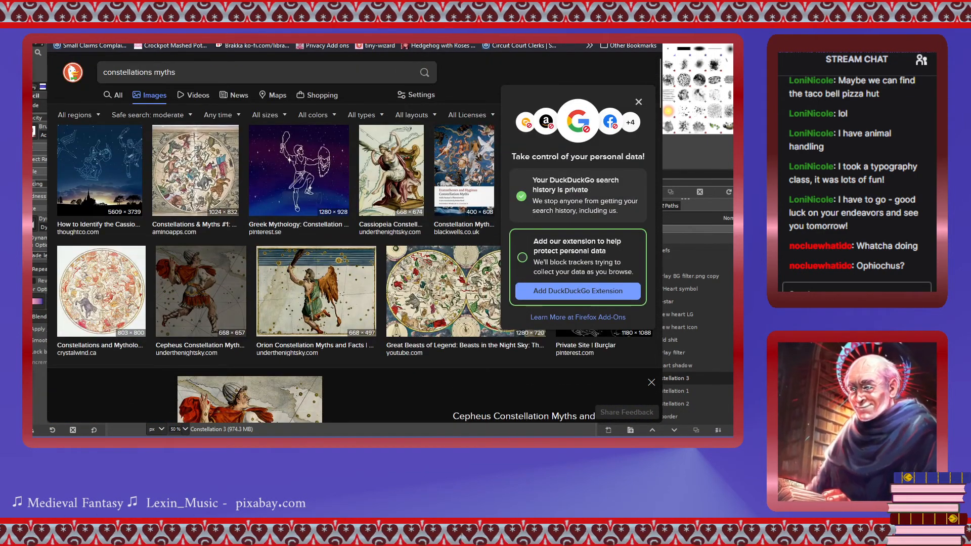
Search the web for "cepheus constellation shape" in a new tab.
key(ctrl+t)
key(ctrl+l)
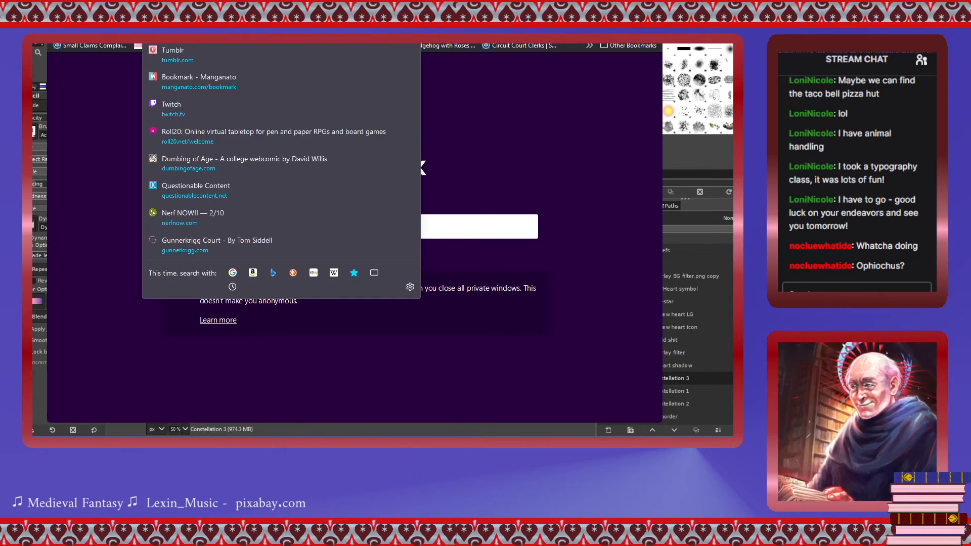
text(cepheus)
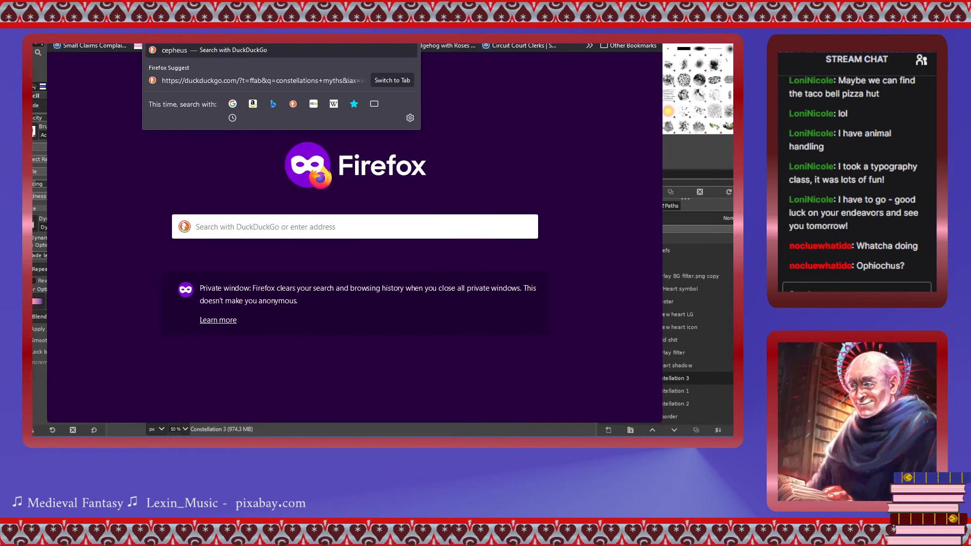
text( constellation)
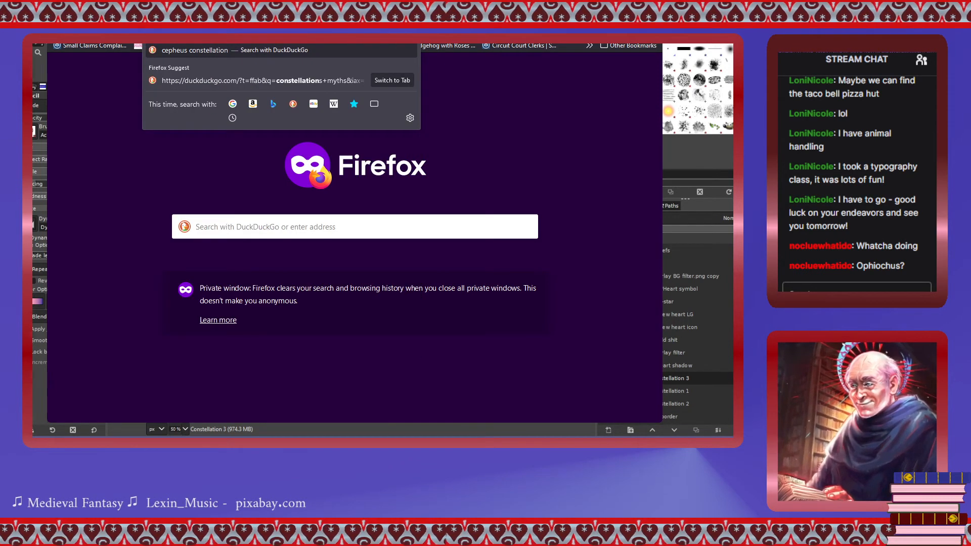
text( shape)
key(Return)
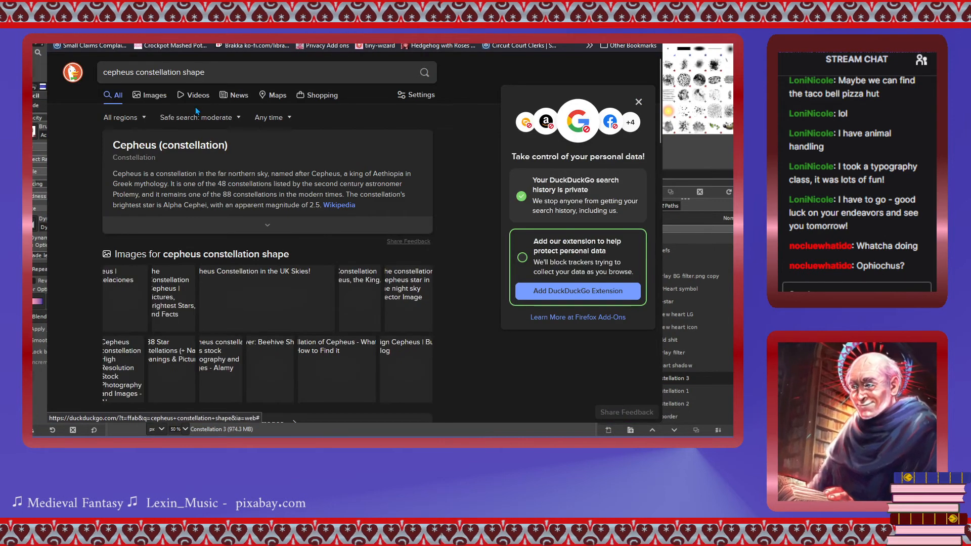
Open the star-name-registry.com Cepheus constellation line image from the image results at full size.
click(146, 101)
key(alt+Left)
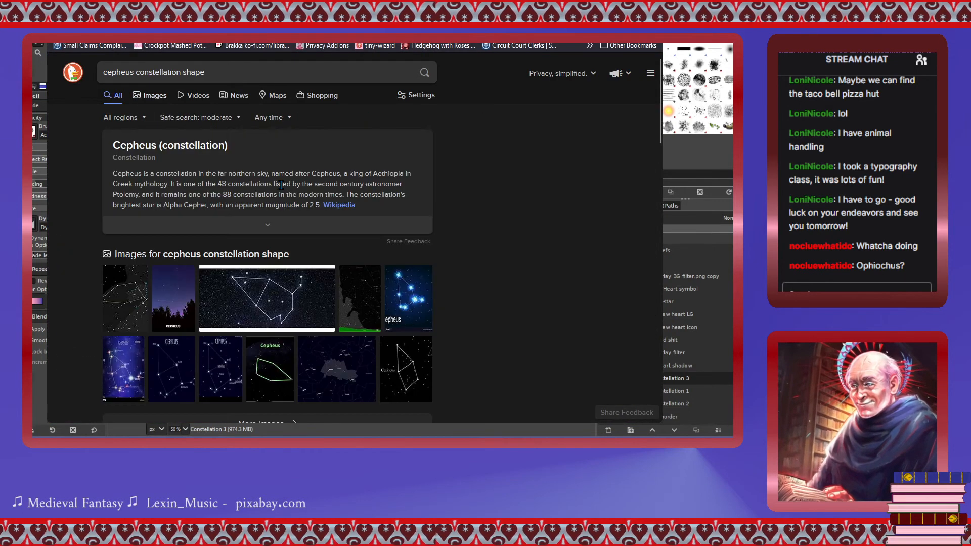
click(262, 318)
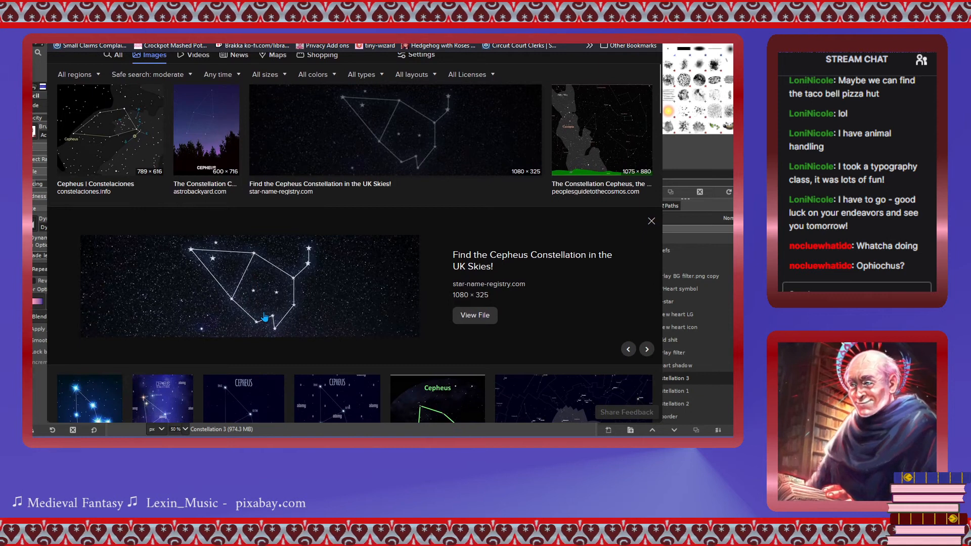
click(249, 296)
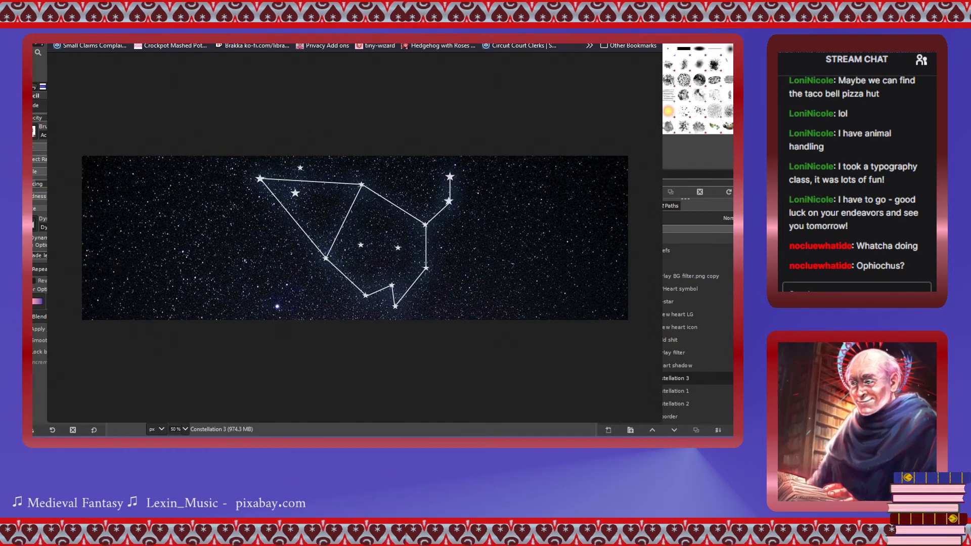
Return to the image results and search for the Gemini constellation shape, using the spelling "gemeni" in place of "cepheus".
key(alt+Left)
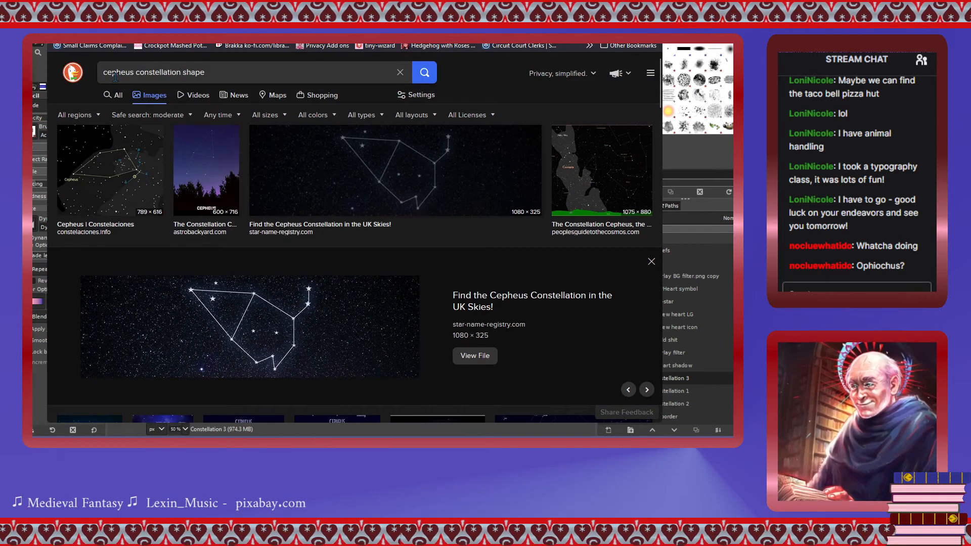
double_click(109, 74)
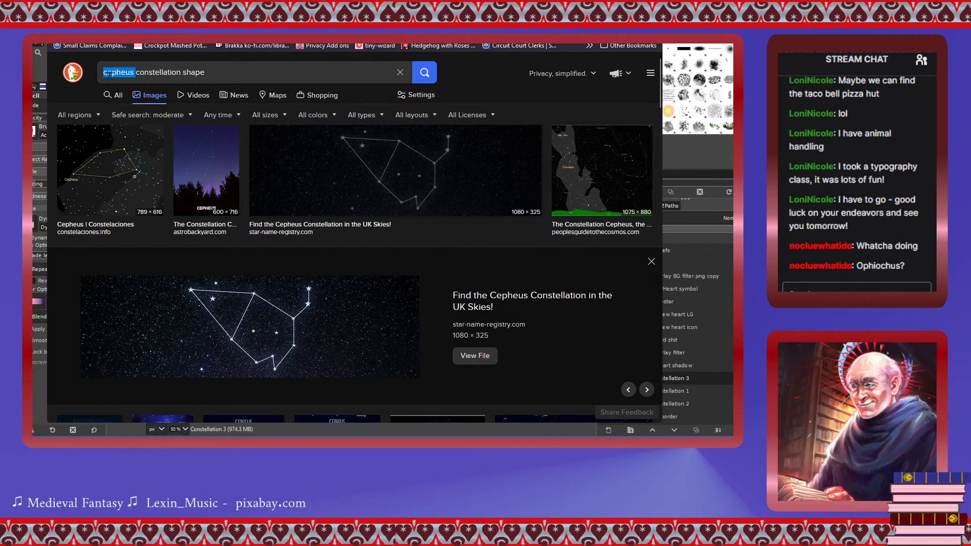
text(gemeni)
key(Return)
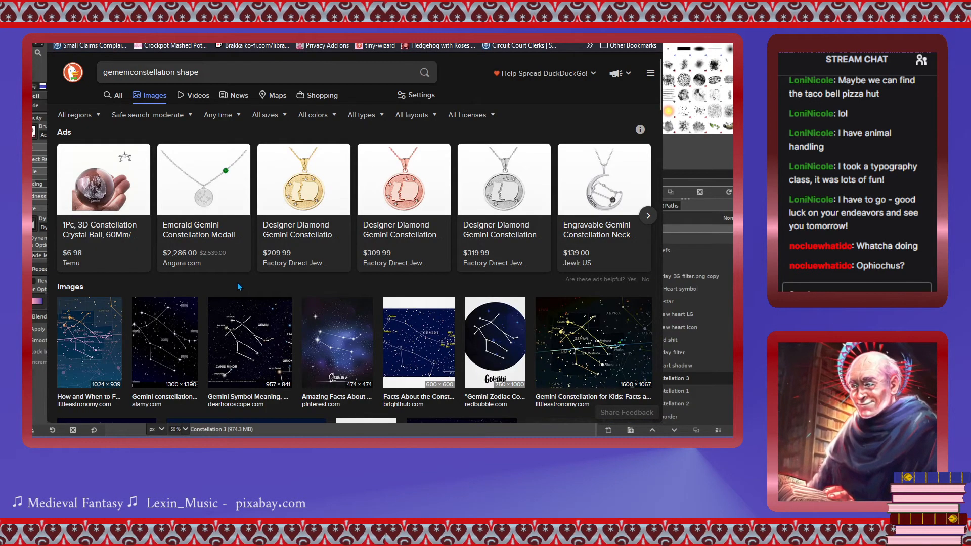
Open the dearhoroscope.com page for the Gemini constellation image, view its symbol origins section, and show the constellation image at full size.
click(252, 336)
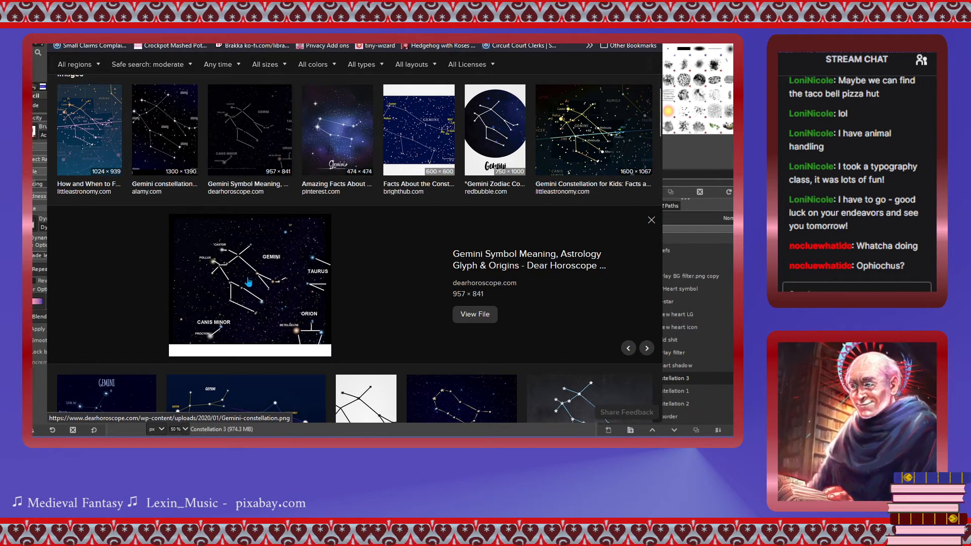
click(441, 240)
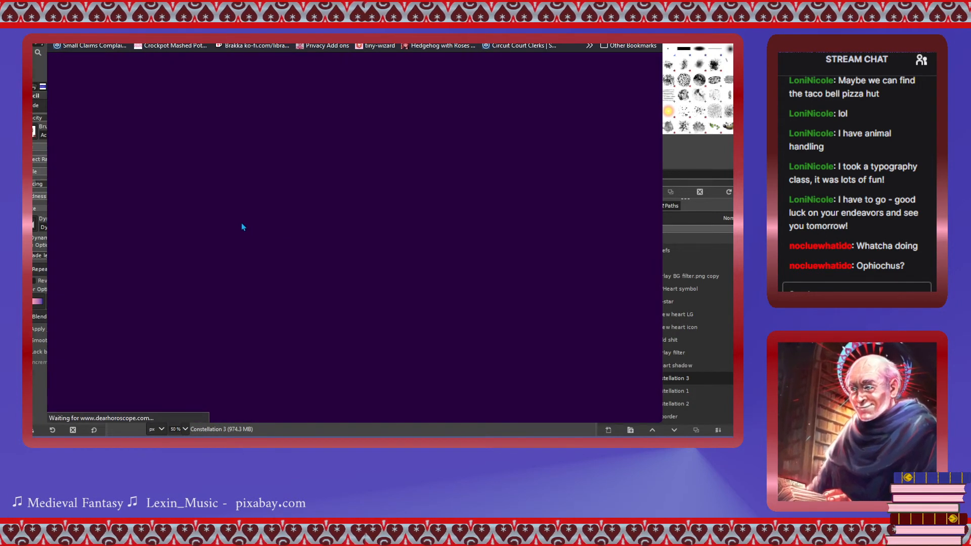
scroll(242, 230, down, 4)
scroll(242, 230, down, 6)
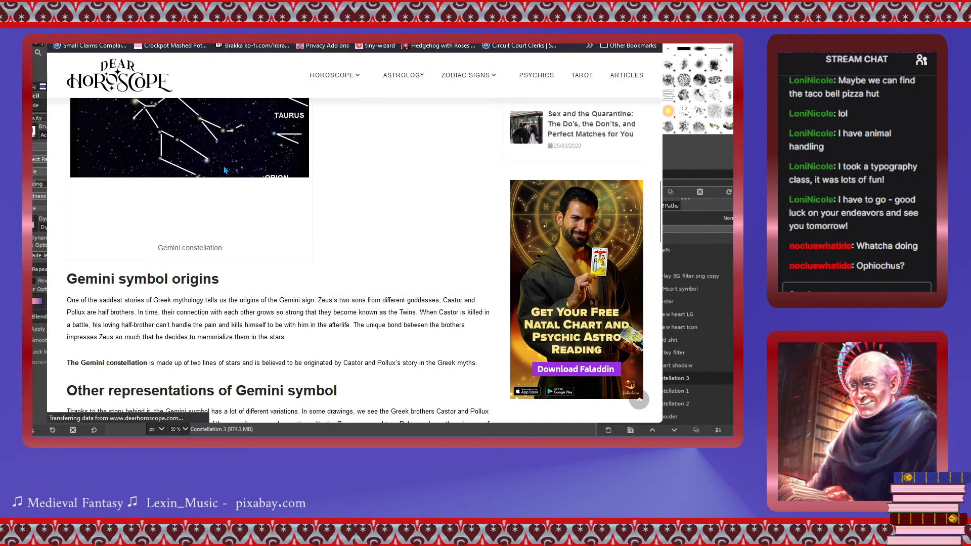
click(229, 178)
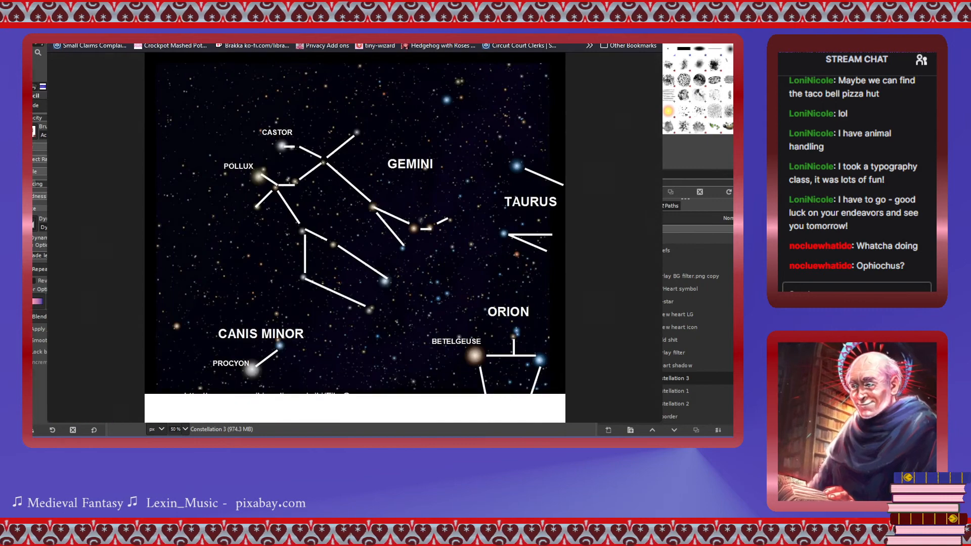
Return to the "constellations myths" image results and search for "13th constellation ophiuchus image" instead.
key(ctrl+Tab)
key(ctrl+shift+Tab)
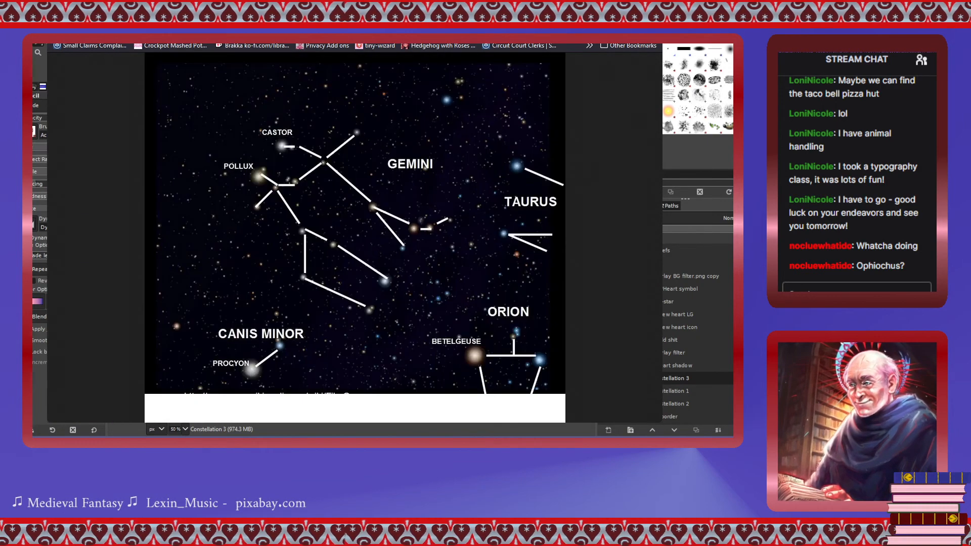
key(ctrl+shift+Tab)
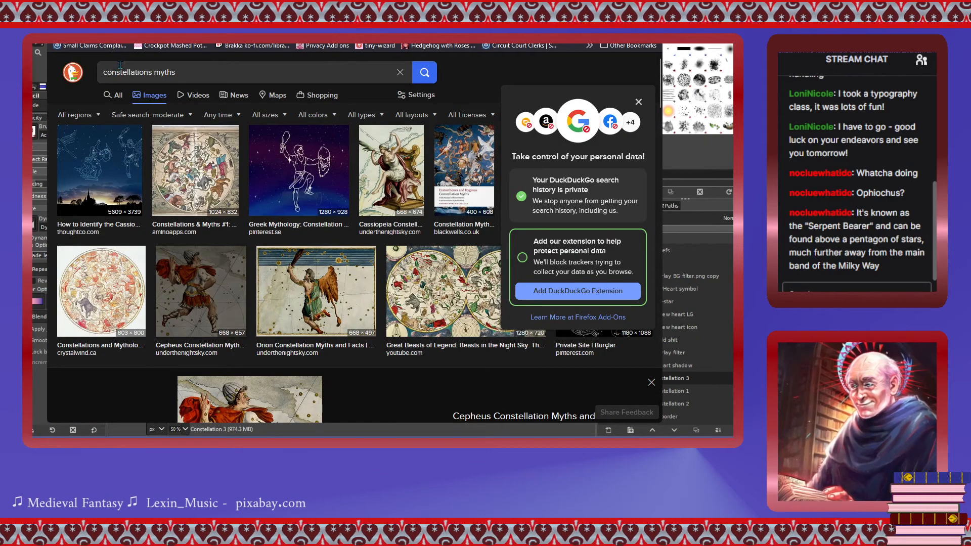
click(190, 71)
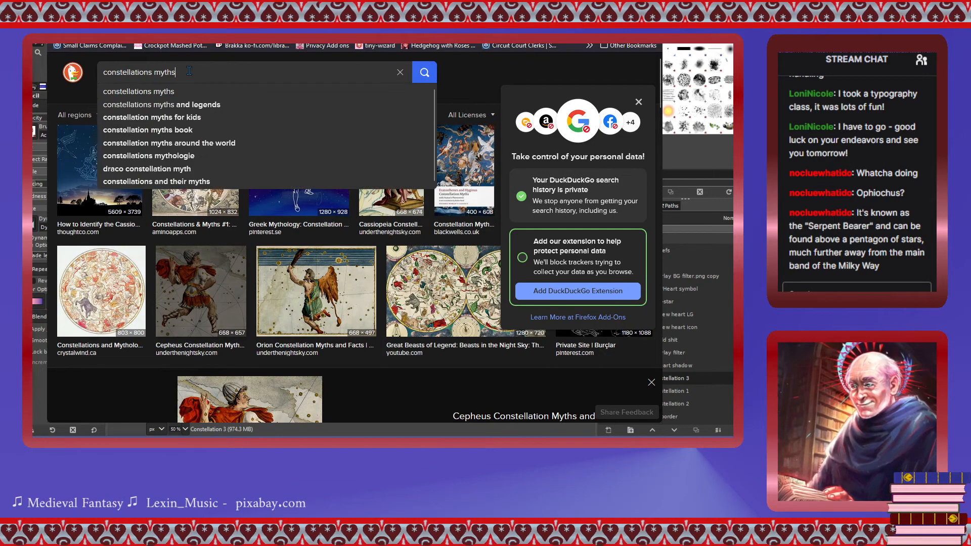
double_click(157, 73)
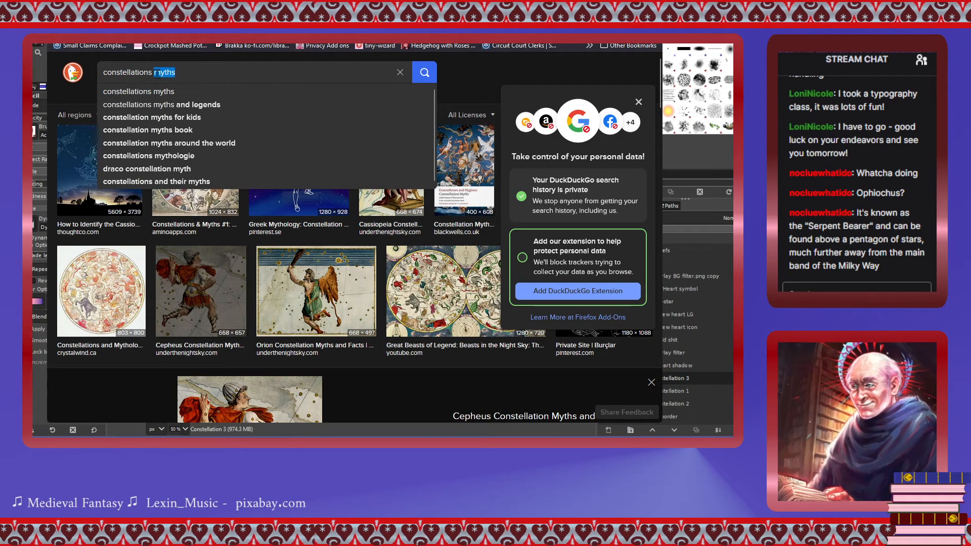
text(ophi)
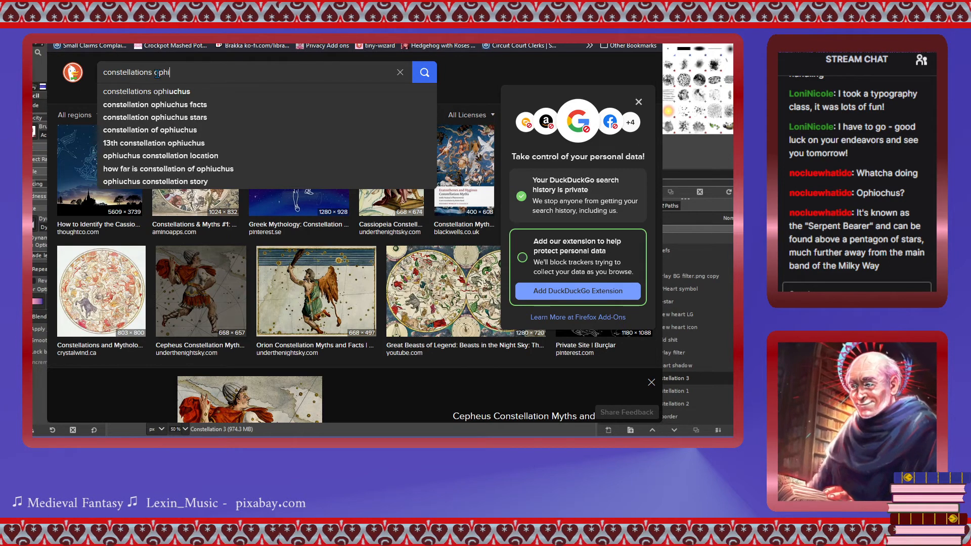
key(Down)
key(Down)
key(Down)
key(Down)
key(Down)
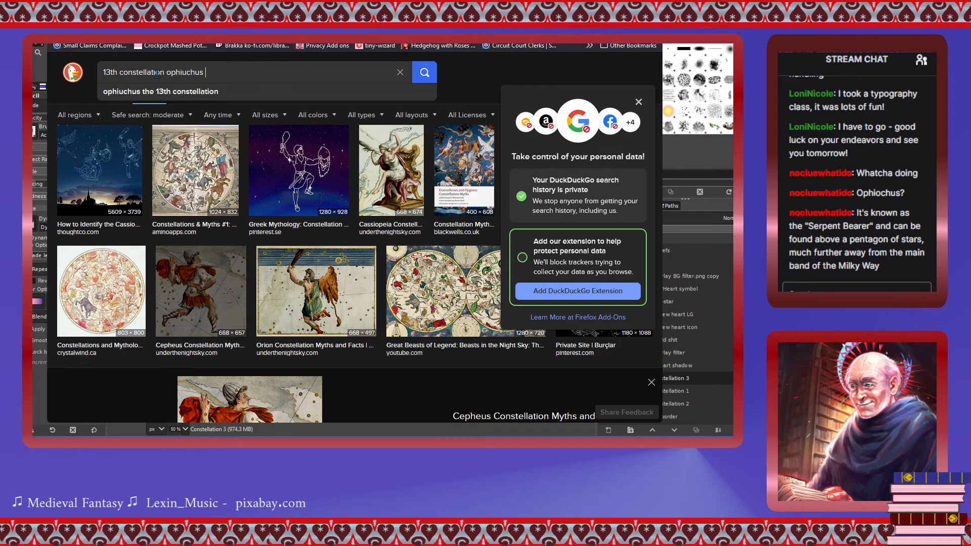
key(Return)
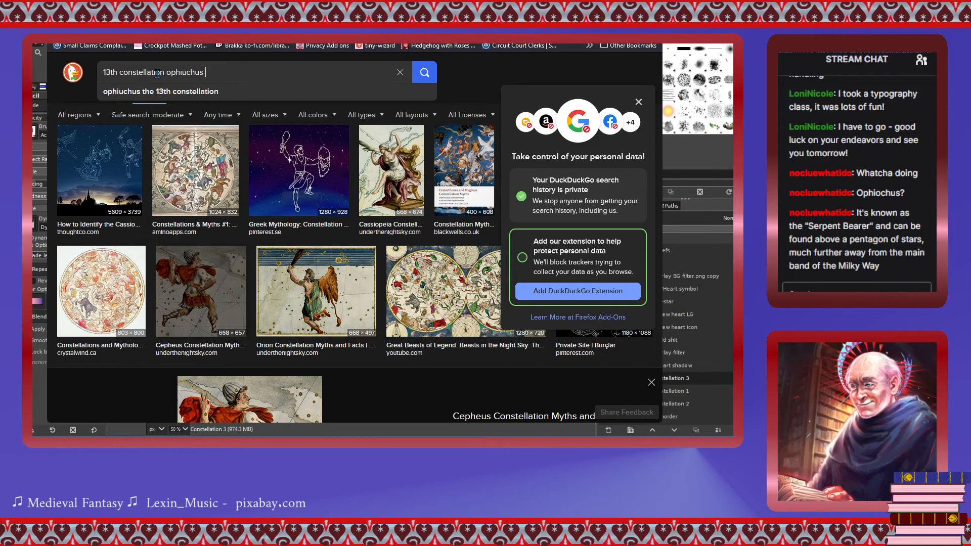
text(image)
key(Return)
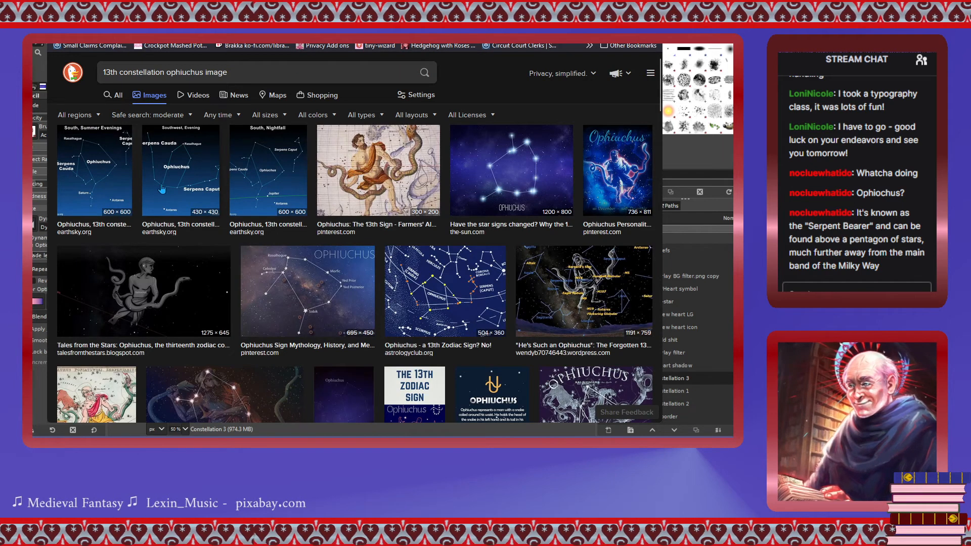
Preview the earthsky.org Southwest, Evening chart of Ophiuchus, and open the the-sun.com Ophiuchus constellation image at full size.
click(187, 177)
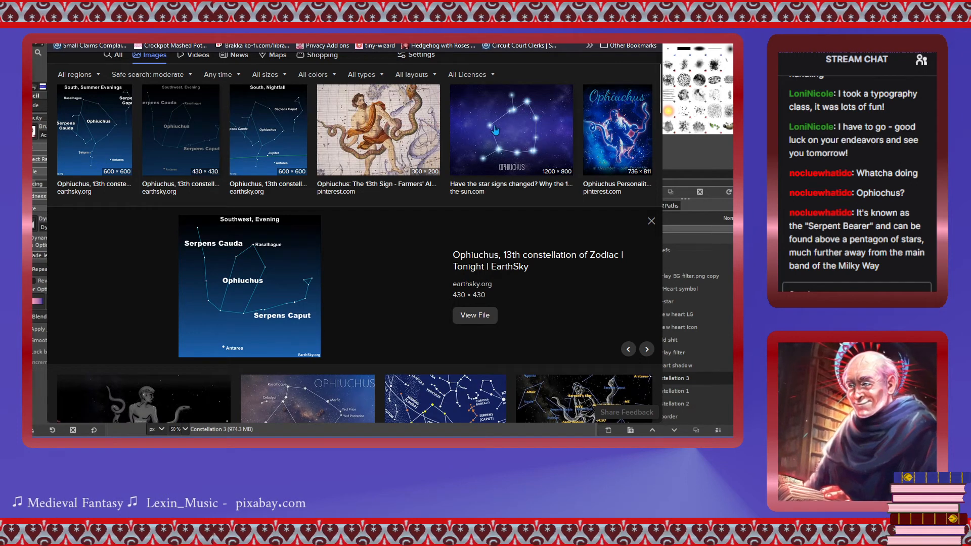
click(520, 133)
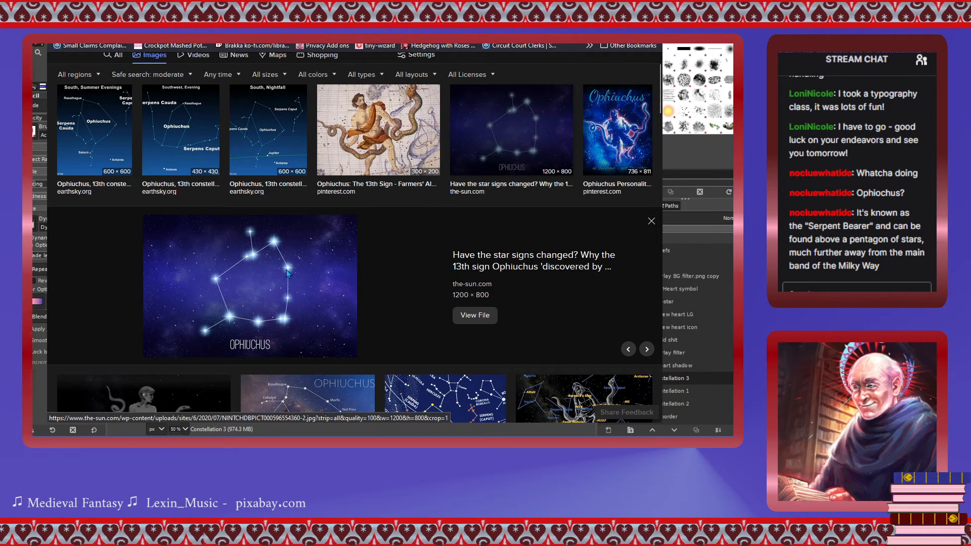
click(250, 283)
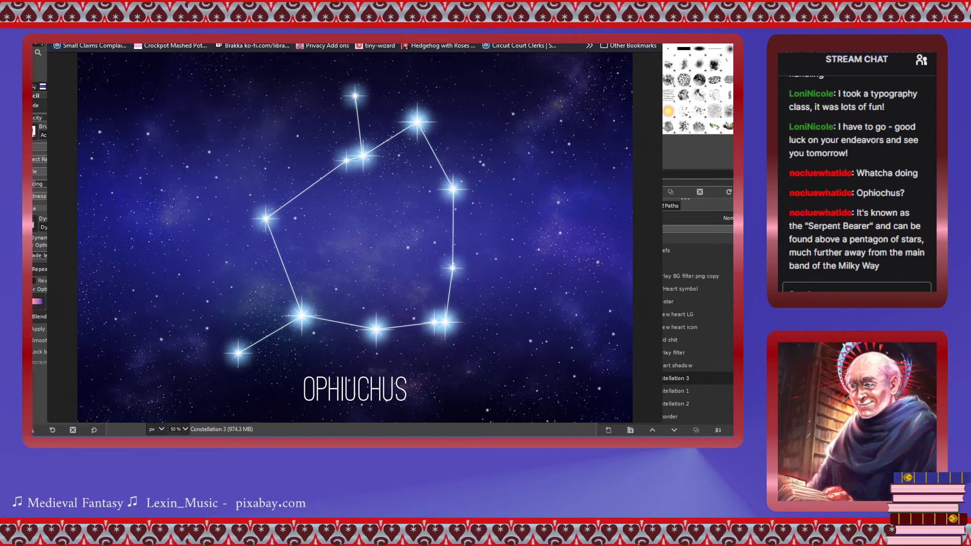
Preview the pinterest.com Ophiuchus zodiac artwork in the image results, and return to the full-size Ophiuchus constellation image.
key(alt+Left)
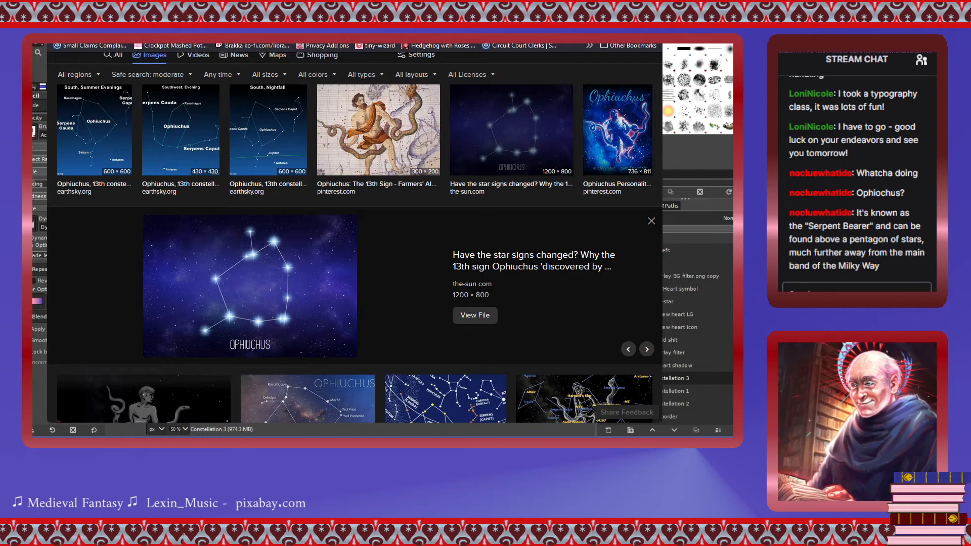
click(604, 137)
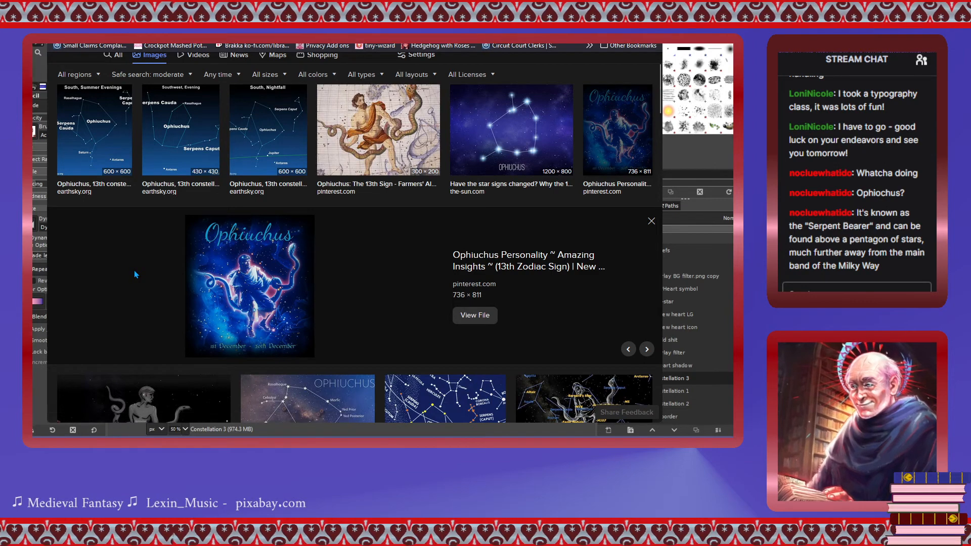
scroll(135, 273, down, 3)
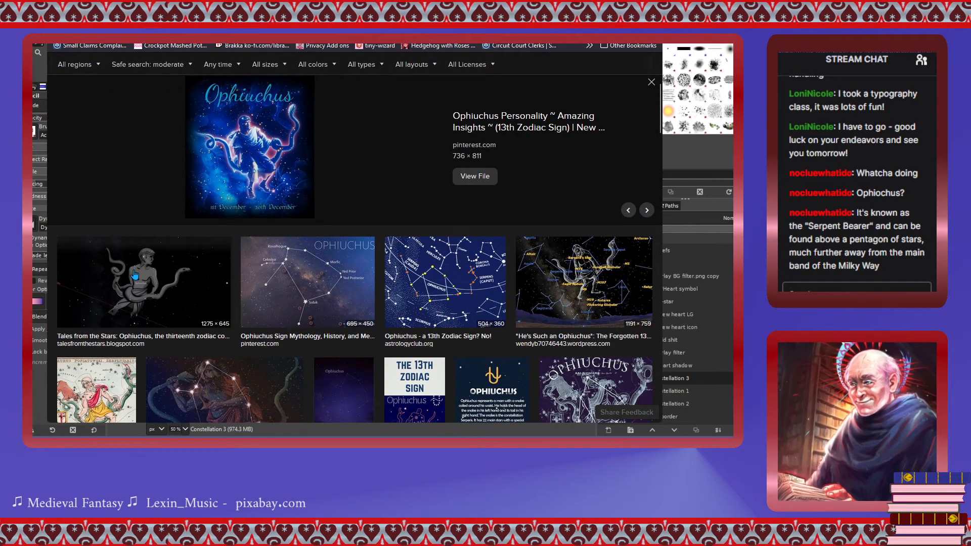
scroll(135, 275, up, 3)
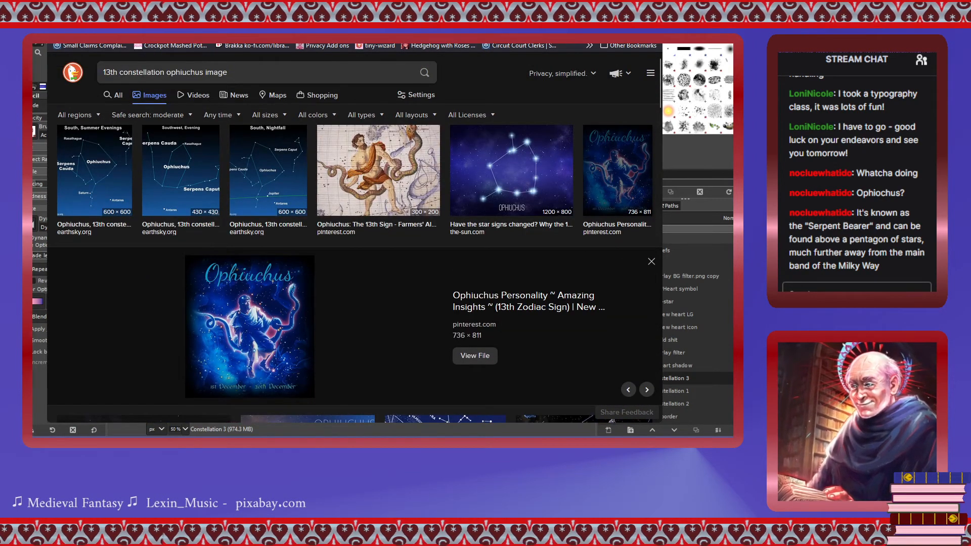
key(ctrl+Tab)
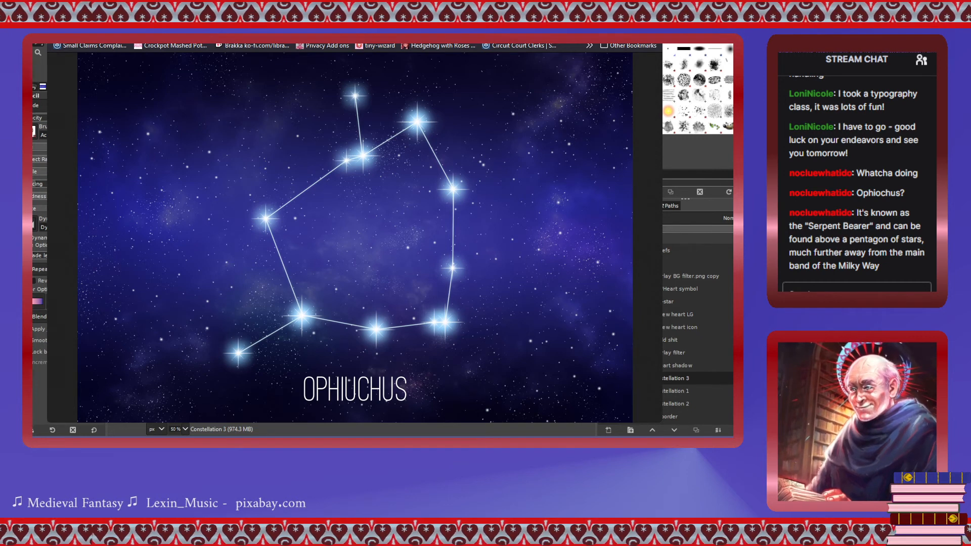
Switch to GIMP and rename the Constellation 3 layer as Ophiucus.
key(alt+Tab)
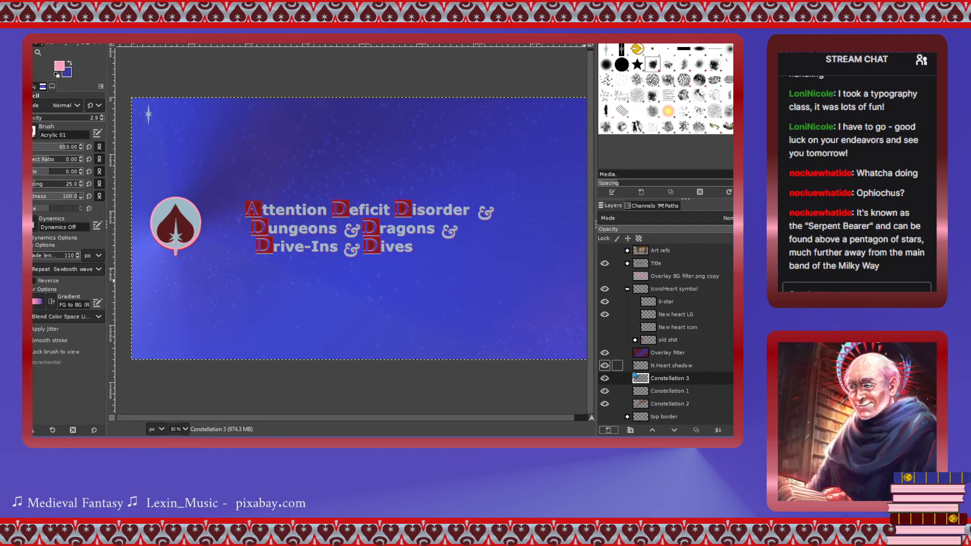
click(672, 380)
double_click(672, 380)
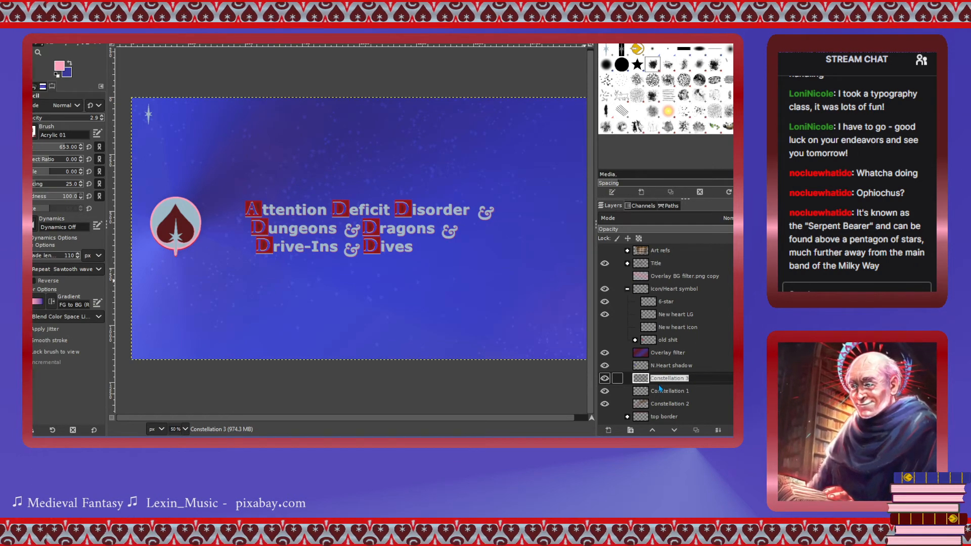
text(Oph)
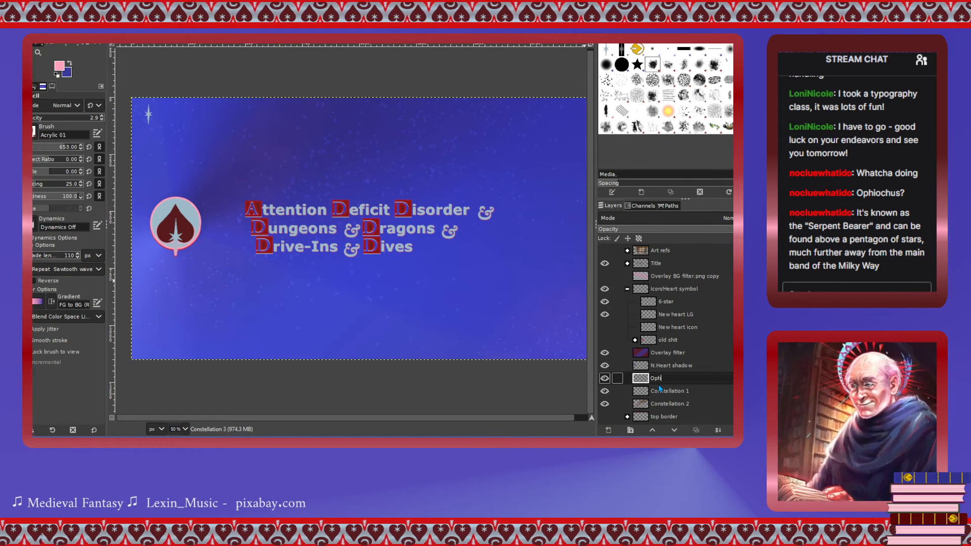
text(iucus)
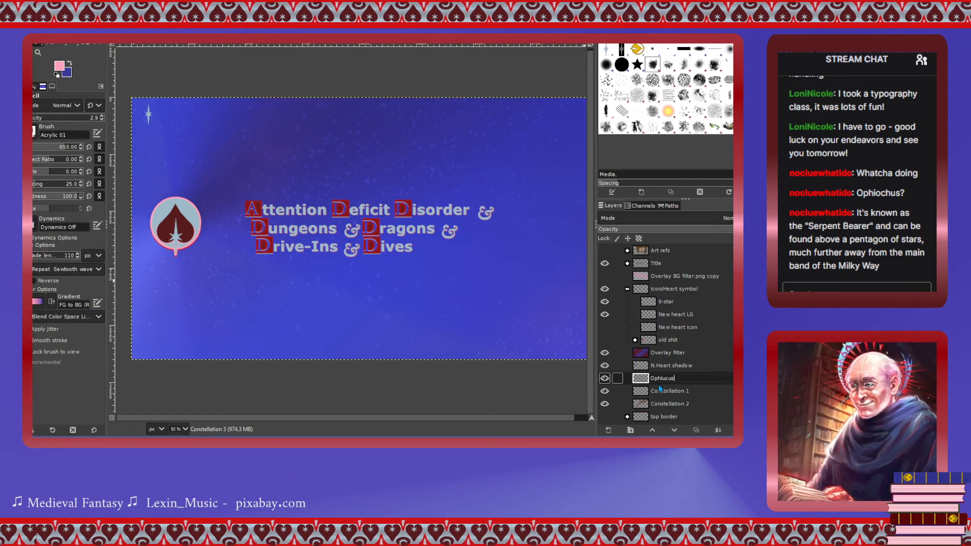
key(Return)
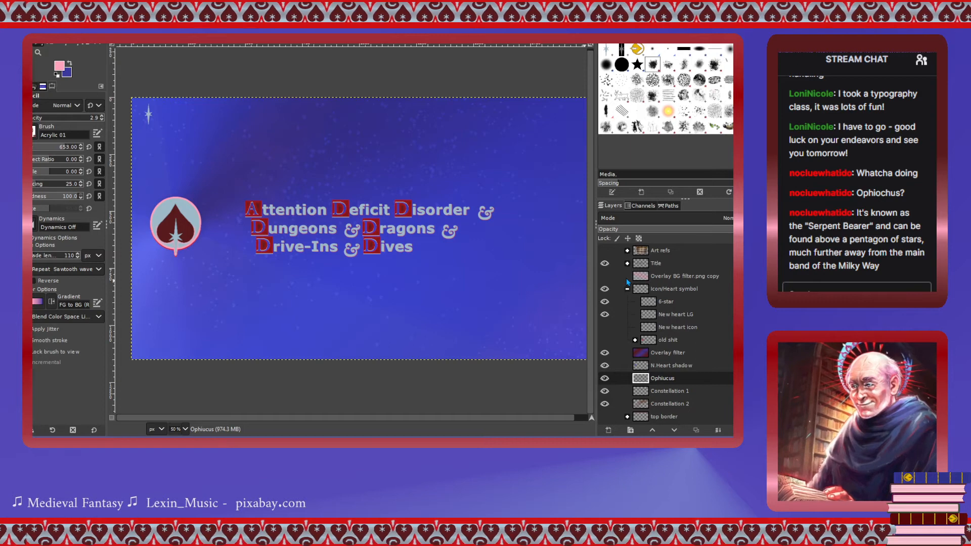
Add two new layers above the Ophiucus layer, named Gemeni and Cepheus.
key(Return)
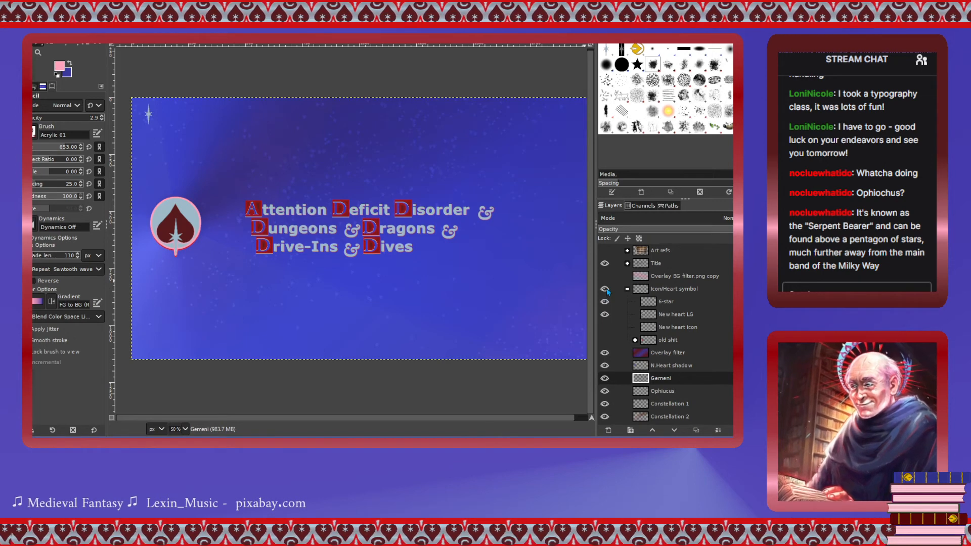
key(Return)
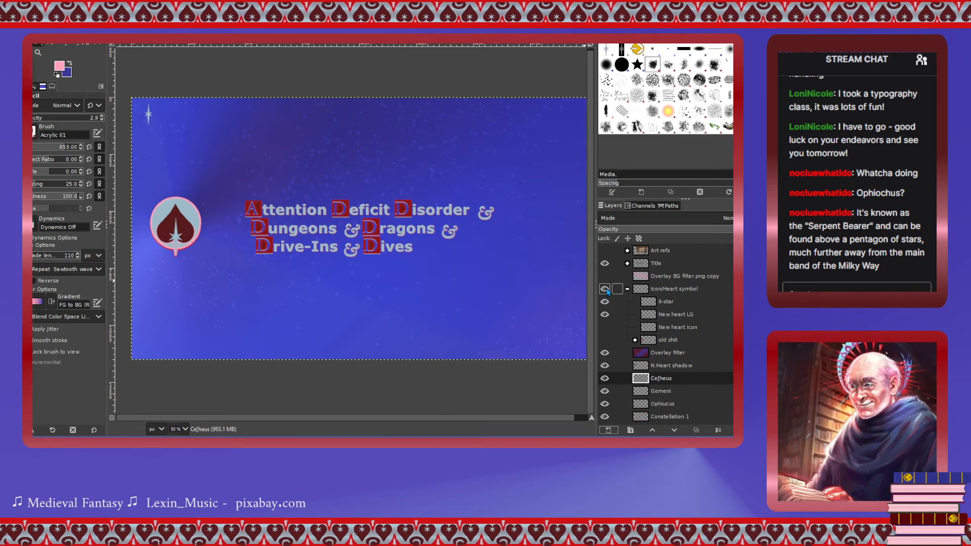
double_click(661, 379)
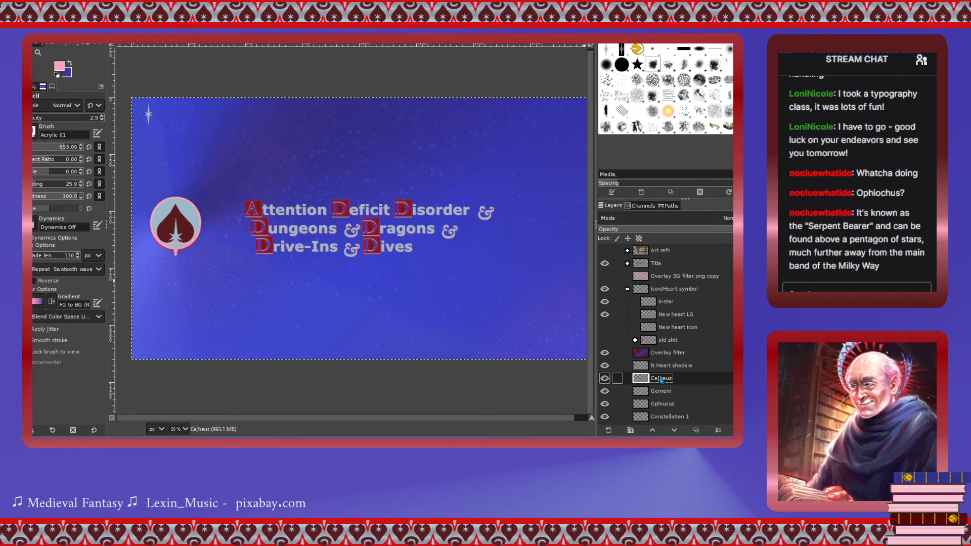
click(661, 378)
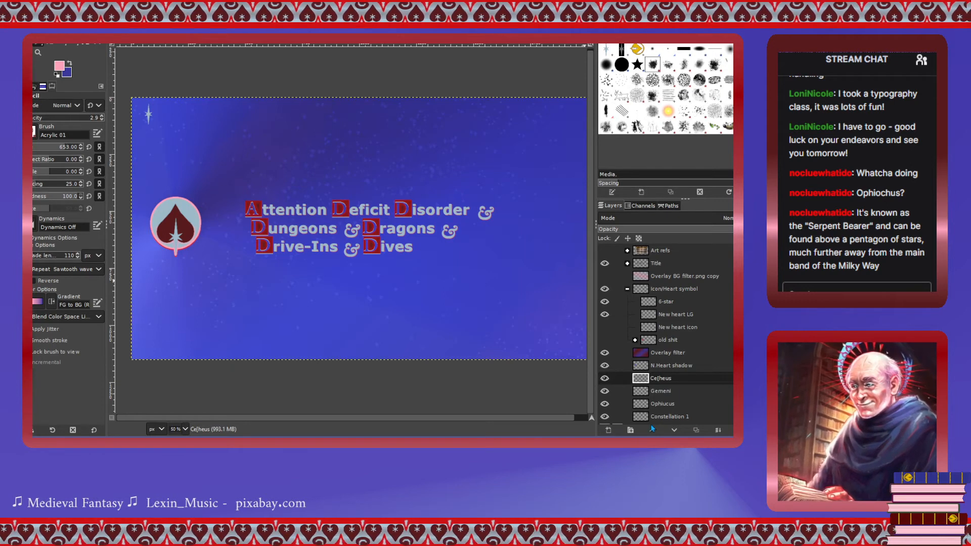
key(BackSpace)
text(p)
key(Return)
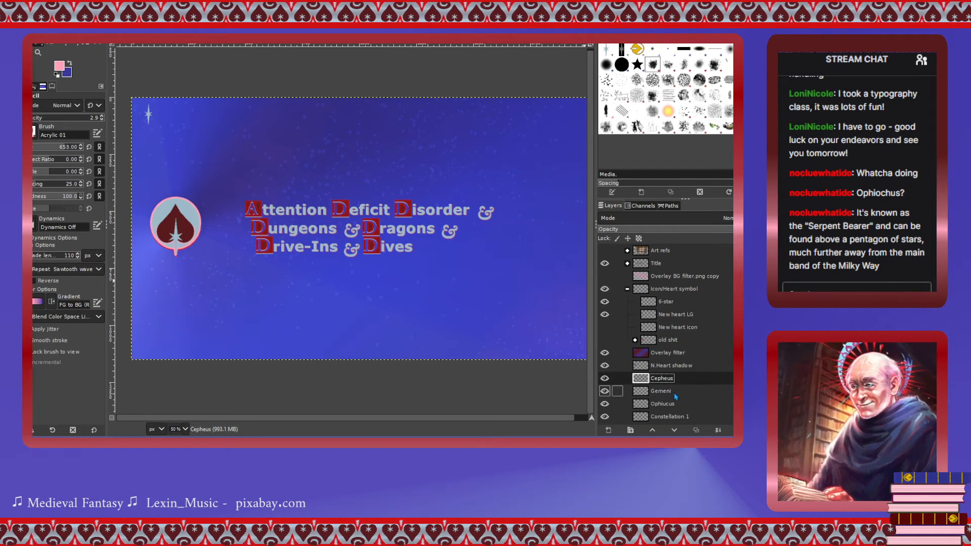
click(642, 405)
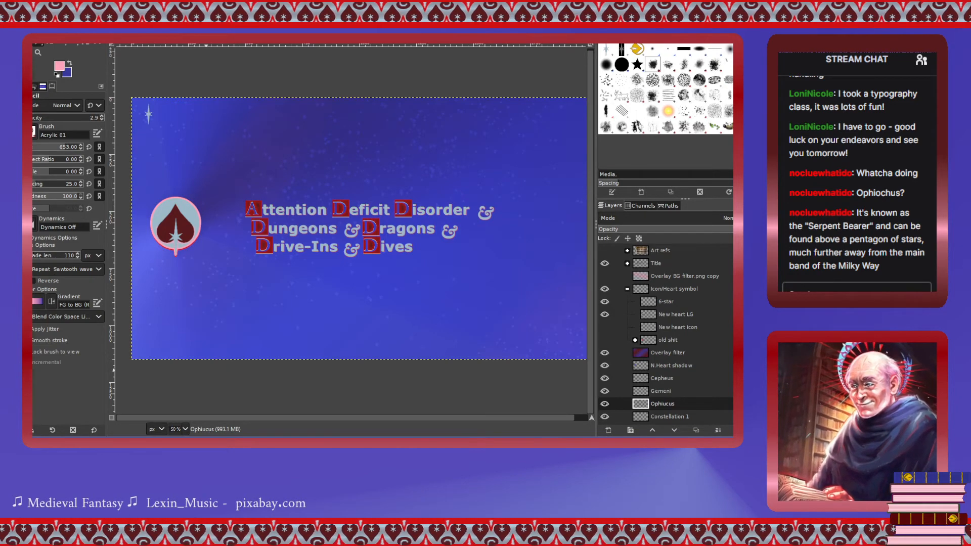
click(662, 404)
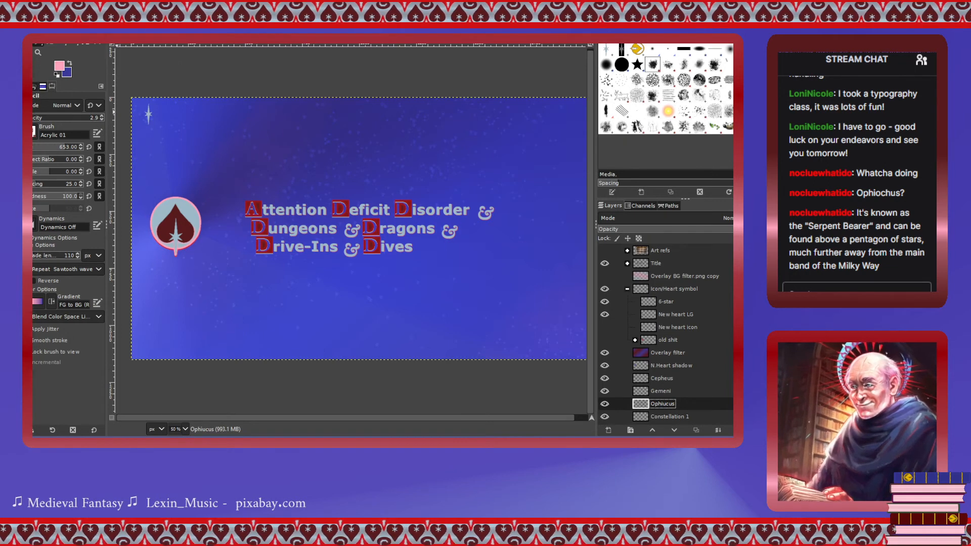
scroll(644, 370, down, 1)
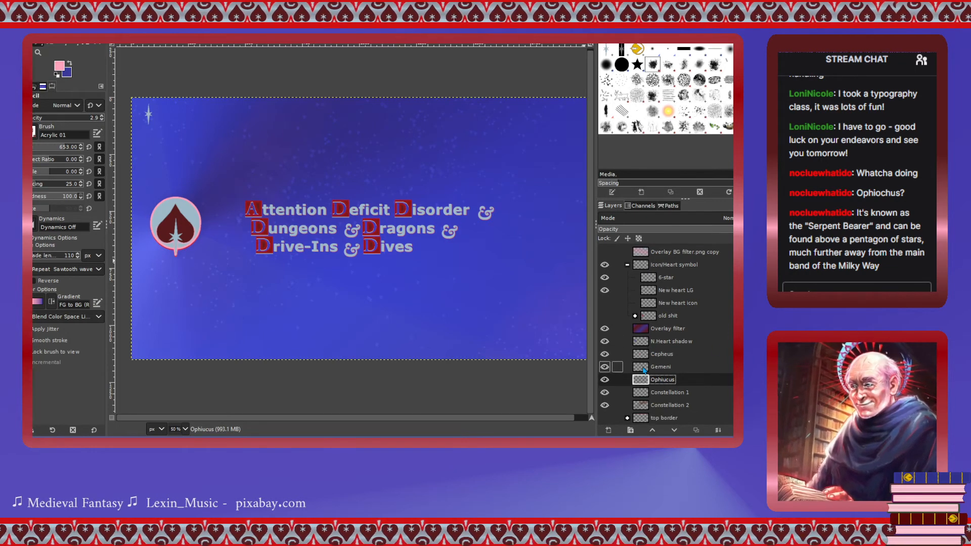
scroll(646, 394, down, 1)
scroll(647, 395, up, 3)
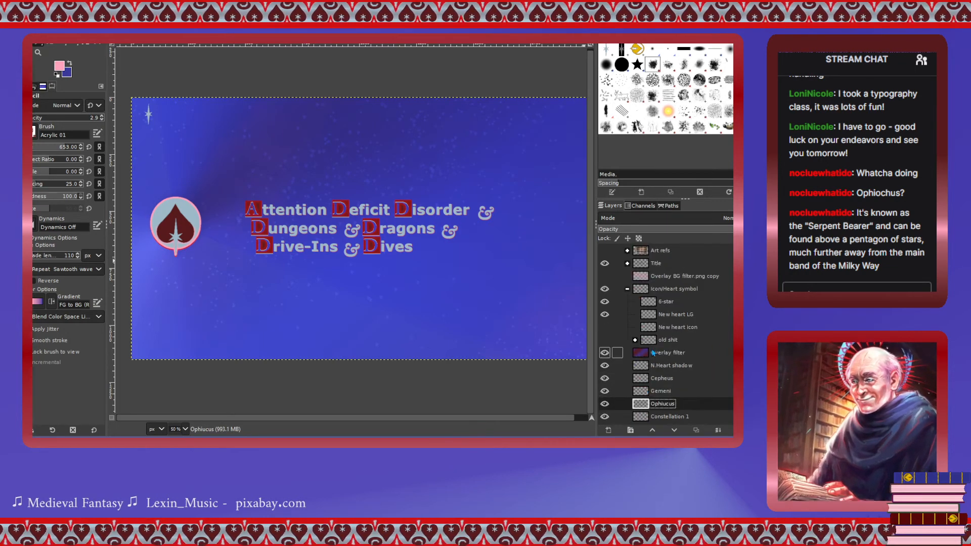
Select the small silver star on the 6-star layer with Fuzzy Select and copy it.
click(665, 302)
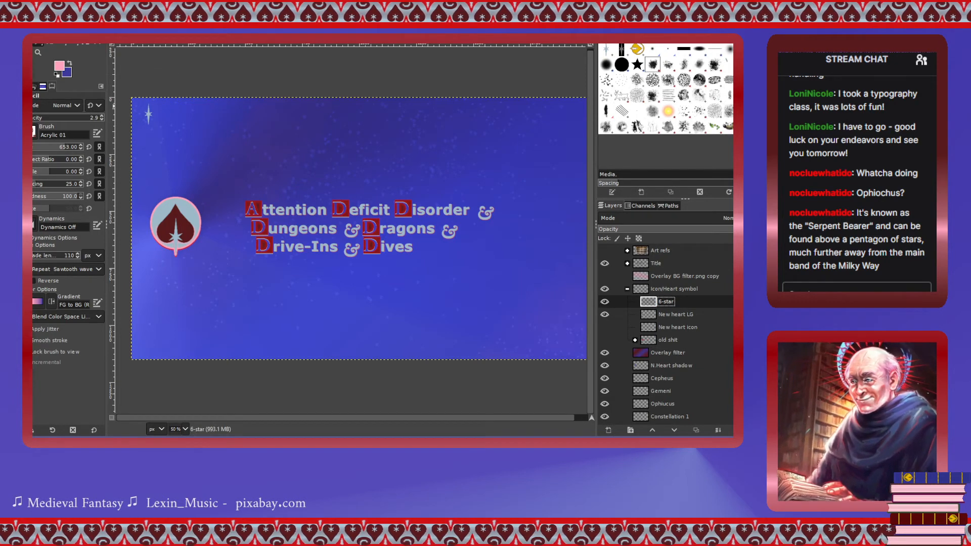
key(u)
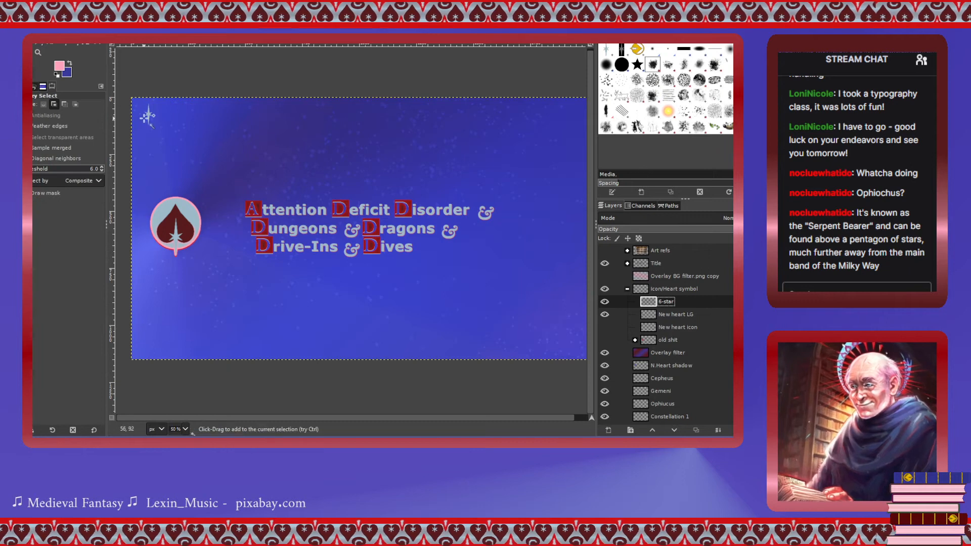
scroll(165, 124, up, 3)
scroll(164, 124, up, 1)
scroll(164, 124, left, 2)
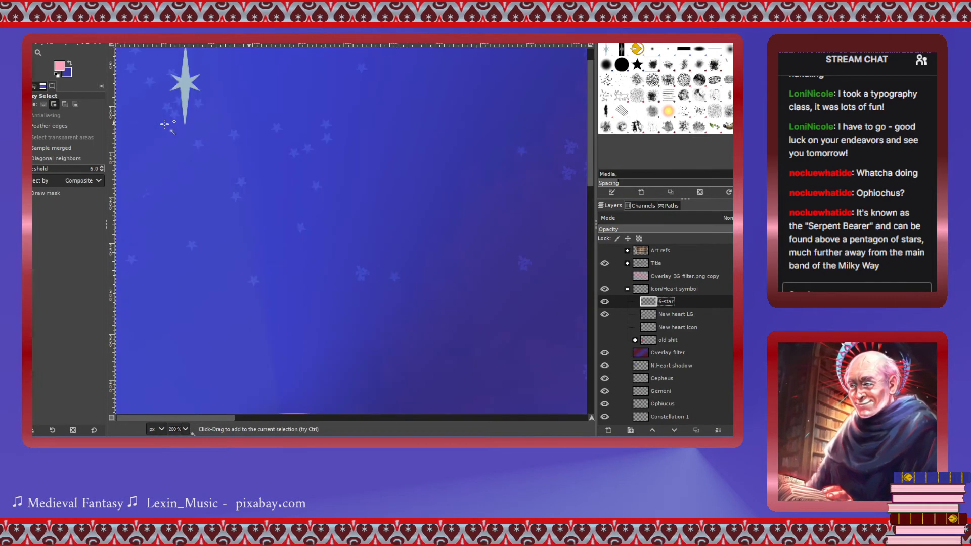
click(189, 86)
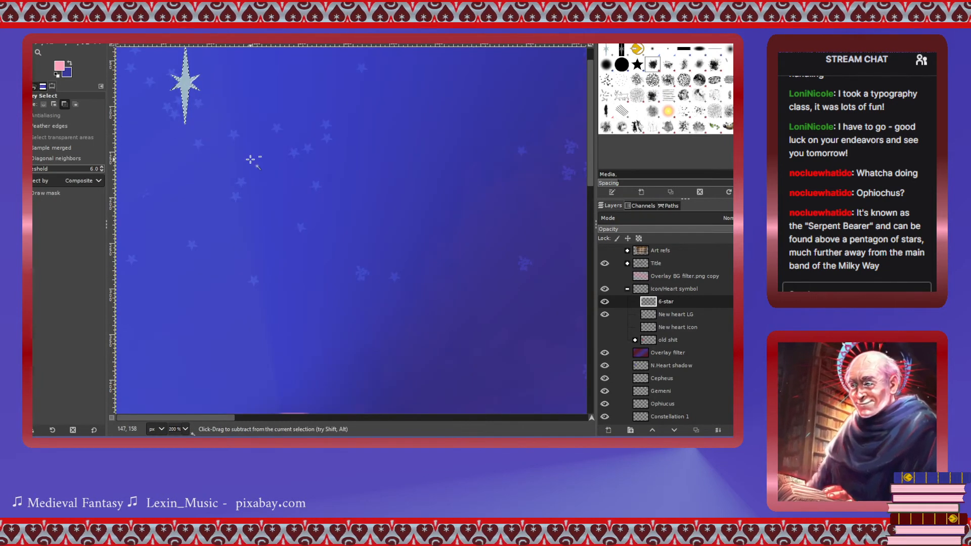
key(ctrl+c)
Hide the Icon/Heart symbol layer group and collapse it.
scroll(367, 203, down, 3)
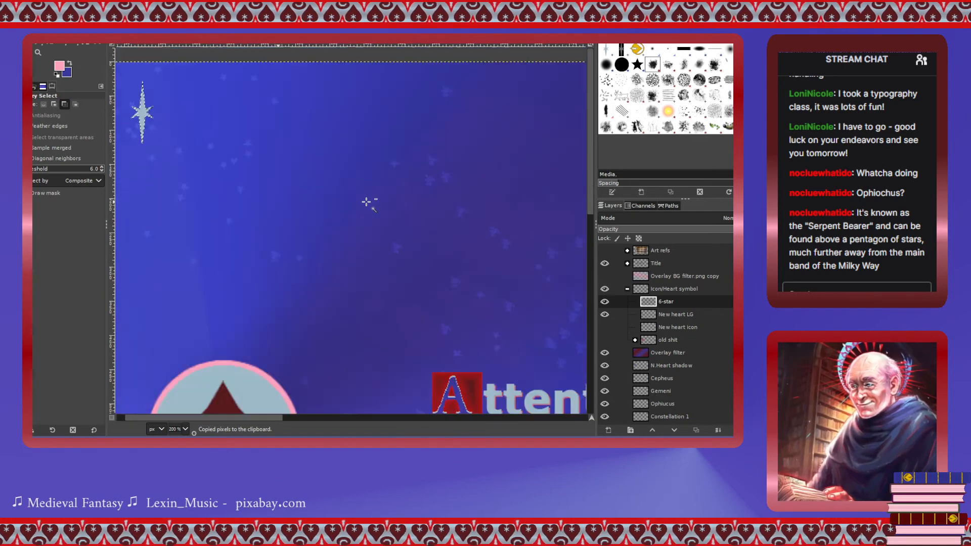
scroll(422, 225, right, 3)
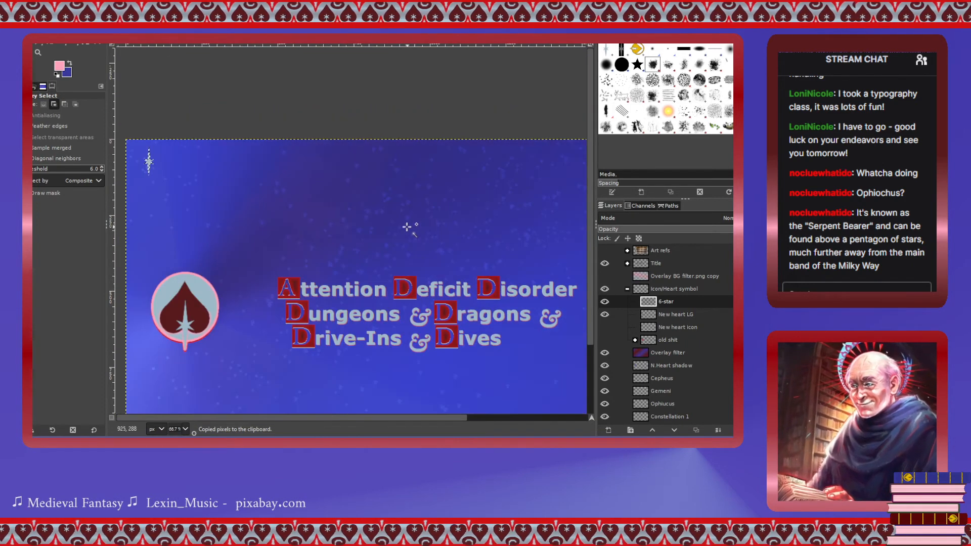
scroll(407, 227, down, 2)
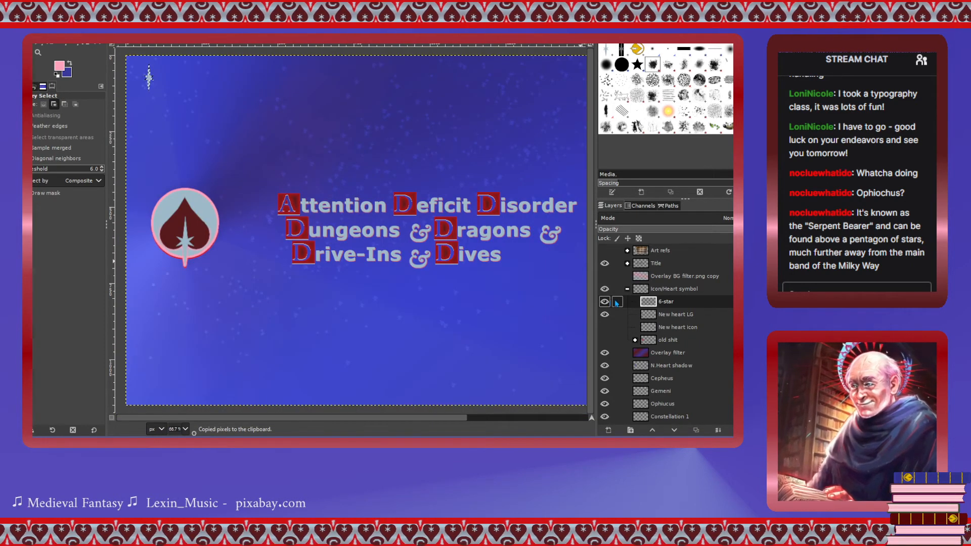
click(606, 289)
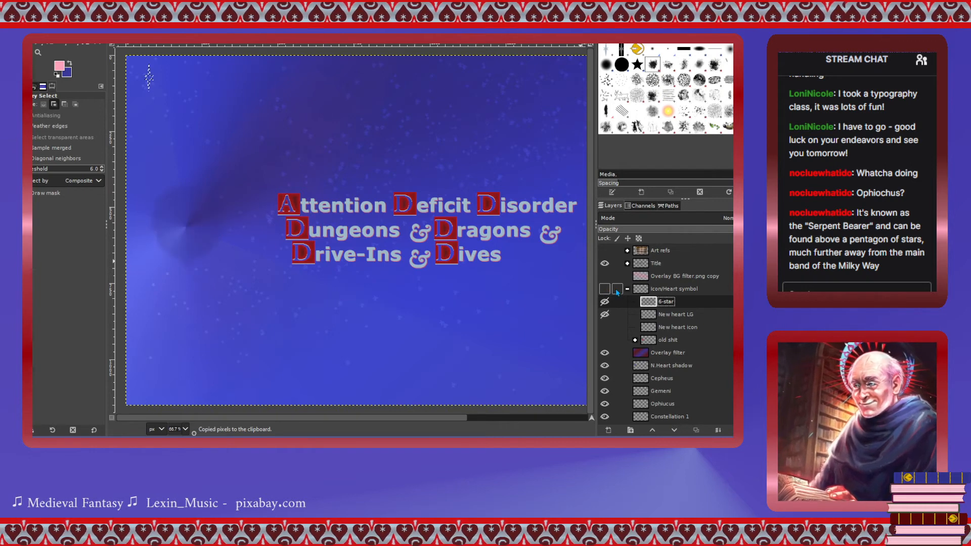
click(627, 289)
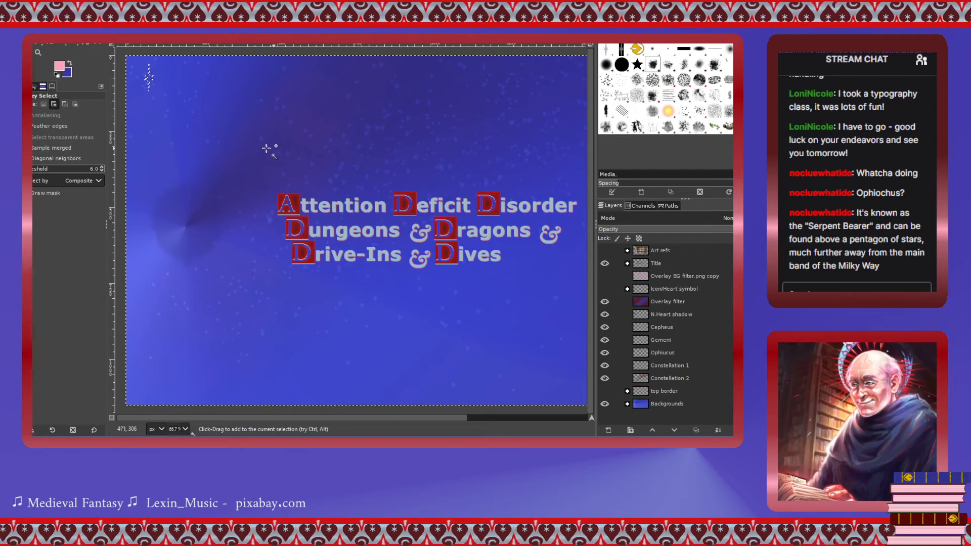
Try to paste the copied star onto the Ophiucus layer and anchor it.
key(m)
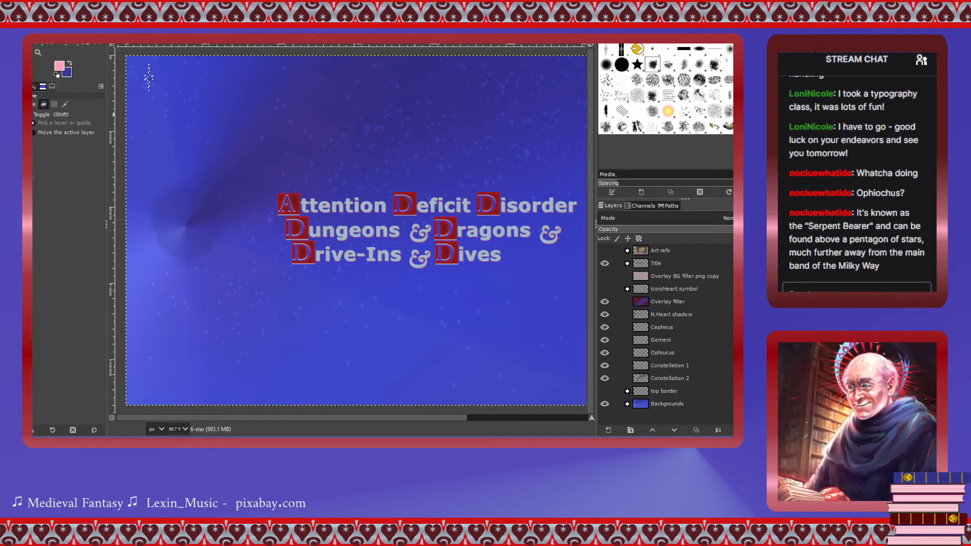
click(648, 353)
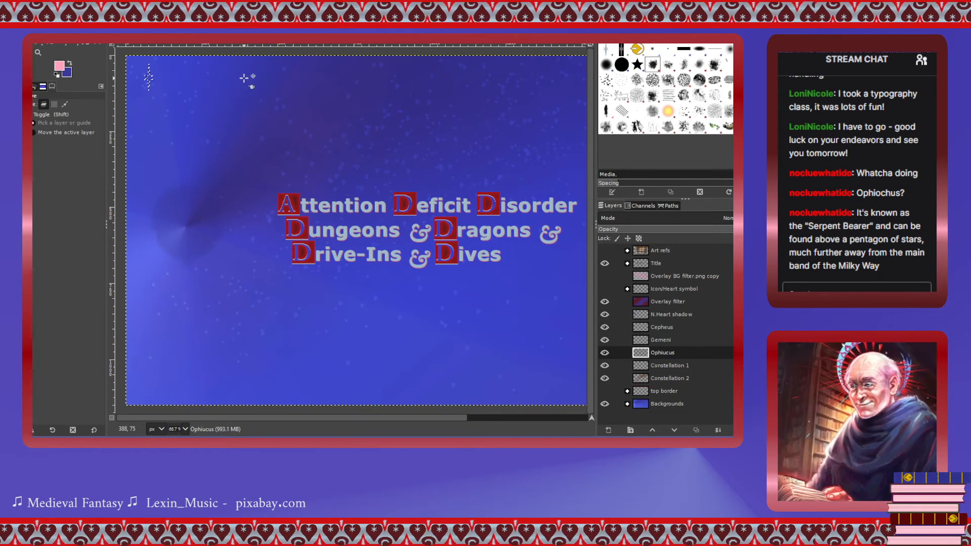
key(ctrl+v)
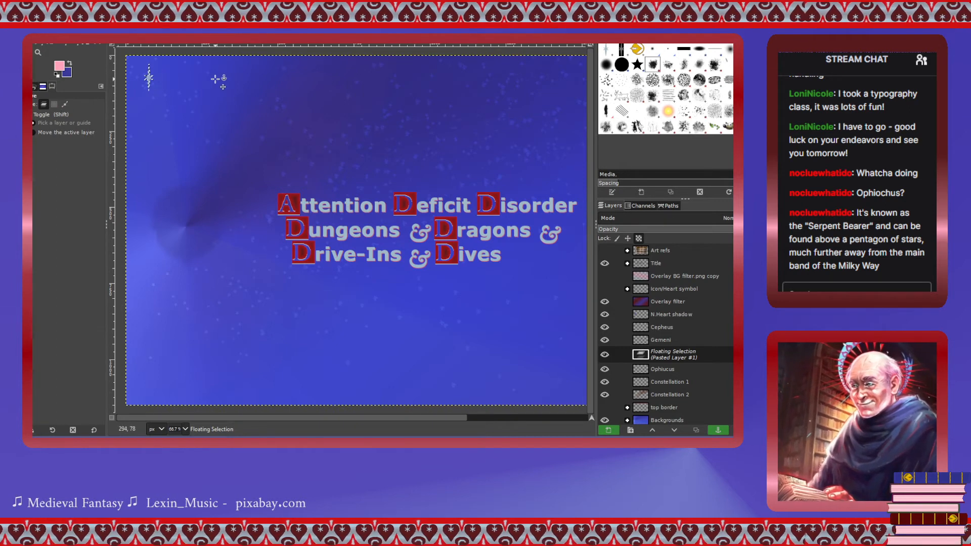
key(ctrl+h)
key(ctrl+z)
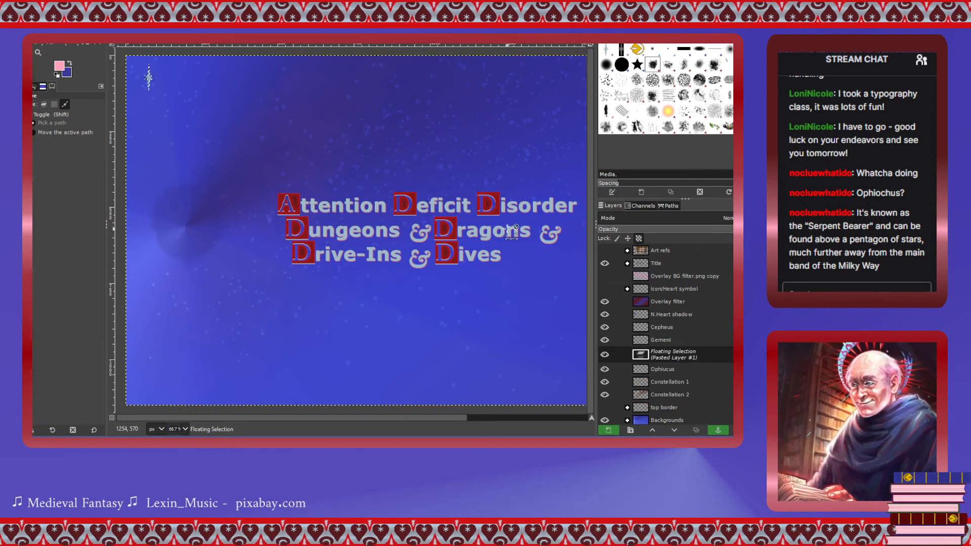
key(ctrl+z)
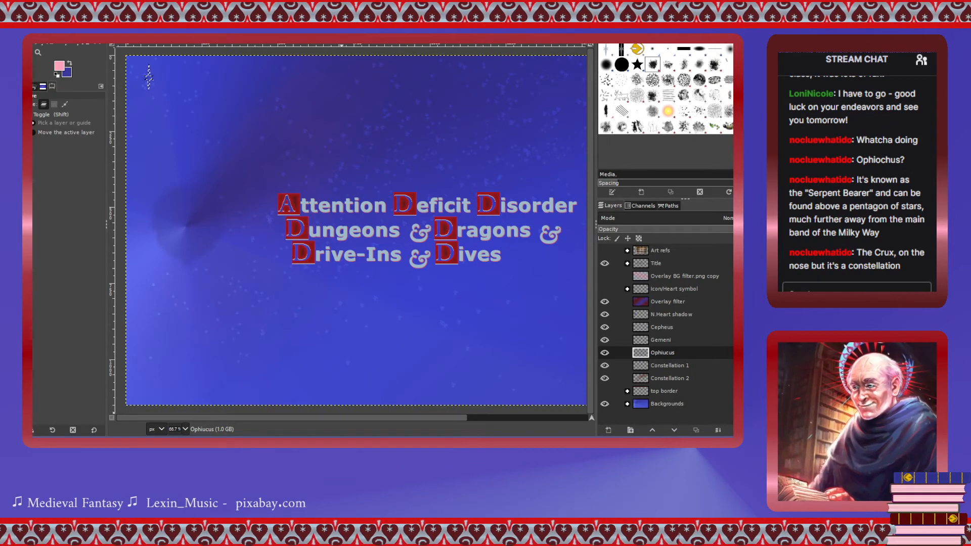
mouse_move(338, 418)
mouse_down()
mouse_move(512, 419)
mouse_move(332, 424)
mouse_up()
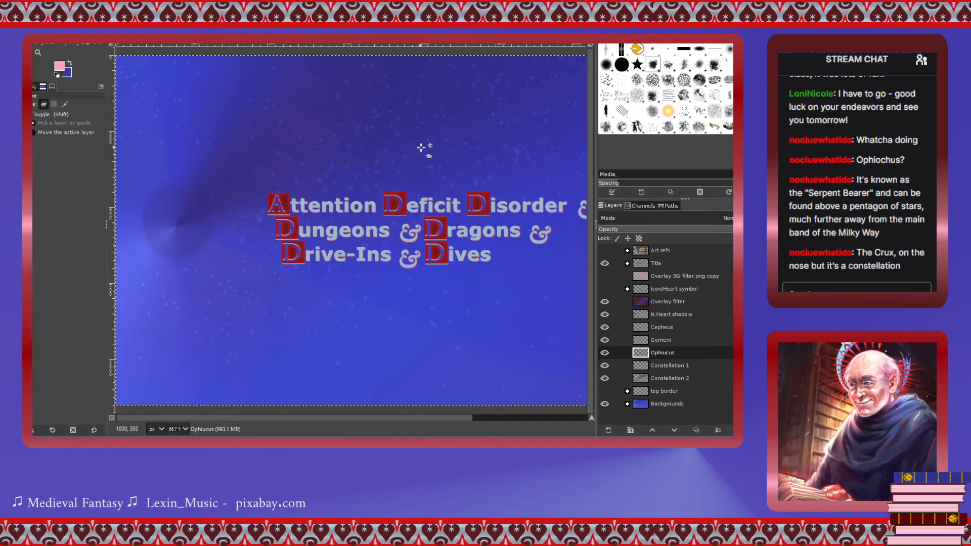
click(641, 355)
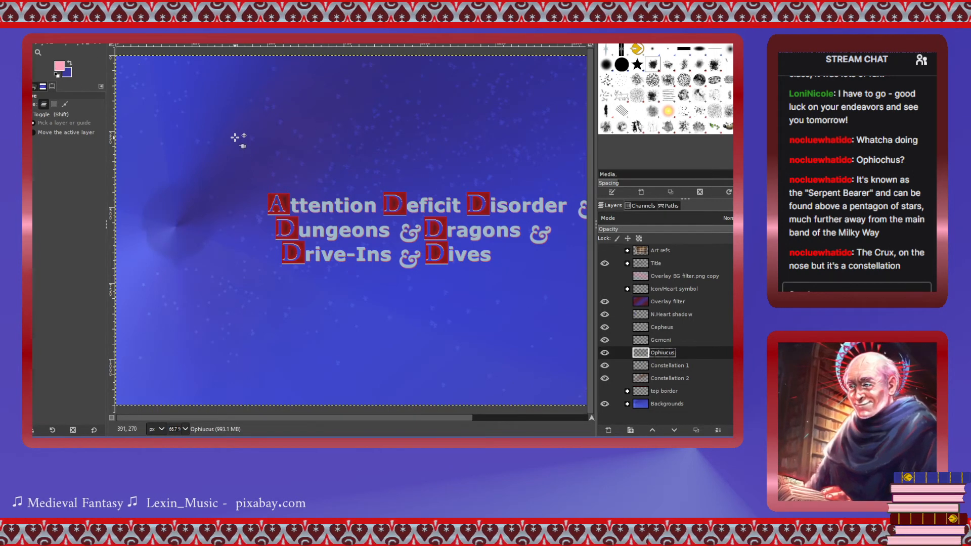
key(ctrl+v)
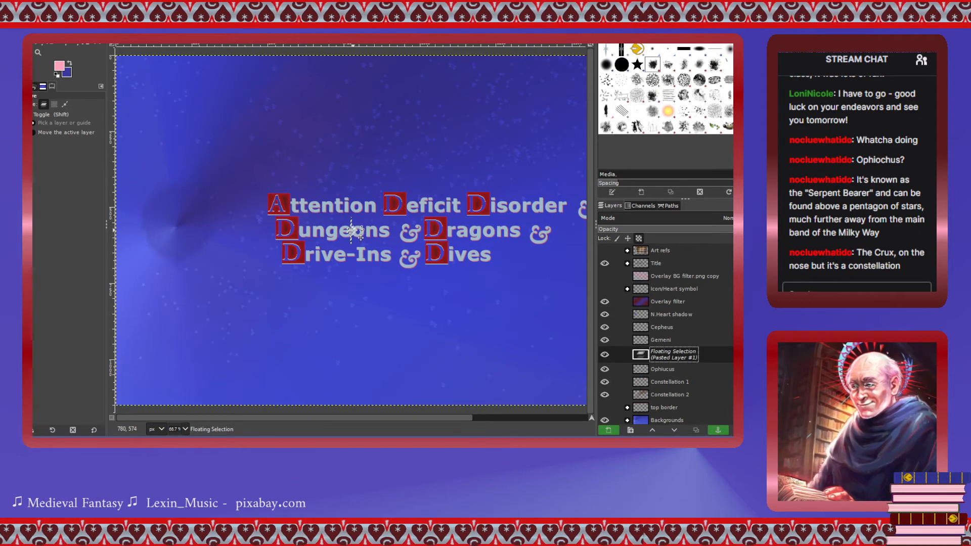
click(648, 371)
key(ctrl+h)
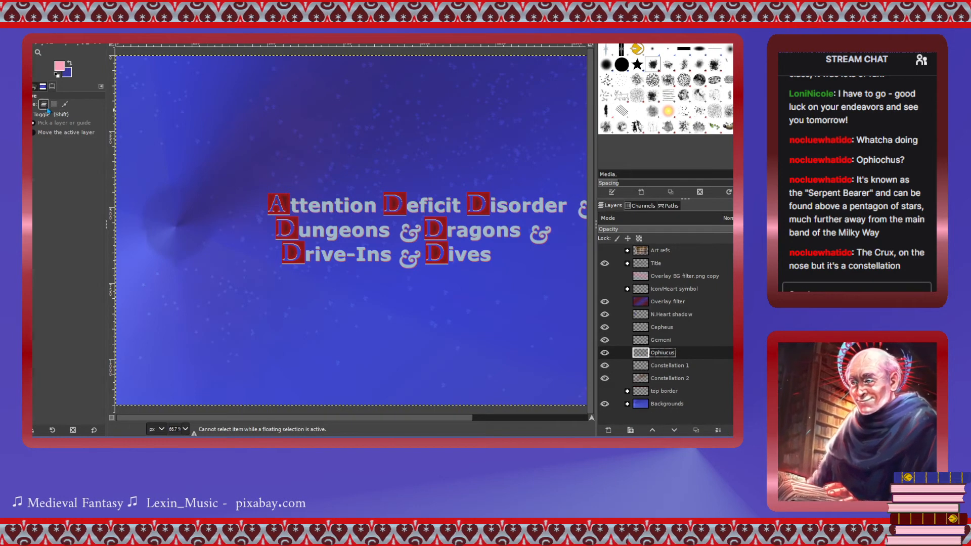
Try anchoring a pasted star above the title on the Ophiucus layer, switching the Move tool's target between path, selection and layer.
scroll(263, 170, up, 2)
scroll(271, 182, up, 3)
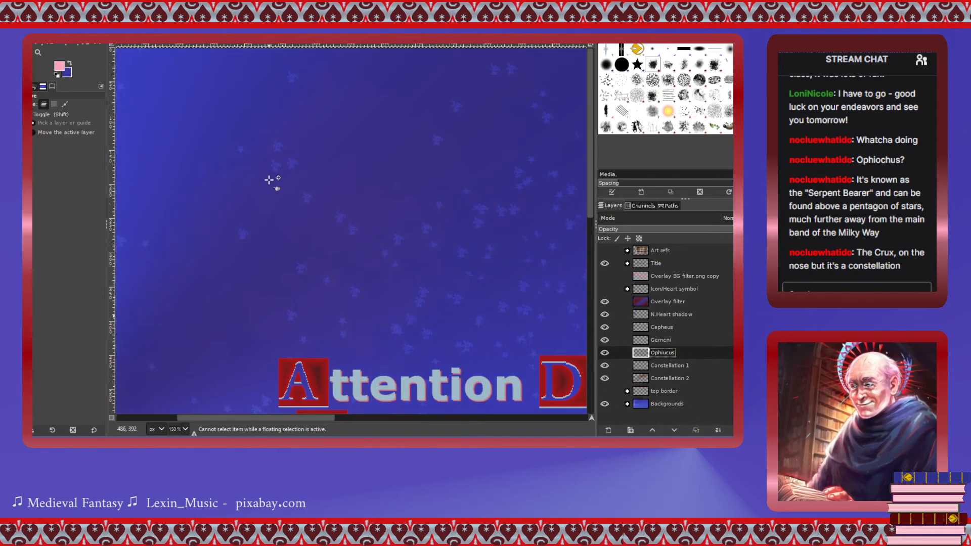
scroll(268, 180, left, 3)
scroll(314, 189, down, 1)
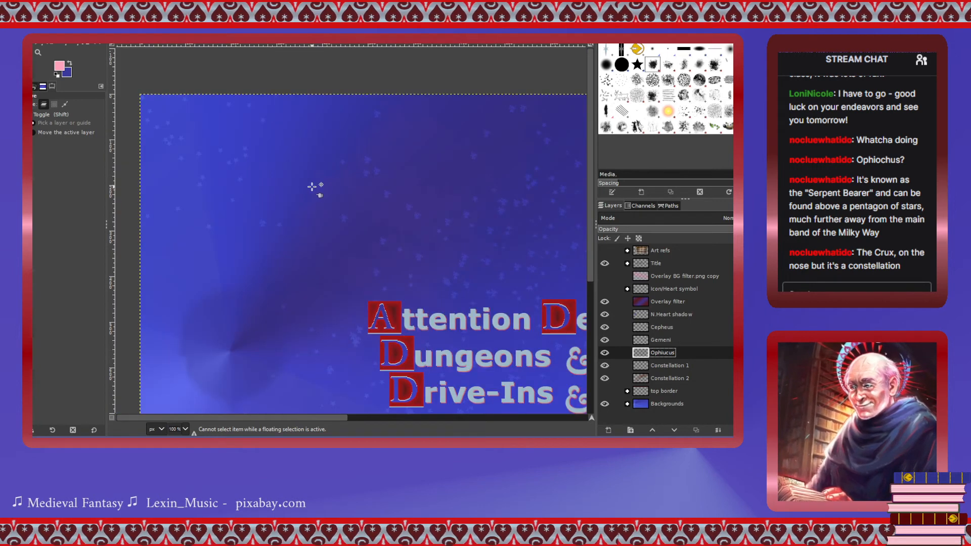
key(ctrl+v)
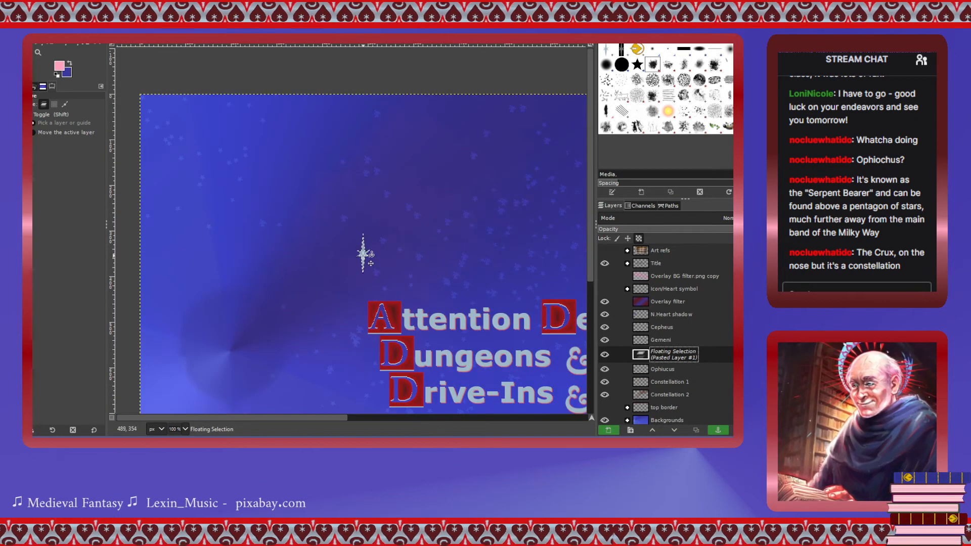
key(ctrl+h)
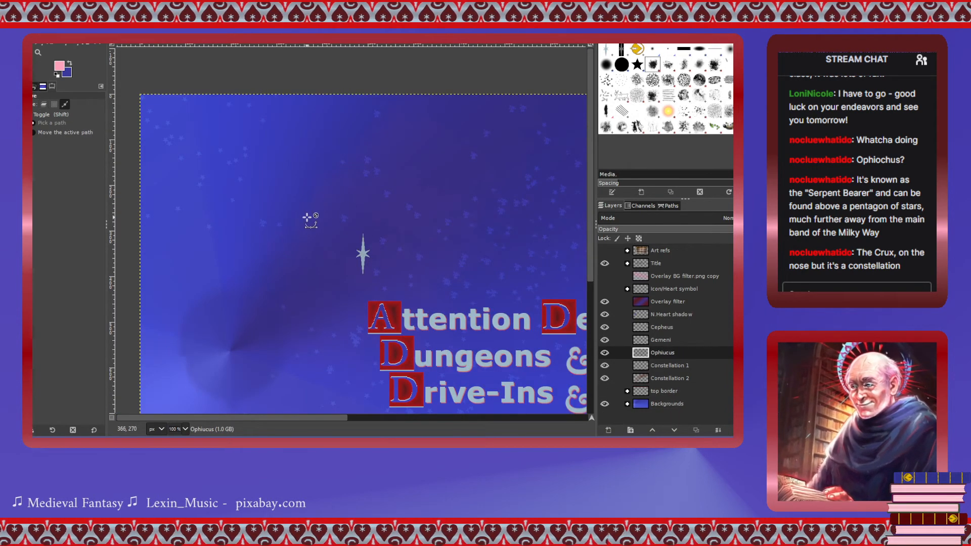
key(ctrl+v)
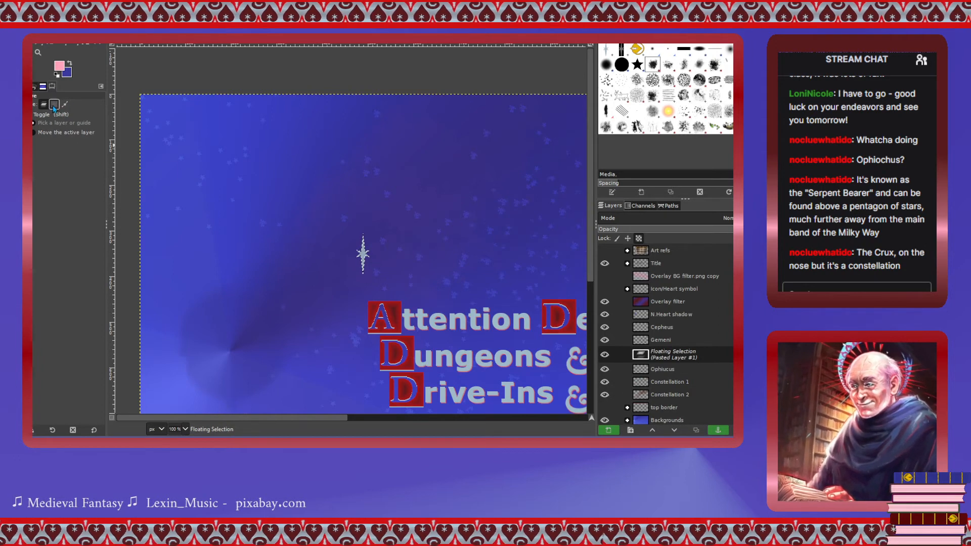
click(54, 105)
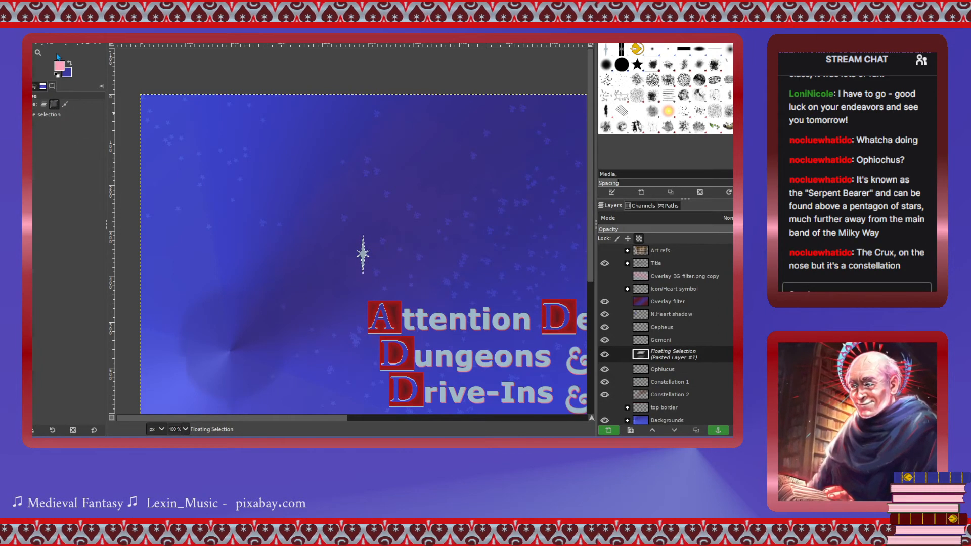
click(44, 105)
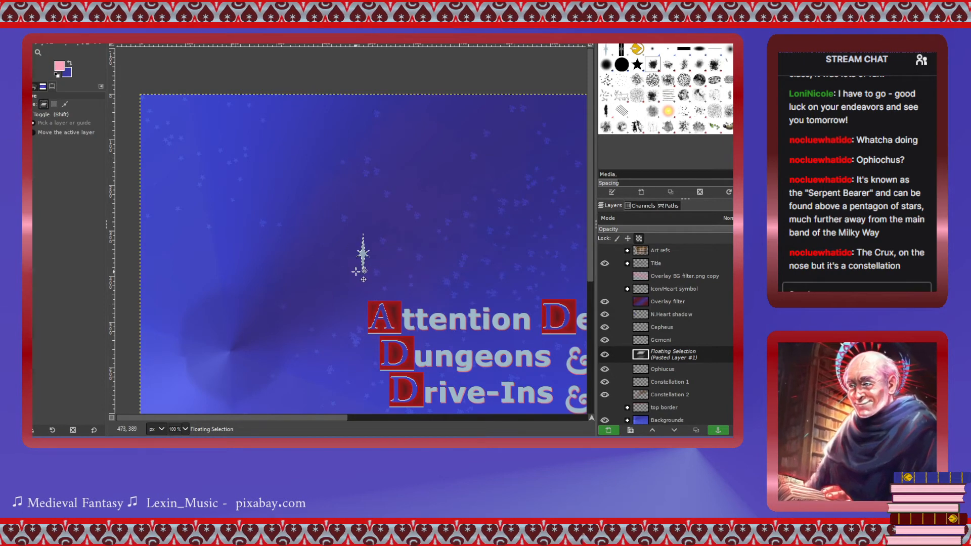
key(ctrl+h)
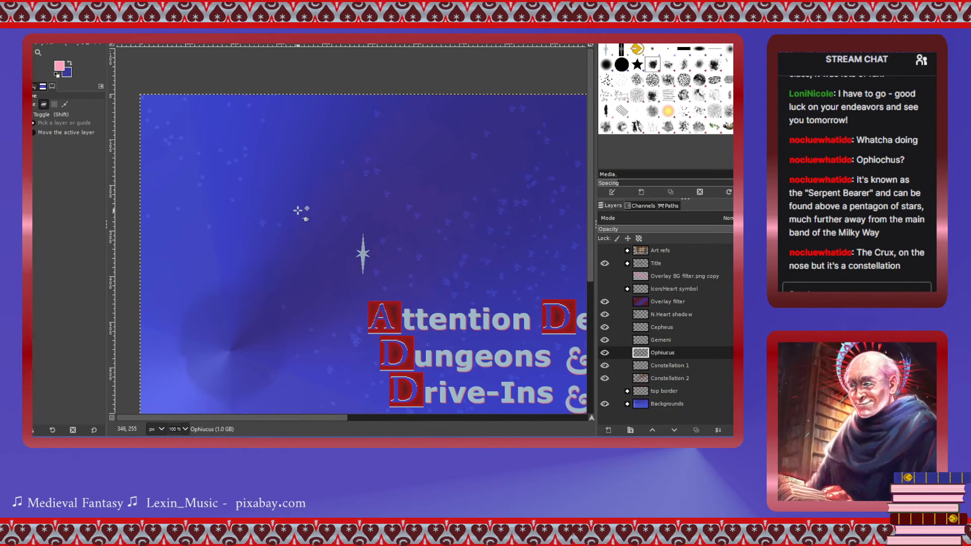
Paste the star onto the Ophiucus layer and reposition it near the banner's upper edge with the Scale tool.
key(ctrl+v)
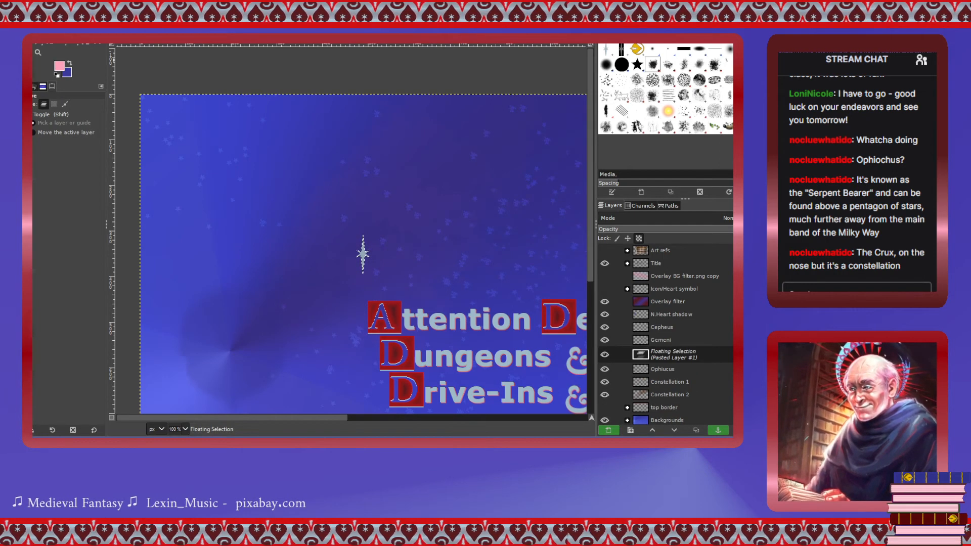
key(shift+s)
click(371, 262)
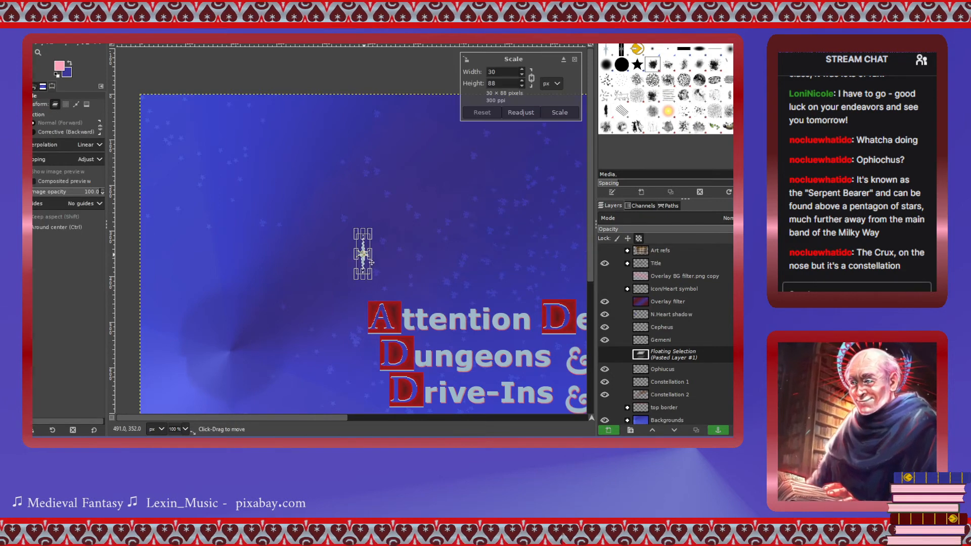
drag(371, 262, 355, 148)
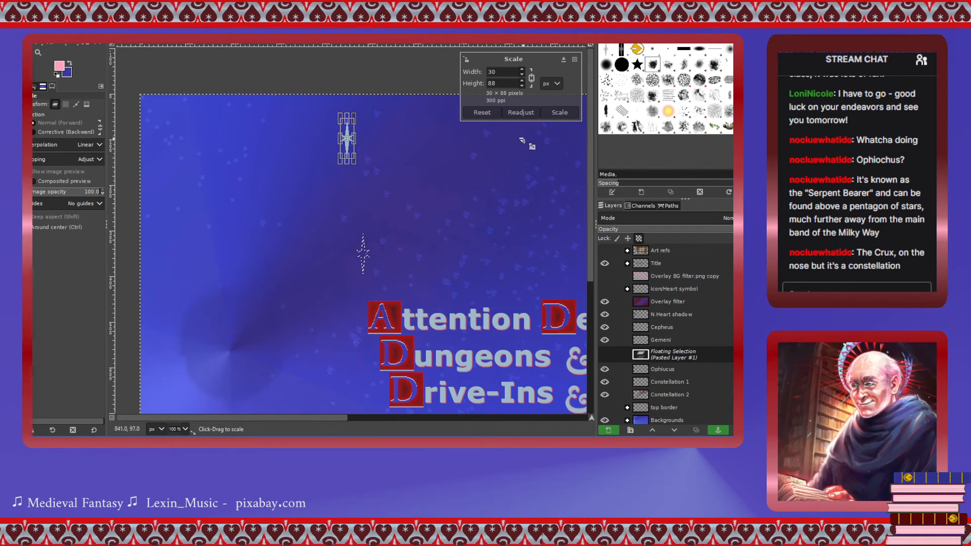
click(560, 113)
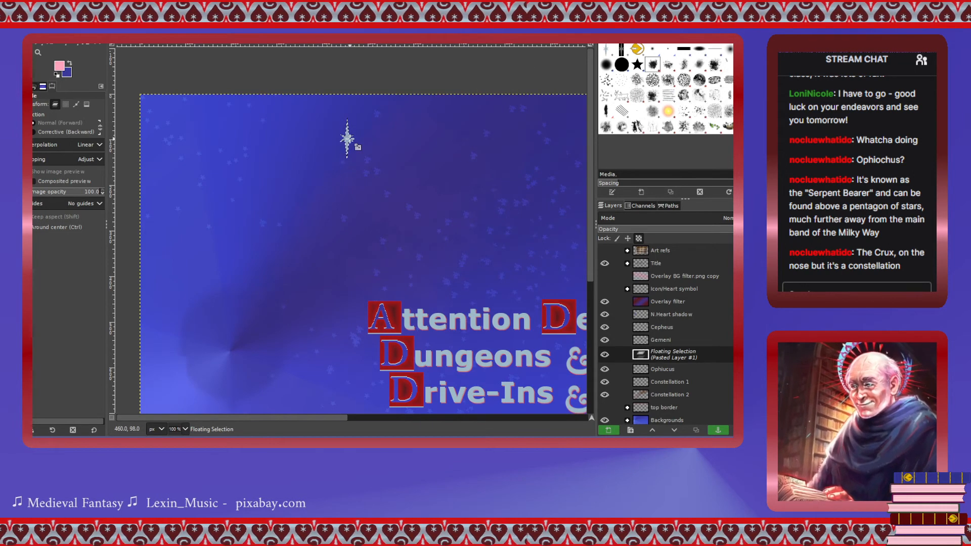
Anchor the floating pasted star near the upper edge of the canvas onto the Ophiucus layer.
key(m)
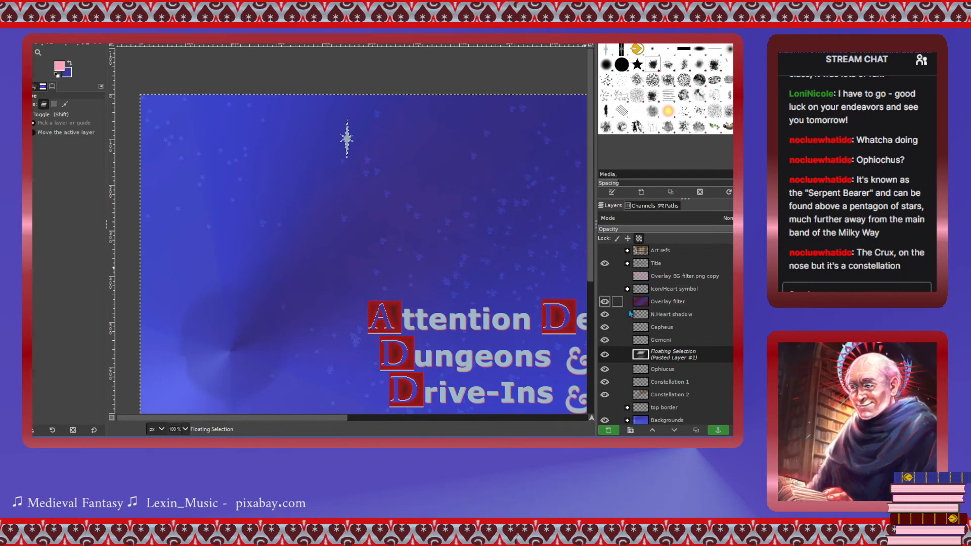
scroll(714, 359, down, 1)
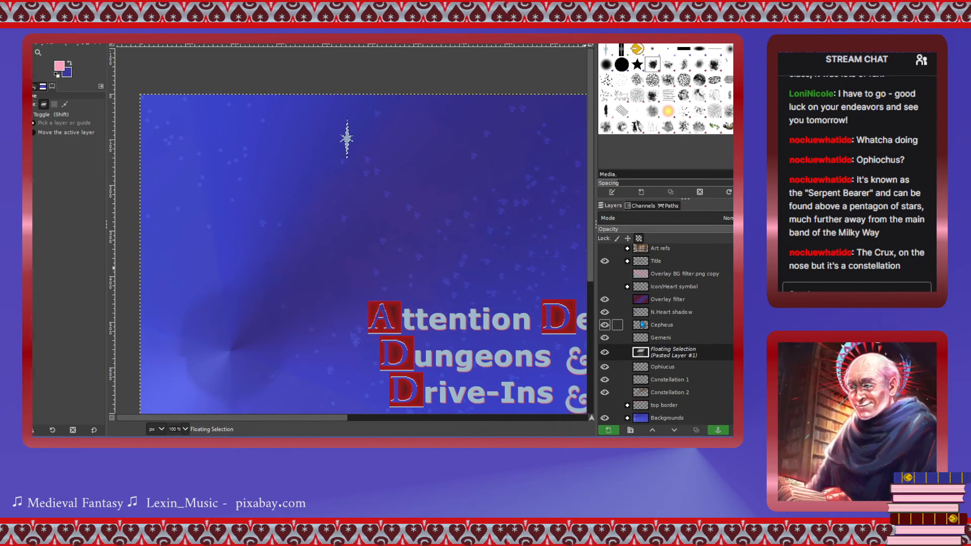
click(606, 315)
click(606, 314)
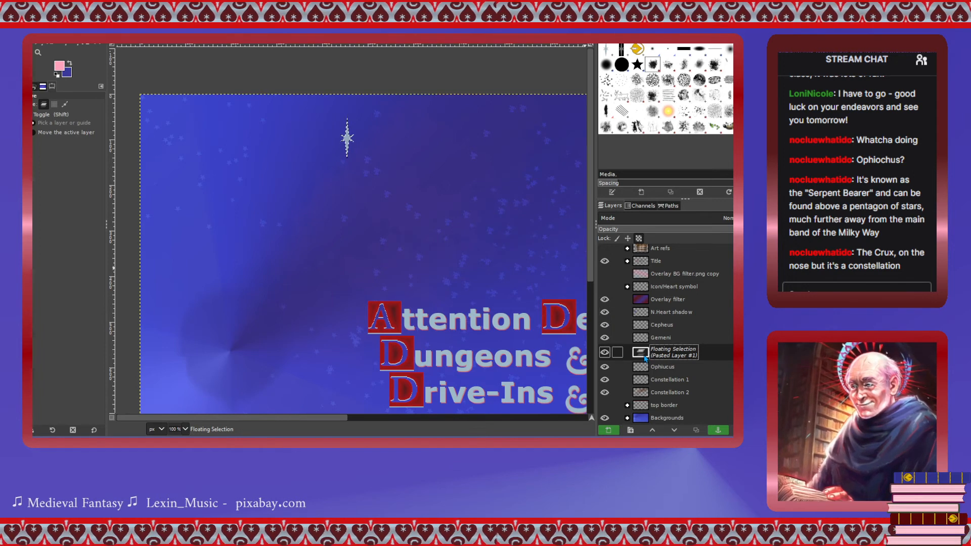
click(648, 330)
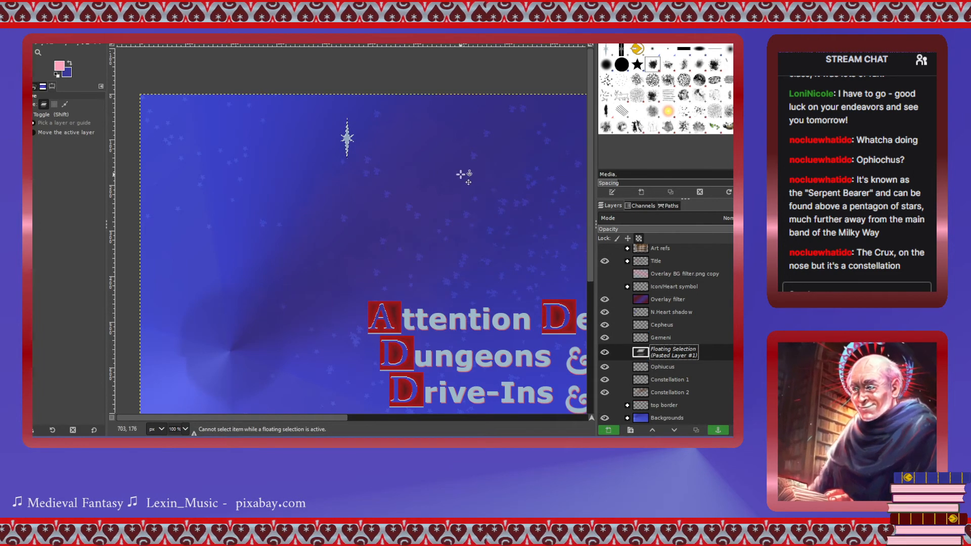
scroll(352, 139, up, 4)
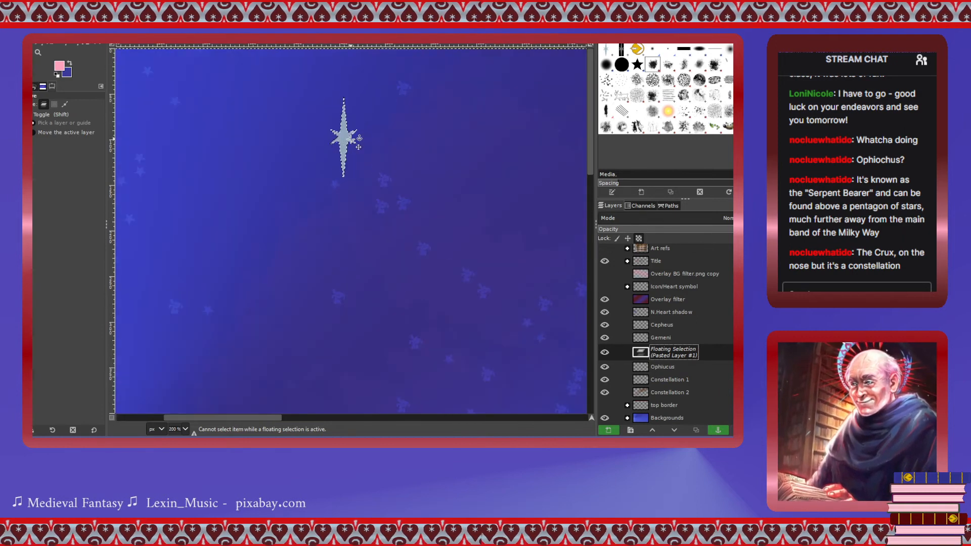
click(337, 133)
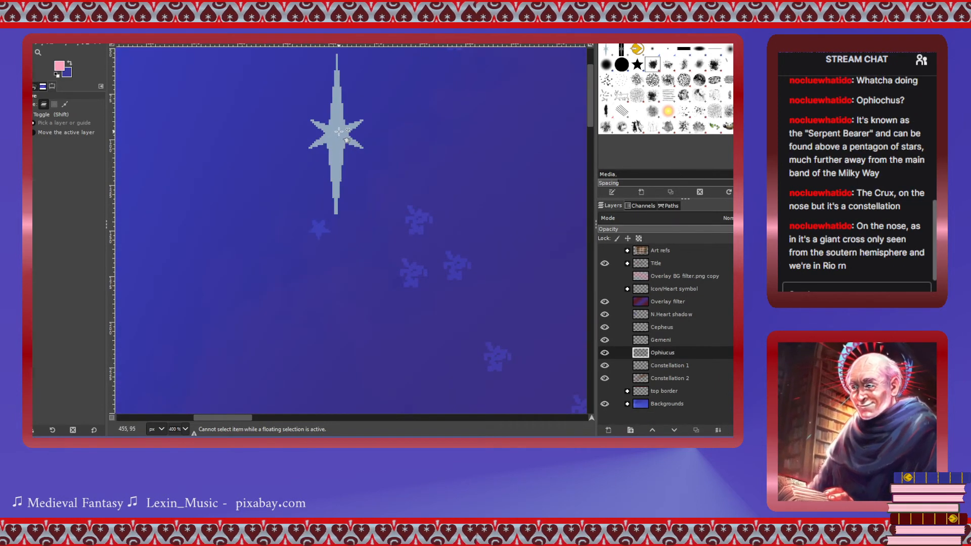
Paste another copy of the star as a floating selection over the Ophiucus layer.
scroll(337, 133, down, 2)
scroll(339, 132, down, 1)
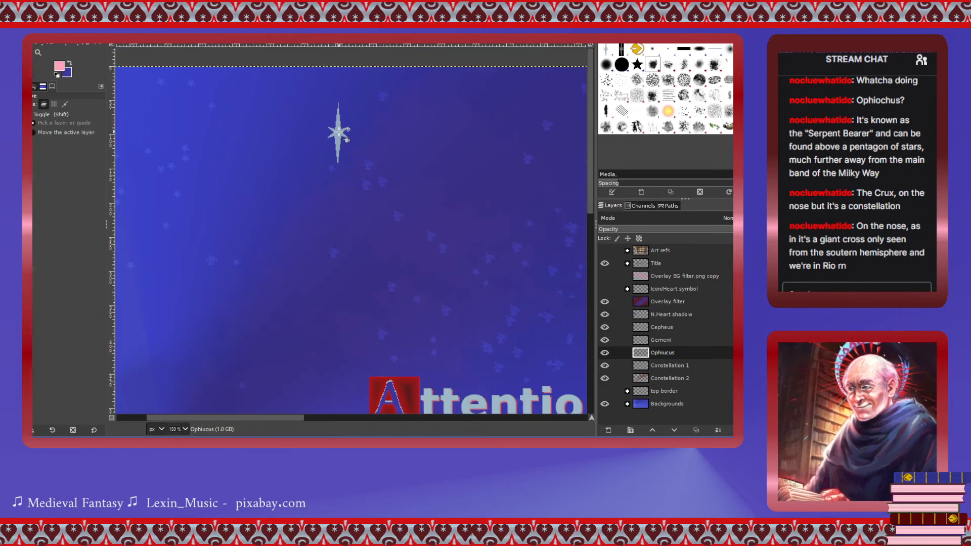
scroll(338, 132, down, 2)
scroll(339, 131, down, 1)
scroll(339, 132, up, 1)
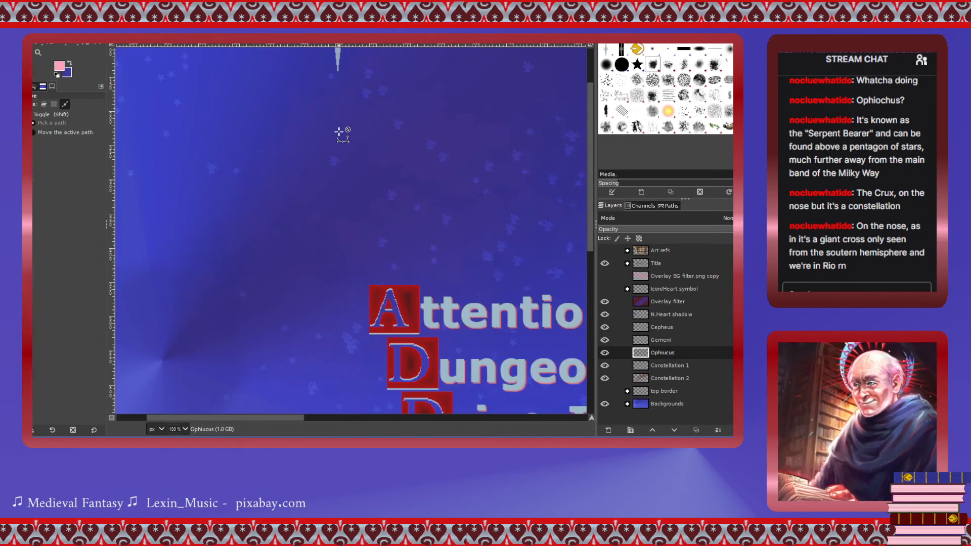
scroll(340, 133, up, 2)
scroll(338, 132, down, 1)
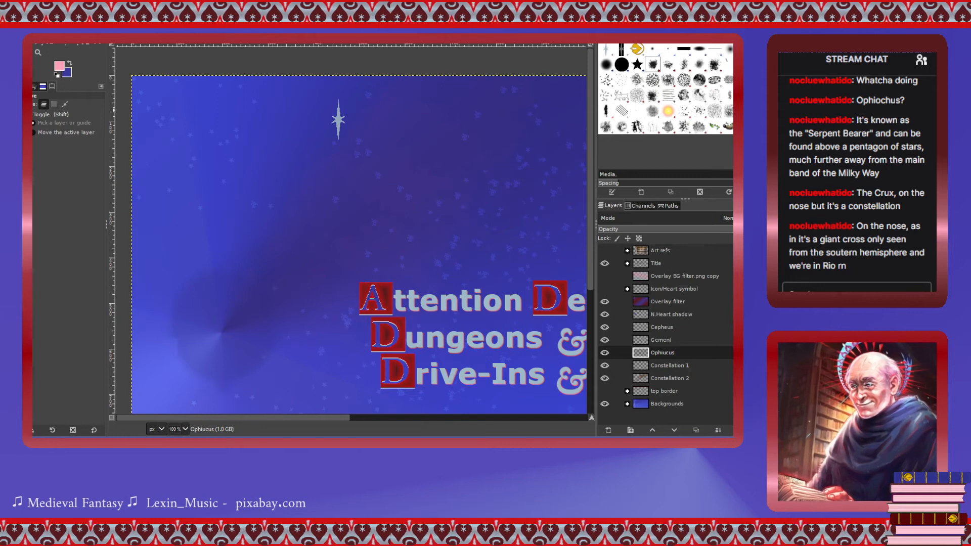
click(65, 104)
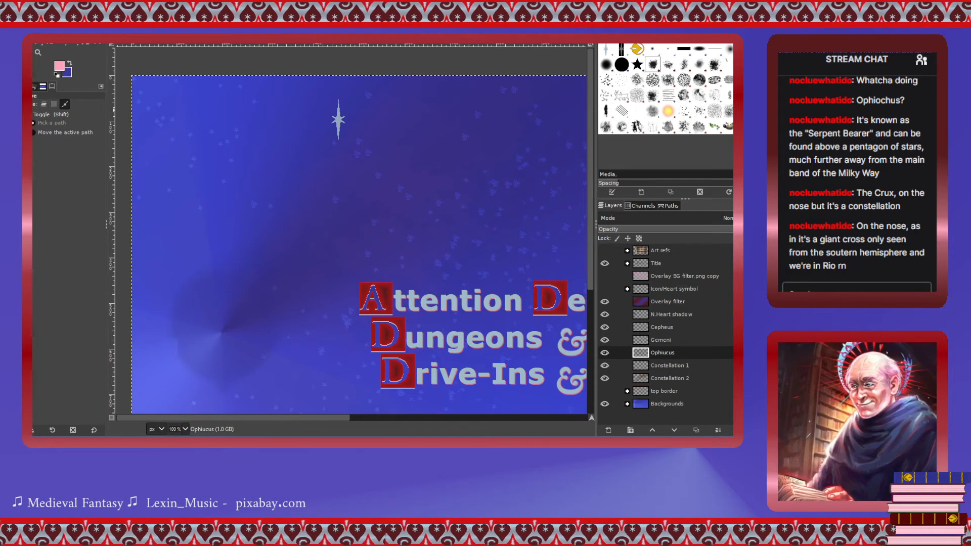
key(ctrl+v)
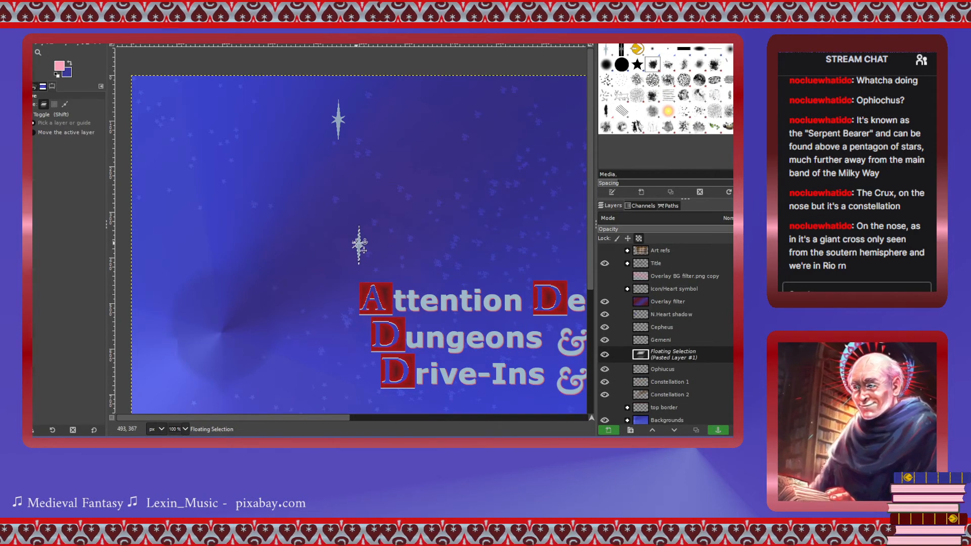
Move the pasted star to just below the large star and scale it proportionally to 15 × 44 px.
key(shift+s)
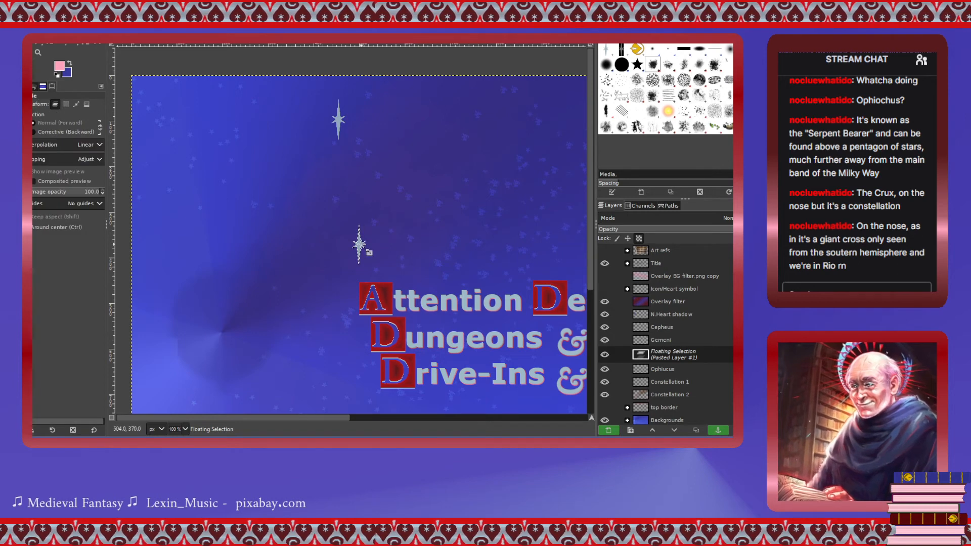
click(359, 245)
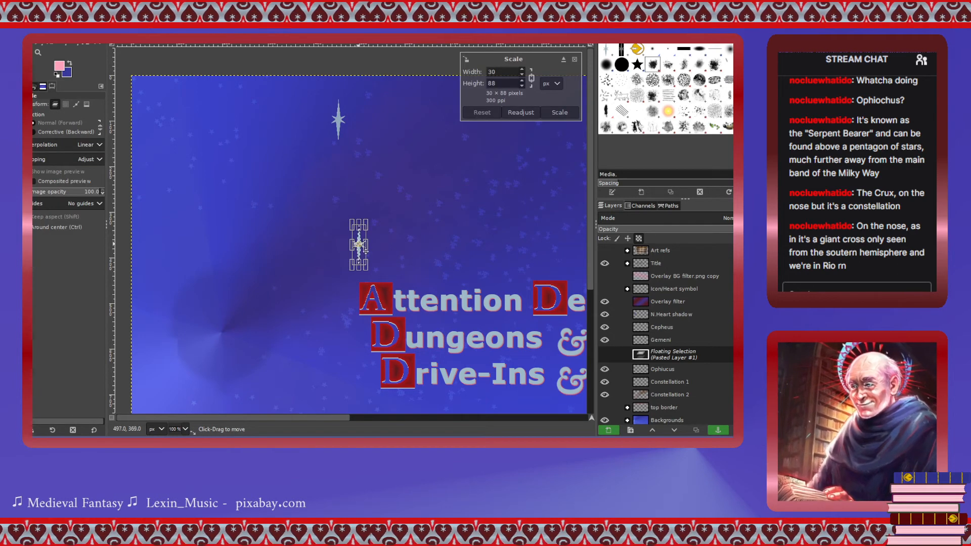
drag(365, 248, 355, 154)
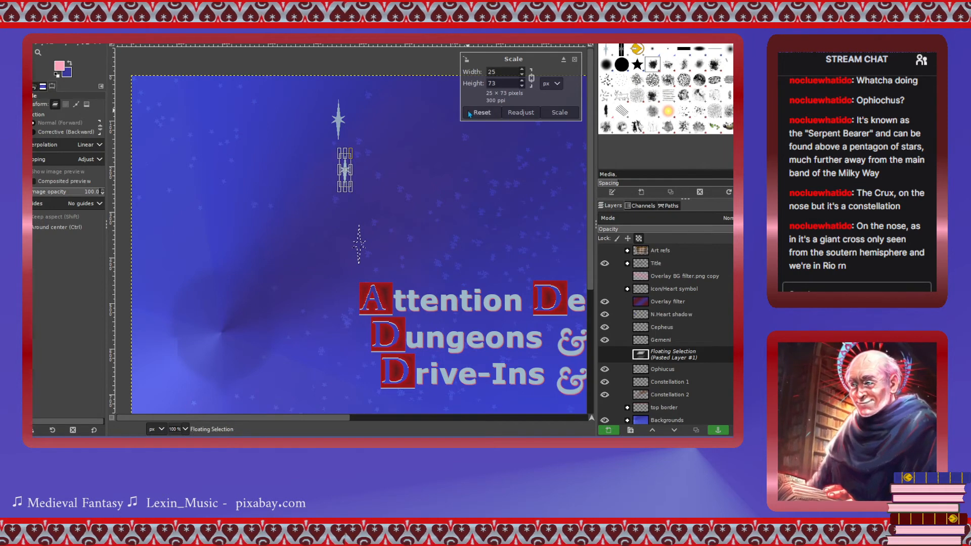
click(469, 114)
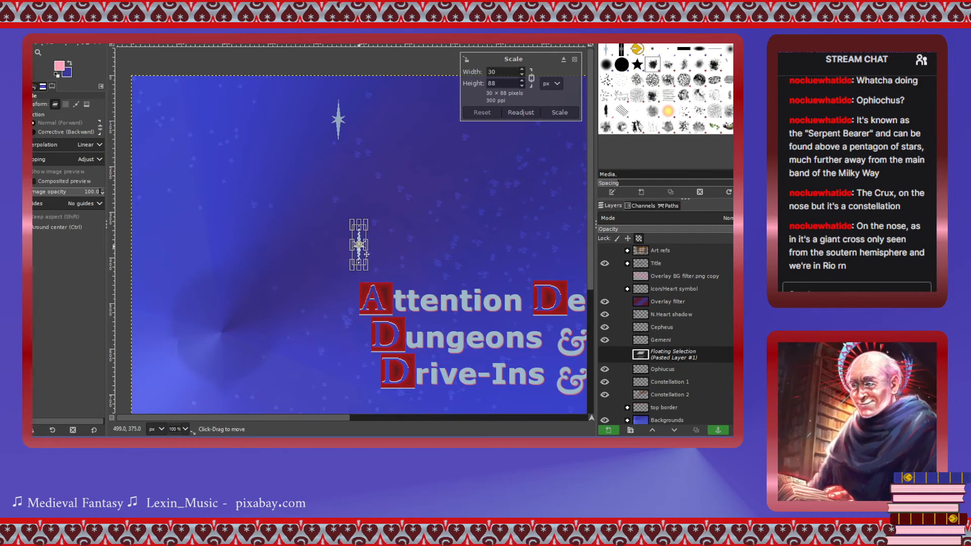
drag(366, 253, 353, 182)
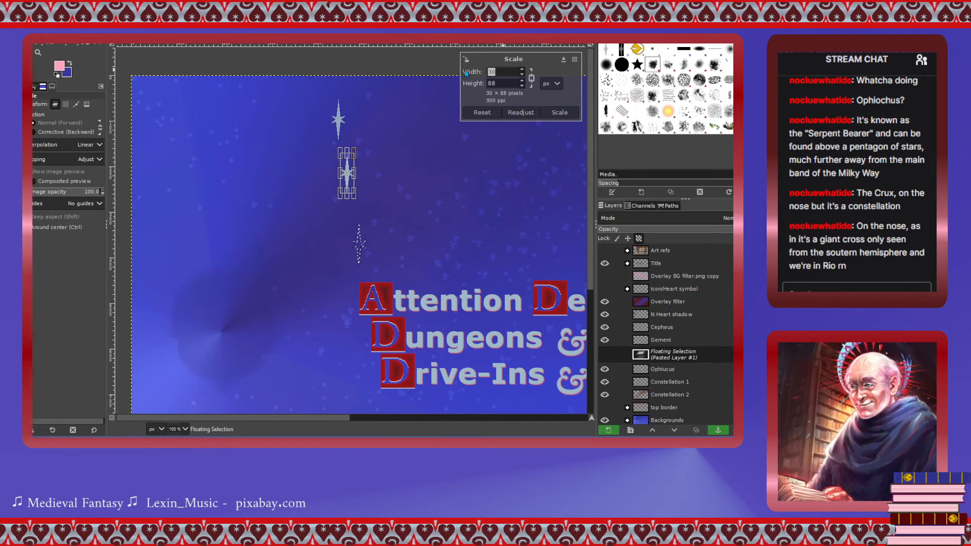
text(15)
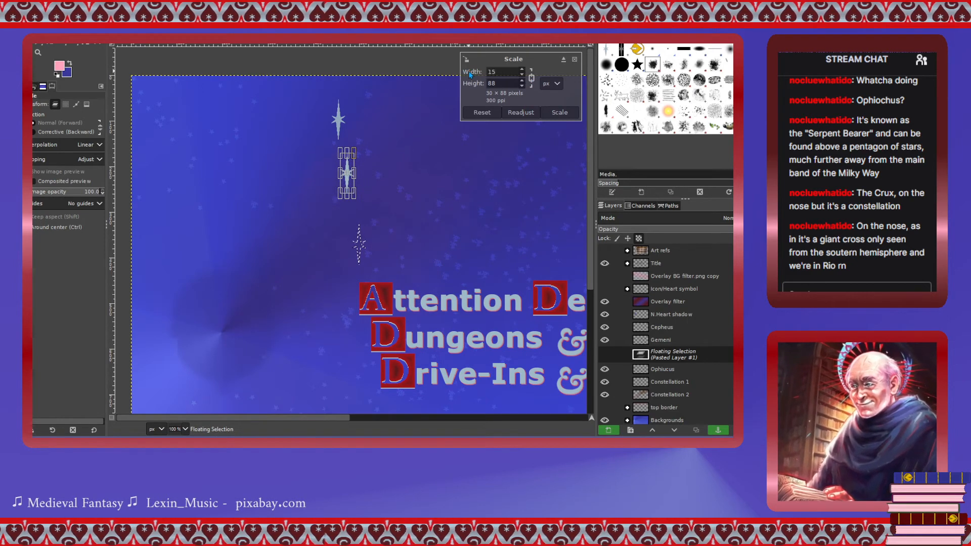
key(Return)
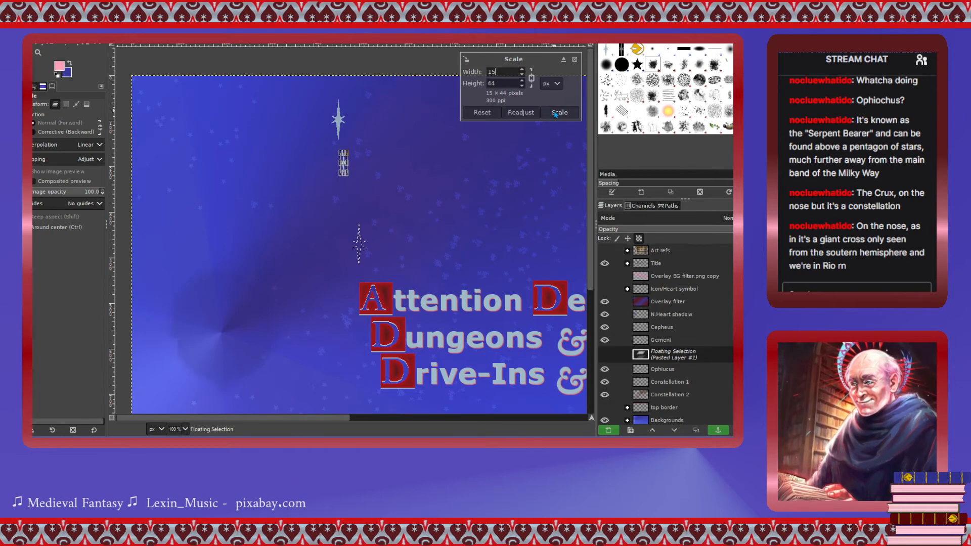
click(556, 114)
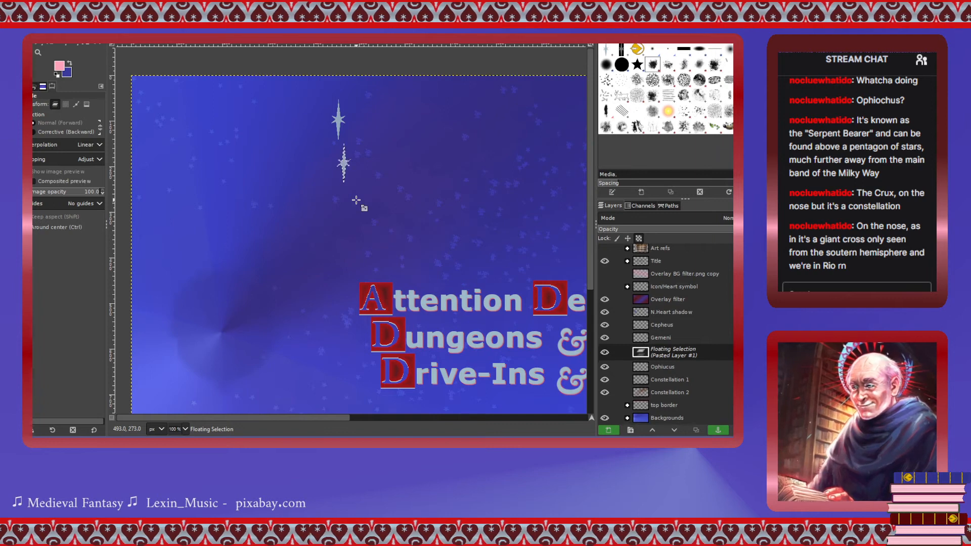
Place another star copy slightly lower and to the left of the small star, scaled proportionally to 15 × 44 px on the Ophiucus layer.
click(349, 170)
drag(351, 172, 340, 178)
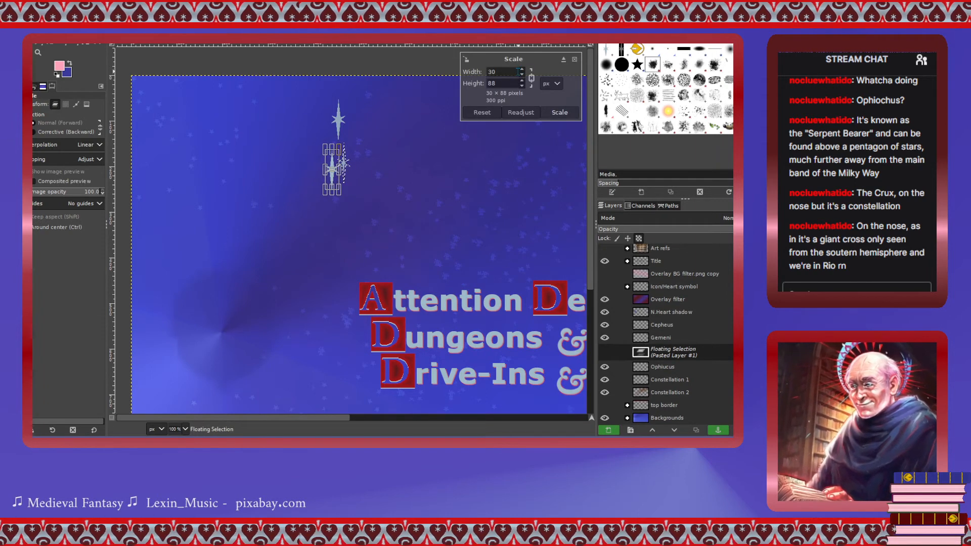
text(15)
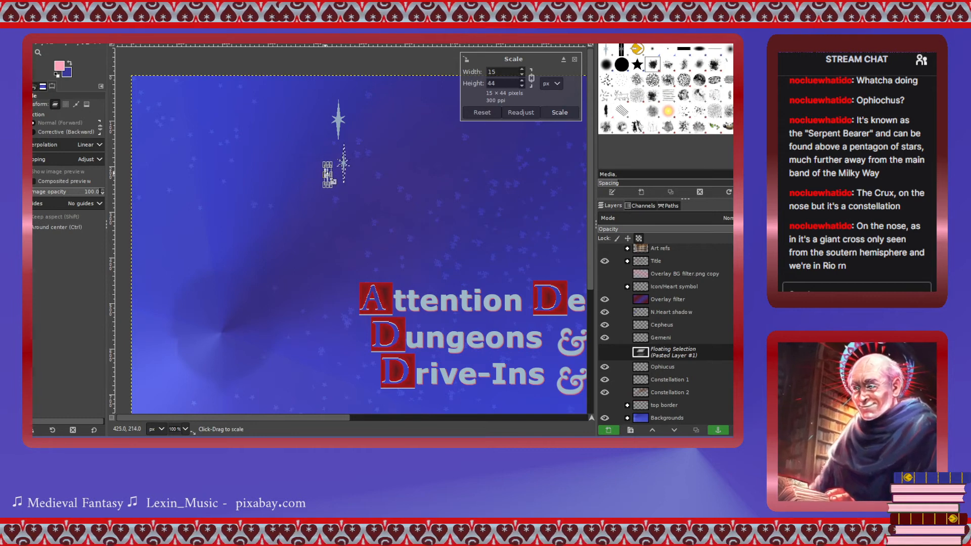
click(552, 112)
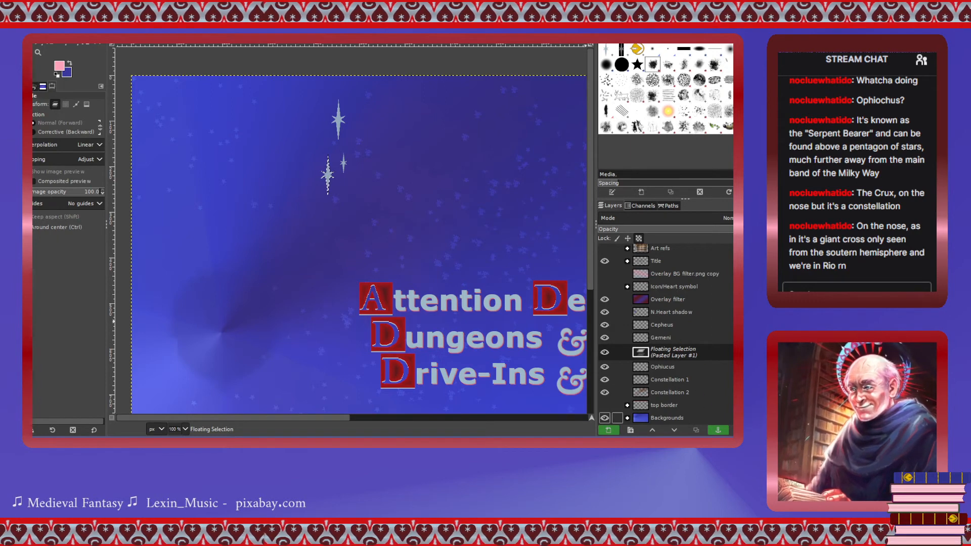
key(ctrl+h)
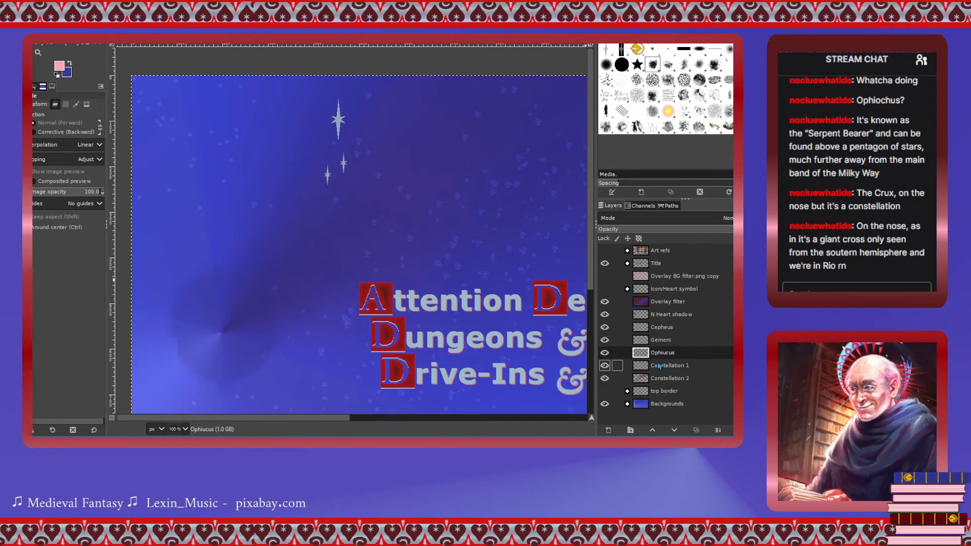
Create a new layer directly above Constellation 1 and name it "line".
click(642, 370)
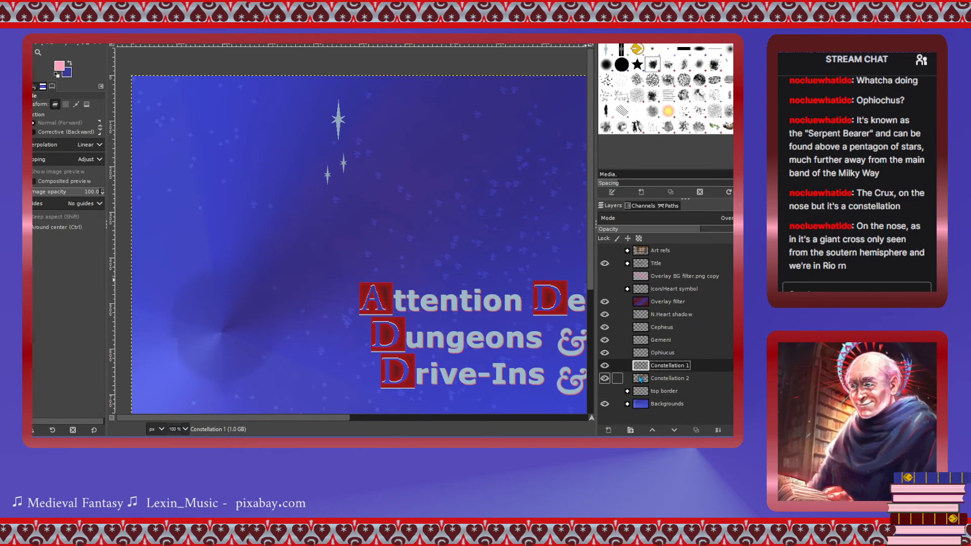
click(606, 368)
click(605, 368)
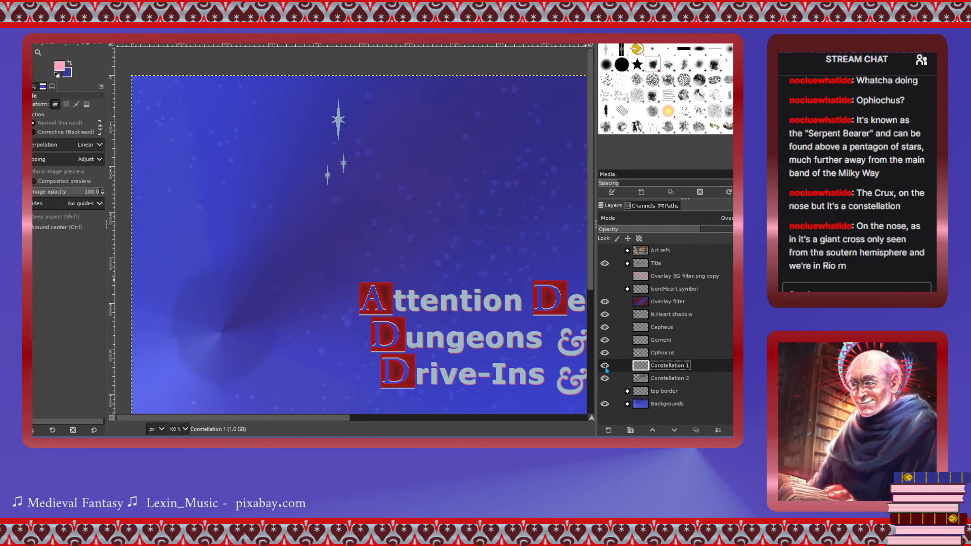
click(598, 306)
click(668, 370)
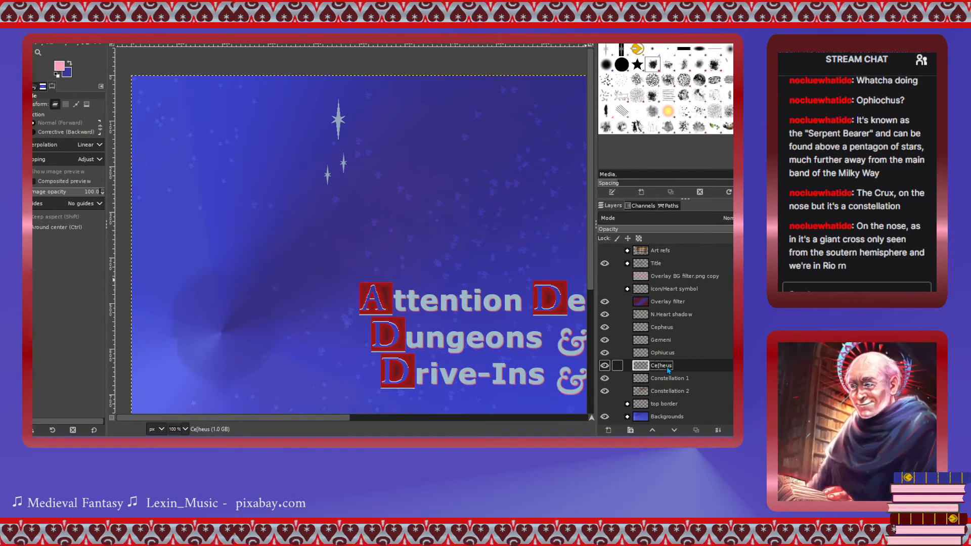
double_click(668, 369)
key(BackSpace)
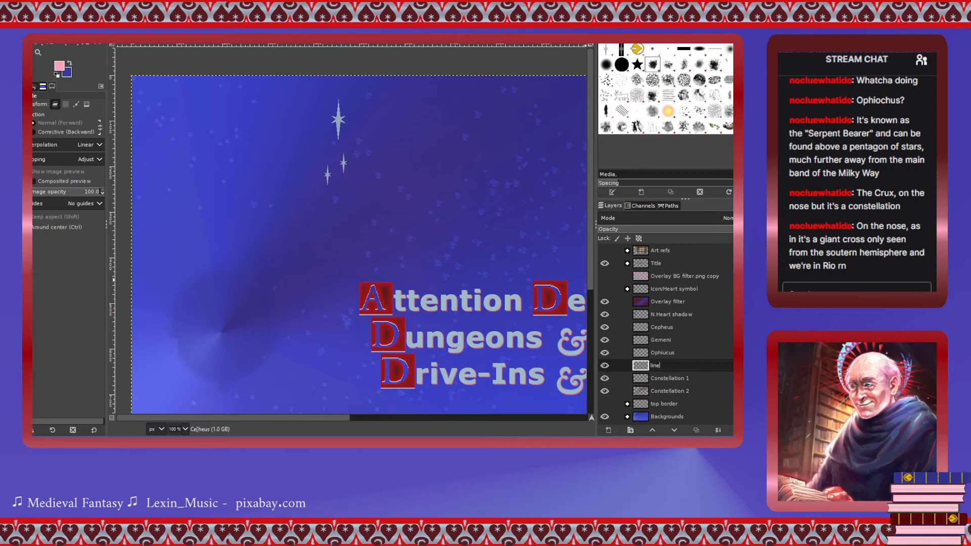
text(line)
key(Return)
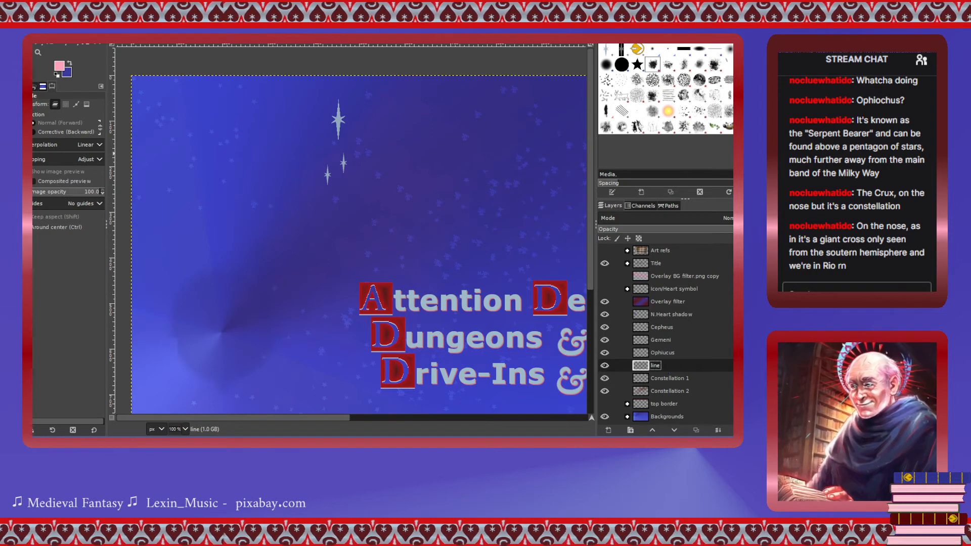
Set up the Pencil tool with a brush size of 1 and 100% opacity.
key(n)
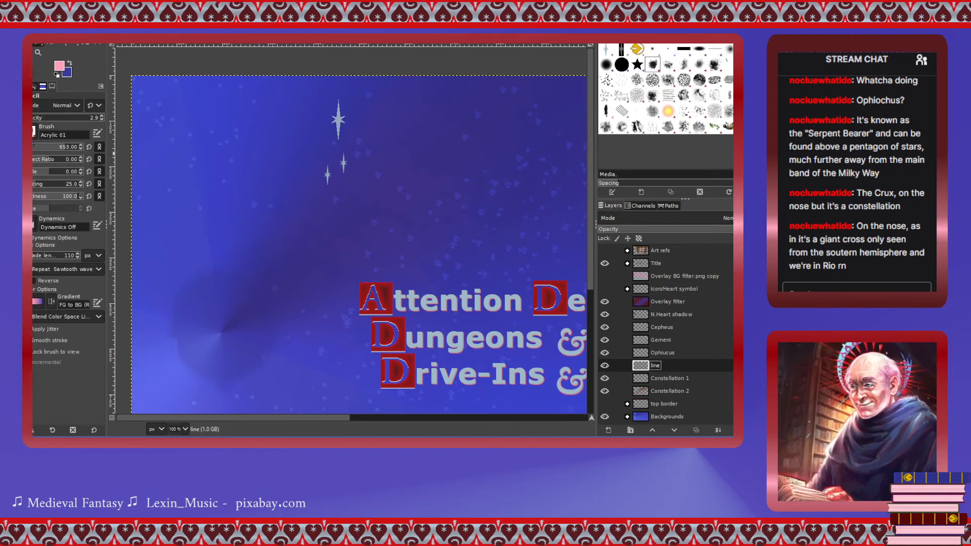
click(33, 148)
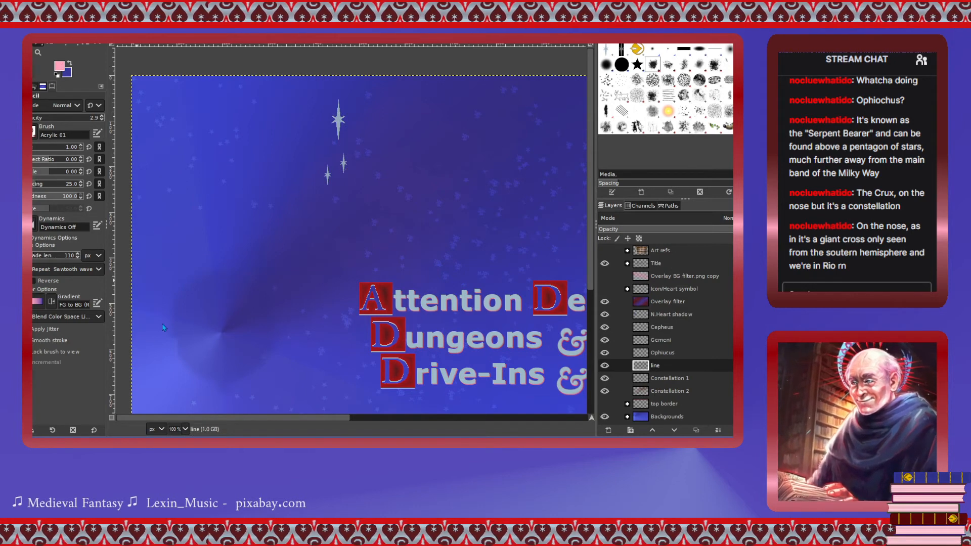
drag(82, 119, 164, 120)
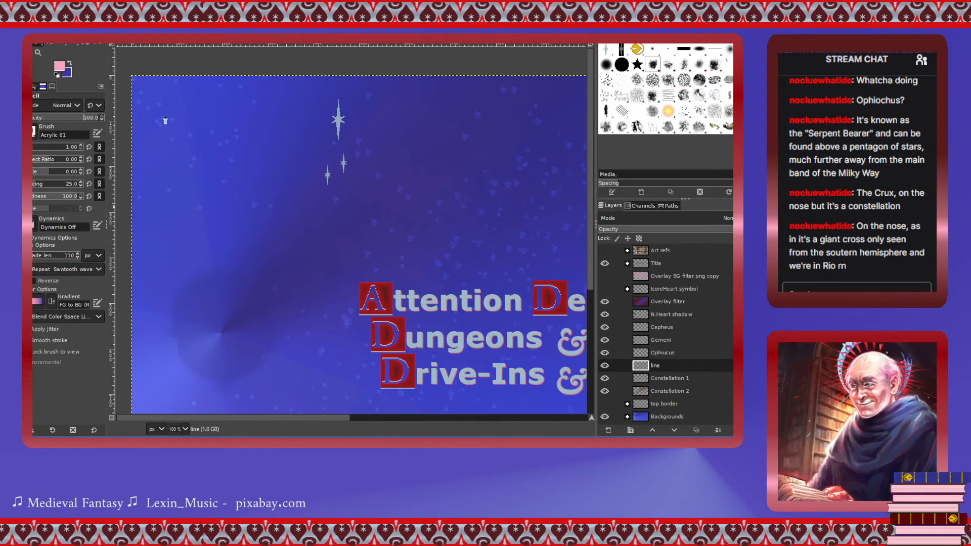
Draw a closed multi-sided guide outline of straight pencil lines on the line layer, running through the two small stars and around the title's start.
click(436, 124)
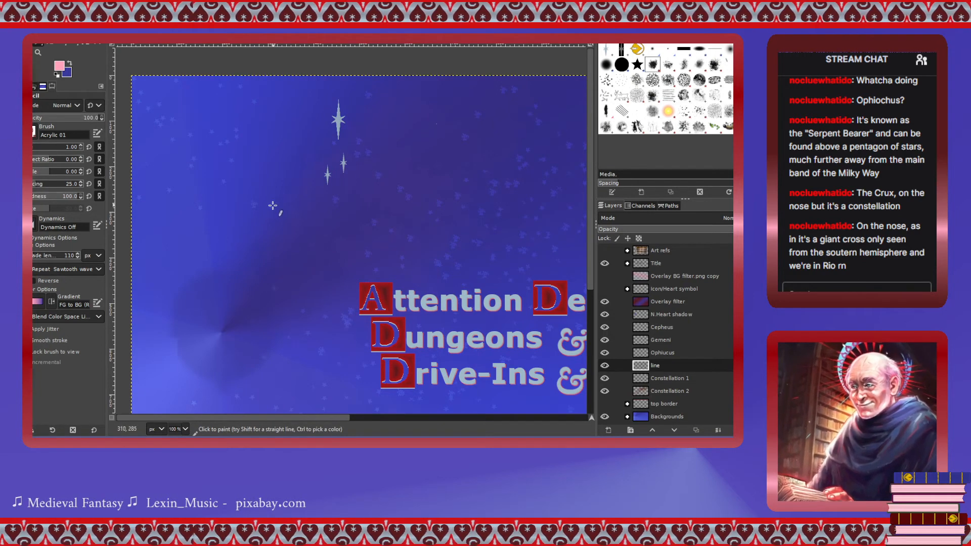
shift+click(249, 213)
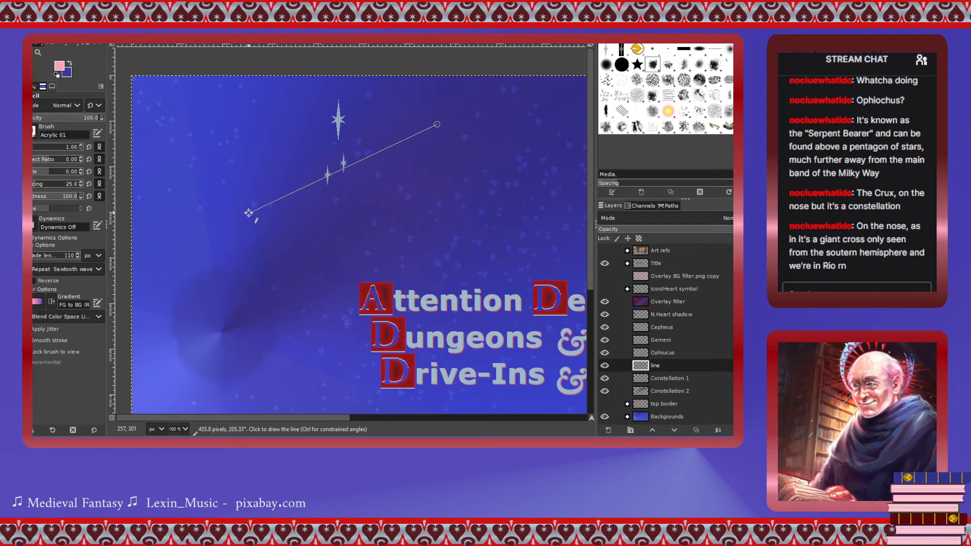
shift+click(293, 333)
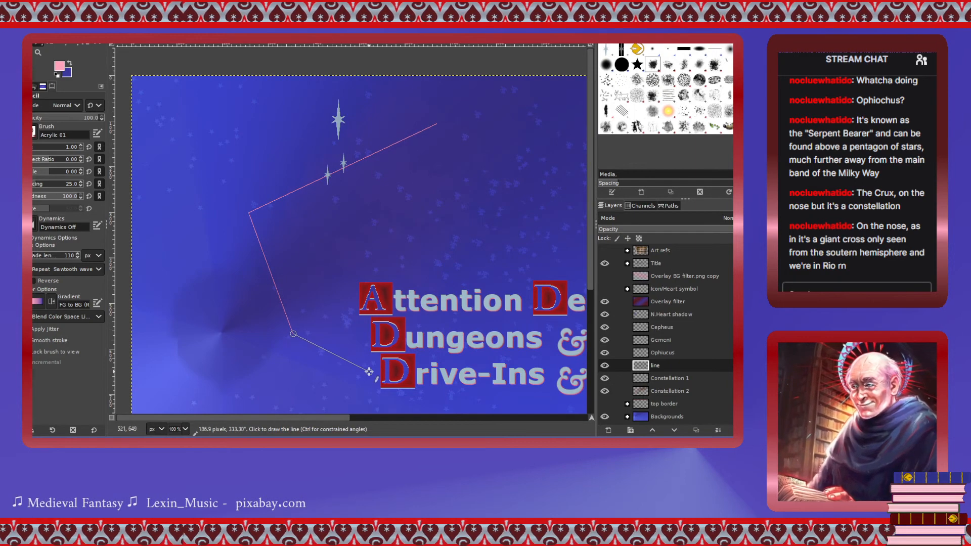
shift+click(372, 372)
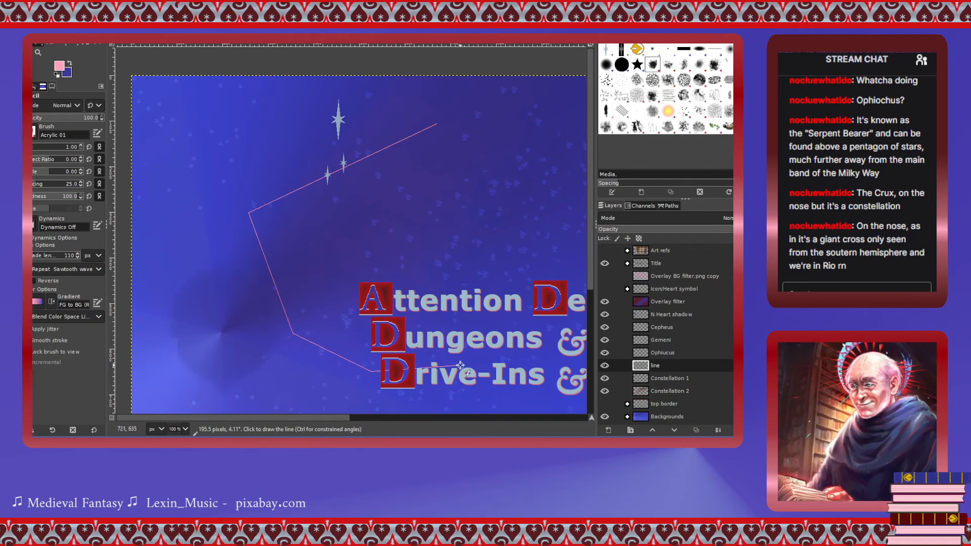
shift+click(484, 360)
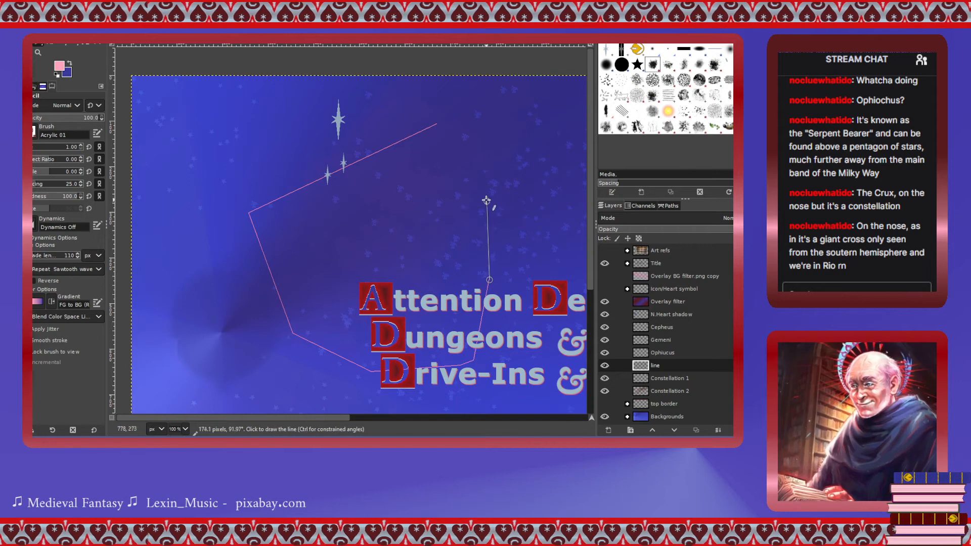
click(487, 190)
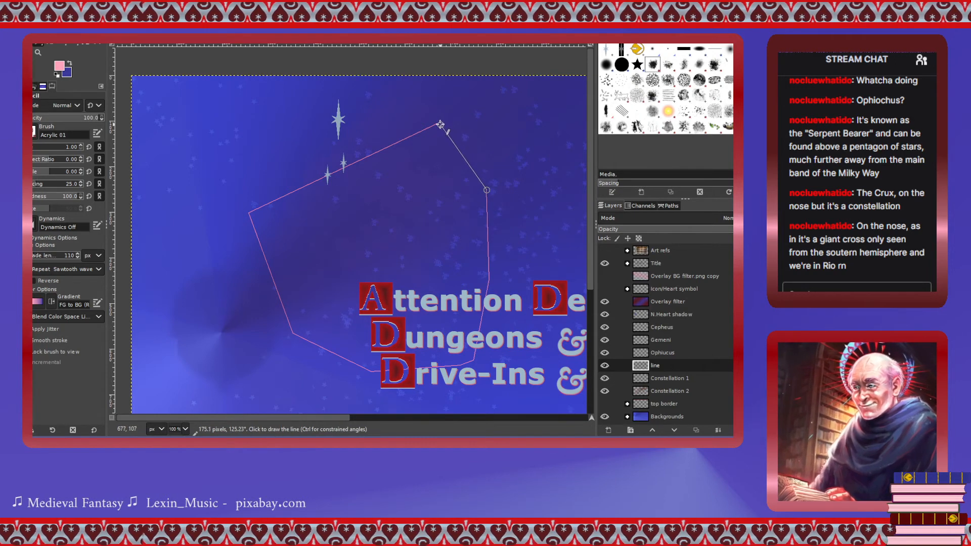
click(438, 124)
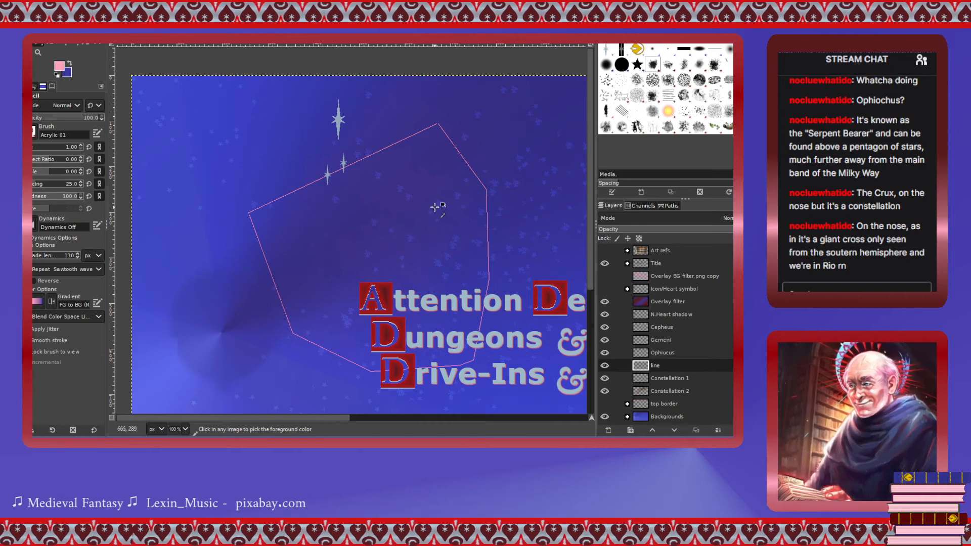
Create a new layer named "Corona Borealis/Derek" directly above the Ophiucus layer.
scroll(435, 207, down, 2)
scroll(435, 208, up, 2)
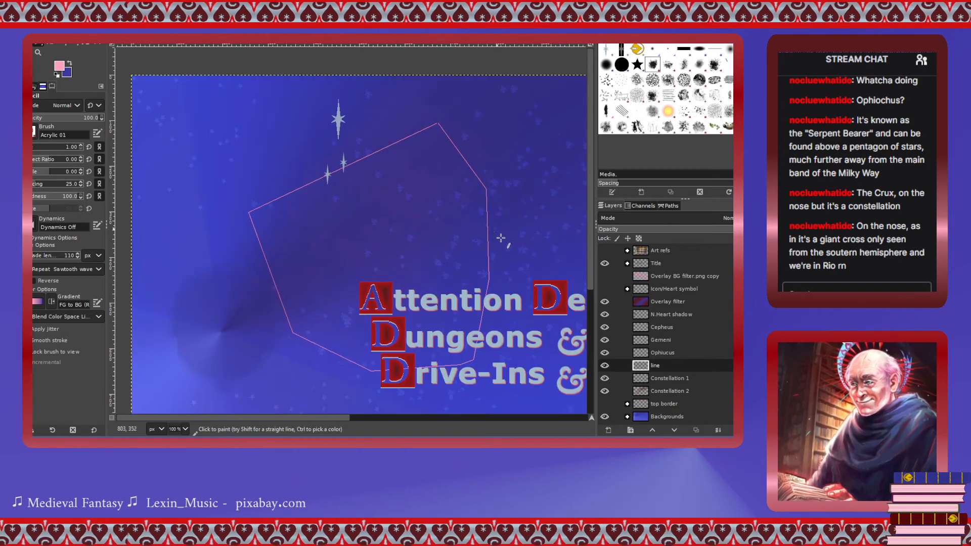
click(640, 356)
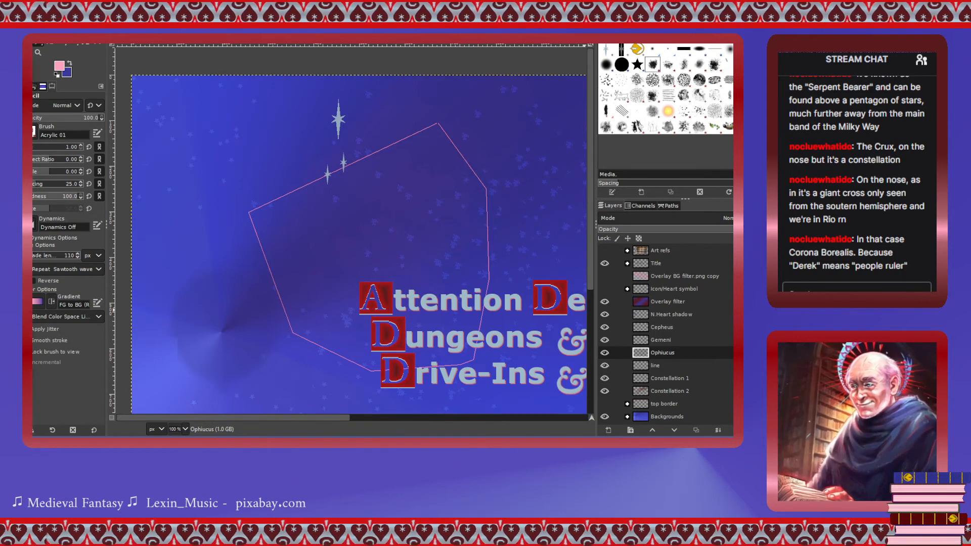
key(Return)
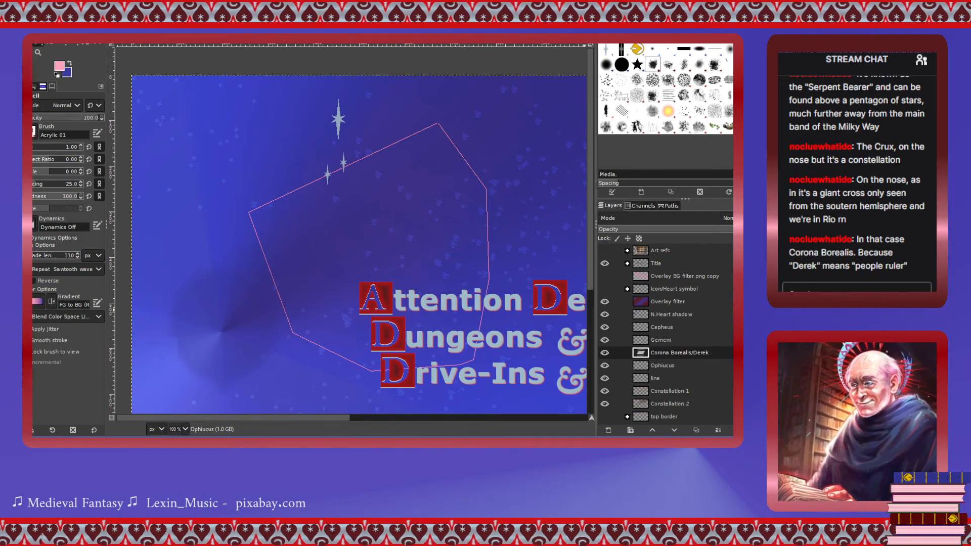
Paste a star copy onto the Ophiucus layer and get the Move tool ready.
click(645, 367)
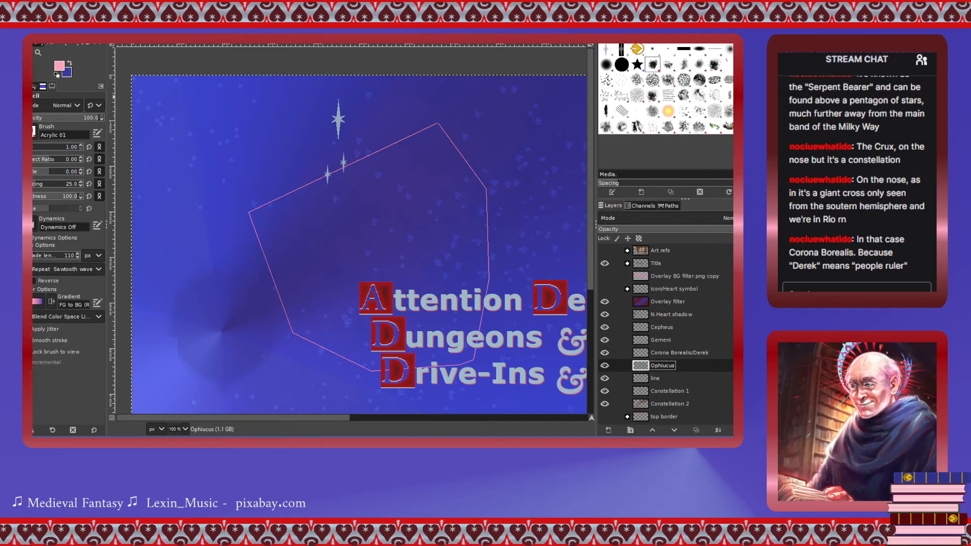
key(shift+s)
key(ctrl+v)
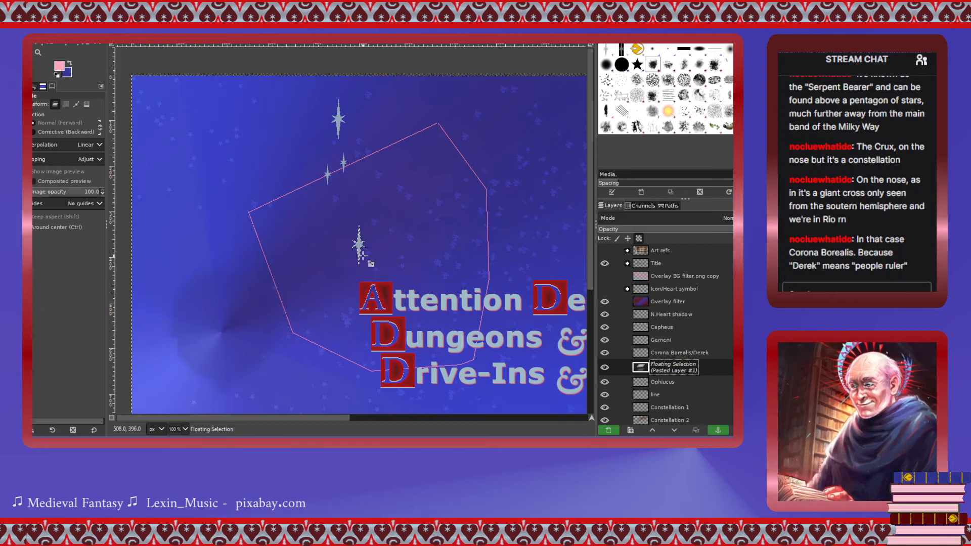
key(m)
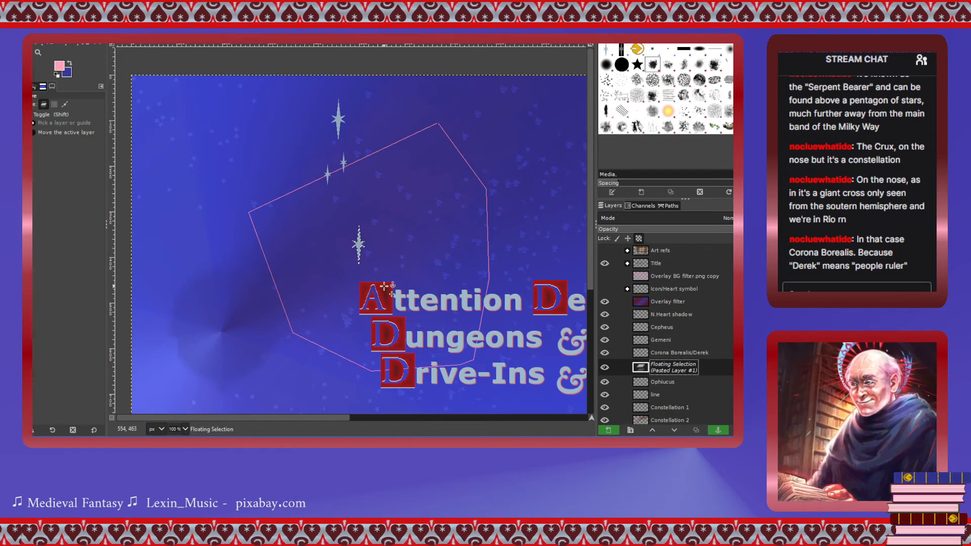
click(54, 104)
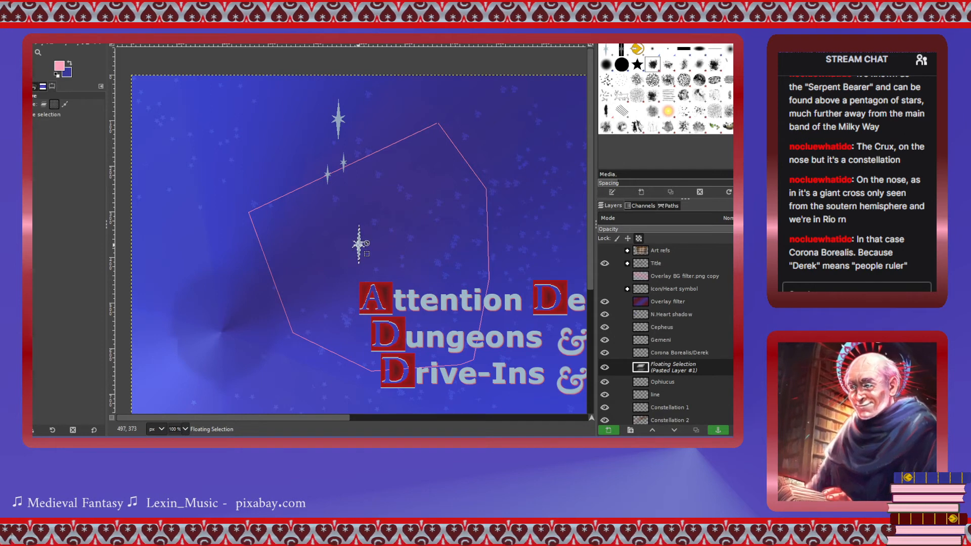
click(359, 245)
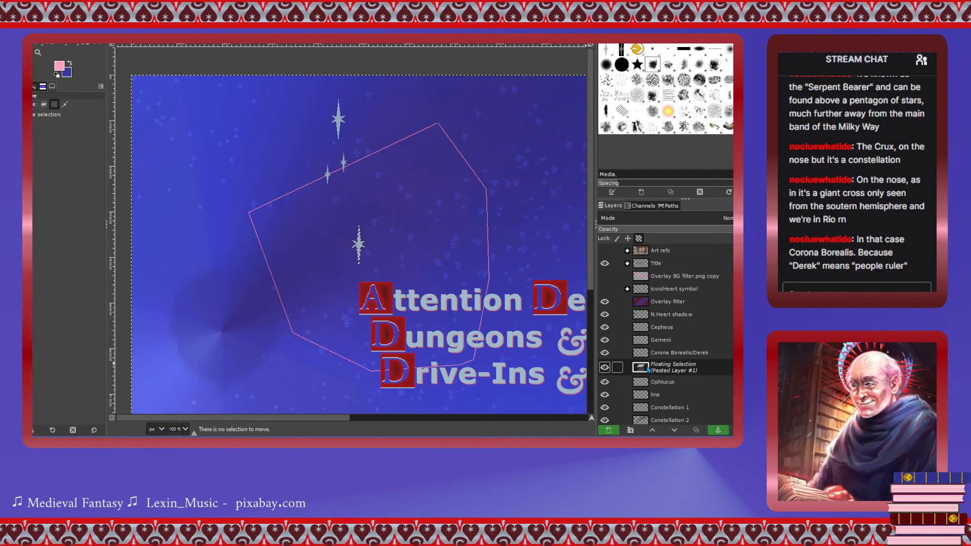
click(44, 103)
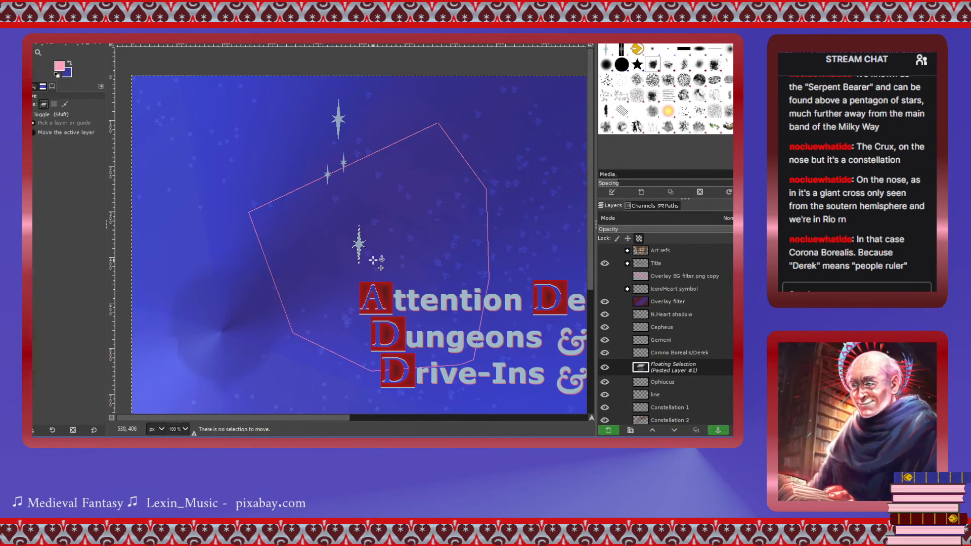
Place full-size star copies at the guide outline's left and lower-left corners, plus one outside it farther down and left.
click(35, 133)
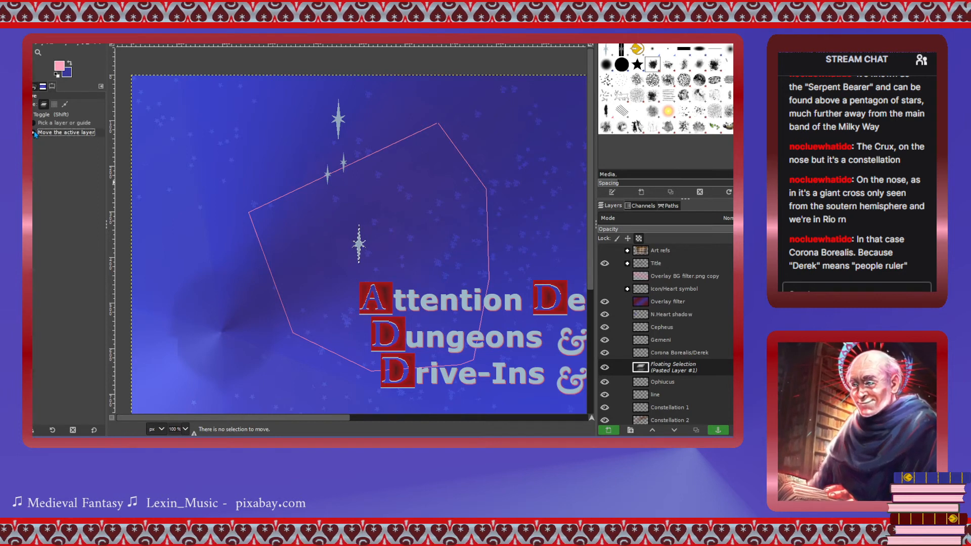
drag(359, 244, 257, 220)
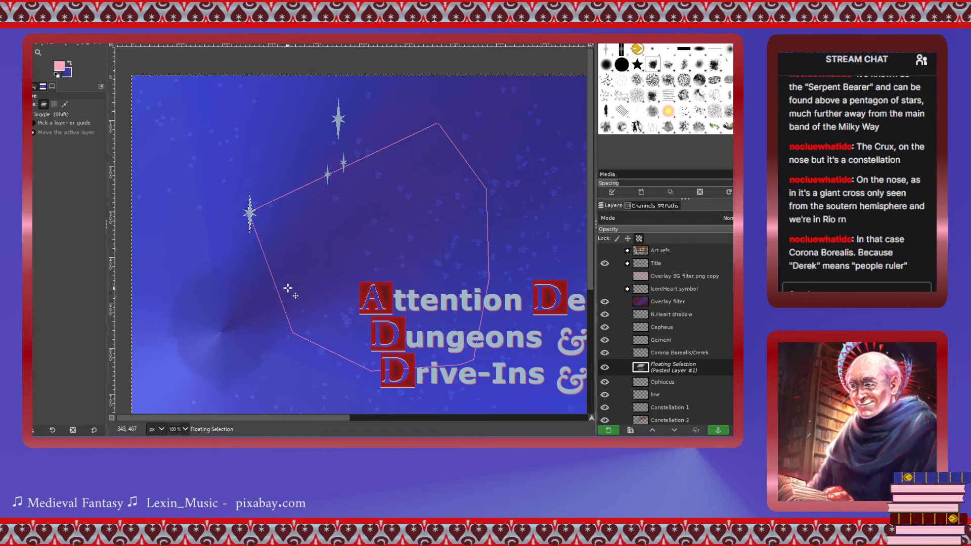
key(ctrl+v)
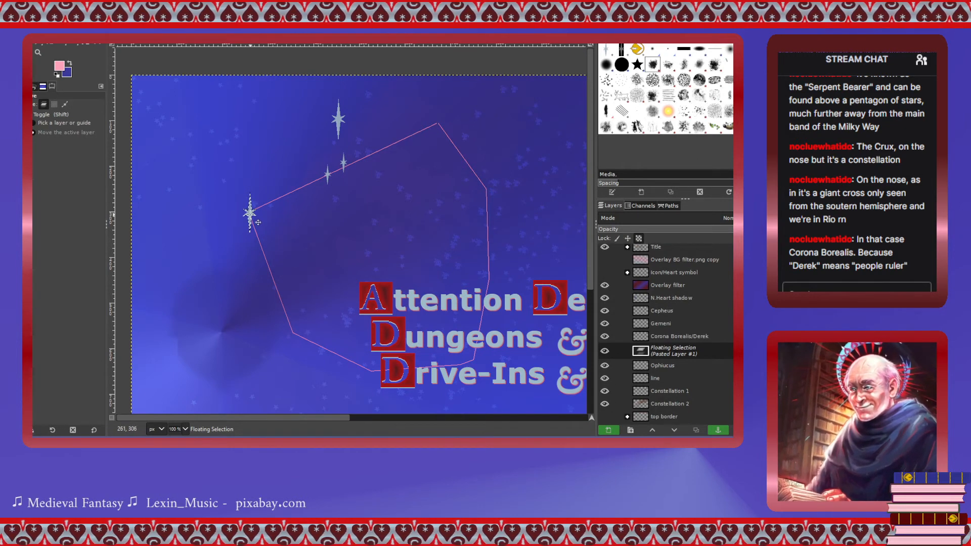
drag(258, 223, 300, 338)
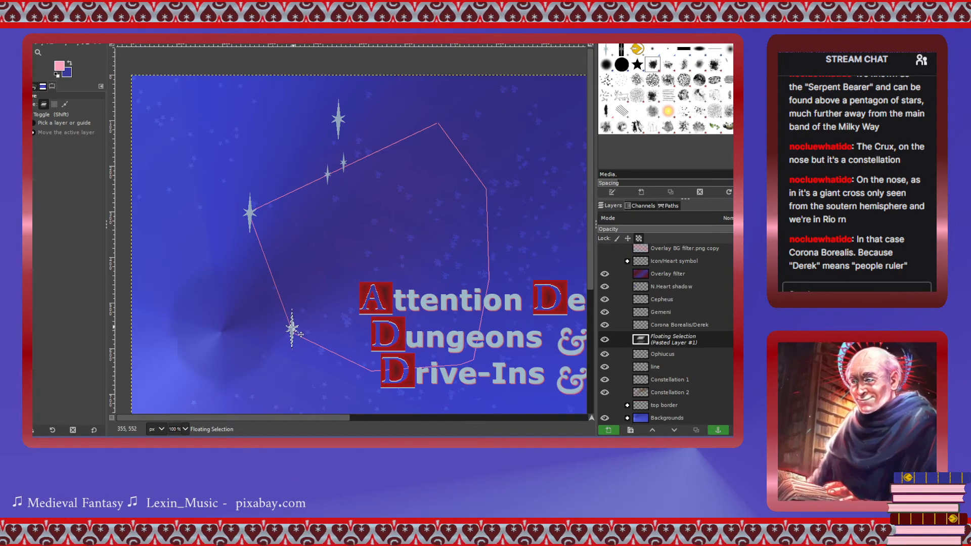
drag(301, 334, 213, 403)
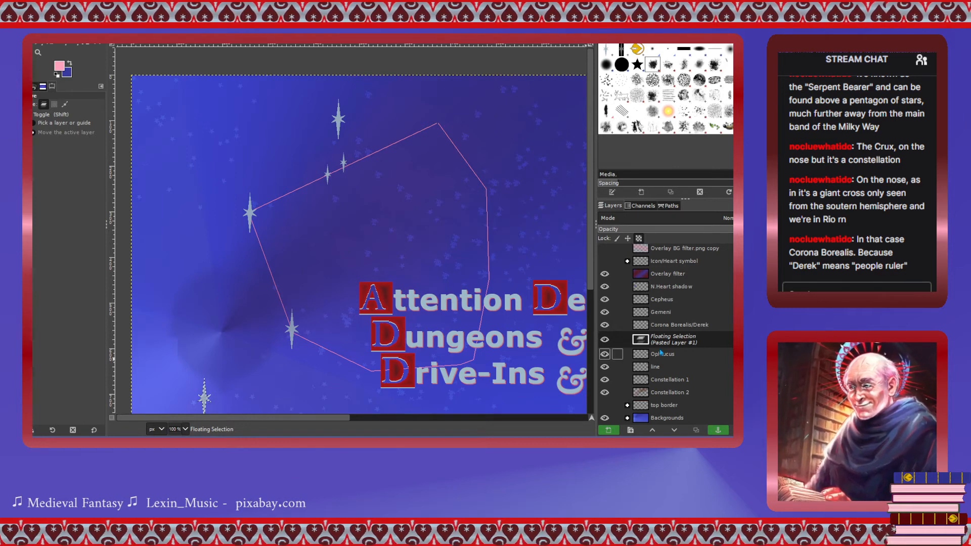
Temporarily show the Icon/Heart symbol group to check the outer star's position against it.
scroll(627, 288, up, 1)
click(604, 286)
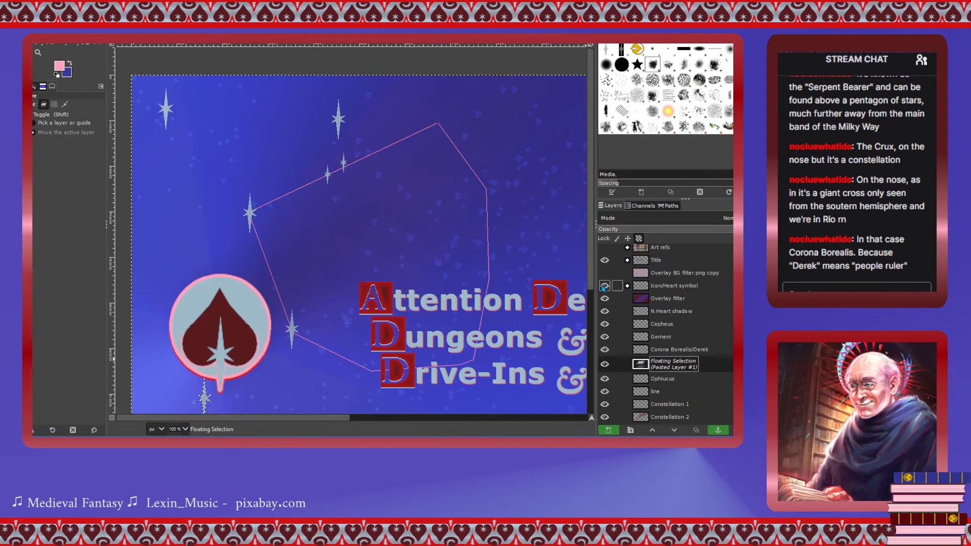
click(604, 286)
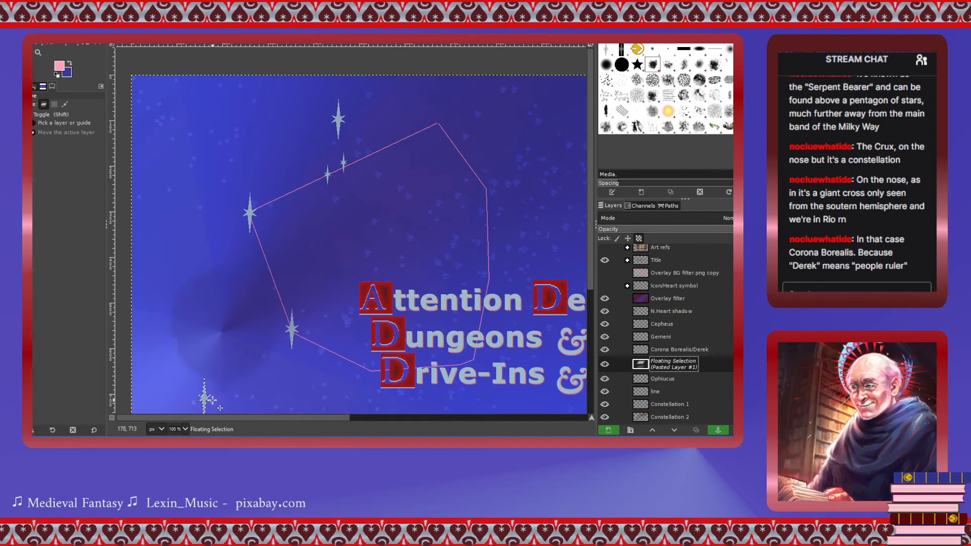
Place full-size star copies at the guide outline's bottom, lower-right, upper-right and top corners.
drag(214, 410, 486, 360)
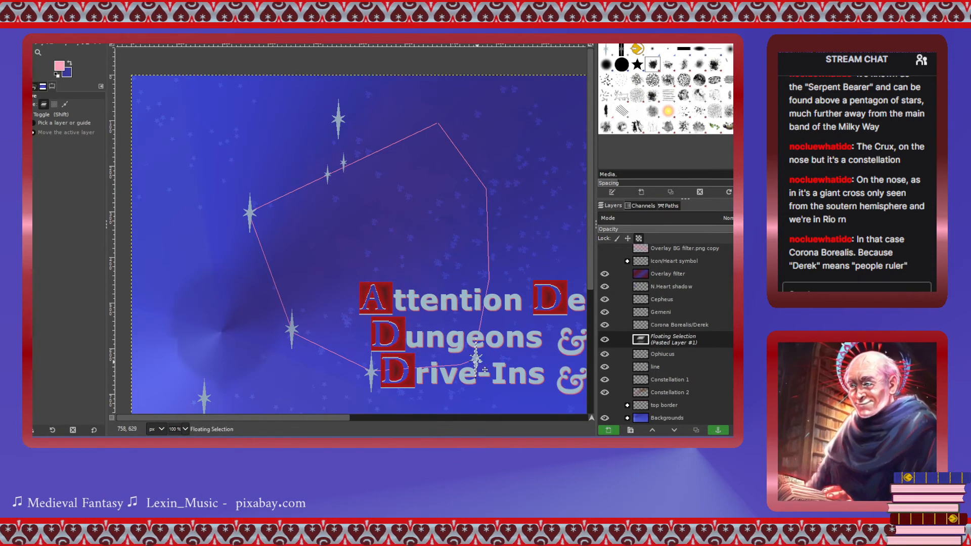
key(ctrl+v)
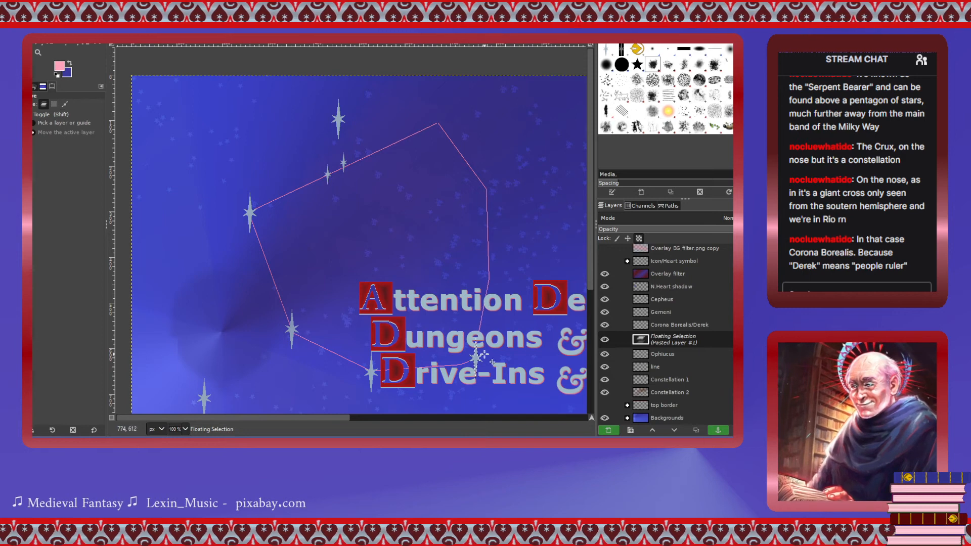
drag(480, 373, 445, 133)
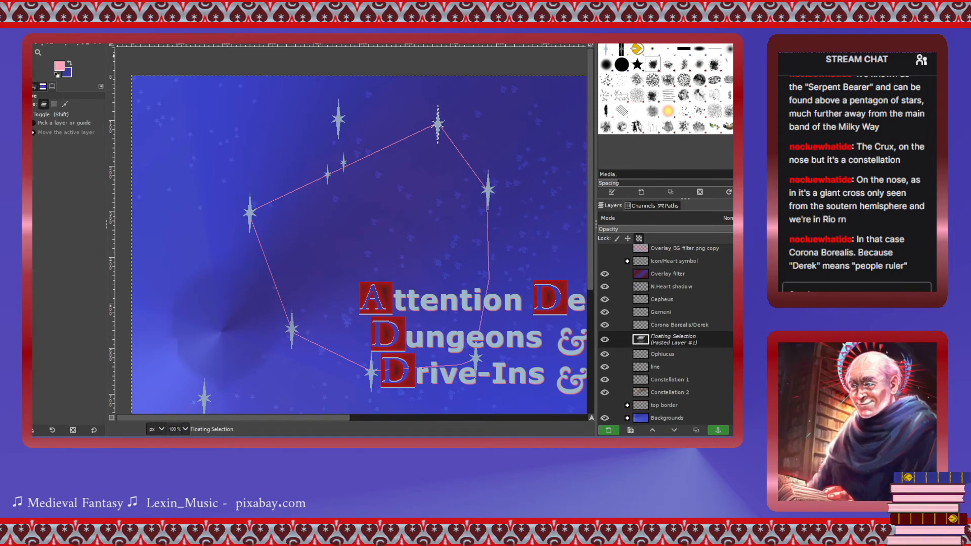
Place a star copy at the bend on the outline's right side, just above the title, scaled proportionally to 15 × 44 px.
key(shift+s)
click(447, 135)
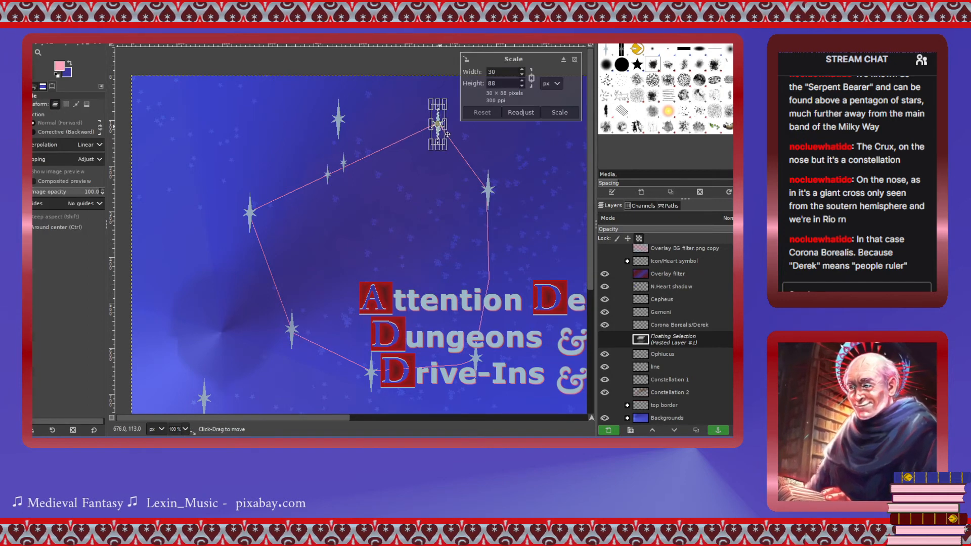
drag(447, 134, 499, 288)
drag(502, 75, 449, 71)
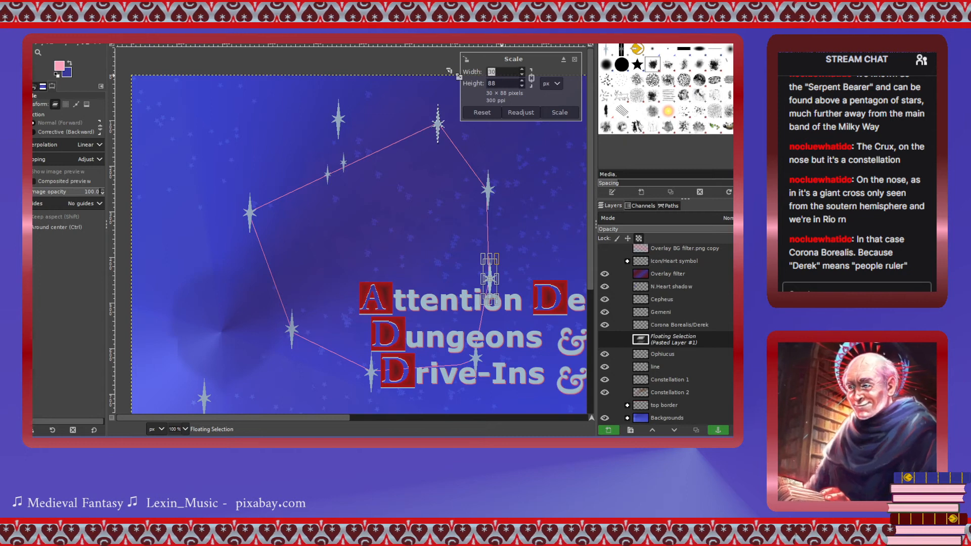
text(15)
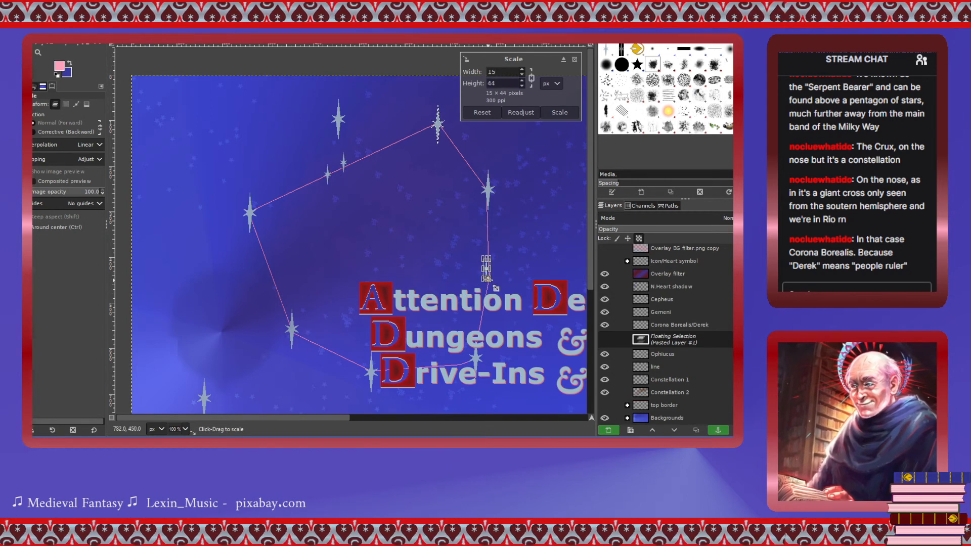
scroll(489, 279, up, 2)
drag(491, 265, 496, 286)
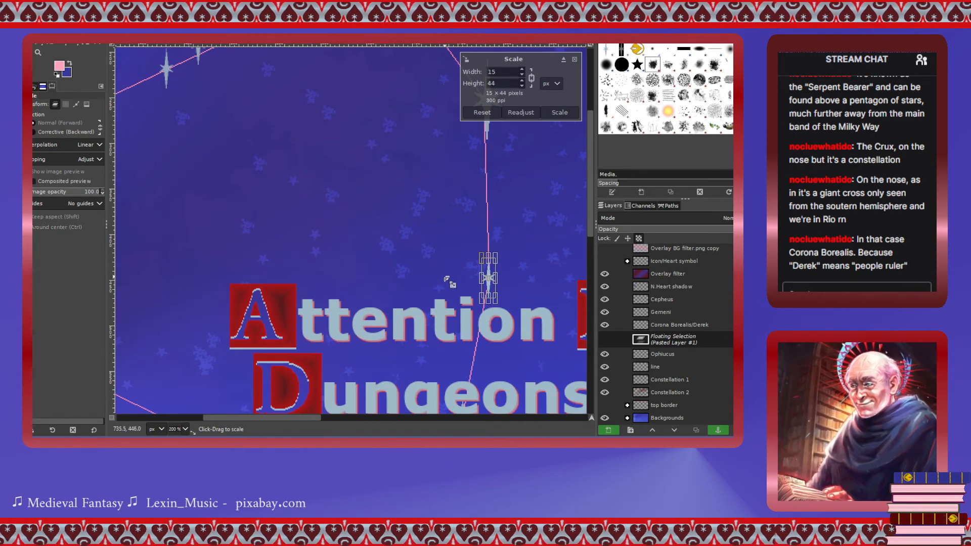
scroll(447, 275, down, 1)
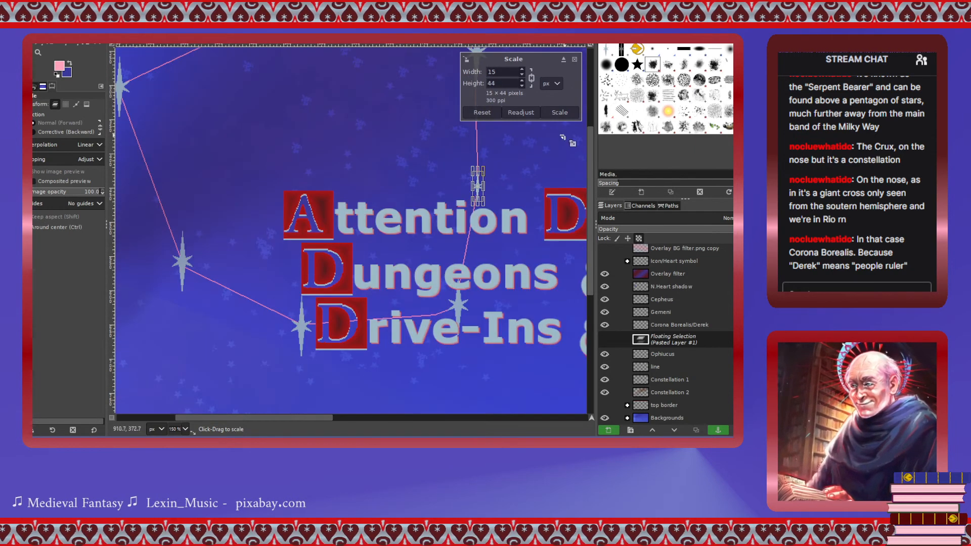
click(559, 113)
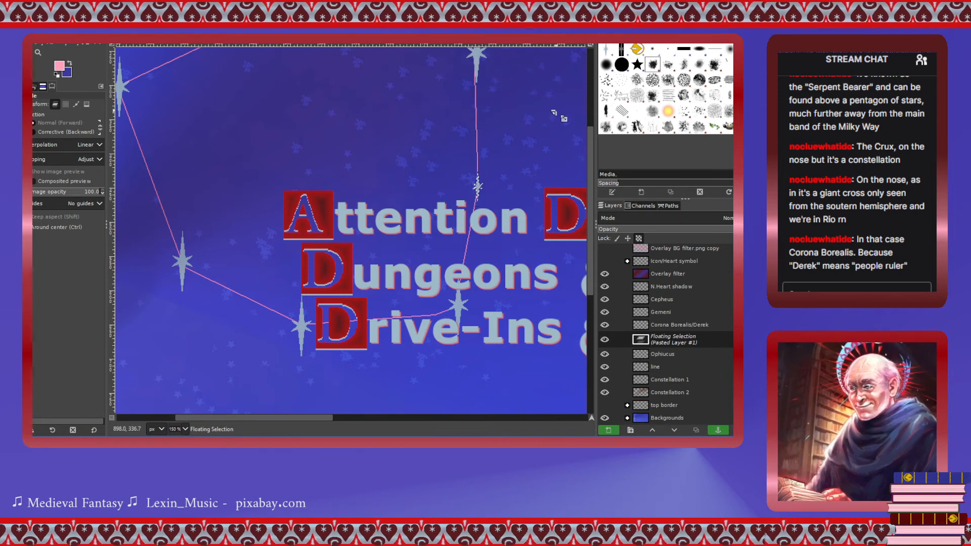
Place a star copy scaled proportionally to 15 × 44 px on the outline's bottom edge over "Drive-Ins" and anchor it to the Ophiucus layer.
click(478, 187)
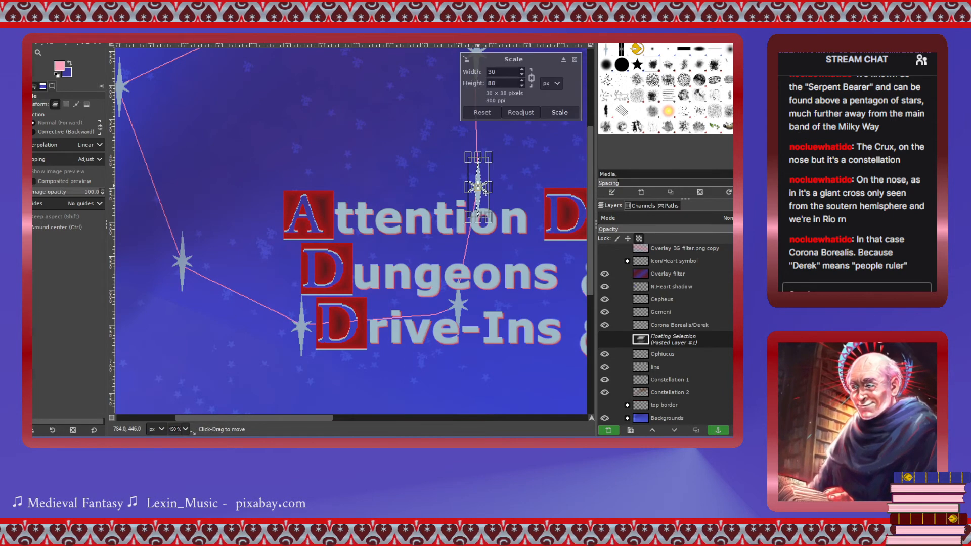
drag(478, 187, 436, 313)
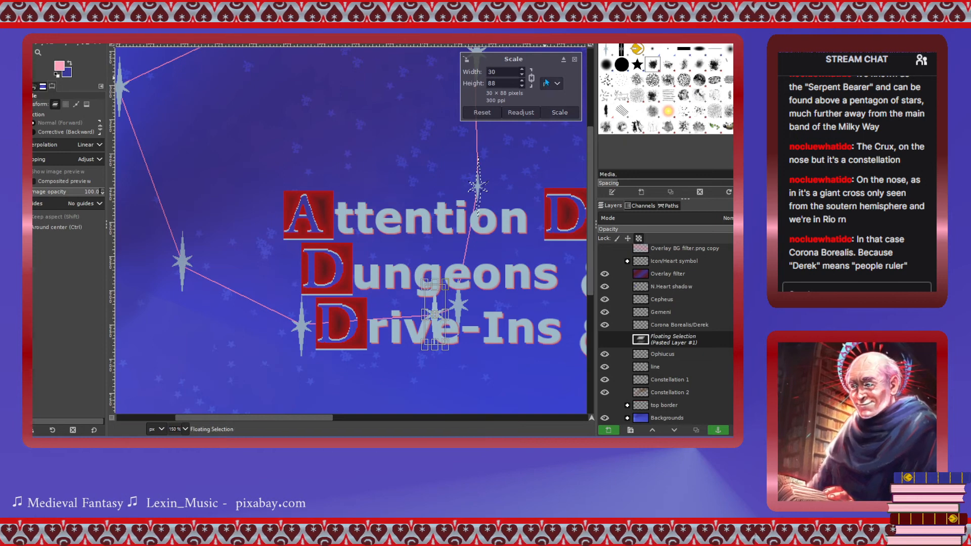
drag(505, 72, 455, 72)
text(15)
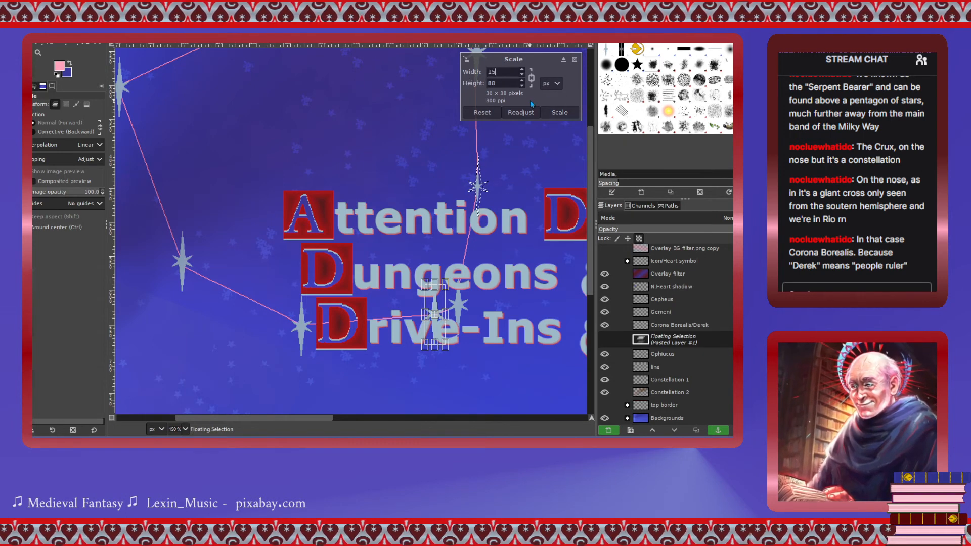
key(Tab)
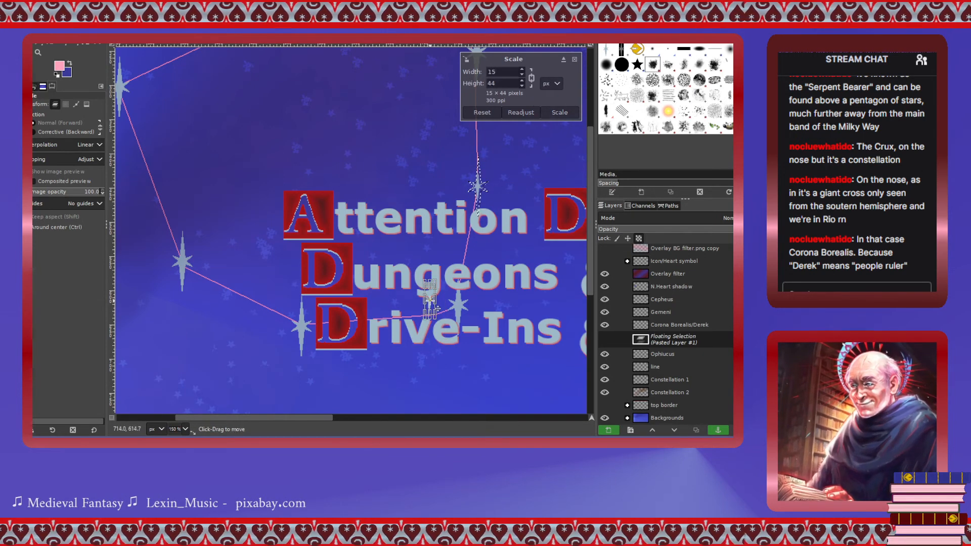
drag(436, 307, 441, 323)
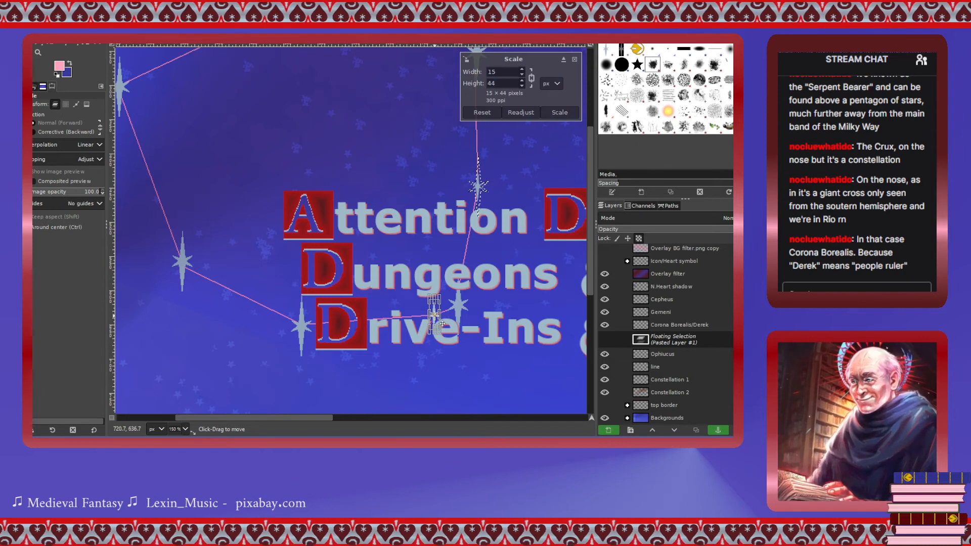
click(559, 112)
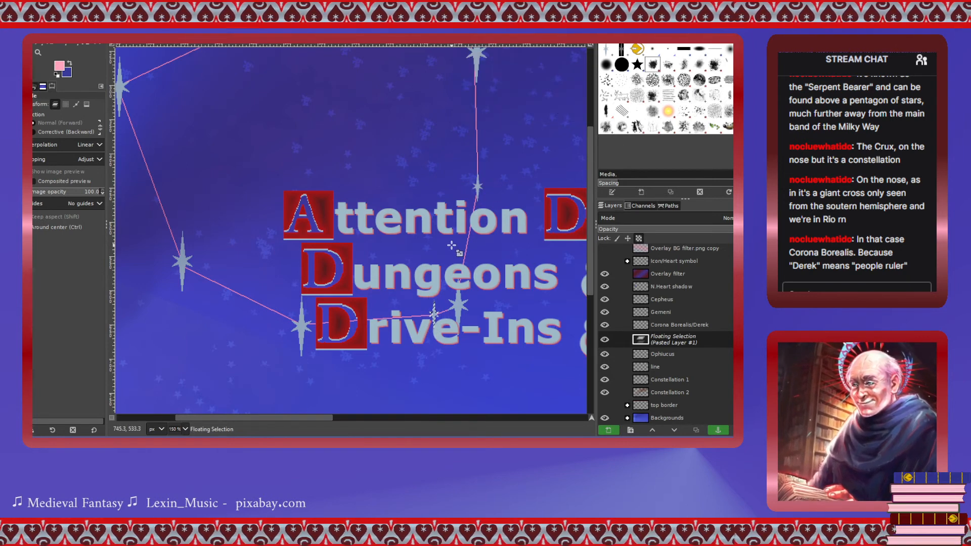
scroll(560, 309, down, 2)
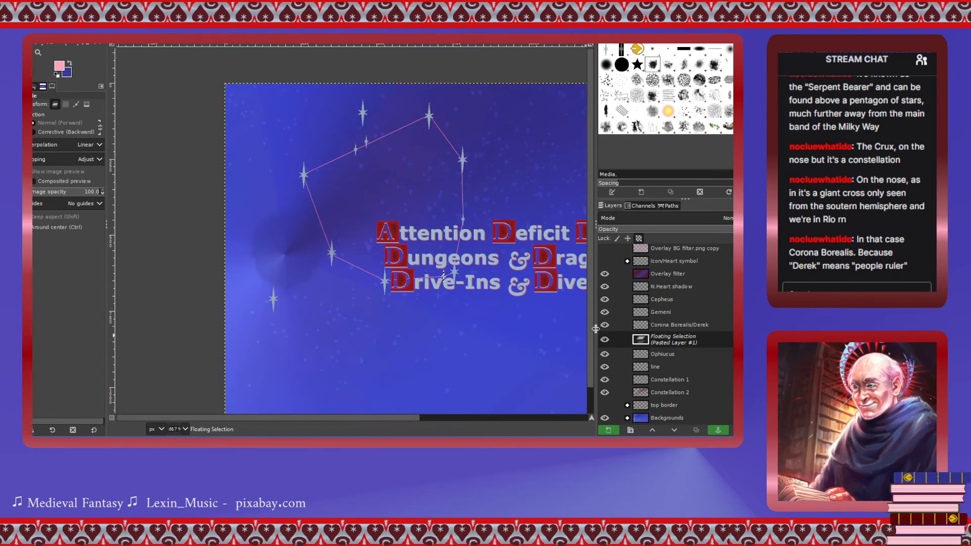
click(718, 430)
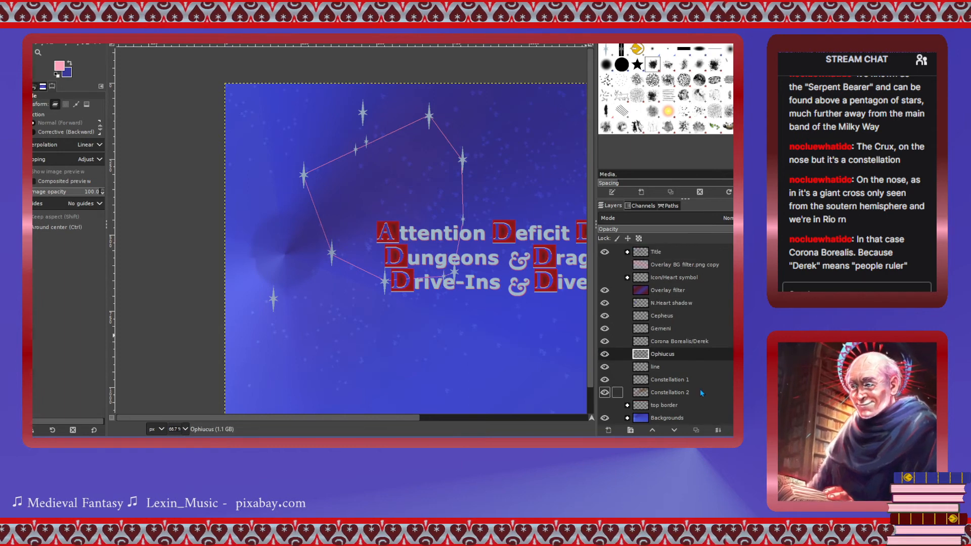
Hide the line layer and adjust the Ophiucus layer's opacity, lowering it and raising it again.
click(605, 367)
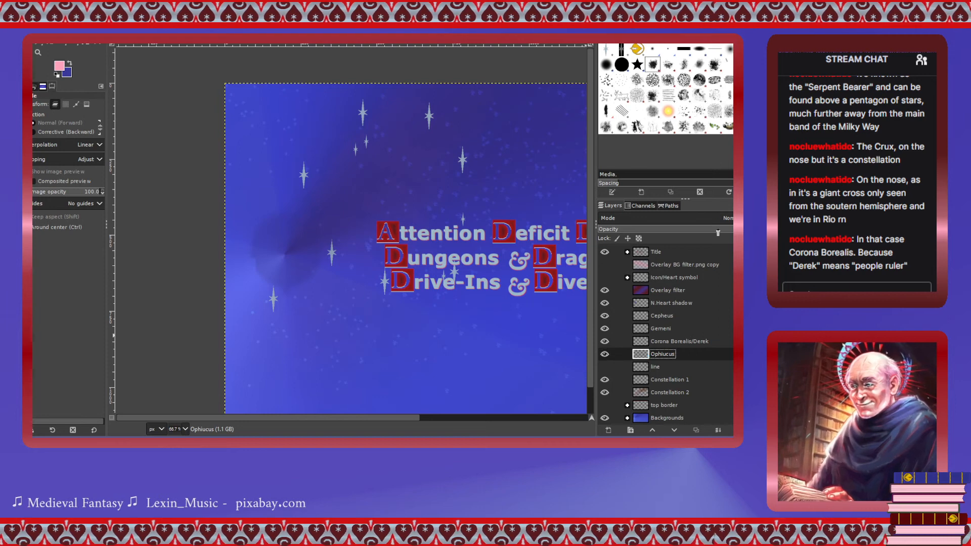
drag(709, 233, 700, 233)
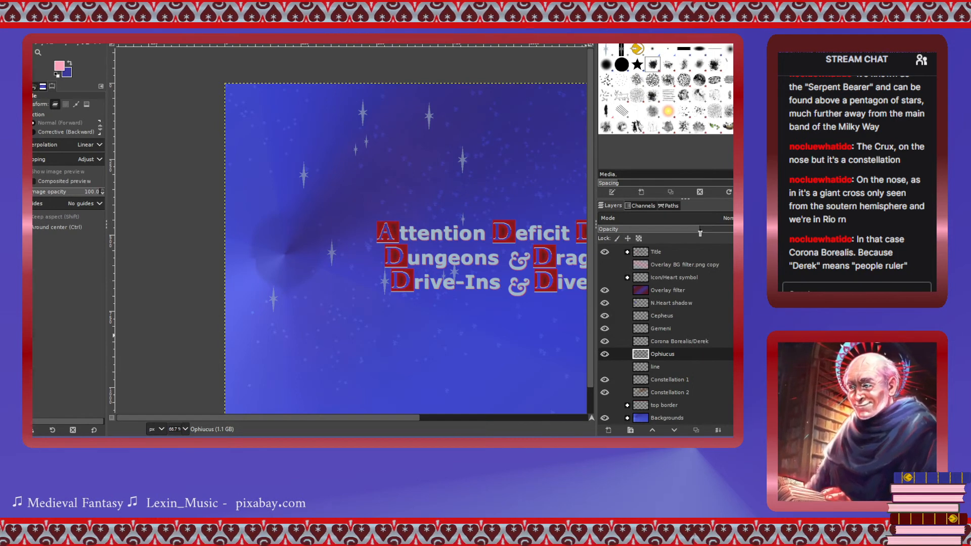
drag(700, 233, 733, 233)
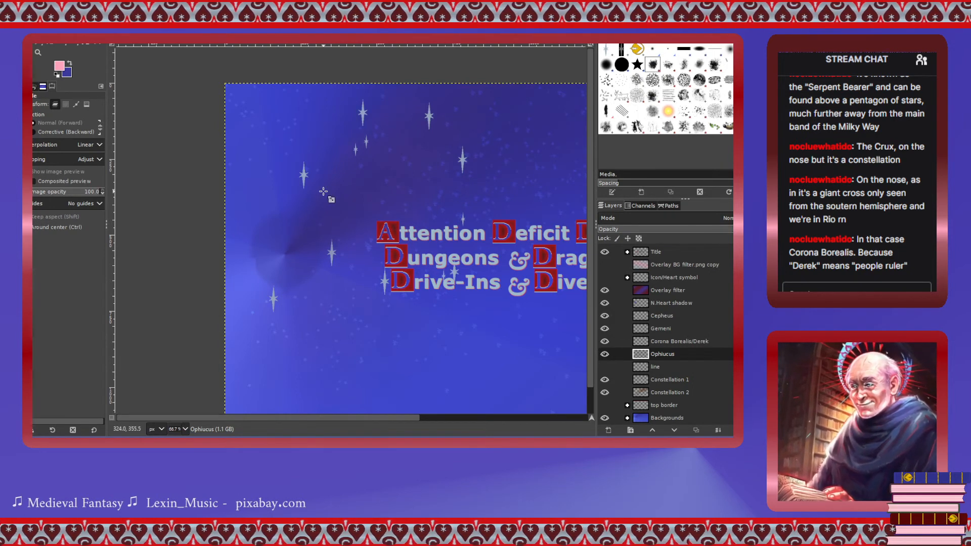
Hide the Cepheus layer.
scroll(425, 302, down, 1)
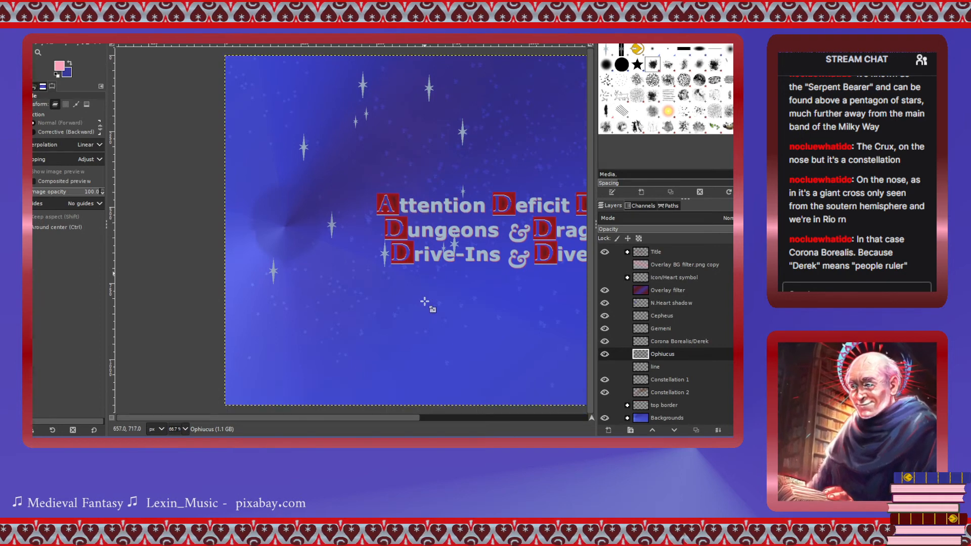
scroll(425, 302, down, 1)
scroll(425, 302, right, 1)
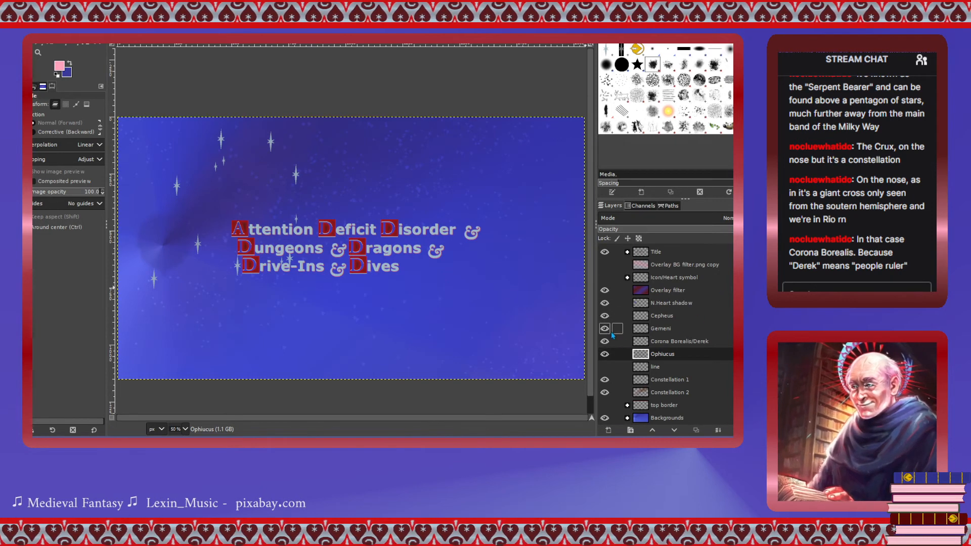
click(605, 317)
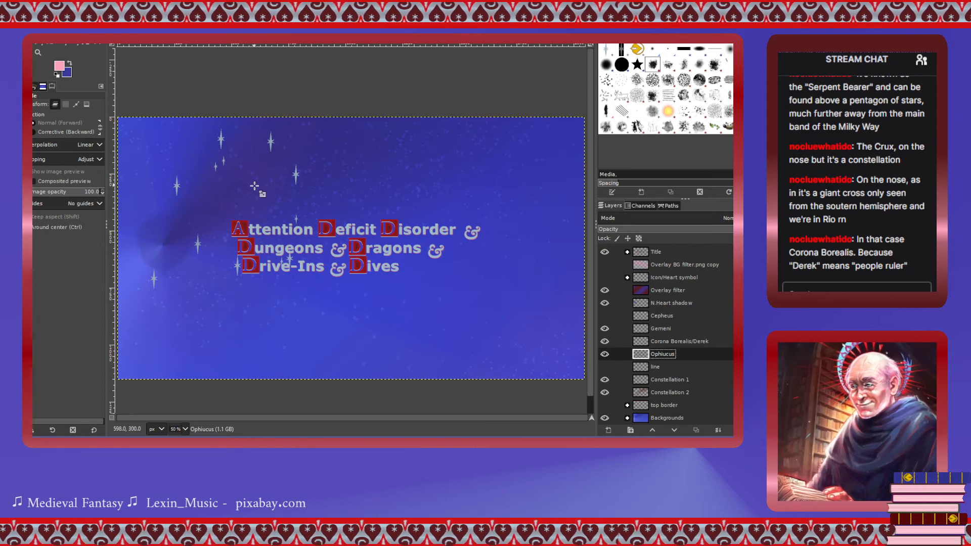
Show the line layer and draw connected pencil lines on it below "Dives": short horizontal, diagonal down-right, then diagonal up-right.
click(648, 330)
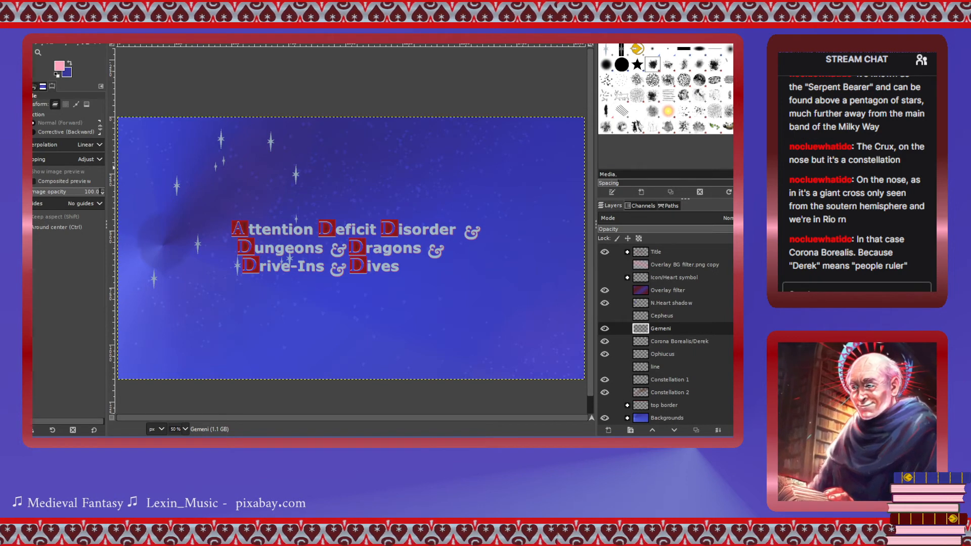
scroll(352, 230, down, 1)
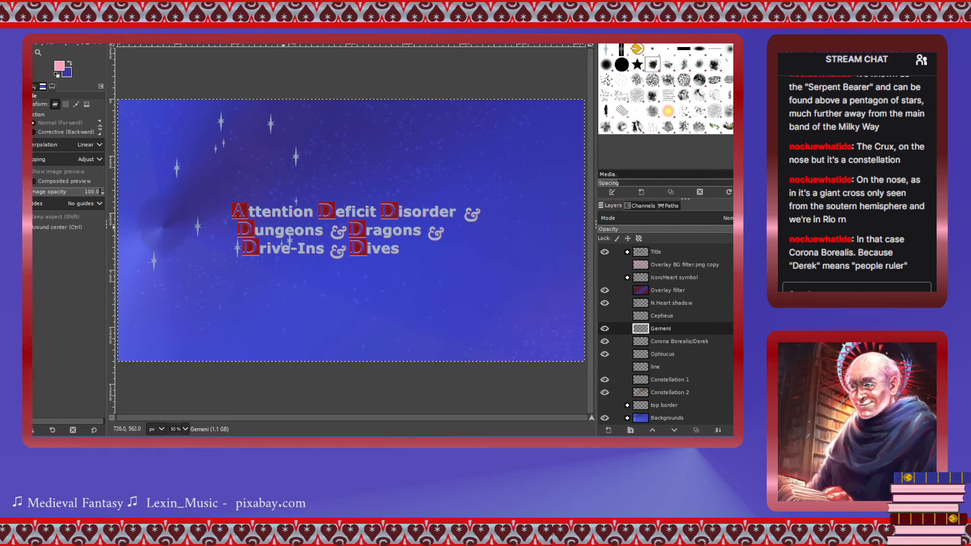
click(656, 367)
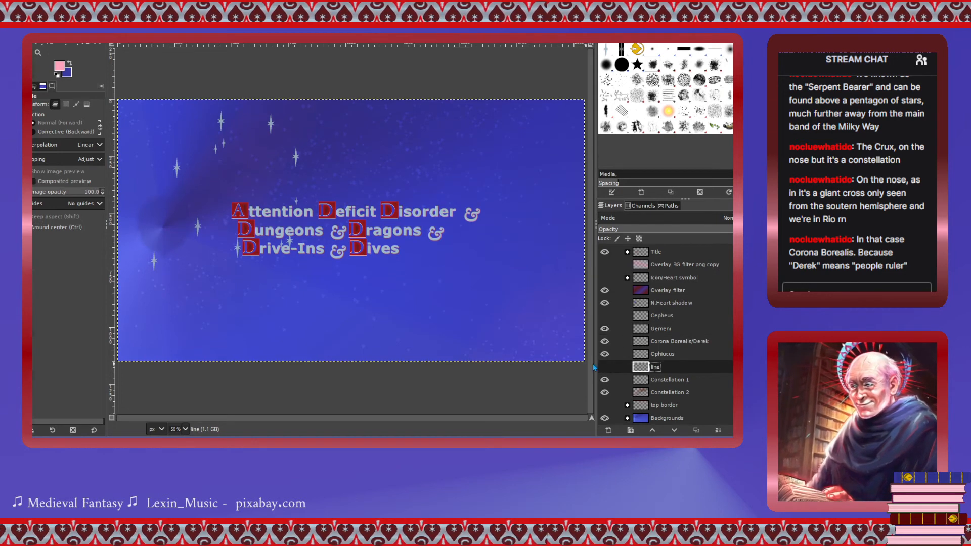
click(605, 367)
scroll(410, 332, up, 2)
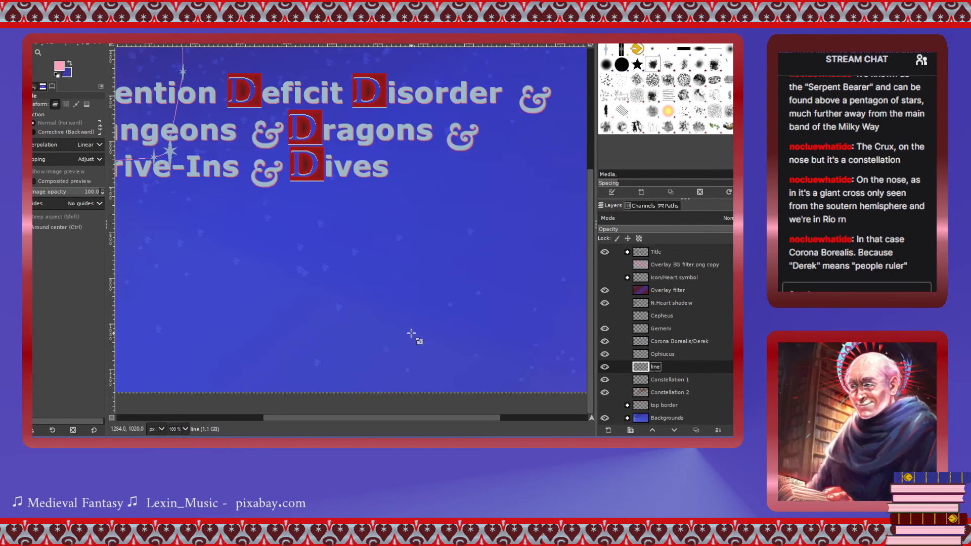
drag(405, 420, 431, 420)
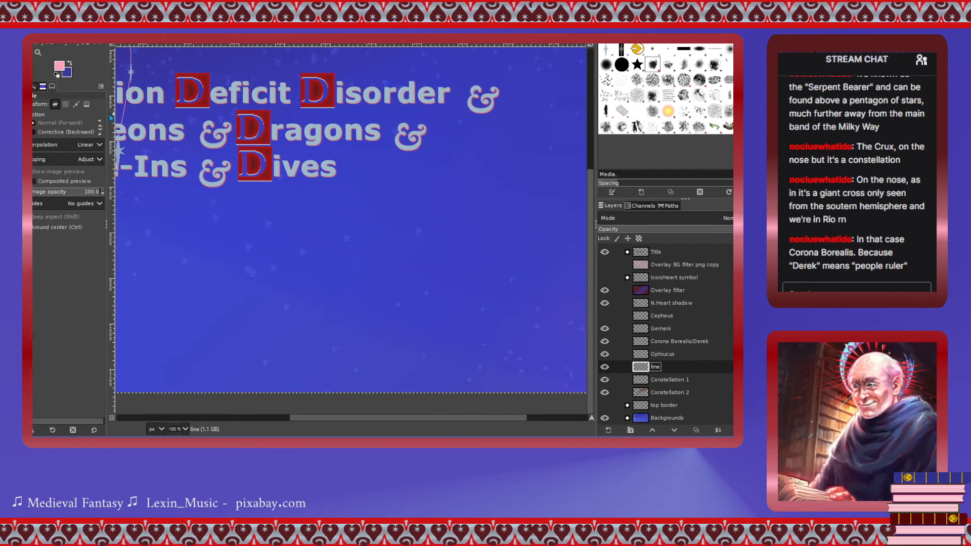
key(n)
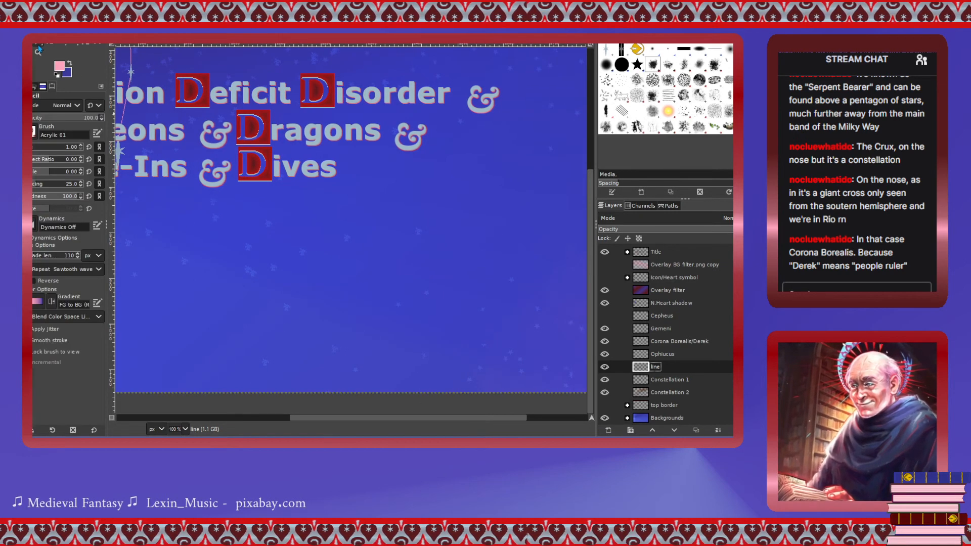
click(315, 200)
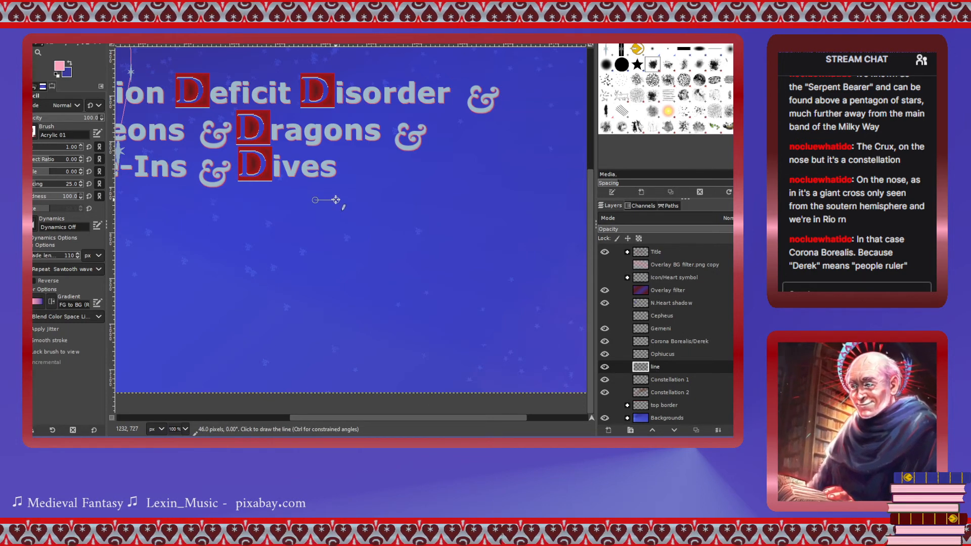
shift+click(336, 200)
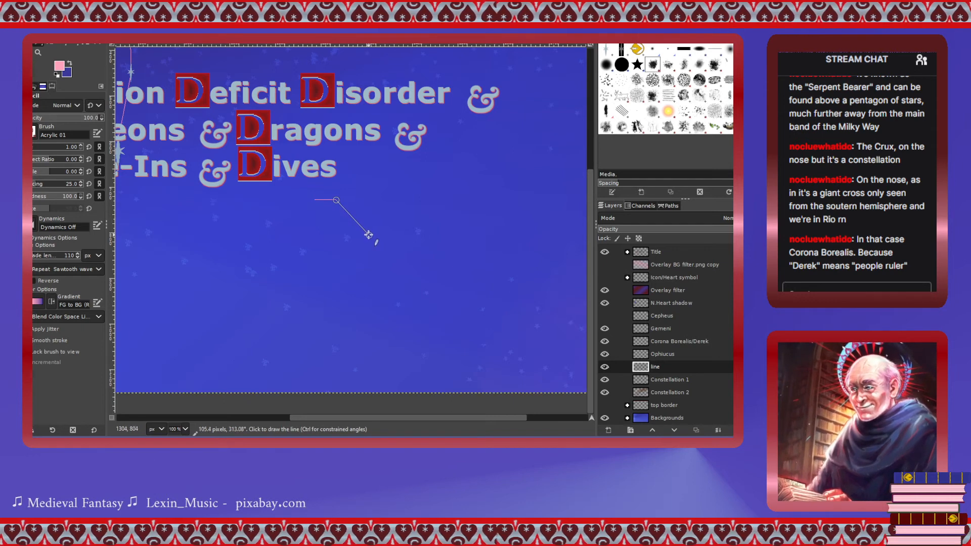
shift+click(368, 232)
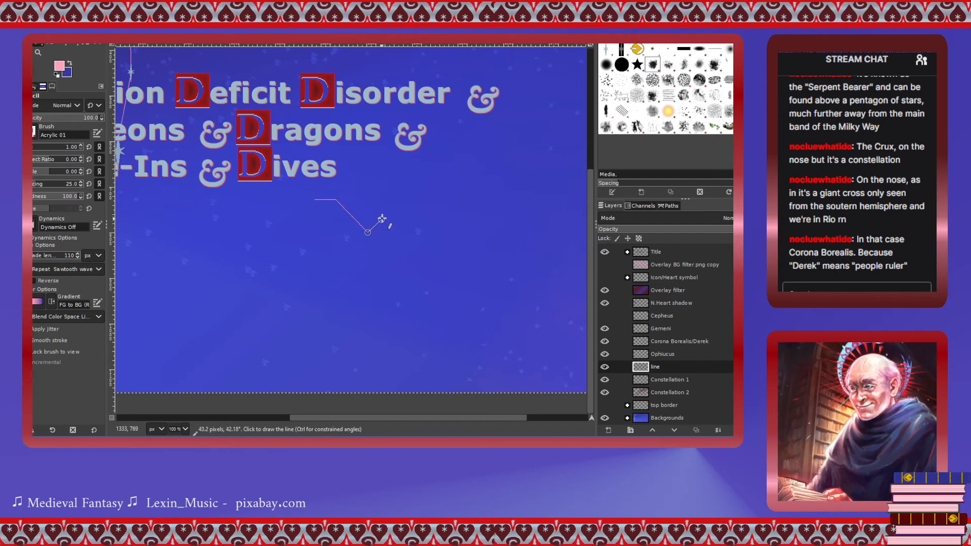
shift+click(408, 204)
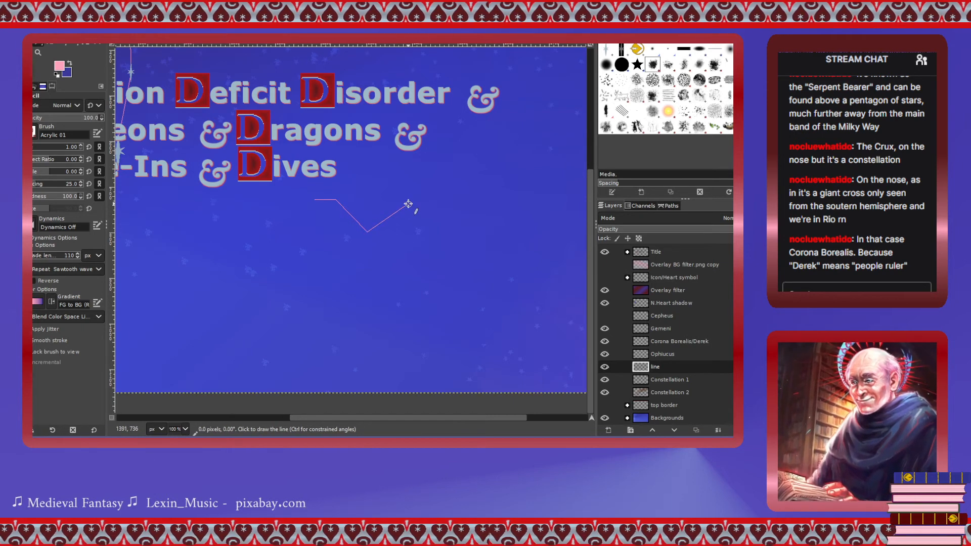
Extend the guide from its V bend down-left, nearly level left, then up-left, and add a separate short branch running down-left.
click(366, 232)
shift+click(324, 260)
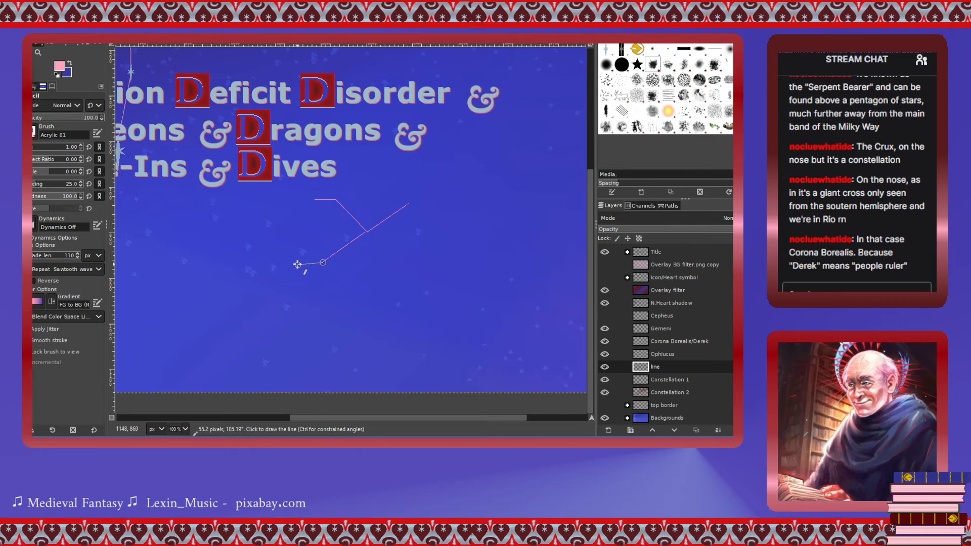
shift+click(297, 264)
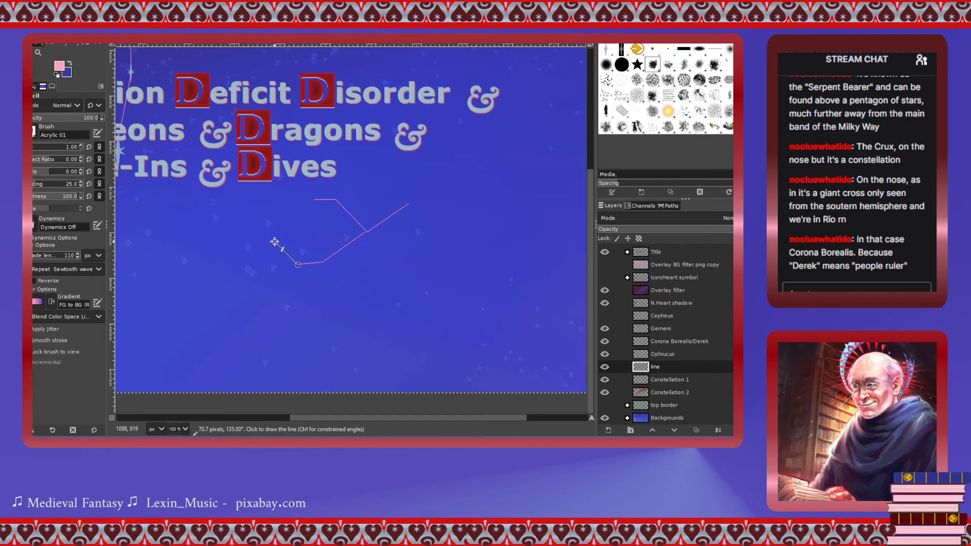
shift+click(274, 242)
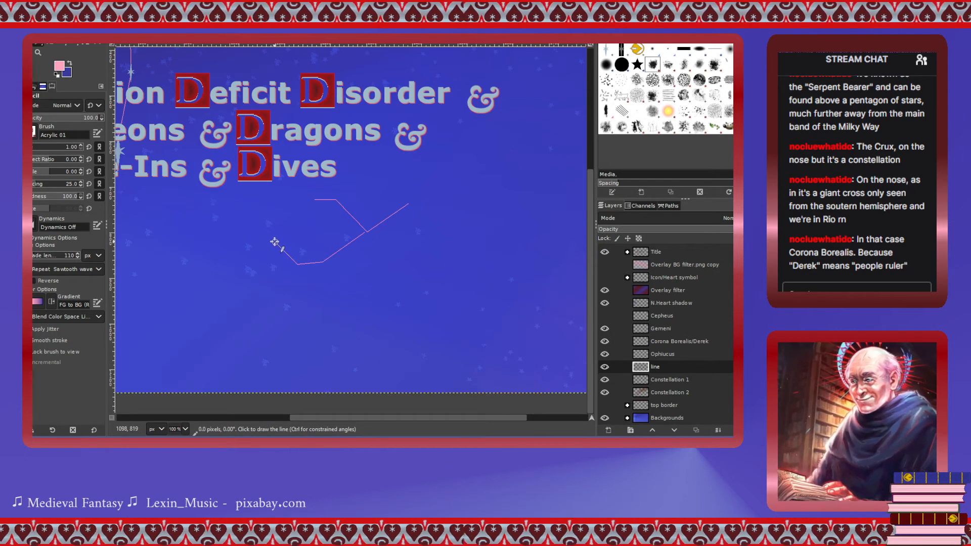
click(293, 269)
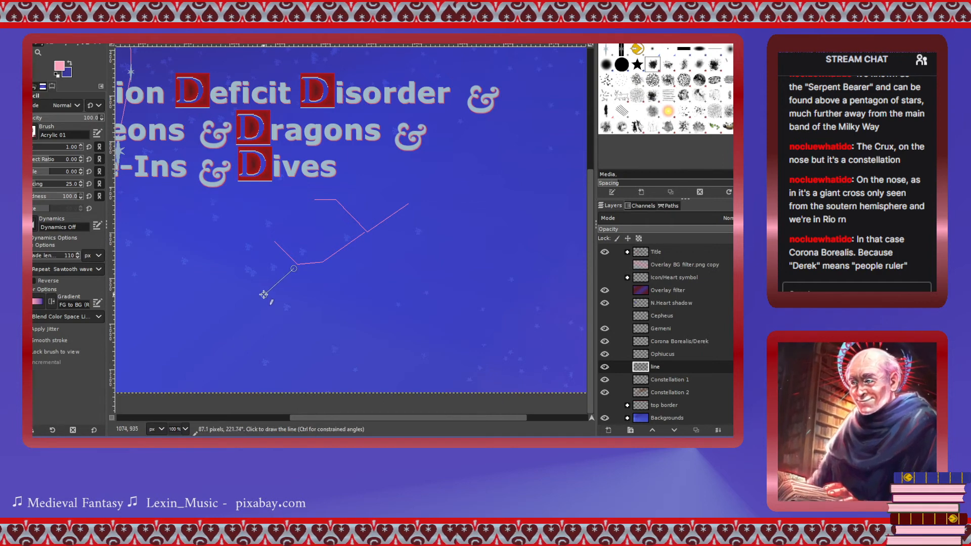
shift+click(263, 292)
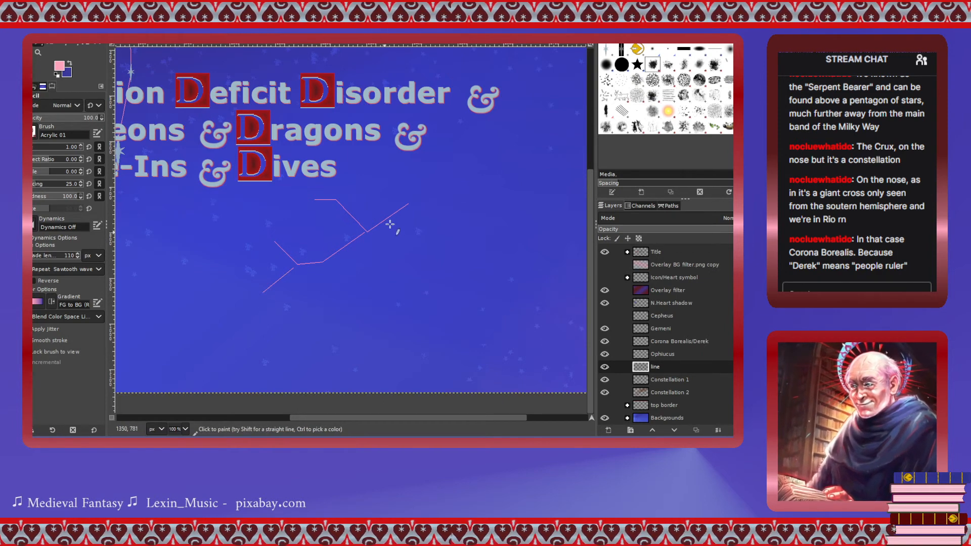
Draw the left Gemeni figure's body down-right from the lower-left junction, ending in two legs: one down then down-right, the other running down-right.
click(300, 269)
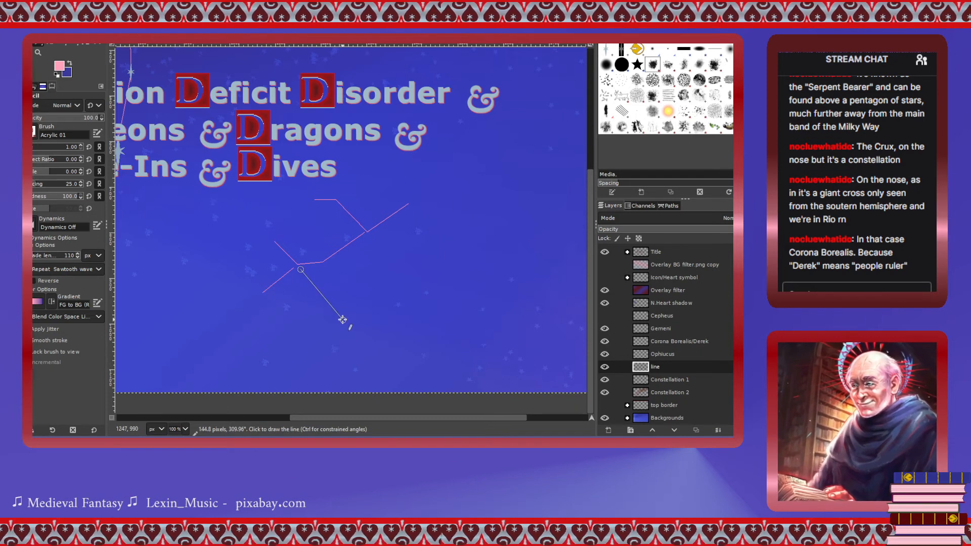
shift+click(343, 320)
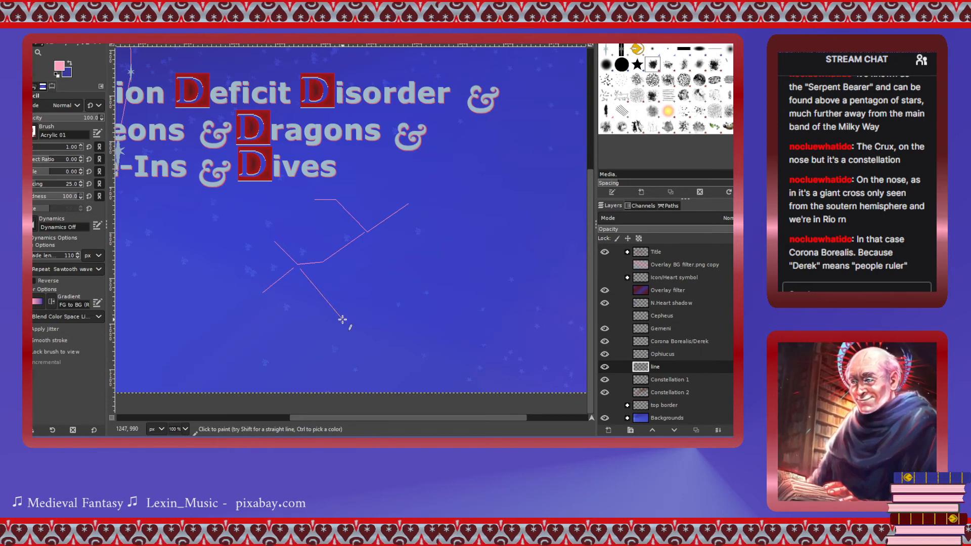
shift+click(347, 363)
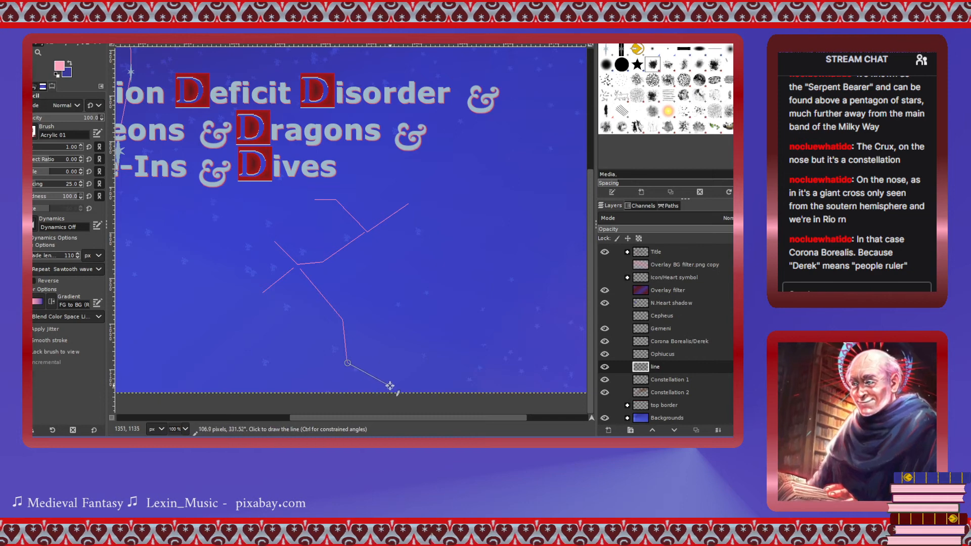
shift+click(394, 387)
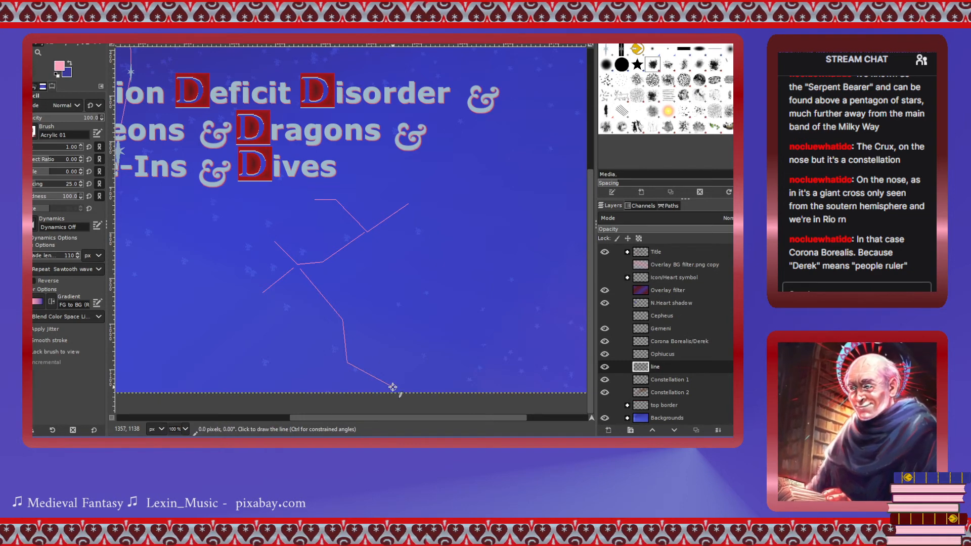
click(346, 321)
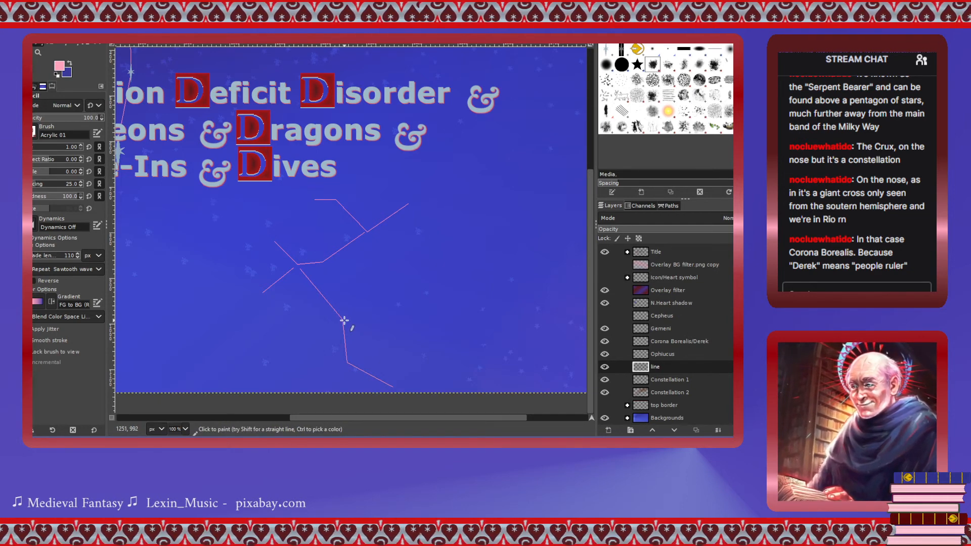
shift+click(370, 336)
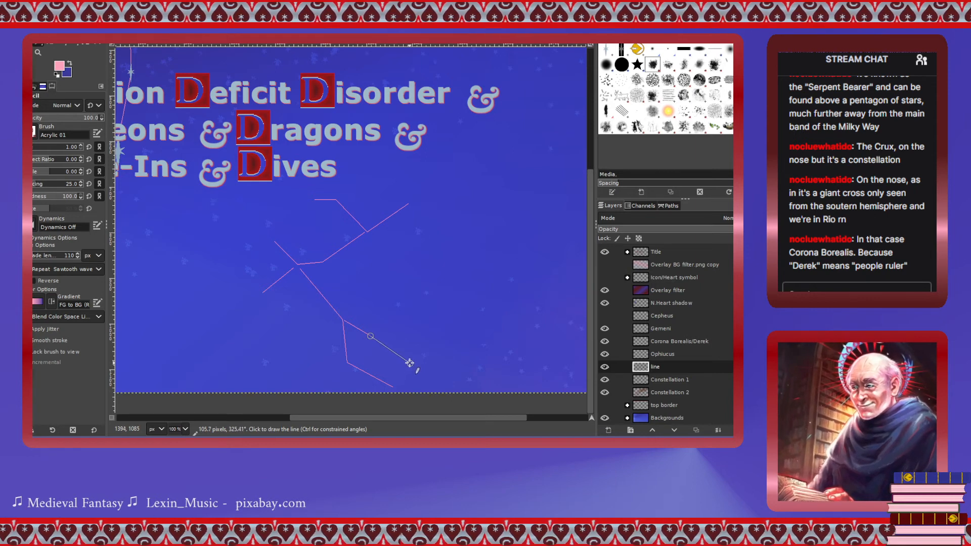
shift+click(410, 364)
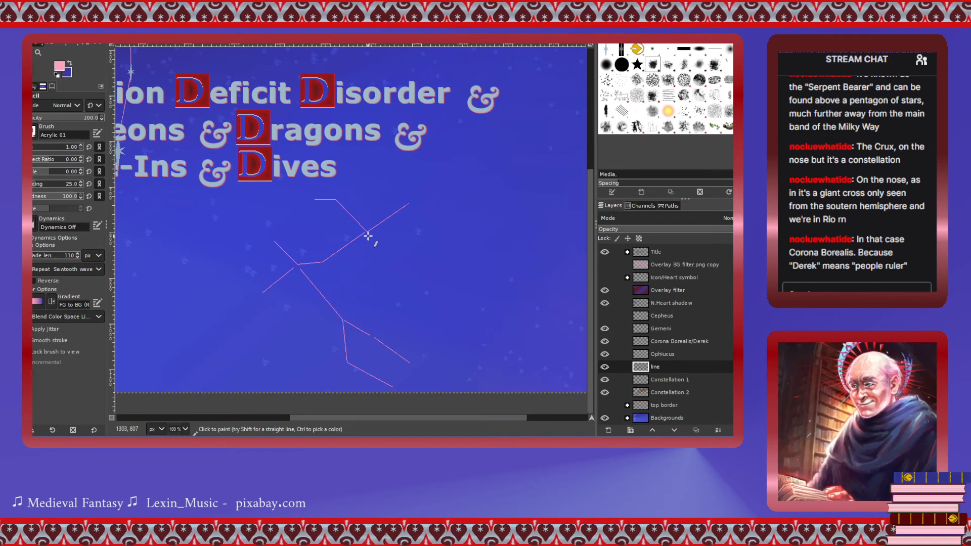
Draw the right Gemeni figure's body down-right from the upper crossing, with one leg running steeply down and another curving right and slightly up.
shift+click(412, 286)
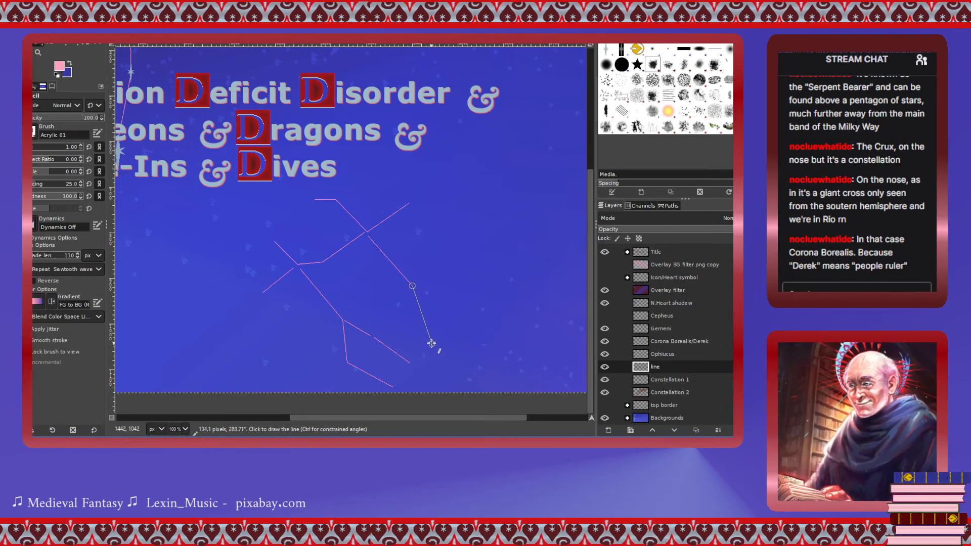
shift+click(428, 330)
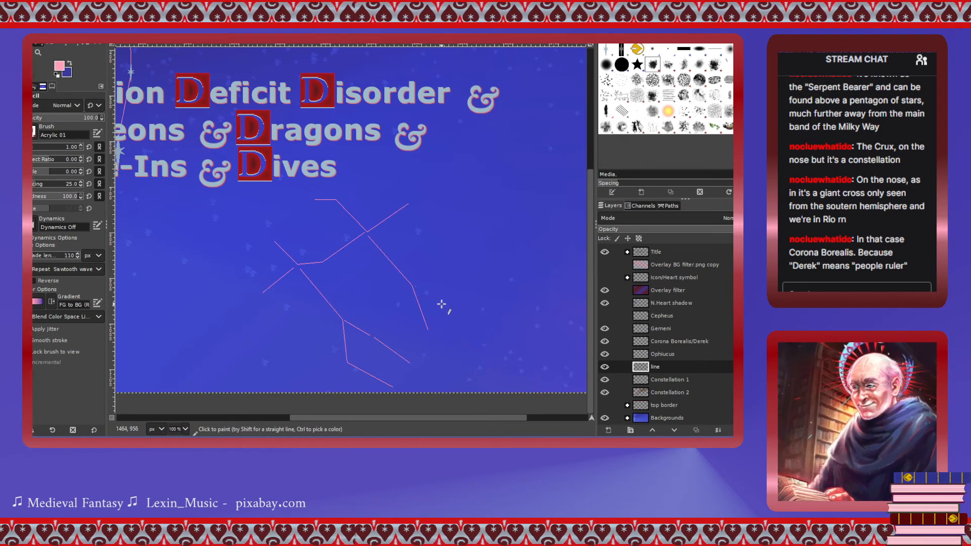
shift+click(441, 304)
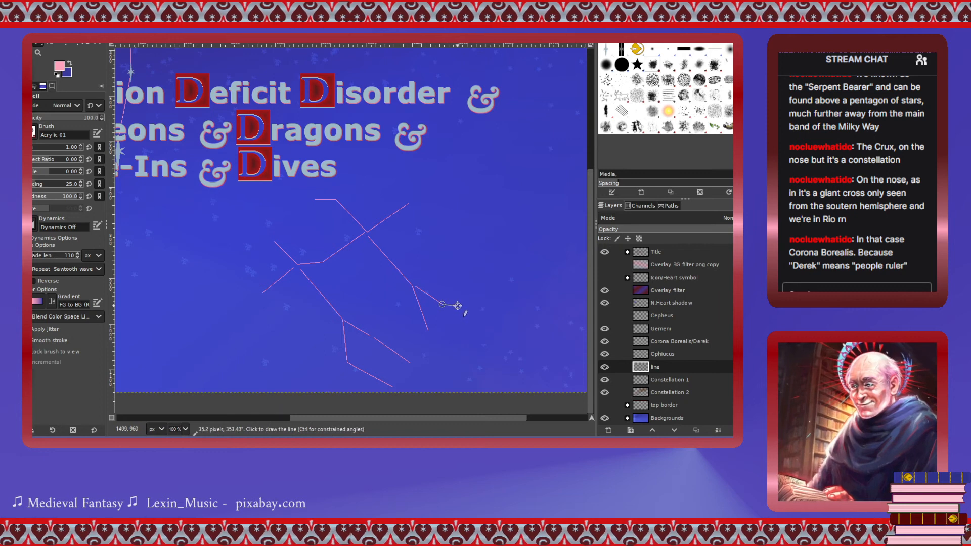
shift+click(458, 306)
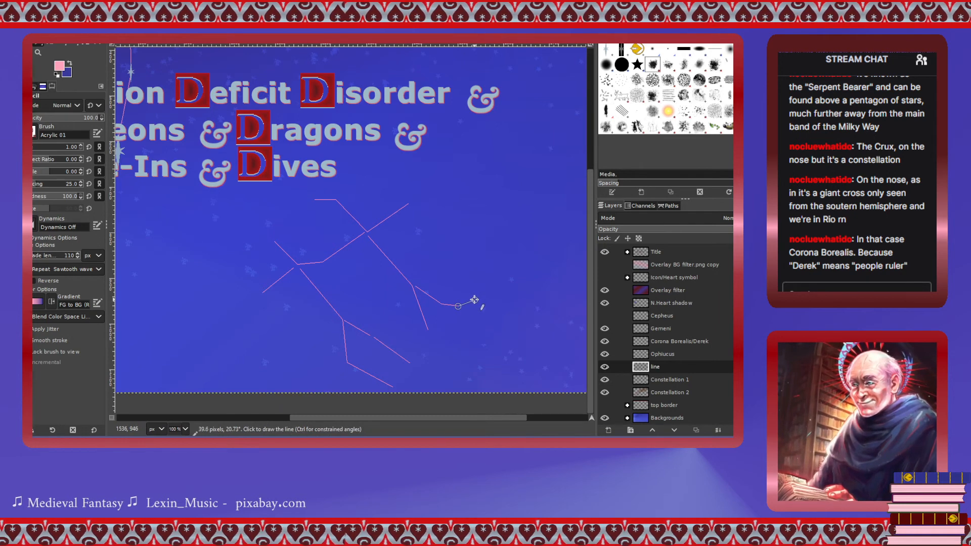
shift+click(474, 300)
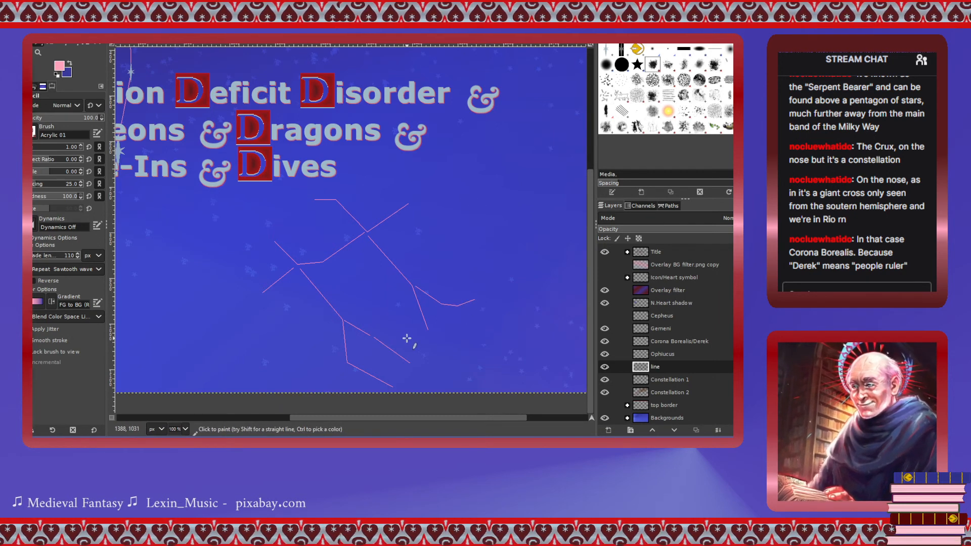
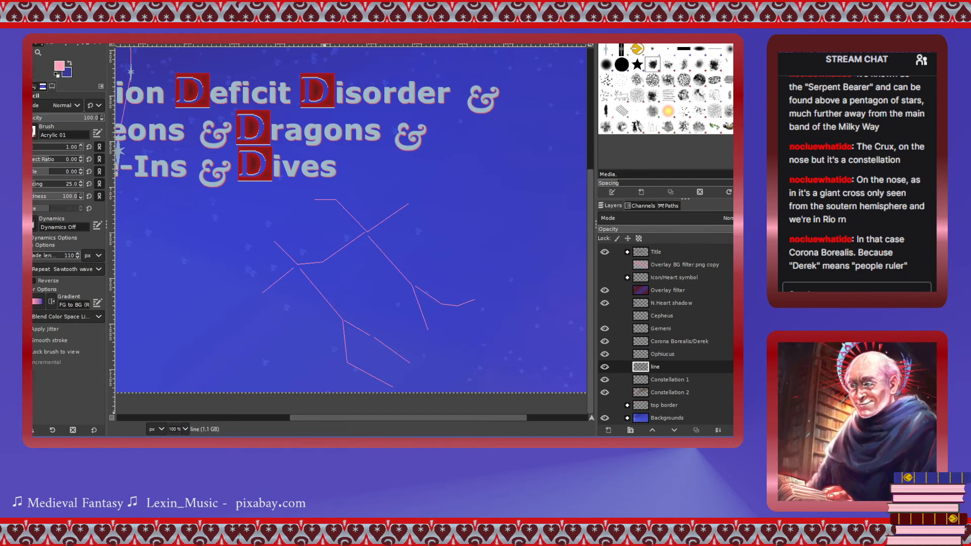
Examine the artwork around the title, comparing the Gemeni outline with the empty areas beside and below the existing constellations.
drag(348, 418, 334, 395)
scroll(438, 419, up, 3)
scroll(333, 395, down, 3)
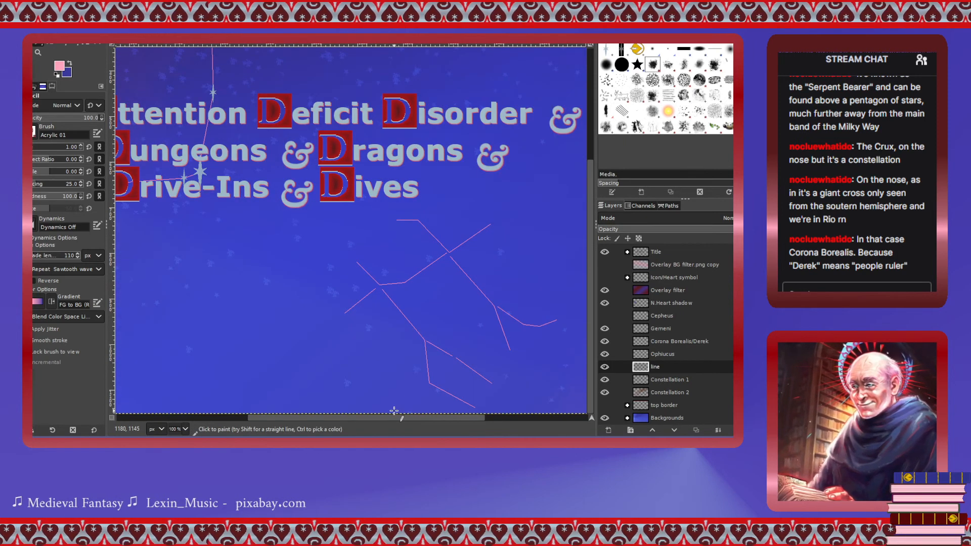
mouse_move(399, 418)
mouse_down()
mouse_move(462, 417)
mouse_move(330, 409)
mouse_move(522, 417)
mouse_move(272, 402)
mouse_up()
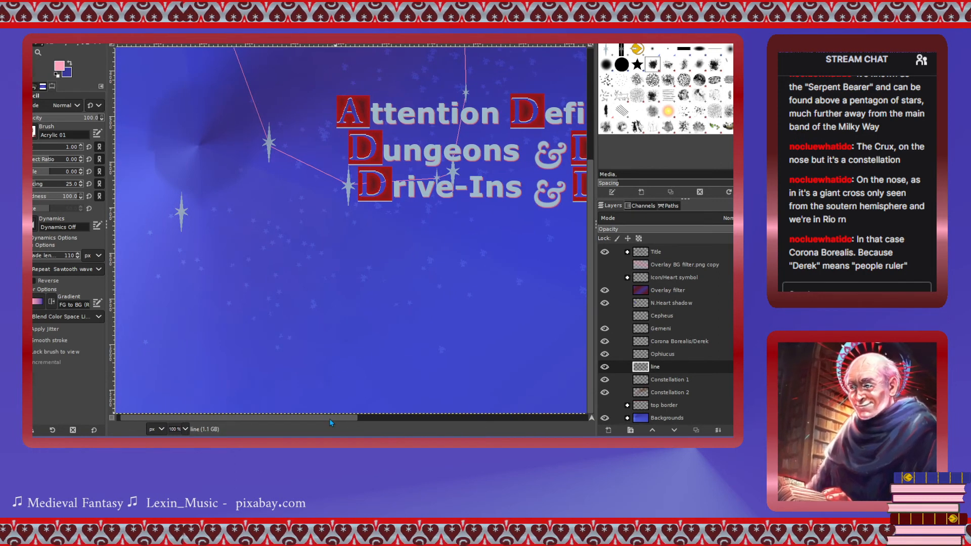
scroll(380, 373, up, 3)
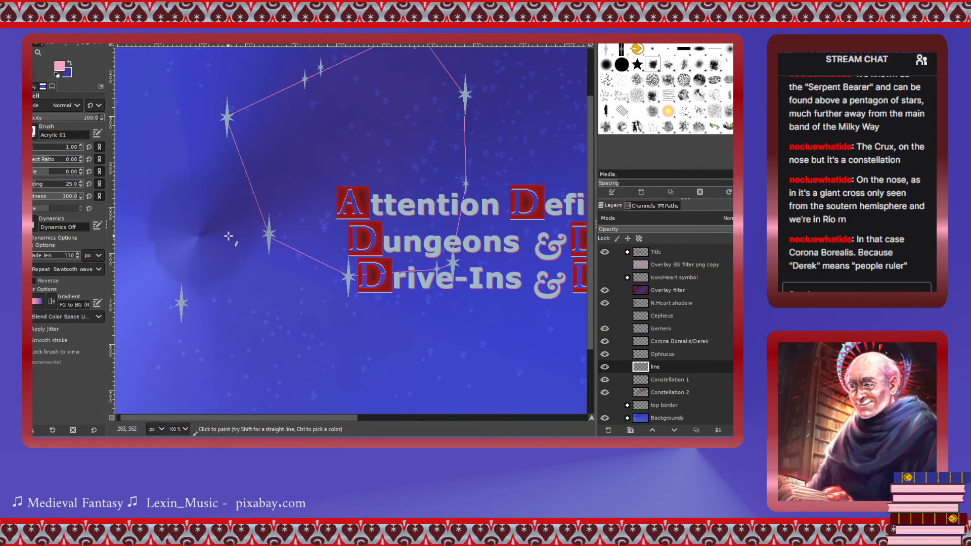
scroll(202, 247, down, 3)
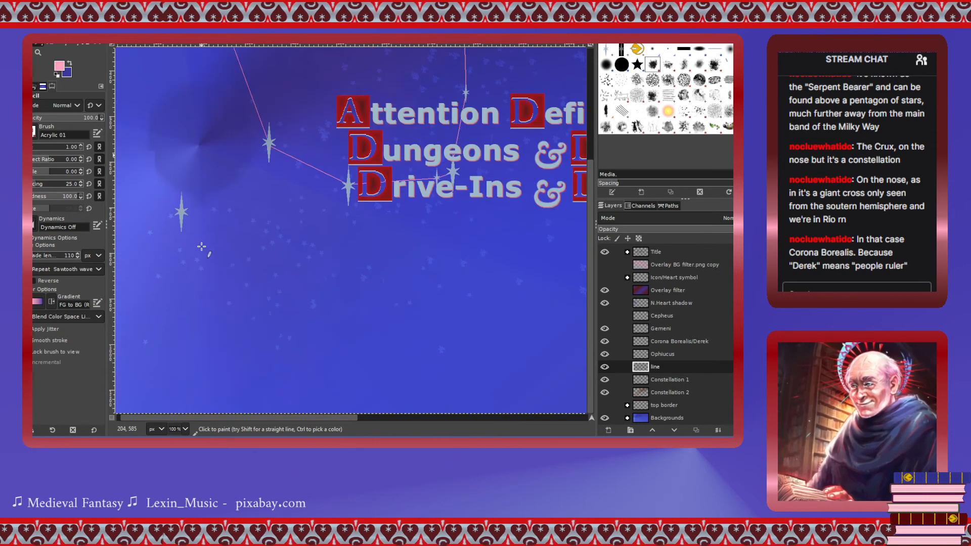
drag(295, 417, 528, 417)
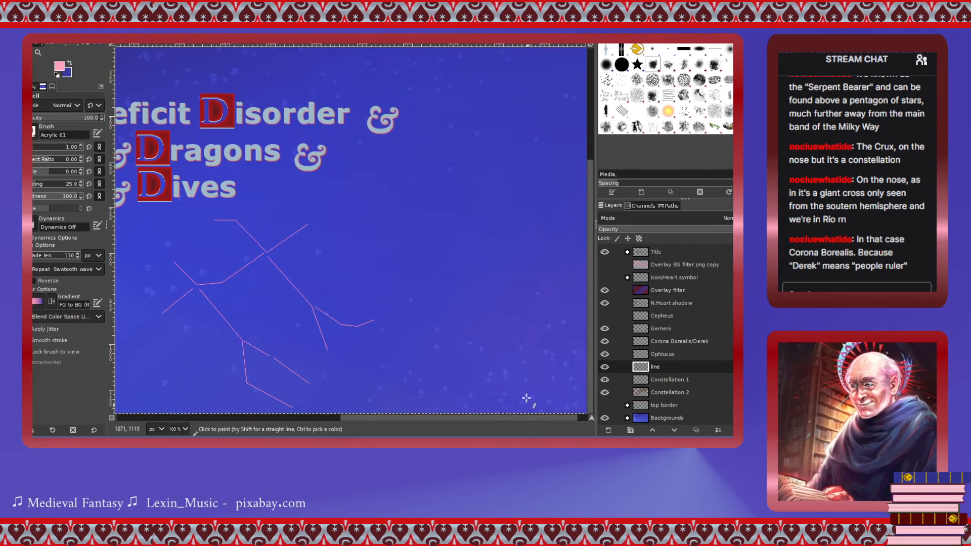
scroll(519, 359, up, 5)
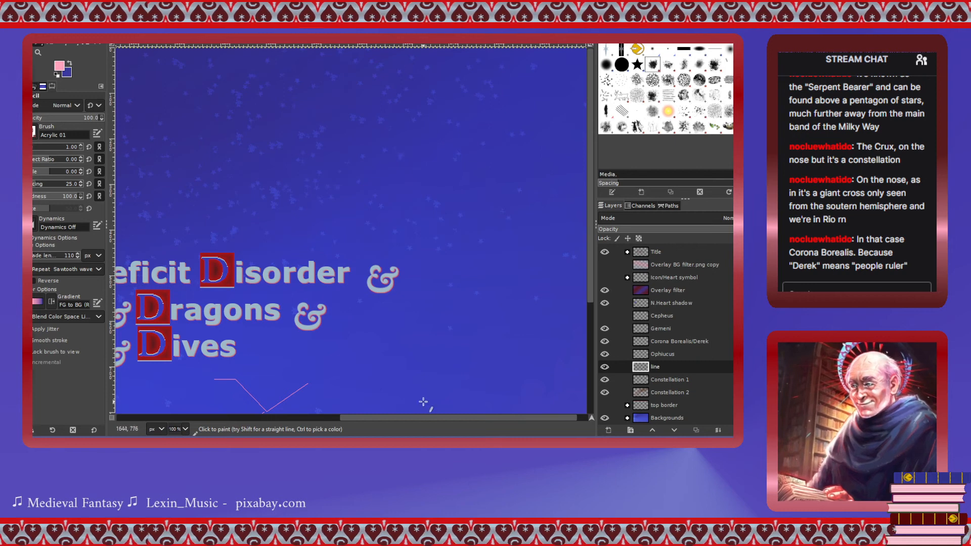
drag(416, 419, 235, 369)
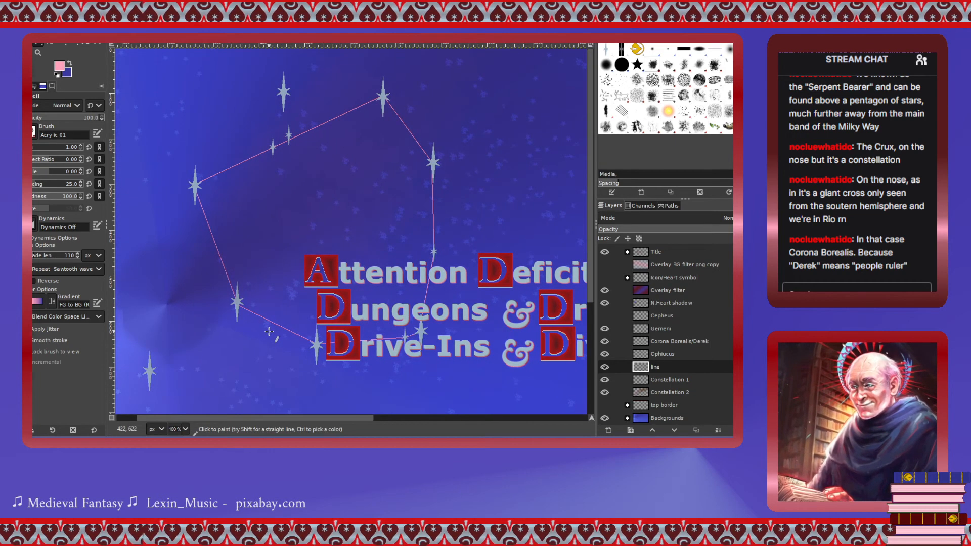
scroll(273, 333, down, 5)
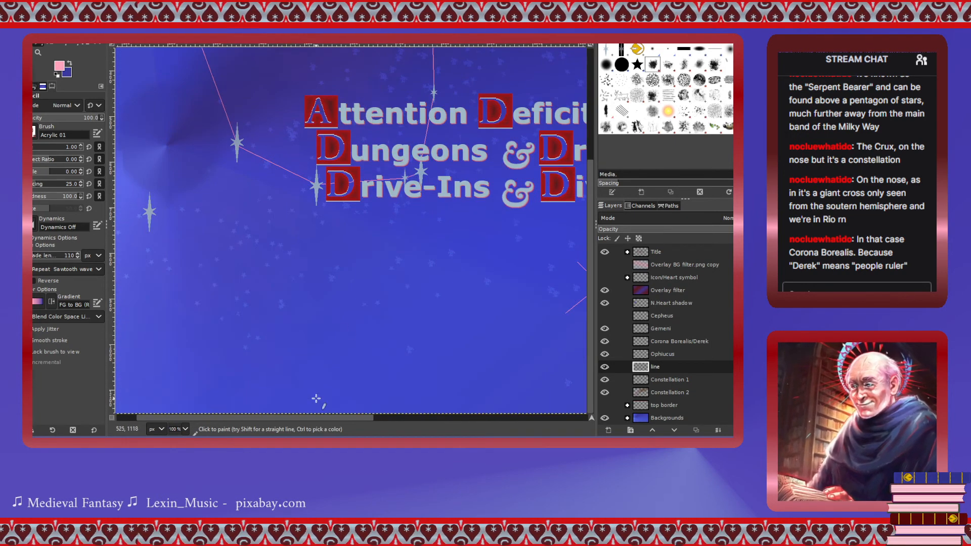
drag(298, 419, 241, 415)
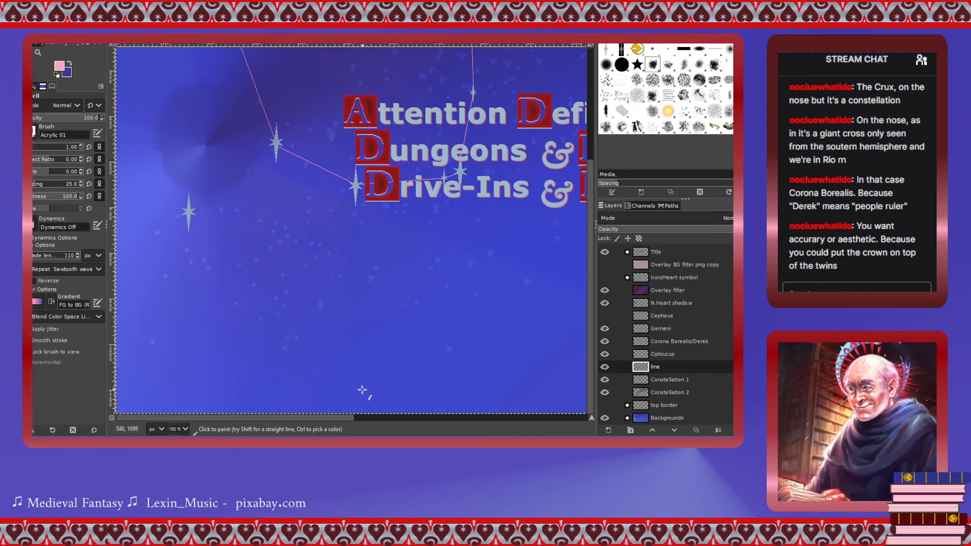
drag(330, 418, 517, 422)
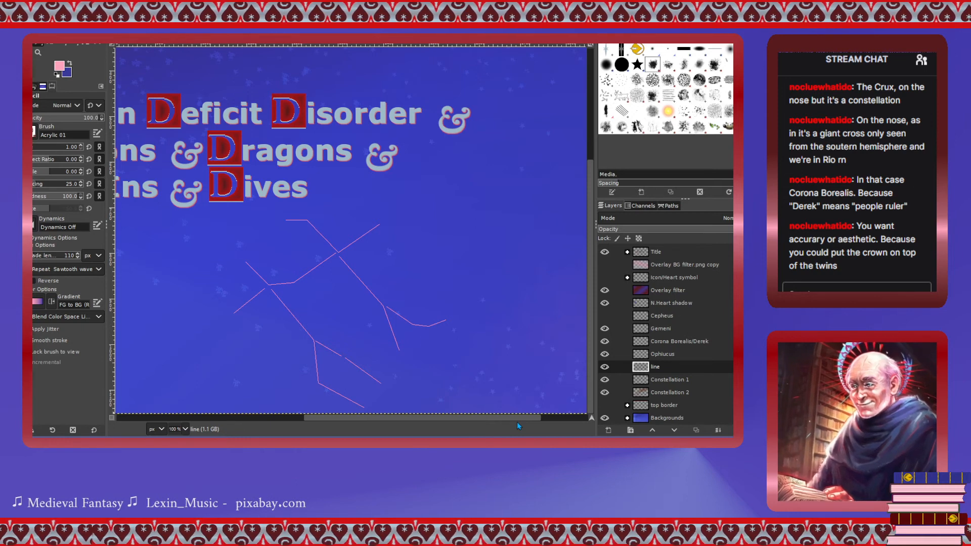
drag(517, 422, 512, 422)
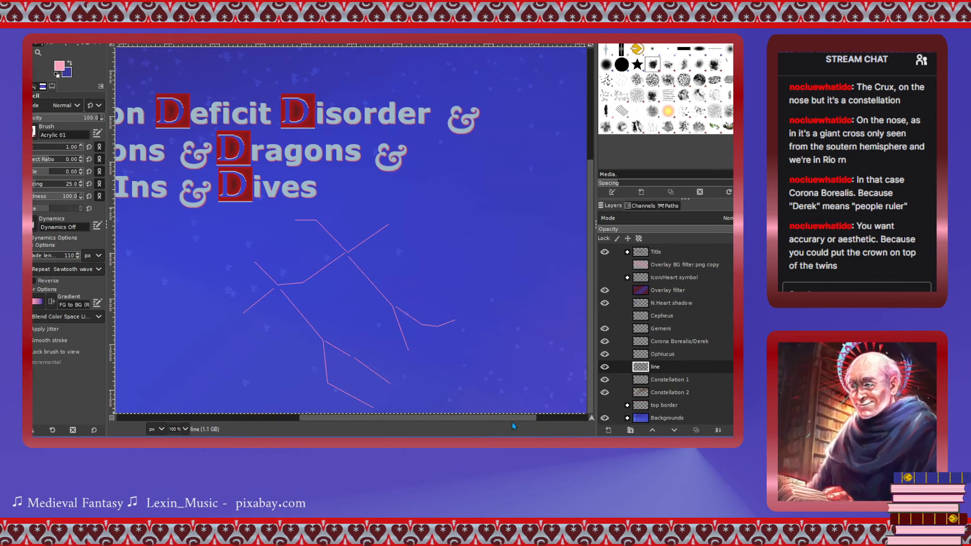
drag(512, 422, 411, 423)
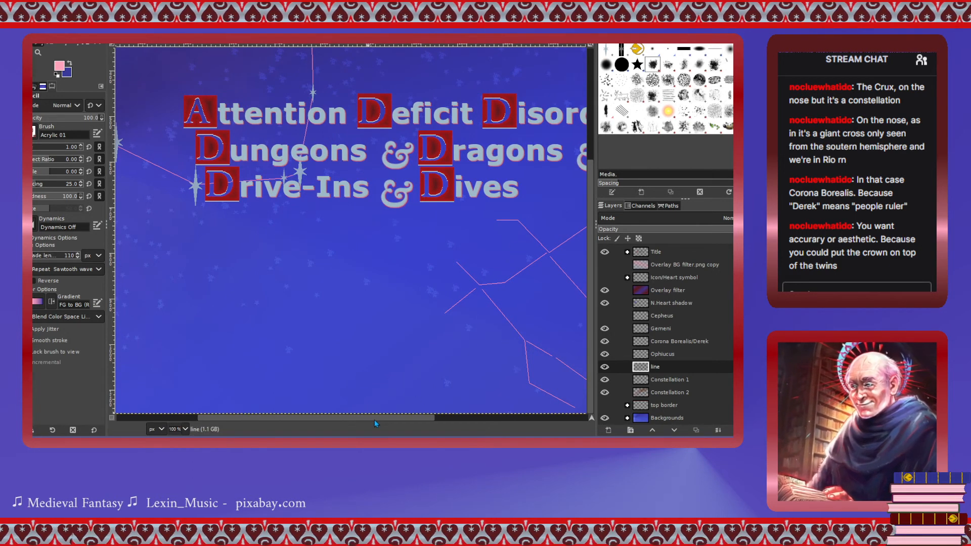
drag(375, 420, 284, 423)
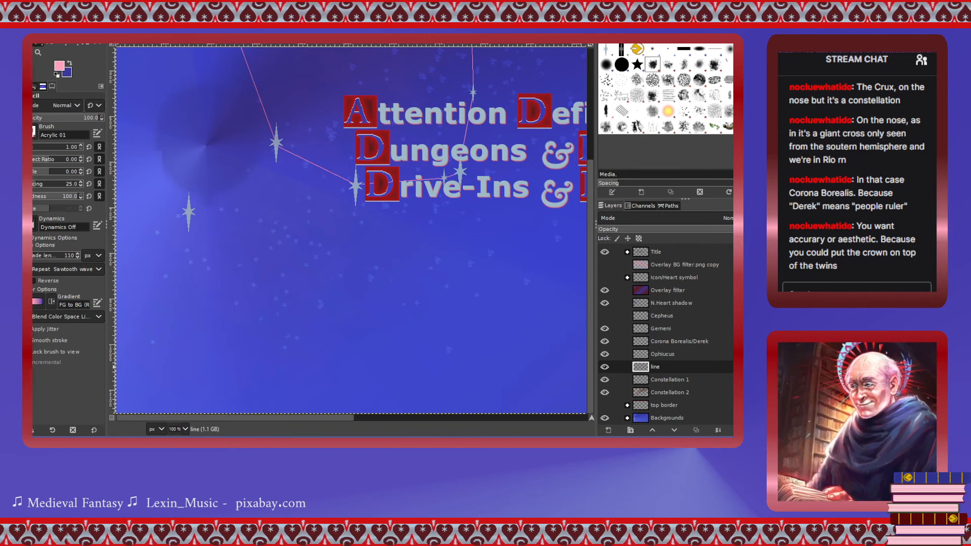
On the line layer, draw an open, crown-like U of six connected straight pencil segments below "Drive-Ins", with its opening facing up.
click(640, 370)
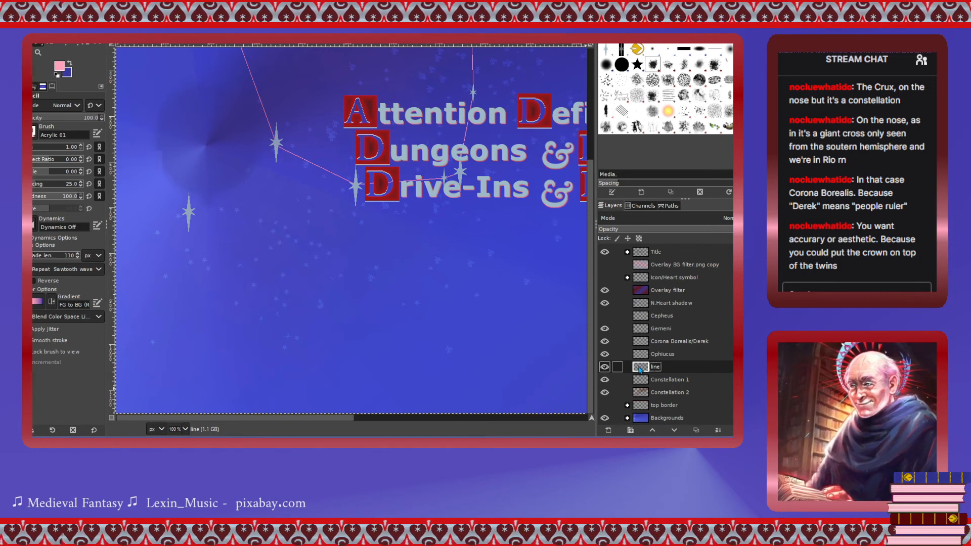
click(641, 343)
click(639, 371)
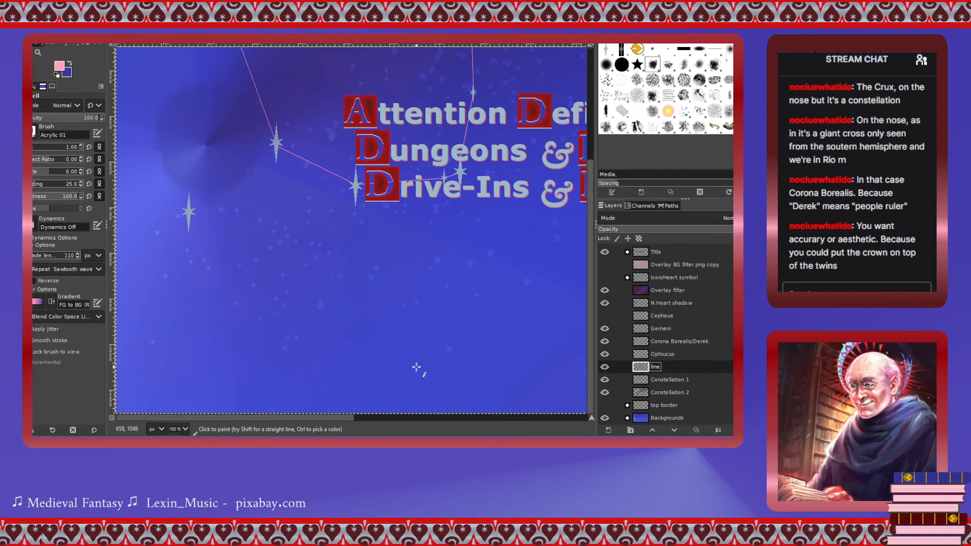
click(321, 399)
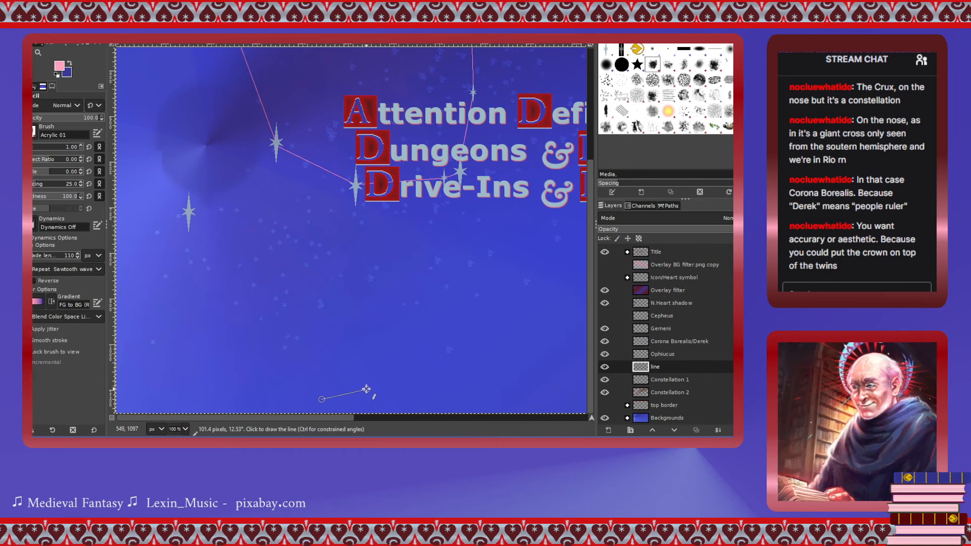
shift+click(366, 390)
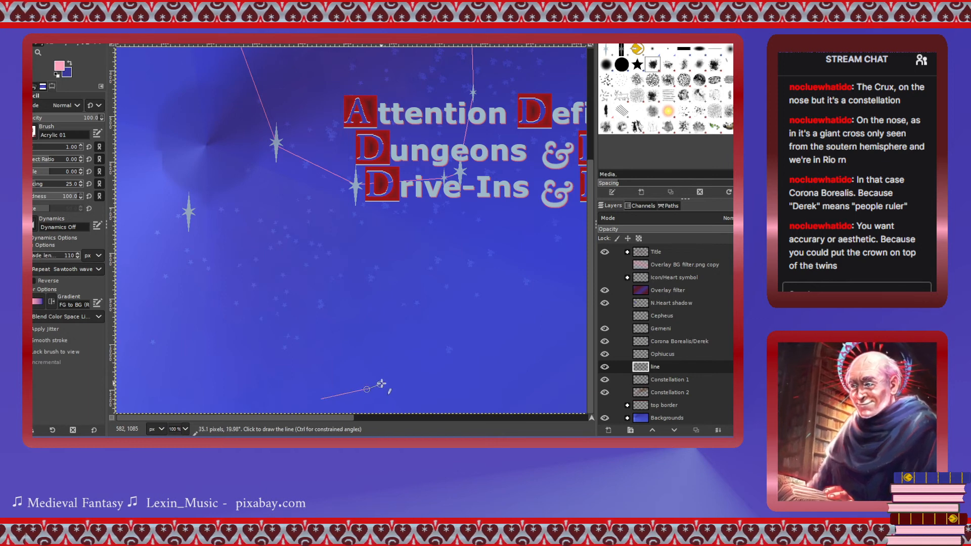
shift+click(408, 369)
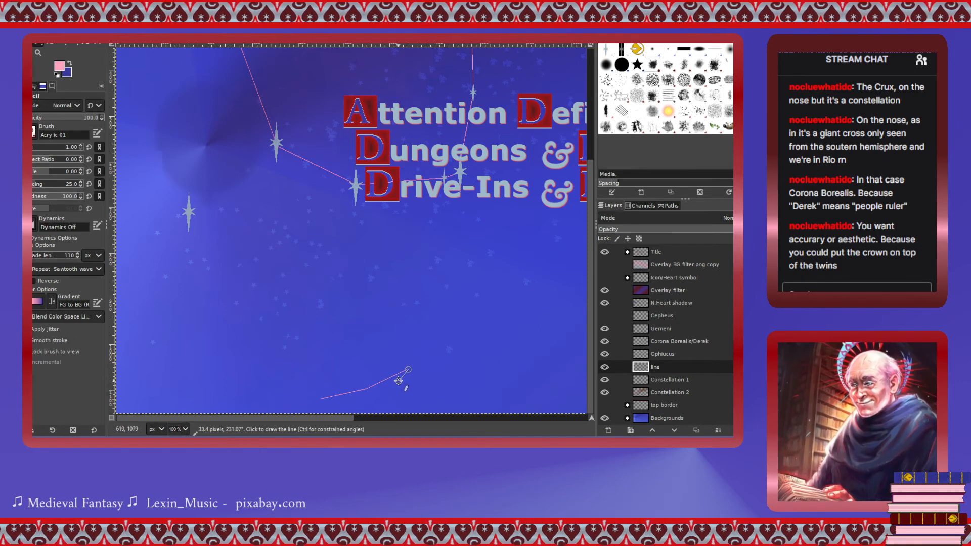
shift+click(421, 316)
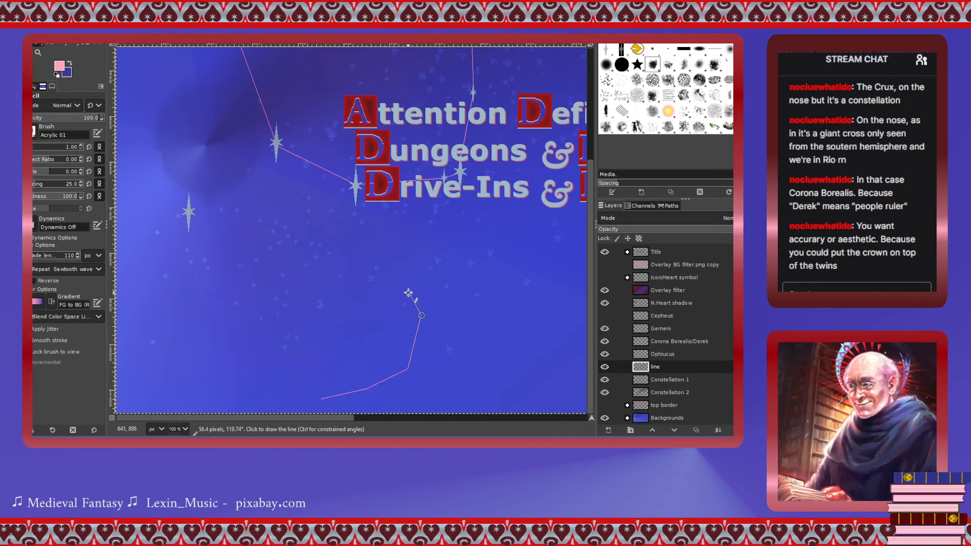
shift+click(393, 263)
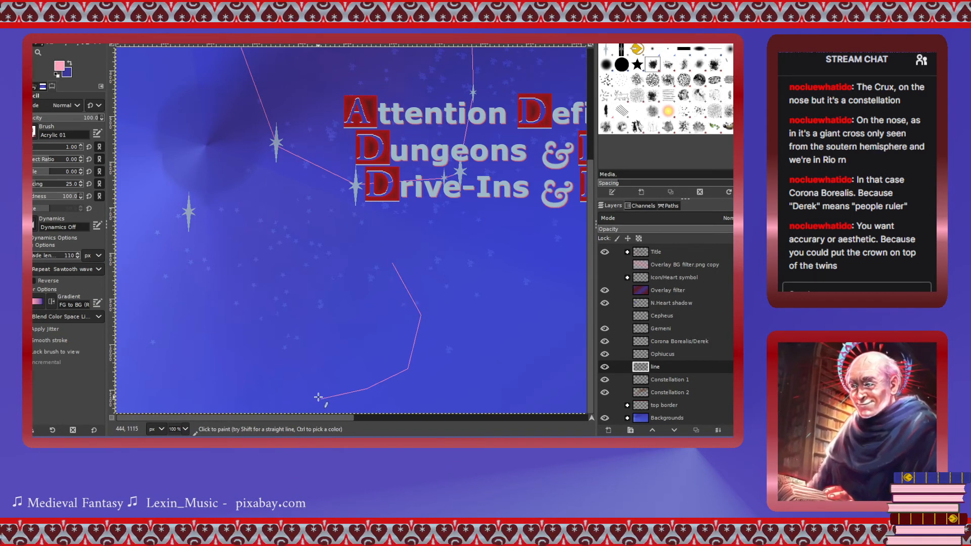
shift+click(283, 376)
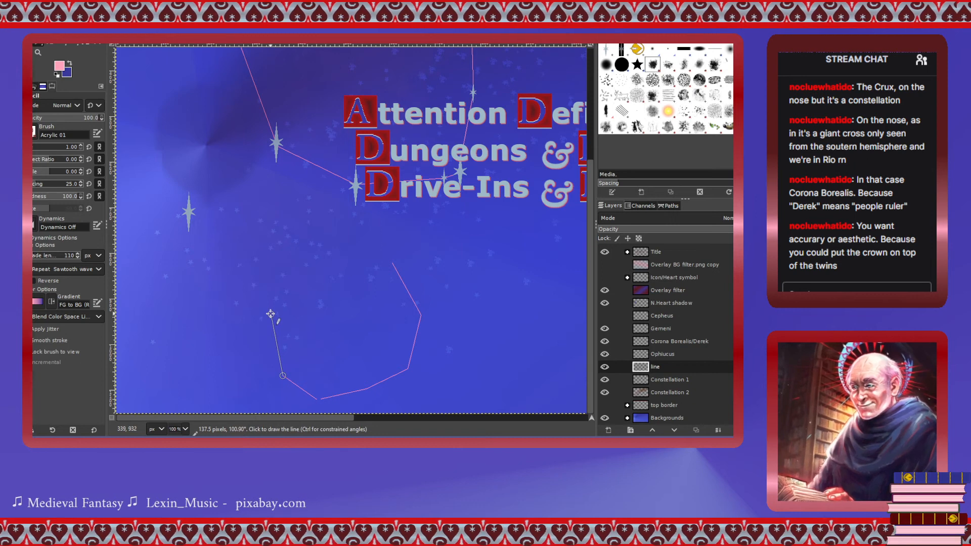
shift+click(271, 314)
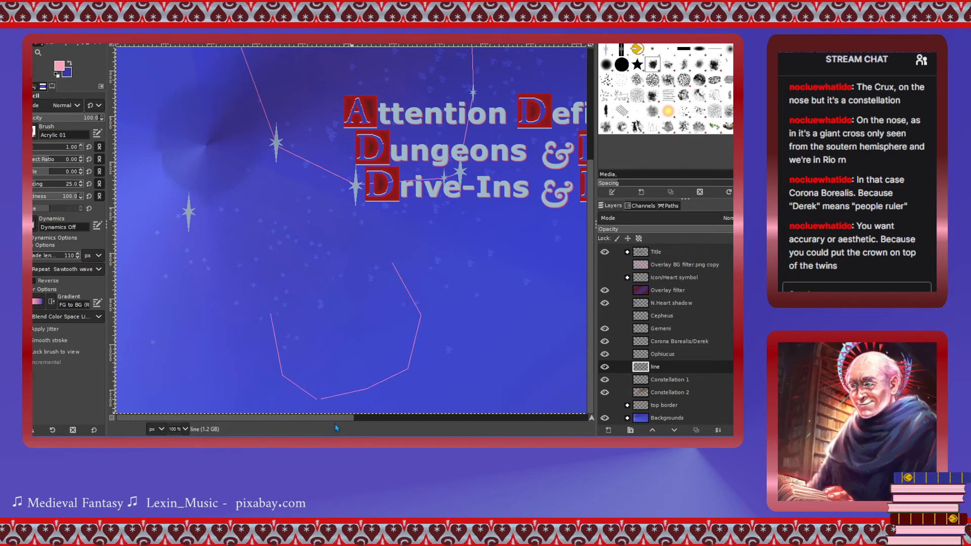
Draw a downward-pointing triangle of straight pencil lines in the empty sky above "Disorder" on the line layer.
drag(336, 423, 594, 423)
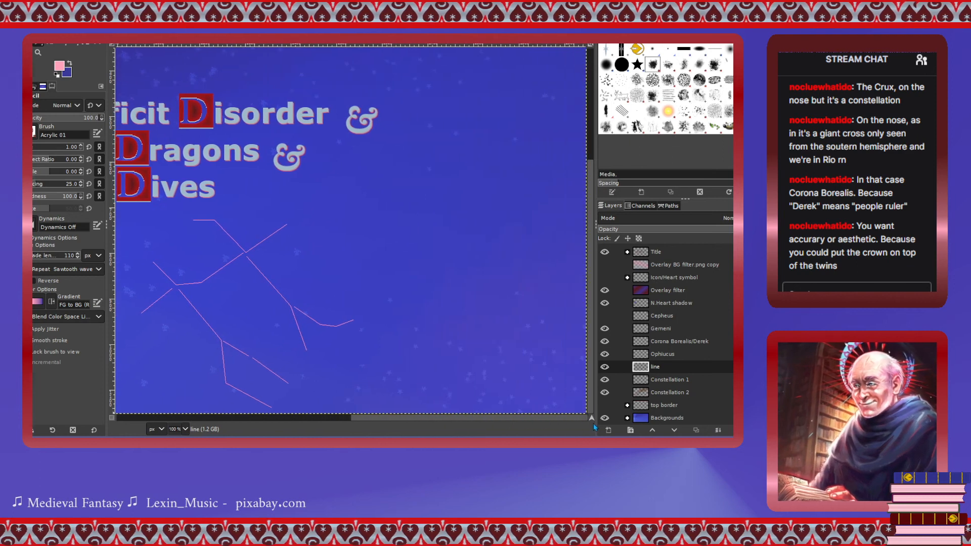
scroll(505, 362, up, 5)
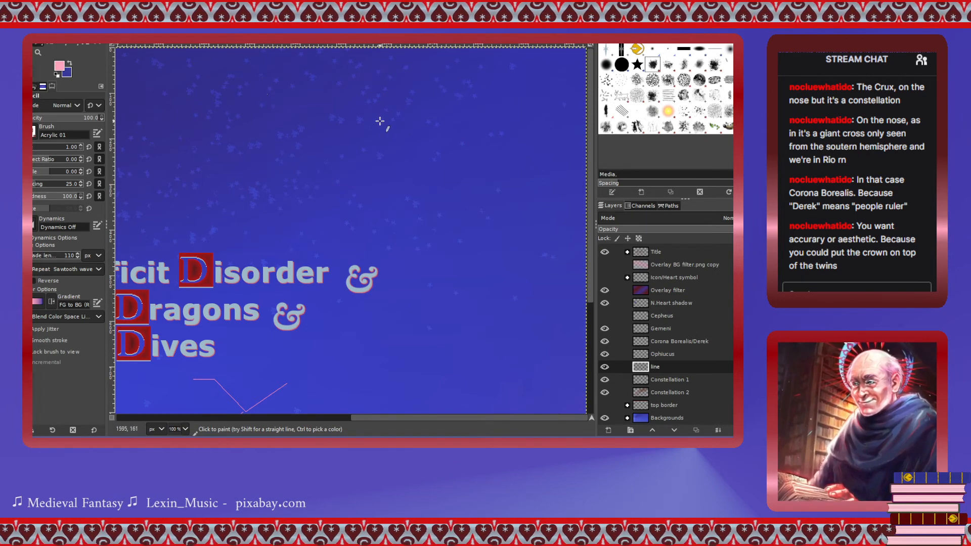
key(shift)
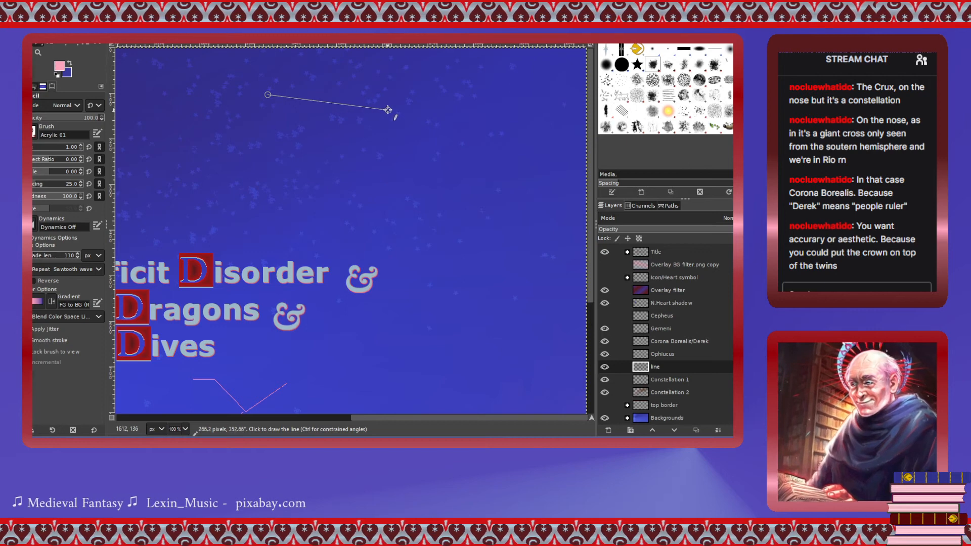
click(387, 104)
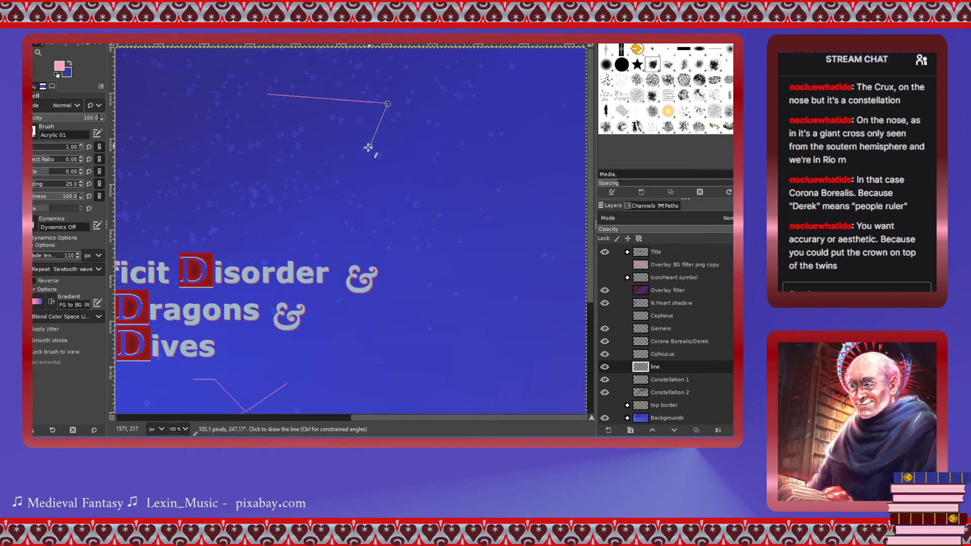
click(333, 195)
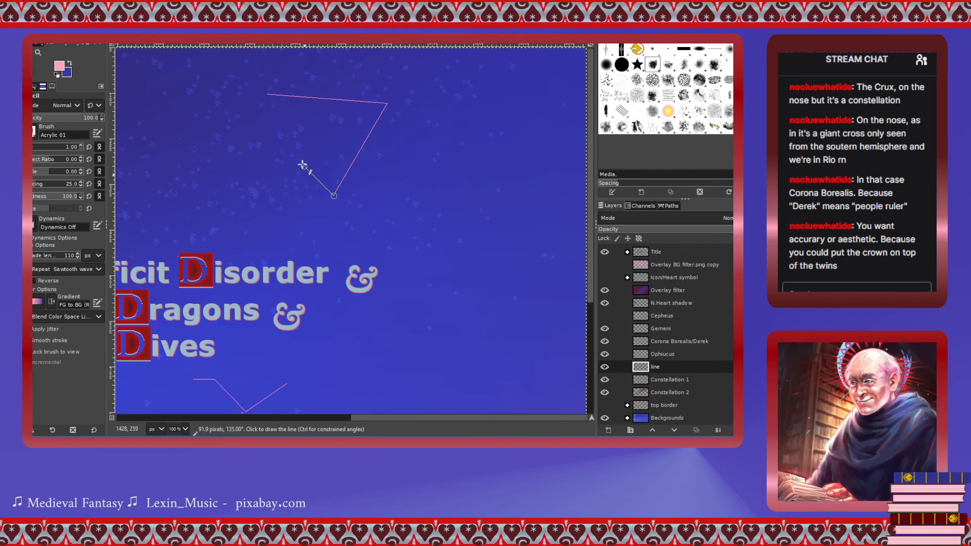
click(268, 96)
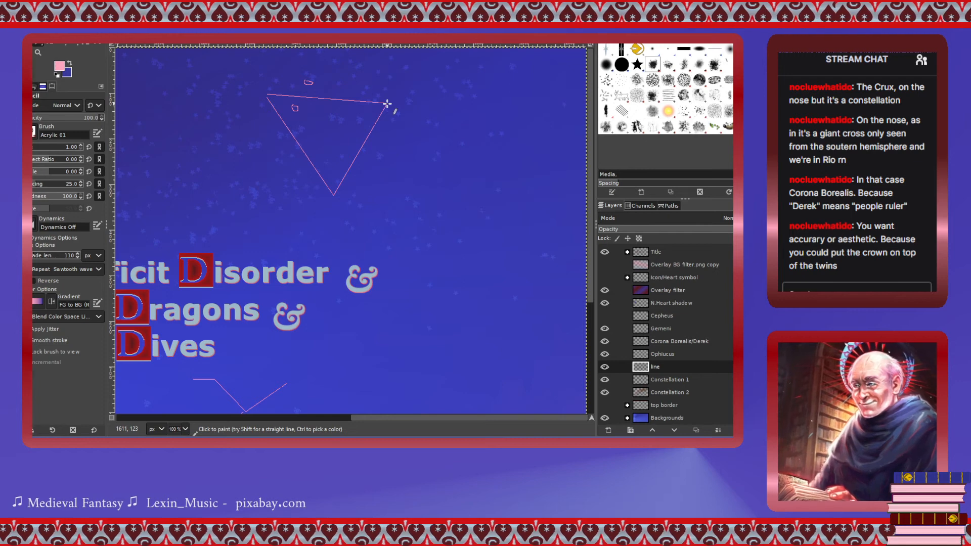
From the triangle's lower tip, draw connected pencil segments running down-right, through a small notch, up-right, and straight up.
key(shift)
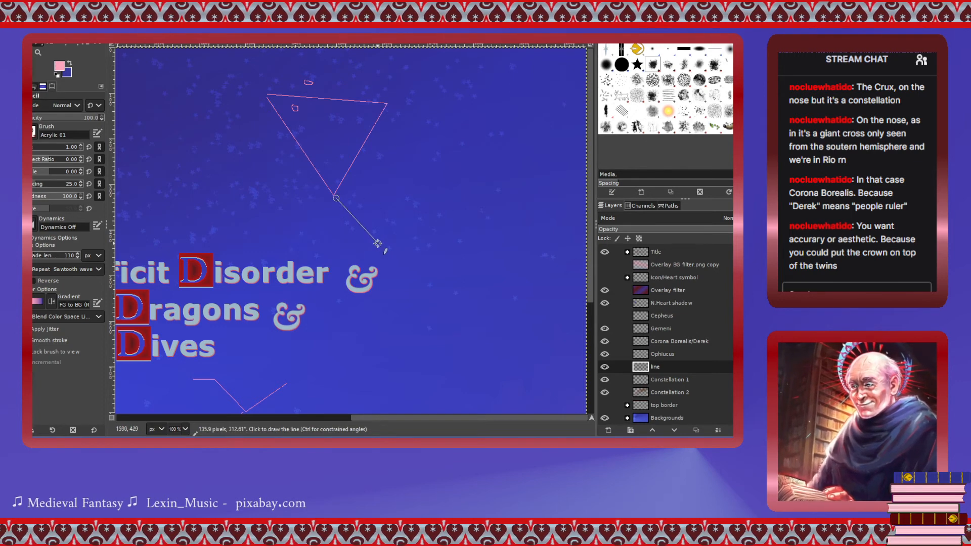
shift+click(395, 252)
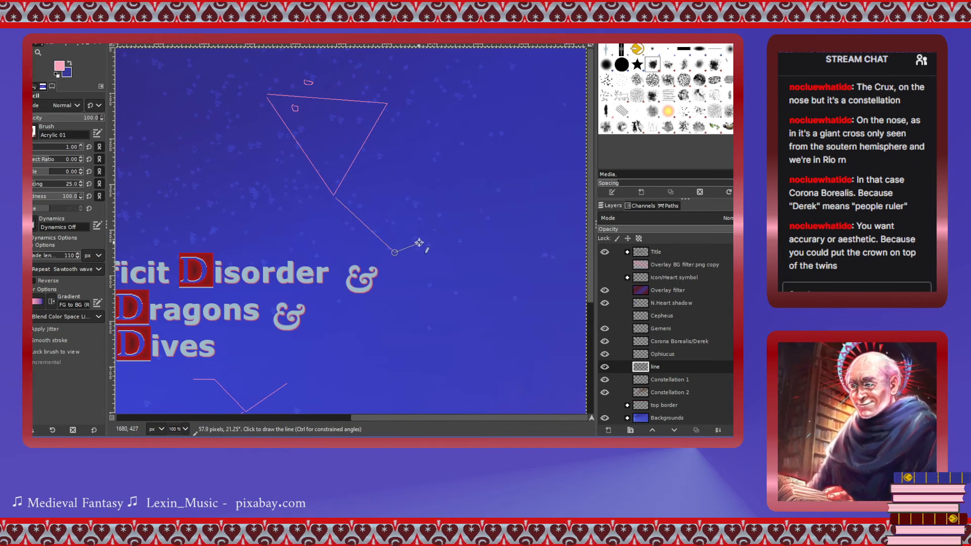
shift+click(421, 242)
shift+click(419, 269)
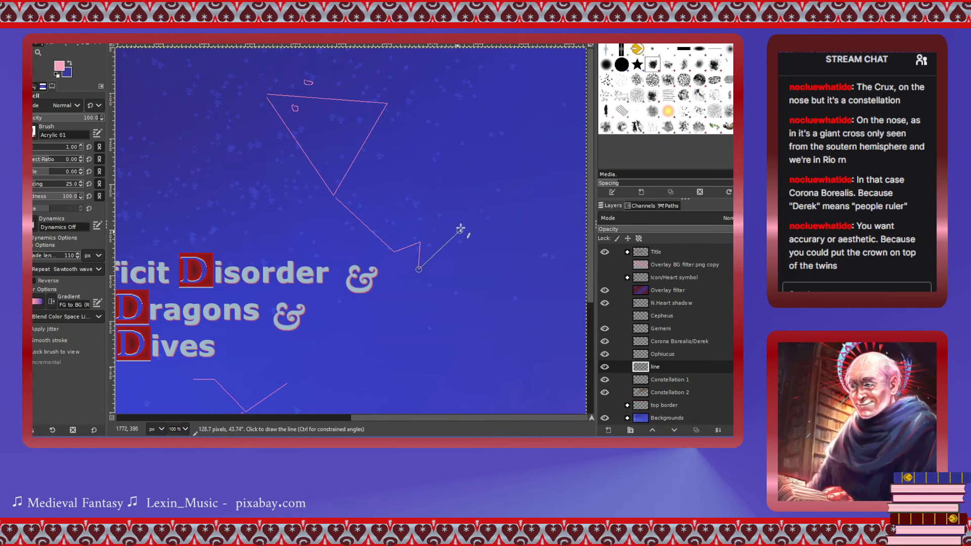
shift+click(488, 232)
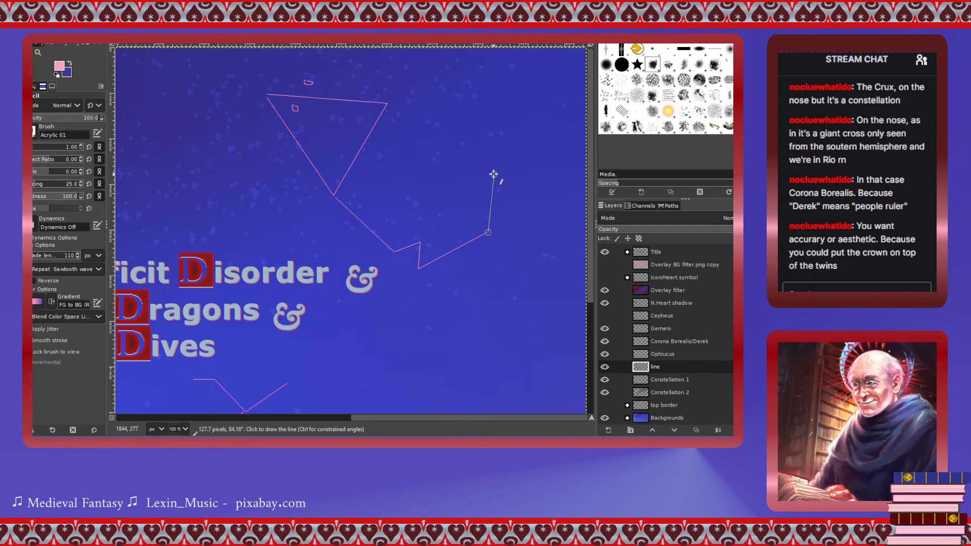
shift+click(489, 163)
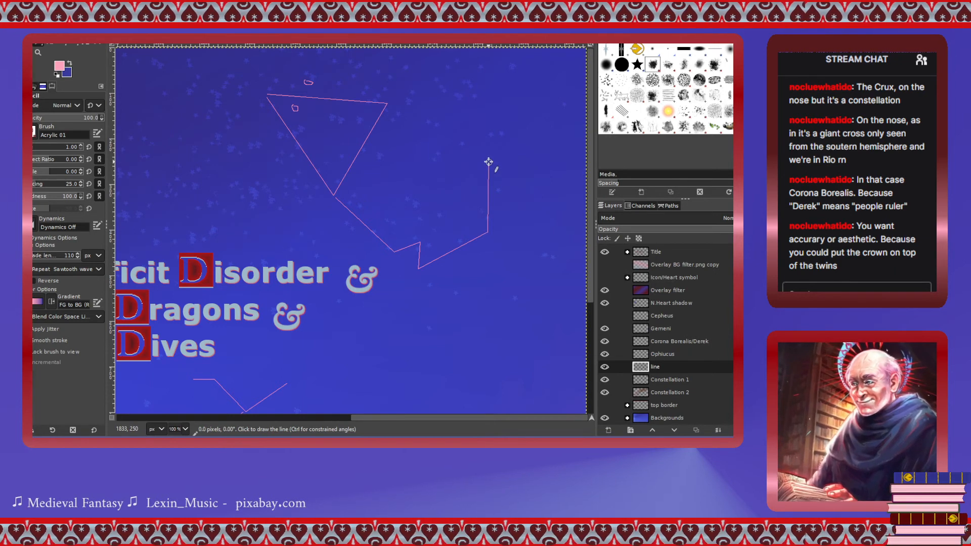
Extend the outline with two short segments running up-right and up, and connect their base to the triangle's right corner.
shift+click(518, 128)
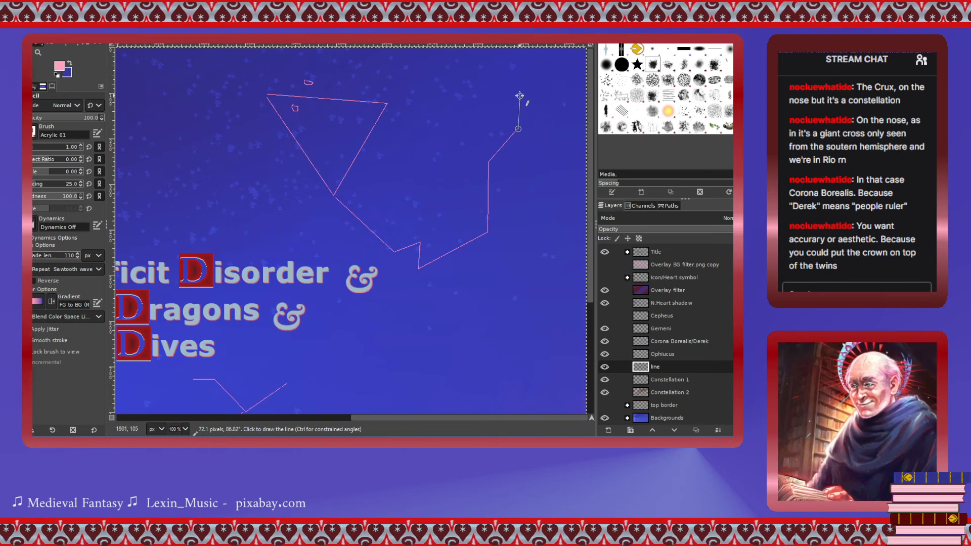
shift+click(519, 95)
click(487, 160)
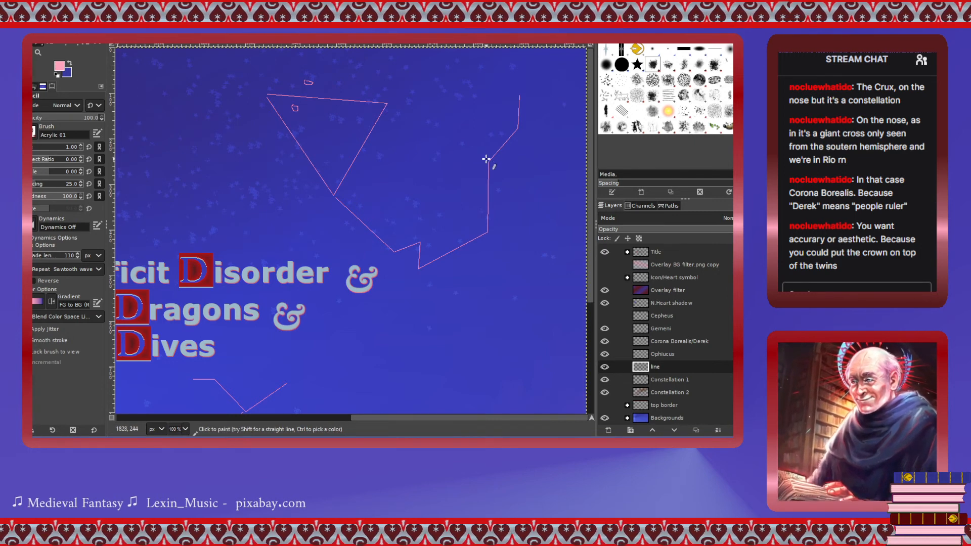
shift+click(388, 103)
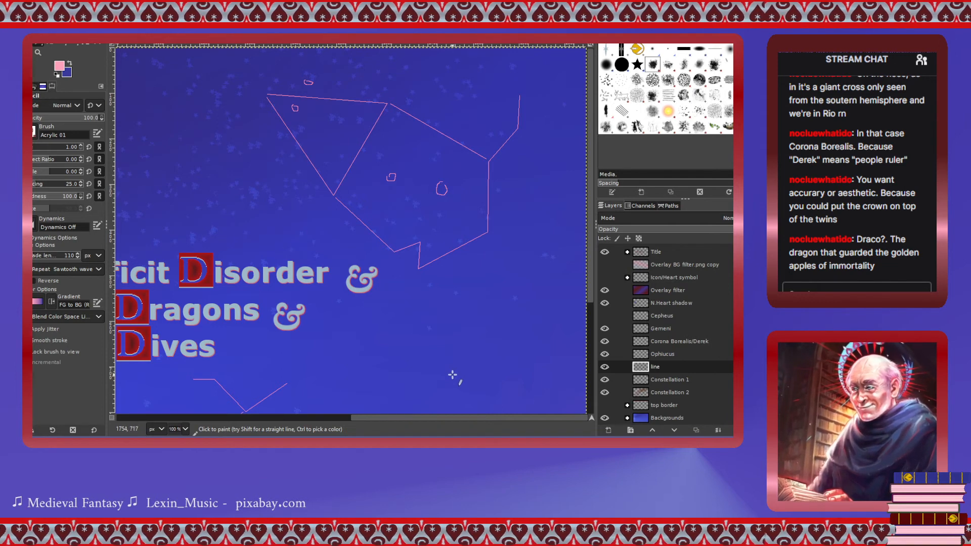
Paste star copies on the Corona Borealis/Derek layer and move them onto the vertices of the crown outline below "Drive-Ins".
drag(470, 418, 354, 413)
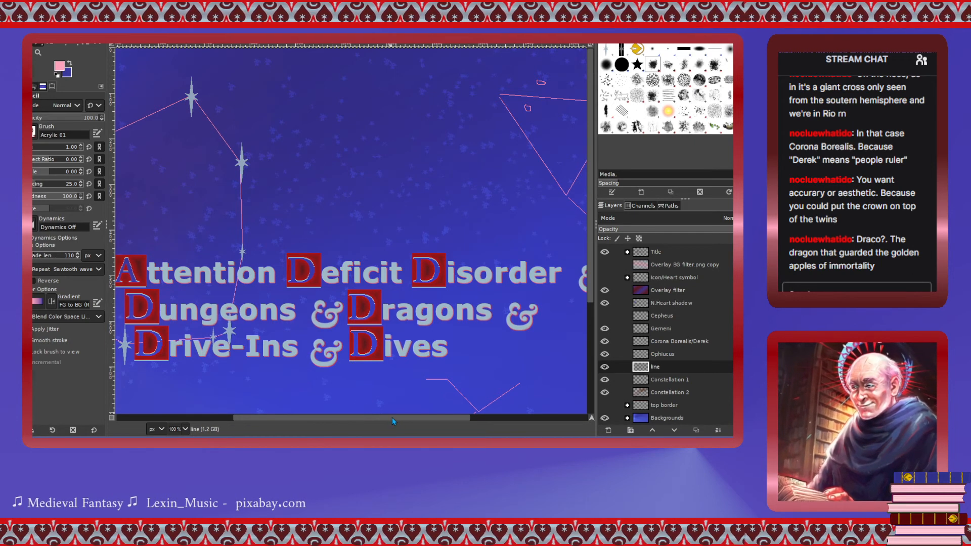
drag(391, 418, 280, 425)
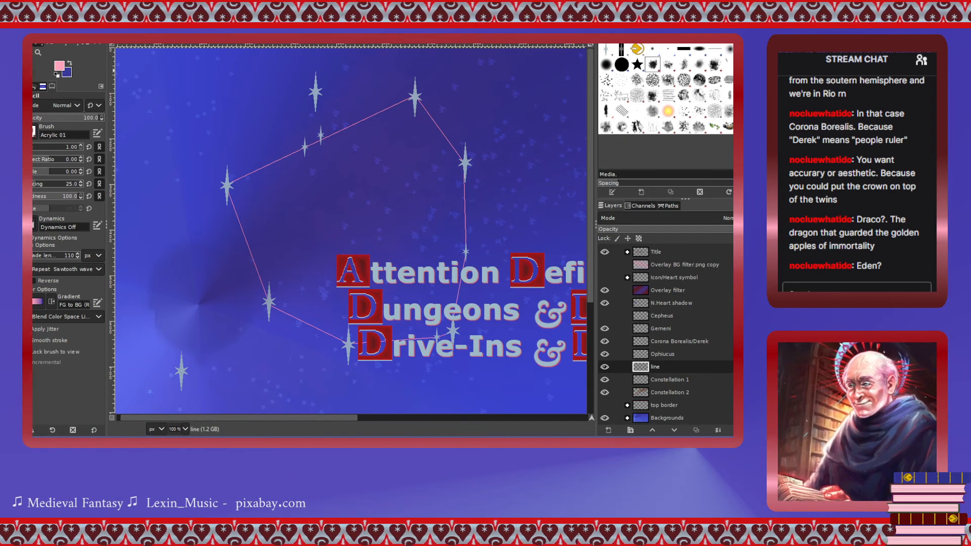
click(49, 45)
scroll(367, 280, down, 5)
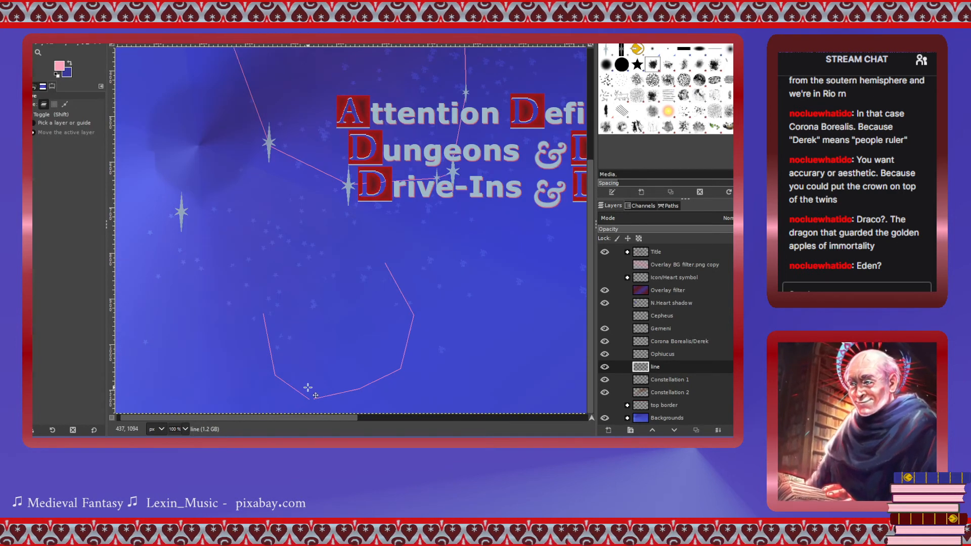
click(652, 342)
key(ctrl+v)
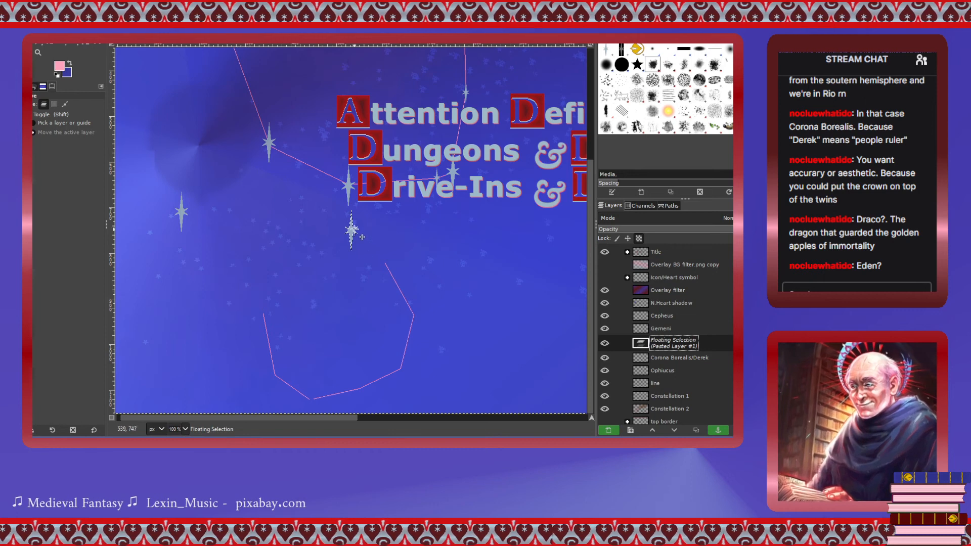
drag(355, 228, 367, 397)
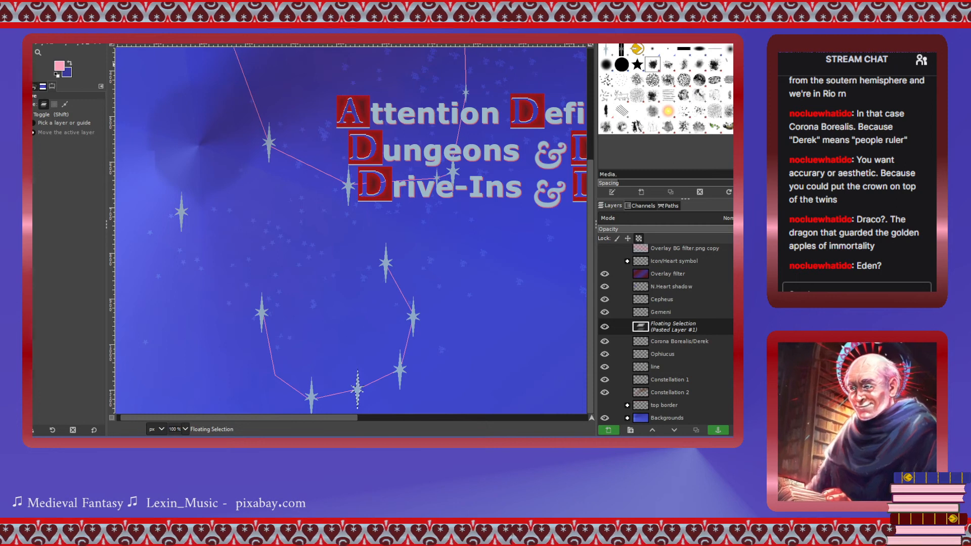
Try to scale the star just right of the crown's lowest star to 15 × 44 px, centred on its vertex, and anchor it.
key(shift+s)
click(365, 399)
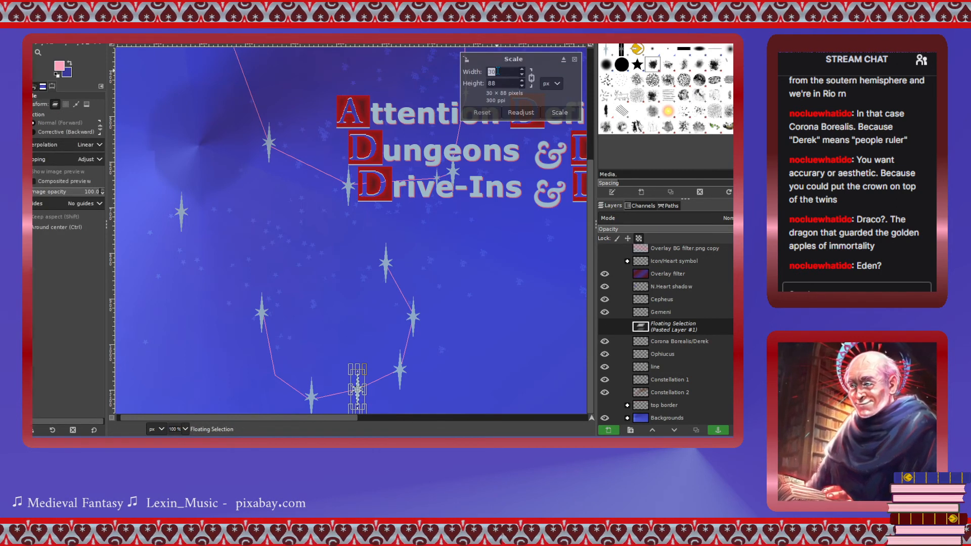
key(Return)
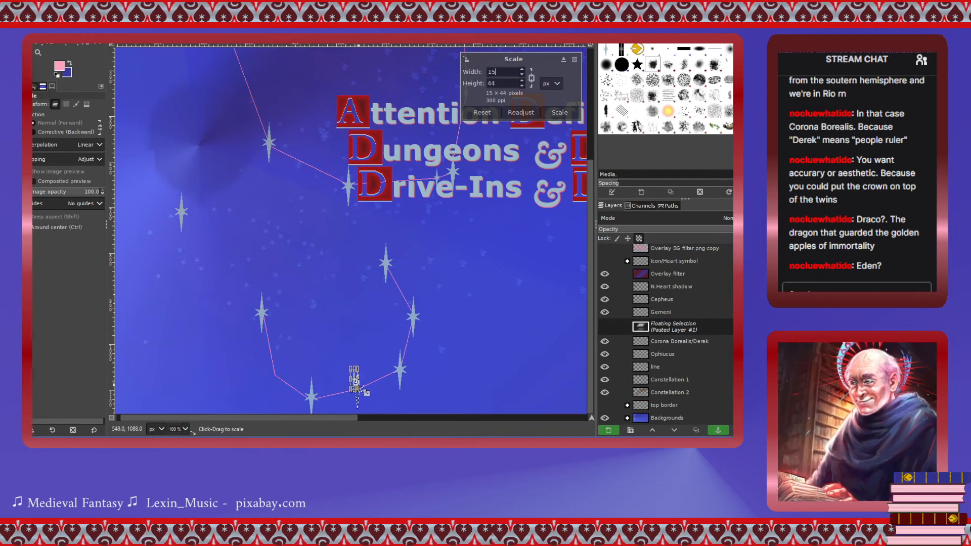
scroll(364, 389, up, 2)
scroll(363, 354, down, 1)
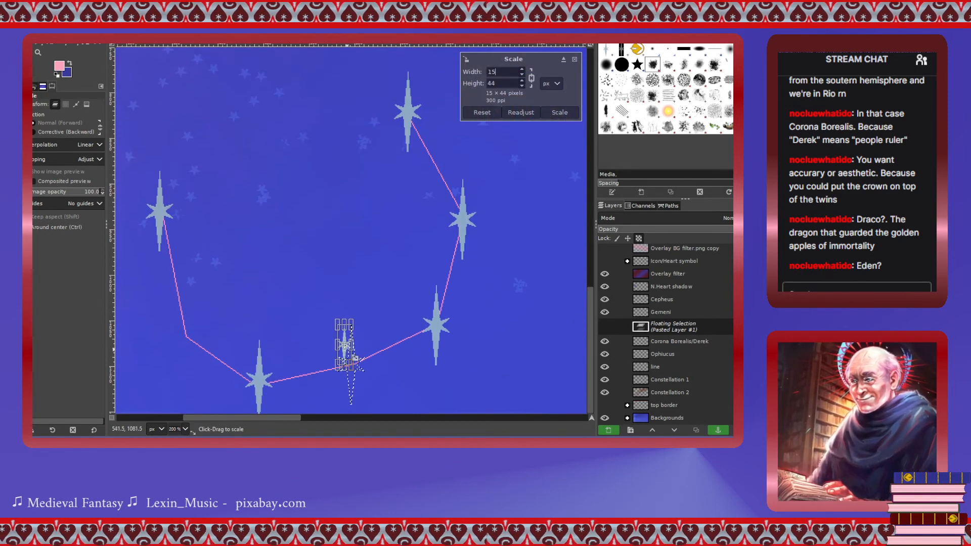
drag(344, 349, 346, 351)
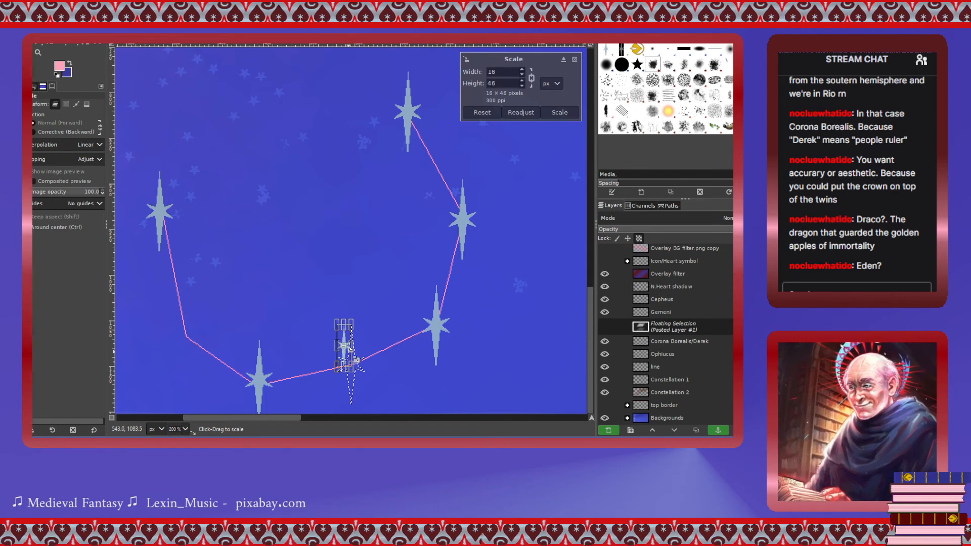
click(523, 75)
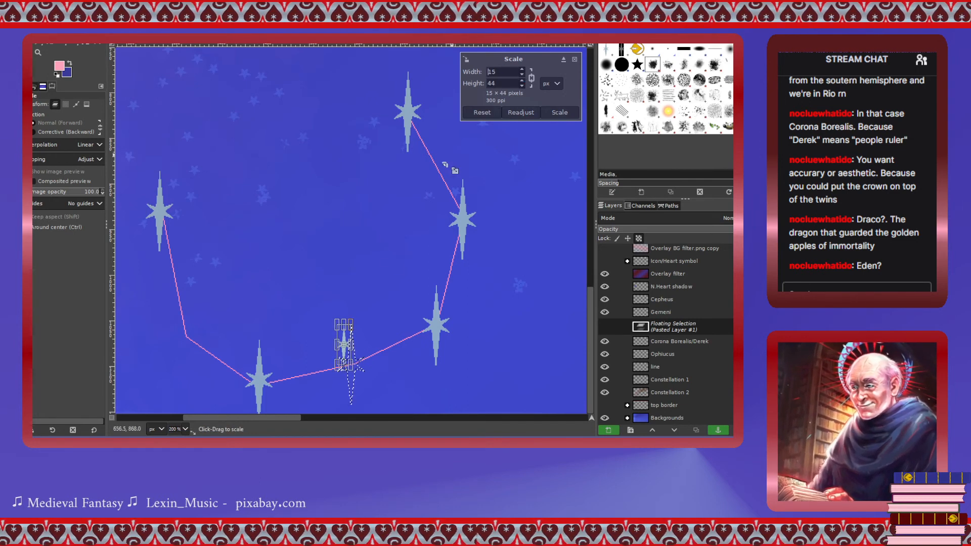
drag(353, 352, 357, 374)
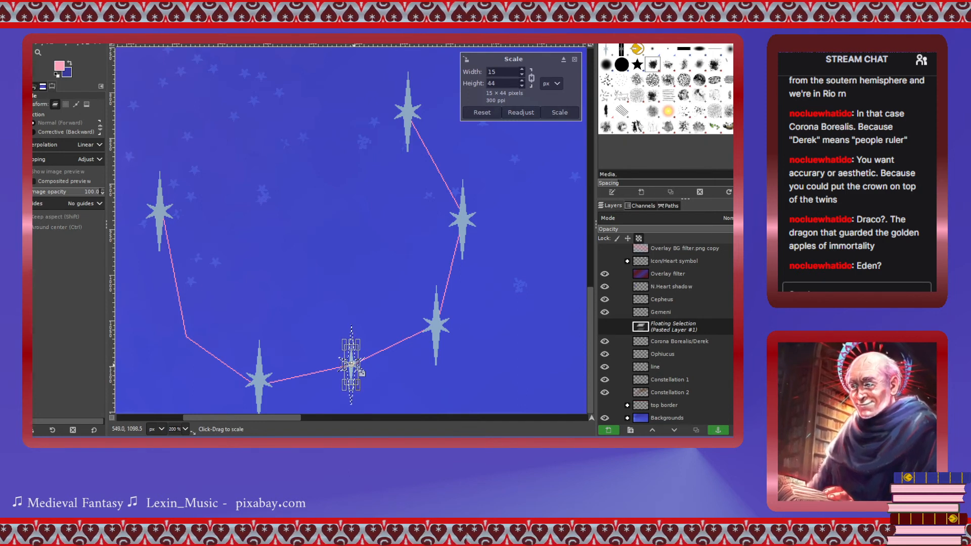
key(Return)
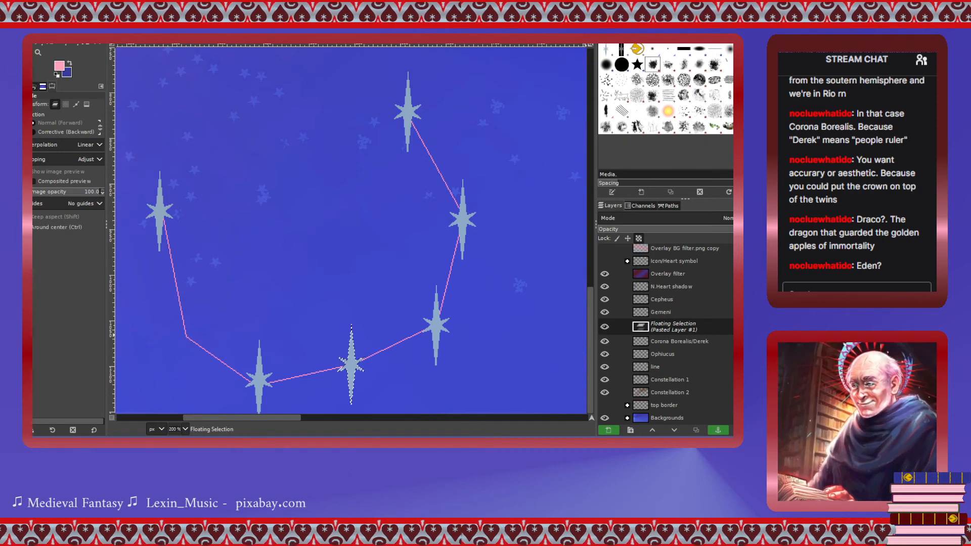
click(719, 431)
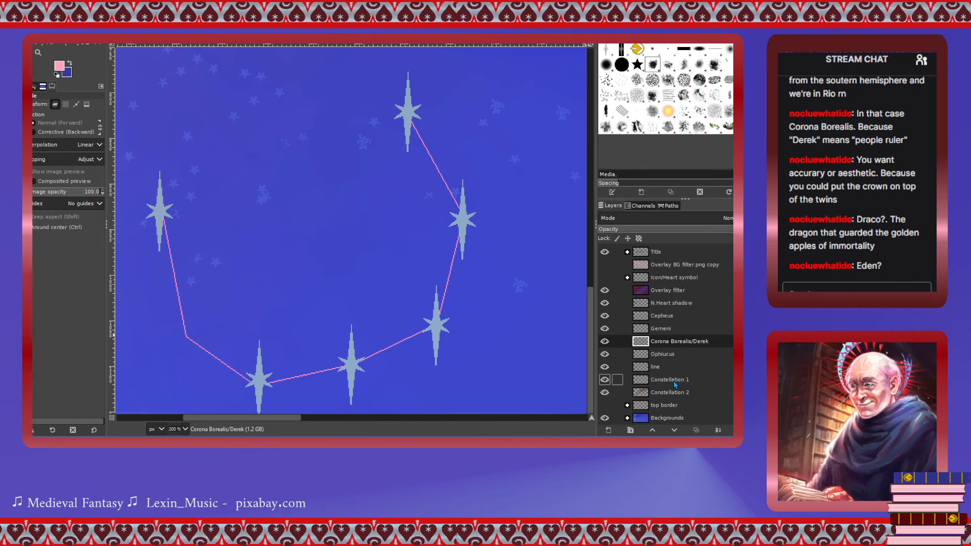
Try scaling another pasted star to 15 × 44 px over the same crown vertex, and undo the star placements there.
key(ctrl+v)
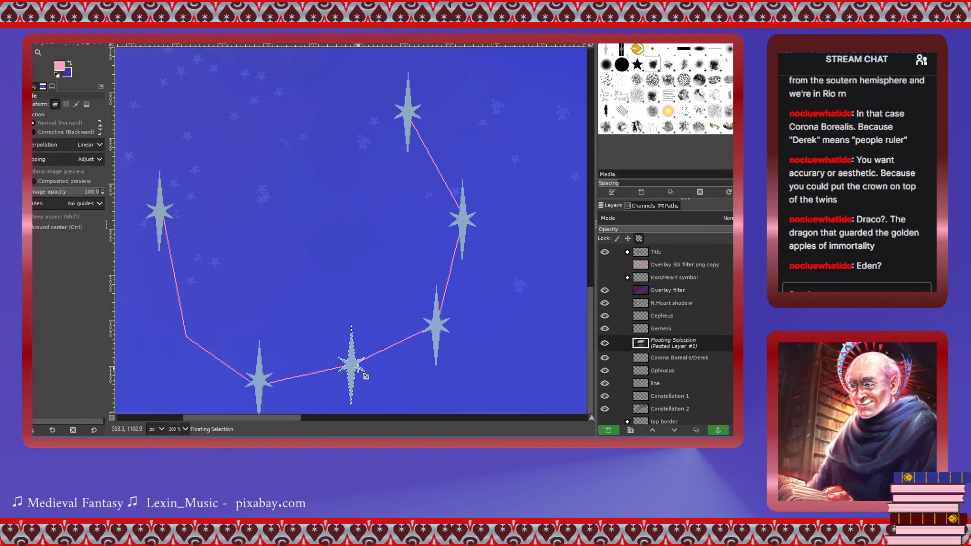
click(363, 373)
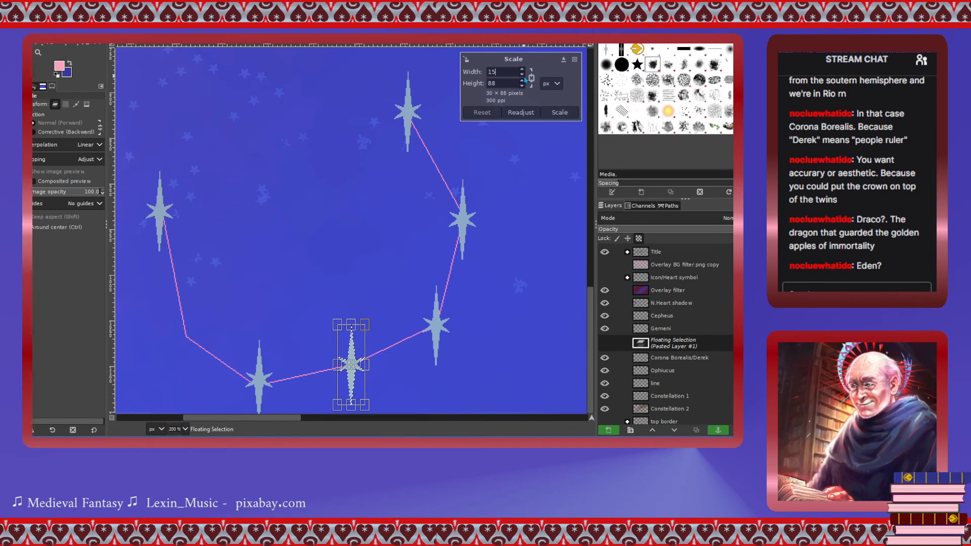
click(522, 77)
click(522, 70)
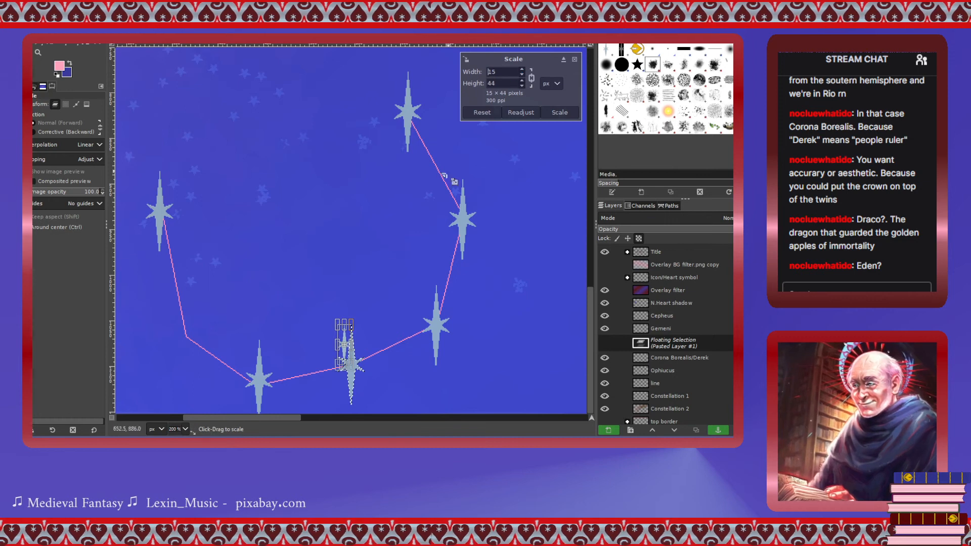
drag(352, 354, 359, 365)
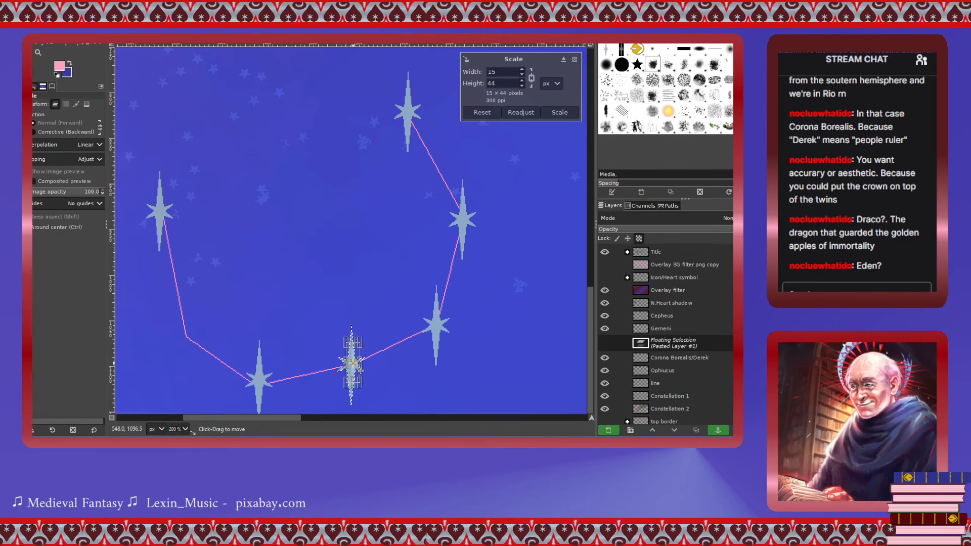
click(560, 113)
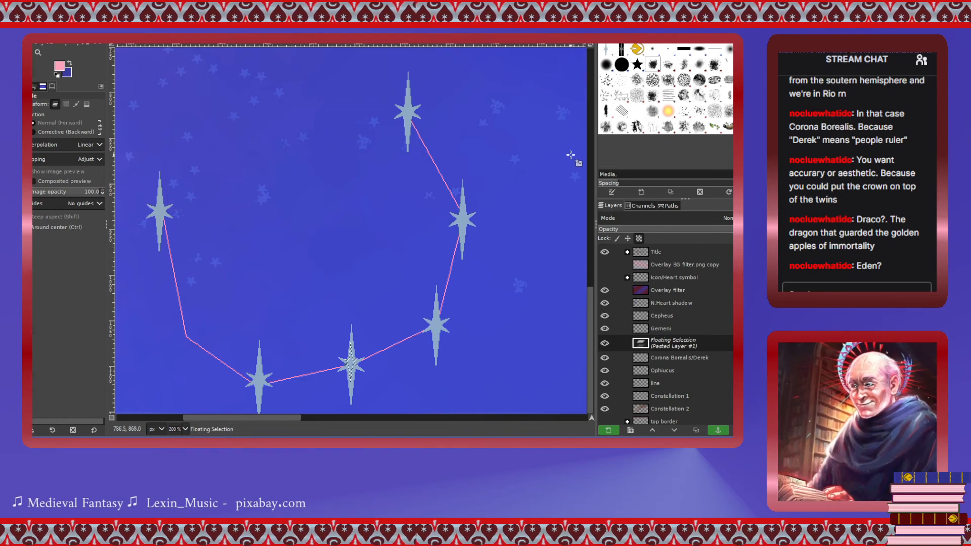
key(ctrl+z)
key(ctrl+z)
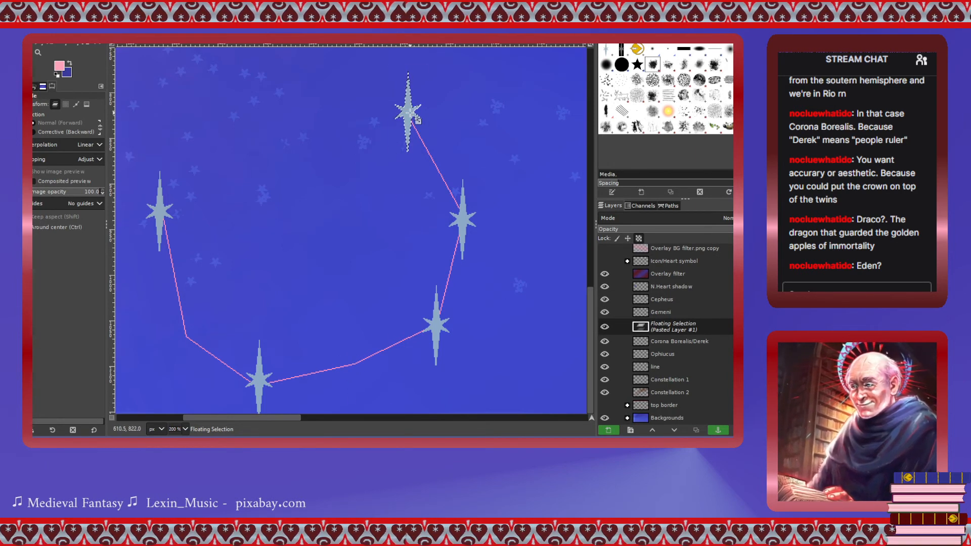
Scale the pasted star to 15 × 44 px, centre it on the crown vertex just right of the lowest star, and anchor it.
click(418, 120)
drag(418, 121, 355, 366)
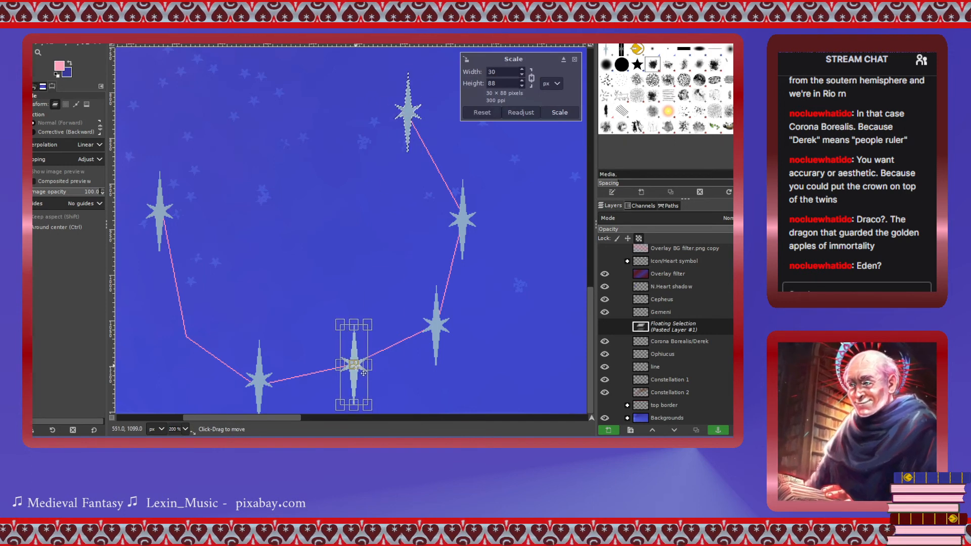
drag(501, 72, 472, 74)
text(15)
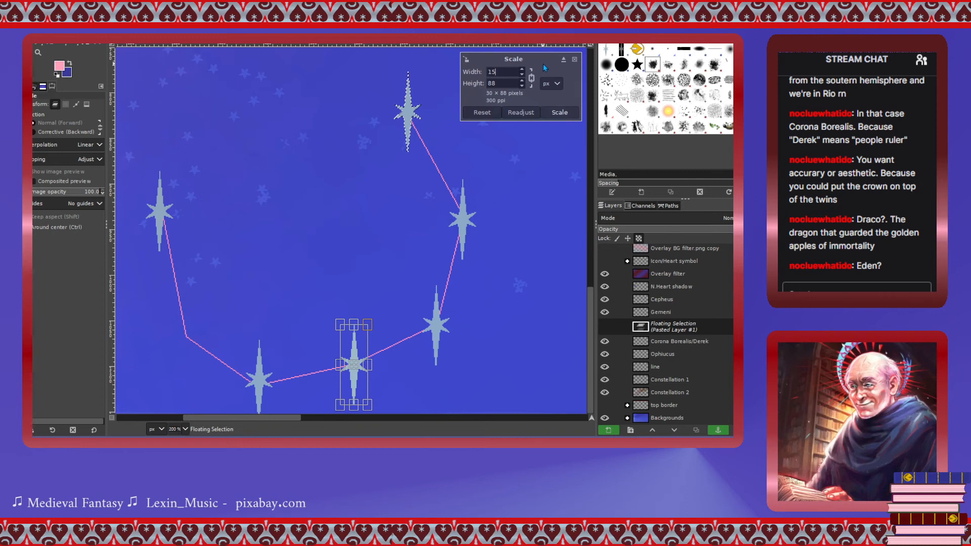
key(Tab)
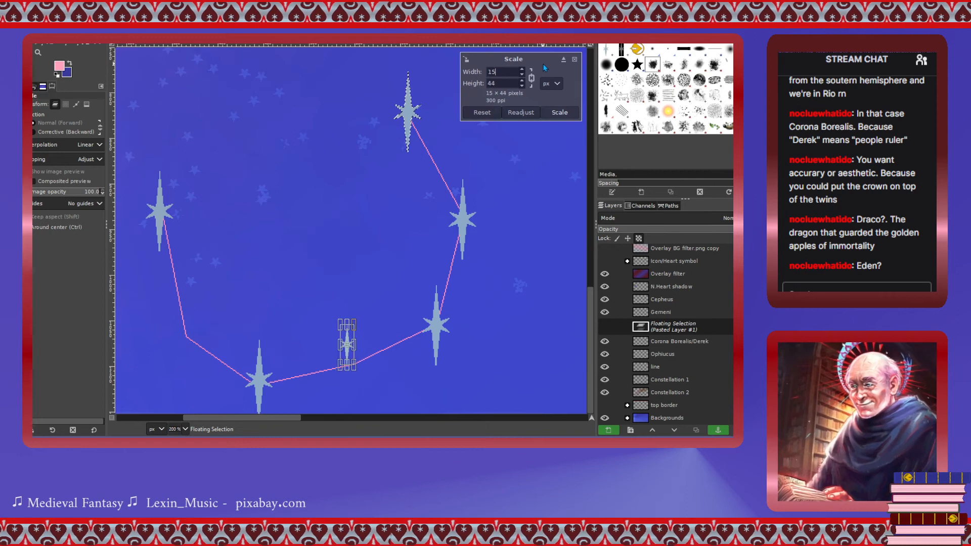
drag(354, 357, 361, 375)
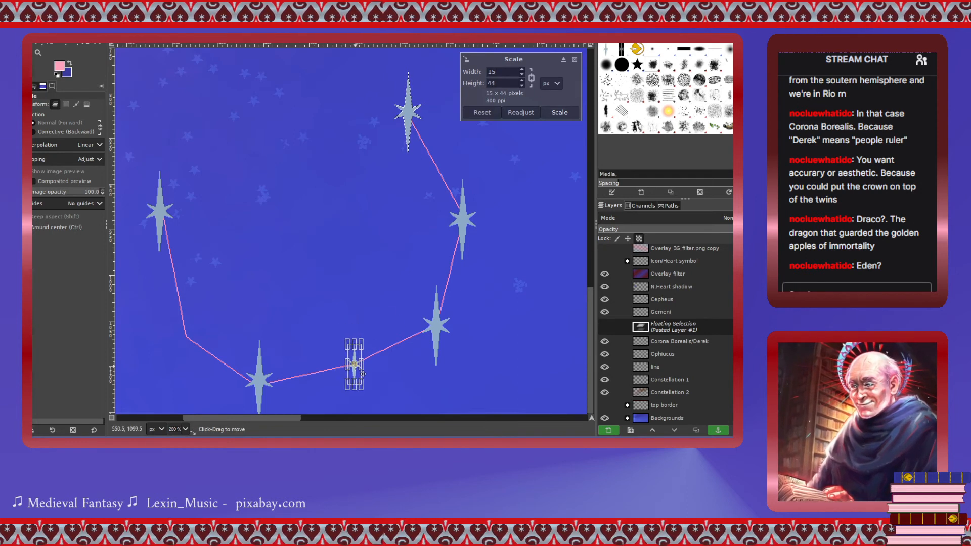
click(565, 112)
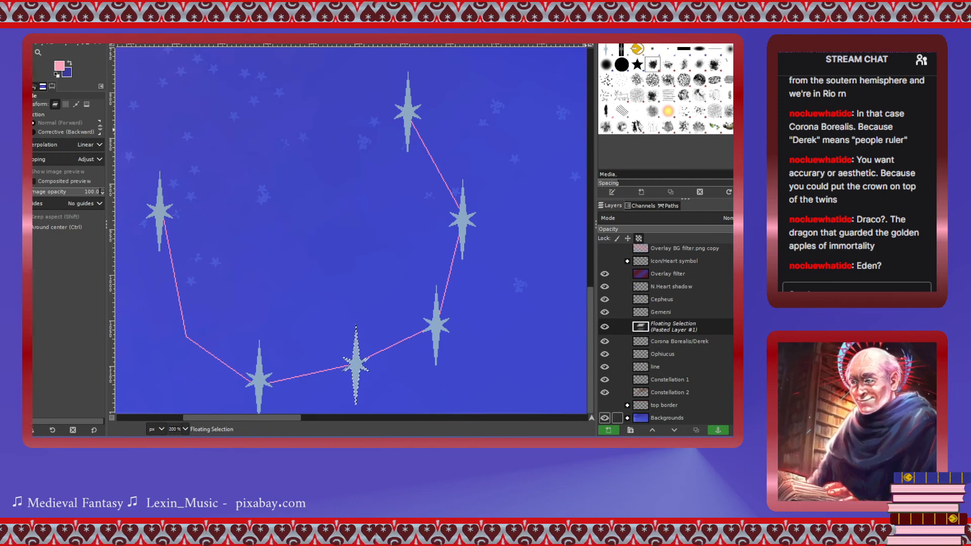
key(ctrl+h)
Make Gemeni the active layer for working on the stick-figure outline below "Dives".
scroll(470, 352, down, 4)
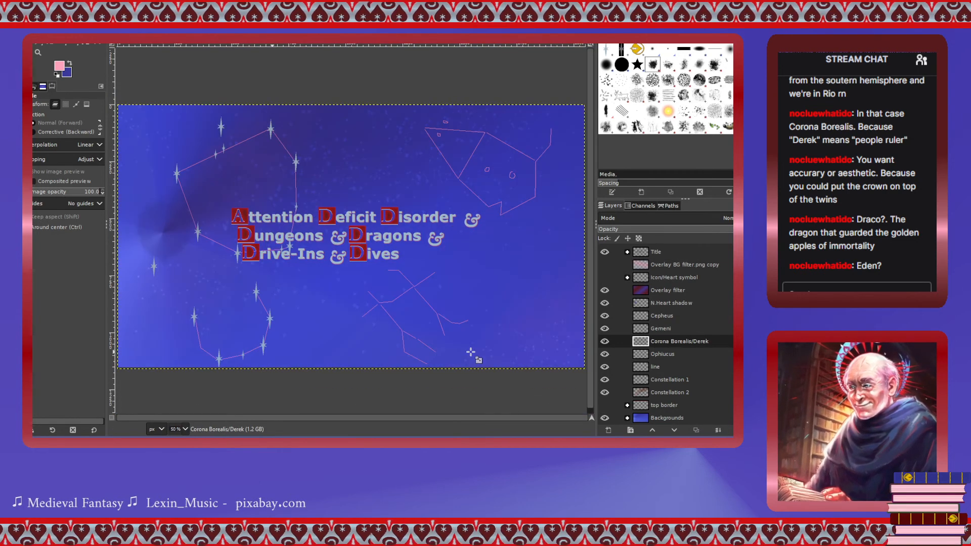
click(649, 331)
scroll(439, 353, up, 2)
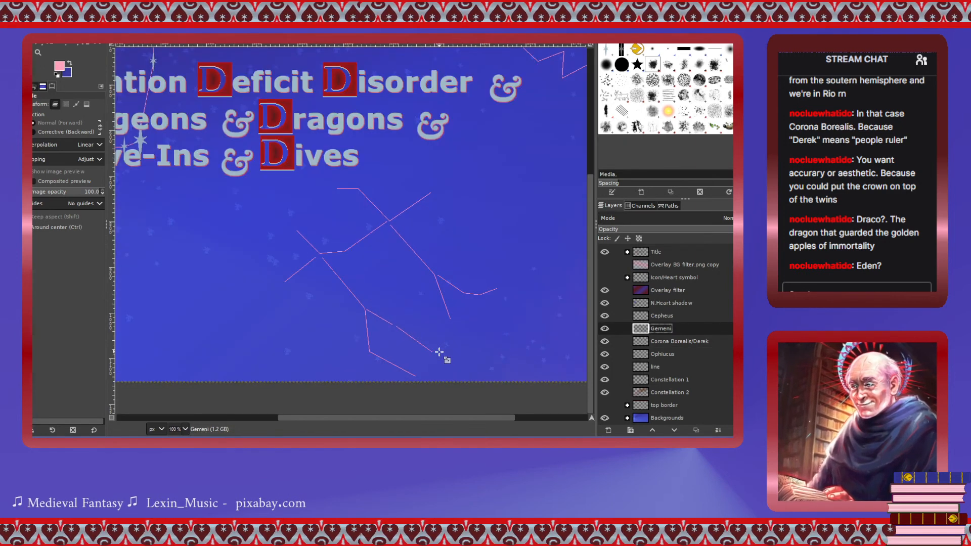
Show and expand the Art refs group, and view its library photo followed by the office wall and desk images.
scroll(637, 278, up, 1)
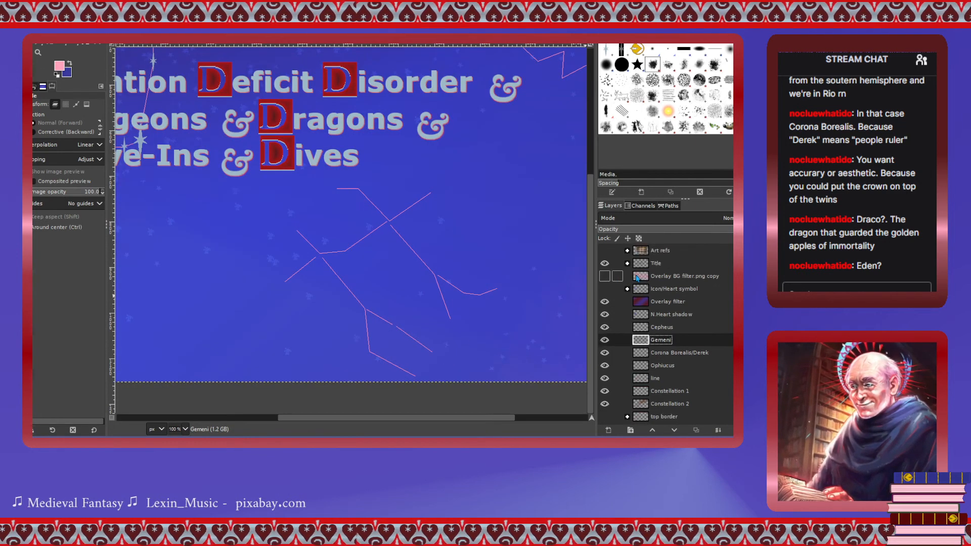
click(605, 251)
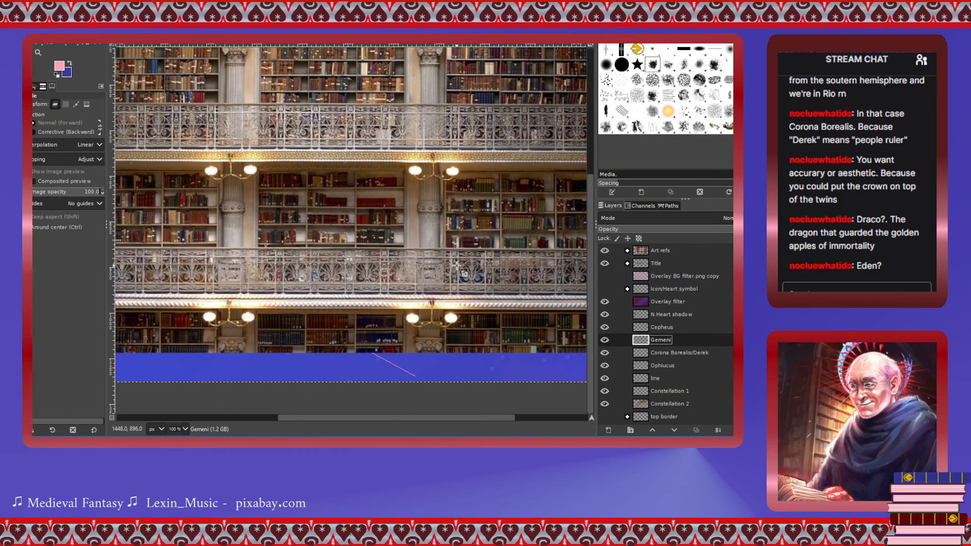
scroll(551, 294, down, 2)
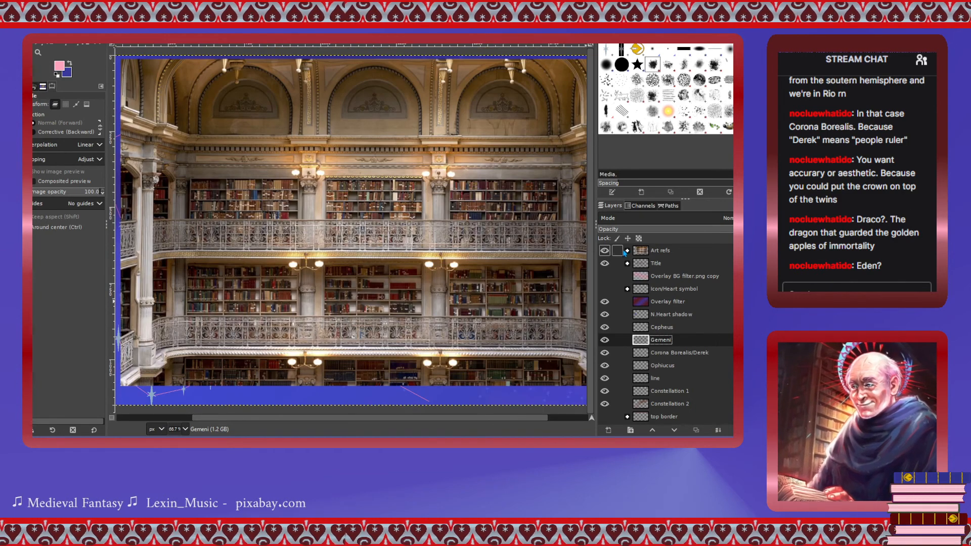
click(628, 251)
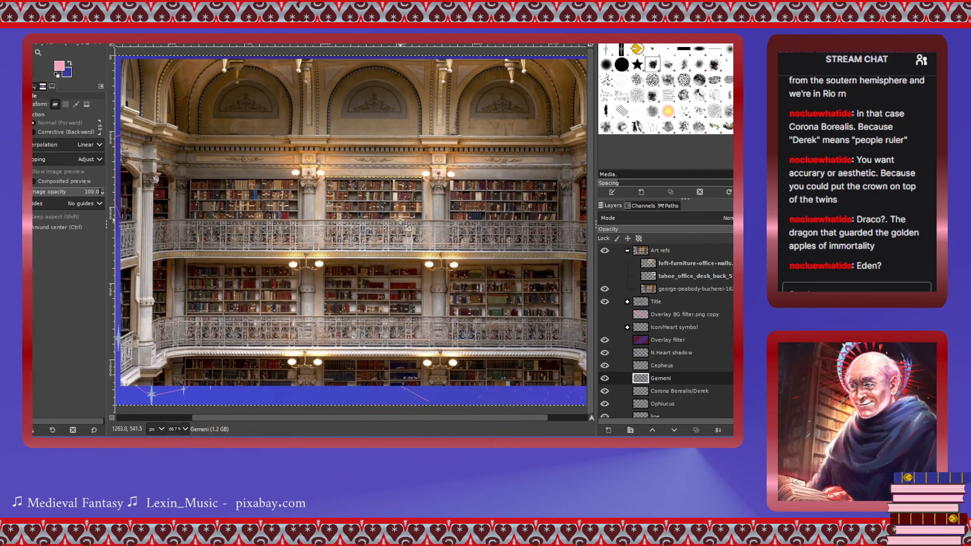
scroll(446, 407, right, 1)
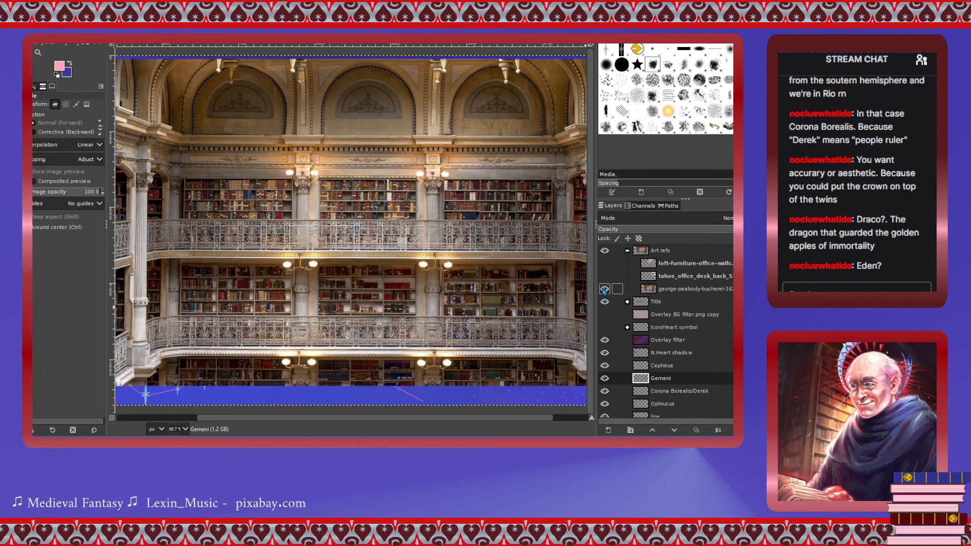
click(605, 289)
click(604, 276)
click(605, 263)
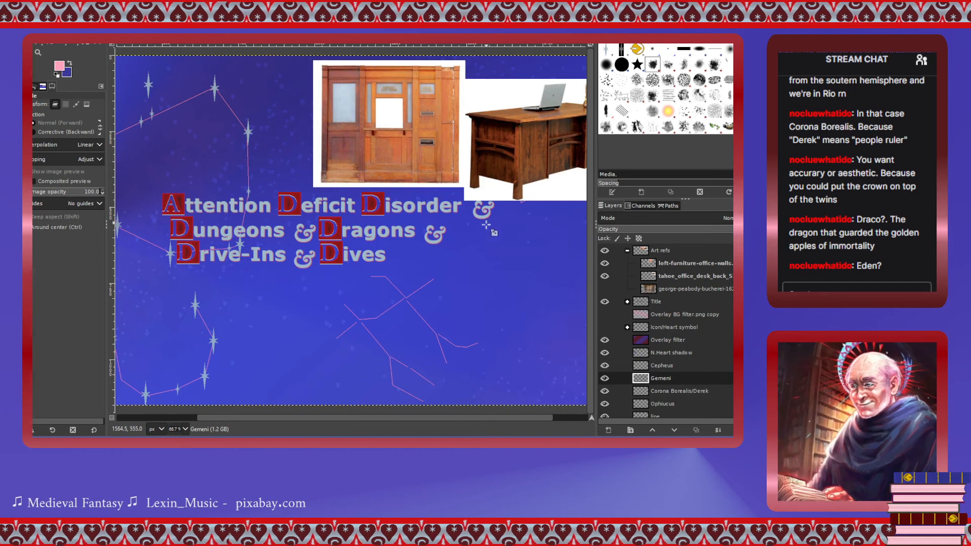
drag(482, 420, 508, 421)
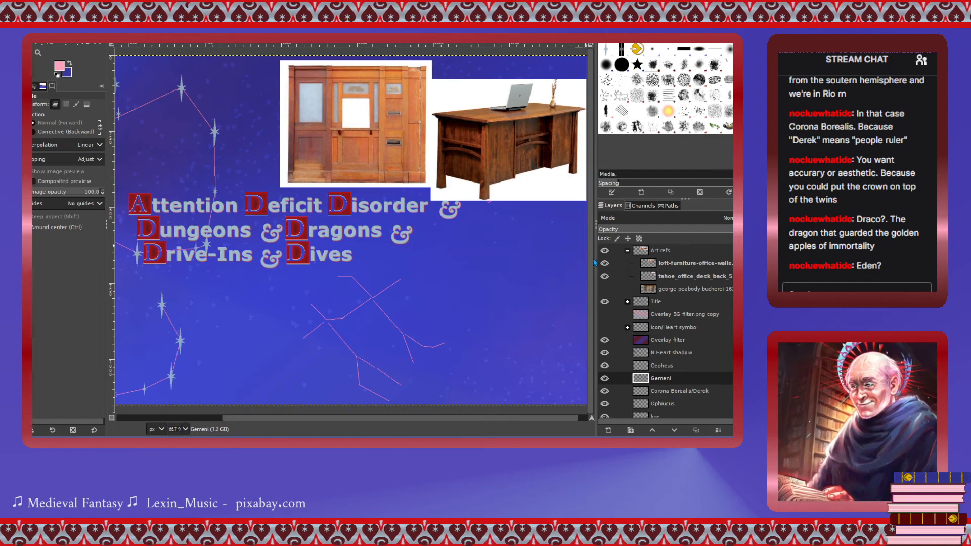
Switch the reference visibility back to the library photo only and hide the Art refs group.
click(605, 288)
click(605, 276)
click(604, 263)
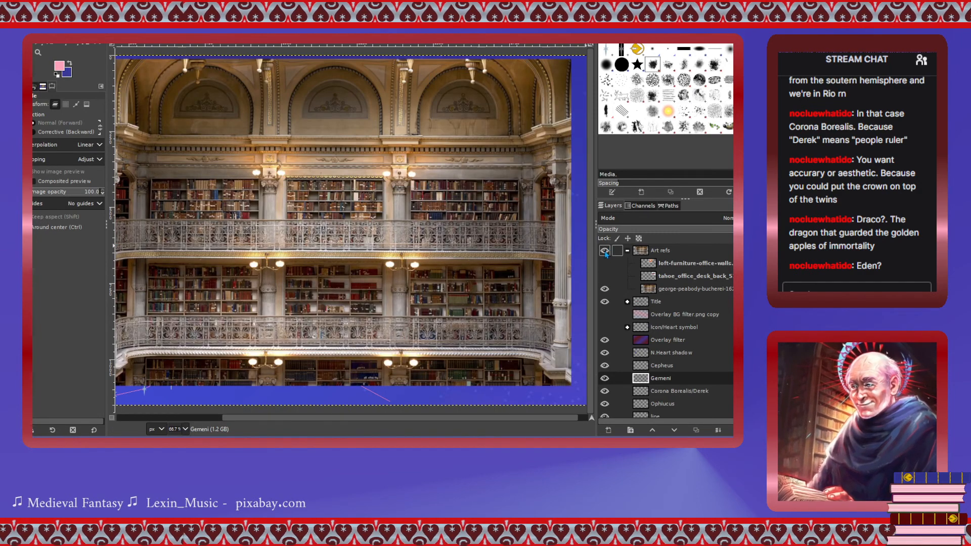
click(604, 251)
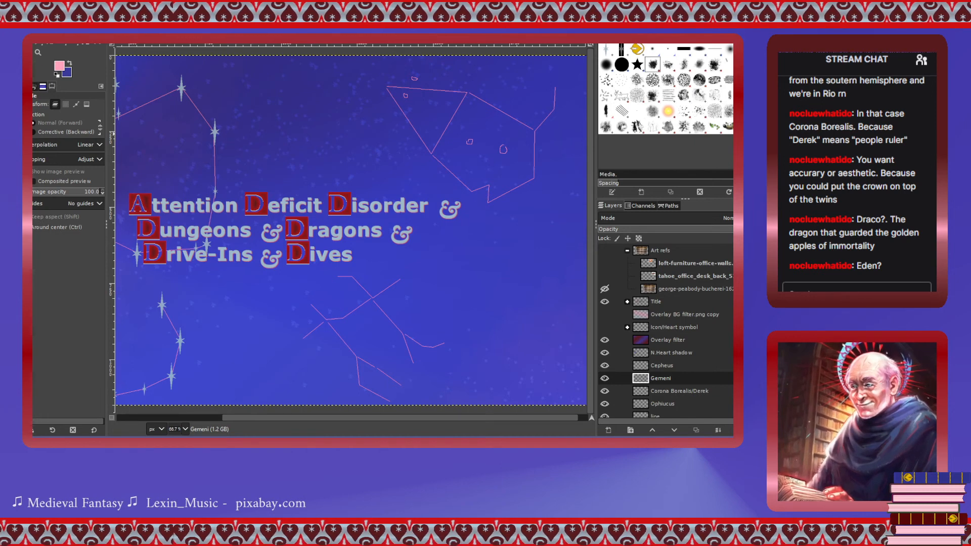
Paste three full-size stars on the Gemeni layer and move them onto the outline's two upper-left line ends and the bend between the figures.
key(m)
key(2)
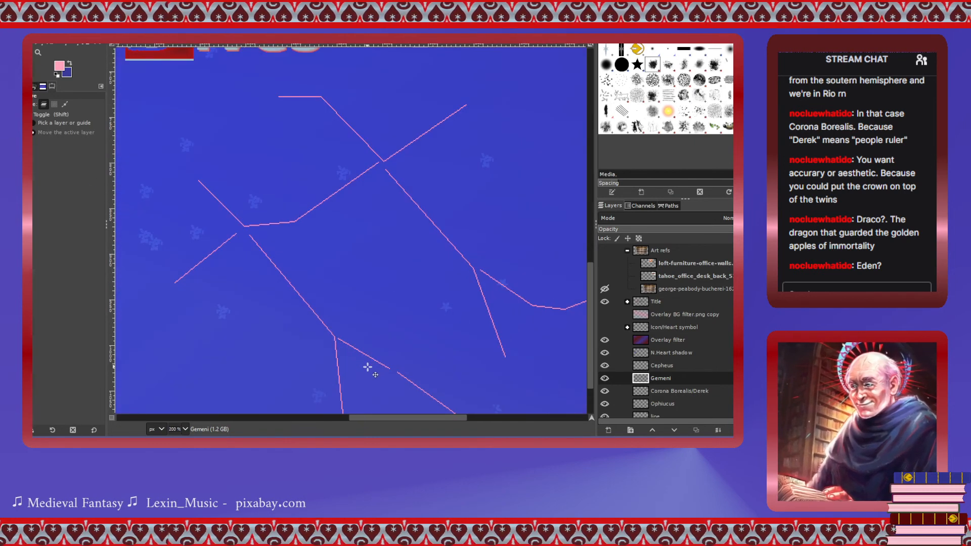
scroll(368, 368, down, 2)
scroll(369, 368, up, 1)
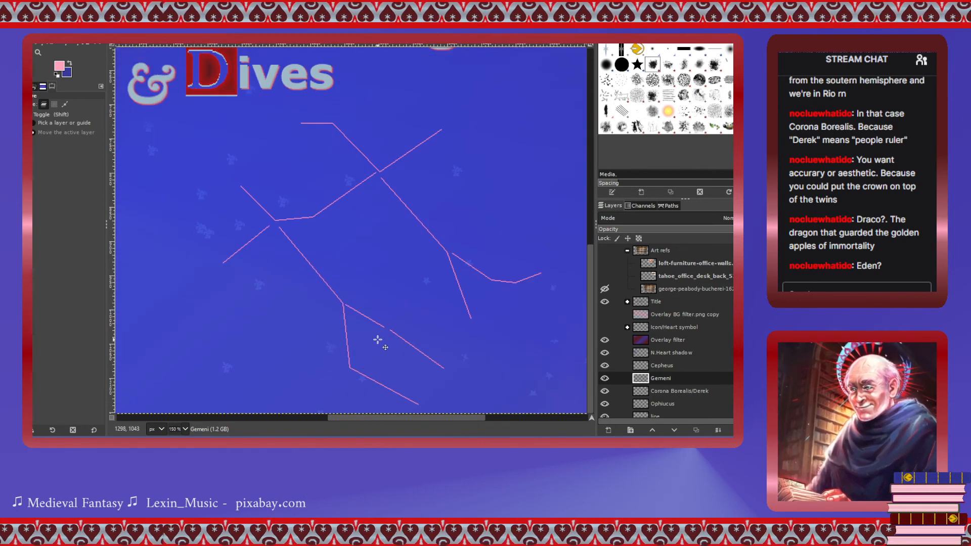
scroll(378, 340, down, 1)
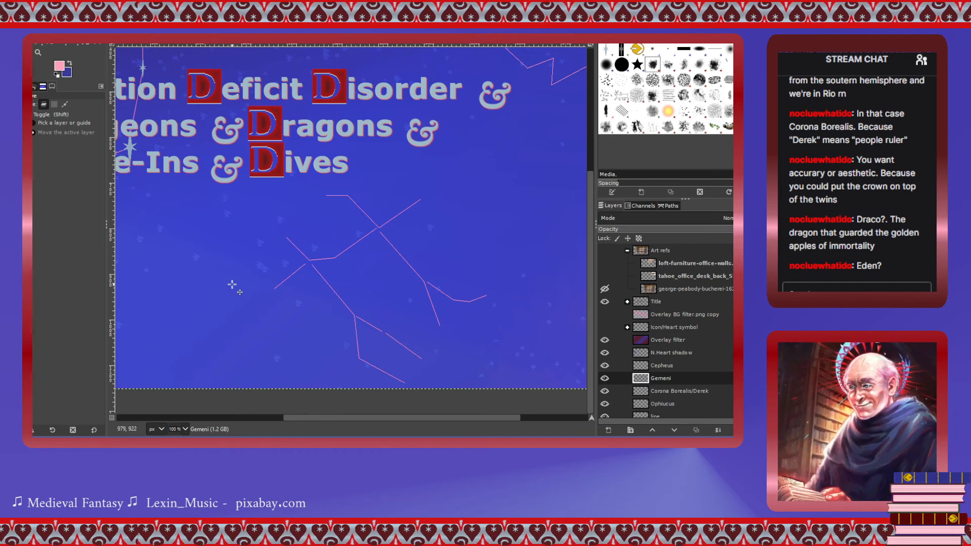
key(ctrl+v)
drag(354, 221, 341, 269)
key(ctrl+v)
key(ctrl+v)
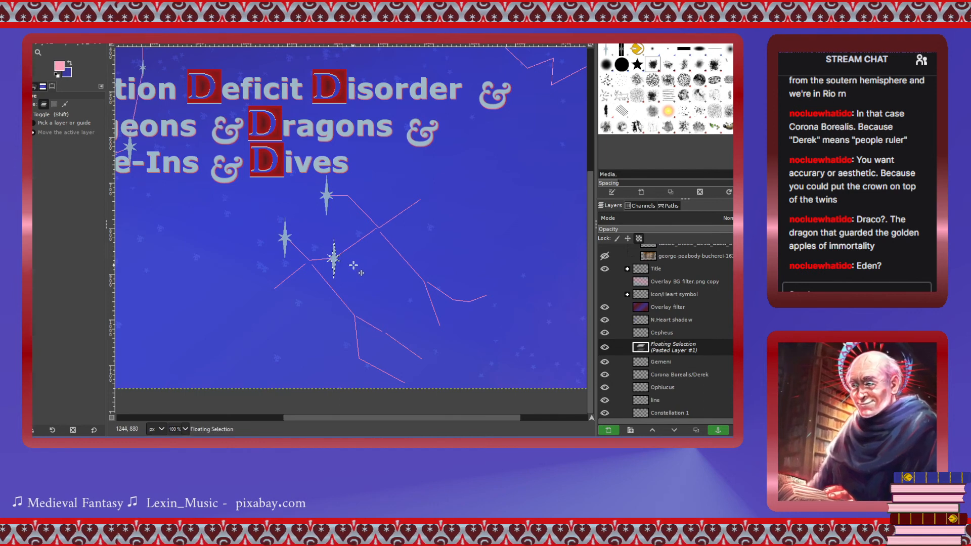
Paste another star, scale it to 15 × 44 px and centre it on the junction at the lower-left figure's shoulder.
key(ctrl+v)
key(shift+s)
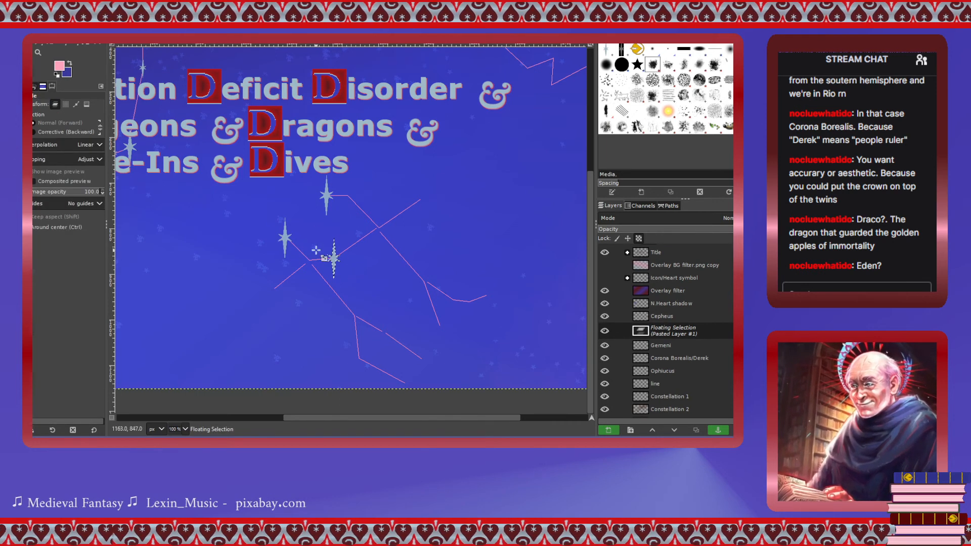
click(341, 266)
drag(340, 266, 317, 269)
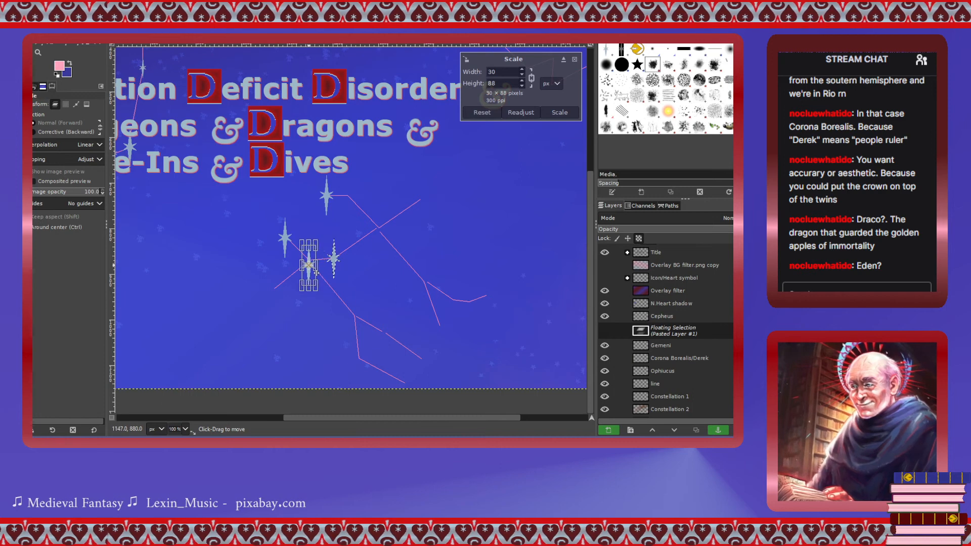
double_click(493, 71)
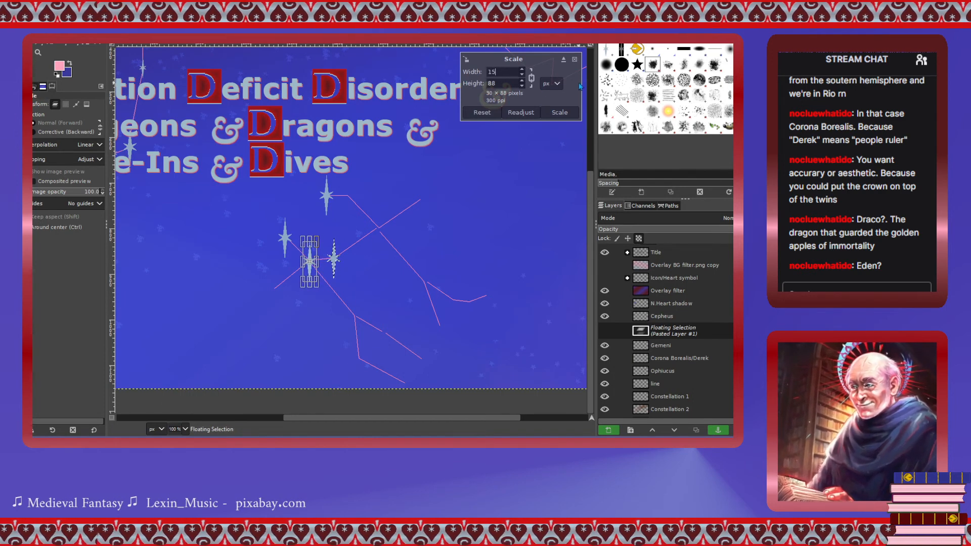
key(Return)
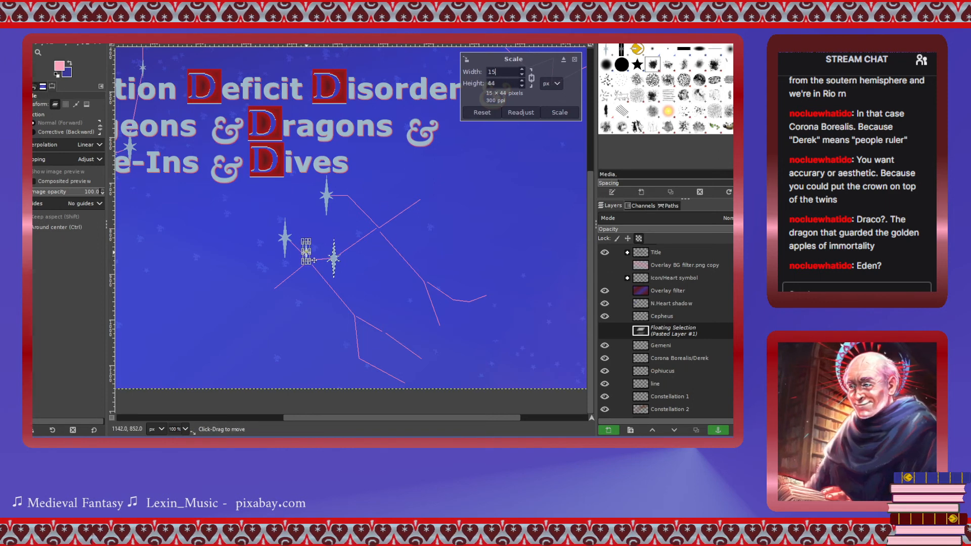
scroll(307, 267, up, 2)
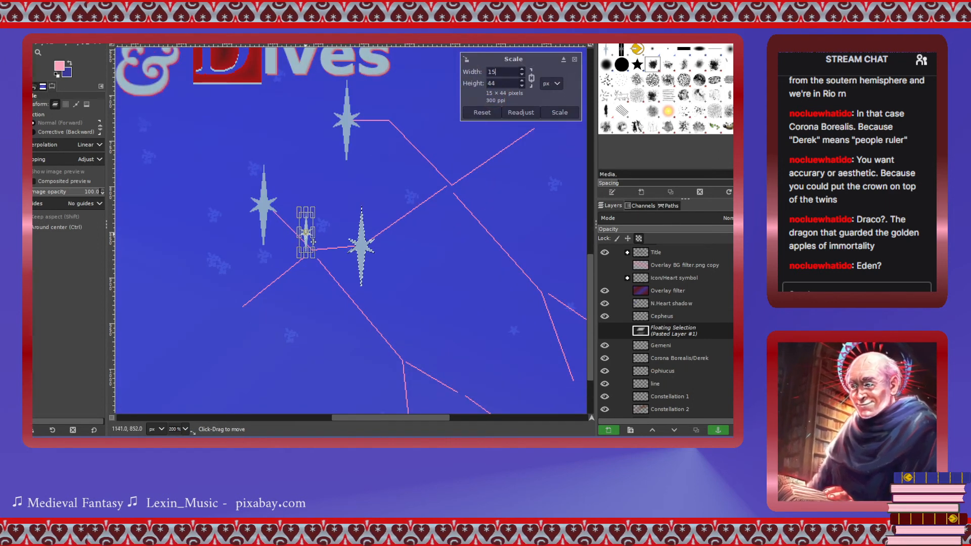
drag(314, 242, 321, 260)
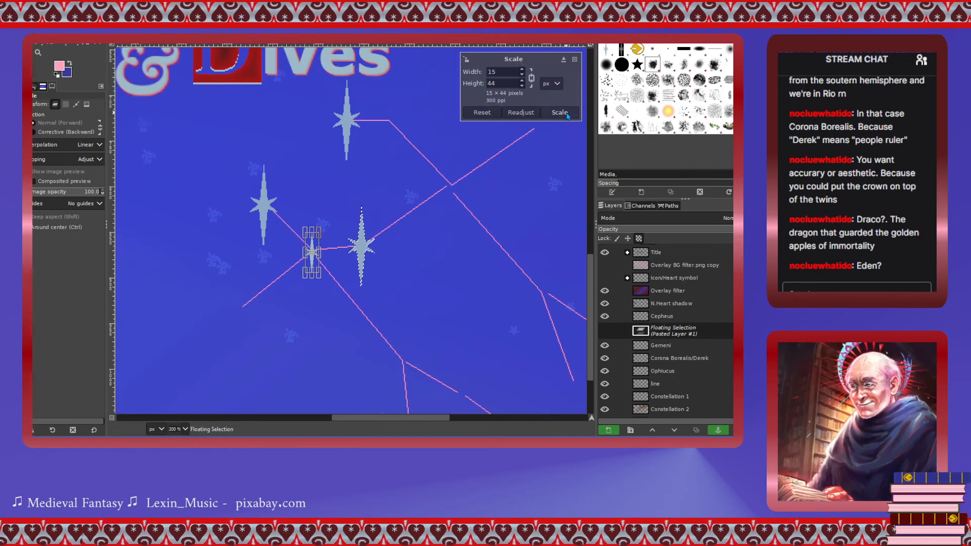
click(559, 113)
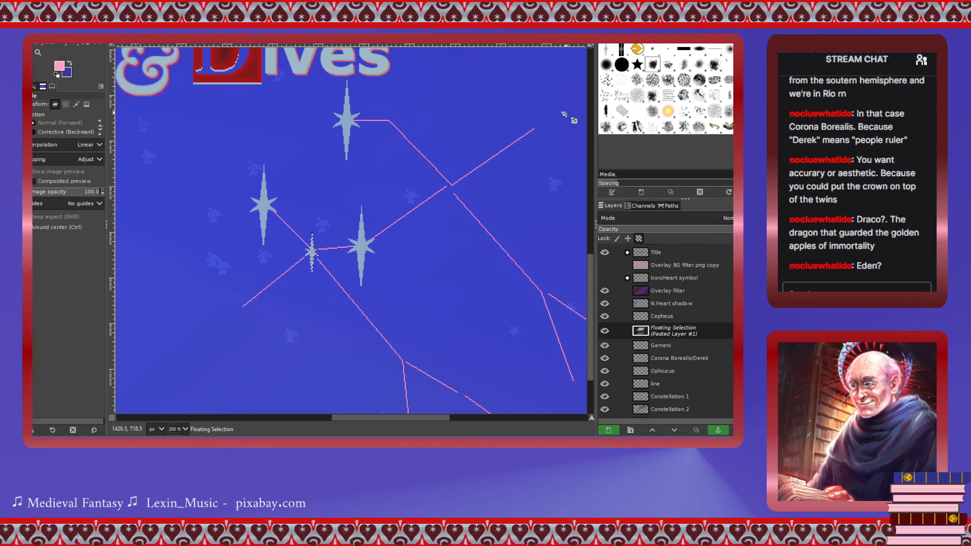
Copy the 15 × 44 px star and place copies on the remaining upper Gemeni vertices, including the line crossing and both arm ends.
key(ctrl+c)
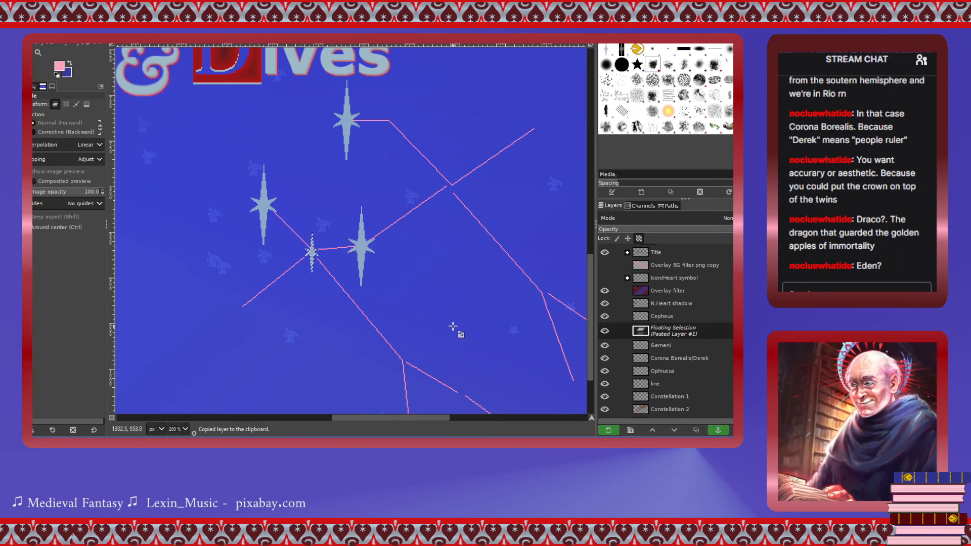
scroll(459, 322, down, 1)
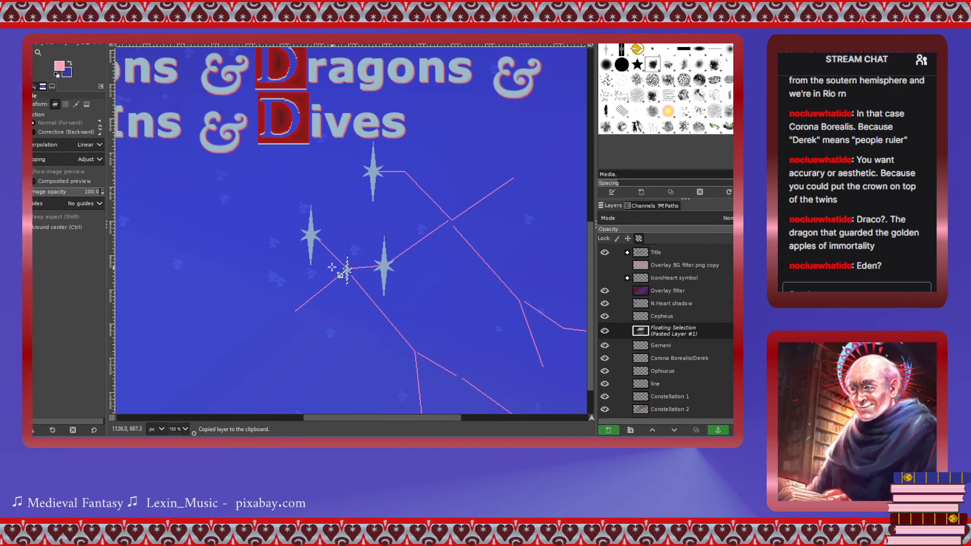
key(m)
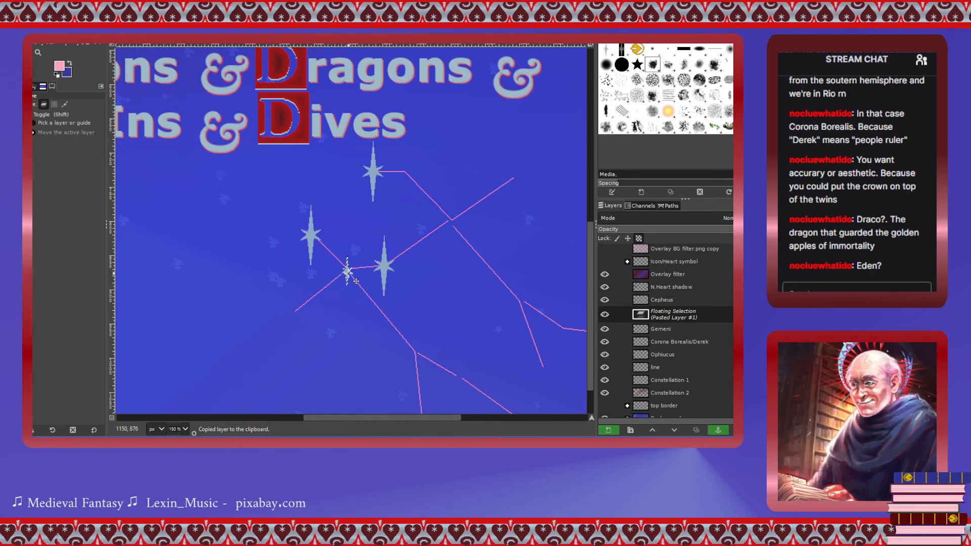
drag(345, 271, 403, 171)
scroll(488, 228, down, 2)
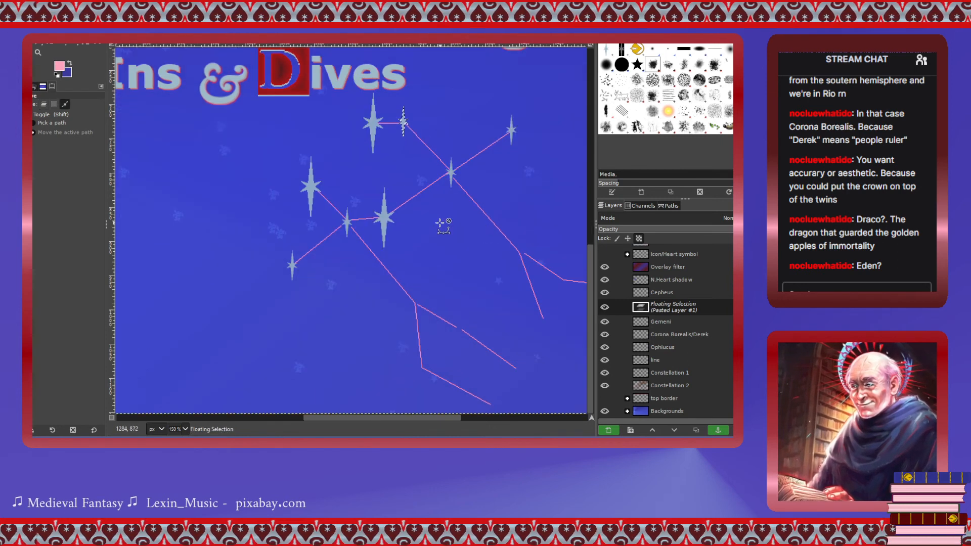
Place small star copies on all vertices and ends of both figures' legs, and anchor the last one to the Gemeni layer.
drag(400, 114, 516, 252)
scroll(516, 252, right, 3)
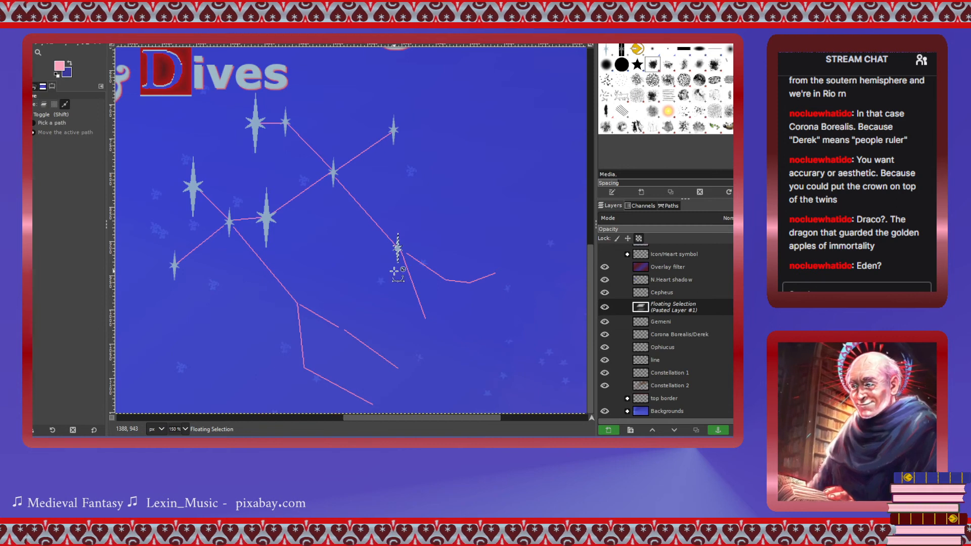
drag(408, 258, 380, 412)
key(ctrl+v)
key(ctrl+v)
key(ctrl+v)
key(ctrl+v)
key(ctrl+v)
key(ctrl+v)
key(ctrl+v)
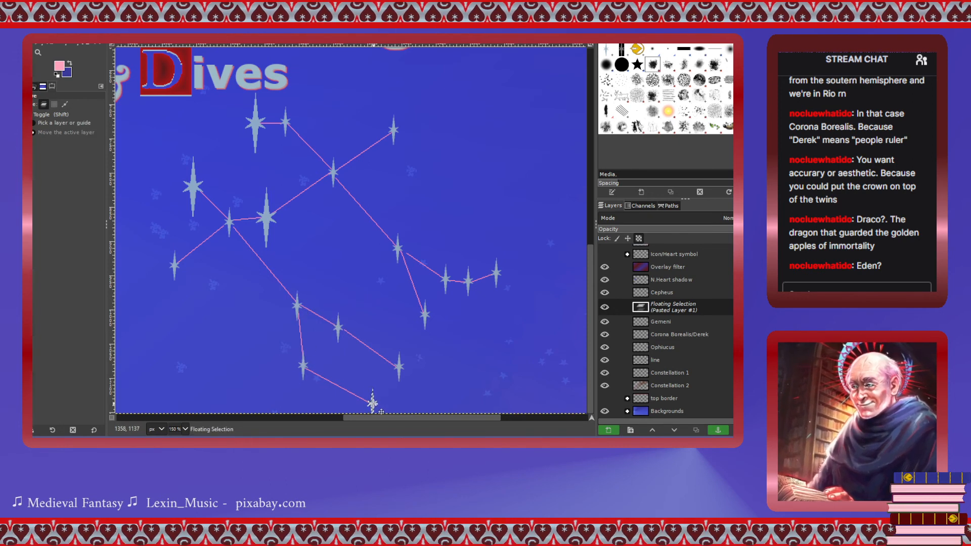
key(ctrl+v)
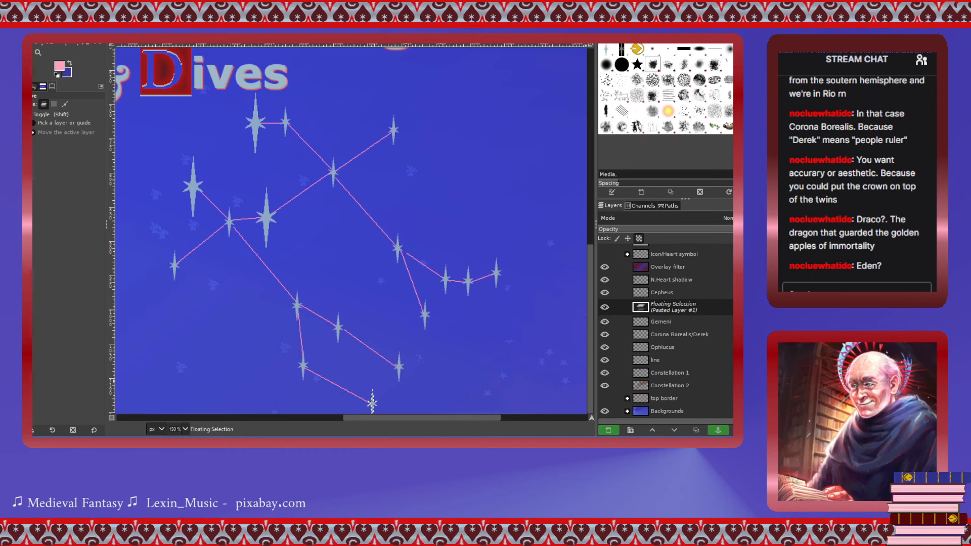
key(ctrl+h)
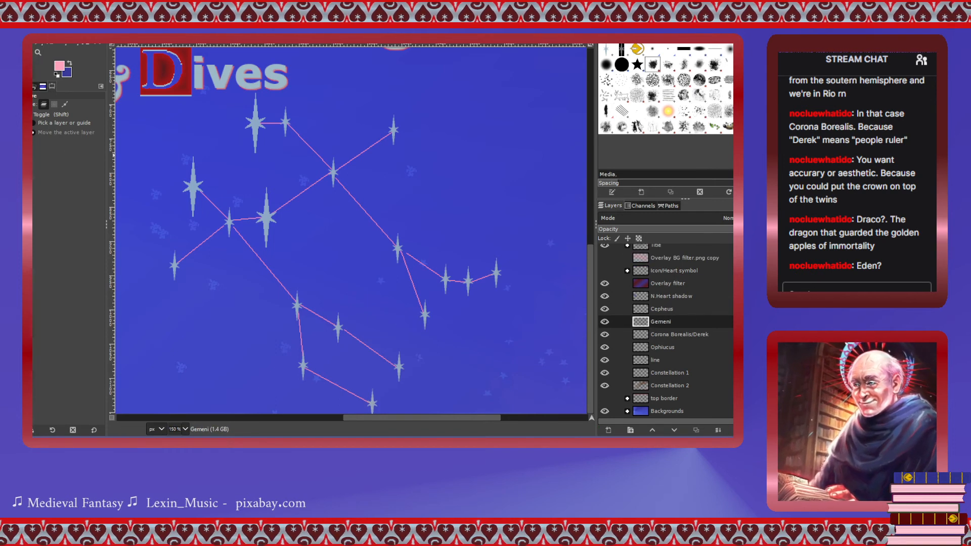
Copy the full-size star at the upper-left line end of Gemeni and make the Cepheus layer active.
key(u)
click(194, 187)
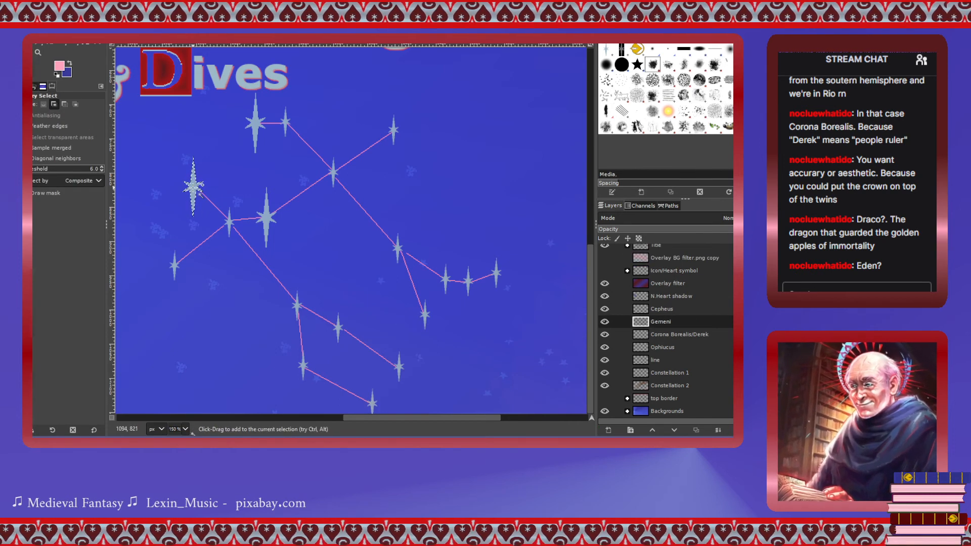
key(ctrl+c)
click(642, 310)
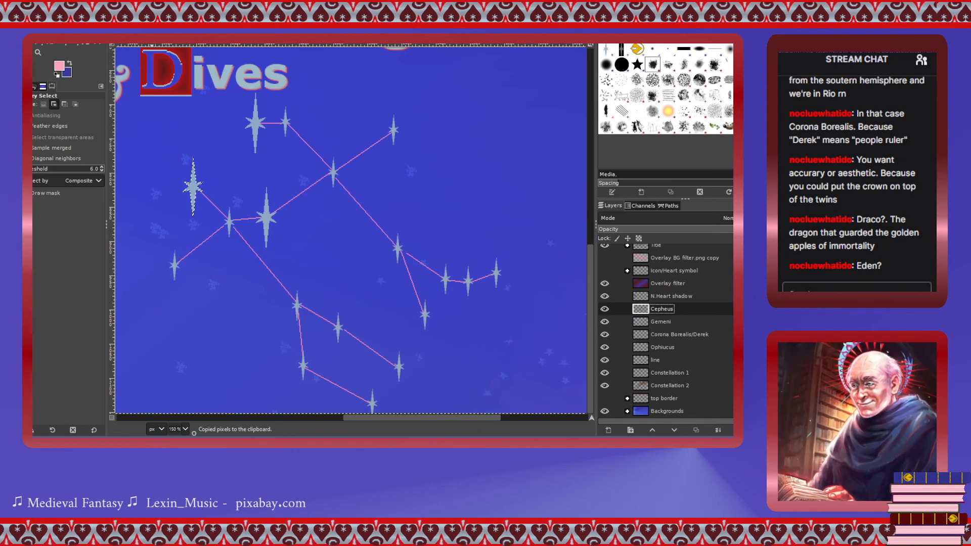
scroll(419, 228, up, 10)
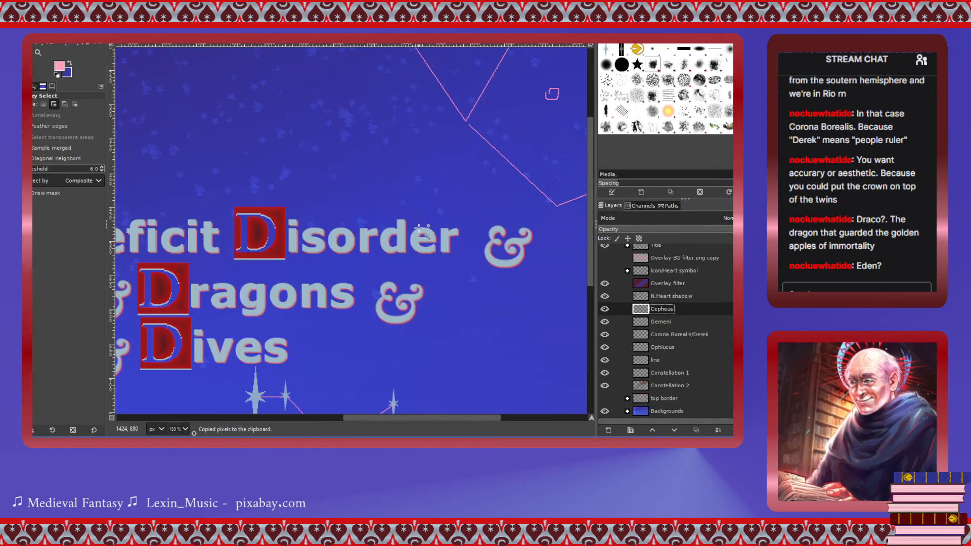
ctrl+scroll(419, 229, down, 1)
ctrl+scroll(419, 228, up, 1)
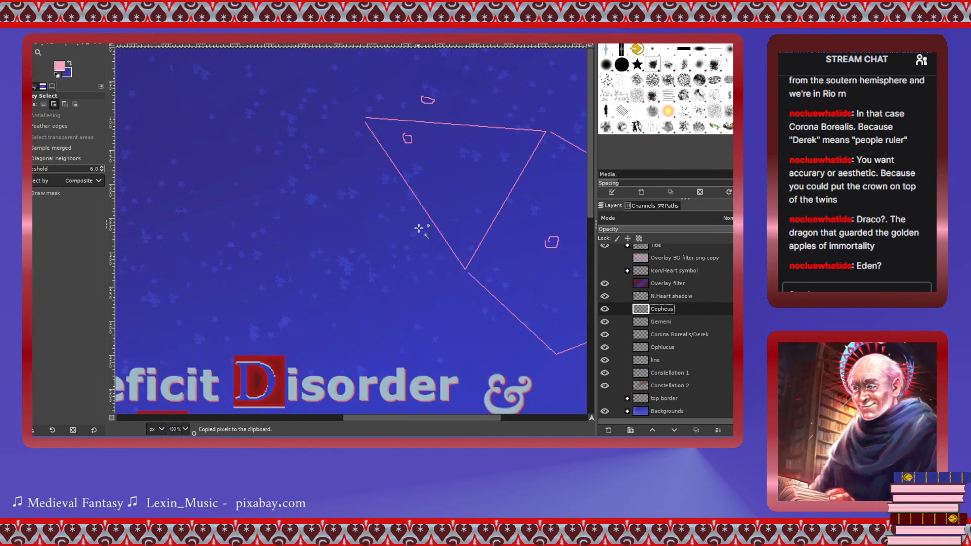
scroll(419, 228, left, 5)
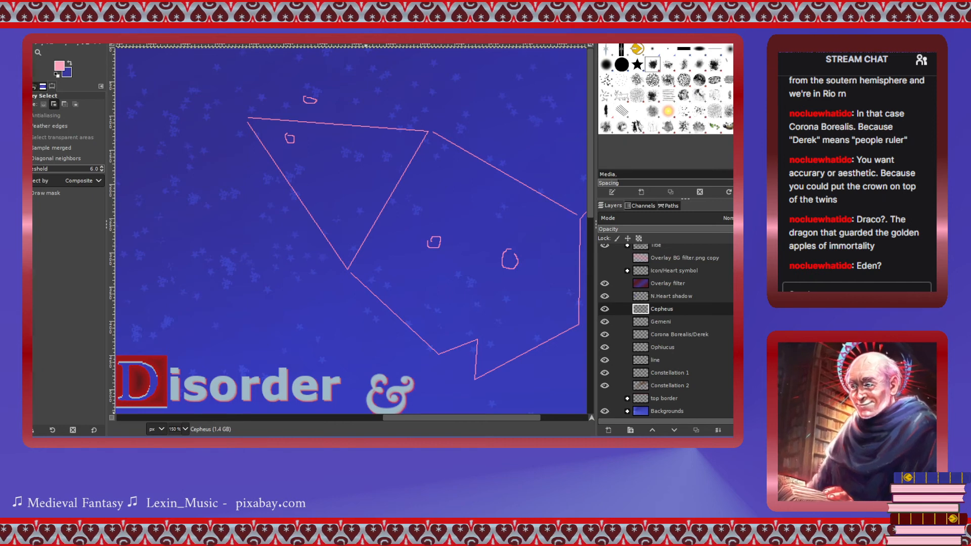
drag(420, 418, 457, 420)
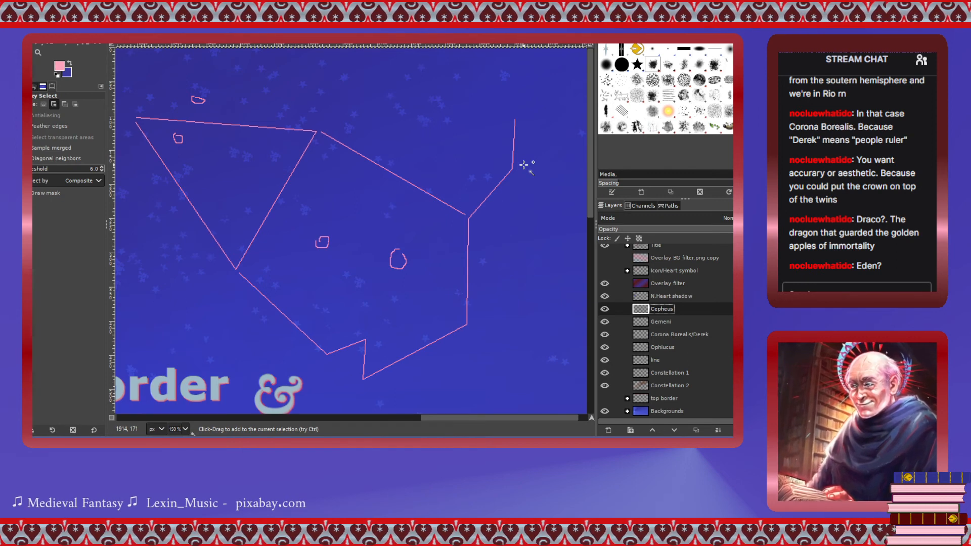
Place full-size stars on Cepheus at the right-hand tail's tip and bend, the marker inside the triangle, and the triangle's upper-left corner.
key(ctrl+v)
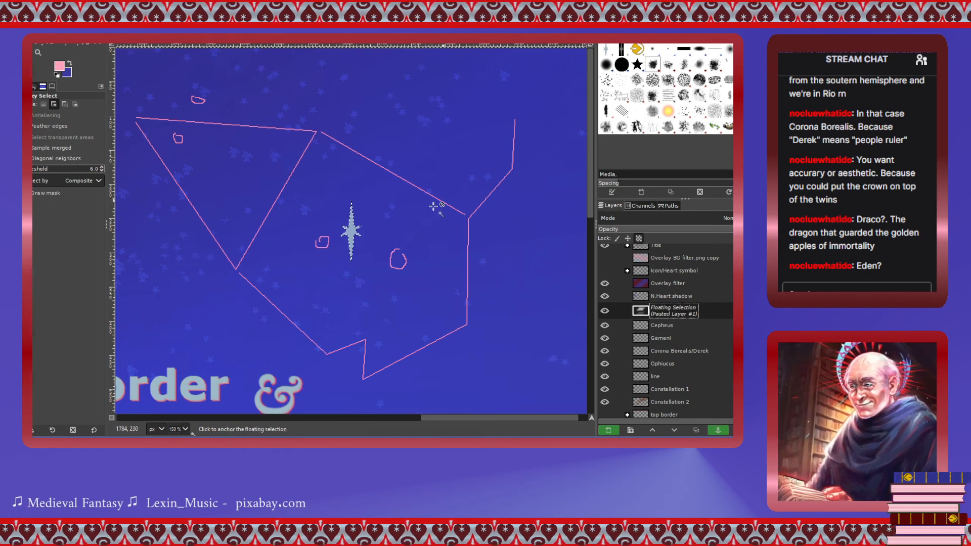
key(ctrl+h)
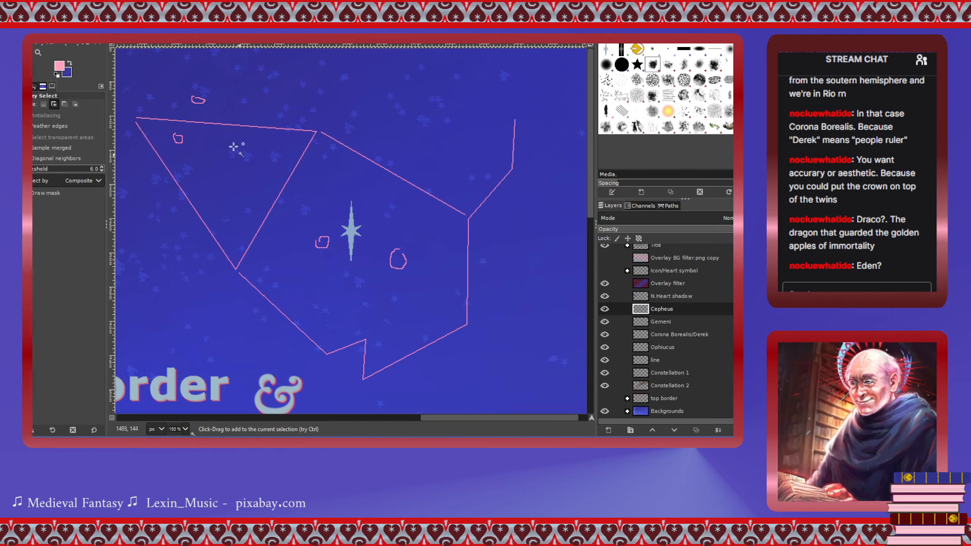
key(ctrl)
key(ctrl+v)
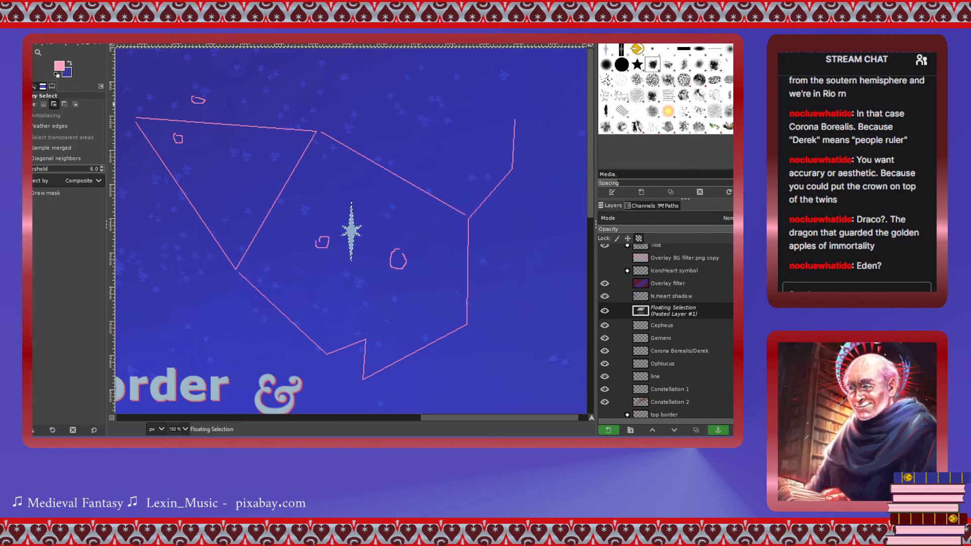
key(m)
drag(353, 238, 513, 178)
key(ctrl)
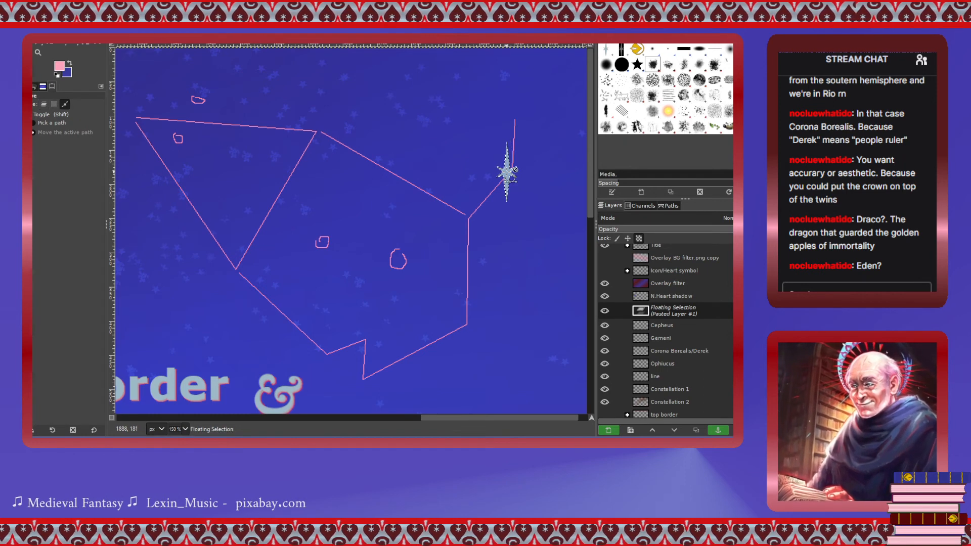
key(ctrl+v)
drag(508, 175, 143, 119)
key(ctrl+v)
key(ctrl+v)
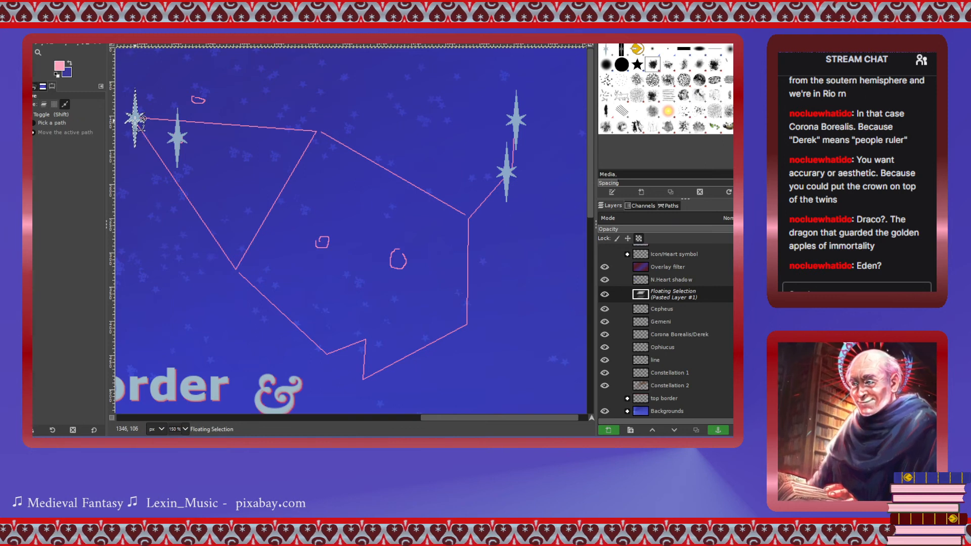
Scale another pasted star to 15 × 44 px, place it on the marker above the triangle's upper edge, and copy it.
key(shift+s)
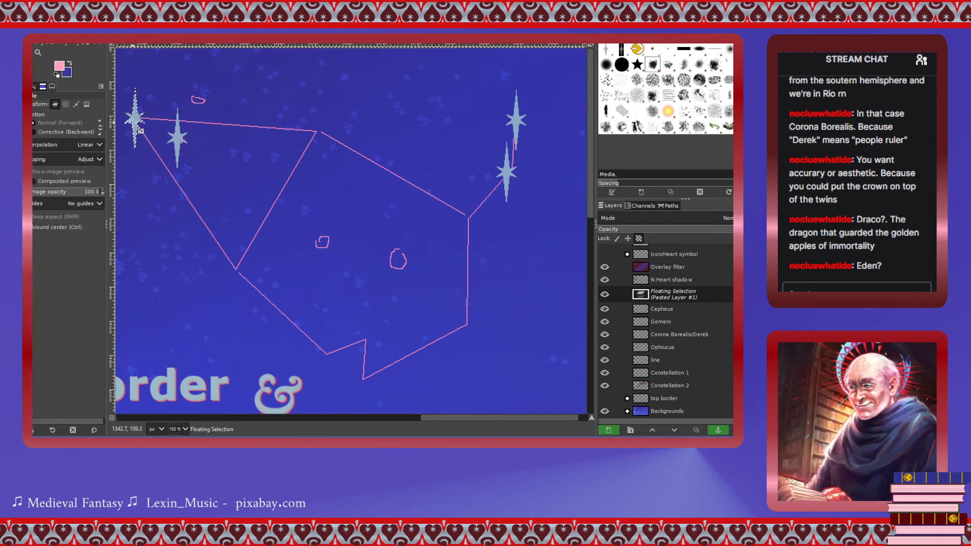
click(135, 120)
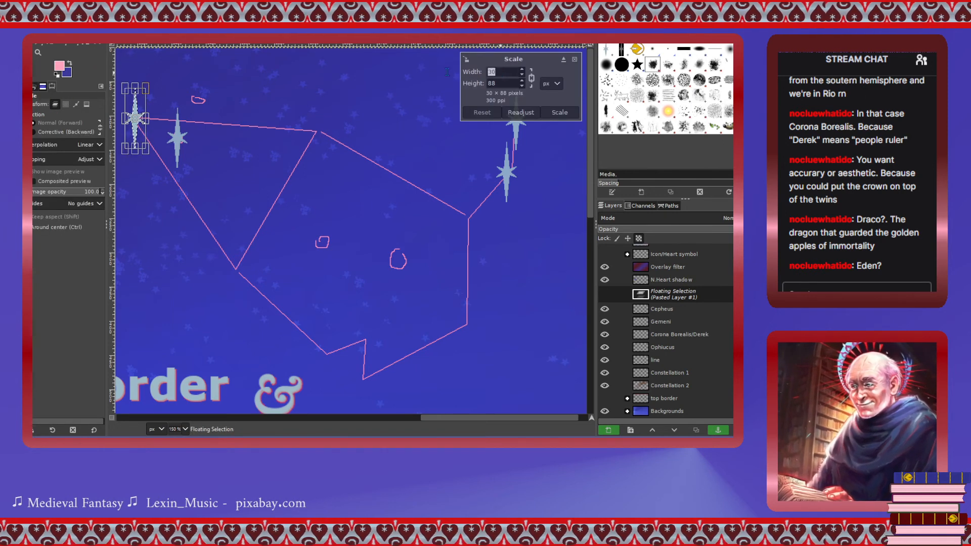
text(15)
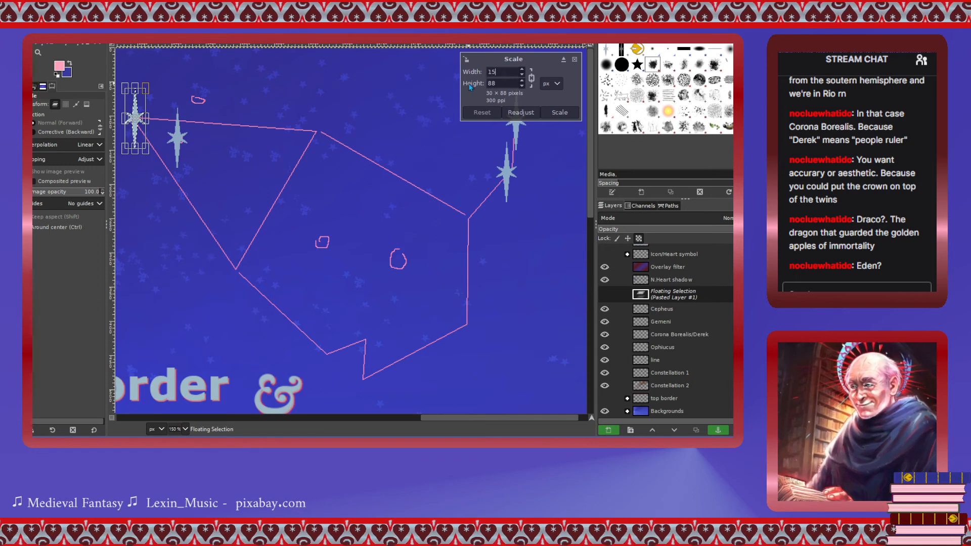
key(Return)
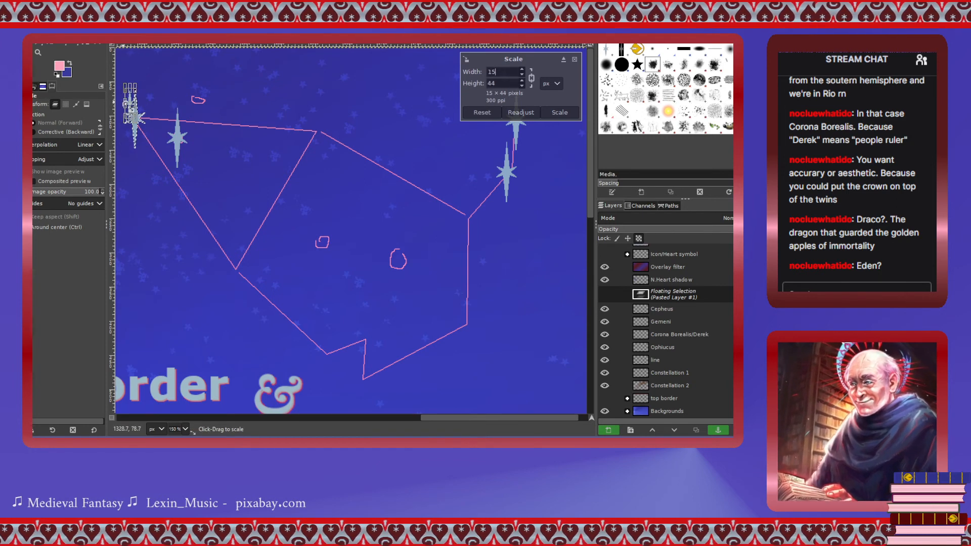
scroll(141, 117, up, 1)
drag(137, 109, 228, 106)
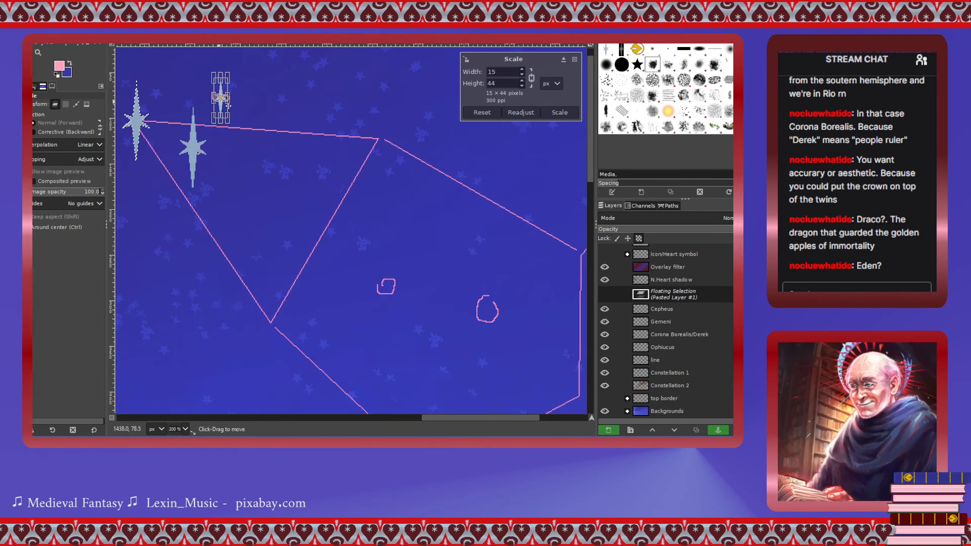
click(560, 113)
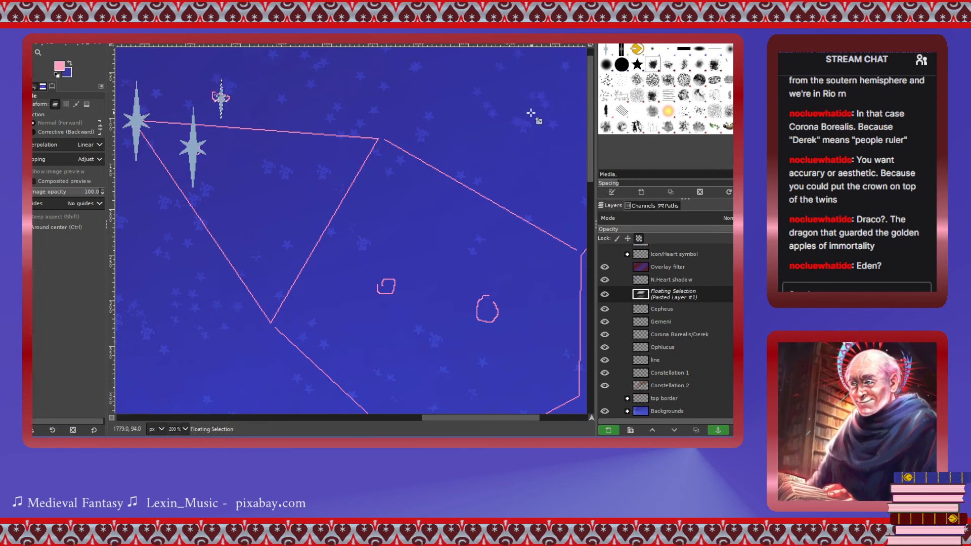
key(ctrl+c)
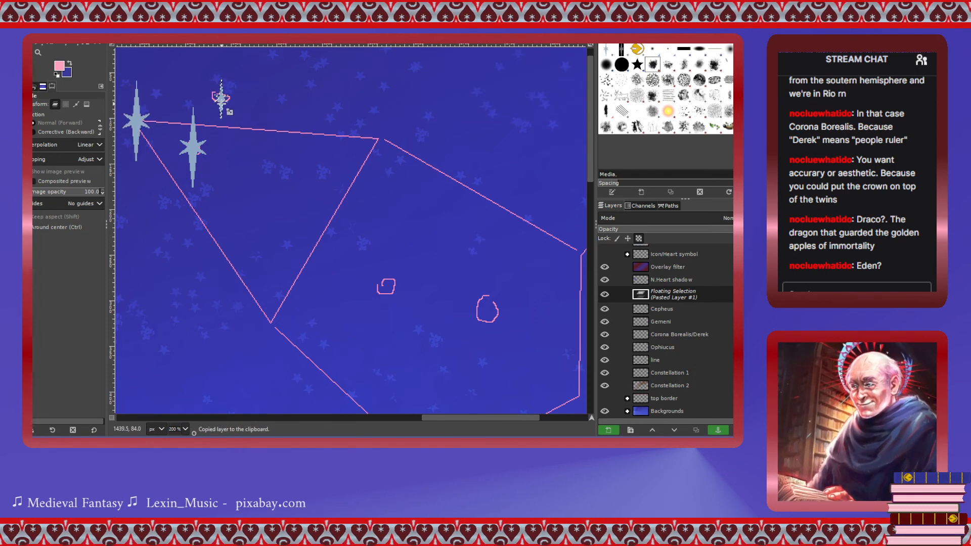
Place small star copies on the triangle's two remaining corners and on the circled markers inside the Cepheus outline.
key(m)
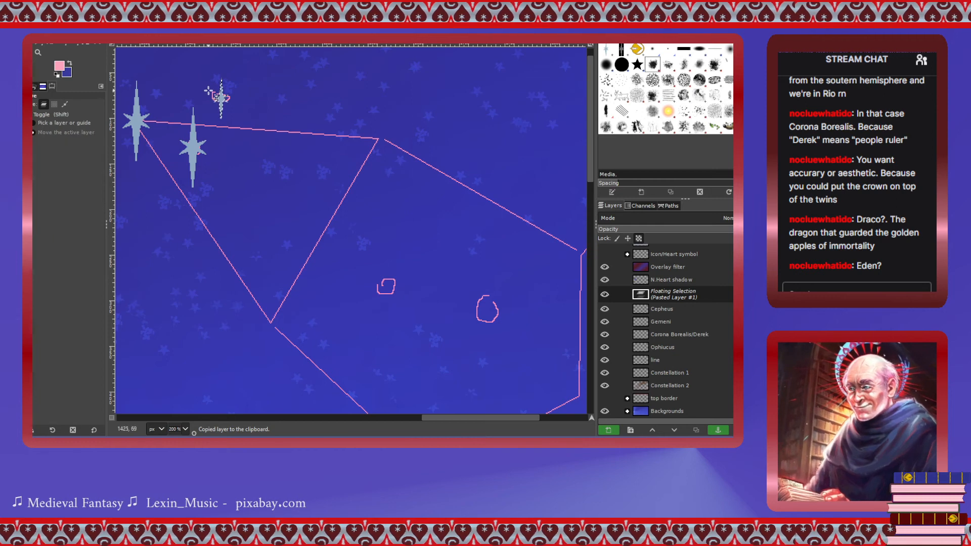
drag(218, 98, 274, 320)
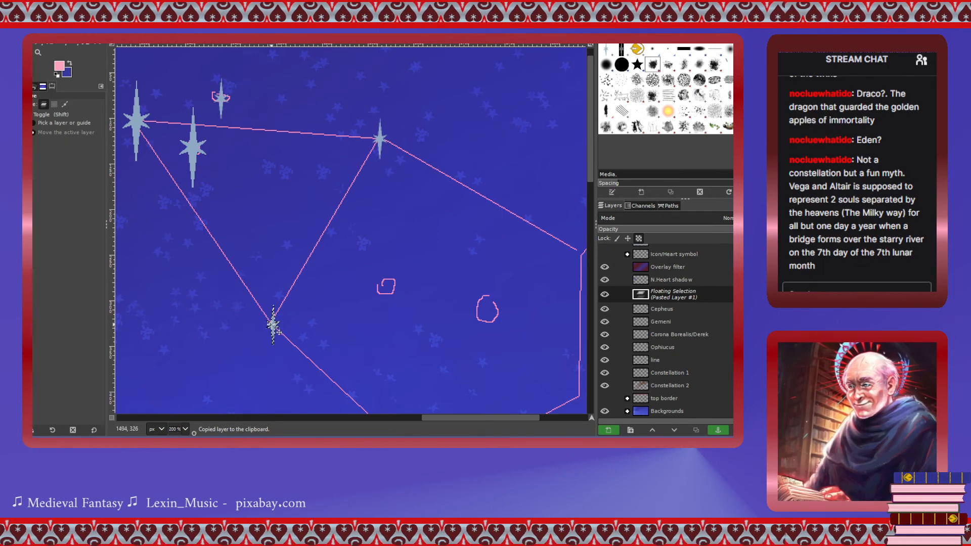
scroll(292, 317, down, 3)
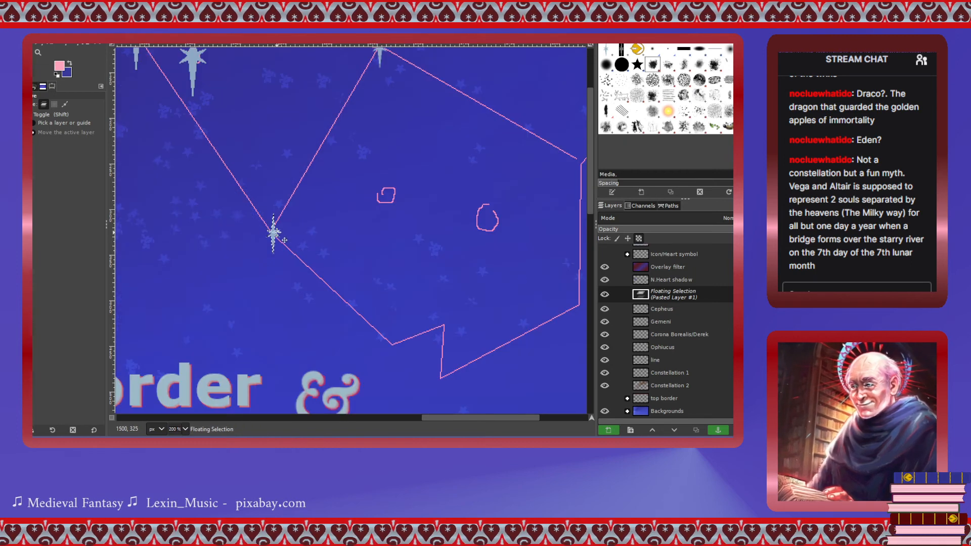
key(ctrl+v)
drag(273, 233, 387, 194)
key(ctrl+v)
Place small star copies on the Cepheus outline's lower zigzag vertices and both right-side corners, and anchor the last one to the layer.
drag(387, 194, 397, 353)
key(ctrl+v)
key(ctrl+v)
key(ctrl+v)
drag(398, 354, 587, 306)
key(ctrl+v)
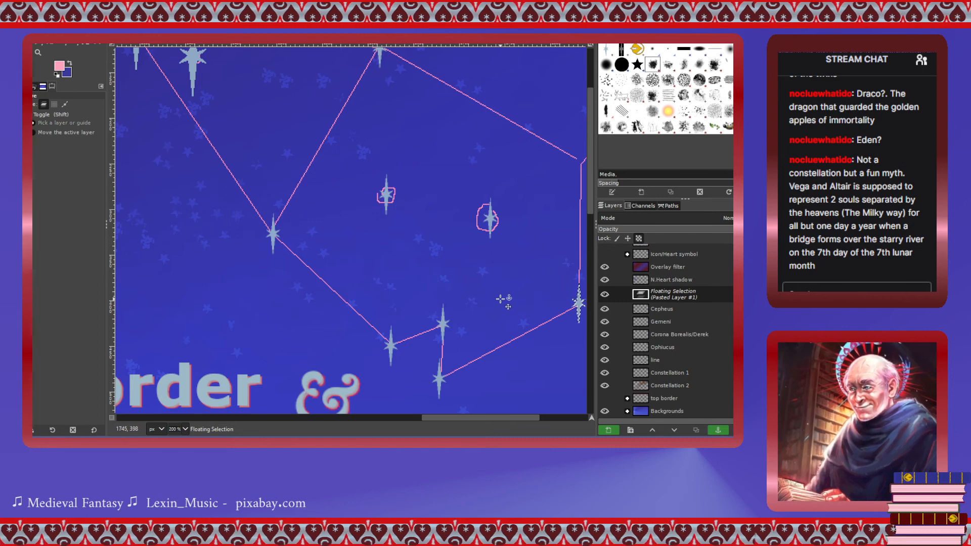
scroll(503, 300, right, 3)
drag(469, 311, 469, 169)
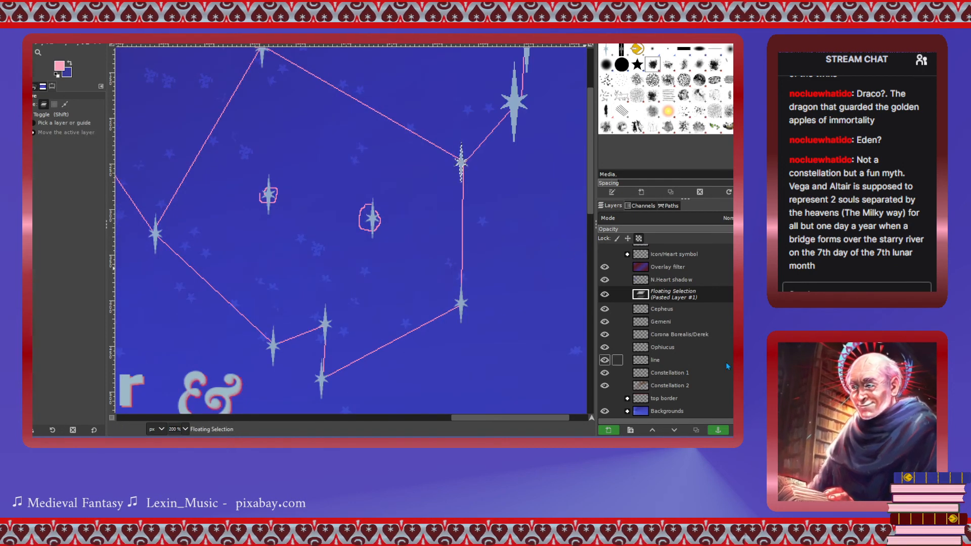
key(ctrl+h)
Paste a small star on the Corona Borealis/Derek layer, move it onto the arc's empty lower-left bend, and anchor it.
key(1)
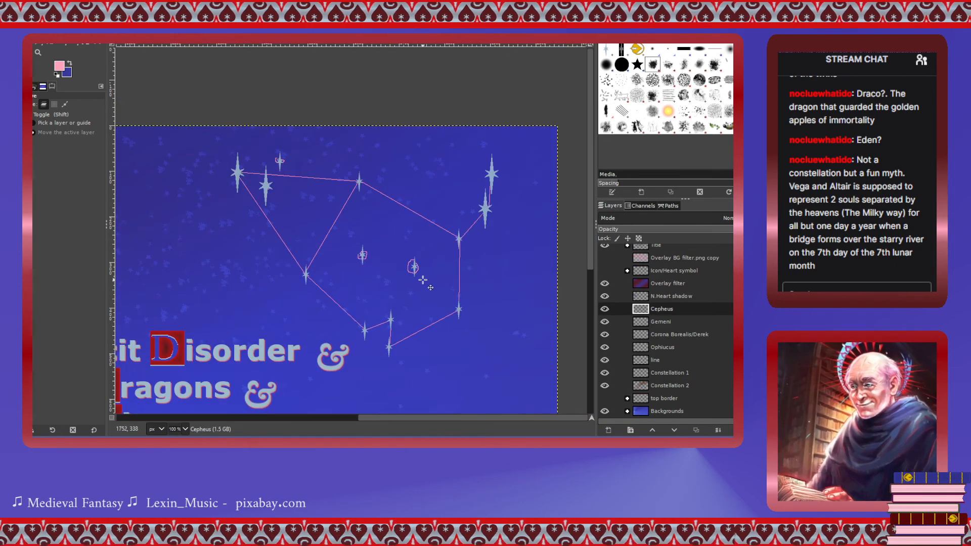
scroll(422, 279, down, 5)
scroll(296, 336, left, 10)
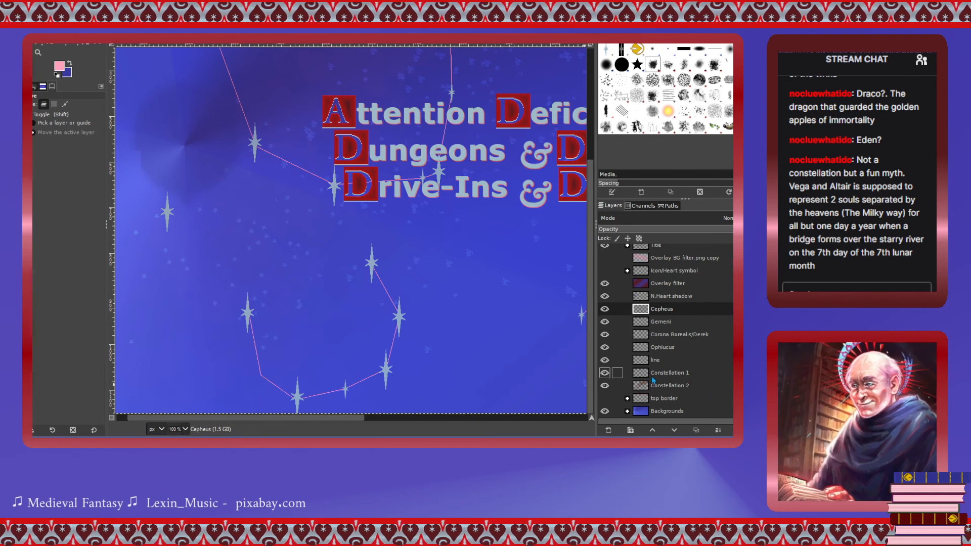
click(658, 335)
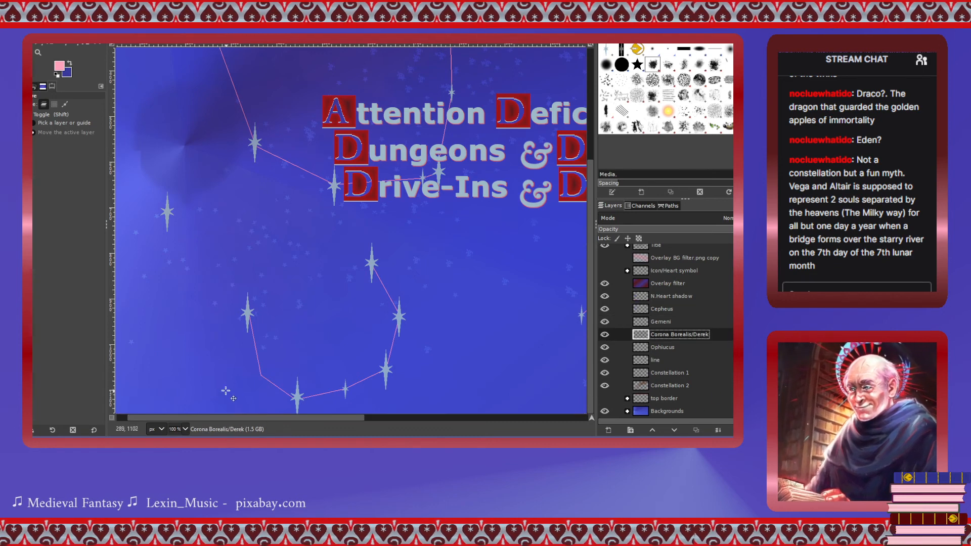
key(ctrl+v)
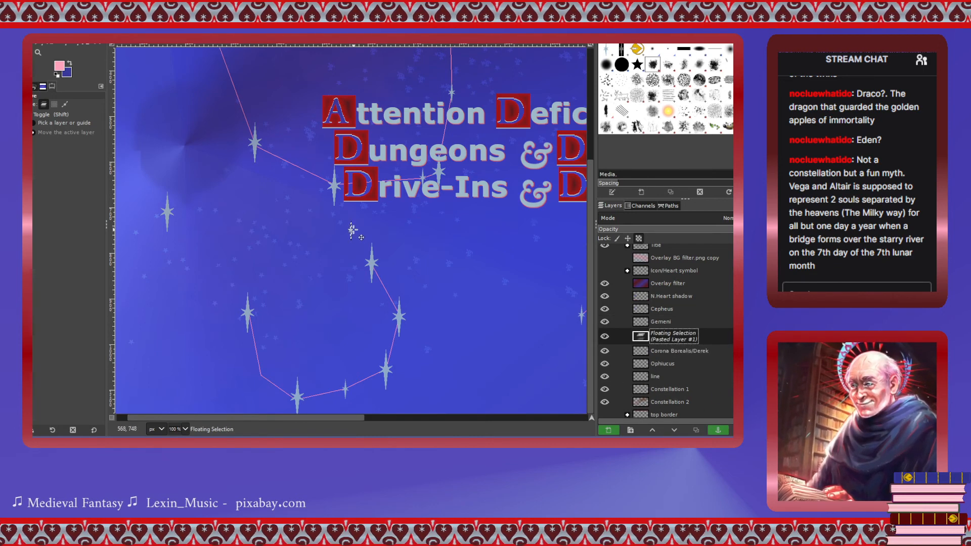
drag(352, 231, 262, 376)
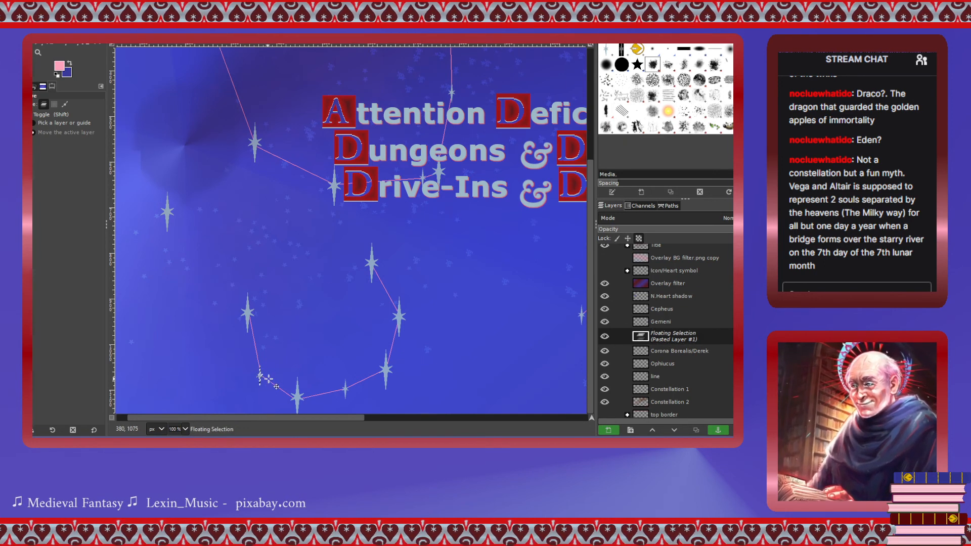
scroll(697, 404, down, 1)
key(ctrl+h)
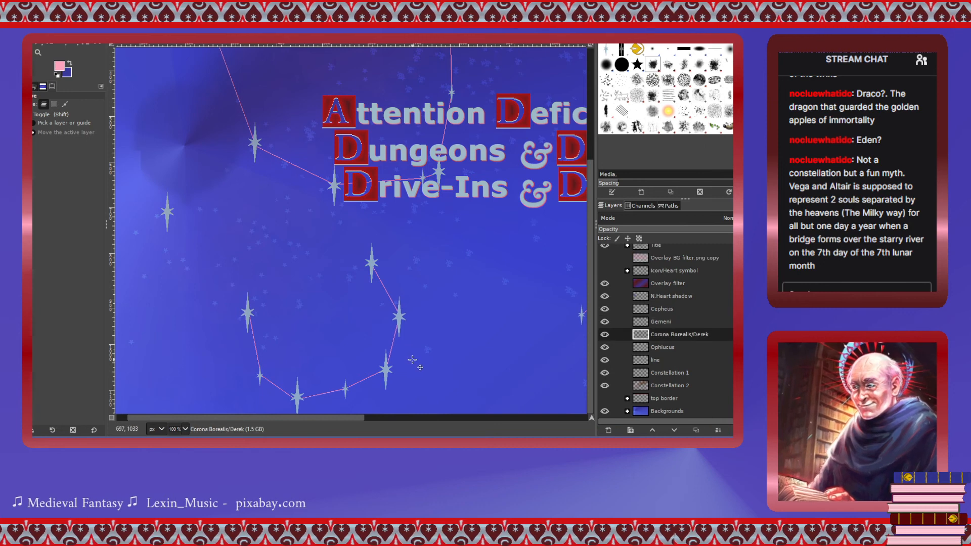
Save the banner image with the completed constellation stars in its existing XCF file.
scroll(409, 360, down, 2)
key(ctrl+s)
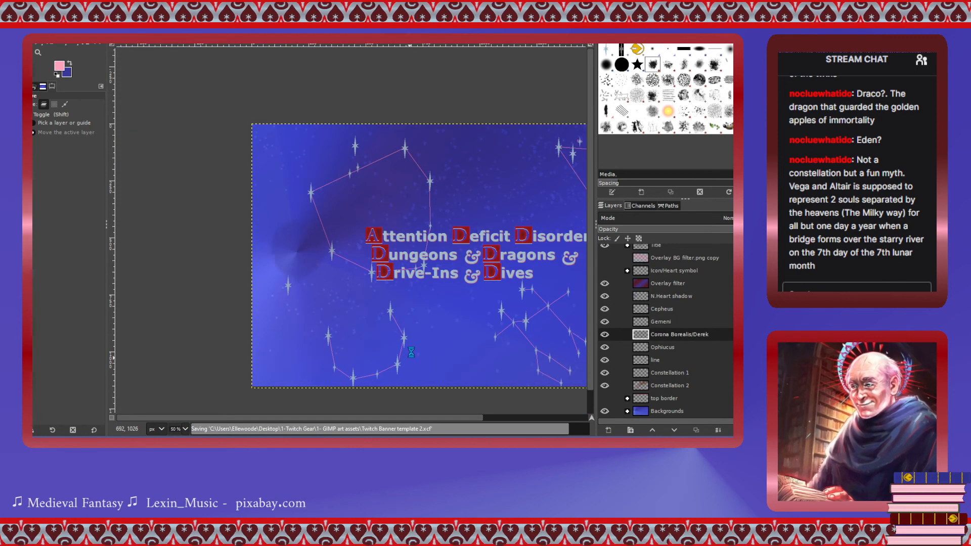
scroll(484, 338, right, 3)
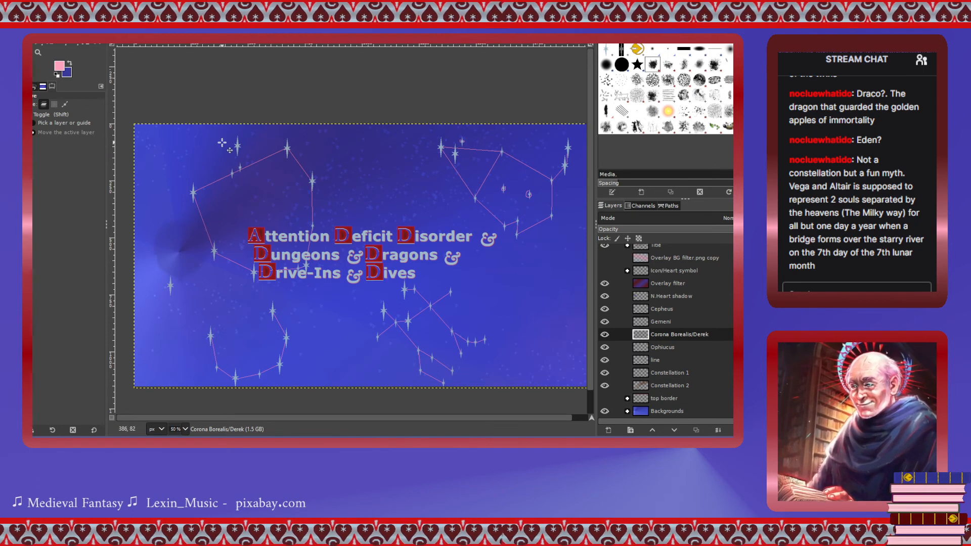
key(ctrl+s)
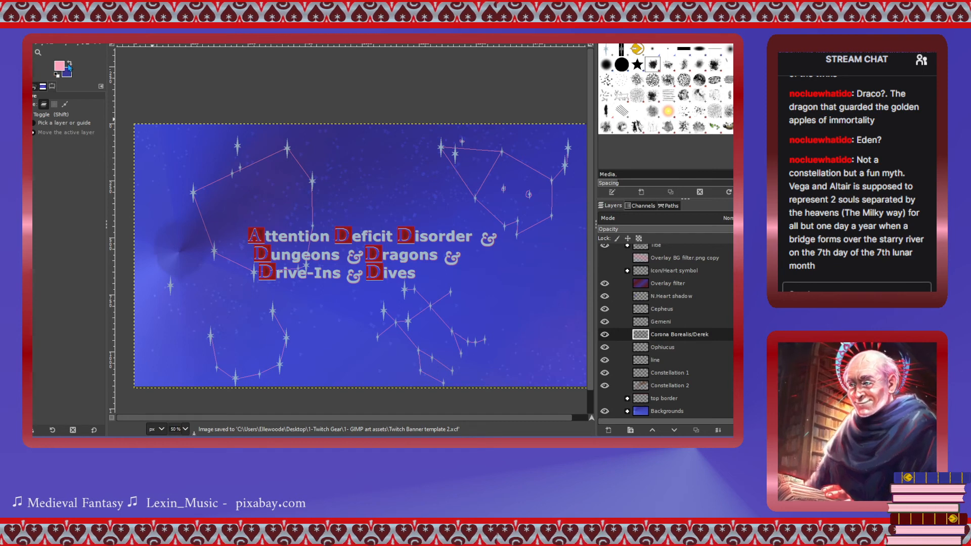
Make dark blue the foreground colour by swapping colours, and set the Pencil's opacity to 35.3.
click(70, 64)
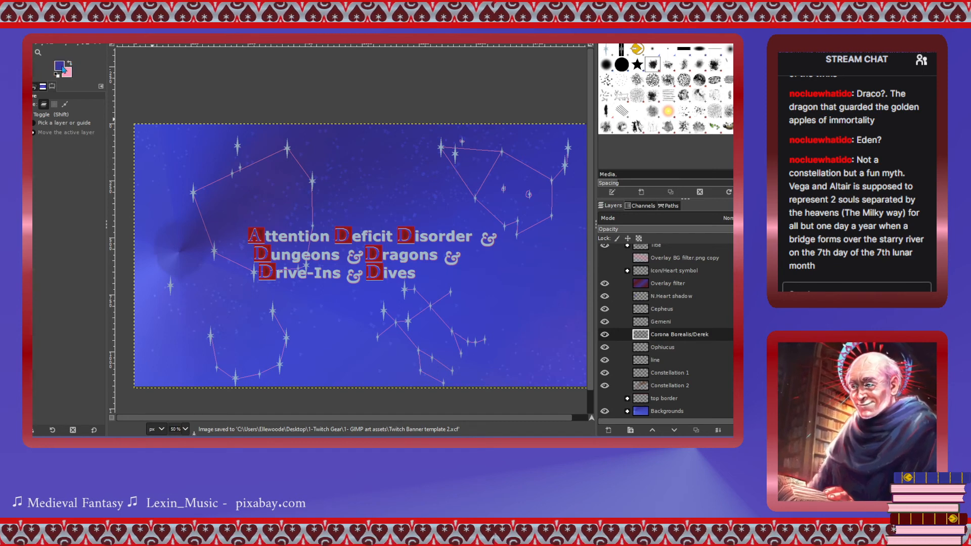
click(43, 45)
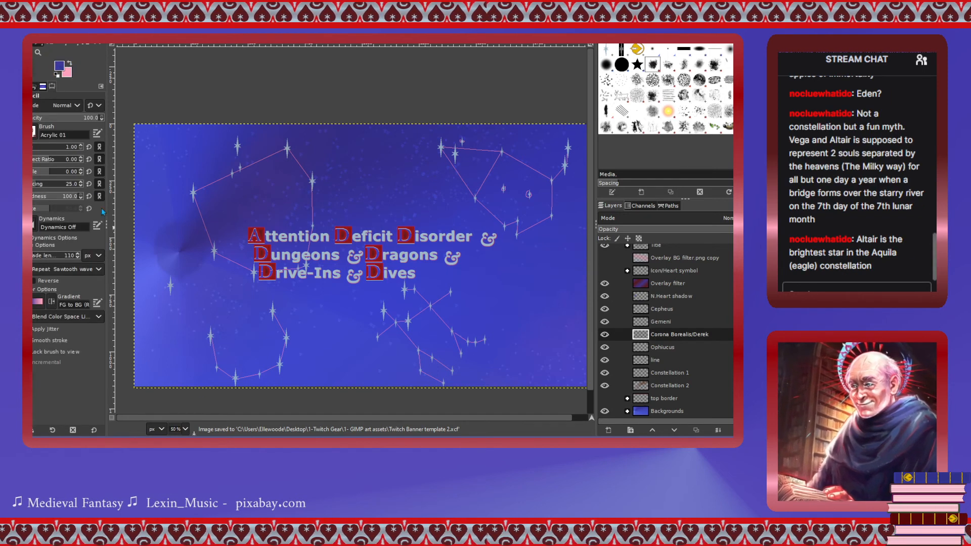
click(49, 119)
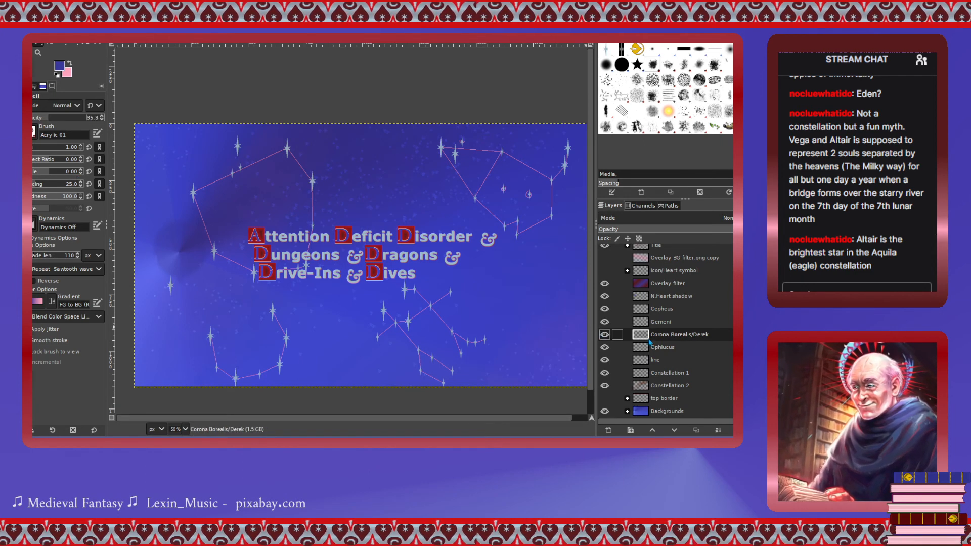
Add a layer named "Constellation lines" above Constellation 1, and toggle the line layer's visibility, leaving the guide outlines shown.
click(608, 361)
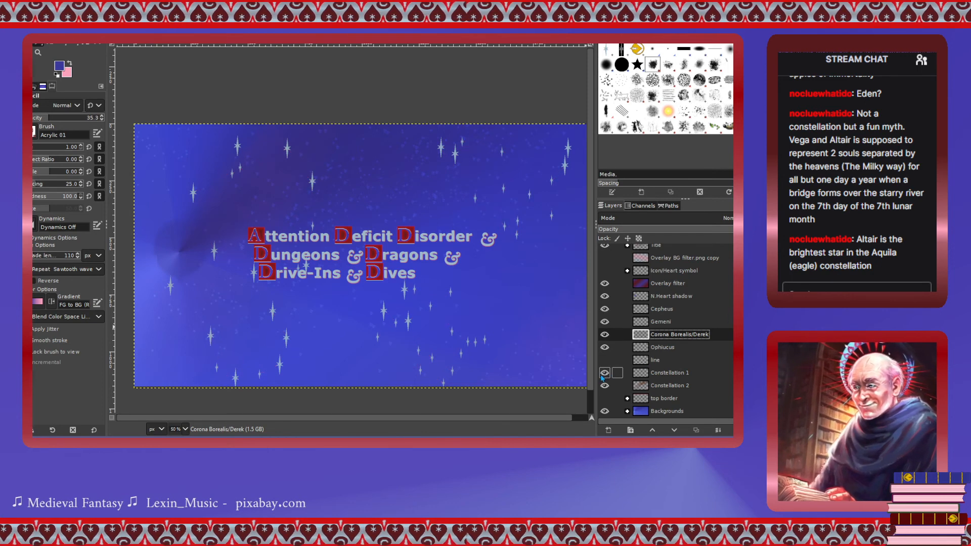
click(641, 374)
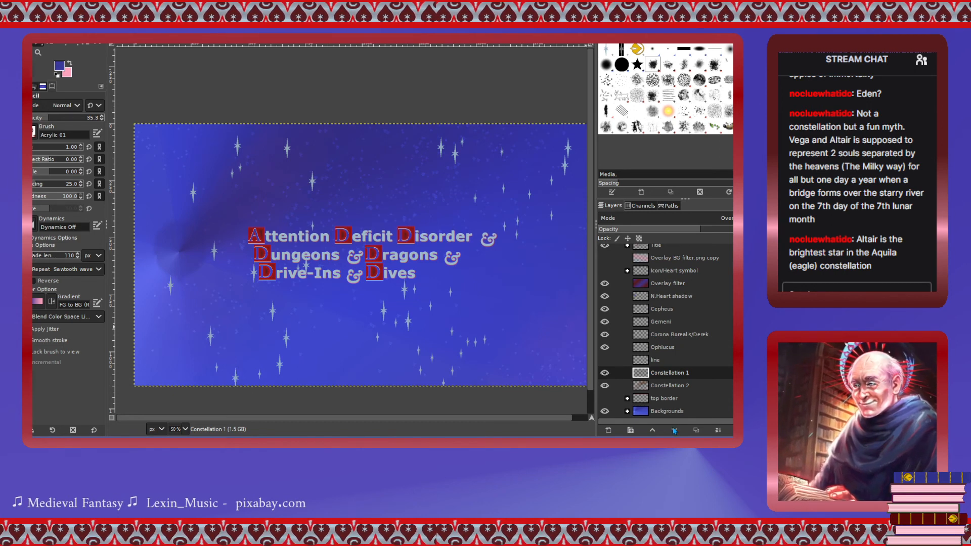
key(Return)
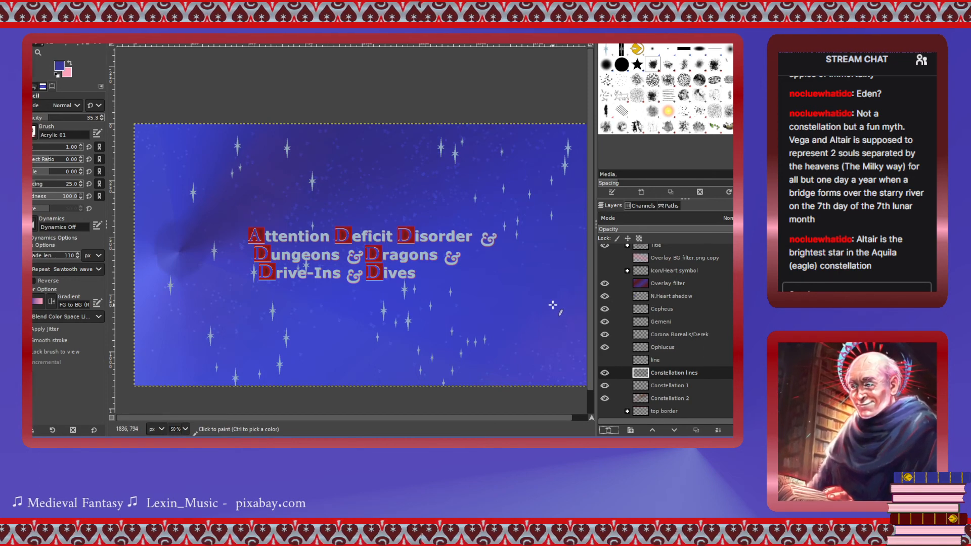
click(604, 359)
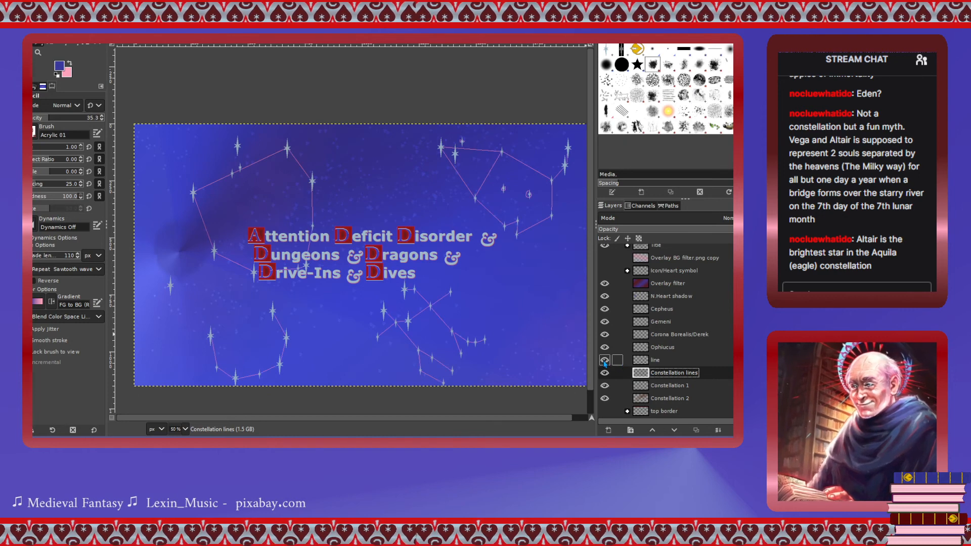
click(604, 361)
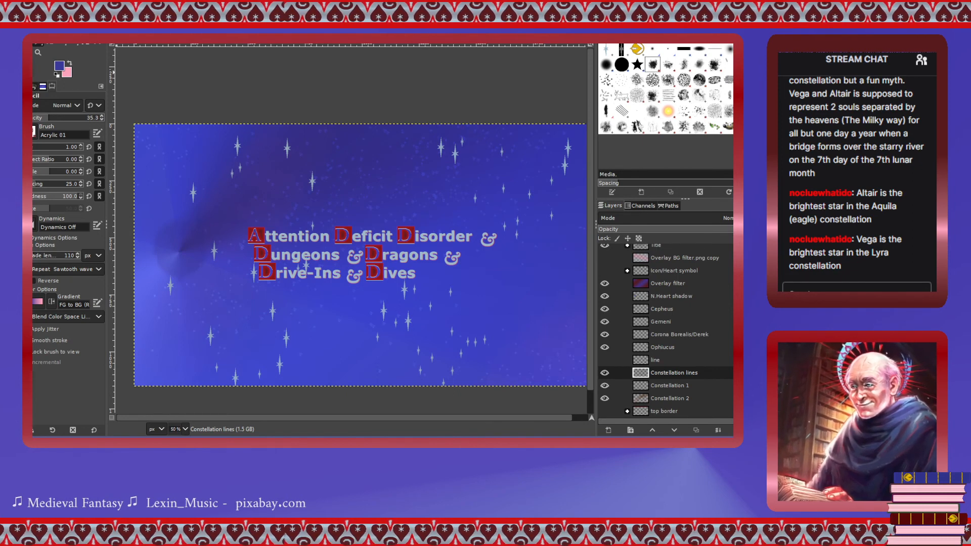
click(604, 373)
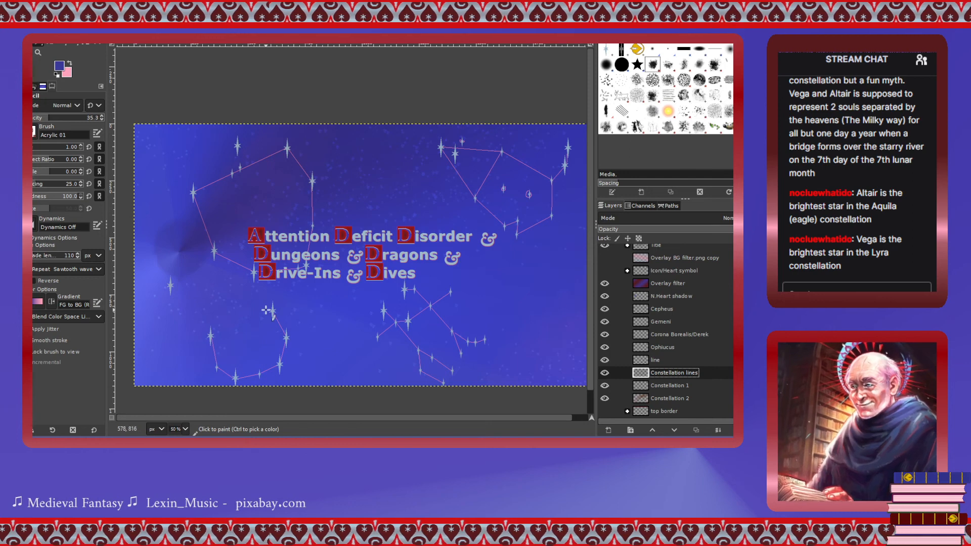
Try a straight size 3 pencil line from the lone leftmost star to the large outline's nearest corner star, and undo it.
key(1)
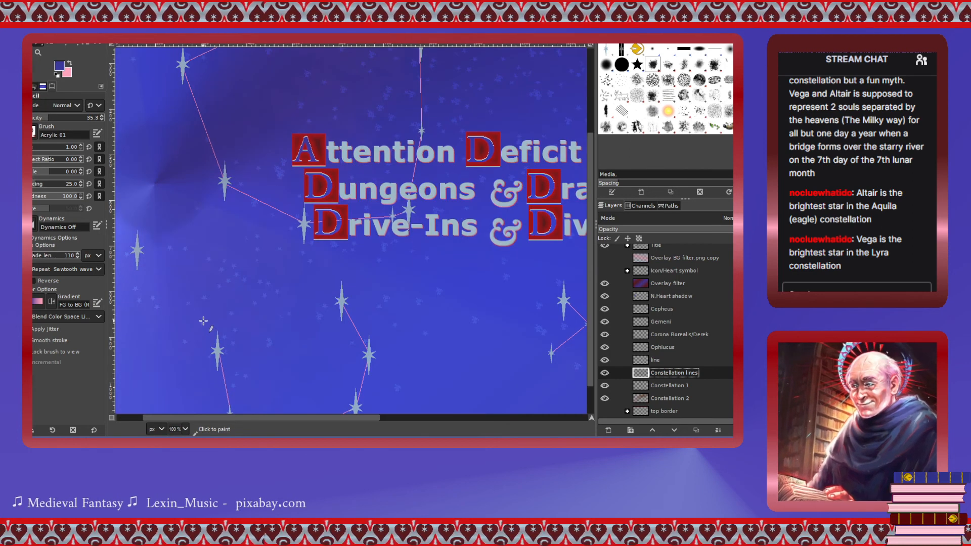
scroll(203, 320, left, 3)
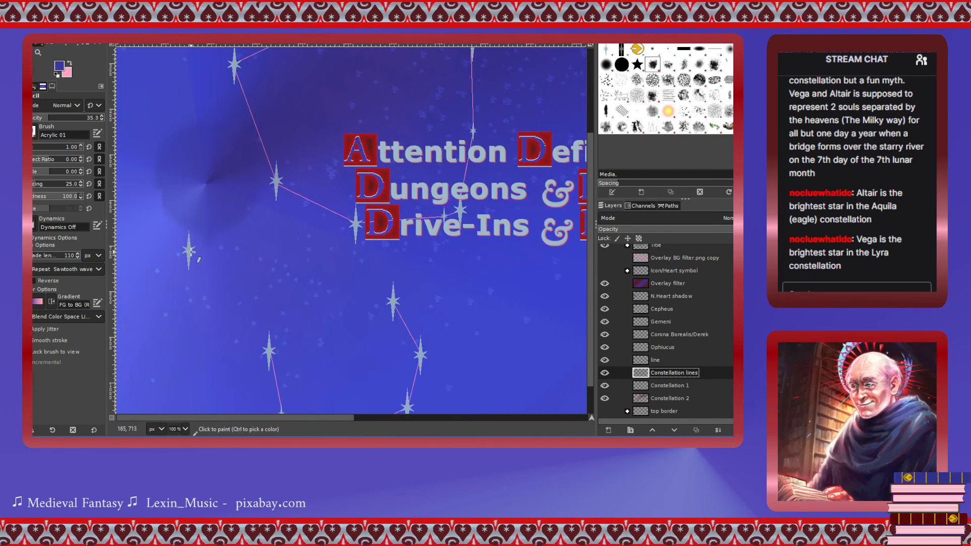
click(191, 252)
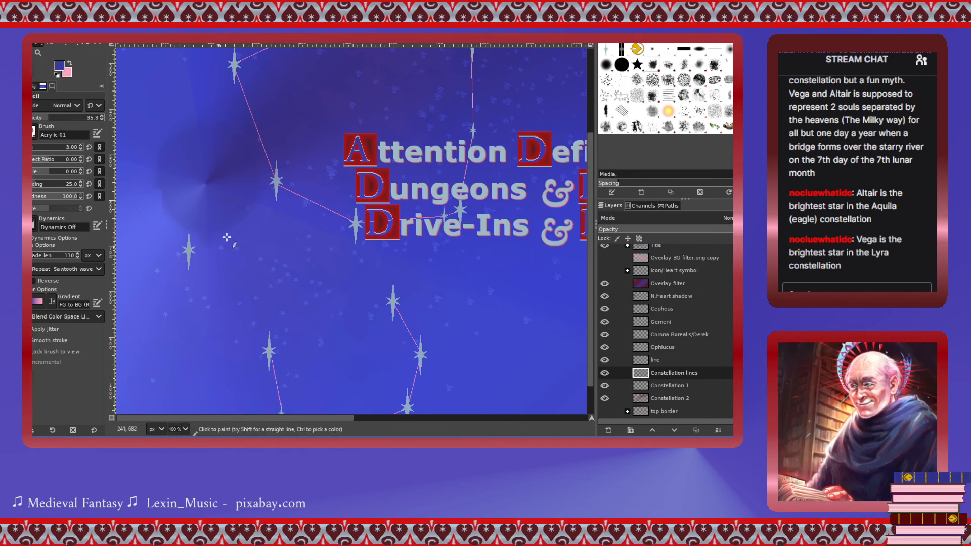
shift+click(276, 183)
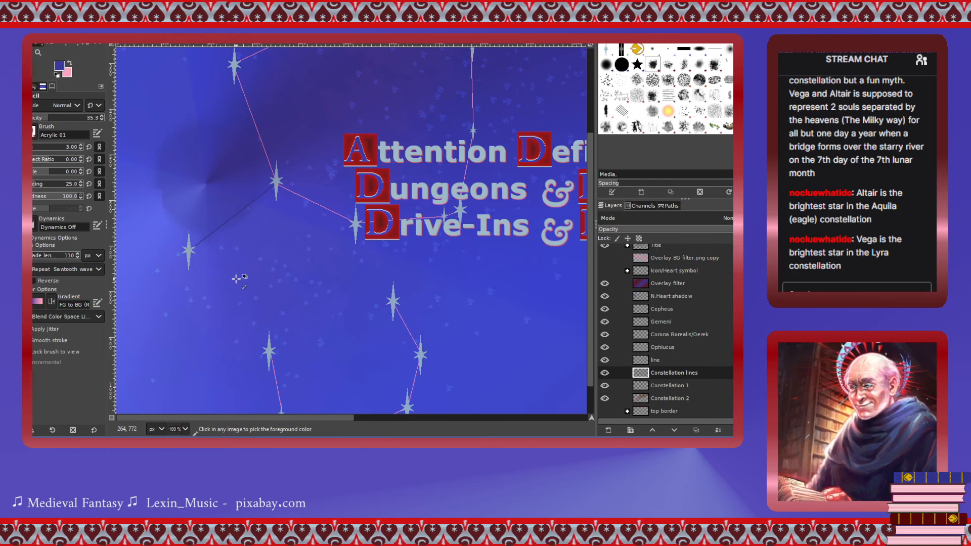
scroll(236, 279, down, 3)
scroll(236, 279, up, 3)
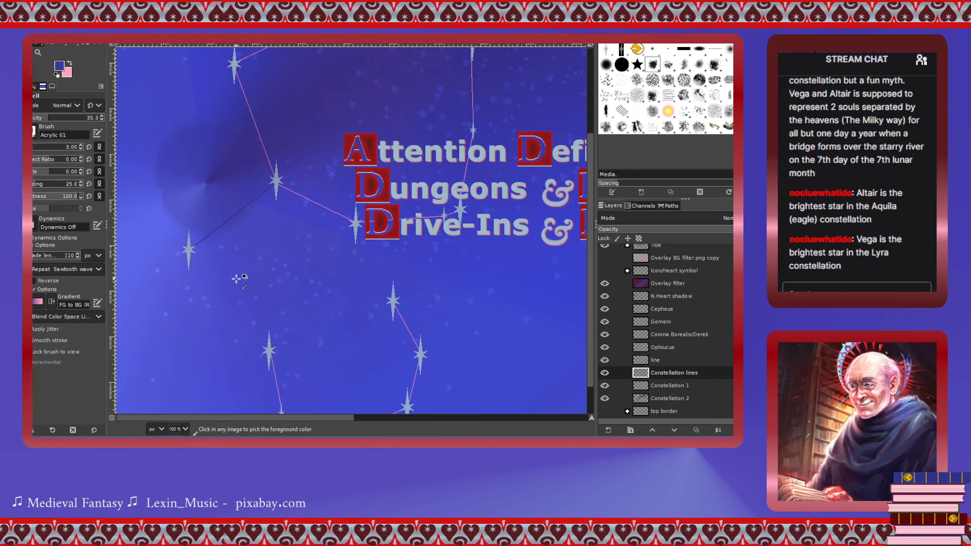
key(ctrl+z)
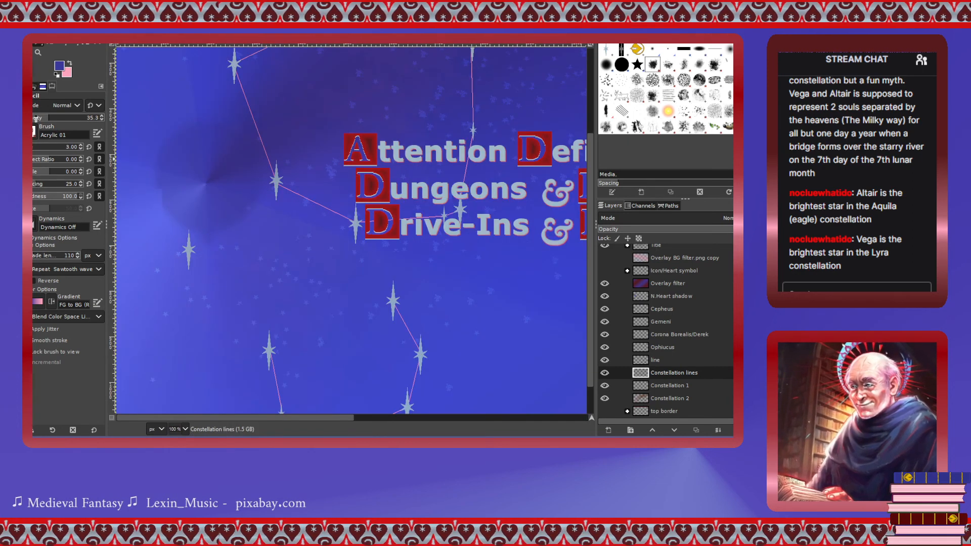
Set the pencil opacity to 22.4 and draw straight lines from the lone leftmost star up the large outline's left side to its first small star.
click(36, 118)
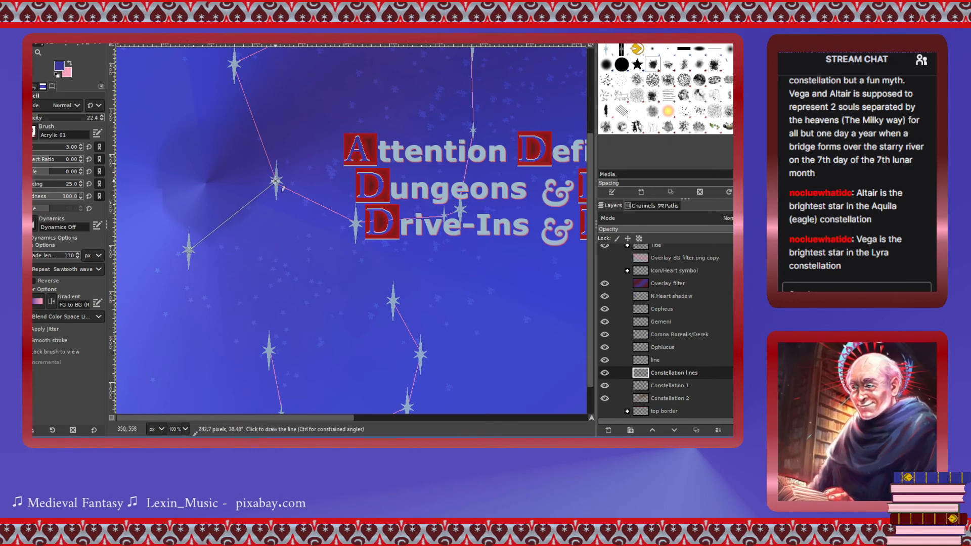
shift+click(276, 181)
scroll(283, 205, up, 3)
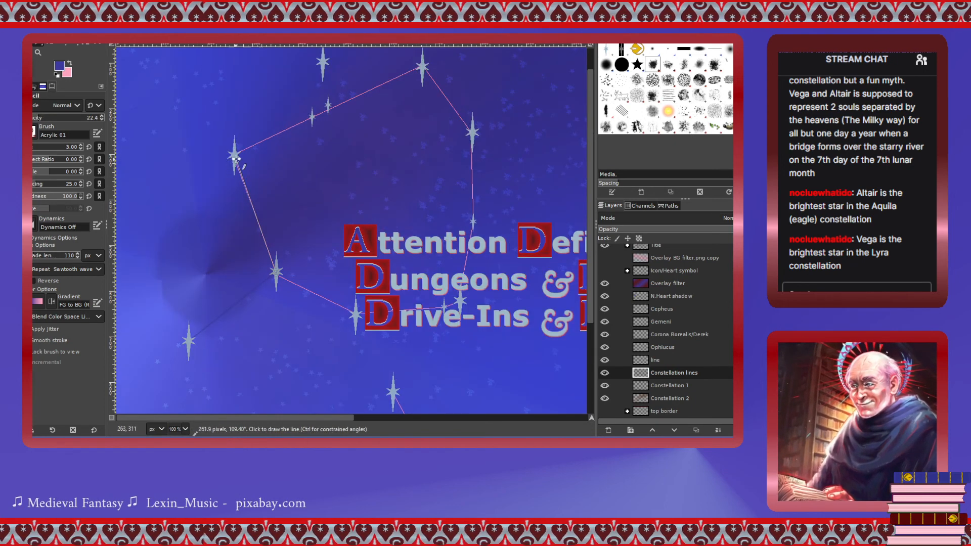
shift+click(233, 156)
shift+click(313, 117)
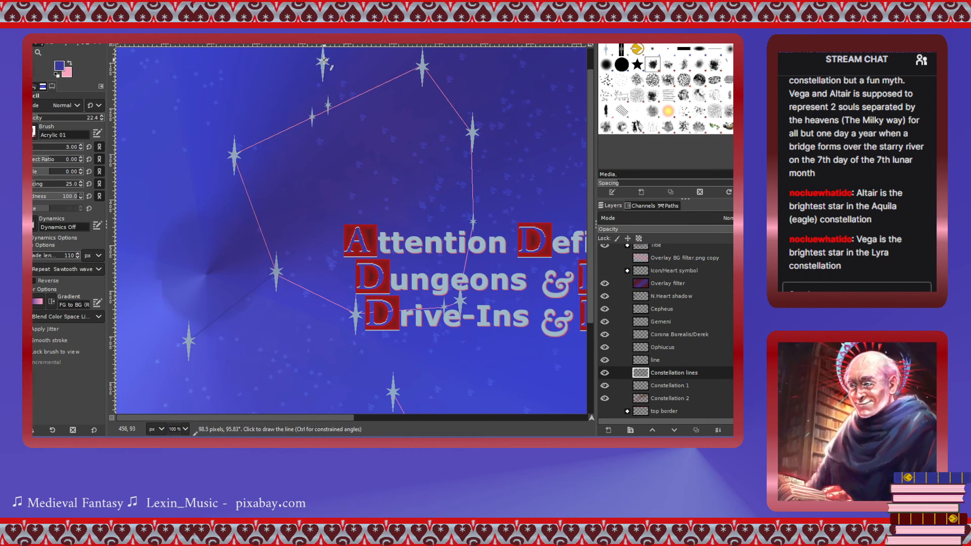
Continue the straight pencil lines through the large outline's top and right-side stars, ending at the star beside the title's "Drive-Ins".
click(327, 104)
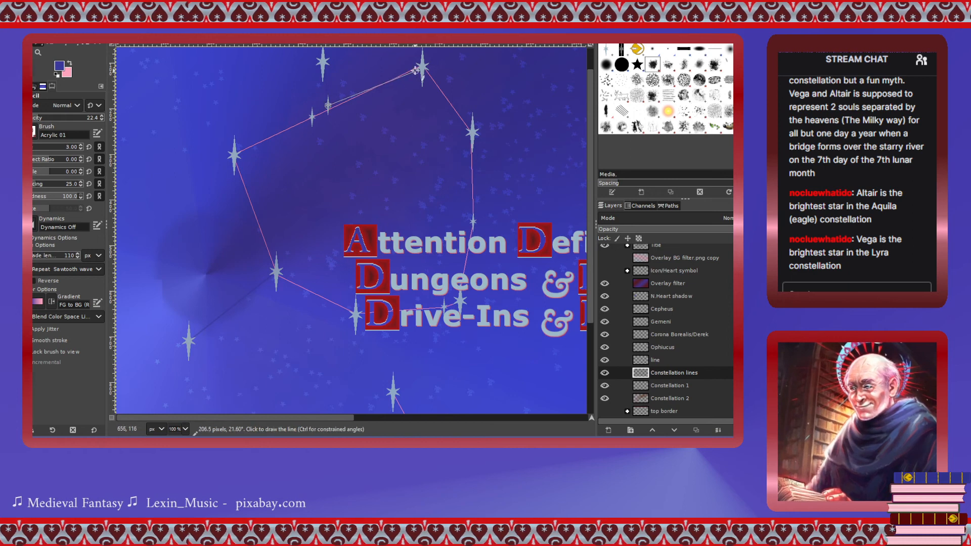
shift+click(421, 66)
shift+click(473, 134)
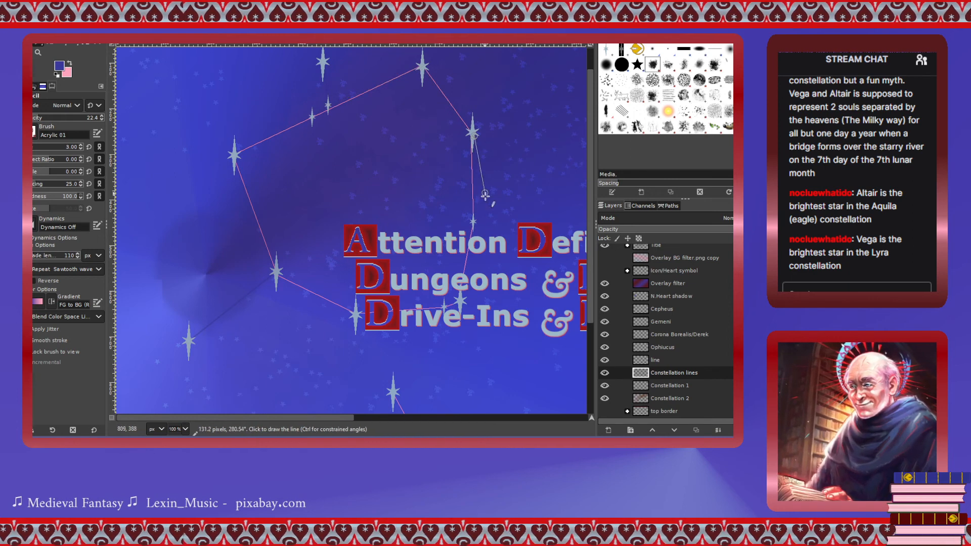
shift+click(474, 224)
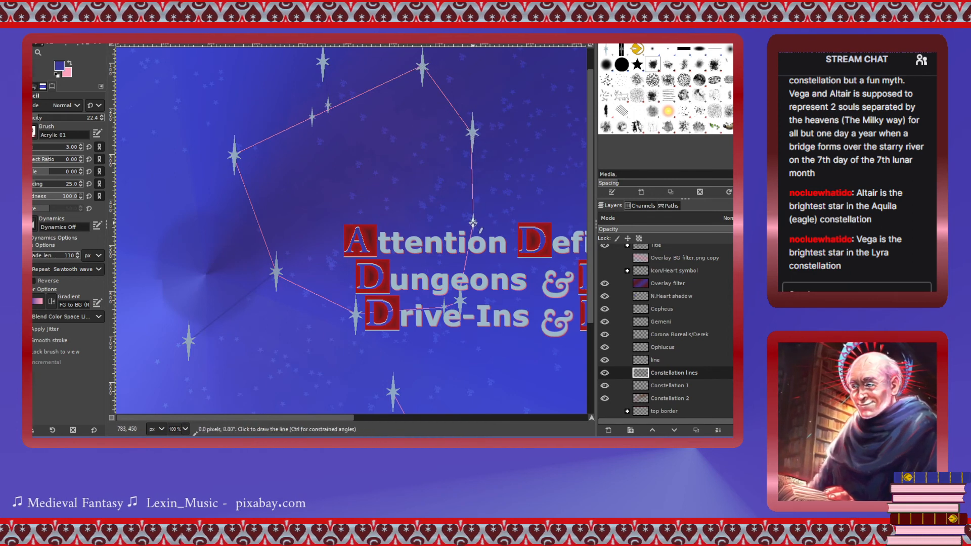
shift+click(460, 301)
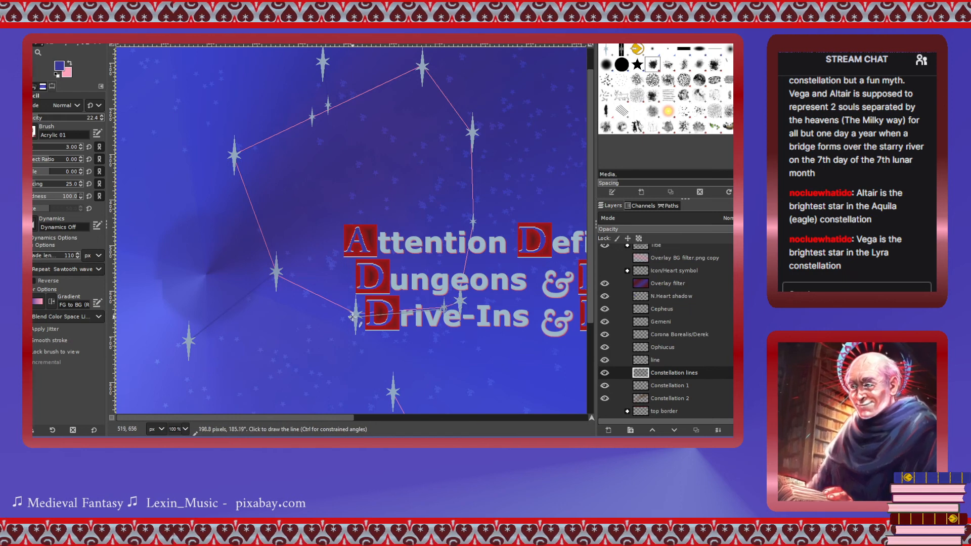
shift+click(355, 315)
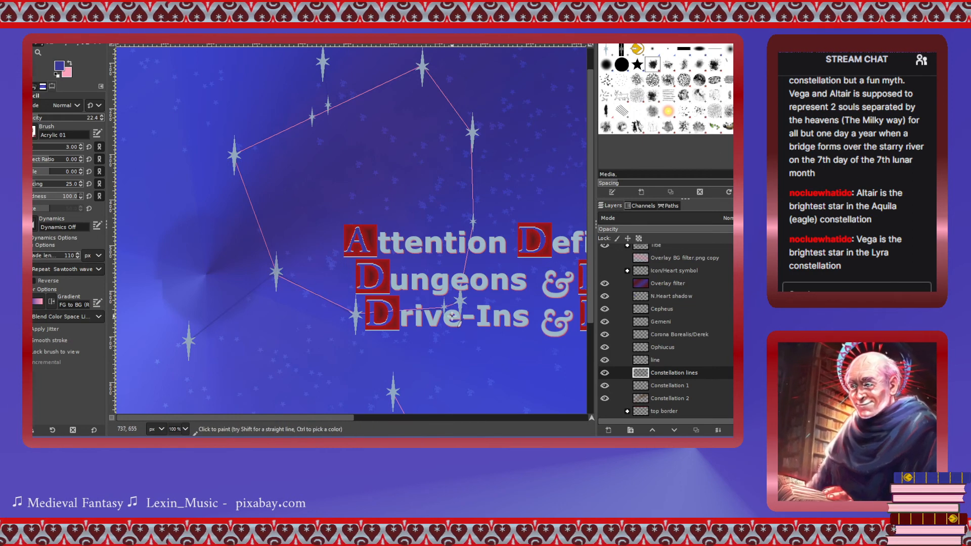
Hide the line guide layer and connect the Corona Borealis arc's stars with straight pencil lines on the Constellation lines layer.
click(605, 360)
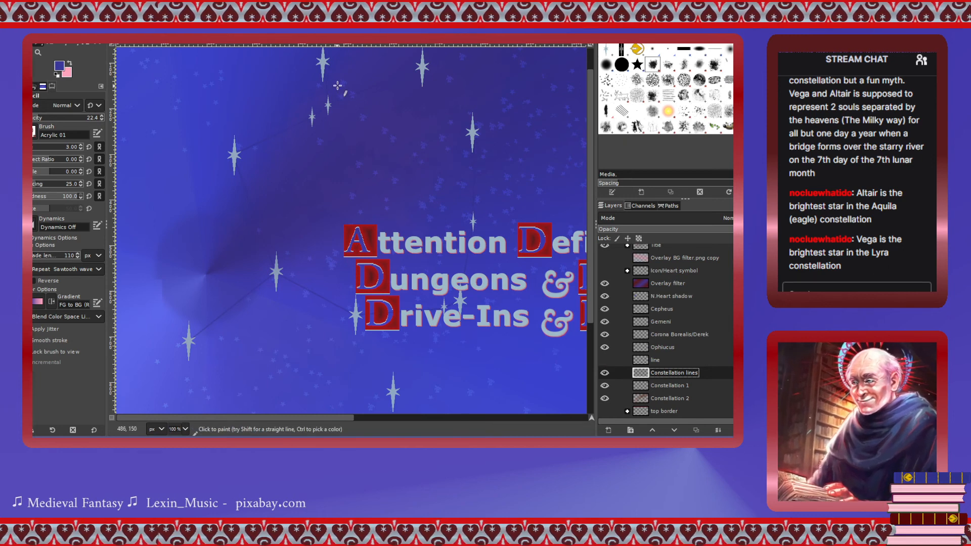
scroll(423, 171, down, 5)
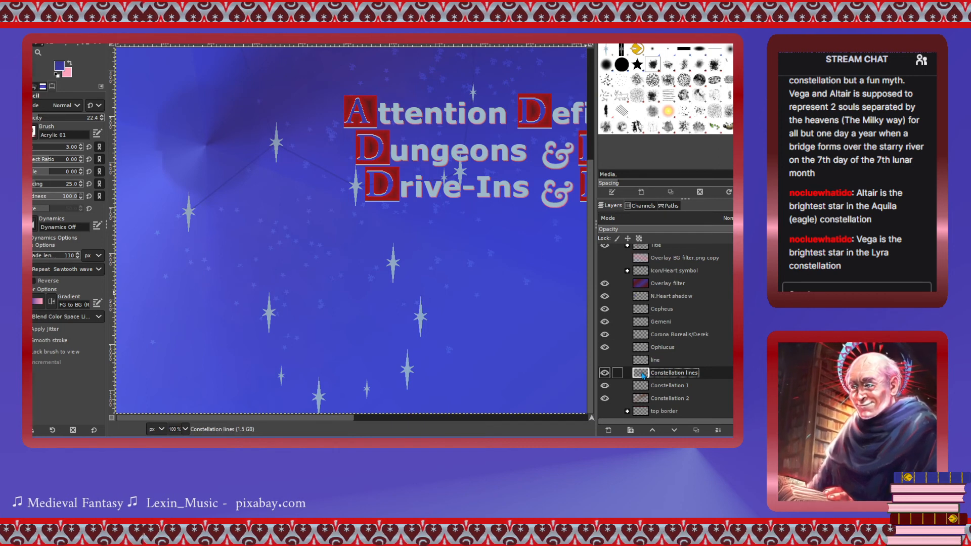
click(600, 364)
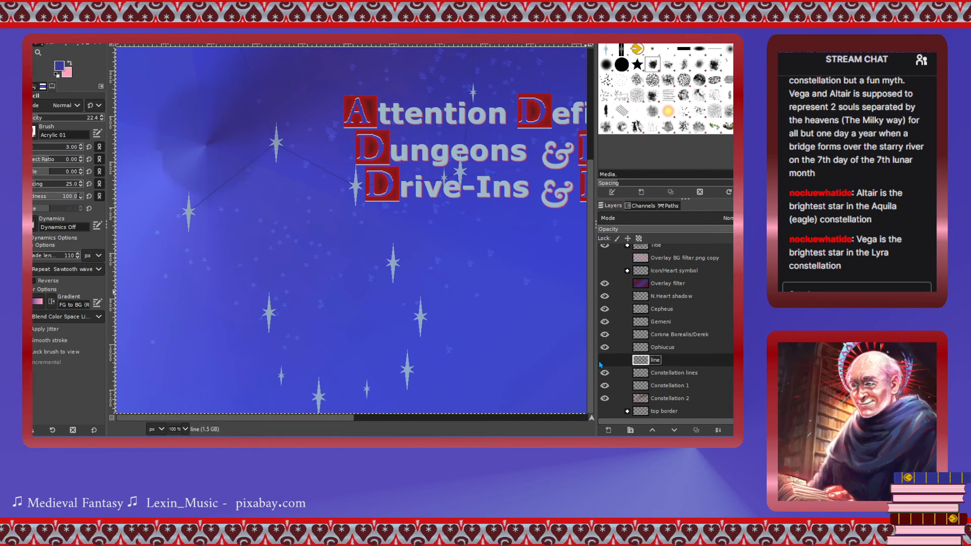
click(644, 373)
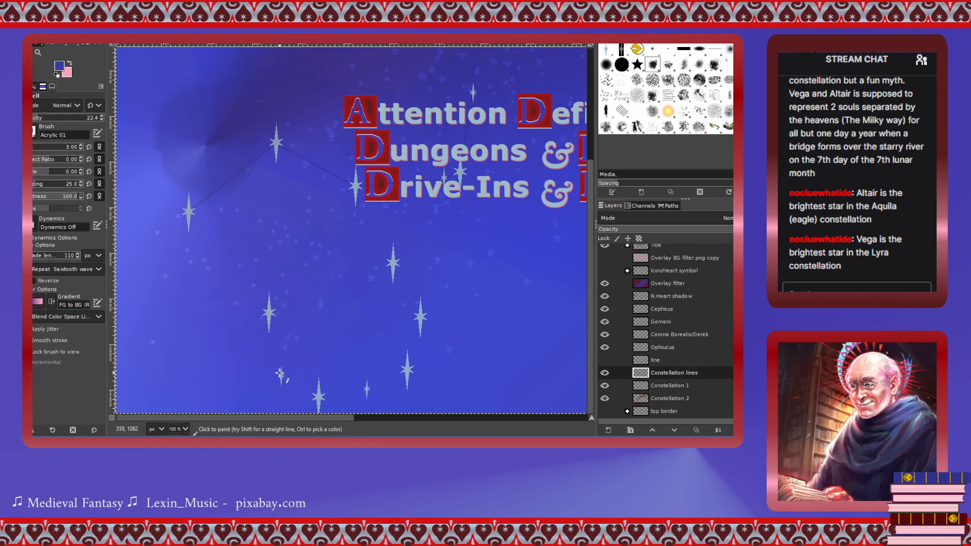
shift+click(282, 378)
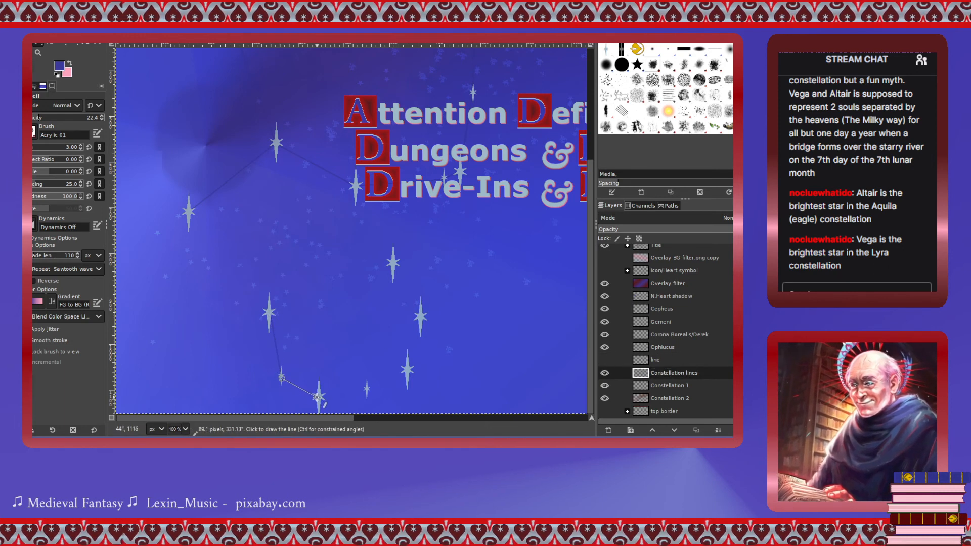
shift+click(318, 397)
shift+click(367, 390)
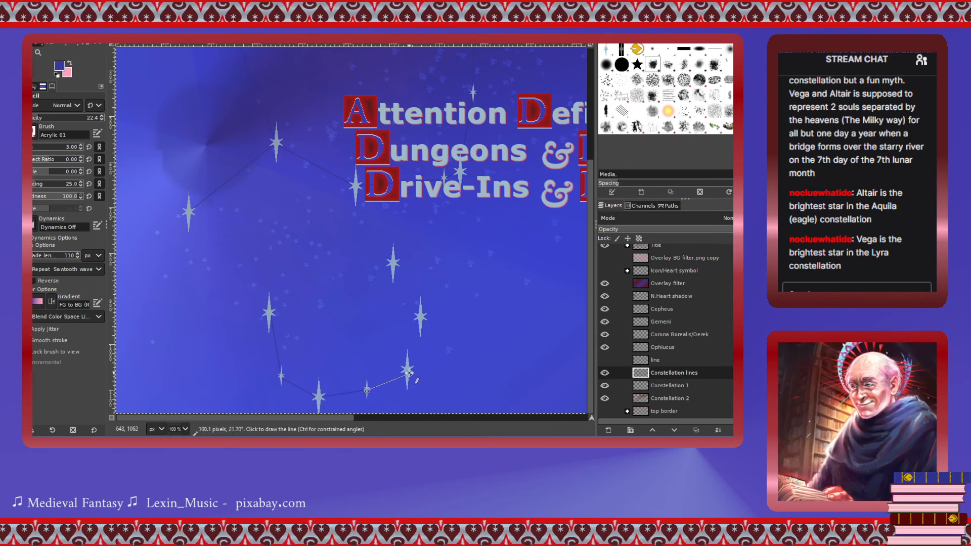
shift+click(408, 372)
shift+click(421, 317)
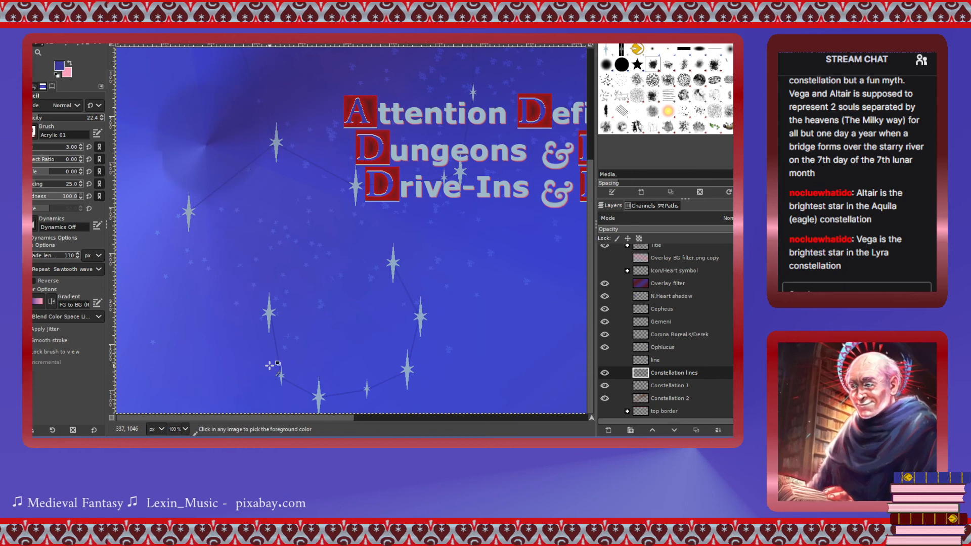
Show the line guide layer over the stars beside and below the title again.
scroll(270, 366, down, 1)
scroll(270, 366, right, 3)
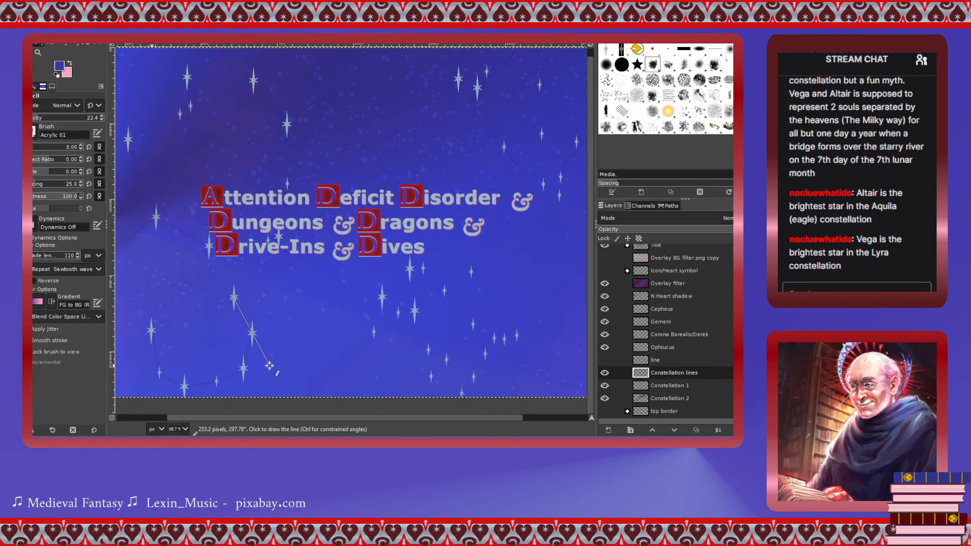
scroll(269, 366, right, 3)
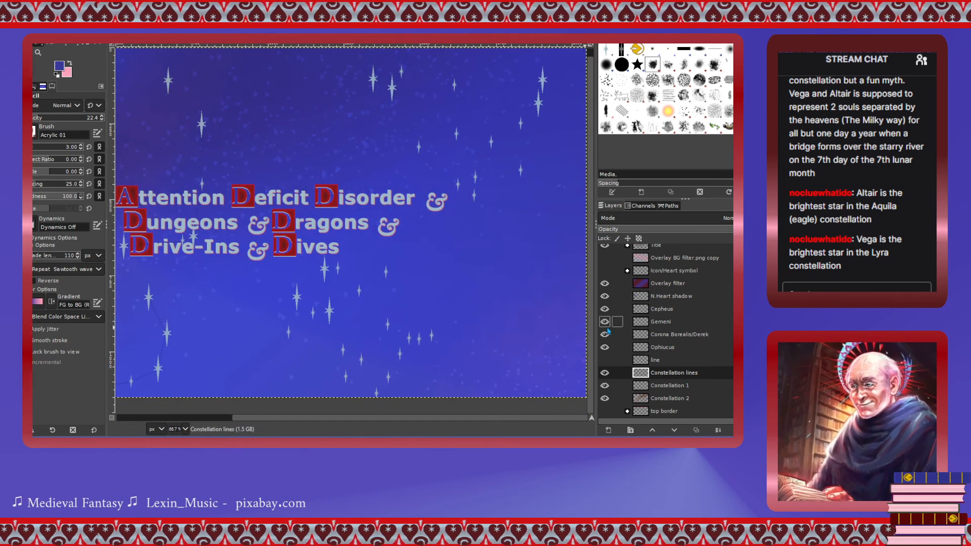
scroll(388, 334, left, 4)
scroll(389, 335, right, 4)
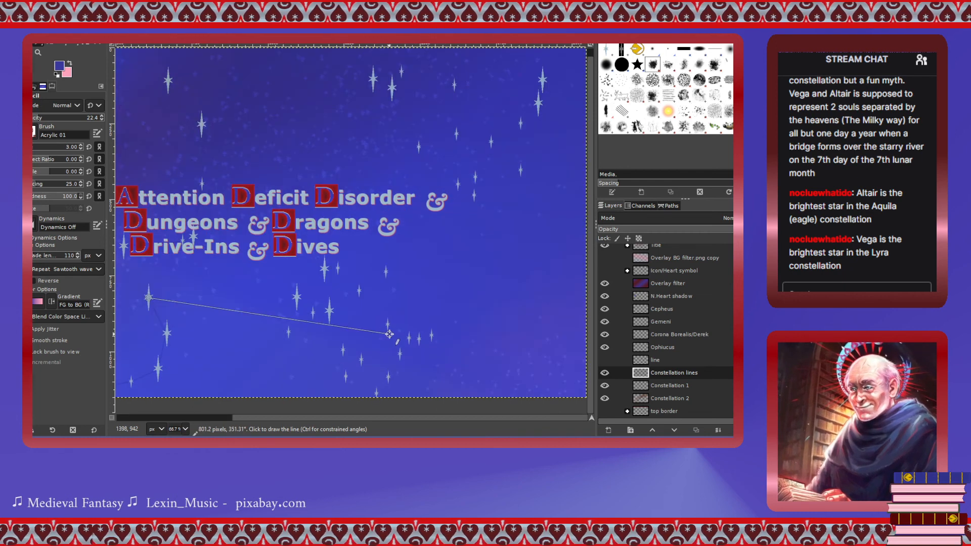
click(605, 359)
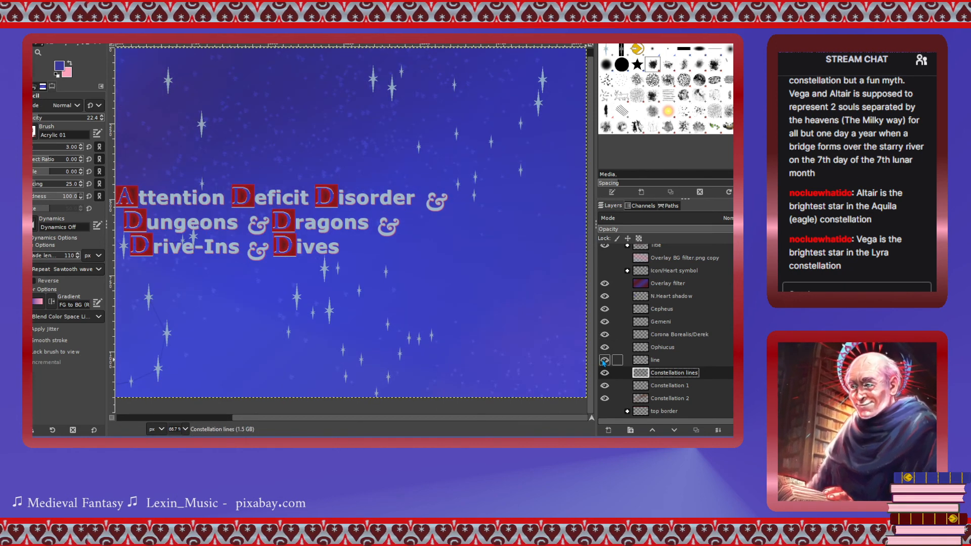
Try connecting Gemini's four rightmost stars and the small star below them with straight pencil lines on the Gemeni layer.
click(657, 323)
scroll(387, 329, left, 5)
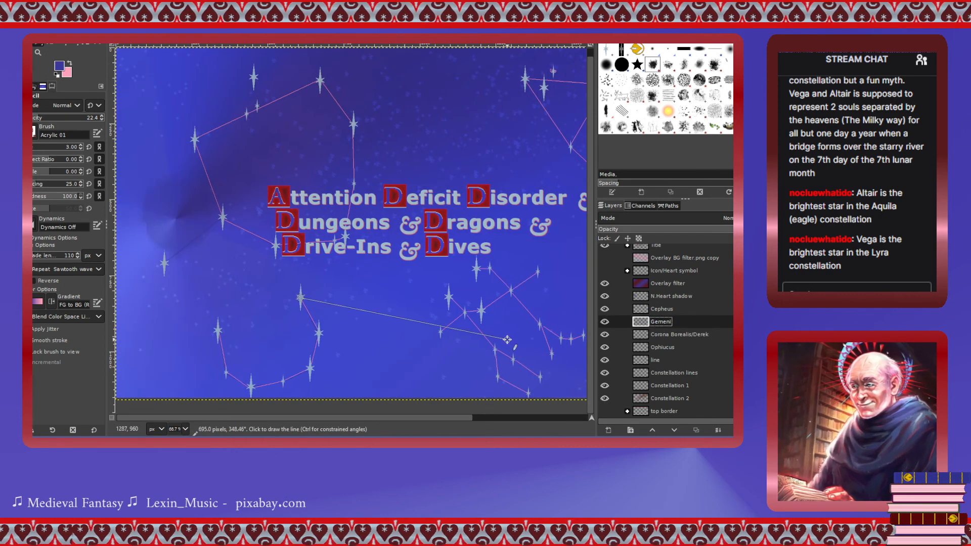
ctrl+scroll(507, 339, up, 2)
scroll(443, 327, right, 4)
scroll(443, 328, down, 2)
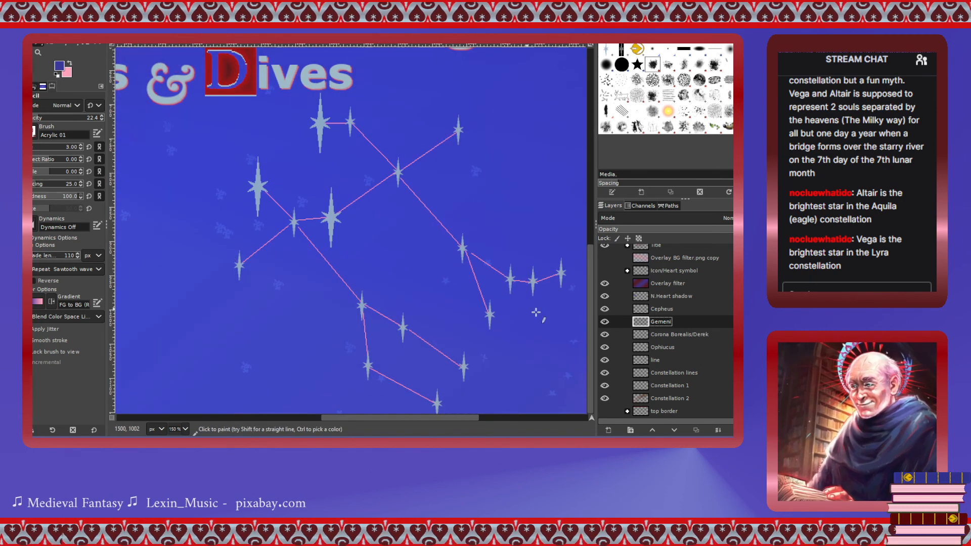
click(561, 273)
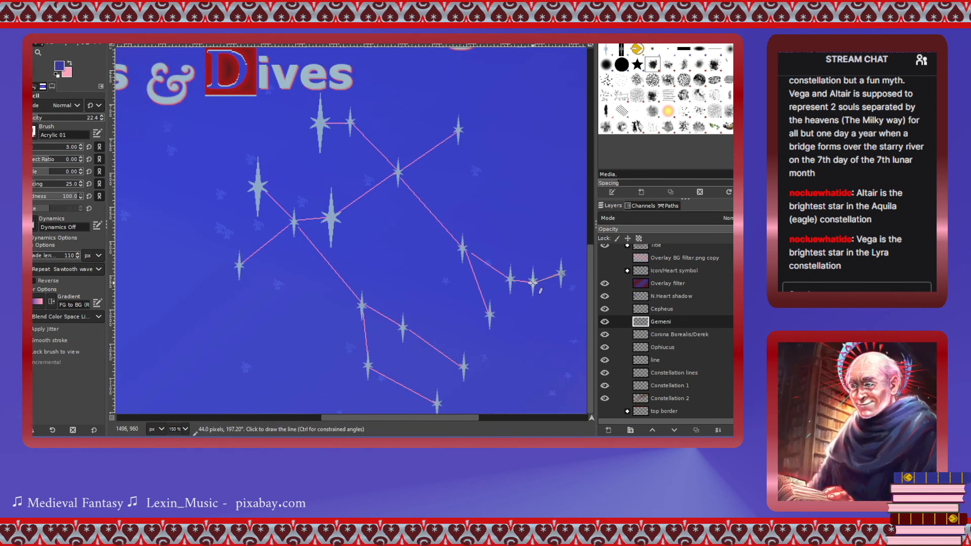
shift+click(533, 282)
shift+click(511, 278)
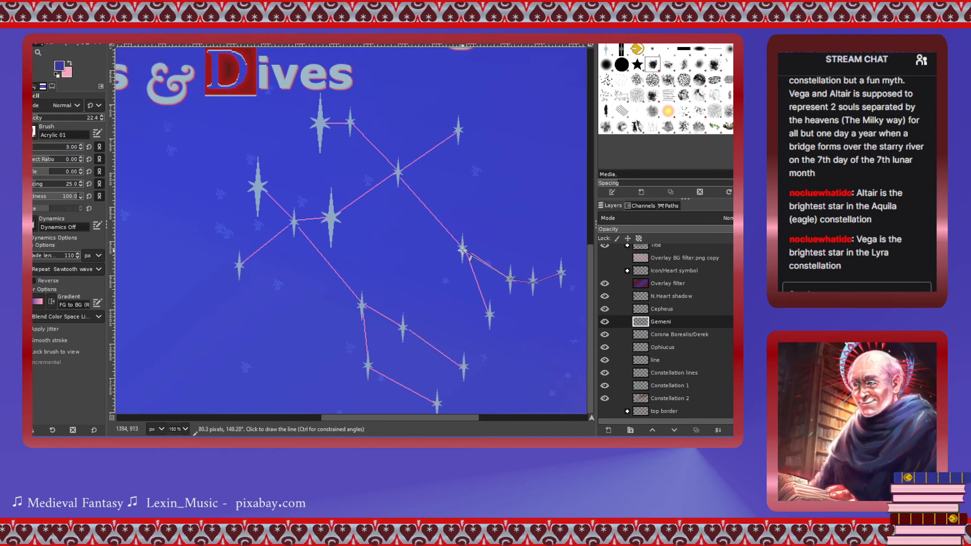
shift+click(462, 248)
shift+click(490, 314)
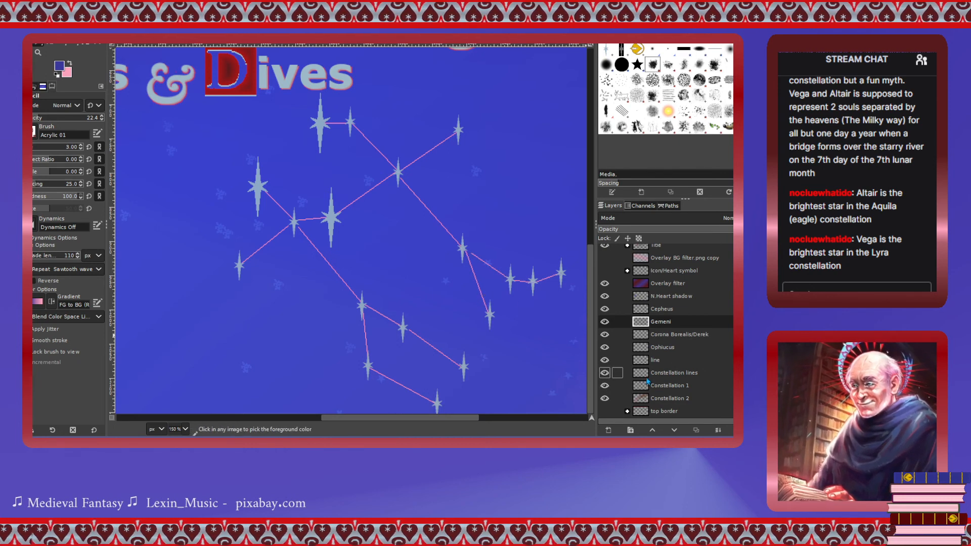
On the Constellation lines layer, draw straight pencil lines through Gemini's three rightmost stars to the branching star and the small star below it.
click(644, 375)
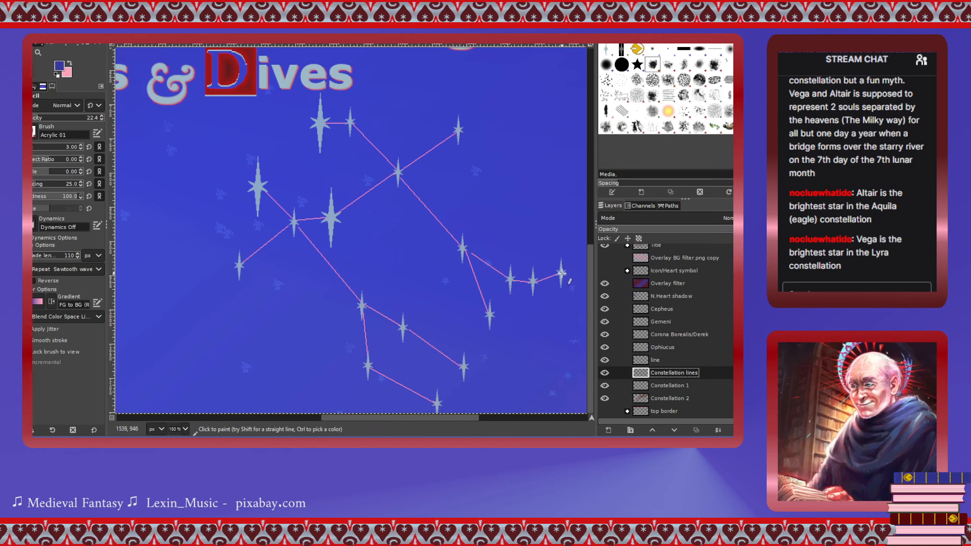
click(560, 273)
shift+click(532, 285)
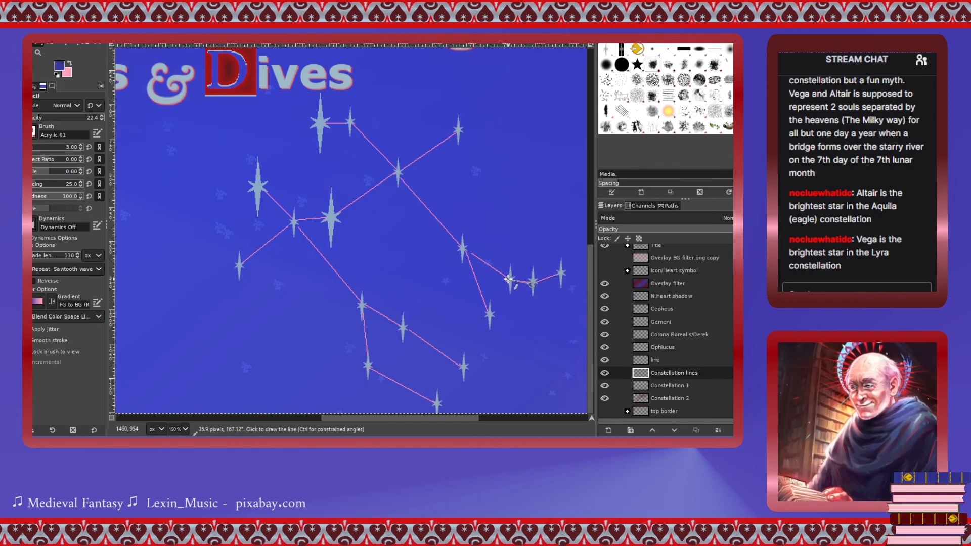
shift+click(510, 278)
click(463, 247)
shift+click(490, 318)
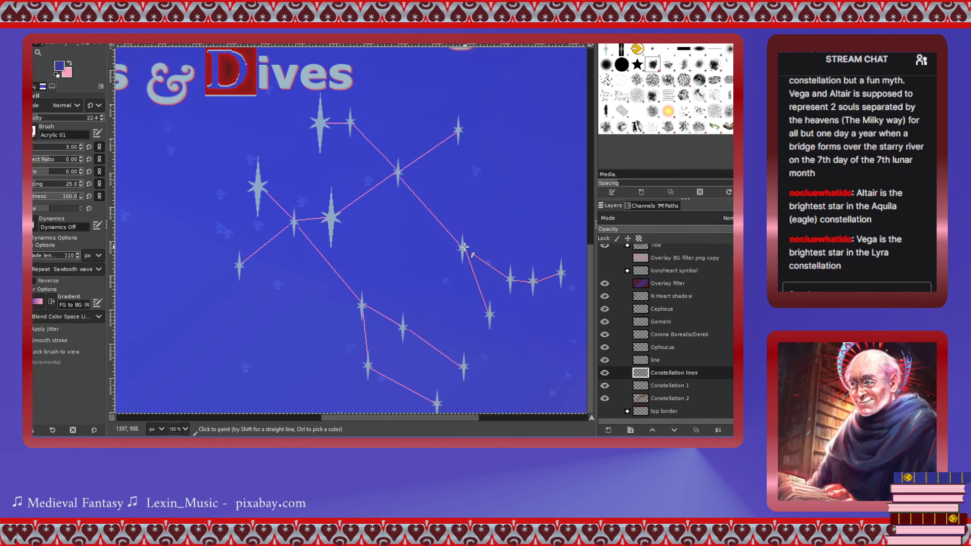
Connect Gemini's upper figure with straight lines from the branching star to the crossing star, its upper-right arm star and the bright star under "Dives".
click(462, 248)
shift+click(398, 173)
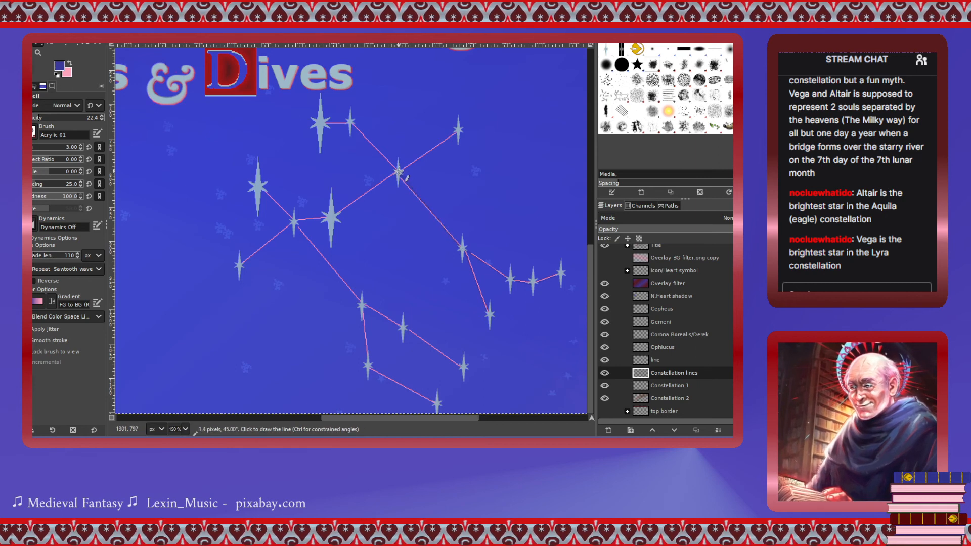
shift+click(459, 132)
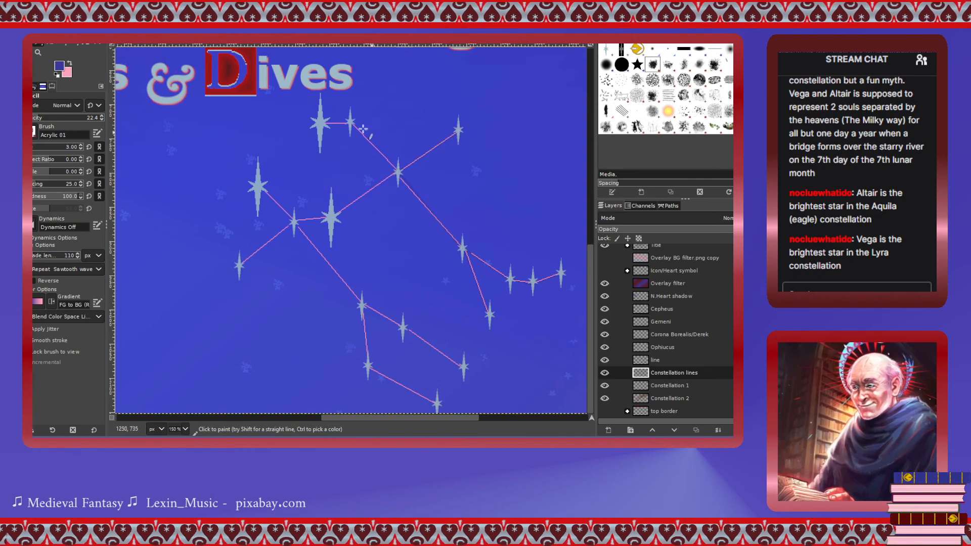
click(321, 123)
shift+click(351, 122)
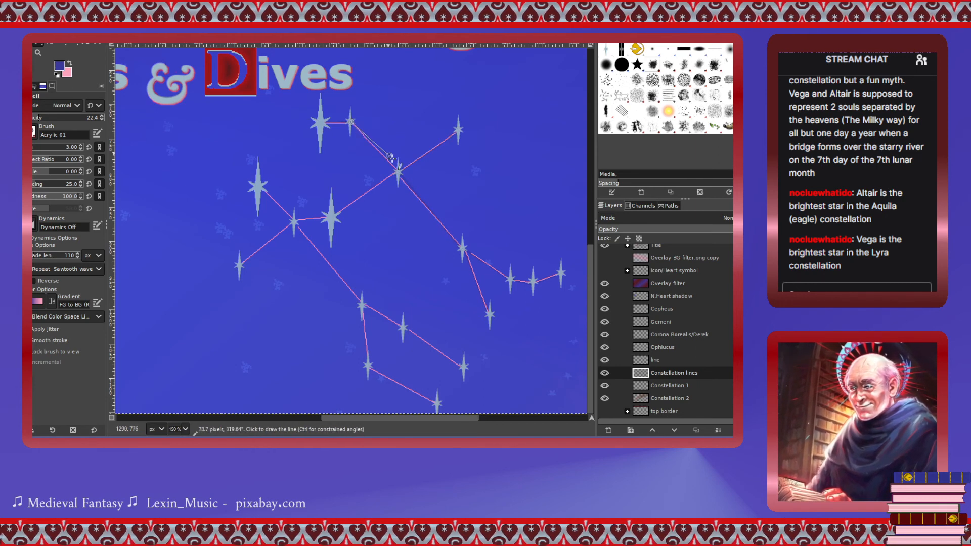
click(397, 173)
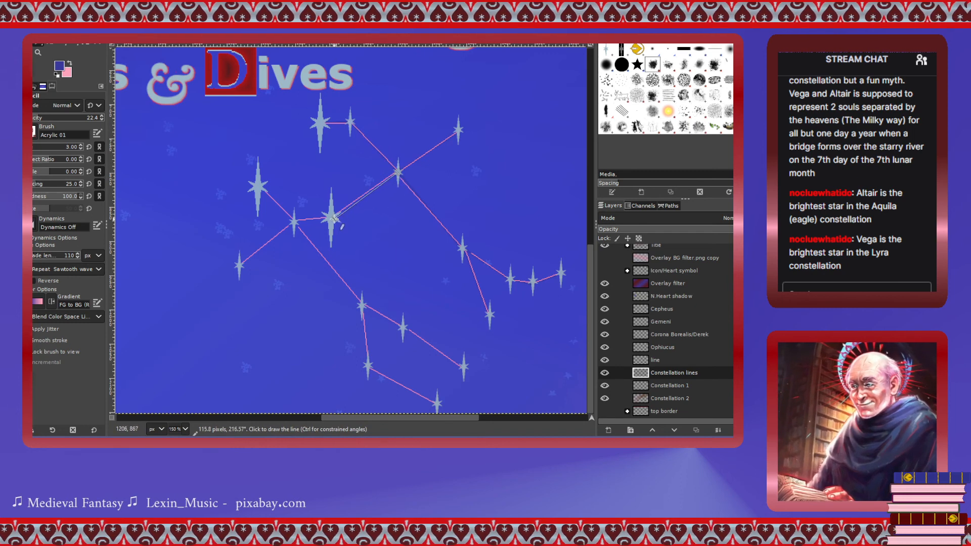
Continue the straight pencil lines from Gemini's crossing star through the lower figure's bright star and central star to its leftmost star.
shift+click(332, 217)
shift+click(293, 222)
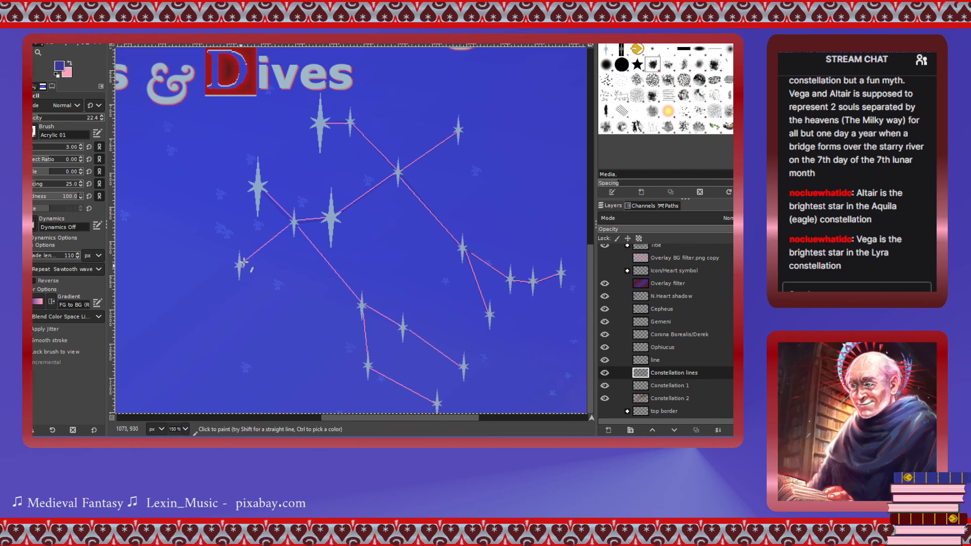
shift+click(241, 267)
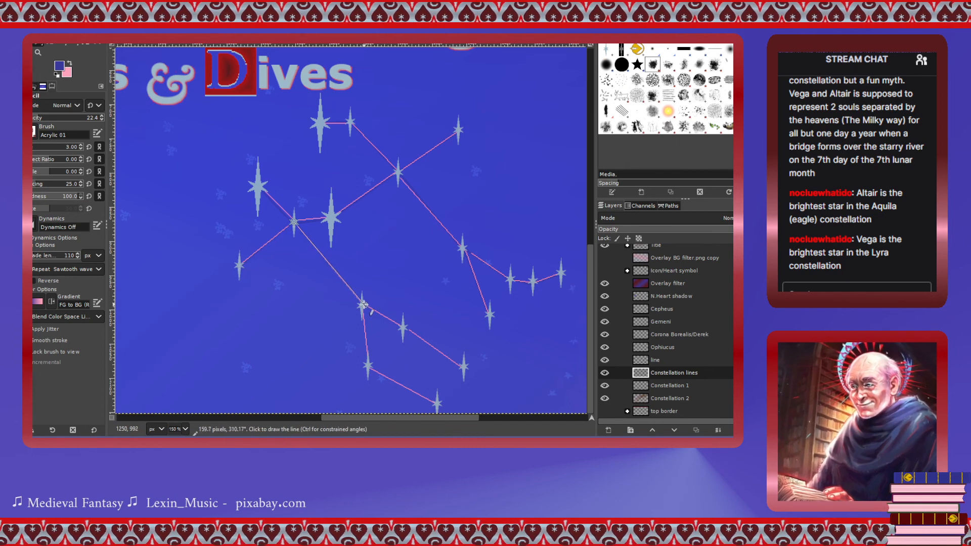
Connect the lower Gemini figure's body and both leg branches with straight pencil lines, and check them with the line guide layer briefly hidden.
shift+click(363, 305)
shift+click(368, 367)
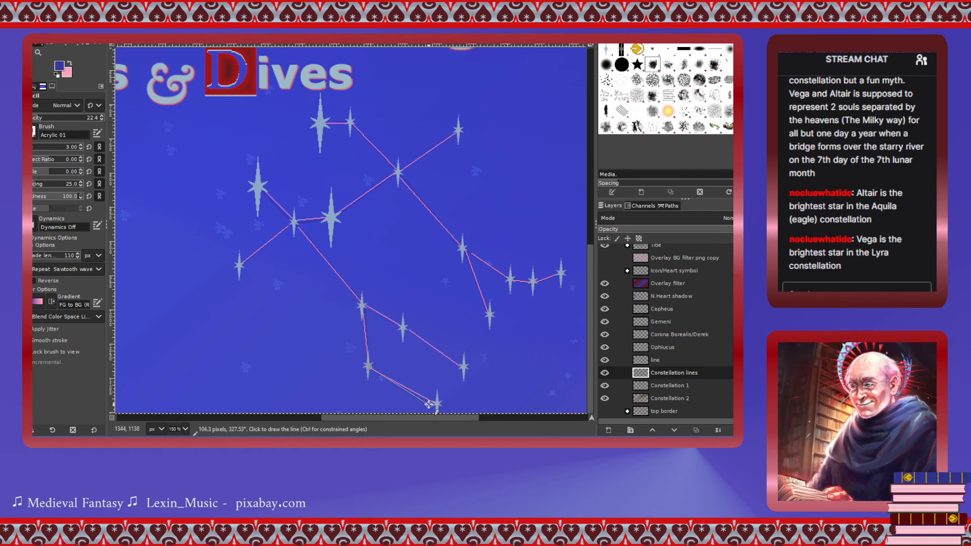
shift+click(437, 403)
click(463, 367)
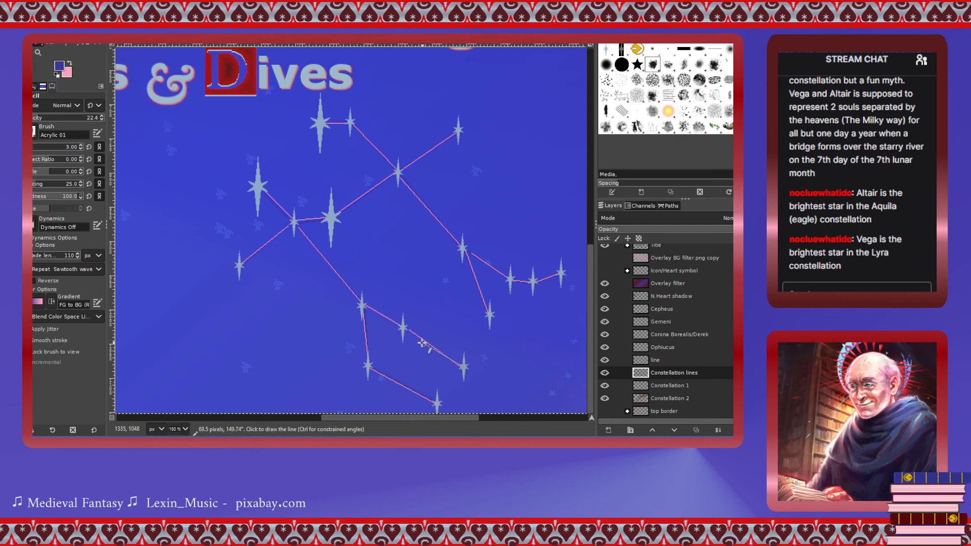
click(403, 327)
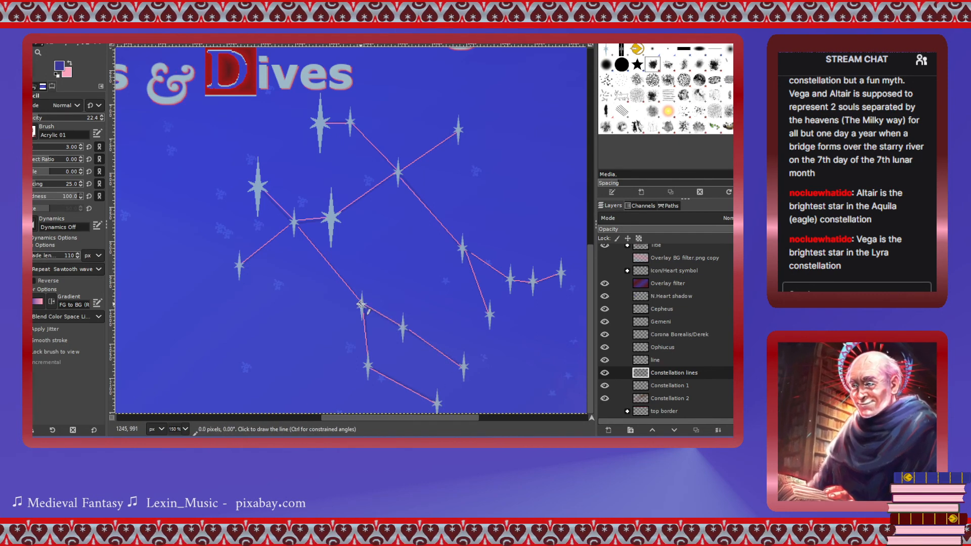
click(605, 360)
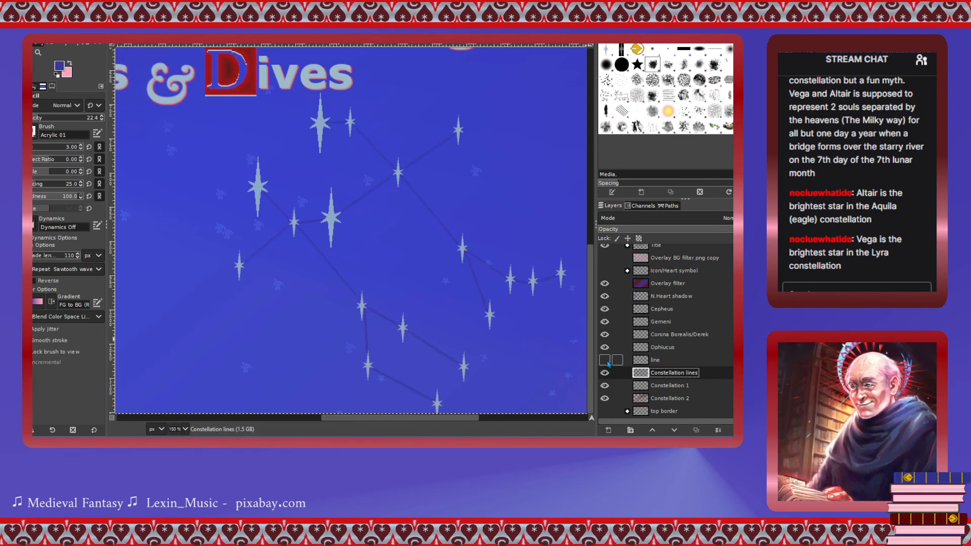
click(607, 362)
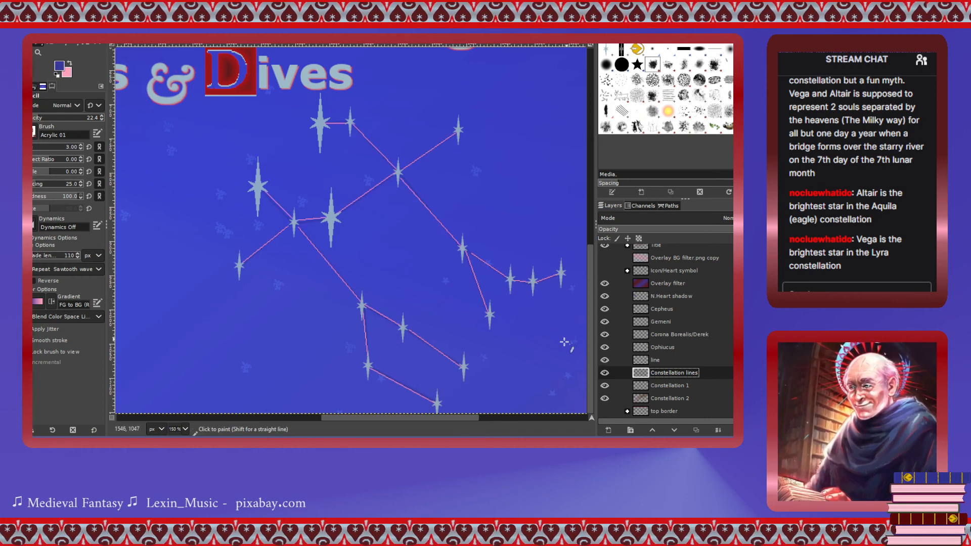
On the upper-right constellation, draw straight lines from its two bright rightmost stars along the top to the bright left star and down to the left junction.
scroll(547, 334, down, 1)
scroll(544, 334, right, 4)
scroll(543, 334, left, 3)
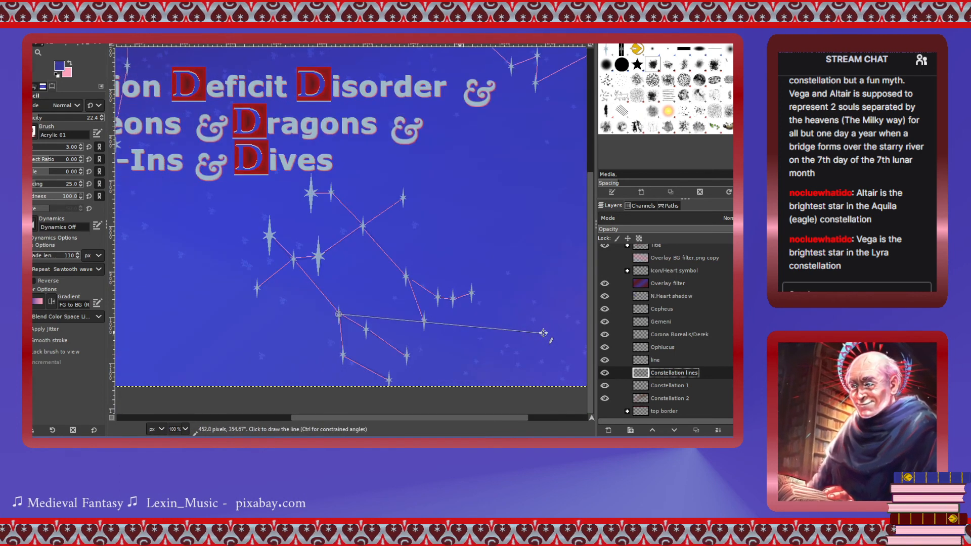
scroll(544, 336, right, 3)
scroll(542, 336, up, 4)
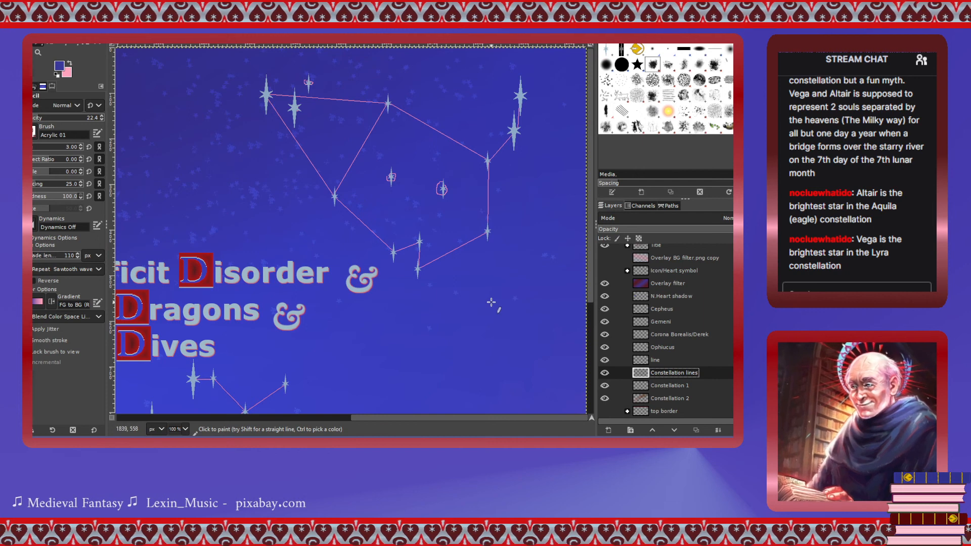
scroll(492, 303, left, 3)
scroll(492, 302, right, 3)
scroll(493, 300, up, 1)
scroll(494, 299, up, 4)
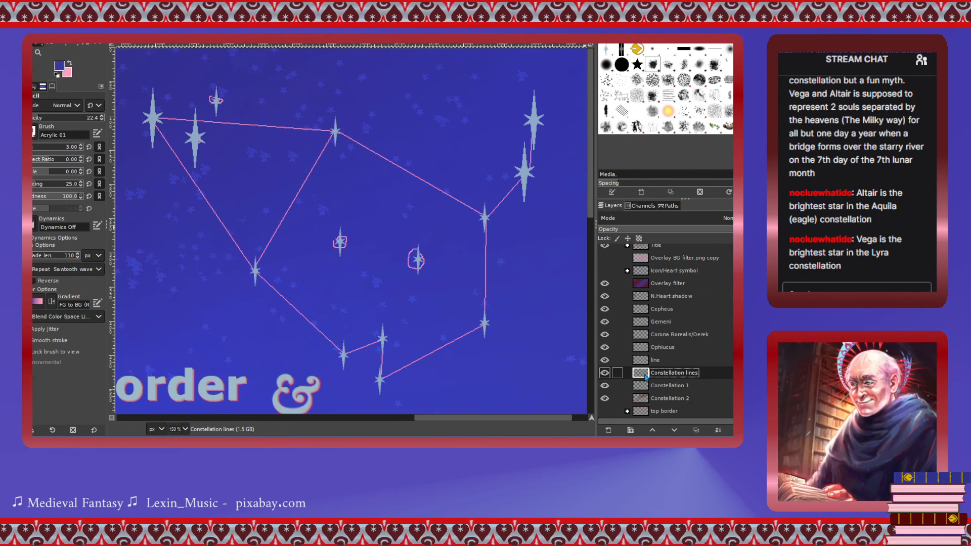
click(533, 122)
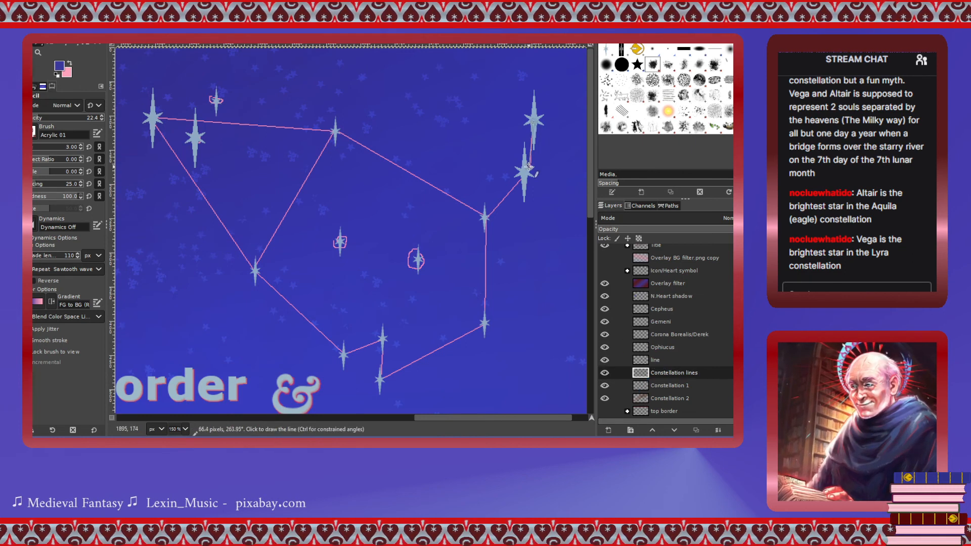
shift+click(525, 174)
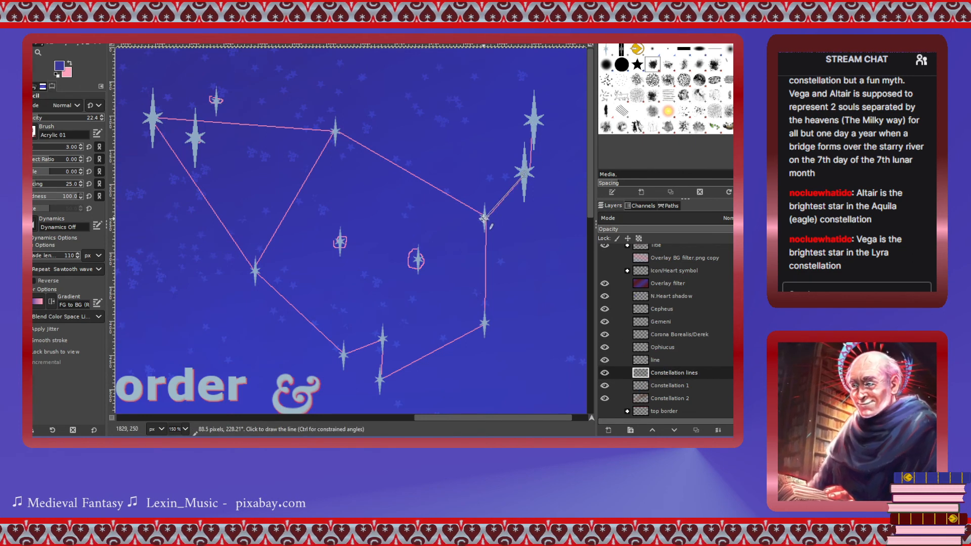
shift+click(484, 217)
shift+click(334, 131)
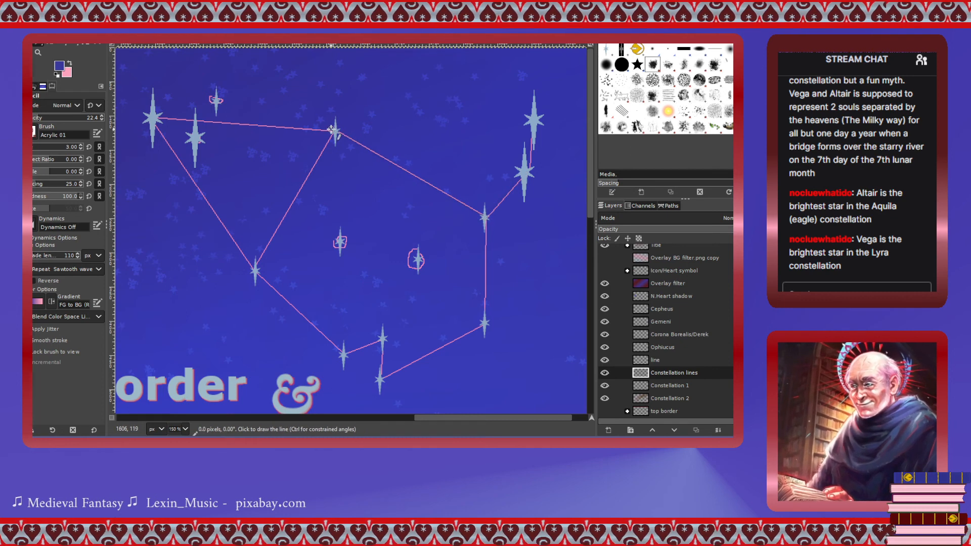
shift+click(152, 119)
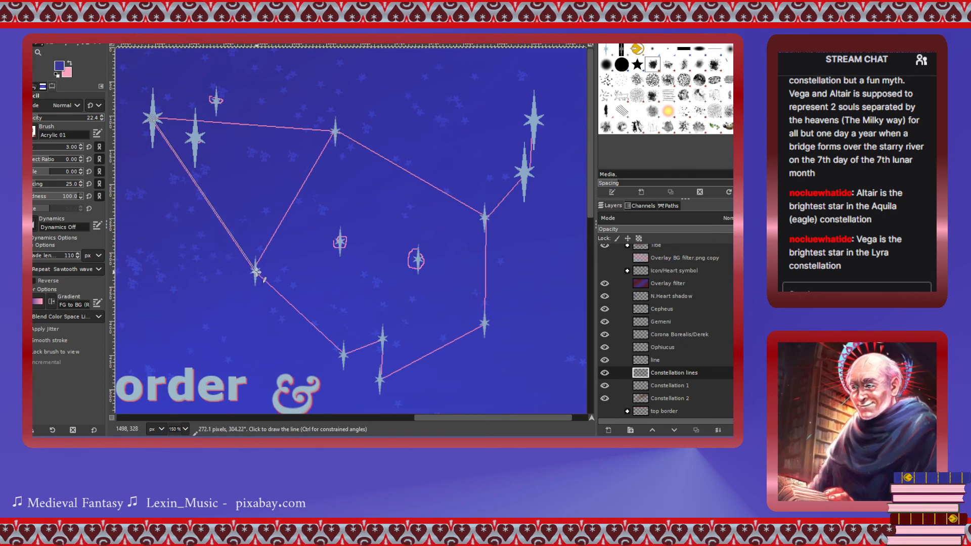
shift+click(256, 272)
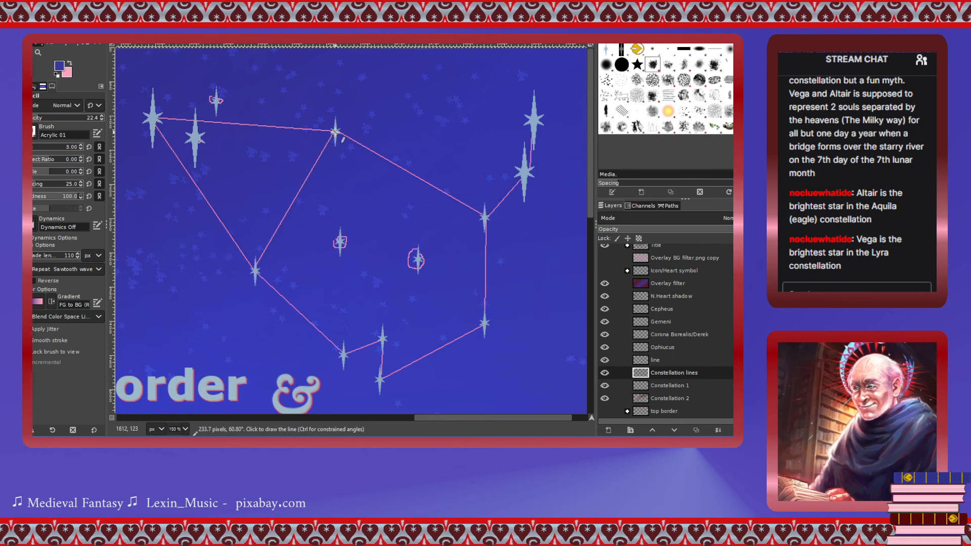
Draw straight pencil lines from the upper-right constellation's right corner star down around its lower stars to the left junction star.
click(484, 217)
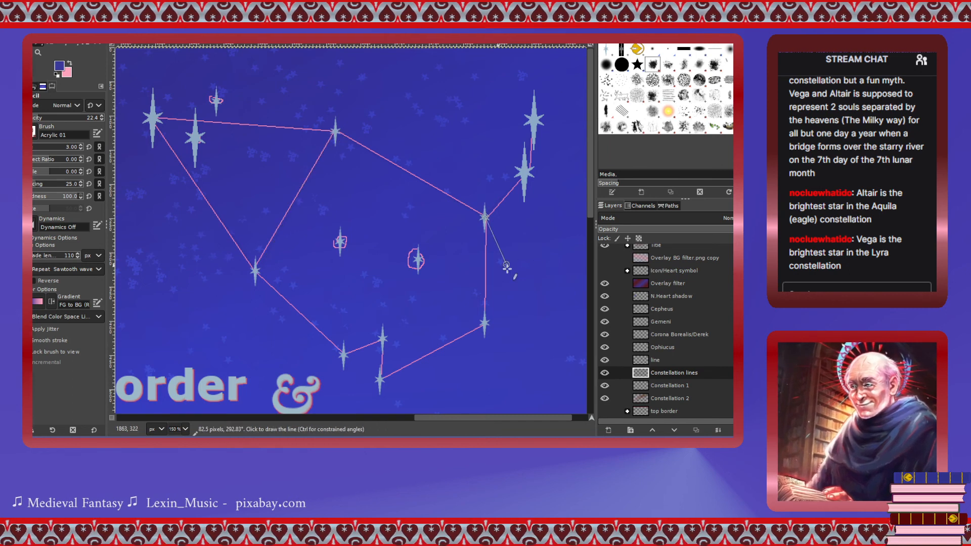
shift+click(484, 325)
shift+click(382, 379)
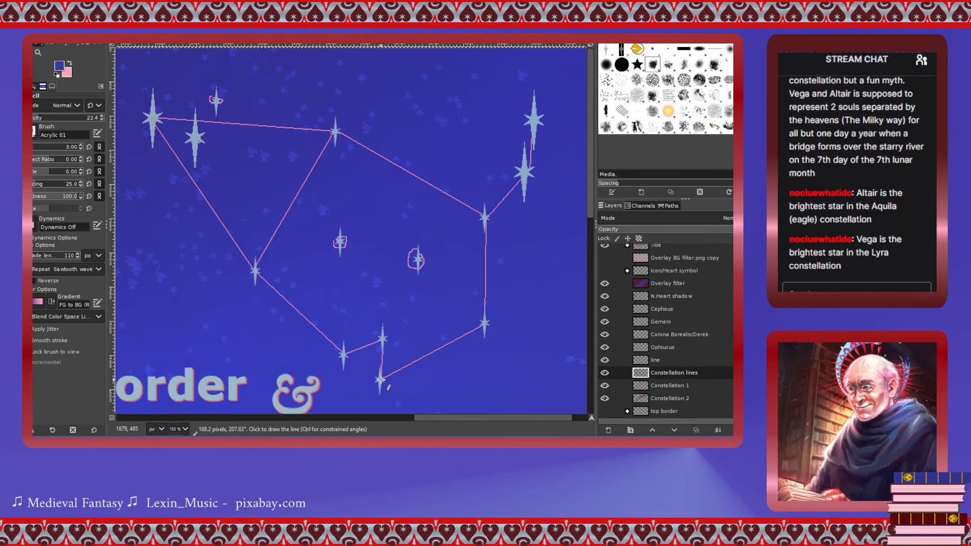
shift+click(384, 340)
click(344, 356)
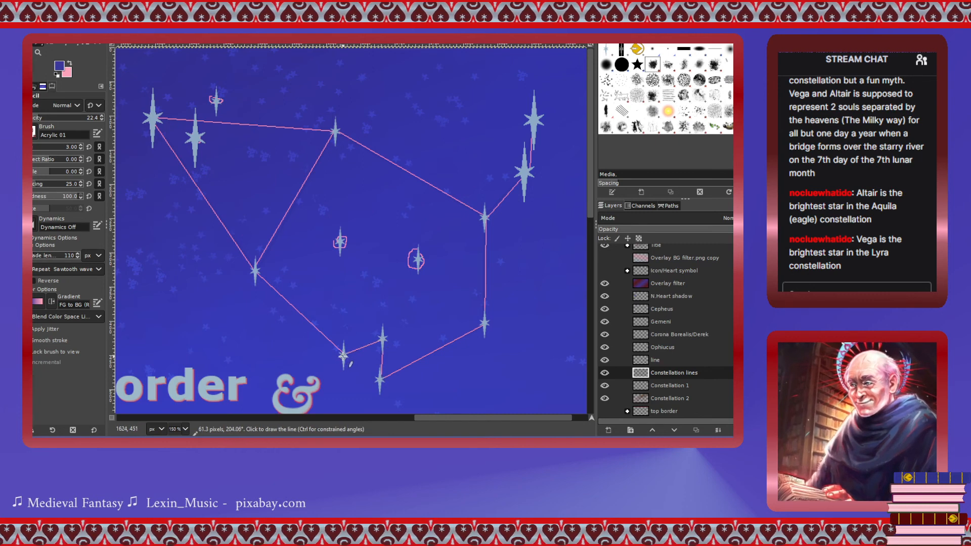
shift+click(257, 273)
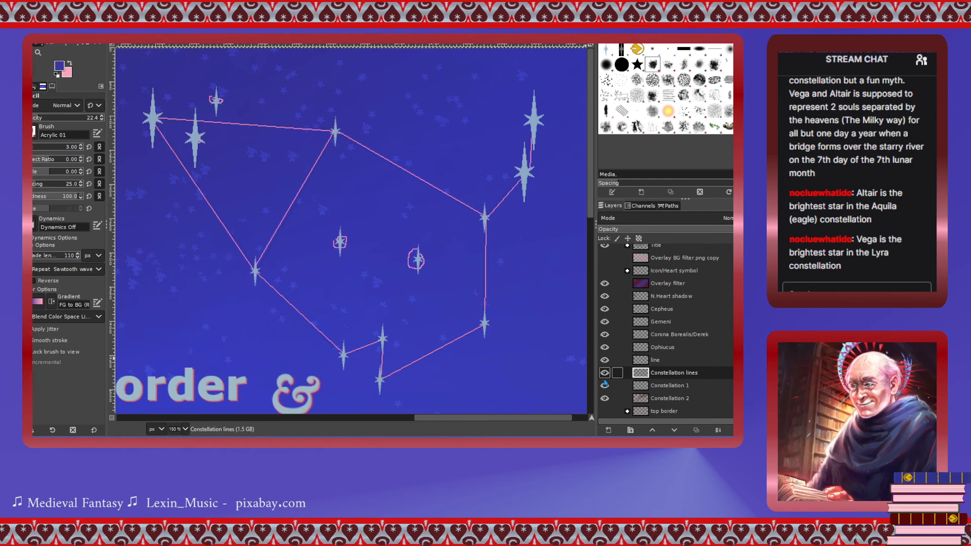
Hide the line guide layer and adjust the Constellation lines layer's opacity while judging the whole artwork.
click(605, 360)
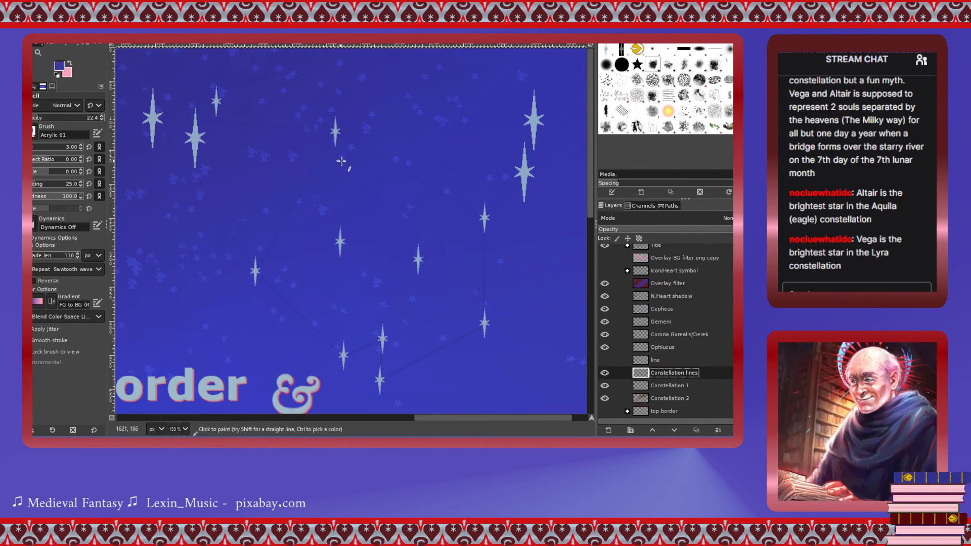
scroll(452, 276, down, 2)
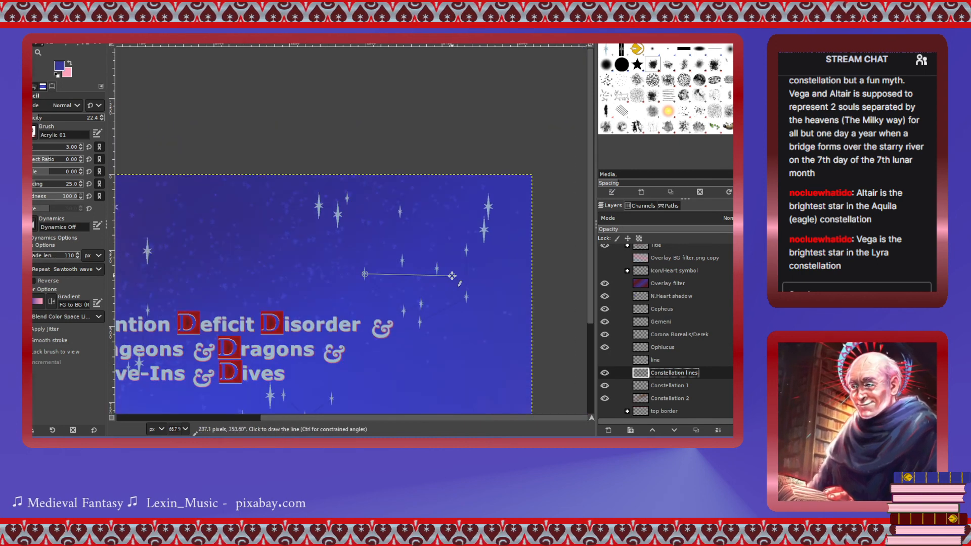
scroll(452, 276, left, 3)
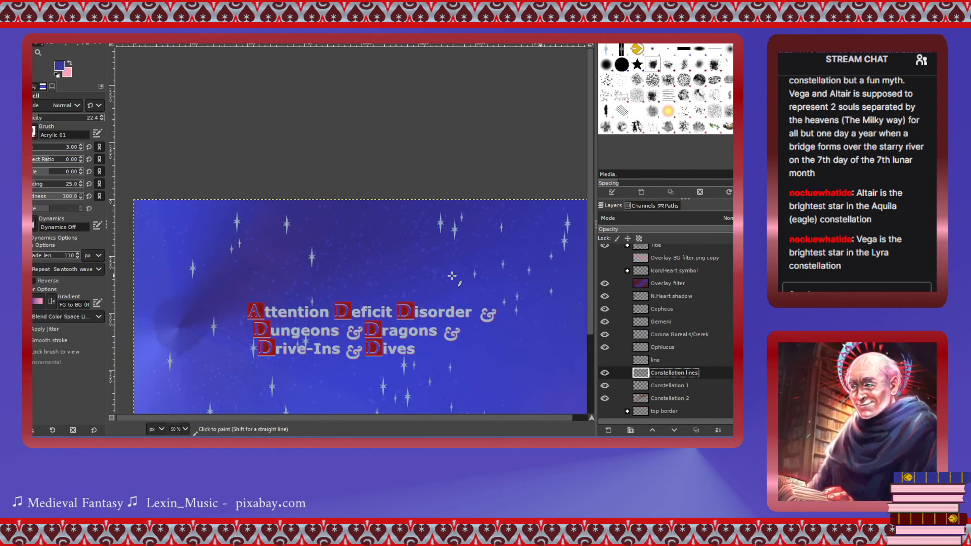
scroll(452, 276, down, 1)
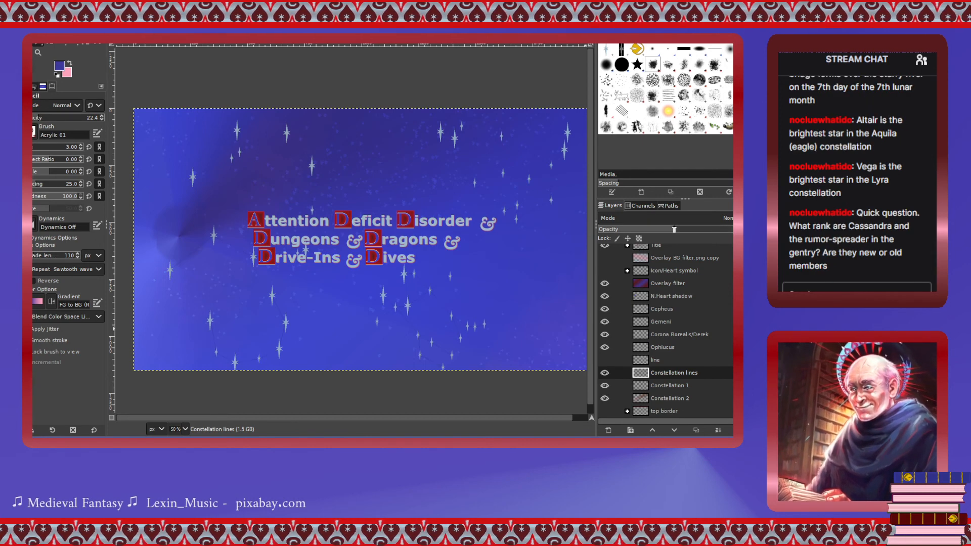
drag(699, 232, 727, 232)
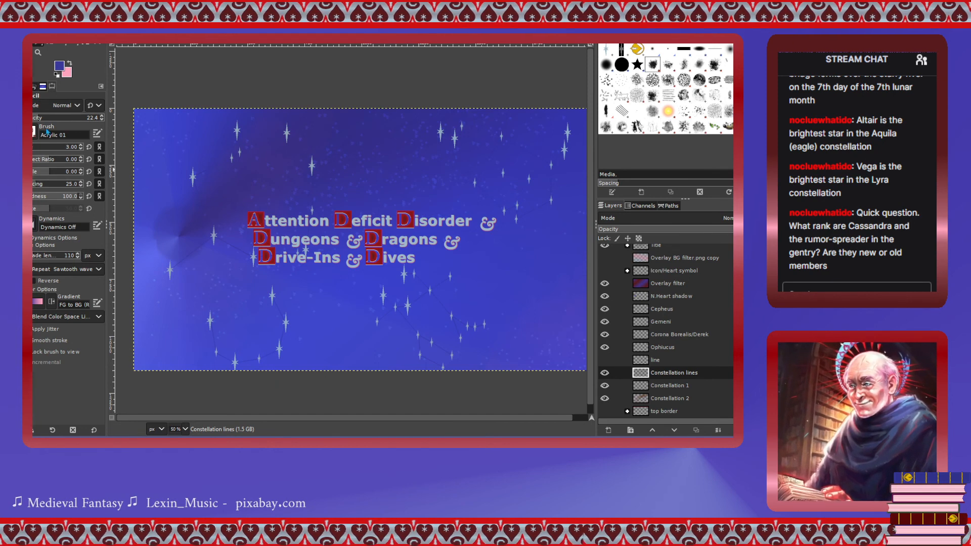
Switch to the Eraser with the 2. Hardness 100 brush at 58.2 opacity and erase at the lower-left constellation's star.
click(53, 46)
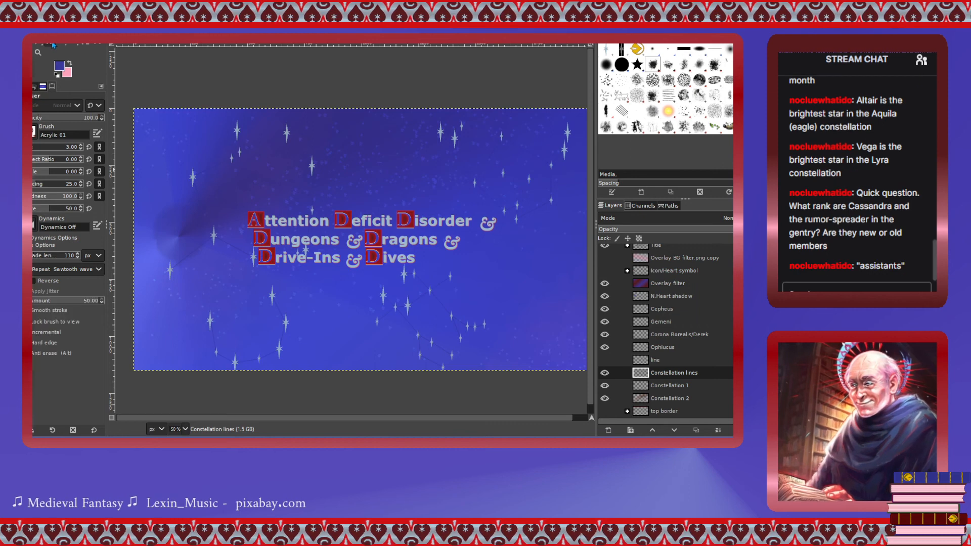
click(67, 119)
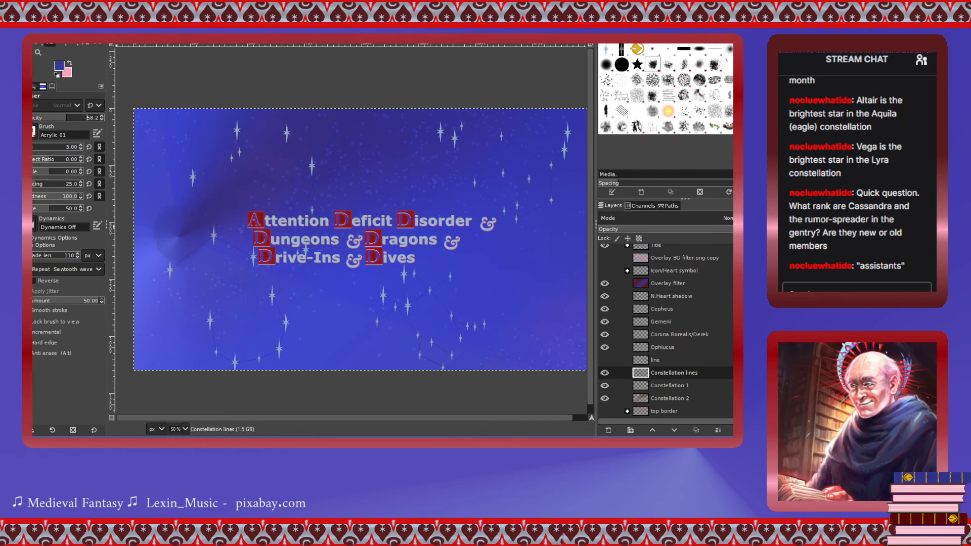
click(49, 148)
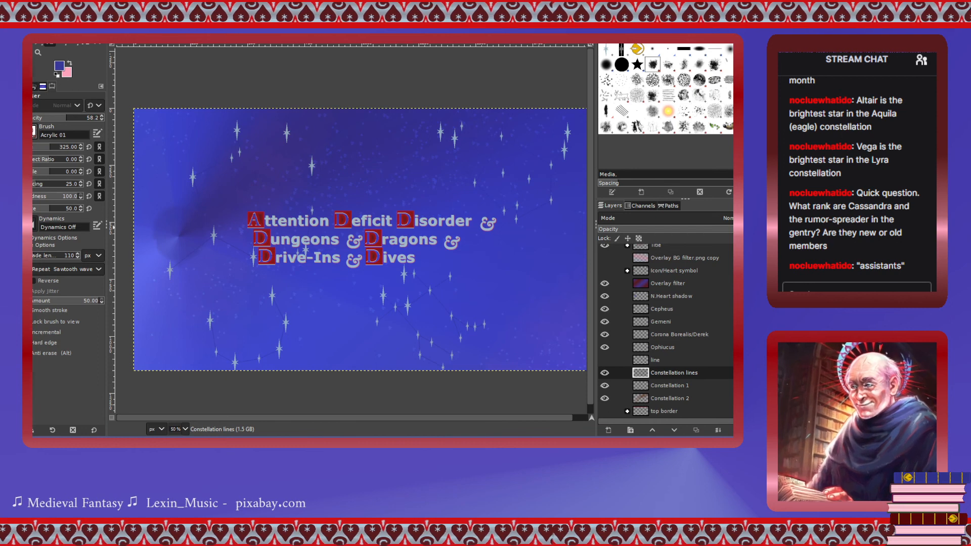
click(621, 64)
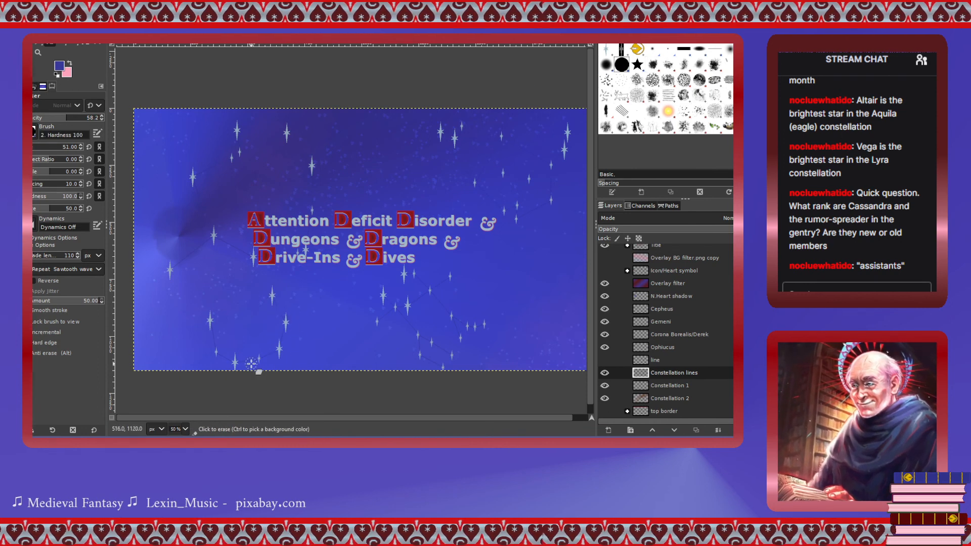
click(209, 315)
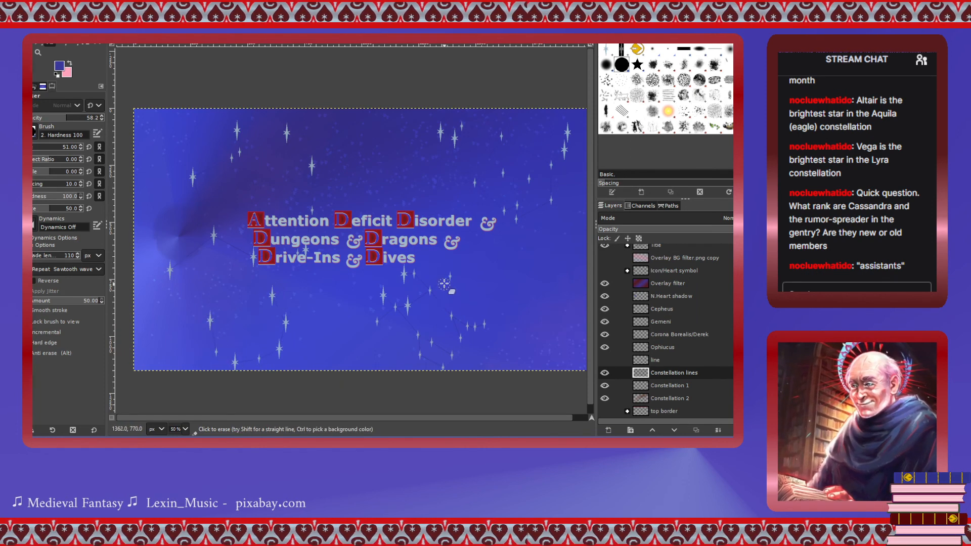
Set the eraser size to 308 and its opacity to 18.2 for softening the constellation lines, and check the whole artwork.
click(50, 147)
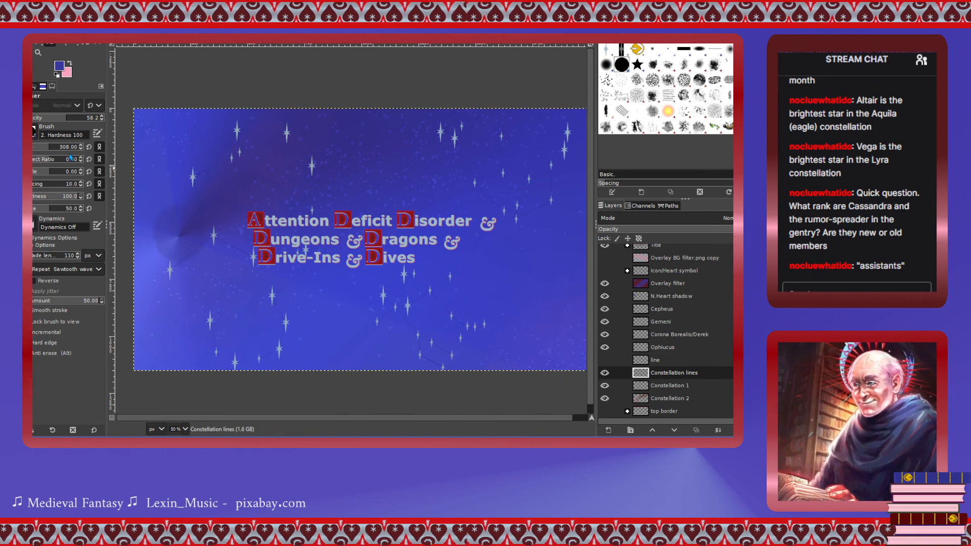
click(35, 118)
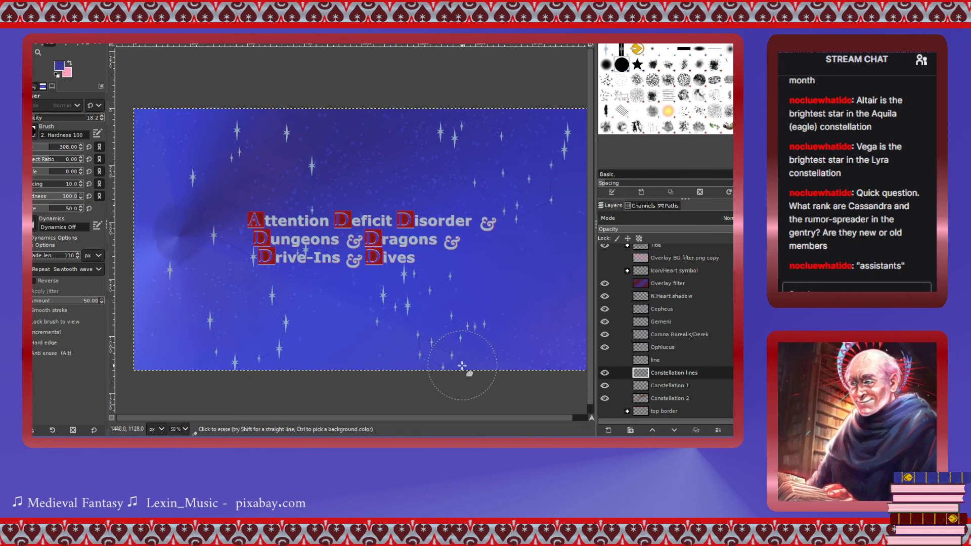
scroll(367, 379, down, 1)
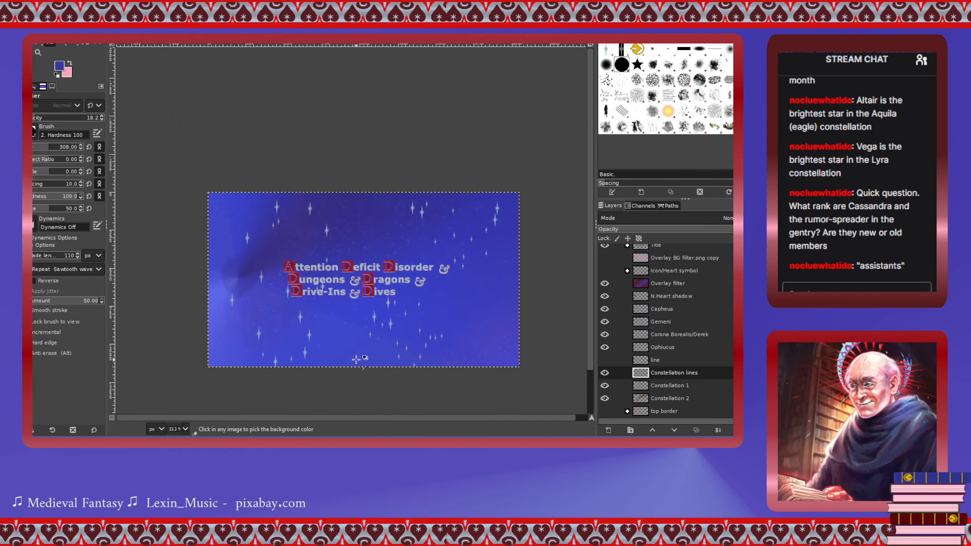
scroll(357, 359, up, 1)
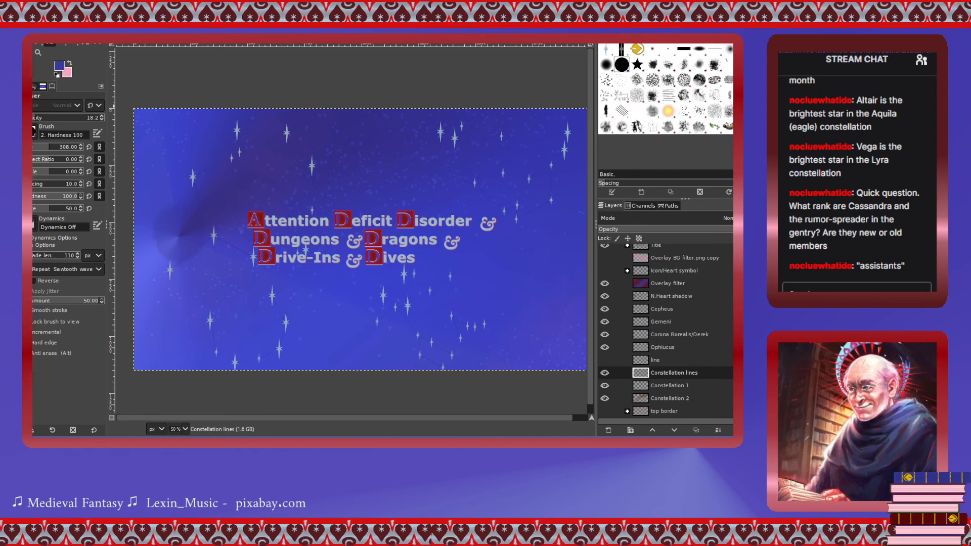
Create a layer group above the Cepheus layer and name it Star charts.
key(m)
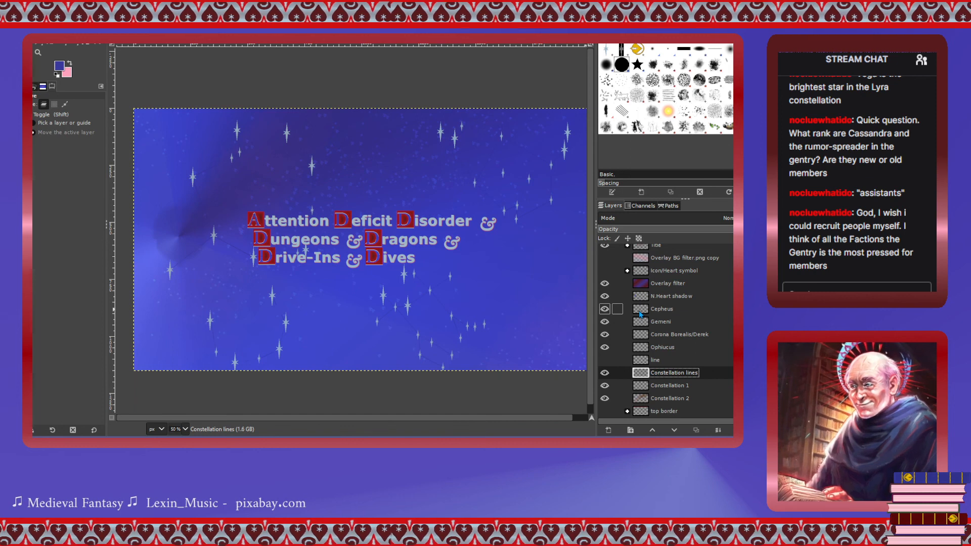
click(640, 314)
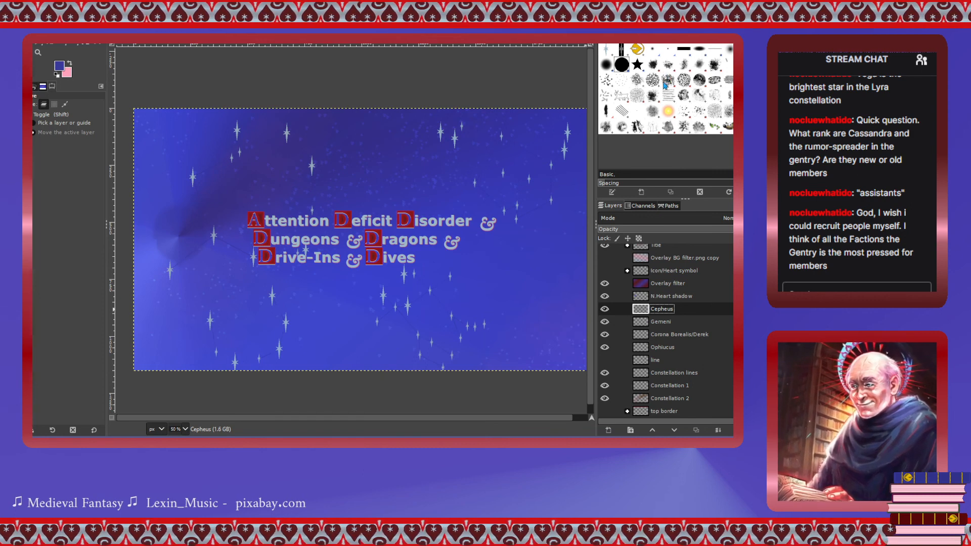
click(663, 86)
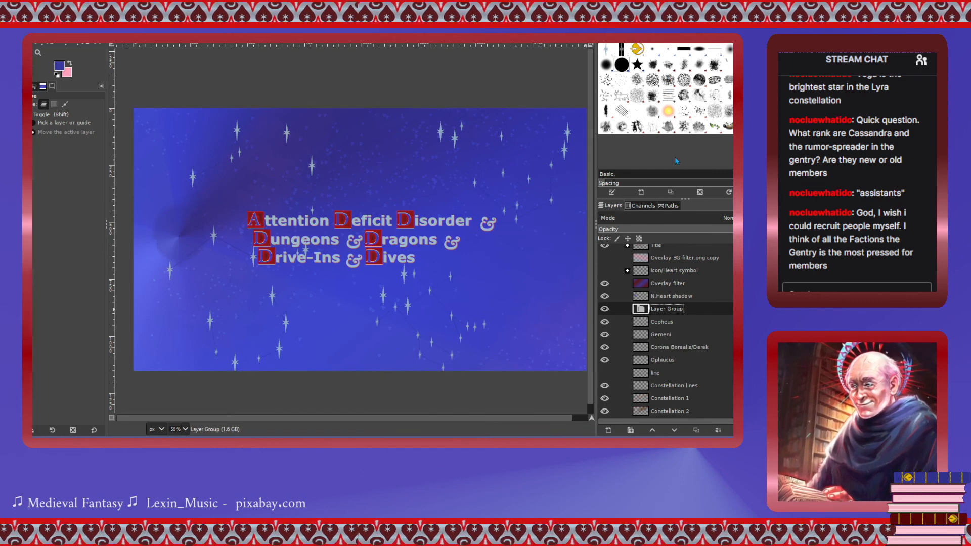
double_click(657, 309)
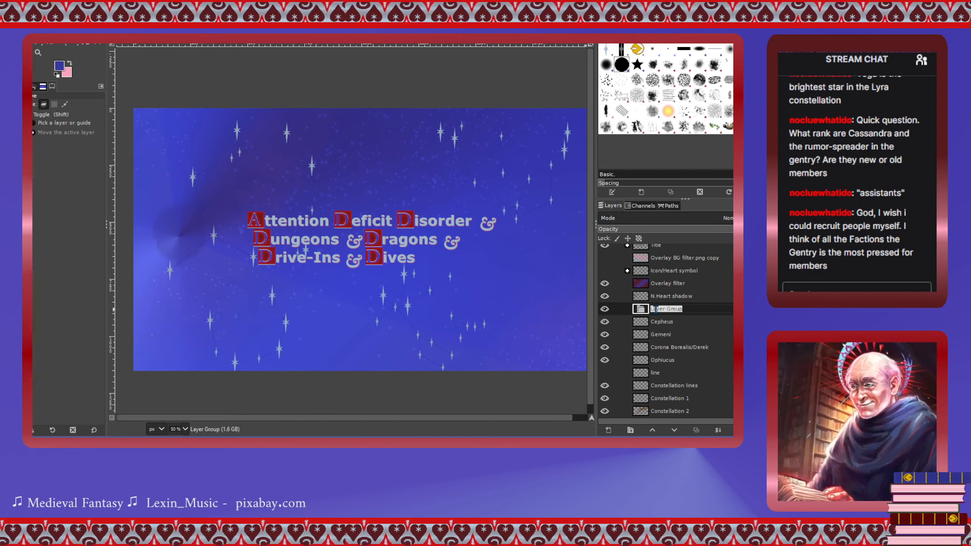
text(Star)
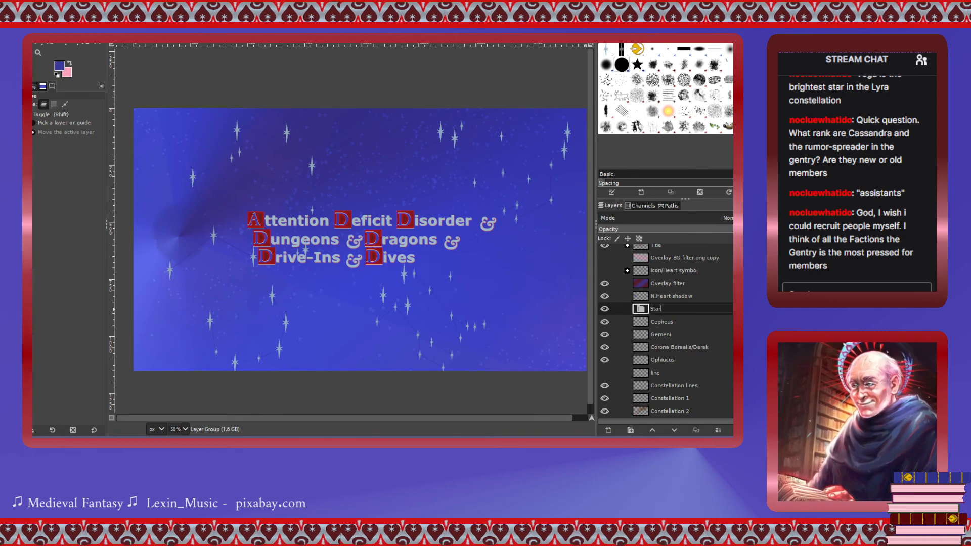
text( cha)
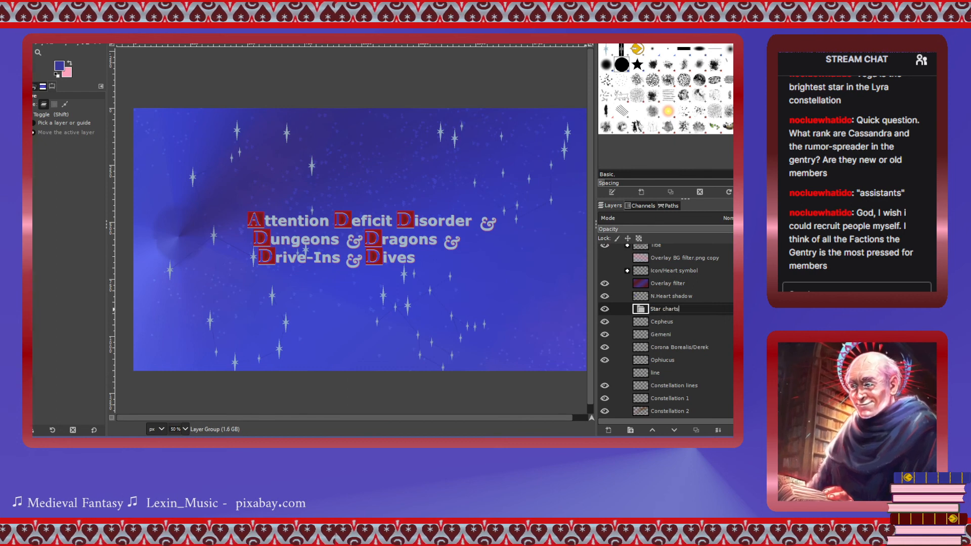
text(rts)
key(Return)
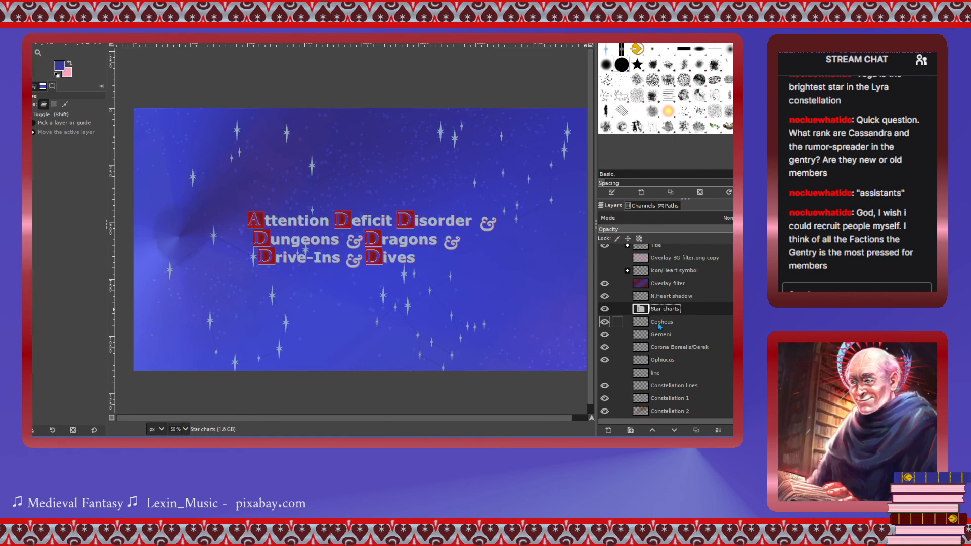
Put the layers from Cepheus through Constellation 2 into the Star charts group and delete the line guide layer.
click(645, 324)
drag(645, 325, 654, 395)
click(648, 374)
click(762, 430)
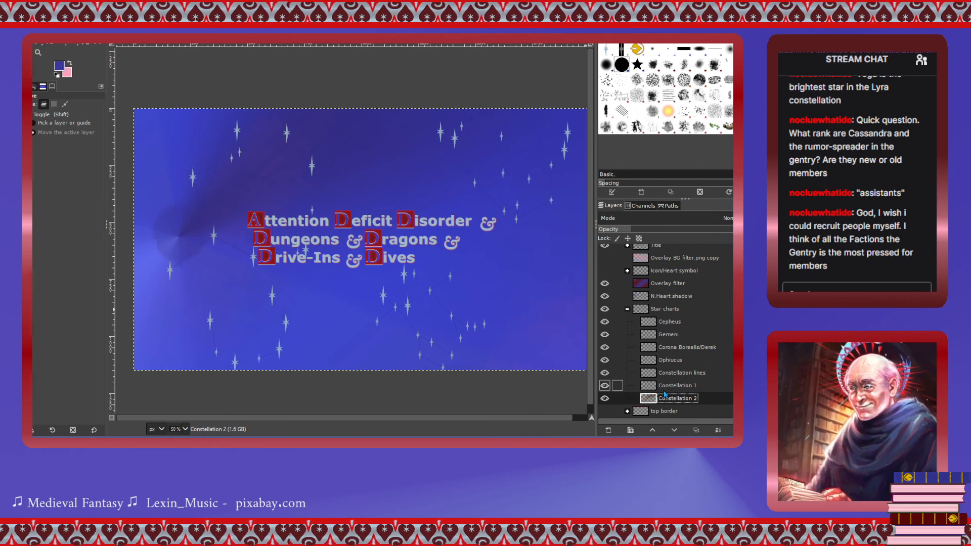
Take Constellation 1 and Constellation 2 out of the Star charts group, place them below it, and check Constellation 2 by toggling its visibility.
drag(658, 387, 642, 407)
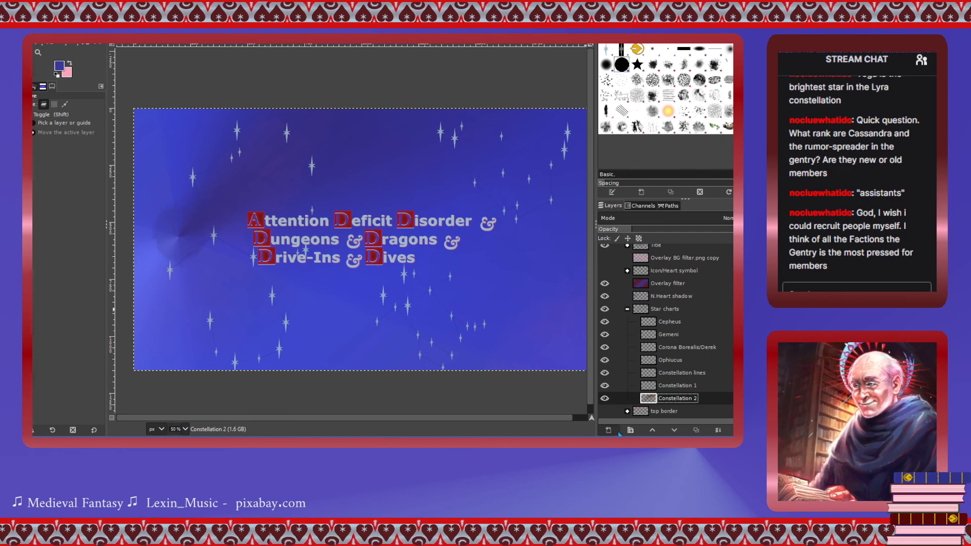
scroll(638, 408, down, 1)
mouse_move(638, 408)
mouse_down()
mouse_move(642, 388)
mouse_move(629, 396)
mouse_up()
click(654, 377)
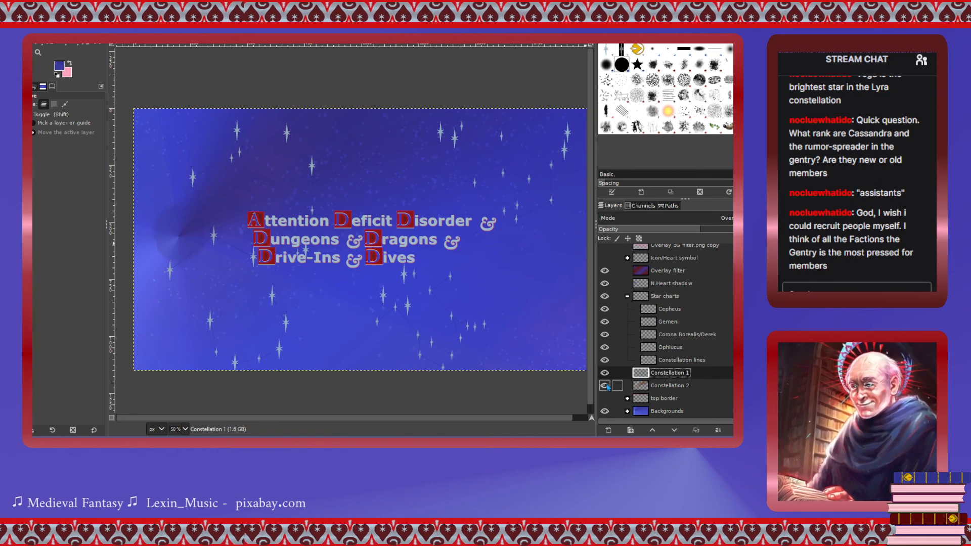
click(605, 386)
click(605, 386)
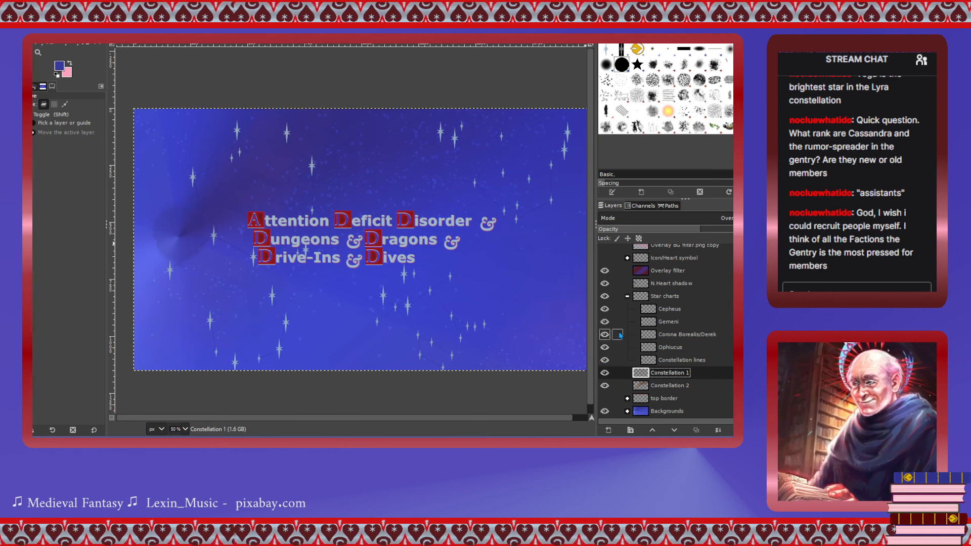
Check the N.Heart shadow layer by toggling its visibility, and show and select the Icon/Heart symbol group.
click(604, 284)
click(605, 284)
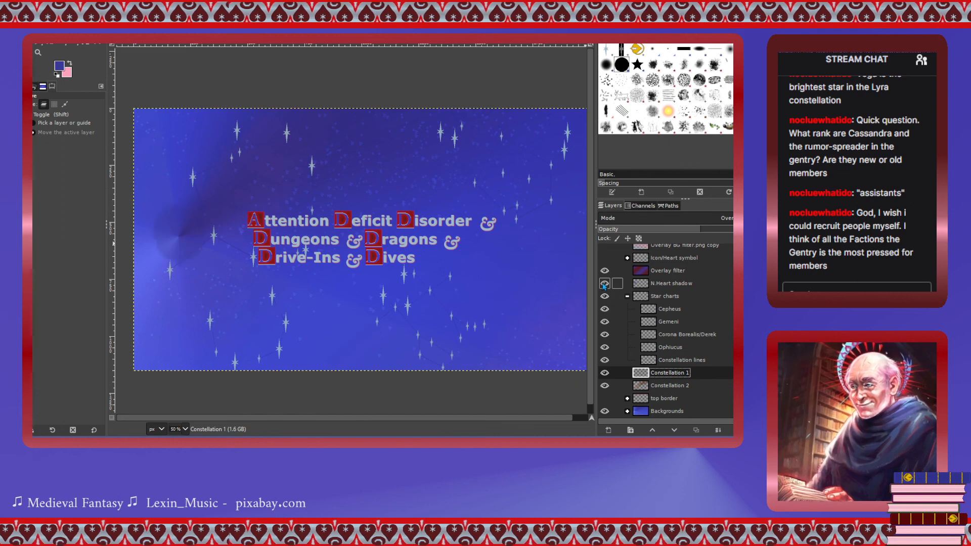
scroll(605, 285, up, 1)
click(605, 283)
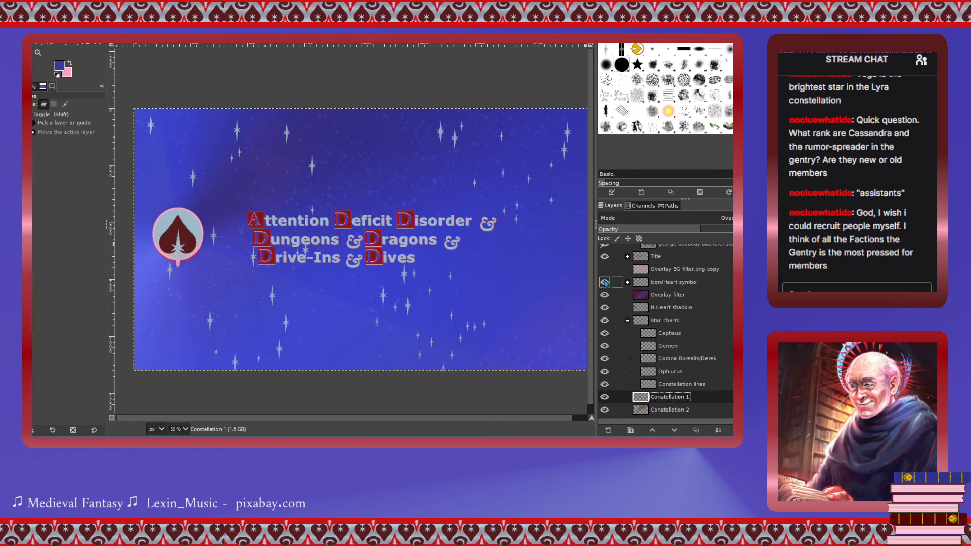
click(642, 283)
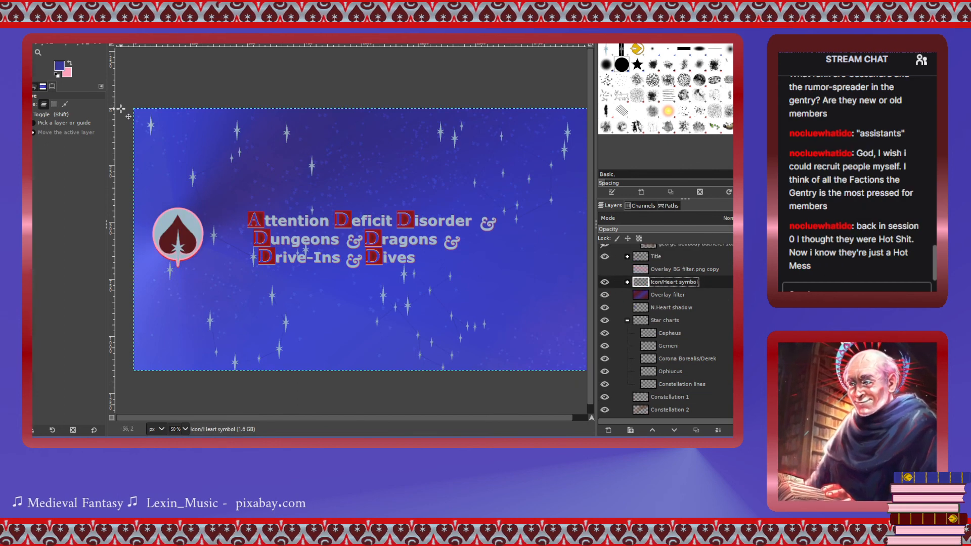
Use Rectangle Select in add mode to select the area around the star in the artwork's upper-left corner.
key(r)
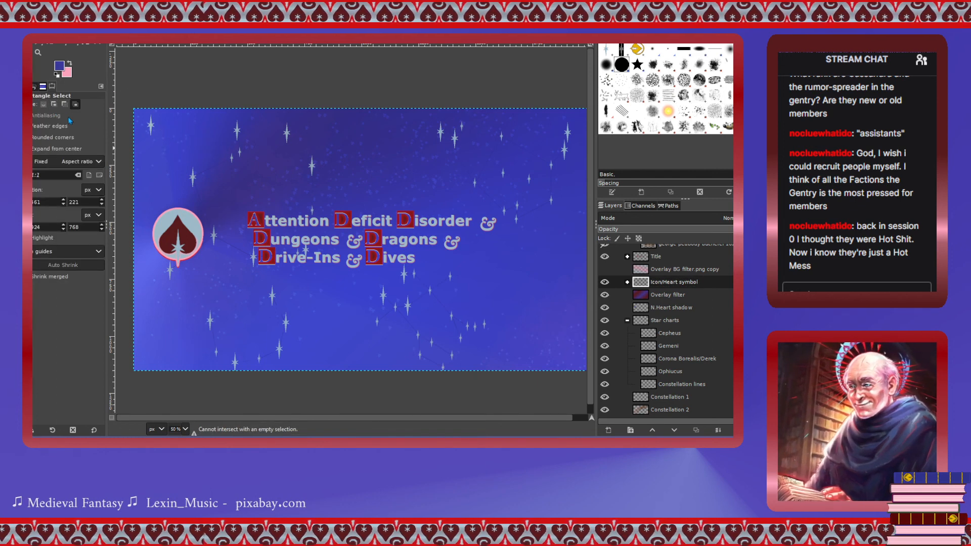
click(54, 104)
drag(172, 149, 143, 109)
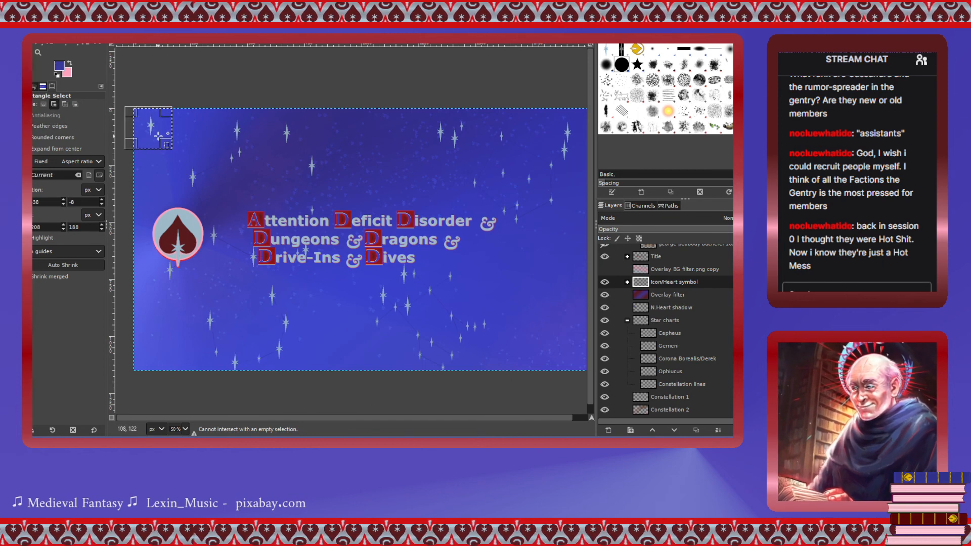
Hide the 6-star layer inside the Icon/Heart symbol group, and collapse that group and the Art refs group.
click(628, 283)
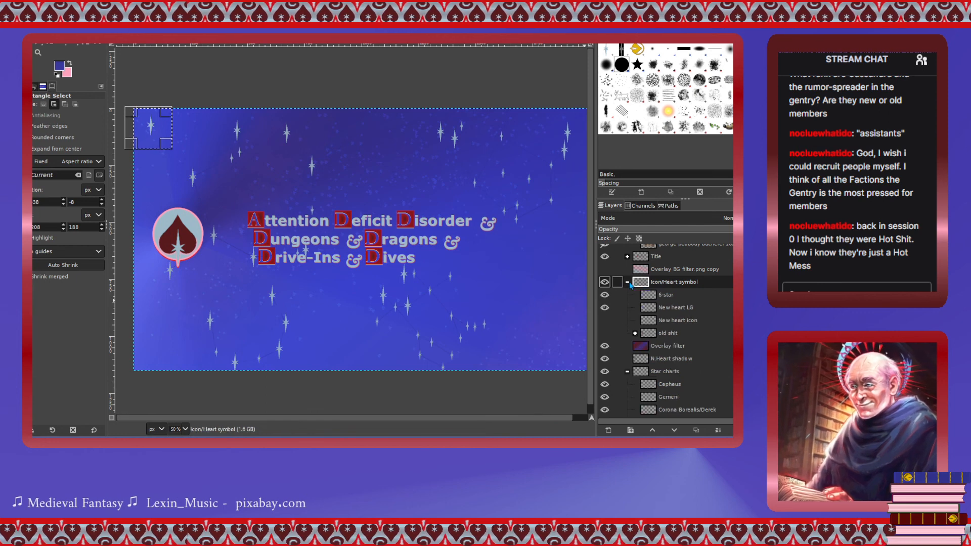
click(605, 295)
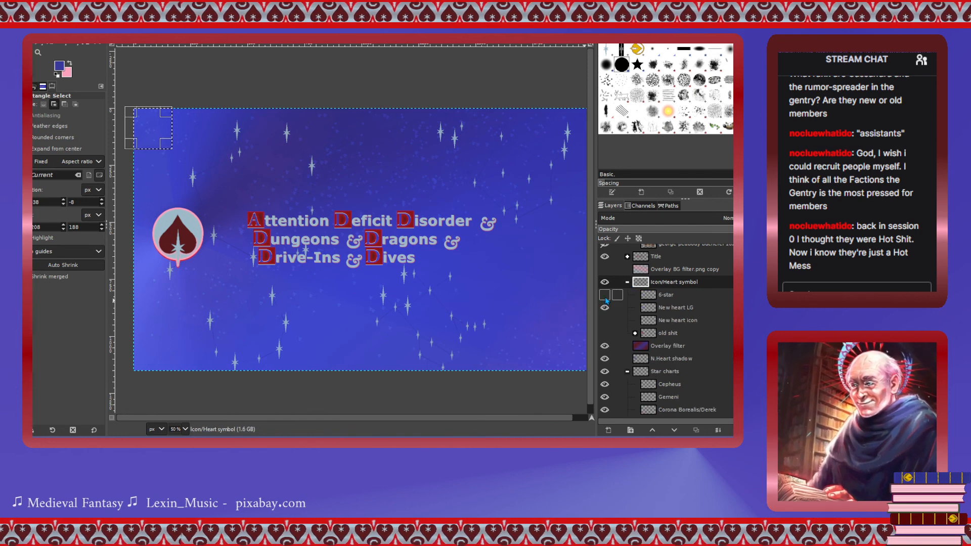
click(629, 283)
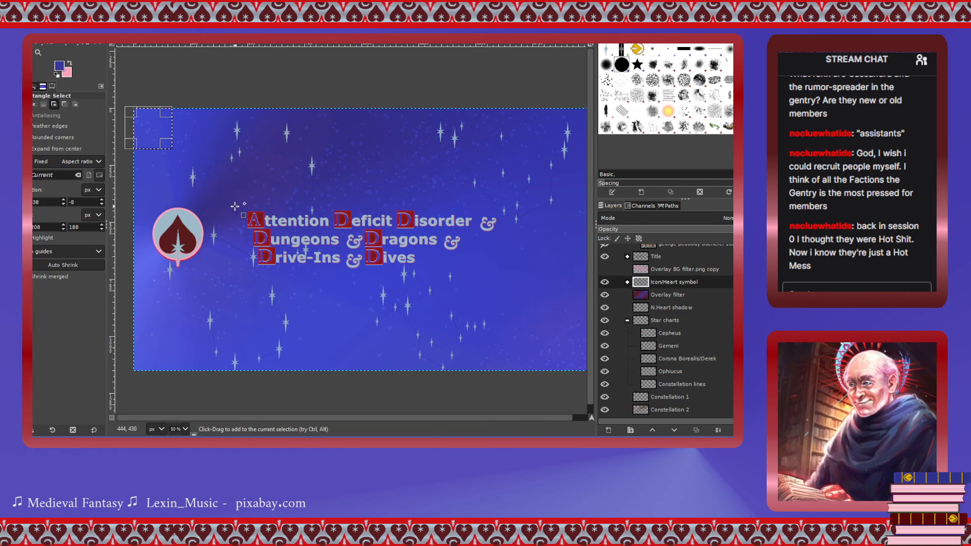
scroll(627, 273, up, 3)
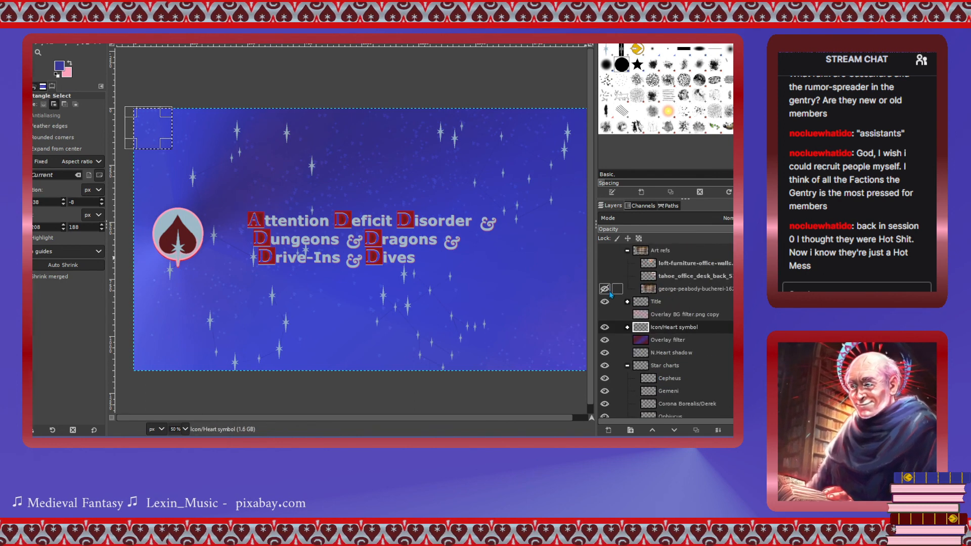
click(627, 250)
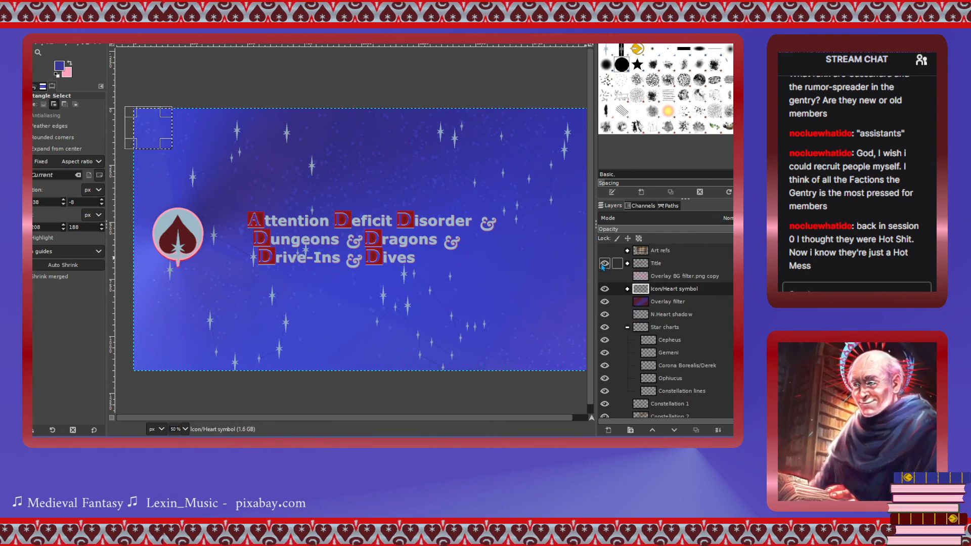
Check the Title group by toggling its visibility, and save the banner image.
click(603, 265)
click(603, 265)
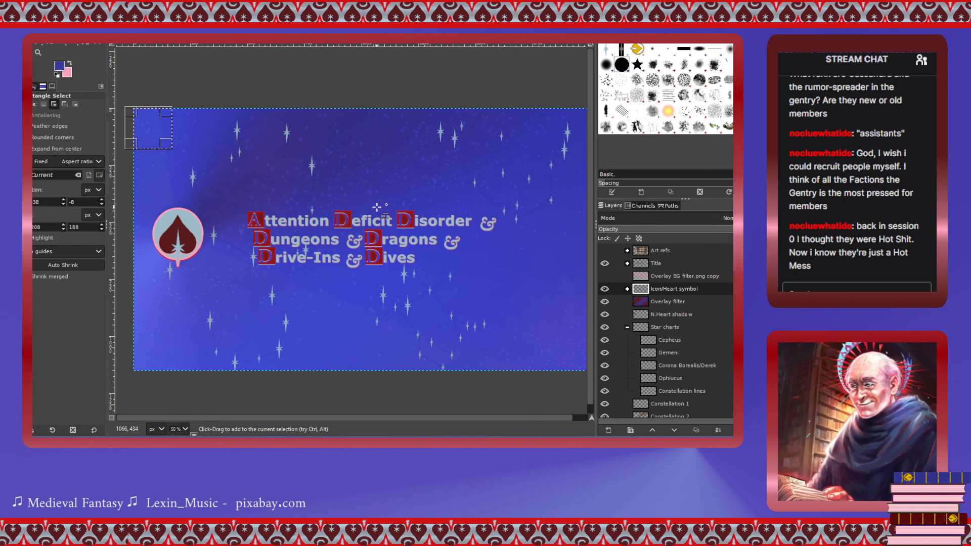
key(ctrl+s)
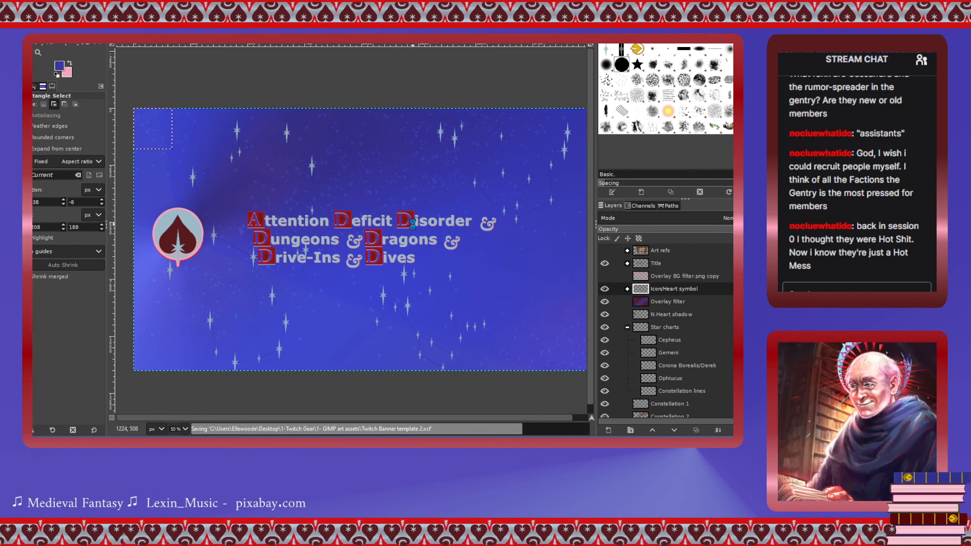
Collapse the Star charts group and check the Overlay filter layer by toggling its visibility.
click(628, 327)
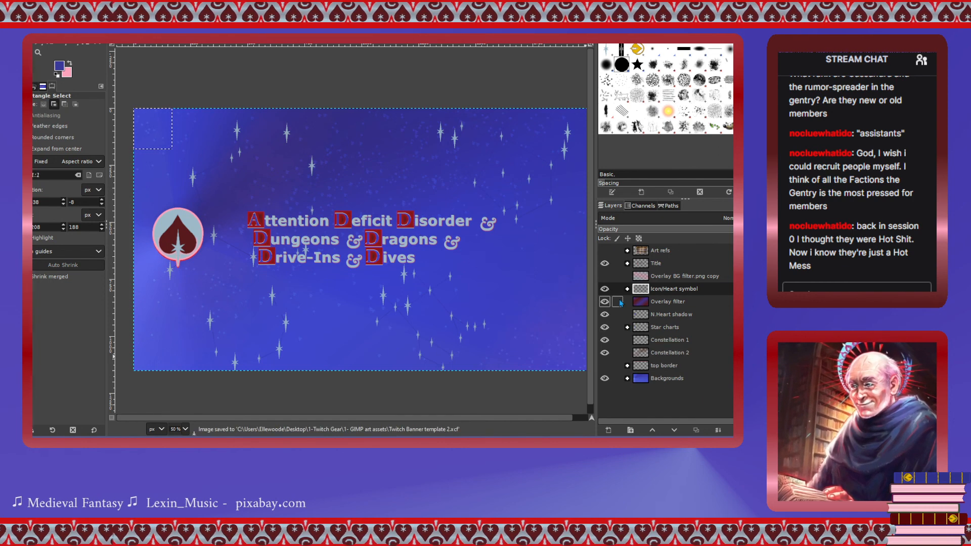
click(604, 302)
click(605, 302)
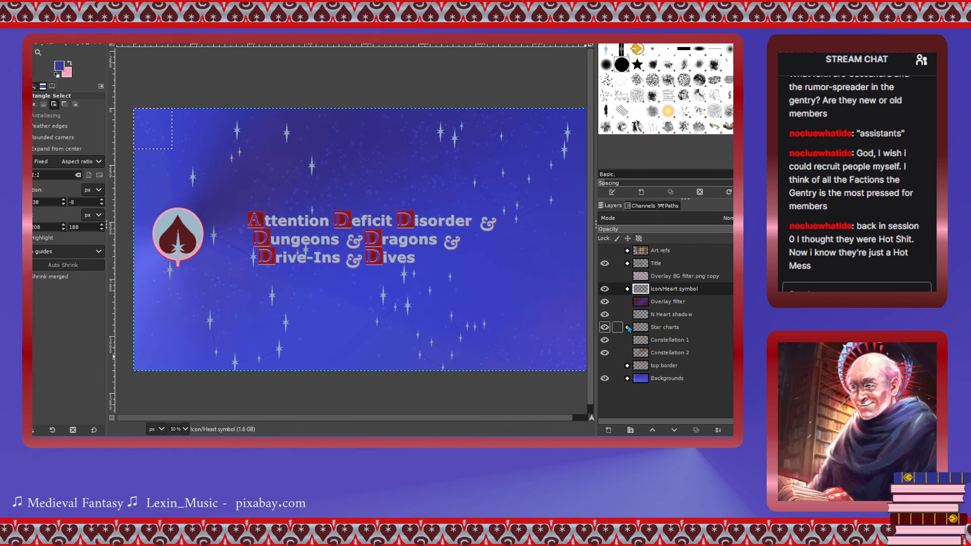
Reduce the Star charts group's opacity, and move the Constellation lines layer out of that group to directly below it.
click(642, 328)
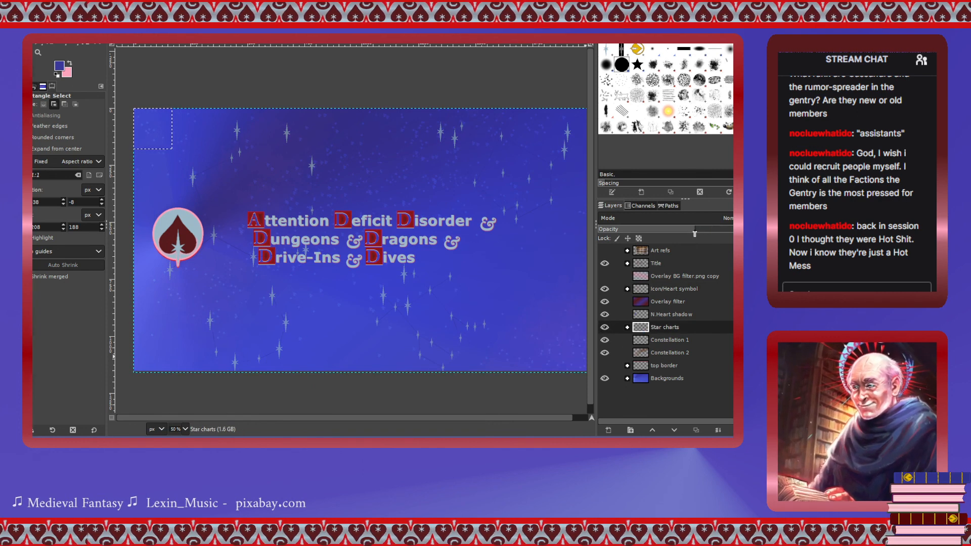
click(672, 233)
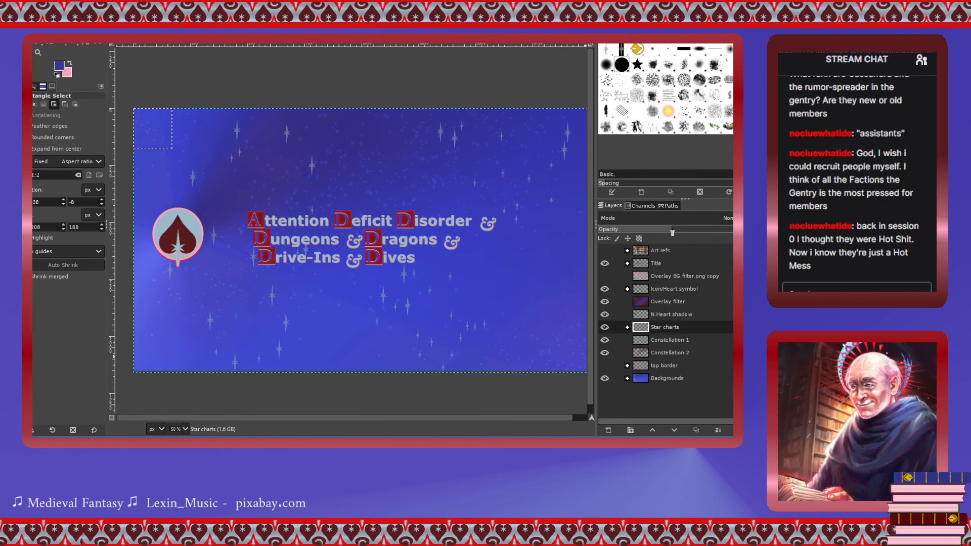
click(626, 328)
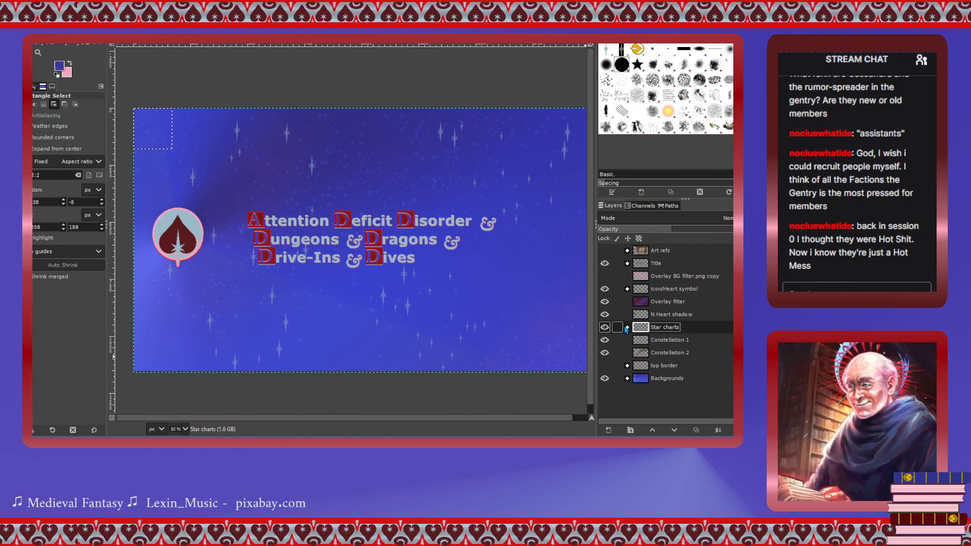
click(627, 328)
scroll(629, 339, down, 1)
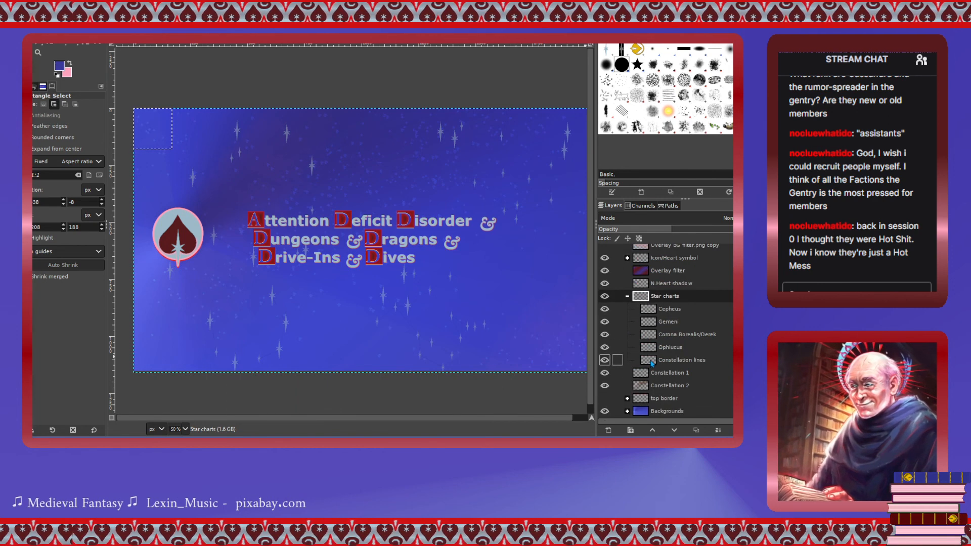
click(640, 364)
drag(641, 370, 624, 368)
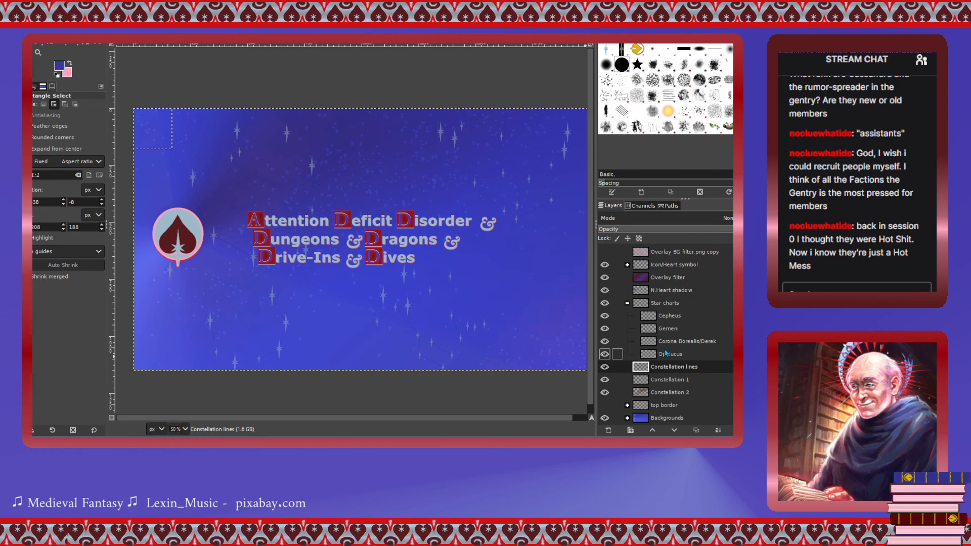
click(628, 303)
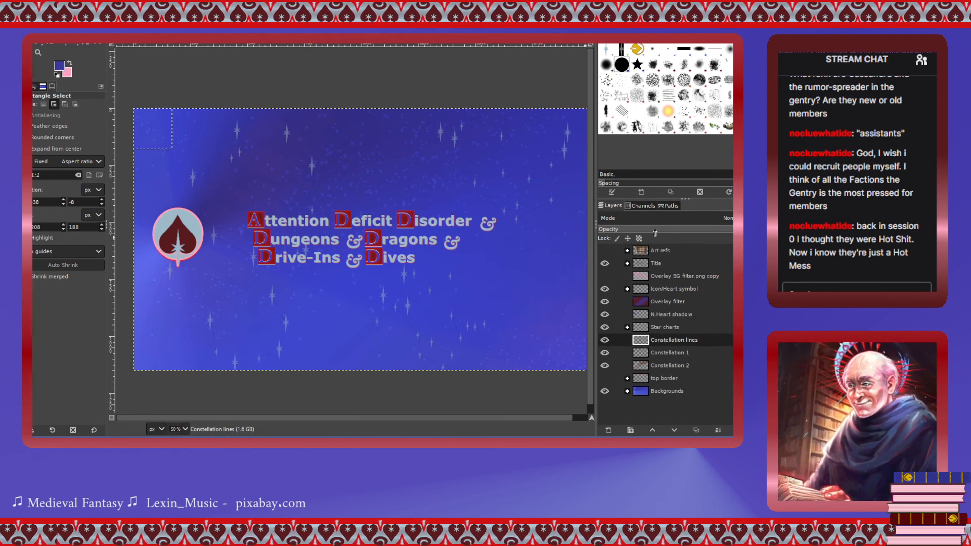
Raise the Star charts group's opacity slightly and place the group directly above the Icon/Heart symbol group.
click(641, 328)
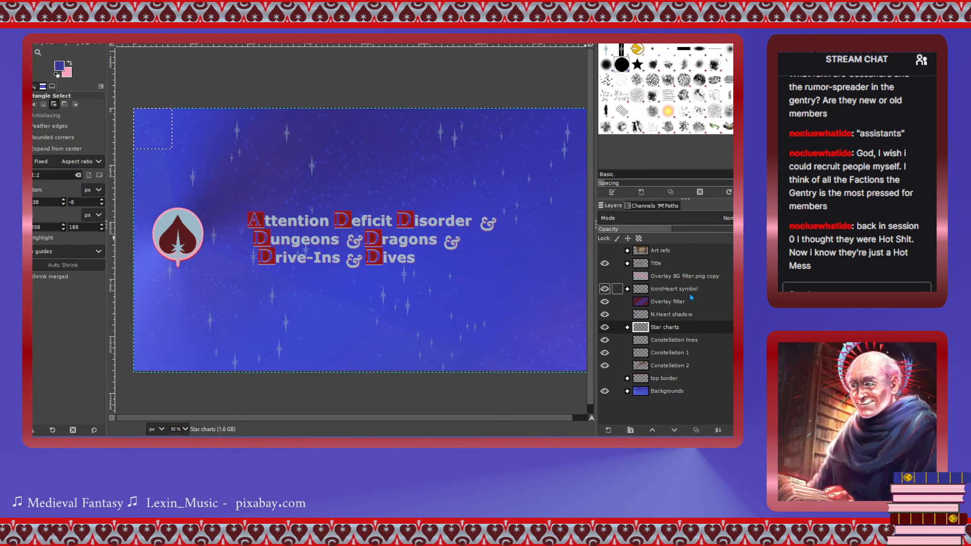
click(686, 231)
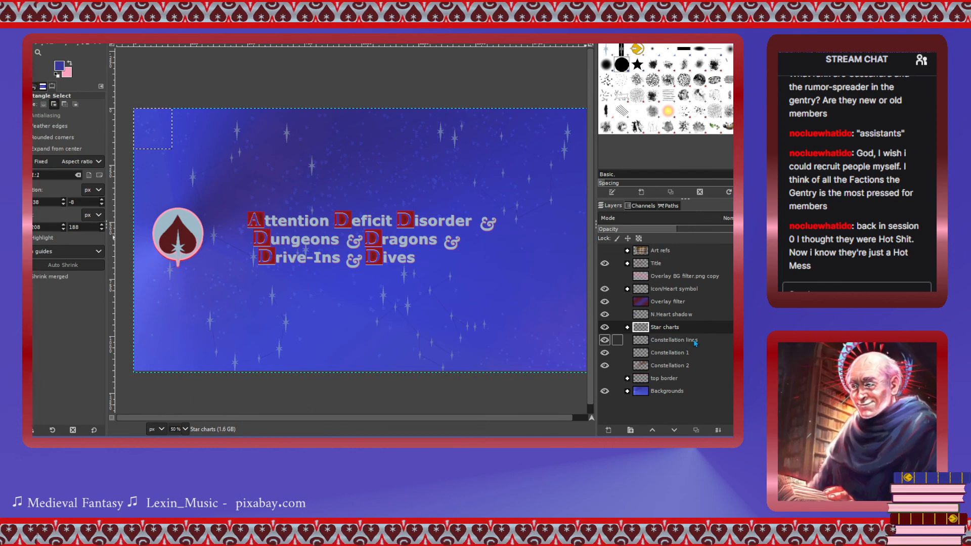
drag(641, 303, 643, 333)
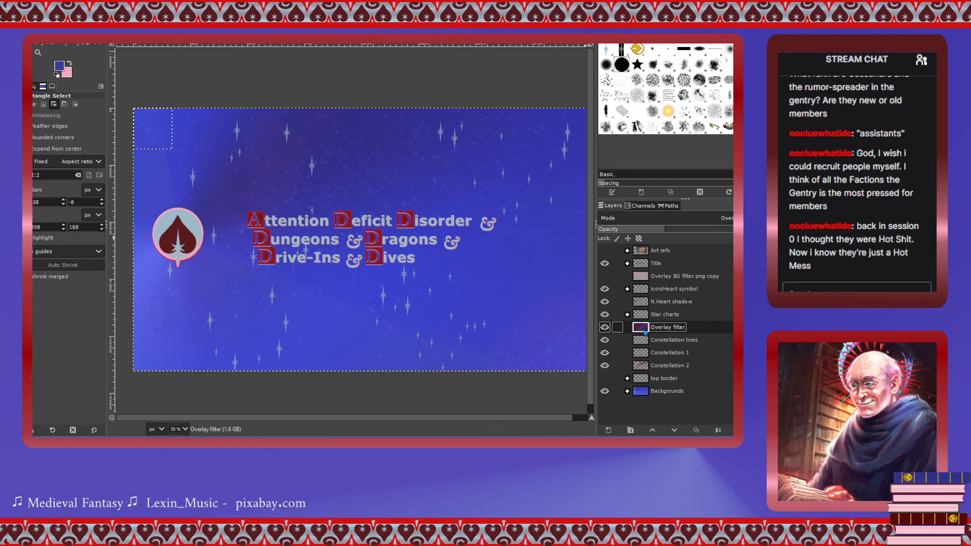
drag(645, 331, 644, 289)
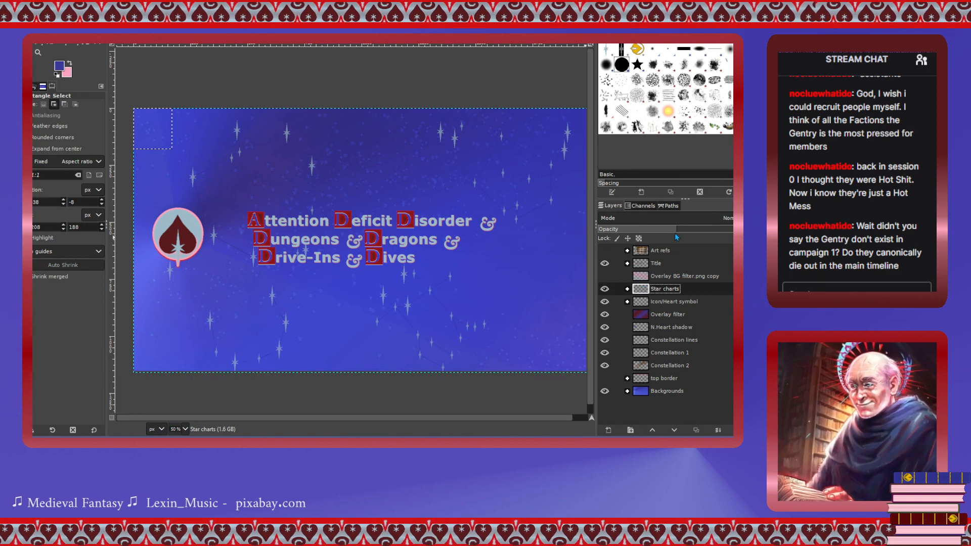
Save the image and export it again to Twitch Banner template 2b.png.
key(ctrl+s)
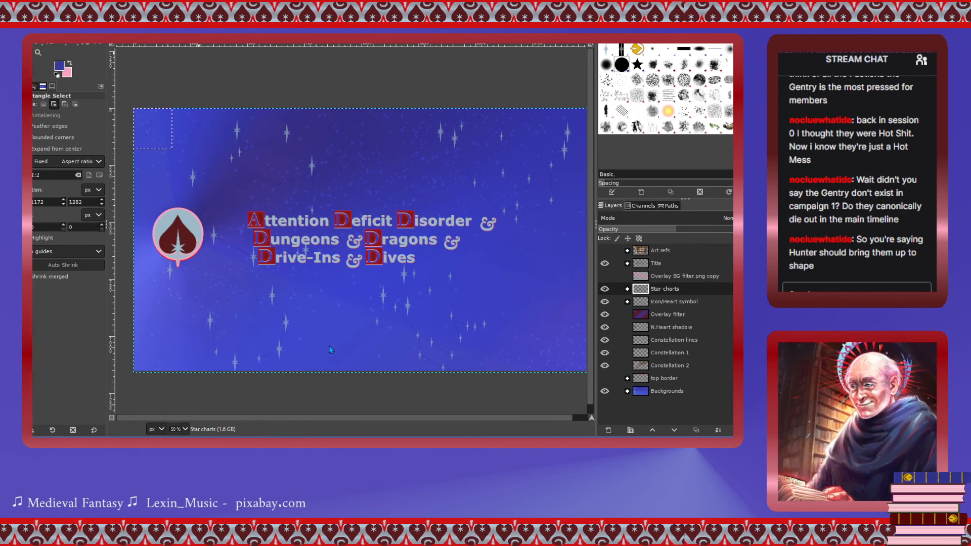
key(ctrl+e)
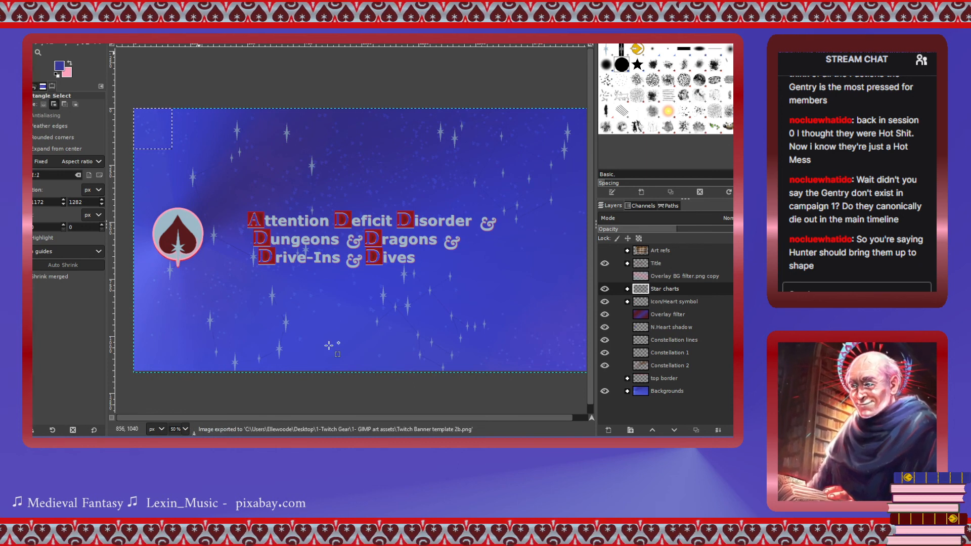